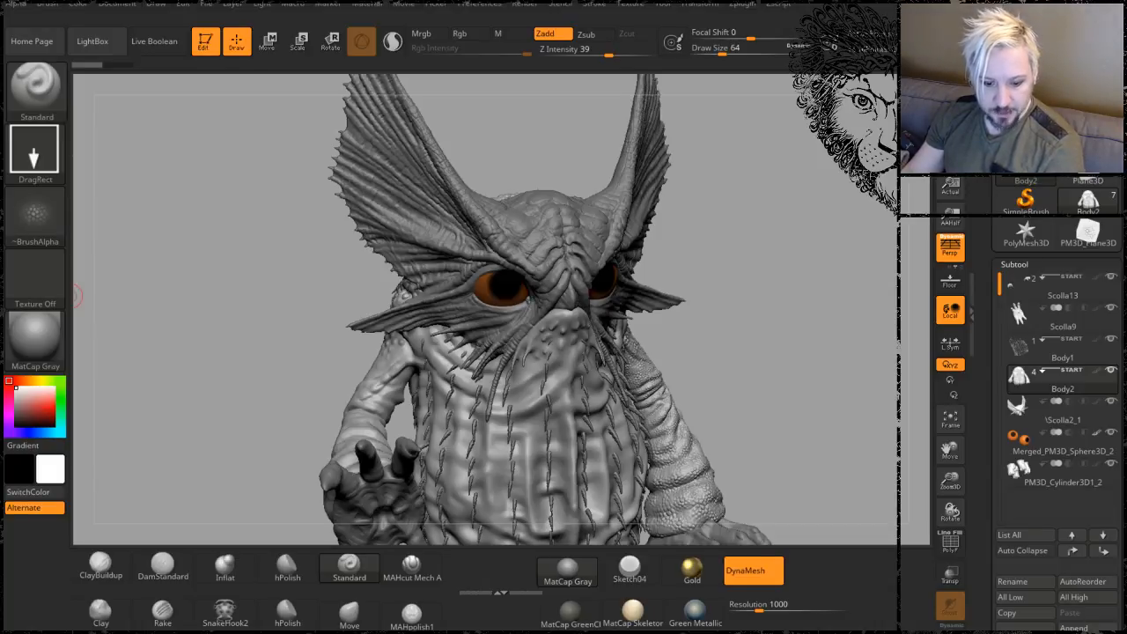
- Switch to File Explorer and open the playlist file stored in the Playlists folder under Music
key("alt+Tab")
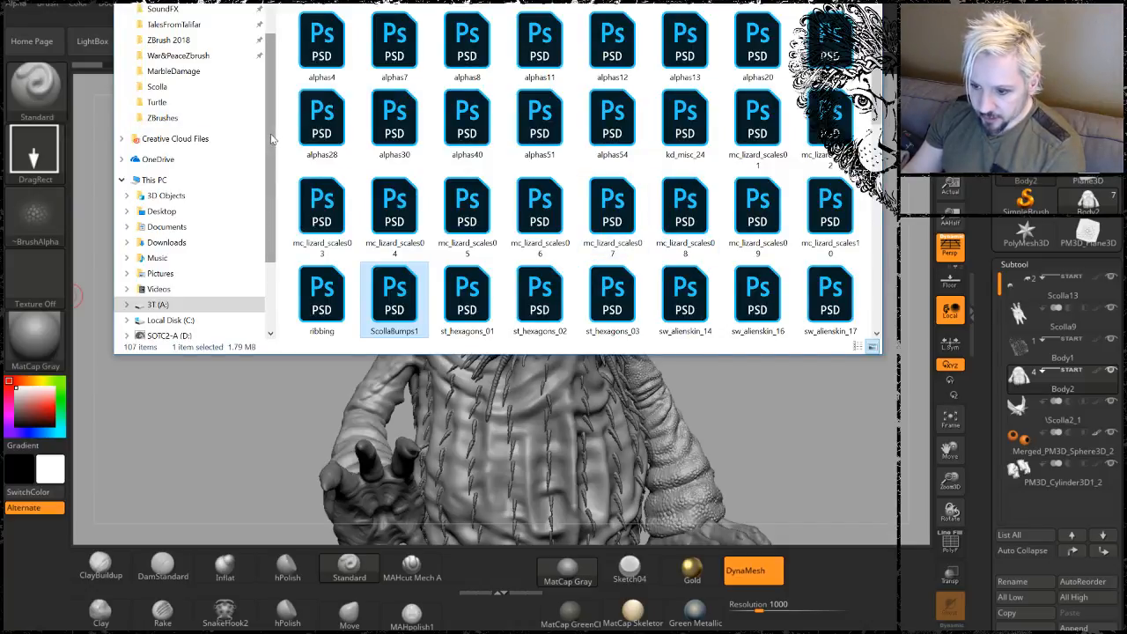
left_click_drag(267, 130, 276, 198)
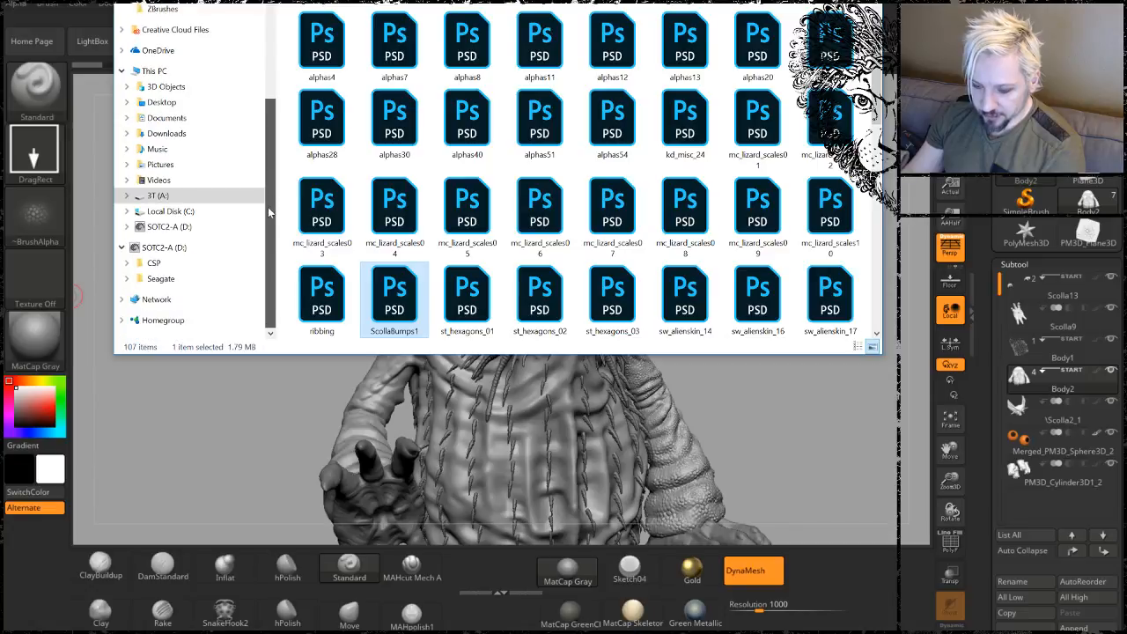
scroll(220, 140, "up", 4)
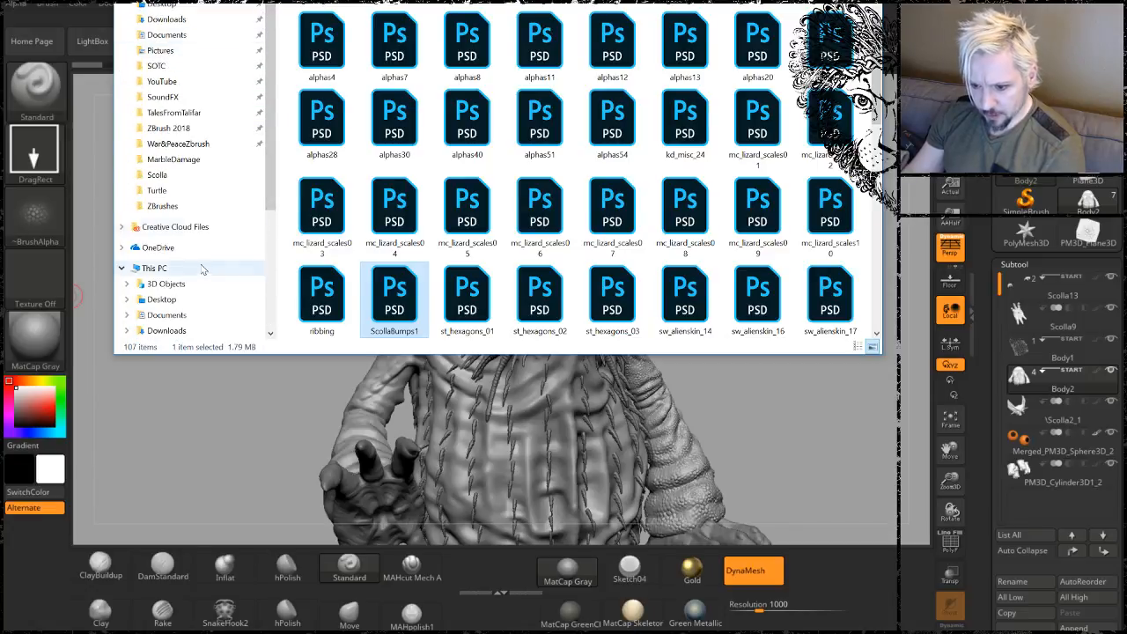
scroll(221, 254, "down", 3)
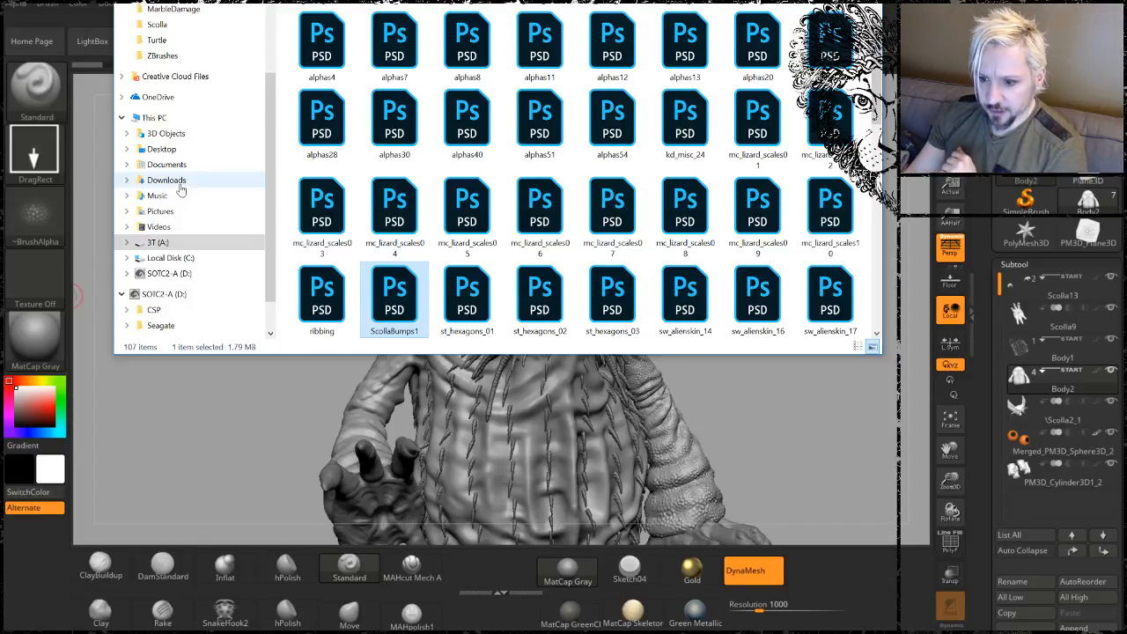
scroll(268, 118, "down", 1)
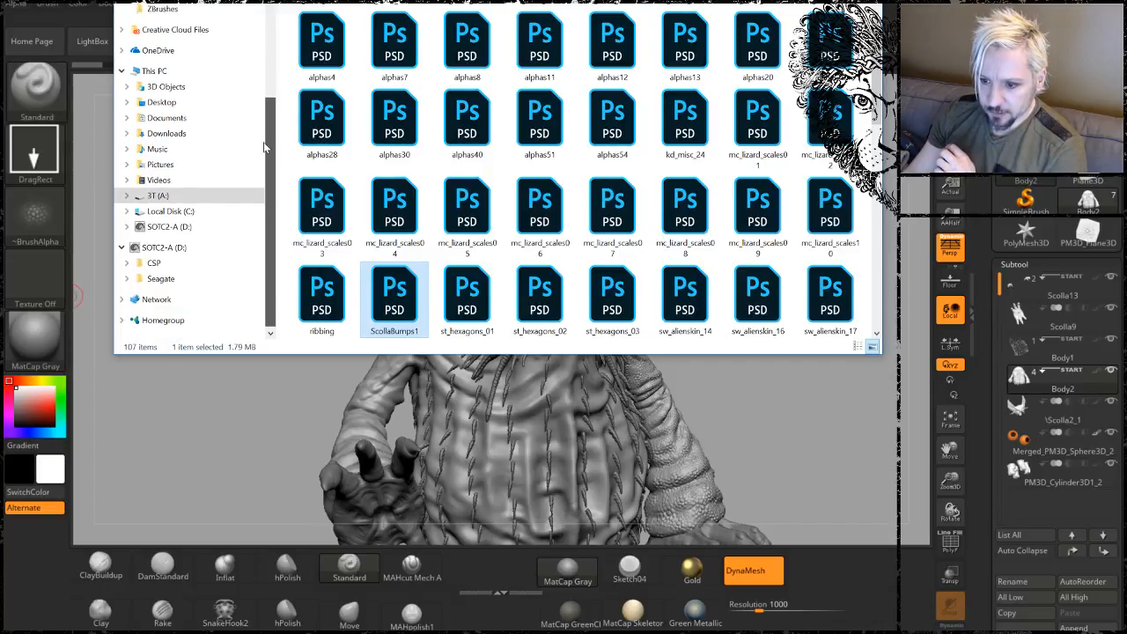
left_click(176, 133)
left_click(155, 149)
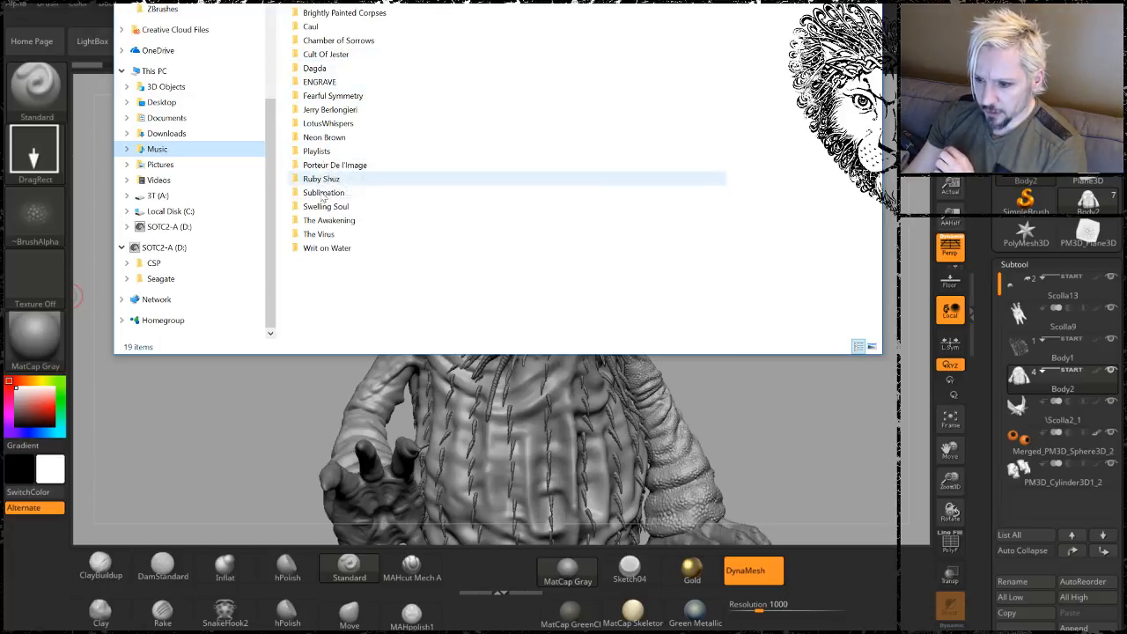
double_click(317, 150)
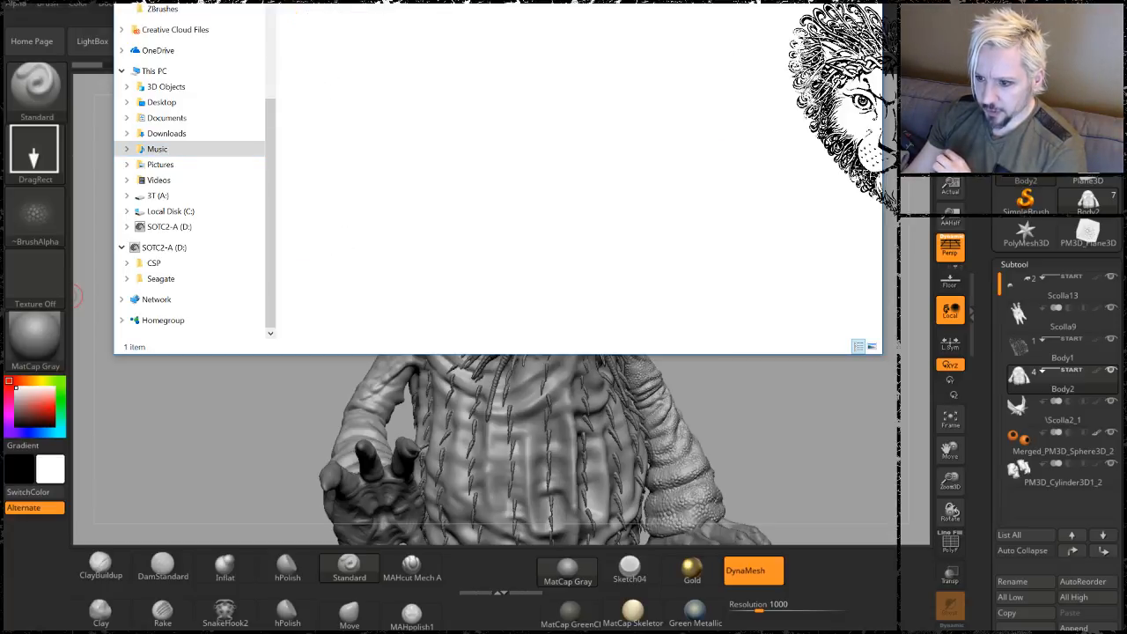
double_click(349, 25)
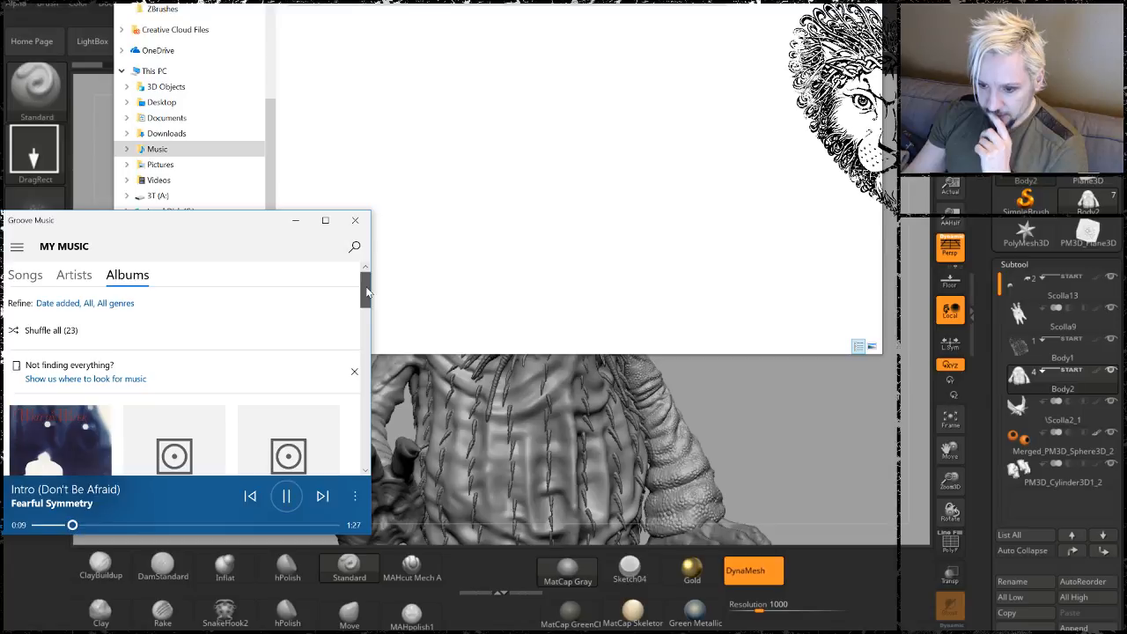
- Enlarge the Groove Music window, browse the playlist and play "Finding Light" by Swelling Soul
mouse_move(367, 293)
left_mouse_down()
mouse_move(364, 272)
mouse_move(358, 306)
mouse_move(362, 261)
mouse_move(342, 361)
mouse_move(363, 270)
left_mouse_up()
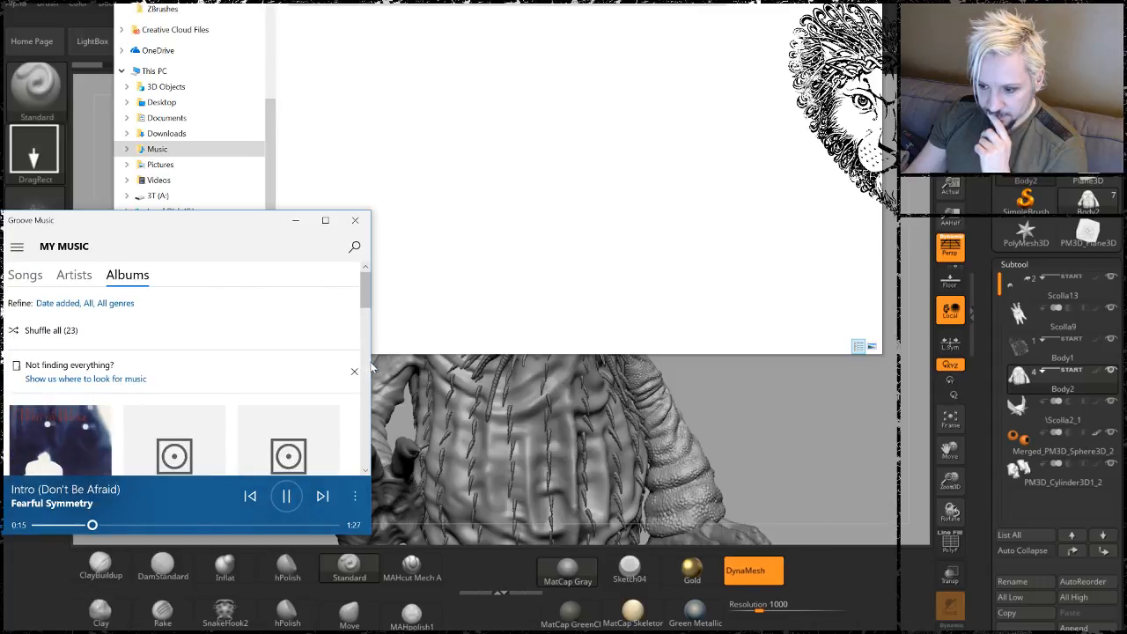
left_click_drag(378, 361, 855, 379)
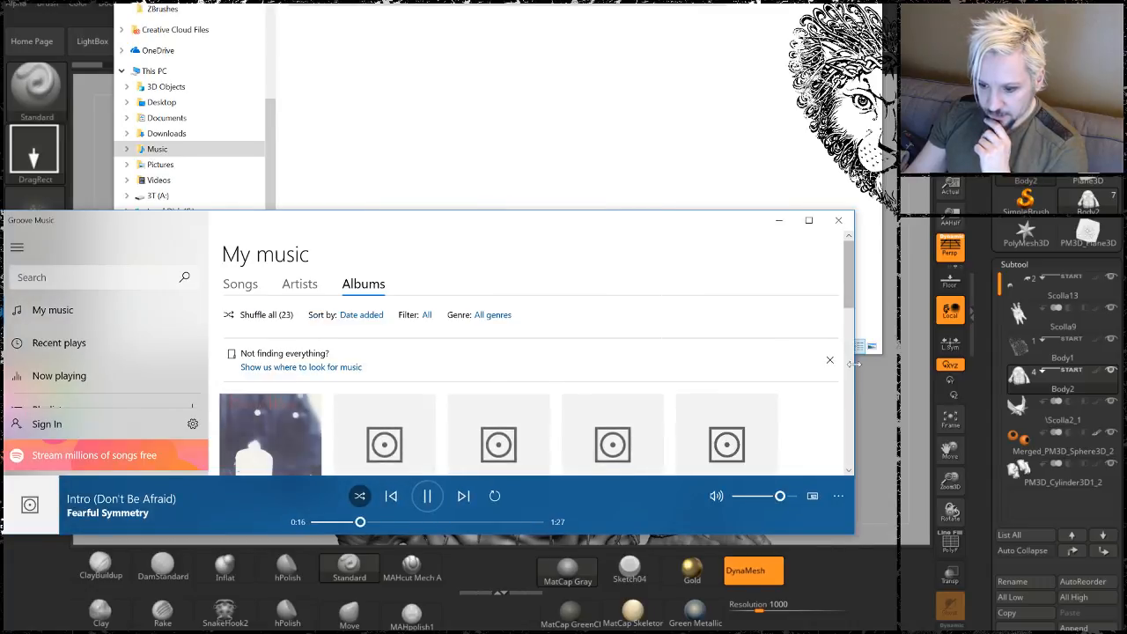
left_click(805, 221)
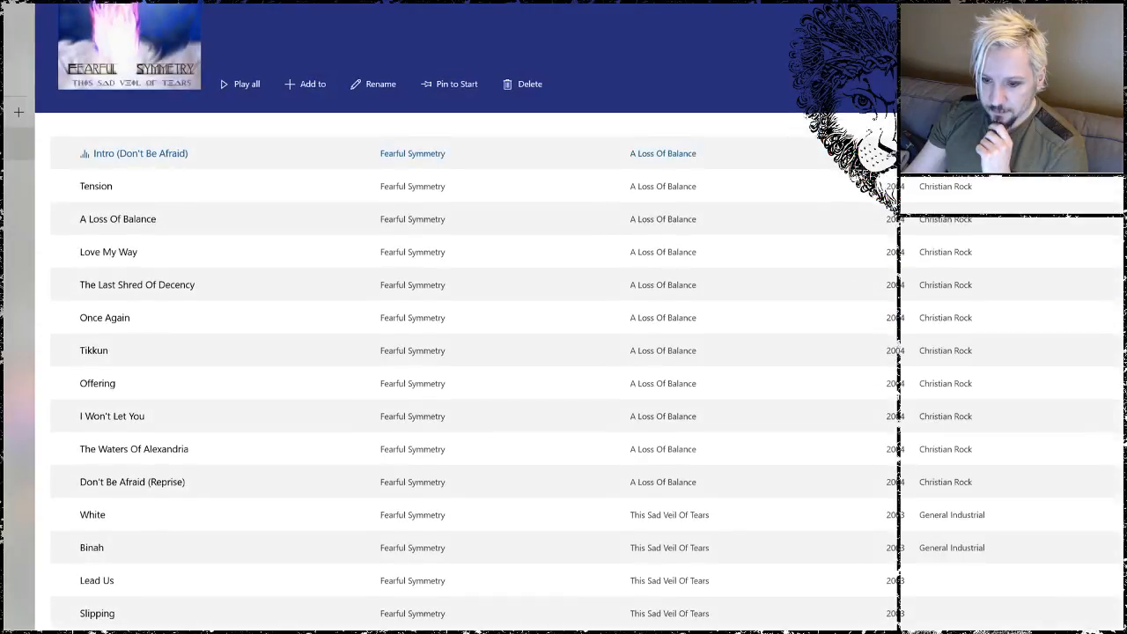
scroll(278, 402, "down", 15)
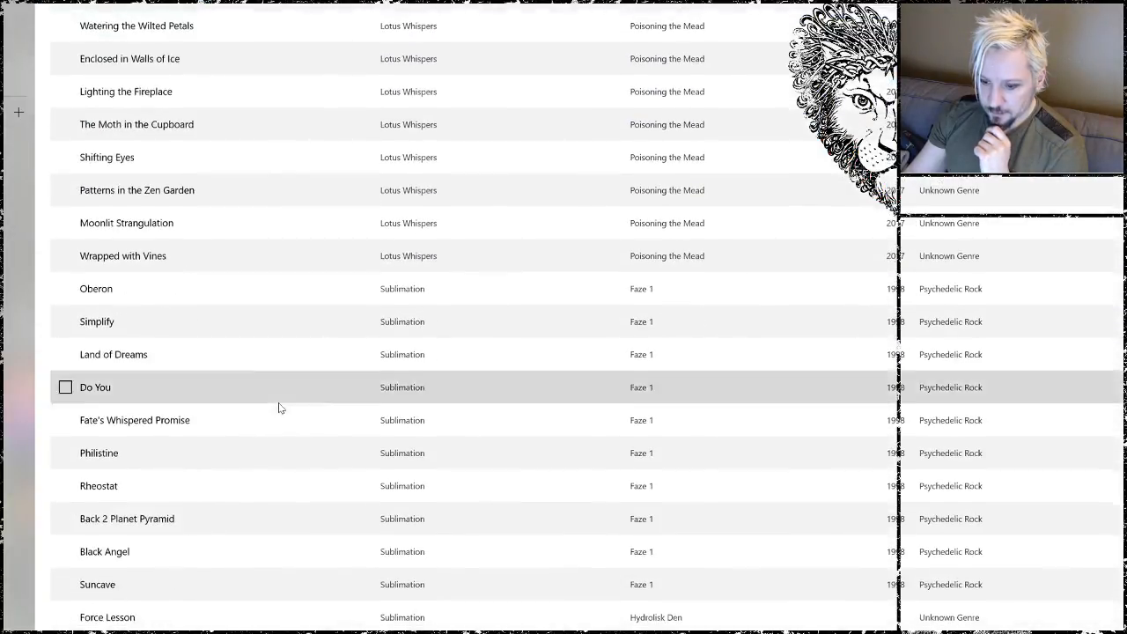
scroll(401, 465, "down", 15)
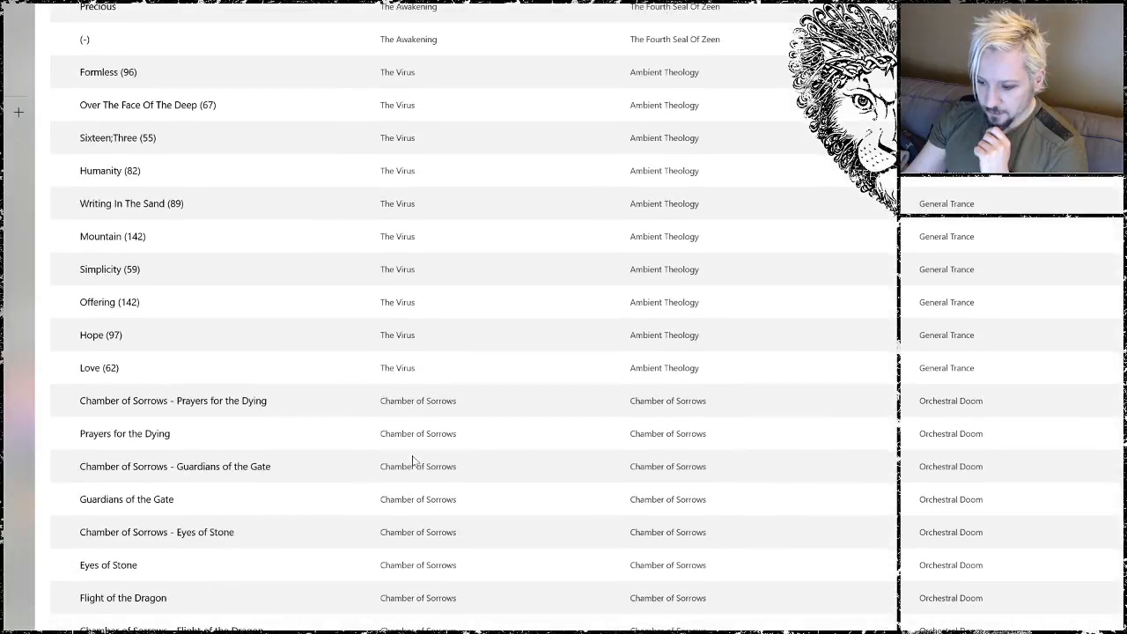
scroll(412, 459, "down", 15)
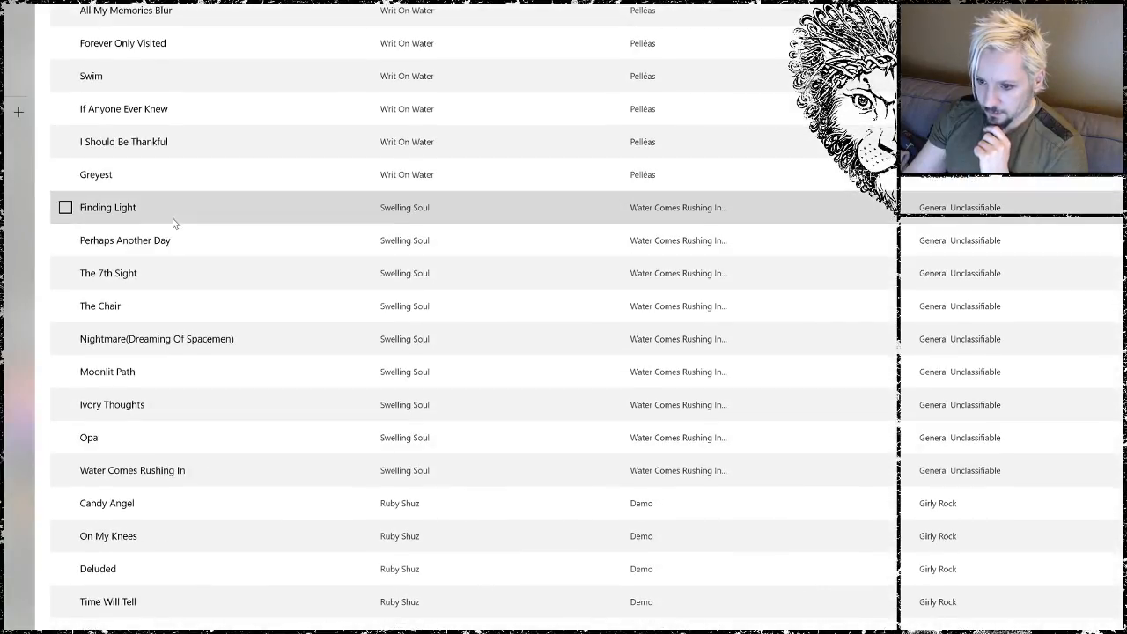
left_click(163, 207)
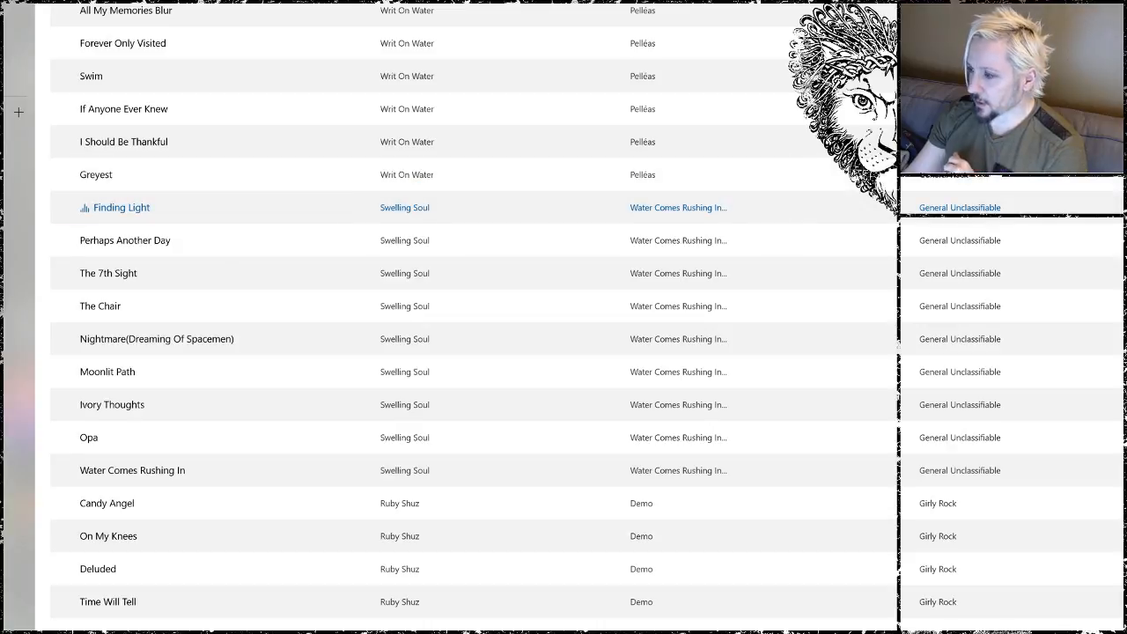
- Minimize the music player and the file window to return to the creature sculpt in ZBrush
key("super+Down")
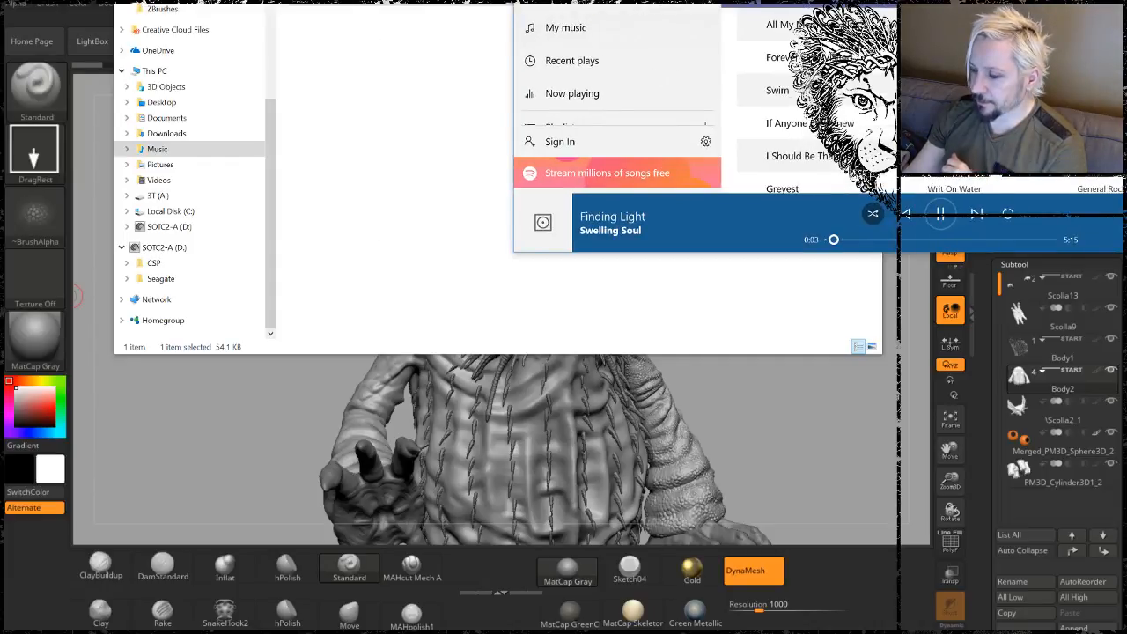
key("super+Up")
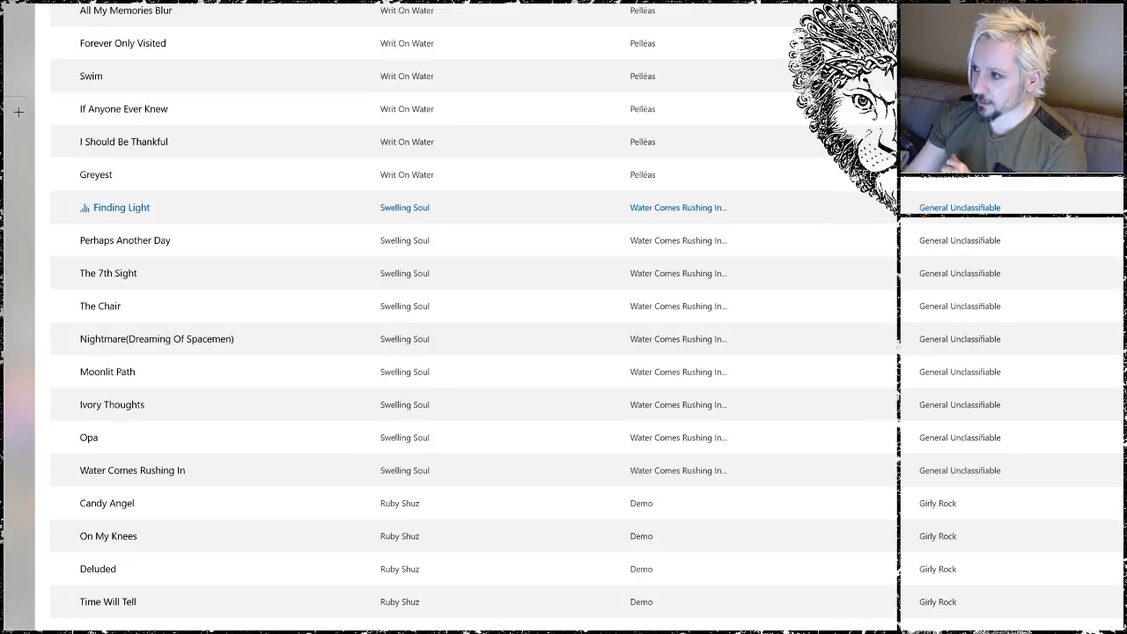
key("super+Down")
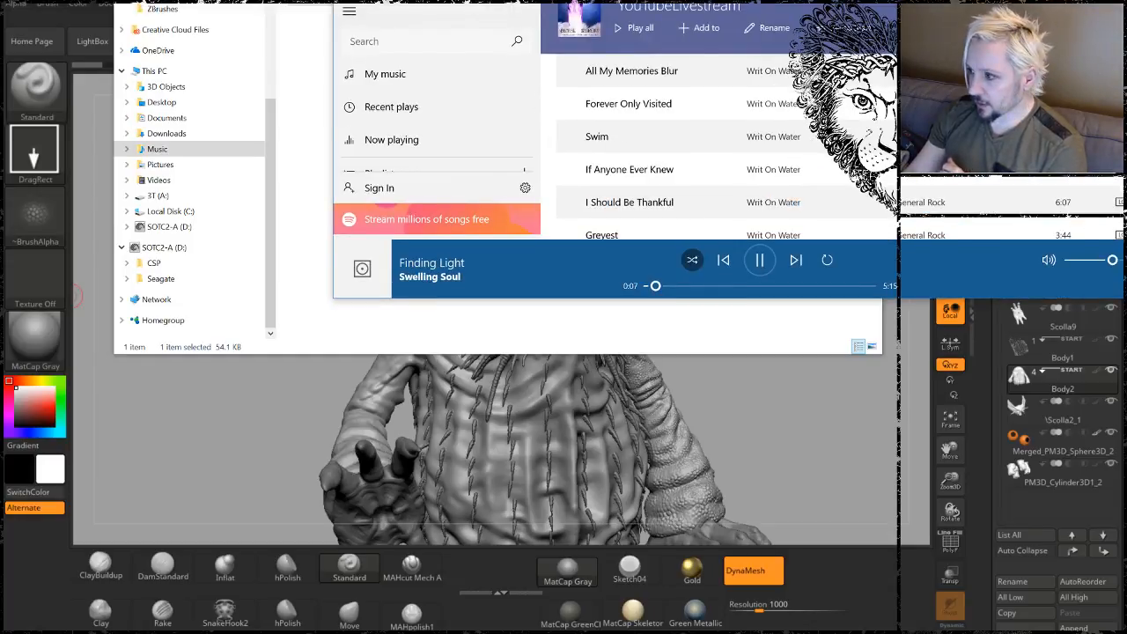
key("super+Down")
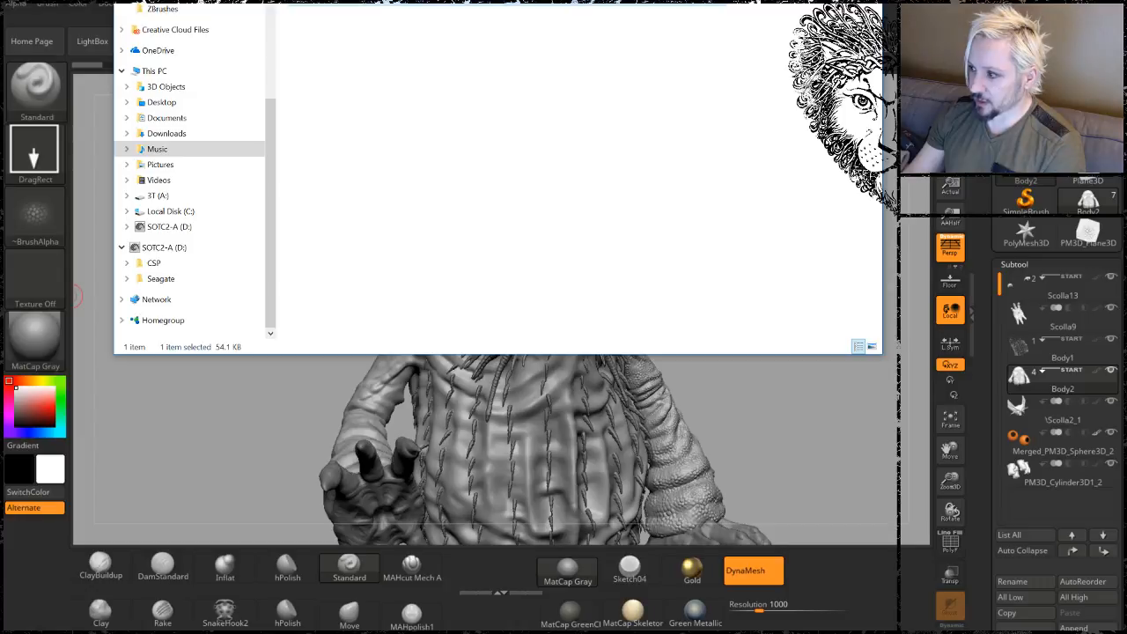
key("super+Down")
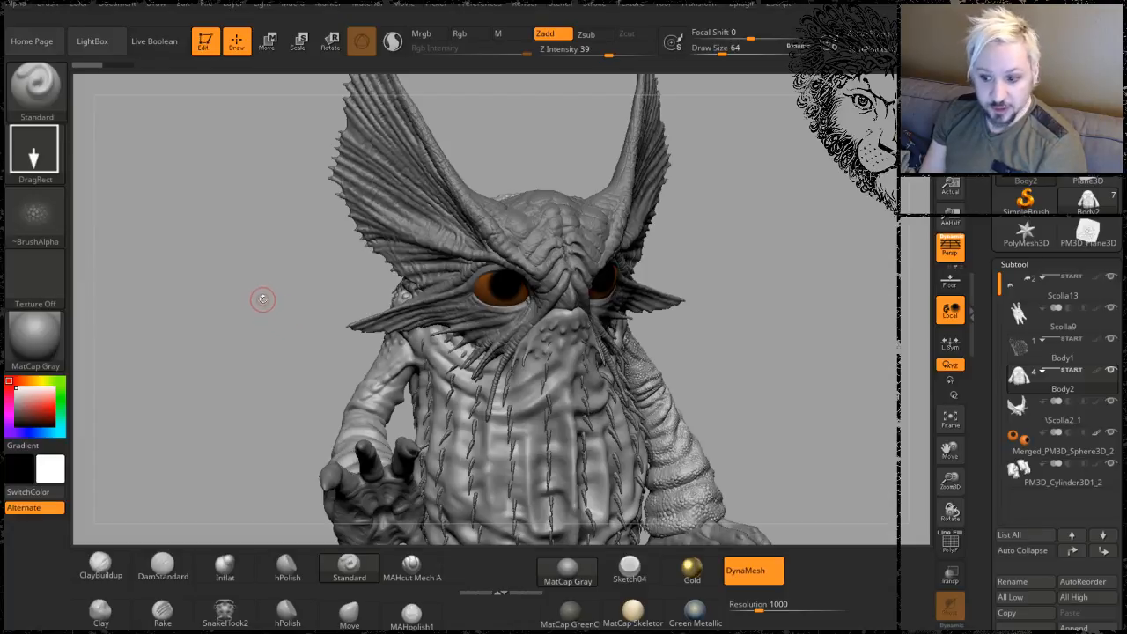
- Stamp patches of small scales with the Standard brush's DragRect alpha onto the front of the raised arm's upper part, below the shoulder bumps
left_click_drag(285, 318, 303, 417)
mouse_move(235, 344)
left_mouse_down("alt")
mouse_move(236, 225)
mouse_move(321, 274)
mouse_move(362, 278)
left_mouse_up("alt")
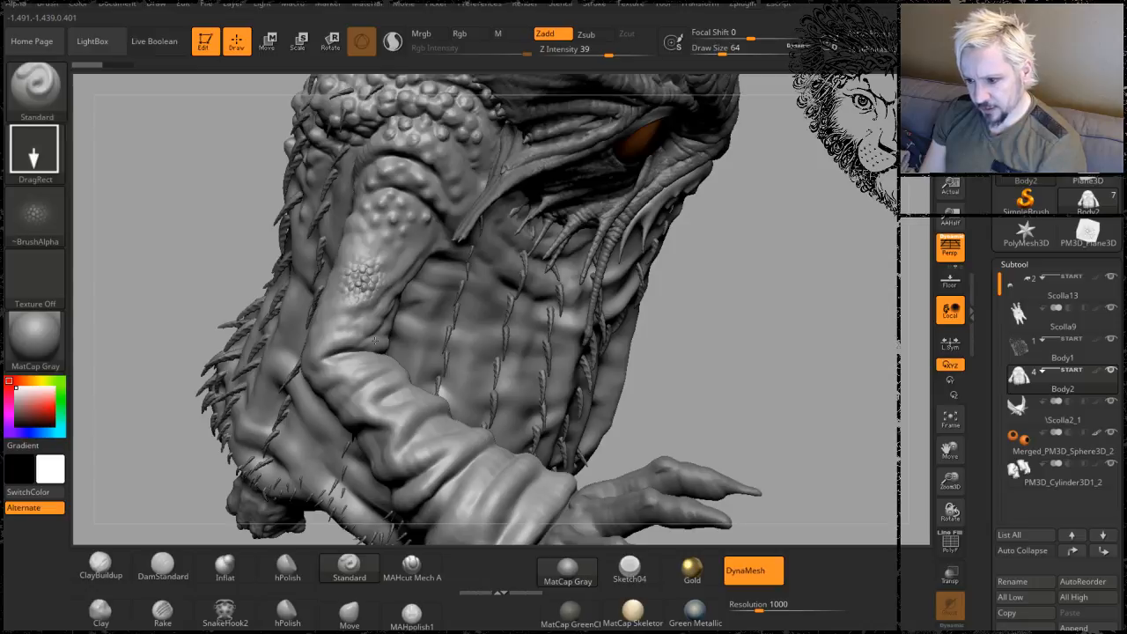
left_click_drag(752, 280, 686, 265)
left_click_drag(214, 262, 177, 213, "alt")
left_click_drag(725, 152, 741, 203)
left_click_drag(750, 272, 749, 339)
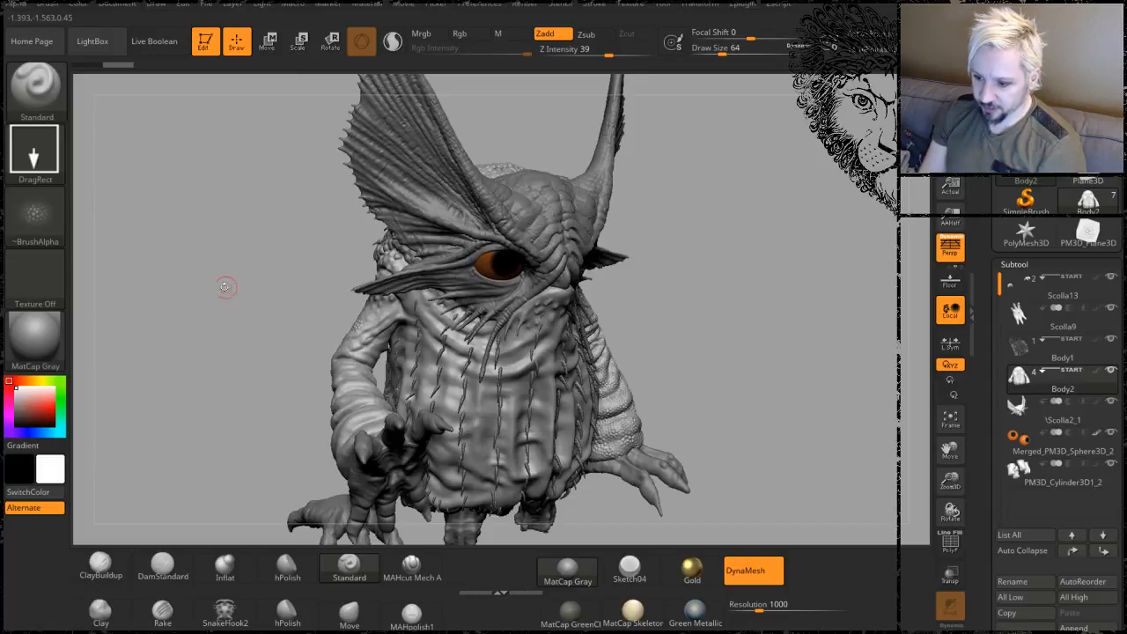
left_click_drag(225, 286, 406, 324, "alt")
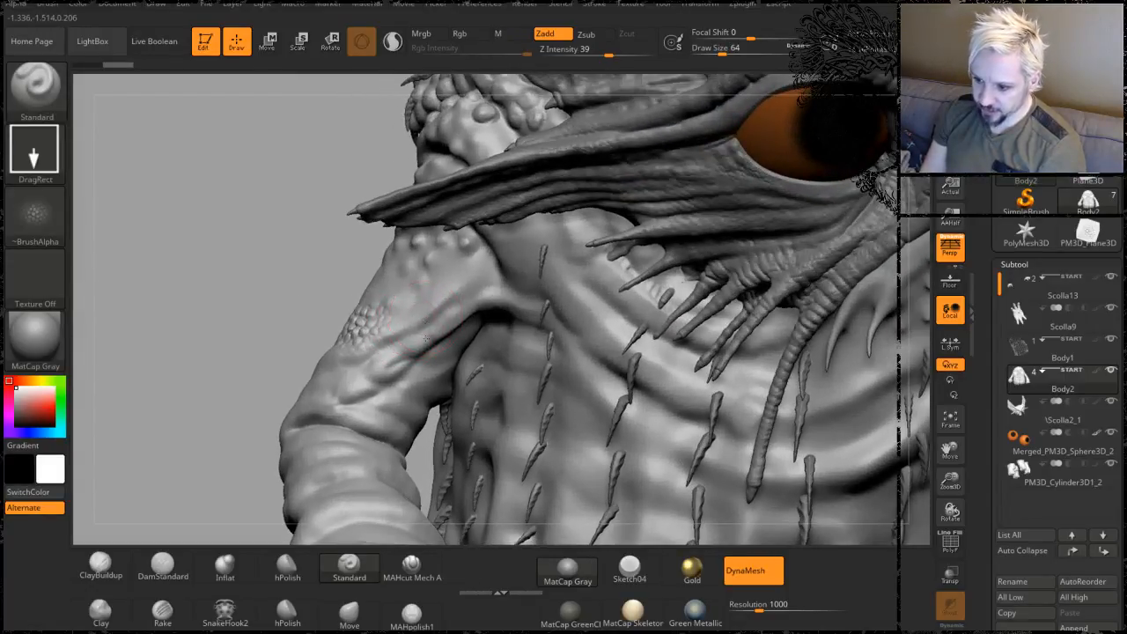
left_click_drag(446, 363, 454, 383)
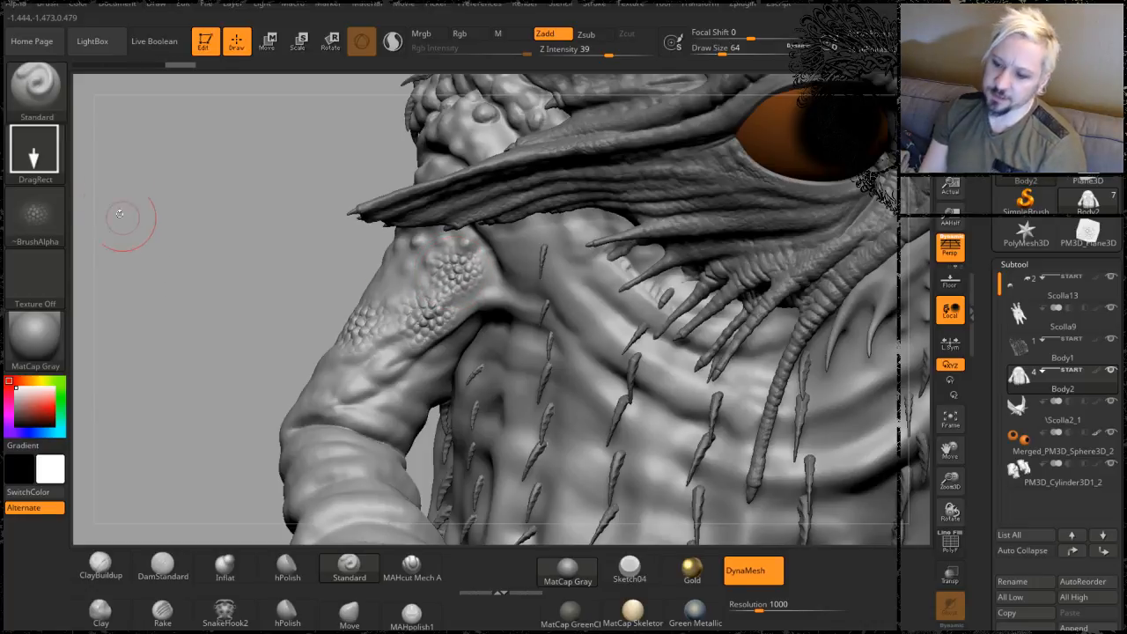
- Extend the stamped scales down the front of the upper arm towards the elbow
left_click_drag(158, 196, 264, 247)
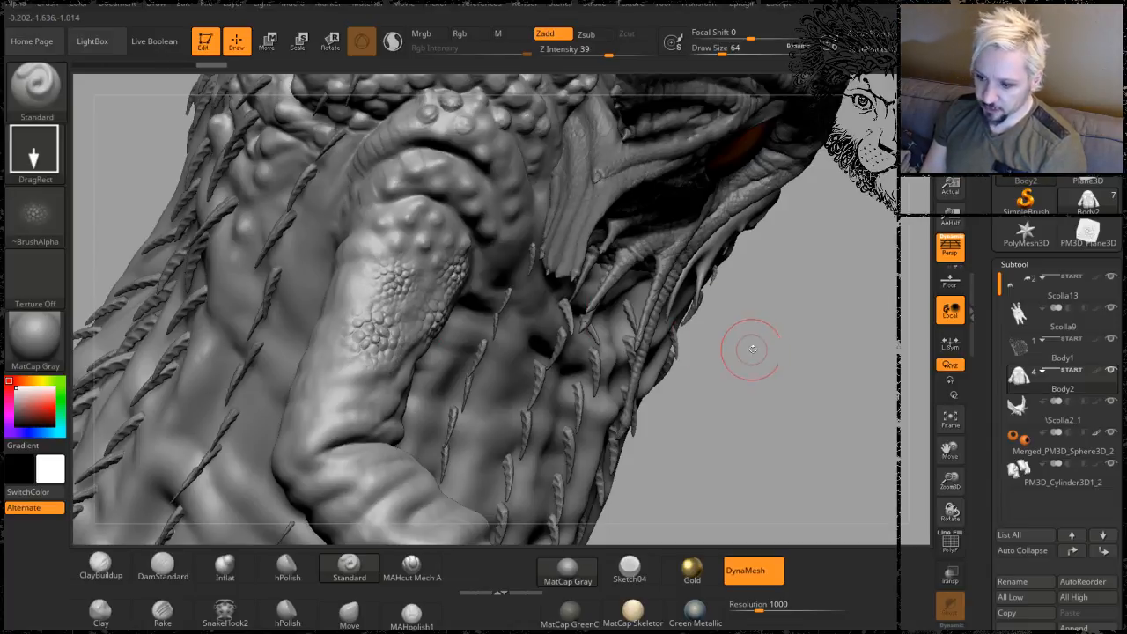
mouse_move(784, 427)
left_mouse_down("alt")
mouse_move(792, 334)
mouse_move(772, 311)
mouse_move(793, 314)
left_mouse_up("alt")
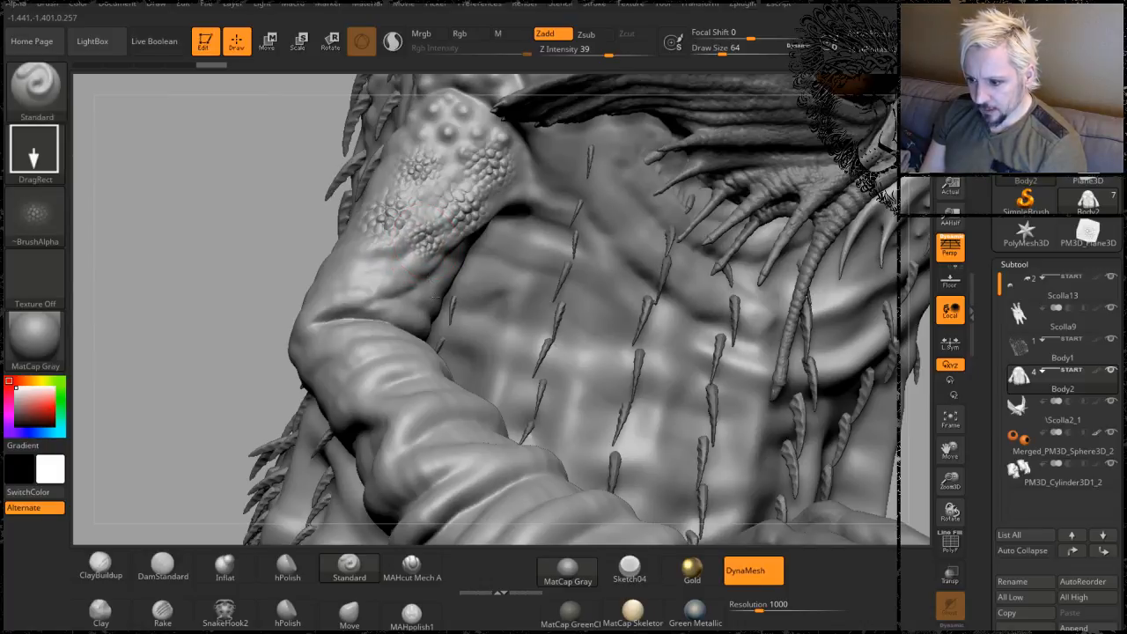
mouse_move(190, 216)
left_mouse_down()
mouse_move(152, 184)
mouse_move(158, 168)
left_mouse_up()
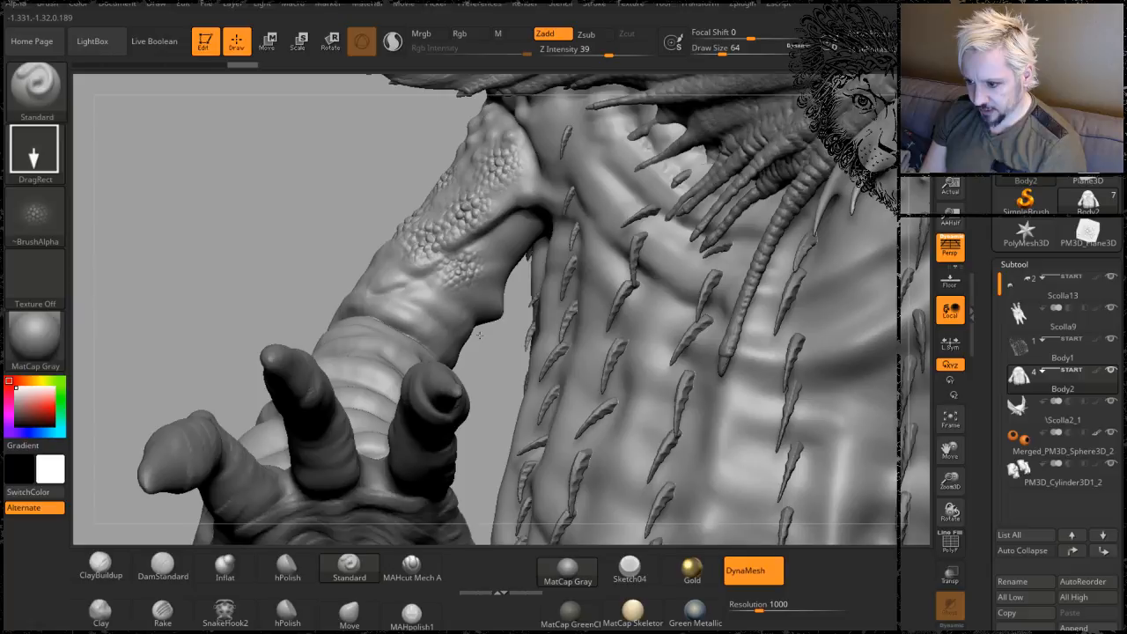
- Fill the gaps between the scale patches on the inner side of the upper arm, around the muscle crease, with further alpha stamps
key("f")
left_click_drag(193, 102, 308, 309)
left_click_drag(274, 224, 247, 181)
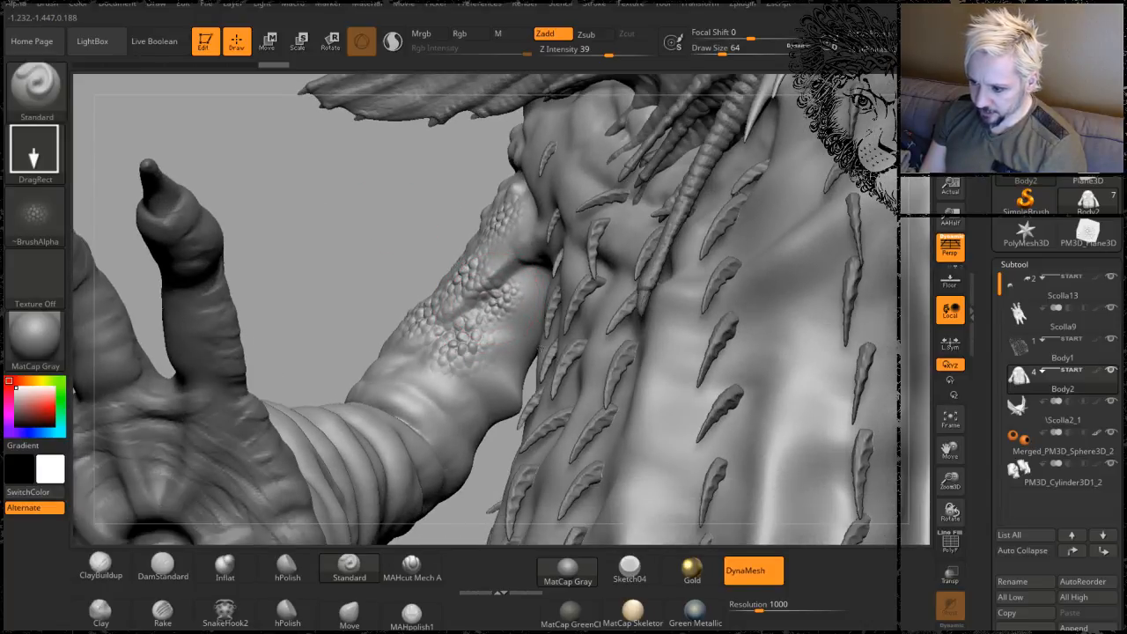
left_click_drag(265, 181, 490, 263)
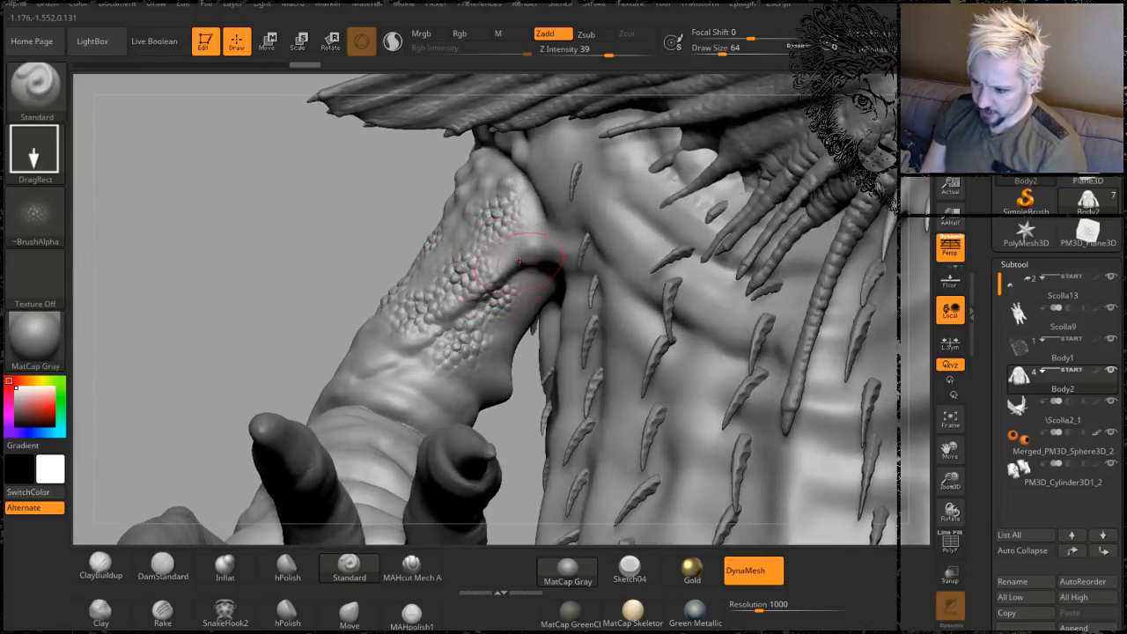
left_click_drag(252, 221, 259, 299)
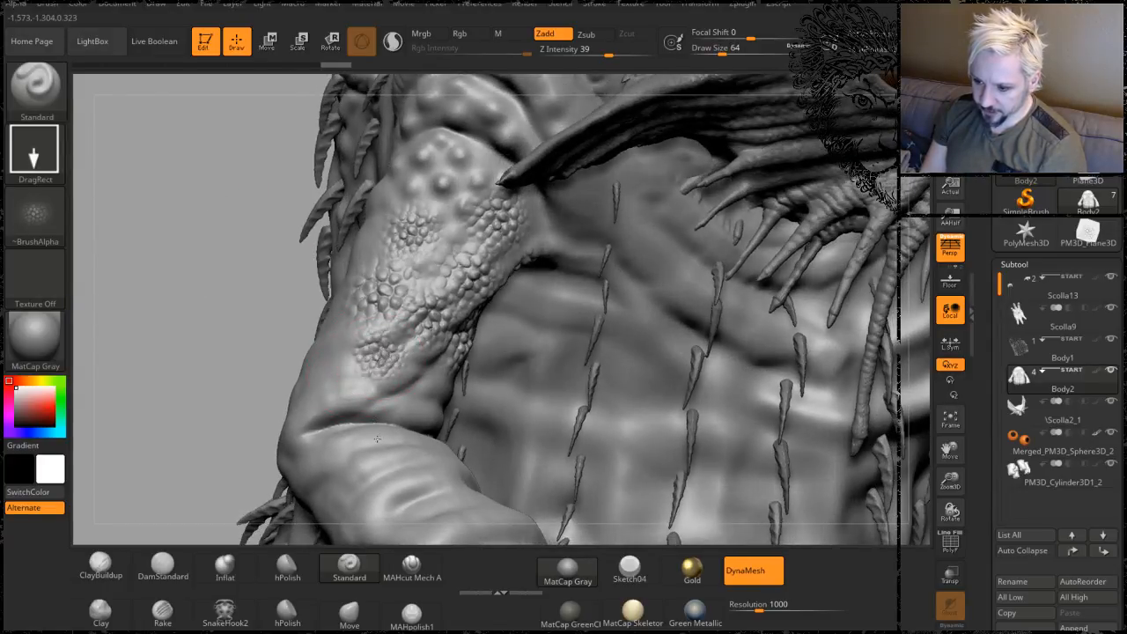
- Stamp scale patches onto the outer rear side of the same upper arm, working down towards the elbow
left_click_drag(196, 375, 111, 185, "alt")
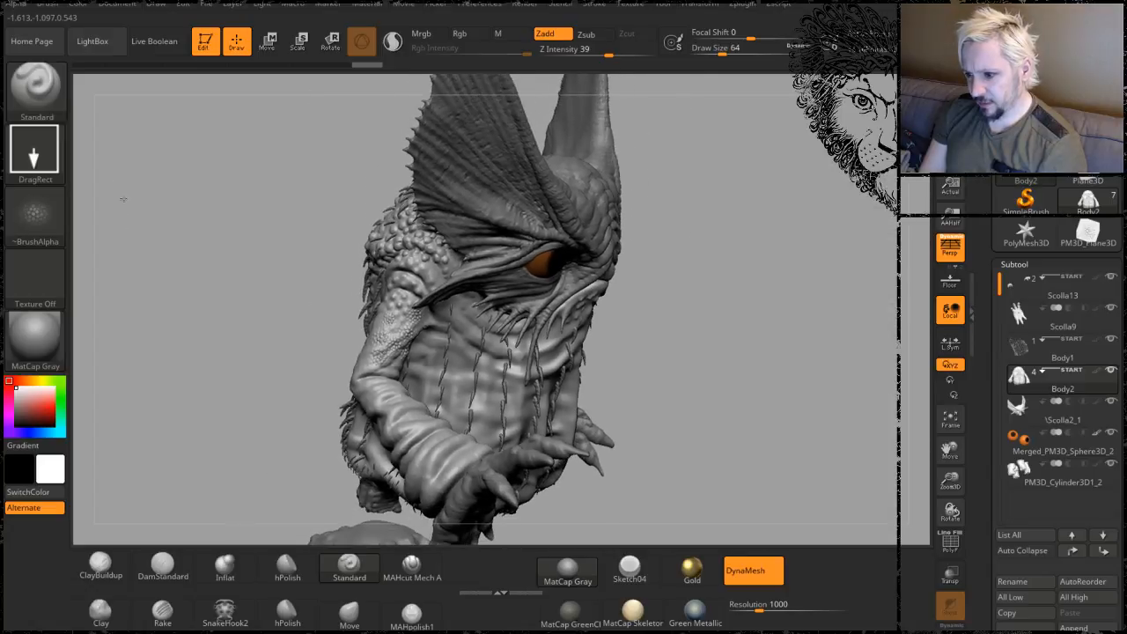
left_click_drag(199, 274, 225, 306)
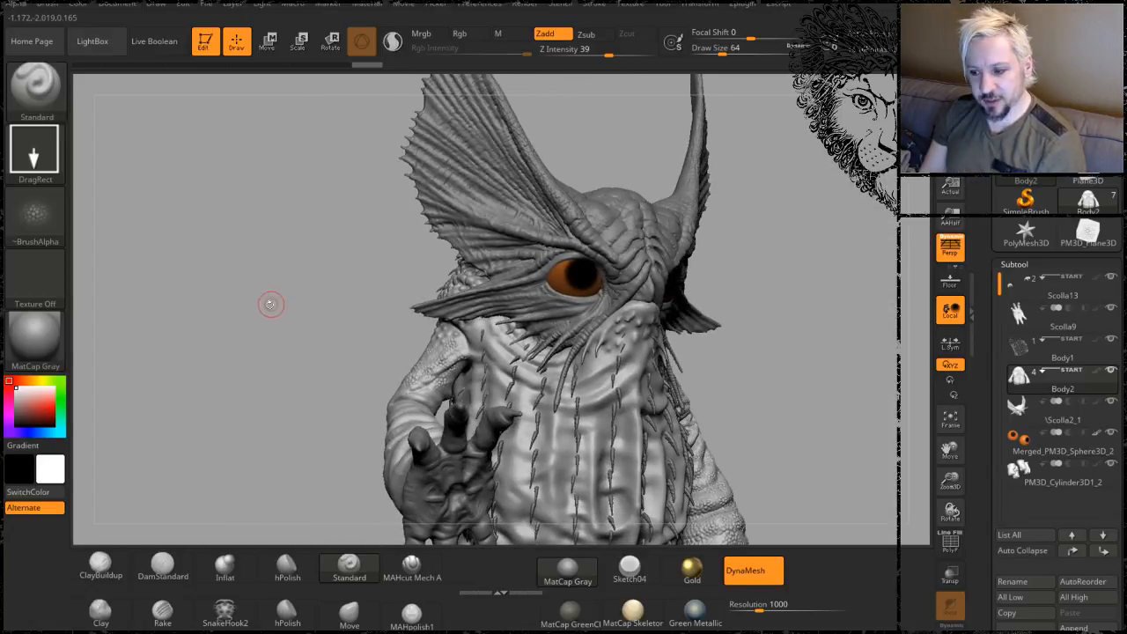
mouse_move(277, 312)
left_mouse_down()
mouse_move(523, 320)
mouse_move(527, 307)
mouse_move(573, 416)
mouse_move(586, 493)
left_mouse_up()
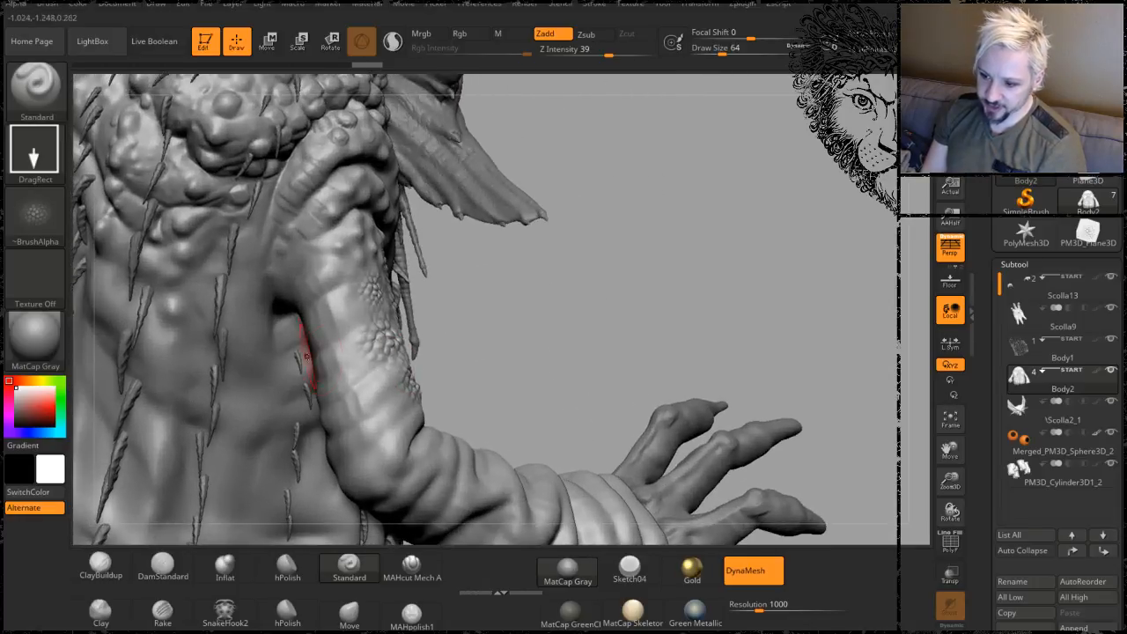
left_click_drag(345, 323, 396, 373)
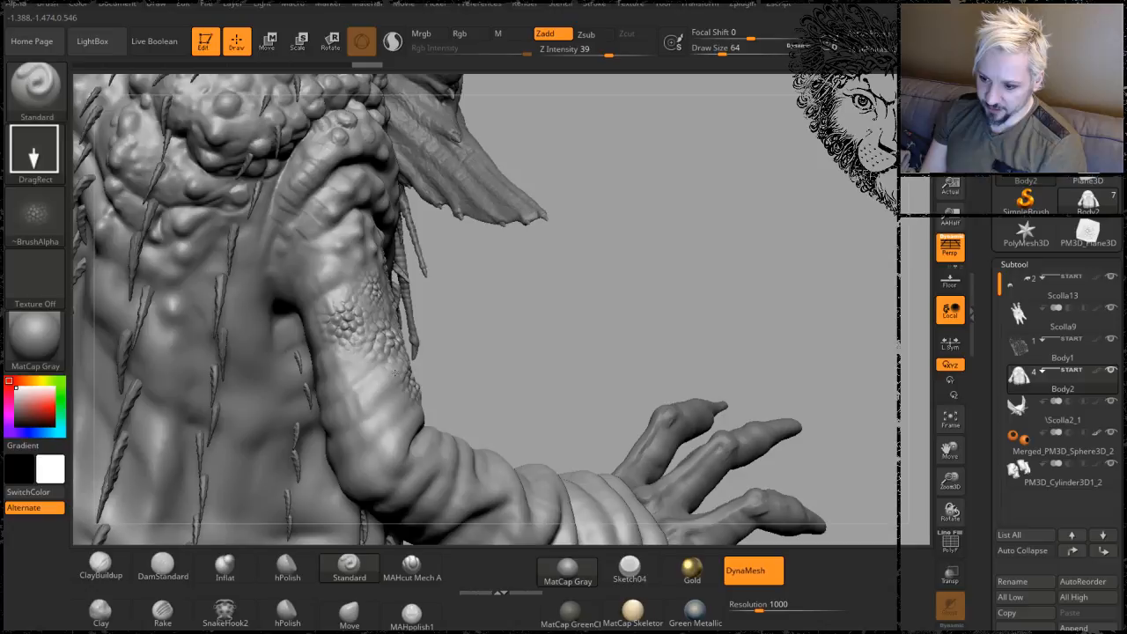
left_click_drag(523, 360, 437, 302)
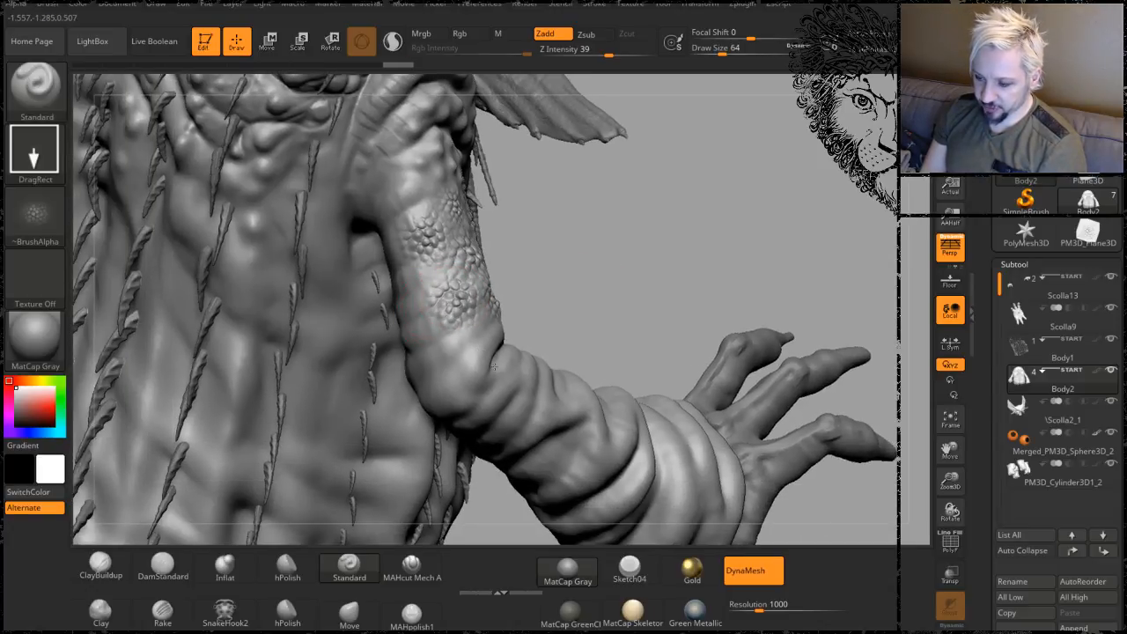
- Stamp scale patches onto the smooth skin around the lower end of the upper arm, just above the elbow
left_click_drag(494, 366, 464, 286)
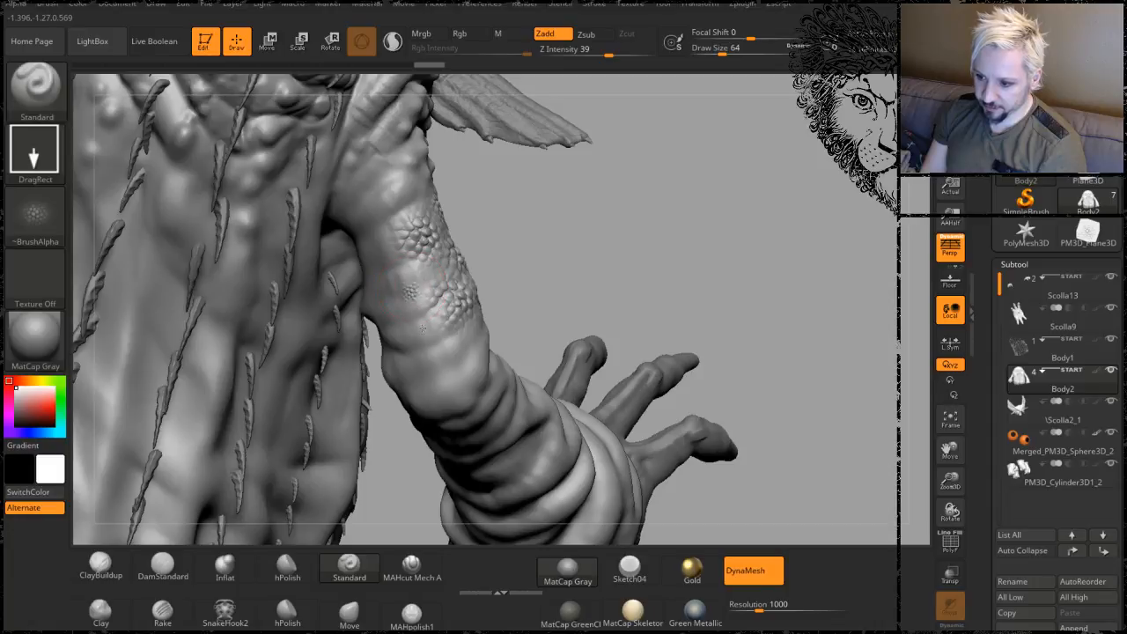
mouse_move(581, 244)
left_mouse_down()
mouse_move(459, 383)
mouse_move(469, 338)
left_mouse_up()
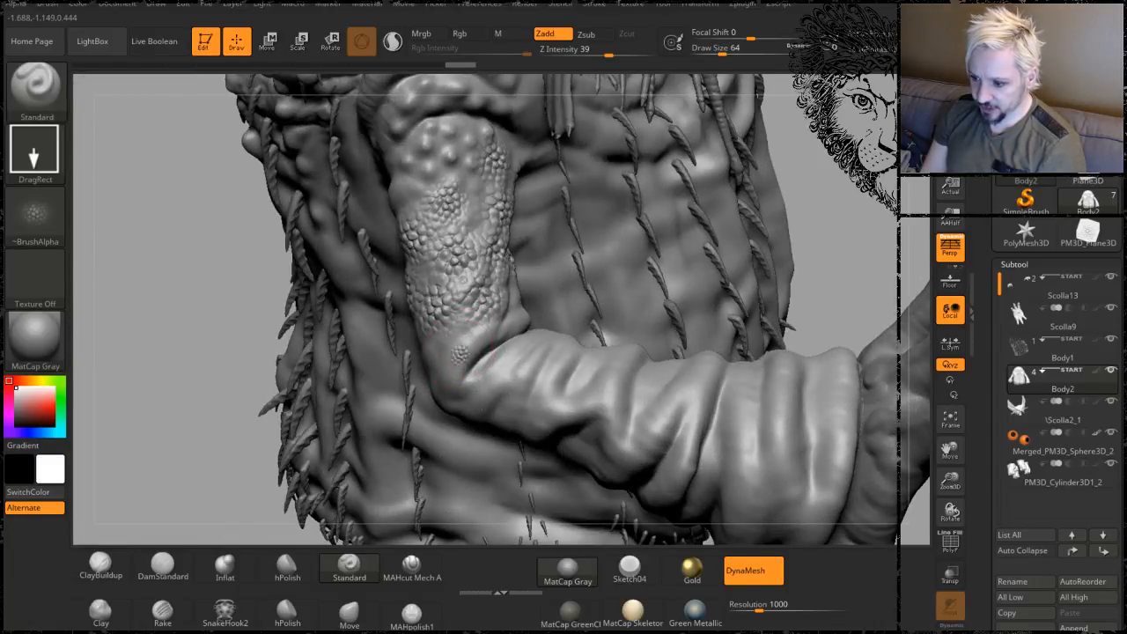
left_click_drag(469, 327, 308, 308)
- Stamp scale patches over the smooth folds on the inner side of the raised arm, above the elbow crease
mouse_move(288, 327)
right_mouse_down("ctrl")
mouse_move(194, 184)
mouse_move(275, 318)
mouse_move(321, 189)
right_mouse_up("ctrl")
mouse_move(327, 176)
left_mouse_down("alt")
mouse_move(315, 340)
mouse_move(326, 297)
mouse_move(357, 307)
left_mouse_up("alt")
mouse_move(314, 398)
right_mouse_down("ctrl")
mouse_move(244, 282)
mouse_move(241, 84)
right_mouse_up("ctrl")
mouse_move(529, 93)
left_mouse_down()
mouse_move(634, 108)
mouse_move(730, 192)
left_mouse_up()
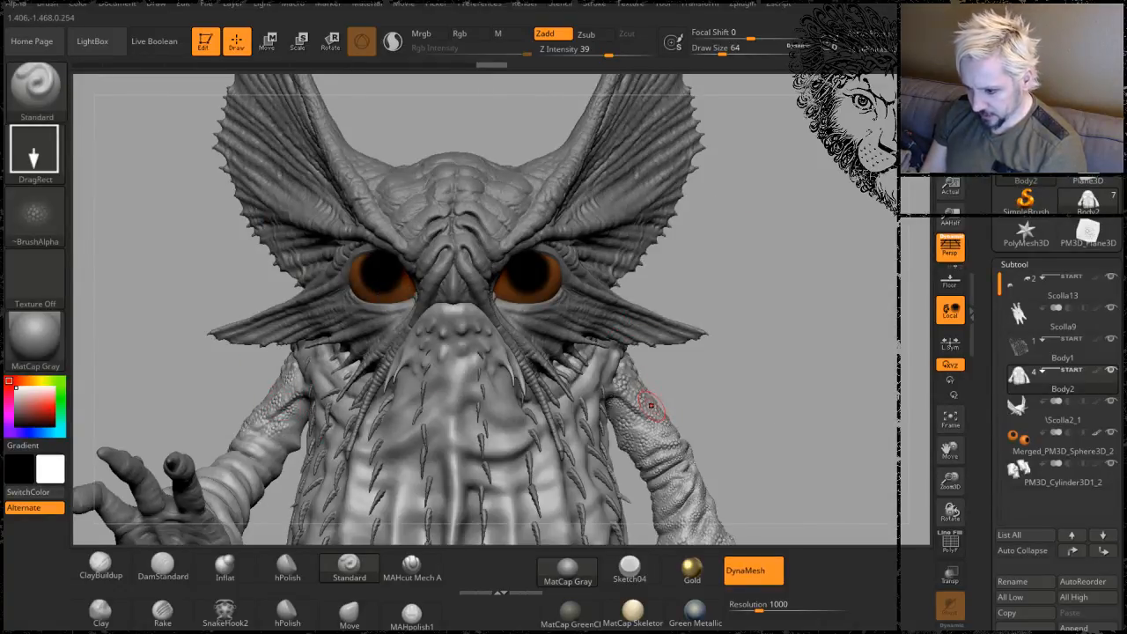
mouse_move(738, 420)
left_mouse_down("alt")
mouse_move(692, 344)
mouse_move(759, 272)
left_mouse_up("alt")
mouse_move(173, 164)
left_mouse_down()
mouse_move(209, 222)
mouse_move(164, 259)
mouse_move(176, 330)
mouse_move(211, 397)
mouse_move(198, 405)
left_mouse_up()
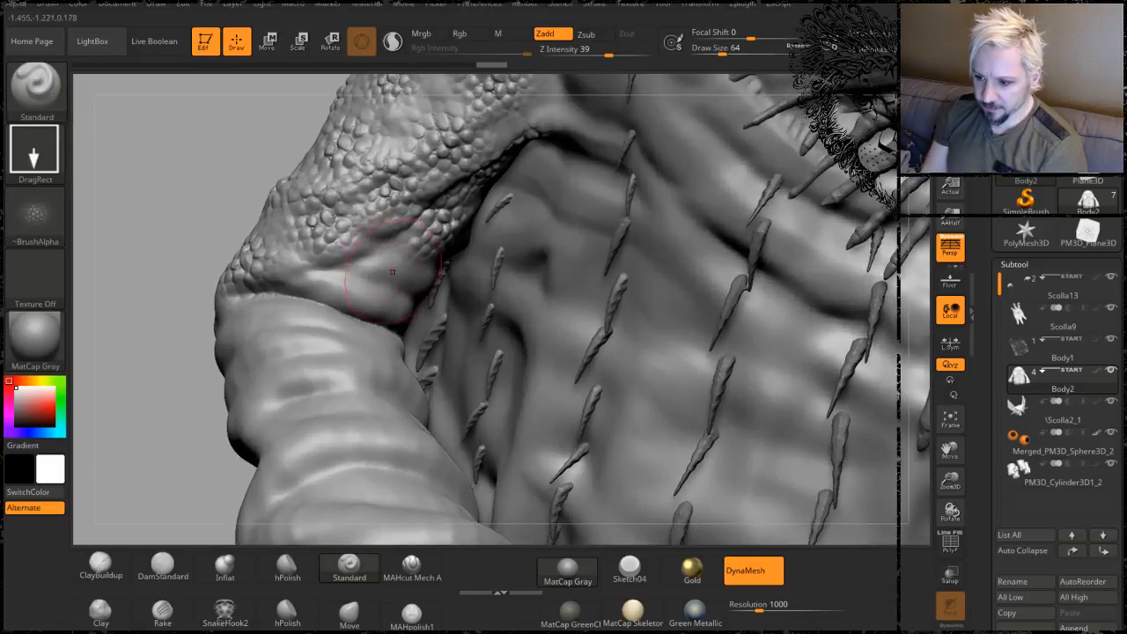
left_click_drag(393, 269, 401, 282)
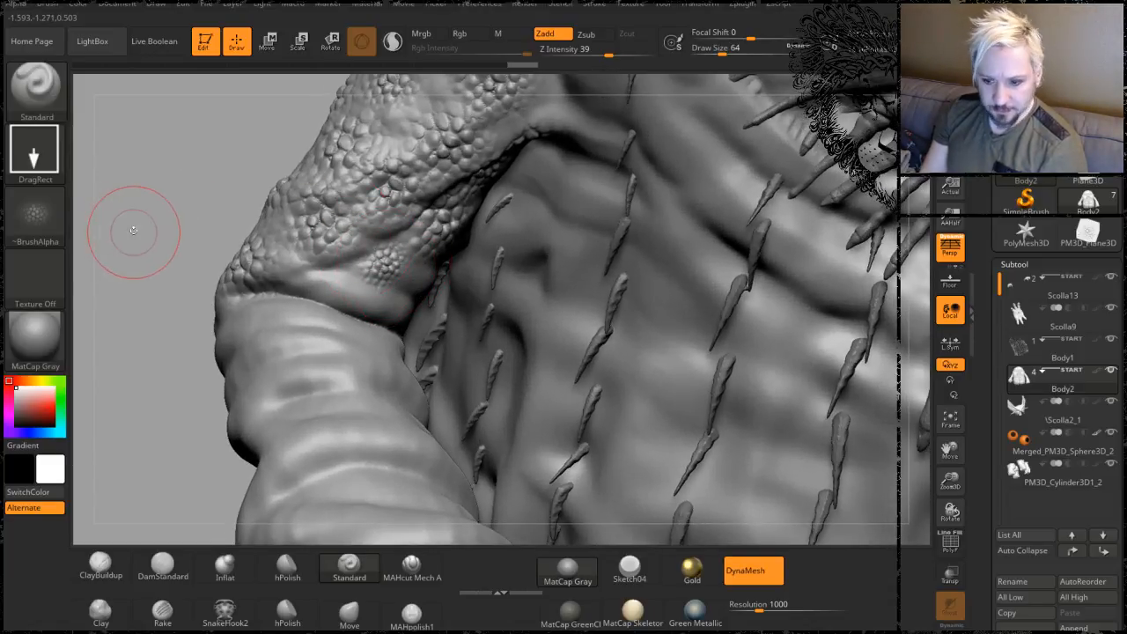
left_click_drag(188, 189, 233, 248)
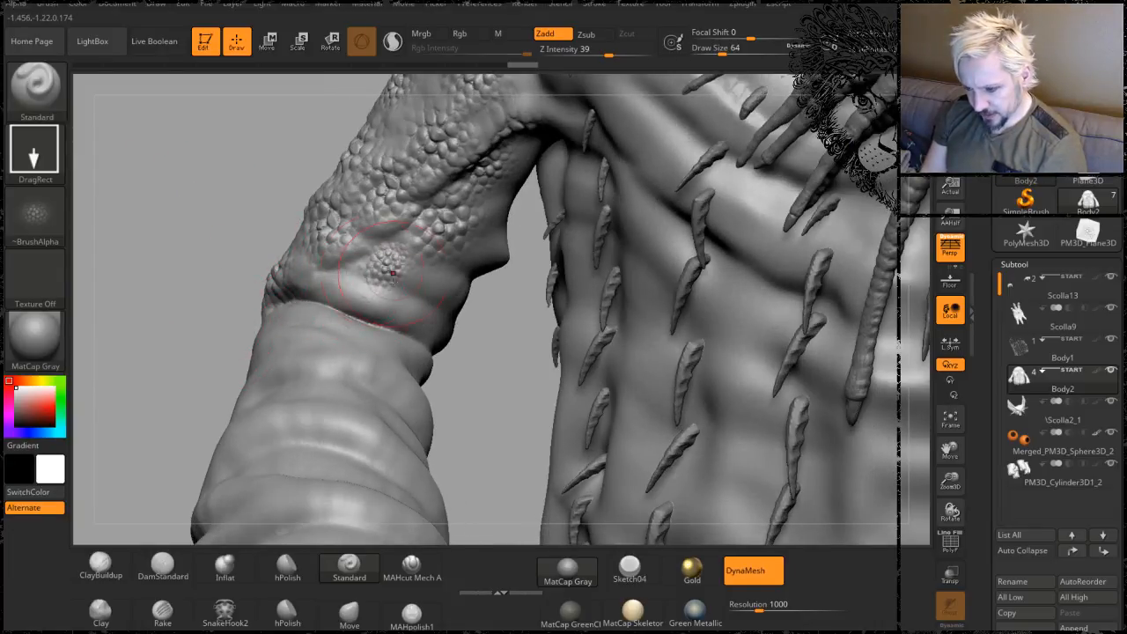
left_click_drag(378, 348, 385, 354)
- Extend the scales across the body-facing side of the upper arm, towards the pointed bump near the elbow
mouse_move(186, 181)
left_mouse_down()
mouse_move(436, 254)
mouse_move(480, 341)
left_mouse_up()
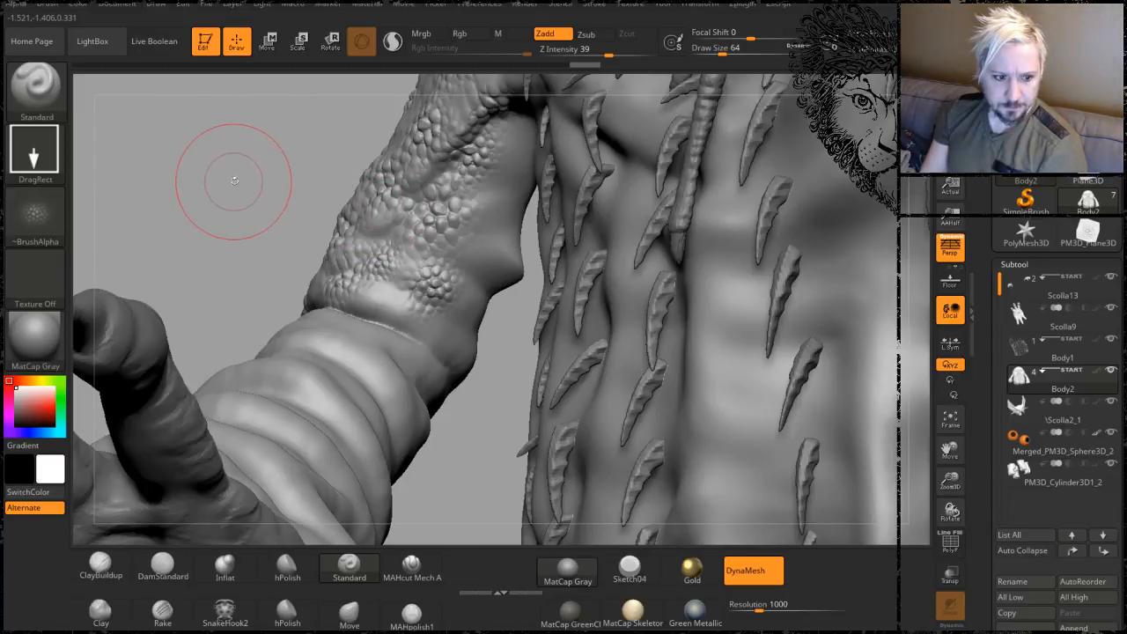
left_click_drag(221, 181, 233, 161)
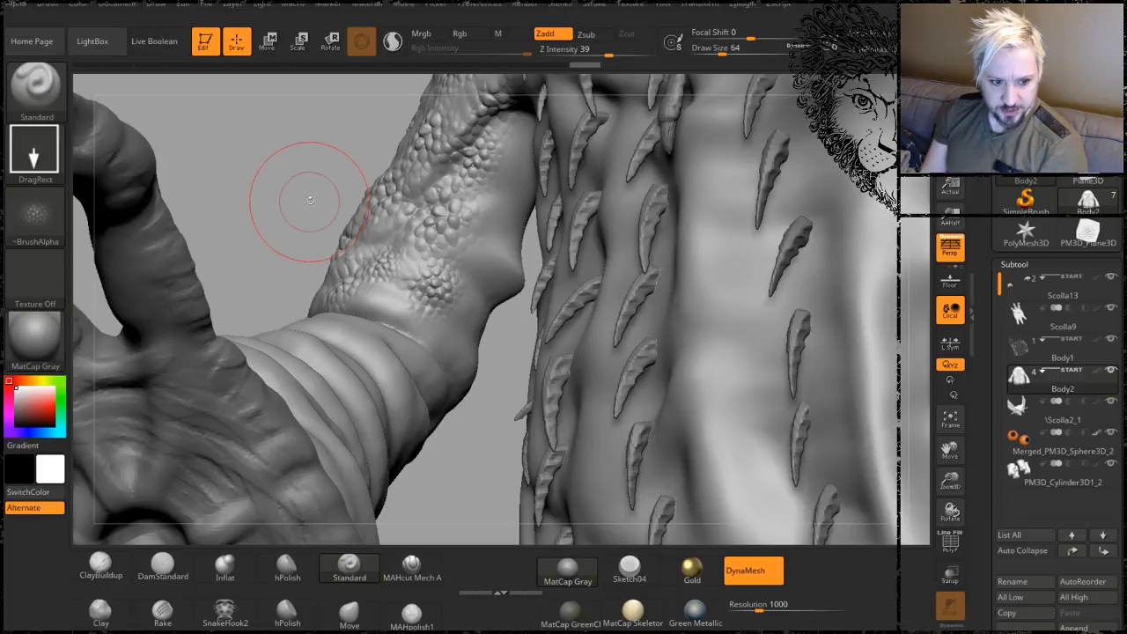
left_click_drag(302, 188, 411, 304)
left_click_drag(483, 271, 496, 303)
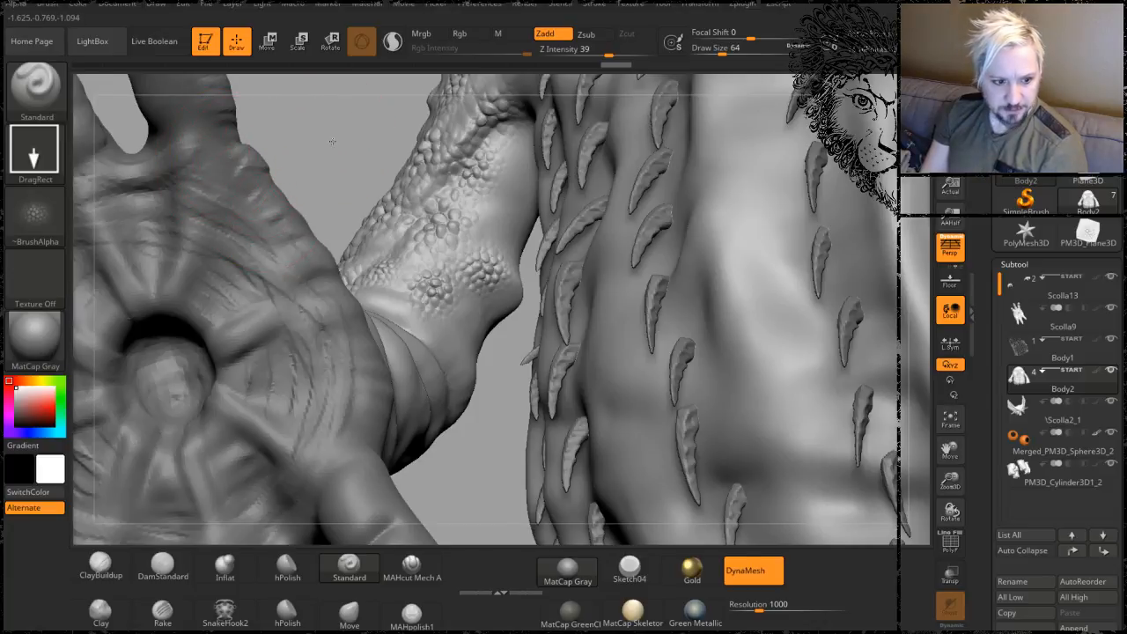
left_click_drag(323, 150, 336, 159)
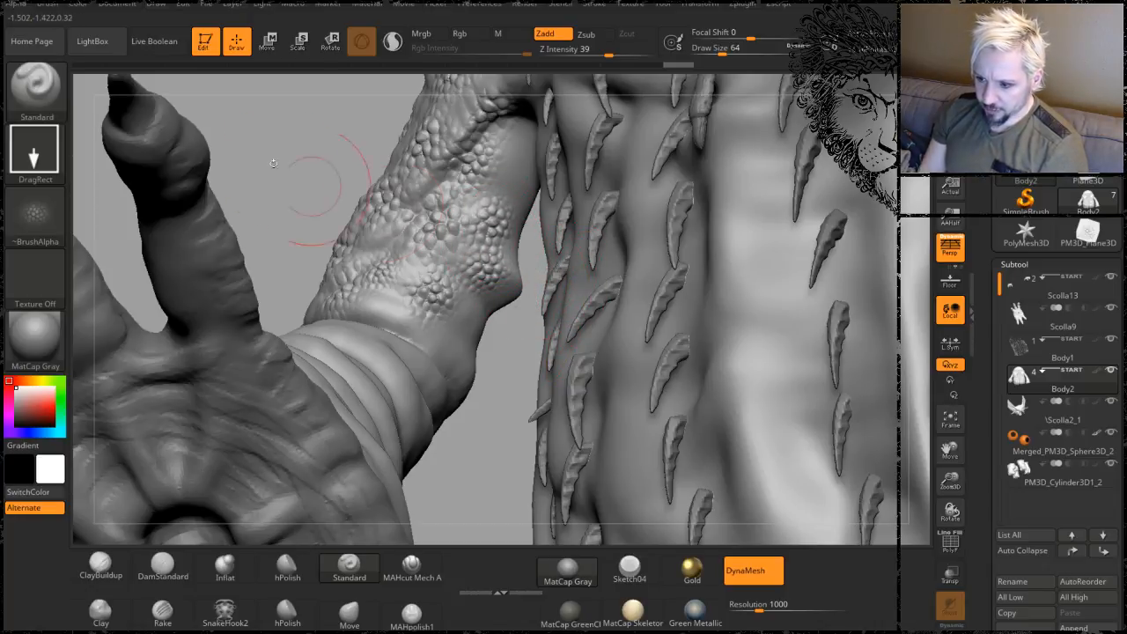
- Stamp a series of scale patches along the bare back of the upper arm, from the elbow up to the shoulder folds
left_click_drag(266, 143, 482, 187)
left_click_drag(559, 244, 594, 270)
left_click_drag(722, 335, 759, 324)
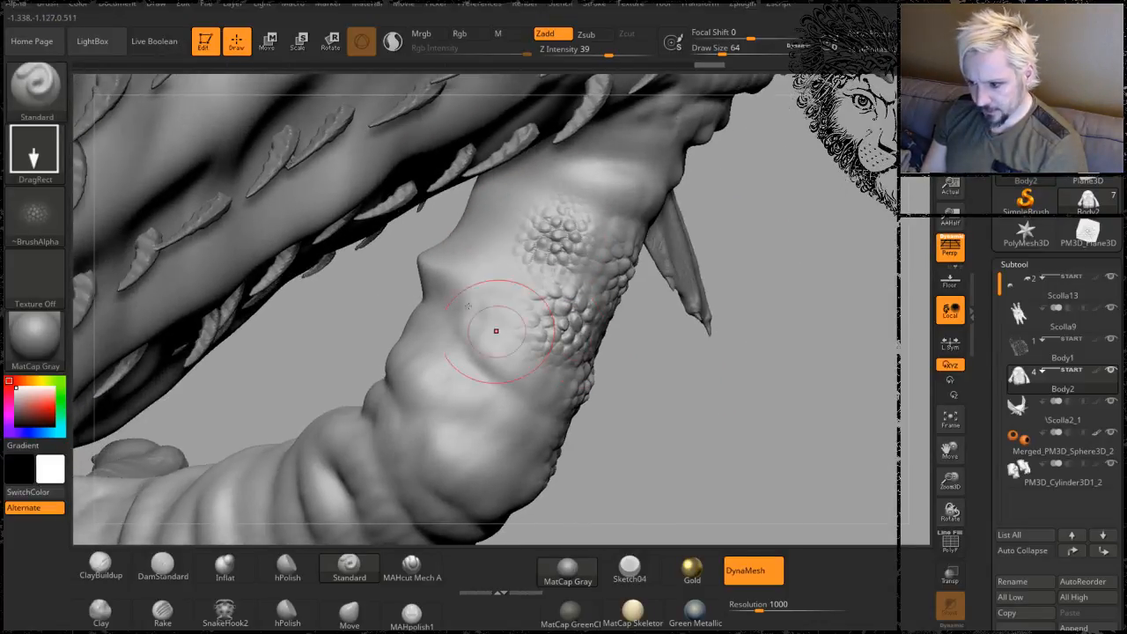
left_click_drag(490, 278, 543, 368)
left_click_drag(778, 243, 687, 292)
left_click_drag(560, 238, 598, 314)
mouse_move(795, 252)
left_mouse_down()
mouse_move(771, 285)
mouse_move(557, 292)
left_mouse_up()
left_click_drag(629, 347, 634, 344)
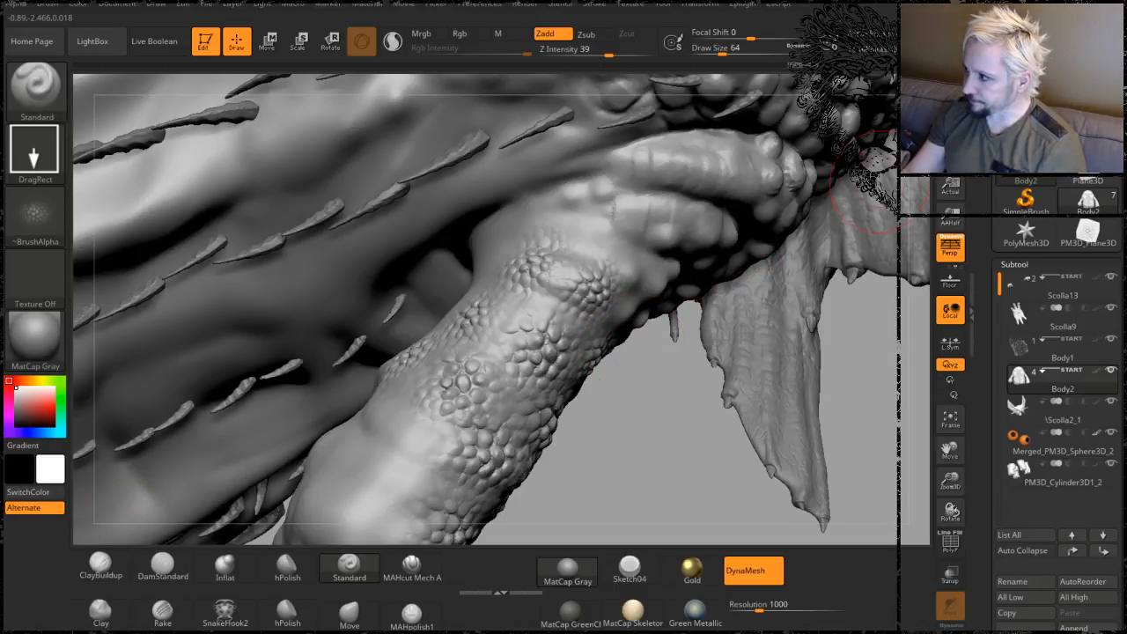
- Switch to the browser and open a Scarred King book cover from the photos of the Breath of Life Art Studio Facebook page
key("alt+Tab")
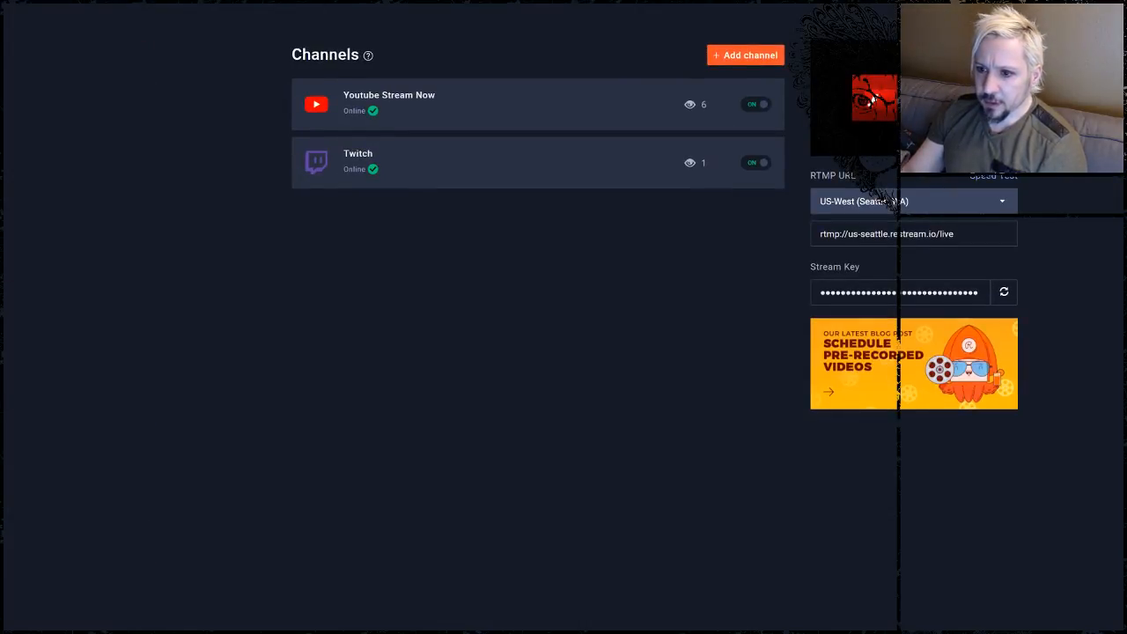
left_click(303, 2)
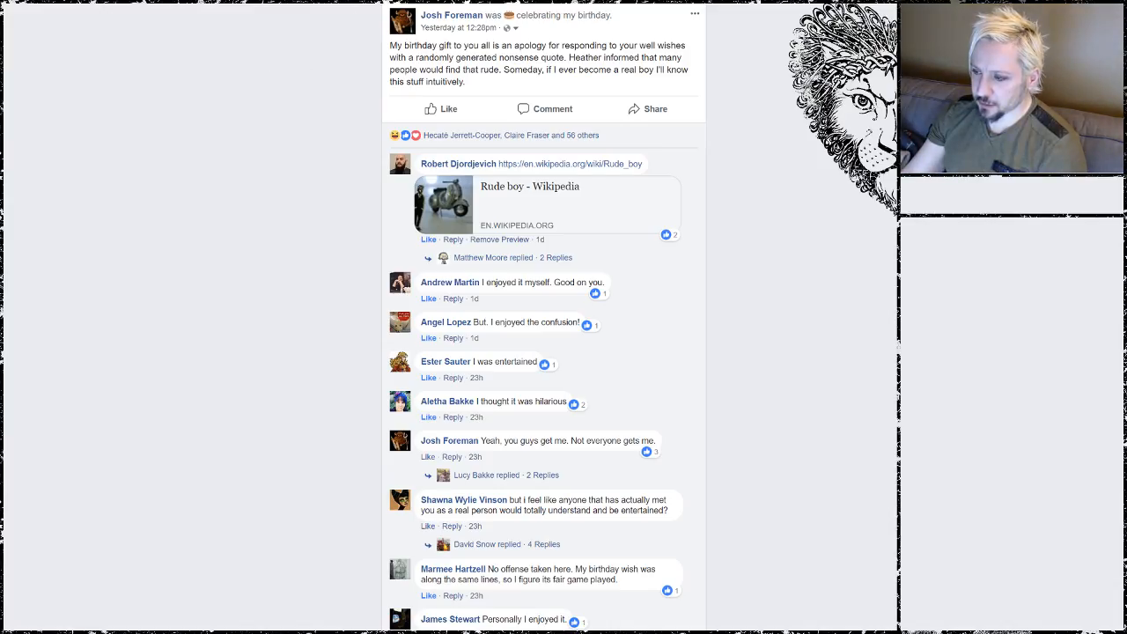
left_click(638, 2)
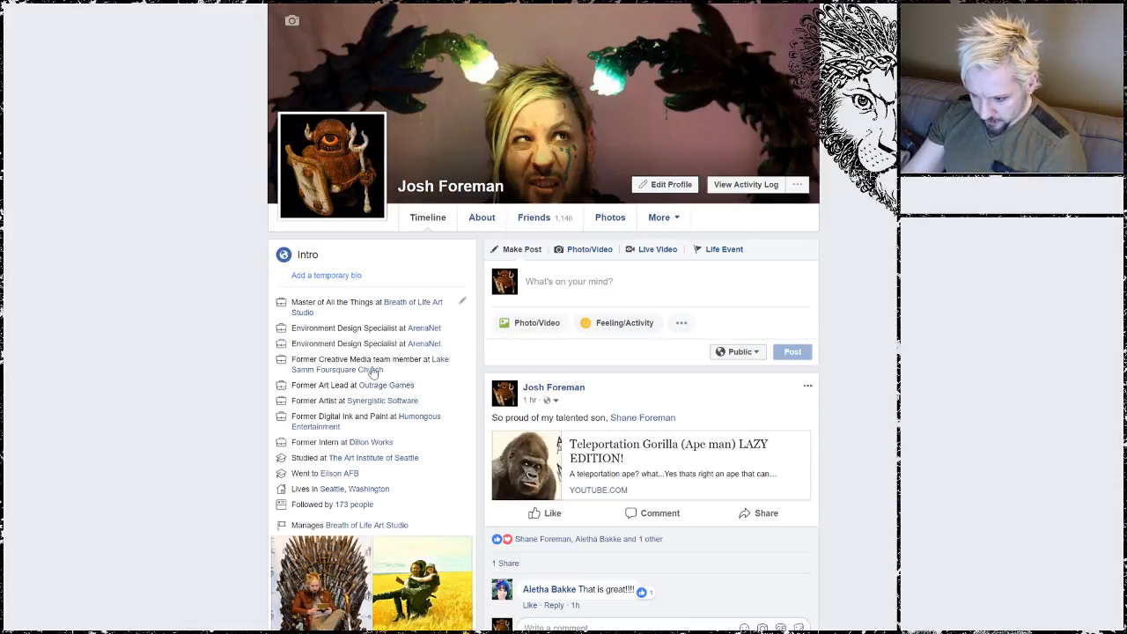
mouse_move(377, 388)
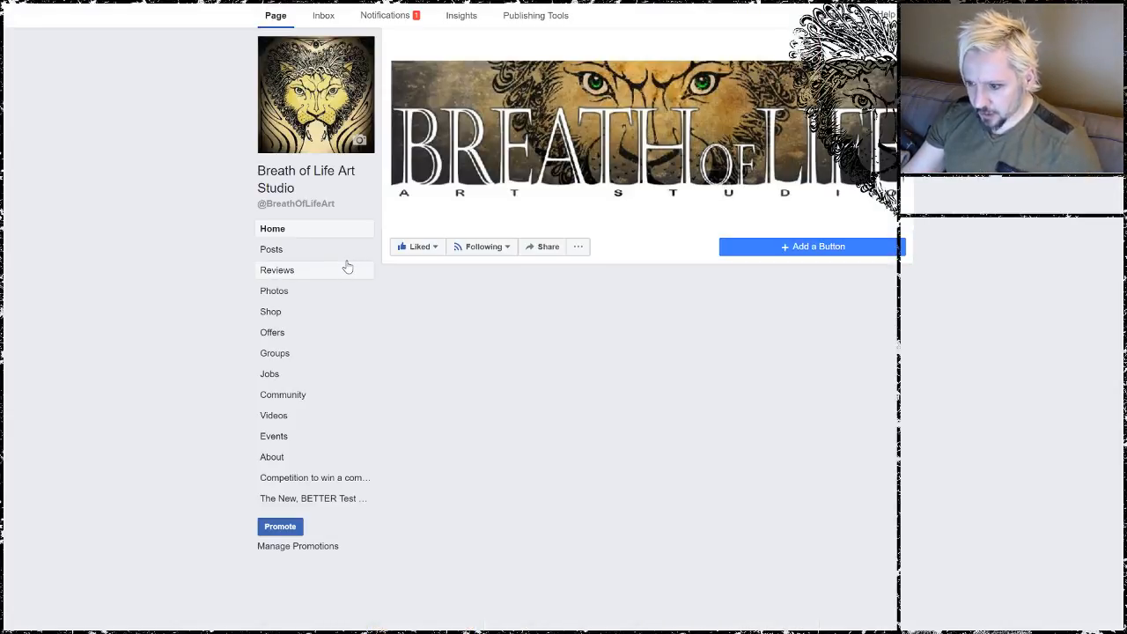
left_click(285, 292)
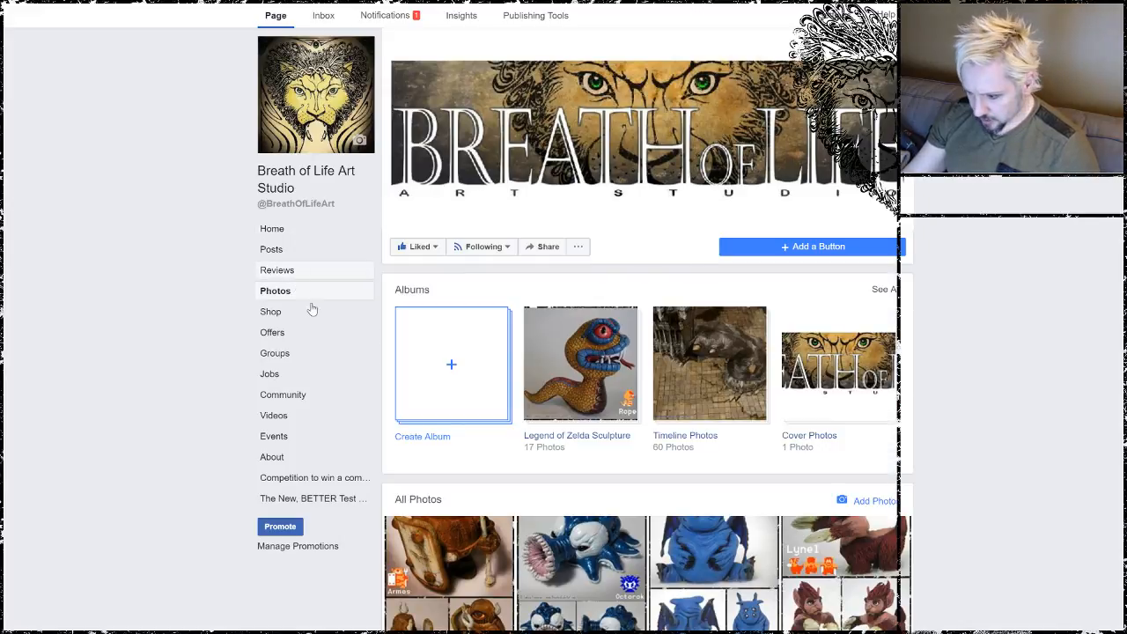
scroll(636, 366, "down", 10)
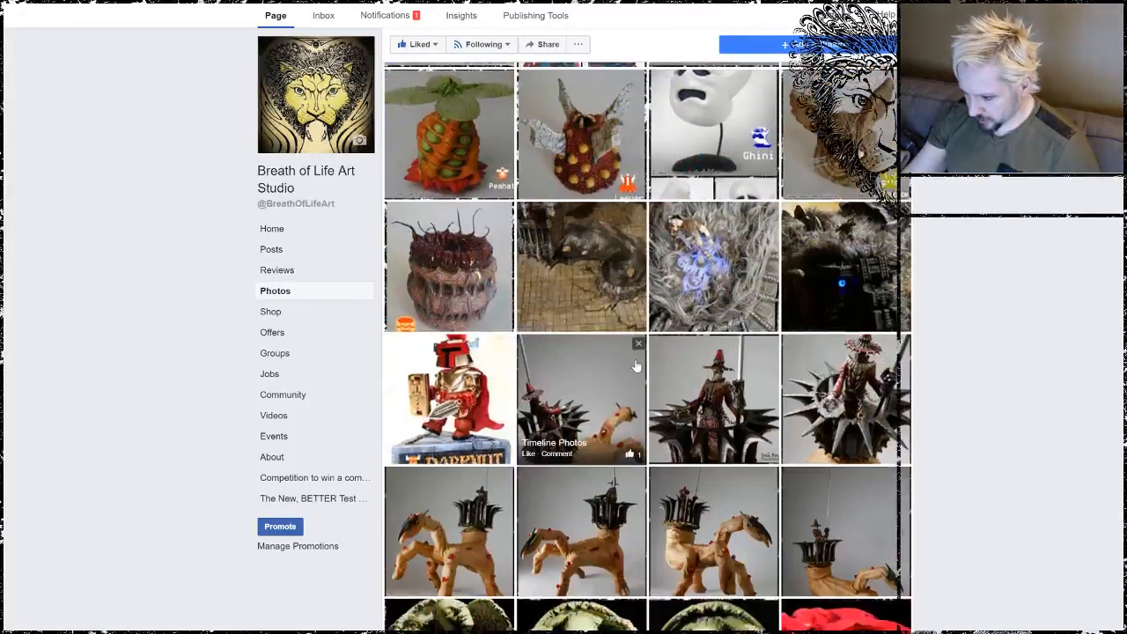
scroll(636, 365, "down", 7)
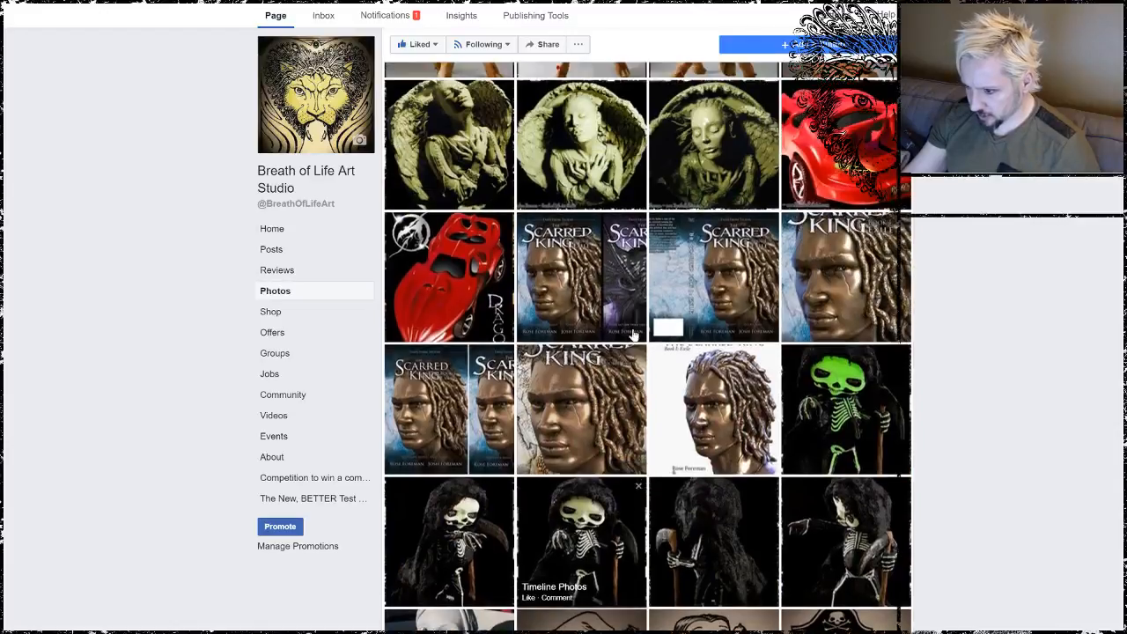
left_click(596, 285)
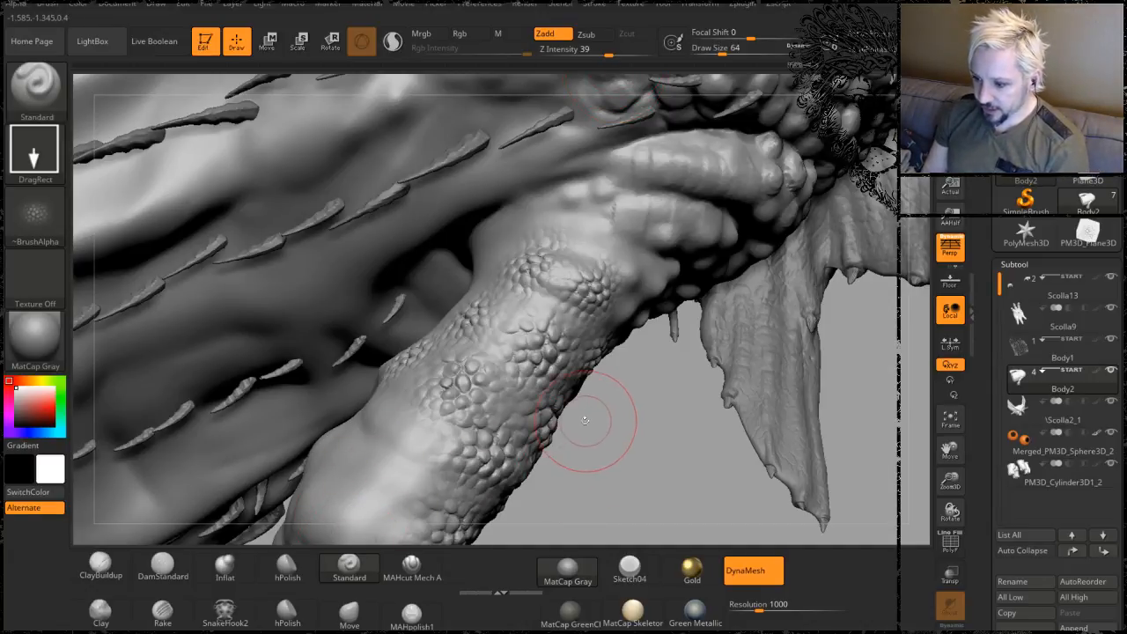
- Return to ZBrush and stamp scale clusters into the bare areas between the existing patches on the back of the upper arm
left_click_drag(611, 440, 415, 466)
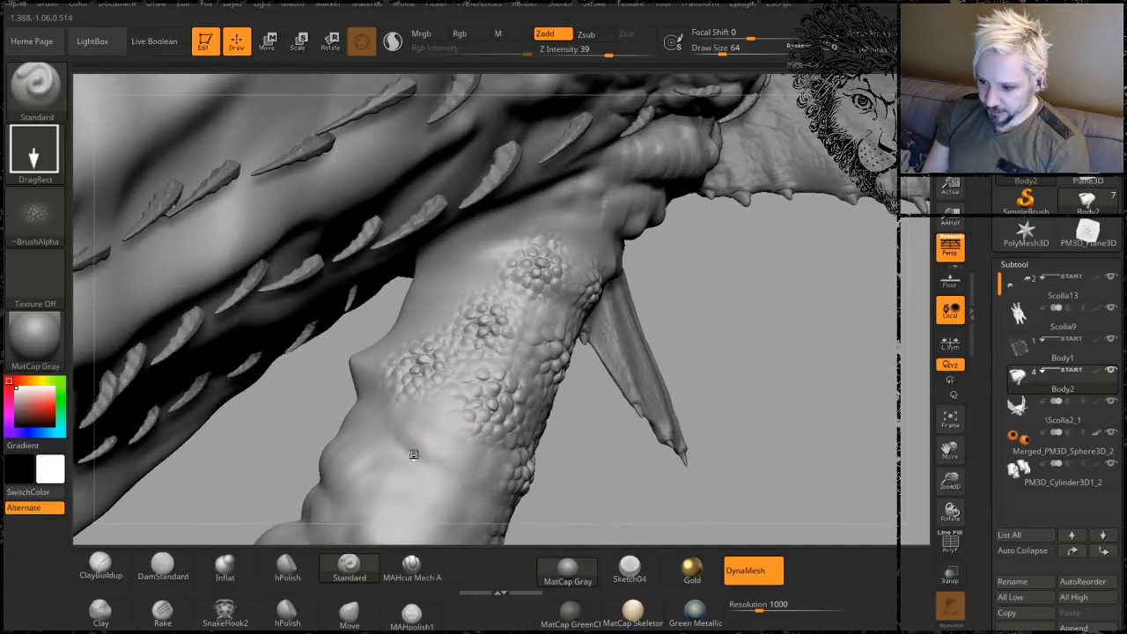
mouse_move(670, 352)
left_mouse_down()
mouse_move(731, 305)
mouse_move(715, 310)
left_mouse_up()
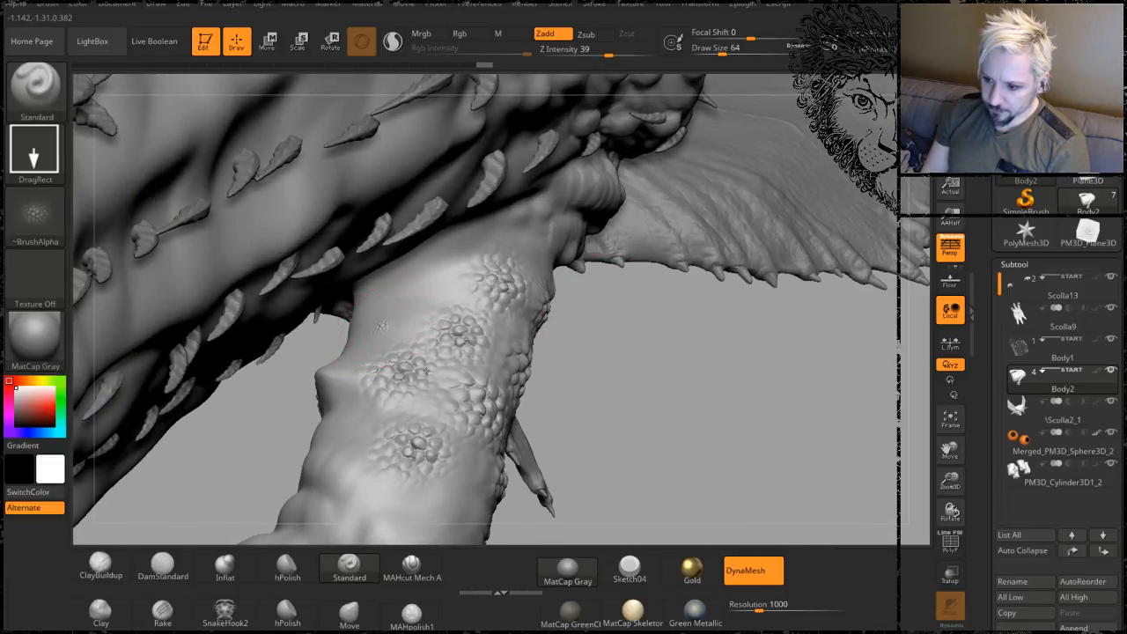
left_click_drag(426, 371, 448, 375)
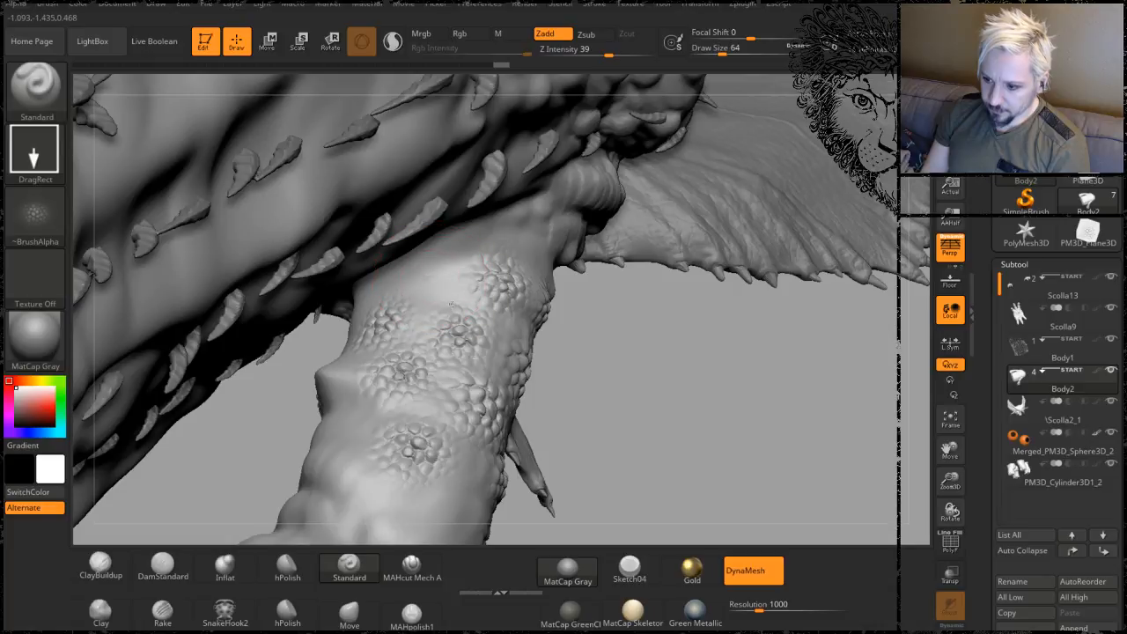
mouse_move(476, 307)
left_mouse_down()
mouse_move(493, 319)
mouse_move(478, 308)
left_mouse_up()
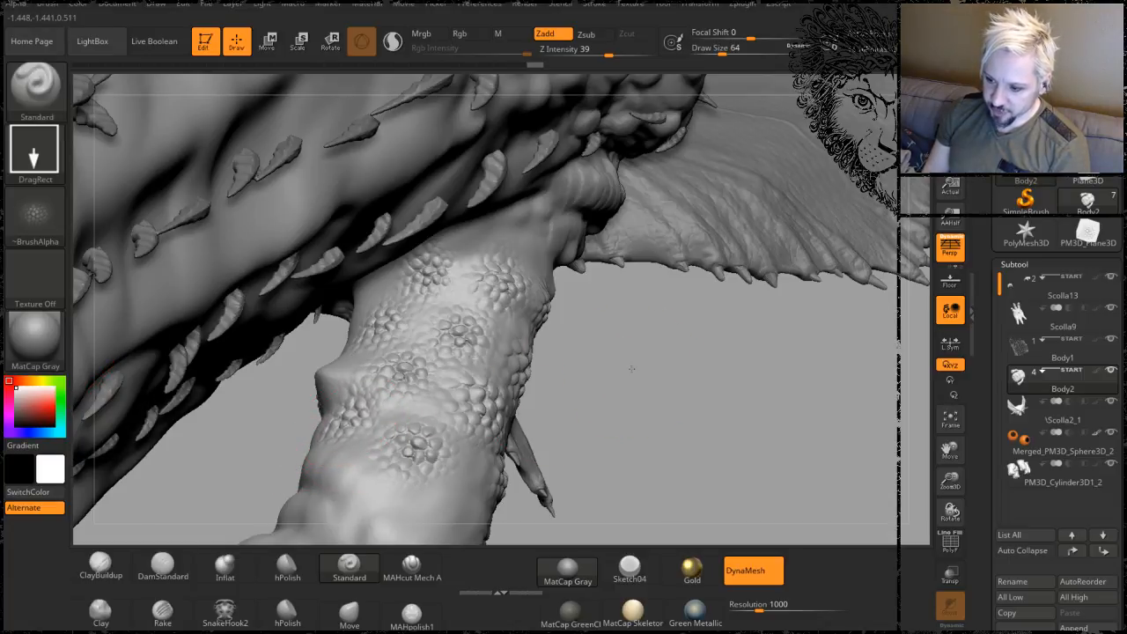
mouse_move(616, 395)
left_mouse_down()
mouse_move(643, 396)
mouse_move(636, 383)
left_mouse_up()
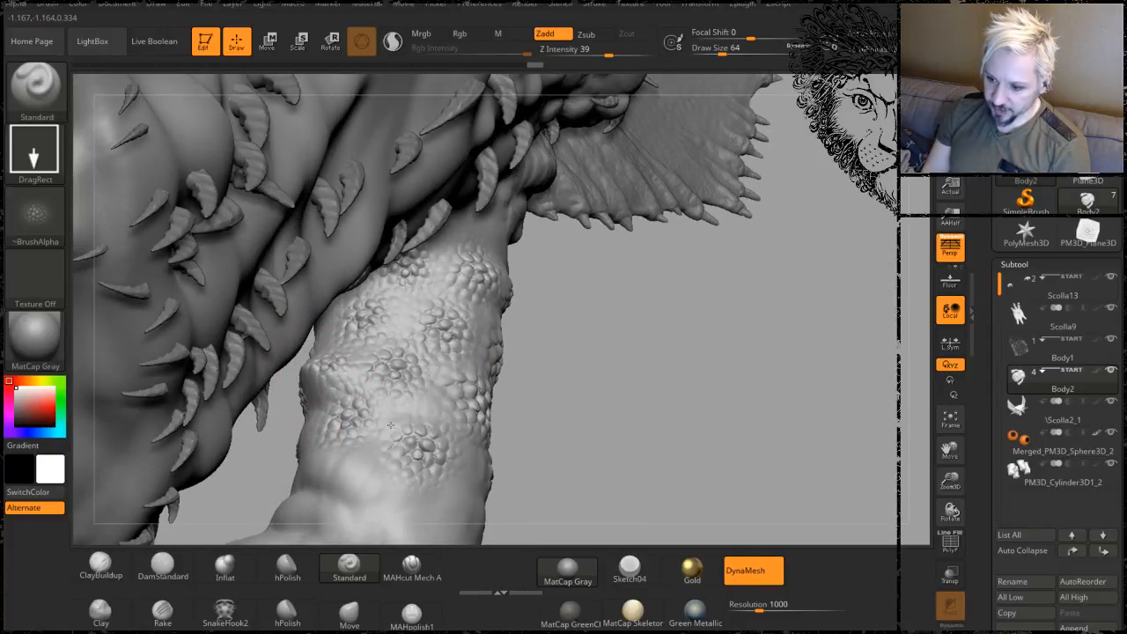
- Cover the pointed bump on the body-facing side of the arm and the skin beside it with scale stamps
left_click_drag(642, 302, 687, 251)
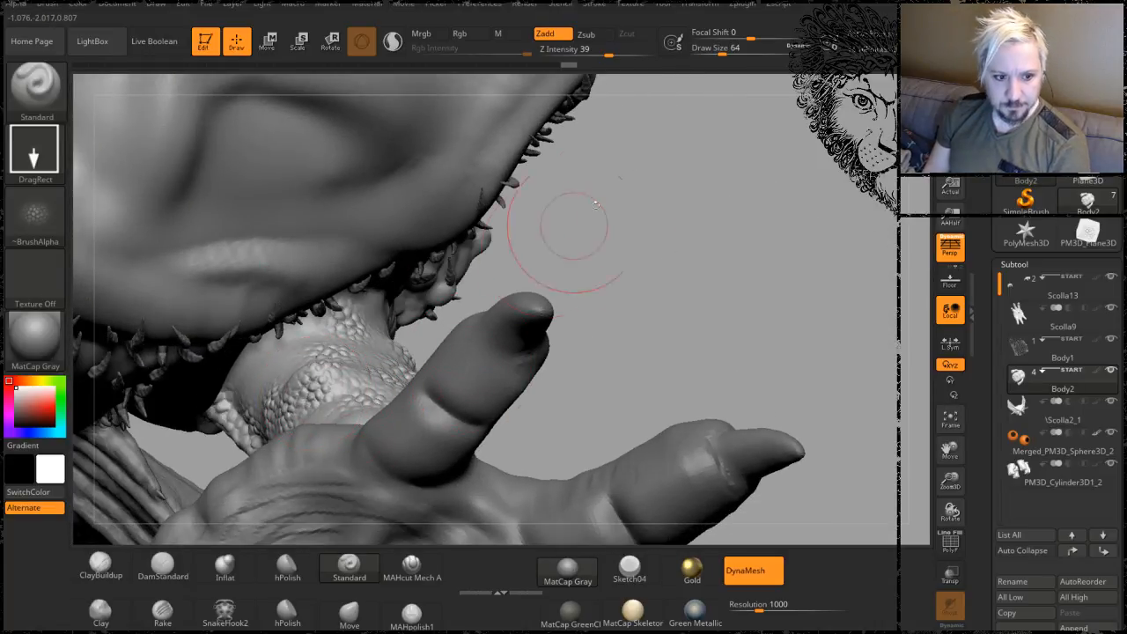
mouse_move(637, 269)
left_mouse_down()
mouse_move(662, 282)
mouse_move(649, 255)
left_mouse_up()
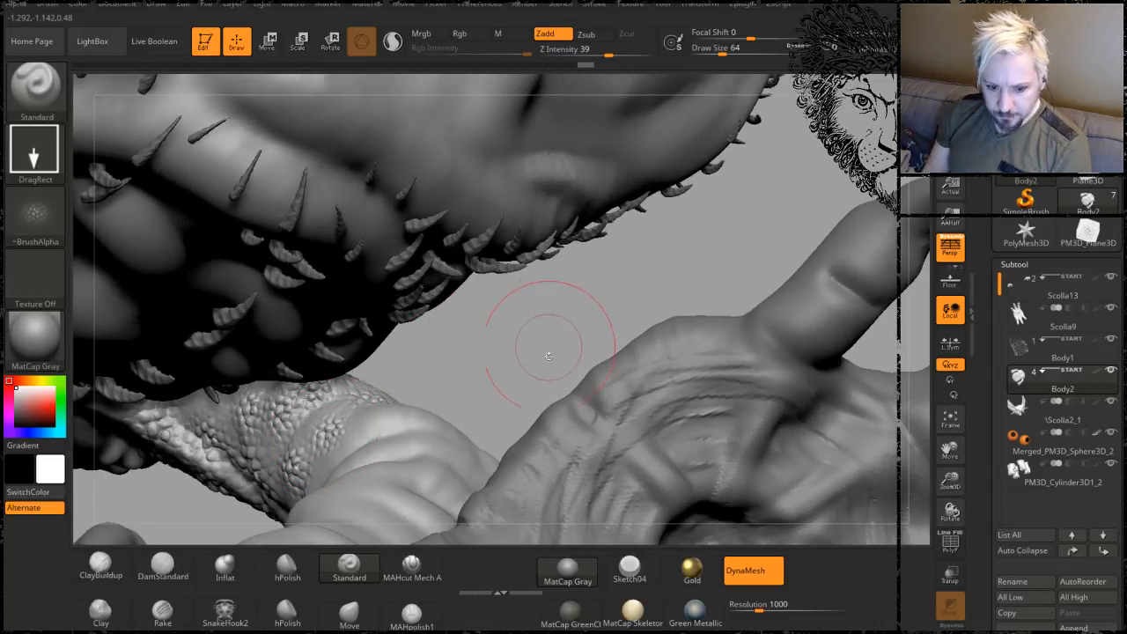
left_click_drag(503, 345, 583, 286)
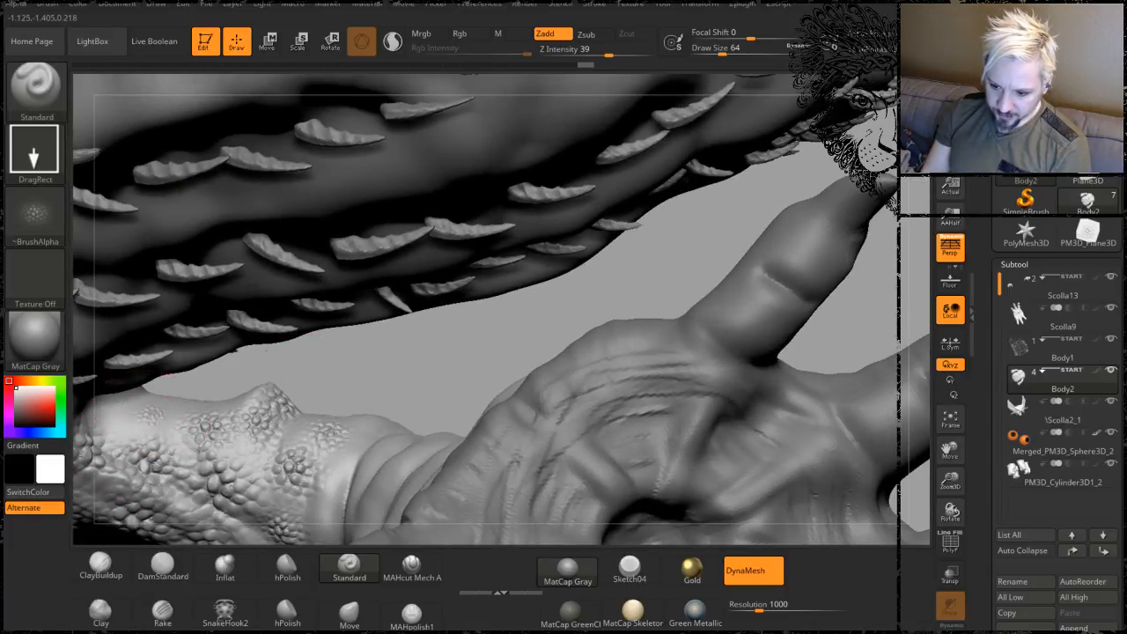
mouse_move(411, 352)
left_mouse_down()
mouse_move(388, 397)
mouse_move(209, 377)
mouse_move(238, 389)
left_mouse_up()
mouse_move(529, 410)
left_mouse_down()
mouse_move(330, 421)
mouse_move(336, 436)
left_mouse_up()
- Stamp scale patches onto the top of the upper arm where it meets the shoulder folds
left_click_drag(373, 526, 491, 347, "alt")
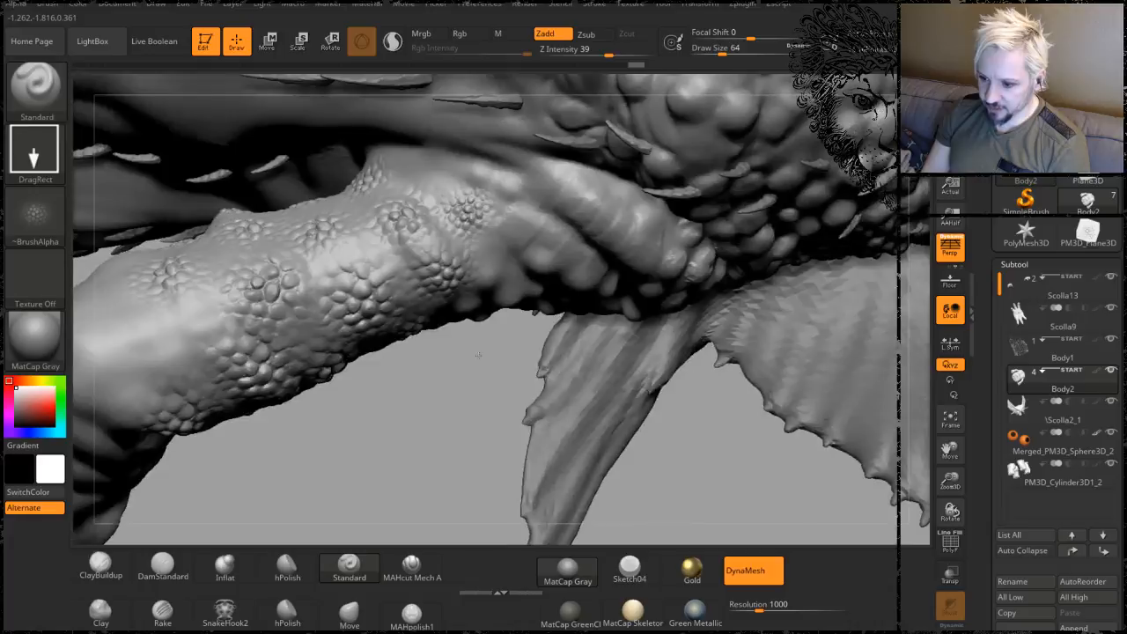
left_click_drag(425, 405, 480, 322)
left_click_drag(506, 250, 526, 335)
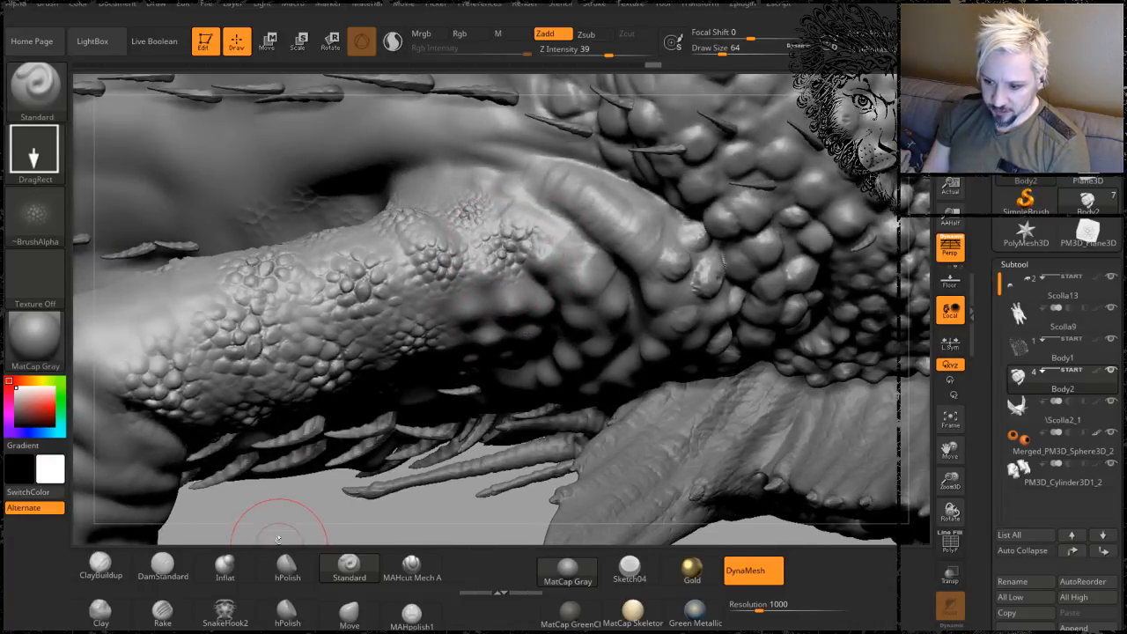
left_click_drag(302, 497, 364, 447, "alt")
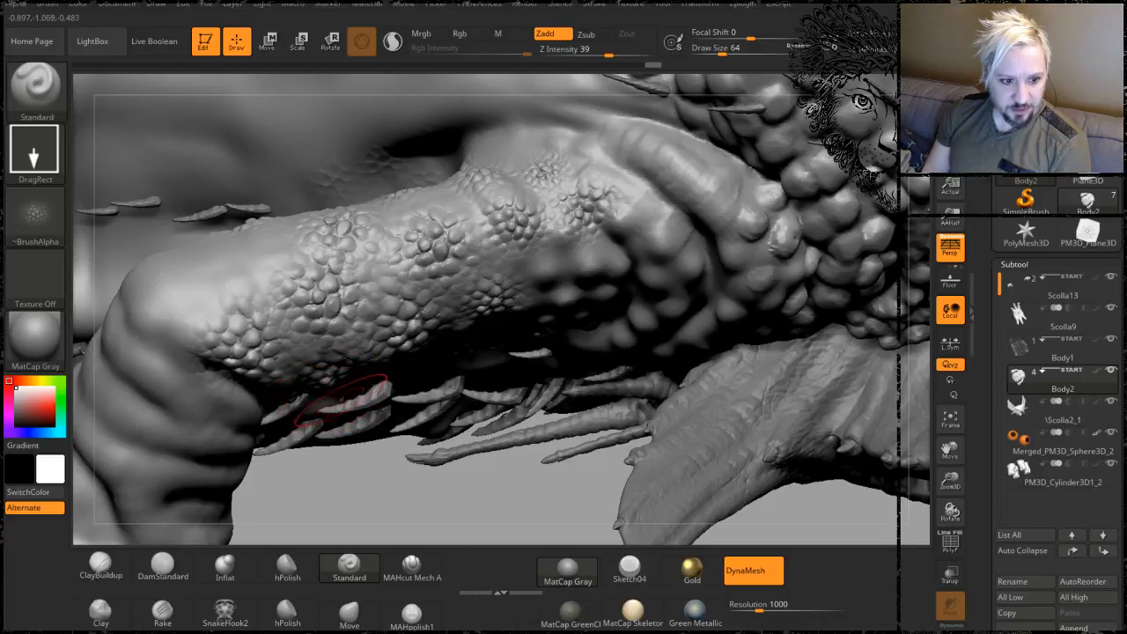
left_click_drag(350, 387, 441, 348)
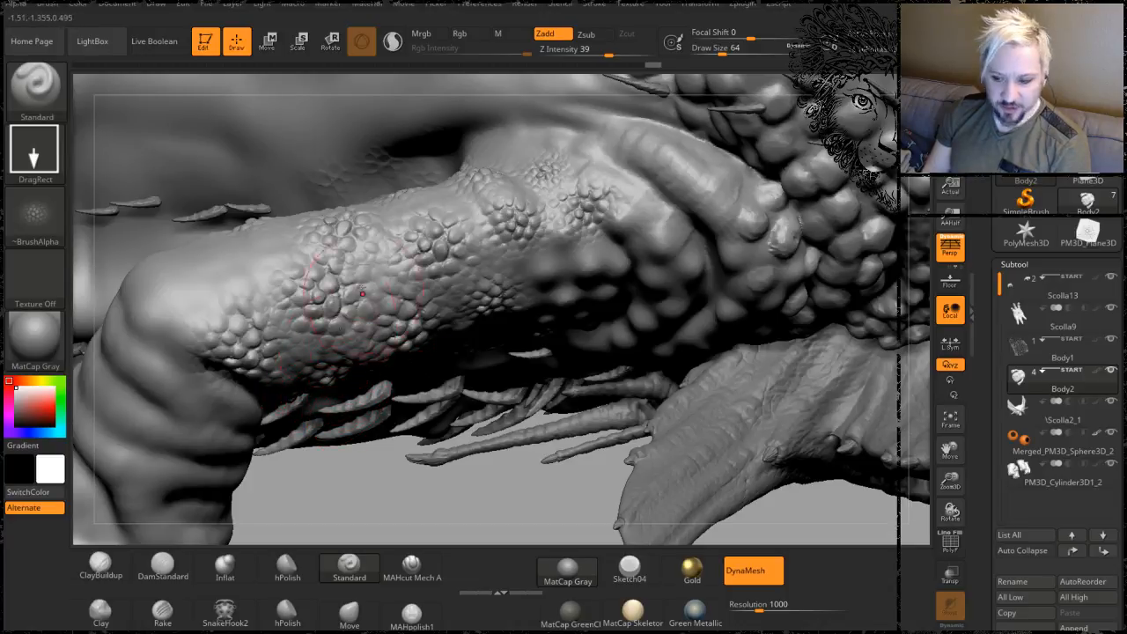
left_click_drag(352, 478, 343, 385)
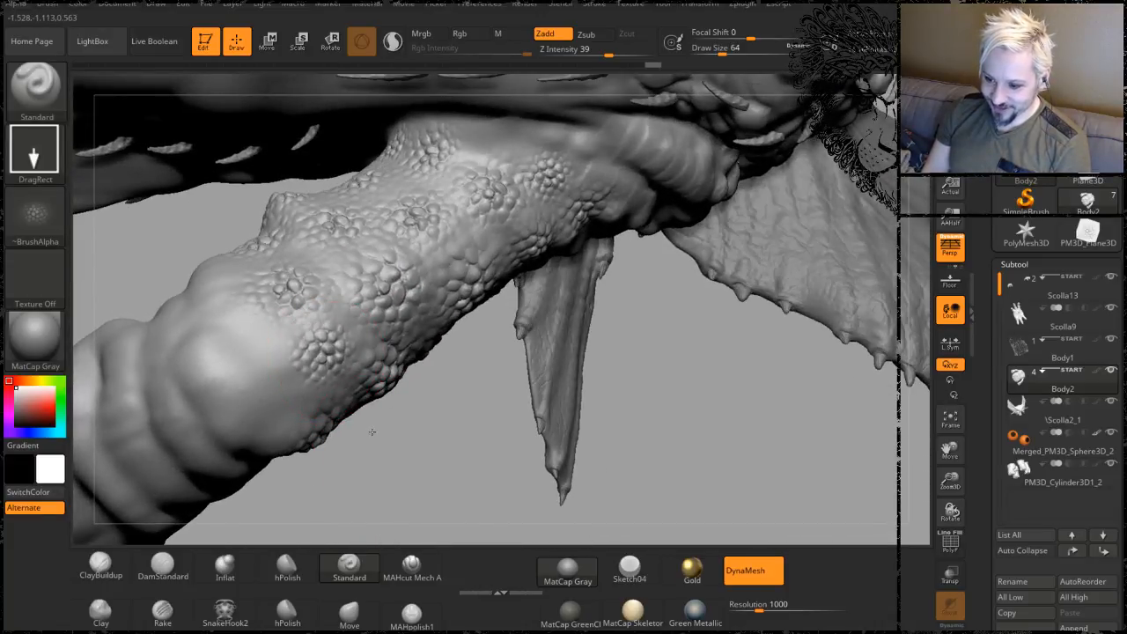
- Extend the scale stamps down the back of the upper arm onto the smooth skin at the elbow
mouse_move(447, 461)
left_mouse_down()
mouse_move(469, 491)
mouse_move(448, 396)
mouse_move(475, 396)
left_mouse_up()
mouse_move(205, 295)
left_mouse_down()
mouse_move(244, 390)
mouse_move(281, 378)
mouse_move(302, 463)
left_mouse_up()
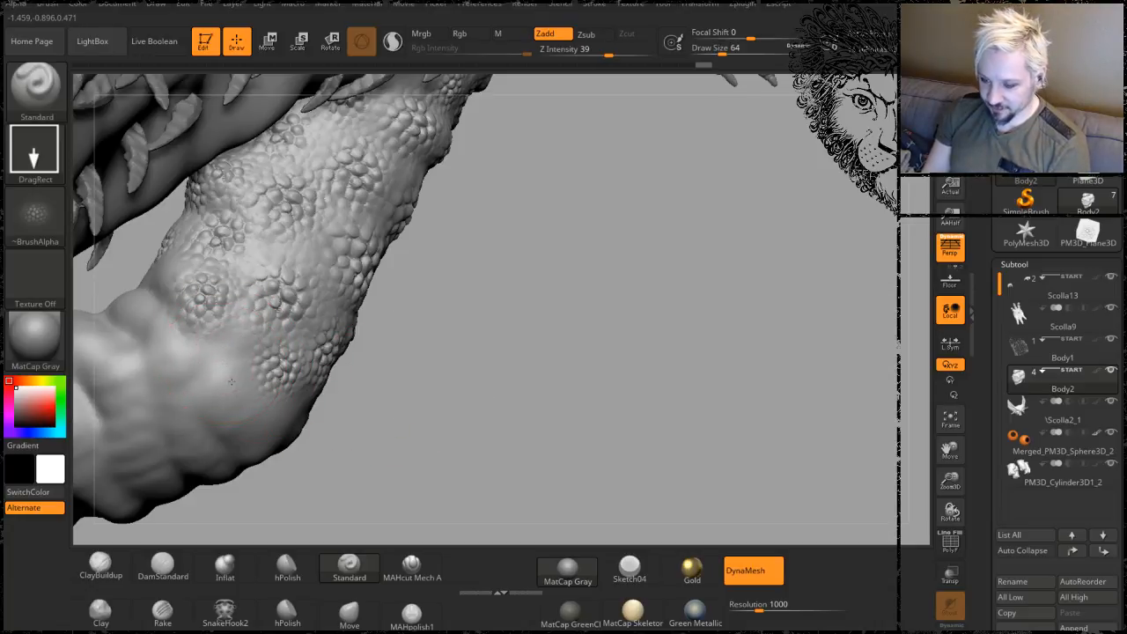
left_click_drag(252, 422, 254, 435)
left_click_drag(512, 375, 435, 319)
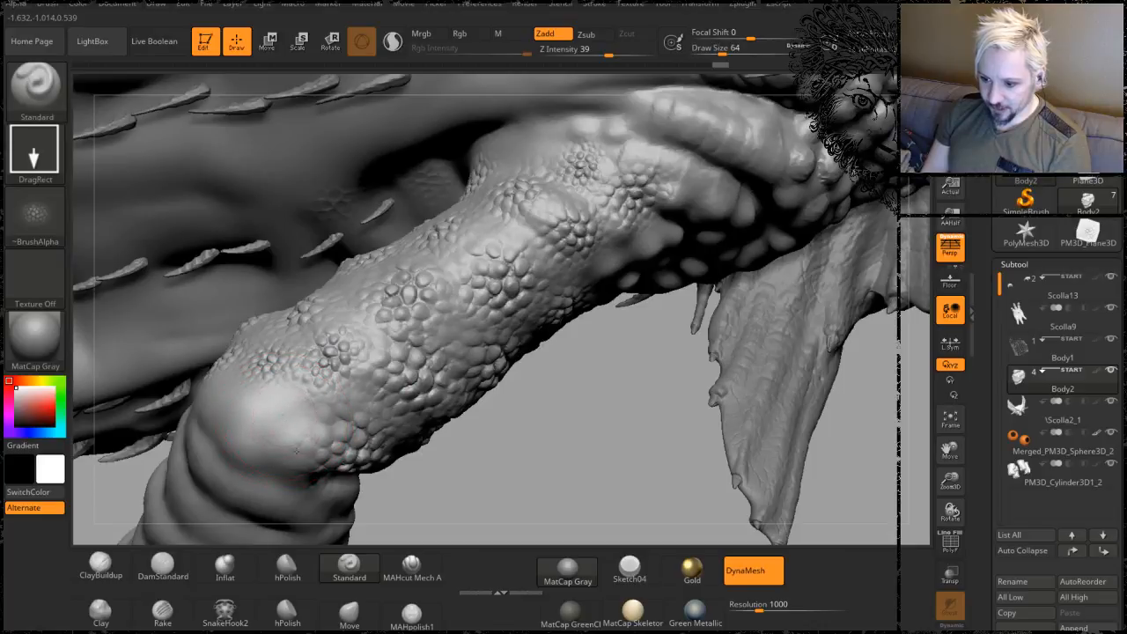
- Stamp scale clusters over the smooth rounded knob of the elbow, at the lower edge of the existing scales
left_click_drag(282, 415, 318, 481)
left_click_drag(523, 453, 507, 317)
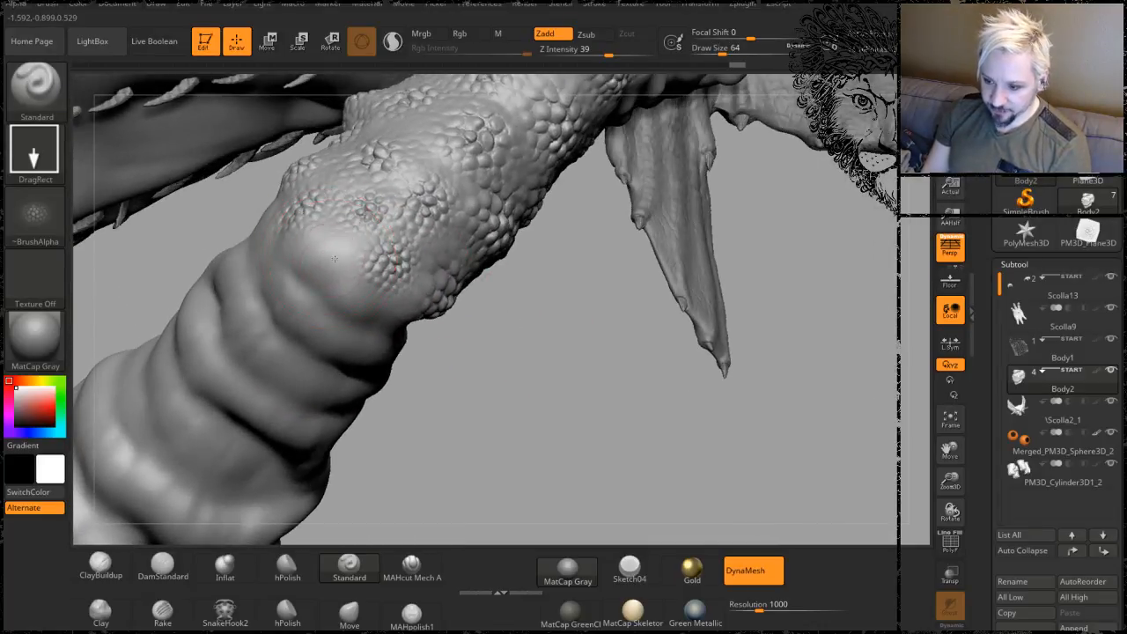
left_click_drag(350, 291, 363, 317)
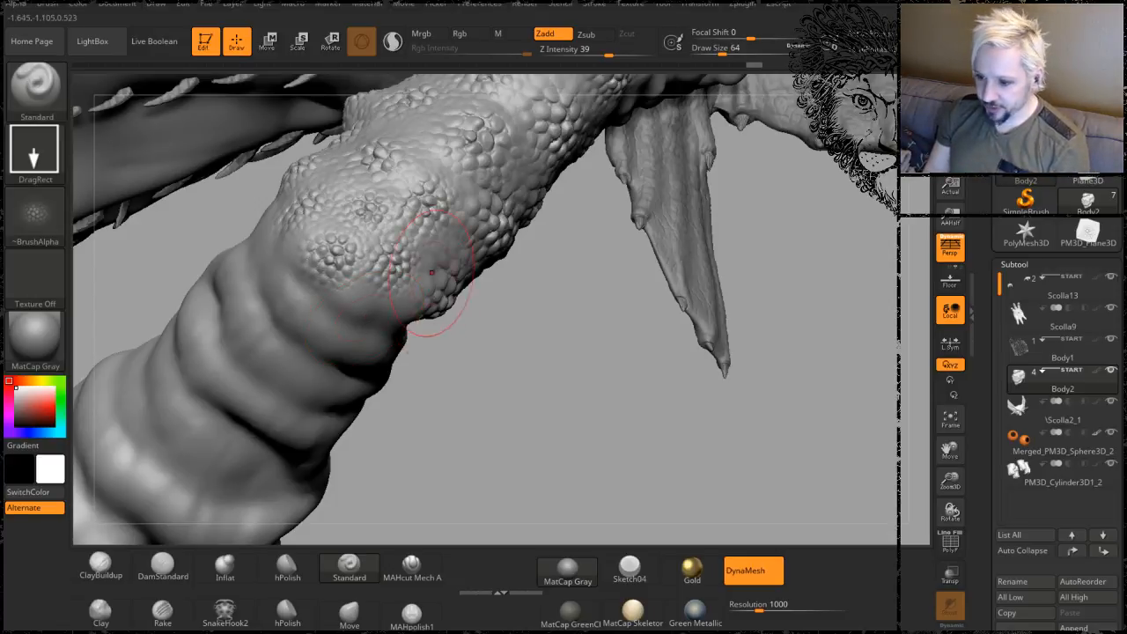
mouse_move(509, 394)
left_mouse_down()
mouse_move(542, 370)
mouse_move(508, 374)
mouse_move(507, 423)
left_mouse_up()
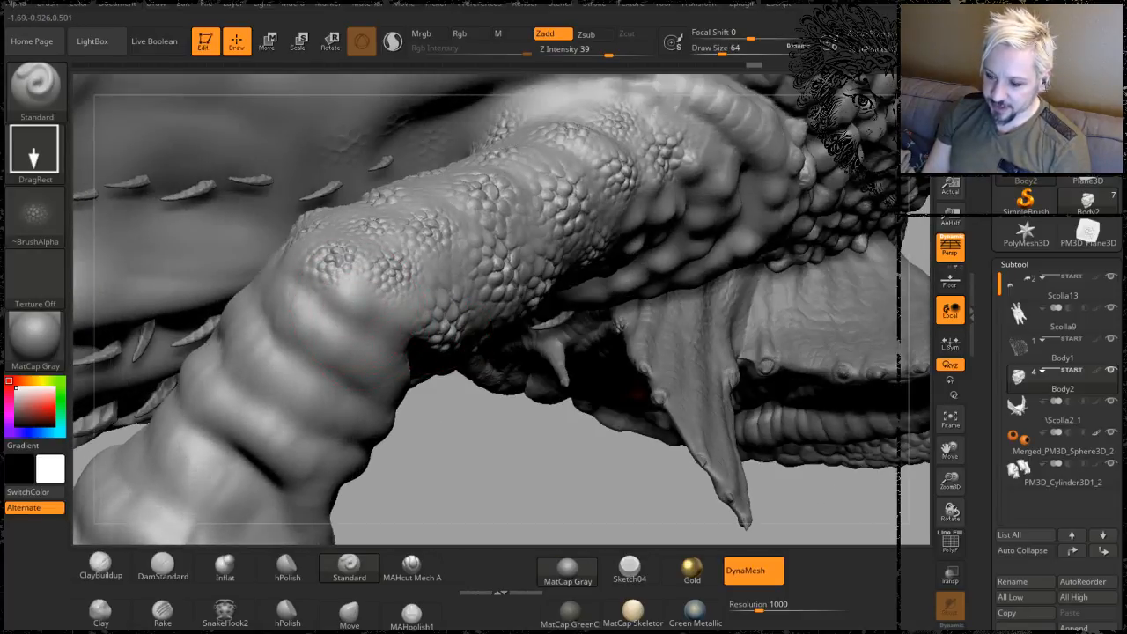
- Continue the scale stamps around the back of the elbow, stopping short of the first forearm fold
mouse_move(428, 490)
left_mouse_down()
mouse_move(365, 344)
mouse_move(426, 404)
left_mouse_up()
left_click_drag(575, 532, 591, 368)
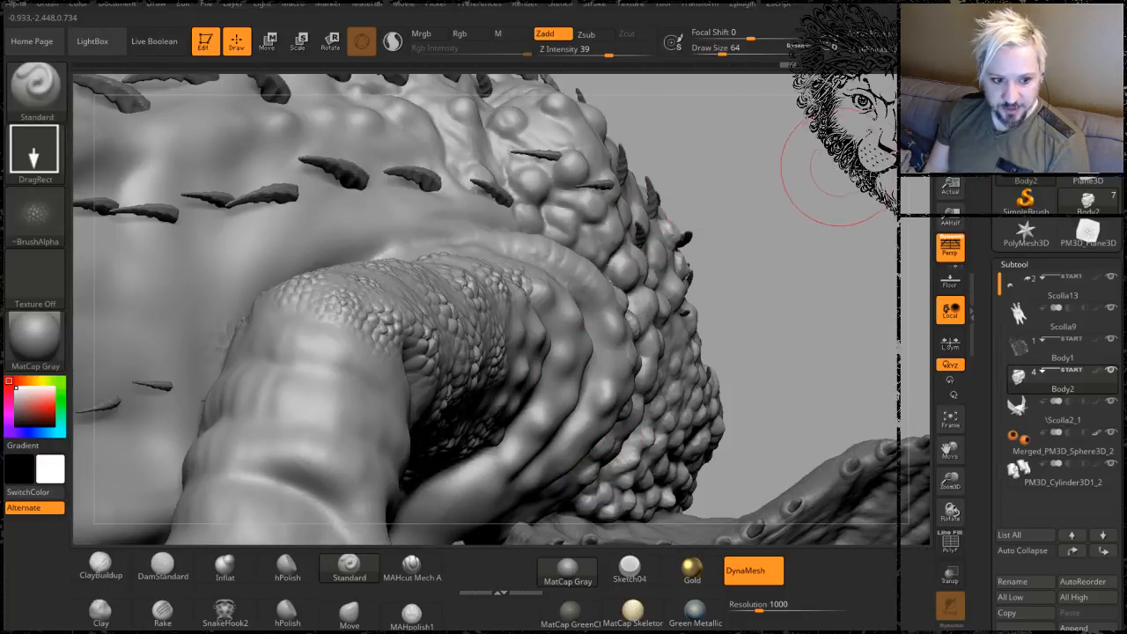
mouse_move(730, 188)
left_mouse_down()
mouse_move(678, 324)
mouse_move(640, 231)
left_mouse_up()
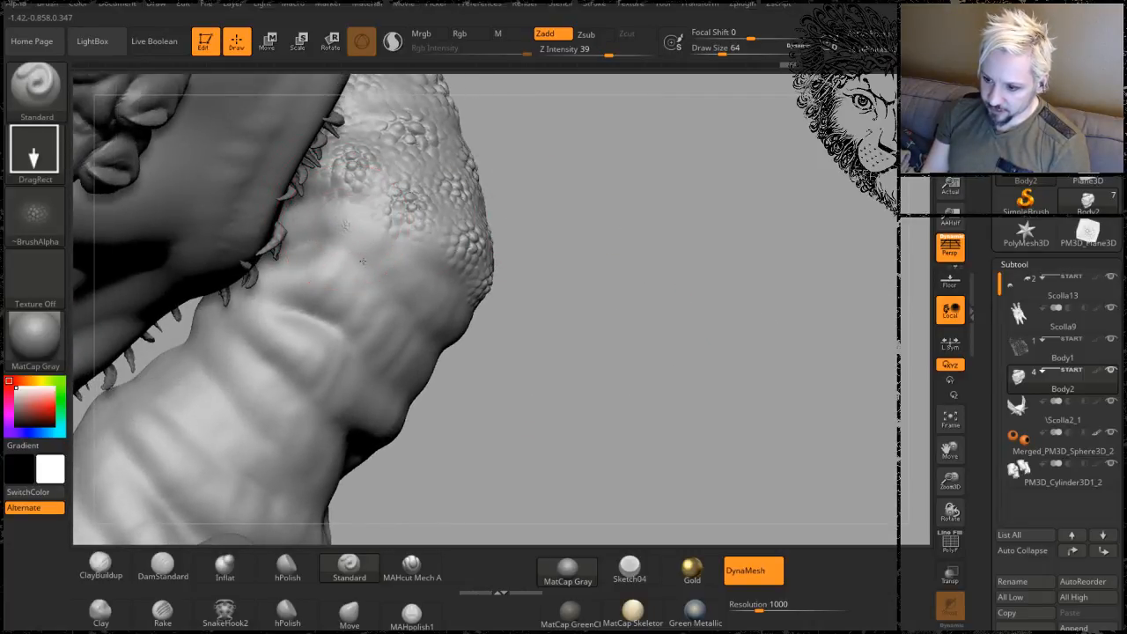
left_click_drag(370, 290, 382, 306)
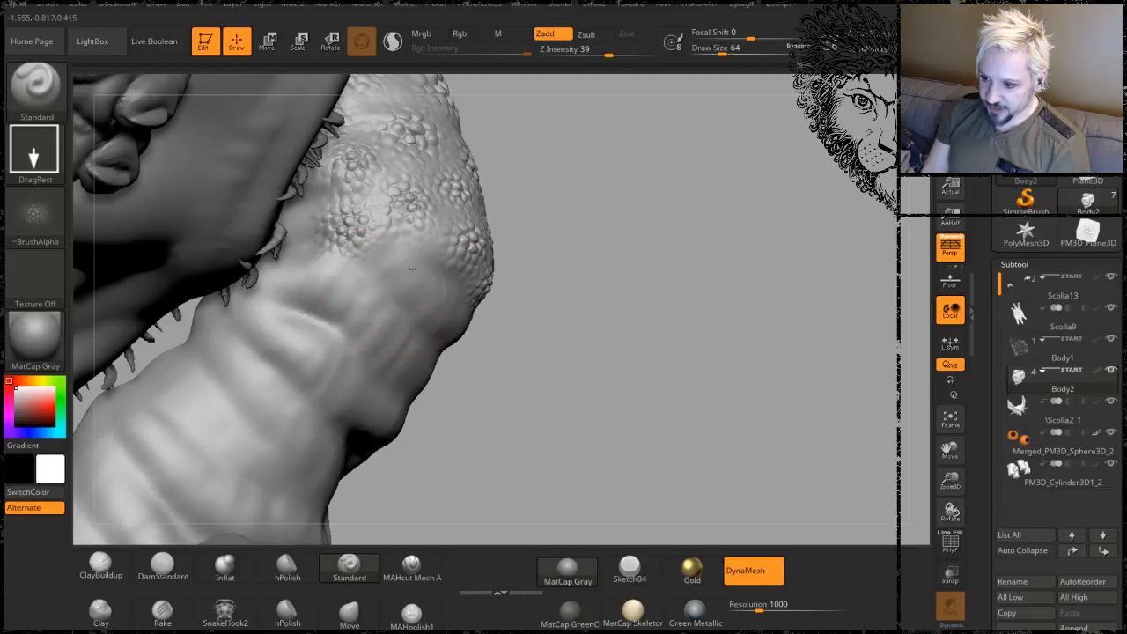
mouse_move(599, 302)
left_mouse_down()
mouse_move(575, 280)
mouse_move(458, 293)
left_mouse_up()
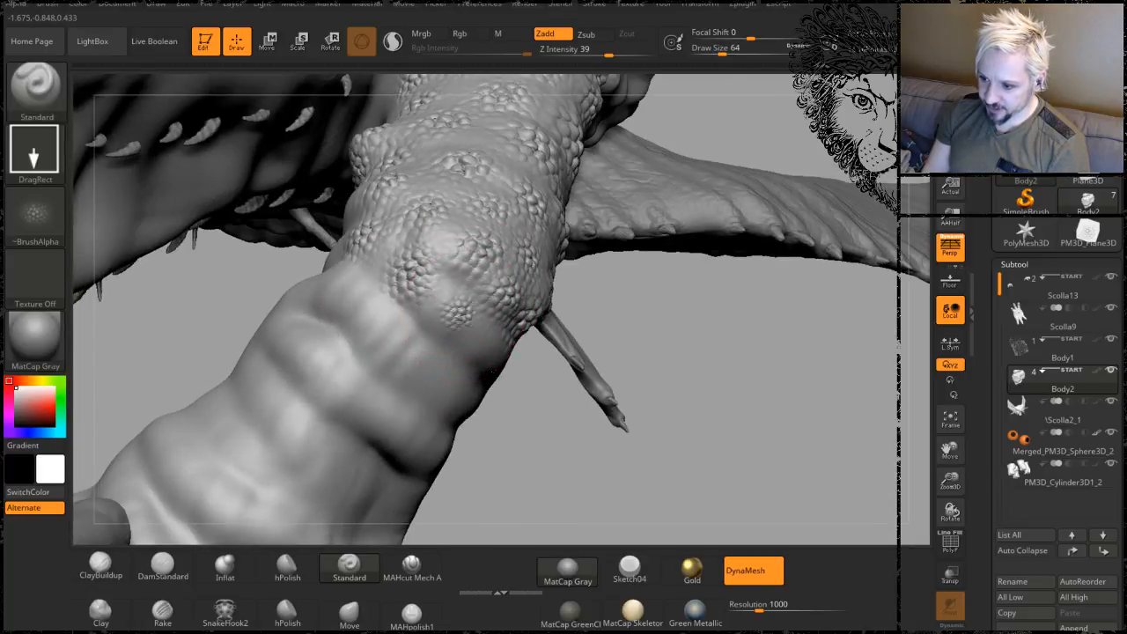
mouse_move(649, 322)
left_mouse_down()
mouse_move(582, 299)
mouse_move(486, 337)
left_mouse_up()
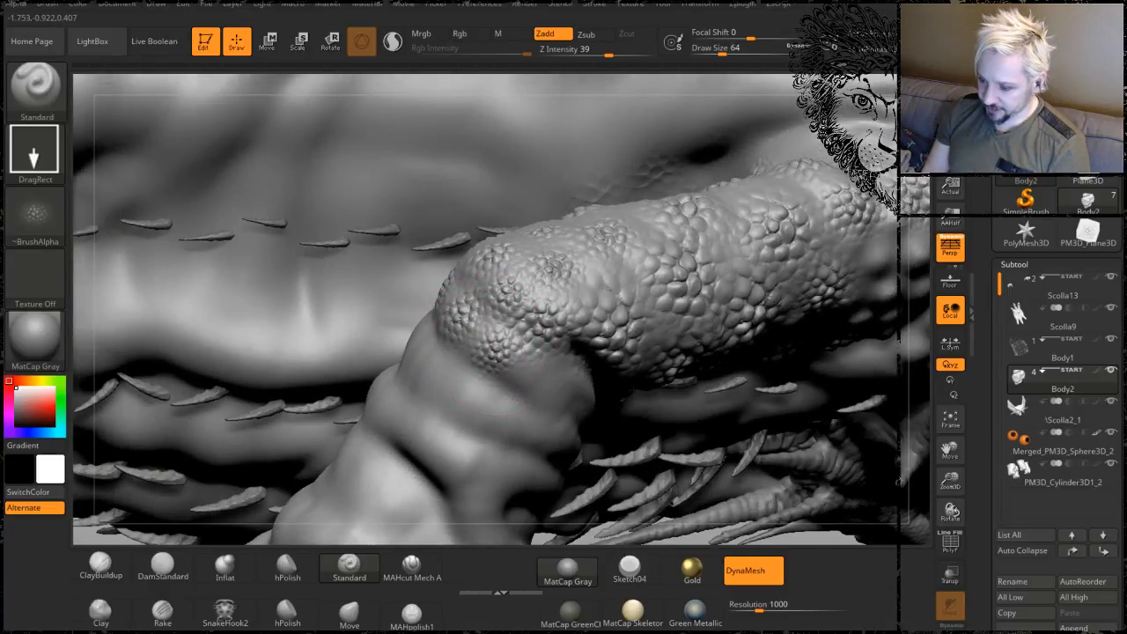
- Add scale patches on the side of the elbow where the upper arm bends into the forearm
mouse_move(920, 242)
left_mouse_down()
mouse_move(899, 348)
mouse_move(922, 304)
left_mouse_up()
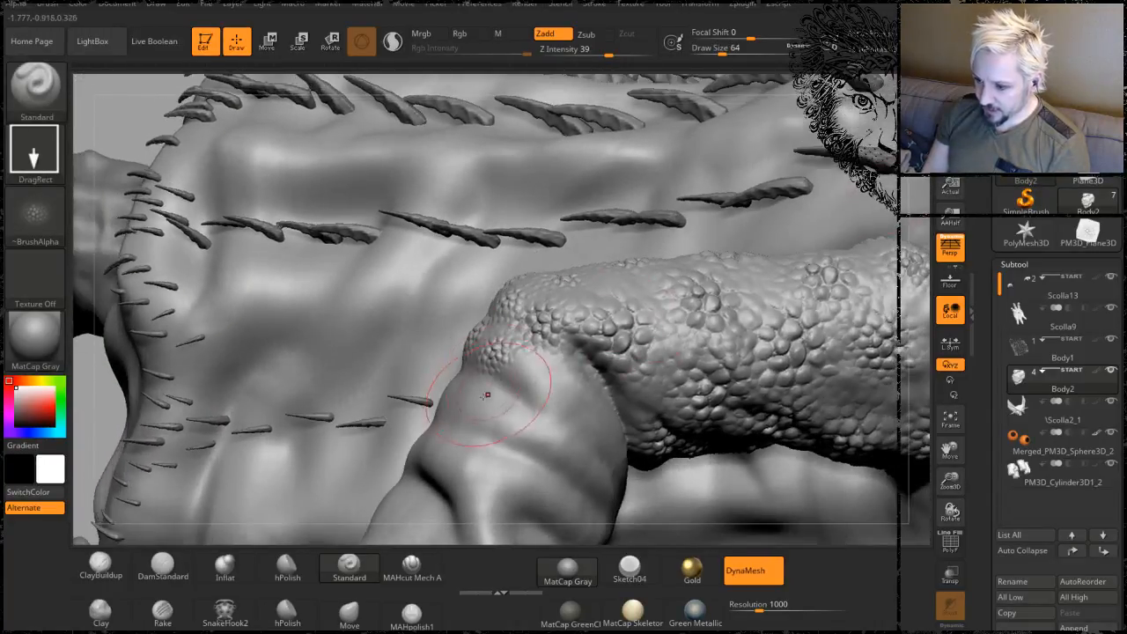
left_click_drag(585, 423, 589, 430)
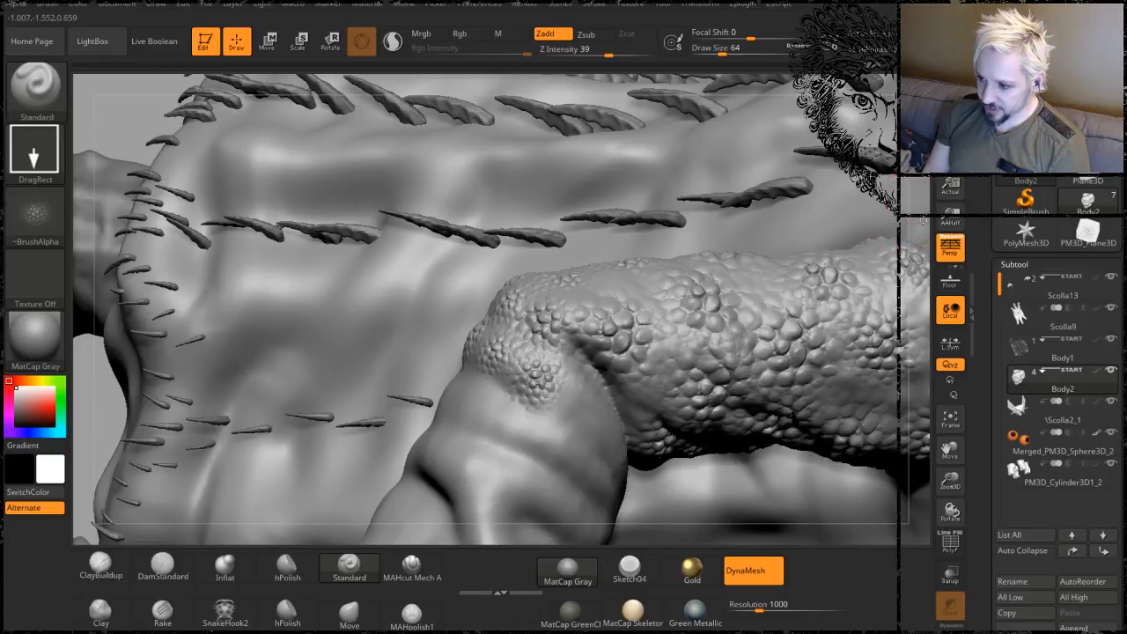
mouse_move(922, 221)
left_mouse_down()
mouse_move(661, 208)
mouse_move(652, 238)
mouse_move(528, 335)
left_mouse_up()
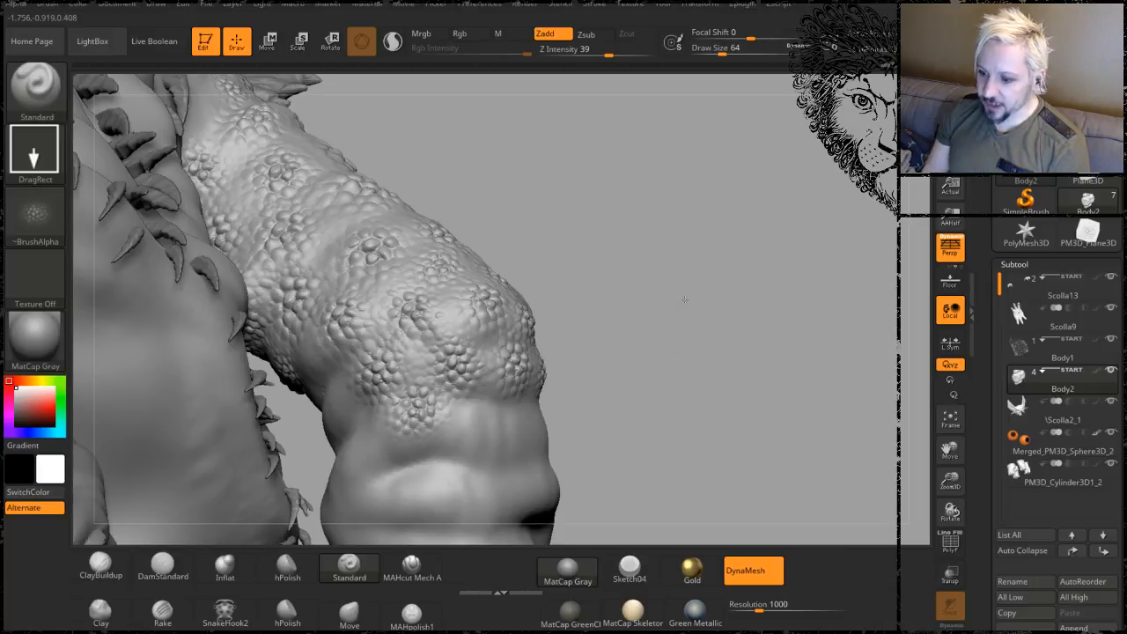
mouse_move(661, 252)
left_mouse_down()
mouse_move(684, 261)
mouse_move(736, 158)
mouse_move(238, 361)
left_mouse_up()
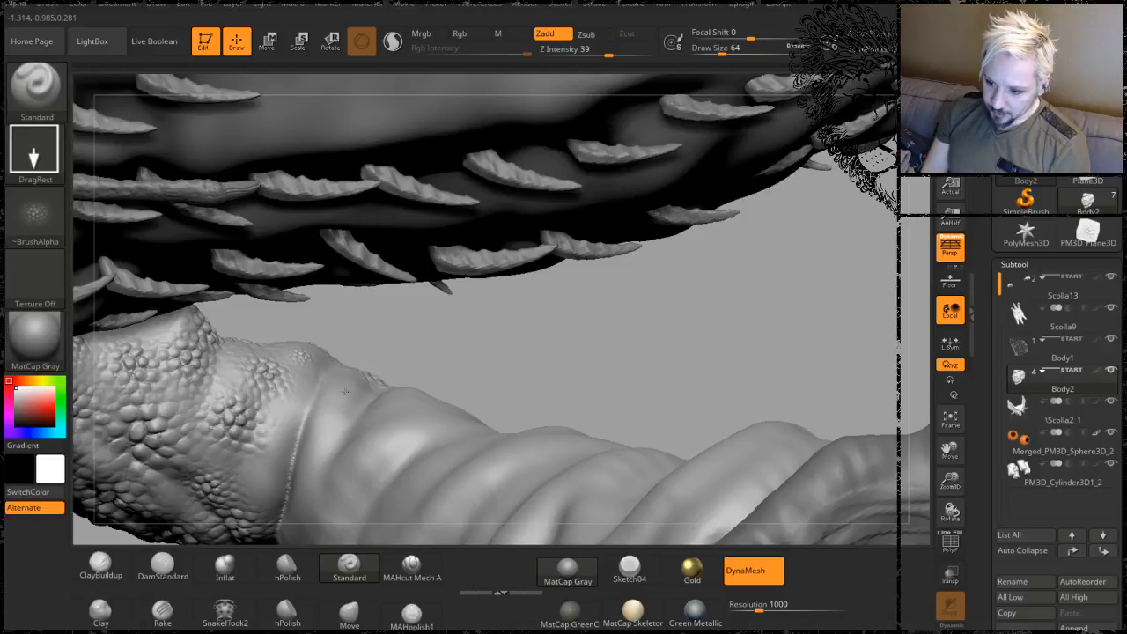
- Hide the torso part of the Body2 mesh with rectangular selections, keeping the scaled arm displayed
mouse_move(534, 340)
left_mouse_down()
mouse_move(572, 348)
mouse_move(455, 349)
mouse_move(503, 258)
left_mouse_up()
mouse_move(502, 183)
left_mouse_down()
mouse_move(566, 327)
mouse_move(592, 324)
mouse_move(545, 252)
mouse_move(614, 277)
left_mouse_up()
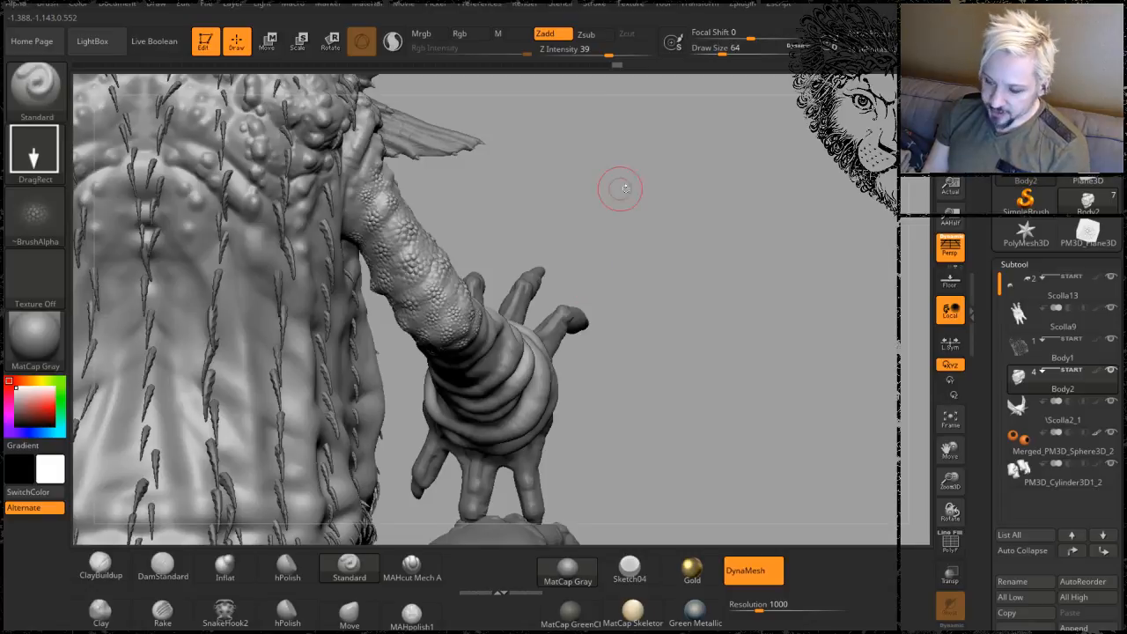
mouse_move(618, 134)
left_mouse_down("ctrl+shift")
mouse_move(428, 536)
mouse_move(340, 544)
left_mouse_up("ctrl+shift")
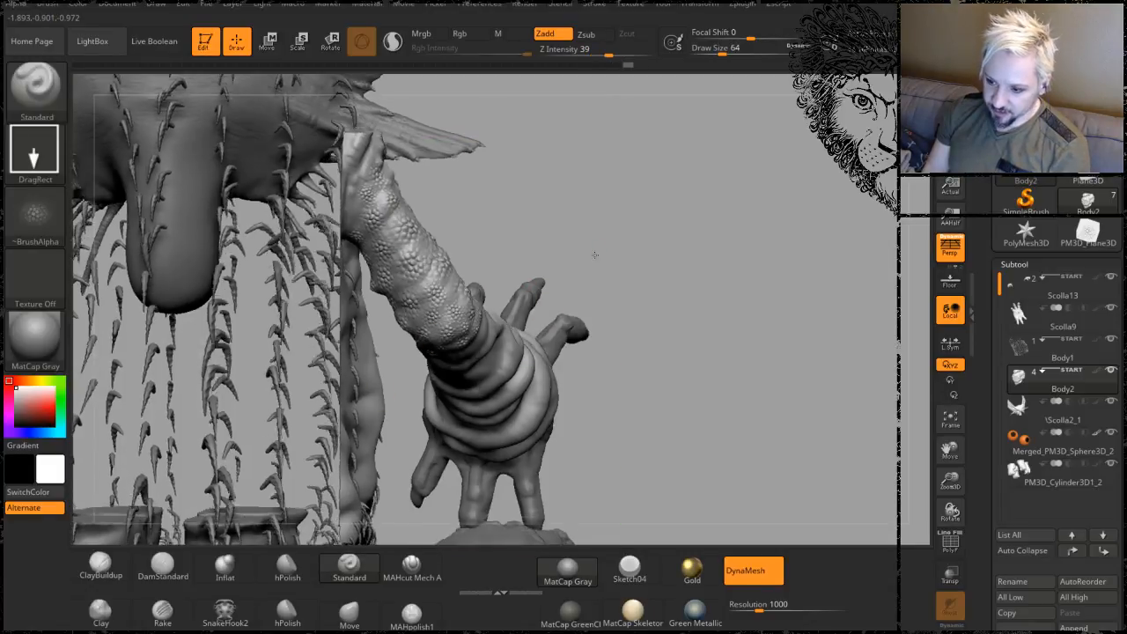
left_click_drag(595, 255, 665, 147)
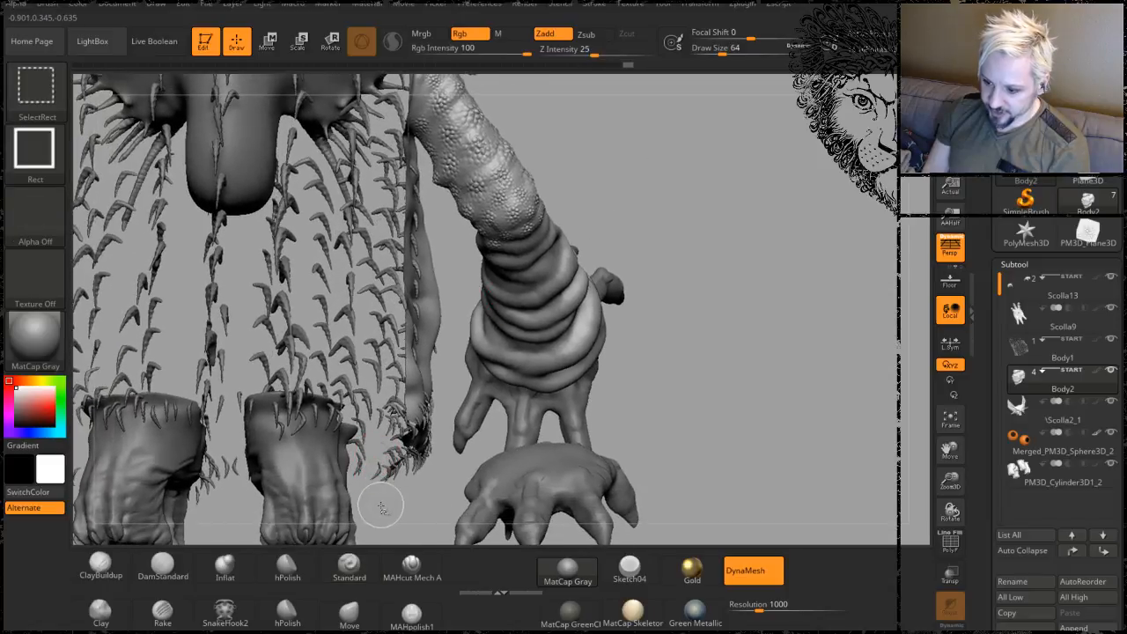
mouse_move(378, 502)
left_mouse_down("ctrl+shift")
mouse_move(444, 242)
mouse_move(370, 192)
left_mouse_up("ctrl+shift")
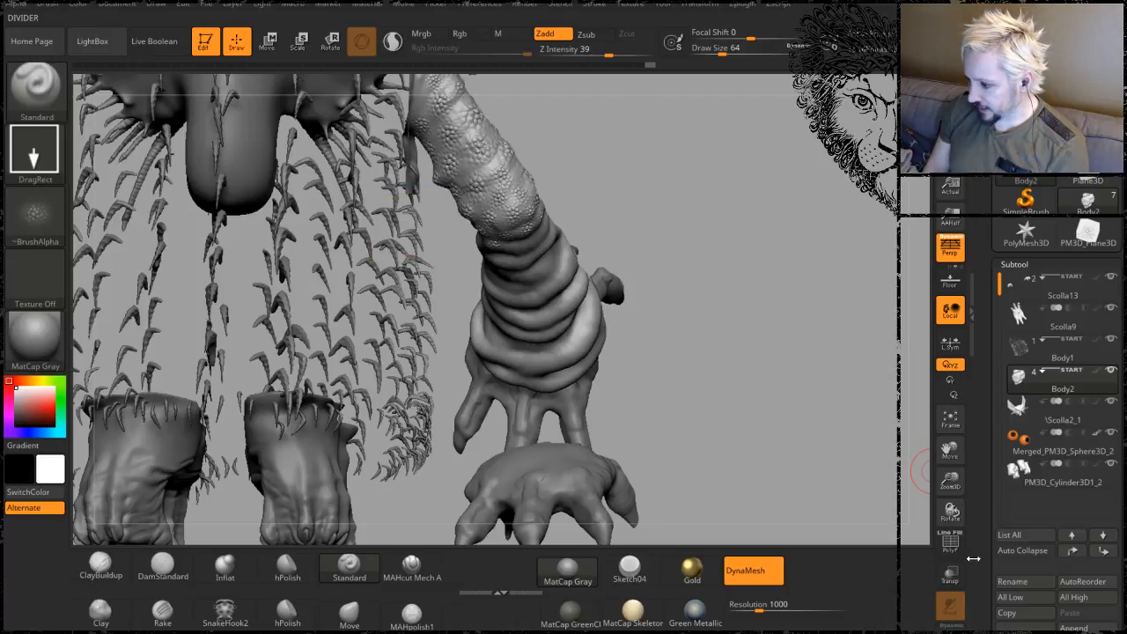
- Lower the bottom brush shelf and solo the Body2 subtool so the other subtools are hidden
left_click(977, 430)
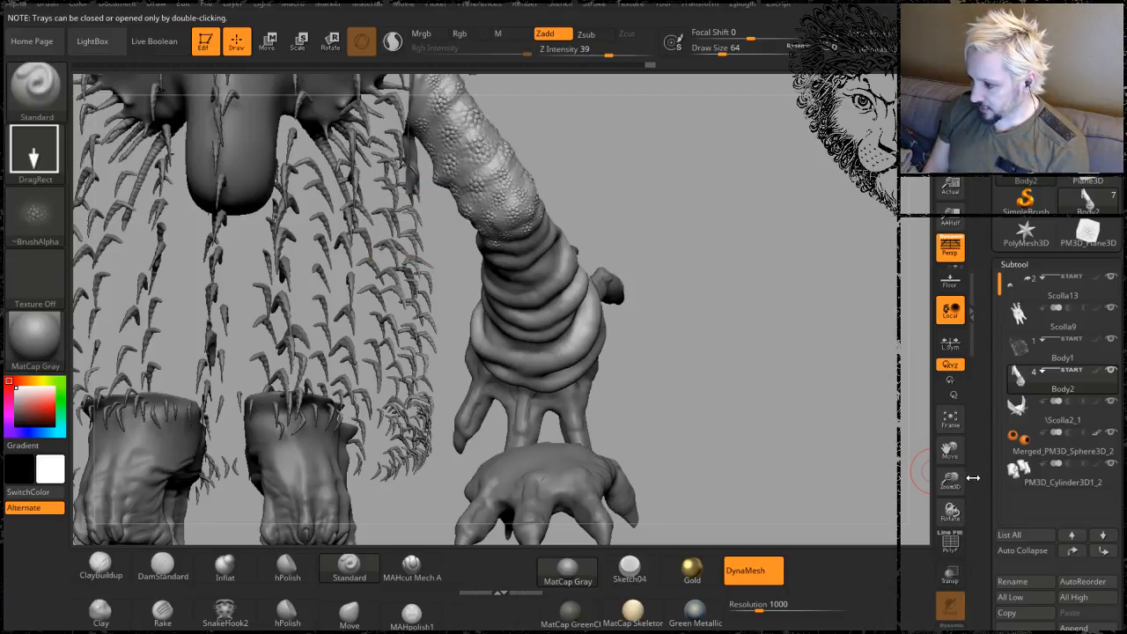
mouse_move(983, 487)
left_mouse_down()
mouse_move(986, 395)
mouse_move(985, 500)
left_mouse_up()
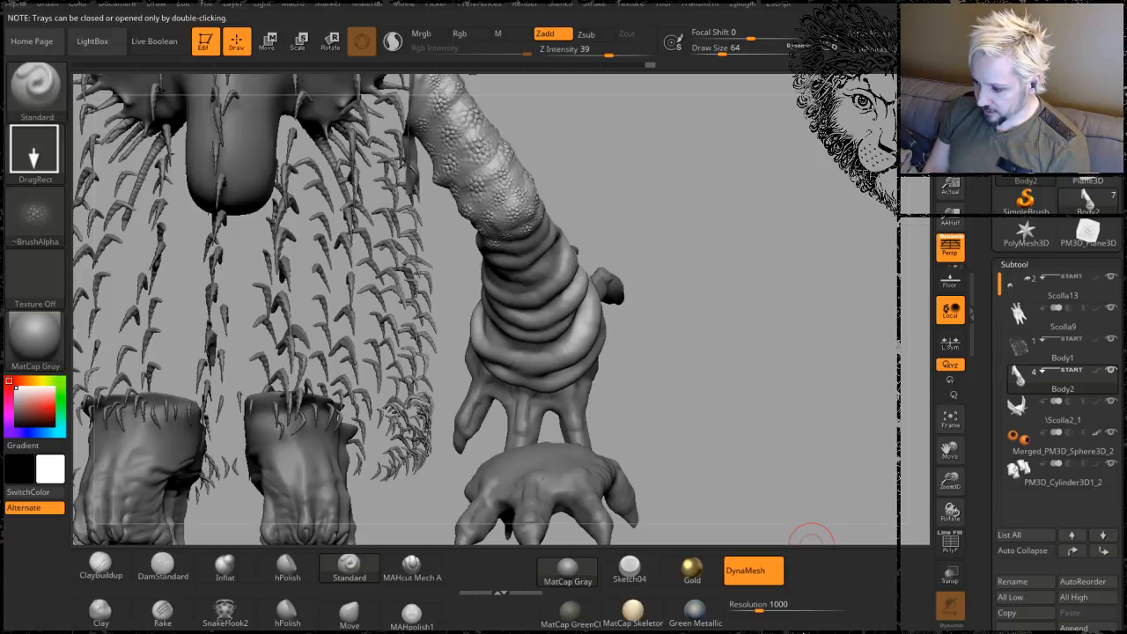
left_click_drag(814, 628, 814, 632)
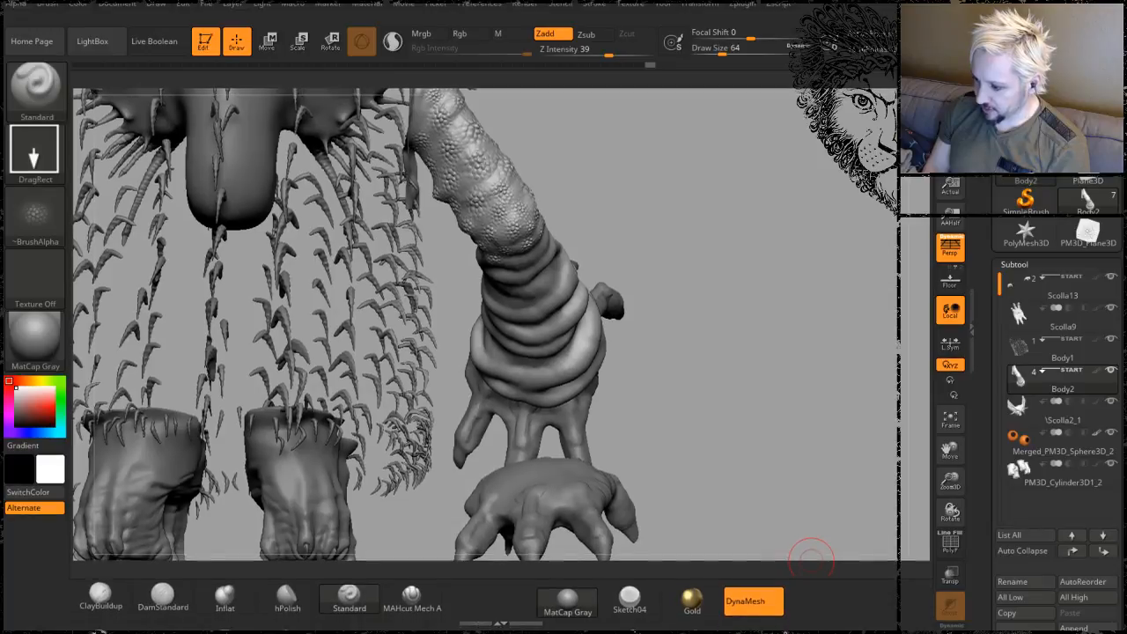
left_click(611, 287, "ctrl+shift")
left_click_drag(612, 311, 672, 280)
mouse_move(413, 325)
left_mouse_down("alt")
mouse_move(374, 340)
mouse_move(443, 385)
mouse_move(542, 209)
left_mouse_up("alt")
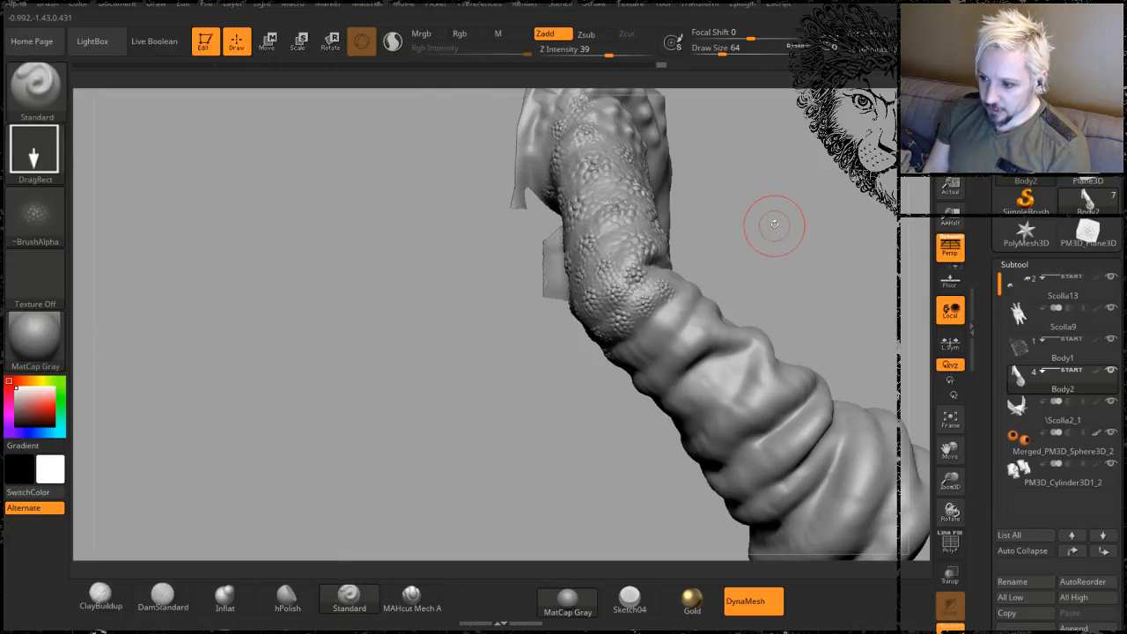
- Hide the leftover strip of body mesh hanging beside the upper arm
mouse_move(767, 226)
left_mouse_down()
mouse_move(753, 231)
mouse_move(785, 225)
mouse_move(743, 239)
left_mouse_up()
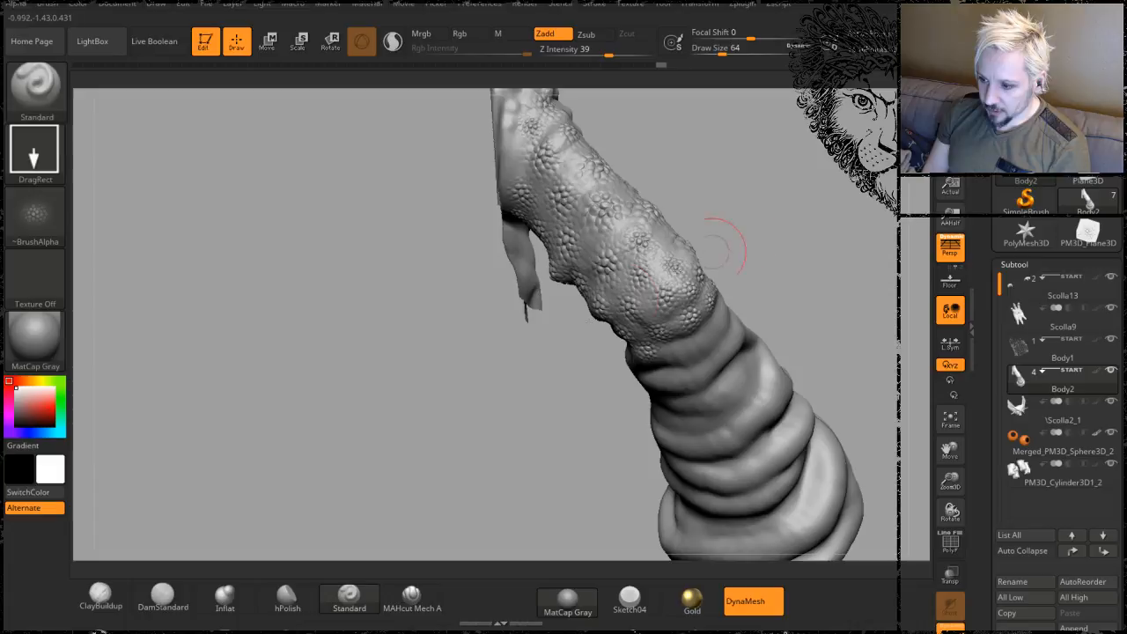
key("ctrl+shift")
left_click_drag(514, 273, 543, 261, "ctrl+alt+shift")
left_click_drag(478, 307, 539, 242, "ctrl+alt+shift")
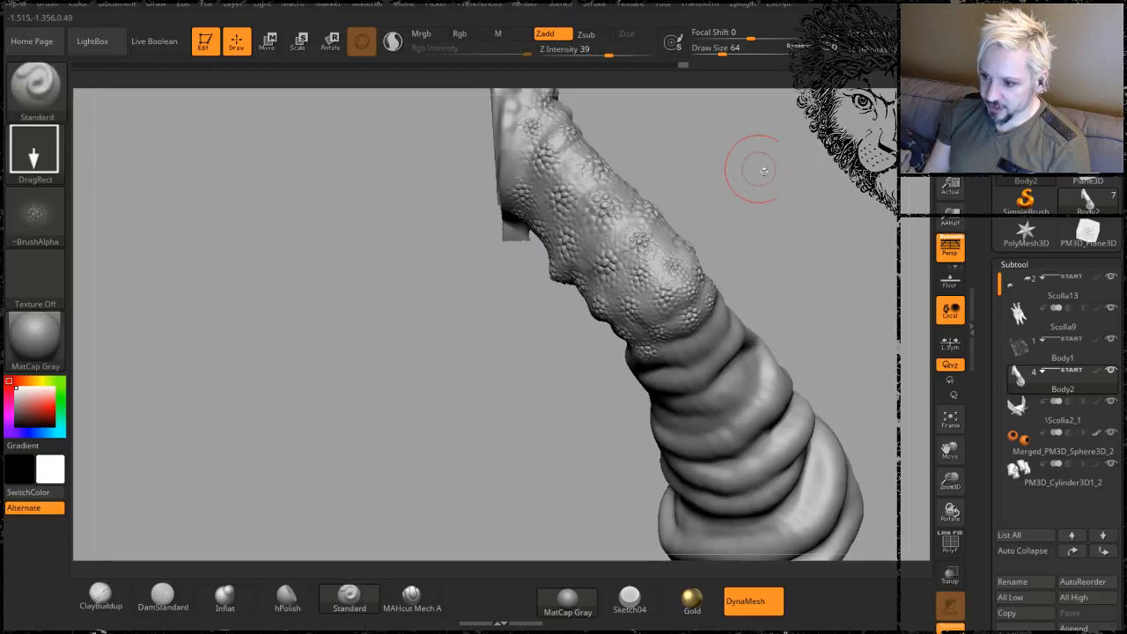
- Fill the bare skin around the pointed bump and above the elbow crease on the inner arm with scale stamps
left_click_drag(767, 180, 880, 166)
mouse_move(766, 353)
left_mouse_down()
mouse_move(728, 377)
mouse_move(734, 345)
mouse_move(716, 232)
mouse_move(734, 252)
mouse_move(775, 231)
mouse_move(755, 370)
left_mouse_up()
left_click_drag(783, 317, 775, 280)
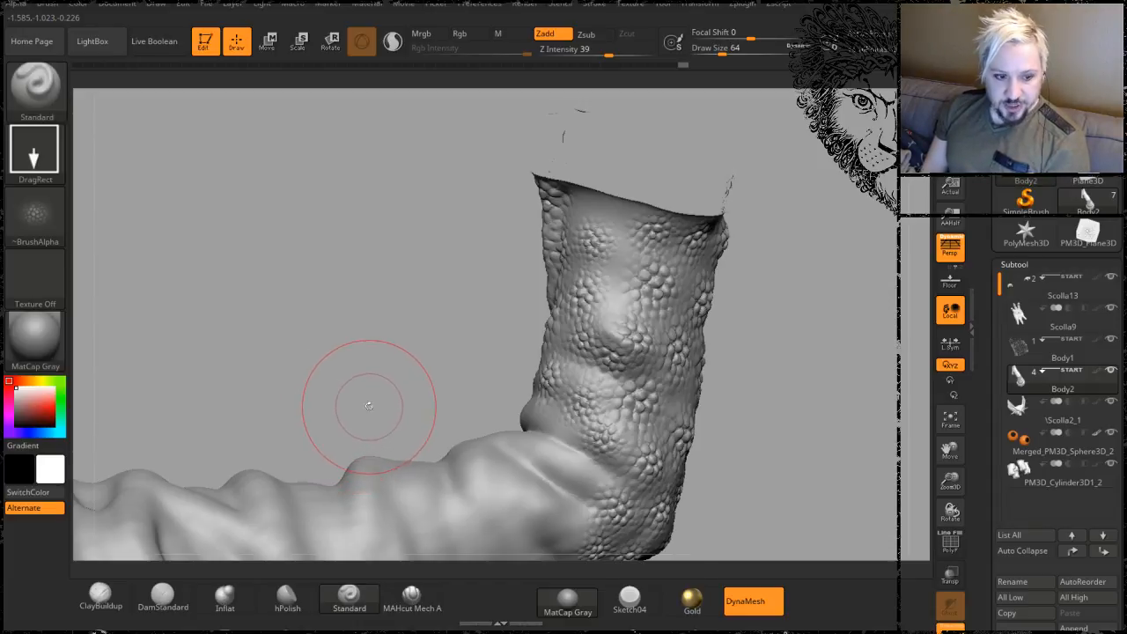
mouse_move(390, 291)
left_mouse_down()
mouse_move(416, 306)
mouse_move(387, 300)
mouse_move(412, 304)
mouse_move(416, 339)
left_mouse_up()
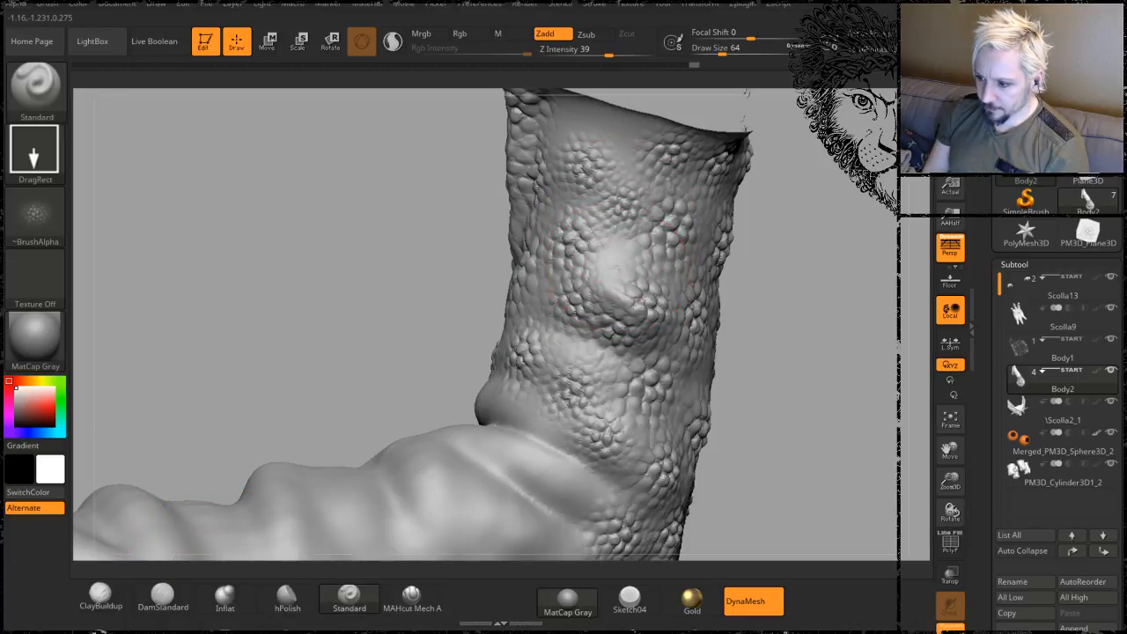
mouse_move(818, 252)
left_mouse_down()
mouse_move(850, 252)
mouse_move(738, 325)
left_mouse_up()
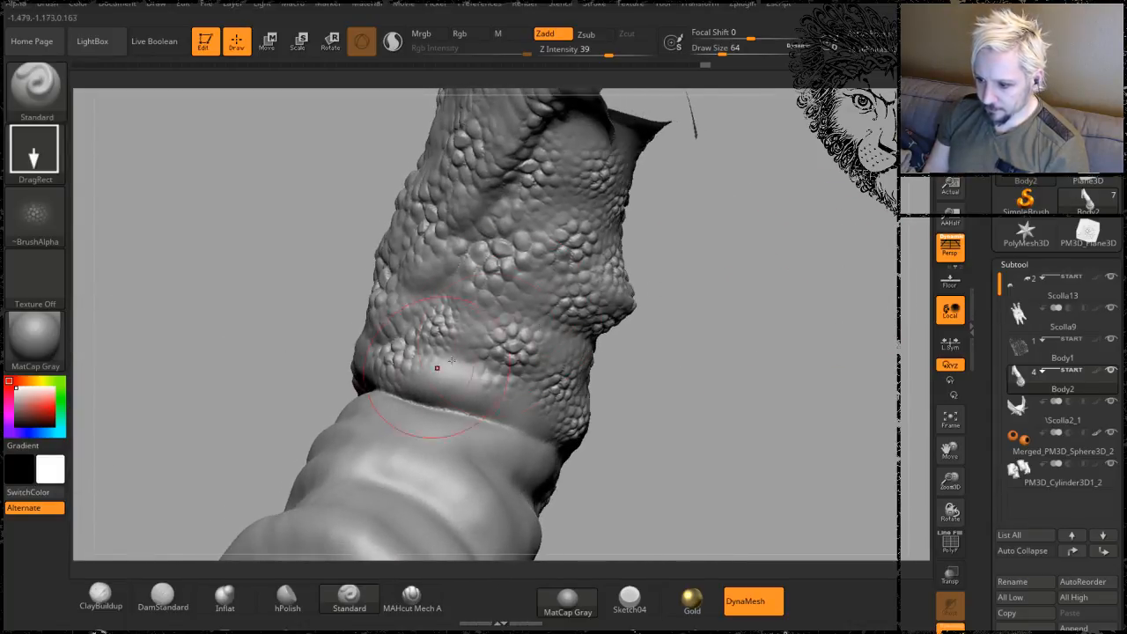
mouse_move(684, 378)
left_mouse_down()
mouse_move(705, 315)
mouse_move(679, 373)
left_mouse_up()
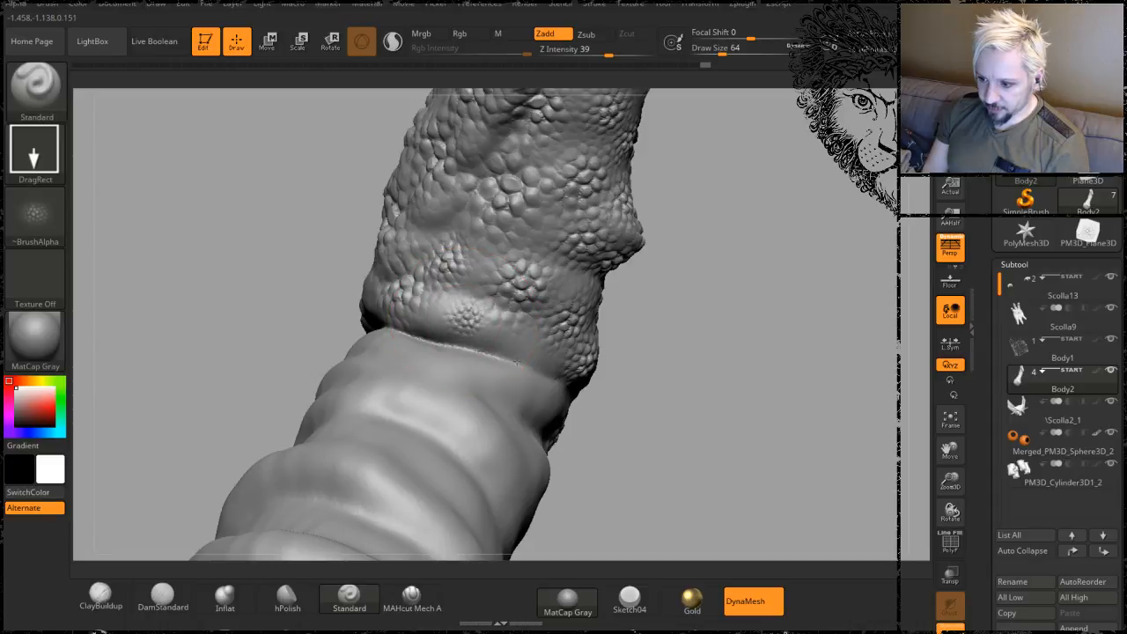
left_click_drag(516, 362, 539, 391)
mouse_move(675, 352)
left_mouse_down()
mouse_move(712, 385)
mouse_move(556, 357)
left_mouse_up()
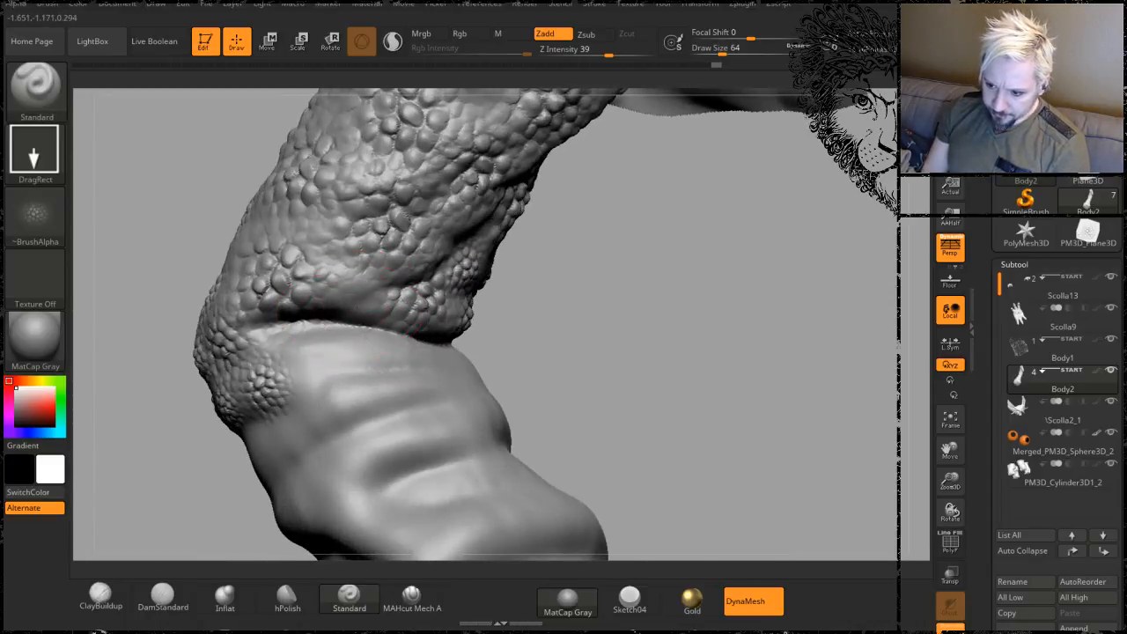
- Extend the scale stamps below the elbow crease onto the smooth skin at the start of the forearm
mouse_move(642, 360)
left_mouse_down()
mouse_move(660, 338)
mouse_move(646, 328)
mouse_move(647, 305)
mouse_move(645, 340)
left_mouse_up()
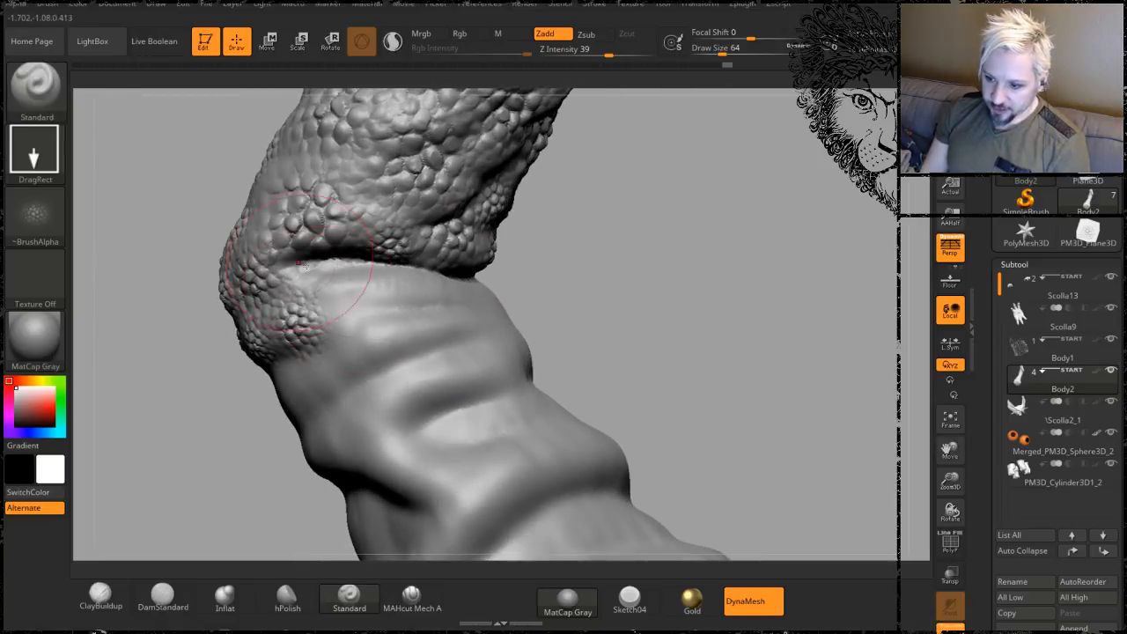
left_click_drag(393, 327, 431, 346)
left_click_drag(634, 284, 461, 313)
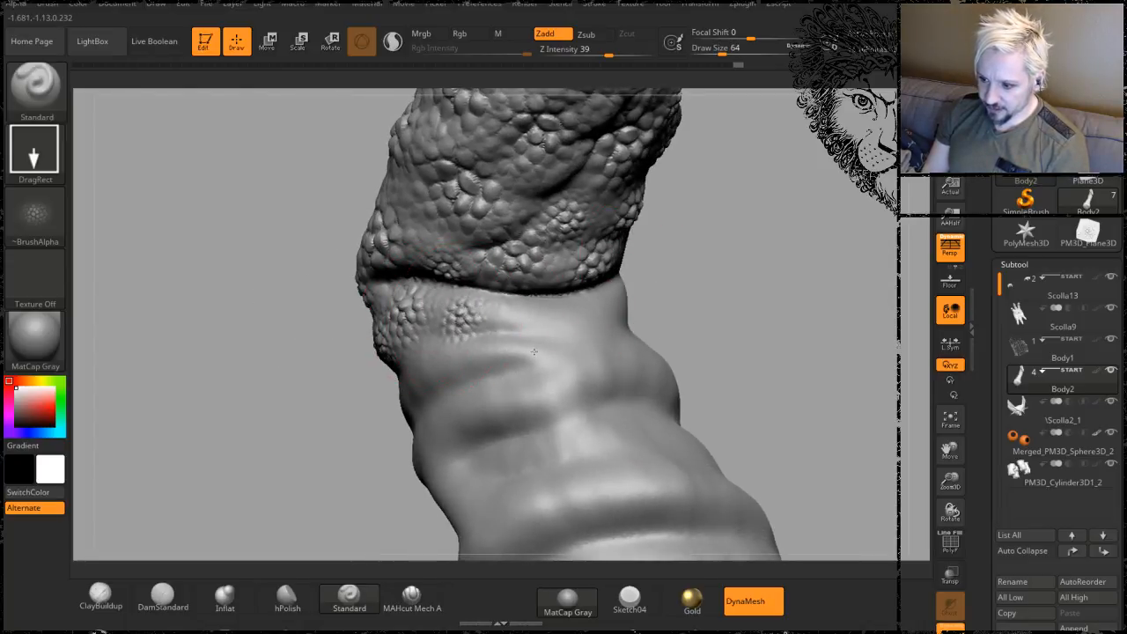
mouse_move(718, 274)
left_mouse_down()
mouse_move(744, 334)
mouse_move(596, 230)
left_mouse_up()
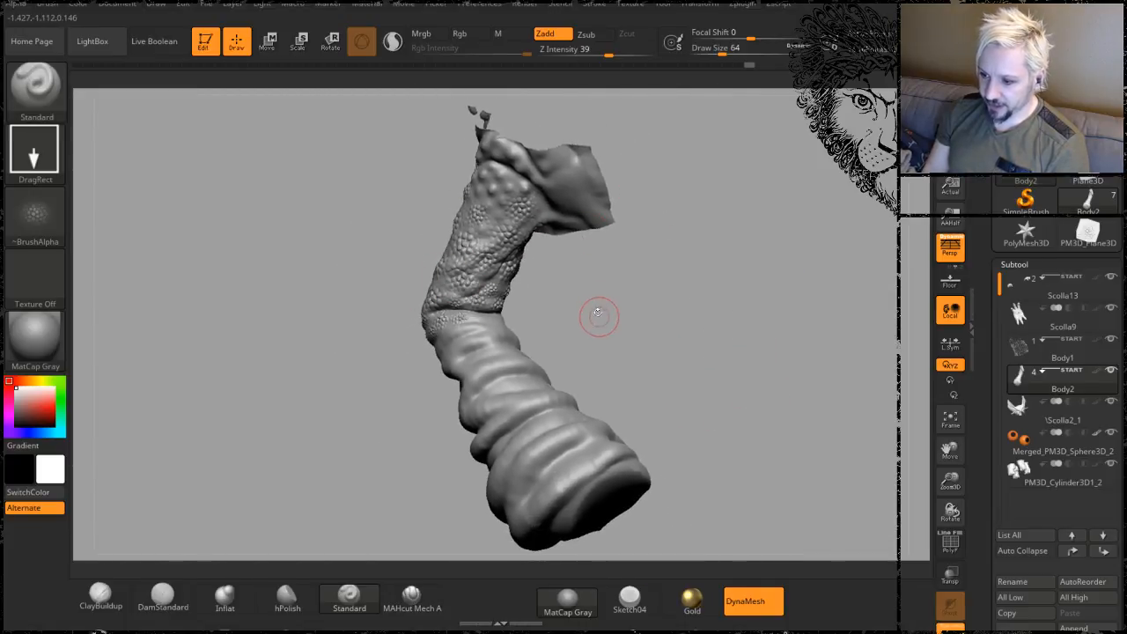
left_click_drag(599, 315, 641, 322)
mouse_move(567, 330)
left_mouse_down("alt")
mouse_move(584, 331)
mouse_move(590, 347)
mouse_move(584, 284)
mouse_move(604, 309)
mouse_move(542, 265)
left_mouse_up("alt")
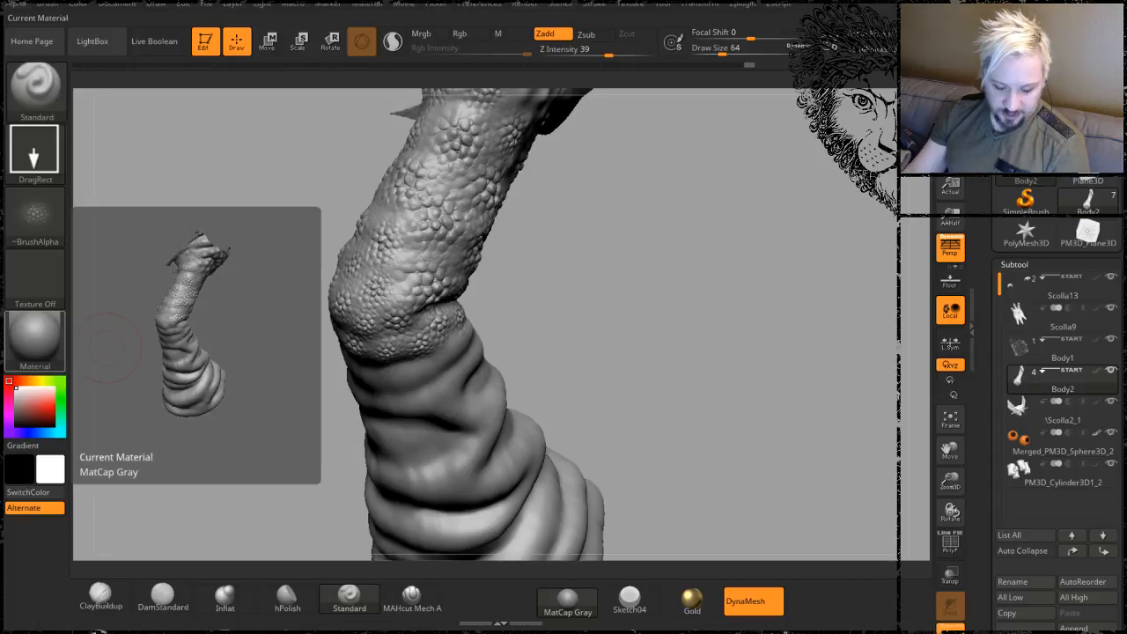
- Switch to the music player, enlarge its window and play "The Chair" from the YouTubeLivestream playlist
key("alt+Tab")
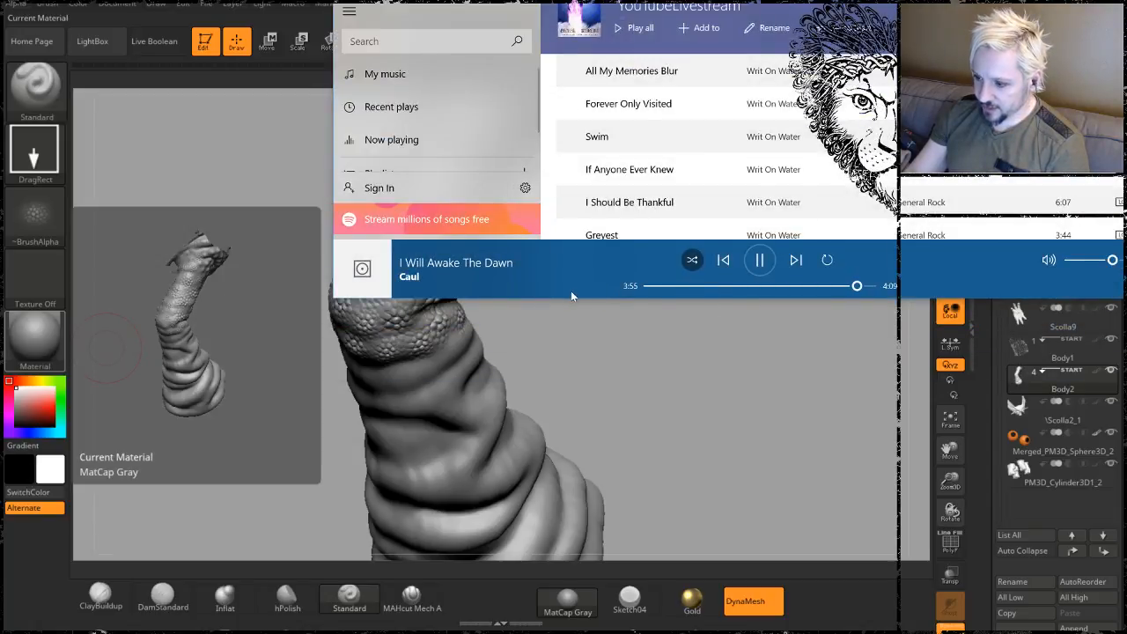
left_click_drag(566, 299, 576, 613)
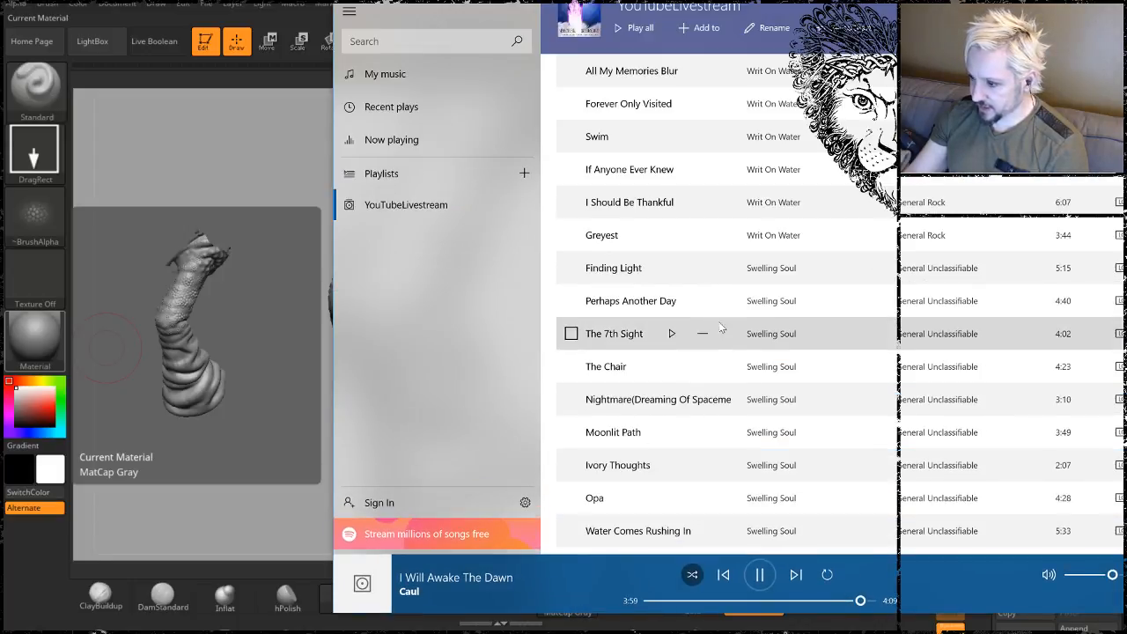
scroll(727, 308, "down", 3)
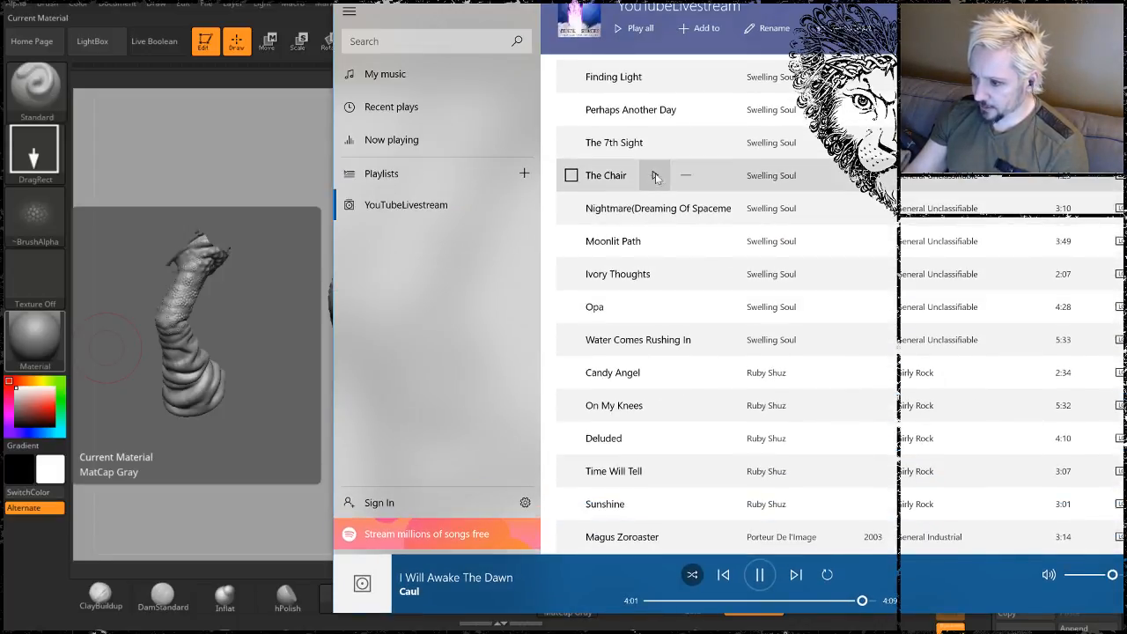
left_click(653, 177)
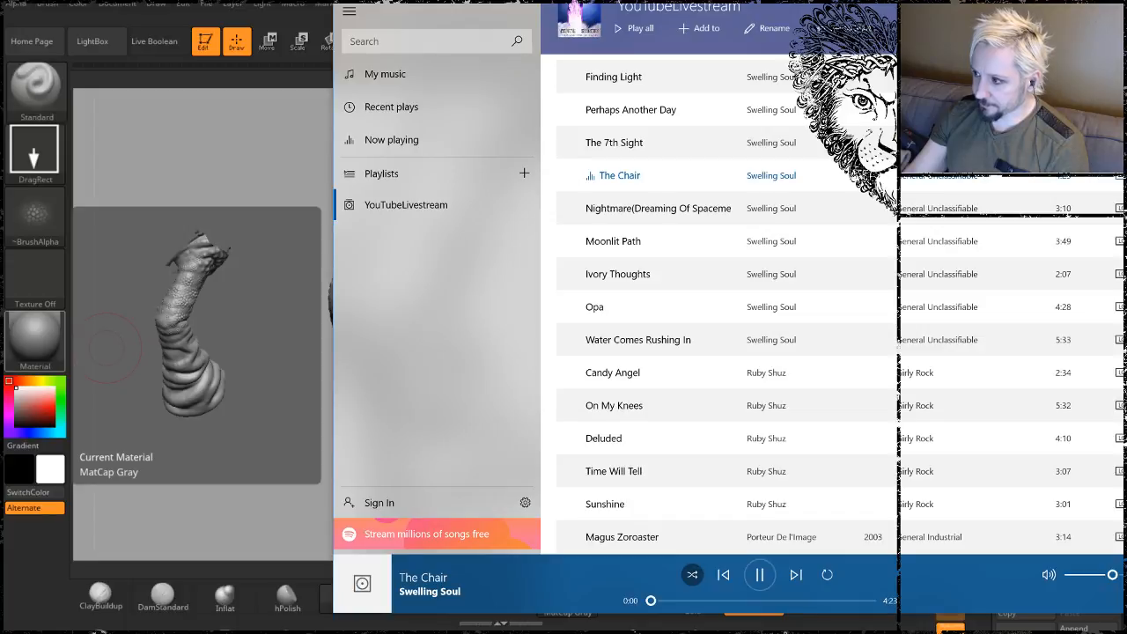
- Switch back to ZBrush, smooth out the coarse scales above the inner elbow crease and restamp that patch with finer scales
left_click(107, 348)
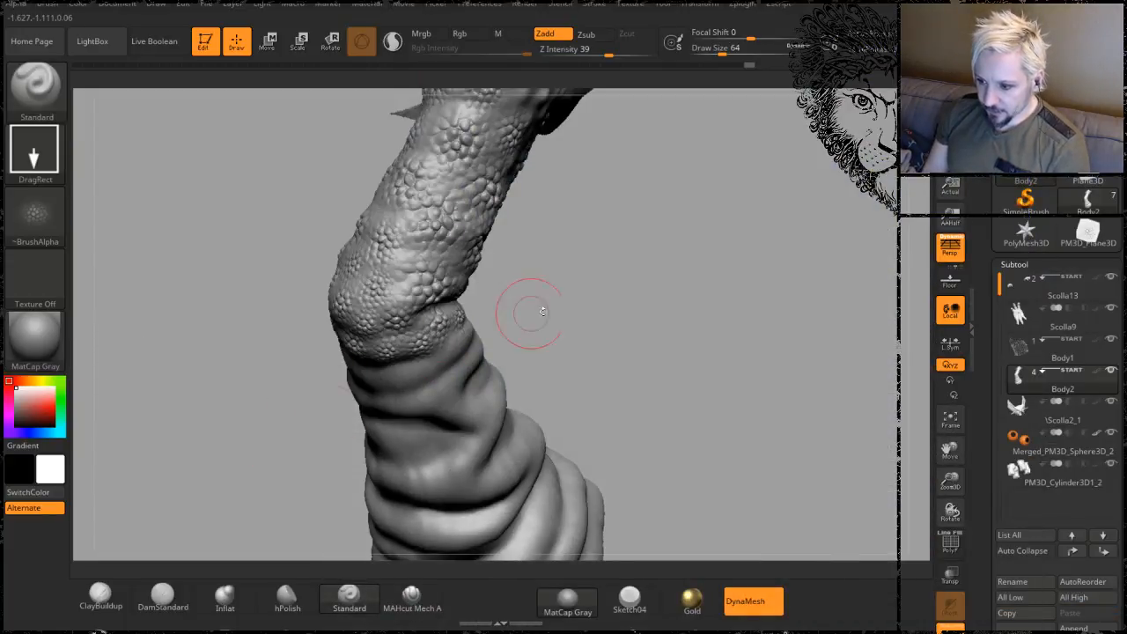
left_click_drag(576, 323, 566, 320)
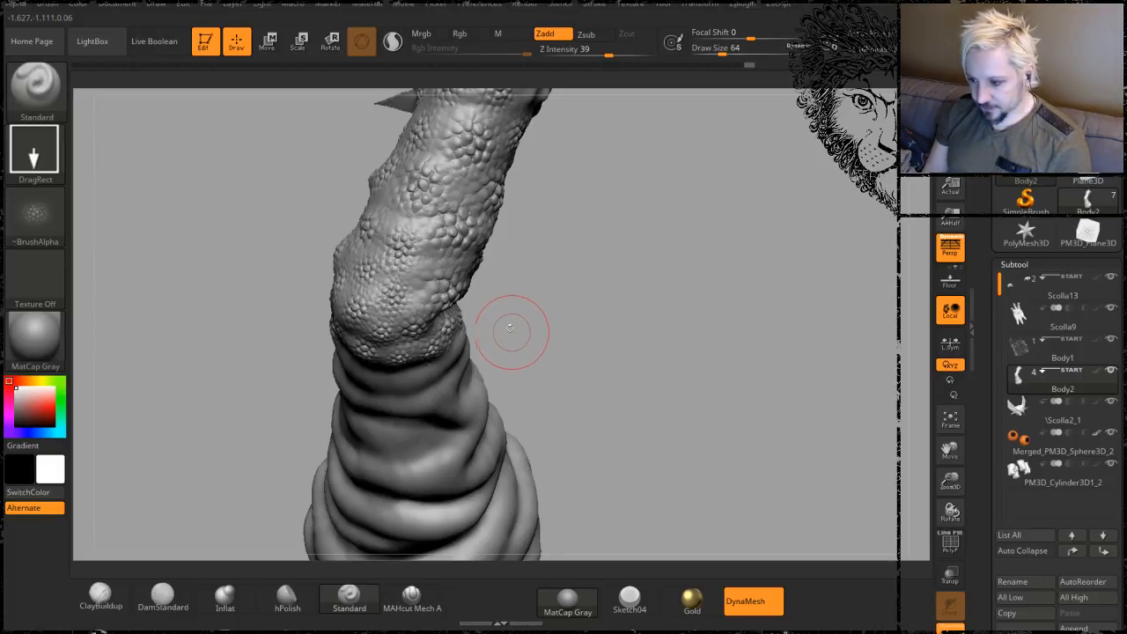
mouse_move(579, 344)
left_mouse_down()
mouse_move(596, 336)
mouse_move(587, 325)
mouse_move(604, 330)
left_mouse_up()
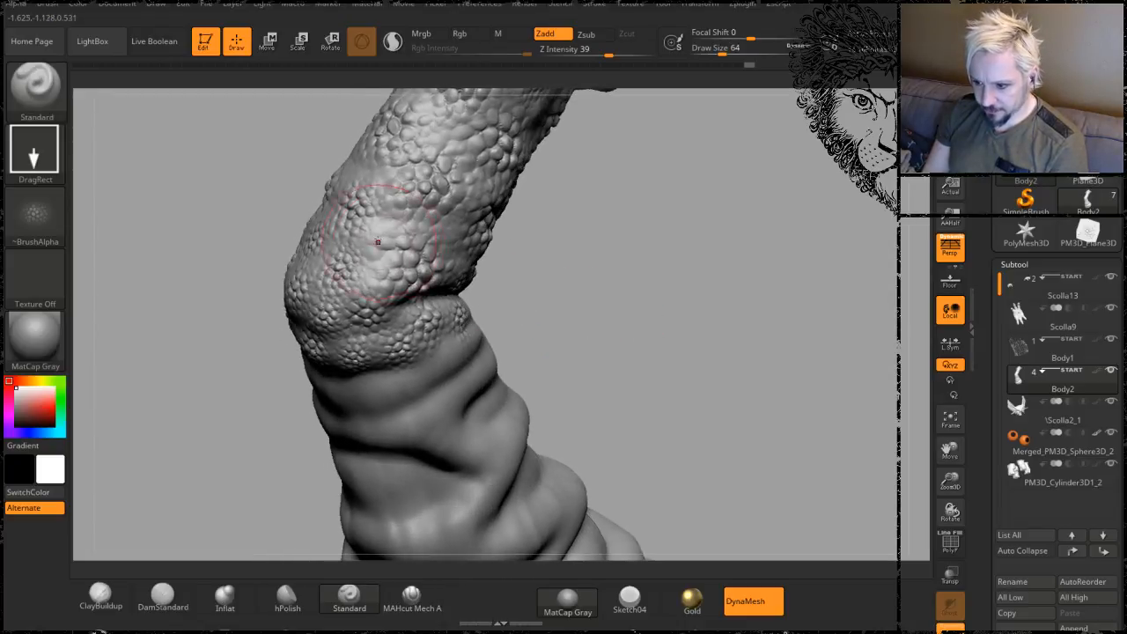
mouse_move(393, 255)
left_mouse_down("shift")
mouse_move(401, 264)
mouse_move(377, 252)
left_mouse_up("shift")
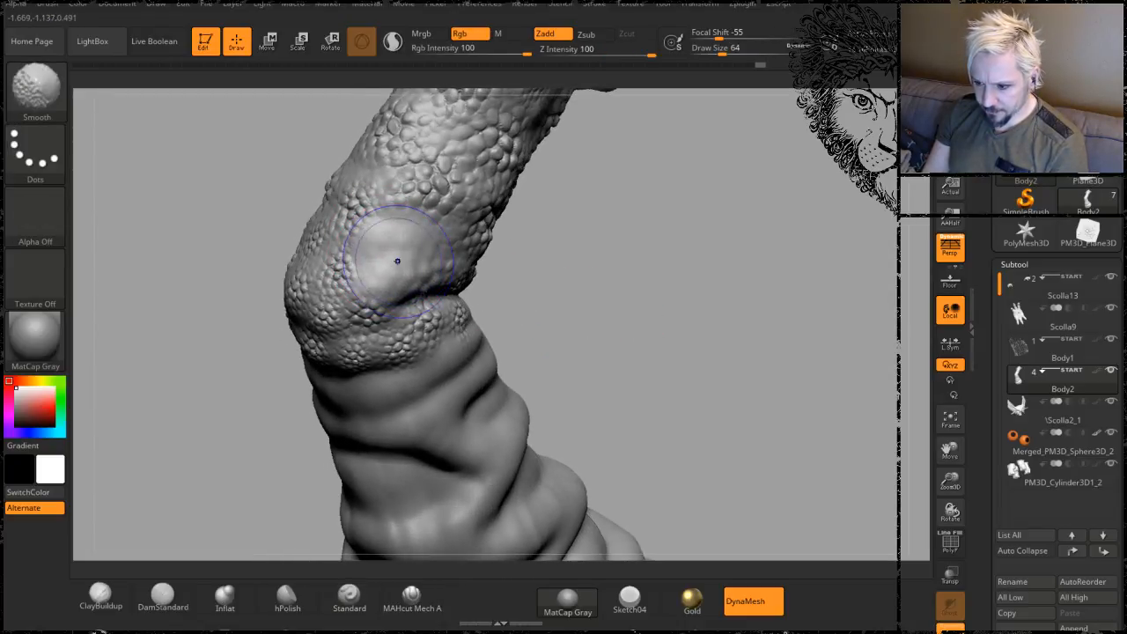
left_click_drag(432, 289, 436, 295)
mouse_move(393, 240)
left_mouse_down("shift")
mouse_move(402, 253)
mouse_move(391, 257)
mouse_move(449, 280)
left_mouse_up("shift")
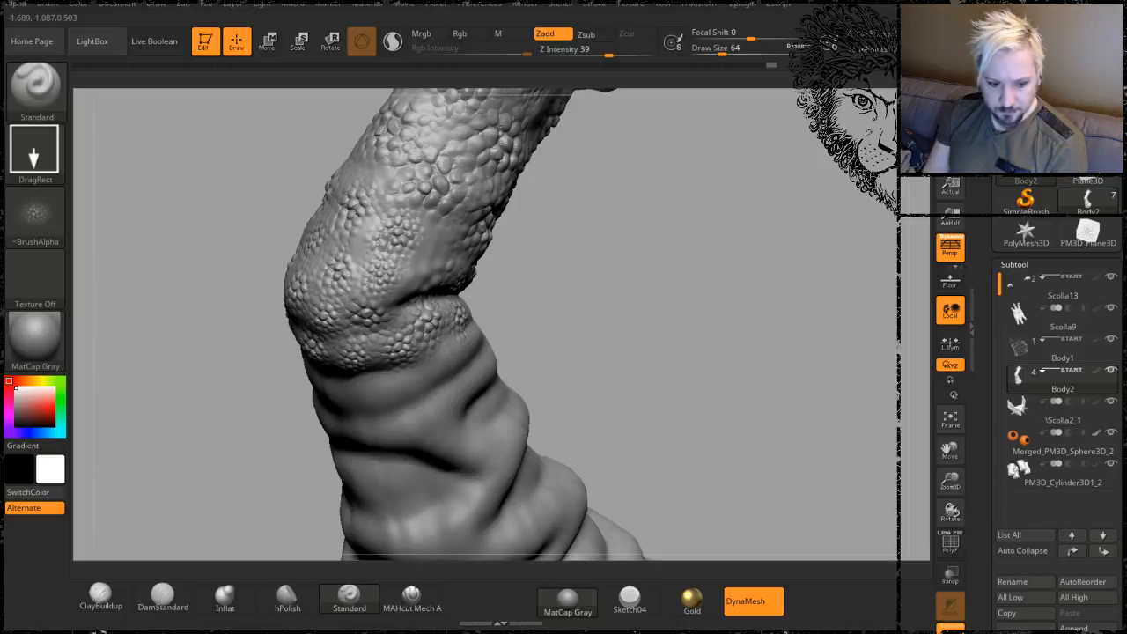
left_click_drag(619, 261, 573, 214)
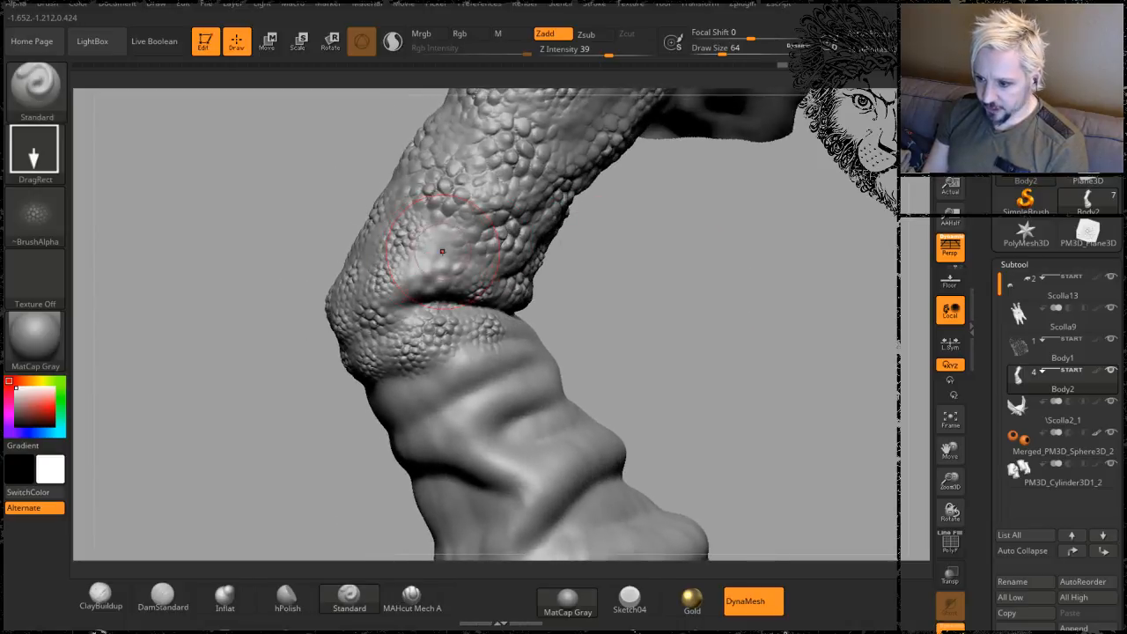
left_click_drag(451, 259, 471, 277)
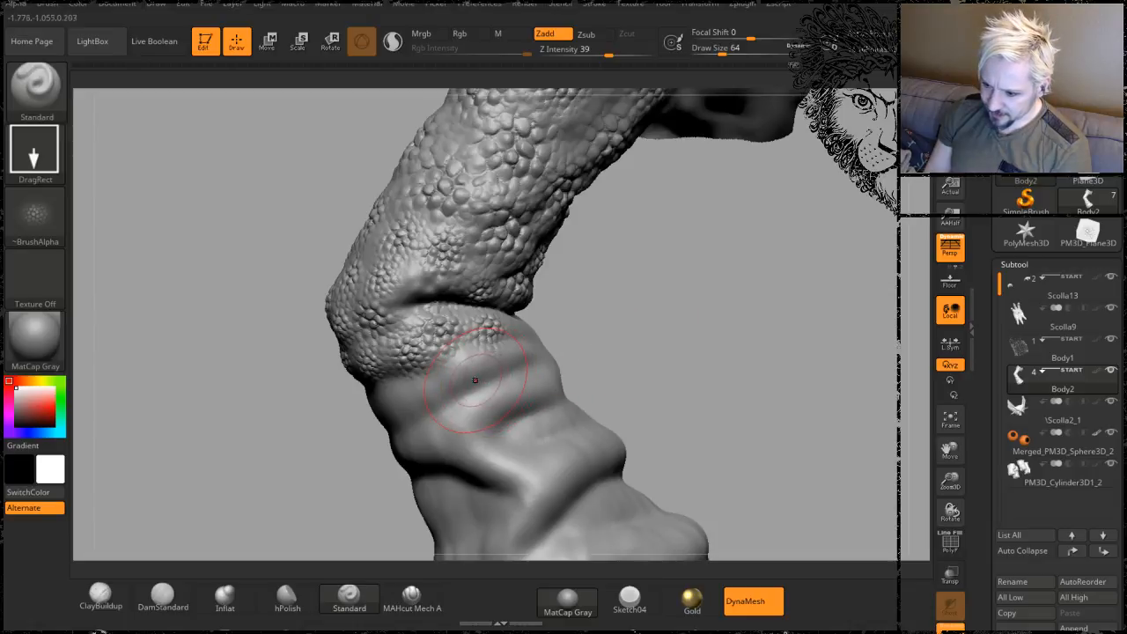
- Stamp scales on the bare skin below the crease and around the outside of the elbow
left_click_drag(503, 431, 514, 439)
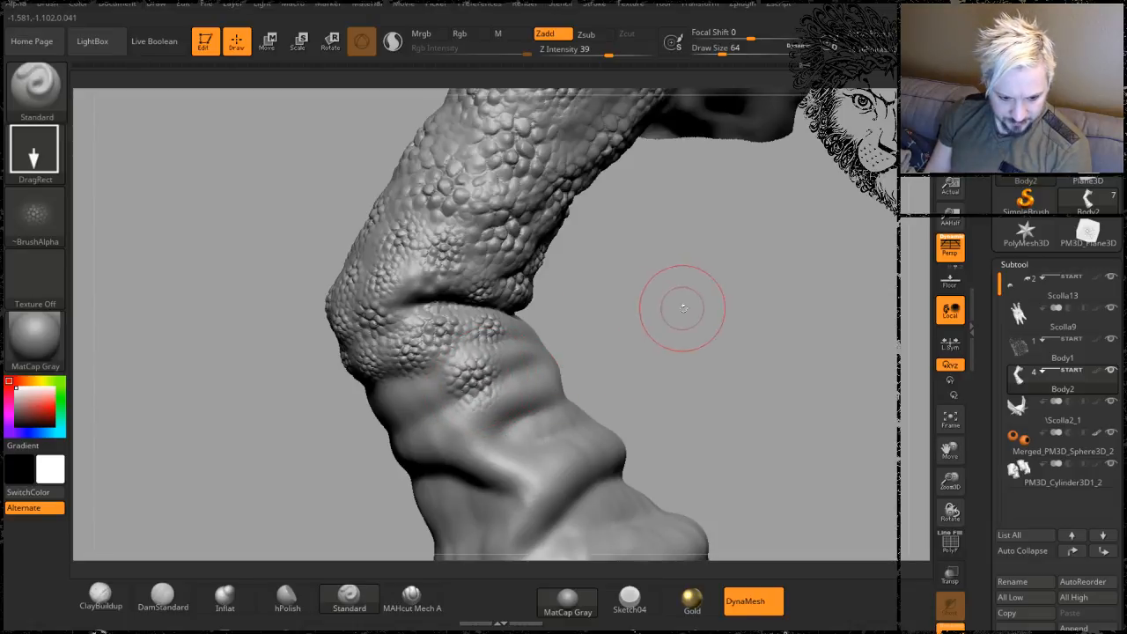
mouse_move(35, 214)
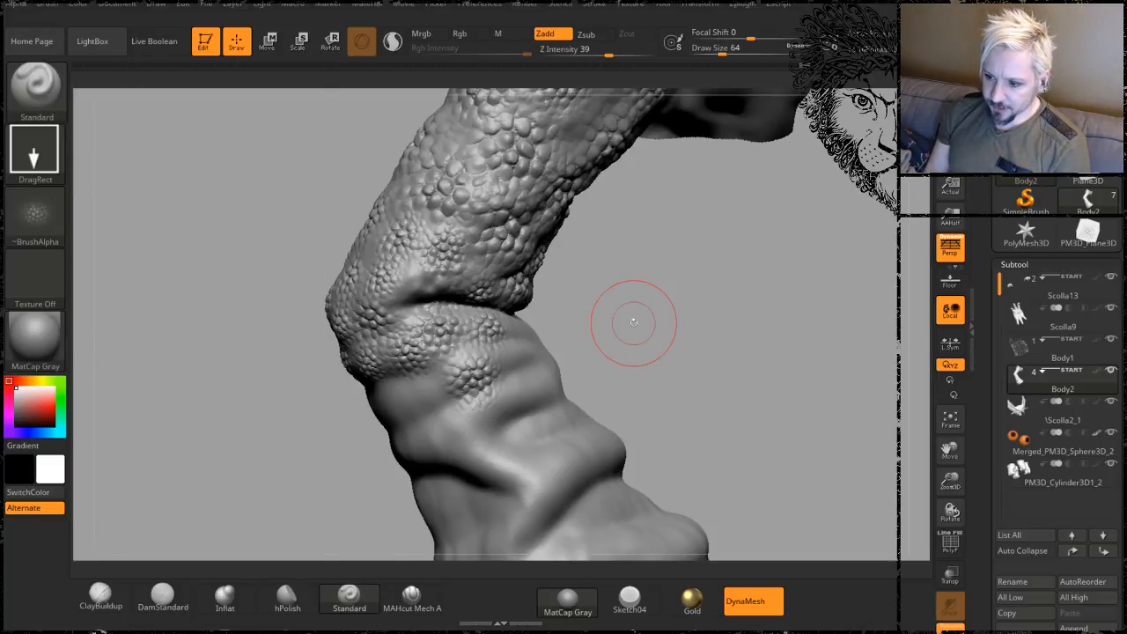
left_click_drag(634, 322, 675, 343)
left_click_drag(569, 329, 409, 377)
left_click_drag(434, 427, 446, 429)
mouse_move(594, 330)
left_mouse_down()
mouse_move(597, 340)
mouse_move(370, 373)
mouse_move(408, 430)
mouse_move(426, 421)
left_mouse_up()
mouse_move(569, 323)
left_mouse_down()
mouse_move(598, 320)
mouse_move(321, 392)
mouse_move(365, 421)
left_mouse_up()
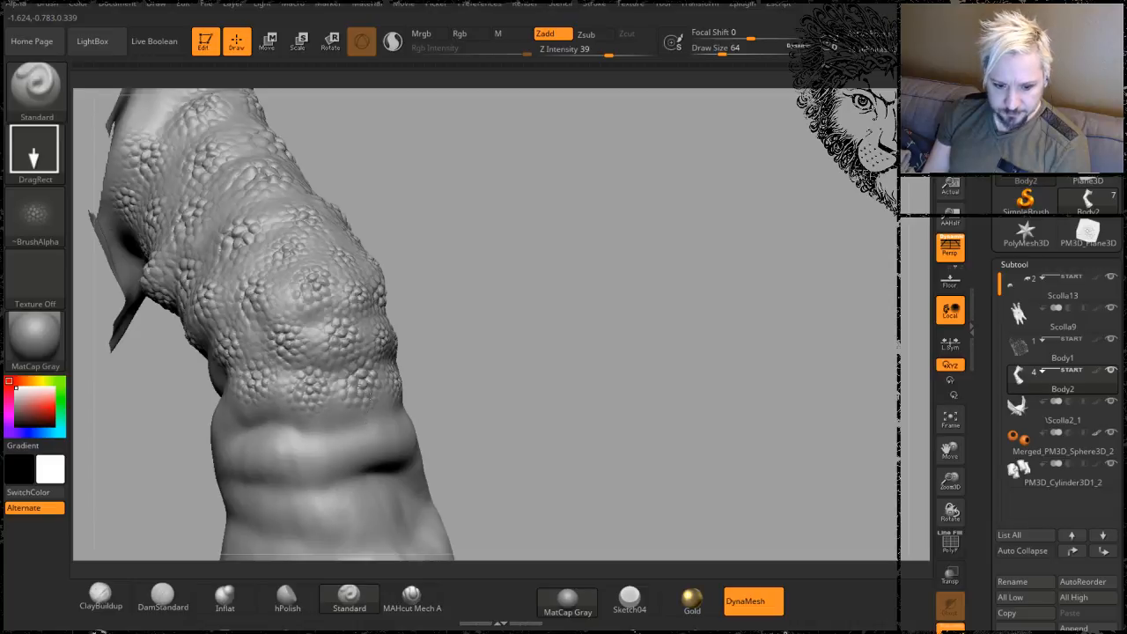
mouse_move(541, 339)
left_mouse_down()
mouse_move(552, 256)
mouse_move(293, 345)
left_mouse_up()
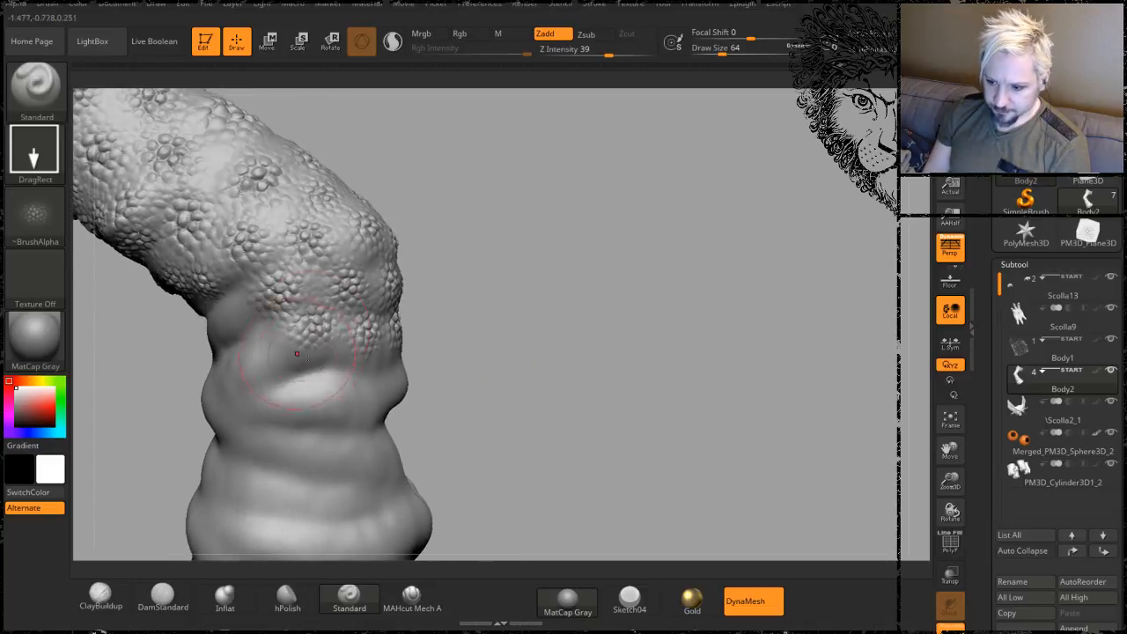
- Stamp scales into the bare area where the elbow crease runs out on the other side of the arm
mouse_move(475, 291)
left_mouse_down()
mouse_move(501, 277)
mouse_move(297, 325)
mouse_move(278, 372)
left_mouse_up()
mouse_move(504, 320)
left_mouse_down()
mouse_move(596, 317)
mouse_move(526, 322)
mouse_move(543, 297)
mouse_move(467, 355)
mouse_move(548, 334)
mouse_move(525, 295)
left_mouse_up()
mouse_move(528, 354)
left_mouse_down()
mouse_move(563, 353)
mouse_move(538, 329)
left_mouse_up()
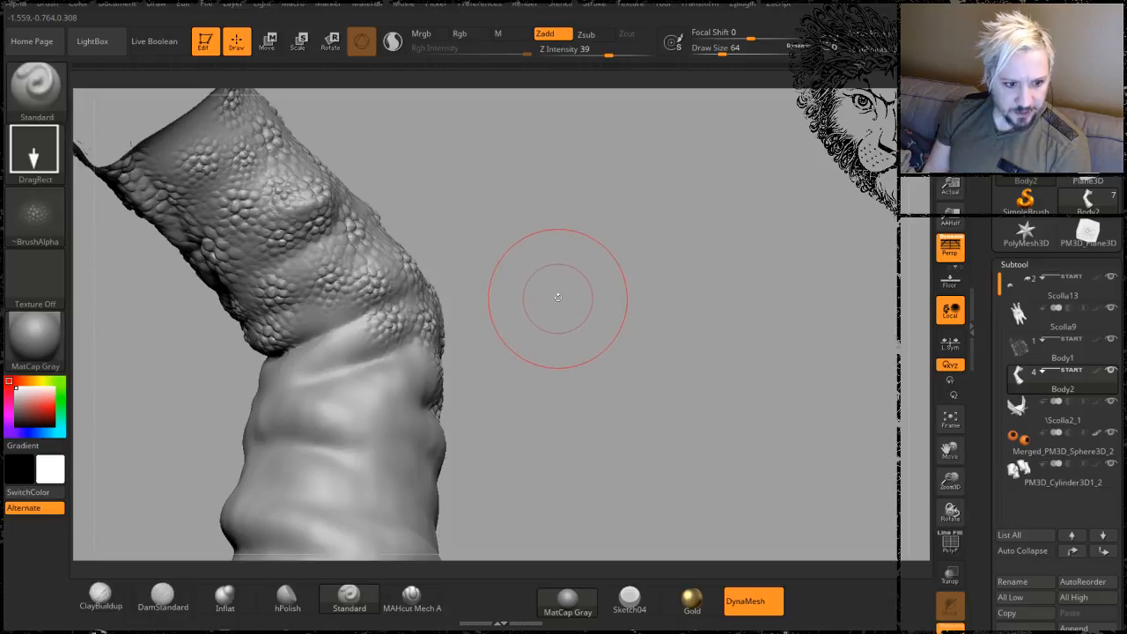
left_click_drag(313, 334, 340, 351)
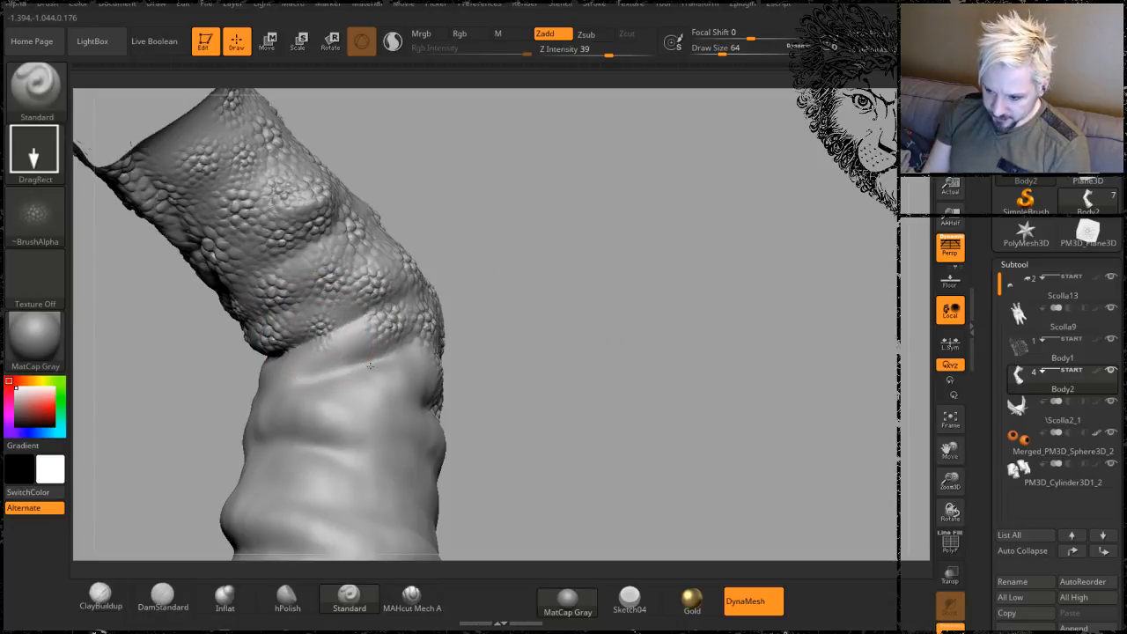
mouse_move(509, 345)
left_mouse_down()
mouse_move(528, 333)
mouse_move(523, 283)
left_mouse_up()
mouse_move(370, 304)
left_mouse_down()
mouse_move(340, 319)
mouse_move(361, 336)
left_mouse_up()
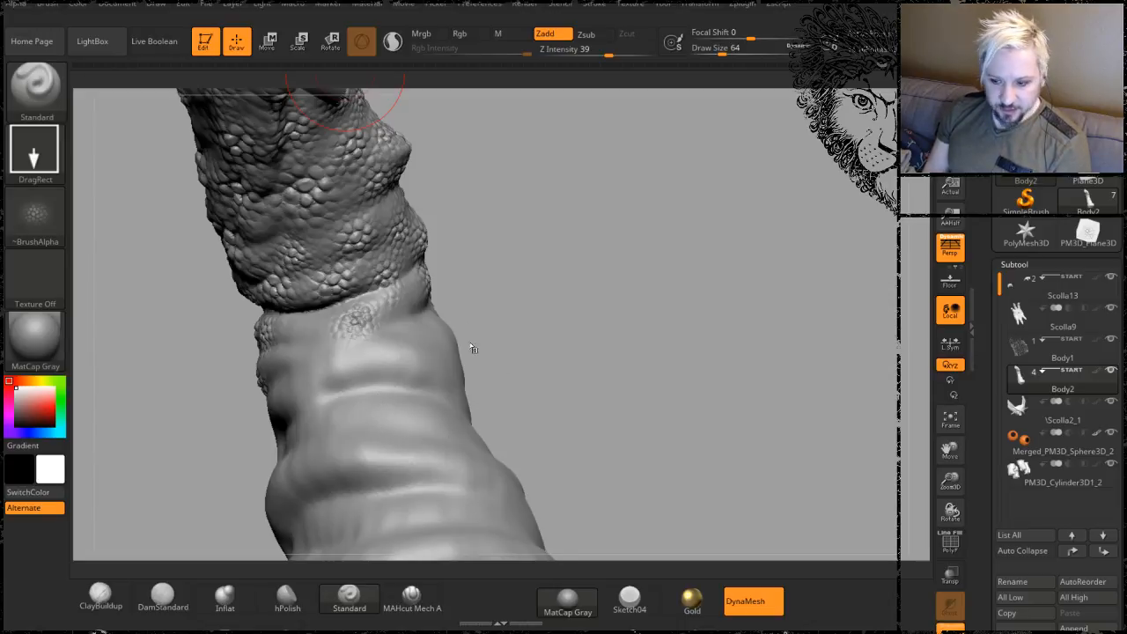
- Cover the skin directly beneath the inner elbow crease with scale stamps, down onto the first forearm fold
mouse_move(510, 307)
left_mouse_down()
mouse_move(541, 334)
mouse_move(473, 363)
mouse_move(485, 370)
mouse_move(458, 340)
mouse_move(495, 320)
left_mouse_up()
mouse_move(327, 351)
left_mouse_down()
mouse_move(305, 328)
mouse_move(380, 358)
left_mouse_up()
left_click_drag(265, 328, 304, 380)
left_click_drag(494, 307, 561, 267, "alt")
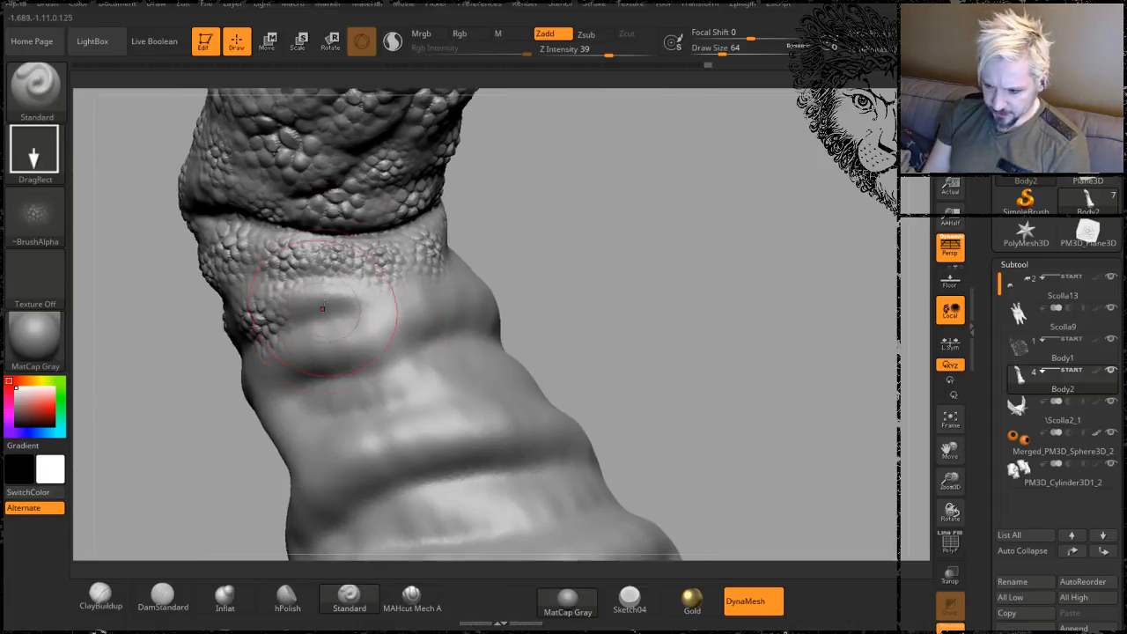
left_click_drag(365, 317, 371, 324)
left_click_drag(517, 245, 608, 233)
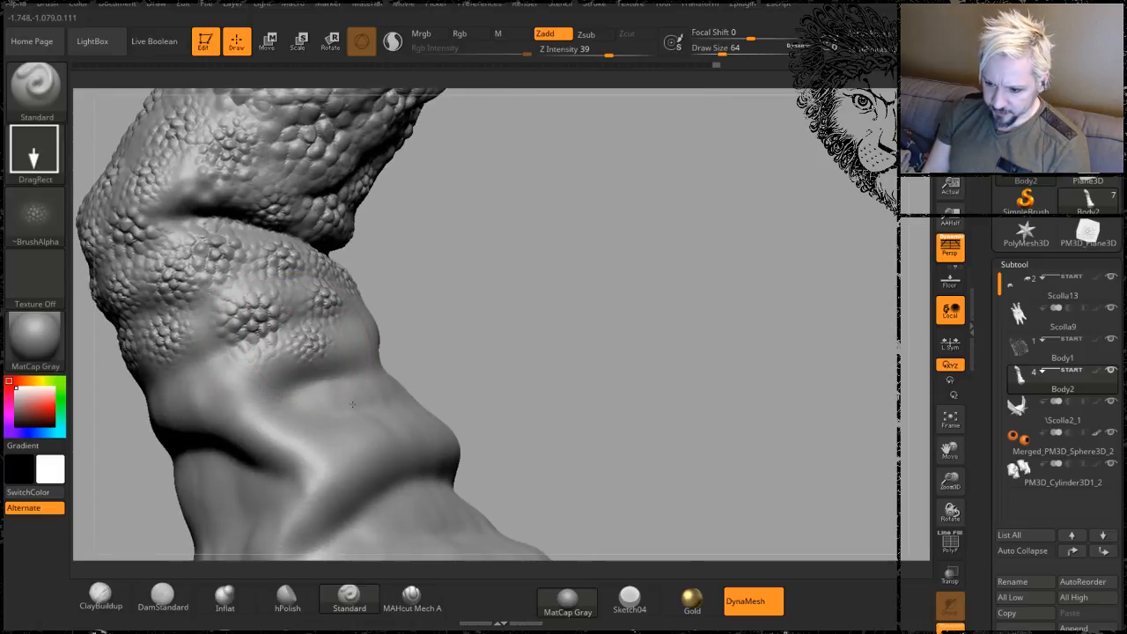
mouse_move(473, 307)
left_mouse_down()
mouse_move(689, 240)
mouse_move(458, 251)
mouse_move(436, 264)
mouse_move(449, 273)
mouse_move(440, 264)
left_mouse_up()
- Fill the gap between the scale patches on the outer forearm fold and restamp the bare notch beside it
left_click_drag(636, 212, 528, 226)
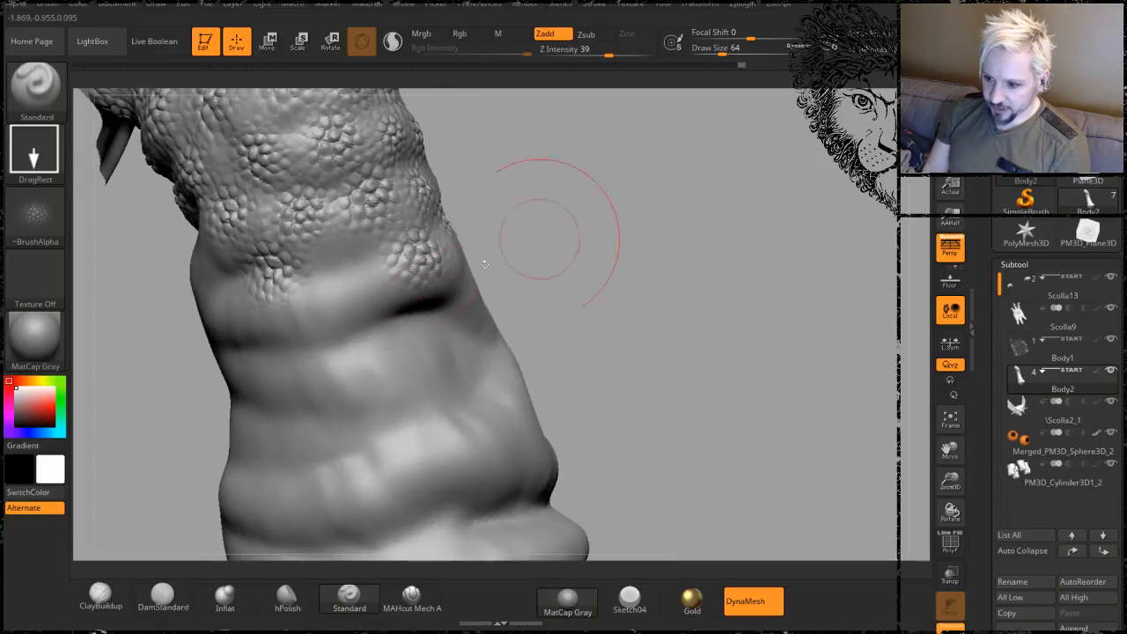
left_click_drag(405, 315, 429, 327)
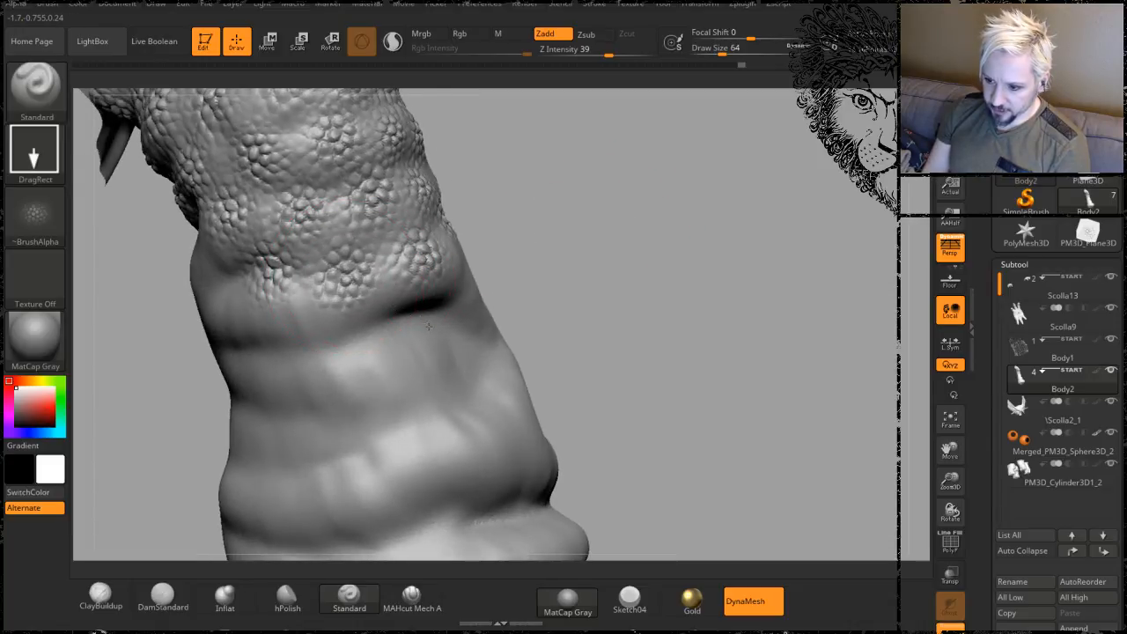
left_click_drag(593, 238, 630, 226)
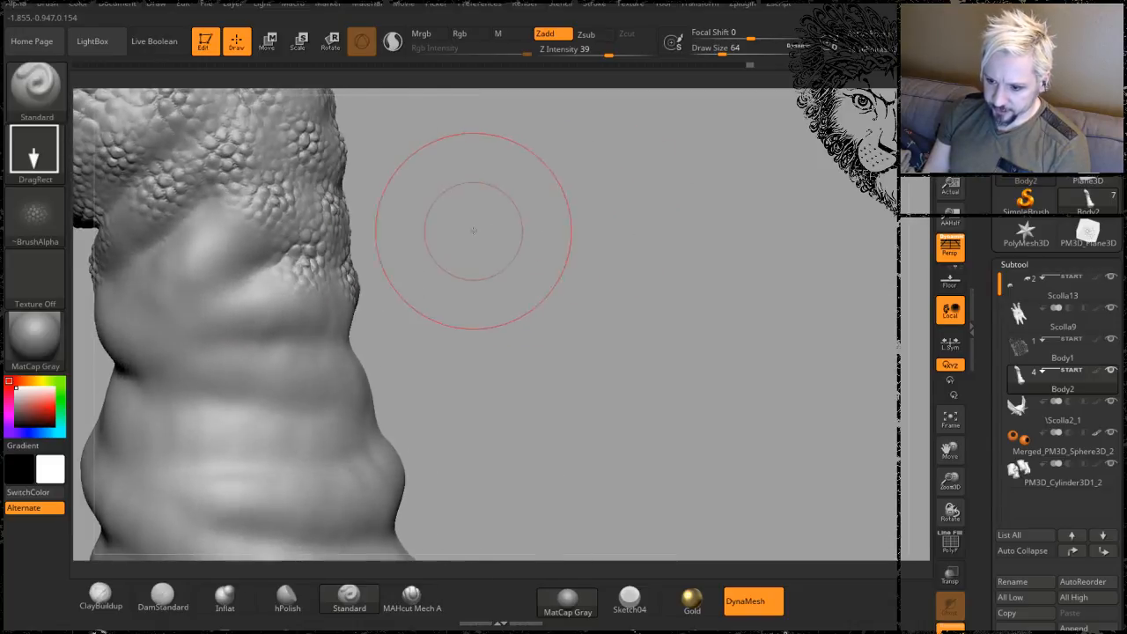
left_click_drag(473, 232, 557, 238, "alt")
mouse_move(324, 266)
left_mouse_down()
mouse_move(368, 304)
mouse_move(343, 312)
mouse_move(375, 394)
left_mouse_up()
left_click_drag(566, 259, 559, 197)
key("ctrl+z")
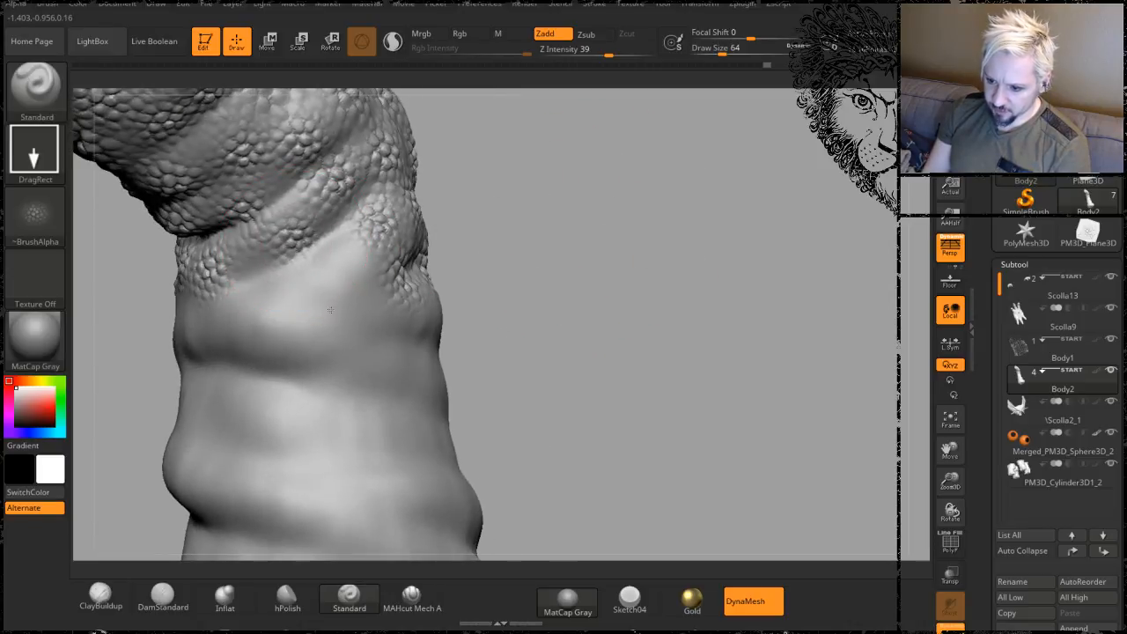
left_click_drag(346, 256, 361, 275)
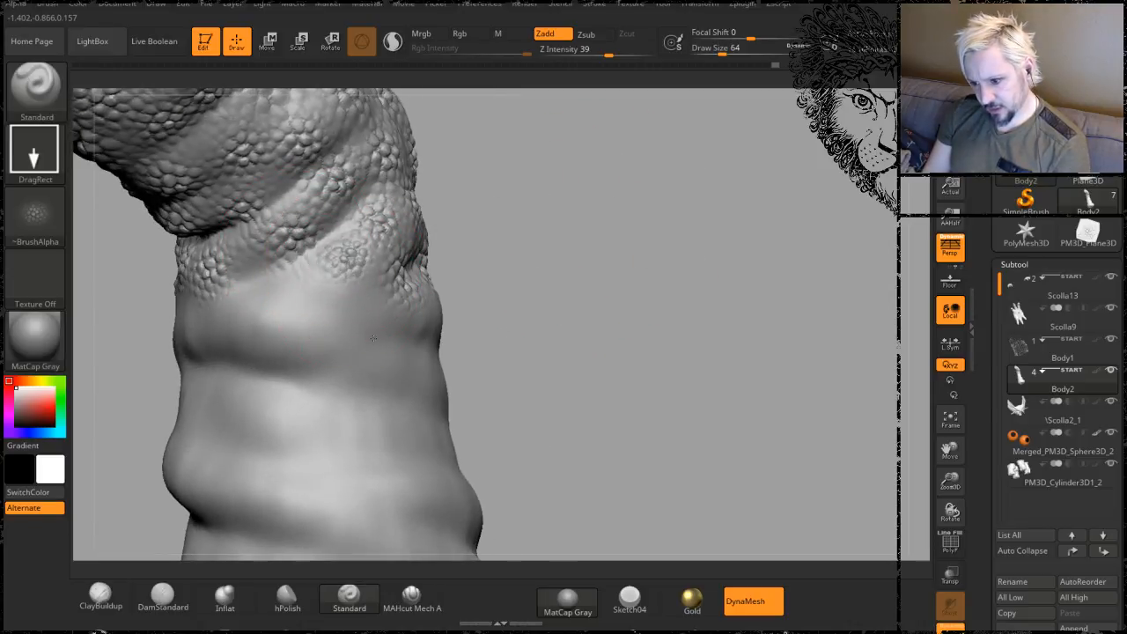
- Stamp more scales along the smooth strip between the elbow crease and the first forearm groove
mouse_move(573, 221)
left_mouse_down()
mouse_move(591, 206)
mouse_move(352, 282)
left_mouse_up()
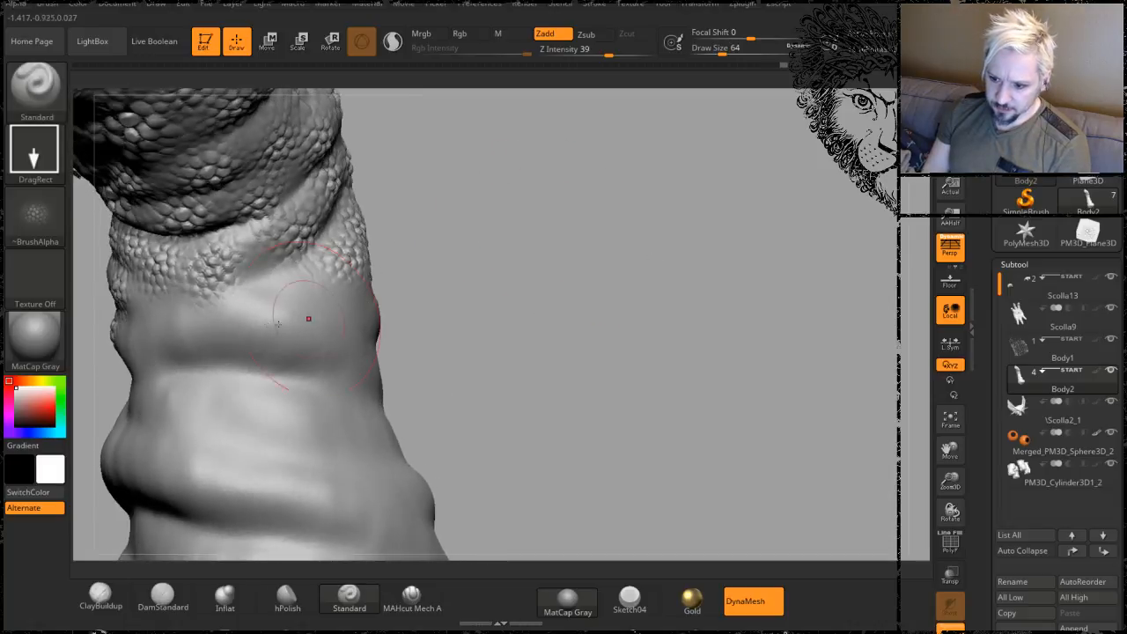
mouse_move(264, 301)
left_mouse_down()
mouse_move(280, 306)
mouse_move(297, 292)
left_mouse_up()
left_click_drag(502, 270, 513, 242)
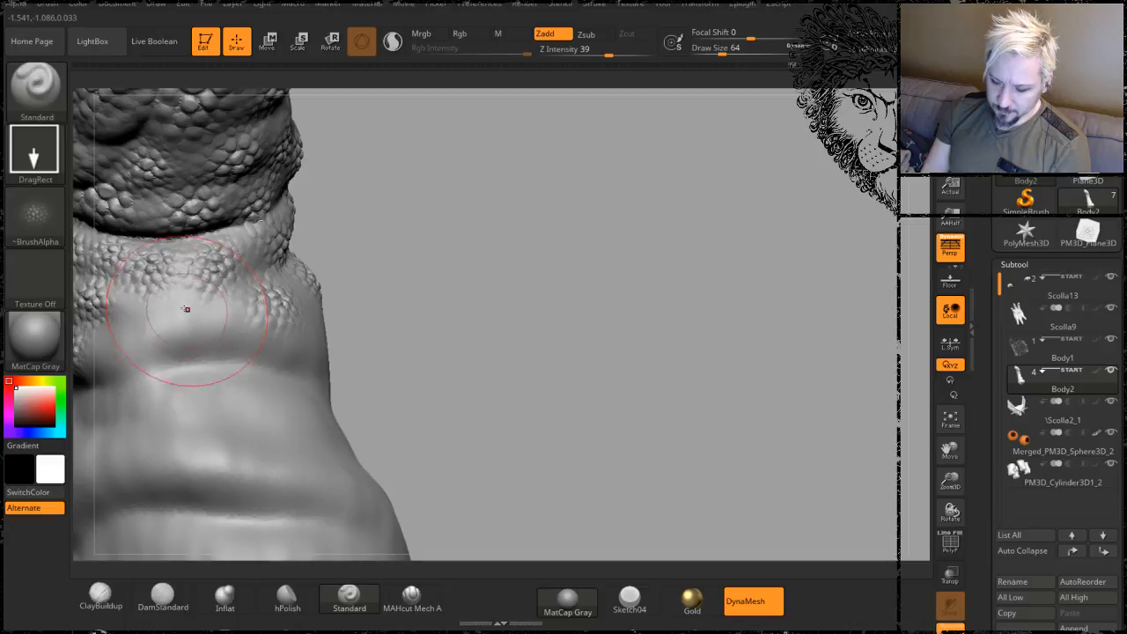
left_click_drag(178, 305, 179, 306)
left_click_drag(208, 350, 231, 373)
- Continue the scale stamps across the rest of the first forearm fold to join the neighbouring patches
mouse_move(528, 282)
left_mouse_down()
mouse_move(591, 220)
mouse_move(634, 234)
mouse_move(599, 229)
left_mouse_up()
left_click_drag(301, 285, 373, 345)
left_click_drag(573, 246, 630, 246)
left_click_drag(418, 268, 467, 351)
mouse_move(687, 239)
left_mouse_down()
mouse_move(666, 244)
mouse_move(681, 244)
mouse_move(677, 225)
mouse_move(617, 264)
left_mouse_up()
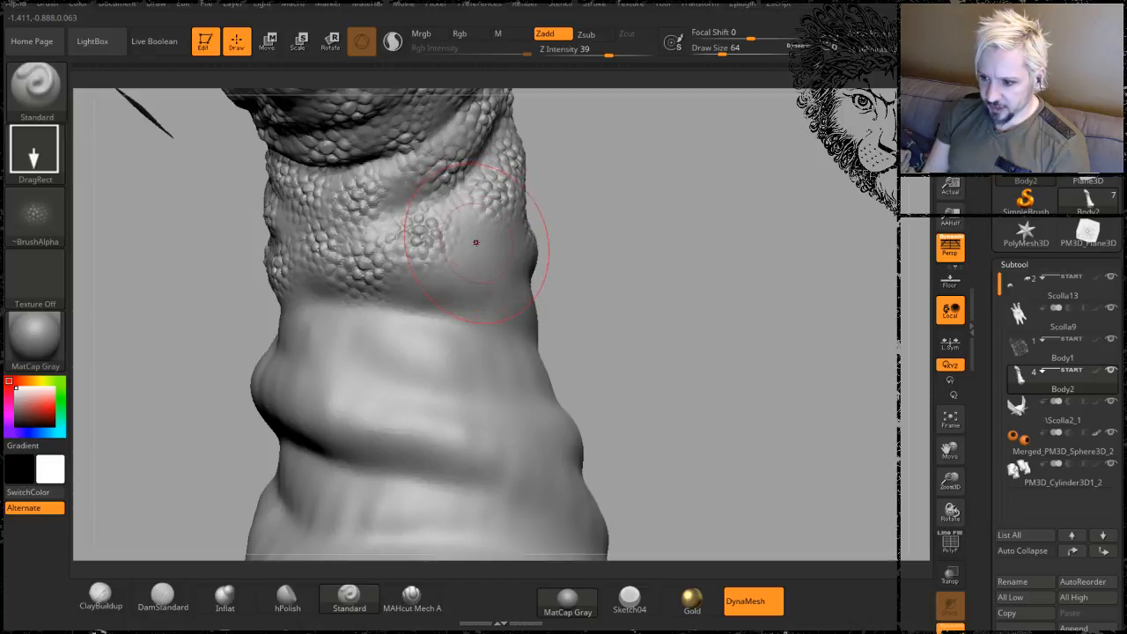
- Extend overlapping scale stamps past the first fold onto the smooth section of the forearm below it
mouse_move(644, 264)
left_mouse_down()
mouse_move(524, 246)
mouse_move(581, 330)
left_mouse_up()
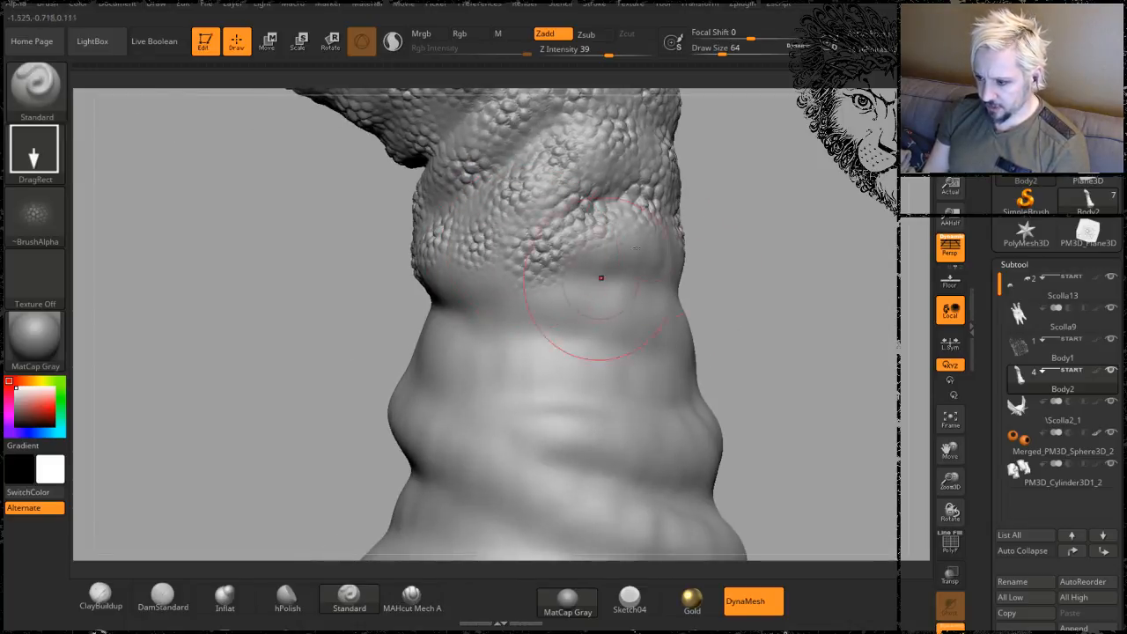
mouse_move(783, 229)
left_mouse_down()
mouse_move(682, 226)
mouse_move(687, 237)
mouse_move(750, 241)
left_mouse_up()
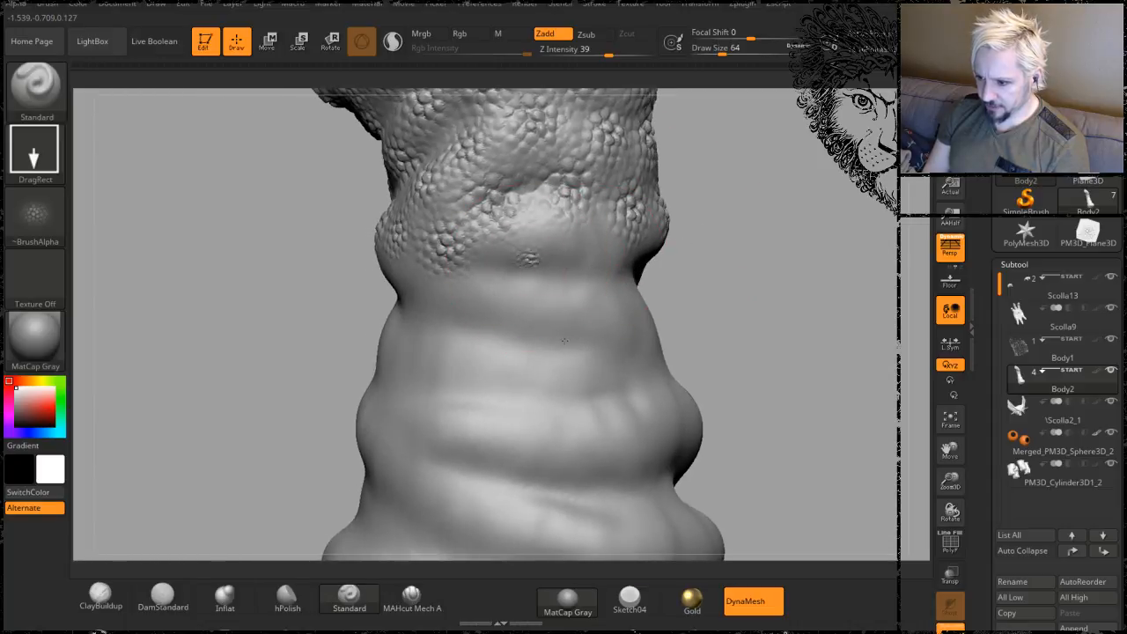
left_click_drag(564, 341, 575, 352)
mouse_move(601, 247)
left_mouse_down()
mouse_move(632, 324)
mouse_move(630, 404)
left_mouse_up()
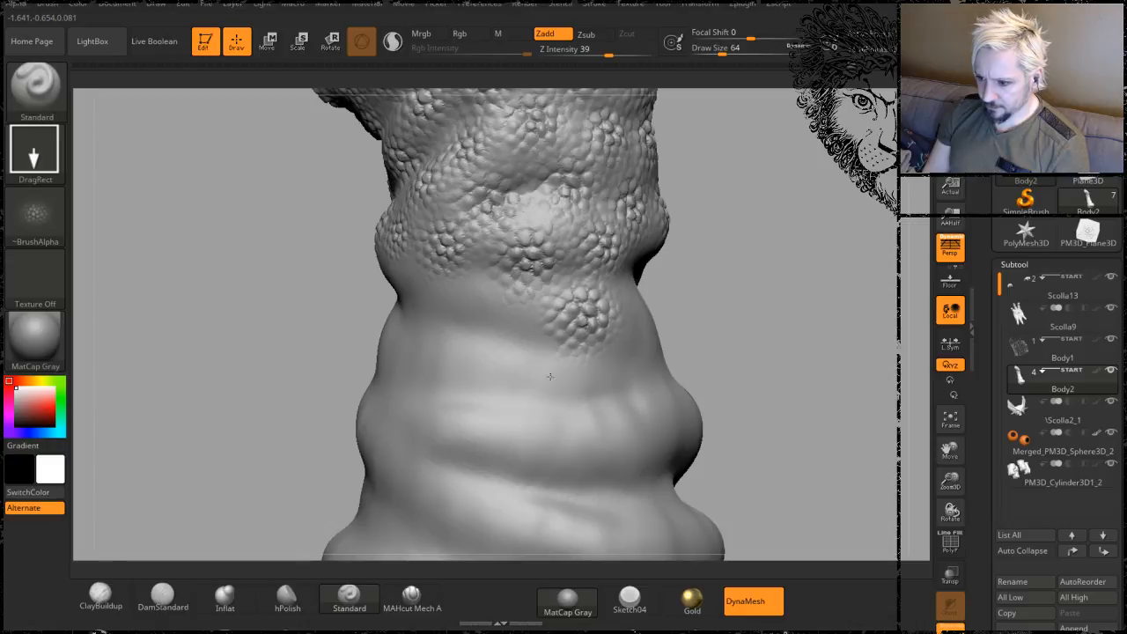
mouse_move(517, 377)
left_mouse_down()
mouse_move(531, 370)
mouse_move(571, 419)
left_mouse_up()
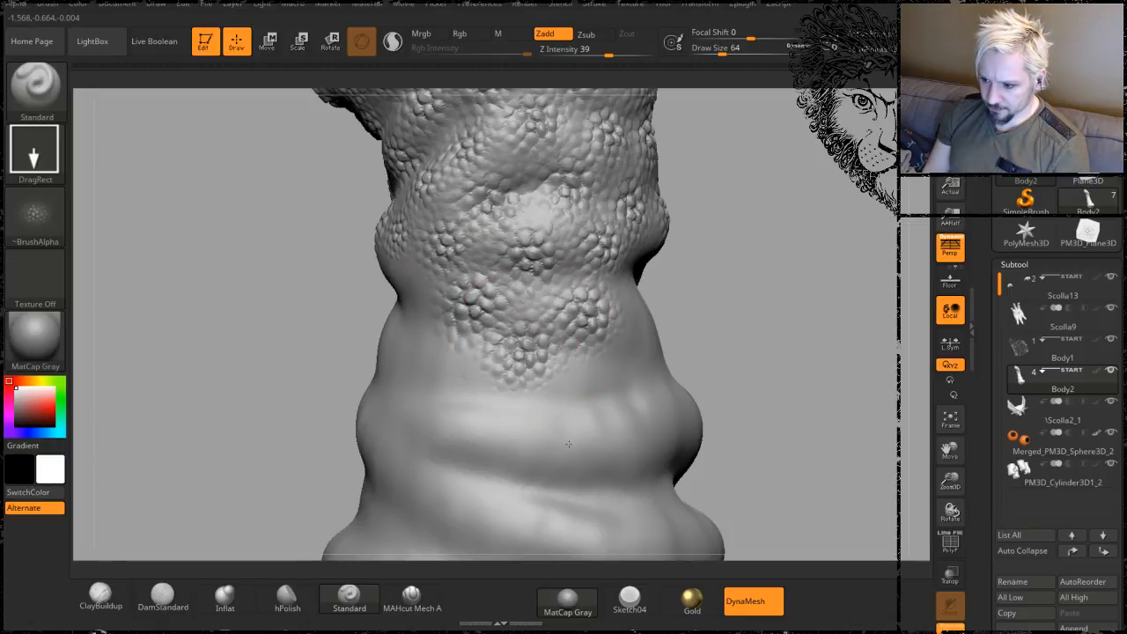
left_click_drag(765, 270, 769, 259)
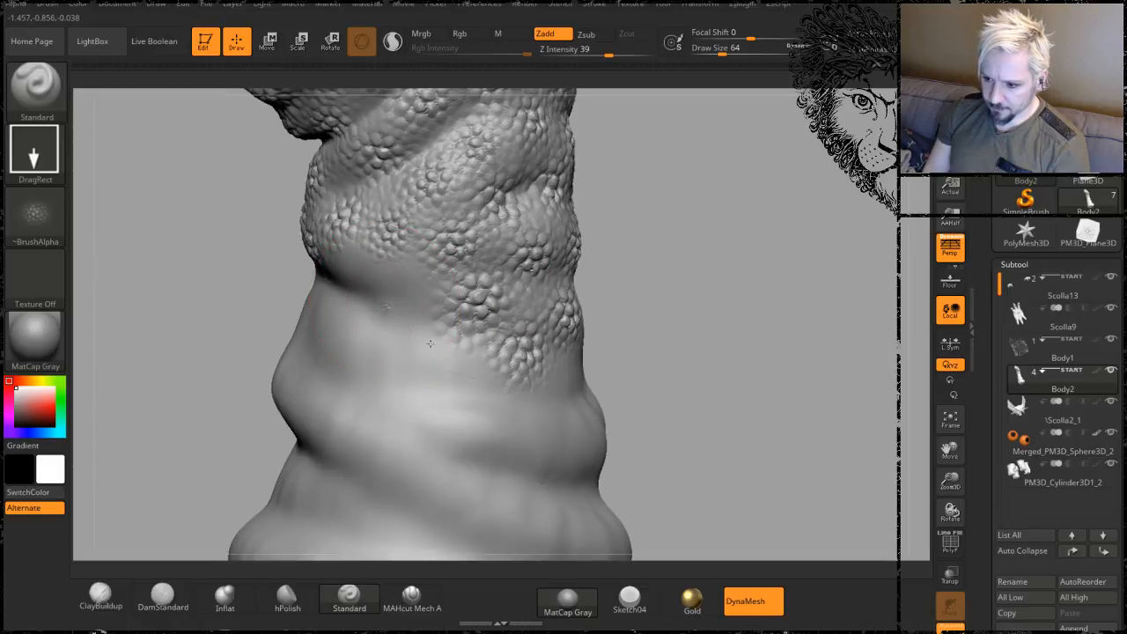
left_click_drag(430, 343, 478, 386)
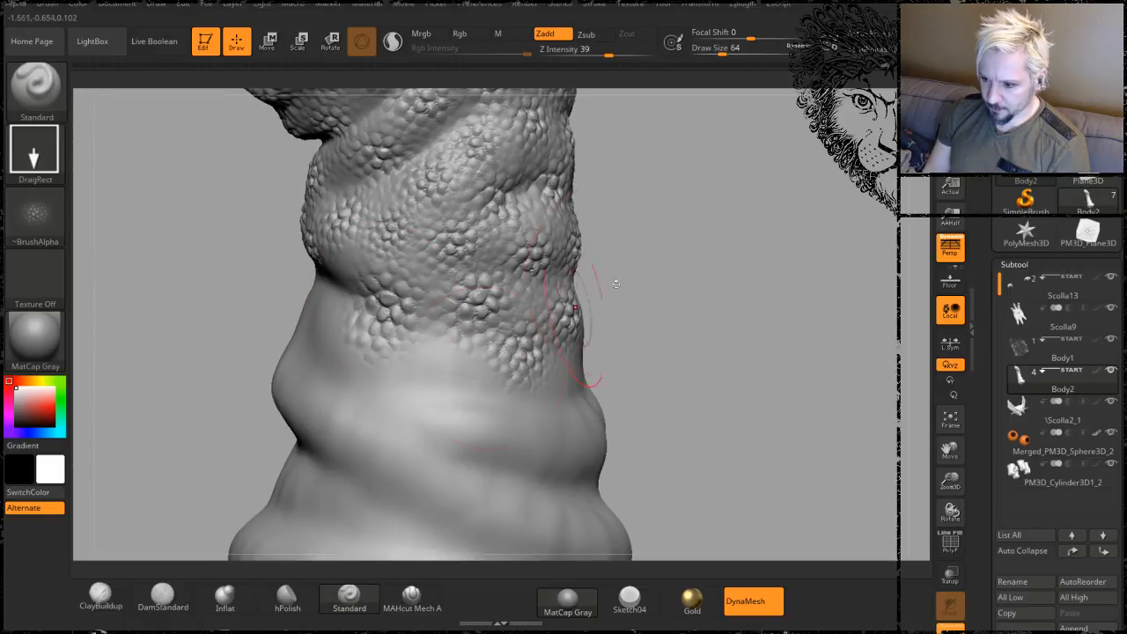
- Fill the remaining bare spots at the side of the upper forearm folds with scale stamps and check the coverage around the elbow
mouse_move(616, 283)
left_mouse_down()
mouse_move(744, 260)
mouse_move(748, 282)
mouse_move(775, 238)
left_mouse_up()
left_click_drag(362, 279, 424, 378)
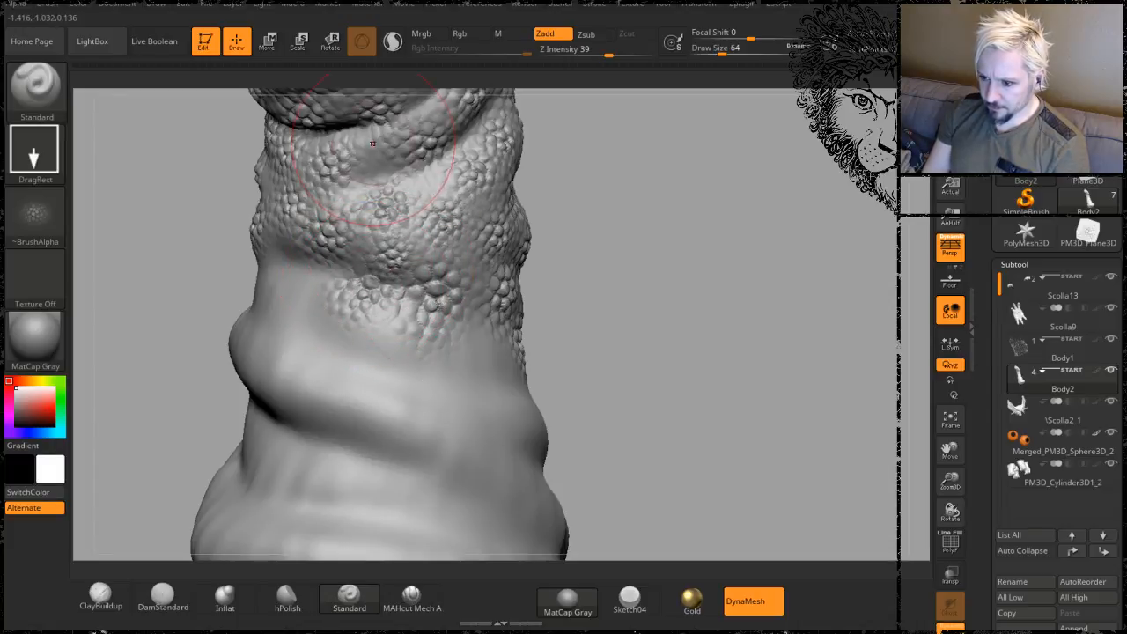
left_click_drag(408, 198, 412, 201)
mouse_move(634, 282)
left_mouse_down()
mouse_move(695, 327)
mouse_move(675, 231)
left_mouse_up()
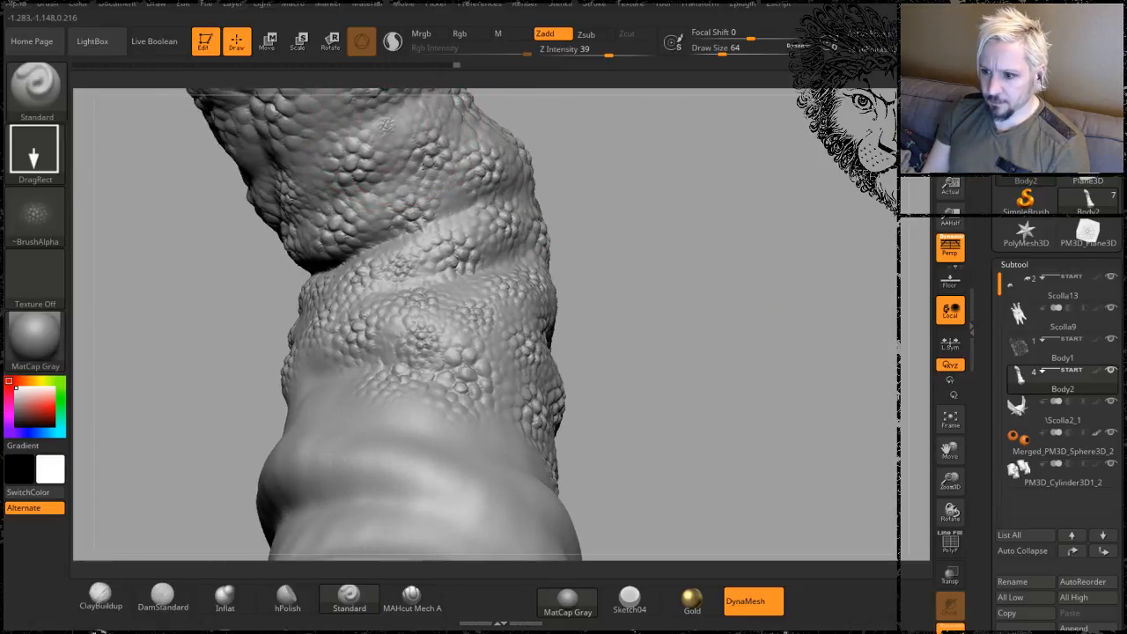
mouse_move(670, 191)
left_mouse_down()
mouse_move(667, 251)
mouse_move(678, 227)
left_mouse_up()
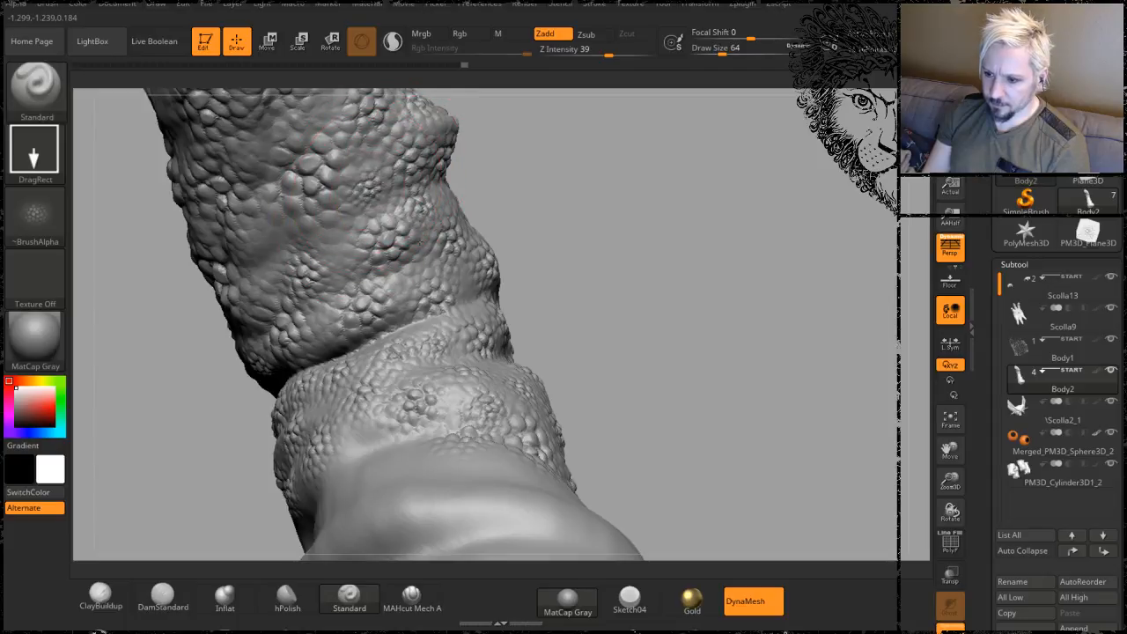
mouse_move(529, 223)
left_mouse_down()
mouse_move(613, 233)
mouse_move(616, 201)
mouse_move(643, 216)
left_mouse_up()
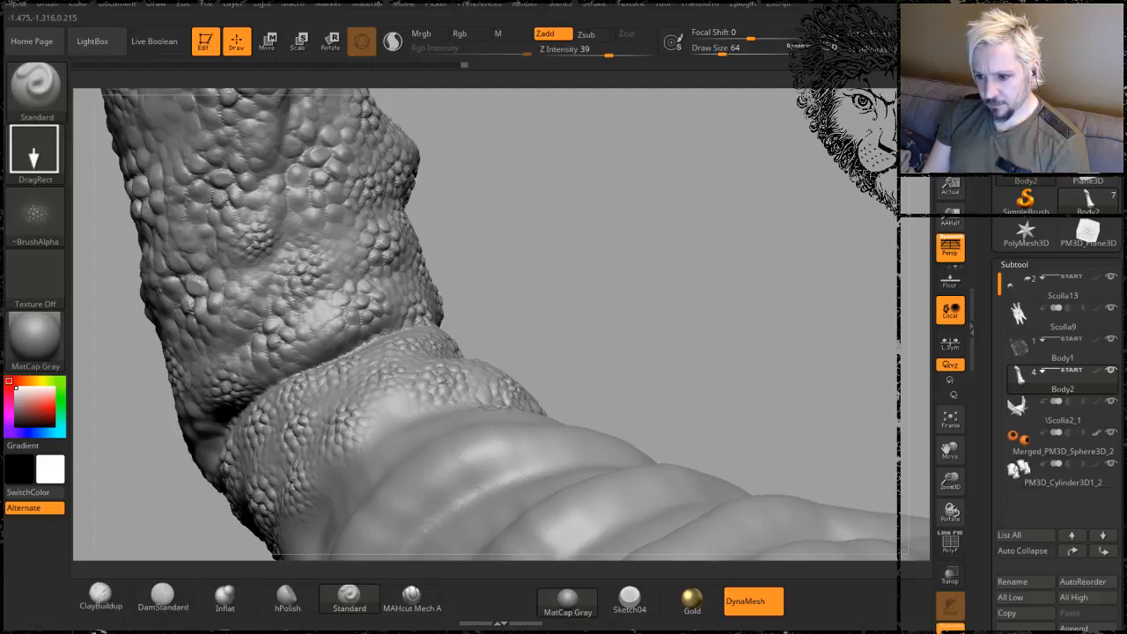
mouse_move(571, 250)
left_mouse_down()
mouse_move(579, 260)
mouse_move(594, 231)
mouse_move(569, 252)
mouse_move(596, 234)
mouse_move(543, 284)
mouse_move(525, 245)
left_mouse_up()
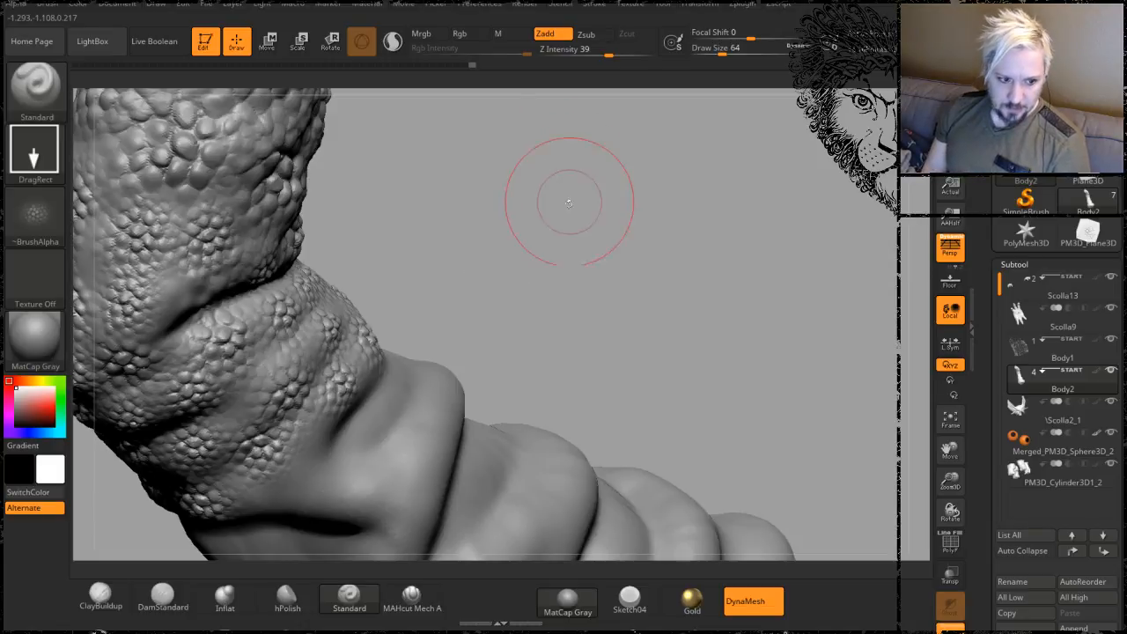
- Stamp more scales along the ragged lower edge of the scaled area, just above the smooth forearm folds
left_click_drag(465, 296, 348, 261)
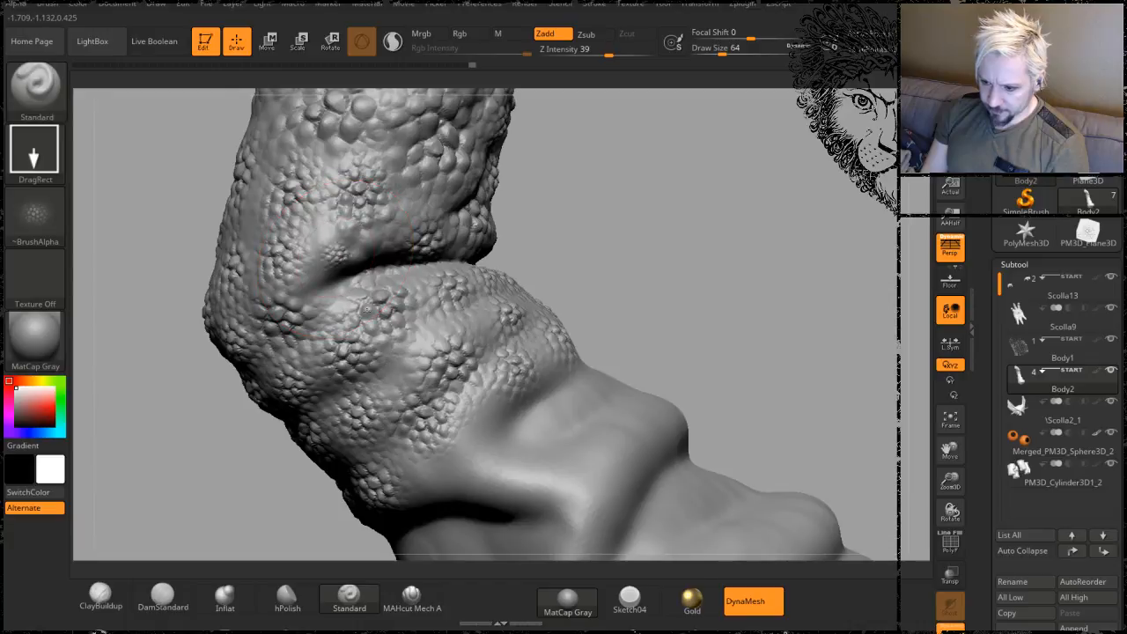
left_click_drag(604, 201, 371, 205)
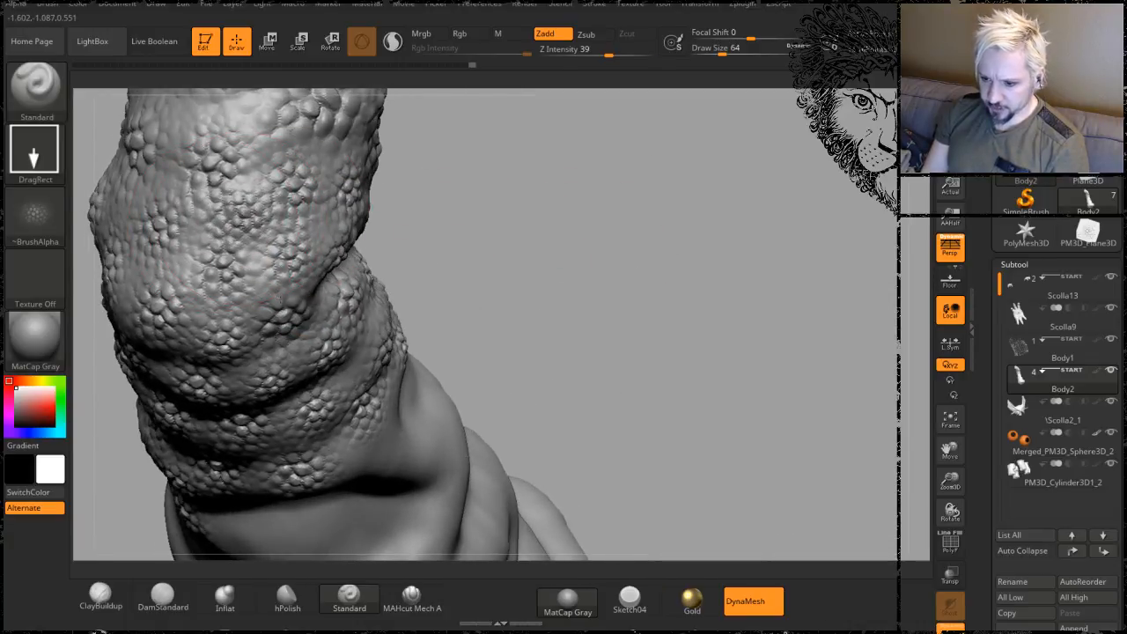
mouse_move(558, 264)
left_mouse_down("alt")
mouse_move(630, 232)
mouse_move(626, 202)
mouse_move(628, 211)
left_mouse_up("alt")
mouse_move(695, 383)
left_mouse_down("alt")
mouse_move(677, 236)
mouse_move(441, 284)
left_mouse_up("alt")
left_click_drag(496, 244, 567, 268)
mouse_move(581, 233)
left_mouse_down()
mouse_move(527, 200)
mouse_move(629, 252)
mouse_move(615, 185)
left_mouse_up()
left_click_drag(665, 231, 677, 239)
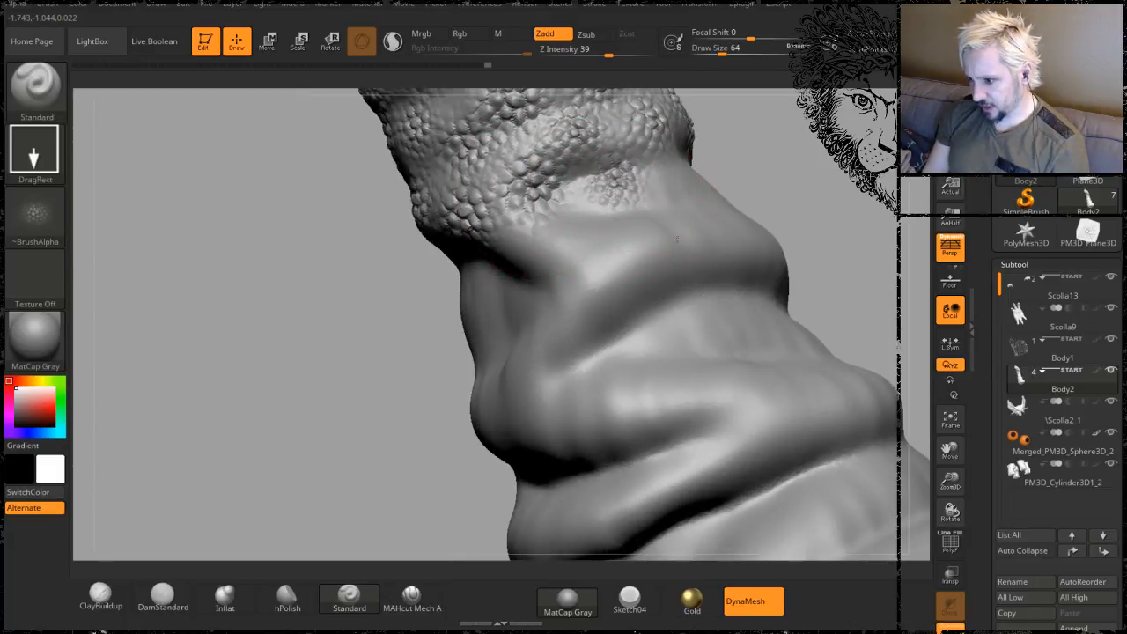
- Stamp scales around the crease above the next forearm fold and onto the upper part of that smooth fold
left_click_drag(810, 166, 652, 154)
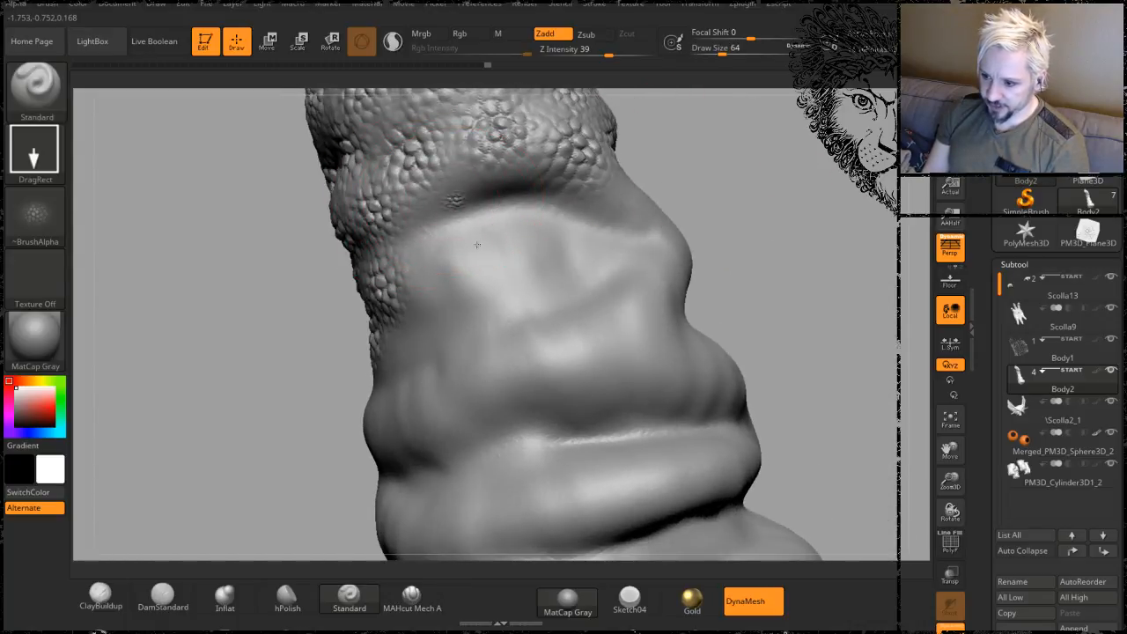
left_click_drag(477, 244, 499, 293)
left_click_drag(747, 159, 771, 143)
left_click_drag(438, 248, 509, 307)
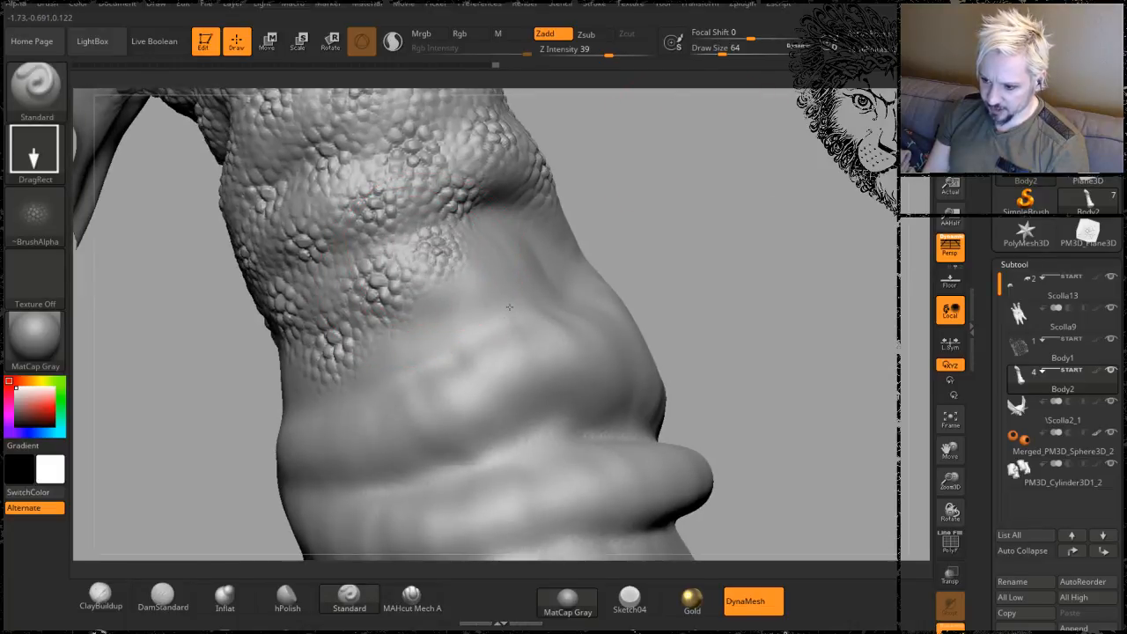
left_click_drag(696, 227, 564, 212)
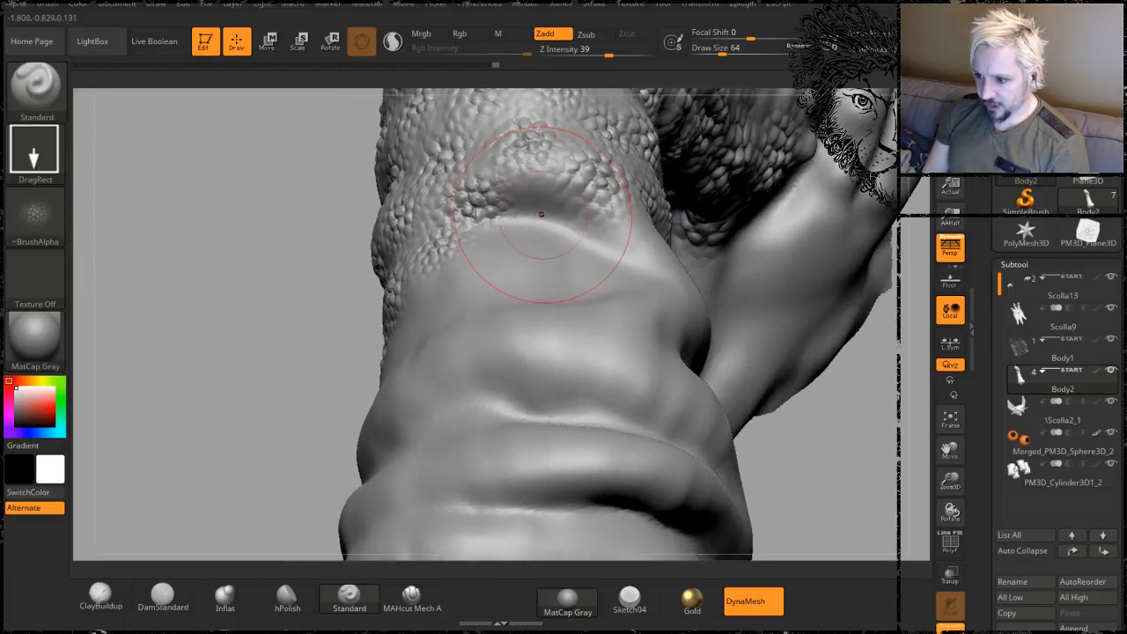
left_click_drag(813, 478, 821, 498)
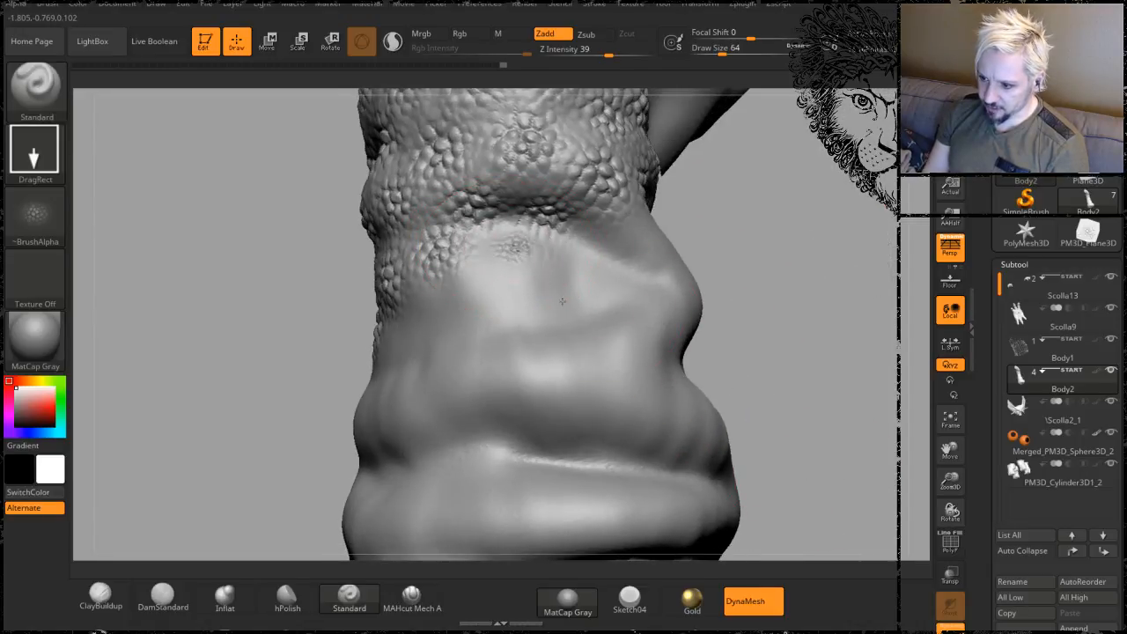
left_click_drag(559, 301, 583, 310)
- Extend overlapping scale stamps from the crease around the side and down onto the bulging forearm fold
left_click_drag(813, 245, 604, 252)
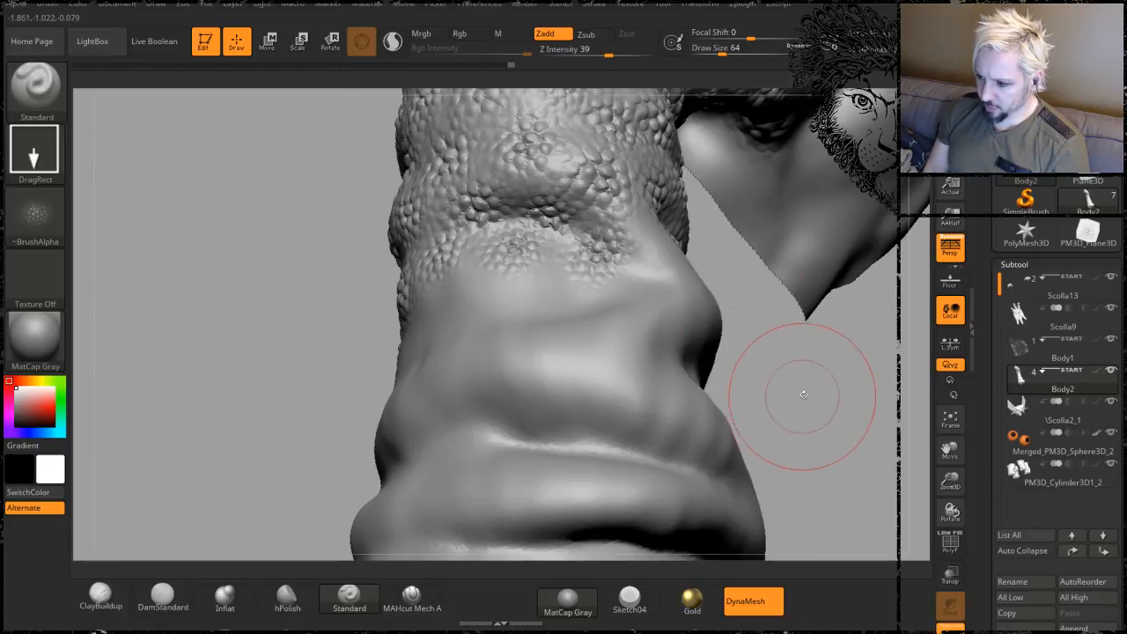
left_click_drag(801, 390, 634, 243)
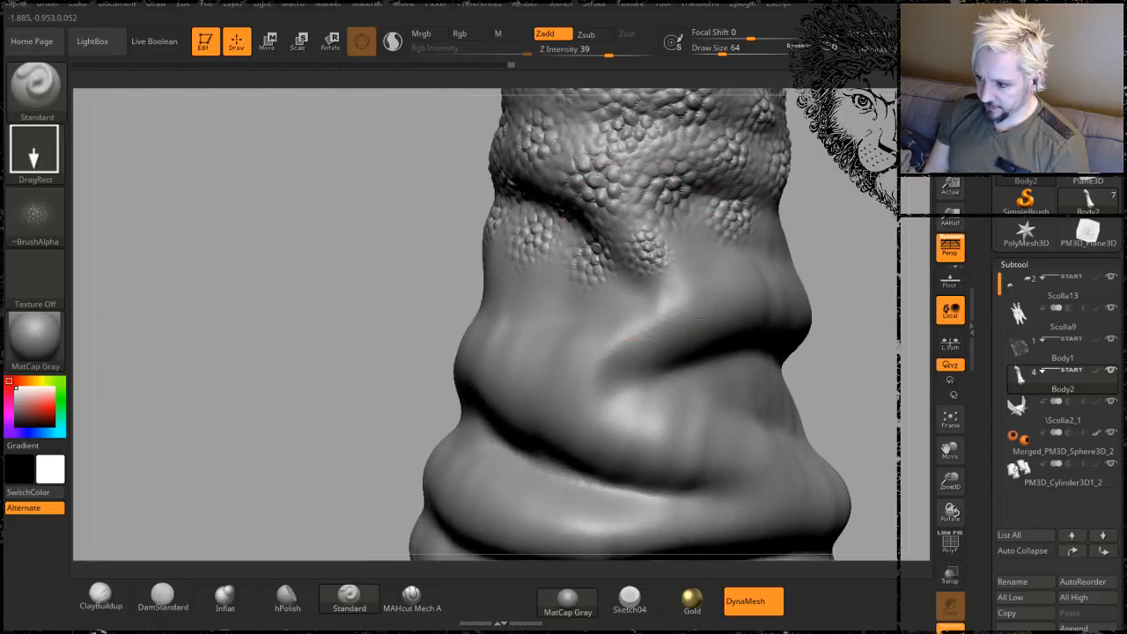
left_click_drag(261, 265, 528, 302)
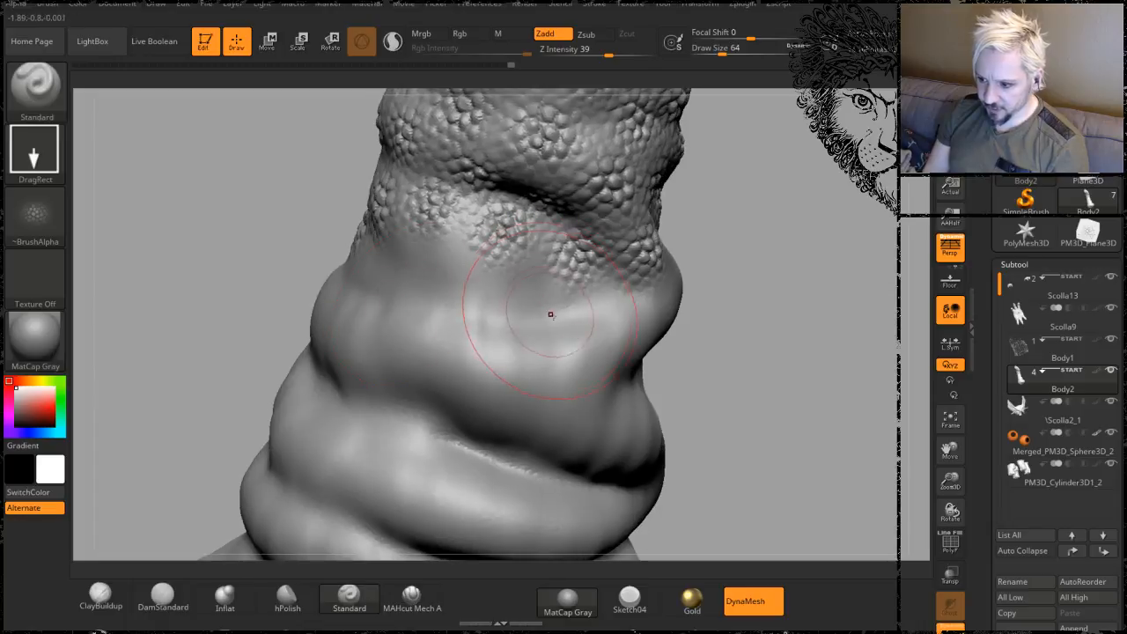
left_click_drag(573, 353, 607, 332)
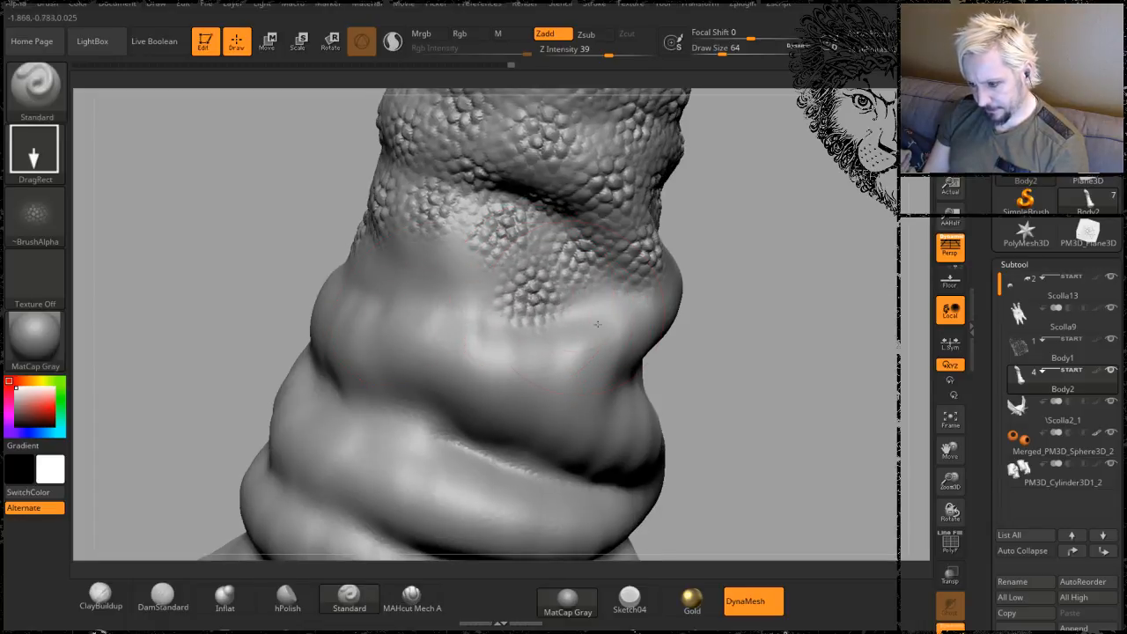
mouse_move(454, 285)
left_mouse_down()
mouse_move(445, 260)
mouse_move(462, 268)
left_mouse_up()
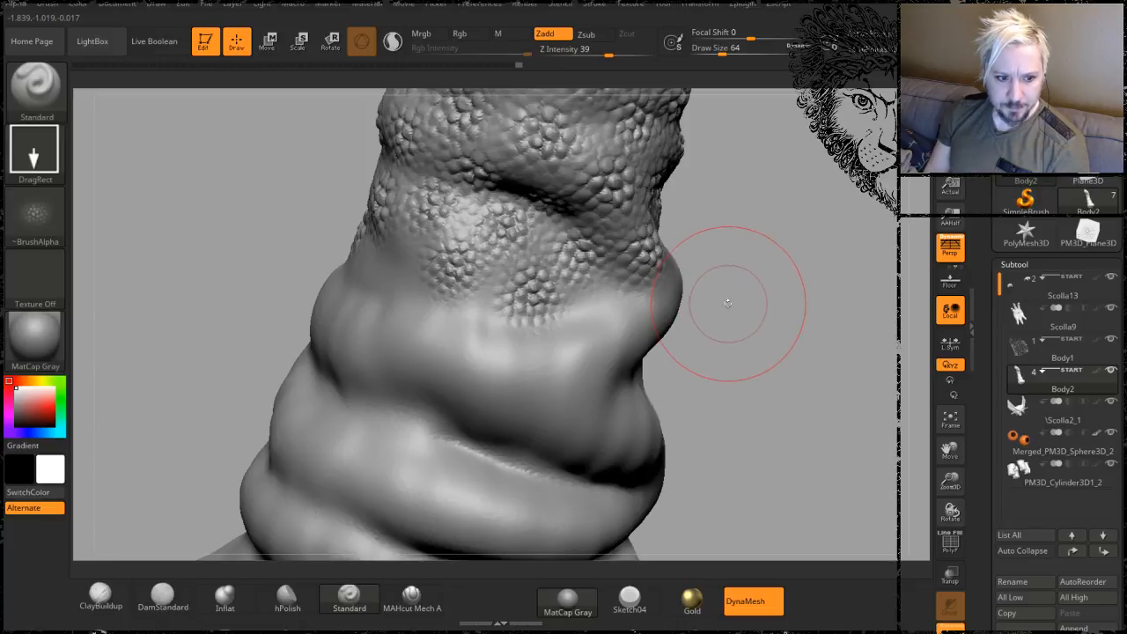
- Continue the row of scale stamps around the forearm, covering the smooth area directly above the next groove
left_click_drag(722, 297, 750, 310)
mouse_move(652, 317)
left_mouse_down("alt")
mouse_move(710, 328)
mouse_move(666, 294)
left_mouse_up("alt")
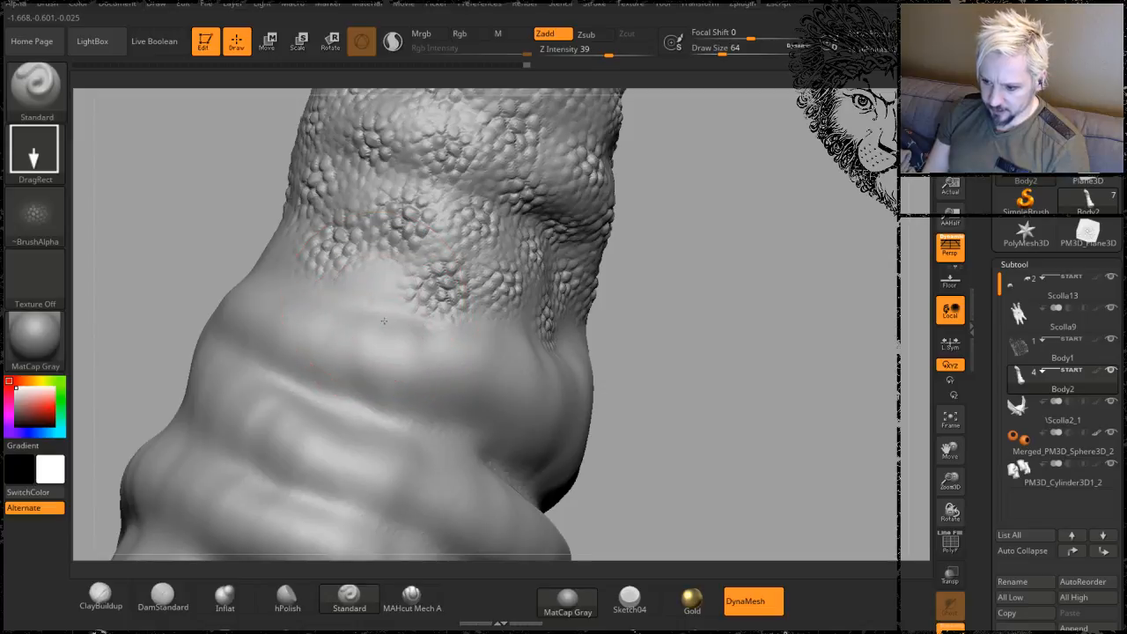
left_click_drag(372, 298, 430, 374)
left_click_drag(718, 283, 775, 338)
left_click_drag(536, 299, 650, 322, "alt")
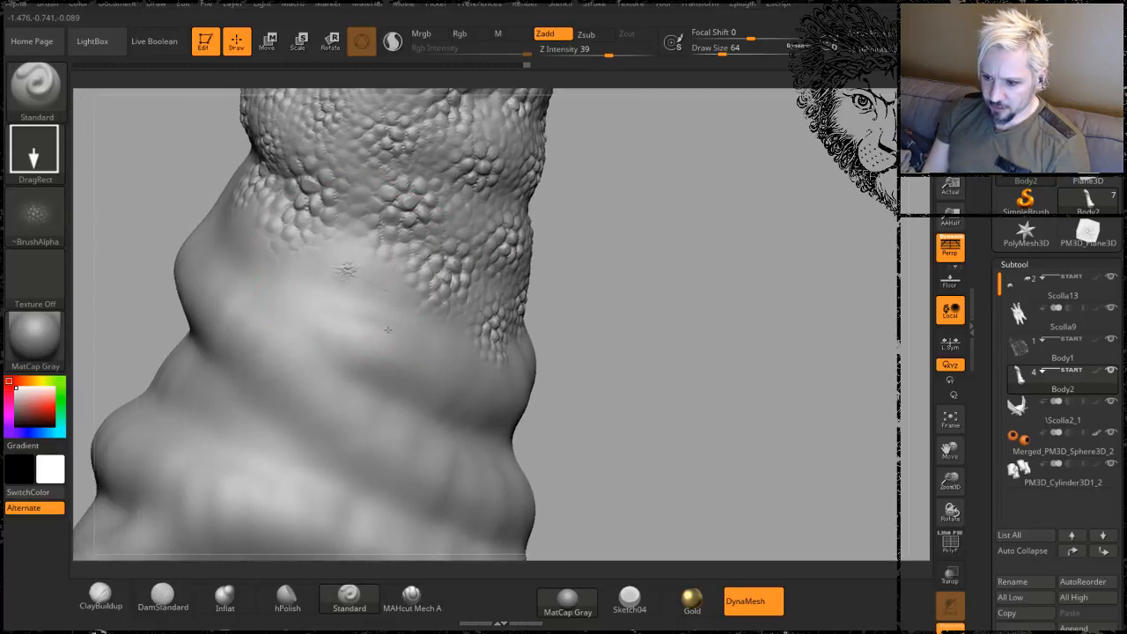
left_click_drag(389, 330, 429, 347)
left_click_drag(631, 234, 576, 253)
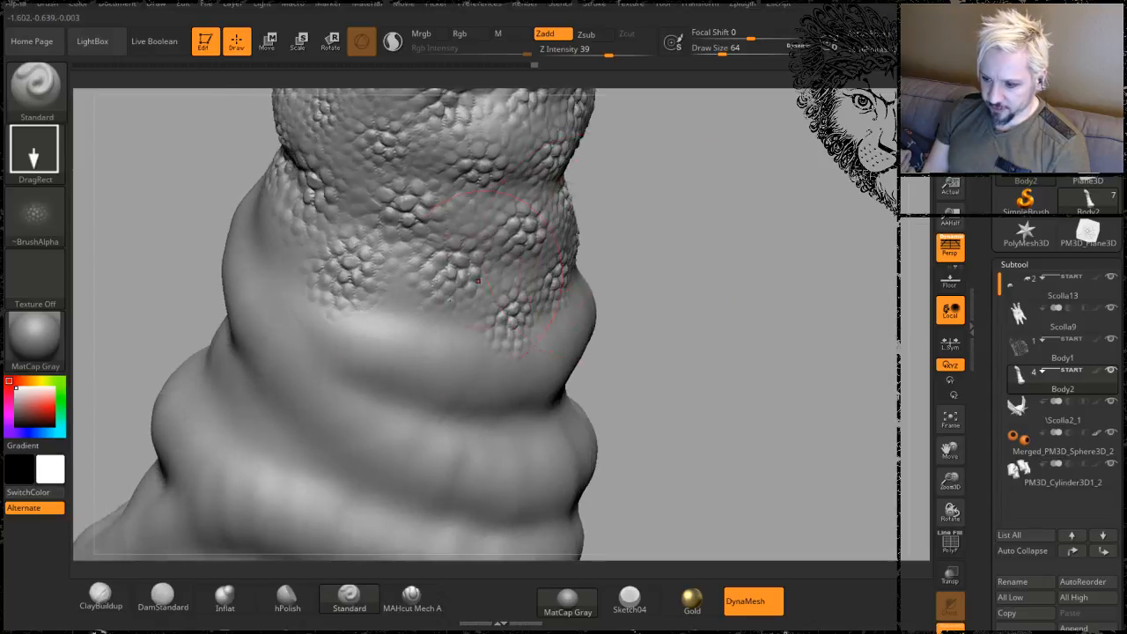
left_click_drag(442, 385, 472, 410)
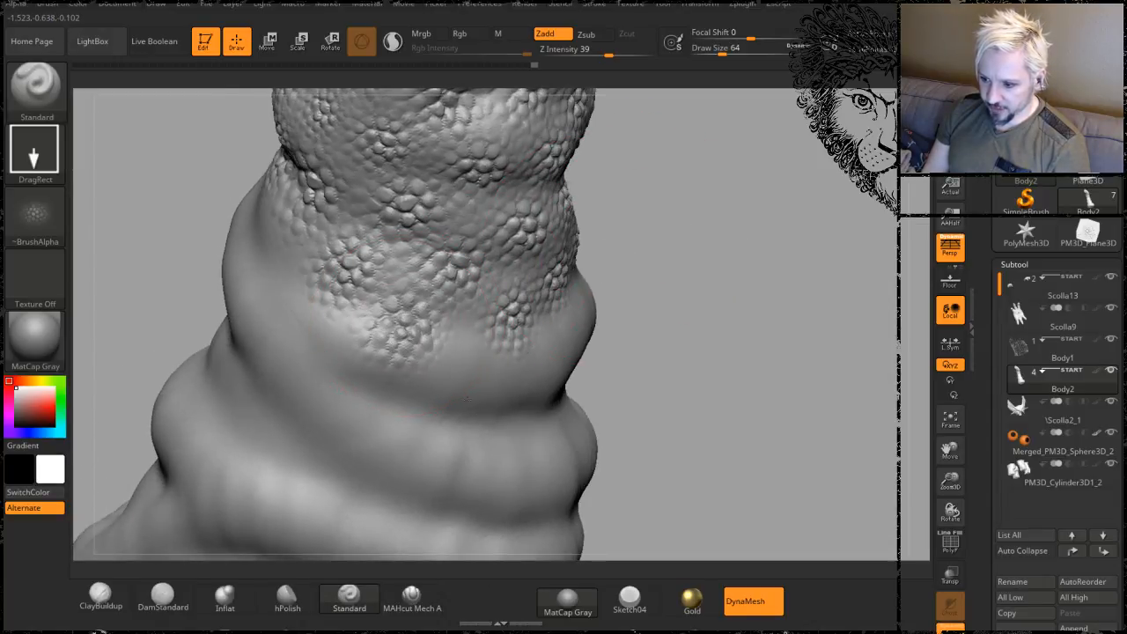
- Fill the bare side of the same forearm fold with scale stamps up to the edge of the groove
left_click_drag(695, 263, 760, 266)
left_click_drag(537, 273, 613, 317, "alt")
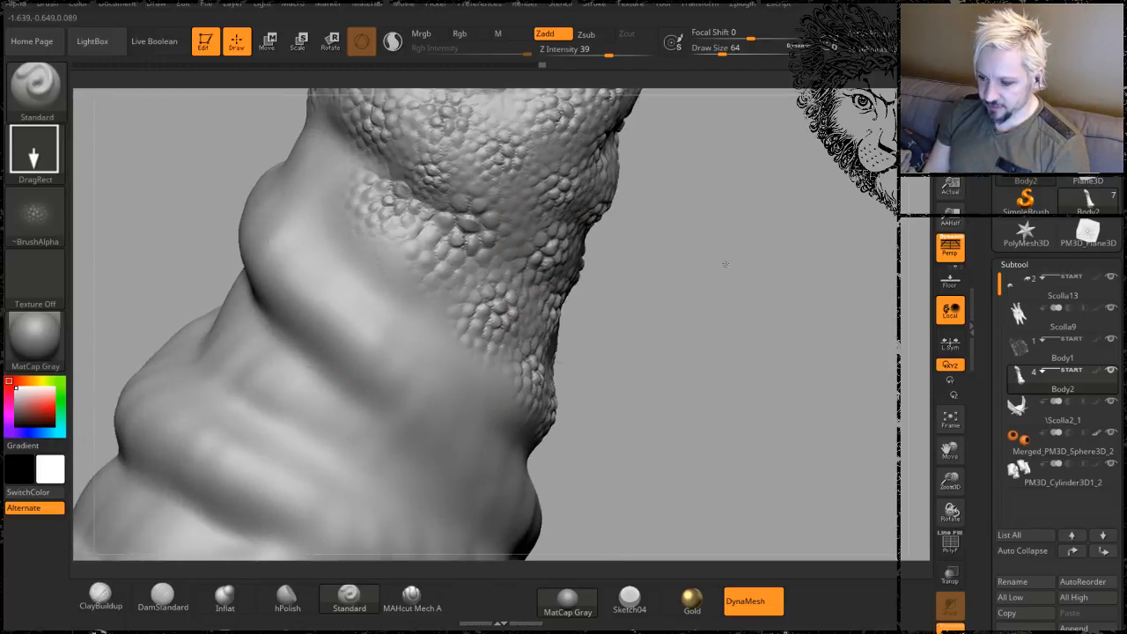
left_click_drag(730, 257, 406, 371)
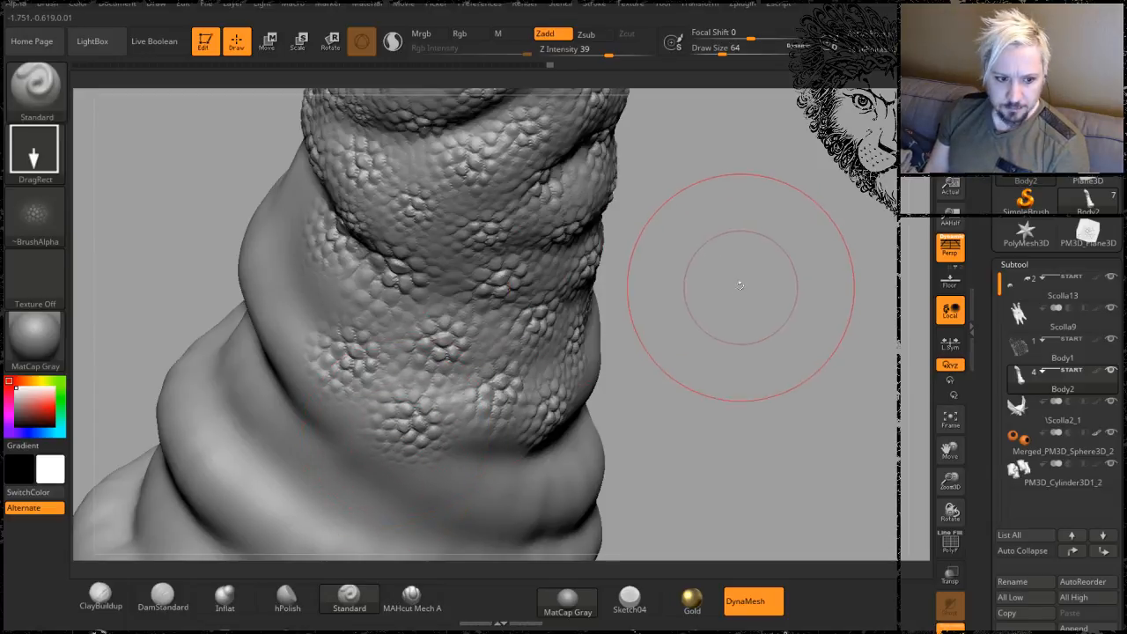
mouse_move(730, 282)
left_mouse_down()
mouse_move(659, 322)
mouse_move(761, 366)
left_mouse_up()
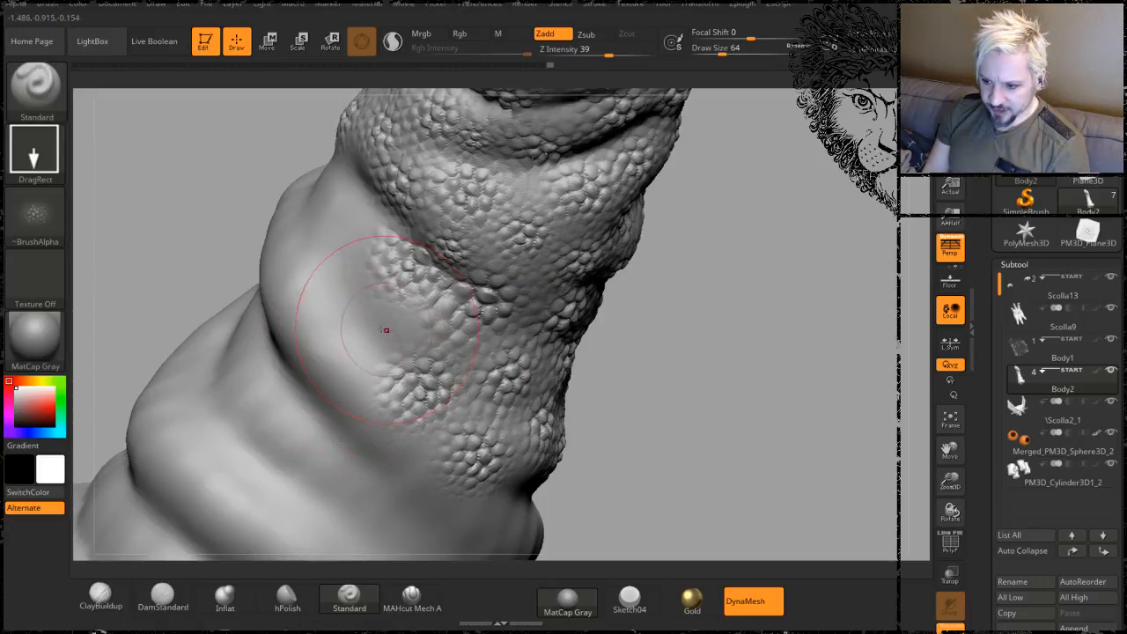
mouse_move(381, 337)
left_mouse_down()
mouse_move(368, 317)
mouse_move(357, 339)
mouse_move(352, 312)
left_mouse_up()
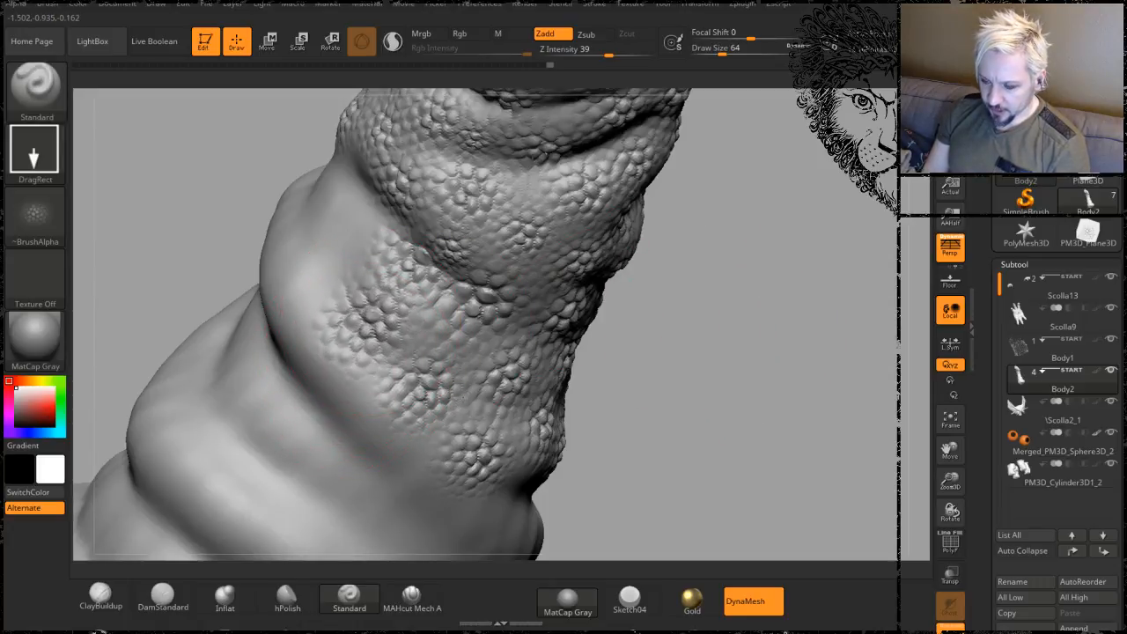
left_click_drag(705, 332, 754, 372)
left_click_drag(214, 221, 380, 260)
left_click_drag(441, 317, 367, 340)
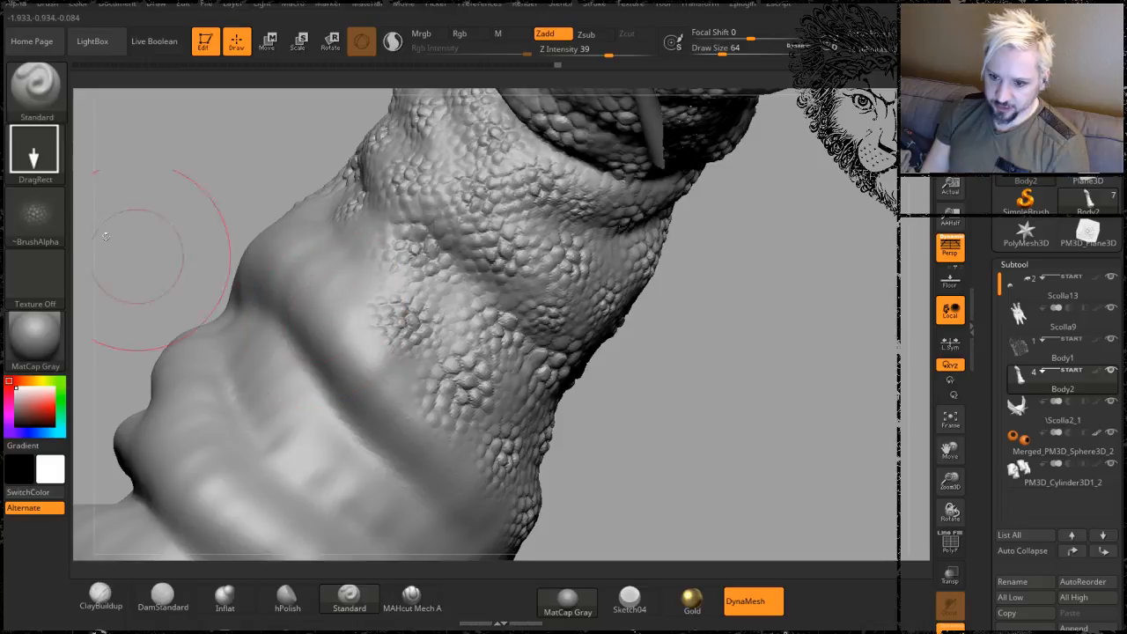
- Switch the brush stroke to Spray and try spraying scales across the smooth lower forearm folds
left_click(34, 151)
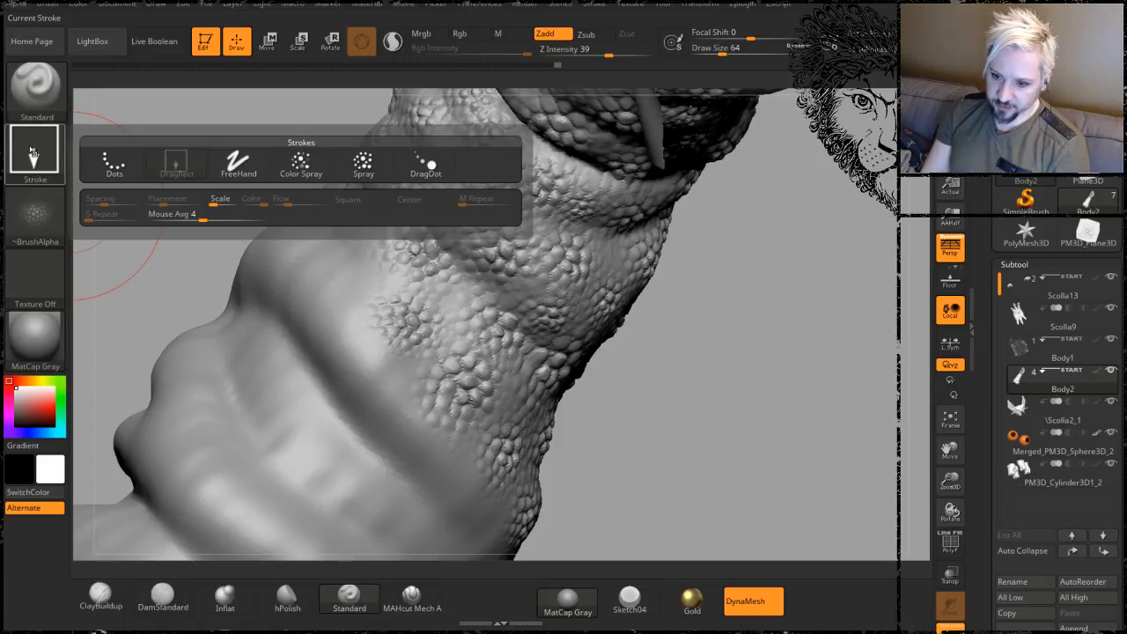
left_click(363, 163)
mouse_move(313, 283)
left_mouse_down()
mouse_move(282, 423)
mouse_move(334, 458)
mouse_move(229, 370)
mouse_move(506, 327)
left_mouse_up()
mouse_move(692, 450)
left_mouse_down("alt")
mouse_move(699, 405)
mouse_move(631, 340)
left_mouse_up("alt")
mouse_move(600, 395)
left_mouse_down("alt")
mouse_move(644, 323)
mouse_move(407, 278)
mouse_move(423, 401)
mouse_move(321, 286)
left_mouse_up("alt")
- Inspect the sprayed scales on the forearm folds up close and undo the spray strokes
key("ctrl+z")
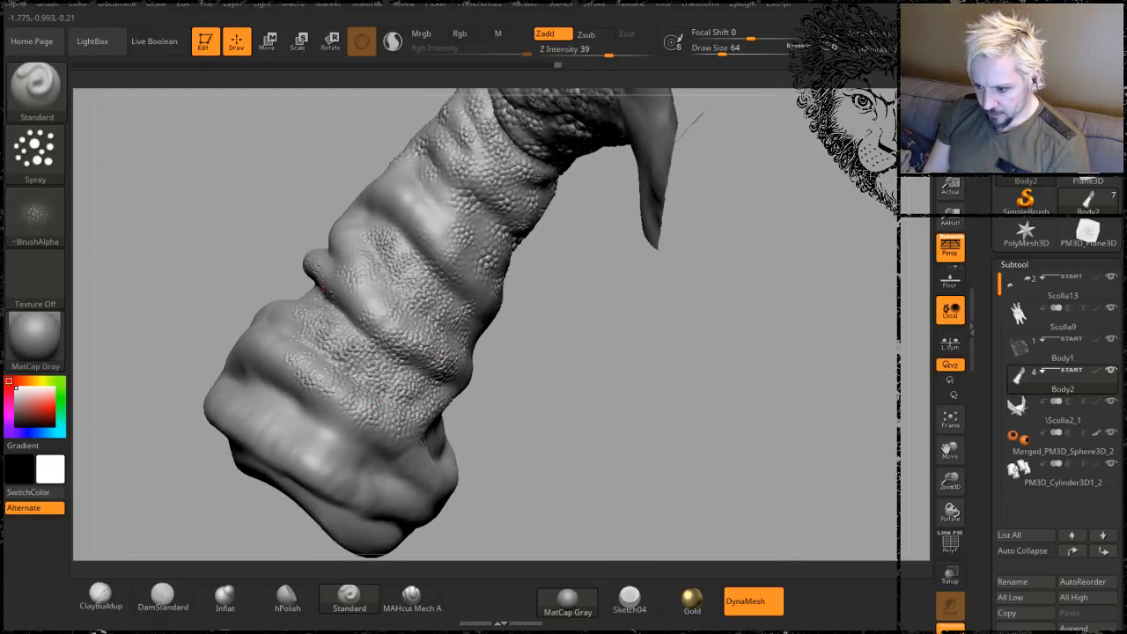
mouse_move(638, 348)
left_mouse_down()
mouse_move(606, 335)
mouse_move(584, 352)
mouse_move(599, 407)
mouse_move(616, 410)
left_mouse_up()
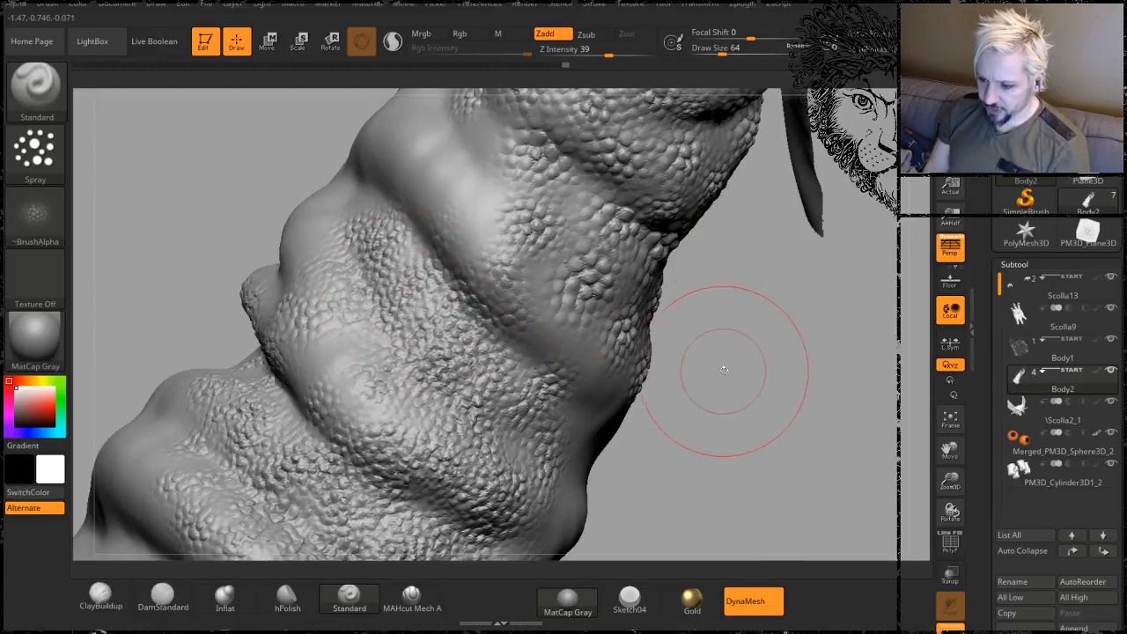
left_click_drag(723, 370, 742, 339)
key("ctrl+z")
key("ctrl+z")
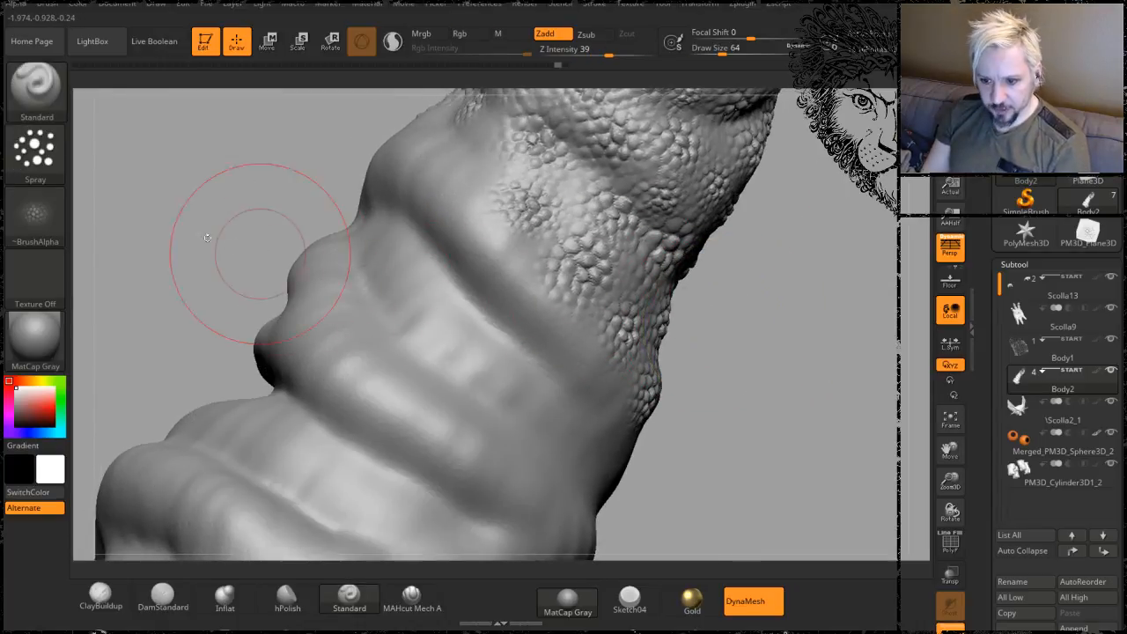
- Set the Spray stroke's placement variance to 1, test it across the forearm folds and undo the test
left_click(35, 154)
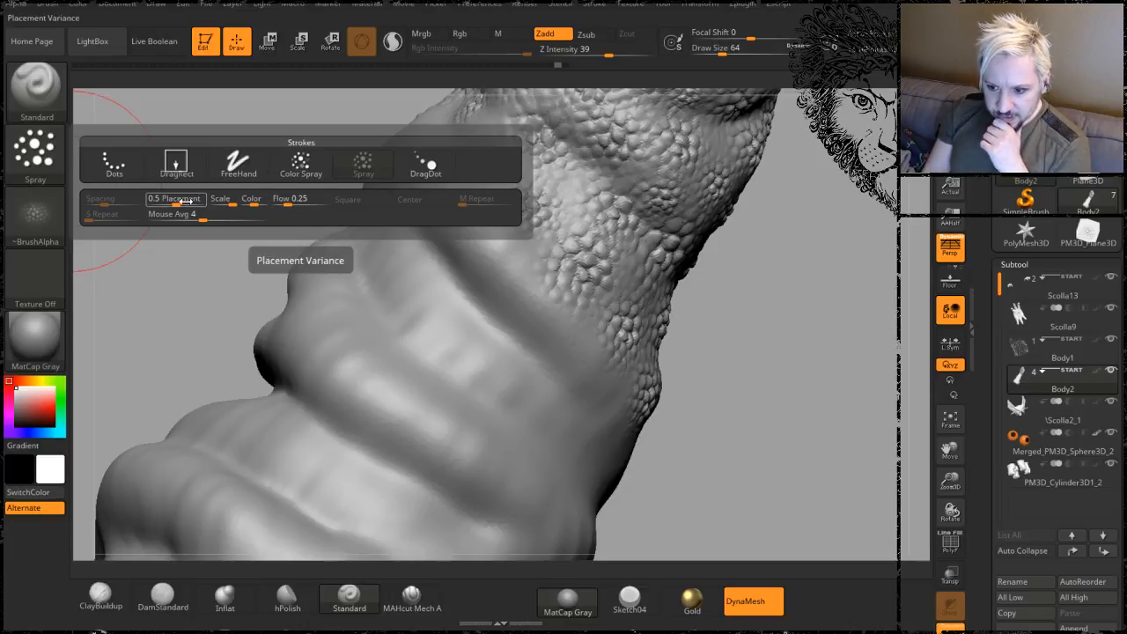
left_click_drag(177, 203, 205, 205)
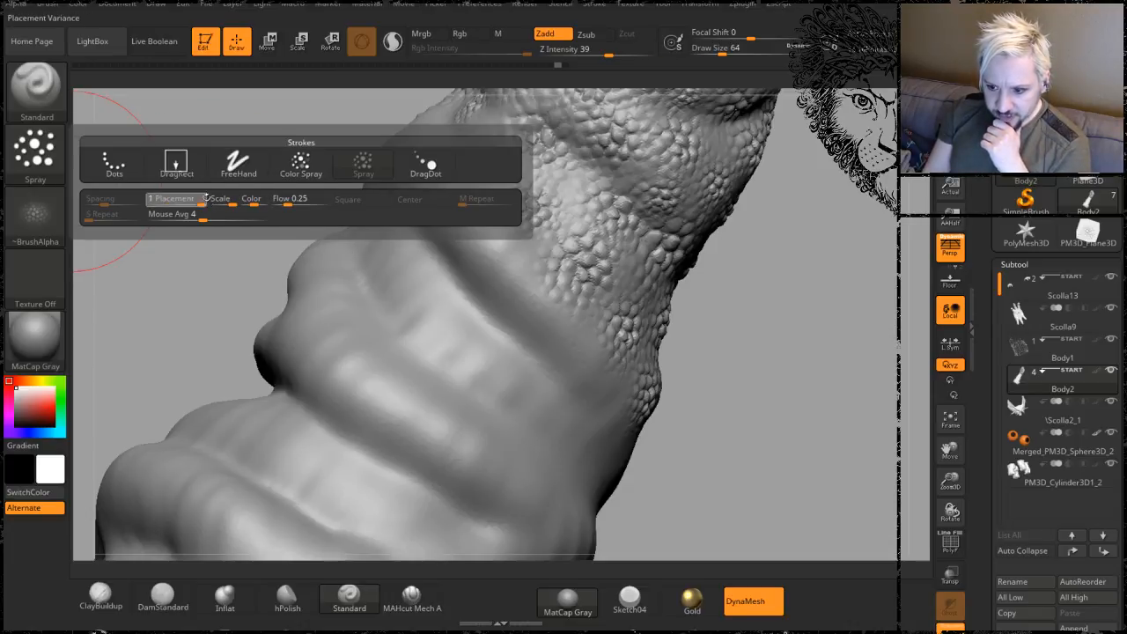
mouse_move(423, 365)
left_mouse_down()
mouse_move(431, 322)
mouse_move(452, 477)
left_mouse_up()
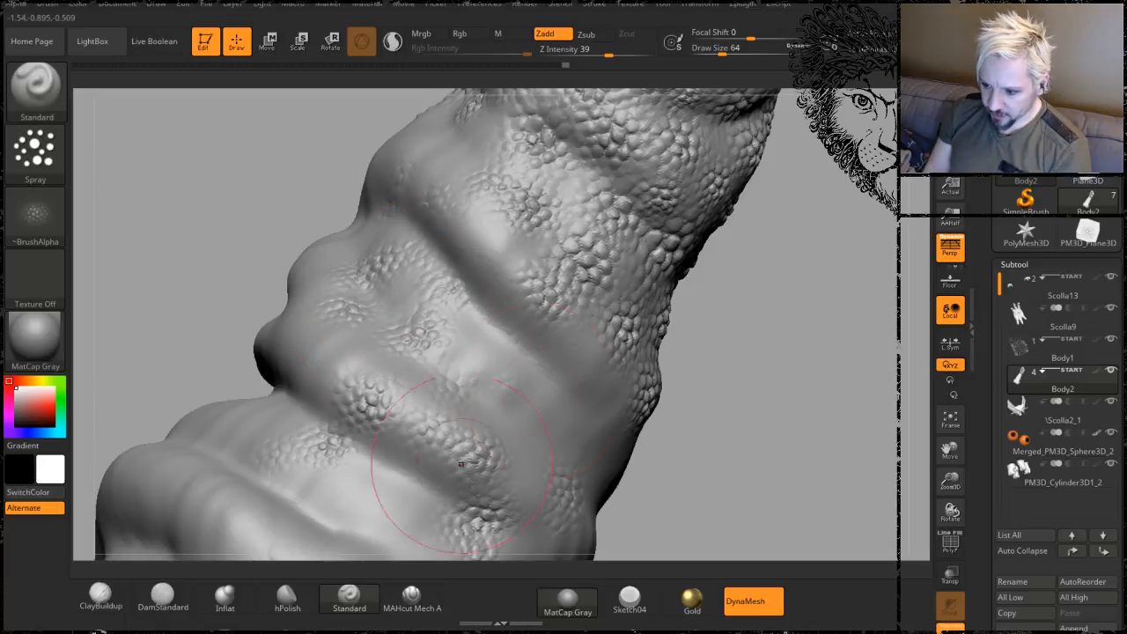
mouse_move(825, 281)
left_mouse_down()
mouse_move(664, 343)
mouse_move(644, 314)
mouse_move(394, 396)
mouse_move(441, 520)
mouse_move(326, 449)
mouse_move(485, 326)
mouse_move(423, 254)
mouse_move(520, 520)
mouse_move(548, 302)
left_mouse_up()
mouse_move(727, 363)
left_mouse_down()
mouse_move(718, 317)
mouse_move(730, 275)
mouse_move(770, 295)
mouse_move(735, 316)
left_mouse_up()
key("ctrl+z")
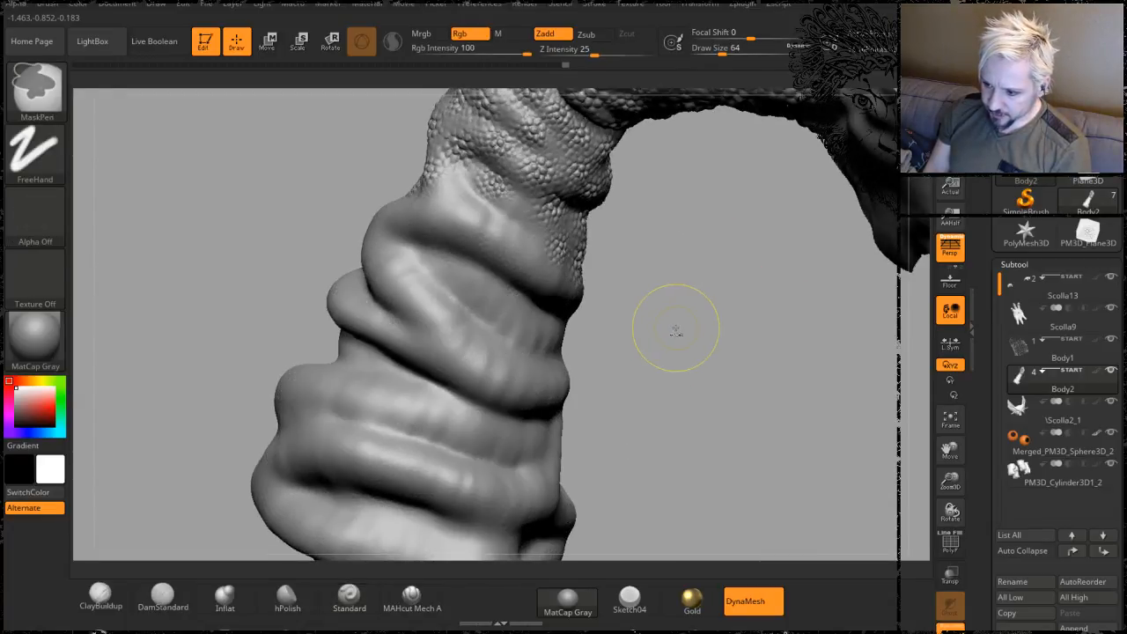
- Try a scale variance of 0.8 for the Spray stroke
left_click(36, 219)
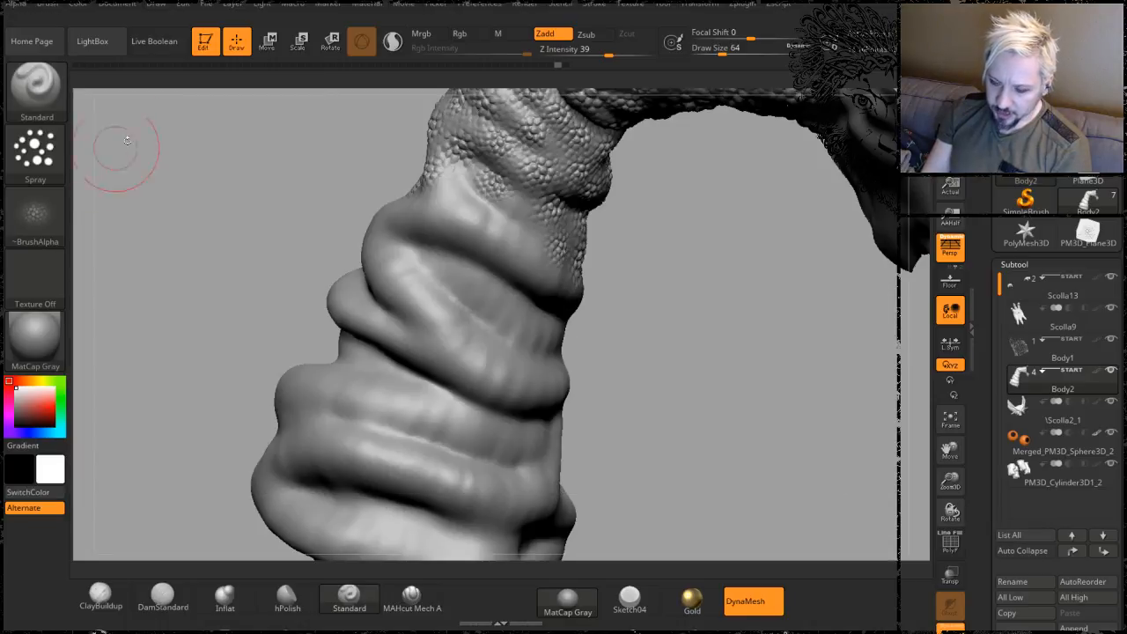
left_click(27, 151)
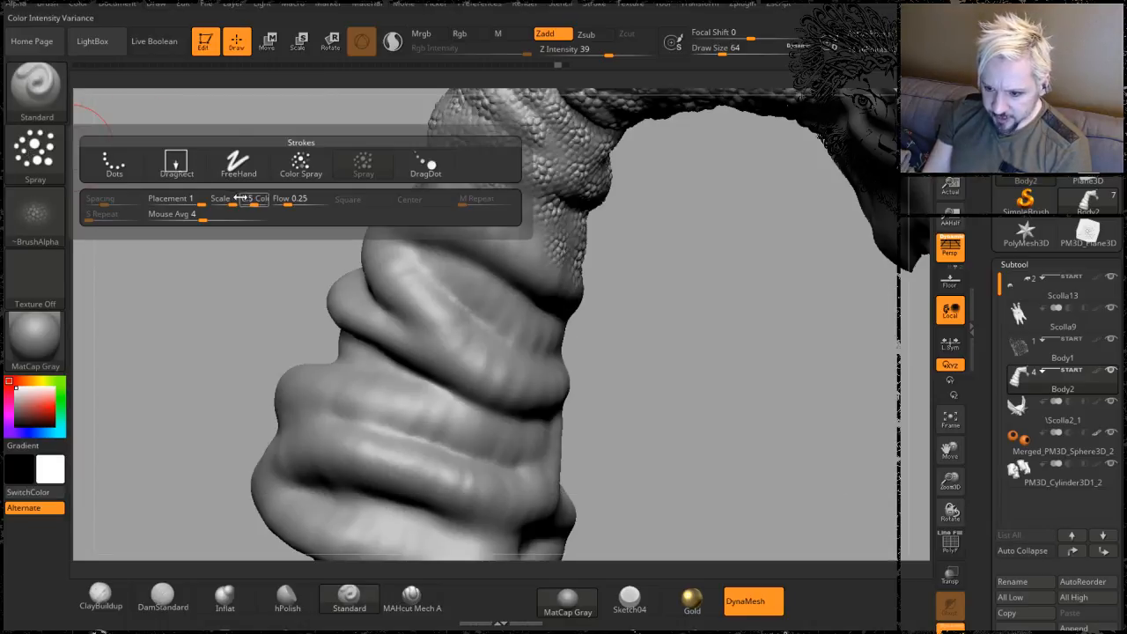
left_click_drag(232, 204, 227, 204)
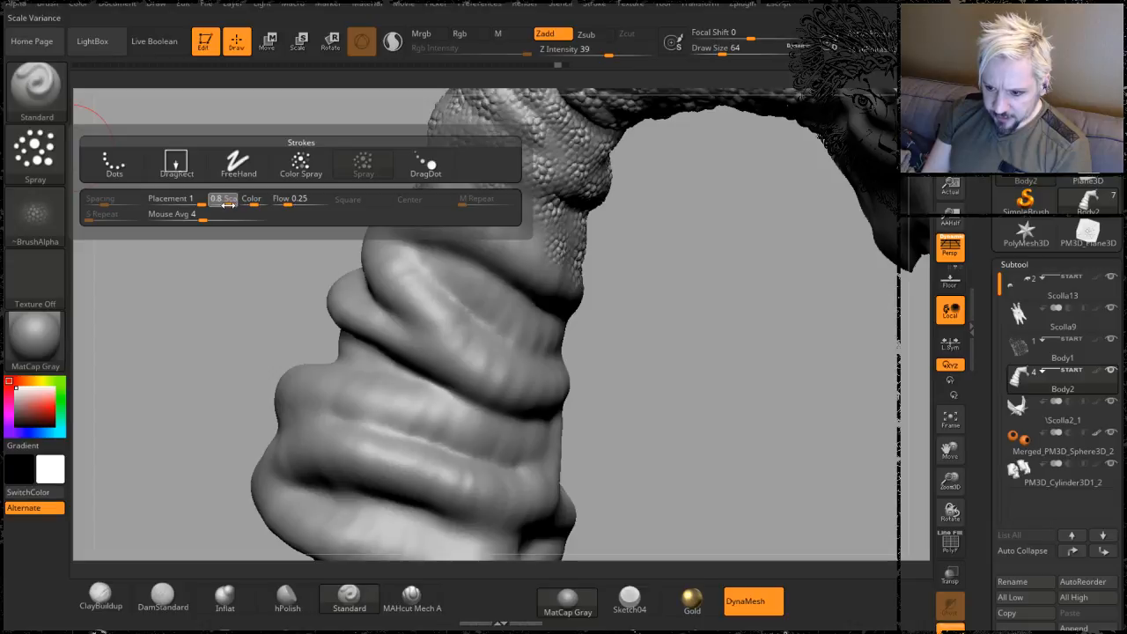
- Set the Spray stroke's mouse average to 1 and test it across the forearm folds from several sides
left_click(39, 154)
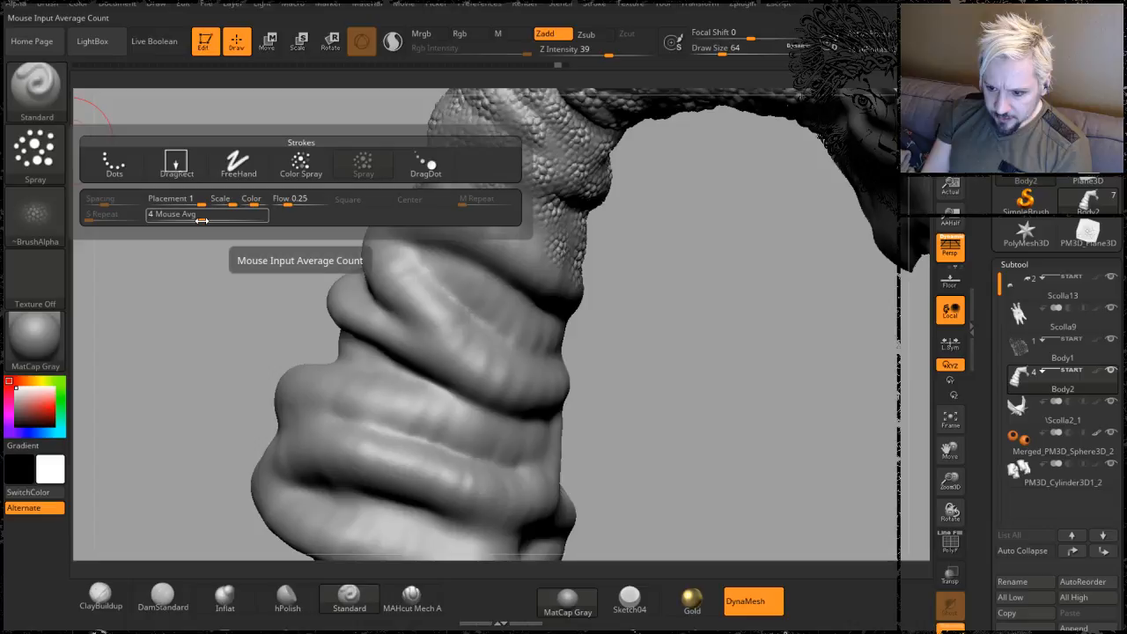
left_click_drag(201, 220, 177, 221)
mouse_move(431, 320)
left_mouse_down()
mouse_move(465, 440)
mouse_move(475, 344)
mouse_move(371, 418)
left_mouse_up()
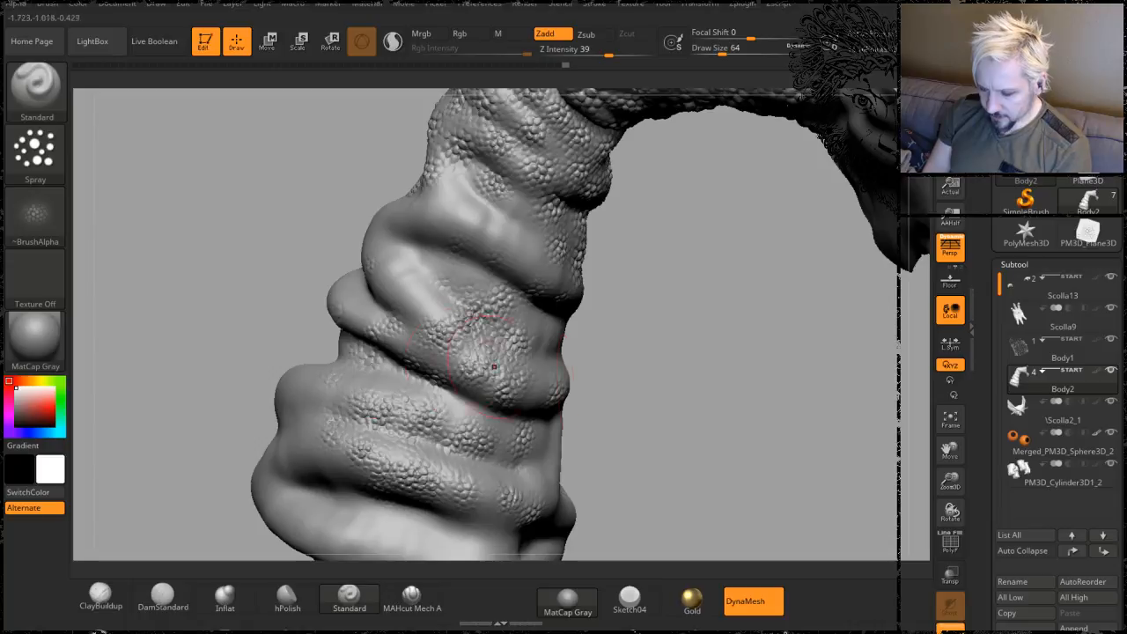
mouse_move(742, 360)
left_mouse_down()
mouse_move(702, 294)
mouse_move(731, 342)
mouse_move(725, 362)
mouse_move(696, 337)
mouse_move(581, 369)
left_mouse_up()
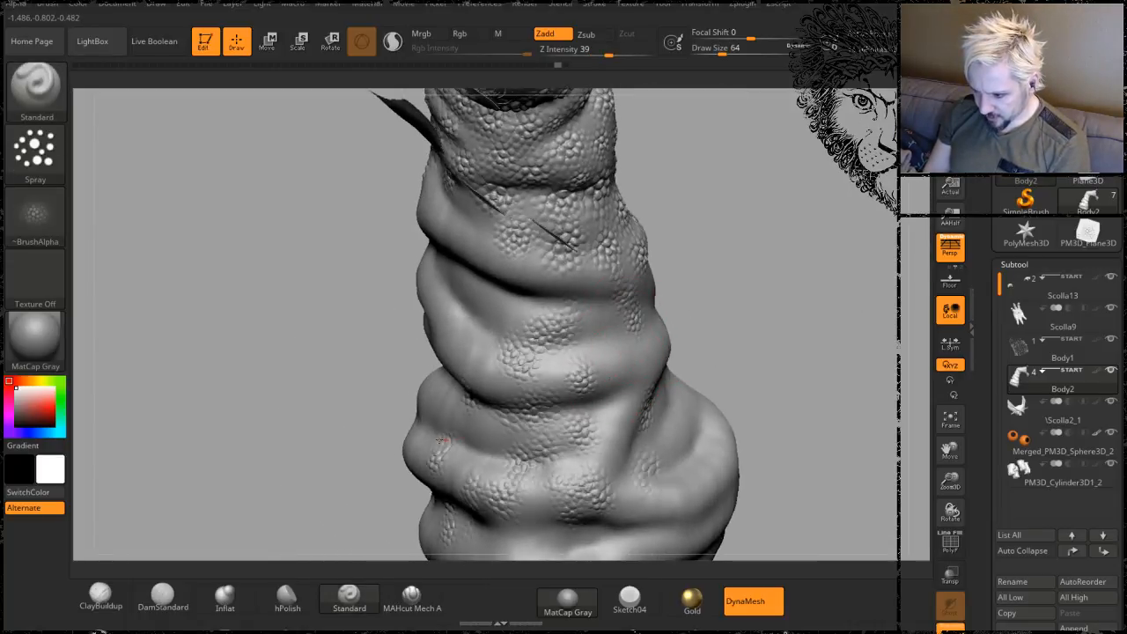
mouse_move(764, 324)
left_mouse_down()
mouse_move(740, 304)
mouse_move(773, 285)
left_mouse_up()
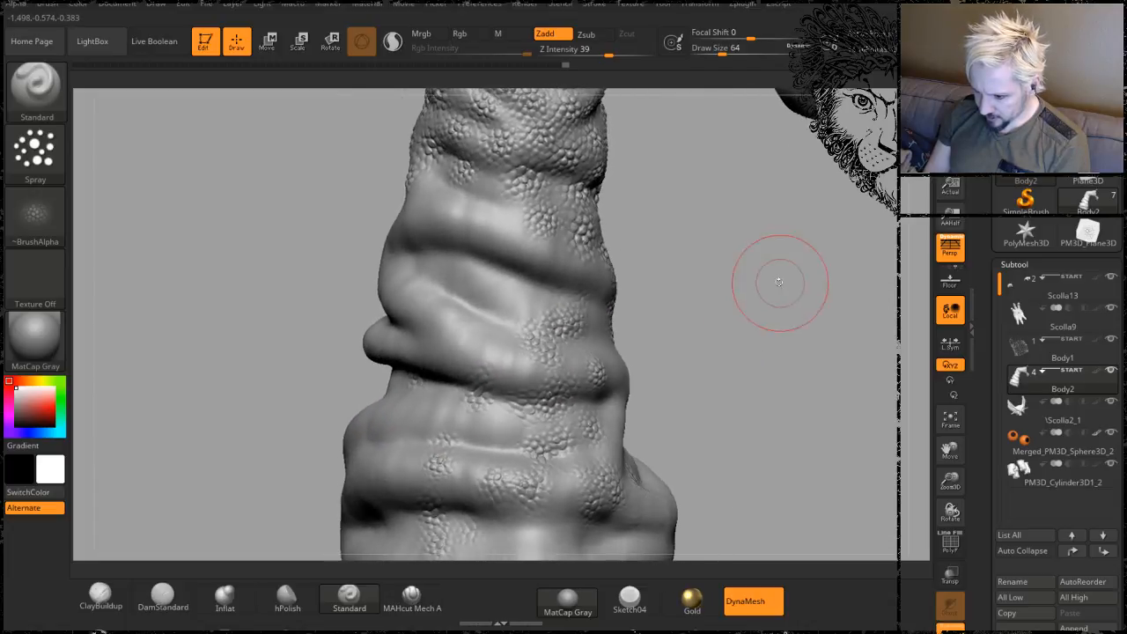
- Raise the Spray stroke's flow variance, test it over the middle forearm folds and undo the test
left_click(46, 156)
left_click(293, 197)
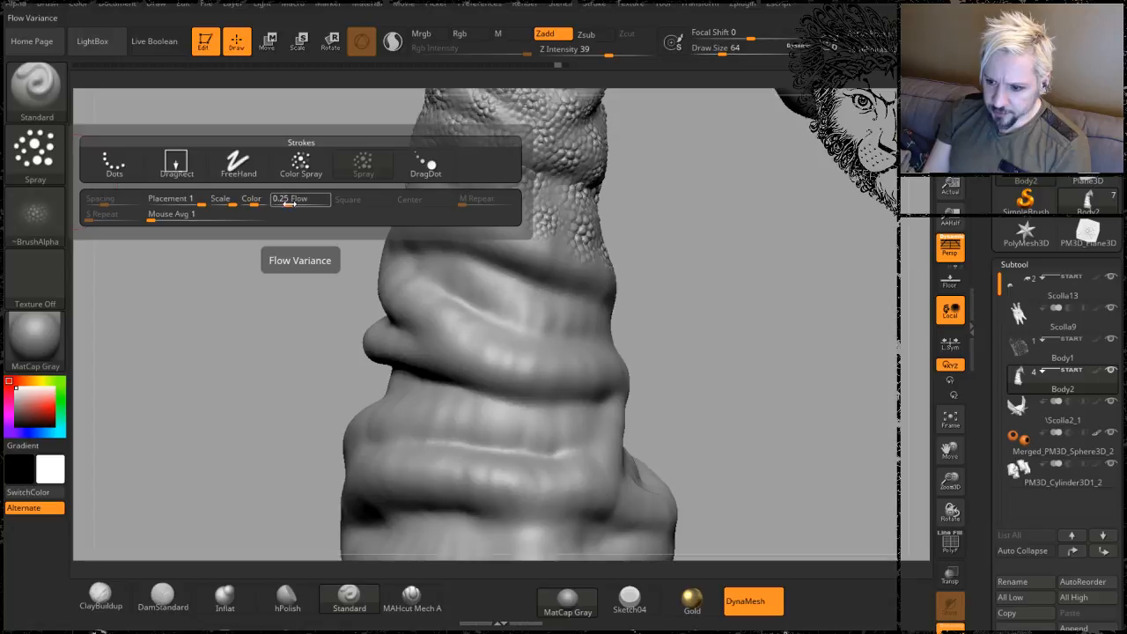
left_click_drag(289, 203, 319, 203)
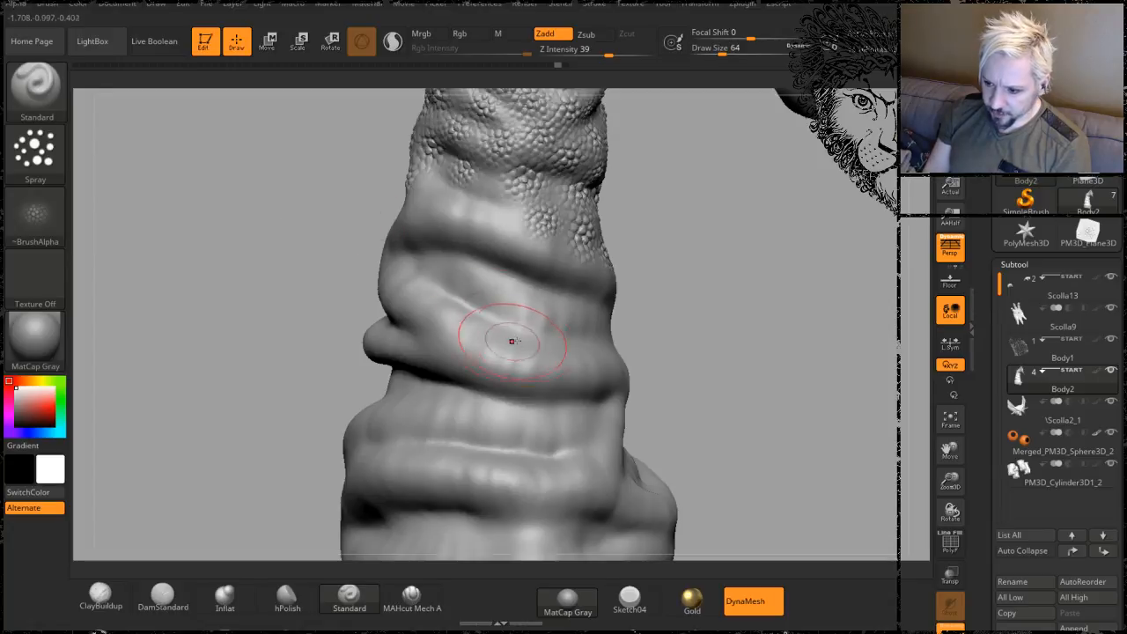
mouse_move(478, 326)
left_mouse_down()
mouse_move(493, 352)
mouse_move(458, 388)
mouse_move(476, 303)
mouse_move(493, 405)
left_mouse_up()
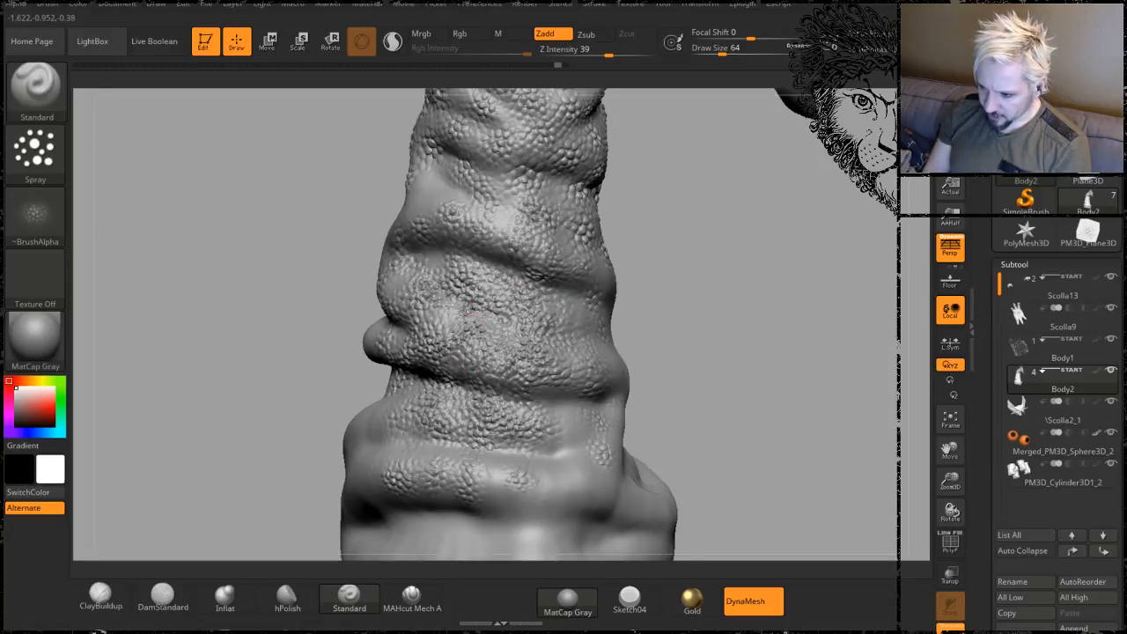
key("ctrl+z")
- Try spraying scales over the forearm folds down toward the wrist, check the coverage and undo the strokes
left_click_drag(712, 291, 712, 335)
left_click_drag(721, 377, 703, 324)
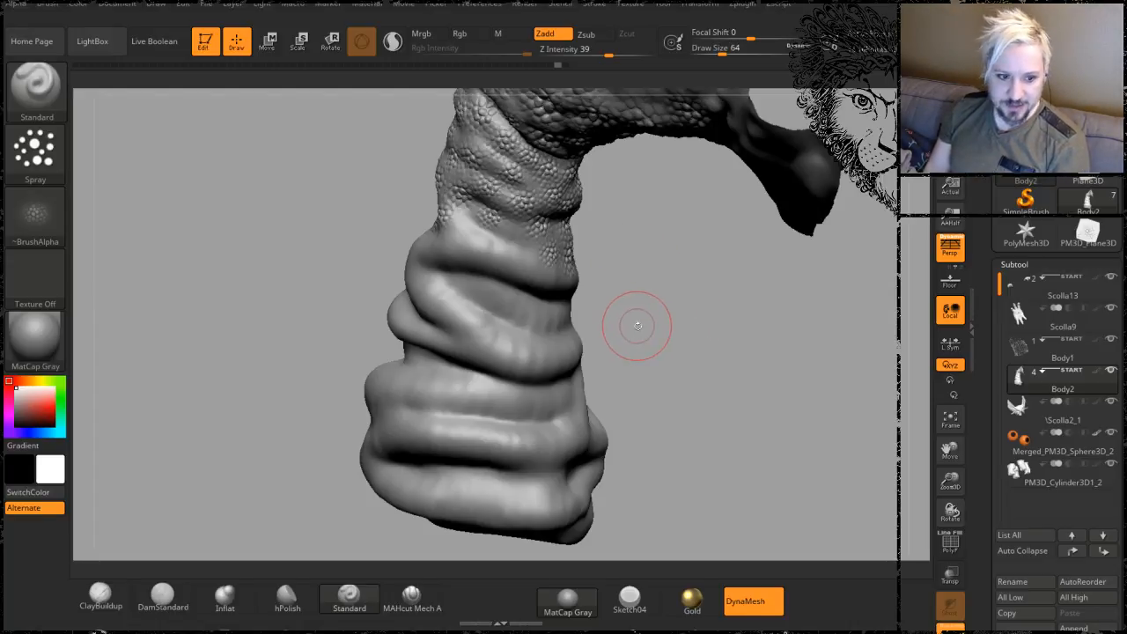
mouse_move(659, 314)
left_mouse_down()
mouse_move(687, 338)
mouse_move(631, 289)
mouse_move(667, 378)
mouse_move(674, 322)
mouse_move(528, 335)
left_mouse_up()
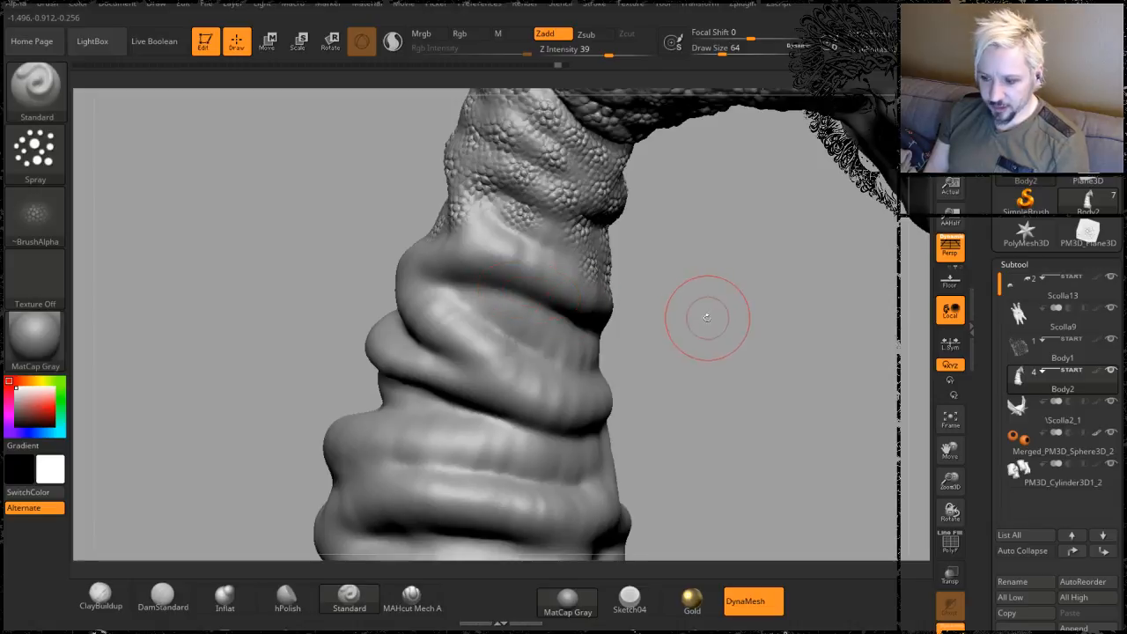
mouse_move(707, 317)
left_mouse_down()
mouse_move(702, 385)
mouse_move(679, 382)
mouse_move(685, 364)
mouse_move(615, 317)
left_mouse_up()
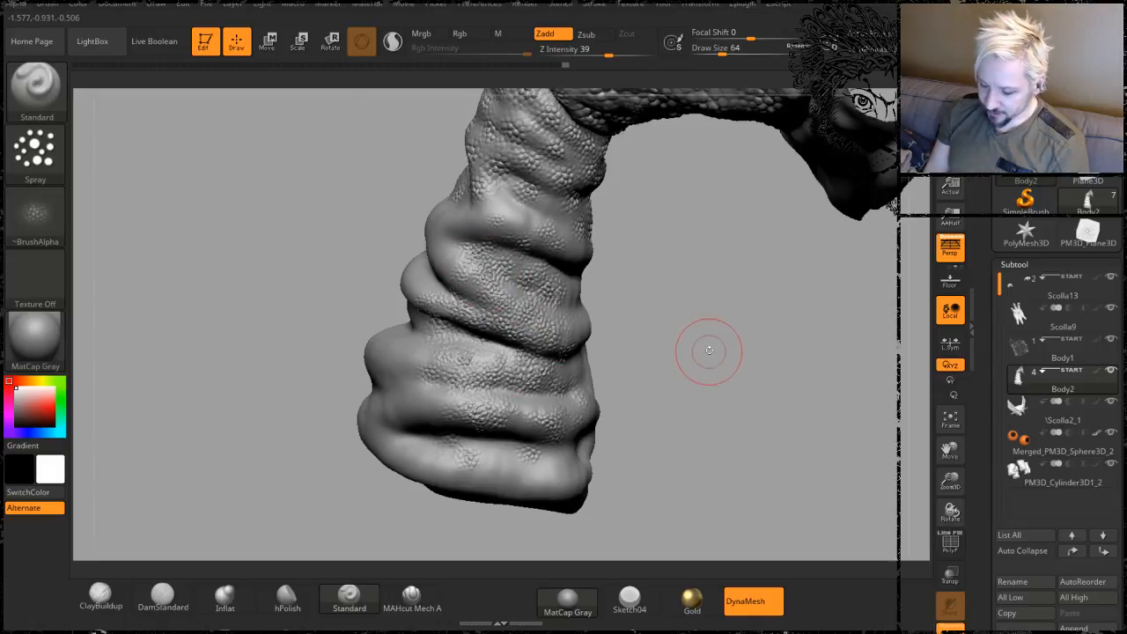
mouse_move(709, 351)
left_mouse_down()
mouse_move(750, 297)
mouse_move(746, 279)
mouse_move(745, 309)
mouse_move(730, 307)
mouse_move(674, 265)
mouse_move(684, 270)
mouse_move(678, 288)
mouse_move(740, 272)
mouse_move(722, 319)
mouse_move(714, 285)
left_mouse_up()
key("ctrl+z")
key("ctrl+z")
key("ctrl+z")
key("ctrl+z")
key("ctrl+z")
key("ctrl+z")
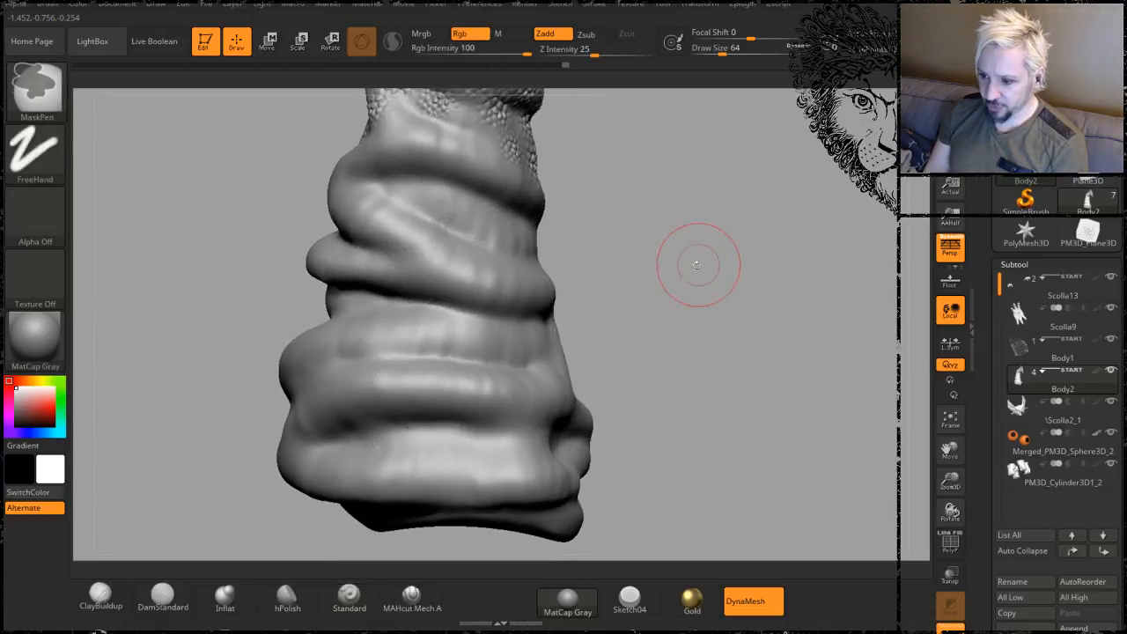
- Try a short scale spray on the outer edge of the lowest folds and undo it
mouse_move(623, 187)
left_mouse_down("alt")
mouse_move(666, 279)
mouse_move(692, 297)
mouse_move(684, 319)
mouse_move(705, 246)
mouse_move(582, 254)
left_mouse_up("alt")
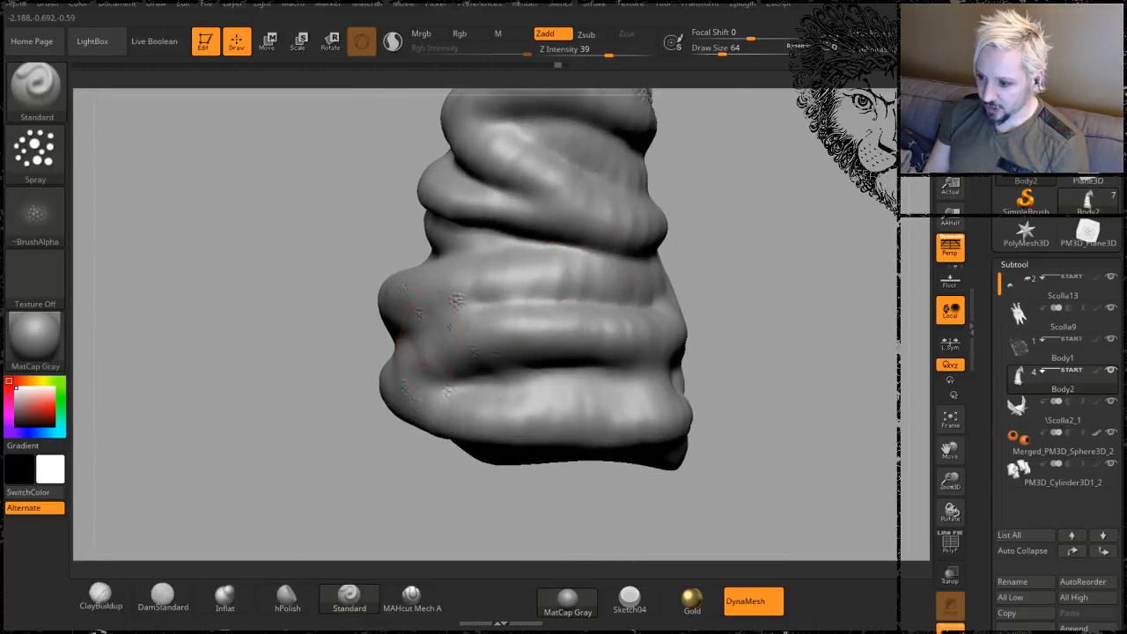
left_click_drag(802, 230, 811, 304)
key("ctrl+z")
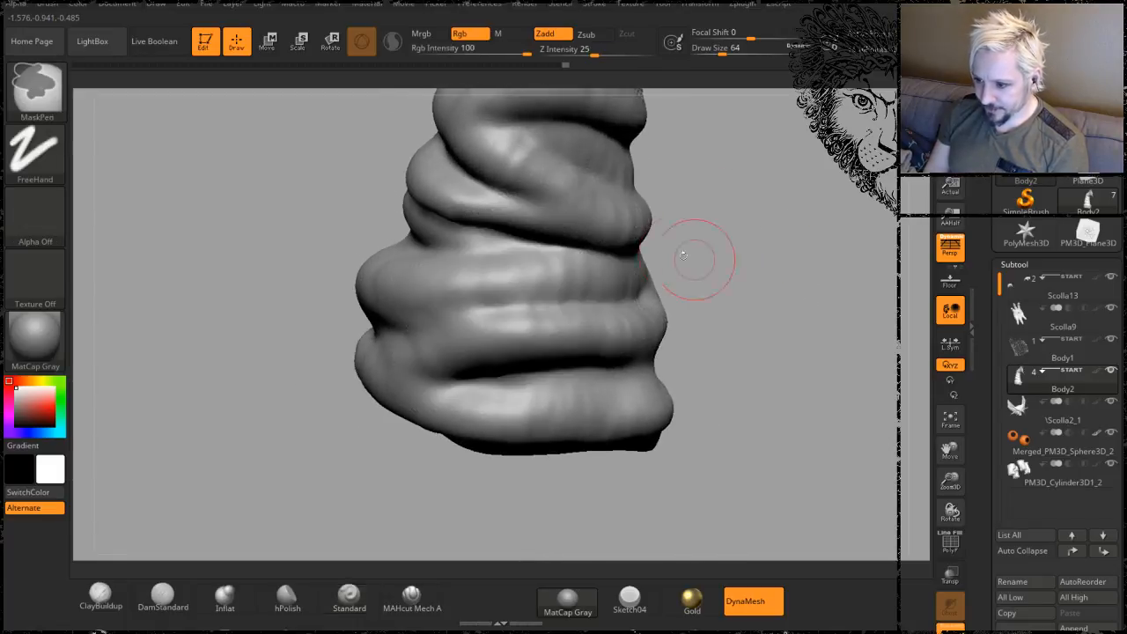
- Set the Spray stroke's flow variance to 0.51282
left_click(45, 159)
left_click(362, 164)
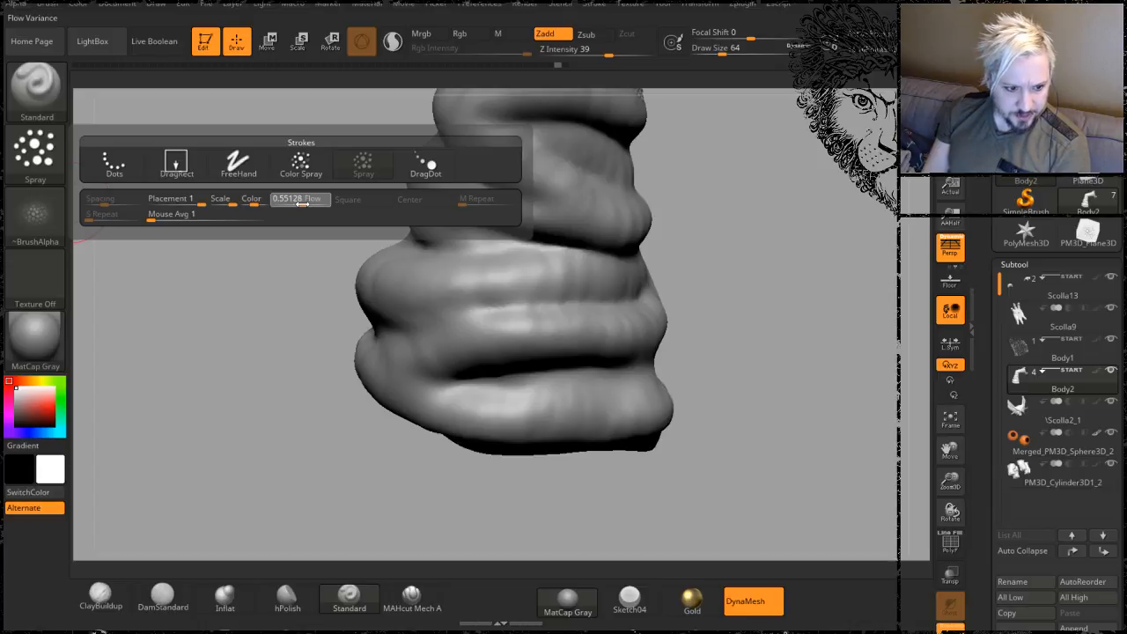
left_click_drag(302, 201, 297, 198)
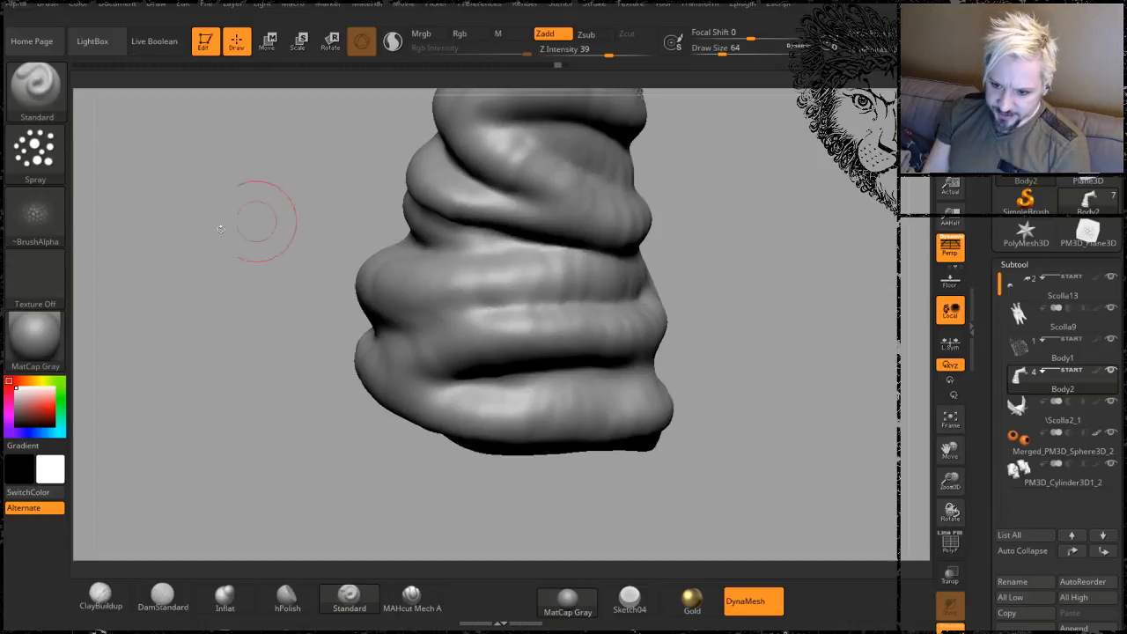
left_click(62, 154)
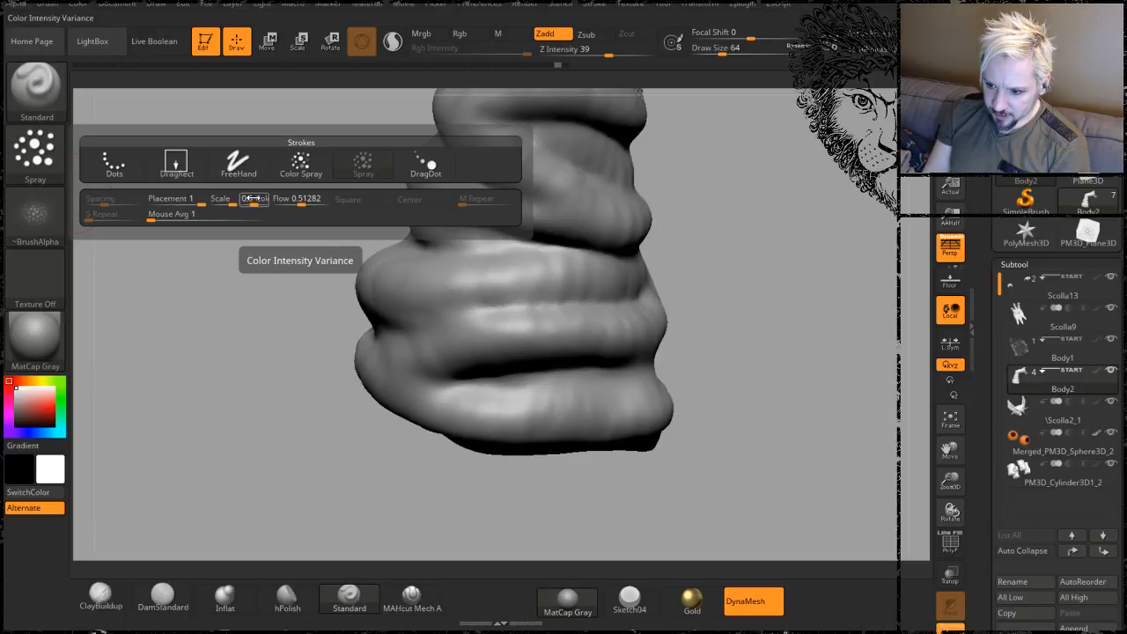
- Spray scales all around the smooth forearm folds down to the wrist edge
left_click_drag(783, 277, 621, 250)
left_click_drag(502, 240, 429, 370)
mouse_move(590, 250)
left_mouse_down()
mouse_move(697, 277)
mouse_move(660, 285)
mouse_move(612, 272)
mouse_move(604, 235)
left_mouse_up()
mouse_move(784, 235)
left_mouse_down()
mouse_move(727, 279)
mouse_move(717, 196)
left_mouse_up()
mouse_move(801, 197)
left_mouse_down()
mouse_move(762, 236)
mouse_move(793, 185)
mouse_move(851, 302)
left_mouse_up()
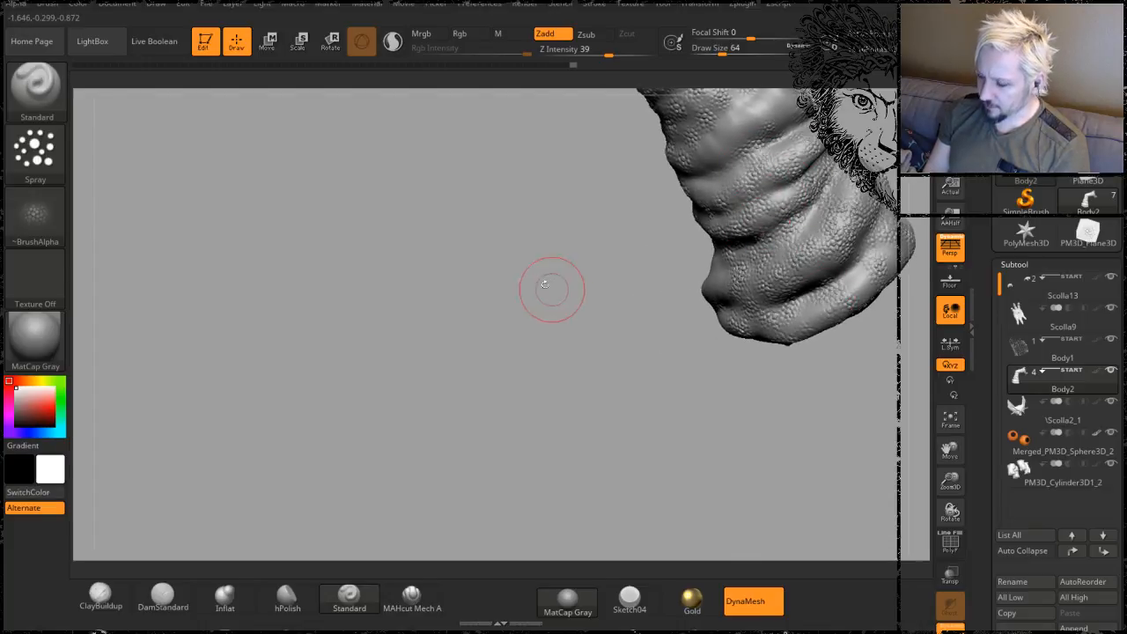
mouse_move(546, 285)
left_mouse_down()
mouse_move(433, 355)
mouse_move(425, 291)
mouse_move(439, 268)
mouse_move(431, 318)
left_mouse_up()
left_click_drag(774, 201, 841, 255)
left_click_drag(854, 297, 788, 163, "alt")
mouse_move(784, 297)
left_mouse_down("alt")
mouse_move(549, 312)
mouse_move(586, 316)
left_mouse_up("alt")
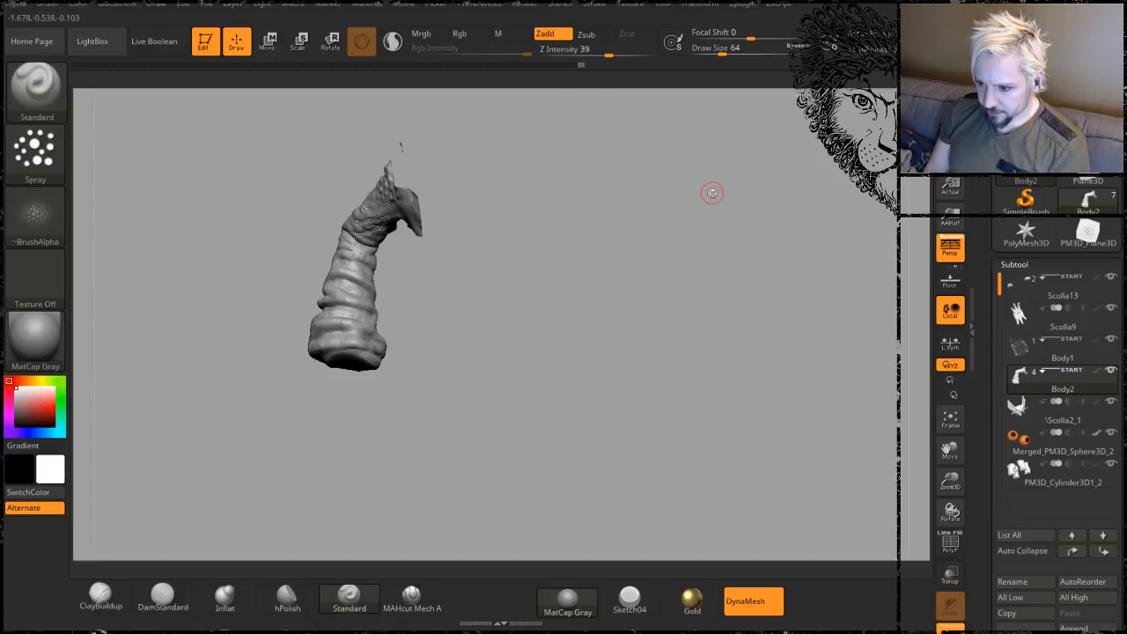
- Unhide the rest of the body and frame the sprayed forearm up close
left_click_drag(637, 291, 649, 264)
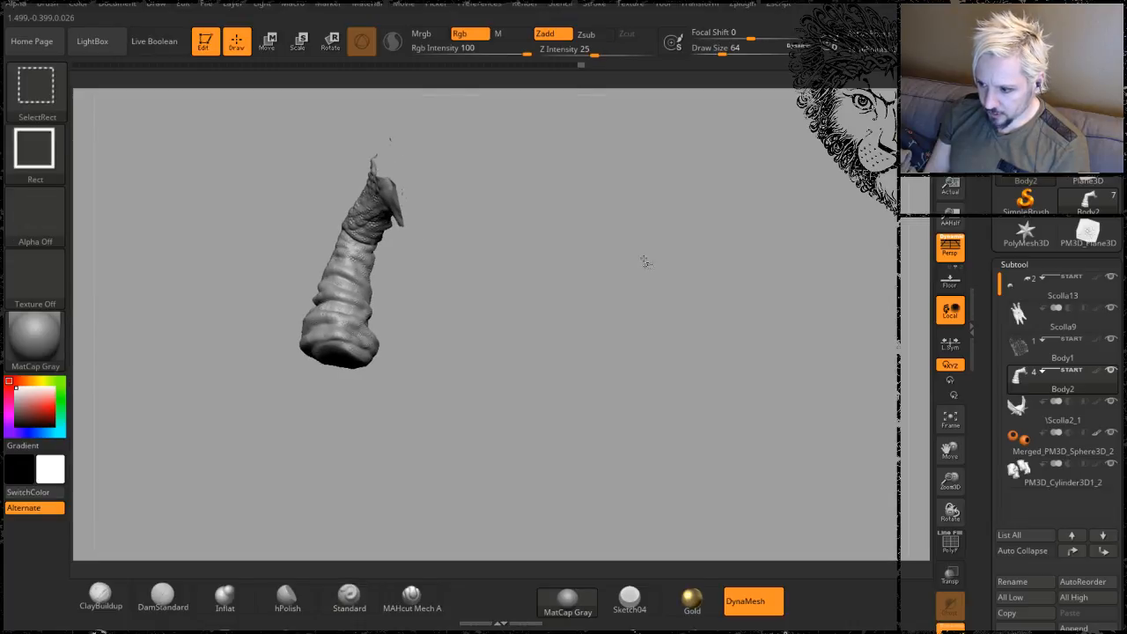
left_click(643, 258, "ctrl+shift")
mouse_move(742, 244)
left_mouse_down()
mouse_move(750, 208)
mouse_move(712, 214)
mouse_move(750, 266)
mouse_move(437, 404)
left_mouse_up()
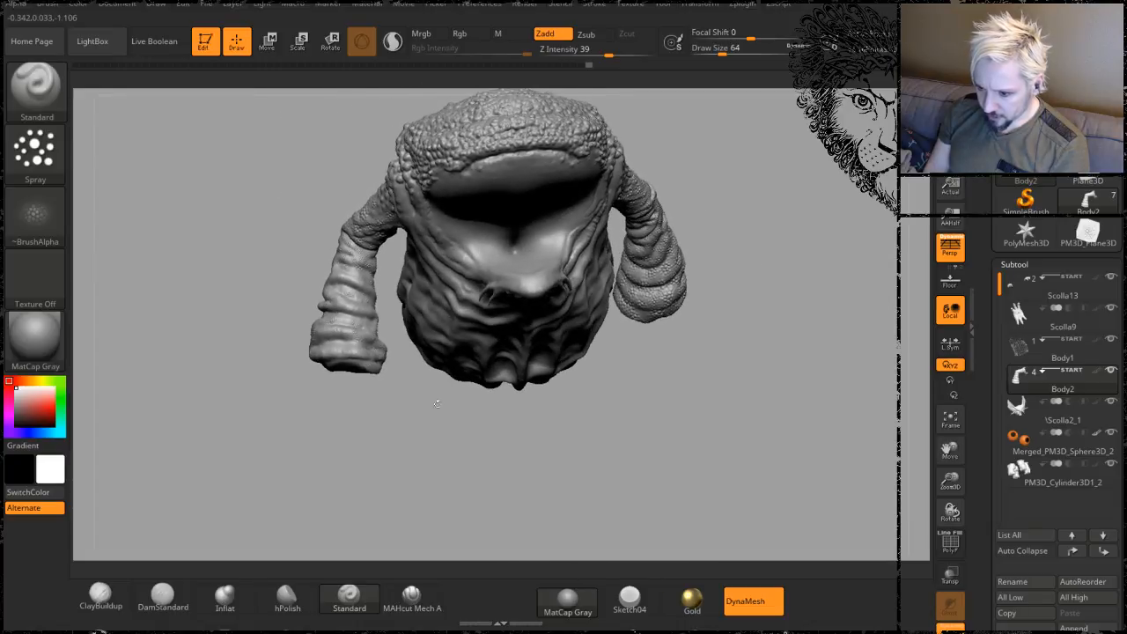
left_click_drag(337, 399, 409, 526)
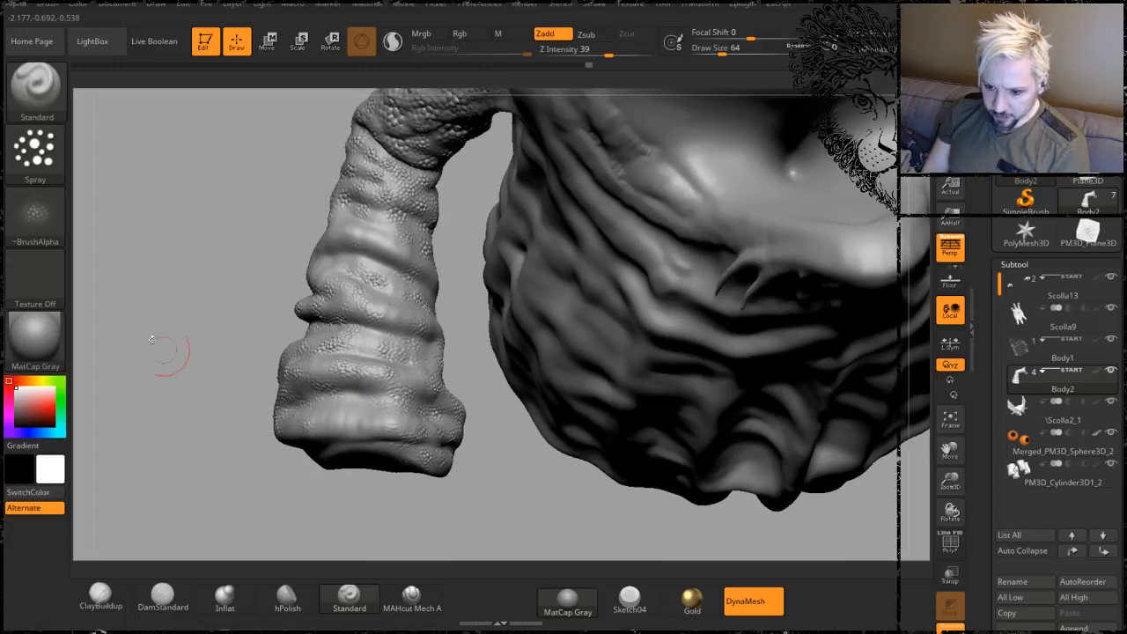
- Switch the stroke to DragRect and stamp larger scale patches over the sprayed lower forearm folds
left_click(35, 151)
left_click(180, 175)
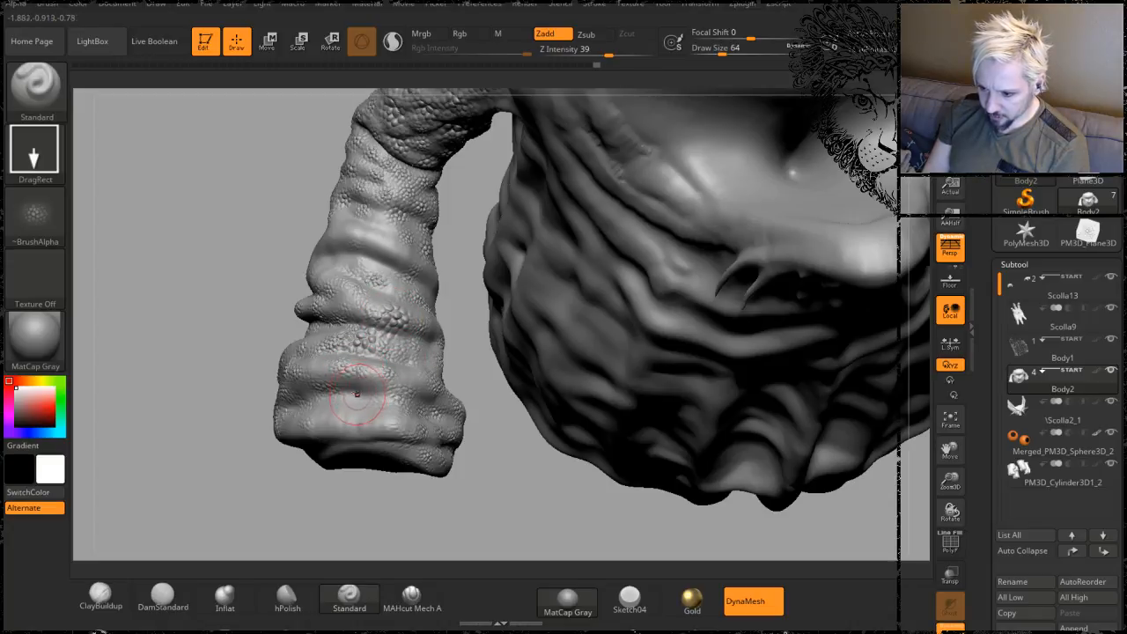
left_click_drag(365, 398, 377, 416)
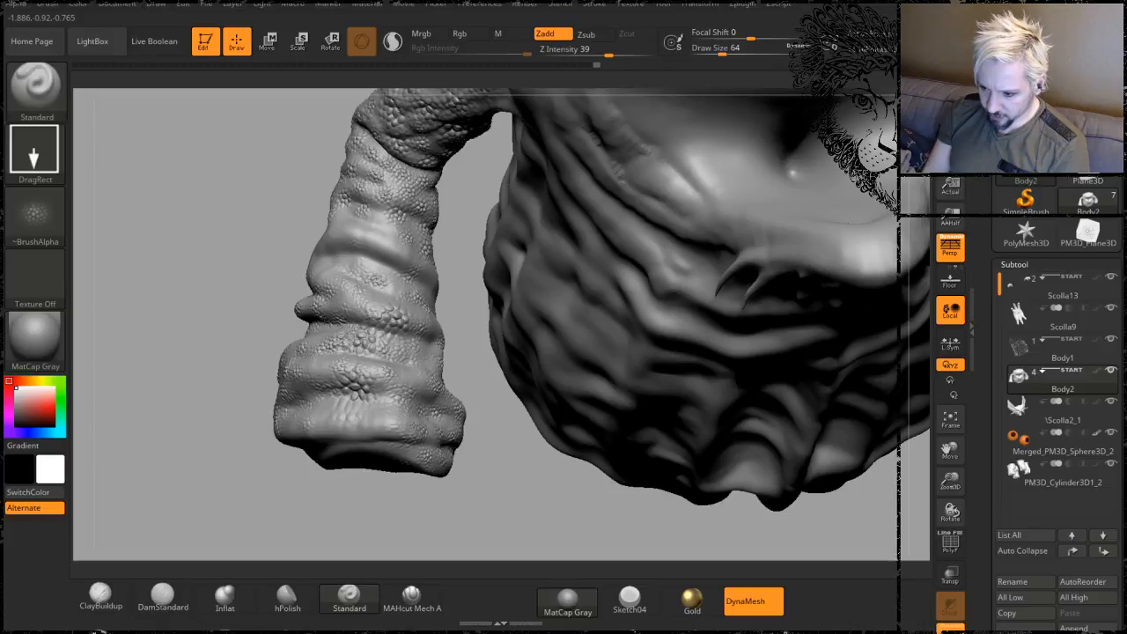
mouse_move(293, 487)
left_mouse_down()
mouse_move(270, 429)
mouse_move(280, 455)
mouse_move(313, 438)
left_mouse_up()
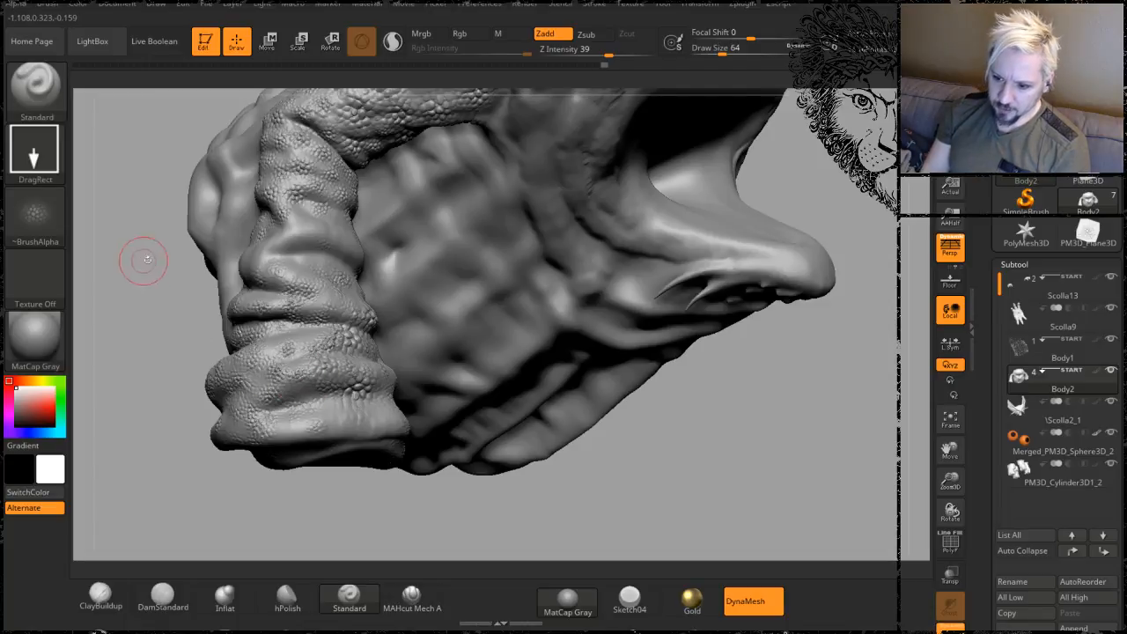
left_click_drag(144, 260, 174, 390)
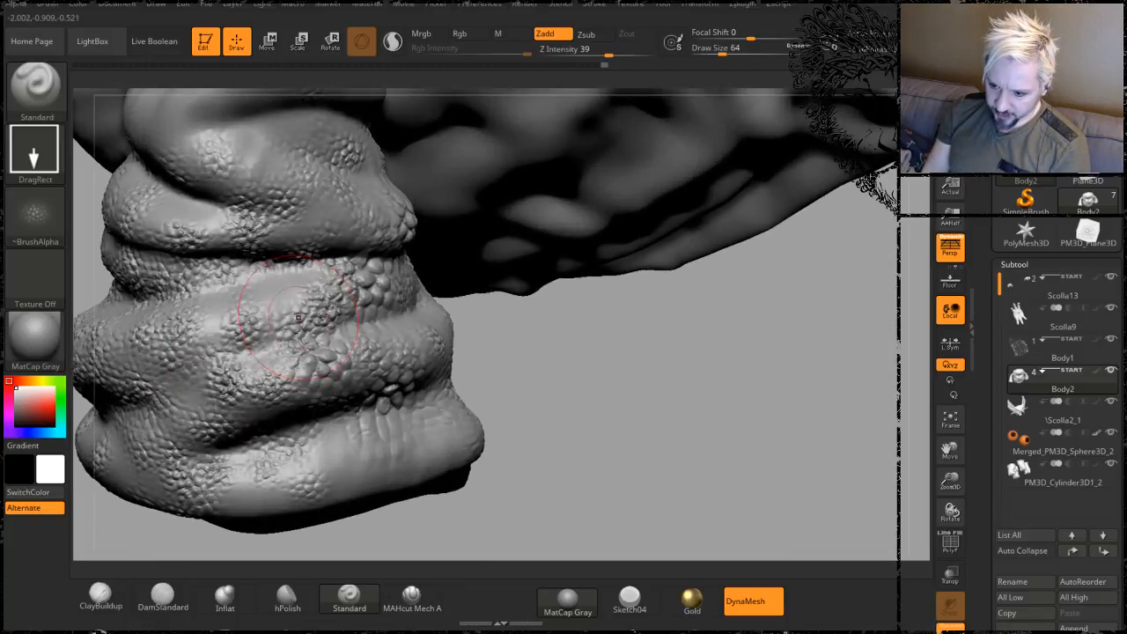
left_click_drag(329, 322, 351, 334)
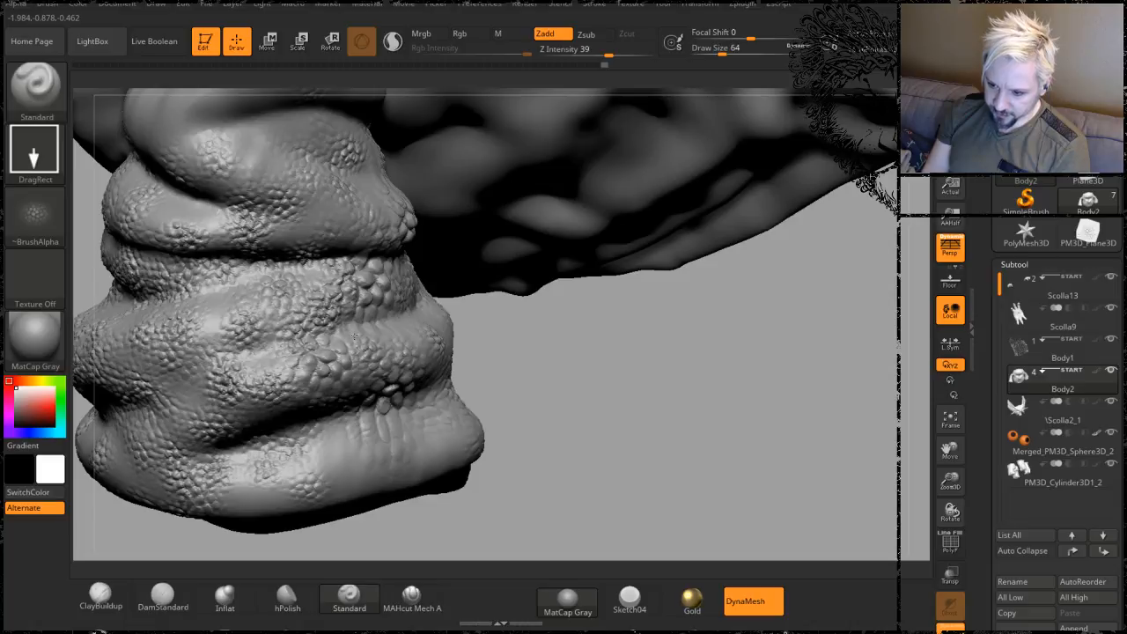
- Stamp clusters of larger scales along the front of the lowest fold above the wrist opening
left_click_drag(576, 399, 672, 272)
left_click_drag(671, 382, 660, 317)
left_click_drag(492, 311, 565, 400)
left_click_drag(471, 487, 579, 377)
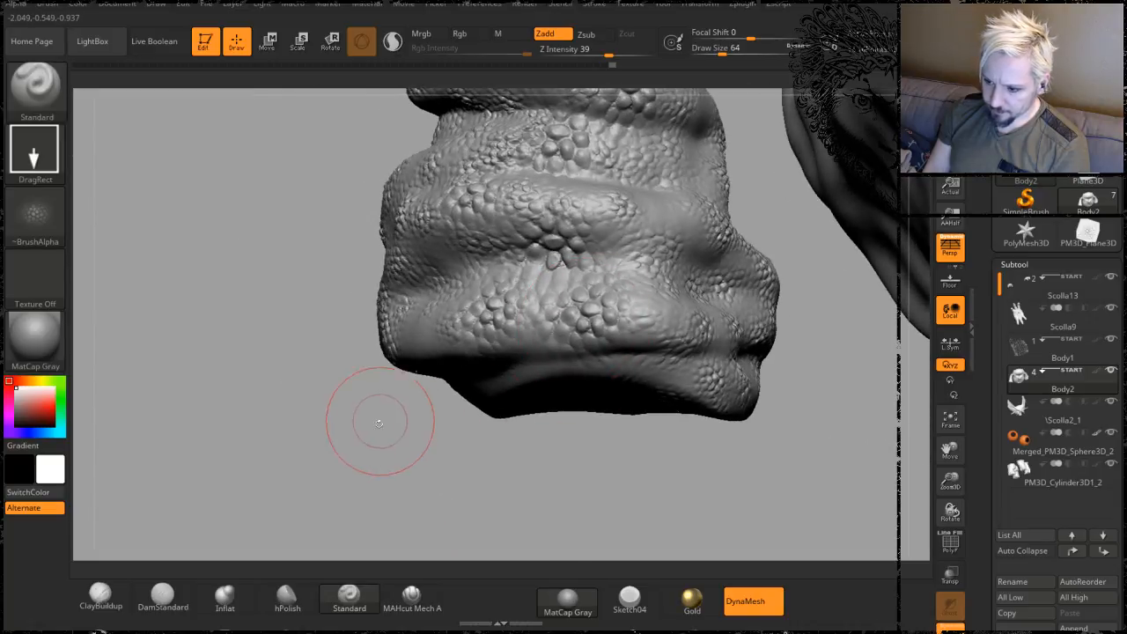
left_click_drag(372, 423, 388, 347)
left_click_drag(420, 391, 431, 419)
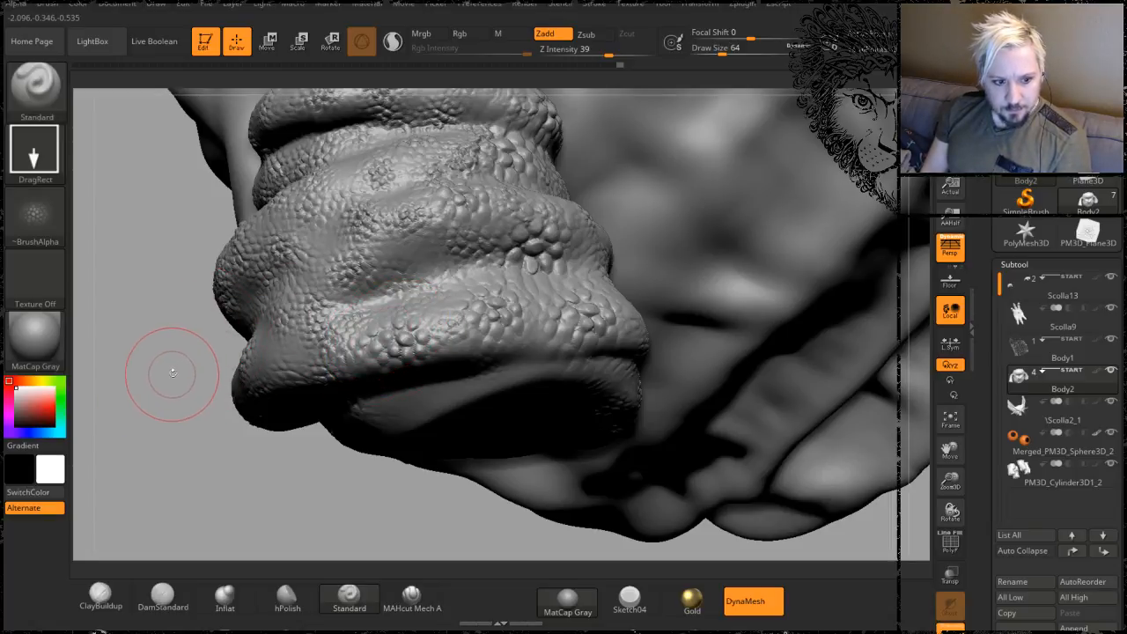
- Stamp more scale patches around the outer and back sides of the lower forearm folds
left_click_drag(181, 390, 220, 431)
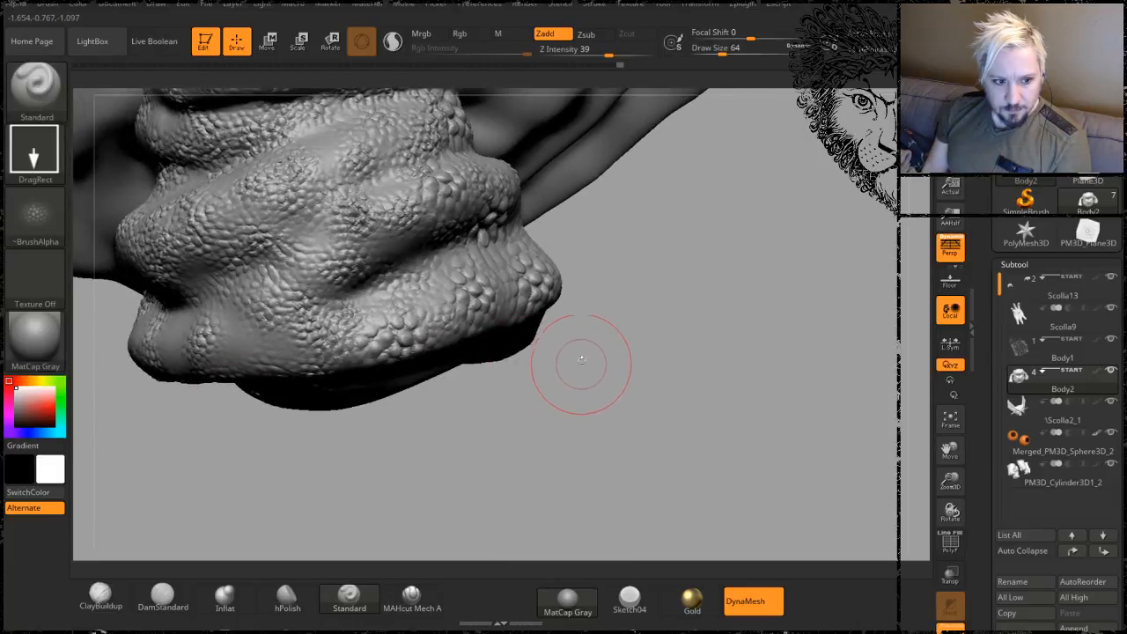
mouse_move(618, 352)
left_mouse_down()
mouse_move(596, 315)
mouse_move(604, 303)
left_mouse_up()
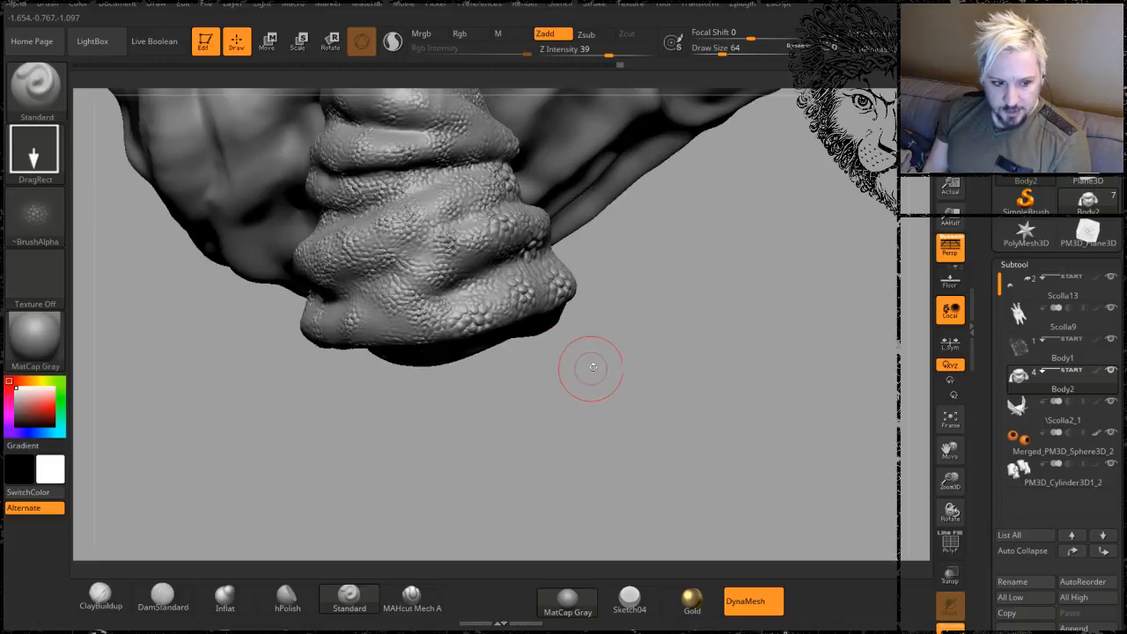
mouse_move(567, 385)
left_mouse_down()
mouse_move(558, 390)
mouse_move(584, 390)
mouse_move(516, 407)
left_mouse_up()
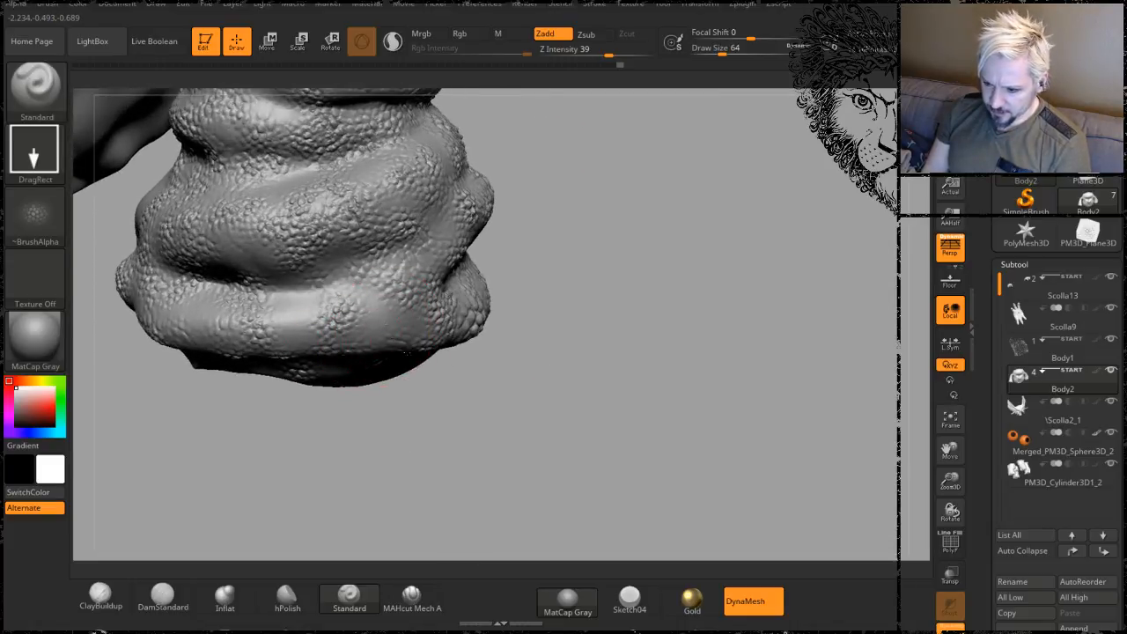
left_click_drag(383, 321, 388, 317)
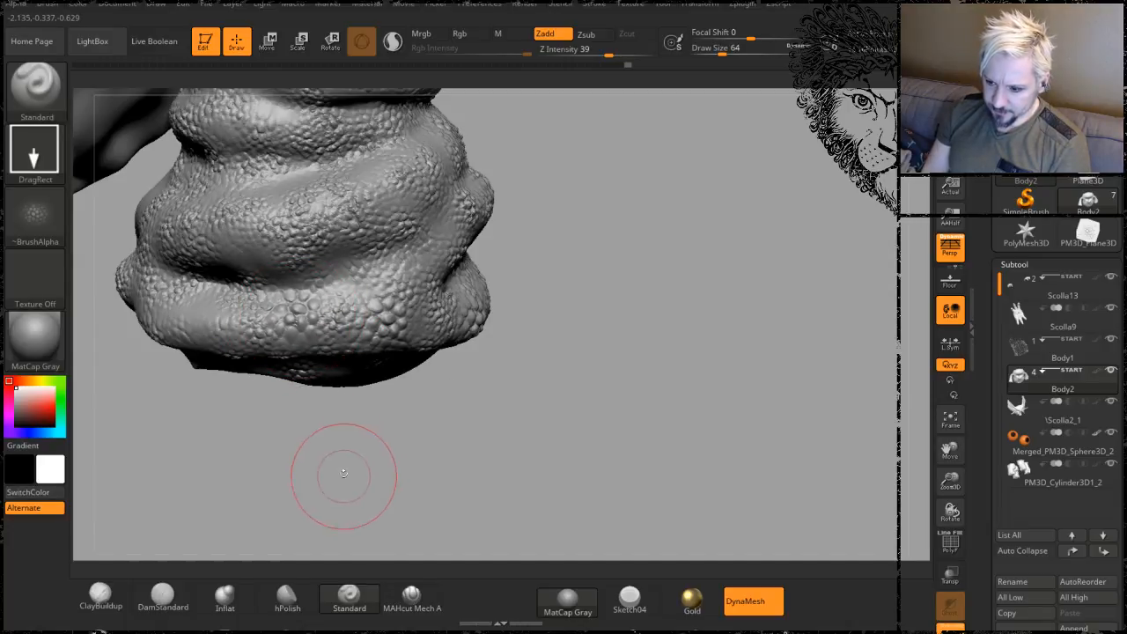
left_click_drag(352, 471, 380, 457)
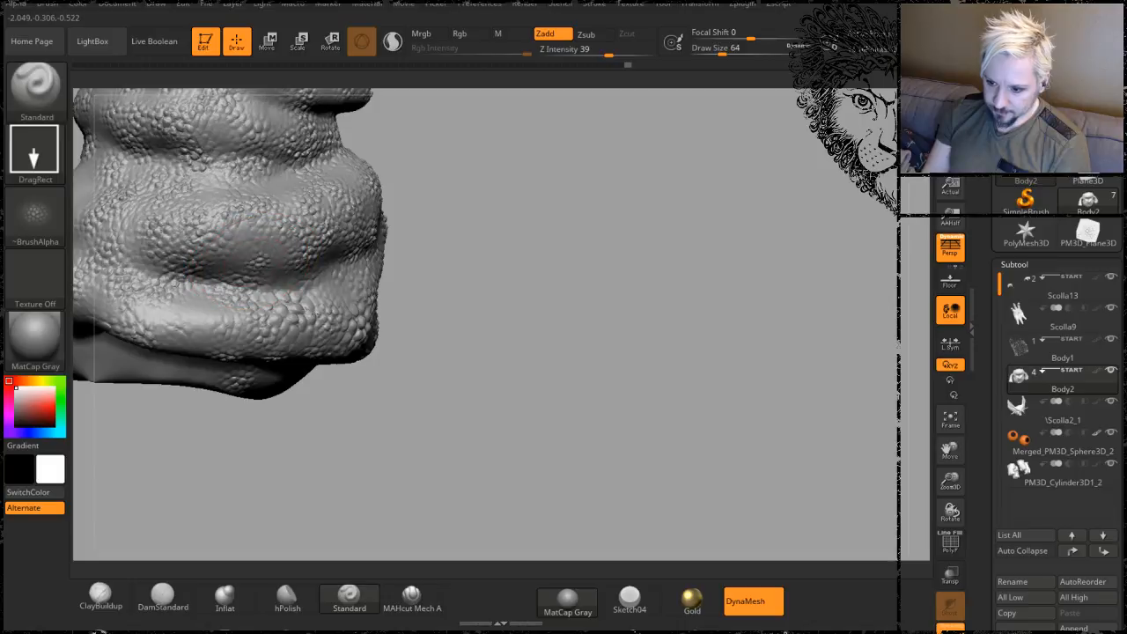
left_click_drag(526, 200, 511, 273)
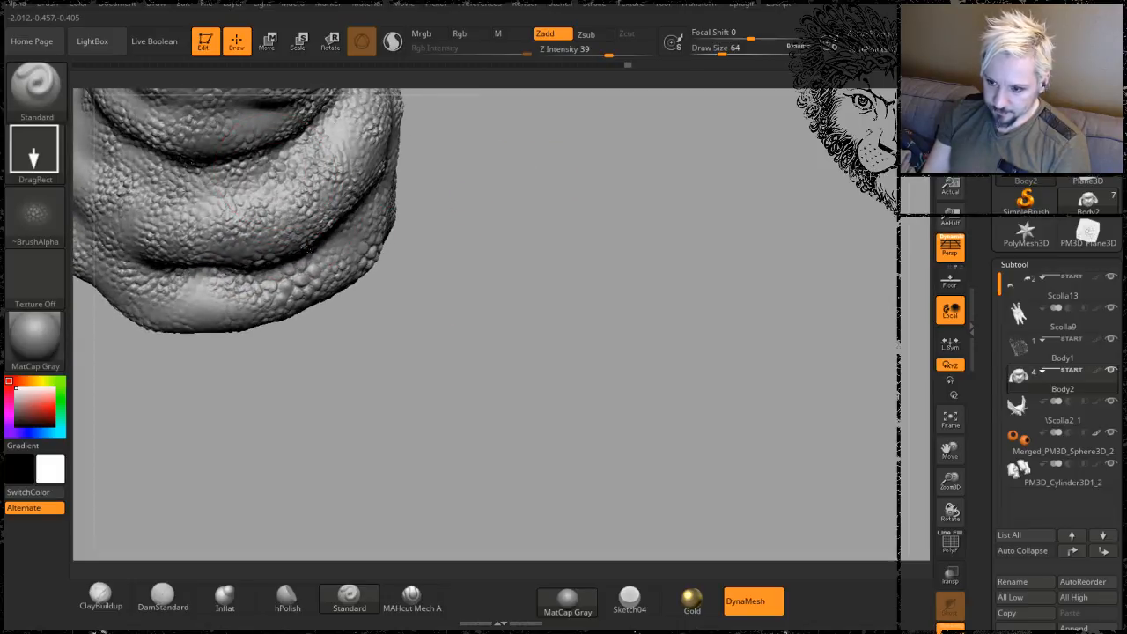
mouse_move(440, 226)
left_mouse_down()
mouse_move(528, 344)
mouse_move(526, 310)
mouse_move(411, 269)
left_mouse_up()
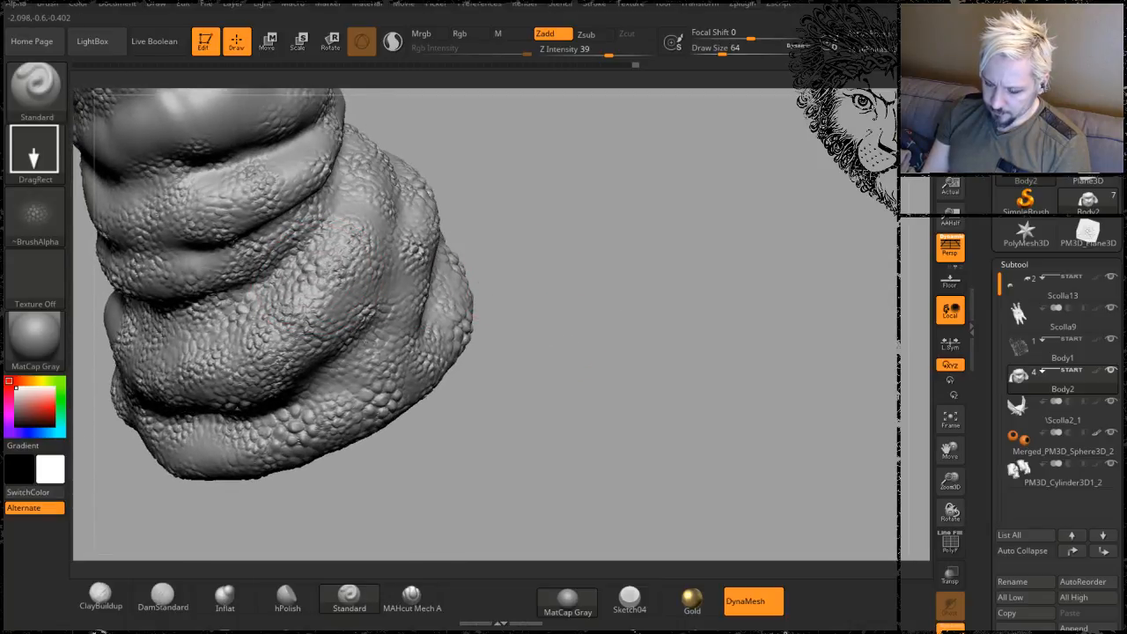
- Stamp larger scale patches over the outer and side surfaces of the lower forearm folds
mouse_move(622, 239)
left_mouse_down()
mouse_move(724, 230)
mouse_move(680, 307)
mouse_move(637, 251)
left_mouse_up()
mouse_move(660, 307)
left_mouse_down()
mouse_move(662, 290)
mouse_move(670, 311)
mouse_move(656, 317)
left_mouse_up()
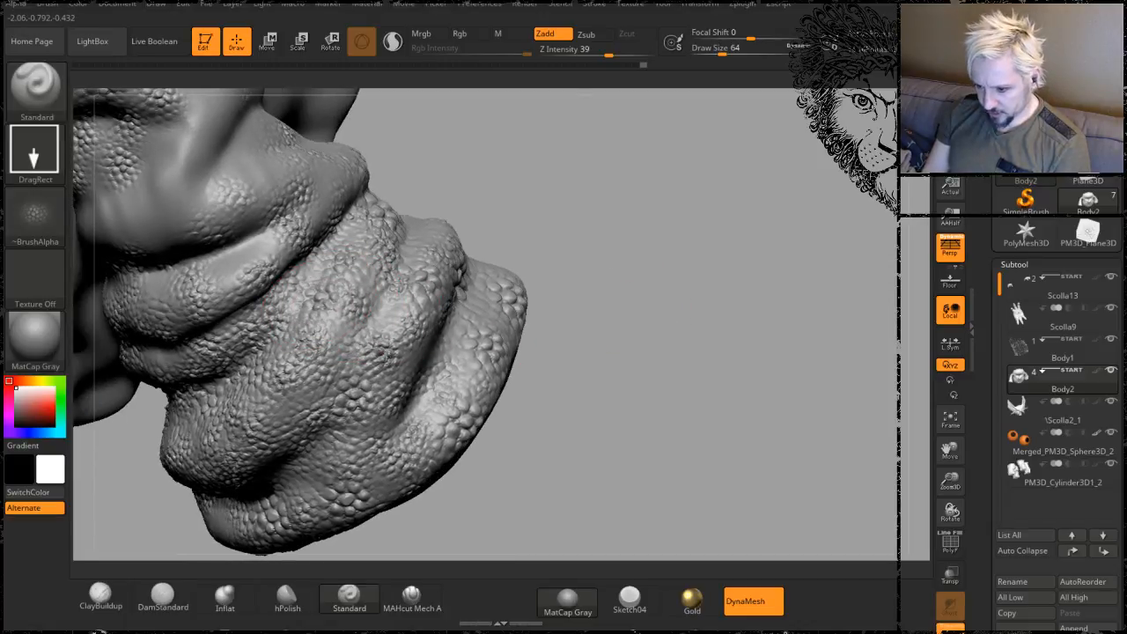
mouse_move(589, 219)
left_mouse_down()
mouse_move(596, 244)
mouse_move(467, 268)
left_mouse_up()
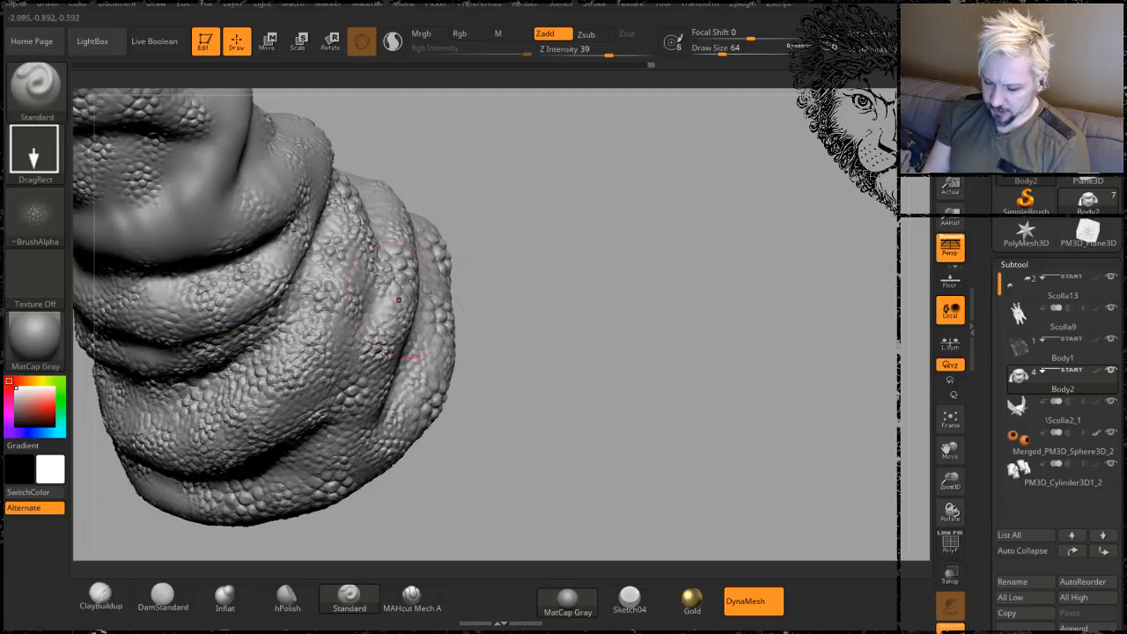
mouse_move(561, 306)
left_mouse_down()
mouse_move(571, 232)
mouse_move(352, 188)
left_mouse_up()
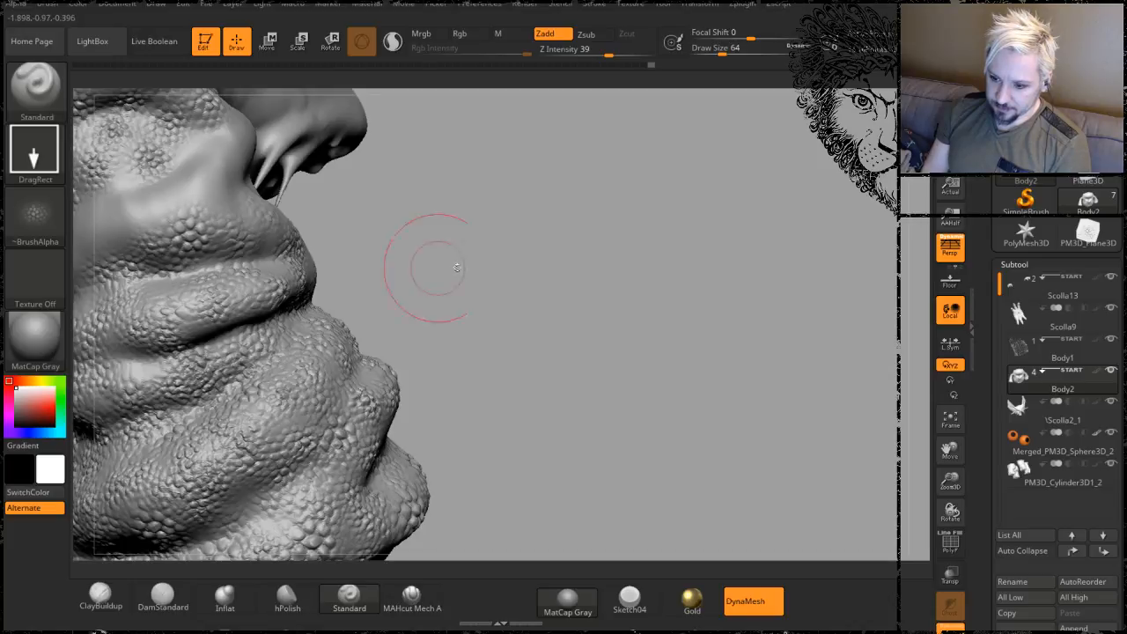
- Stamp scale clusters over the remaining smooth areas on the front of the middle and lower forearm folds
mouse_move(422, 264)
left_mouse_down()
mouse_move(658, 230)
mouse_move(516, 214)
left_mouse_up()
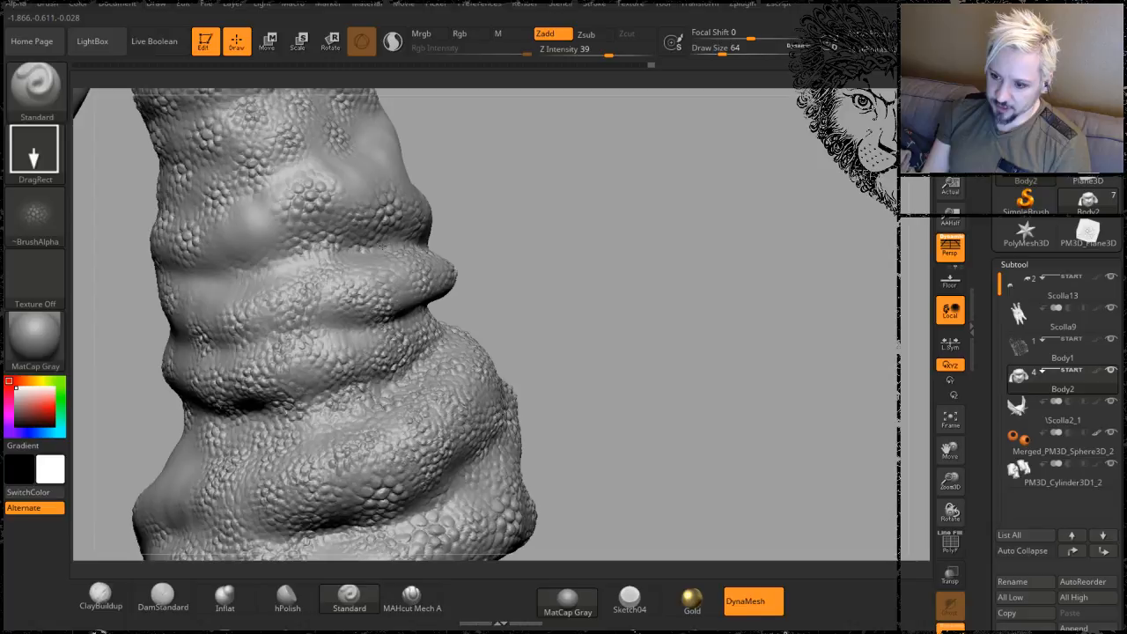
left_click_drag(513, 188, 433, 201)
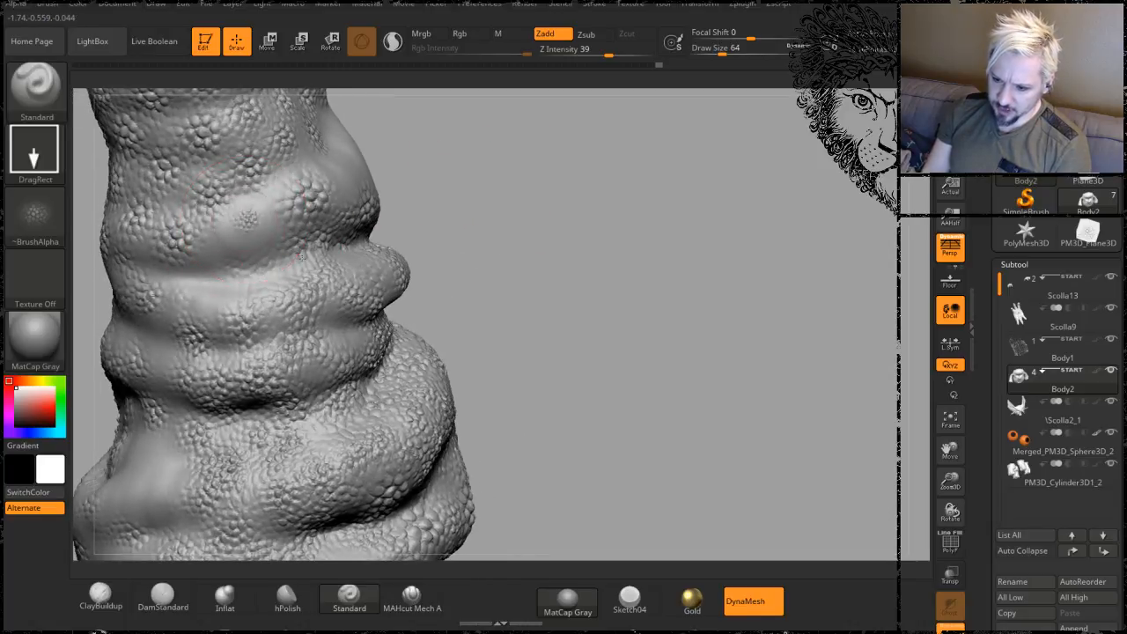
left_click_drag(472, 238, 569, 226)
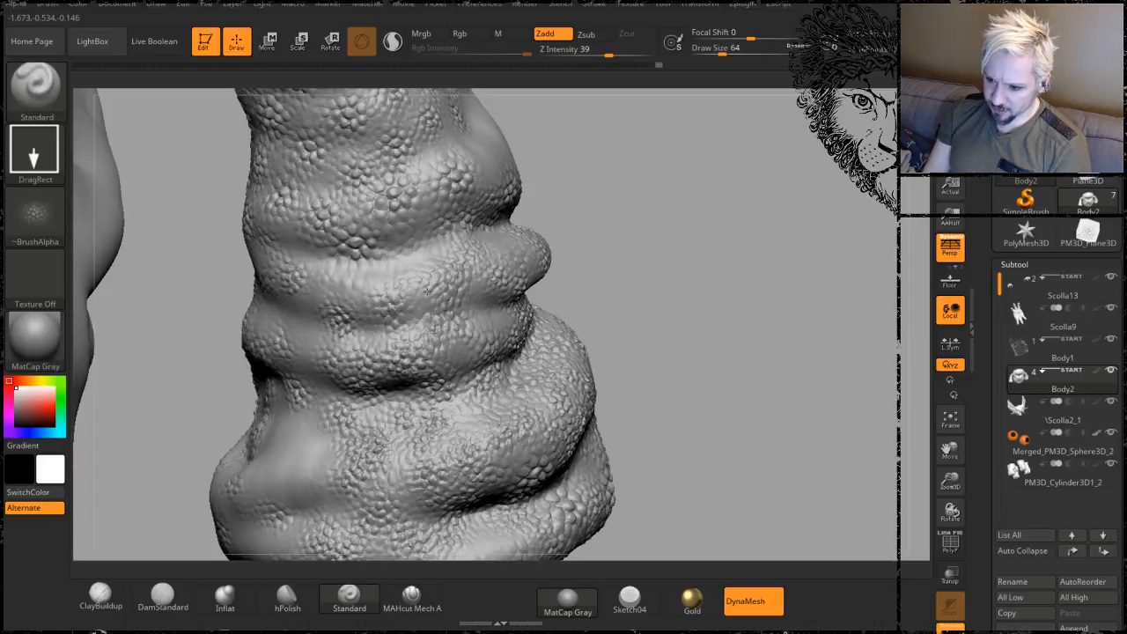
mouse_move(630, 227)
left_mouse_down()
mouse_move(661, 221)
mouse_move(617, 242)
mouse_move(607, 226)
mouse_move(334, 273)
left_mouse_up()
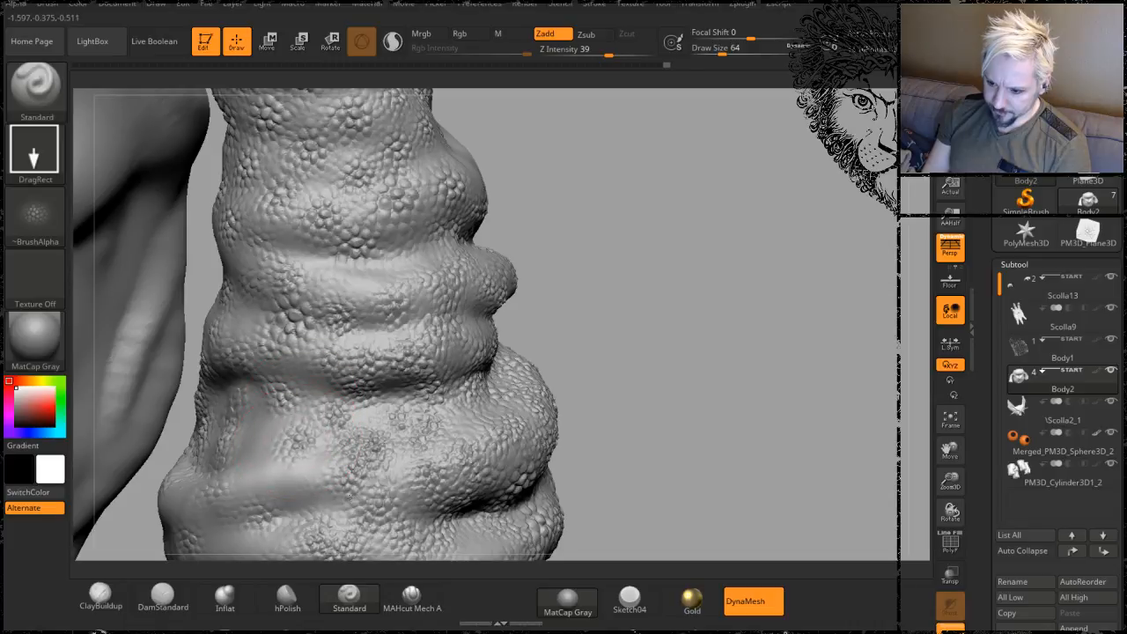
mouse_move(616, 255)
left_mouse_down()
mouse_move(649, 244)
mouse_move(660, 256)
mouse_move(681, 220)
mouse_move(659, 245)
left_mouse_up()
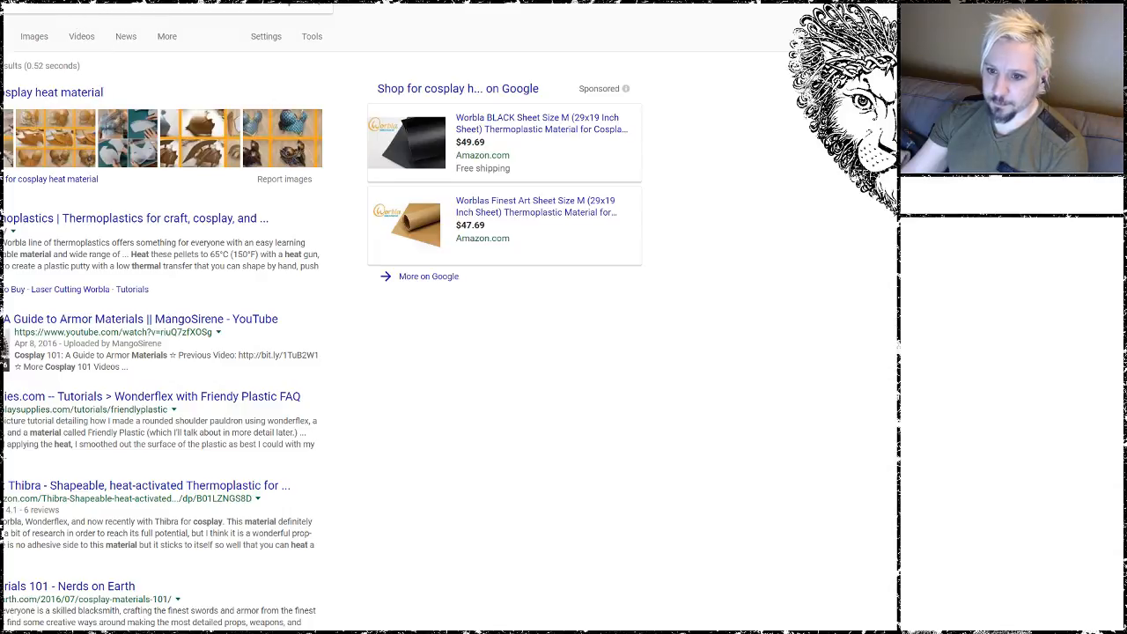
- Open the "Teleportation Gorilla (Ape man) LAZY EDITION!" video from the YouTube watch history, pause it, and switch back to ZBrush
left_click(159, 8)
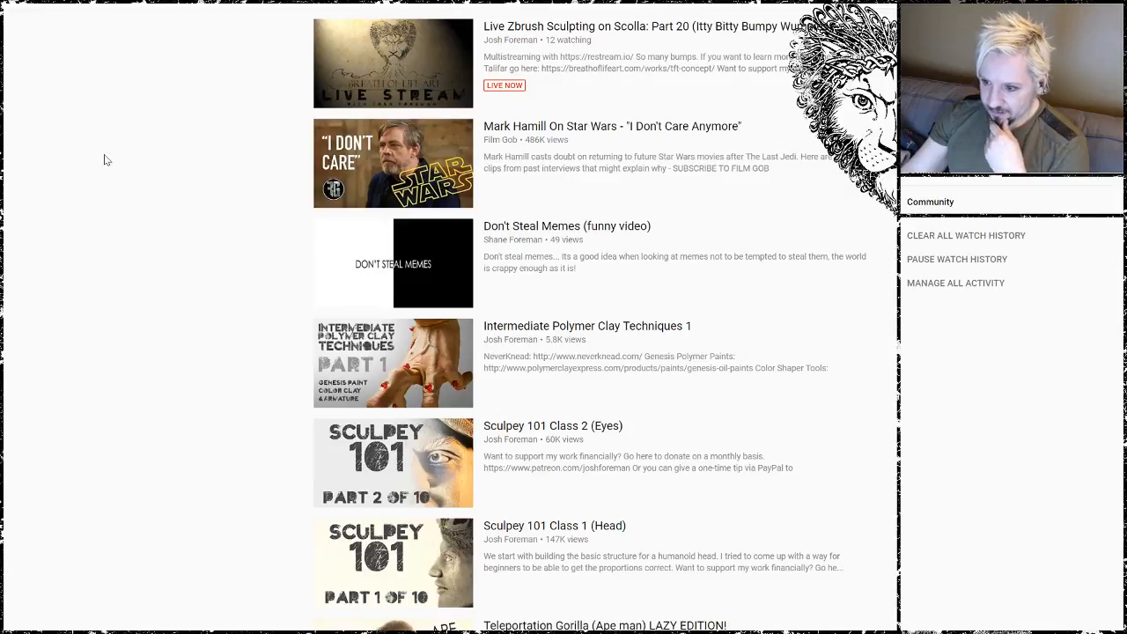
scroll(583, 581, "down", 1)
left_click(587, 568)
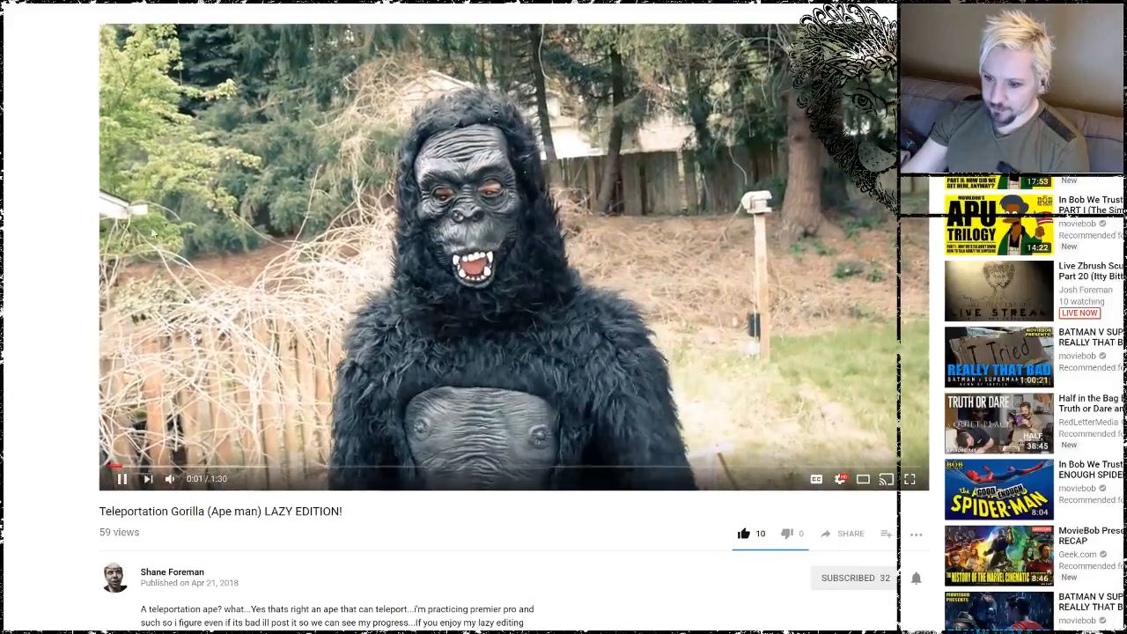
left_click(165, 280)
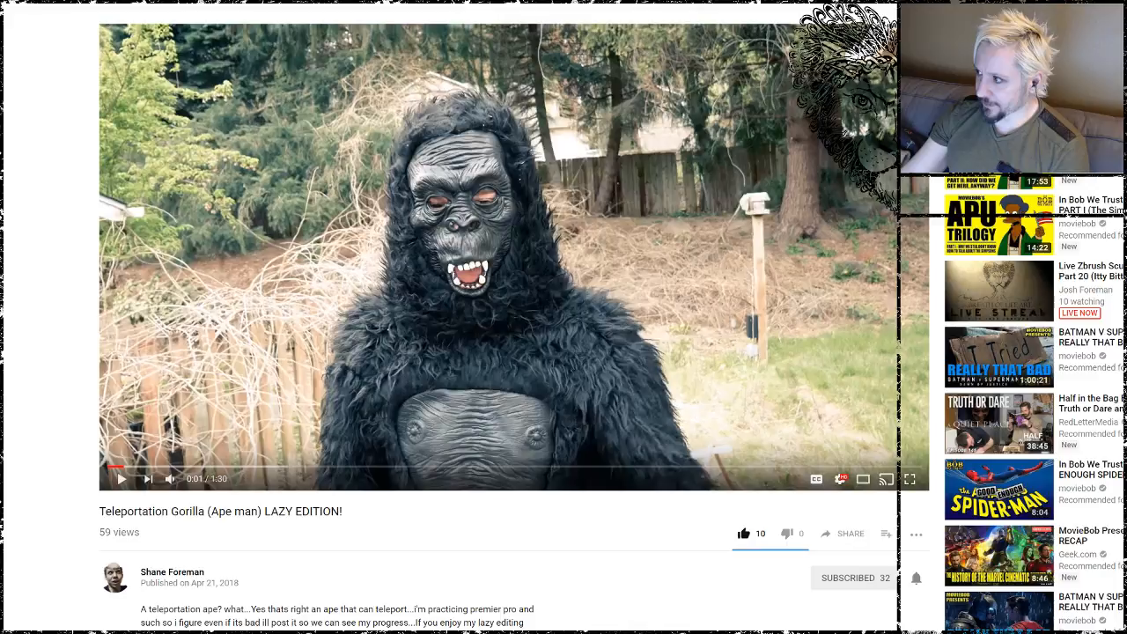
key("alt+Tab")
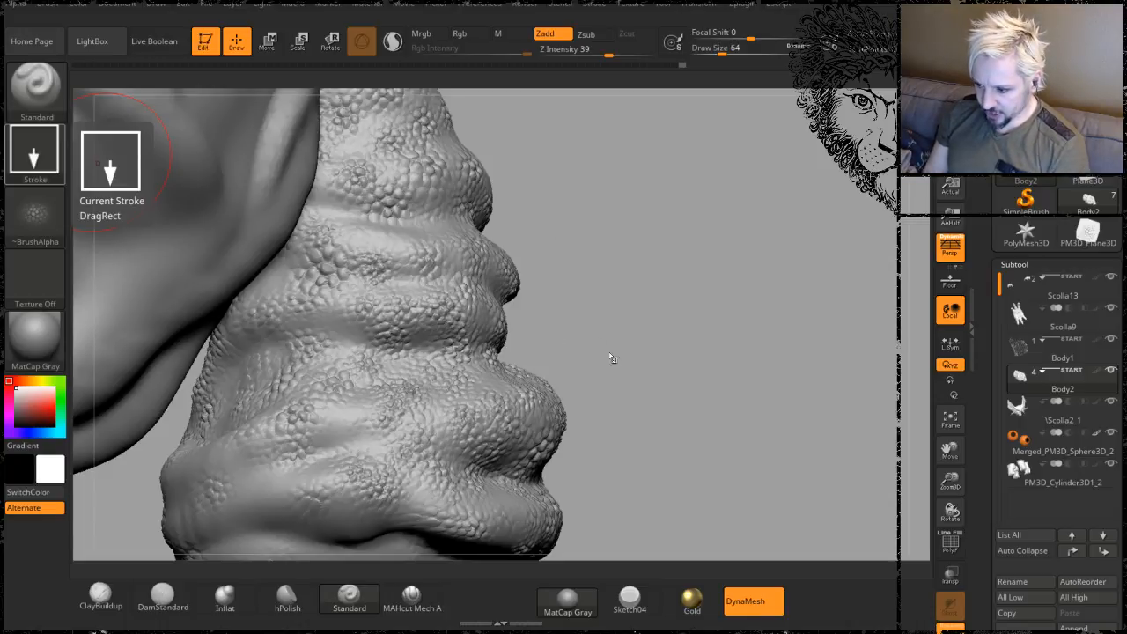
- Stamp scale patches on the front forearm folds and along the underside rim at the wrist opening
left_click_drag(622, 339, 630, 350)
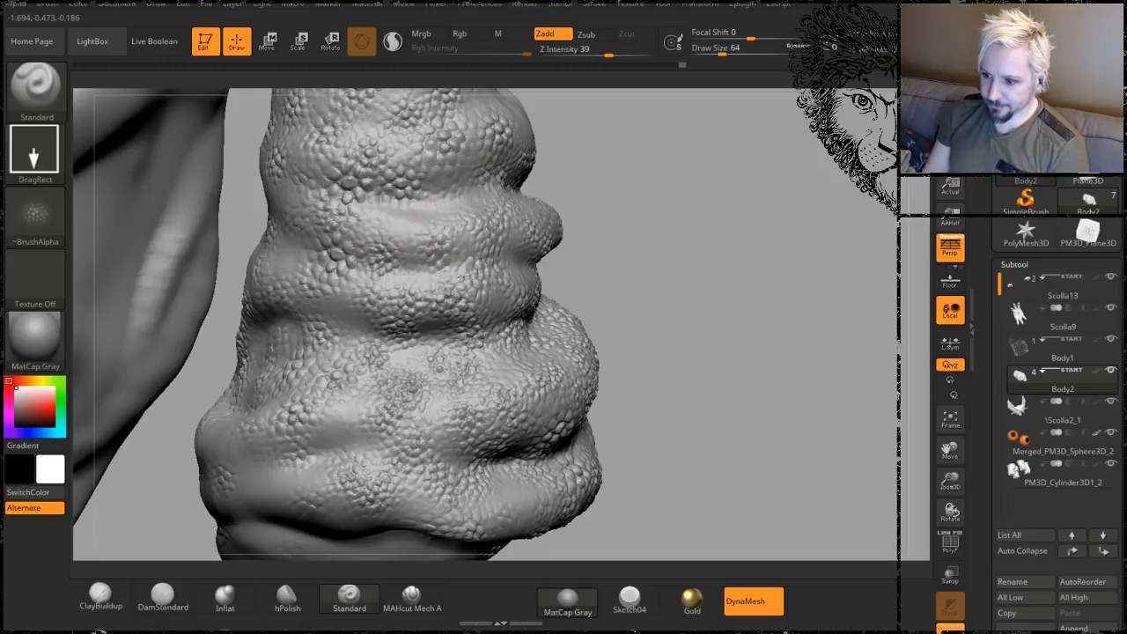
left_click_drag(409, 218, 388, 264)
left_click_drag(721, 357, 725, 214, "alt")
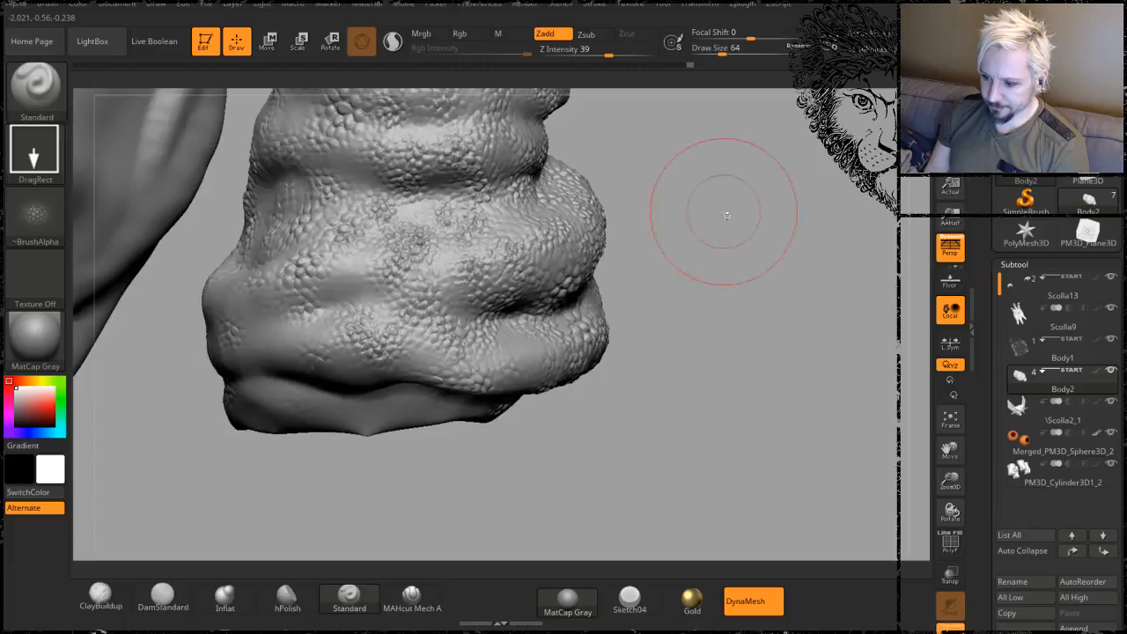
left_click_drag(656, 230, 735, 256)
left_click_drag(507, 343, 581, 449)
mouse_move(808, 246)
left_mouse_down()
mouse_move(859, 236)
mouse_move(894, 207)
left_mouse_up()
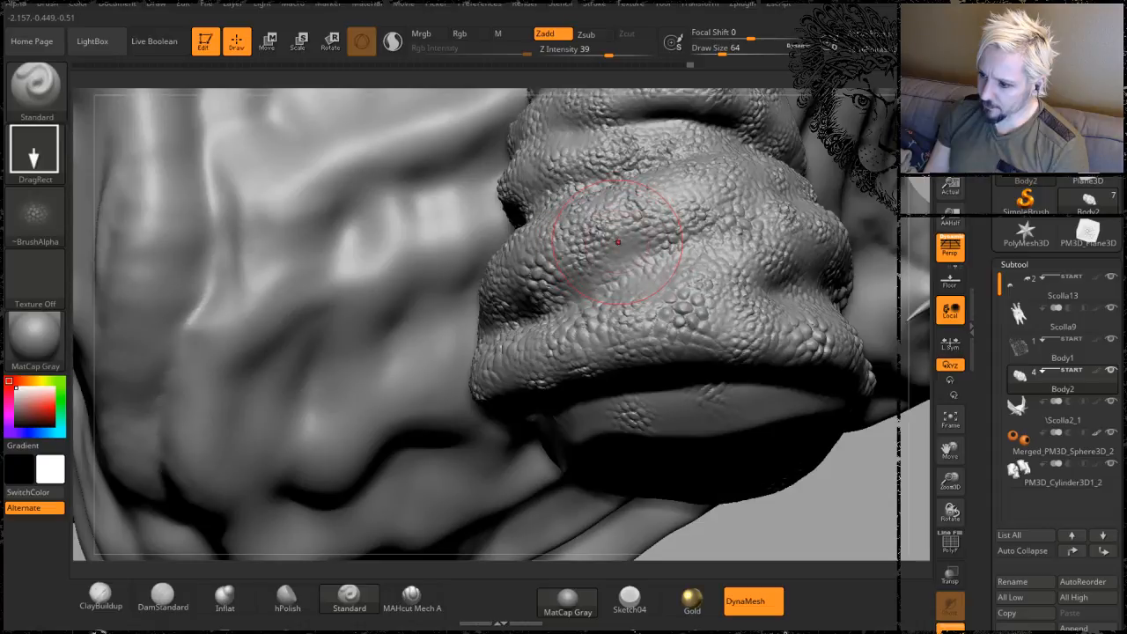
left_click_drag(617, 241, 574, 248, "shift")
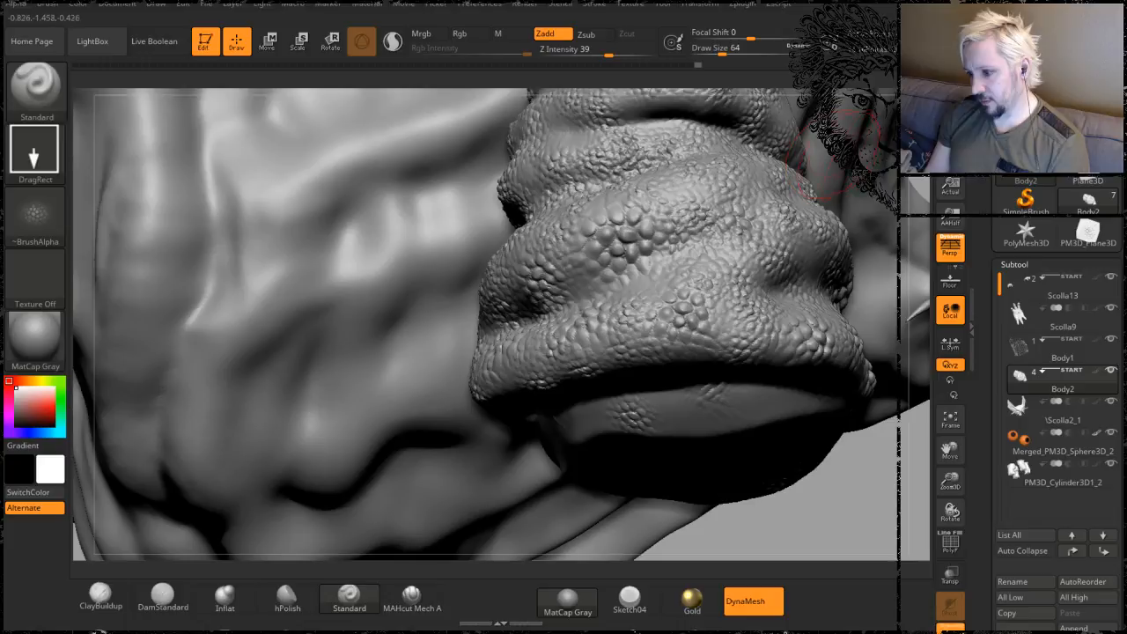
mouse_move(920, 187)
left_mouse_down()
mouse_move(923, 234)
mouse_move(936, 230)
mouse_move(941, 220)
mouse_move(856, 227)
left_mouse_up()
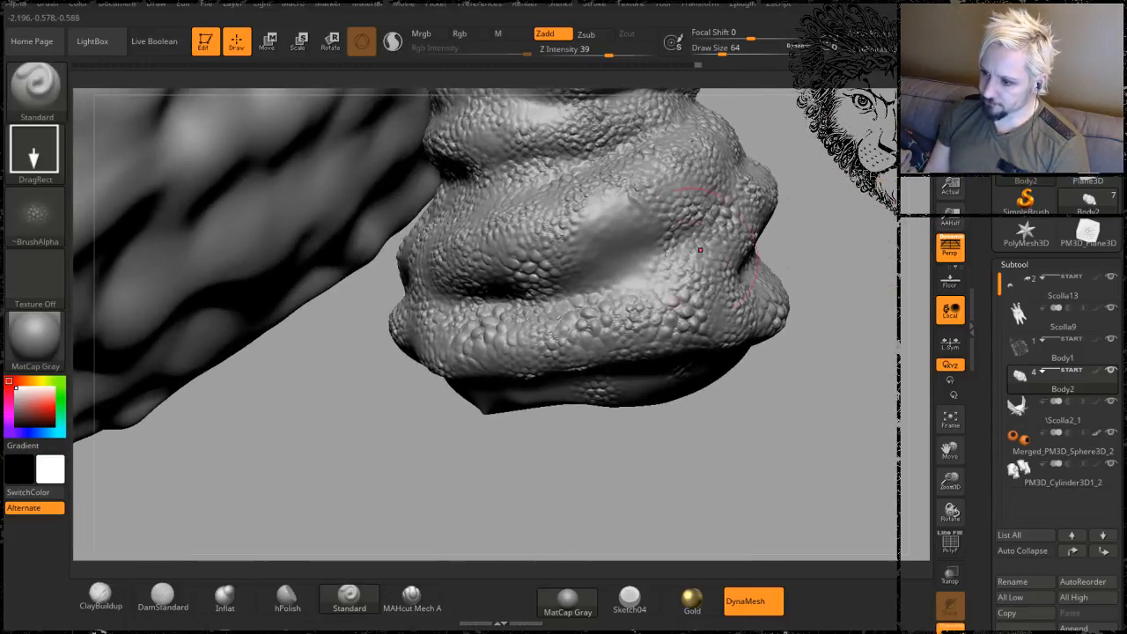
key("ctrl")
- Stamp a cluster of larger scales along the crease above the lowest wrist fold
left_click_drag(612, 247, 629, 282)
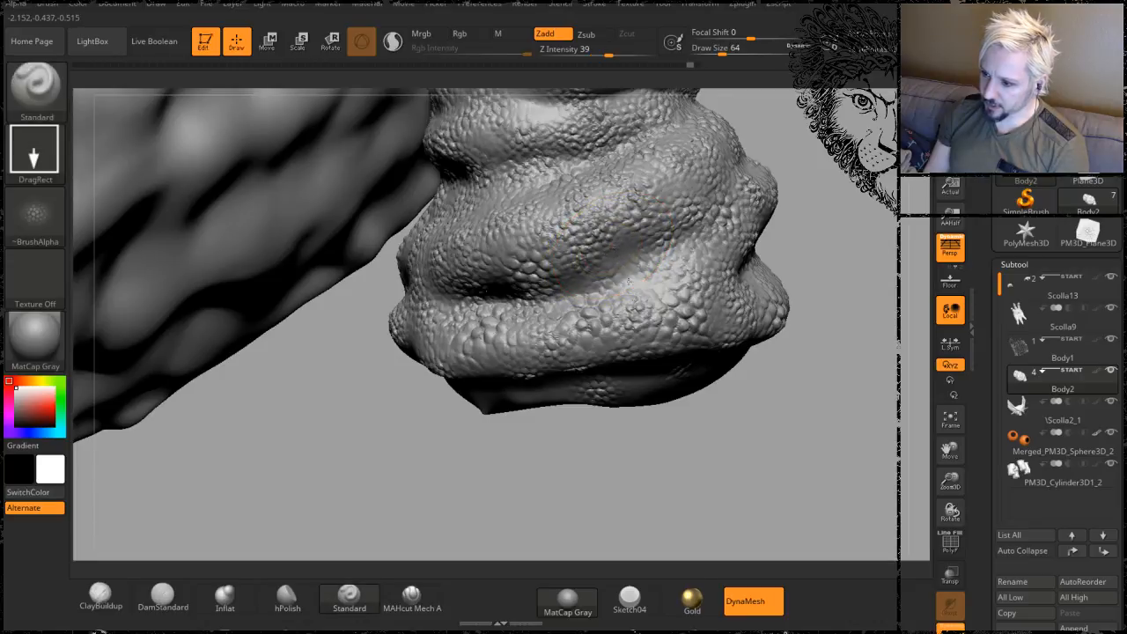
left_click_drag(658, 331, 669, 304)
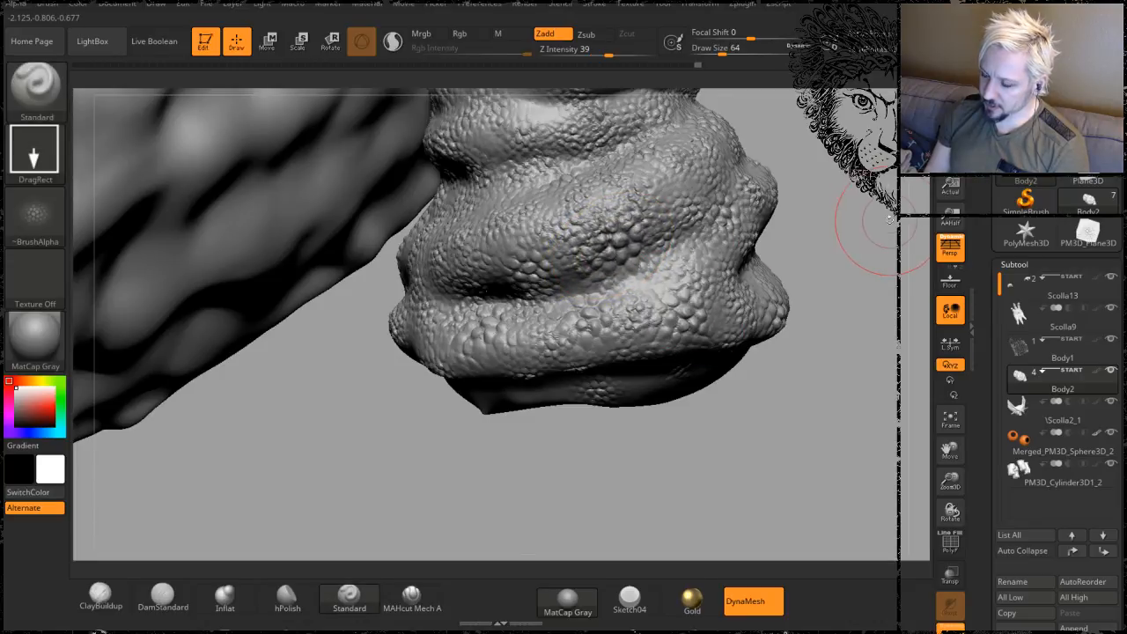
mouse_move(890, 220)
left_mouse_down()
mouse_move(870, 113)
mouse_move(881, 244)
mouse_move(851, 216)
mouse_move(749, 329)
mouse_move(720, 342)
left_mouse_up()
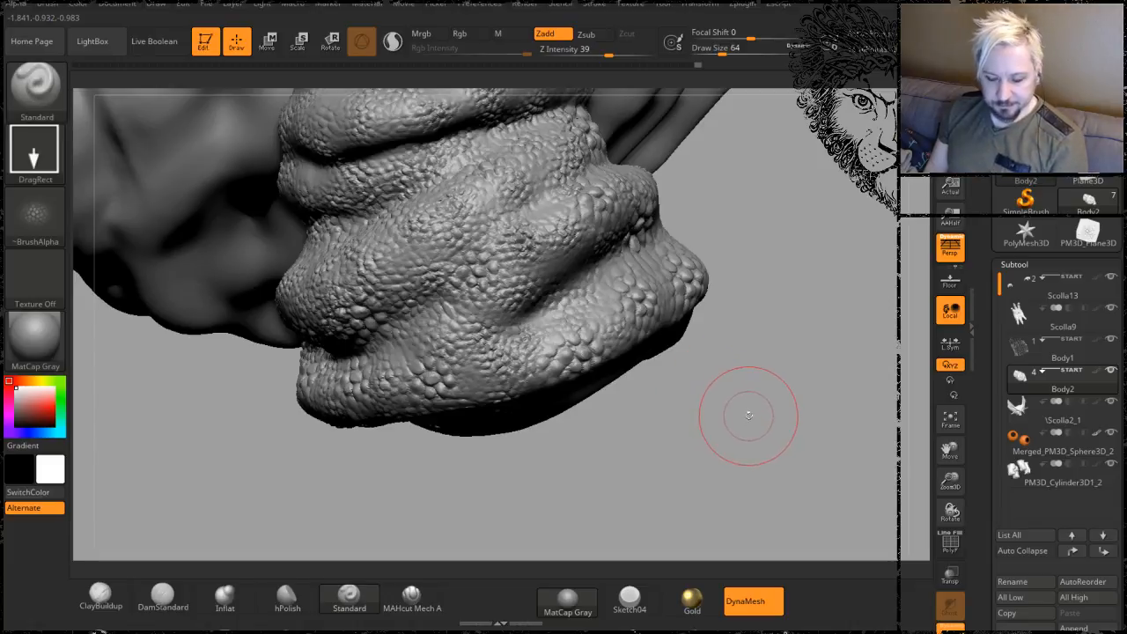
mouse_move(731, 421)
left_mouse_down()
mouse_move(724, 431)
mouse_move(735, 408)
mouse_move(722, 362)
mouse_move(713, 410)
mouse_move(687, 353)
left_mouse_up()
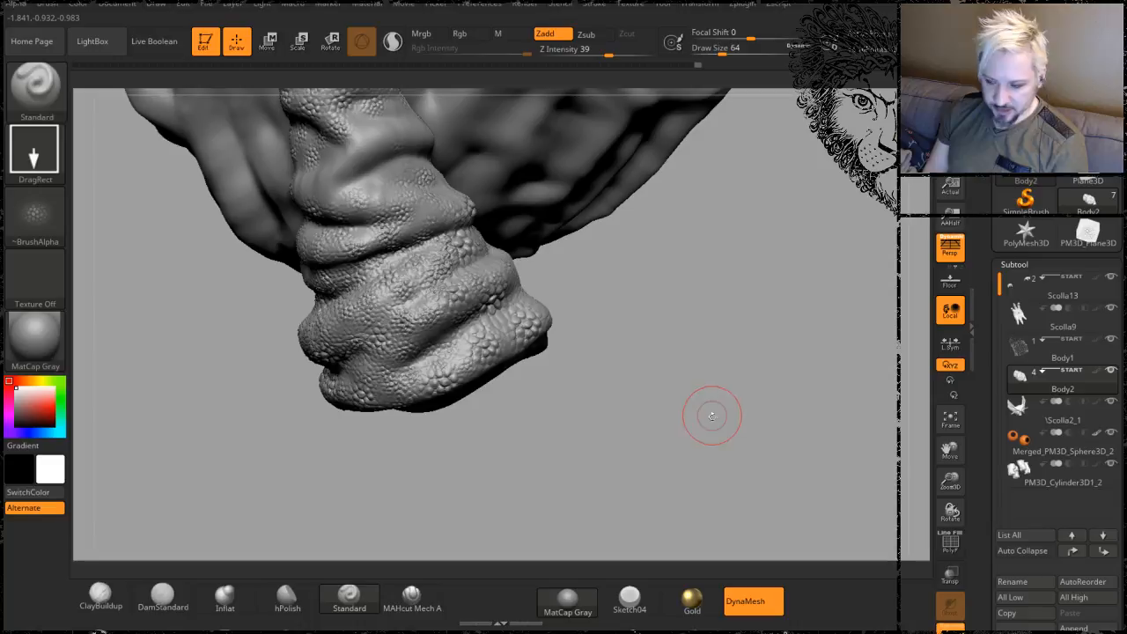
mouse_move(712, 416)
left_mouse_down()
mouse_move(669, 384)
mouse_move(617, 366)
left_mouse_up()
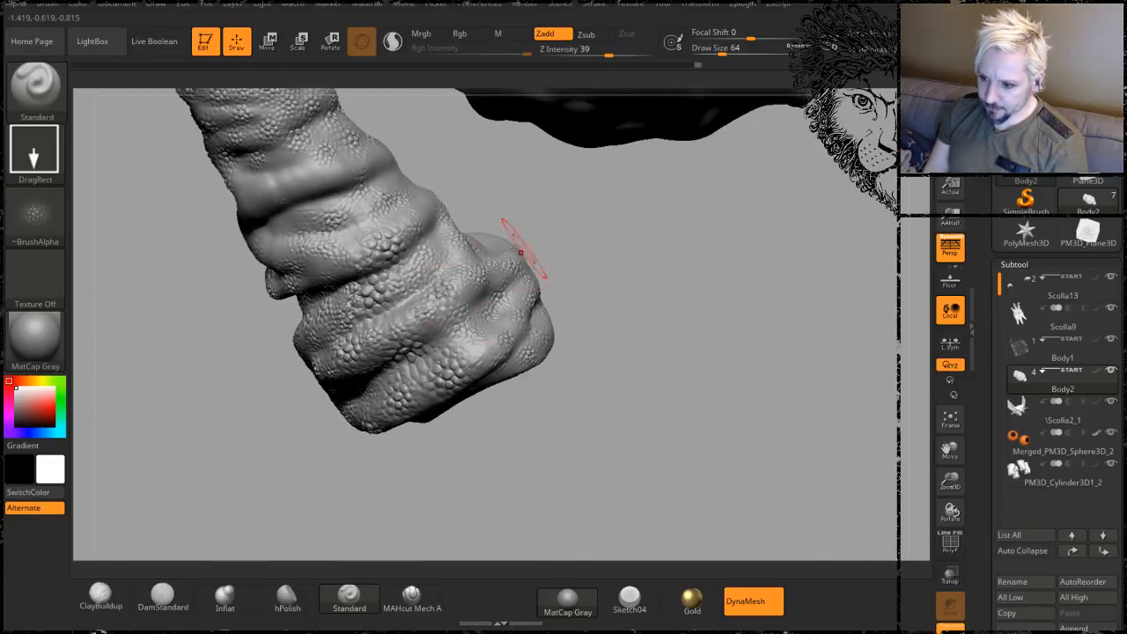
- Stamp larger scales over the smooth patches on the front and inner sides of the middle forearm folds
left_click_drag(557, 241, 296, 147)
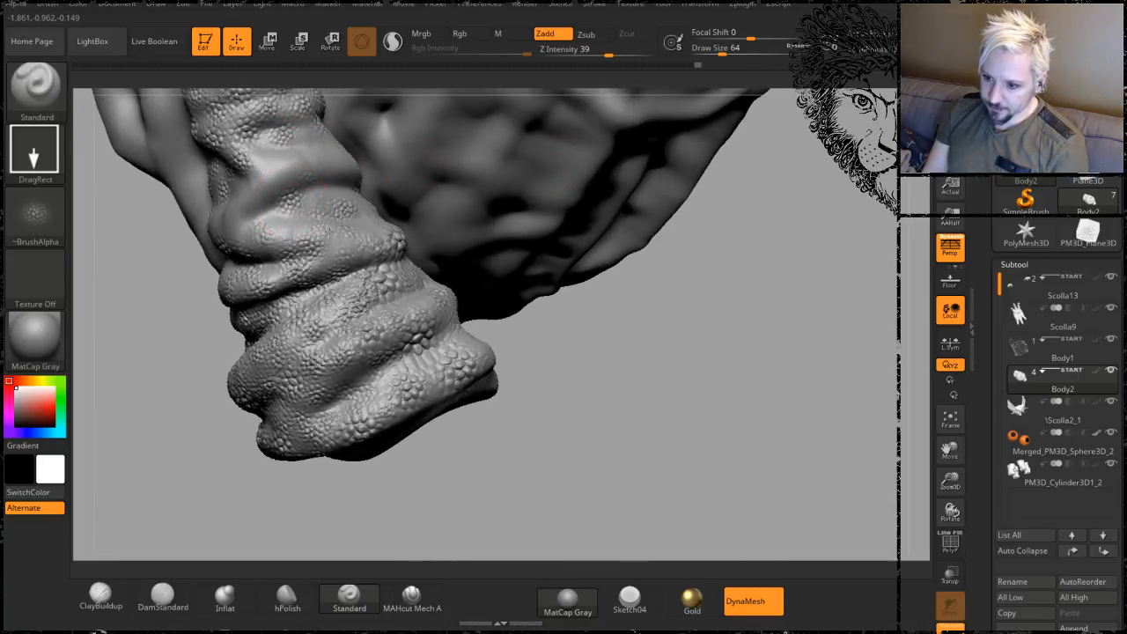
mouse_move(648, 347)
left_mouse_down()
mouse_move(666, 352)
mouse_move(581, 349)
mouse_move(599, 340)
mouse_move(597, 247)
mouse_move(381, 182)
left_mouse_up()
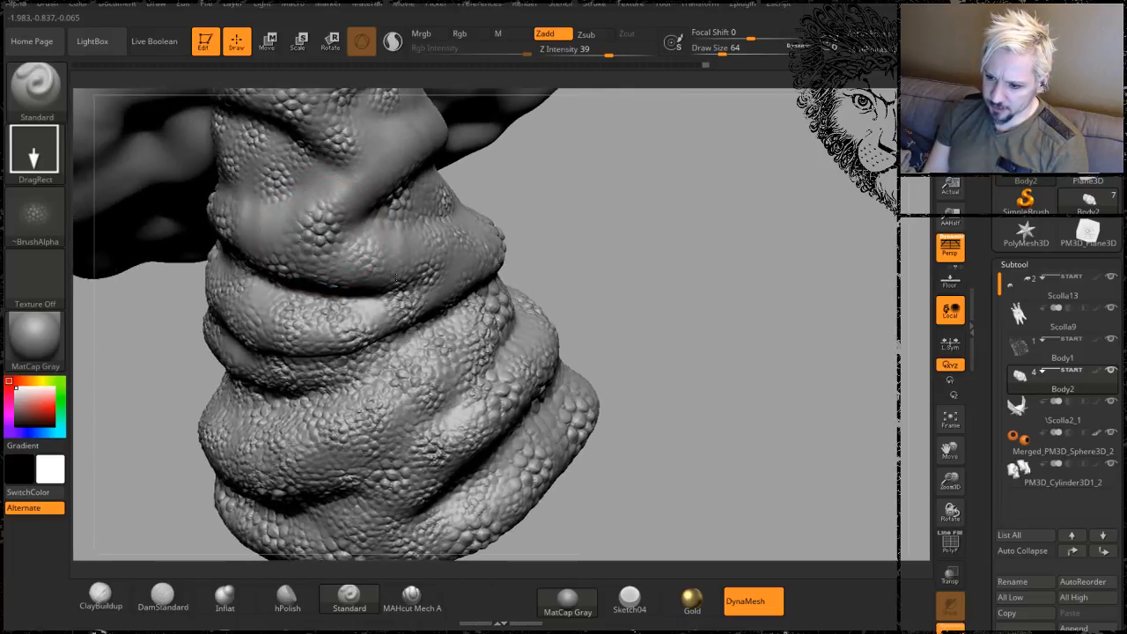
left_click_drag(624, 235, 596, 196)
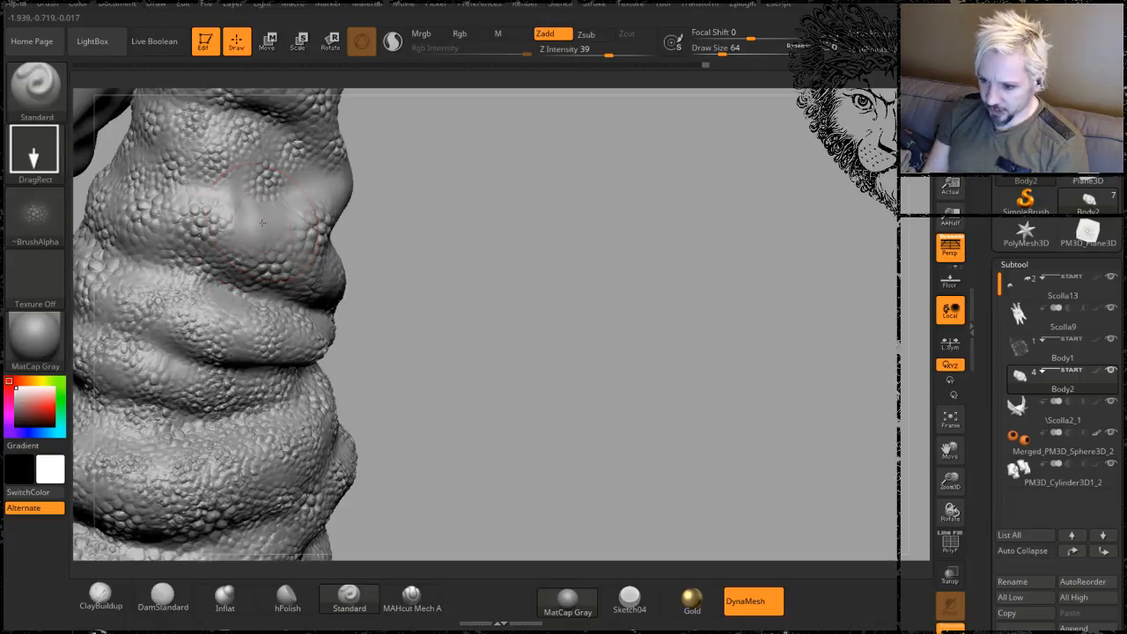
left_click_drag(259, 227, 275, 246)
left_click_drag(548, 228, 471, 213)
left_click_drag(671, 324, 705, 370)
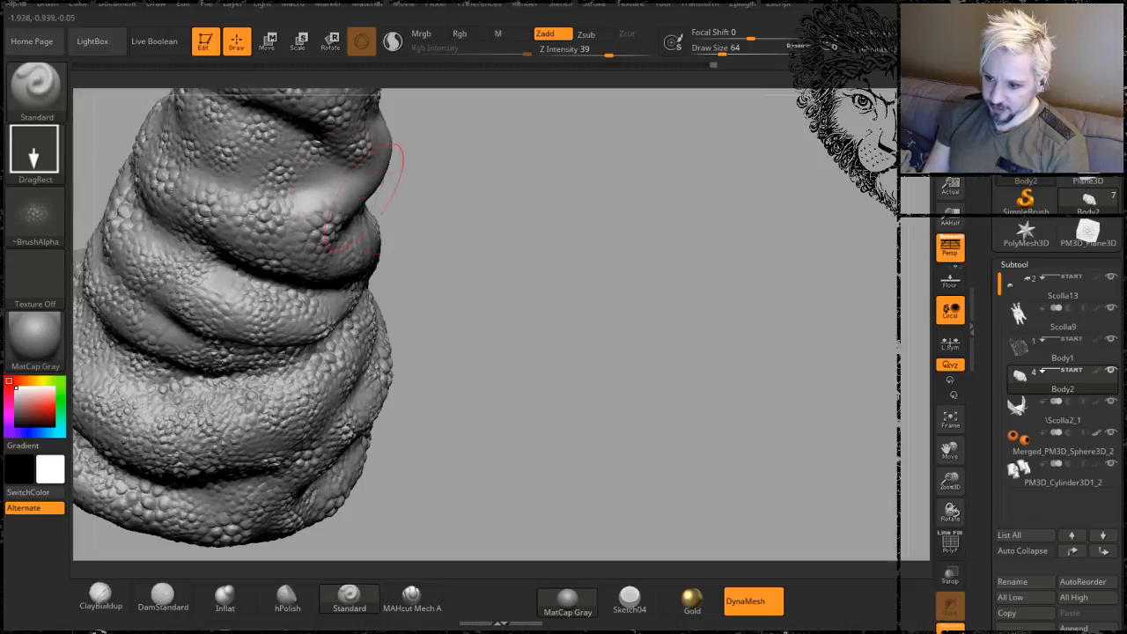
left_click_drag(324, 188, 344, 214)
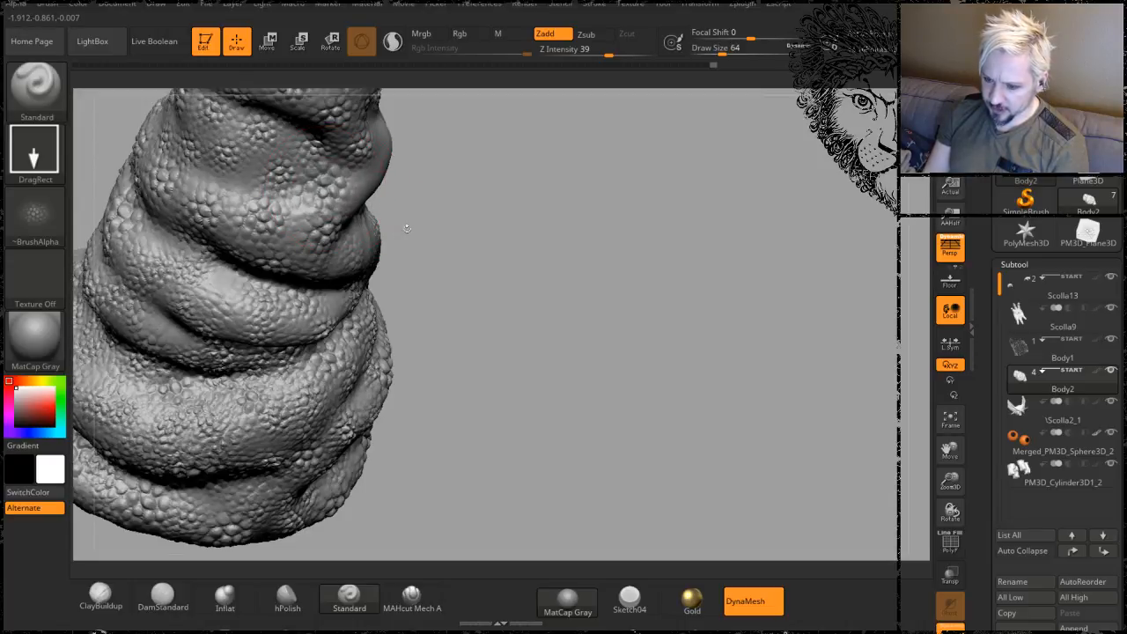
mouse_move(407, 228)
left_mouse_down()
mouse_move(467, 265)
mouse_move(348, 191)
left_mouse_up()
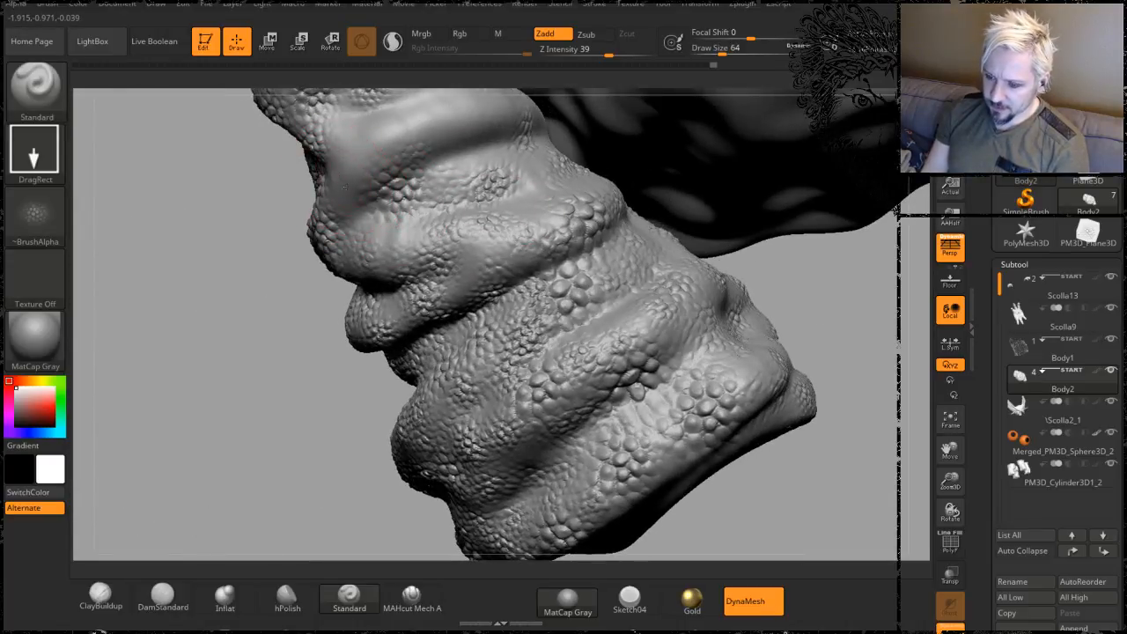
- Stamp scale clusters along the raised folds on the outer side of the mid forearm
left_click_drag(269, 320, 239, 340)
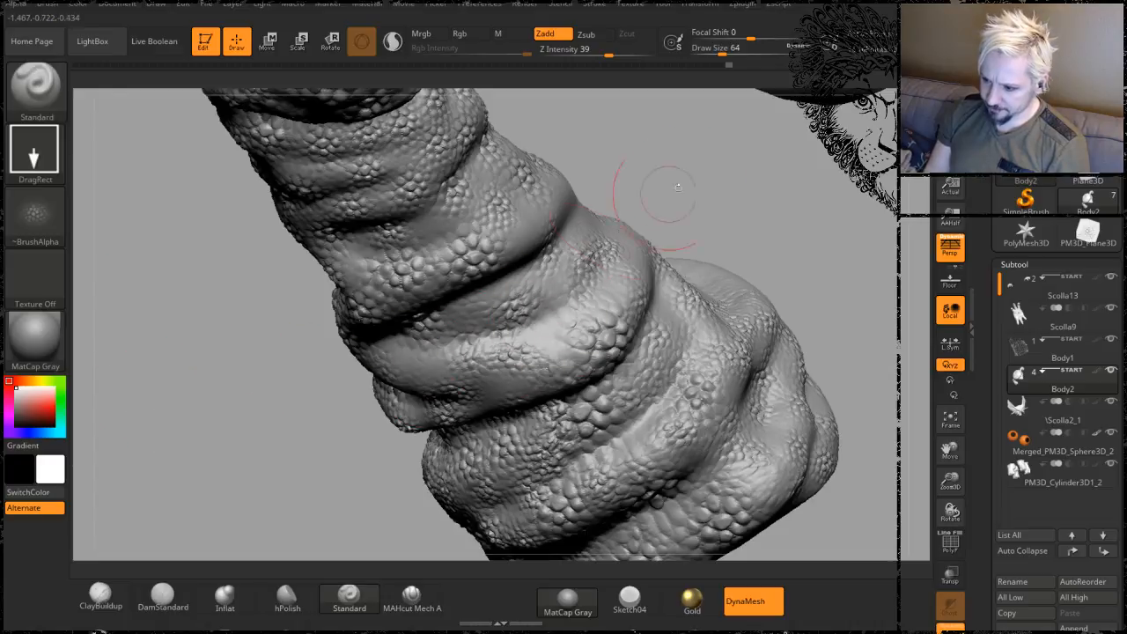
left_click_drag(678, 186, 464, 259)
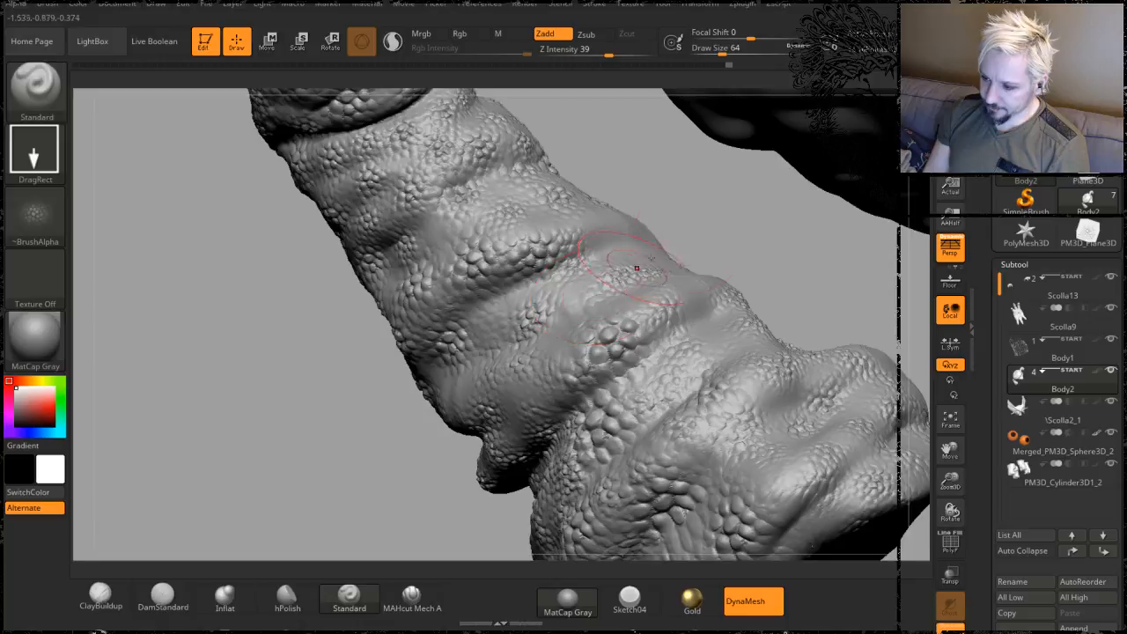
left_click_drag(737, 212, 650, 263)
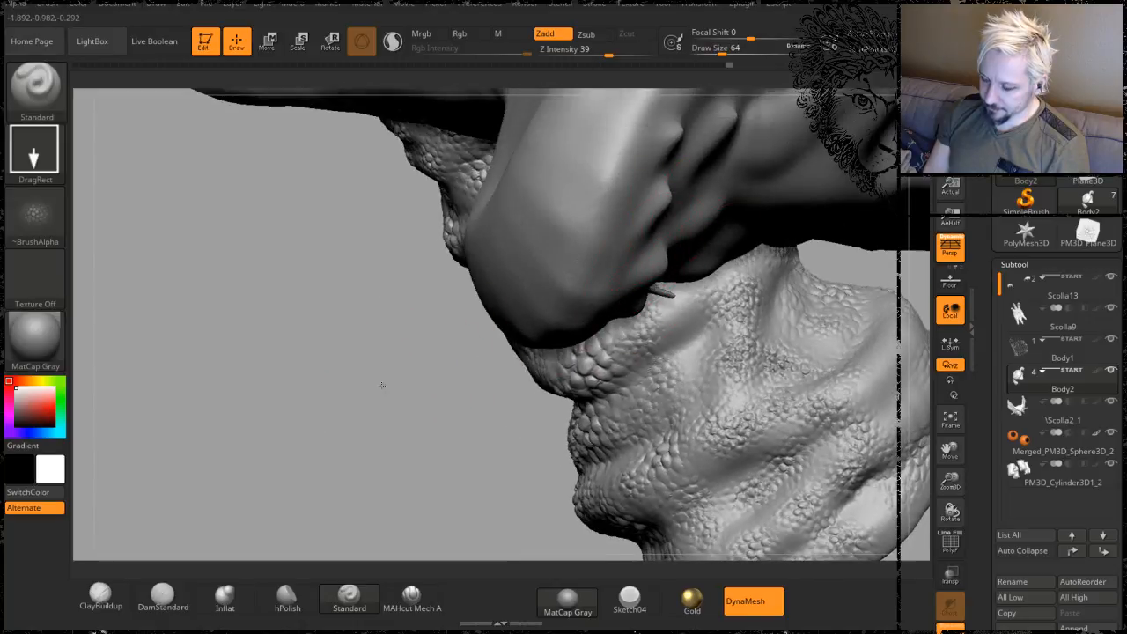
left_click_drag(382, 384, 414, 302)
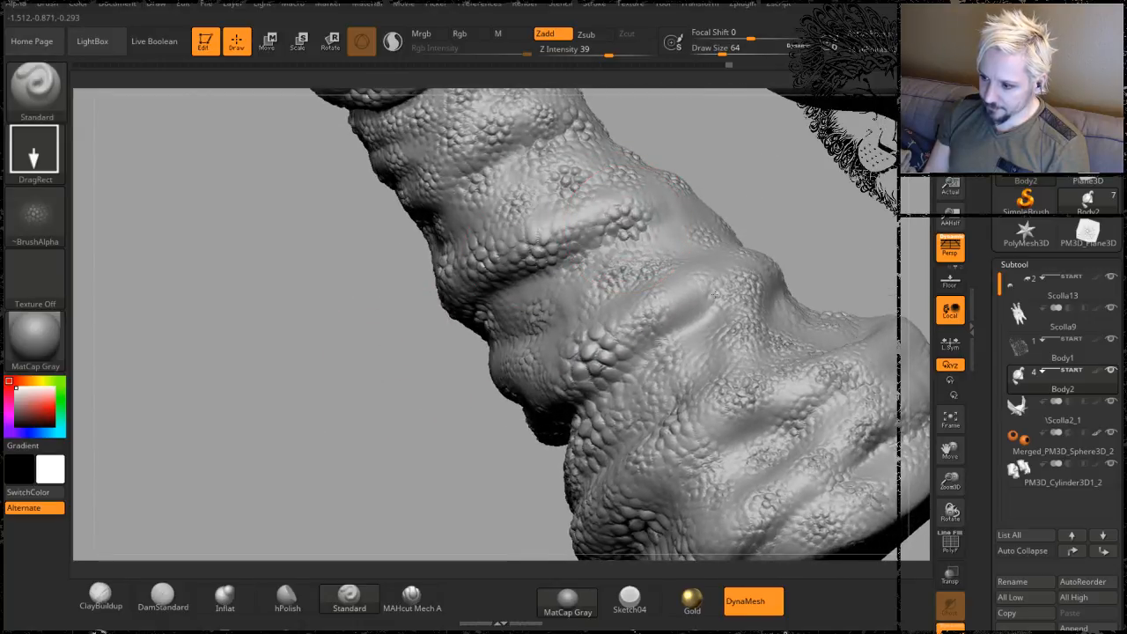
- Fill the bare ridges and creases around the outer mid and upper forearm with larger scale stamps
left_click_drag(715, 293, 717, 295)
left_click_drag(812, 193, 770, 301)
left_click_drag(673, 242, 758, 267)
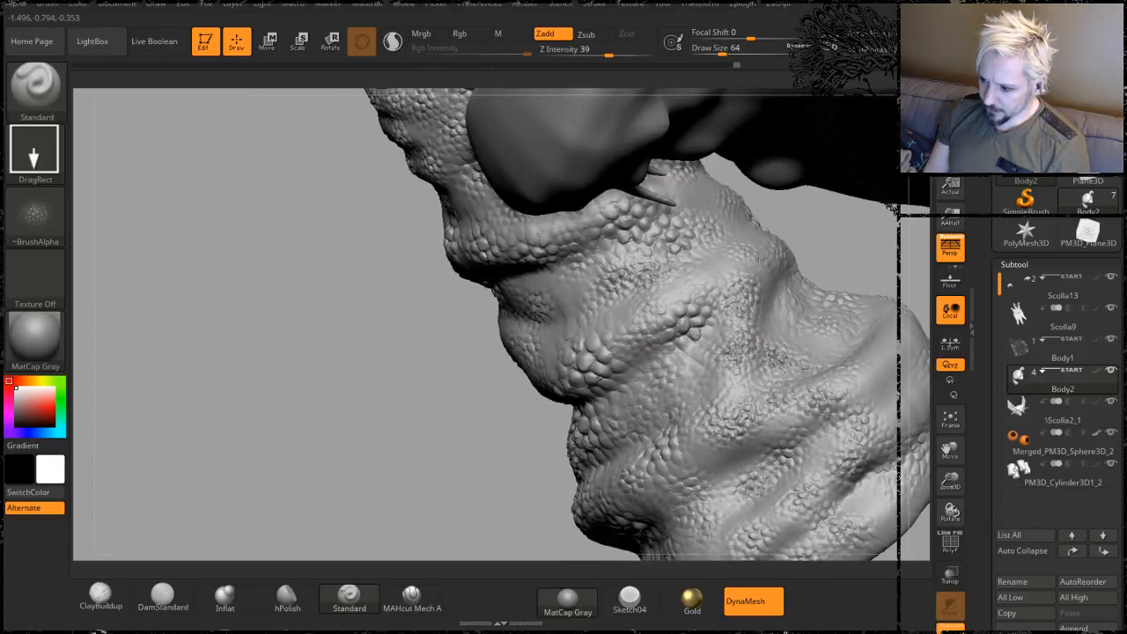
left_click_drag(264, 428, 528, 312)
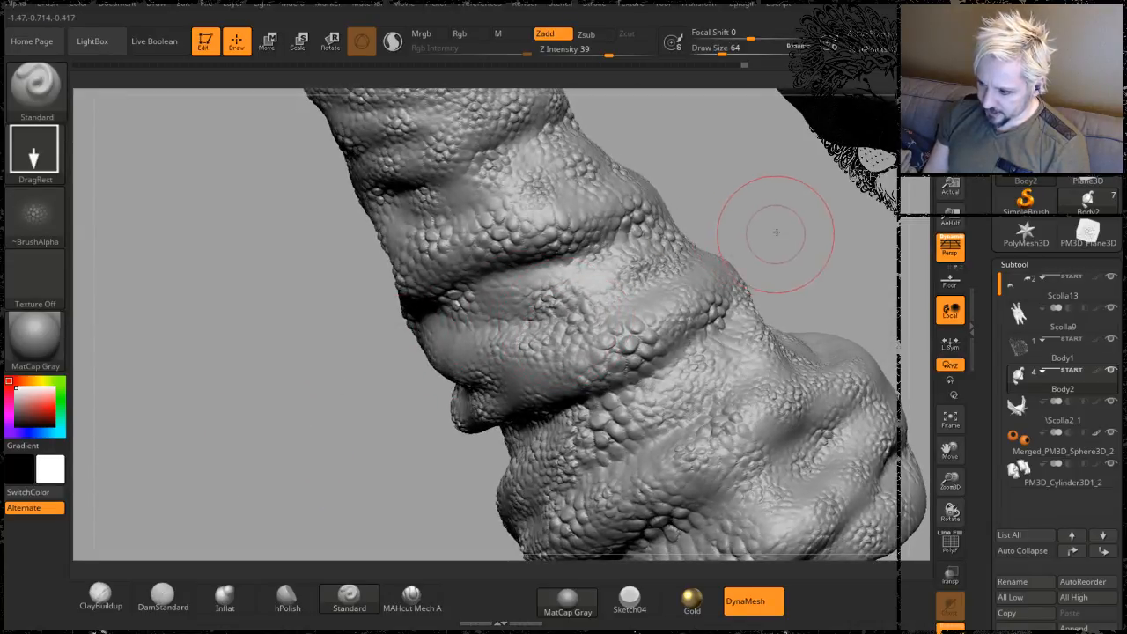
left_click_drag(775, 226, 722, 265)
left_click_drag(242, 370, 444, 346)
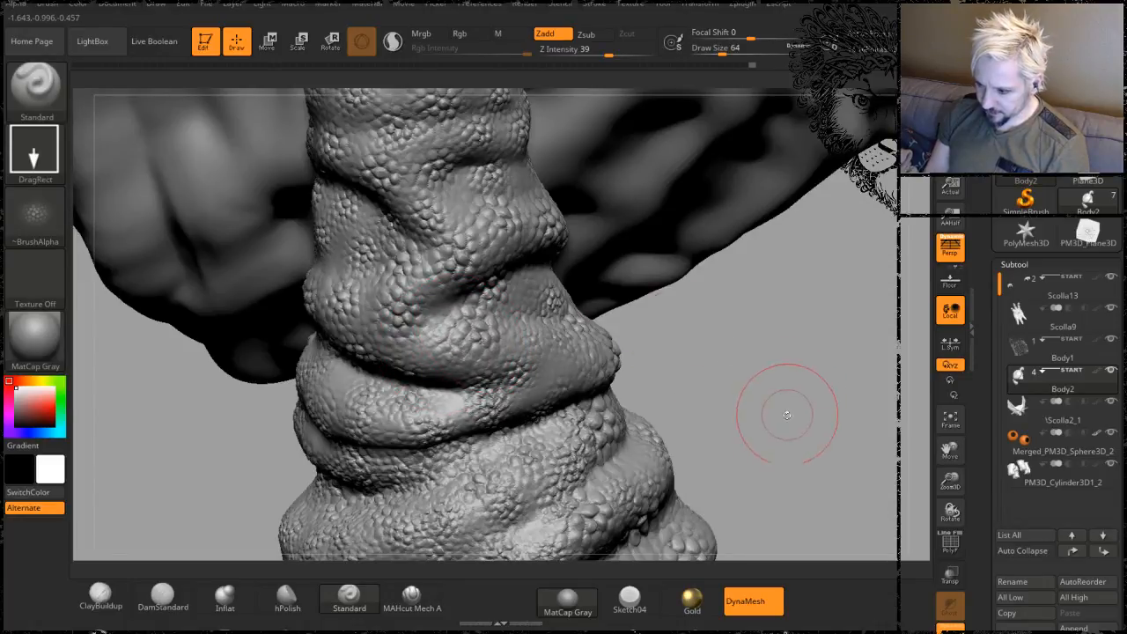
- Switch the model's display material to MatCap GreenClay
left_click_drag(780, 403, 704, 220)
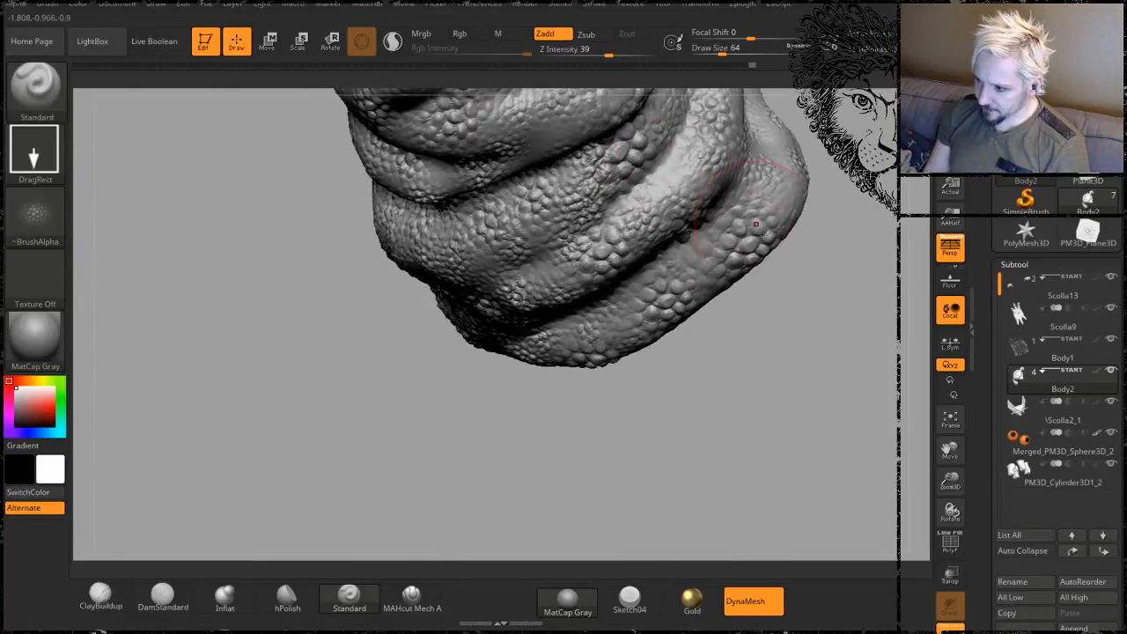
left_click_drag(788, 386, 583, 280, "alt")
left_click_drag(876, 254, 836, 201, "alt")
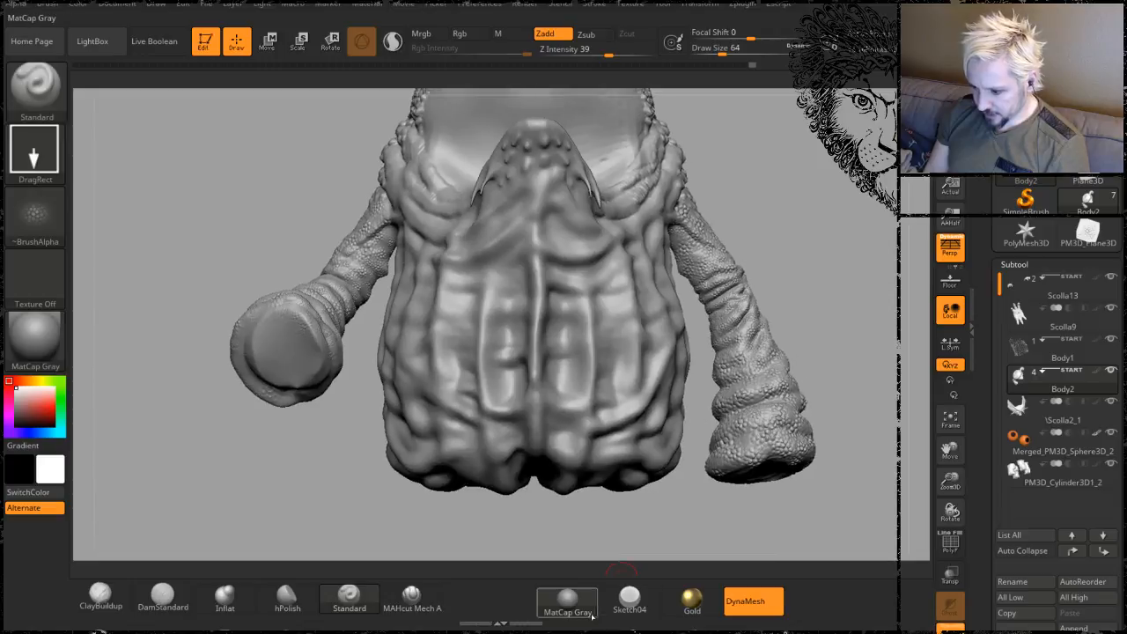
left_click(626, 599)
- Examine the scale coverage on both arms and along the forearm folds from the front, side and back
left_click_drag(775, 176, 775, 271)
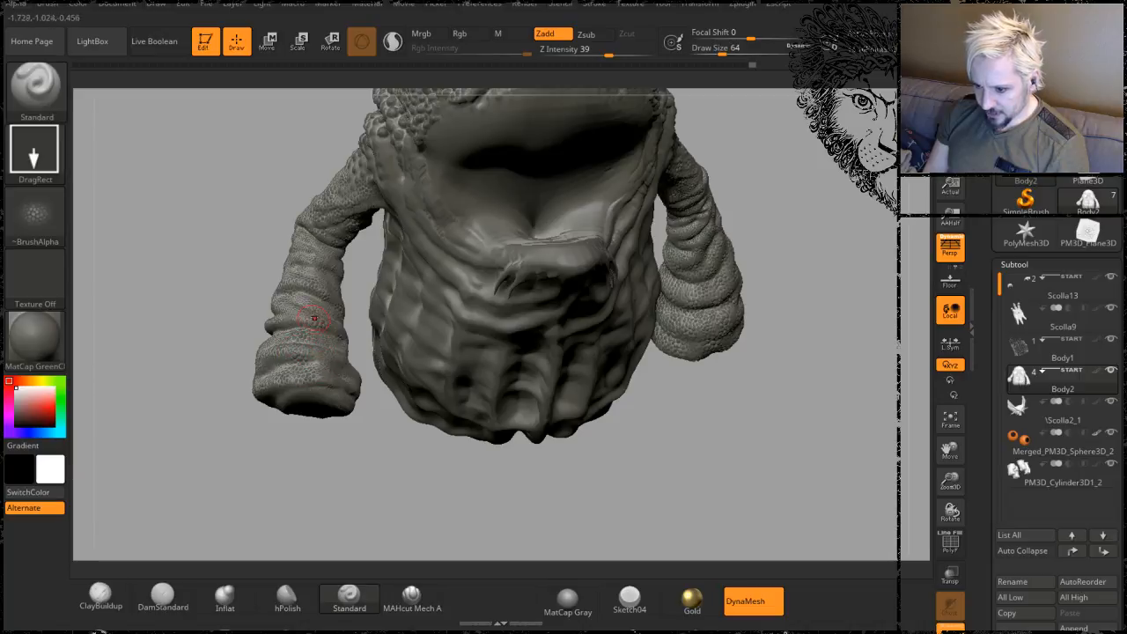
left_click_drag(694, 443, 768, 242)
left_click_drag(825, 198, 665, 227)
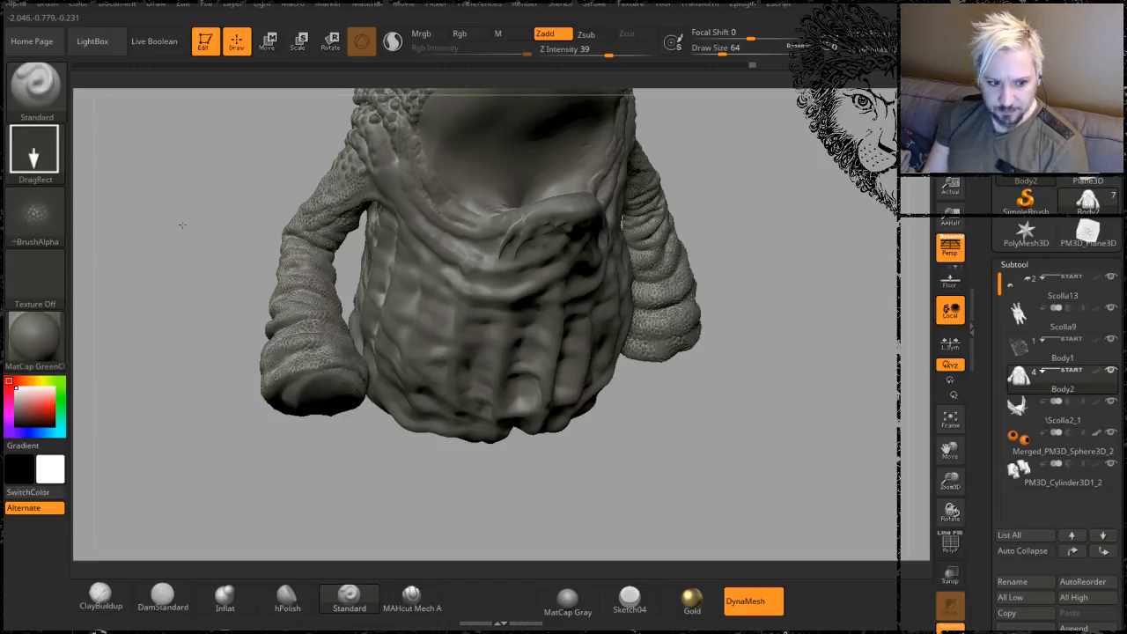
mouse_move(182, 226)
left_mouse_down()
mouse_move(206, 244)
mouse_move(199, 263)
mouse_move(184, 249)
mouse_move(199, 249)
mouse_move(200, 200)
mouse_move(200, 229)
left_mouse_up()
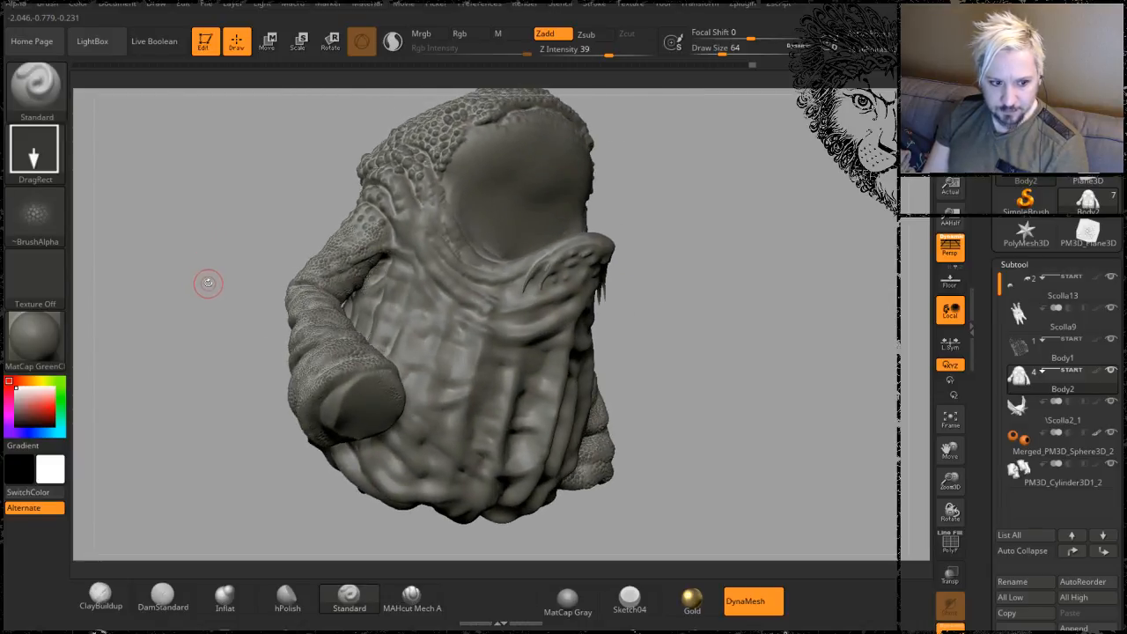
mouse_move(198, 291)
left_mouse_down()
mouse_move(191, 247)
mouse_move(219, 322)
mouse_move(188, 231)
mouse_move(247, 211)
mouse_move(414, 244)
mouse_move(455, 176)
mouse_move(452, 196)
mouse_move(270, 305)
left_mouse_up()
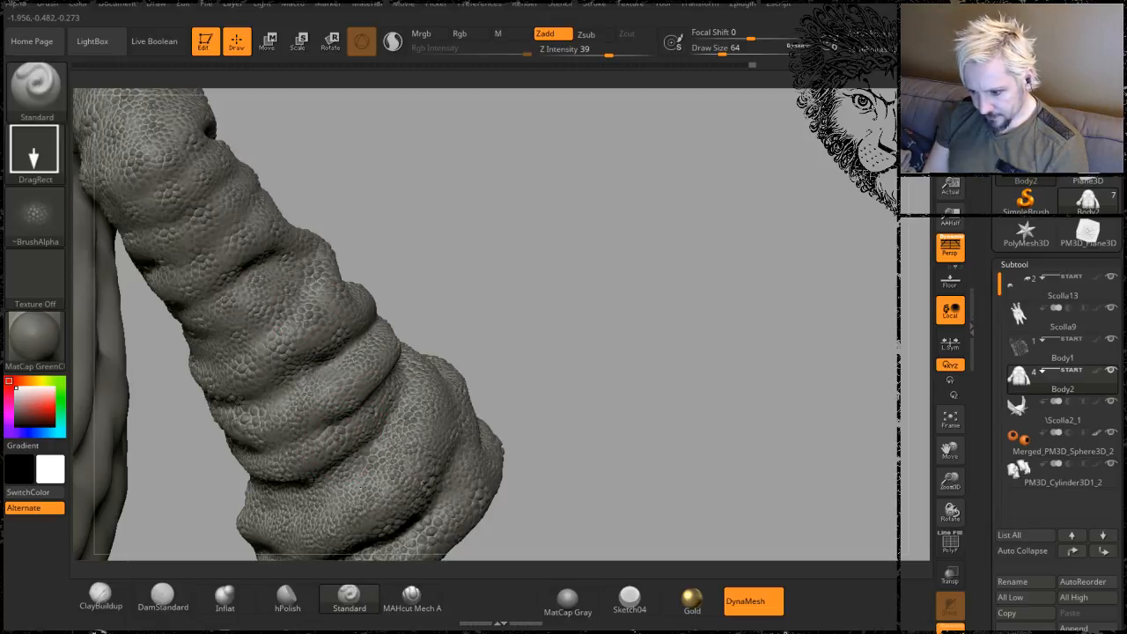
mouse_move(462, 196)
left_mouse_down()
mouse_move(529, 172)
mouse_move(560, 183)
left_mouse_up()
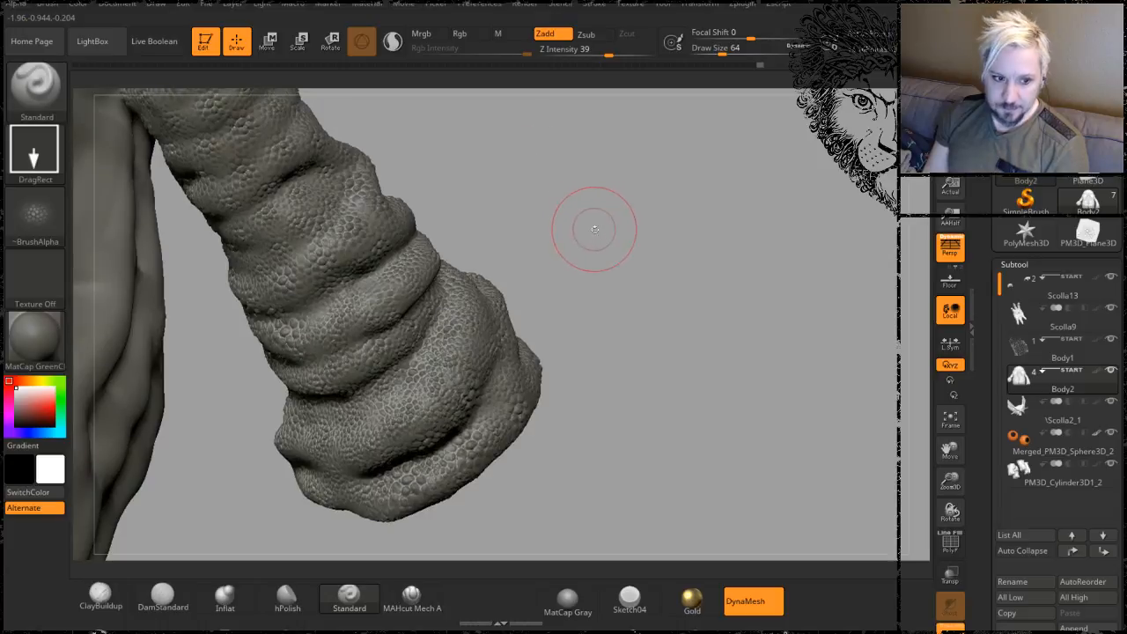
mouse_move(589, 229)
left_mouse_down()
mouse_move(612, 191)
mouse_move(576, 181)
left_mouse_up()
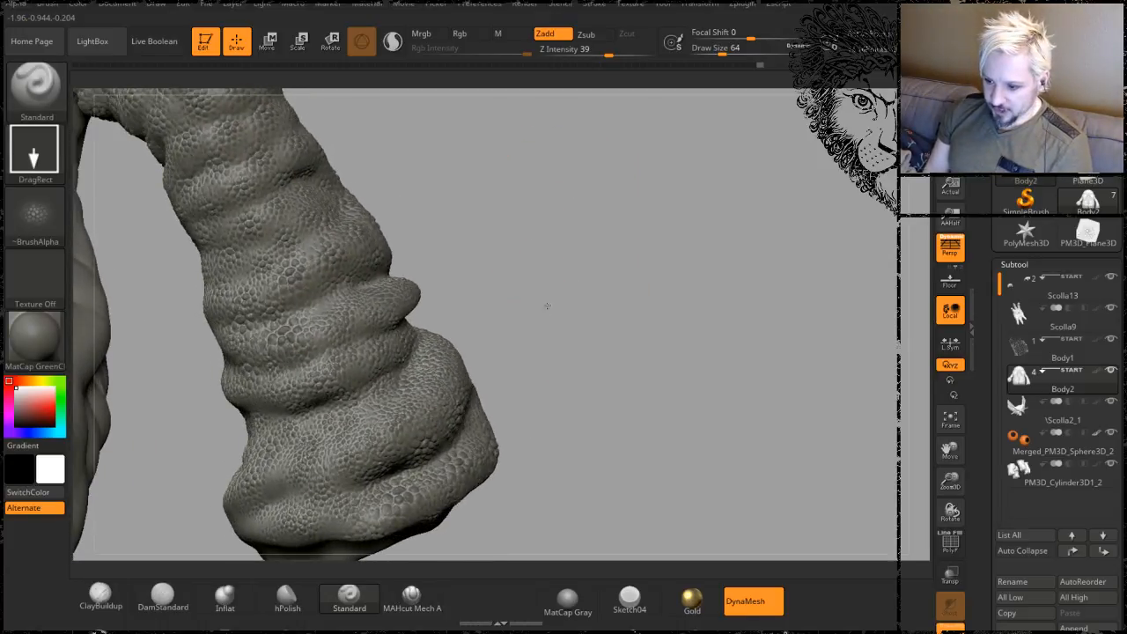
- Stamp clusters of larger scales over the smooth patches around the wrist's lower fold and rim
mouse_move(549, 307)
left_mouse_down("alt")
mouse_move(604, 219)
mouse_move(649, 247)
mouse_move(663, 173)
left_mouse_up("alt")
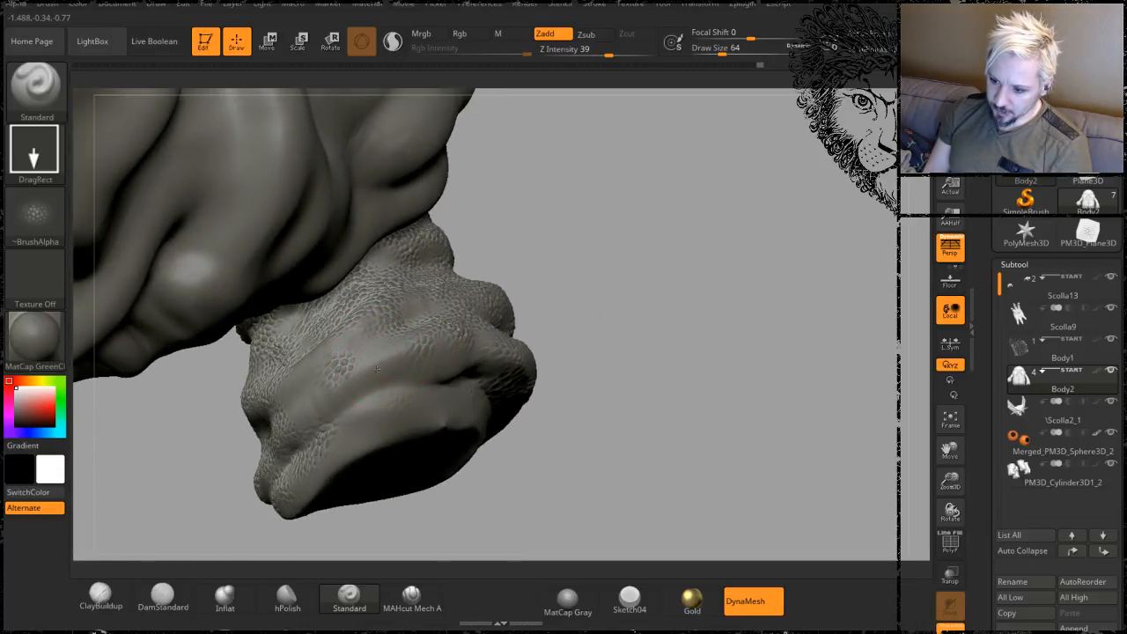
left_click_drag(443, 422, 446, 419)
left_click_drag(653, 238, 685, 189)
left_click_drag(331, 405, 373, 443)
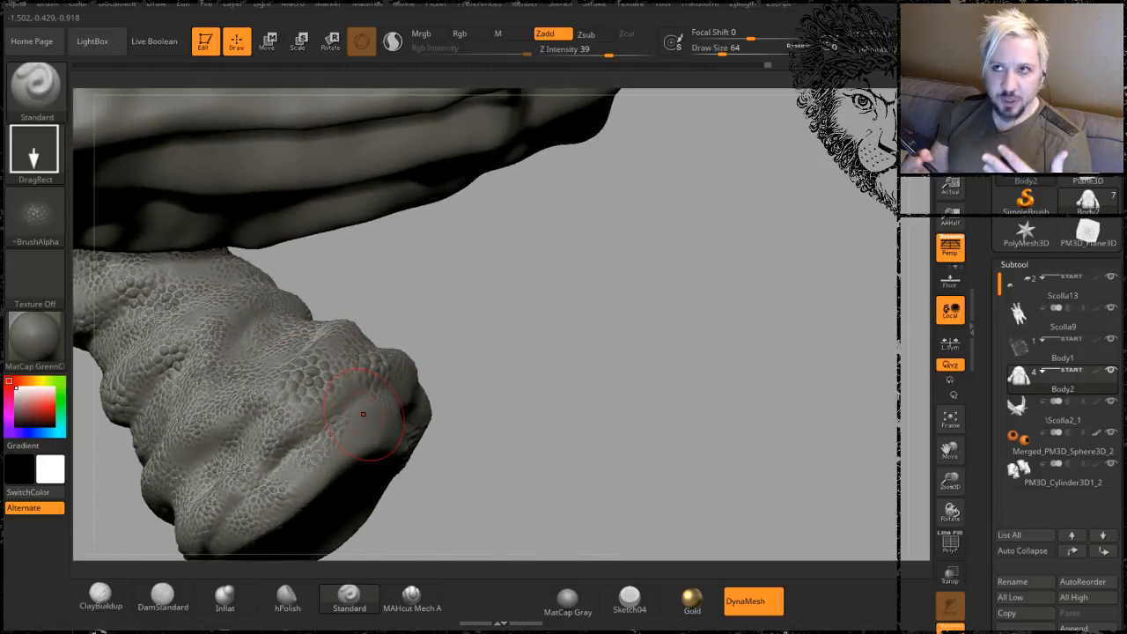
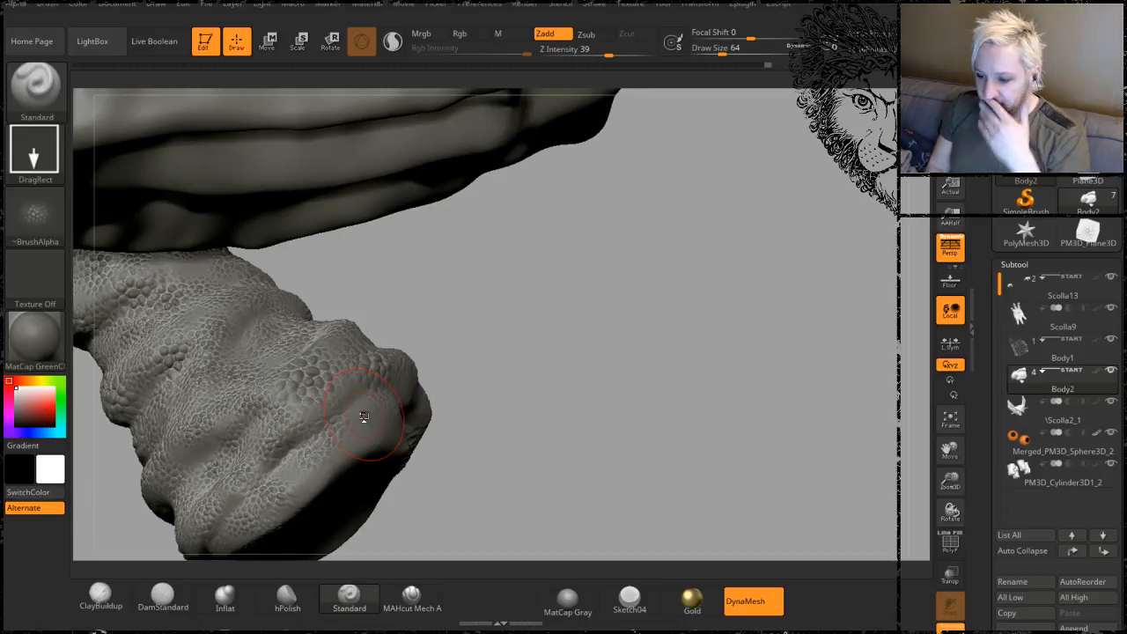
left_click_drag(529, 340, 494, 343)
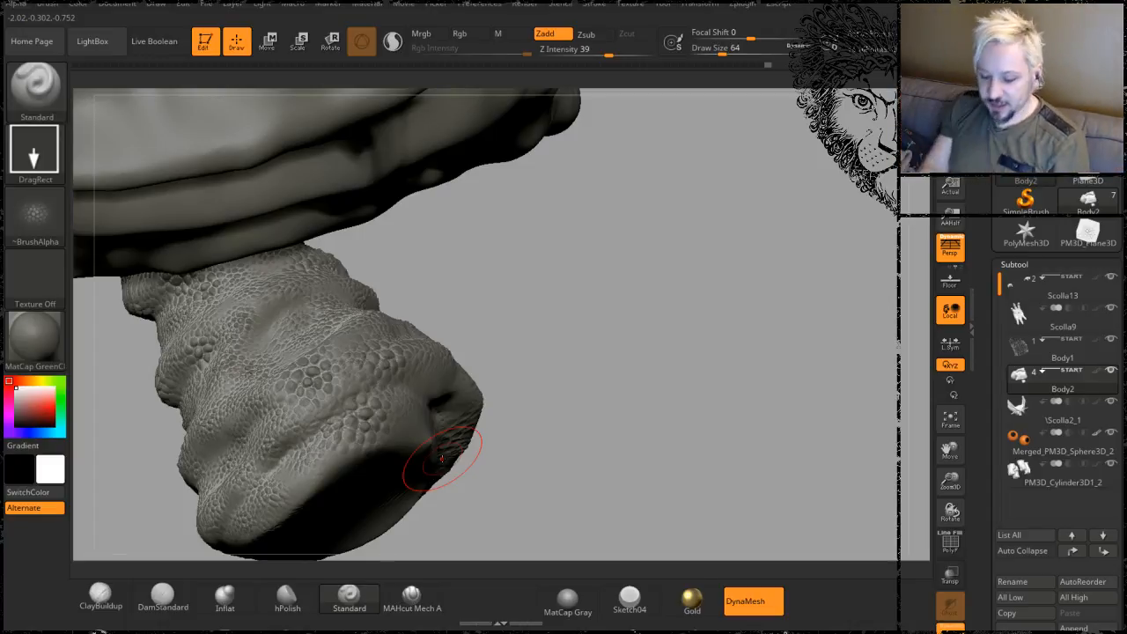
mouse_move(568, 352)
left_mouse_down()
mouse_move(637, 259)
mouse_move(513, 294)
left_mouse_up()
left_click_drag(520, 357, 521, 364)
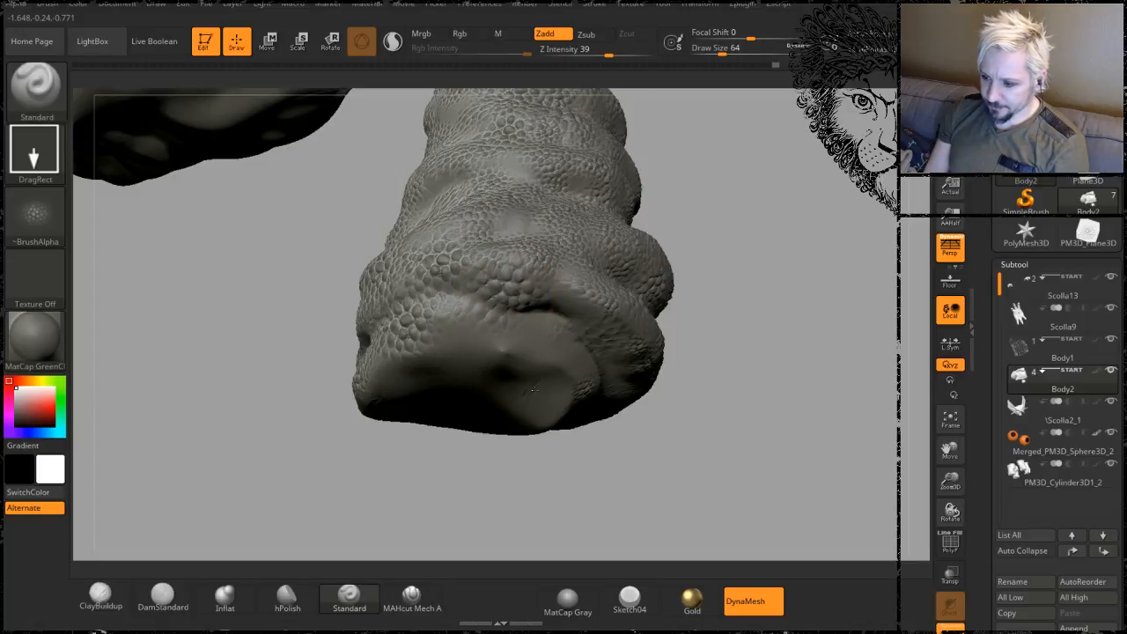
- Stamp more scales over the remaining bare areas of the lowest wrist folds, checking the arm up to the shoulder
mouse_move(314, 485)
left_mouse_down()
mouse_move(537, 341)
mouse_move(542, 317)
left_mouse_up()
mouse_move(707, 176)
left_mouse_down()
mouse_move(731, 214)
mouse_move(616, 290)
left_mouse_up()
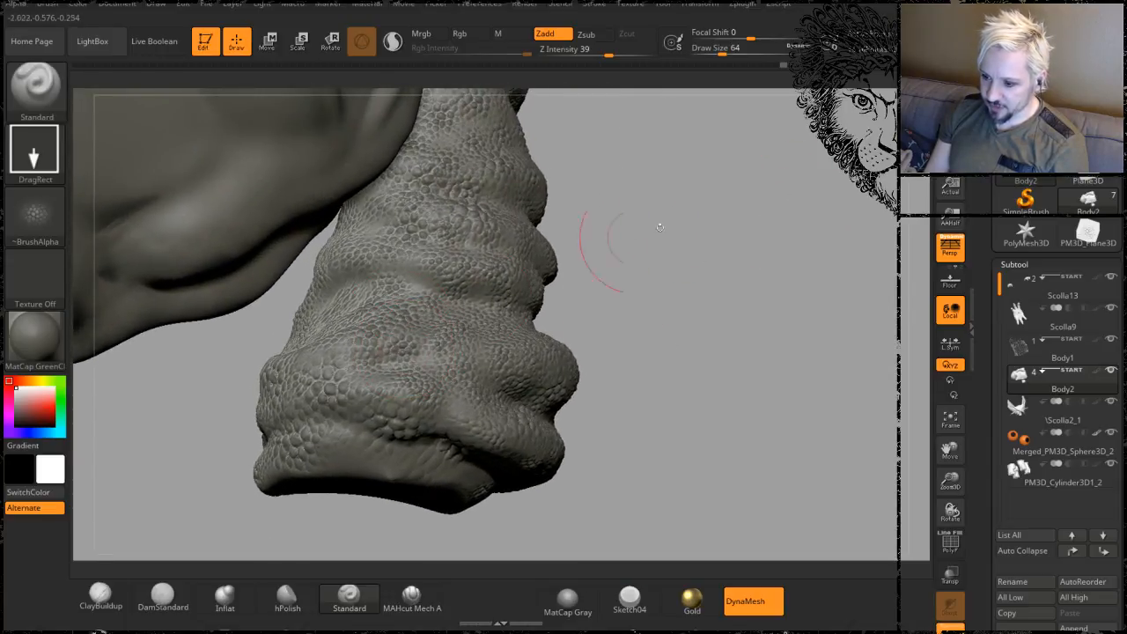
mouse_move(660, 227)
left_mouse_down()
mouse_move(619, 327)
mouse_move(594, 347)
mouse_move(573, 300)
left_mouse_up()
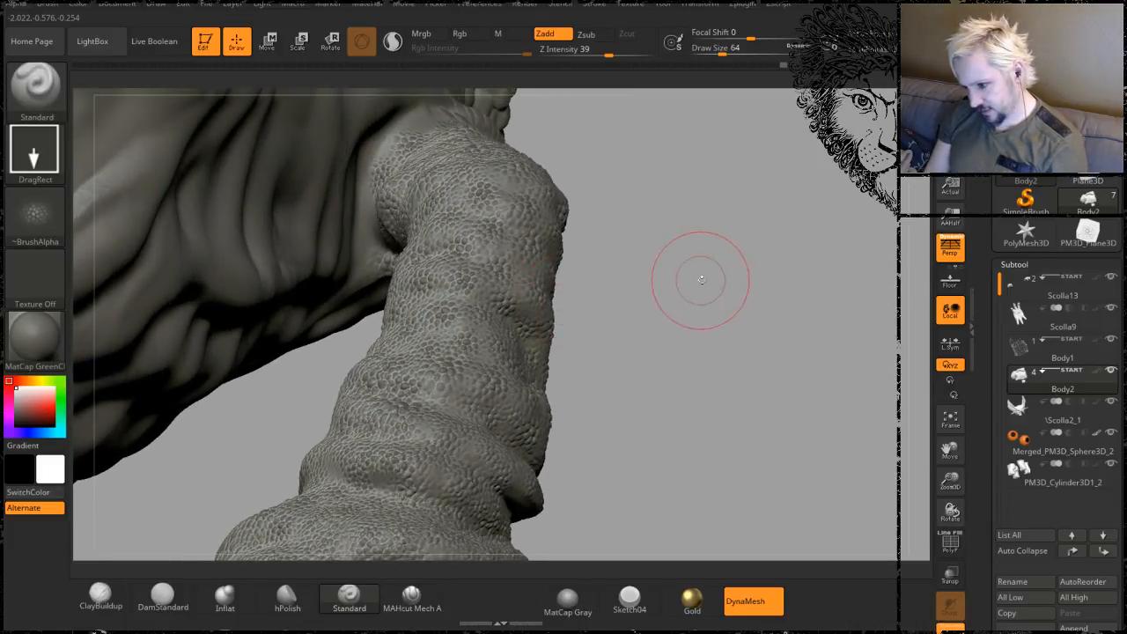
left_click_drag(701, 280, 602, 292)
left_click_drag(601, 371, 419, 289)
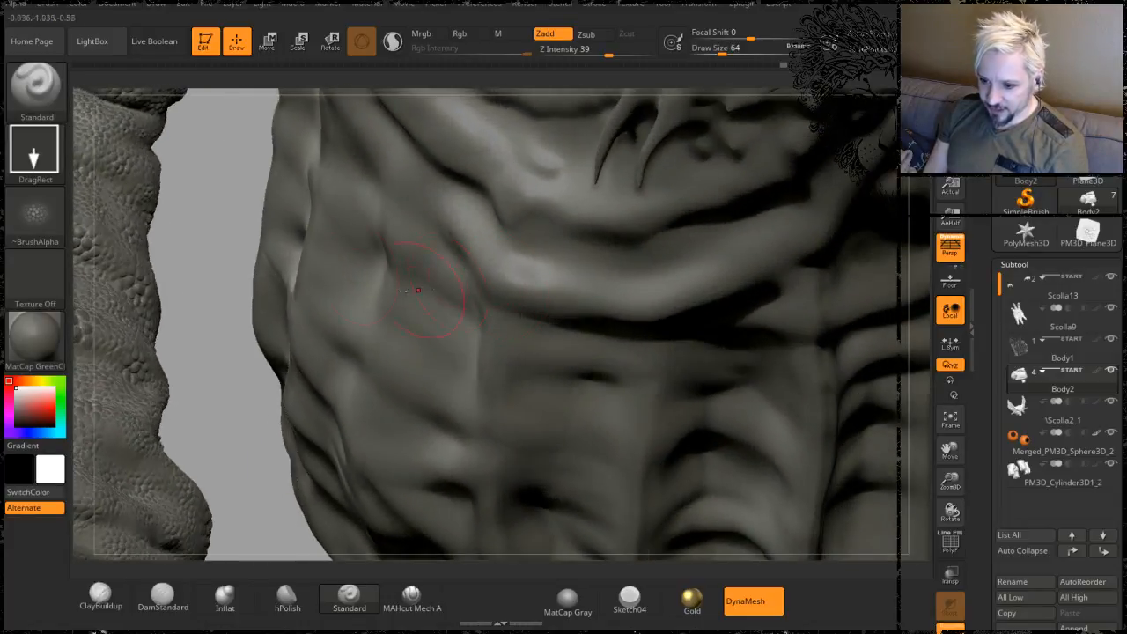
mouse_move(205, 324)
left_mouse_down("alt")
mouse_move(92, 172)
mouse_move(254, 82)
left_mouse_up("alt")
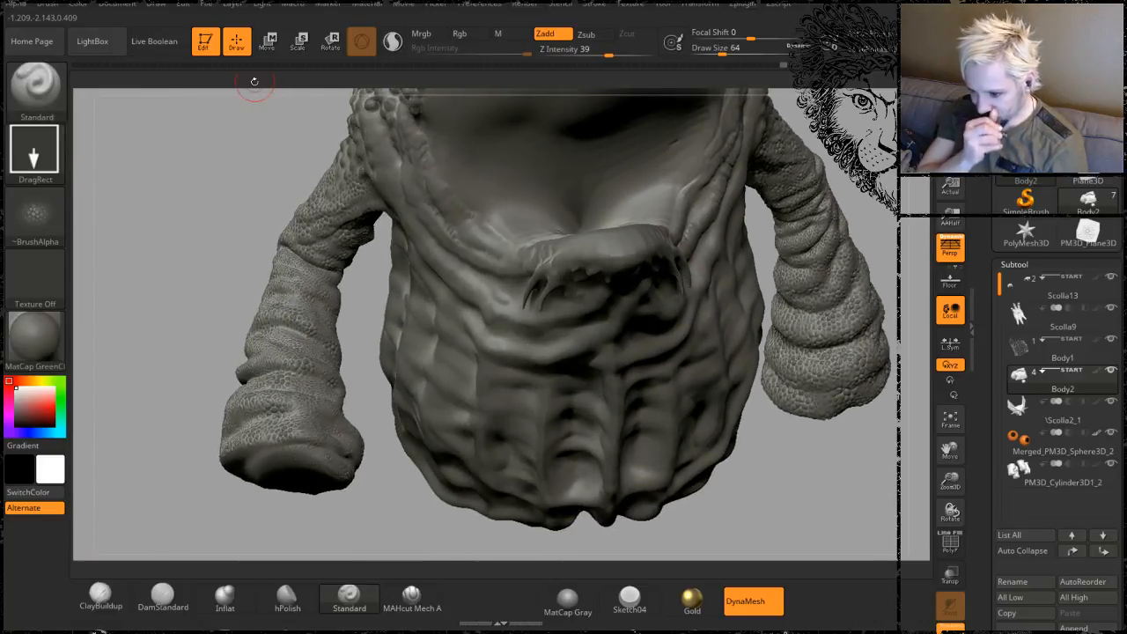
- Stamp scales along the edge of the wrist's flat end and save the project
mouse_move(163, 337)
left_mouse_down()
mouse_move(240, 187)
mouse_move(206, 372)
mouse_move(182, 370)
mouse_move(211, 433)
mouse_move(206, 460)
mouse_move(271, 311)
left_mouse_up()
left_click_drag(353, 344, 374, 370)
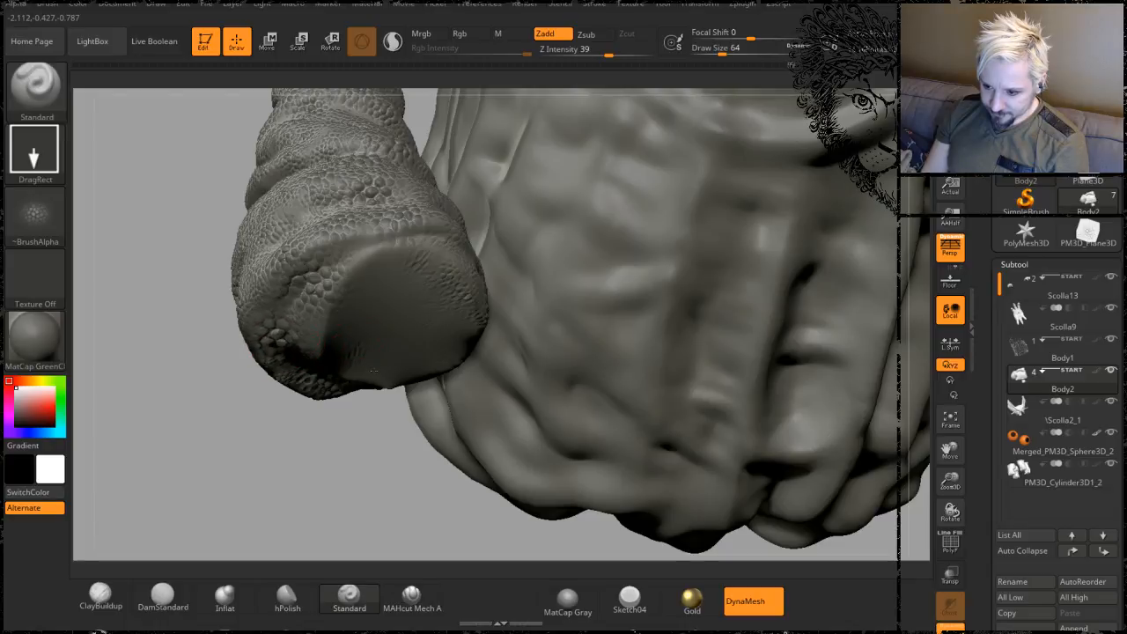
mouse_move(202, 423)
left_mouse_down()
mouse_move(344, 379)
mouse_move(318, 411)
mouse_move(377, 403)
left_mouse_up()
key("ctrl+s")
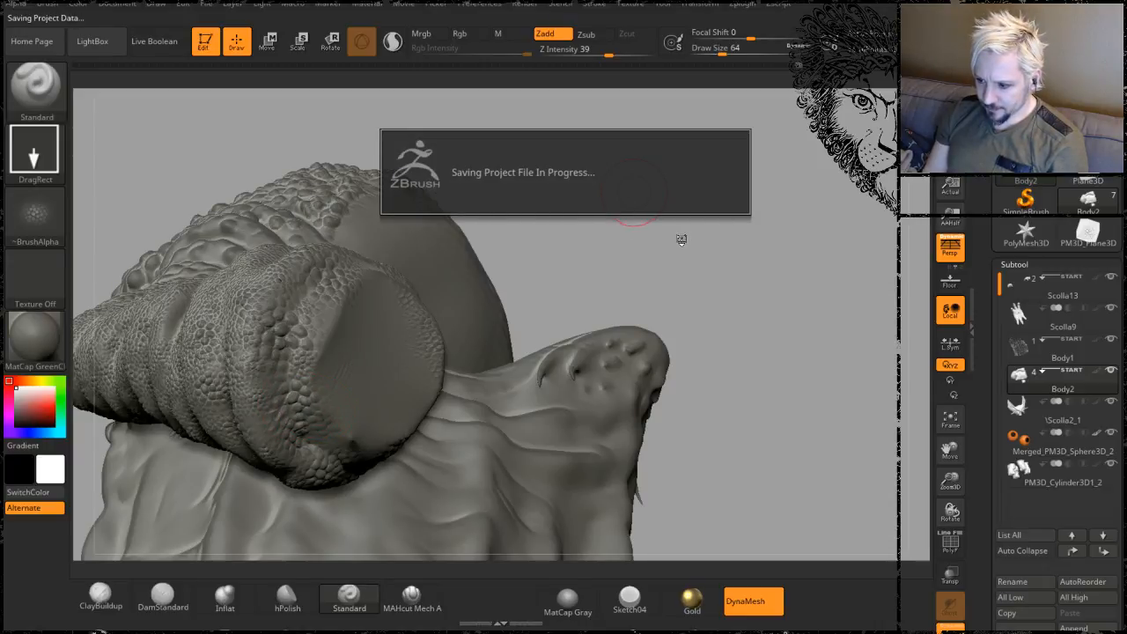
- Stamp larger scale clusters over the front of the wrist and the lower forearm folds
left_click_drag(660, 244, 649, 228)
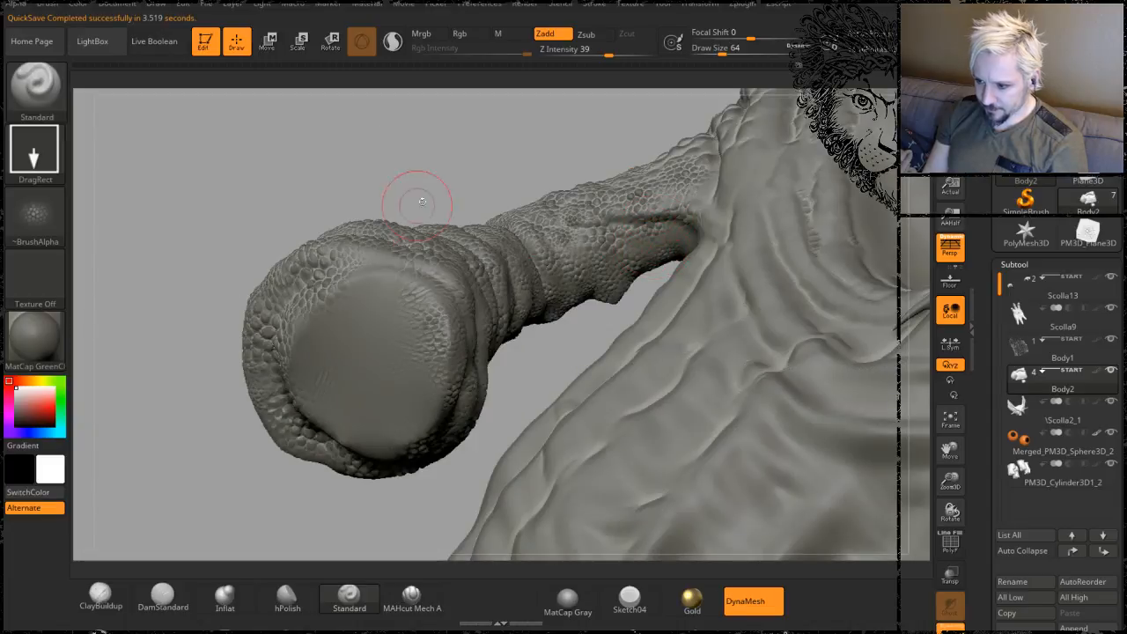
mouse_move(422, 201)
left_mouse_down()
mouse_move(449, 258)
mouse_move(356, 271)
left_mouse_up()
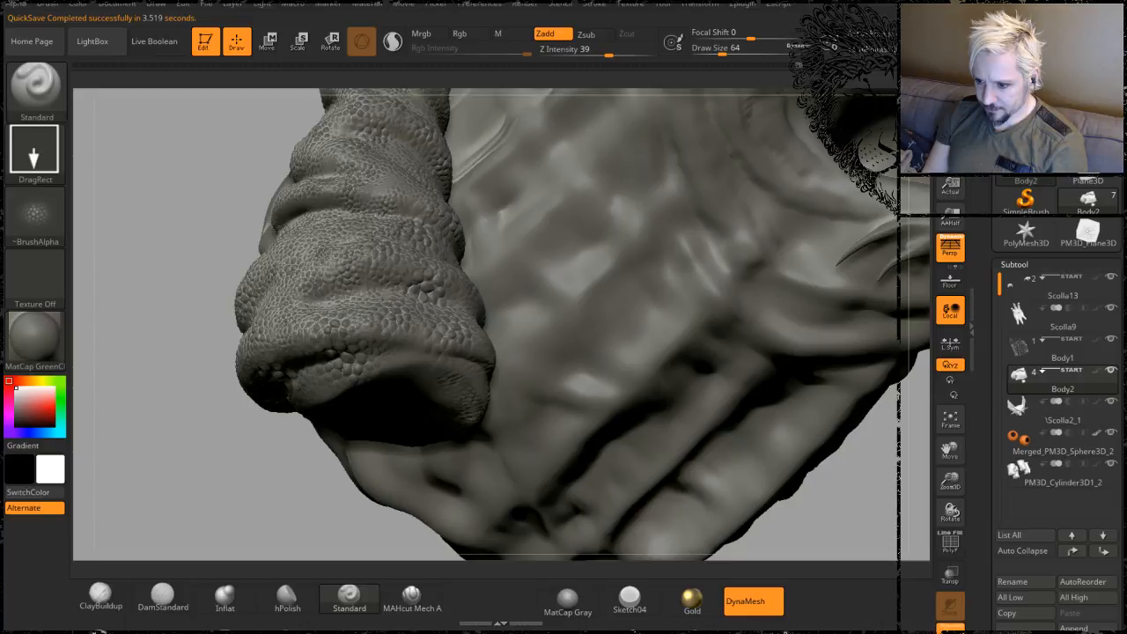
mouse_move(121, 121)
left_mouse_down()
mouse_move(161, 212)
mouse_move(455, 352)
left_mouse_up()
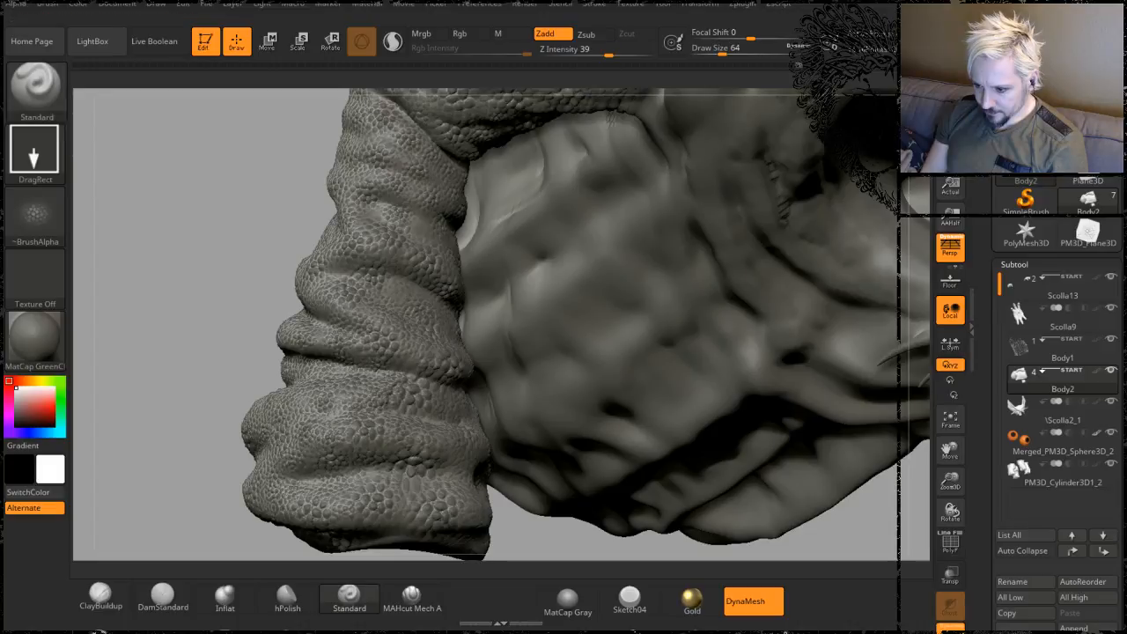
mouse_move(188, 264)
left_mouse_down()
mouse_move(208, 231)
mouse_move(196, 209)
mouse_move(188, 226)
left_mouse_up()
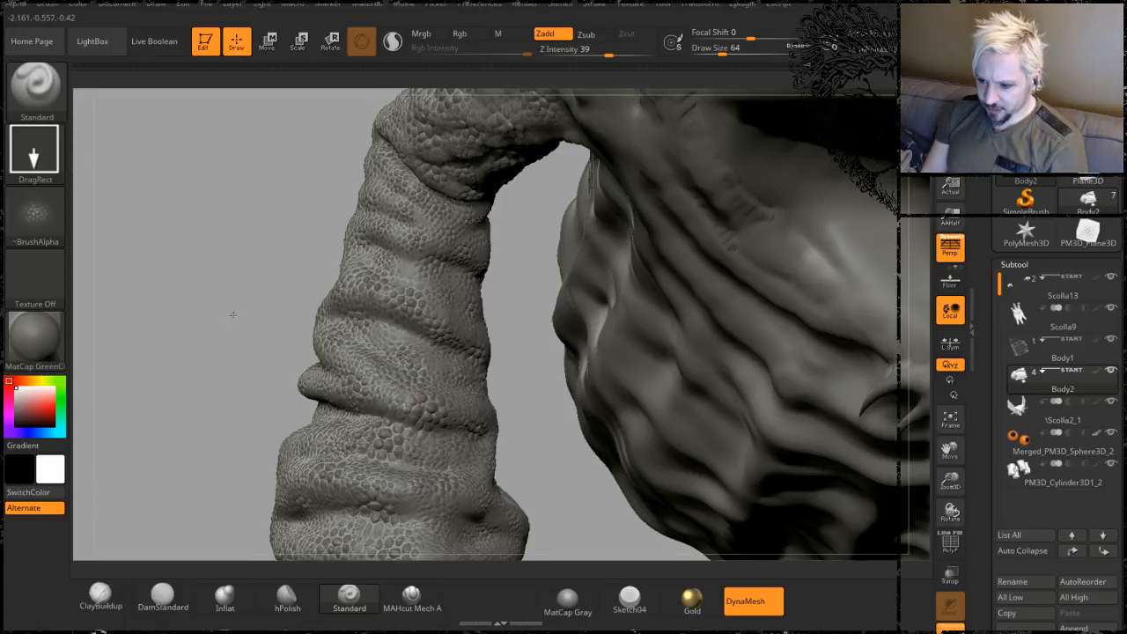
mouse_move(233, 315)
left_mouse_down()
mouse_move(207, 279)
mouse_move(194, 347)
mouse_move(231, 264)
left_mouse_up()
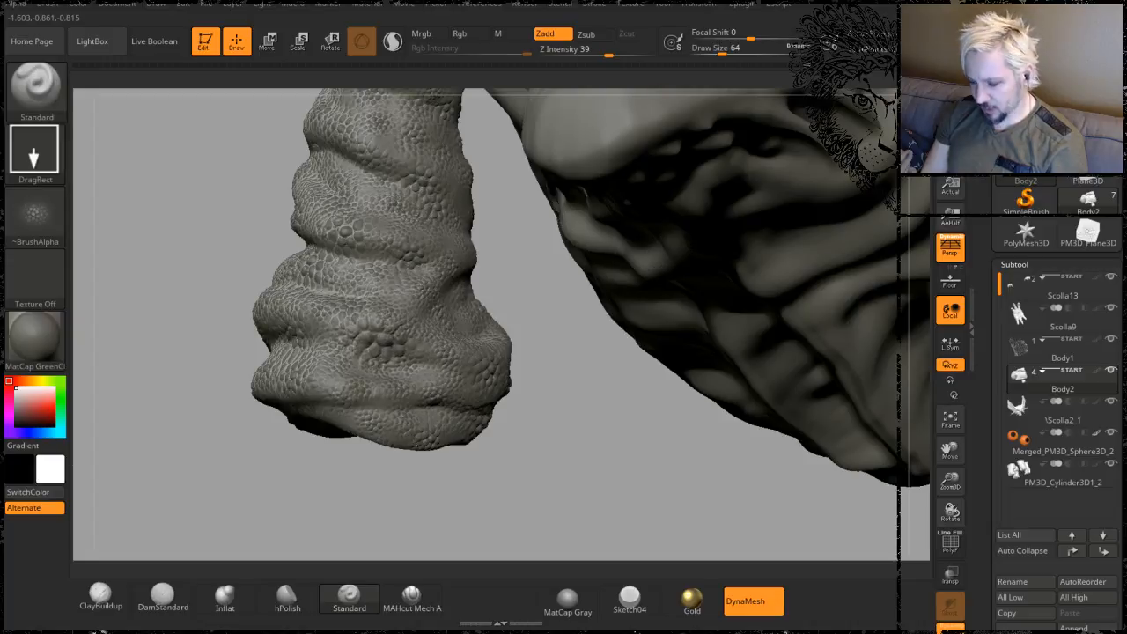
- Add larger scale stamps to the underside of the wrist and forearm folds
mouse_move(576, 441)
left_mouse_down()
mouse_move(587, 373)
mouse_move(520, 326)
left_mouse_up()
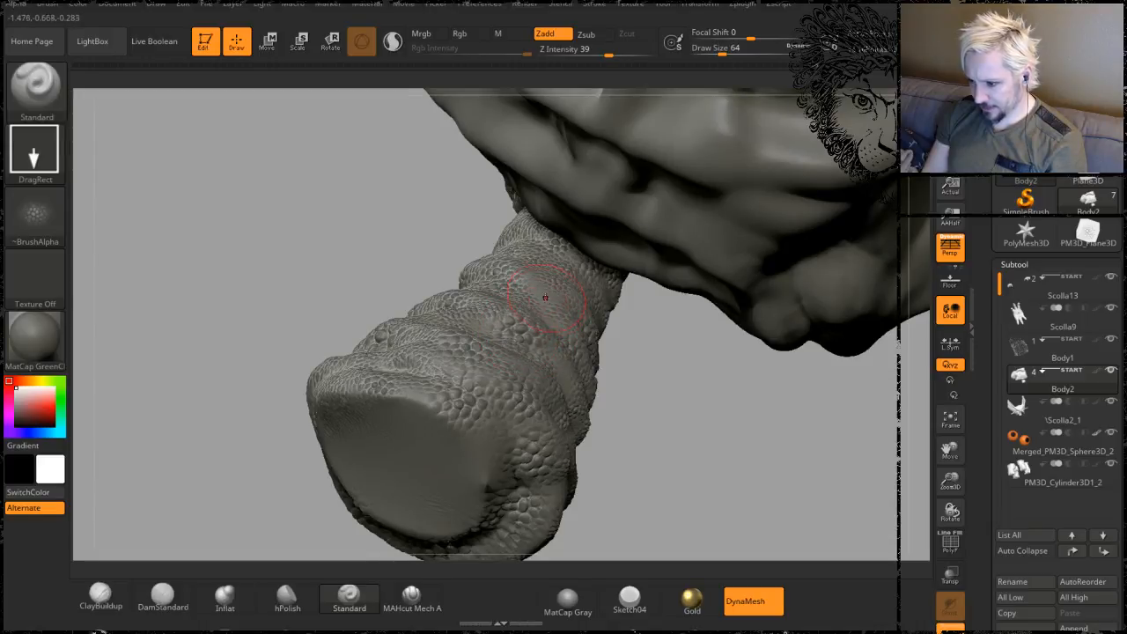
left_click_drag(660, 415, 484, 361)
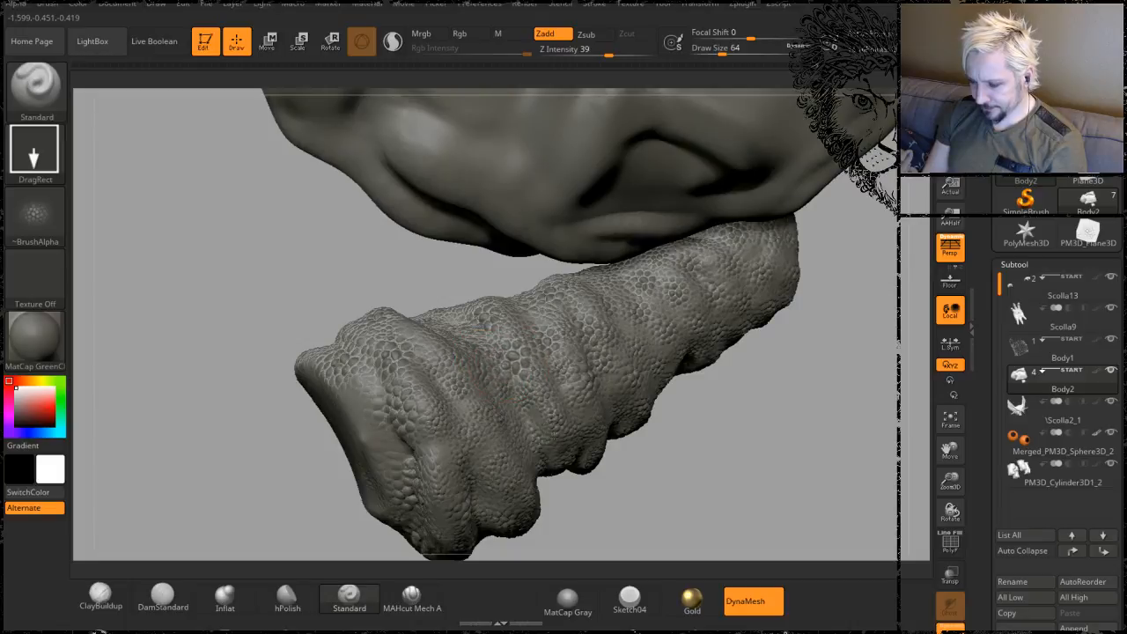
mouse_move(646, 455)
left_mouse_down()
mouse_move(674, 326)
mouse_move(644, 196)
mouse_move(659, 327)
mouse_move(662, 306)
mouse_move(548, 270)
left_mouse_up()
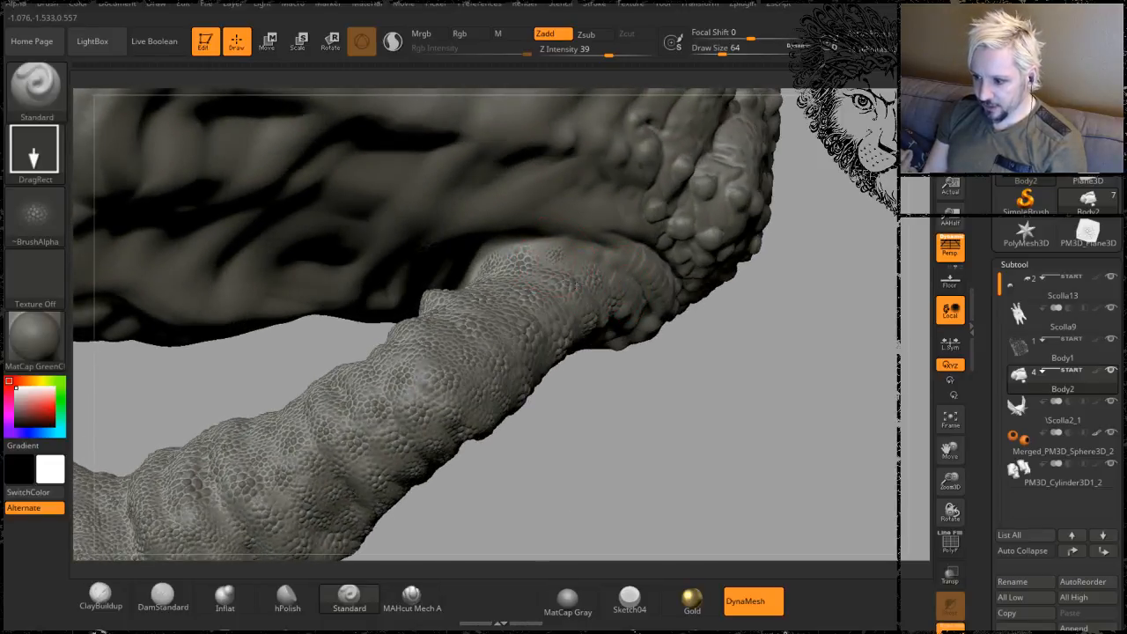
- Extend the scales over the upper arm to where it joins the shoulder and the side of the body
left_click_drag(617, 428, 599, 269)
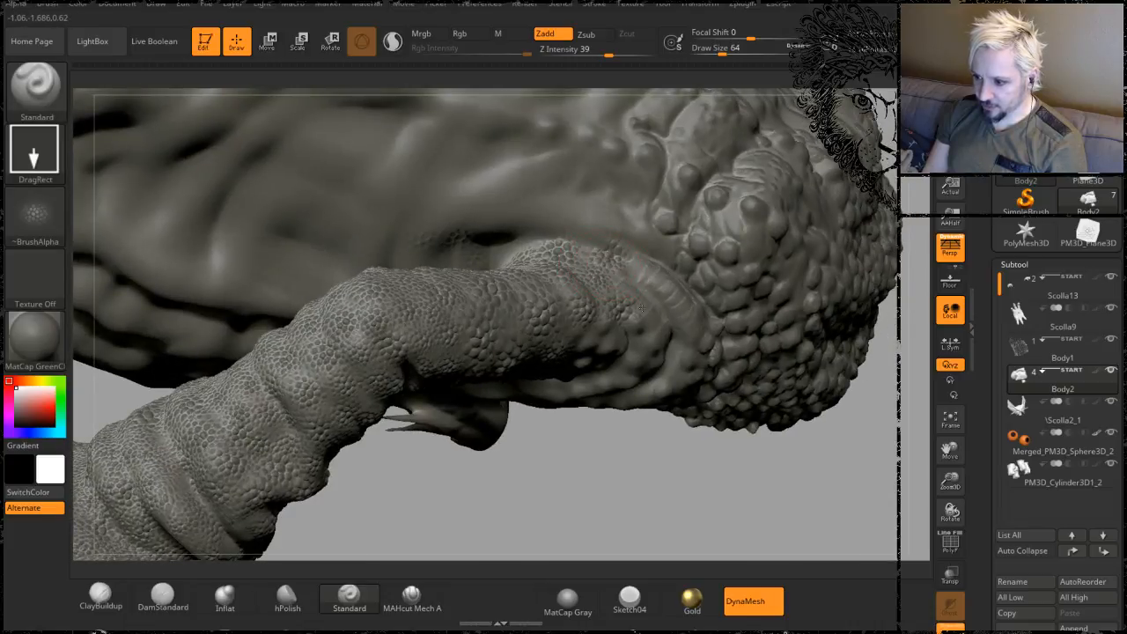
mouse_move(616, 476)
left_mouse_down()
mouse_move(656, 304)
mouse_move(550, 220)
left_mouse_up()
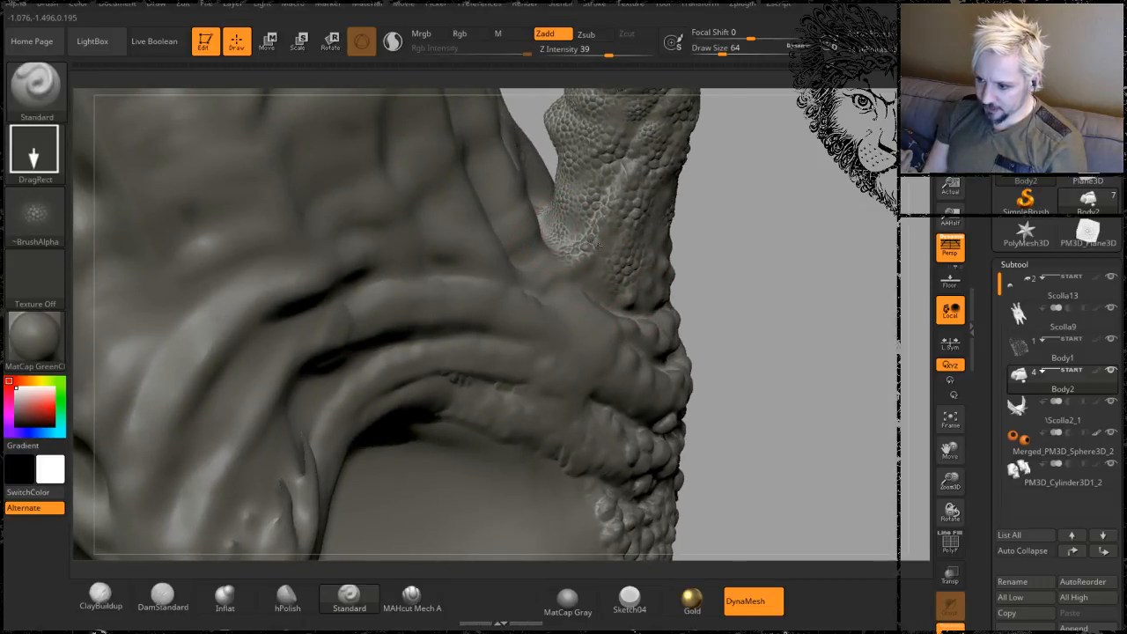
mouse_move(795, 186)
left_mouse_down()
mouse_move(783, 340)
mouse_move(748, 325)
left_mouse_up()
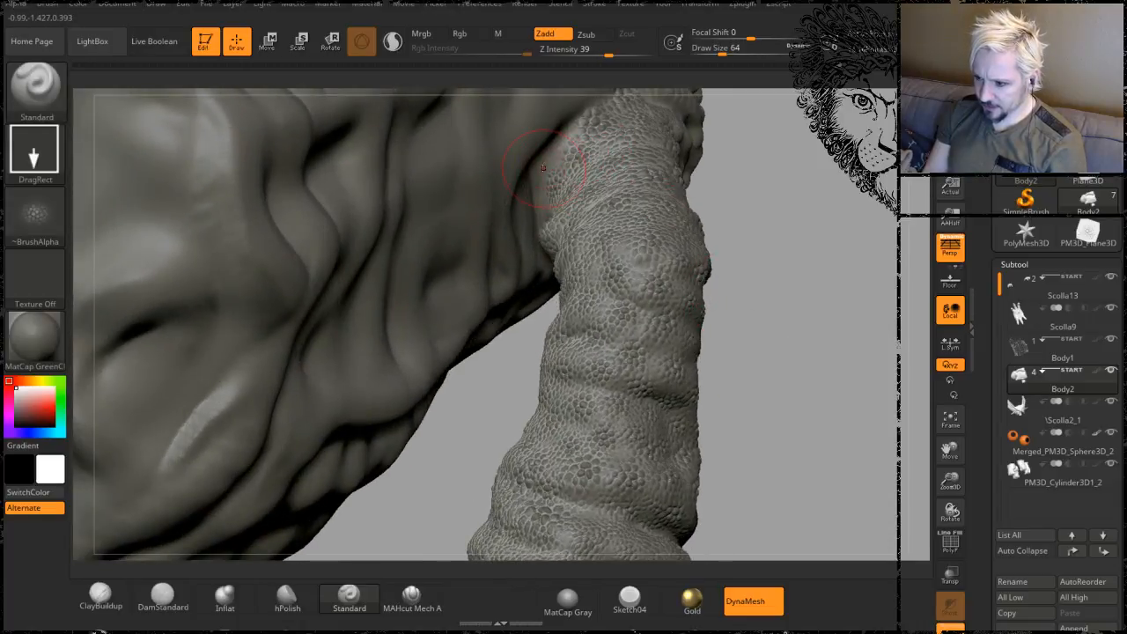
left_click_drag(810, 196, 558, 130)
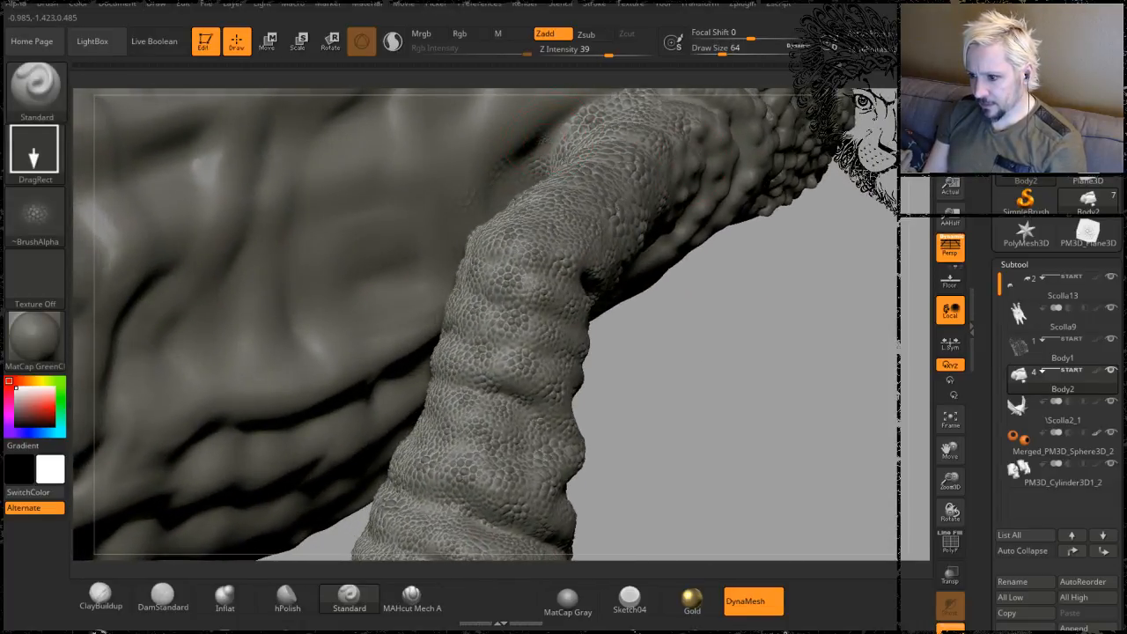
- Stamp scales on the front of the upper arm above the armpit to blend it into the shoulder bumps
mouse_move(713, 378)
left_mouse_down()
mouse_move(694, 418)
mouse_move(675, 410)
mouse_move(673, 270)
mouse_move(555, 202)
left_mouse_up()
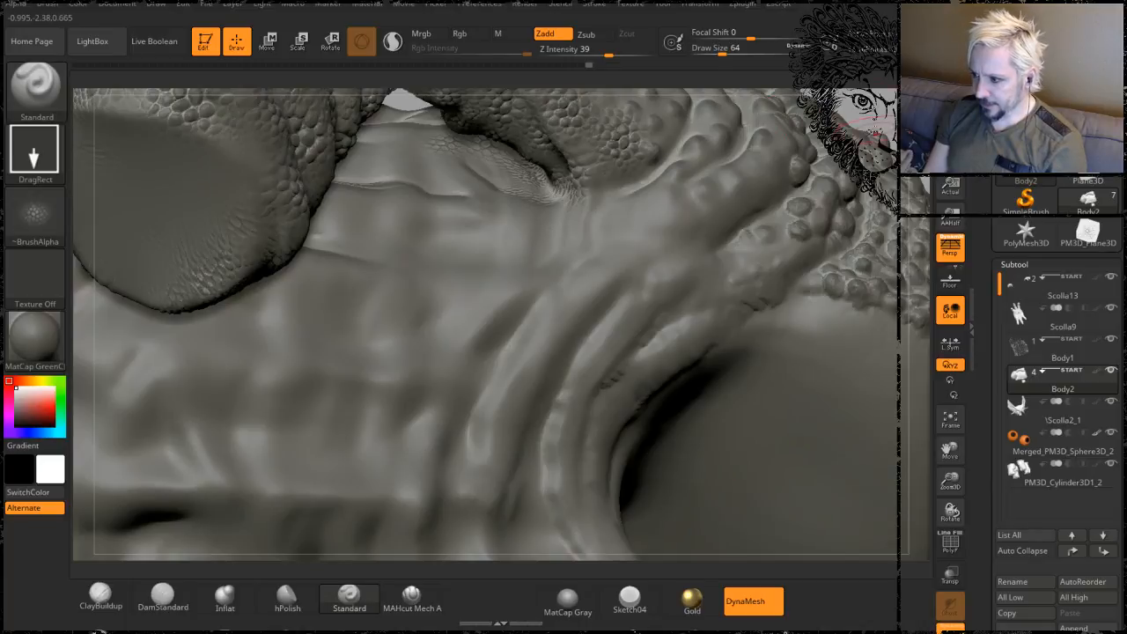
left_click_drag(747, 83, 742, 117, "alt")
mouse_move(784, 151)
left_mouse_down()
mouse_move(811, 157)
mouse_move(797, 221)
left_mouse_up()
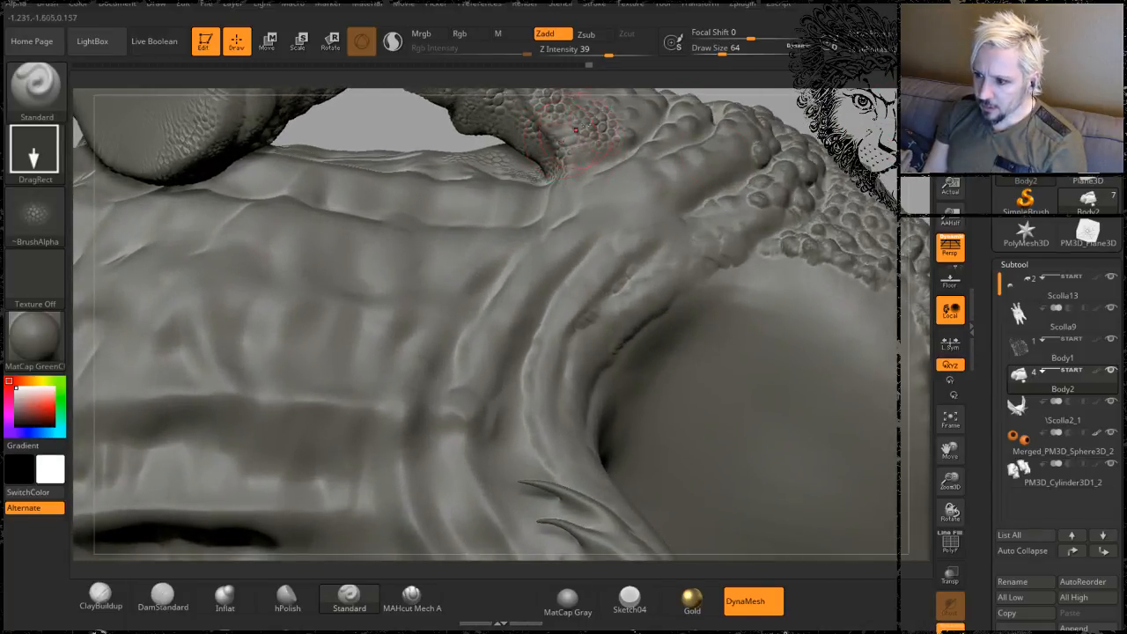
- Examine the scale coverage on the shoulder, arm and wrist rim from several angles
mouse_move(876, 132)
left_mouse_down()
mouse_move(836, 163)
mouse_move(823, 216)
left_mouse_up()
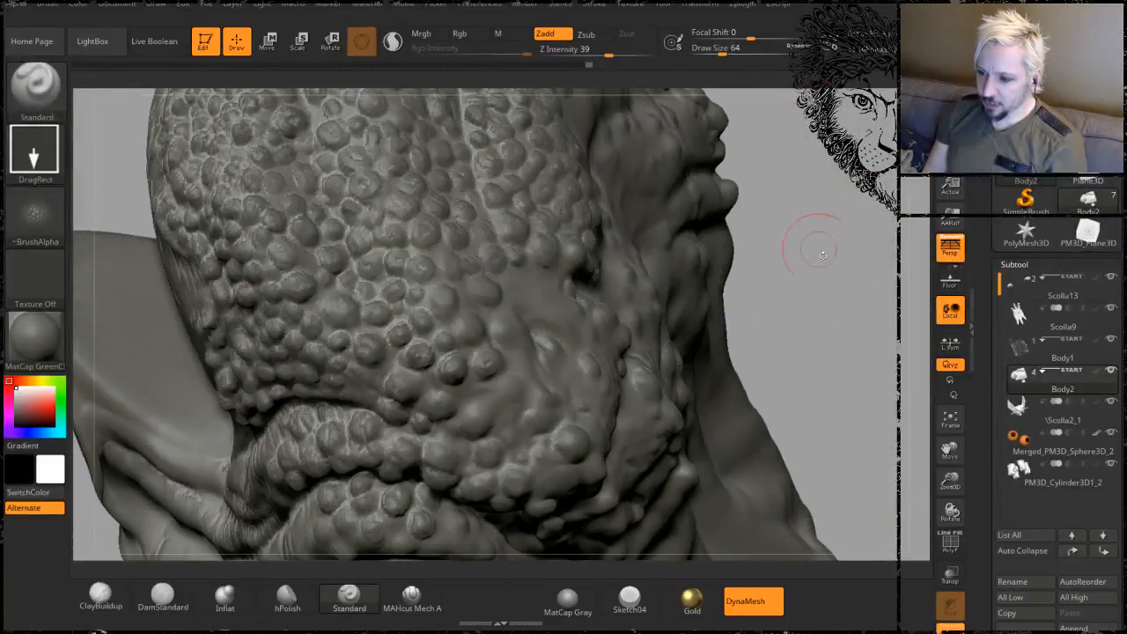
mouse_move(823, 270)
left_mouse_down()
mouse_move(846, 291)
mouse_move(760, 234)
left_mouse_up()
mouse_move(181, 335)
left_mouse_down()
mouse_move(212, 403)
mouse_move(273, 440)
left_mouse_up()
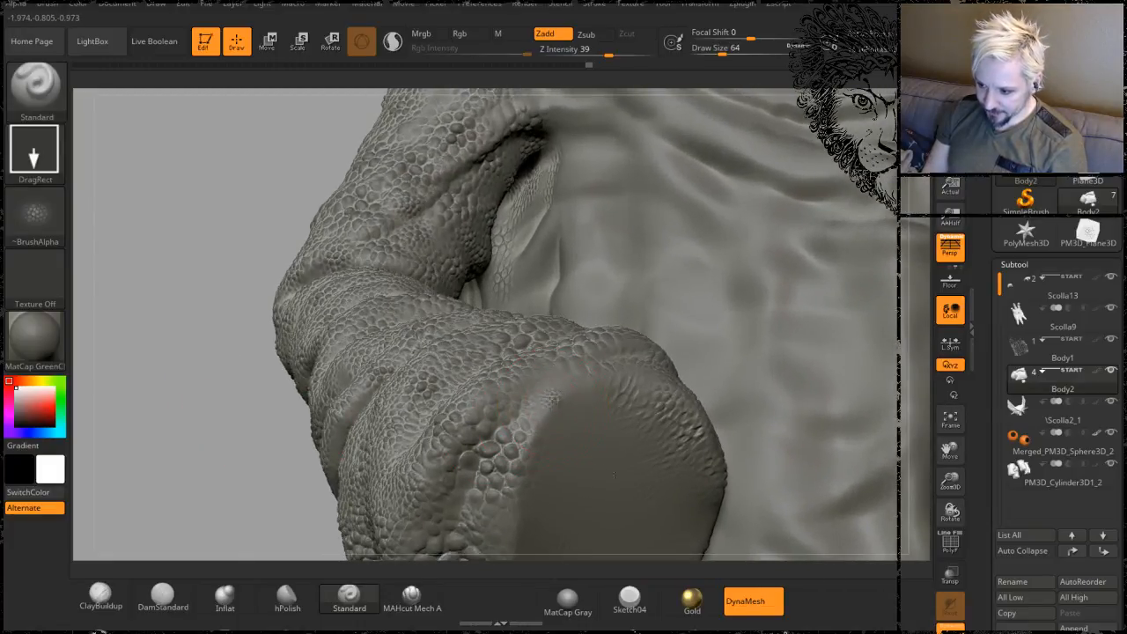
mouse_move(156, 396)
left_mouse_down()
mouse_move(196, 335)
mouse_move(313, 361)
left_mouse_up()
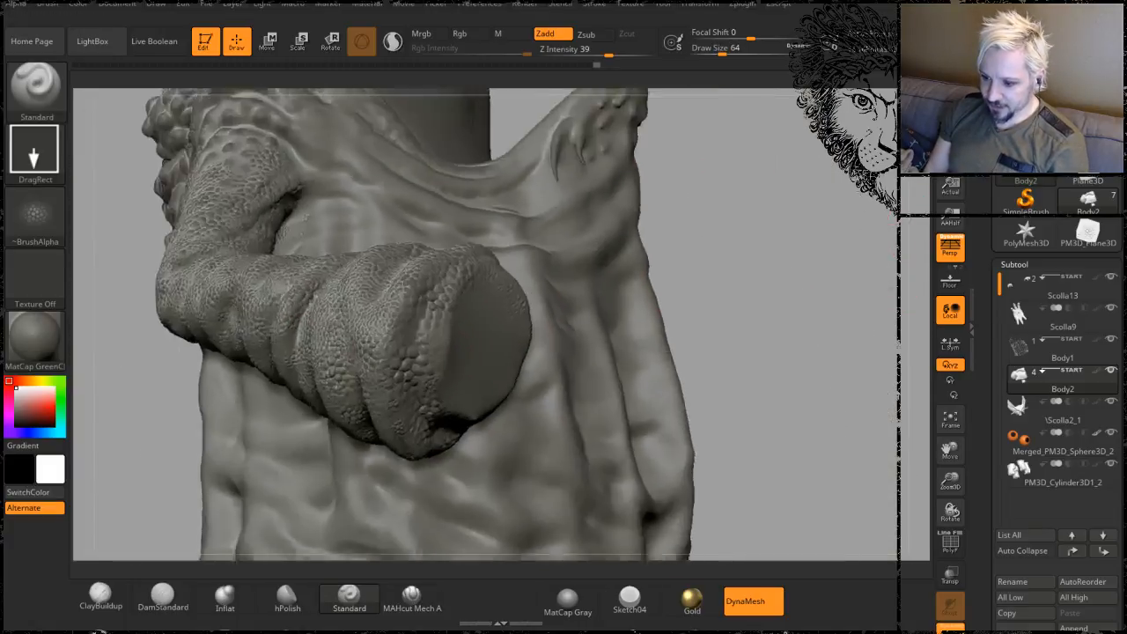
mouse_move(718, 299)
left_mouse_down()
mouse_move(679, 308)
mouse_move(660, 207)
left_mouse_up()
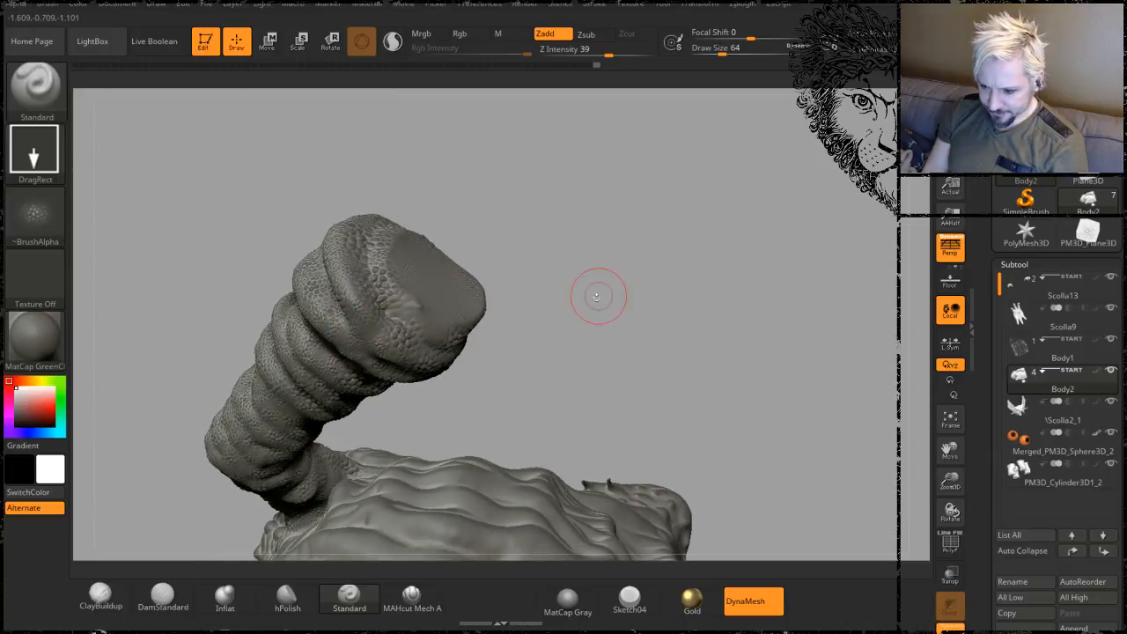
mouse_move(596, 297)
left_mouse_down()
mouse_move(607, 264)
mouse_move(599, 239)
mouse_move(565, 356)
left_mouse_up()
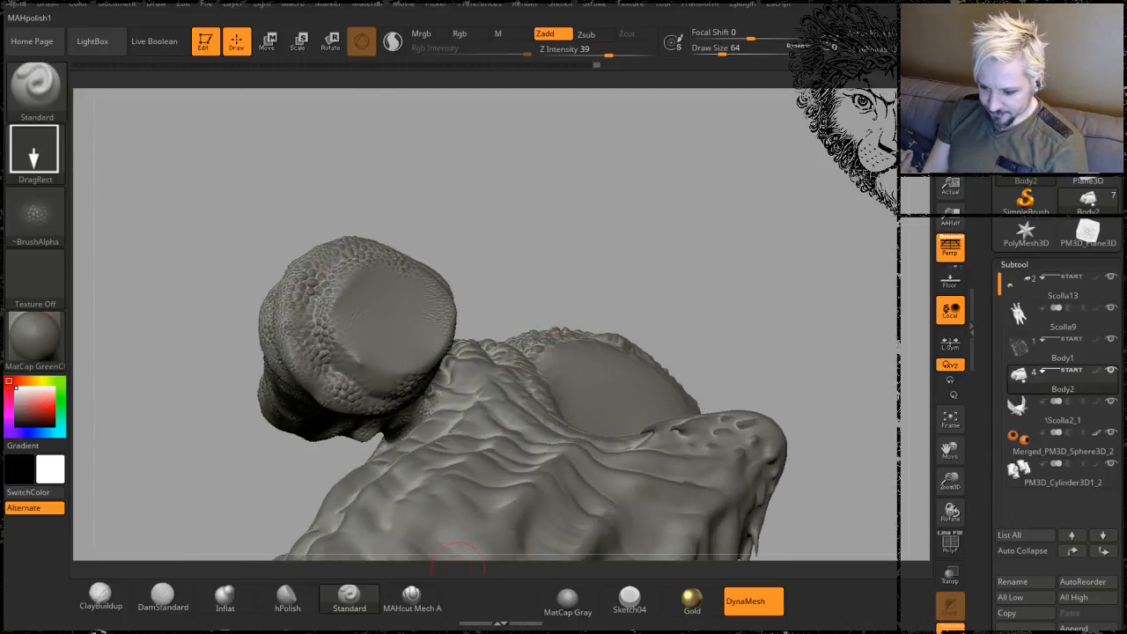
- Switch to the music player, play the track Recoil from the YouTubeLivestream playlist, and return to ZBrush
key("alt+Tab")
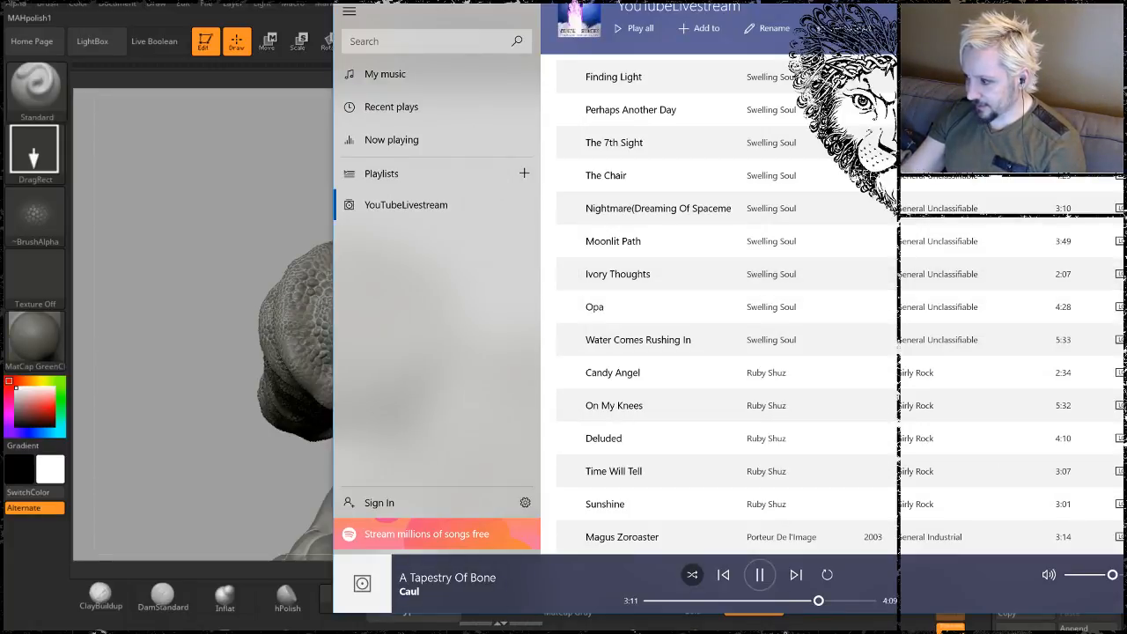
scroll(727, 303, "down", 10)
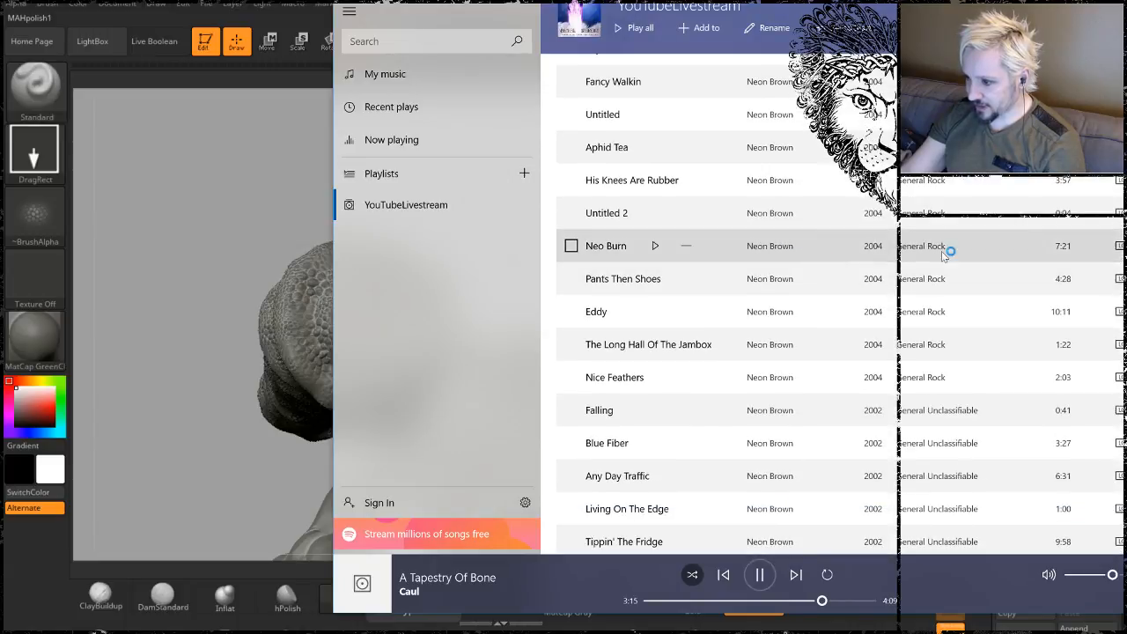
scroll(727, 304, "down", 8)
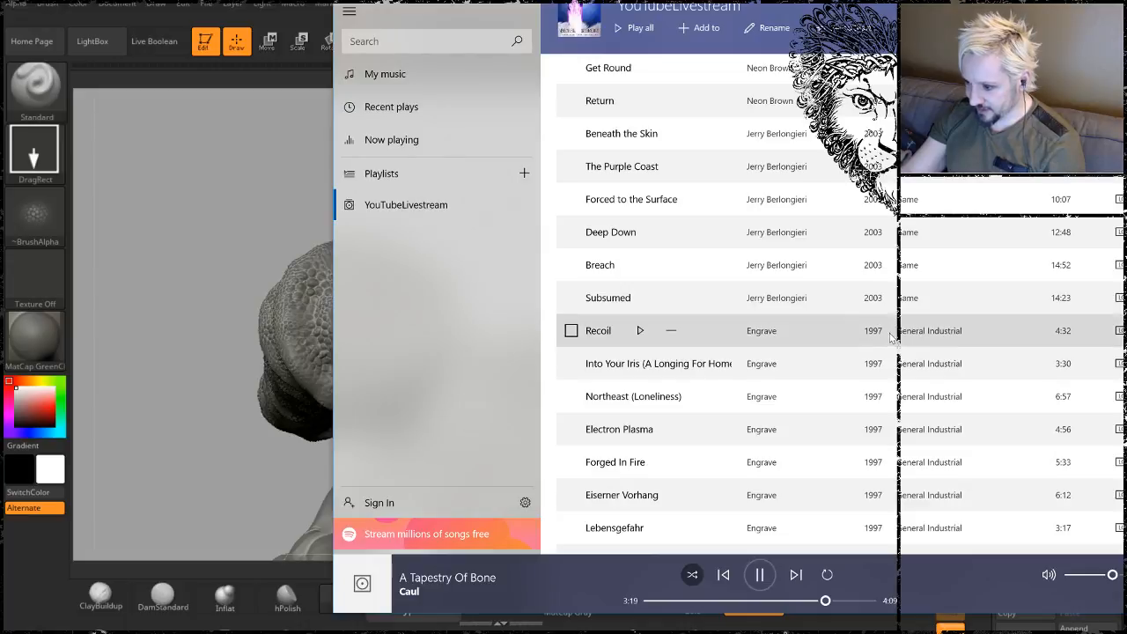
left_click(640, 331)
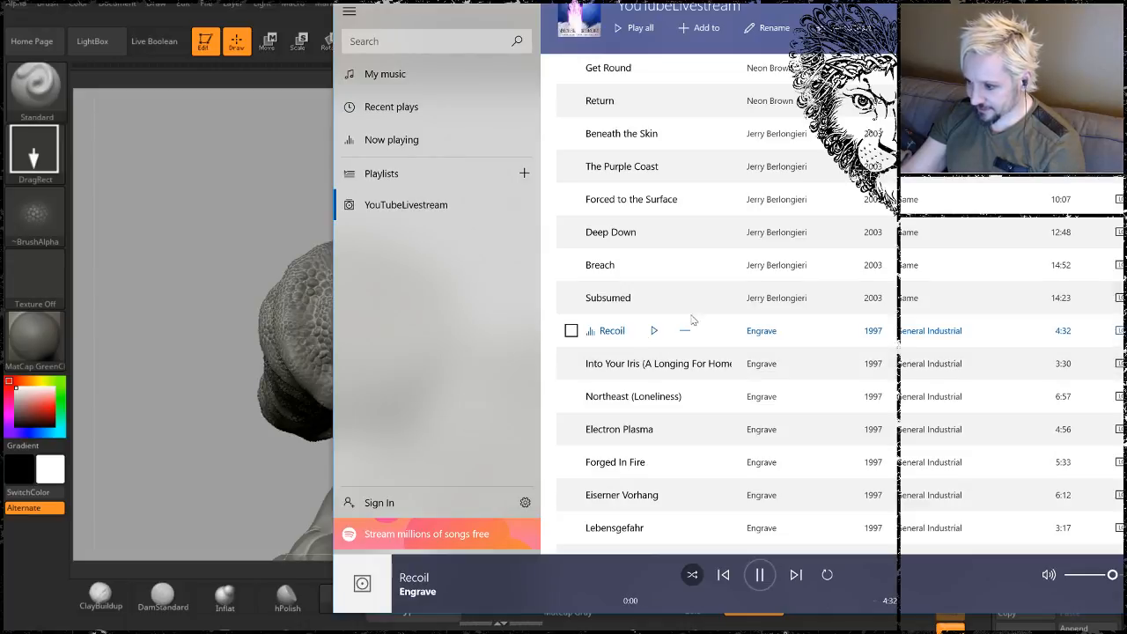
left_click(1081, 2)
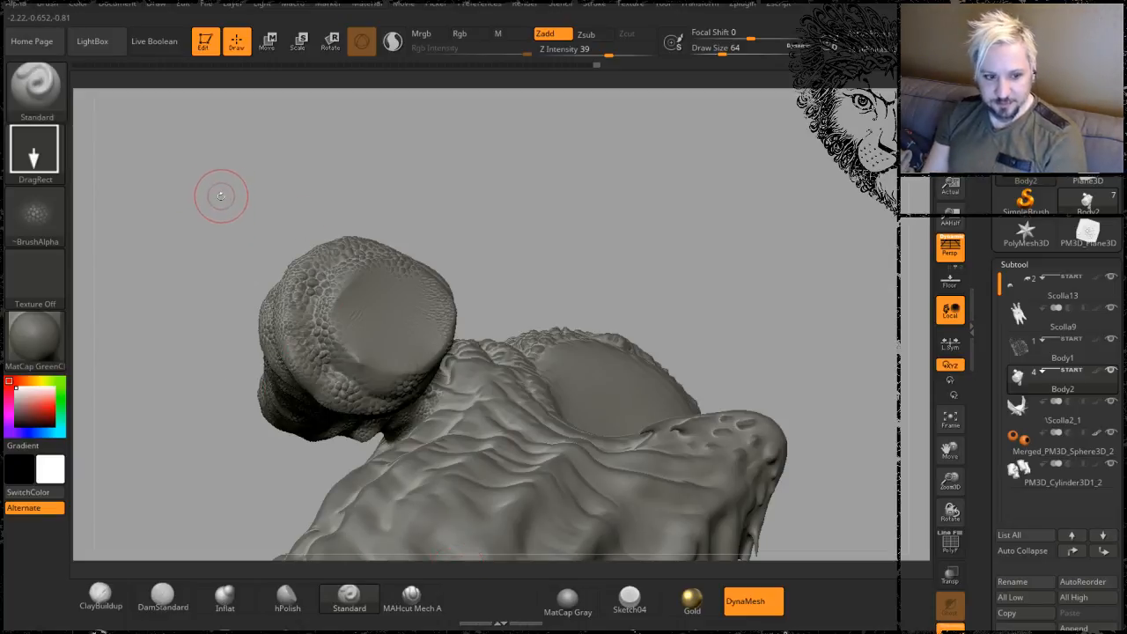
- Stamp scale clusters on the chest fold beside the armpit and on the skin just beneath it
left_click_drag(187, 190, 139, 213)
left_click_drag(372, 191, 361, 242)
mouse_move(632, 211)
left_mouse_down()
mouse_move(621, 198)
mouse_move(637, 187)
mouse_move(647, 259)
left_mouse_up()
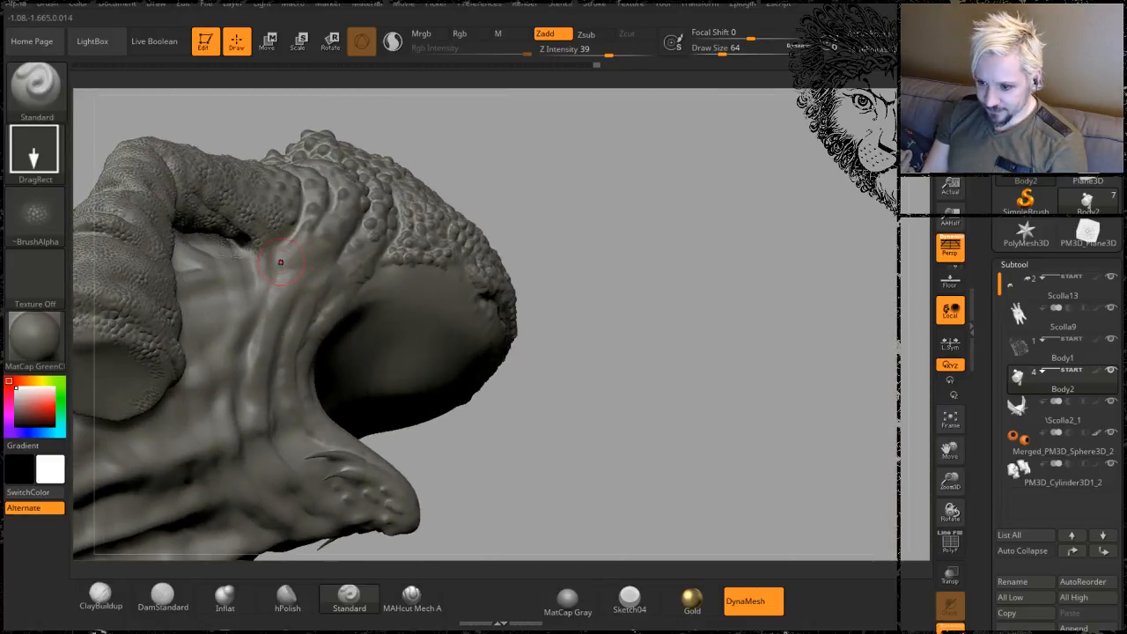
left_click_drag(314, 305, 319, 308)
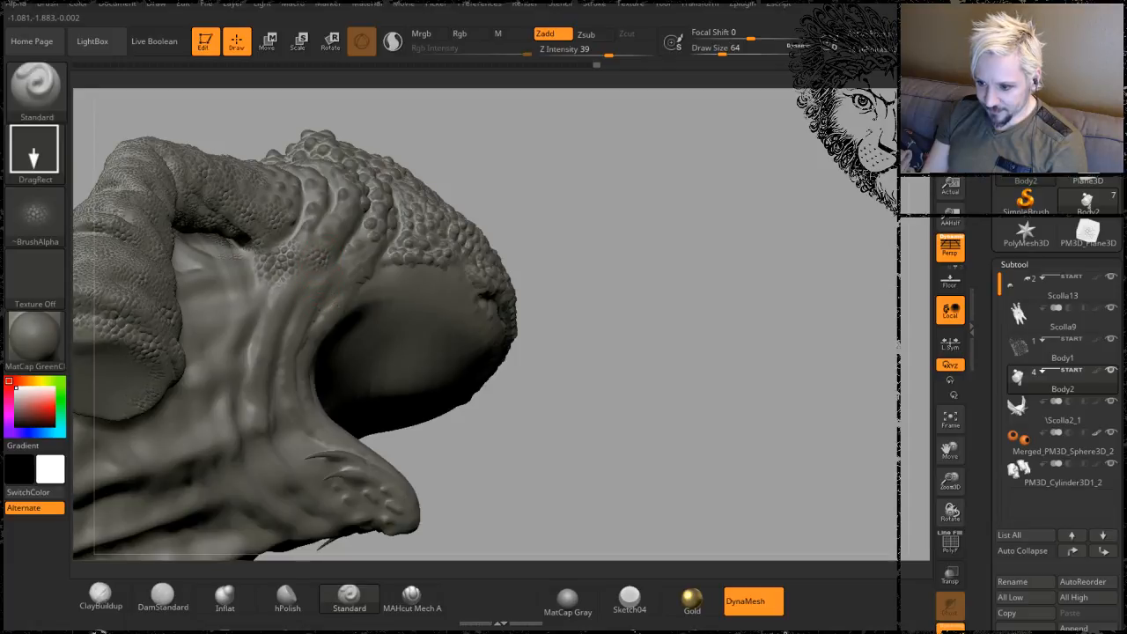
mouse_move(539, 157)
left_mouse_down()
mouse_move(624, 188)
mouse_move(657, 153)
mouse_move(602, 124)
mouse_move(577, 88)
left_mouse_up()
mouse_move(738, 245)
left_mouse_down()
mouse_move(724, 193)
mouse_move(713, 259)
mouse_move(608, 213)
left_mouse_up()
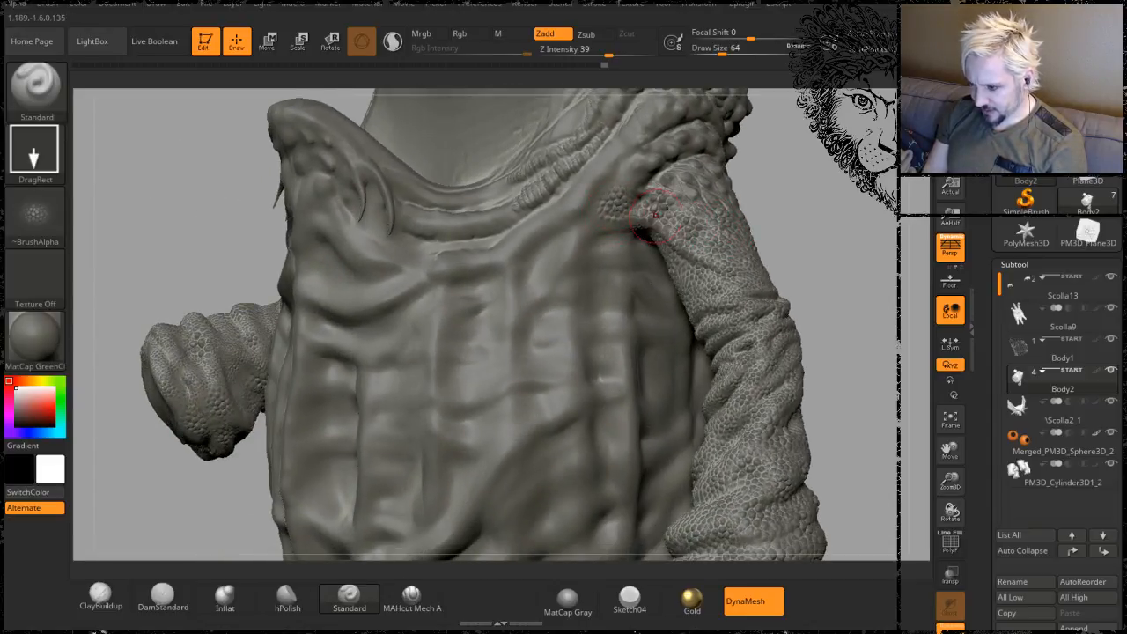
left_click_drag(810, 190, 894, 206)
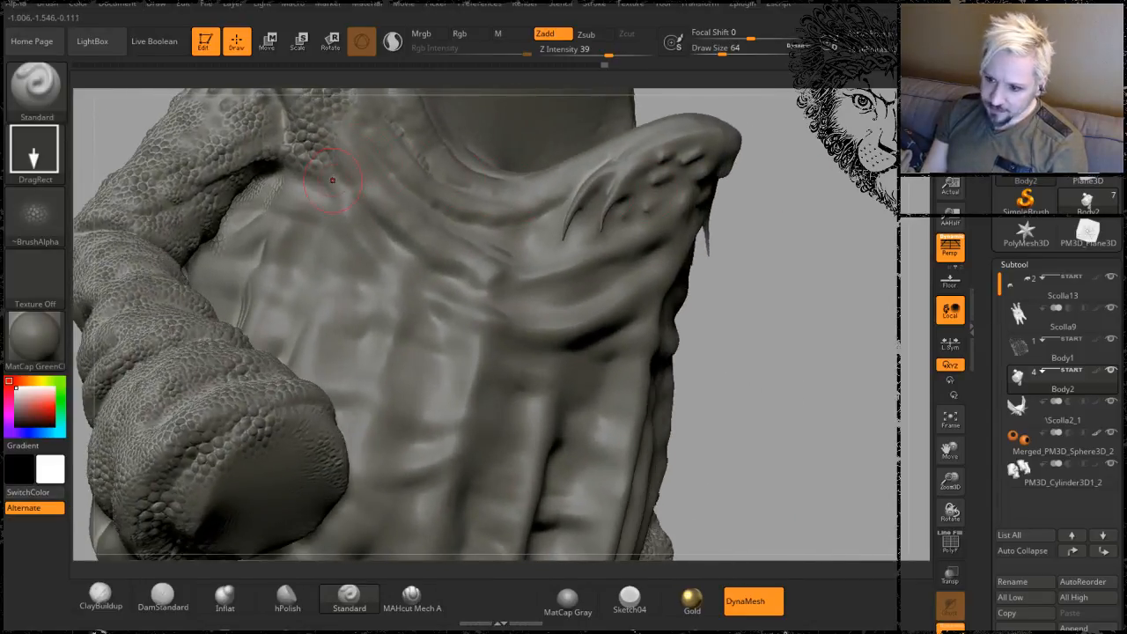
left_click_drag(298, 188, 348, 226)
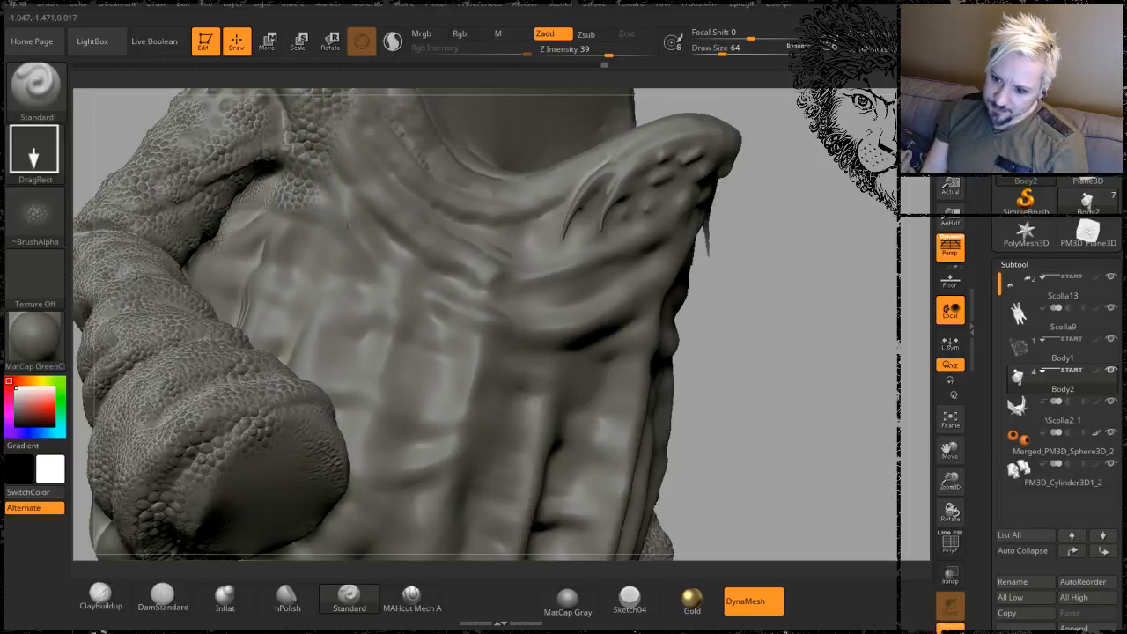
- Stamp scales up the front shoulder folds to connect the armpit patch with the large shoulder bumps
left_click_drag(832, 283, 928, 480, "alt")
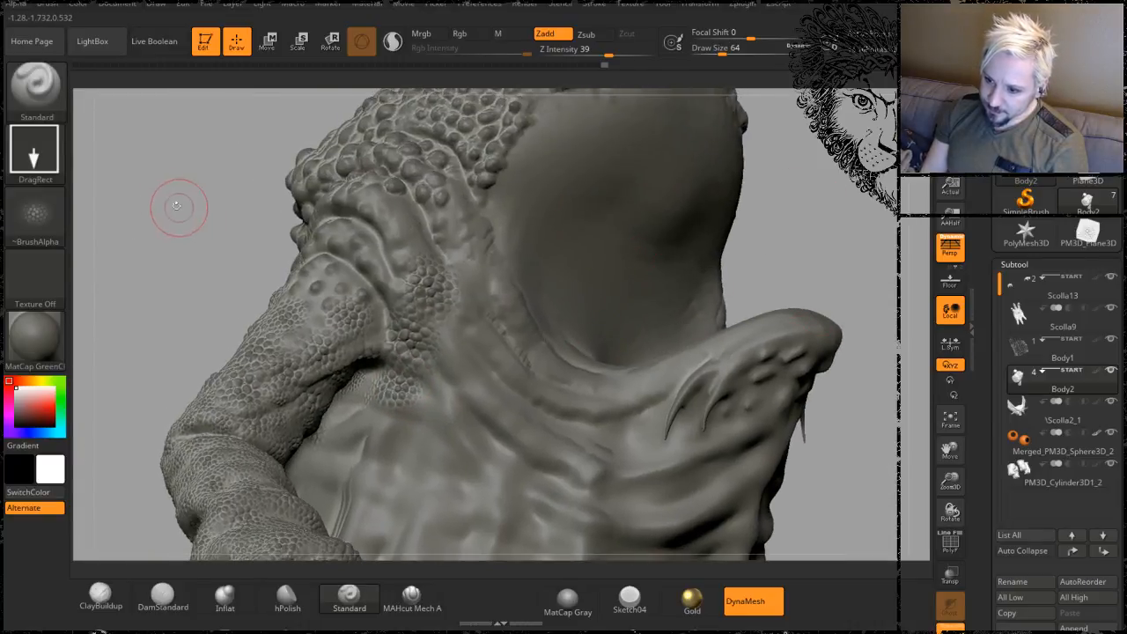
left_click_drag(176, 206, 182, 234)
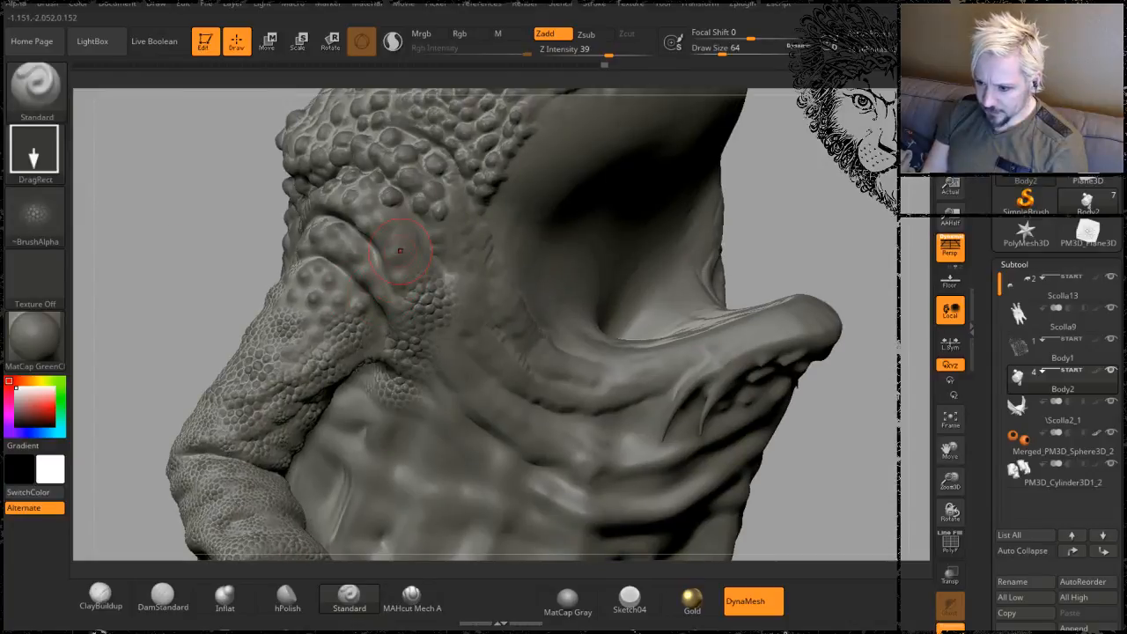
left_click_drag(421, 255, 431, 268)
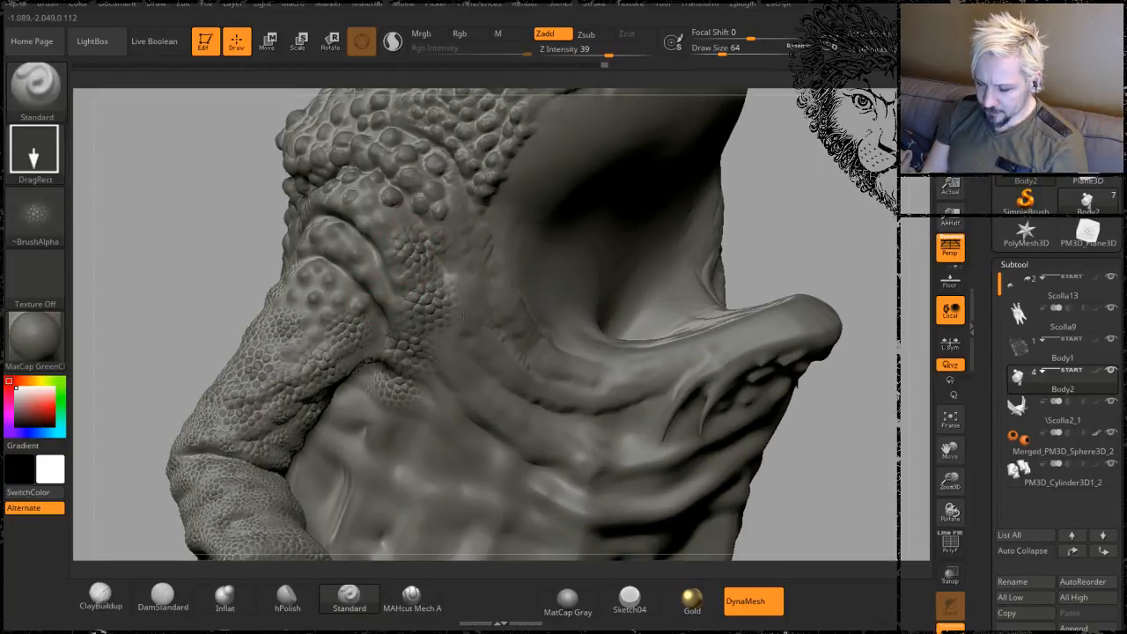
mouse_move(811, 186)
left_mouse_down()
mouse_move(858, 178)
mouse_move(775, 159)
mouse_move(662, 176)
left_mouse_up()
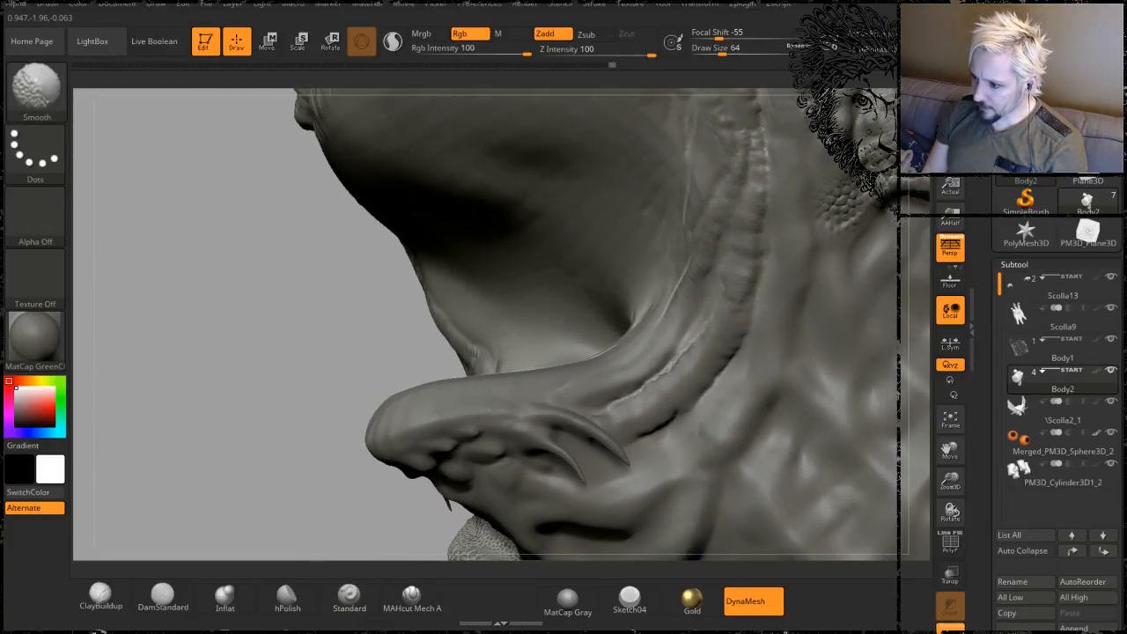
mouse_move(202, 327)
left_mouse_down()
mouse_move(703, 303)
mouse_move(733, 319)
mouse_move(748, 400)
left_mouse_up()
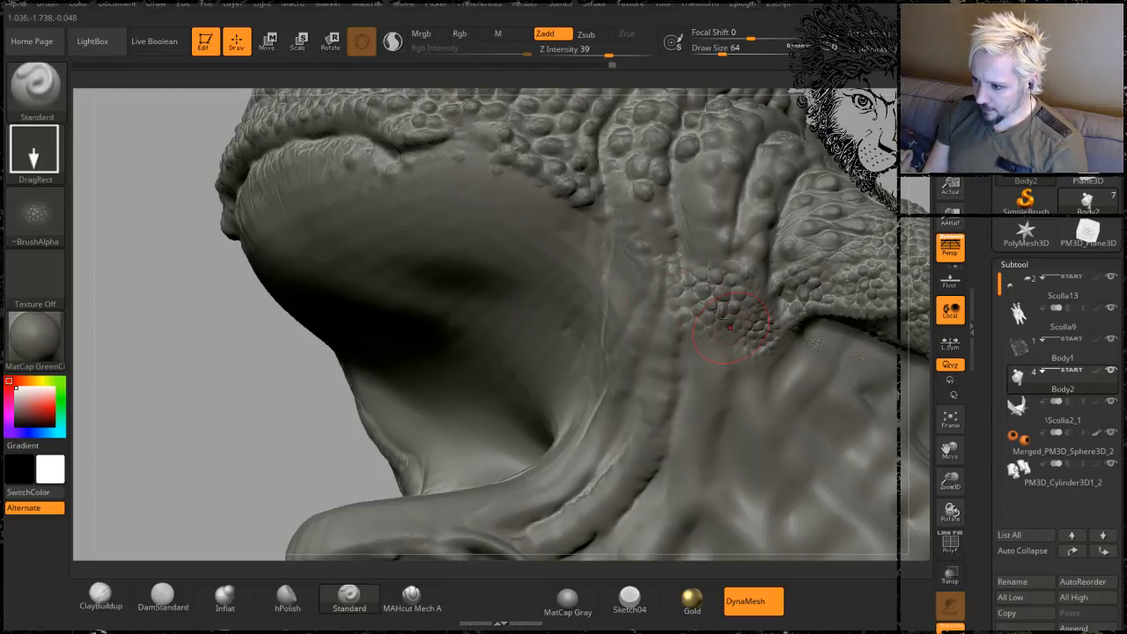
left_click_drag(674, 227, 676, 295)
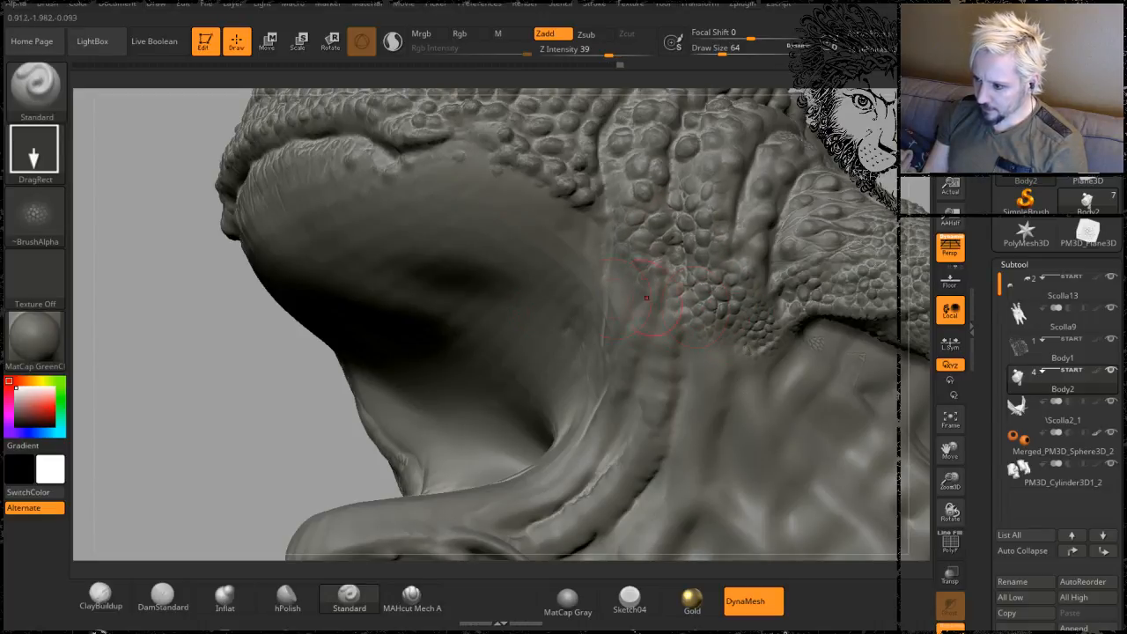
- Stamp larger scales along the edge of the neck opening beside the shoulder patch
mouse_move(200, 379)
left_mouse_down()
mouse_move(397, 326)
mouse_move(625, 312)
left_mouse_up()
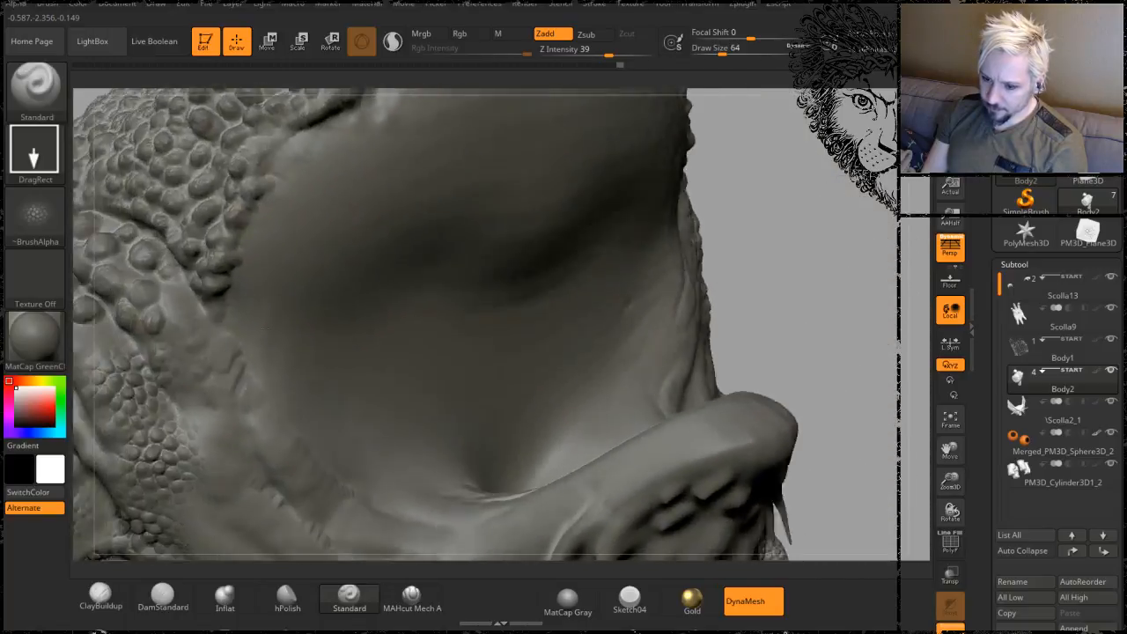
left_click_drag(266, 328, 412, 463)
left_click_drag(314, 501, 506, 510)
left_click_drag(770, 247, 763, 172, "alt")
left_click_drag(659, 311, 766, 264, "alt")
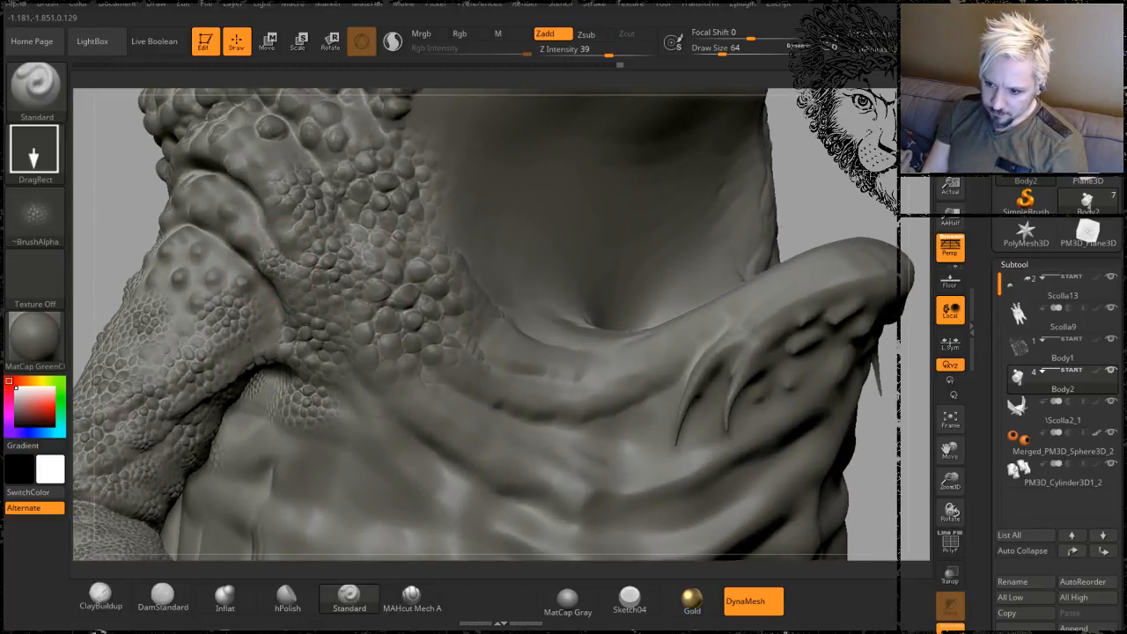
- Carve the first diagonal creases across the bumpy top of the upper arm using DamStandard with draw size 23
left_click_drag(810, 167, 872, 187)
left_click_drag(134, 239, 177, 259)
left_click(163, 597)
mouse_move(136, 310)
left_mouse_down("alt")
mouse_move(125, 280)
mouse_move(141, 369)
mouse_move(146, 362)
left_mouse_up("alt")
left_click_drag(215, 252, 219, 261, "shift")
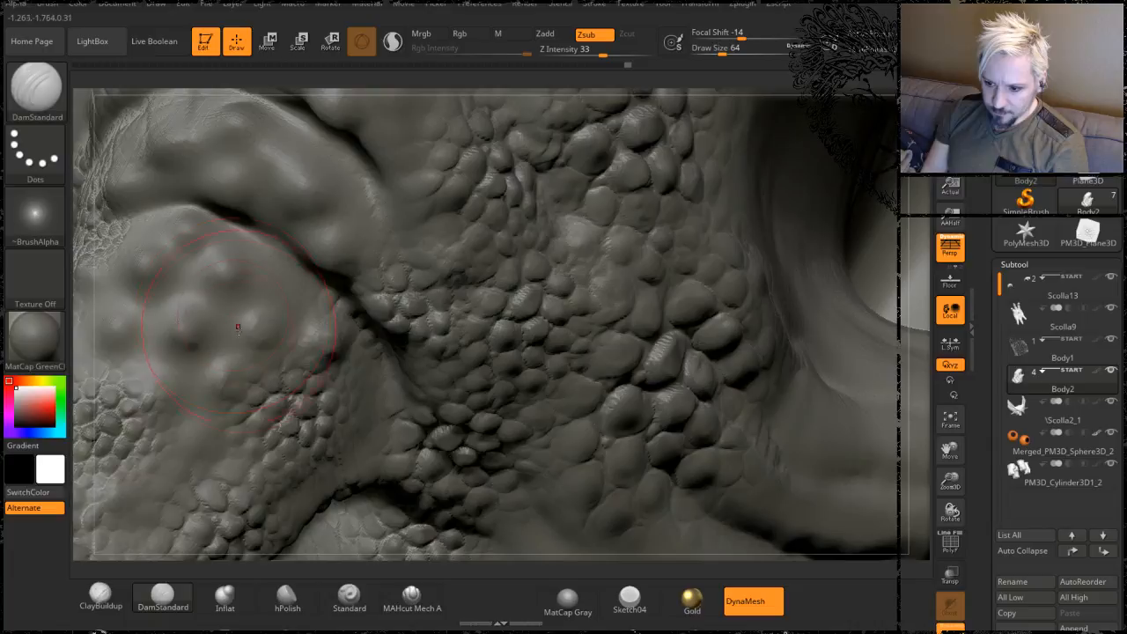
key("space")
left_click_drag(239, 339, 247, 343)
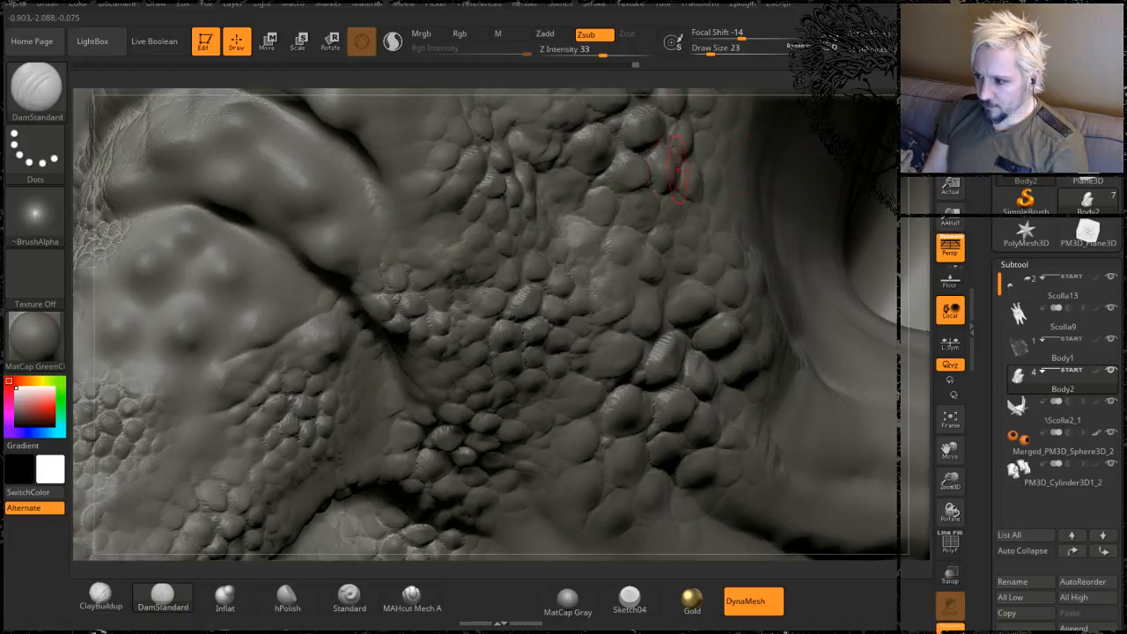
left_click_drag(691, 86, 365, 329)
mouse_move(499, 294)
left_mouse_down()
mouse_move(433, 305)
mouse_move(313, 407)
left_mouse_up()
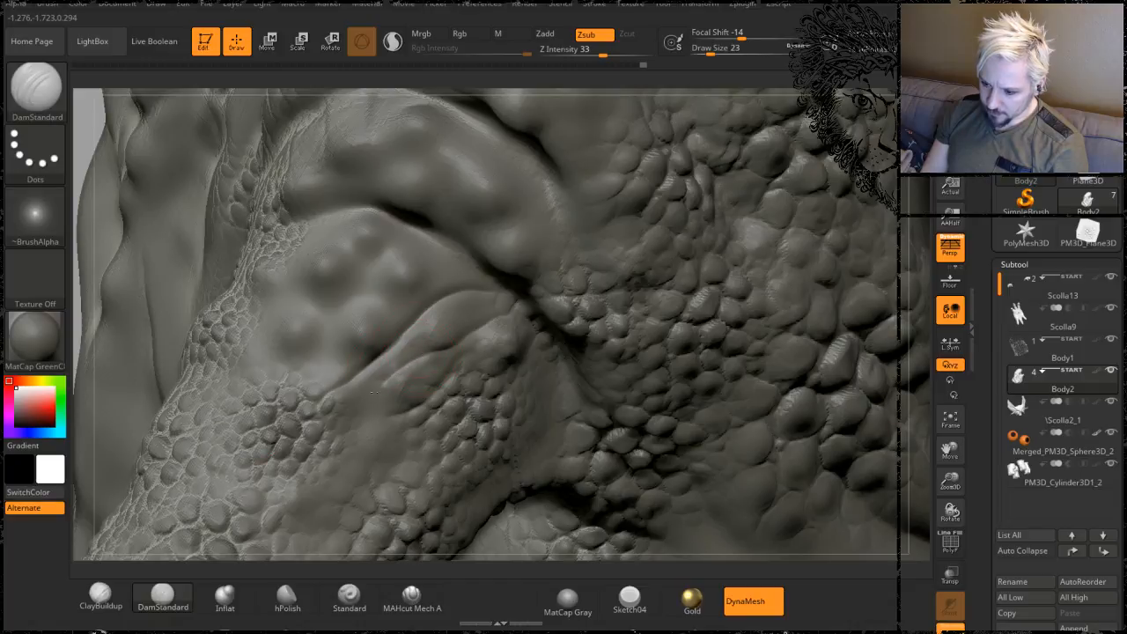
- Carve more branching creases between the upper arm bumps, running them into the surrounding scales
mouse_move(80, 349)
left_mouse_down()
mouse_move(468, 332)
mouse_move(484, 366)
mouse_move(420, 406)
left_mouse_up()
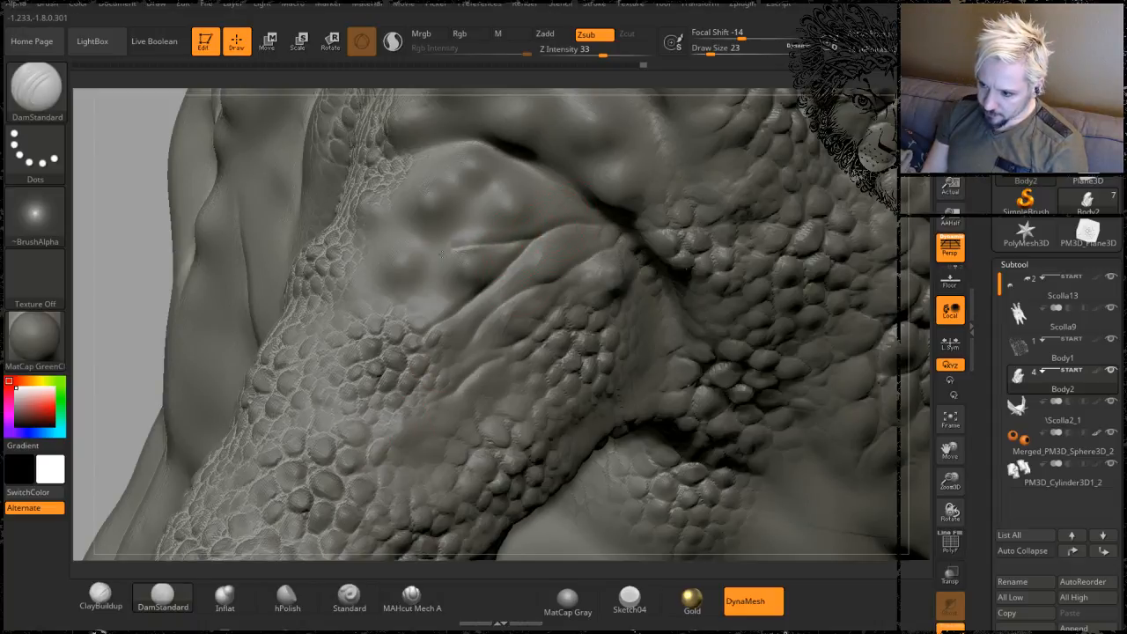
left_click_drag(458, 245, 388, 298)
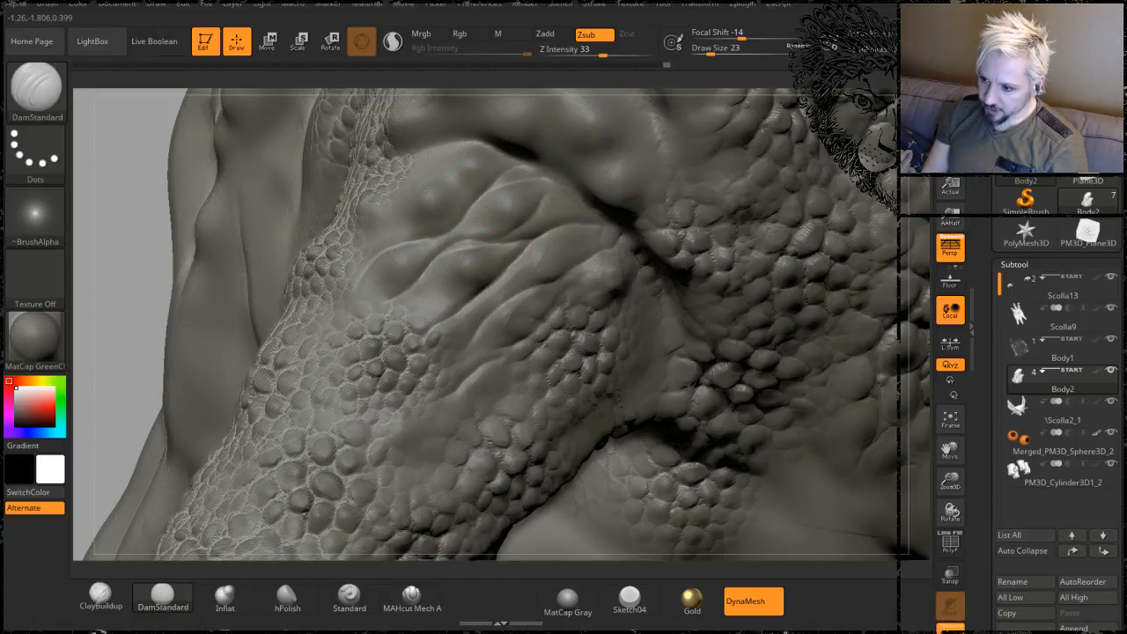
left_click_drag(443, 157, 419, 187)
left_click_drag(128, 286, 251, 282)
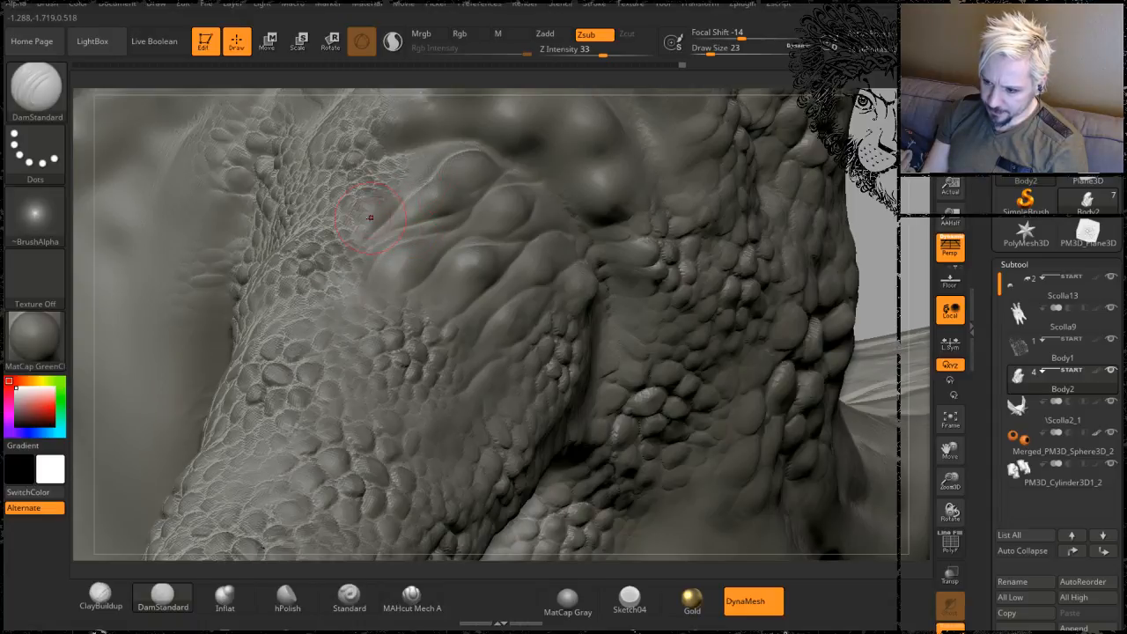
left_click_drag(403, 165, 456, 142)
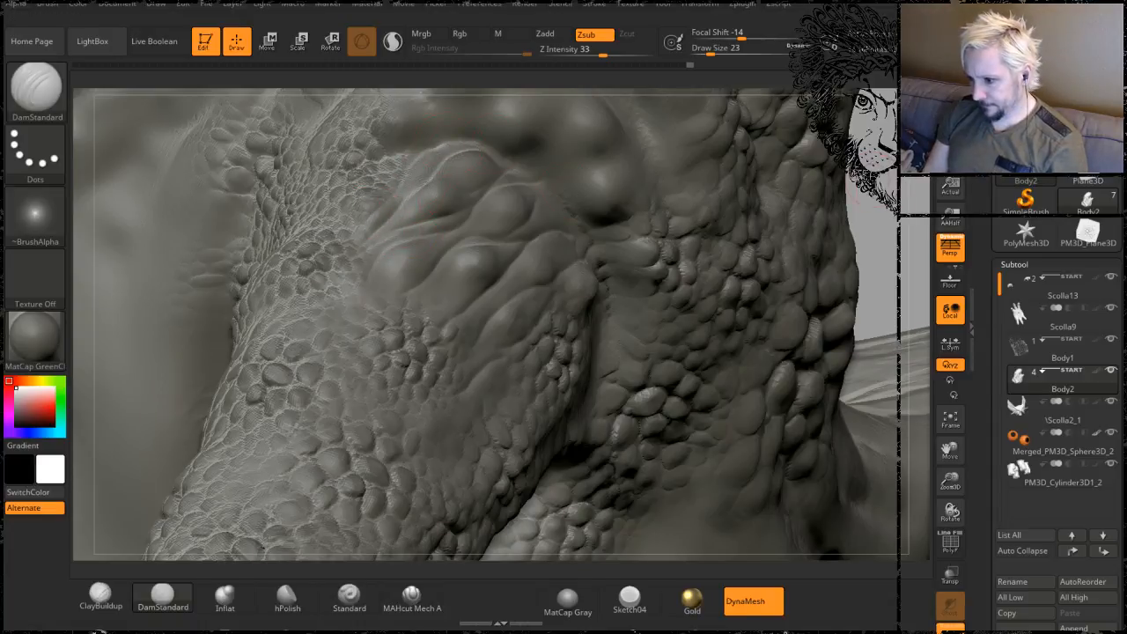
left_click_drag(874, 202, 705, 210)
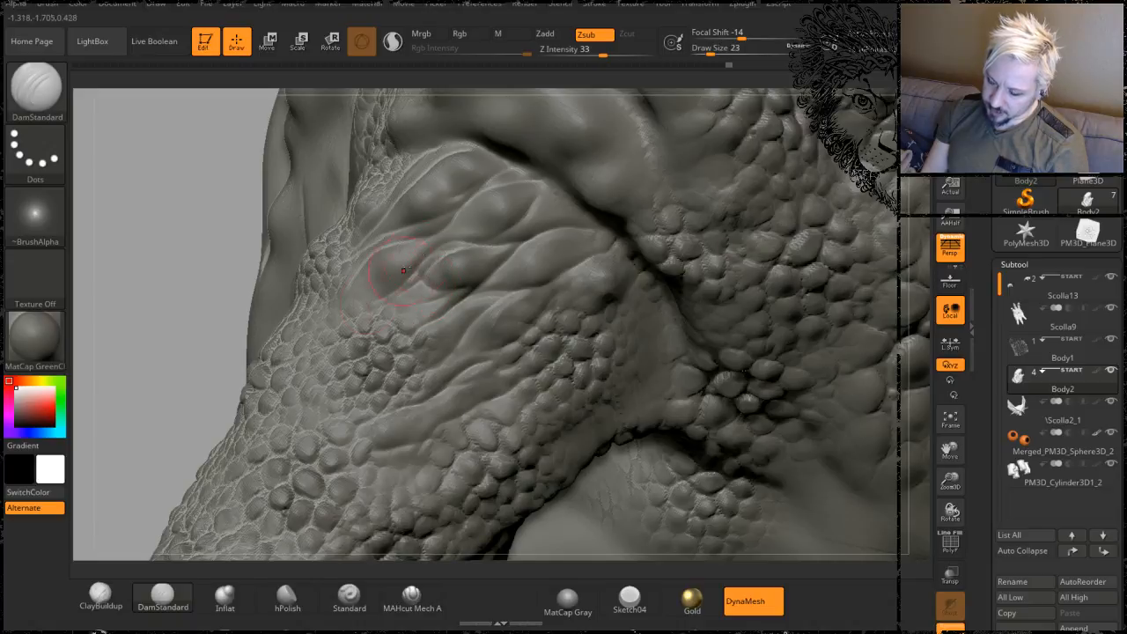
left_click_drag(196, 289, 295, 301, "alt")
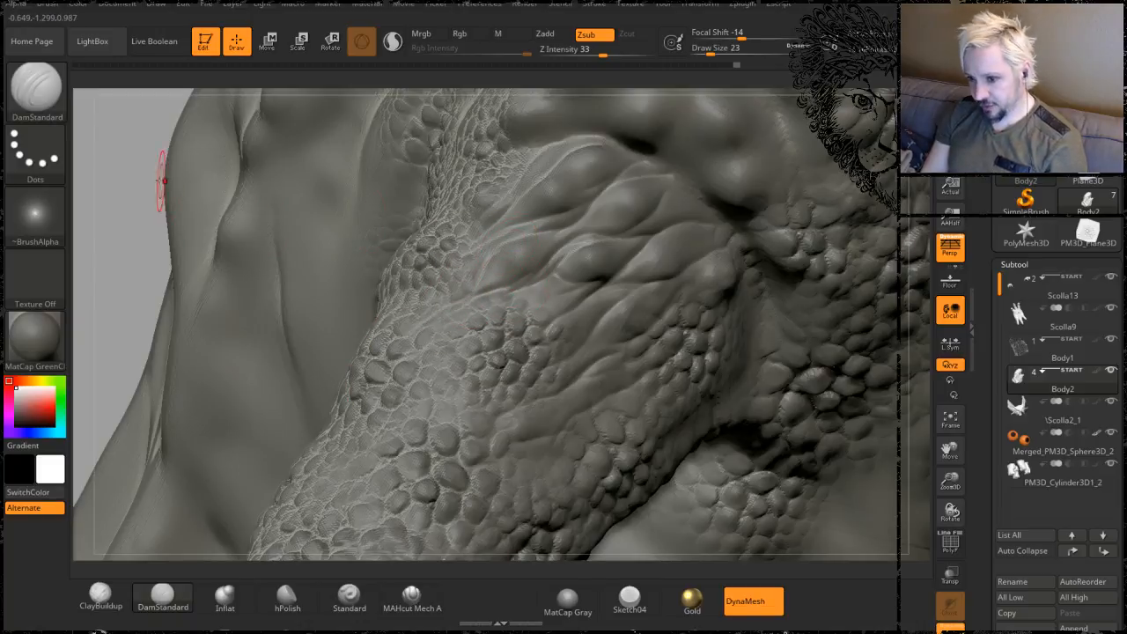
- Carve branching creases between the large shoulder bumps above the upper arm fold using DamStandard with draw size 23
left_click_drag(164, 176, 167, 206)
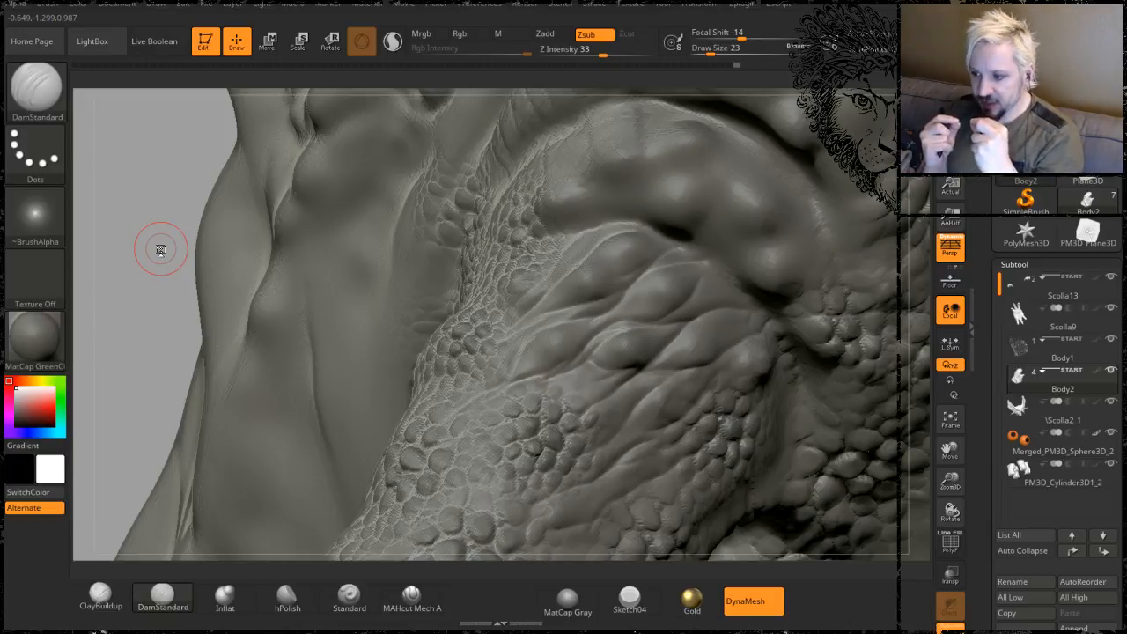
left_click_drag(143, 192, 265, 222)
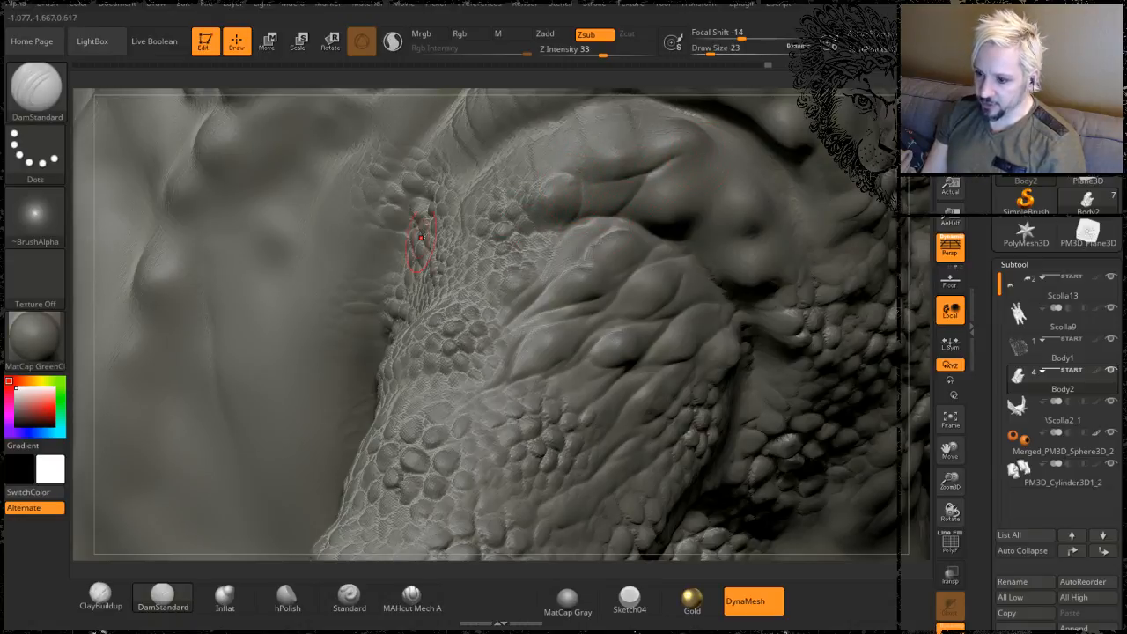
right_click_drag(757, 222, 667, 236)
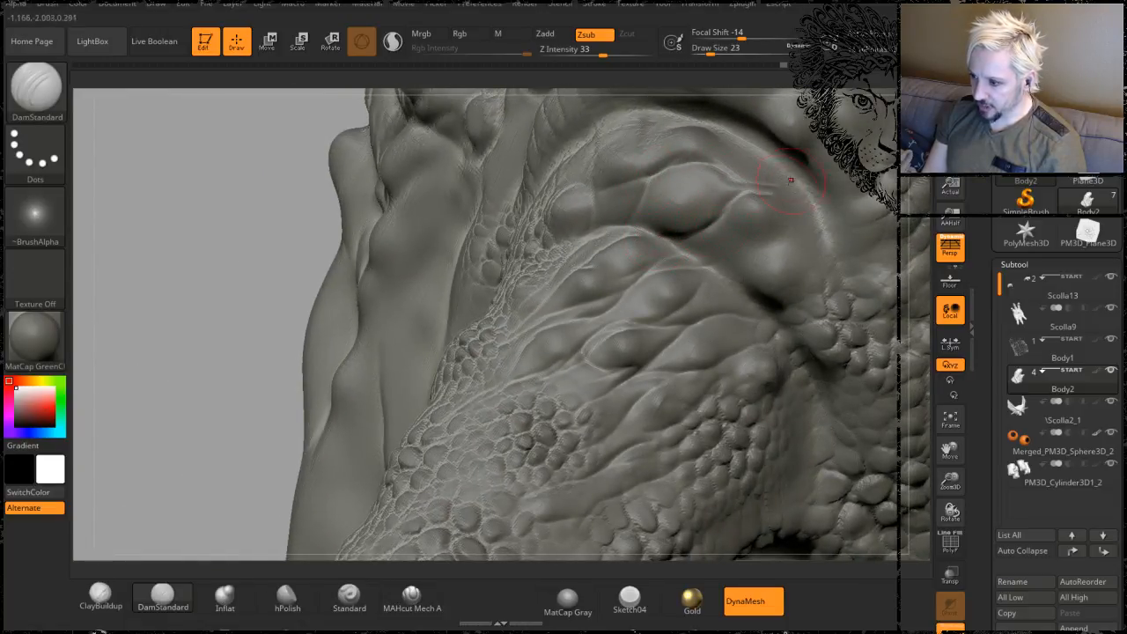
right_click_drag(916, 227, 736, 236)
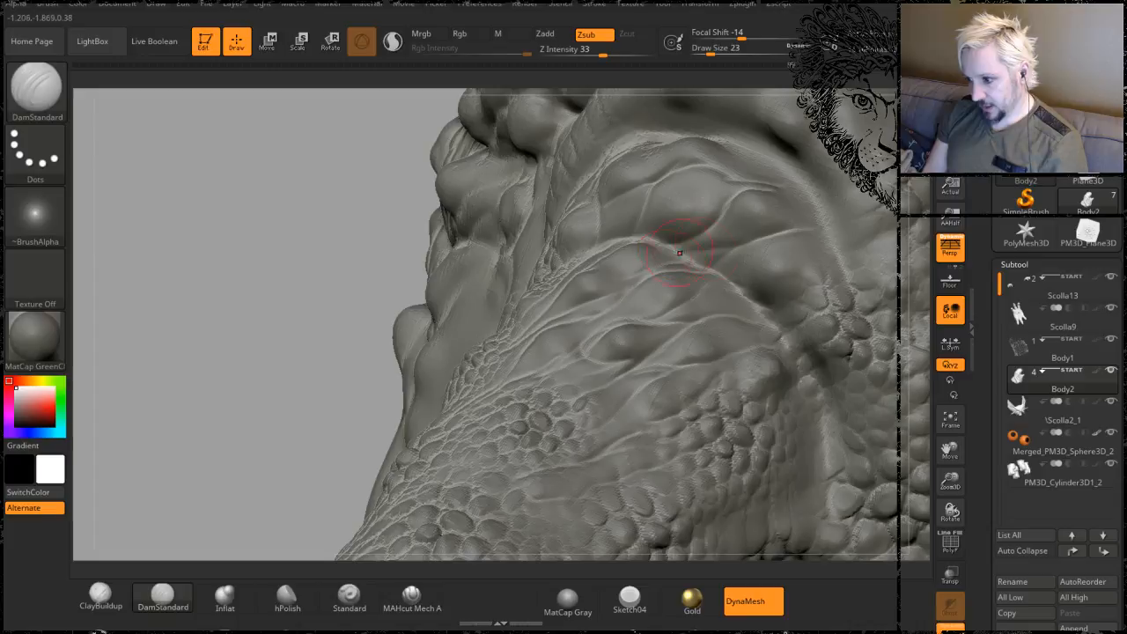
right_click_drag(680, 253, 463, 254, "alt")
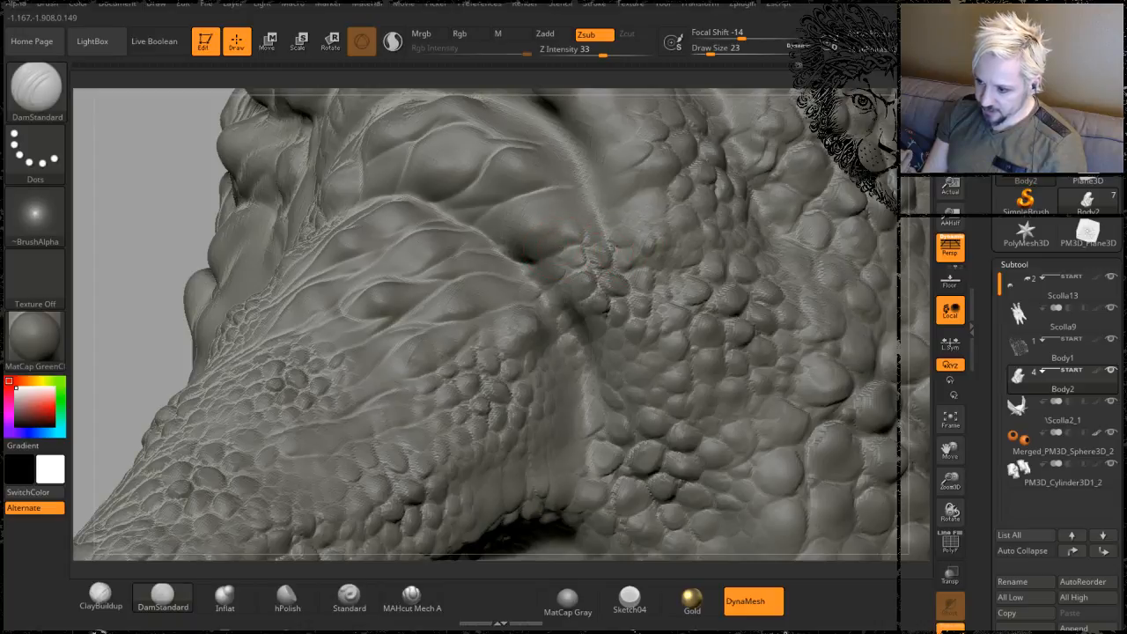
- Carve finer creases over the bumps at the top of the upper arm, just below the shoulder fold
key("shift")
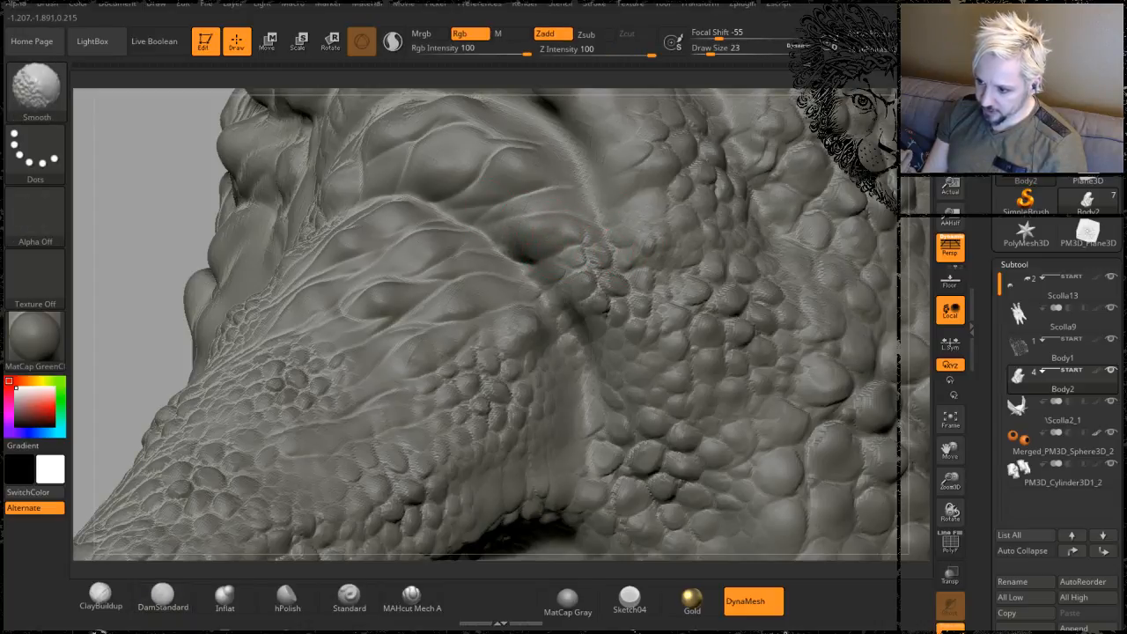
mouse_move(168, 181)
left_mouse_down()
mouse_move(251, 169)
mouse_move(264, 152)
left_mouse_up()
key("shift")
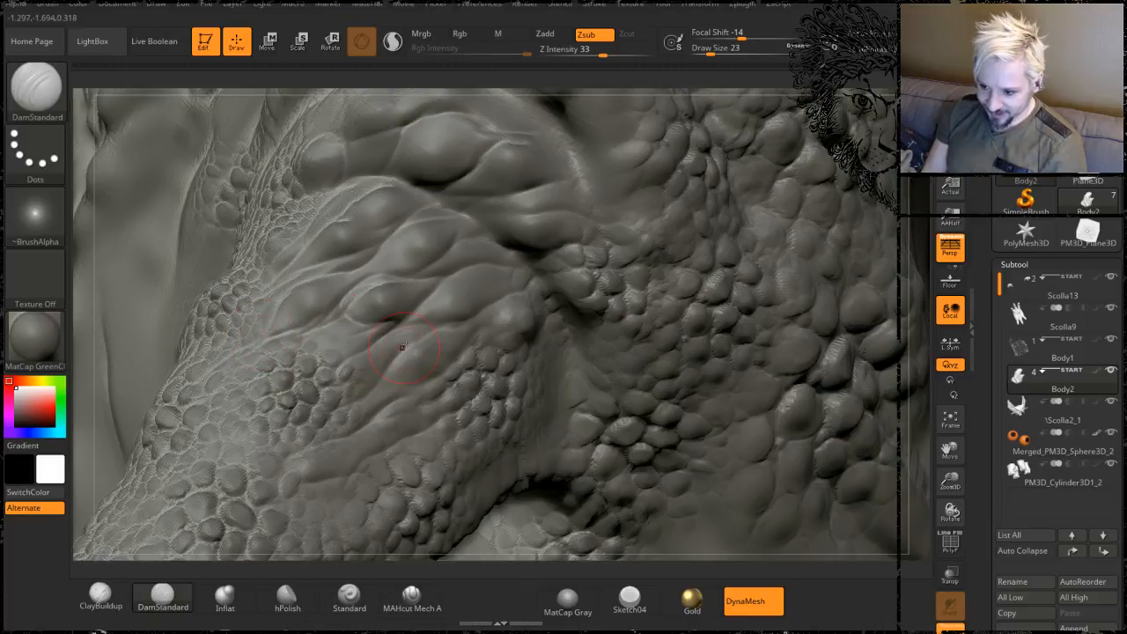
mouse_move(82, 257)
left_mouse_down()
mouse_move(84, 287)
mouse_move(322, 335)
left_mouse_up()
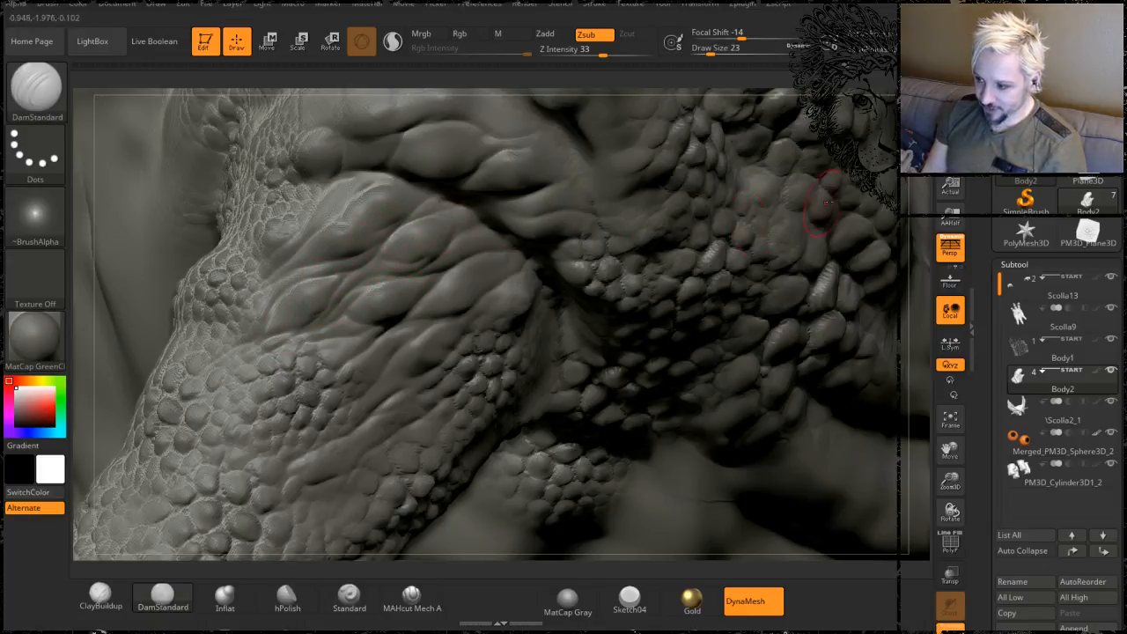
left_click_drag(913, 189, 820, 122)
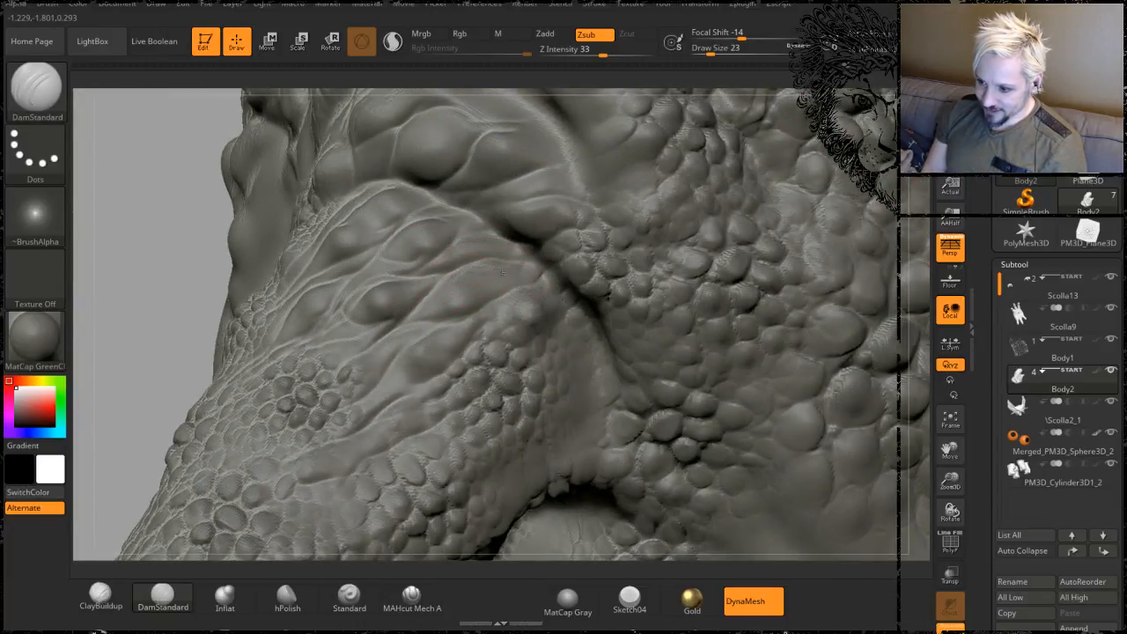
- Carve thin wrinkles around the individual upper arm bumps, from the shoulder fold down to the scale patches
left_click_drag(530, 258, 510, 283)
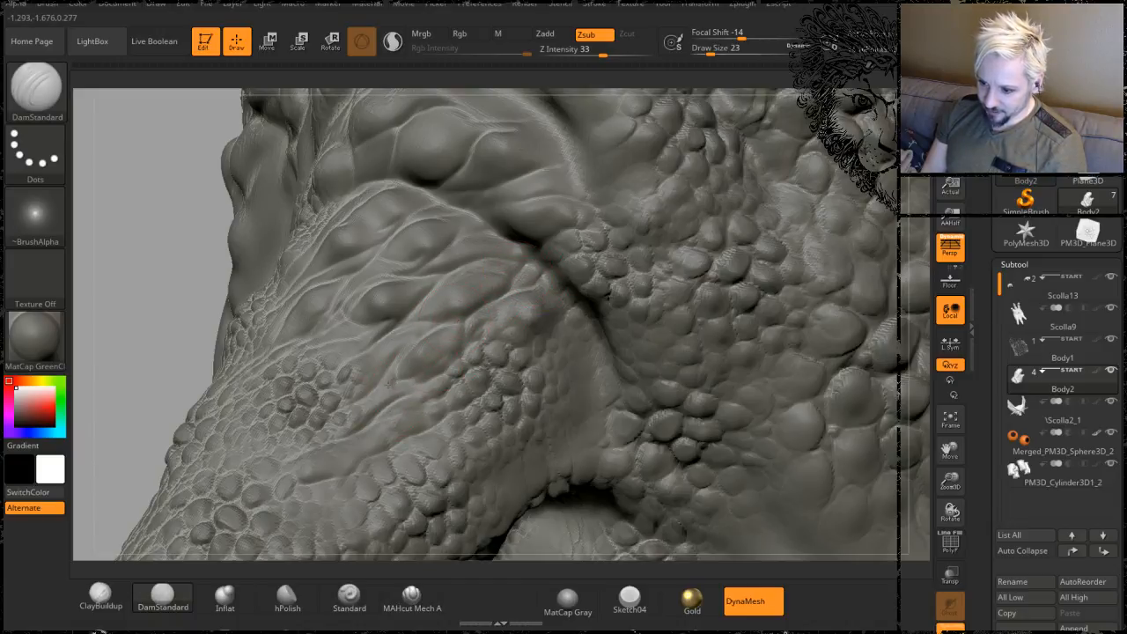
left_click_drag(172, 306, 246, 294)
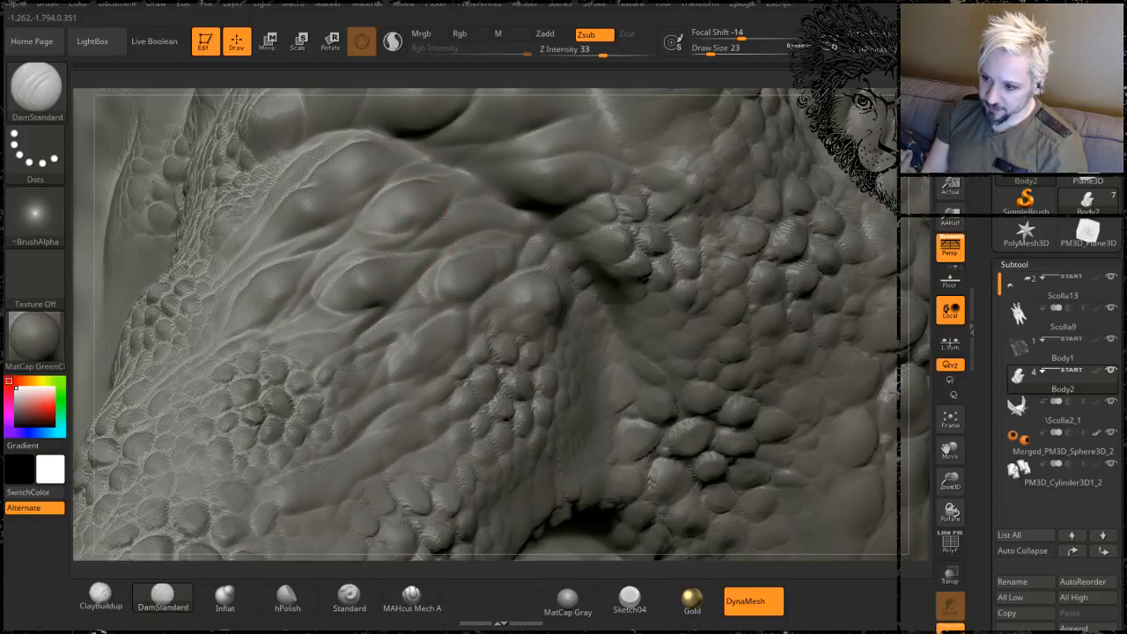
left_click_drag(914, 164, 907, 114)
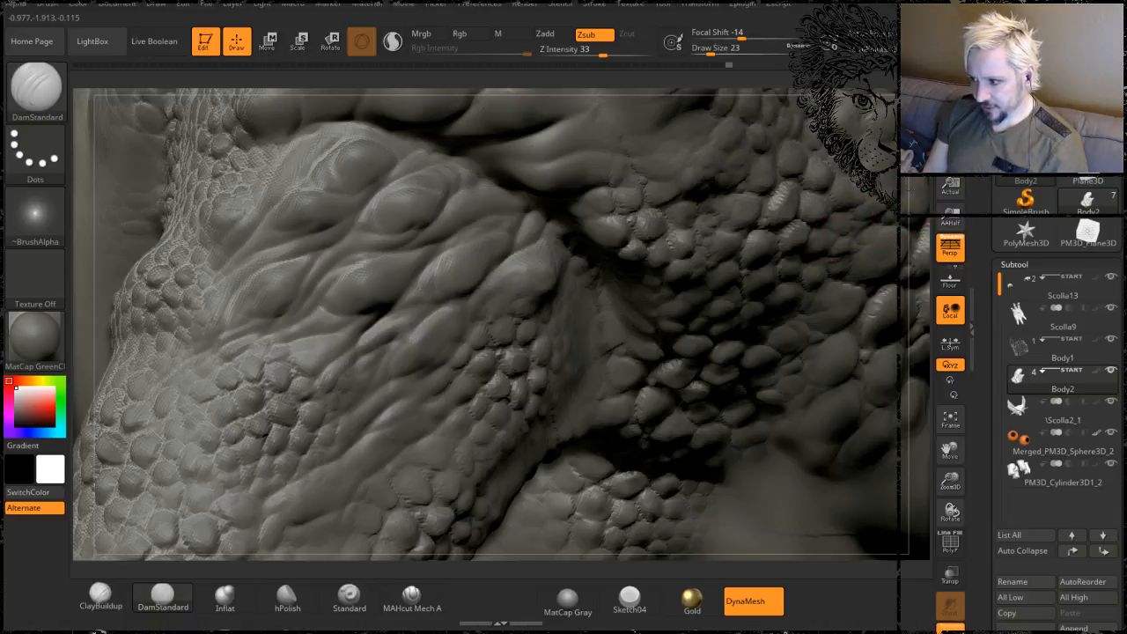
- Carve diagonal creases through the smooth skin between the two scale patches on the upper arm
right_click_drag(833, 238, 666, 226)
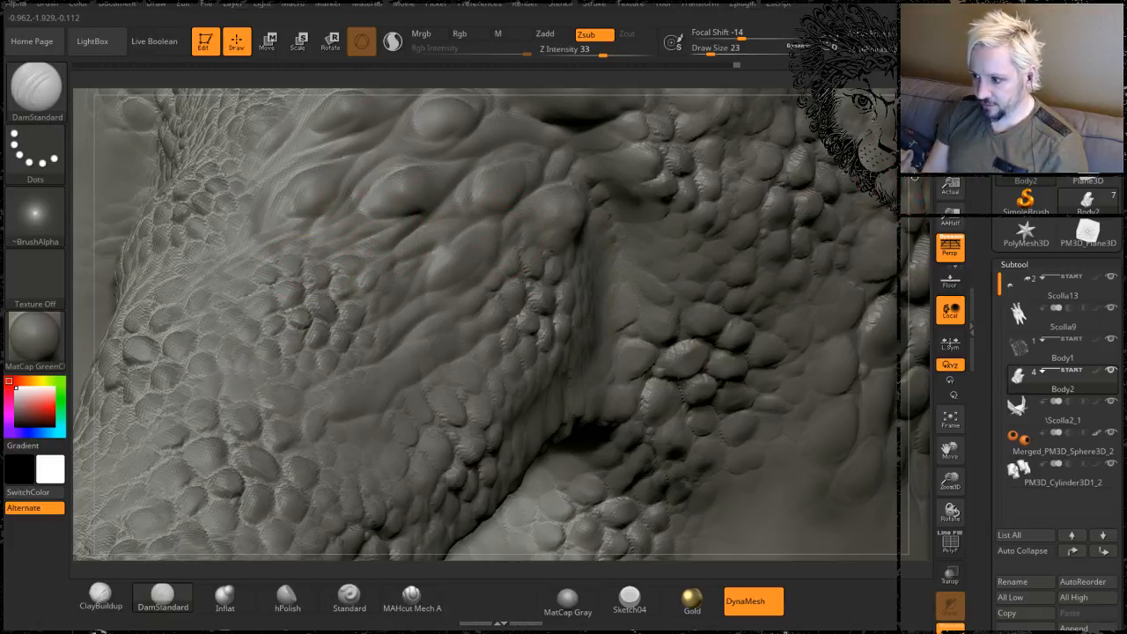
right_click_drag(337, 266, 406, 261)
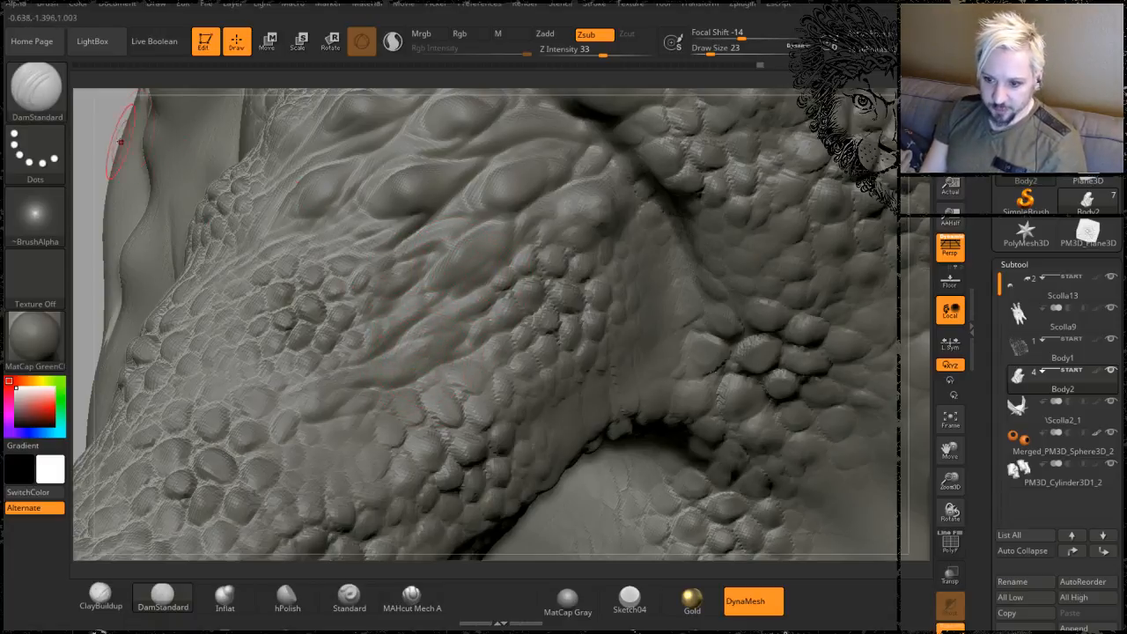
mouse_move(99, 104)
left_mouse_down()
mouse_move(109, 129)
mouse_move(105, 115)
left_mouse_up()
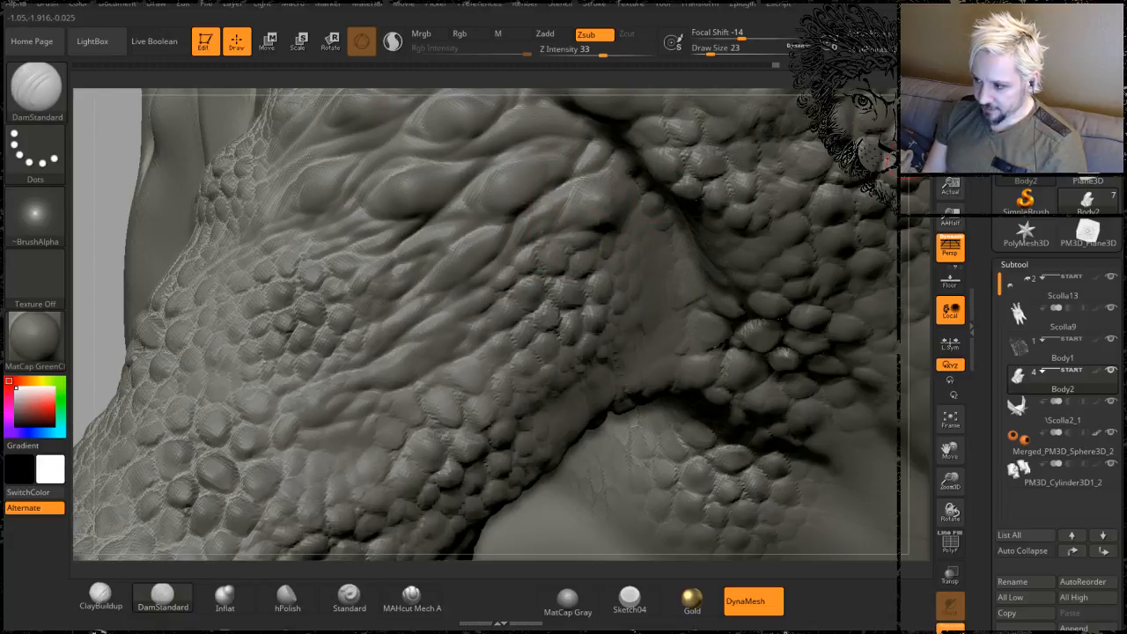
- Carve curved creases around the upper arm bumps bordering the deep shoulder fold and wrap wrinkles around the higher bumps
right_click_drag(647, 199, 598, 223)
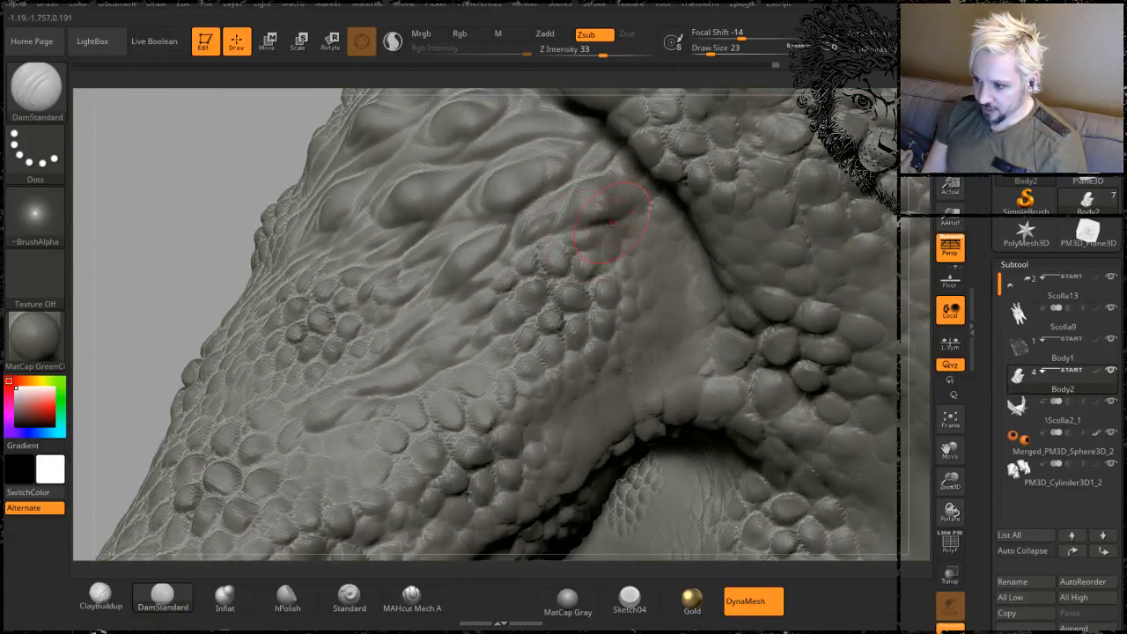
mouse_move(580, 229)
left_mouse_down()
mouse_move(641, 189)
mouse_move(585, 180)
mouse_move(620, 176)
mouse_move(594, 178)
left_mouse_up()
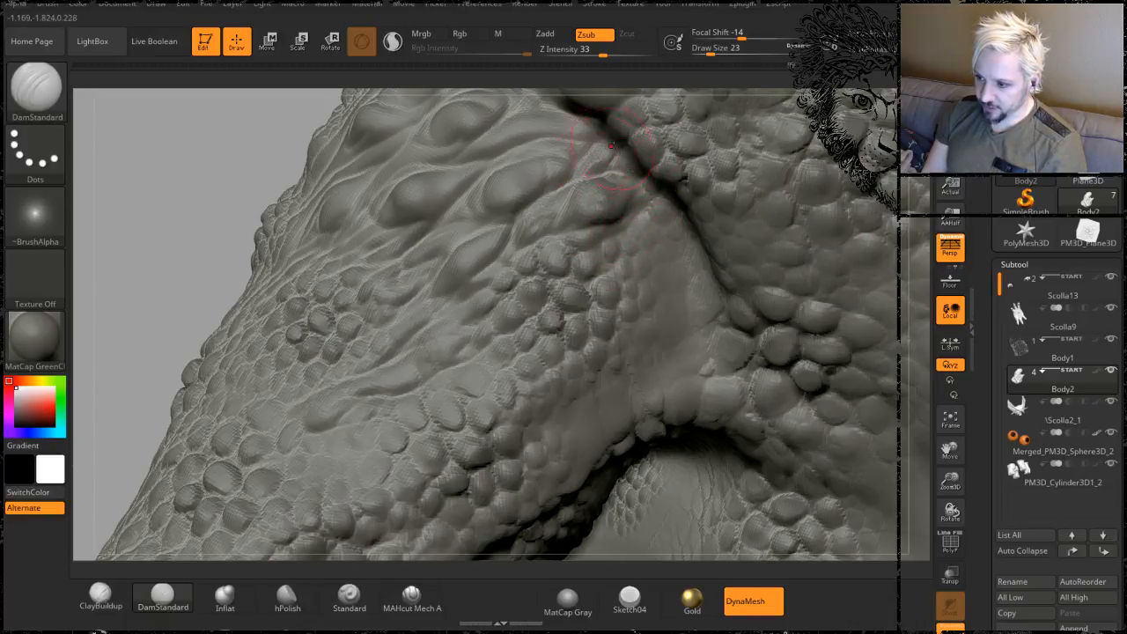
right_click_drag(555, 315, 490, 425, "alt")
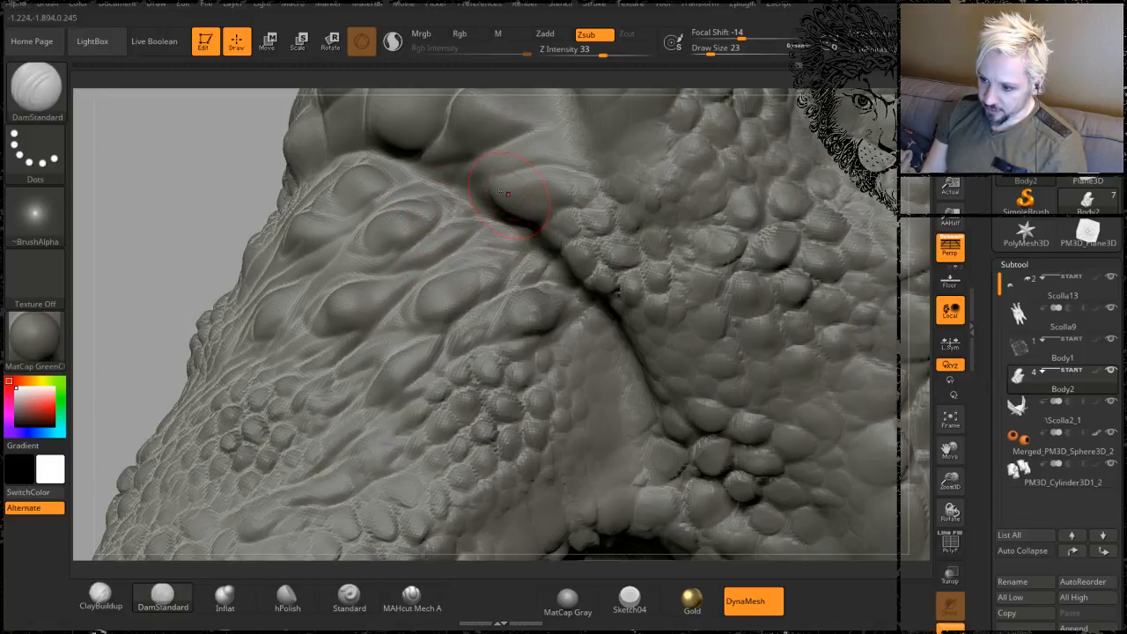
right_click_drag(151, 189, 506, 207)
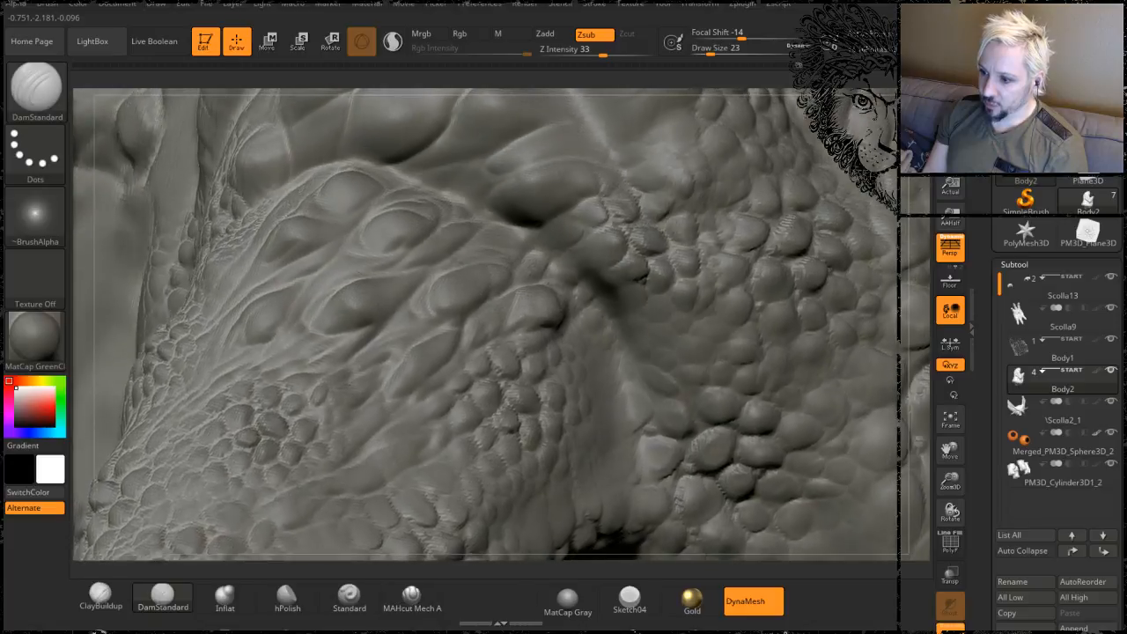
- Switch to the Inflat brush for the bumpy upper arm skin
left_click(224, 597)
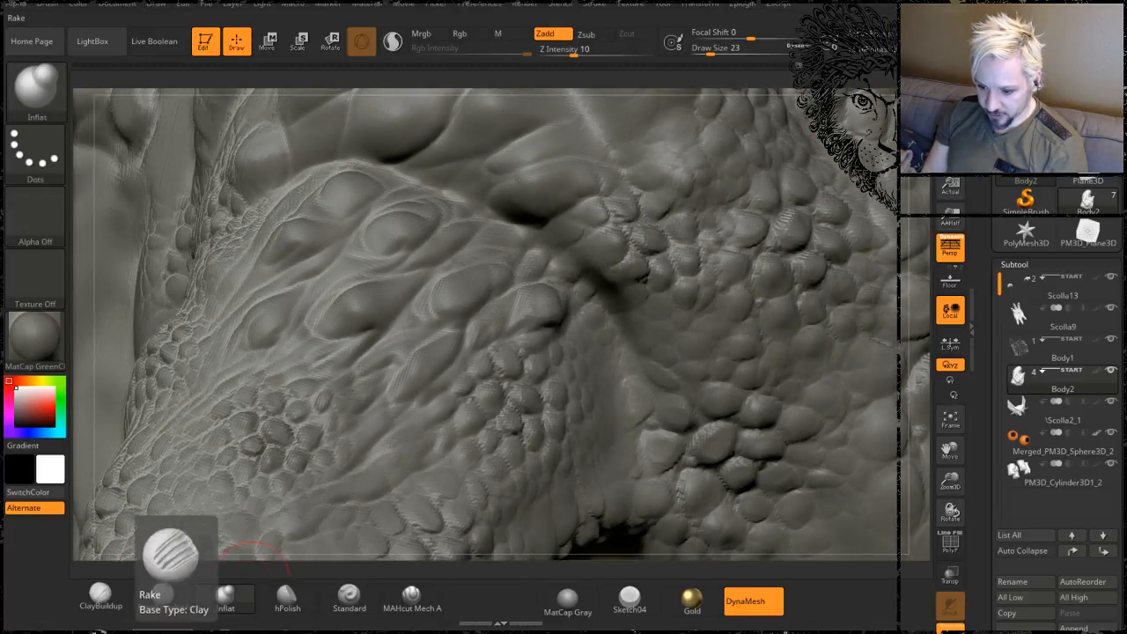
- Build up the large elongated scales on the upper arm with the Clay brush at draw size 10, smoothing between them
left_click(100, 595)
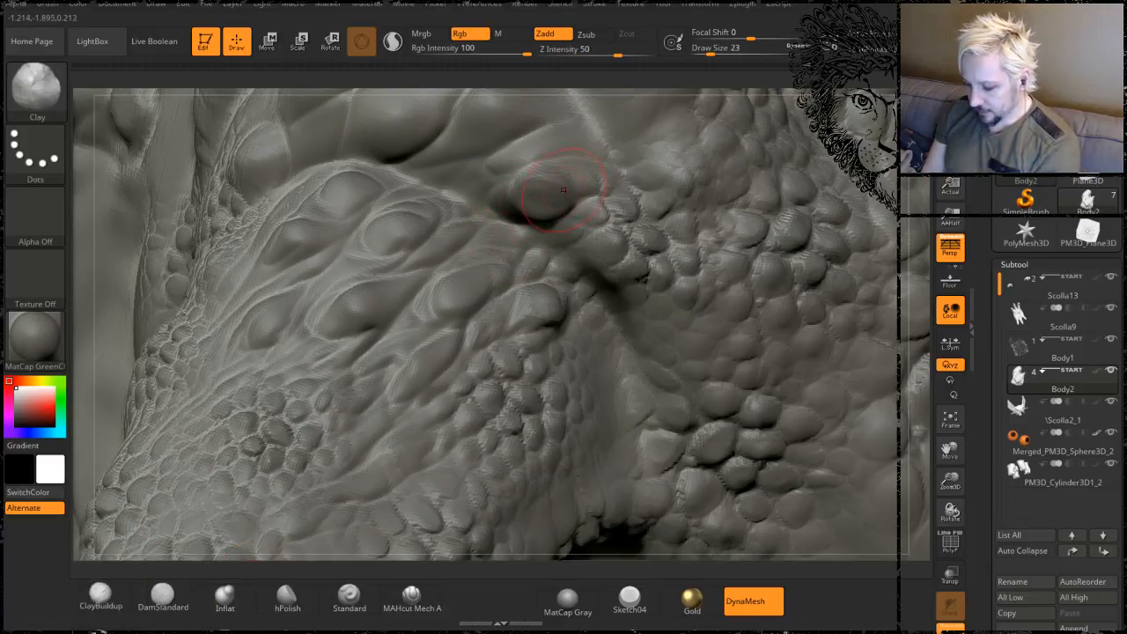
key("[")
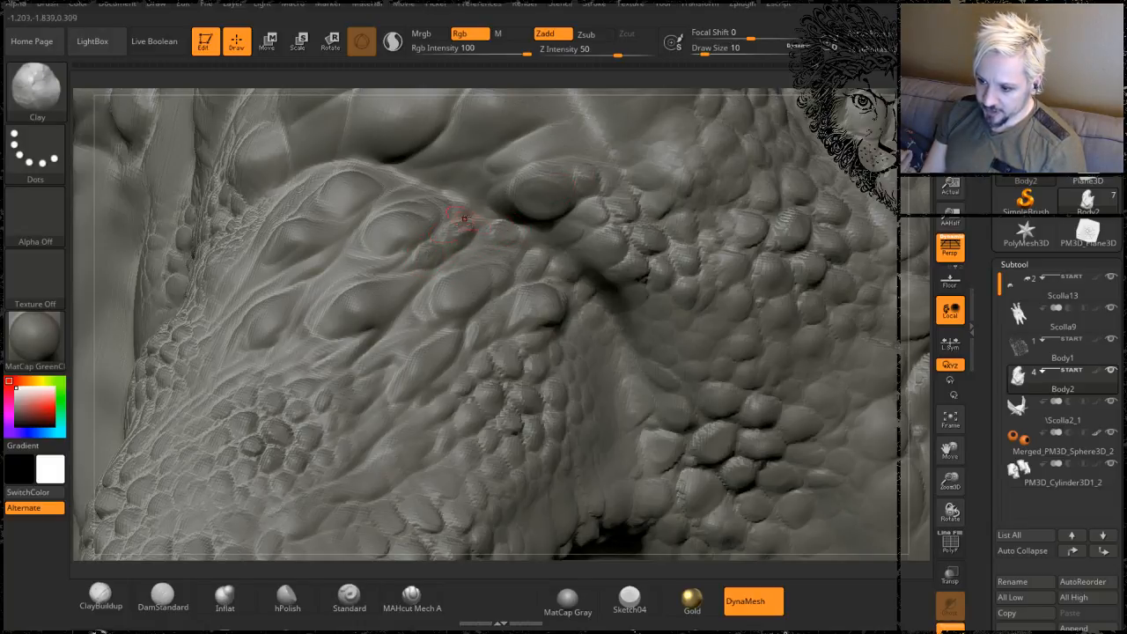
key("shift")
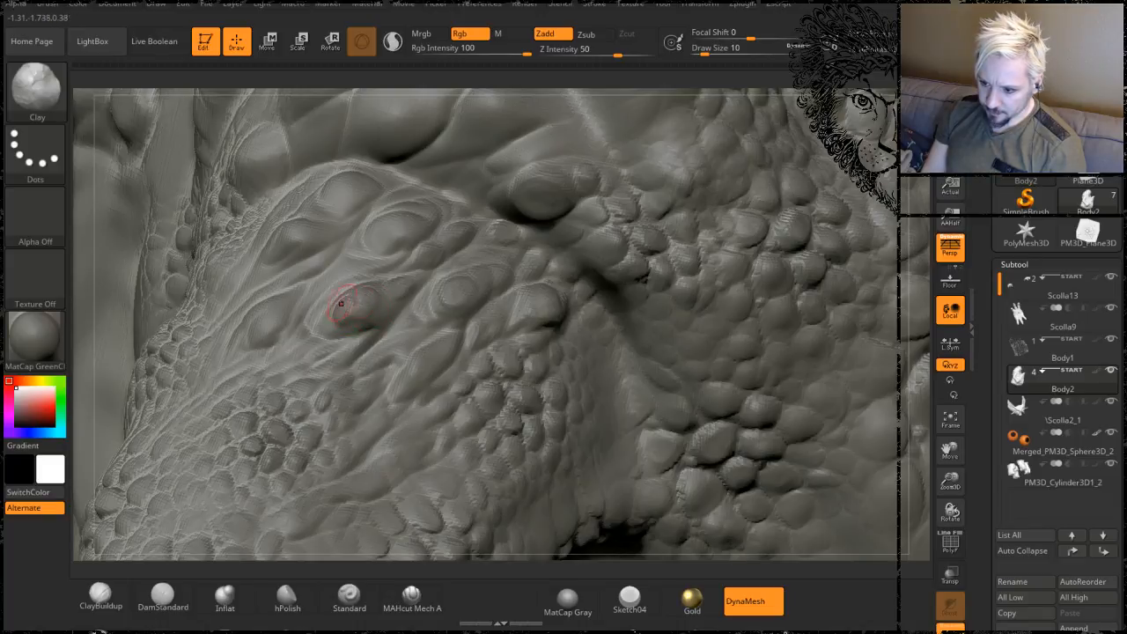
key("shift")
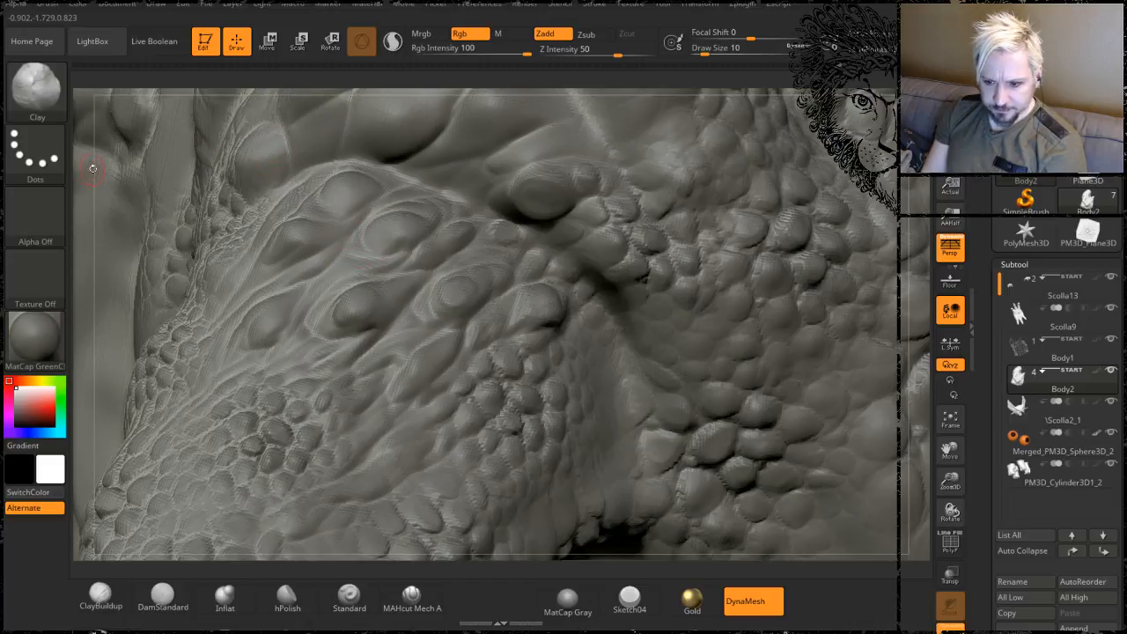
mouse_move(89, 174)
left_mouse_down()
mouse_move(53, 160)
mouse_move(46, 173)
left_mouse_up()
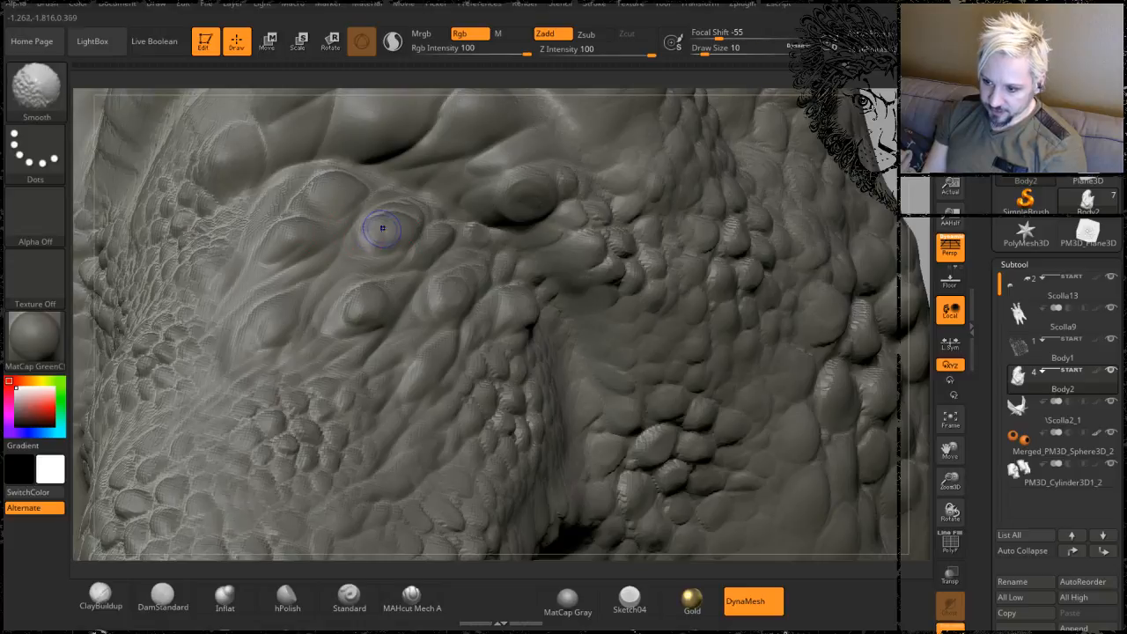
left_click_drag(916, 211, 910, 319)
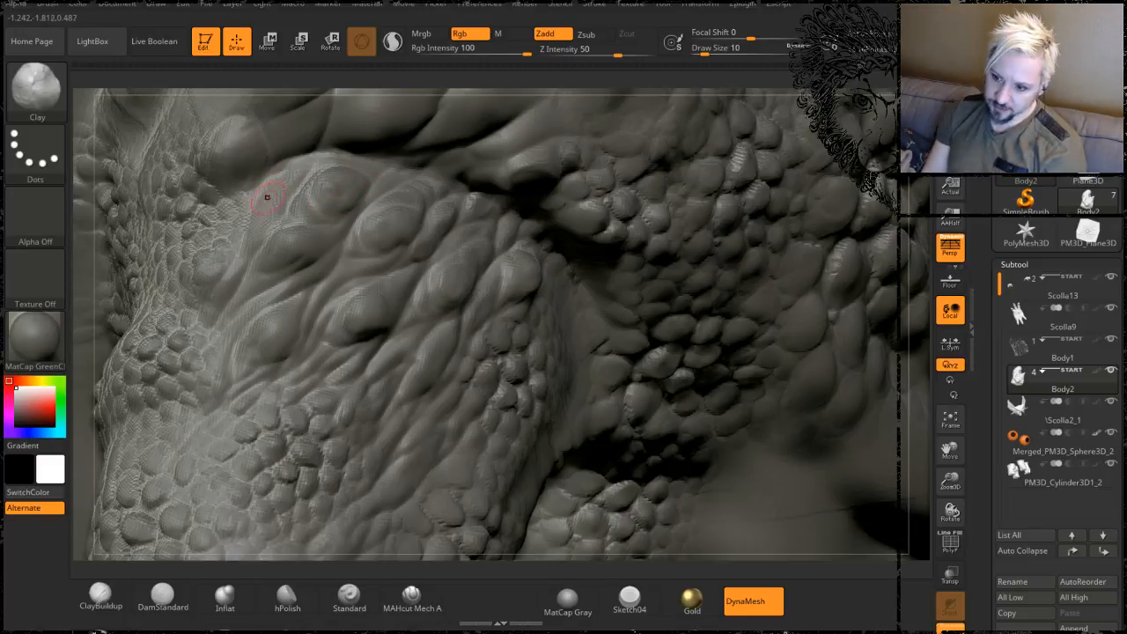
- Round out and smooth the large scale under the shoulder's arched ridge with the Clay brush
left_click_drag(914, 221, 811, 10, "alt")
left_click_drag(757, 327, 563, 299)
left_click_drag(919, 106, 688, 262, "alt")
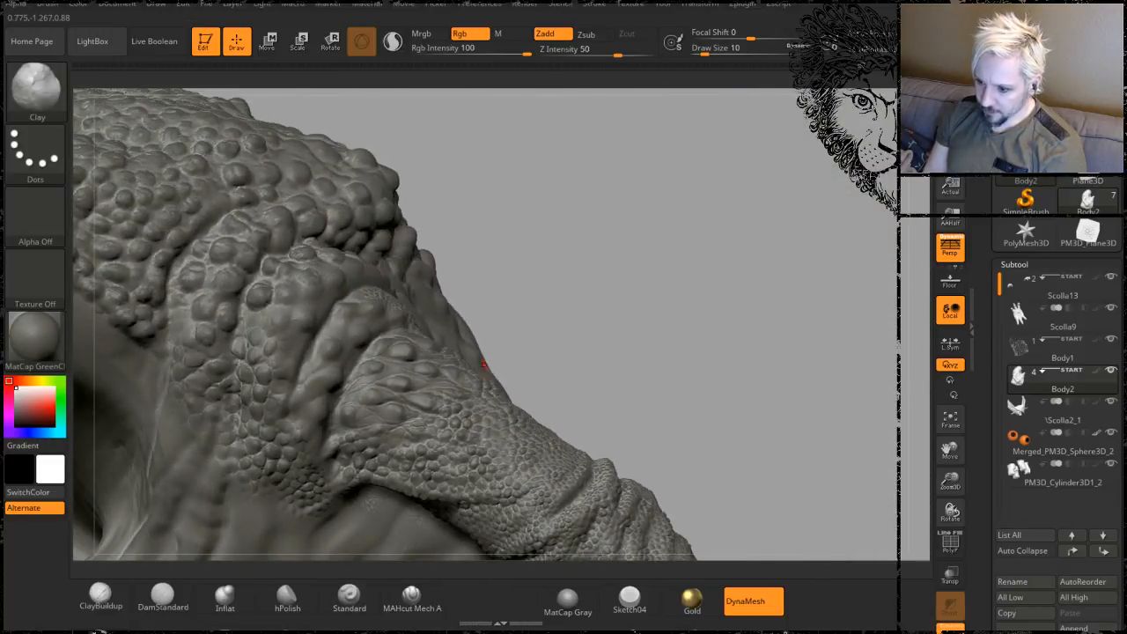
mouse_move(596, 259)
left_mouse_down()
mouse_move(585, 259)
mouse_move(660, 214)
mouse_move(672, 212)
mouse_move(660, 267)
mouse_move(816, 208)
left_mouse_up()
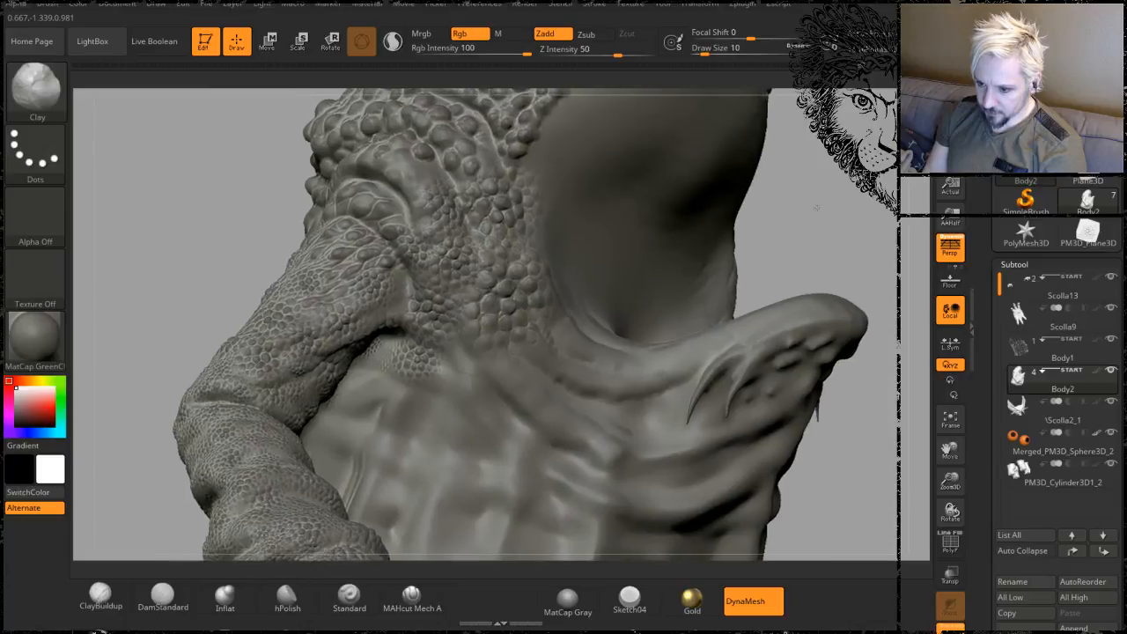
mouse_move(204, 196)
left_mouse_down()
mouse_move(211, 202)
mouse_move(151, 242)
mouse_move(458, 268)
left_mouse_up()
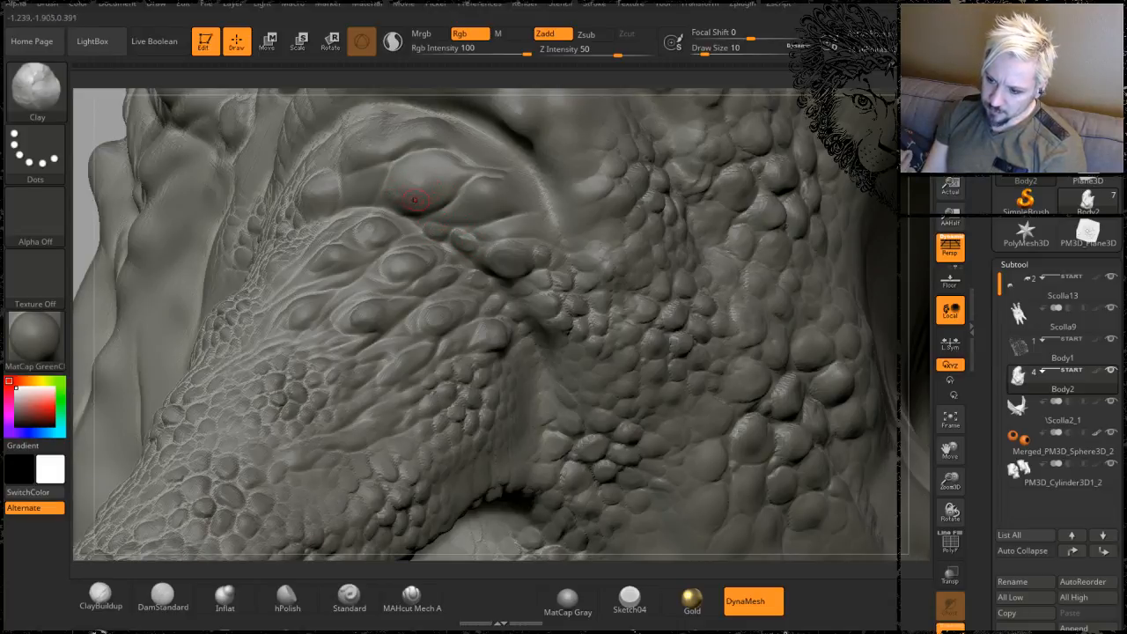
left_click_drag(424, 198, 433, 179, "shift")
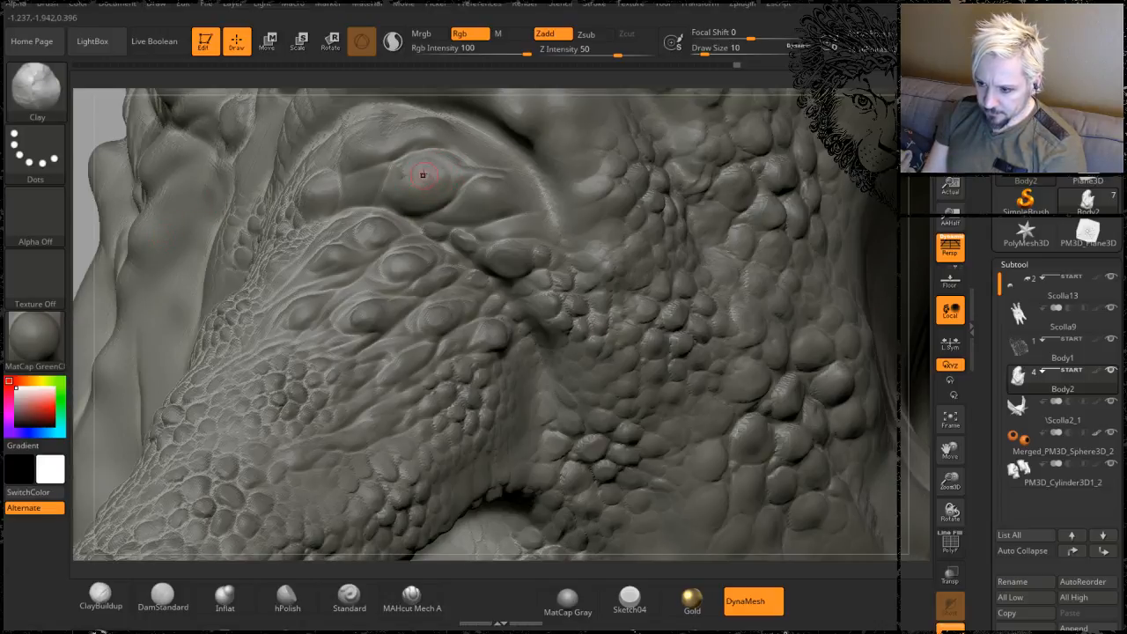
key("shift")
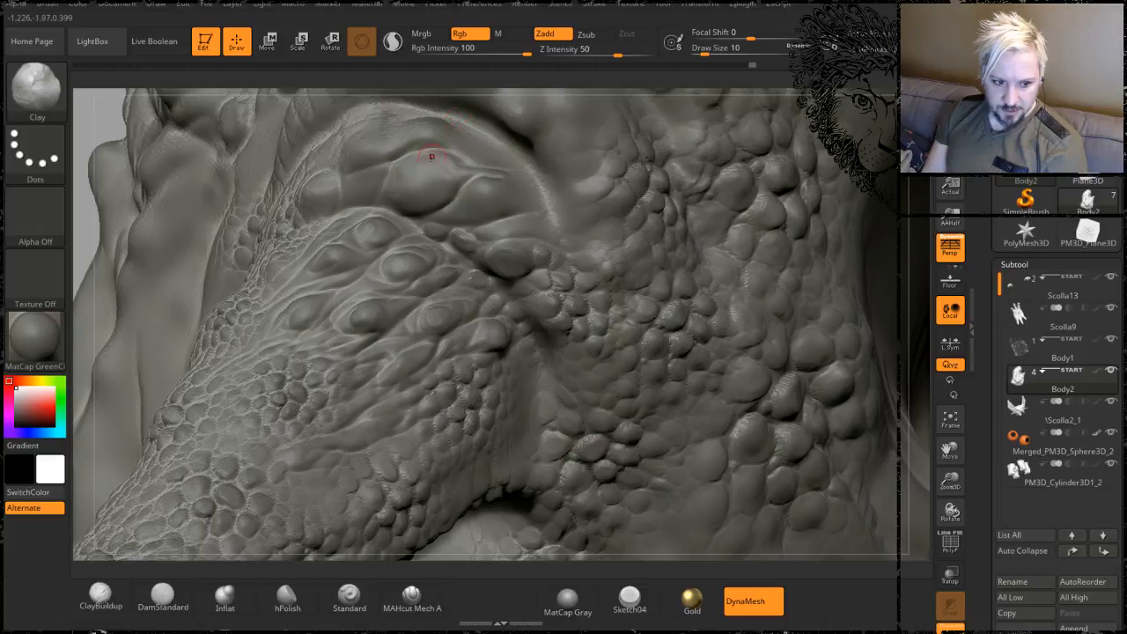
- Flatten the large scale under the shoulder ridge with hPolish and smooth the neighbouring scale
mouse_move(110, 123)
left_mouse_down("alt")
mouse_move(150, 192)
mouse_move(96, 220)
mouse_move(171, 259)
left_mouse_up("alt")
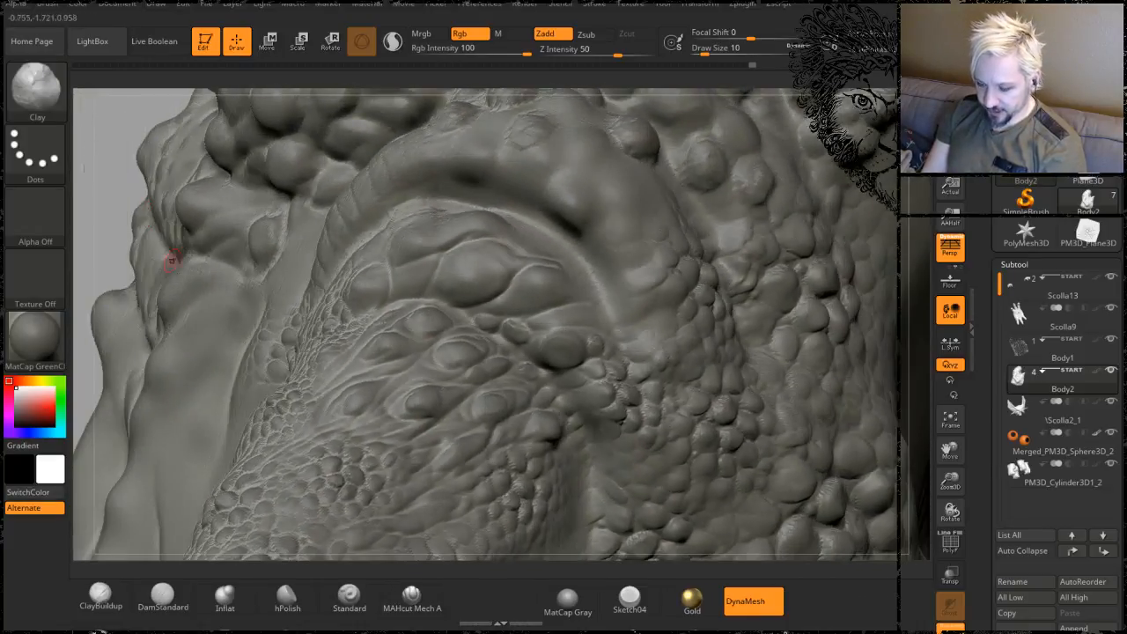
left_click(280, 601)
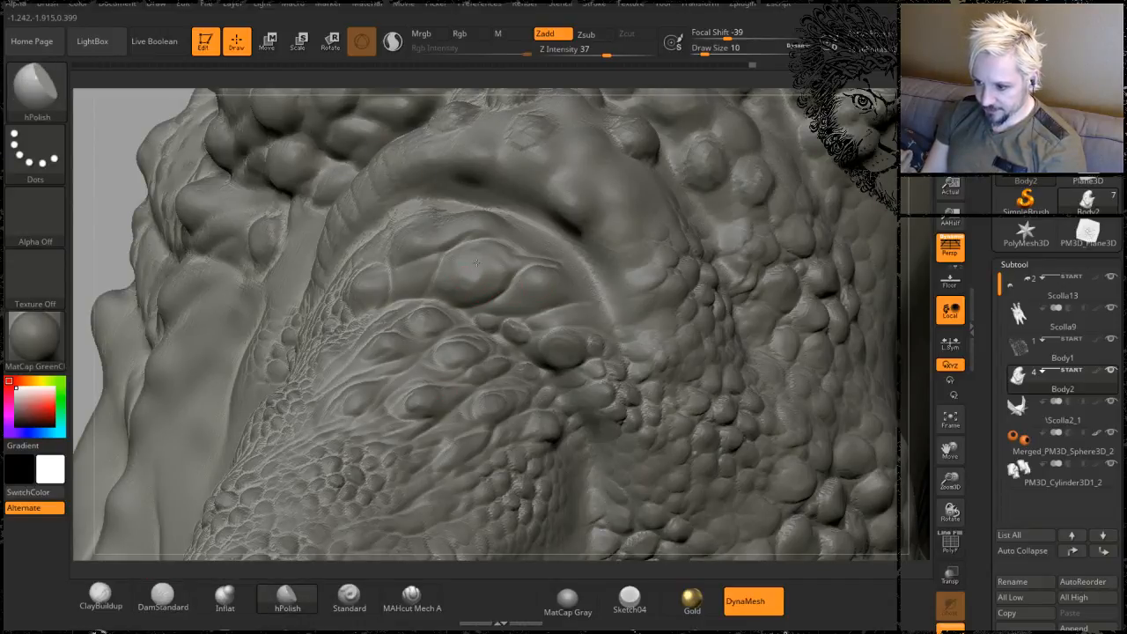
left_click_drag(476, 263, 473, 280)
key("shift")
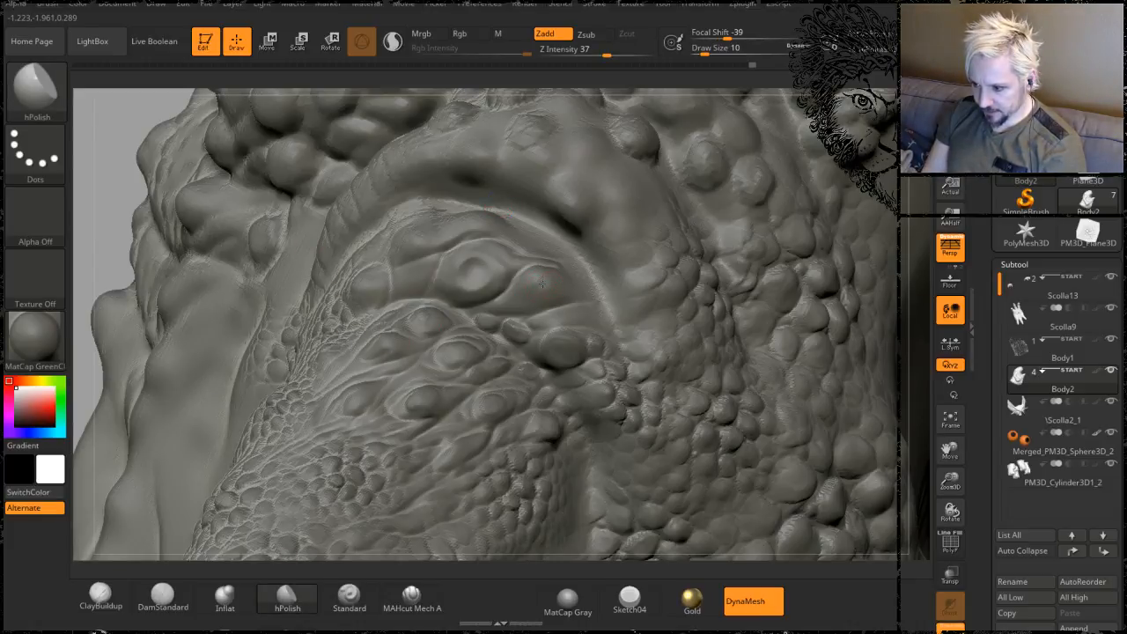
left_click_drag(523, 291, 518, 257, "shift")
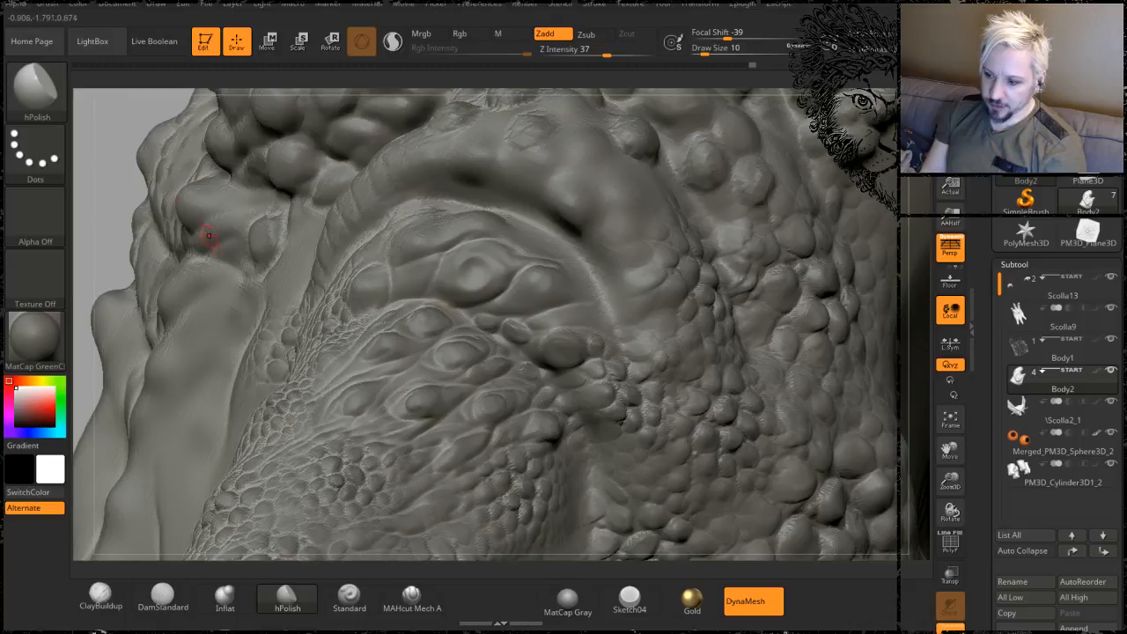
- Carve creases between the scales and across the end of the shoulder's arched ridge with the DamStandard brush
left_click_drag(124, 117, 163, 335)
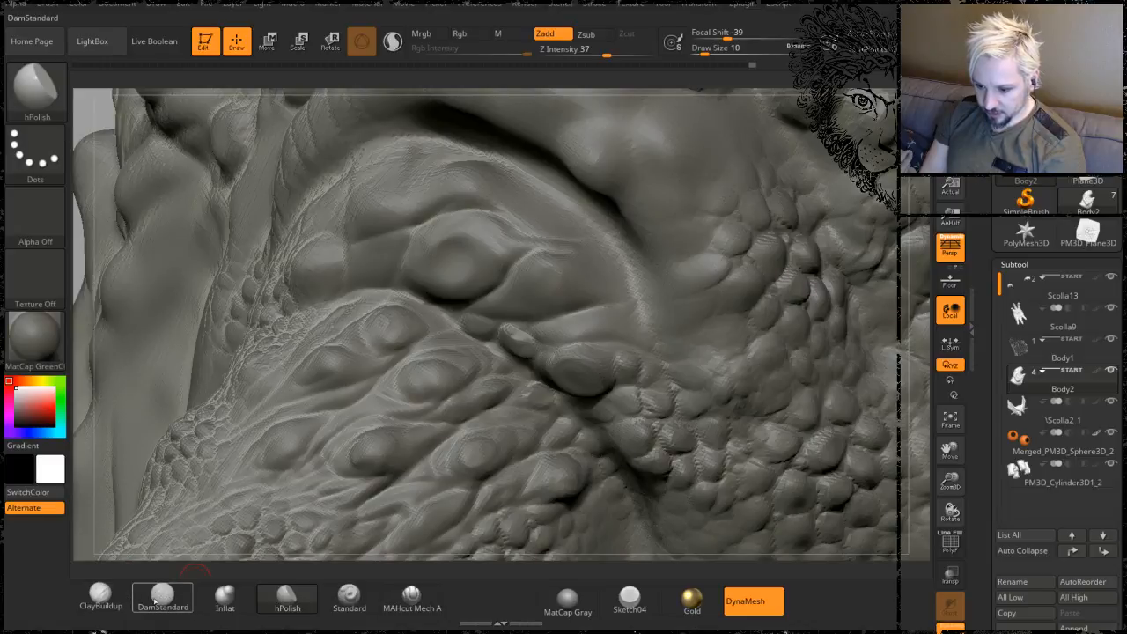
left_click(157, 601)
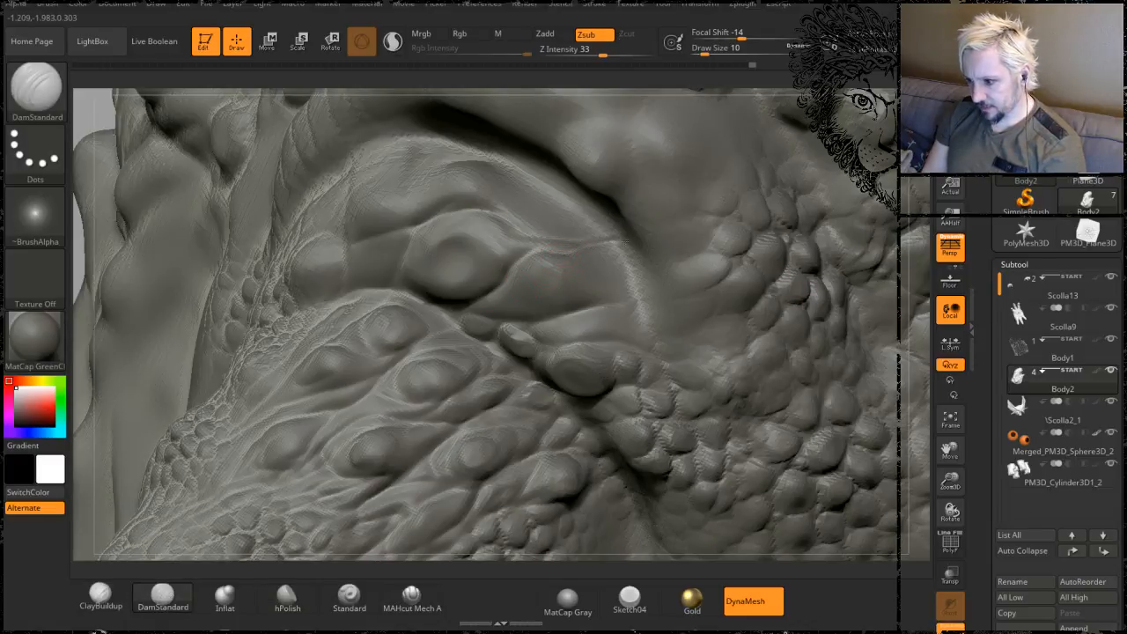
left_click_drag(661, 263, 573, 315)
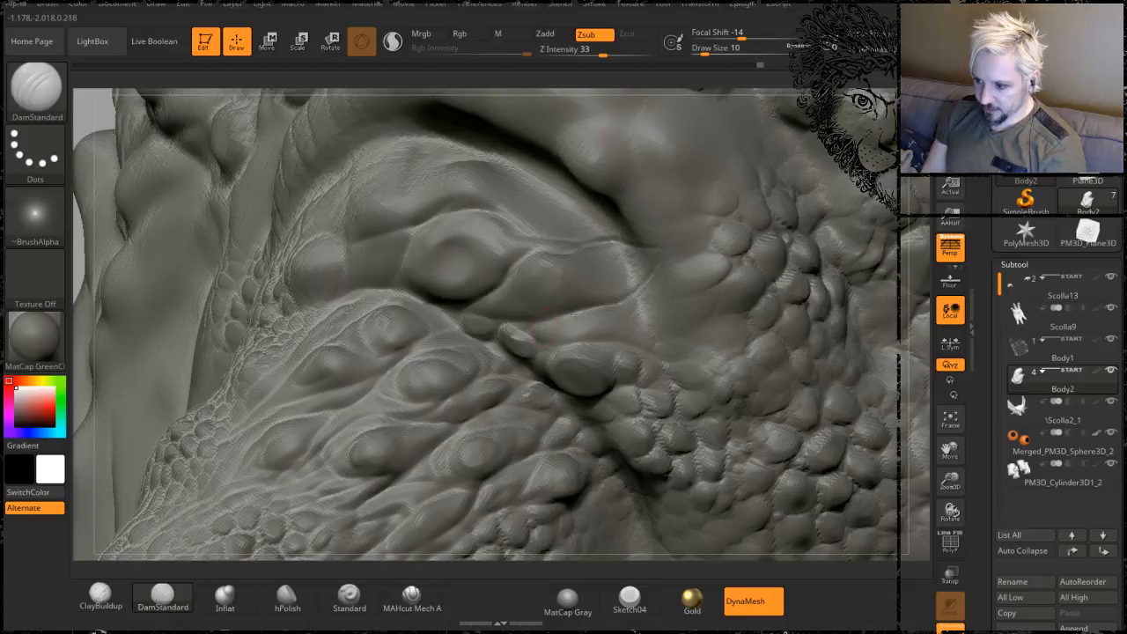
mouse_move(622, 248)
left_mouse_down()
mouse_move(631, 304)
mouse_move(539, 184)
mouse_move(495, 154)
mouse_move(409, 142)
left_mouse_up()
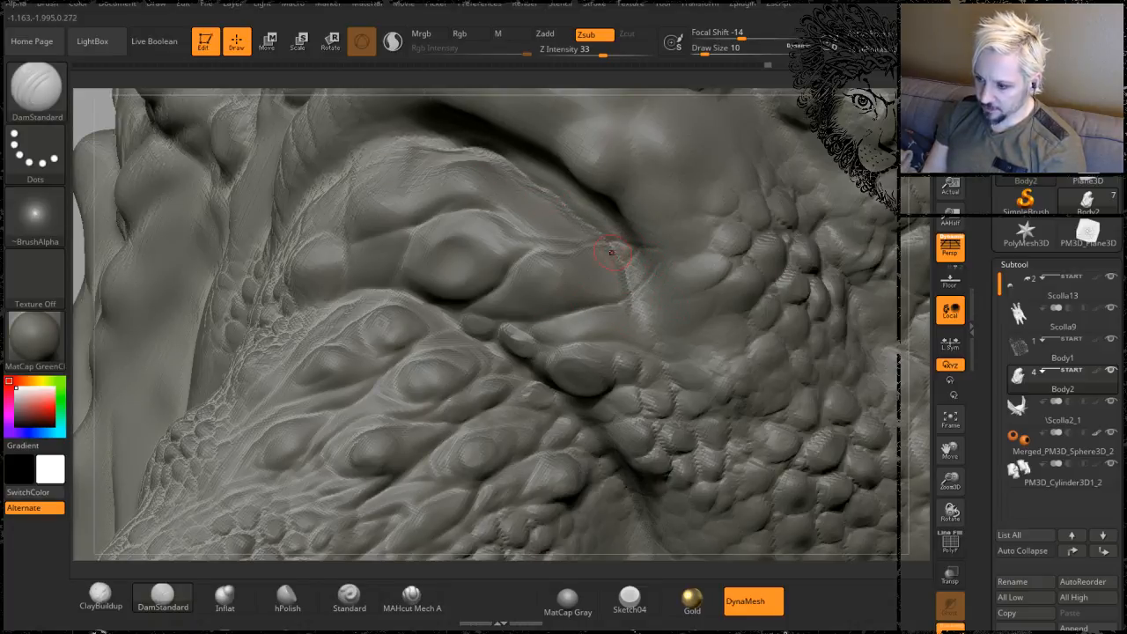
mouse_move(611, 253)
left_mouse_down()
mouse_move(631, 299)
mouse_move(626, 346)
left_mouse_up()
left_click_drag(613, 250, 707, 371)
- Carve deep creases down the fold between upper arm and chest, outlining a narrow vertical skin strip with DamStandard
left_click_drag(921, 355, 833, 123, "alt")
left_click_drag(591, 189, 616, 232)
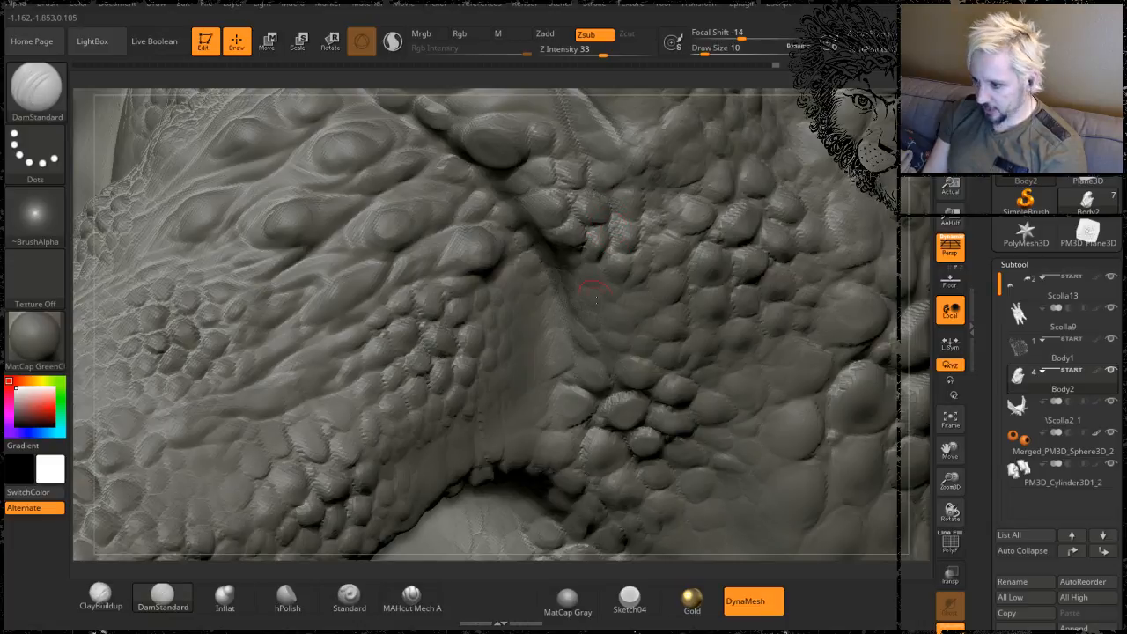
left_click_drag(918, 247, 474, 270)
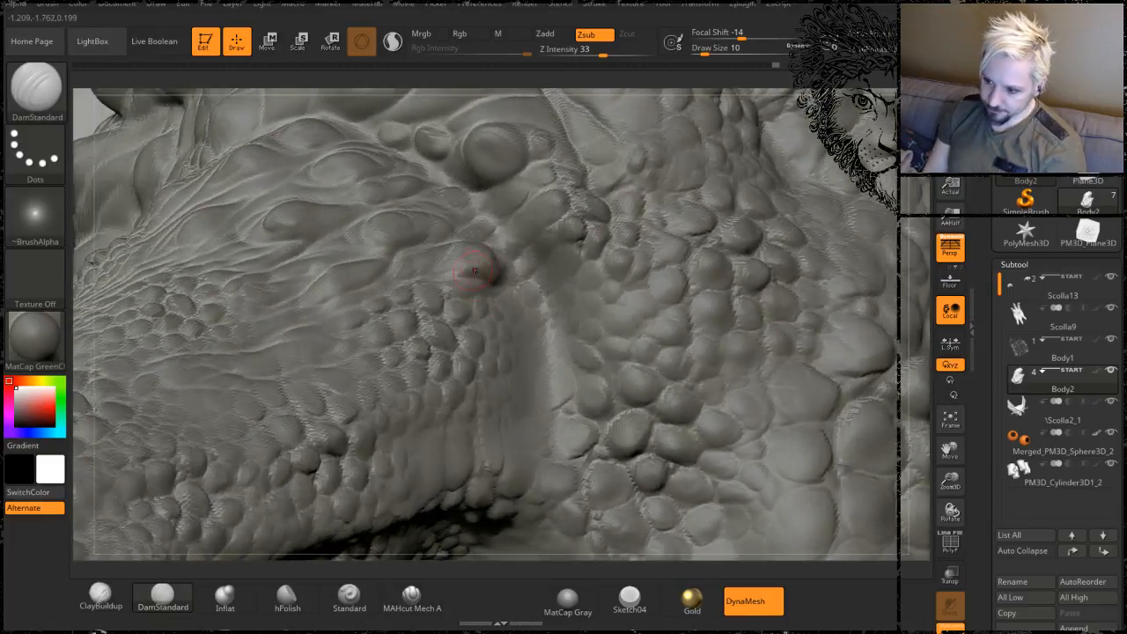
mouse_move(500, 222)
left_mouse_down()
mouse_move(546, 319)
mouse_move(550, 439)
left_mouse_up()
mouse_move(922, 245)
left_mouse_down()
mouse_move(483, 270)
mouse_move(518, 325)
mouse_move(523, 423)
mouse_move(499, 465)
left_mouse_up()
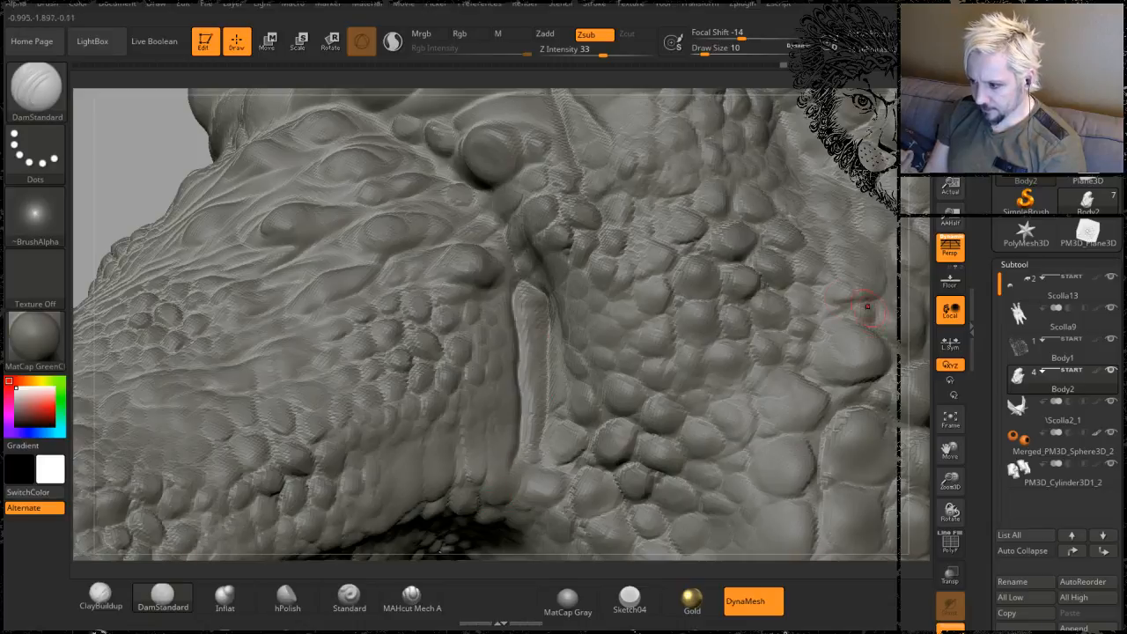
left_click_drag(920, 321, 482, 458)
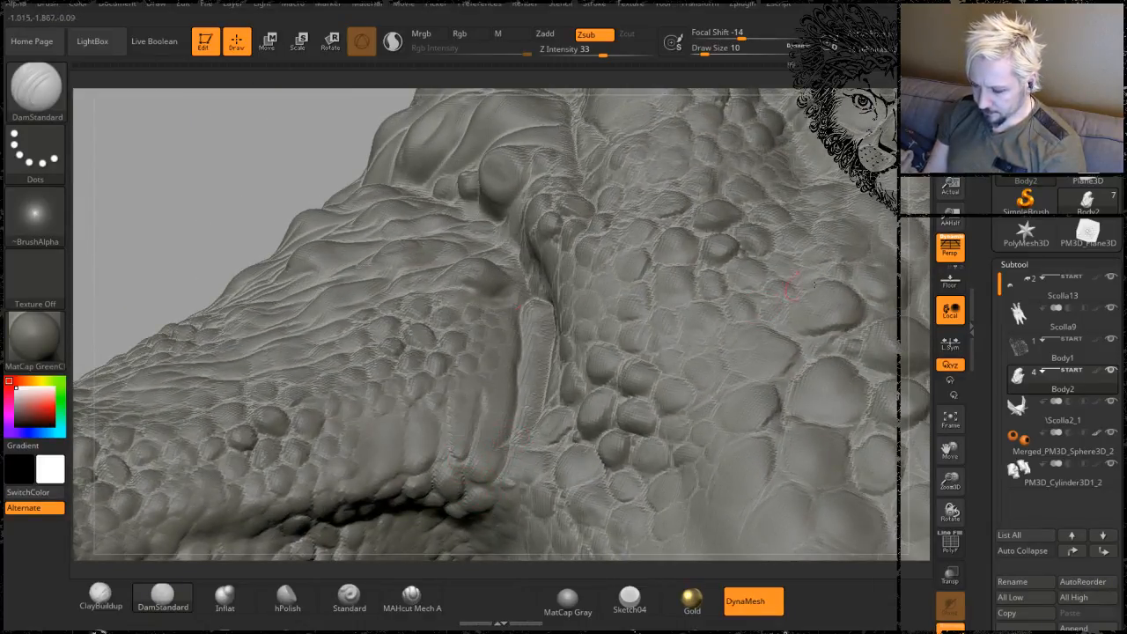
- Carve further creases and scale outlines around the armpit fold and the underside of the upper arm with DamStandard
mouse_move(921, 330)
left_mouse_down()
mouse_move(276, 255)
mouse_move(307, 213)
mouse_move(274, 158)
mouse_move(361, 273)
left_mouse_up()
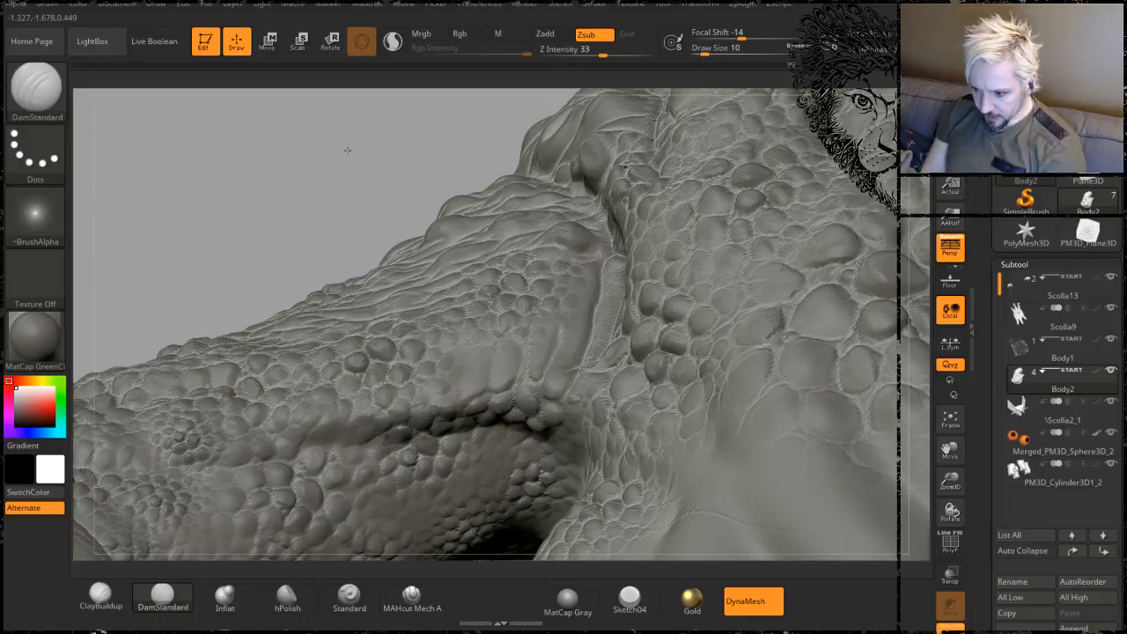
mouse_move(347, 150)
left_mouse_down()
mouse_move(347, 116)
mouse_move(535, 406)
left_mouse_up()
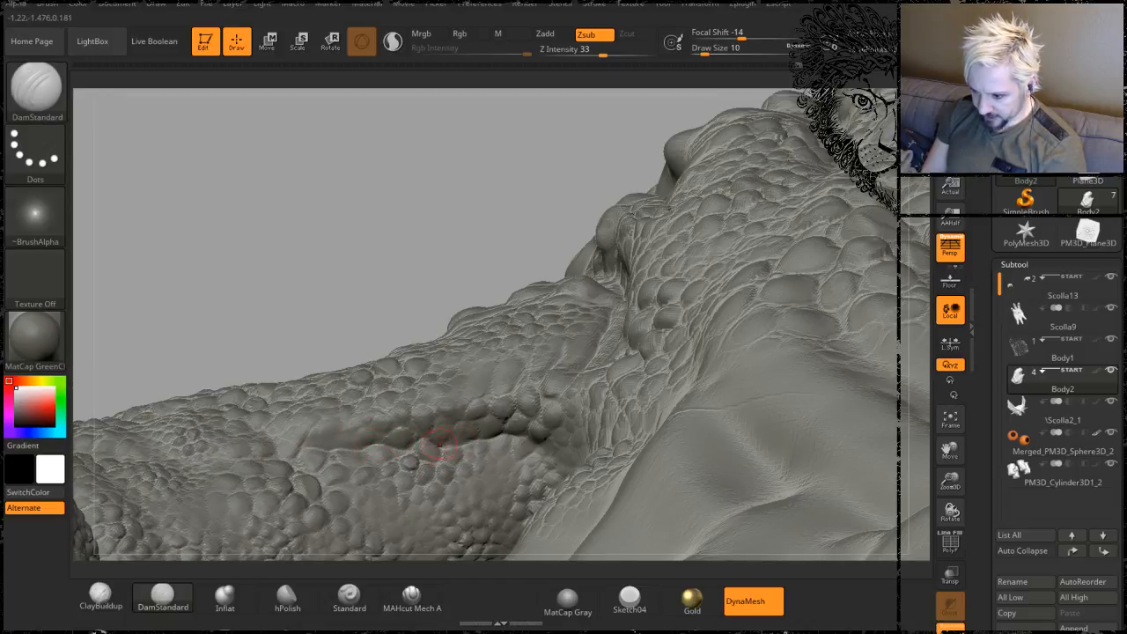
mouse_move(367, 275)
left_mouse_down()
mouse_move(396, 248)
mouse_move(540, 359)
left_mouse_up()
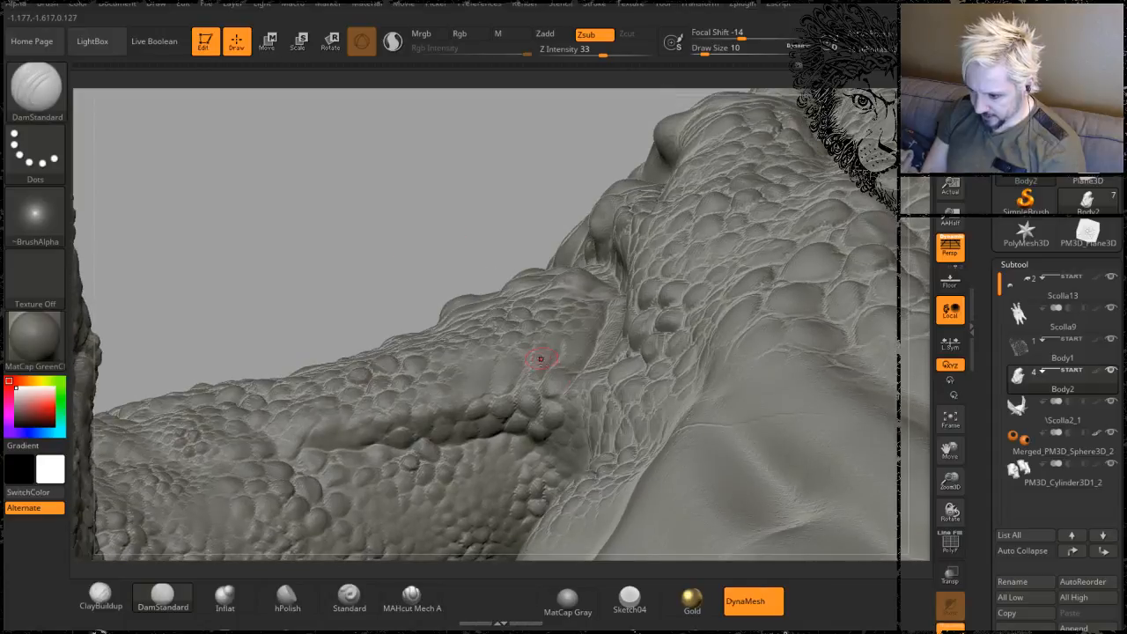
mouse_move(499, 189)
left_mouse_down()
mouse_move(483, 261)
mouse_move(469, 254)
mouse_move(553, 434)
left_mouse_up()
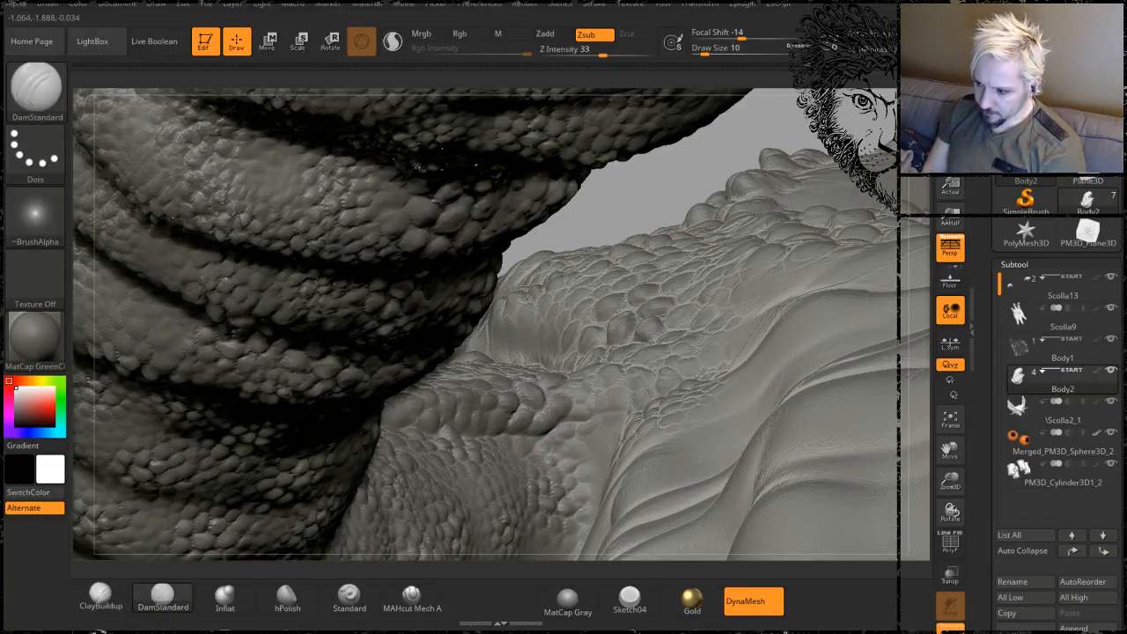
left_click_drag(676, 191, 608, 401)
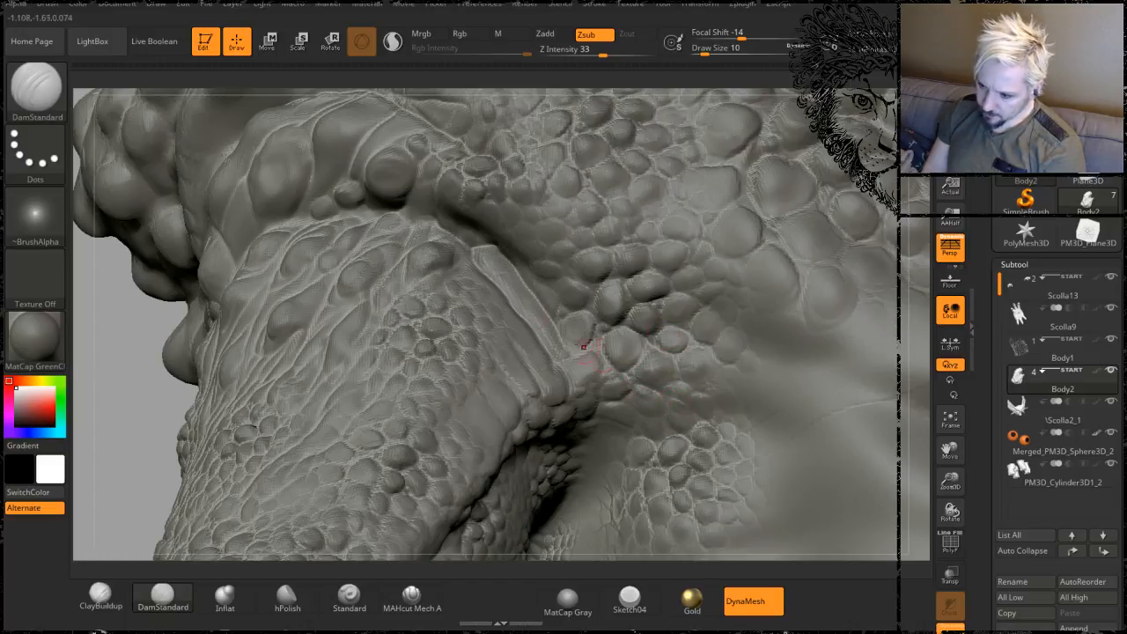
left_click_drag(132, 393, 196, 296)
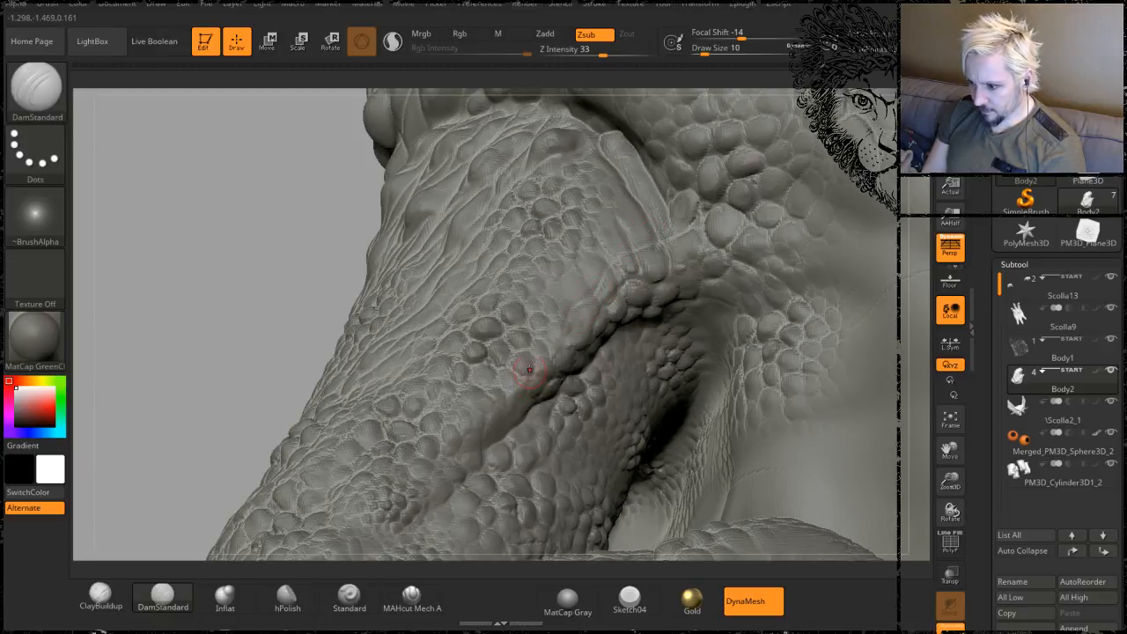
left_click_drag(197, 221, 230, 257)
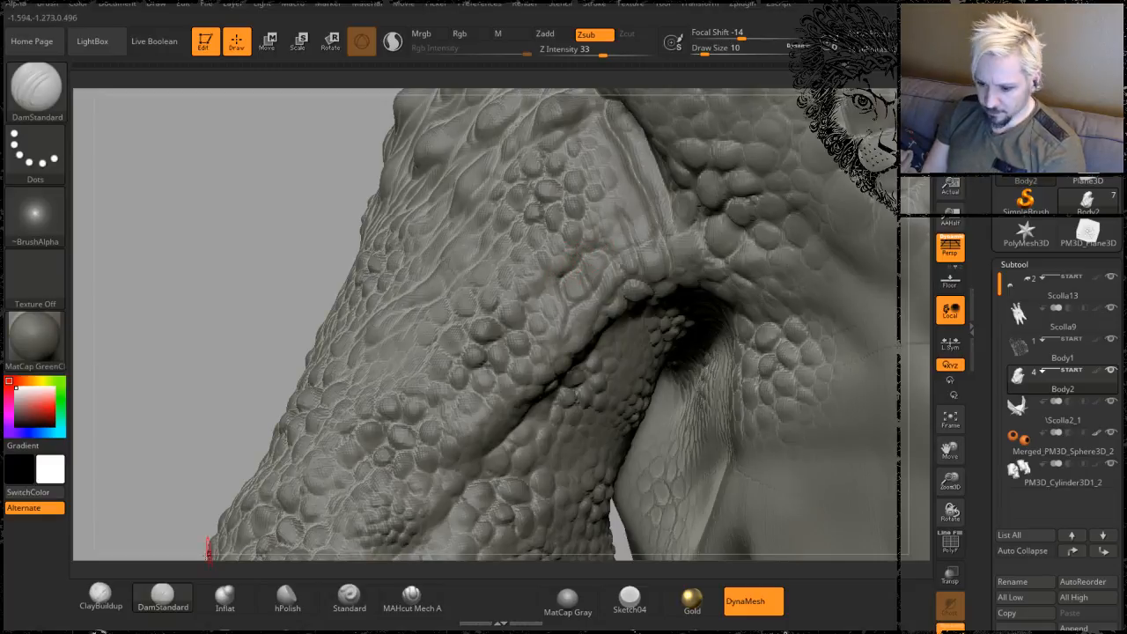
- Build up the scales on the outer upper arm with the Clay brush at draw size 10
left_click(107, 627)
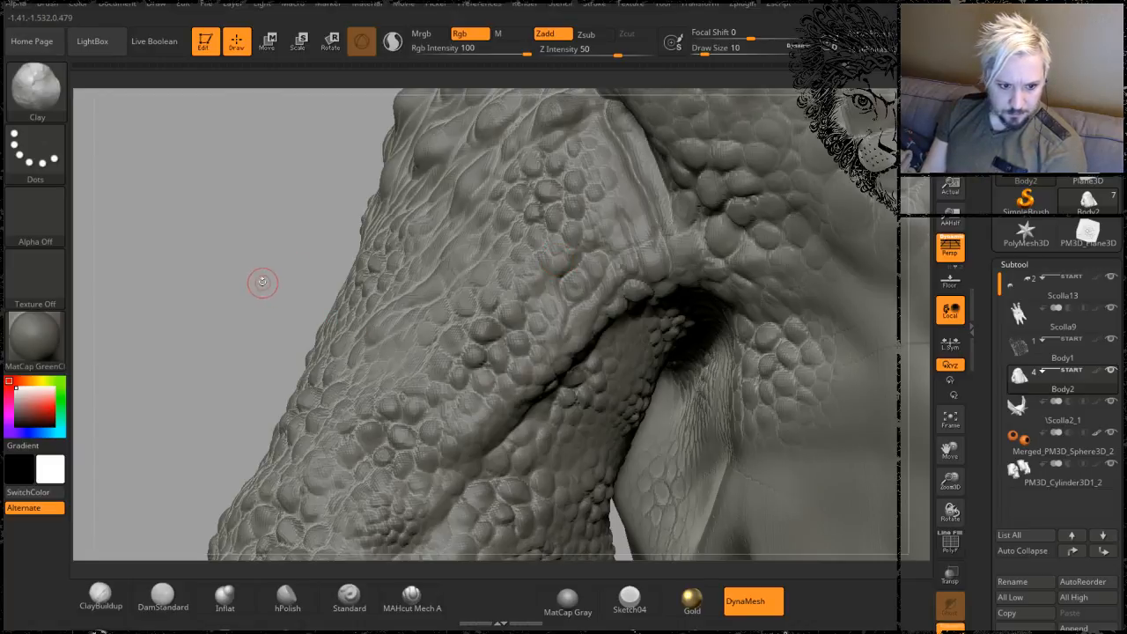
left_click_drag(252, 272, 262, 244)
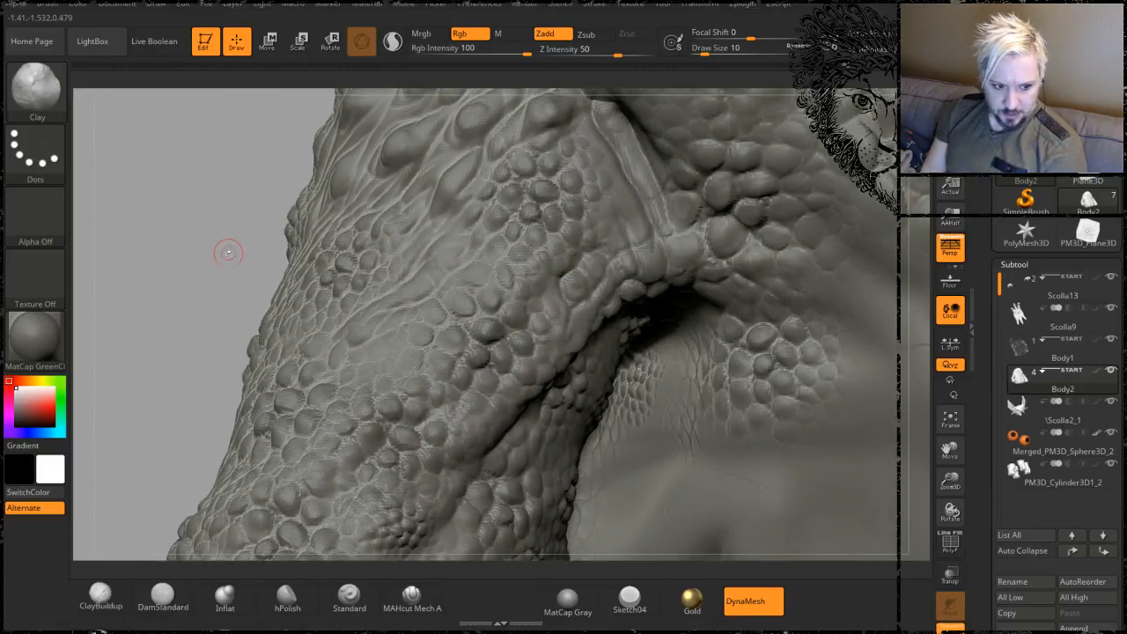
left_click_drag(244, 297, 247, 229)
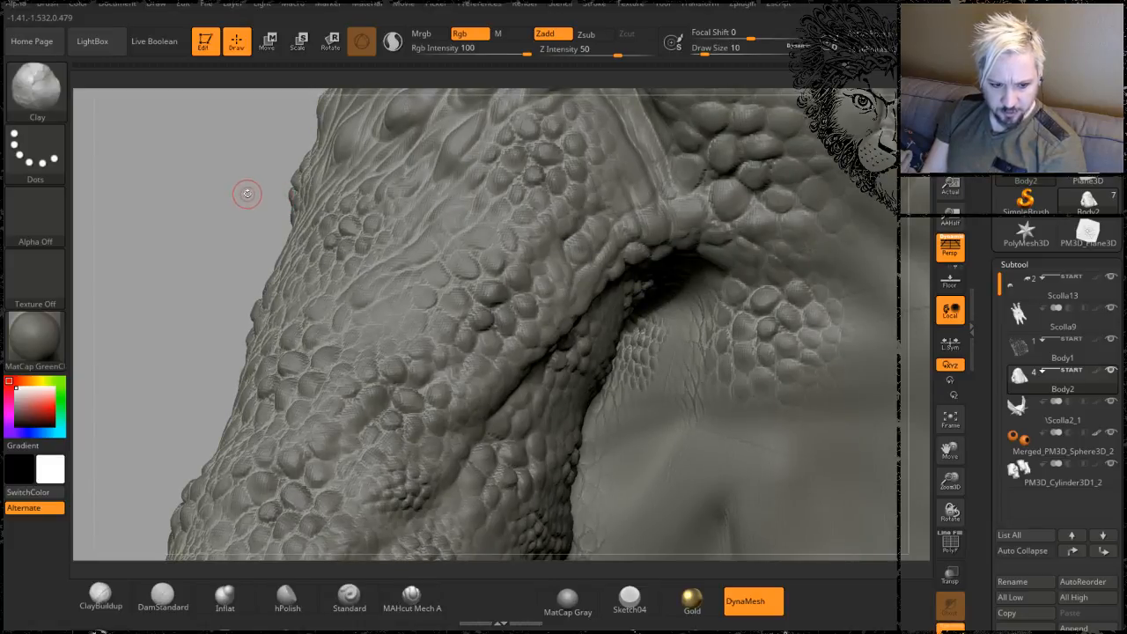
mouse_move(247, 192)
left_mouse_down()
mouse_move(232, 178)
mouse_move(245, 184)
left_mouse_up()
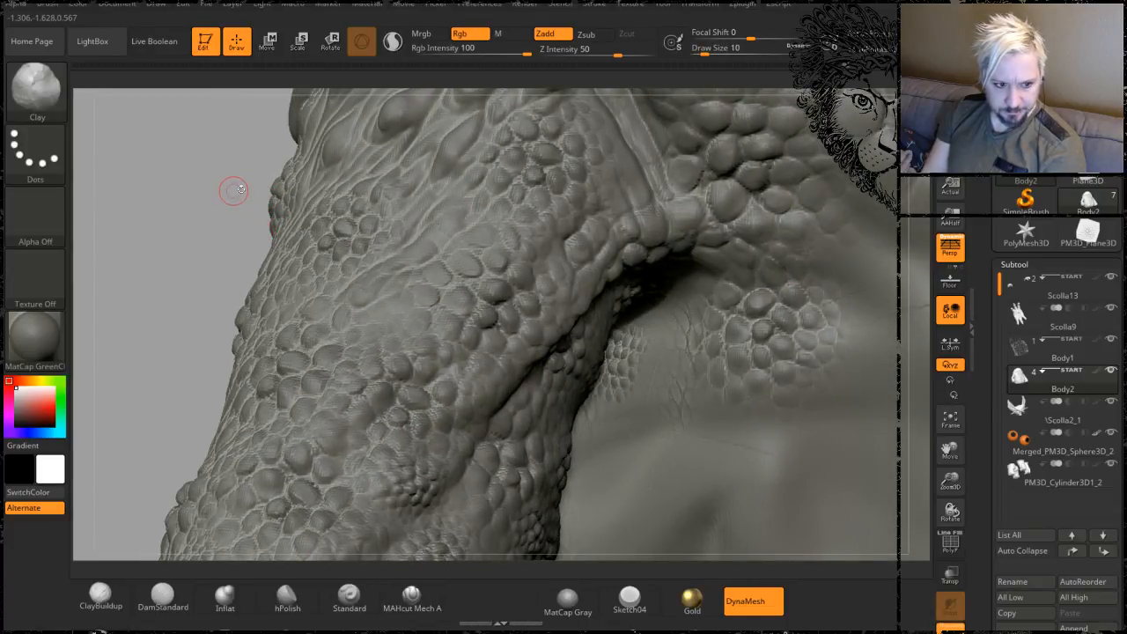
left_click_drag(232, 197, 229, 206)
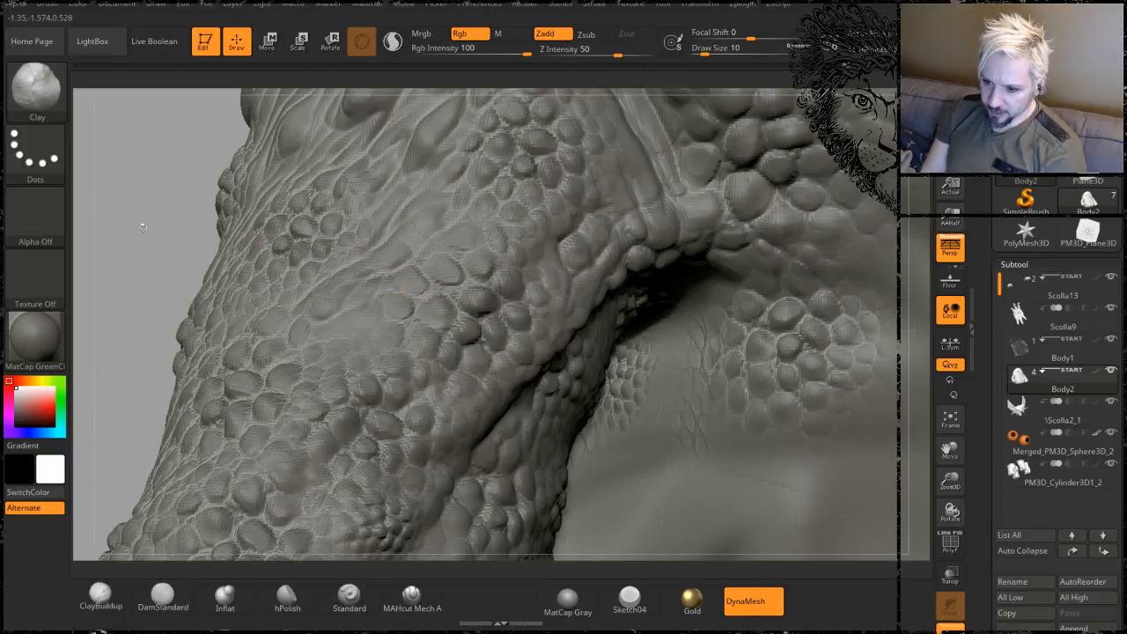
- Carve creases with DamStandard along the skin folds between the shoulder's large bumps and the small upper-arm scales
left_click_drag(166, 231, 242, 286)
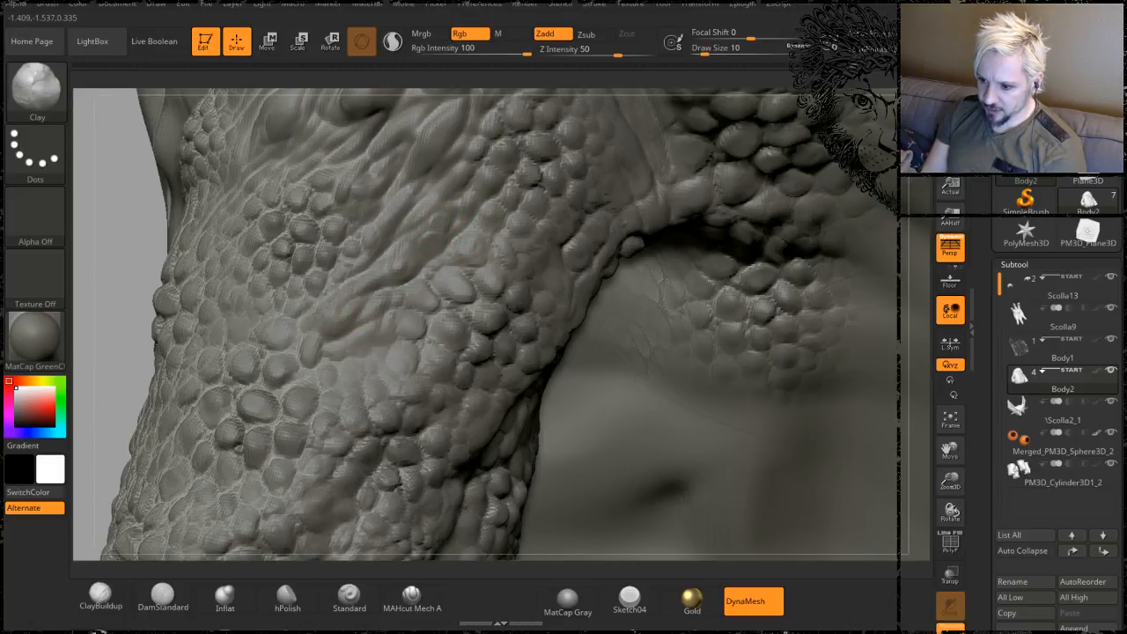
left_click_drag(123, 212, 147, 304)
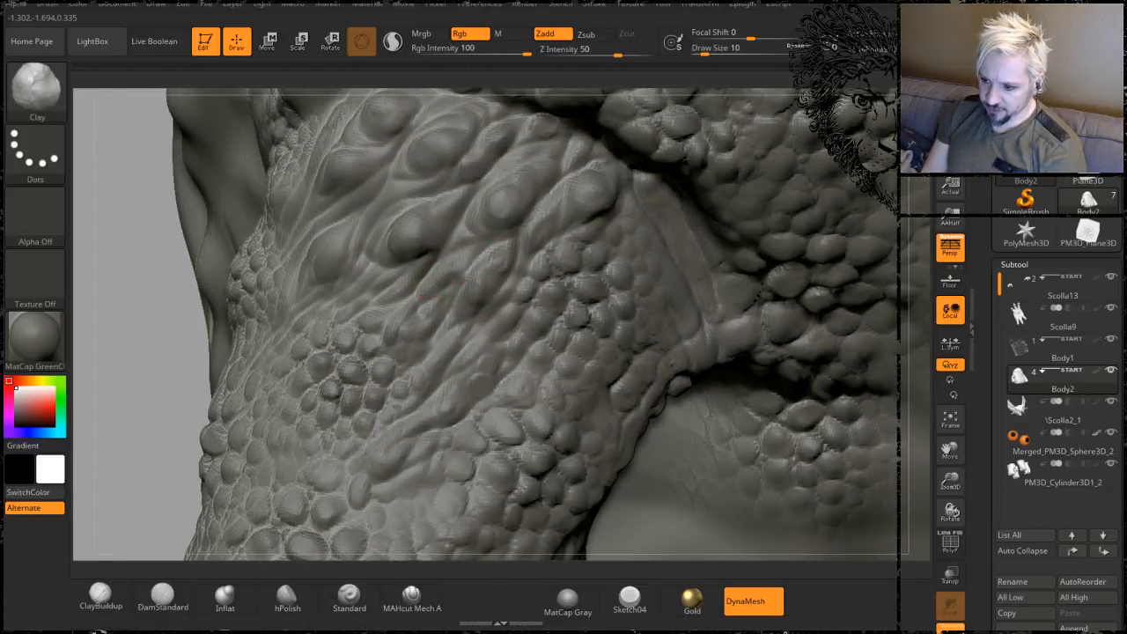
left_click_drag(131, 302, 146, 300)
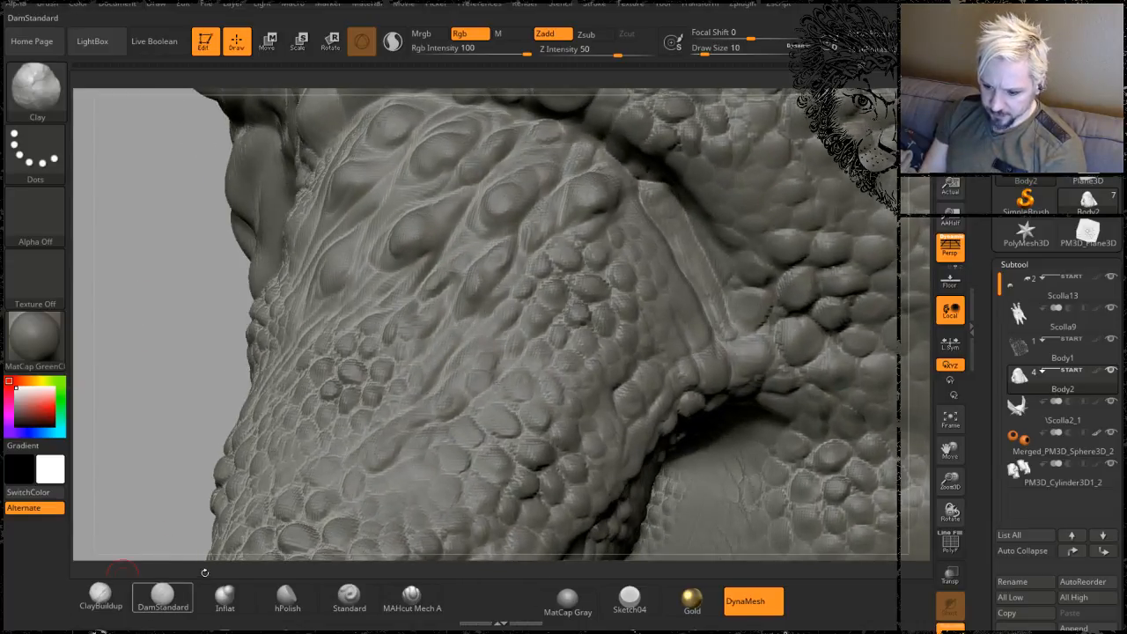
left_click(162, 598)
left_click_drag(151, 390, 510, 259)
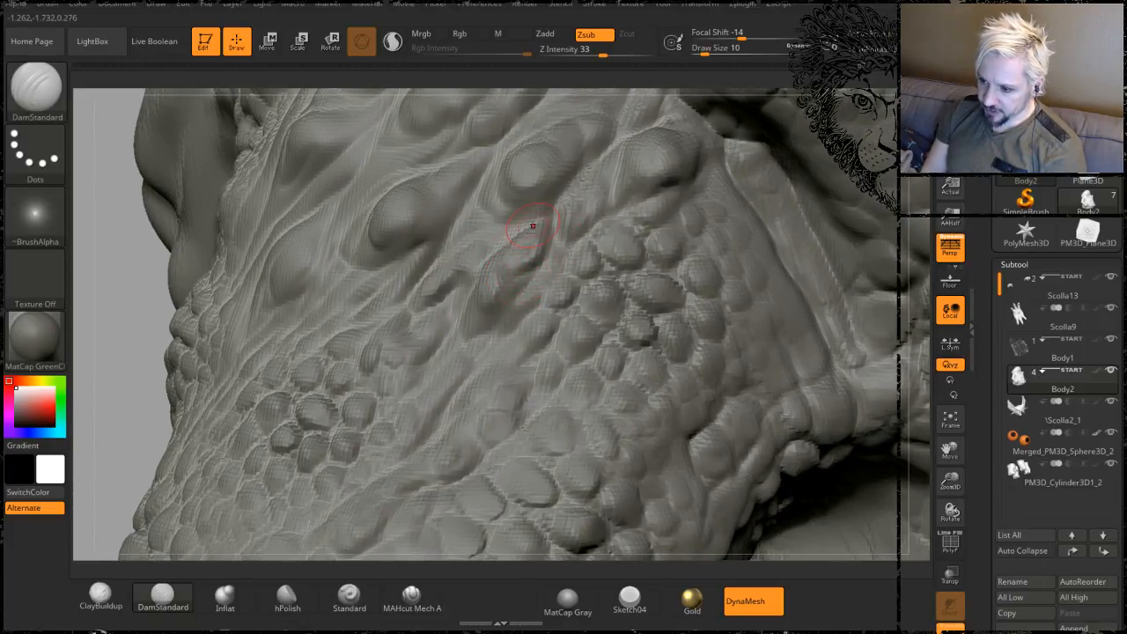
left_click_drag(151, 297, 180, 350)
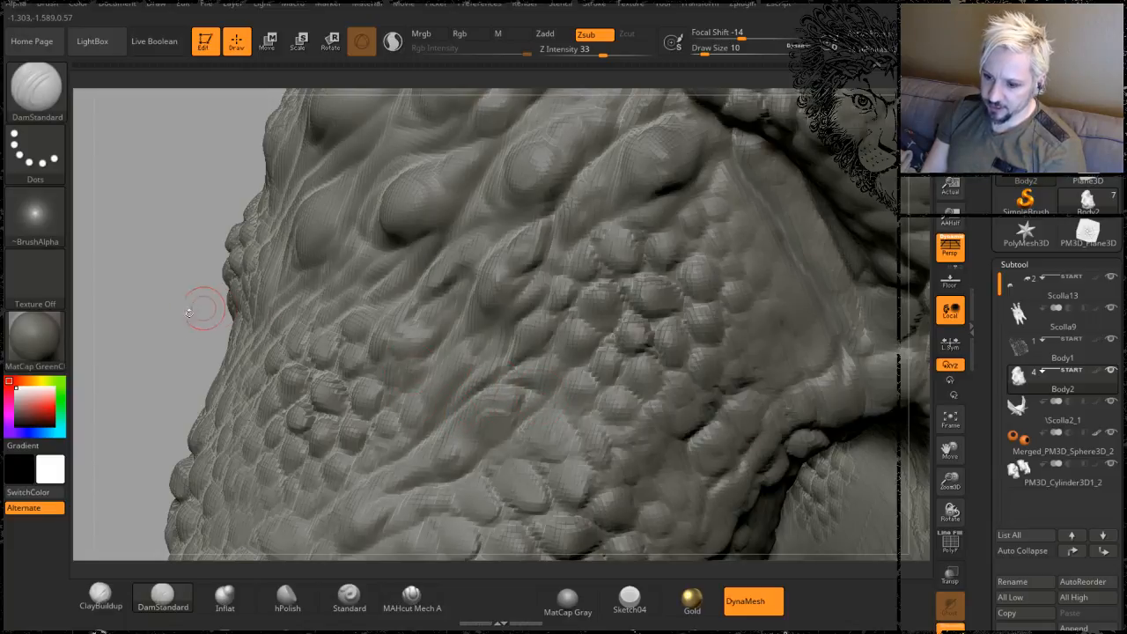
- Deepen the folds between the upper-arm scale patches and carve wrinkles around the shoulder's large oval bumps
mouse_move(205, 307)
left_mouse_down()
mouse_move(212, 219)
mouse_move(157, 251)
left_mouse_up()
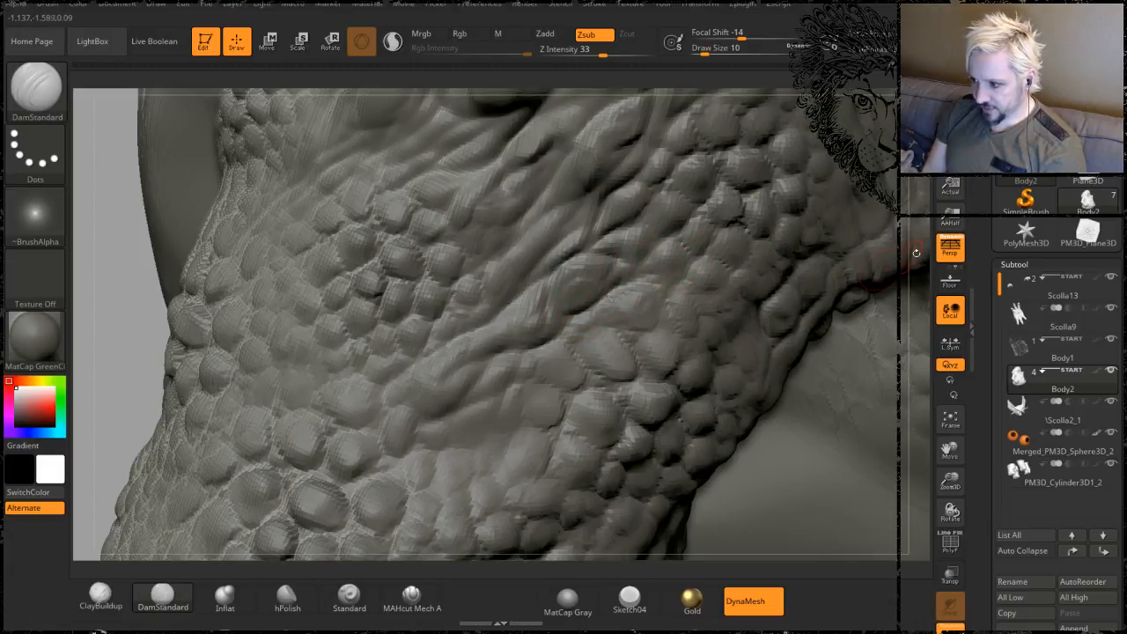
left_click_drag(918, 271, 867, 231)
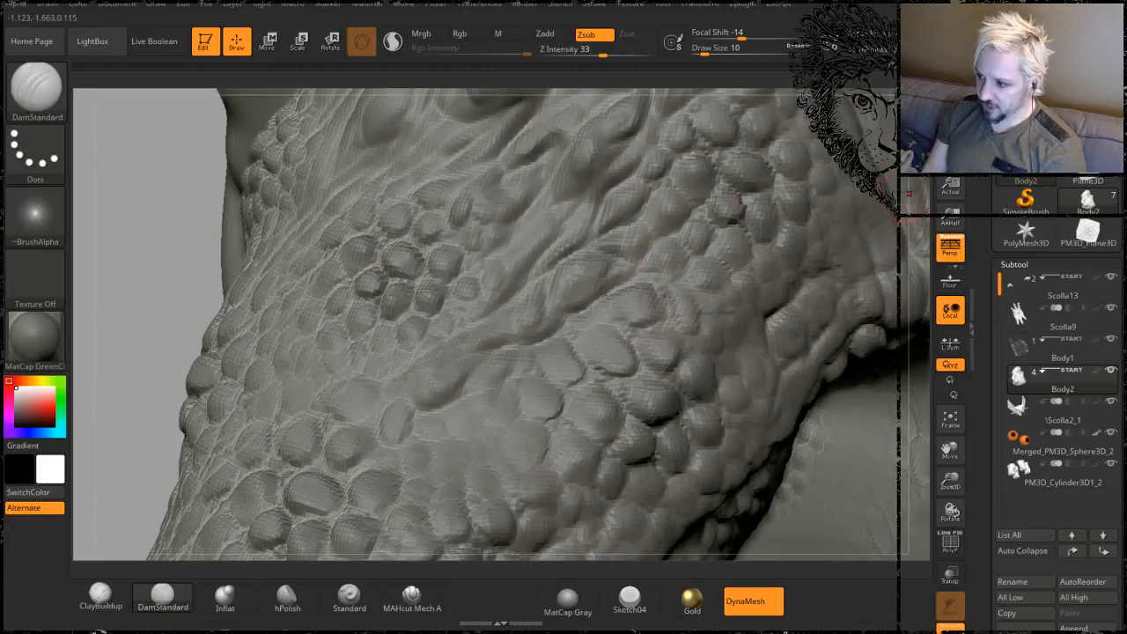
left_click_drag(912, 201, 162, 205)
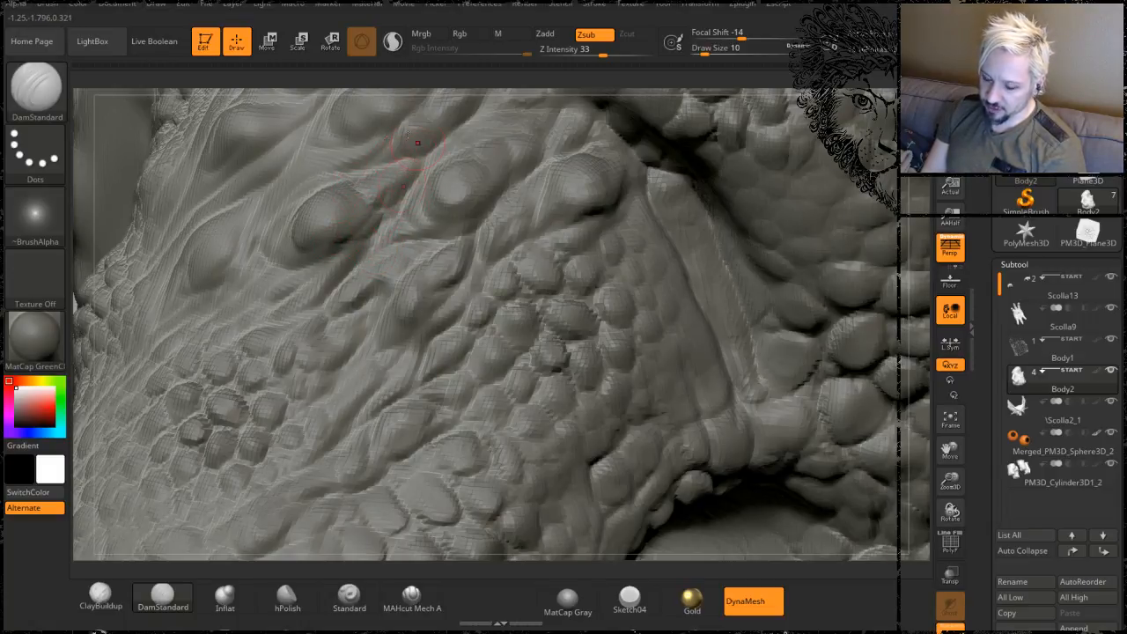
right_click_drag(97, 149, 335, 140)
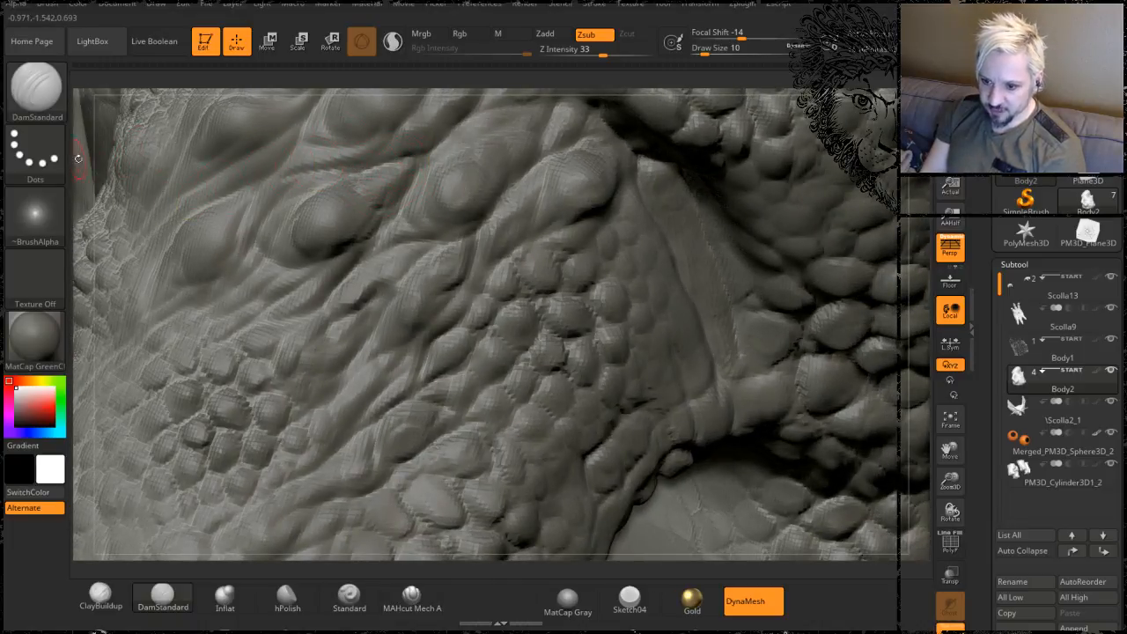
right_click_drag(78, 158, 353, 204)
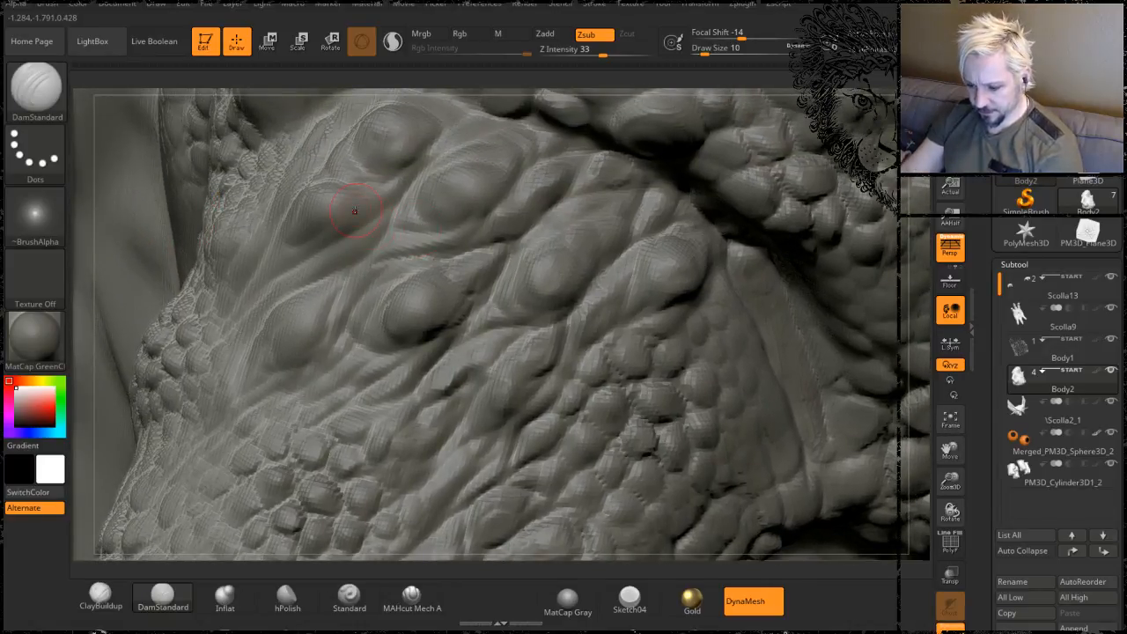
- Switch to the music player, start a Dagda track from the YouTubeLivestream playlist, and return to the sculpt
left_click(151, 630)
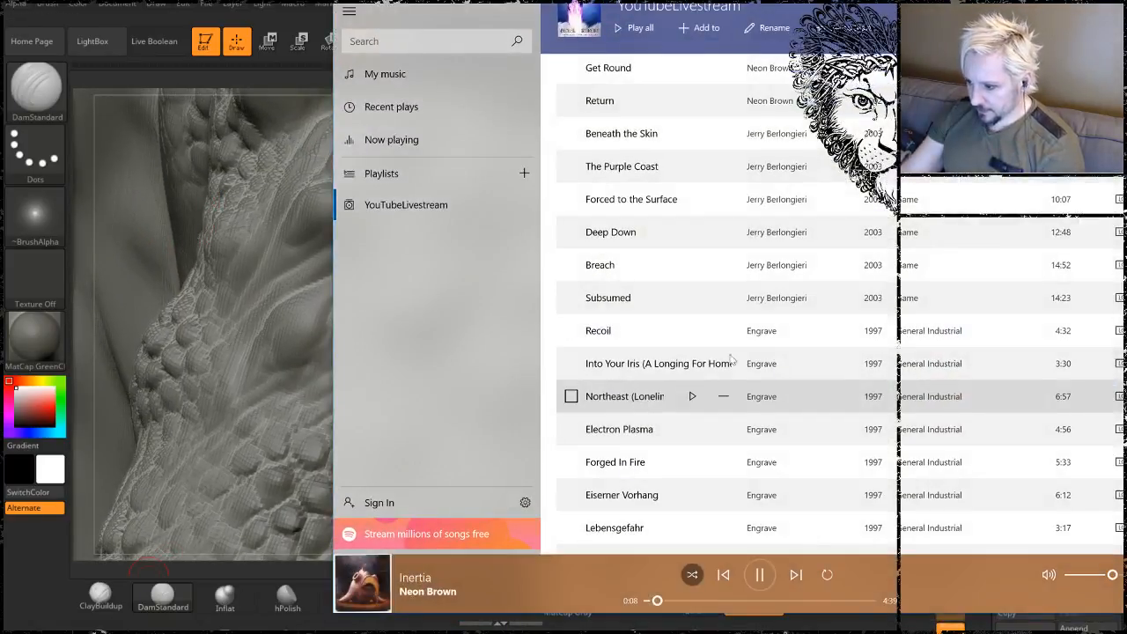
scroll(860, 320, "down", 5)
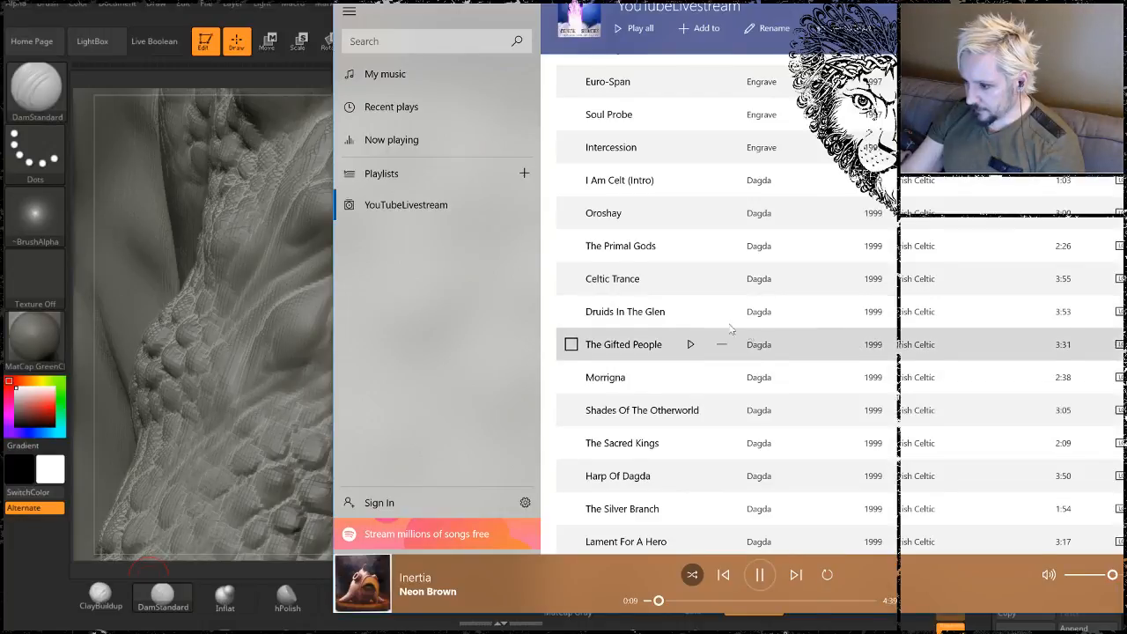
left_click(694, 312)
left_click(1103, 2)
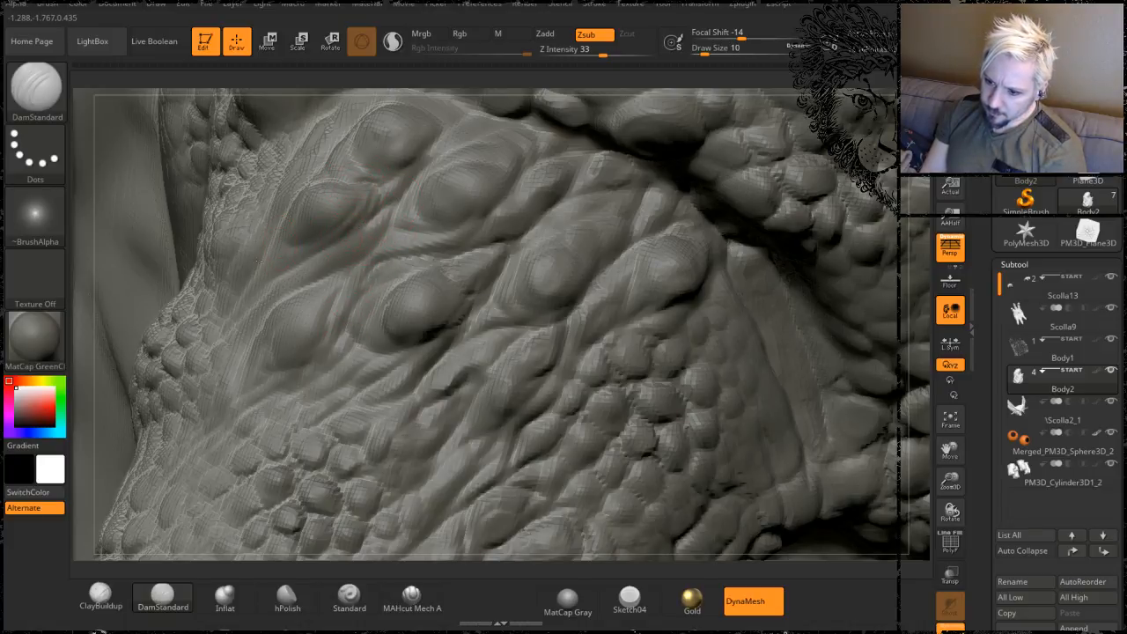
- Carve flowing creases around the large oval bumps along the shoulder's outer edge with DamStandard
left_click_drag(84, 251, 355, 259)
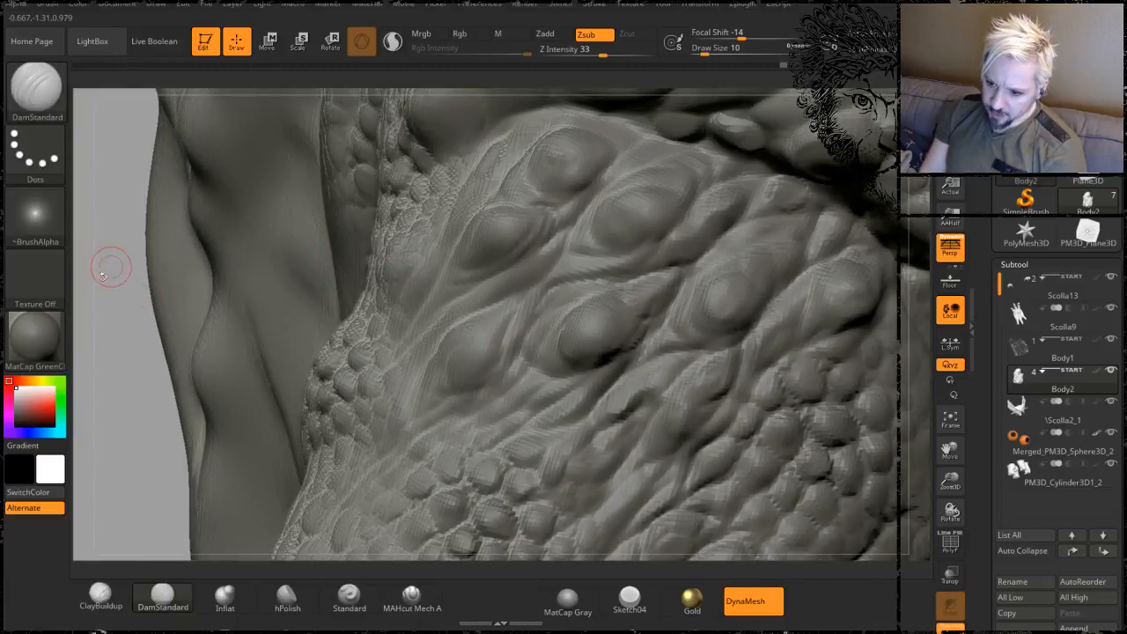
mouse_move(109, 263)
left_mouse_down()
mouse_move(114, 293)
mouse_move(125, 291)
left_mouse_up()
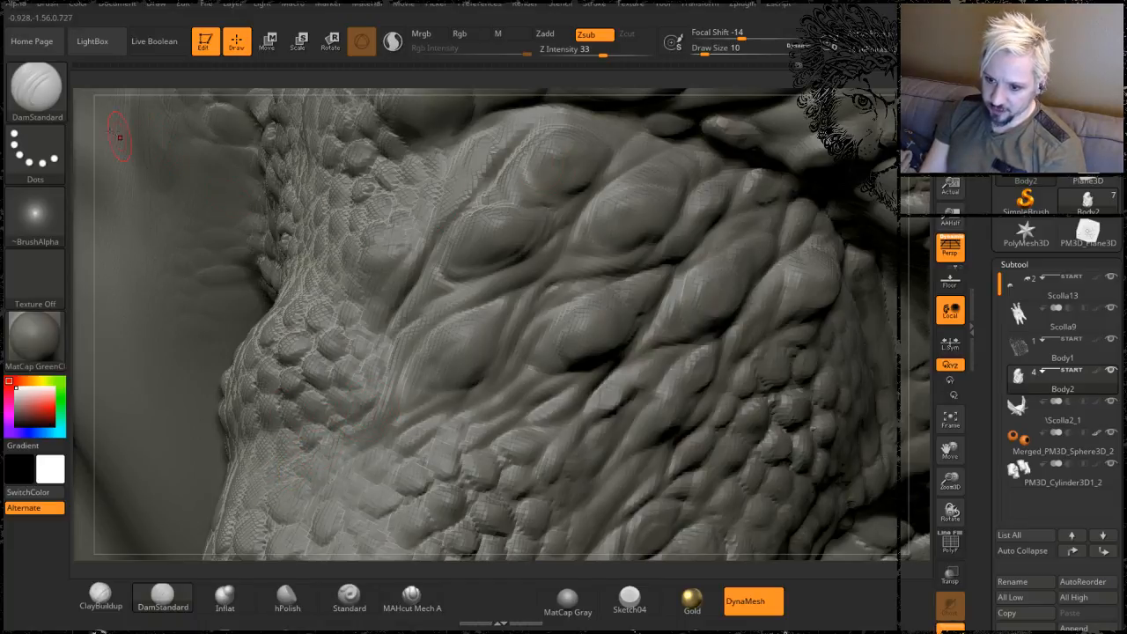
left_click_drag(81, 123, 312, 169)
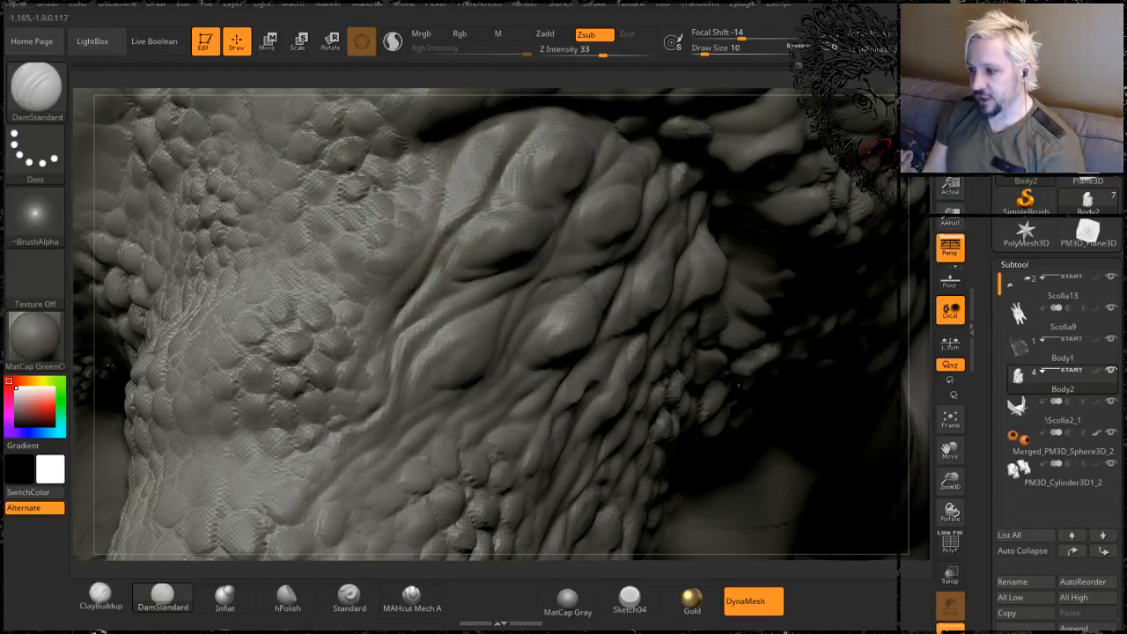
mouse_move(931, 97)
left_mouse_down("alt")
mouse_move(906, 186)
mouse_move(566, 214)
left_mouse_up("alt")
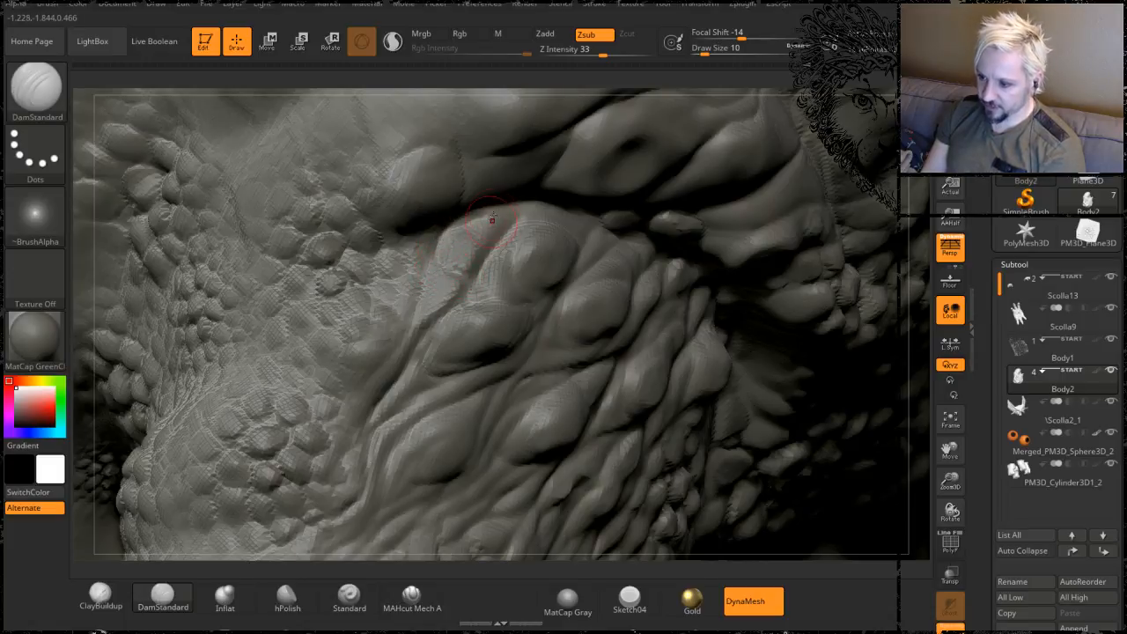
- Outline the large scales of the arched ridge above the shoulder bumps and crease the underside of the teardrop-shaped scale
mouse_move(458, 264)
right_mouse_down()
mouse_move(398, 259)
mouse_move(480, 214)
mouse_move(447, 235)
right_mouse_up()
mouse_move(471, 211)
left_mouse_down()
mouse_move(457, 163)
mouse_move(521, 126)
left_mouse_up()
mouse_move(469, 155)
left_mouse_down()
mouse_move(553, 124)
mouse_move(532, 182)
mouse_move(554, 153)
mouse_move(548, 189)
mouse_move(567, 216)
mouse_move(620, 217)
left_mouse_up()
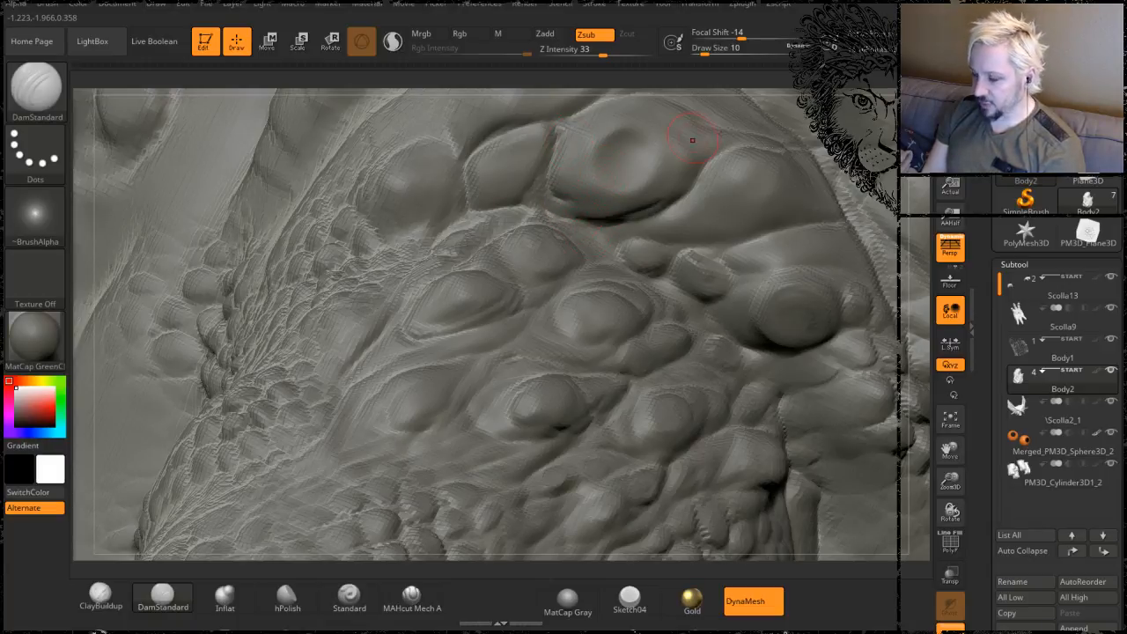
left_click_drag(916, 188, 874, 159)
mouse_move(648, 237)
left_mouse_down()
mouse_move(618, 243)
mouse_move(596, 229)
mouse_move(649, 224)
mouse_move(690, 192)
mouse_move(660, 243)
mouse_move(726, 243)
mouse_move(778, 224)
left_mouse_up()
left_click_drag(917, 190, 820, 219, "alt")
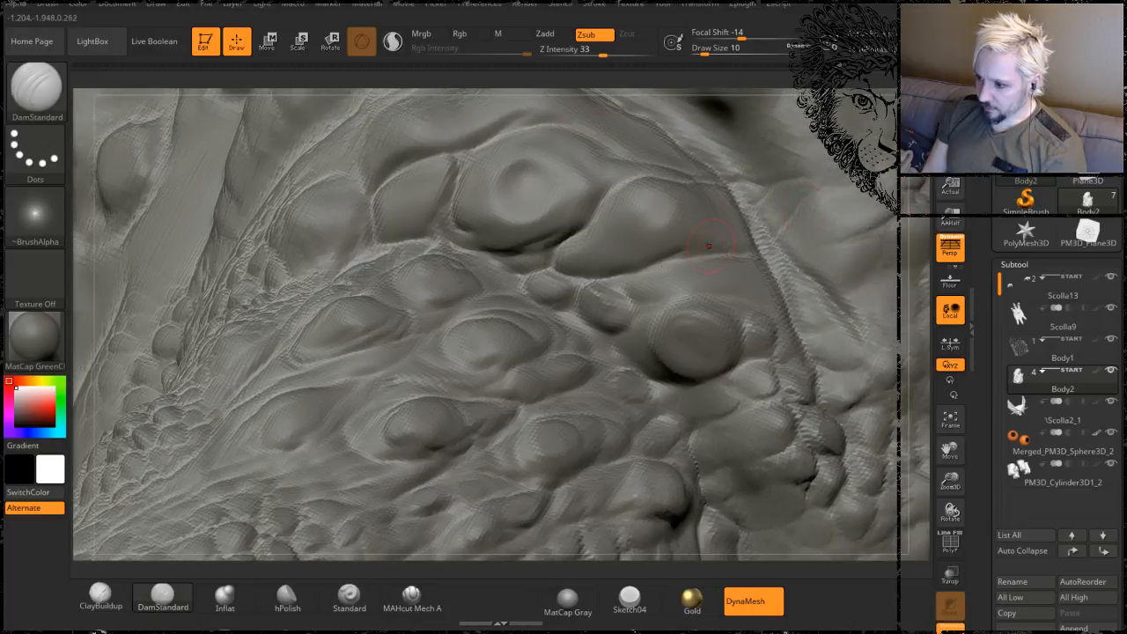
left_click_drag(659, 262, 741, 256)
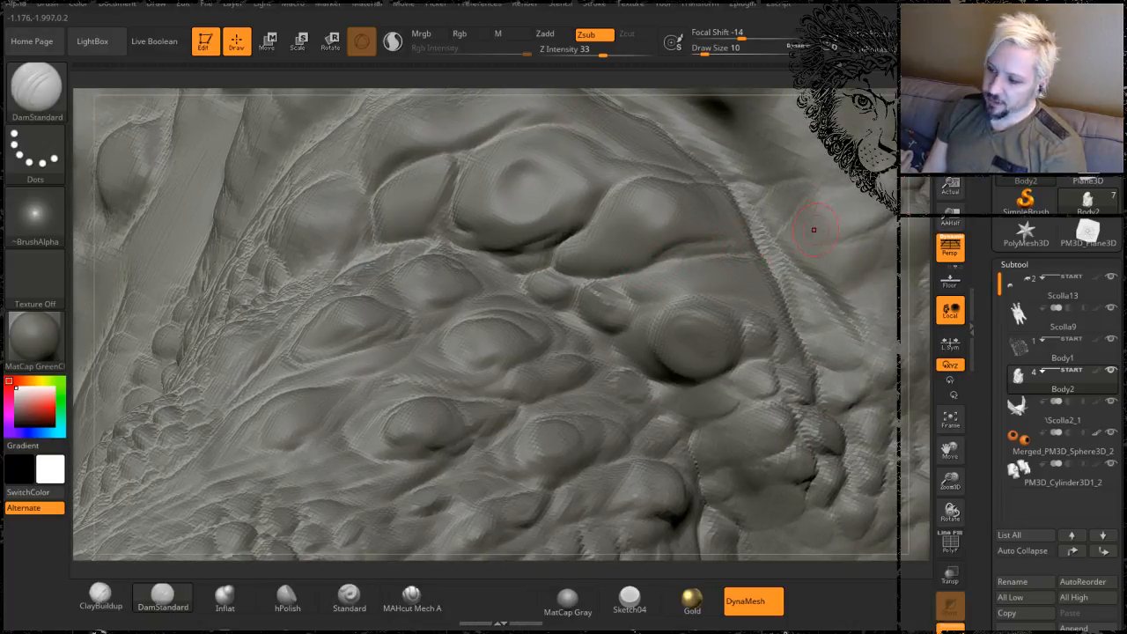
- Carve curved wrinkles around the teardrop-shaped scale, between it and the ridge's outer rim
left_click_drag(918, 214, 922, 167)
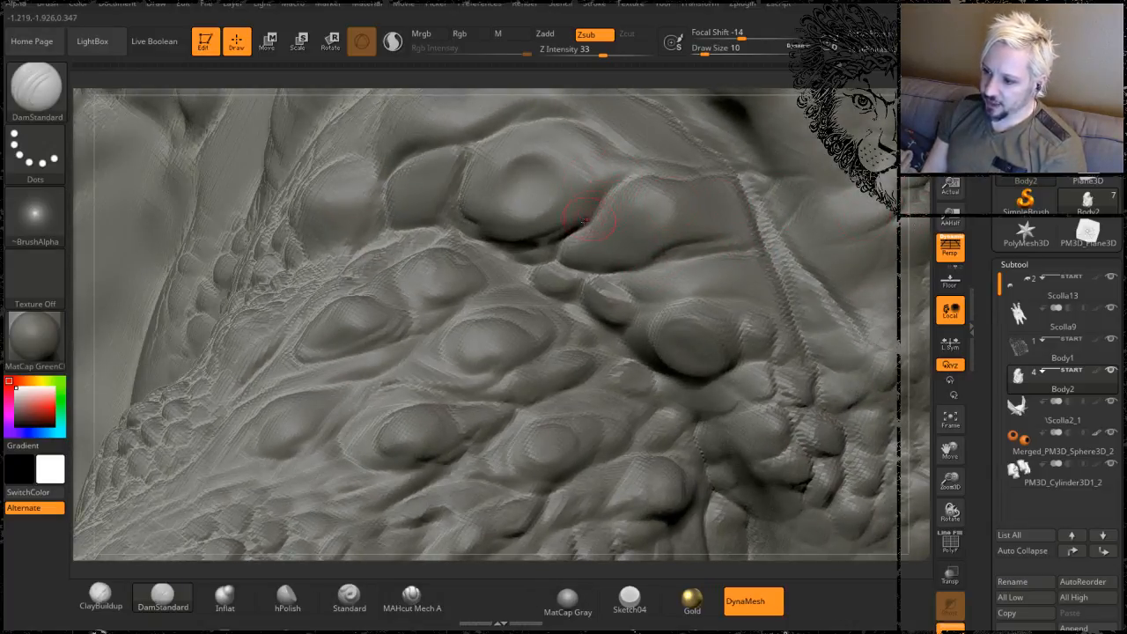
left_click_drag(585, 220, 627, 182)
mouse_move(916, 190)
left_mouse_down()
mouse_move(917, 201)
mouse_move(914, 166)
left_mouse_up()
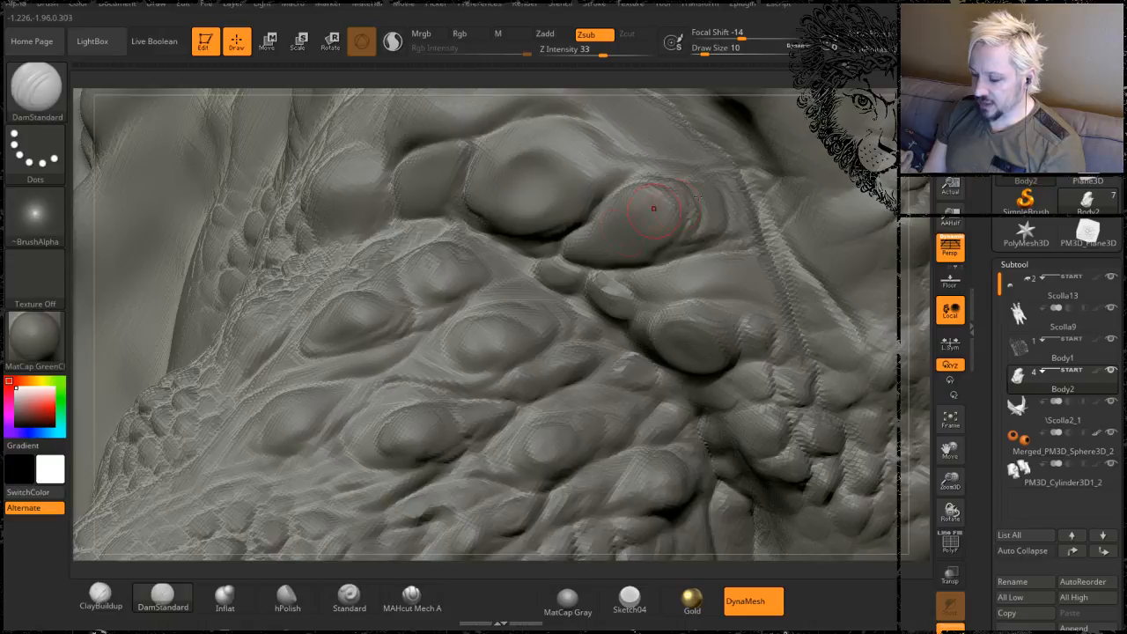
left_click_drag(920, 214, 839, 199)
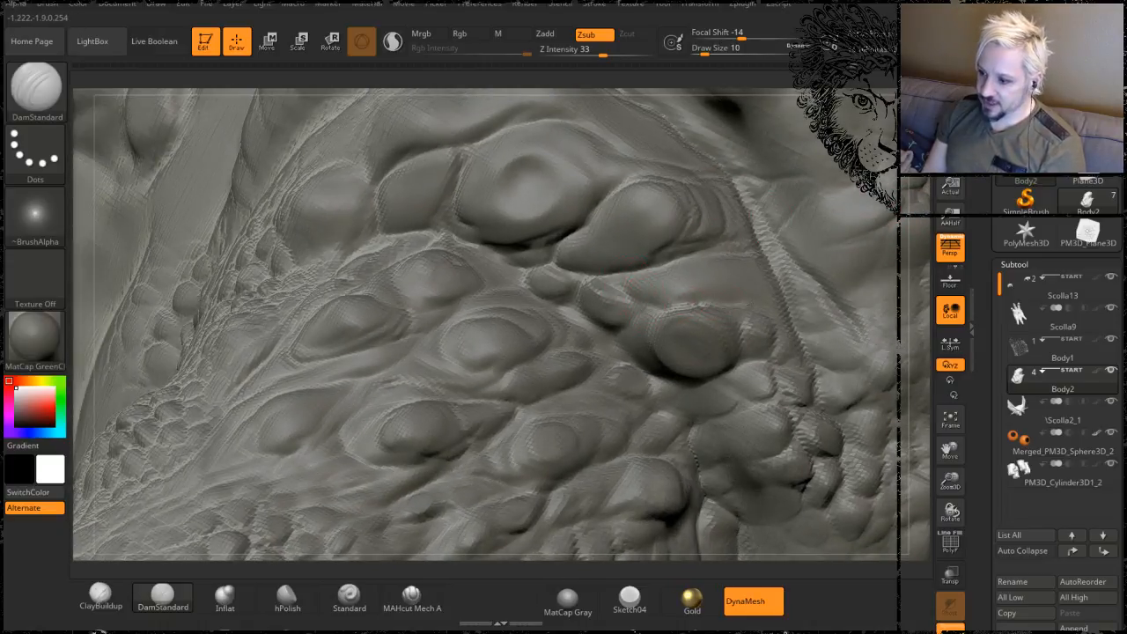
- Outline an elongated scale between the teardrop-shaped scale and the round bump below it
left_click_drag(917, 233, 742, 303)
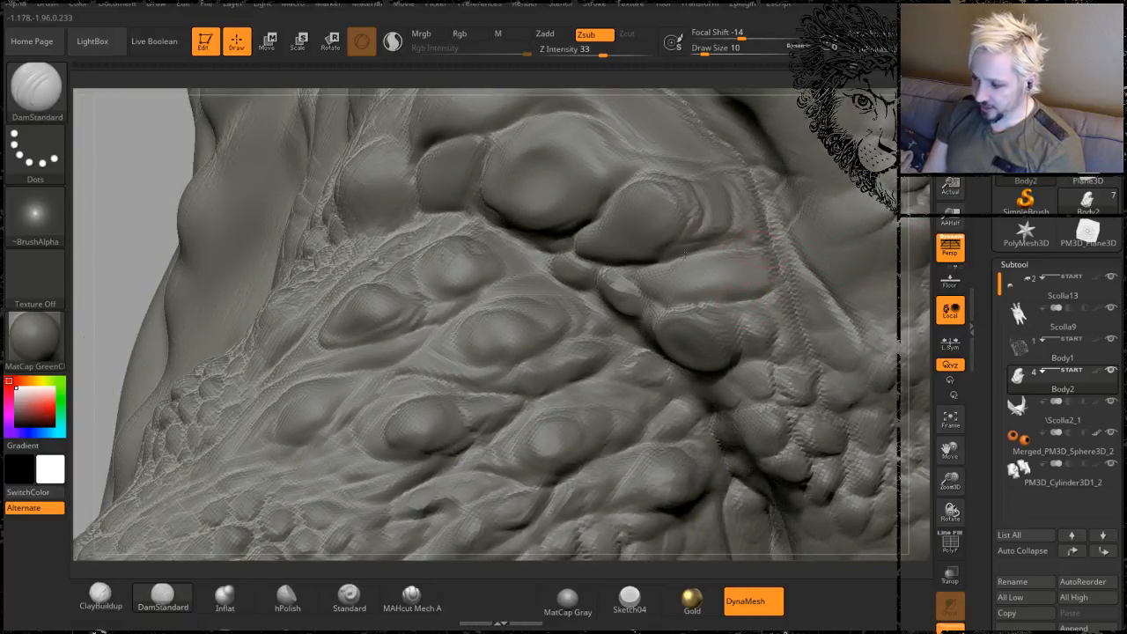
left_click_drag(916, 186, 980, 195)
mouse_move(616, 264)
left_mouse_down()
mouse_move(694, 299)
mouse_move(764, 280)
left_mouse_up()
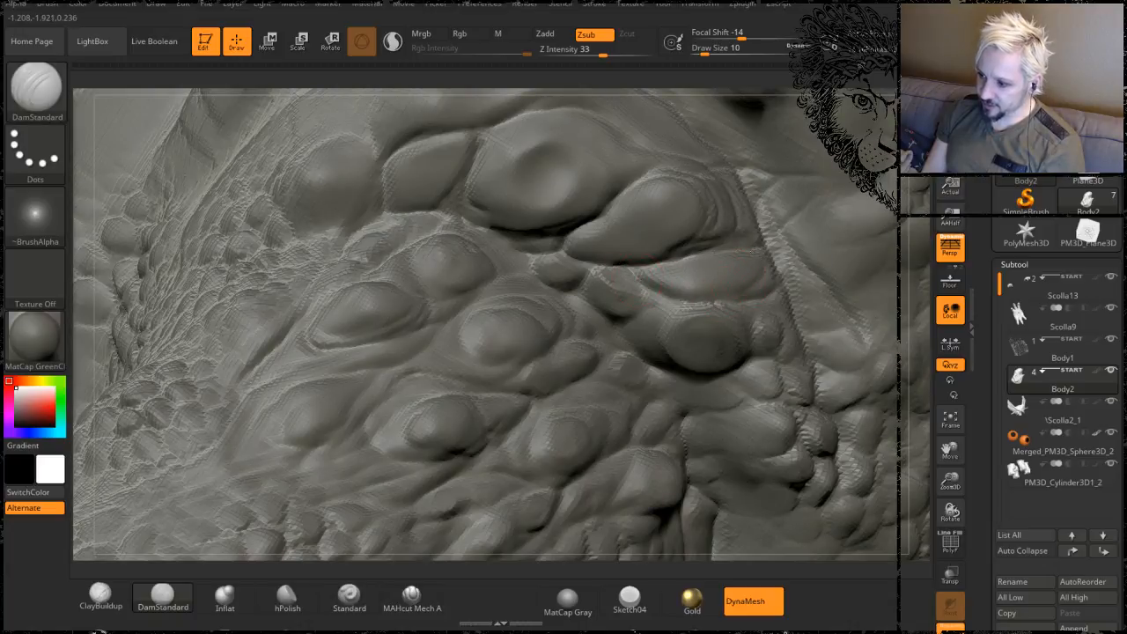
left_click_drag(680, 262, 733, 250)
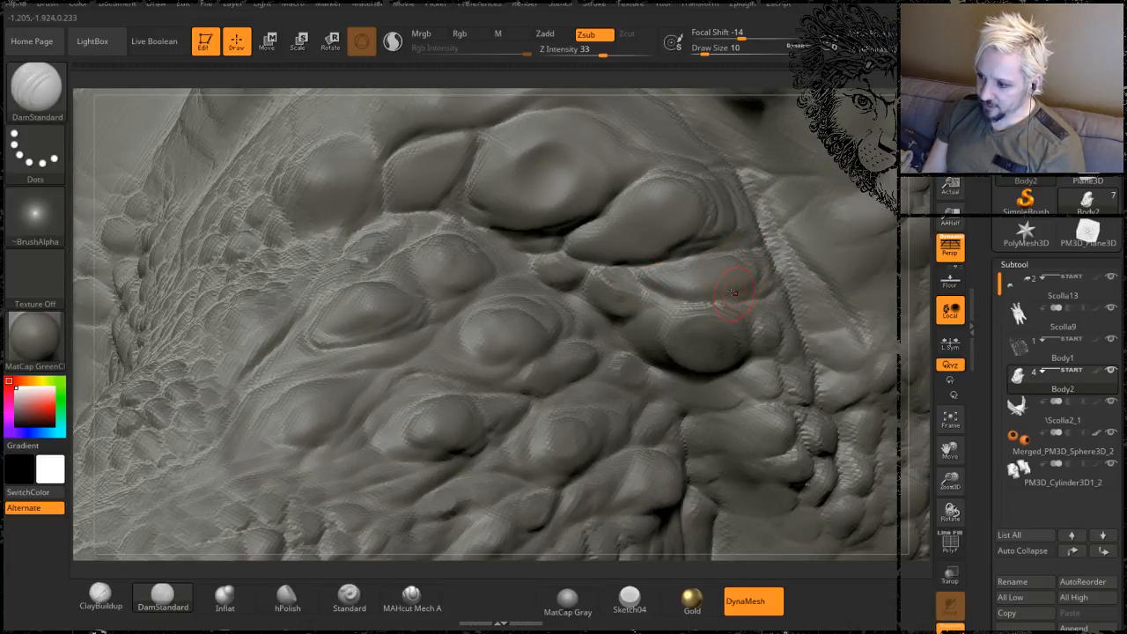
left_click_drag(923, 234, 772, 187, "alt")
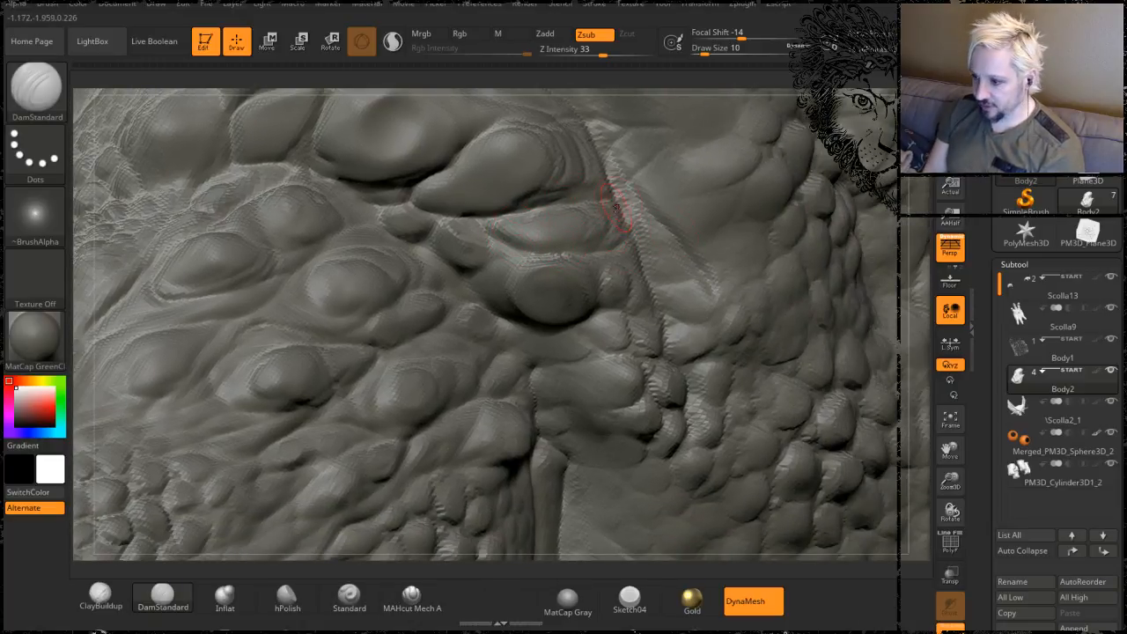
- Carve creases along the ridge's rim and around the round bump and the small scales beside it
left_click_drag(586, 134, 633, 229)
mouse_move(921, 264)
left_mouse_down()
mouse_move(814, 264)
mouse_move(916, 251)
mouse_move(867, 233)
left_mouse_up()
mouse_move(574, 342)
left_mouse_down()
mouse_move(602, 325)
mouse_move(530, 304)
mouse_move(501, 224)
left_mouse_up()
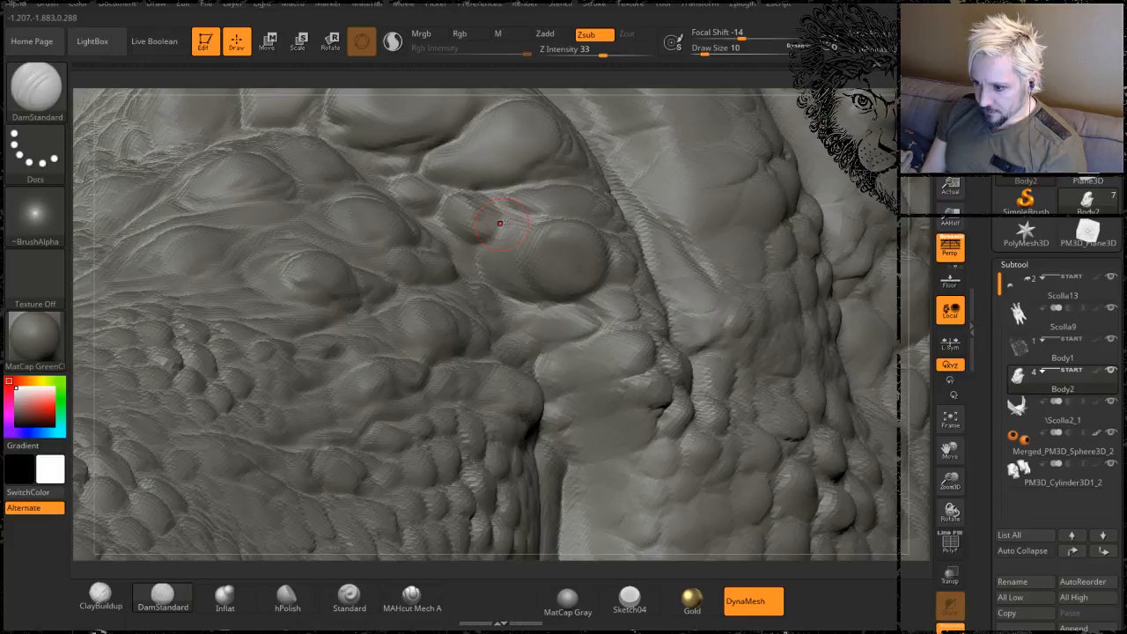
left_click_drag(922, 192, 913, 211)
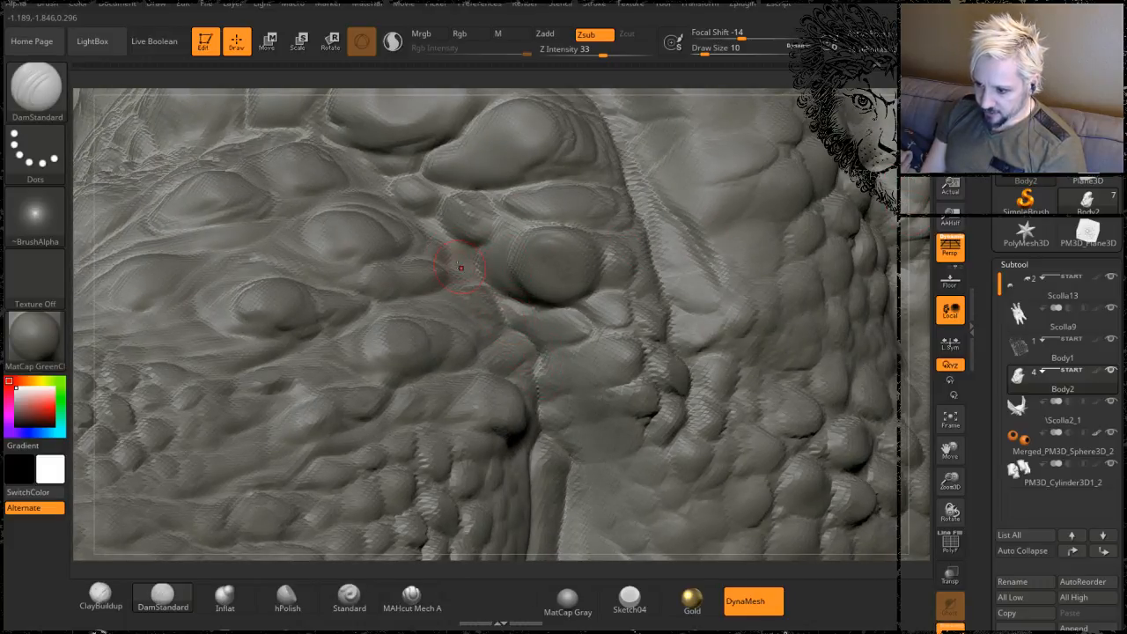
- Carve fine creases around the small scales in the fold where the shoulder's oval bumps meet the arched ridge
left_click_drag(460, 266, 380, 193)
left_click_drag(471, 67, 540, 96, "alt")
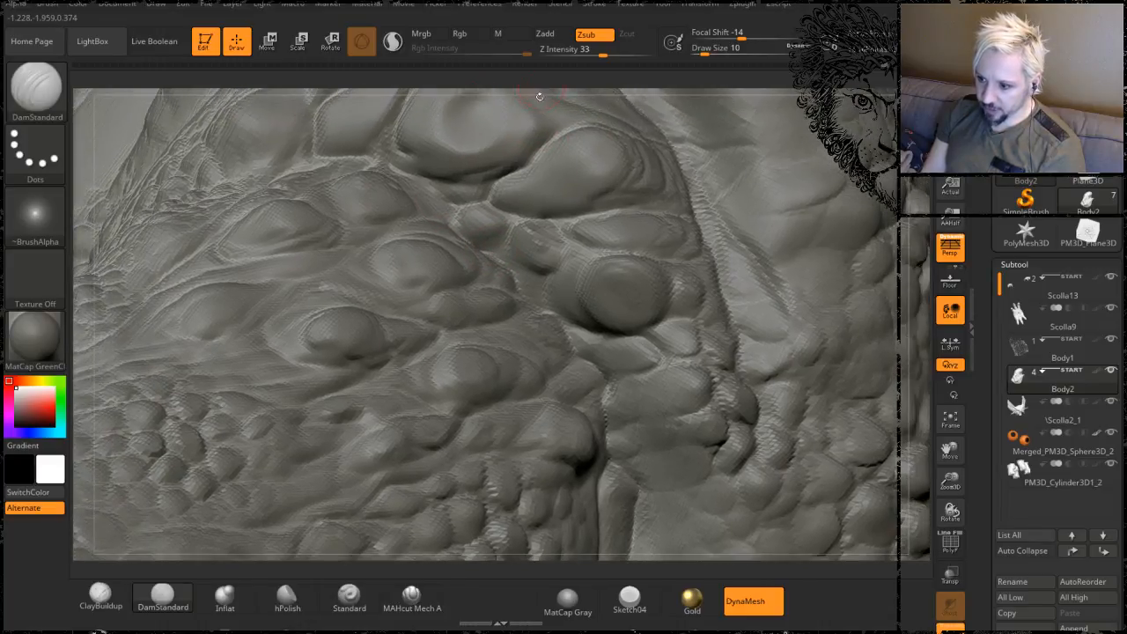
left_click_drag(467, 240, 378, 165)
left_click_drag(532, 277, 504, 229)
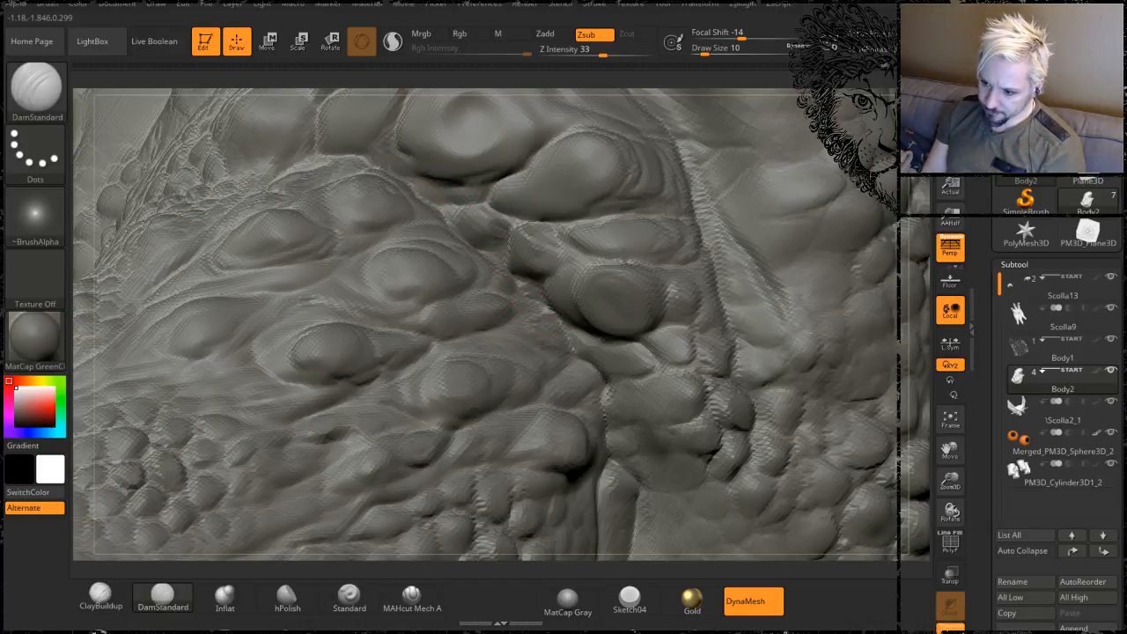
left_click_drag(917, 286, 176, 194)
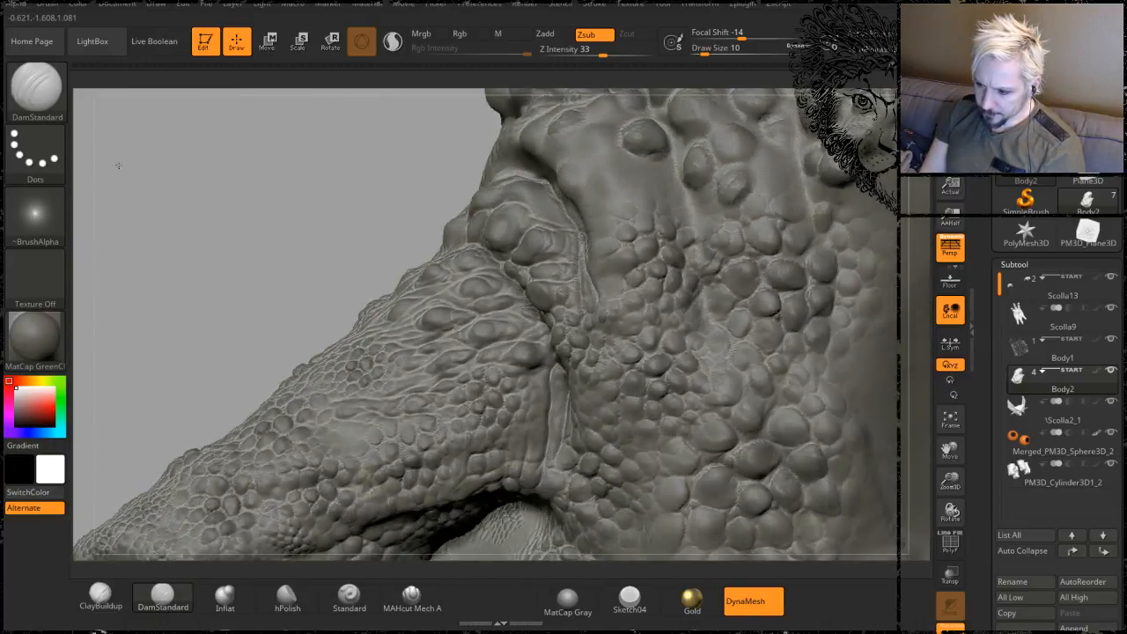
left_click_drag(118, 165, 129, 151)
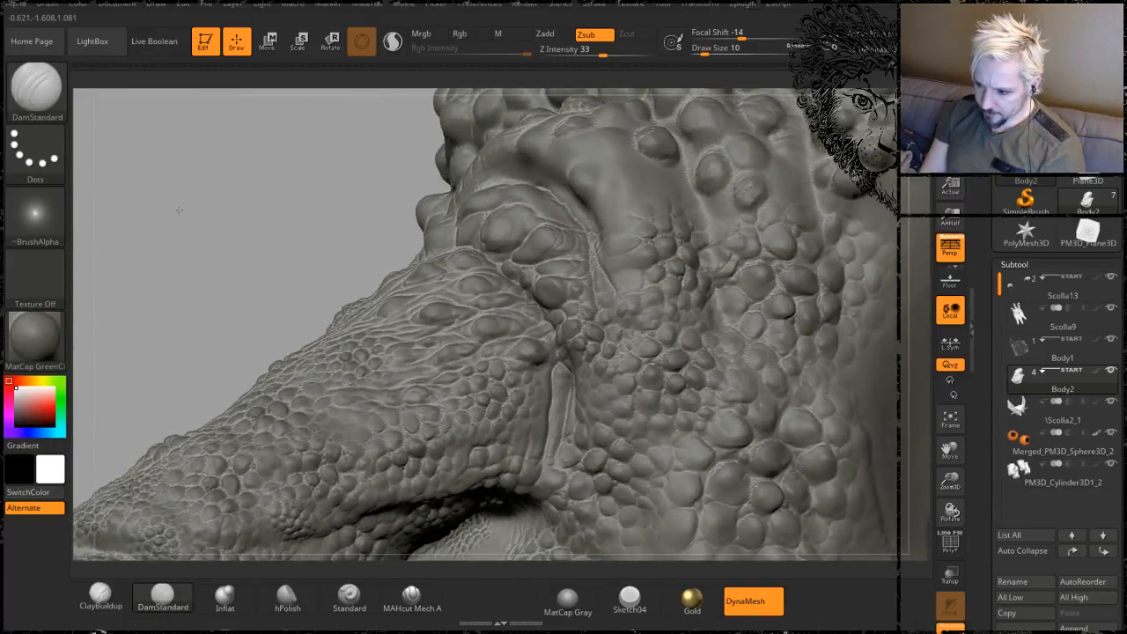
mouse_move(177, 212)
left_mouse_down("alt")
mouse_move(238, 304)
mouse_move(291, 353)
left_mouse_up("alt")
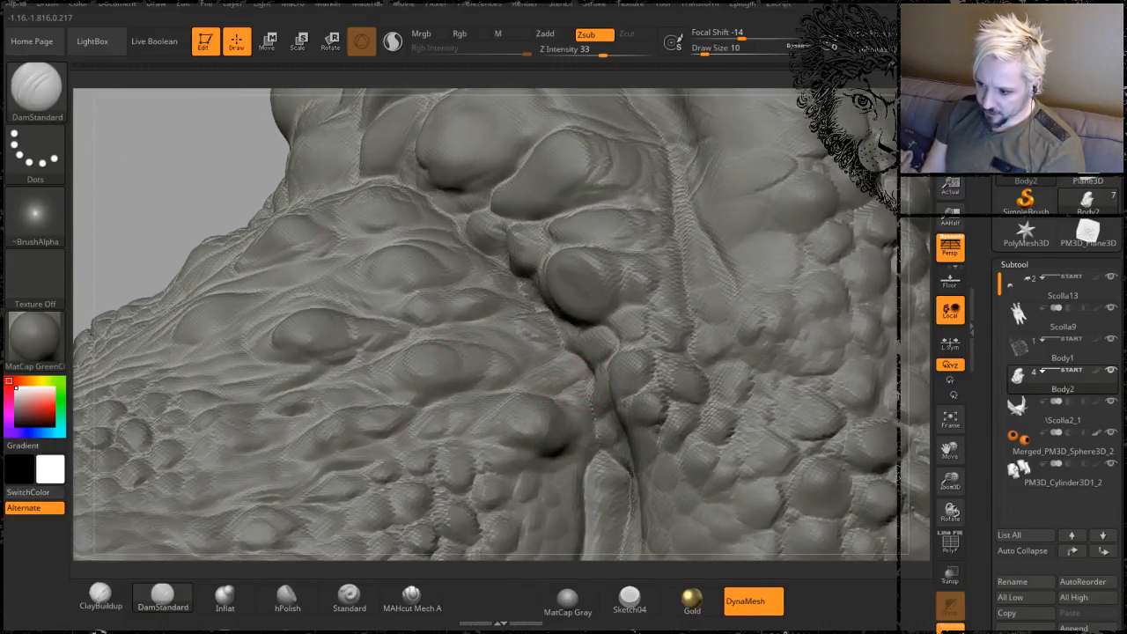
left_click_drag(188, 139, 345, 232)
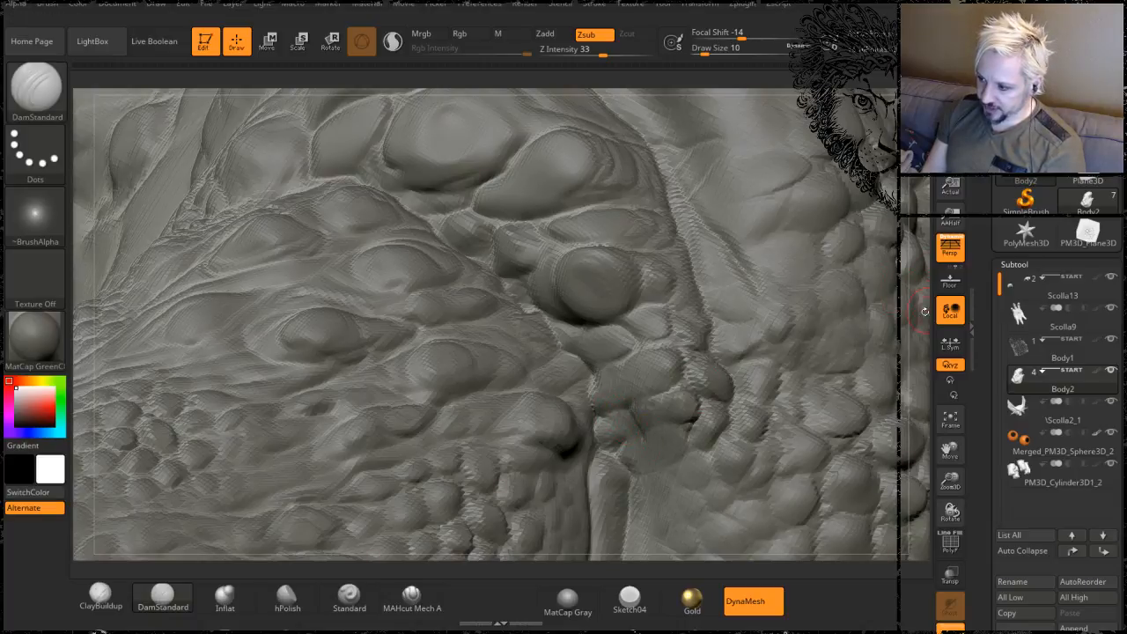
- Carve rounded scales and the creases between them on the chest beside the narrow vertical fold above the armpit
left_click_drag(924, 310, 811, 299)
left_click_drag(923, 194, 914, 162)
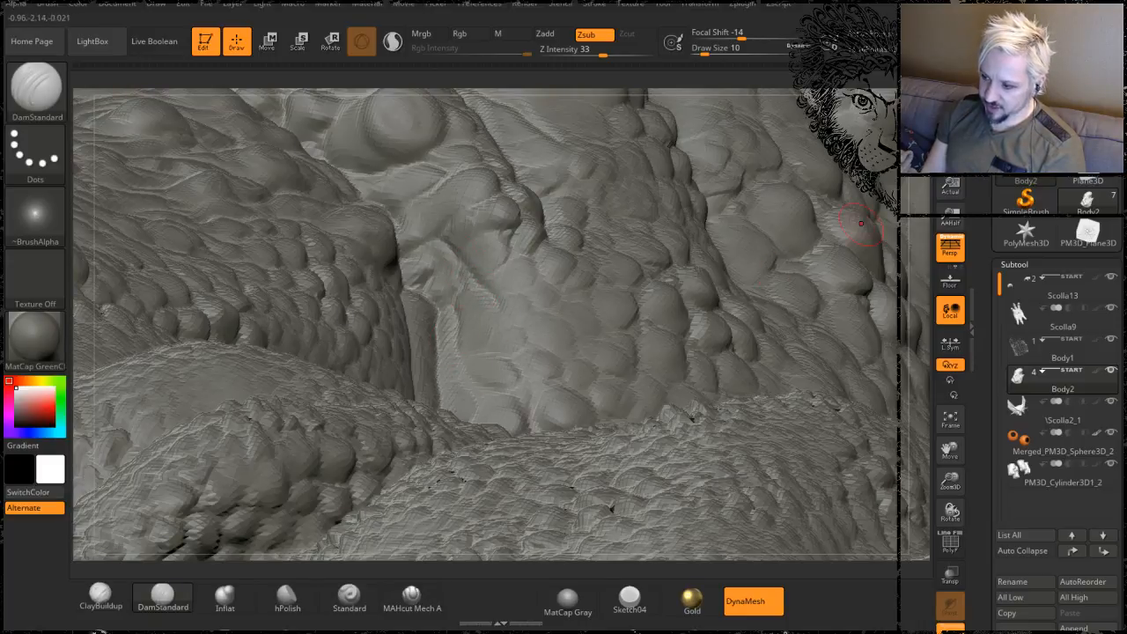
left_click_drag(922, 195, 918, 245)
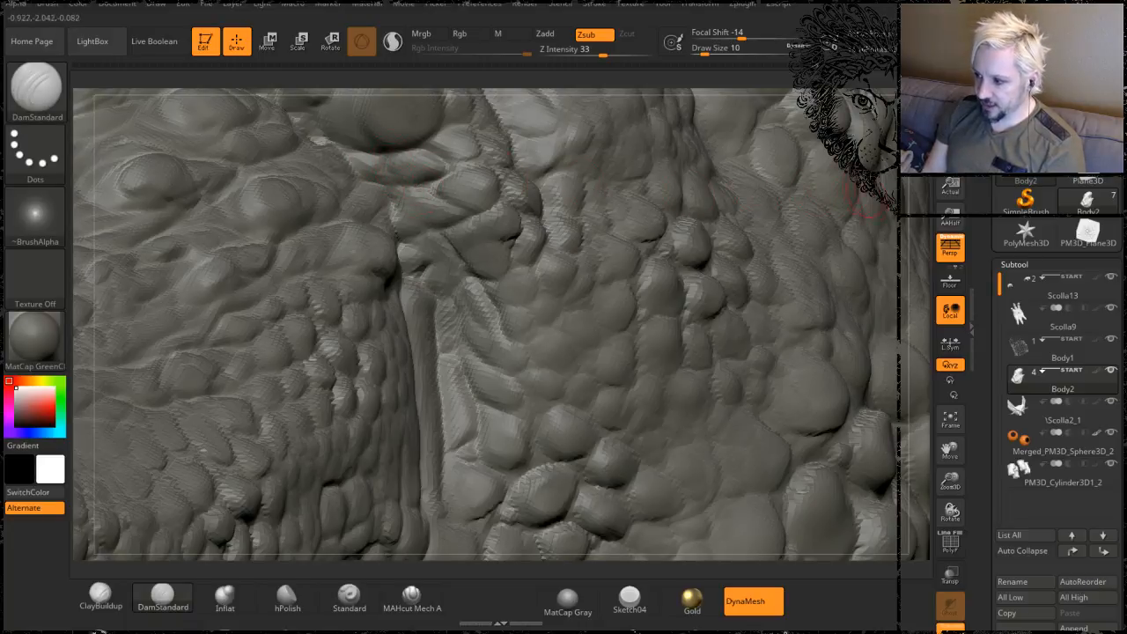
left_click_drag(917, 266, 789, 269, "alt")
left_click_drag(796, 220, 667, 254, "alt")
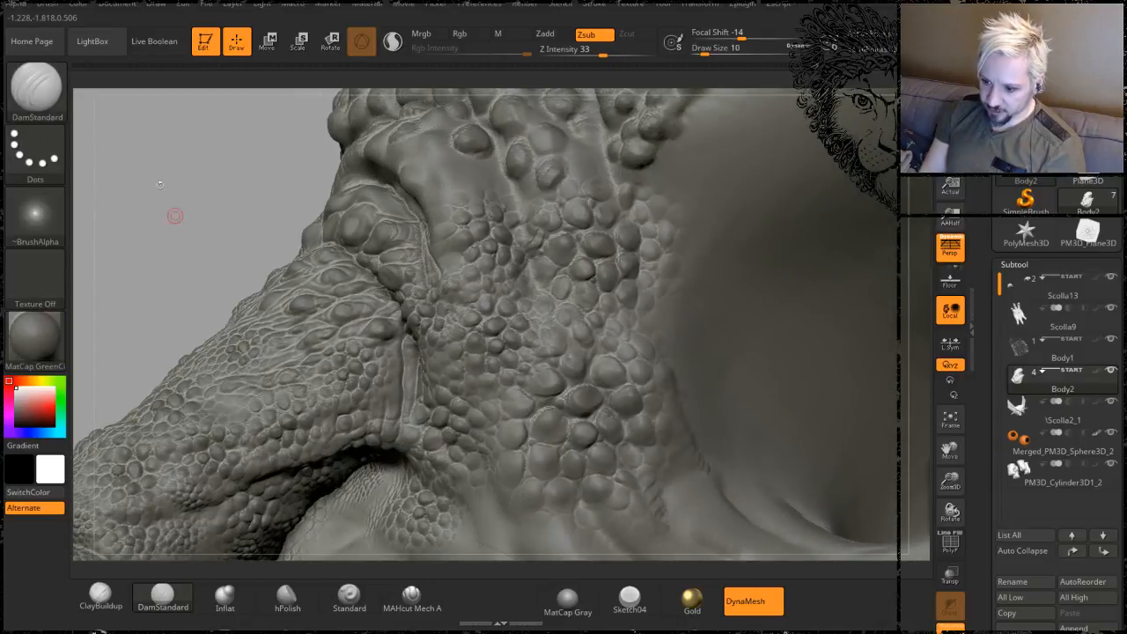
left_click_drag(162, 187, 307, 211, "alt")
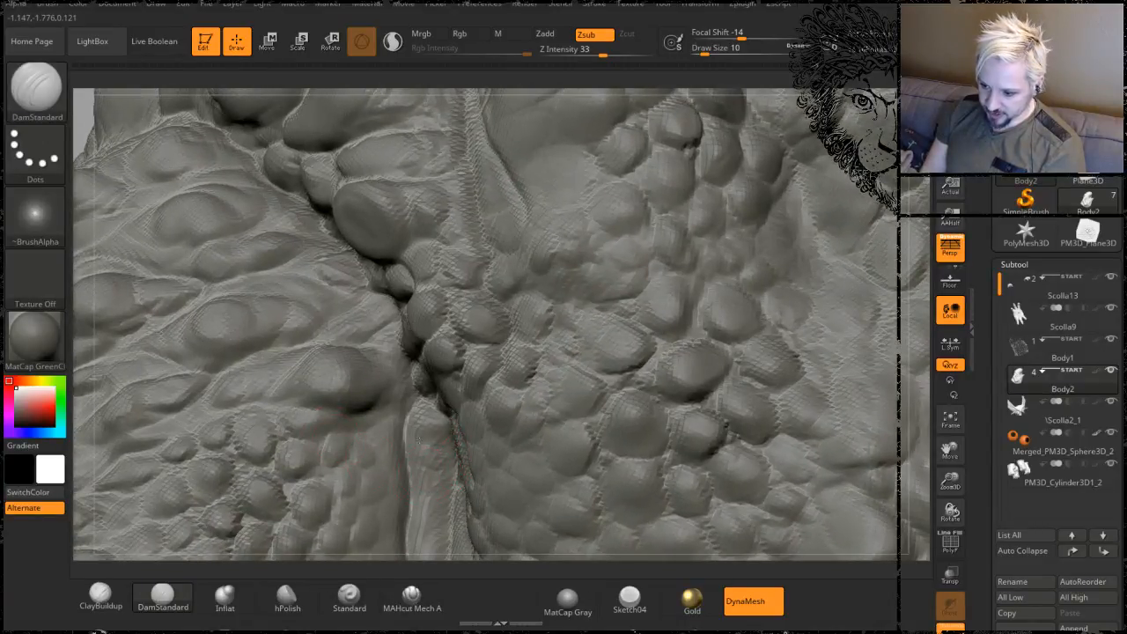
- Divide the upper end of the narrow vertical strip in the armpit fold into small rounded scales
mouse_move(419, 440)
left_mouse_down()
mouse_move(448, 450)
mouse_move(424, 492)
mouse_move(453, 482)
mouse_move(413, 461)
left_mouse_up()
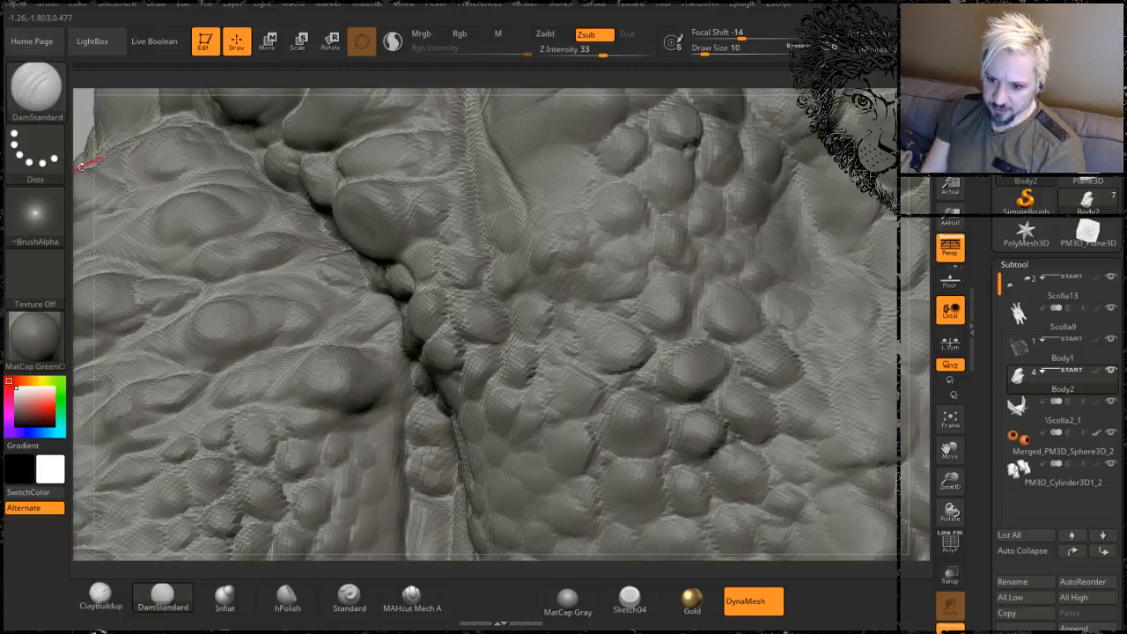
mouse_move(81, 166)
left_mouse_down("alt")
mouse_move(141, 161)
mouse_move(235, 123)
left_mouse_up("alt")
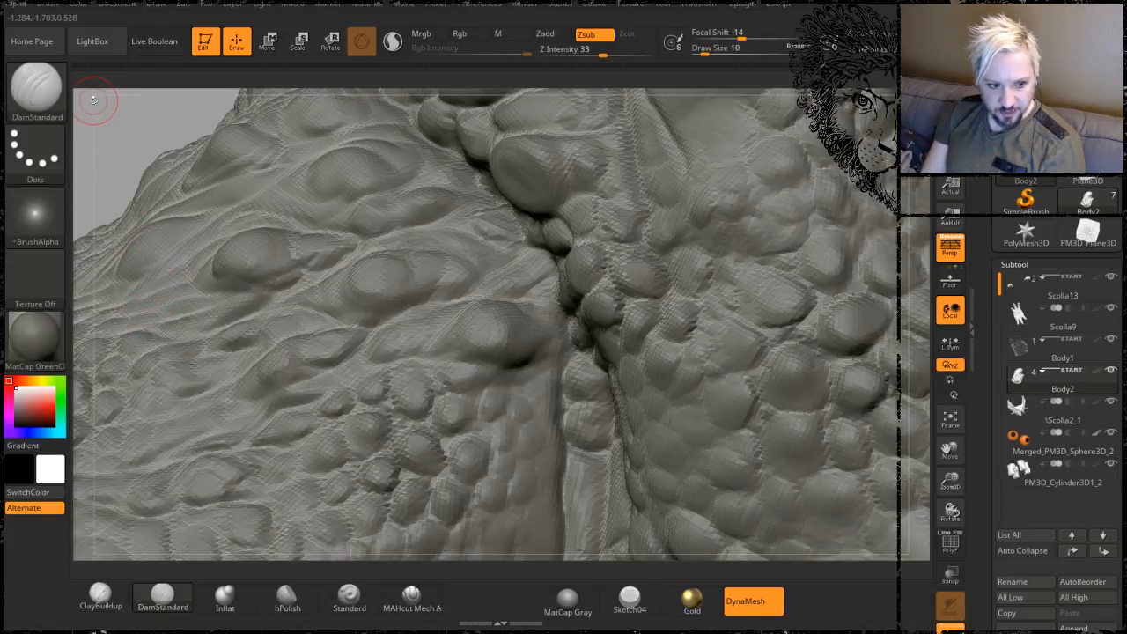
mouse_move(114, 118)
left_mouse_down()
mouse_move(128, 121)
mouse_move(110, 118)
left_mouse_up()
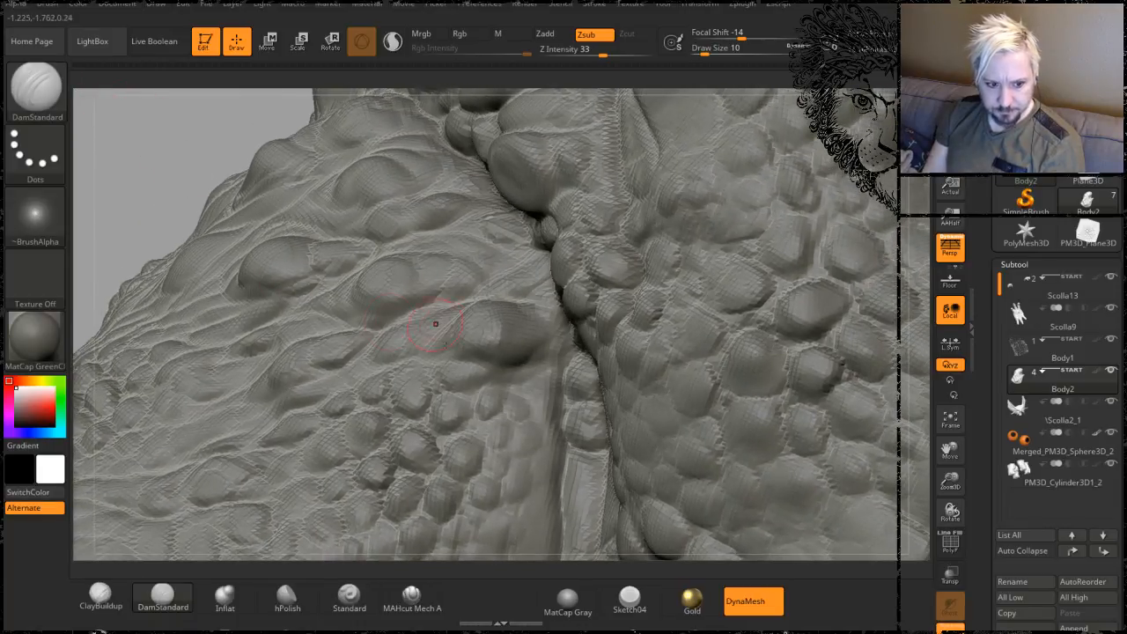
- Carve vertical creases and elongated scales on the arm side of the narrow strip, from the large oval bump down to the armpit
left_click_drag(562, 396, 495, 364)
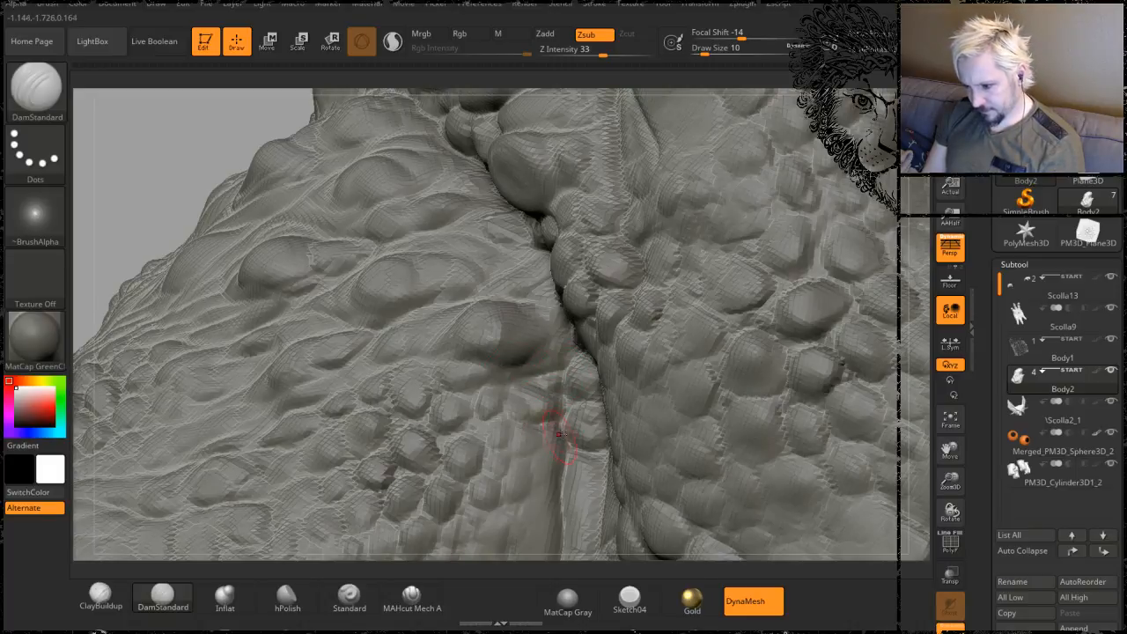
left_click_drag(191, 151, 556, 355)
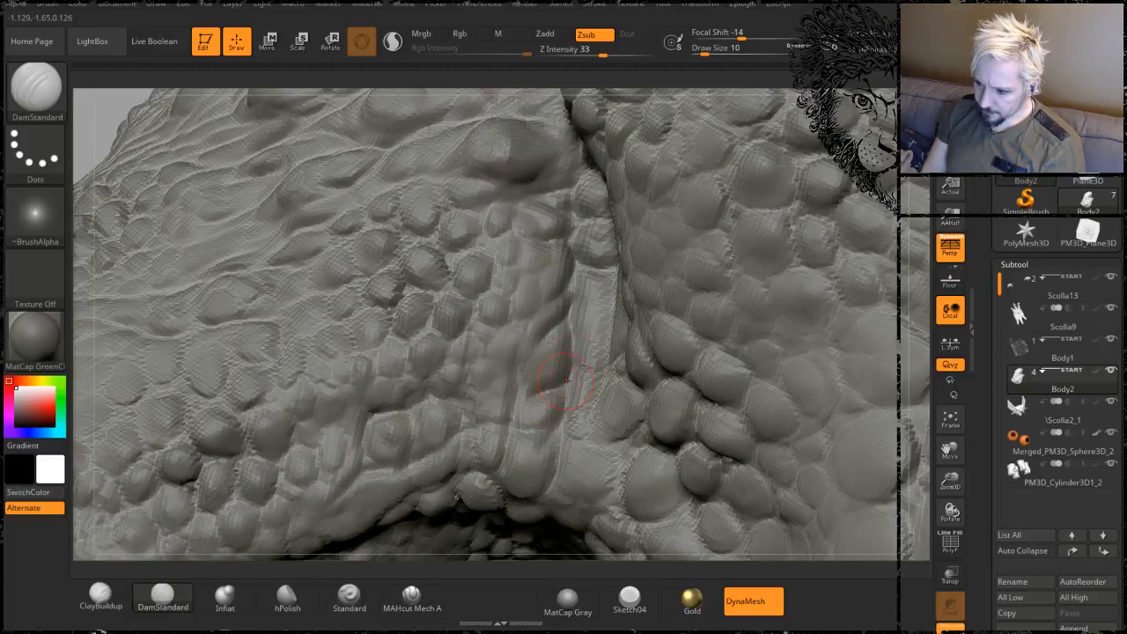
left_click_drag(550, 304, 503, 422)
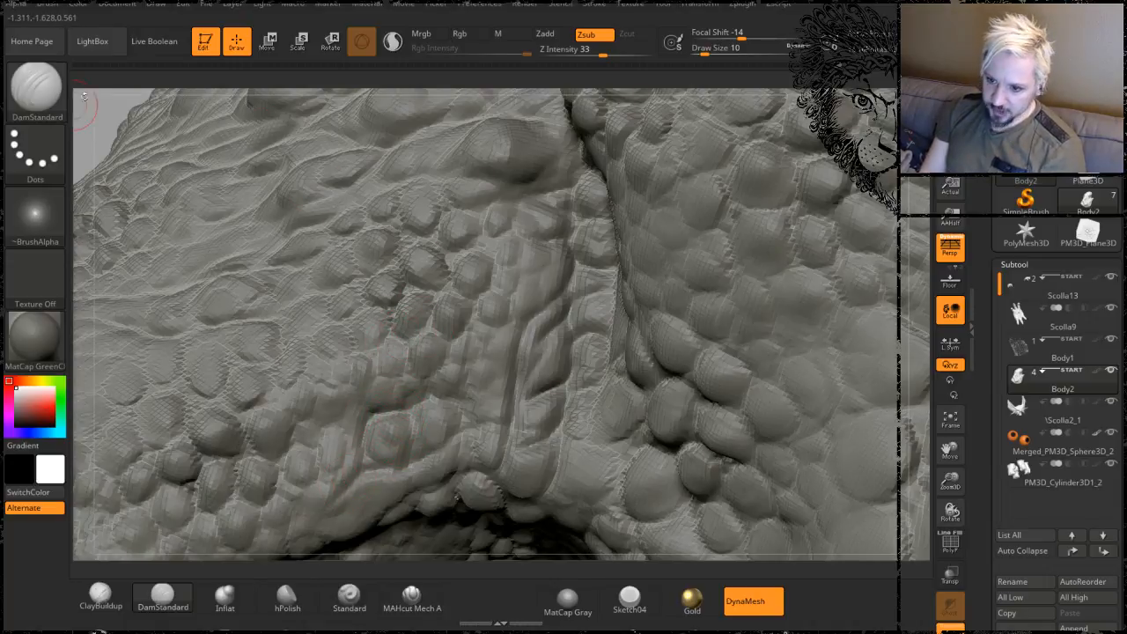
mouse_move(98, 129)
left_mouse_down("alt")
mouse_move(100, 65)
mouse_move(120, 69)
left_mouse_up("alt")
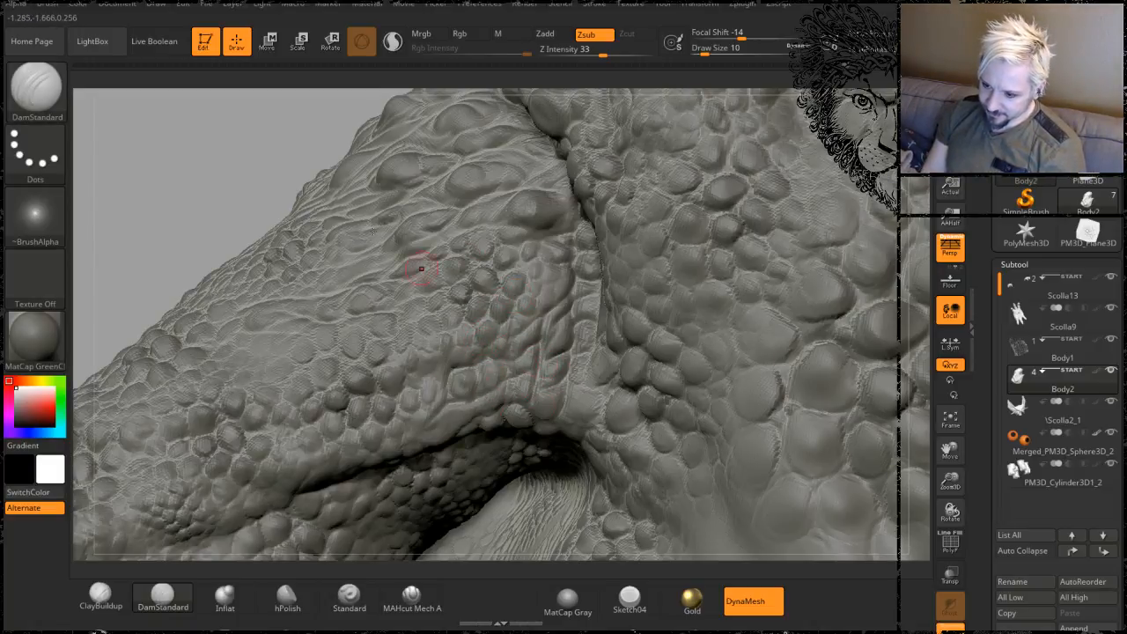
- Define the small scales along the armpit's upper edge and fill the smoother patches of the upper arm with scales
mouse_move(236, 192)
left_mouse_down()
mouse_move(193, 162)
mouse_move(235, 114)
left_mouse_up()
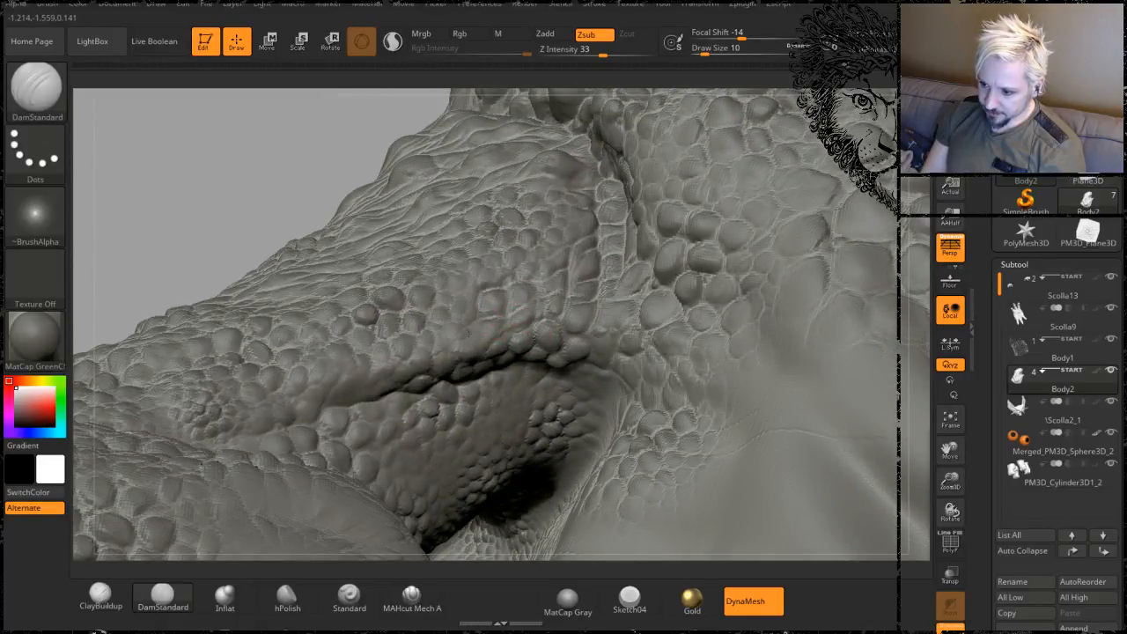
left_click_drag(230, 151, 211, 120)
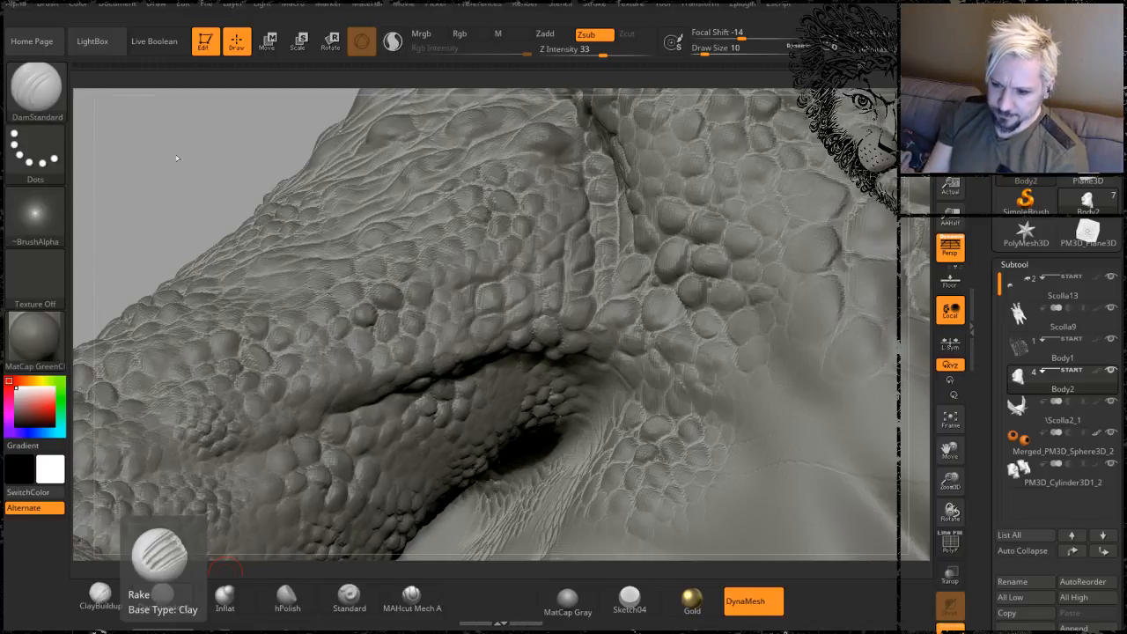
left_click_drag(172, 157, 297, 271)
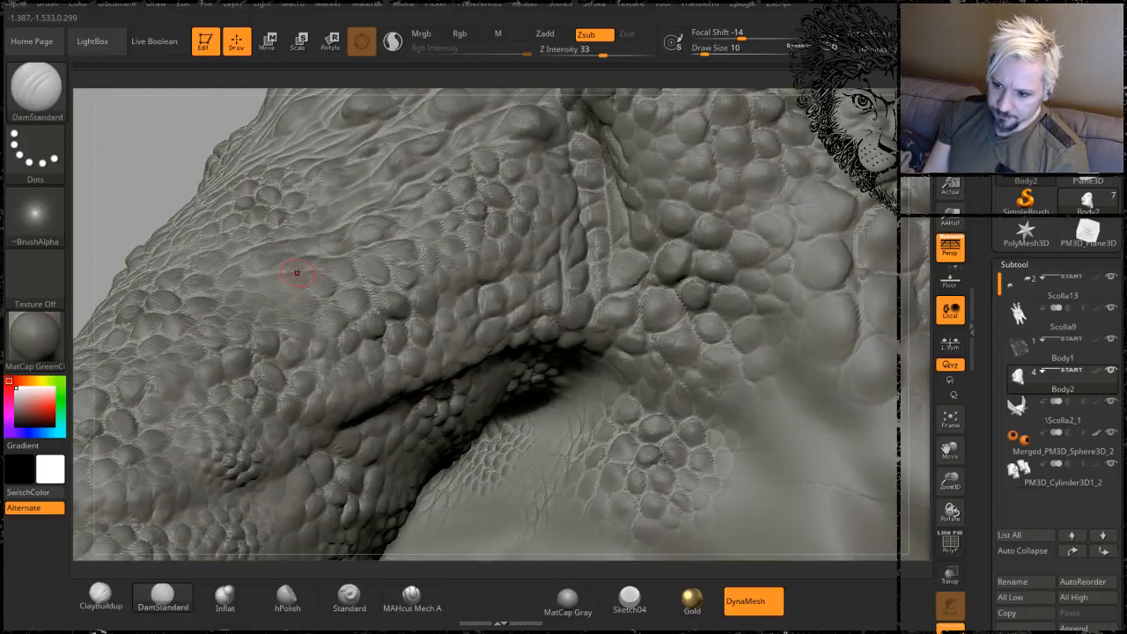
mouse_move(132, 159)
left_mouse_down()
mouse_move(123, 148)
mouse_move(174, 156)
mouse_move(321, 233)
left_mouse_up()
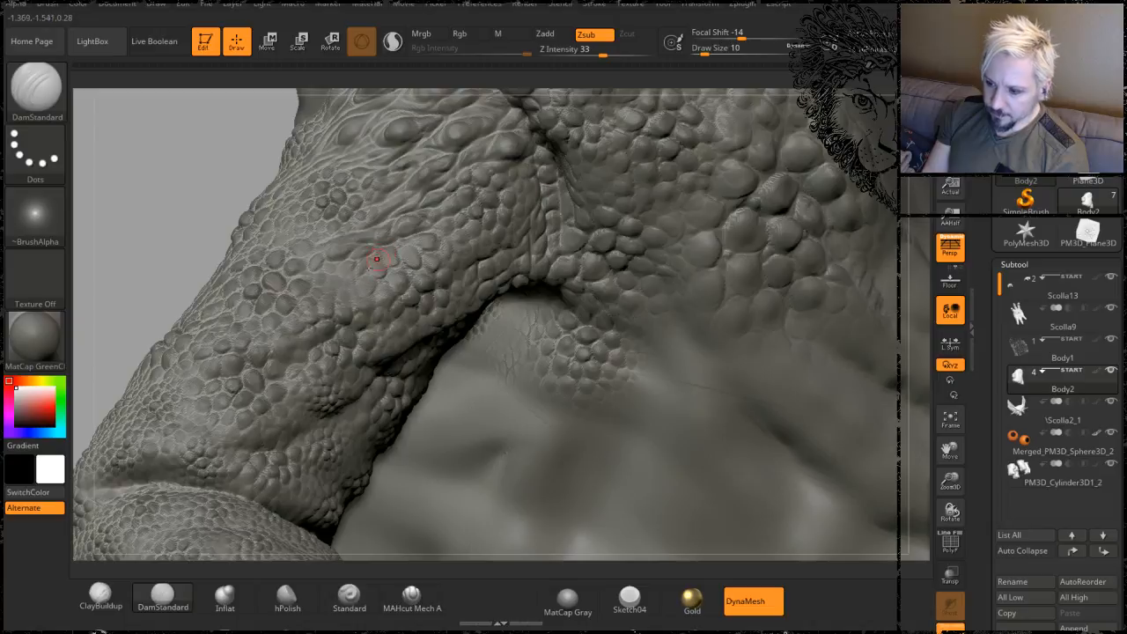
left_click_drag(172, 188, 157, 162)
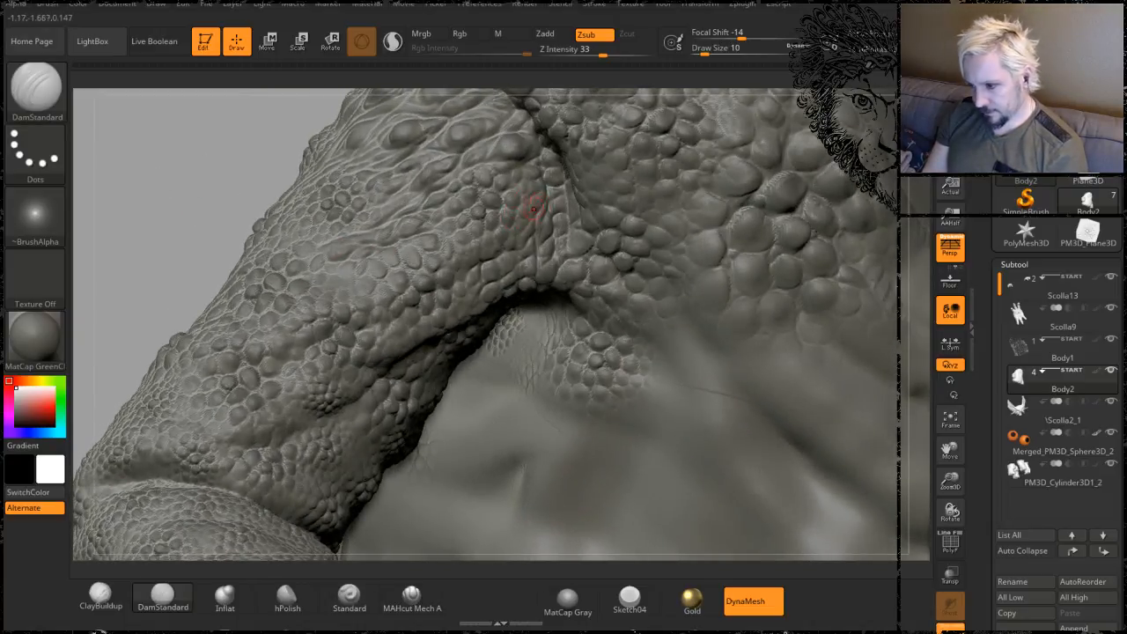
- Carve curved skin folds fanning out from the top of the vertical strip across the chest scales
mouse_move(209, 154)
left_mouse_down()
mouse_move(186, 161)
mouse_move(468, 188)
left_mouse_up()
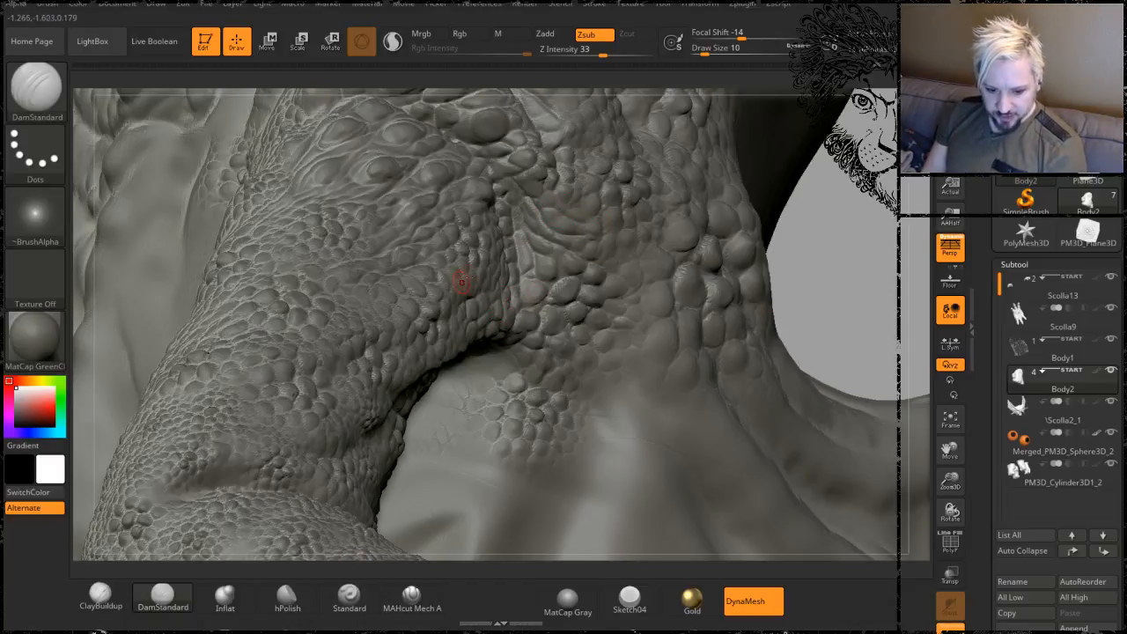
mouse_move(866, 237)
left_mouse_down()
mouse_move(841, 249)
mouse_move(817, 213)
mouse_move(834, 229)
mouse_move(828, 277)
left_mouse_up()
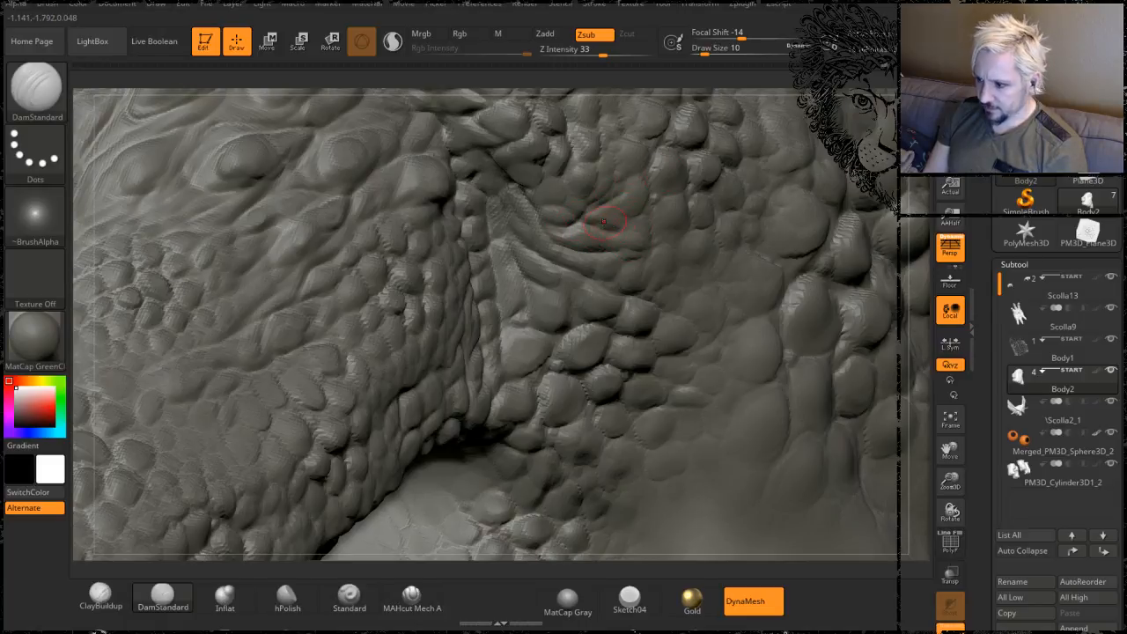
left_click_drag(918, 195, 858, 181)
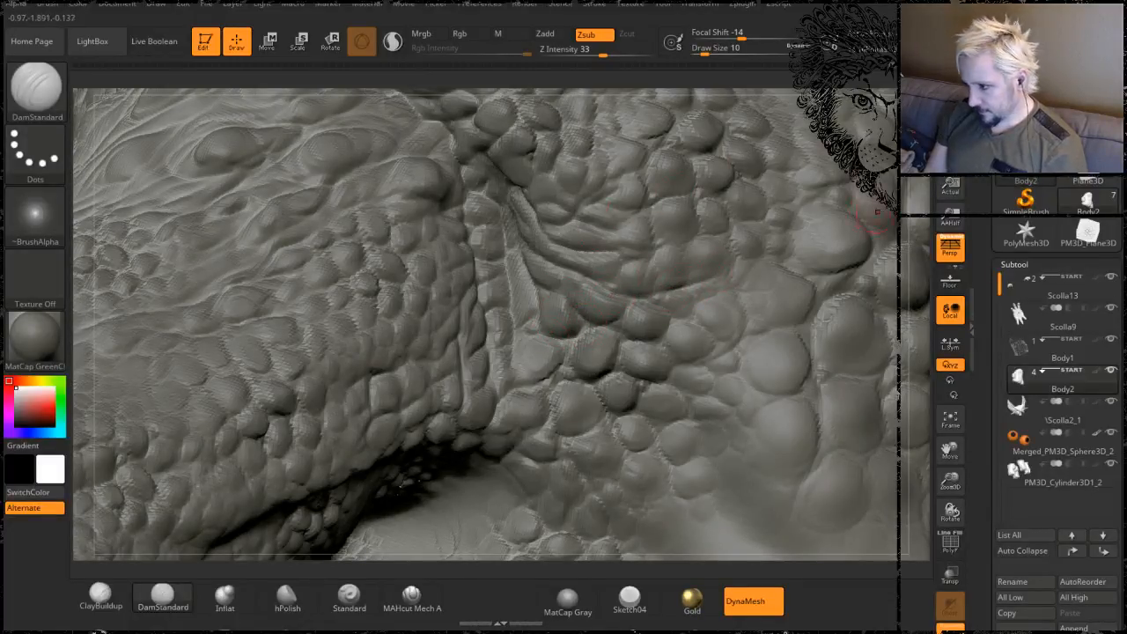
- Cut cross creases into the vertical strip and deepen the creases between the fanned folds and neighbouring scales
left_click_drag(922, 210, 909, 132, "alt")
mouse_move(183, 220)
left_mouse_down()
mouse_move(168, 217)
mouse_move(186, 223)
mouse_move(169, 202)
mouse_move(168, 257)
left_mouse_up()
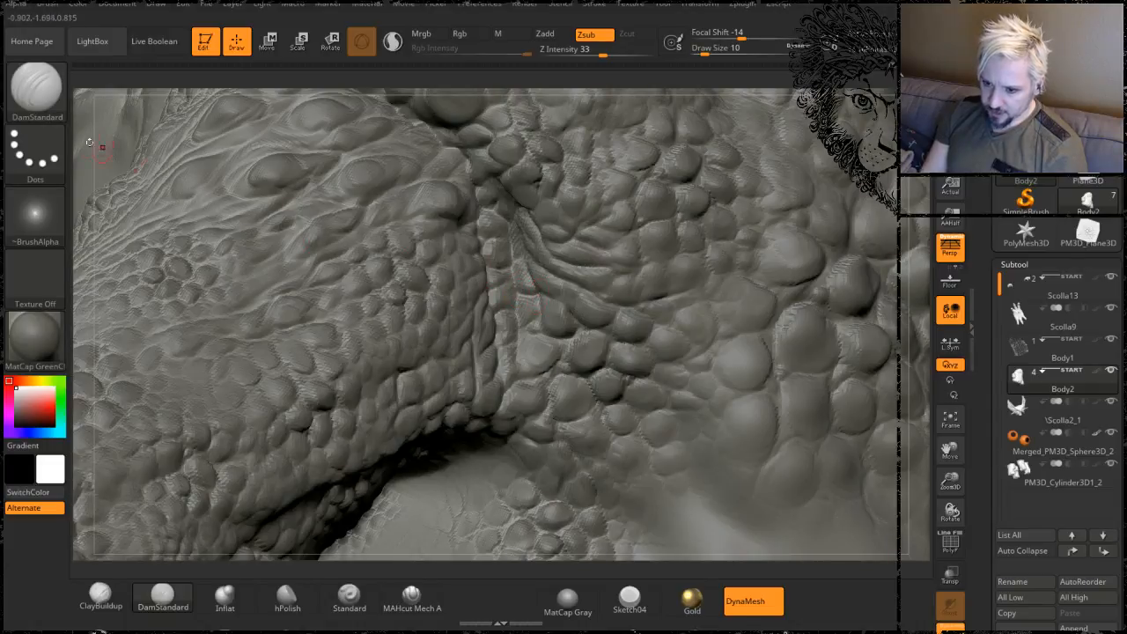
left_click_drag(83, 147, 603, 227)
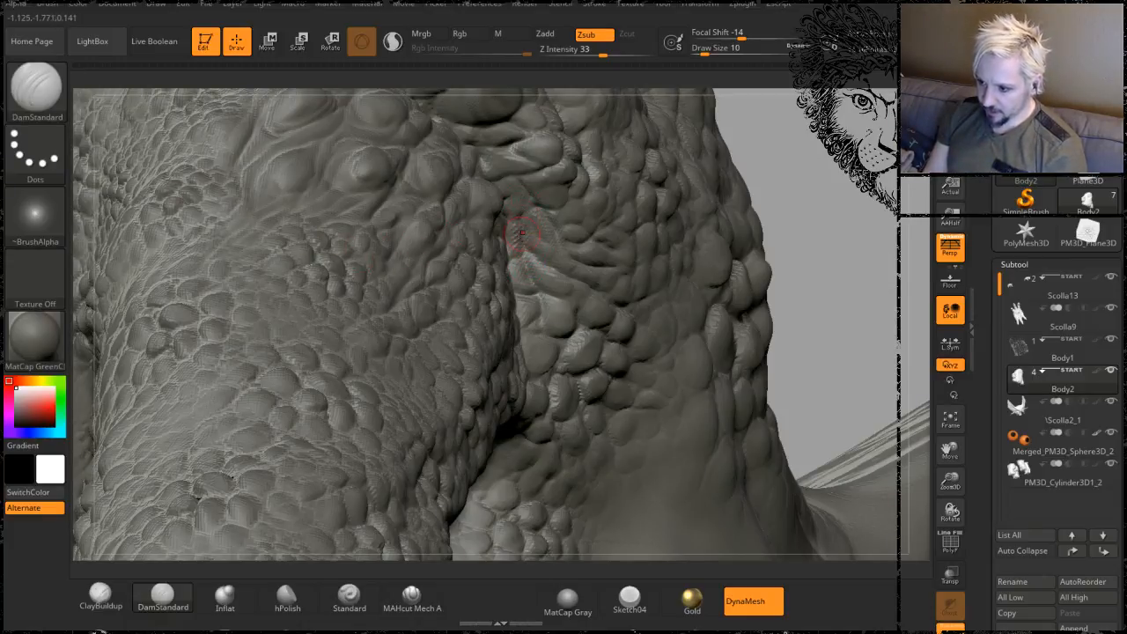
mouse_move(844, 211)
left_mouse_down()
mouse_move(819, 220)
mouse_move(830, 201)
mouse_move(537, 412)
mouse_move(500, 351)
left_mouse_up()
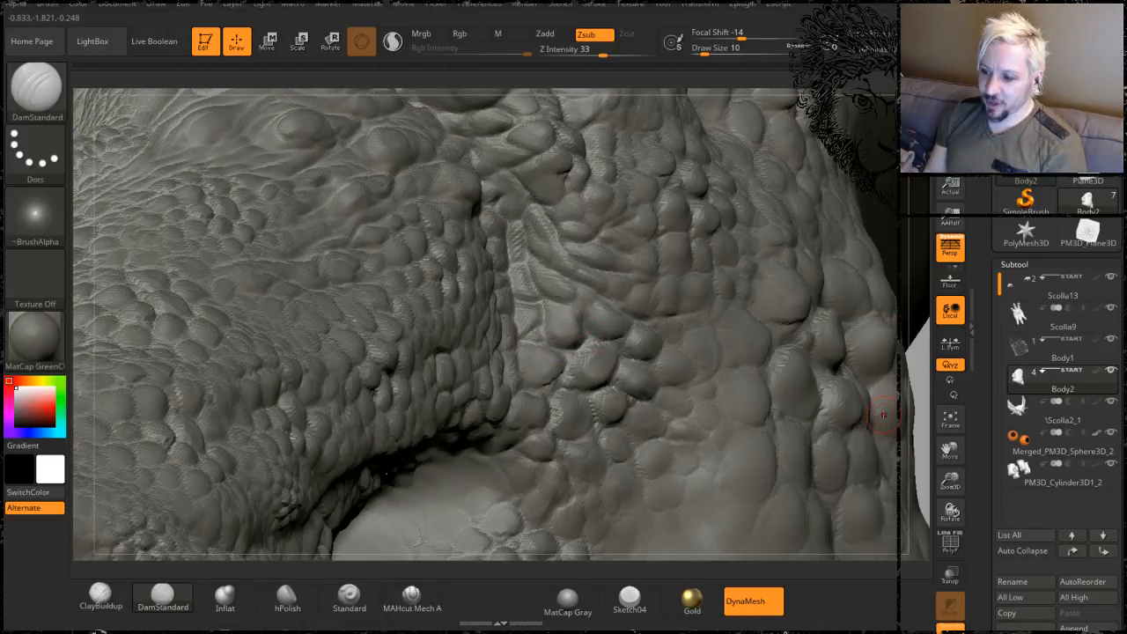
- Outline large scales around the big oval scale on the arched ridge and split the broad scale above it with a crosswise crease
mouse_move(923, 373)
left_mouse_down("alt")
mouse_move(885, 258)
mouse_move(805, 284)
mouse_move(811, 255)
mouse_move(178, 206)
mouse_move(274, 256)
left_mouse_up("alt")
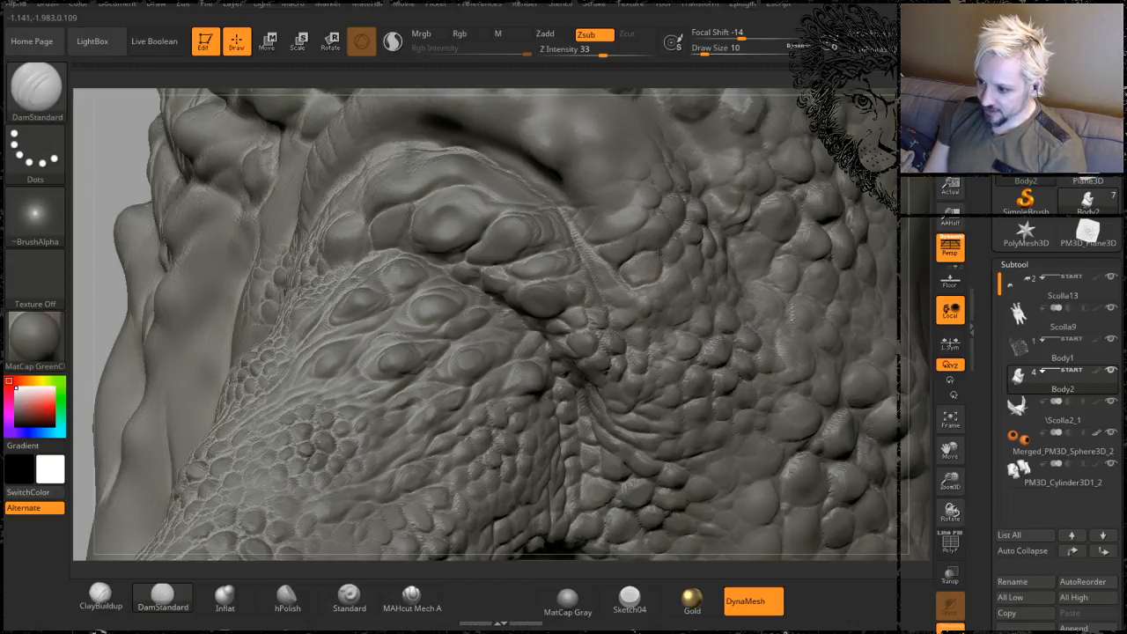
right_click_drag(651, 250, 522, 205)
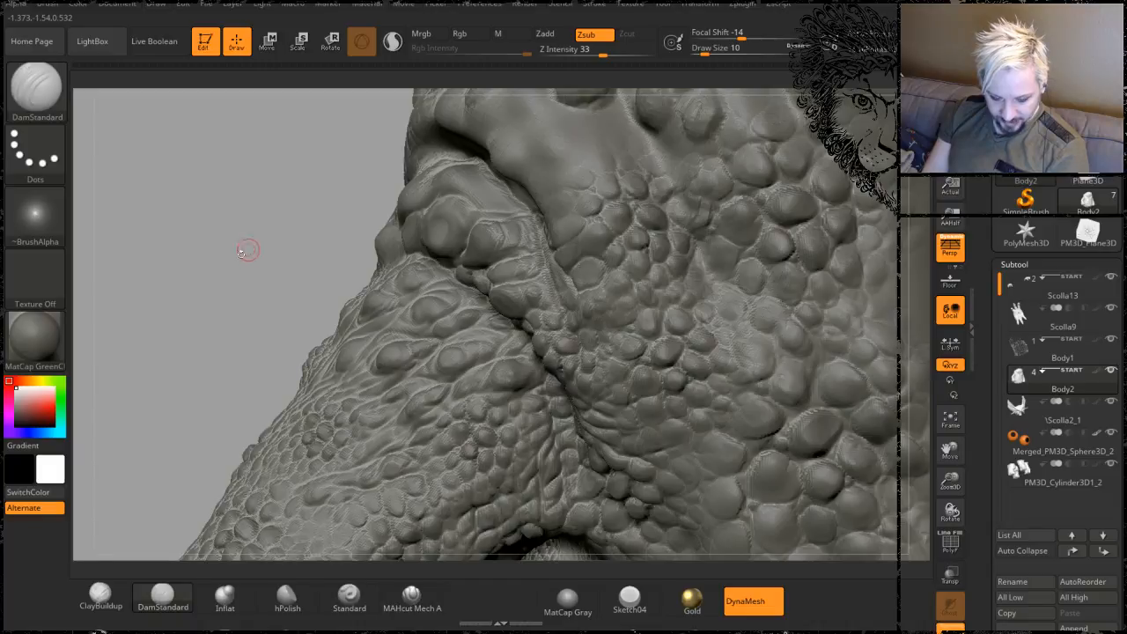
mouse_move(254, 226)
left_mouse_down()
mouse_move(229, 225)
mouse_move(226, 200)
mouse_move(172, 164)
mouse_move(221, 211)
mouse_move(194, 196)
mouse_move(215, 211)
mouse_move(122, 238)
left_mouse_up()
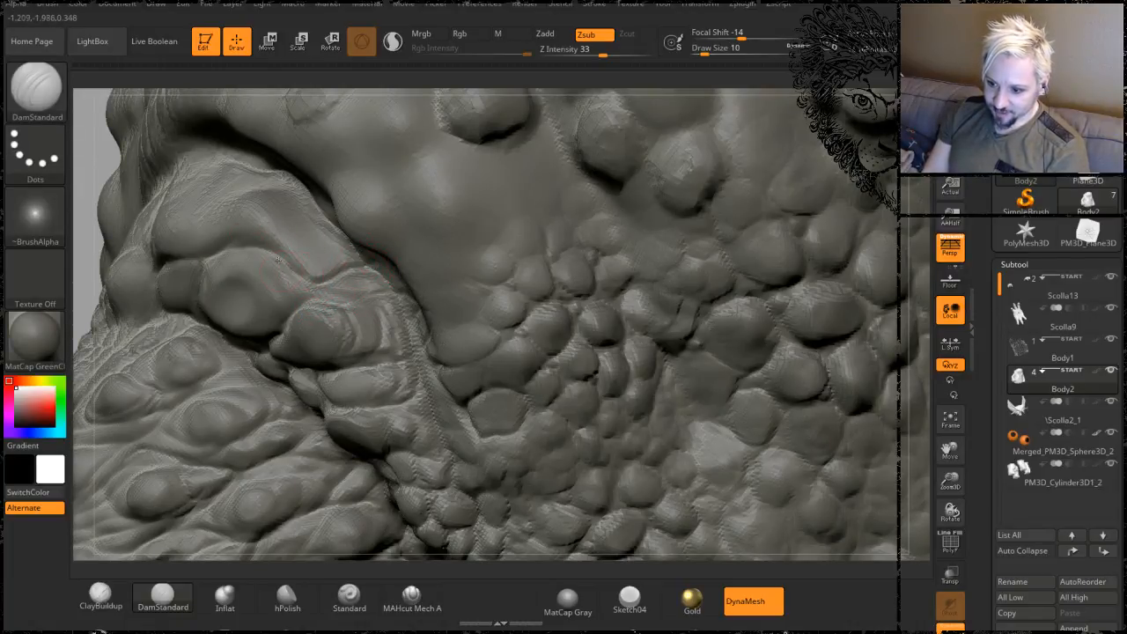
mouse_move(88, 129)
left_mouse_down()
mouse_move(147, 171)
mouse_move(219, 192)
mouse_move(163, 233)
mouse_move(434, 328)
mouse_move(490, 279)
left_mouse_up()
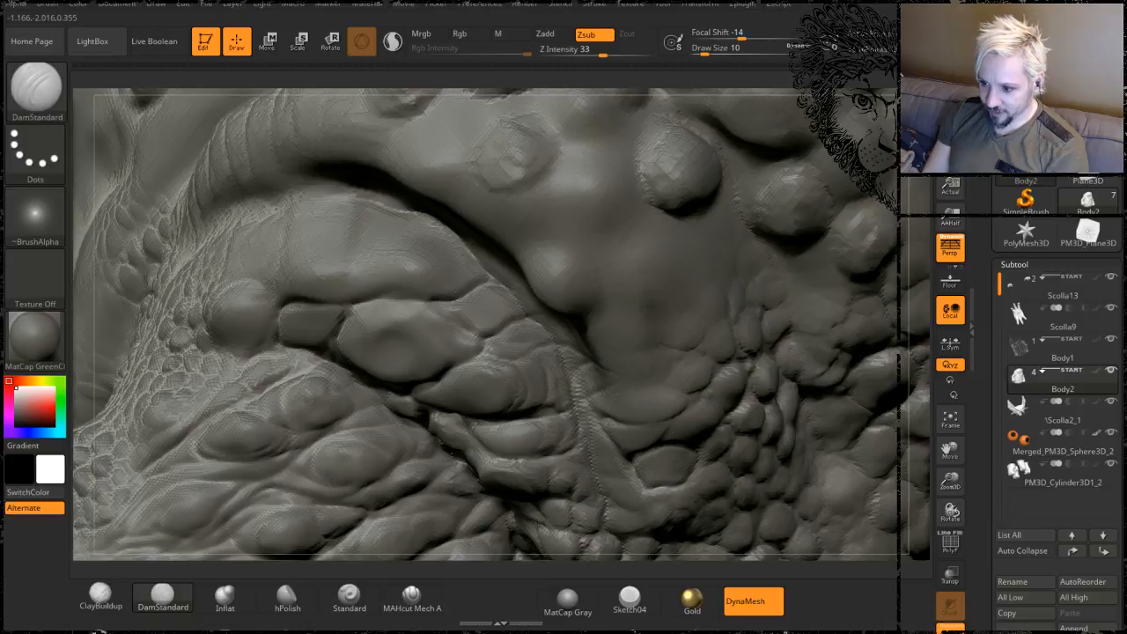
mouse_move(383, 300)
left_mouse_down()
mouse_move(351, 262)
mouse_move(344, 201)
left_mouse_up()
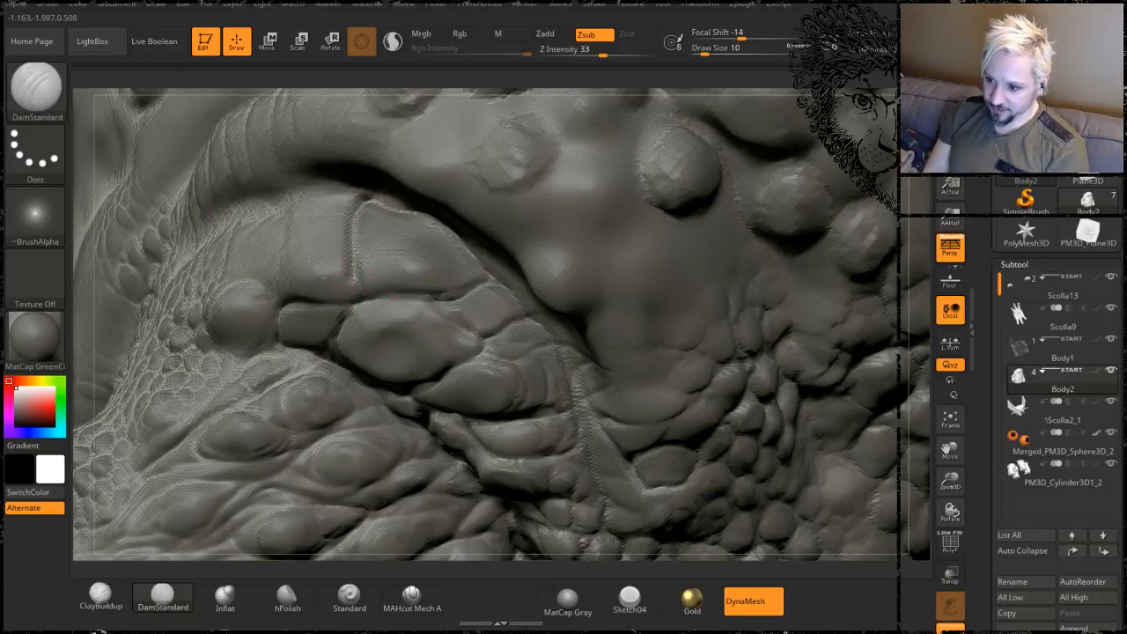
left_click_drag(87, 112, 150, 110)
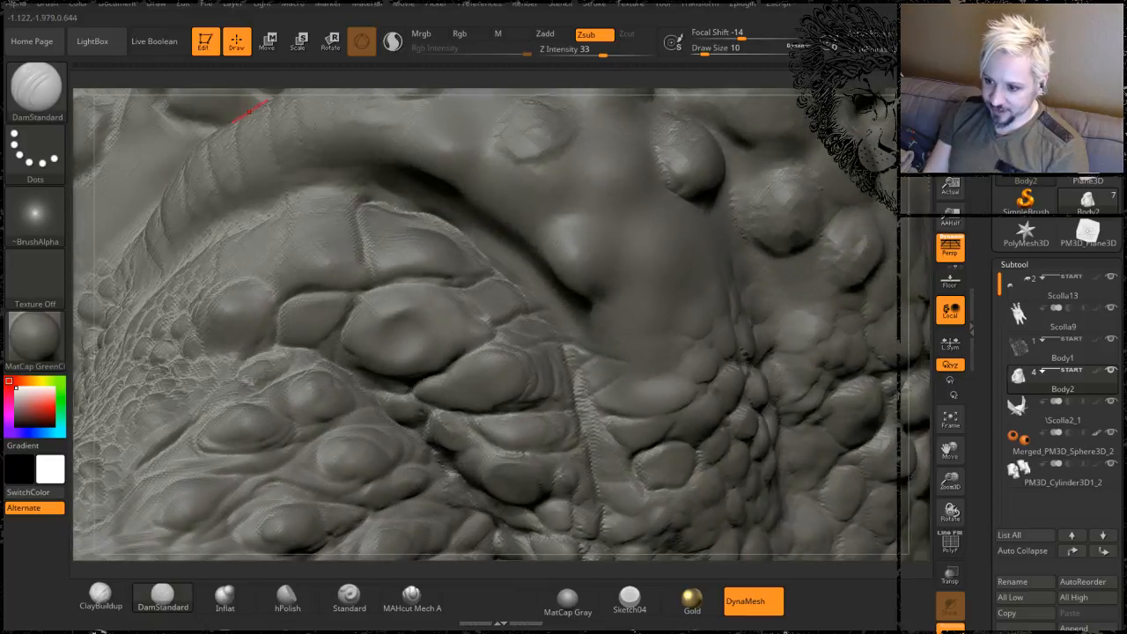
- Carve crosswise creases through the deep groove between the arched ridge and the thick outer arch
left_click_drag(483, 147, 467, 202)
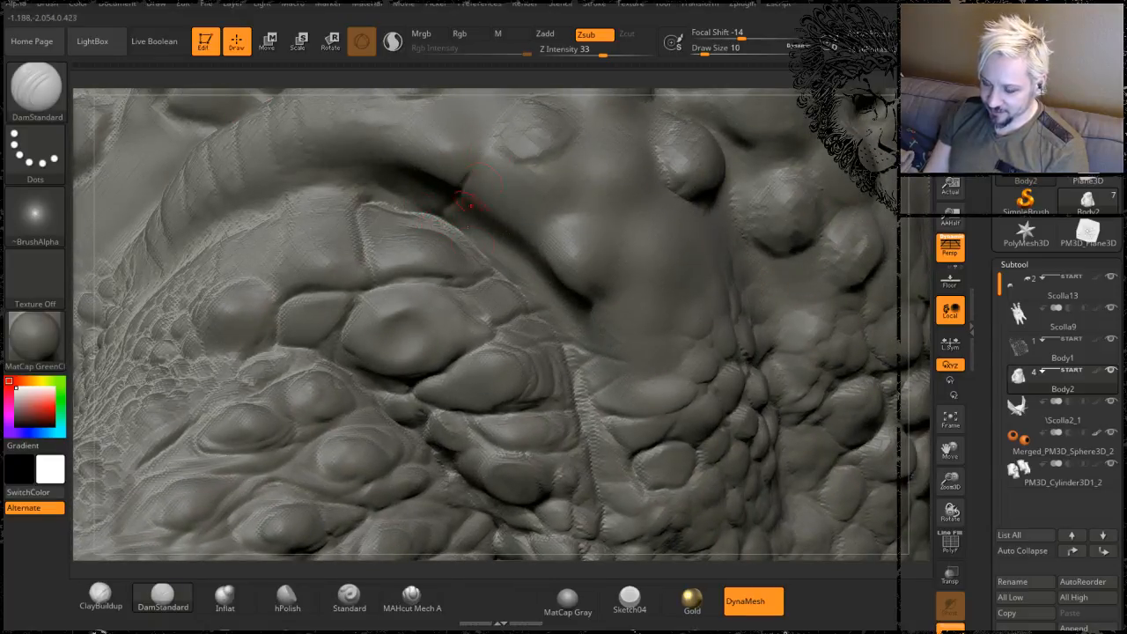
mouse_move(915, 163)
left_mouse_down()
mouse_move(885, 189)
mouse_move(910, 198)
left_mouse_up()
mouse_move(548, 202)
left_mouse_down()
mouse_move(521, 250)
mouse_move(523, 298)
left_mouse_up()
left_click_drag(535, 235, 526, 300)
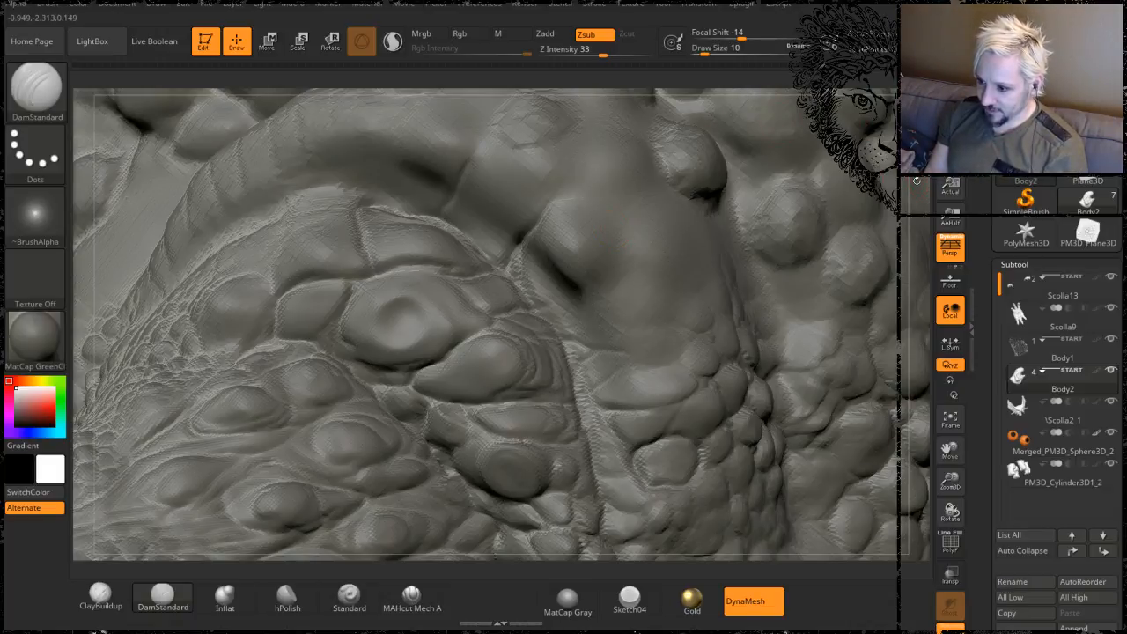
- Carve creases around the bulge on the outer arch and down its inner edge toward the small scales
left_click_drag(917, 180, 889, 179)
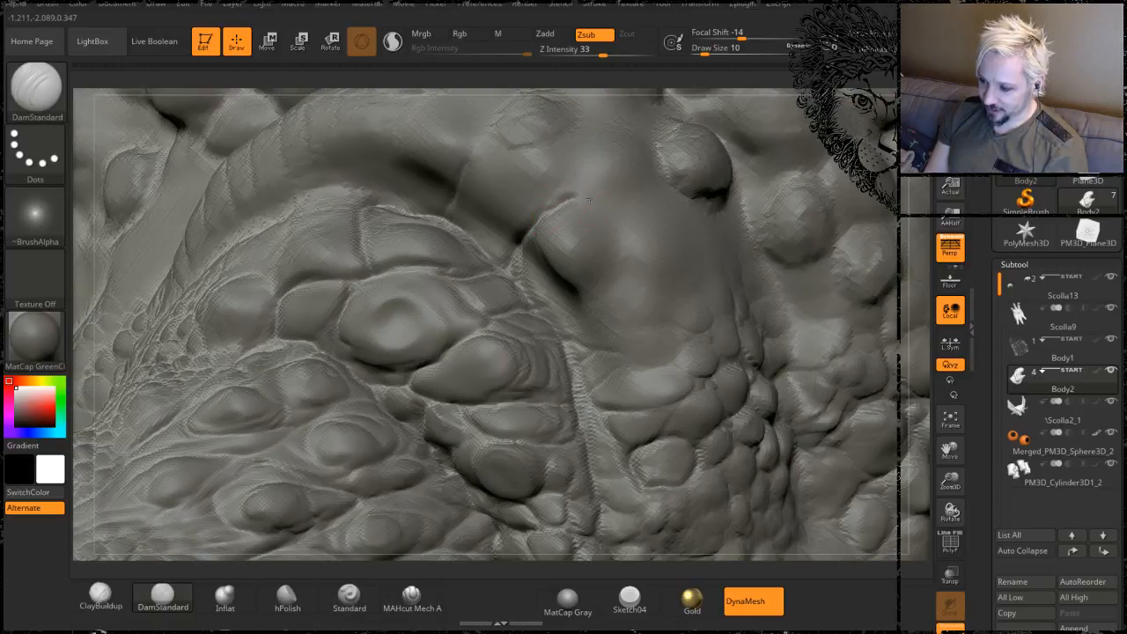
left_click_drag(917, 212, 917, 238)
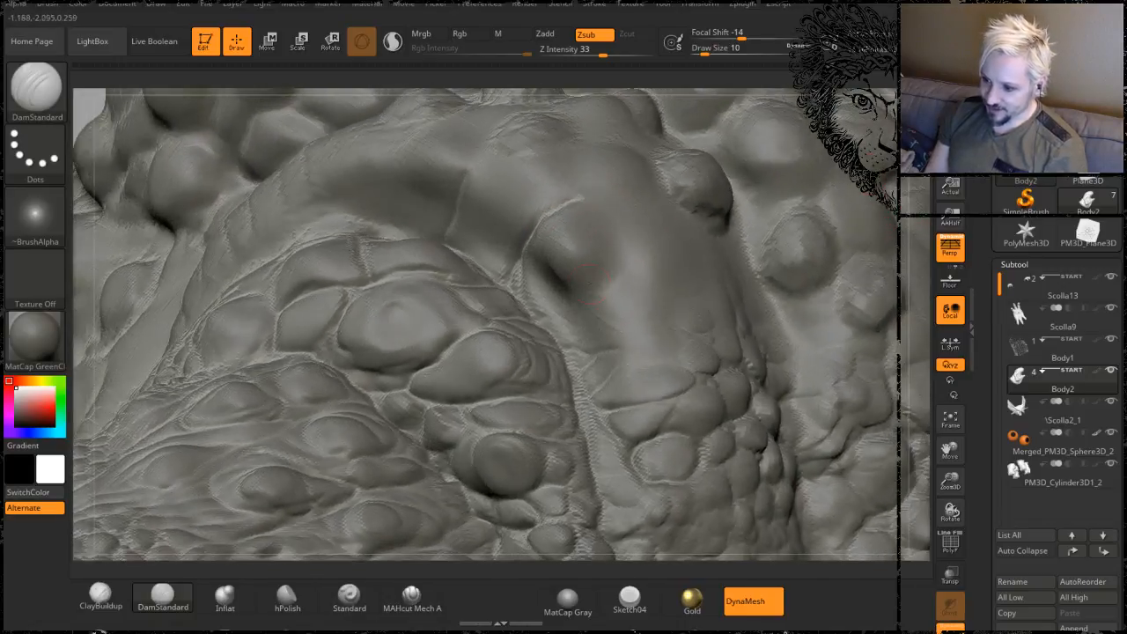
mouse_move(529, 284)
left_mouse_down()
mouse_move(563, 308)
mouse_move(619, 279)
left_mouse_up()
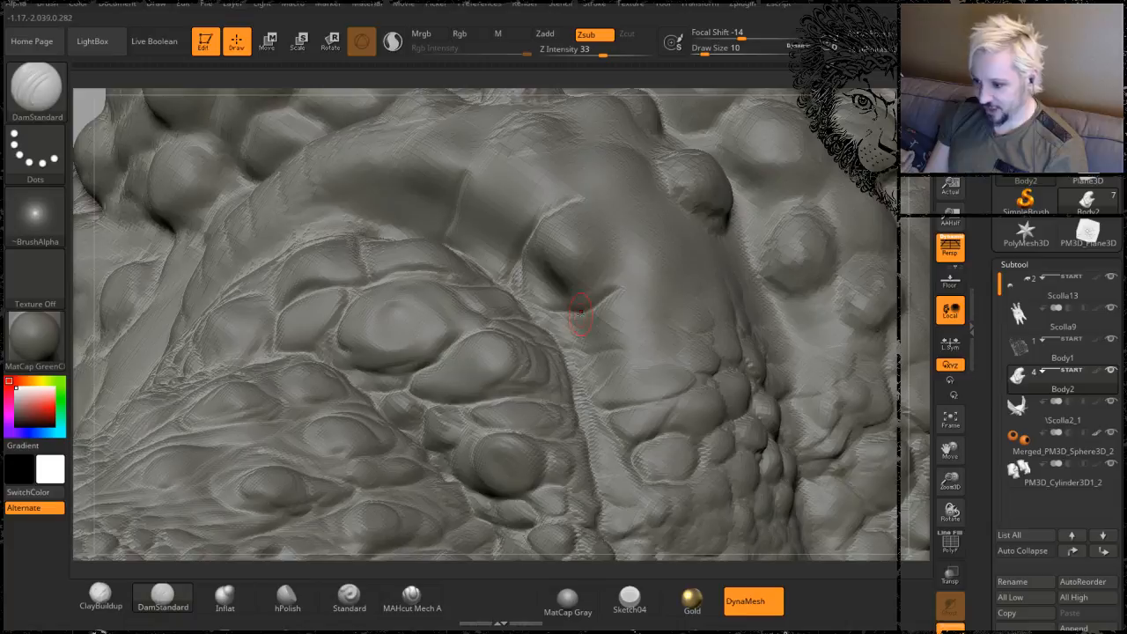
left_click_drag(580, 313, 589, 362)
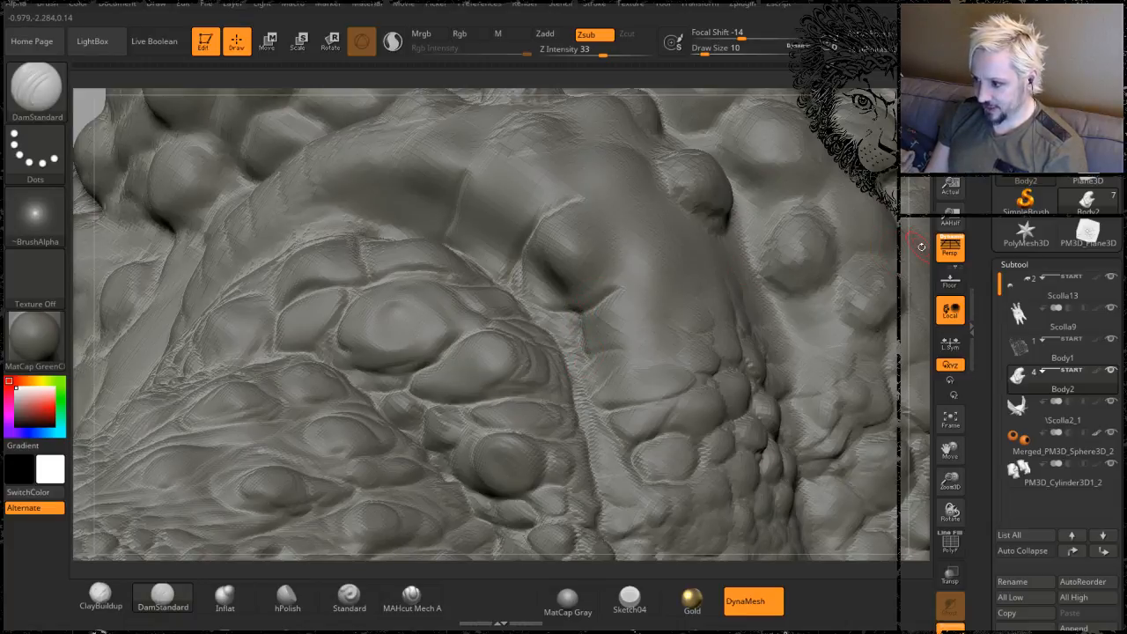
mouse_move(921, 247)
left_mouse_down()
mouse_move(518, 231)
mouse_move(605, 226)
left_mouse_up()
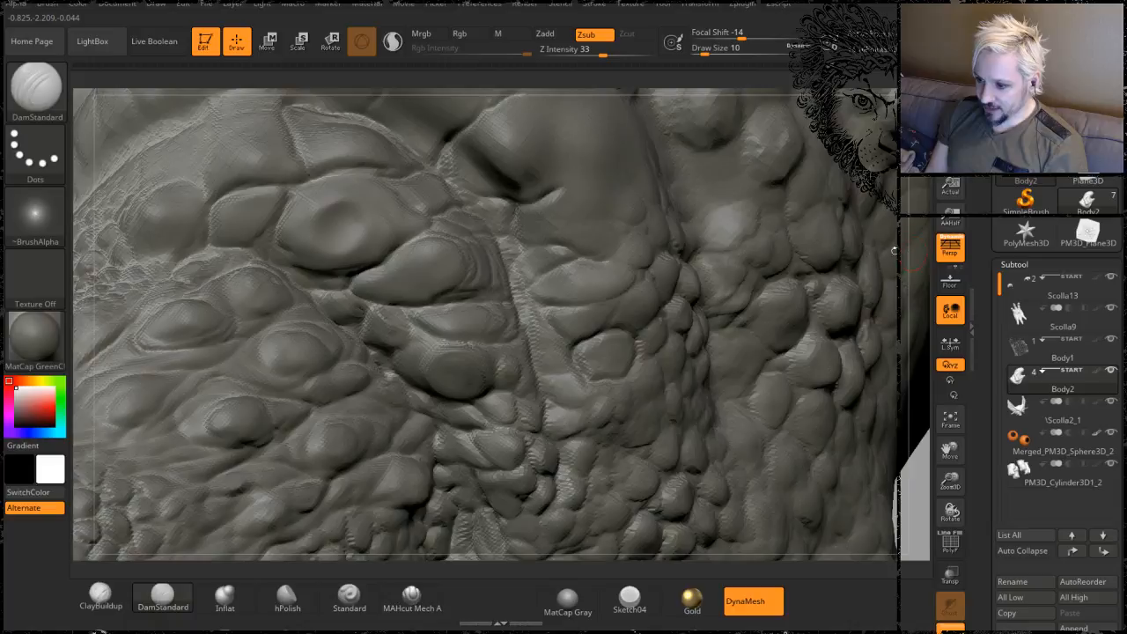
- Carve a crease splitting the fold beside the narrow vertical strip into smaller rounded scales
left_click_drag(894, 251, 689, 280, "alt")
mouse_move(830, 473)
left_mouse_down()
mouse_move(749, 467)
mouse_move(831, 464)
left_mouse_up()
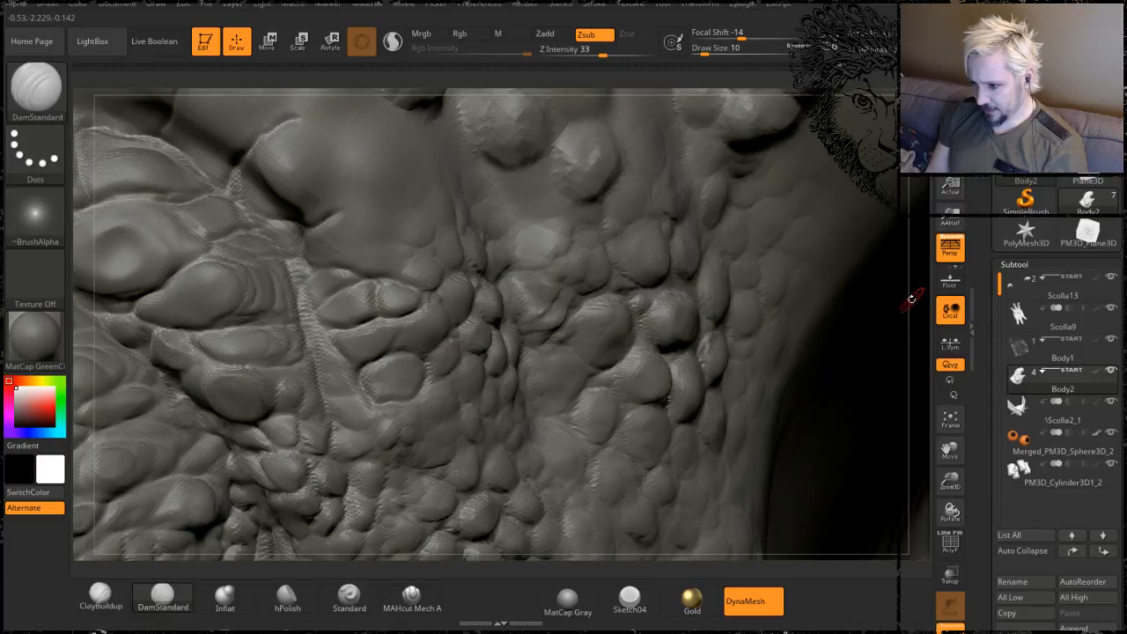
mouse_move(914, 301)
left_mouse_down("alt")
mouse_move(805, 84)
mouse_move(672, 105)
mouse_move(627, 167)
mouse_move(616, 211)
mouse_move(702, 249)
mouse_move(779, 352)
mouse_move(741, 378)
left_mouse_up("alt")
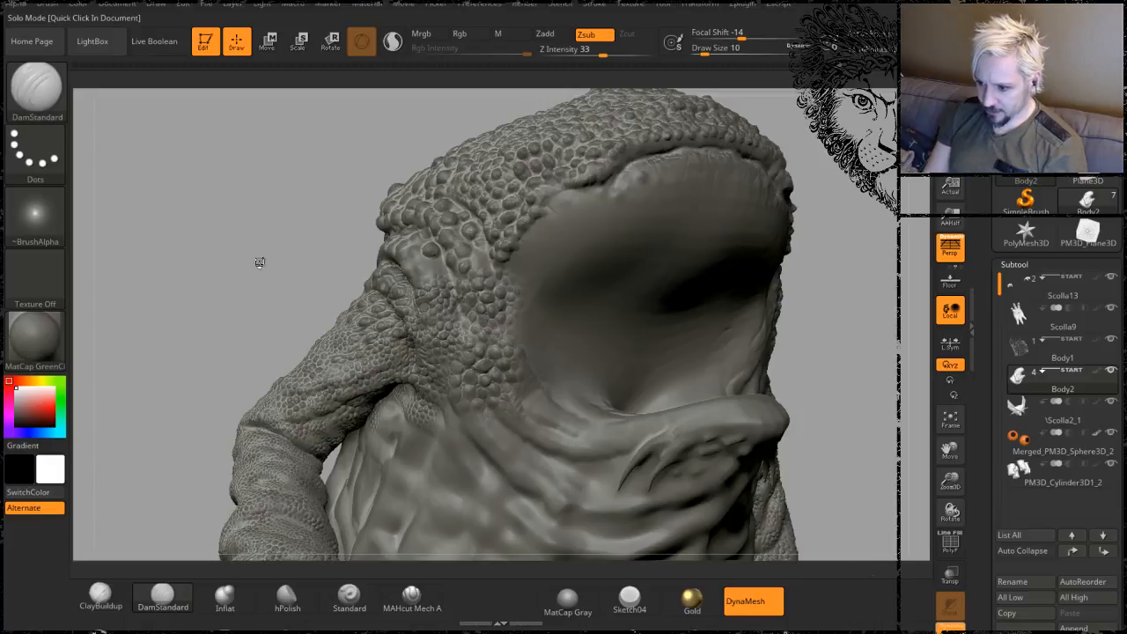
- Turn off Solo mode and inspect the creature's head, eyes, brow folds and shoulders from several angles
left_click(944, 630)
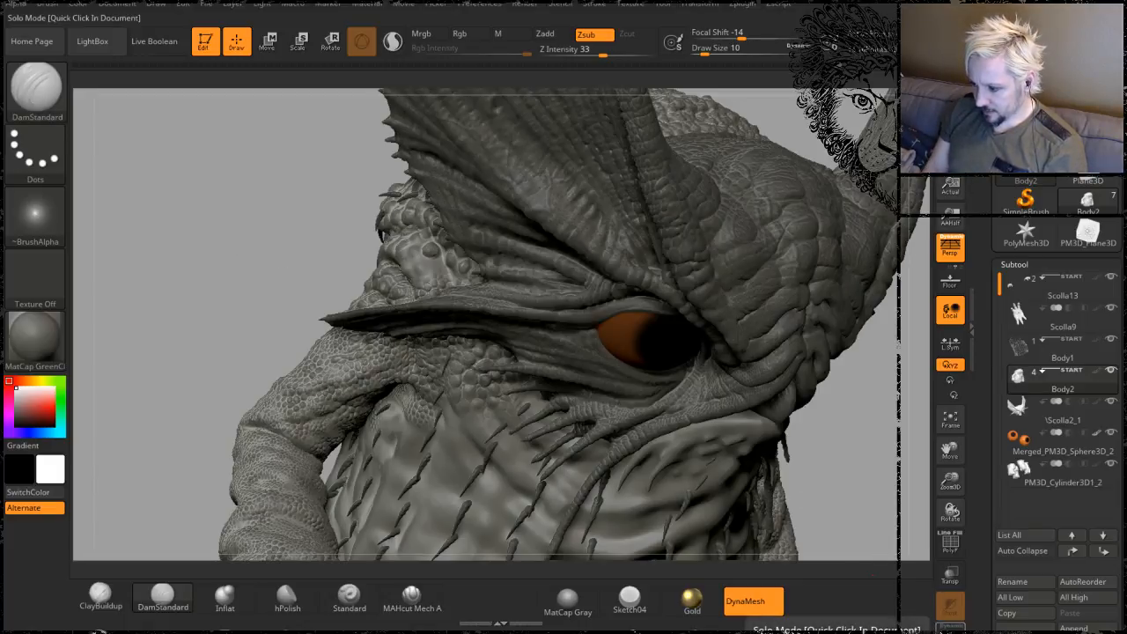
left_click_drag(227, 265, 246, 248)
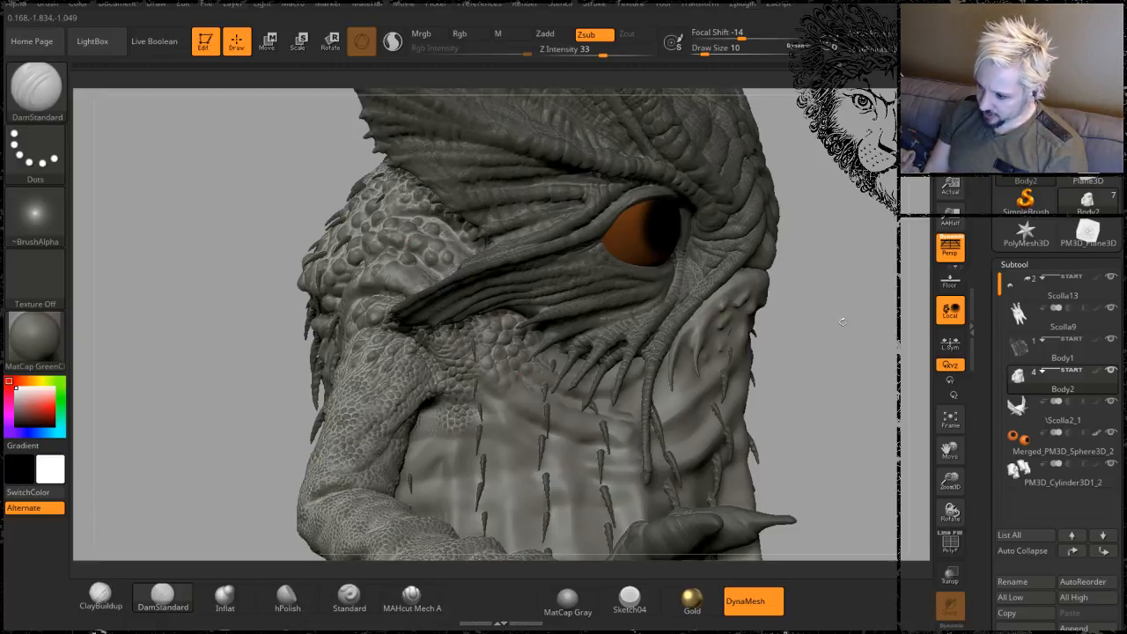
left_click_drag(843, 322, 583, 349)
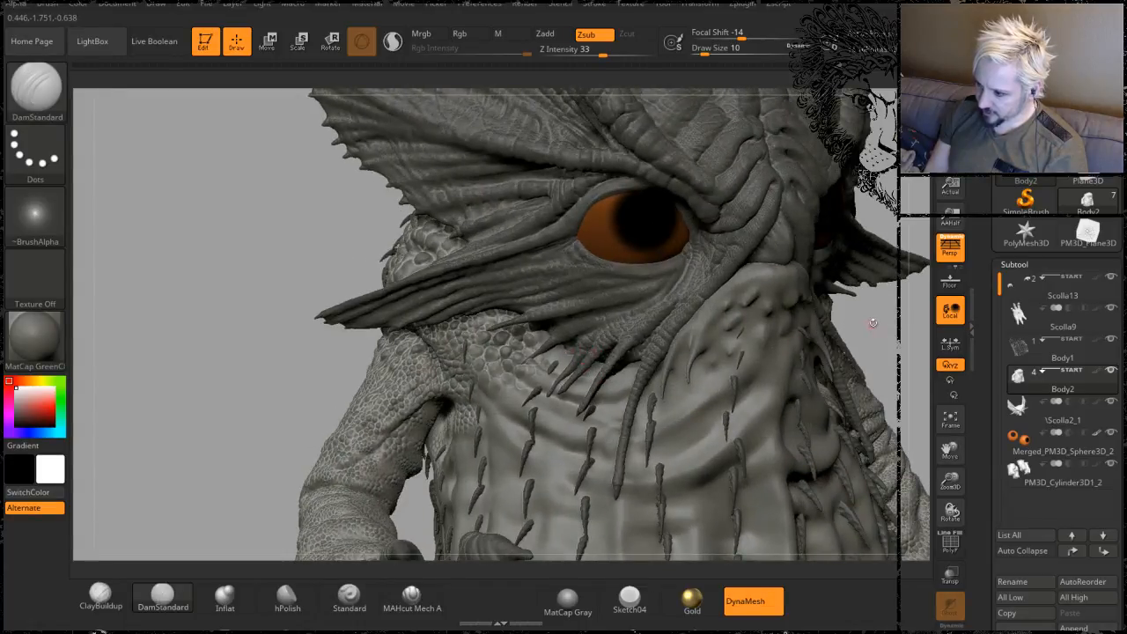
mouse_move(873, 322)
left_mouse_down()
mouse_move(787, 284)
mouse_move(318, 261)
left_mouse_up()
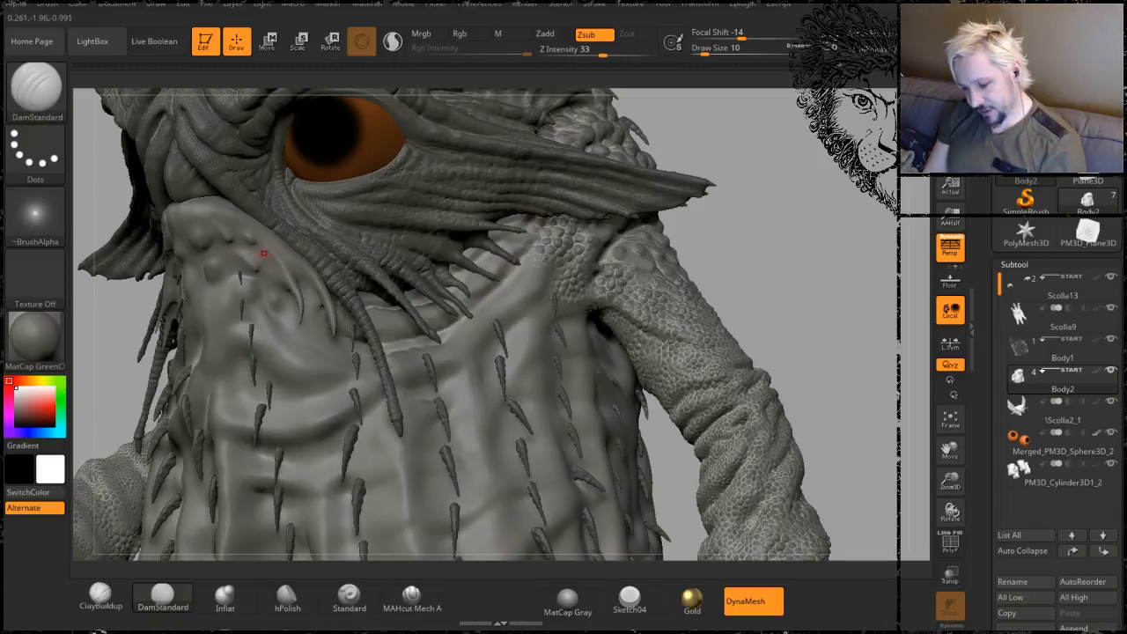
mouse_move(749, 245)
left_mouse_down()
mouse_move(815, 269)
mouse_move(777, 274)
mouse_move(829, 362)
mouse_move(885, 383)
left_mouse_up()
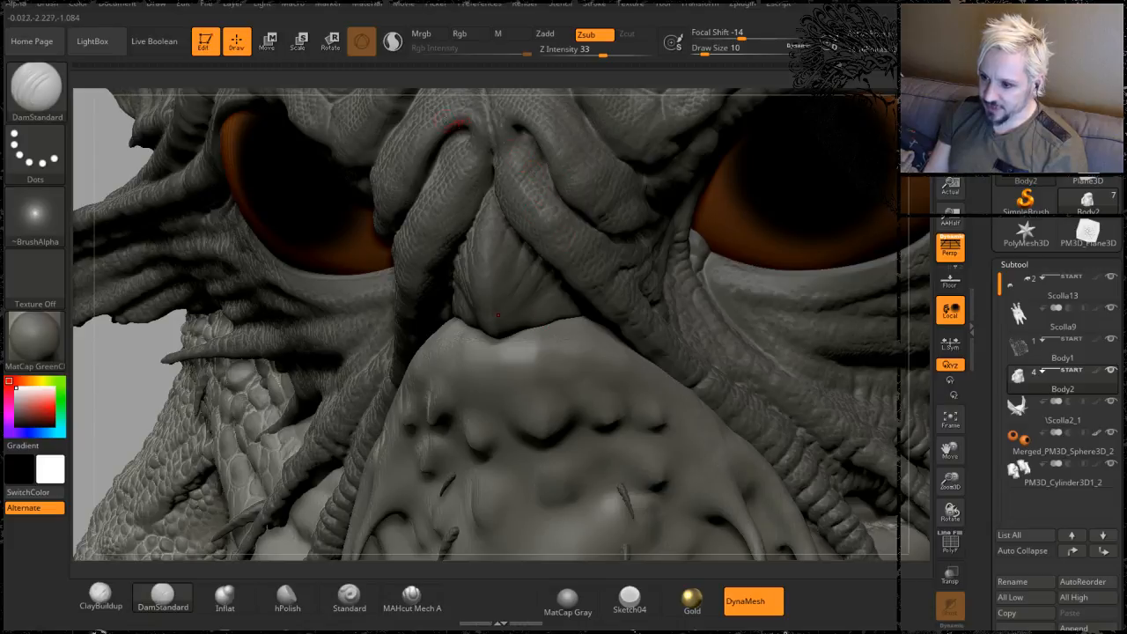
left_click_drag(114, 143, 192, 292, "alt")
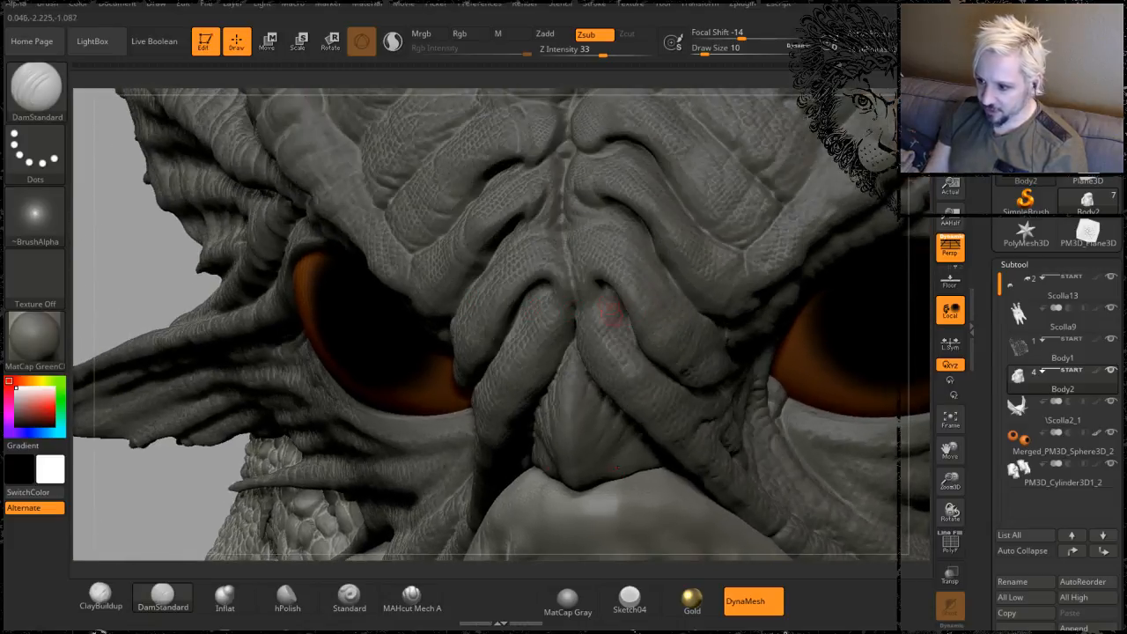
left_click_drag(148, 257, 162, 245)
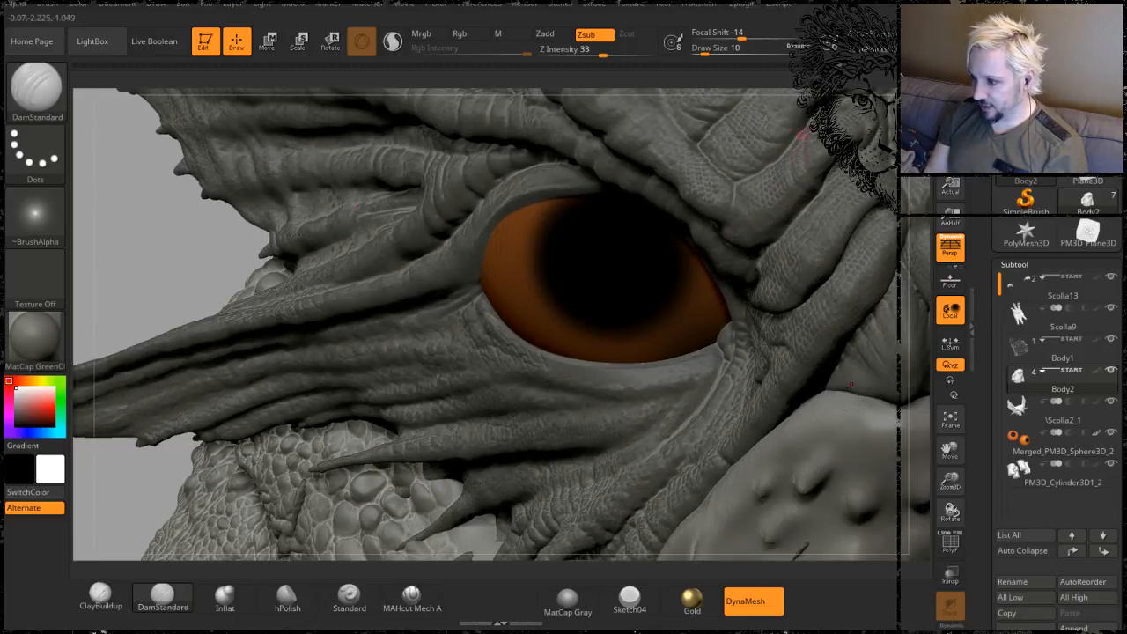
mouse_move(168, 221)
left_mouse_down()
mouse_move(161, 264)
mouse_move(118, 196)
mouse_move(111, 97)
left_mouse_up()
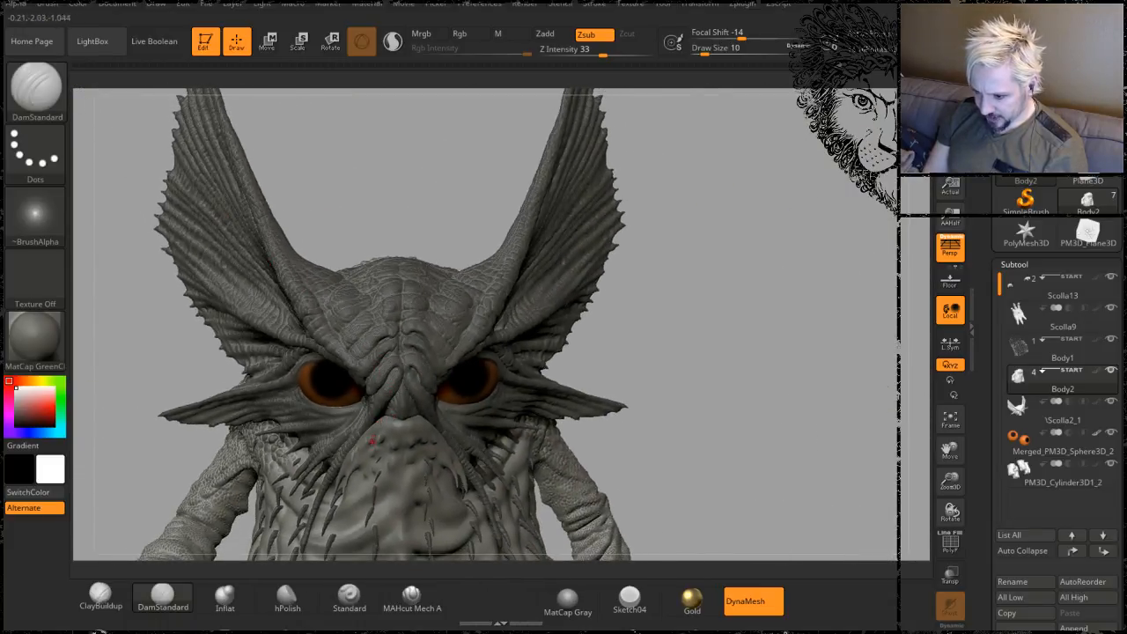
- Examine the creature's smooth belly, back and wrinkled arms to judge how the skin detail reads across the body
left_click_drag(711, 352, 761, 127, "alt")
left_click_drag(748, 229, 745, 185)
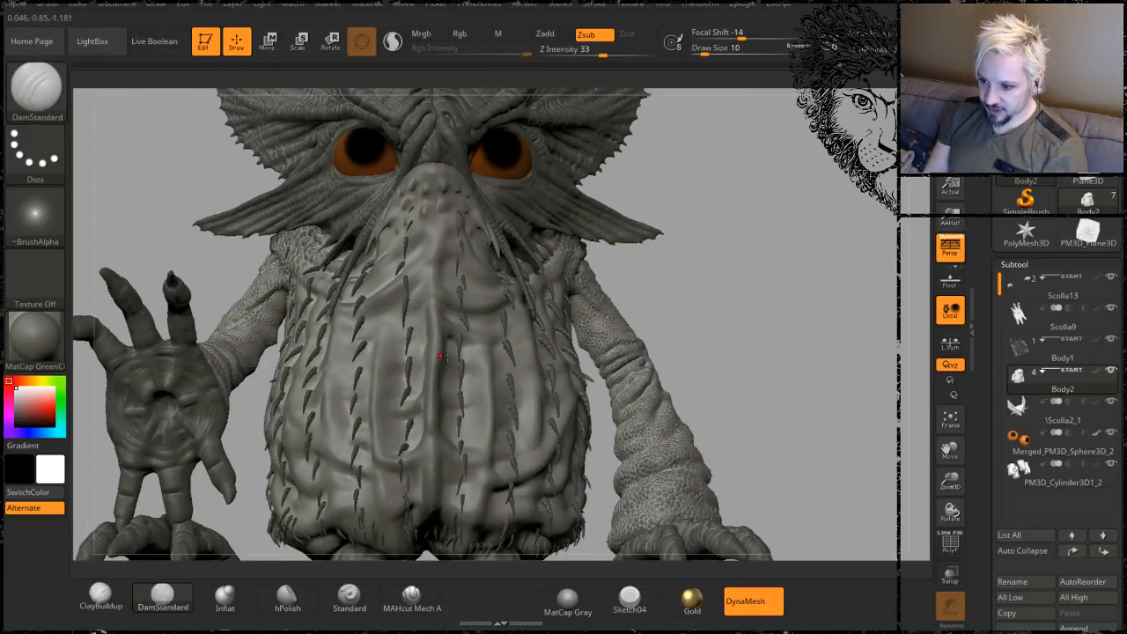
left_click_drag(734, 214, 756, 246)
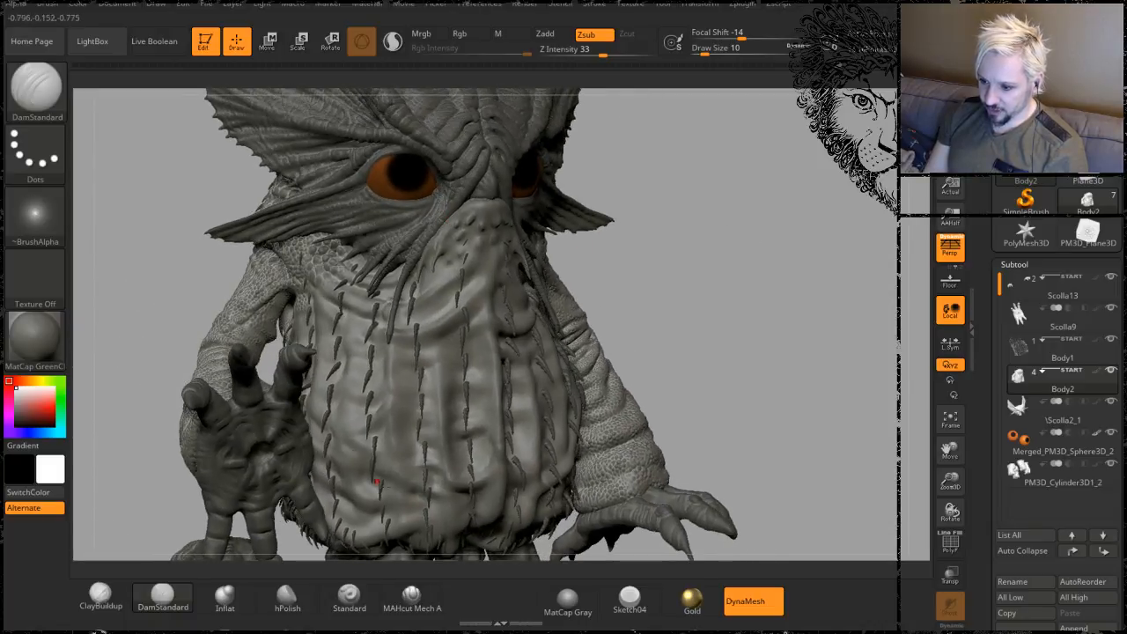
left_click_drag(719, 293, 694, 300)
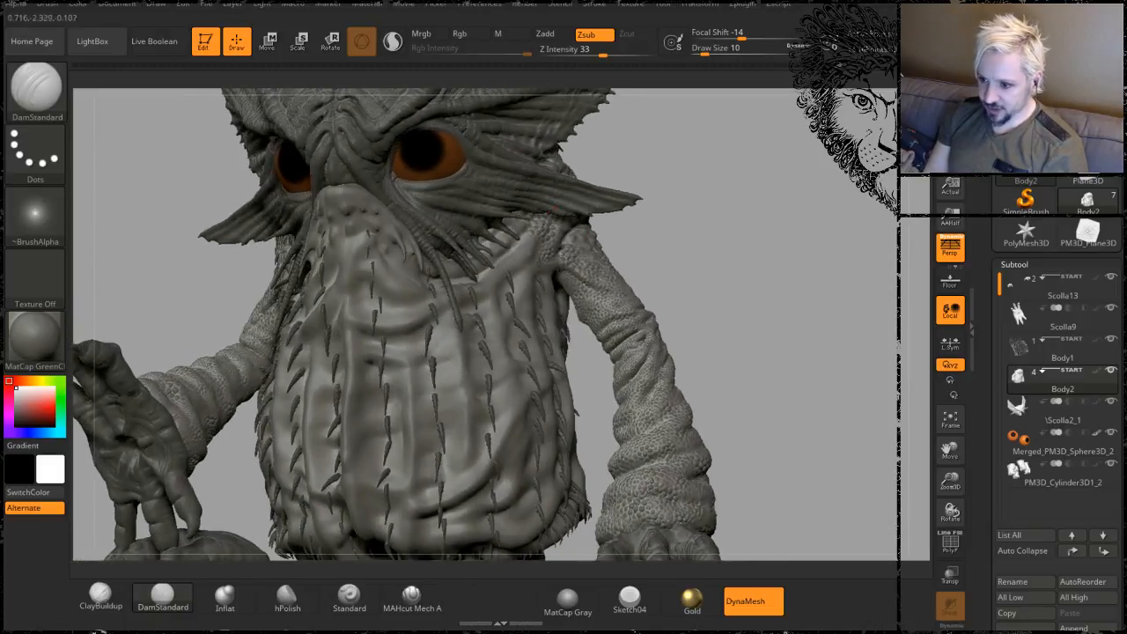
left_click_drag(728, 227, 692, 201, "alt")
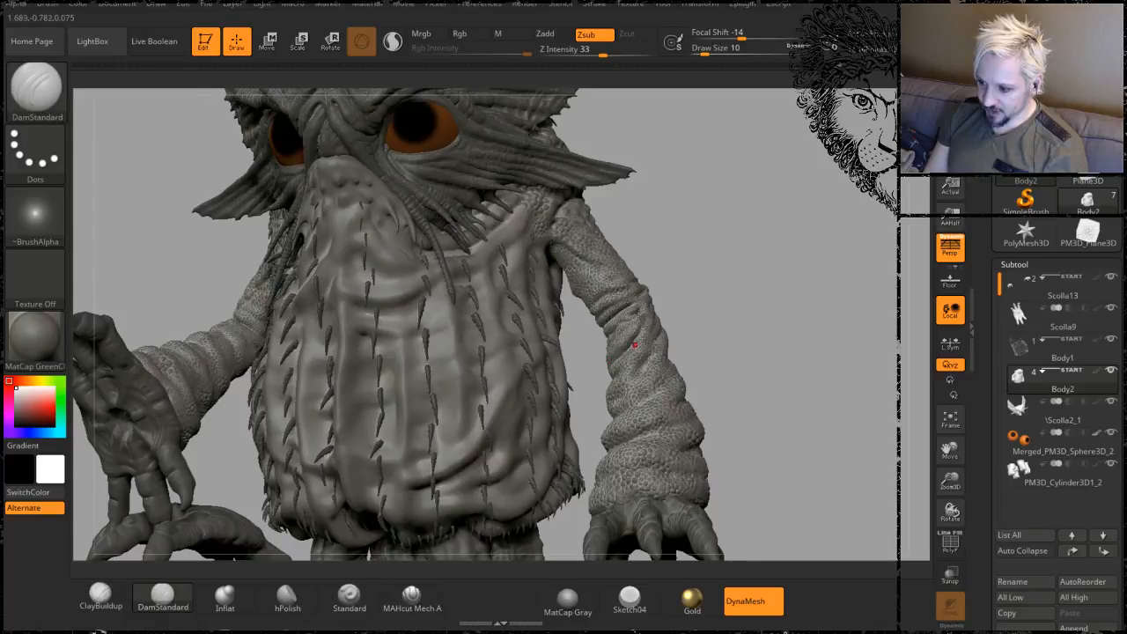
left_click_drag(725, 269, 315, 284, "alt")
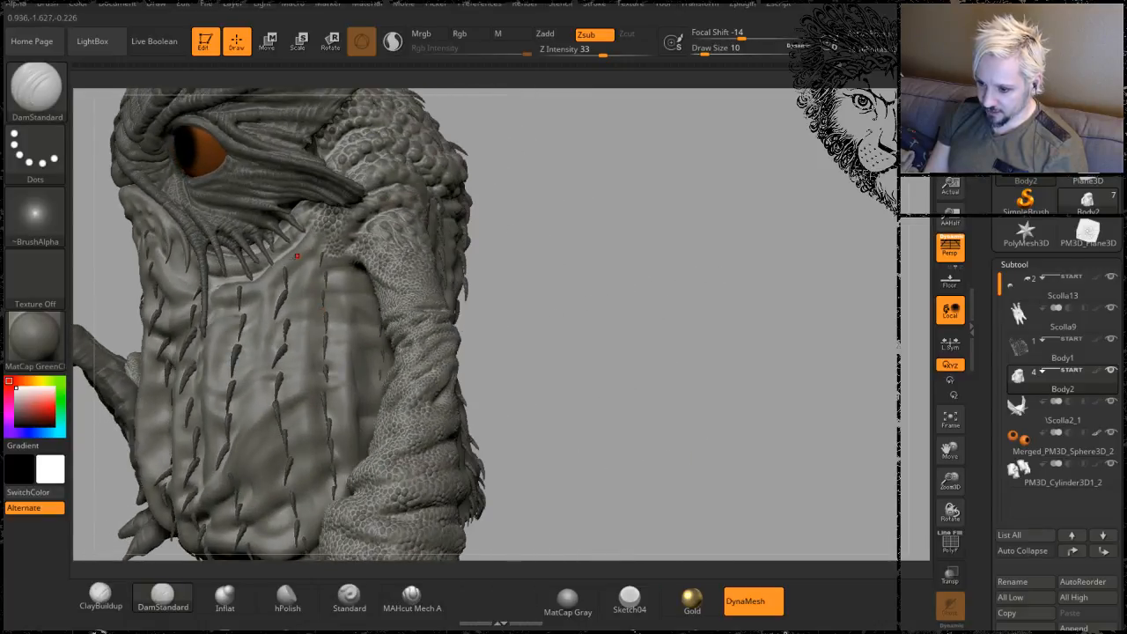
left_click_drag(742, 304, 212, 256)
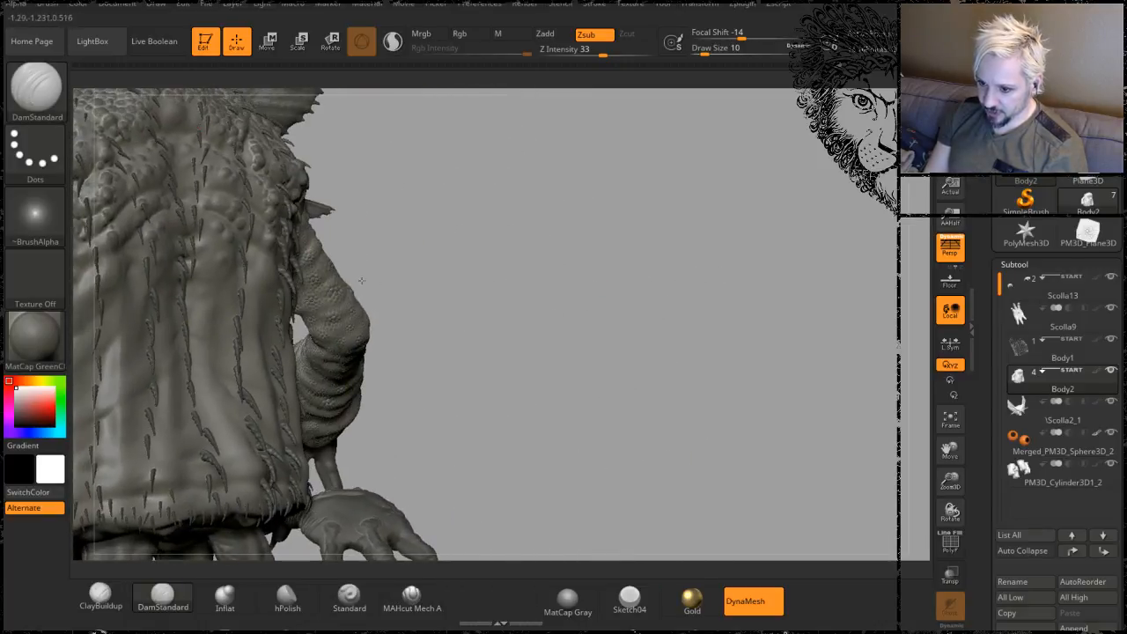
left_click_drag(361, 280, 271, 202)
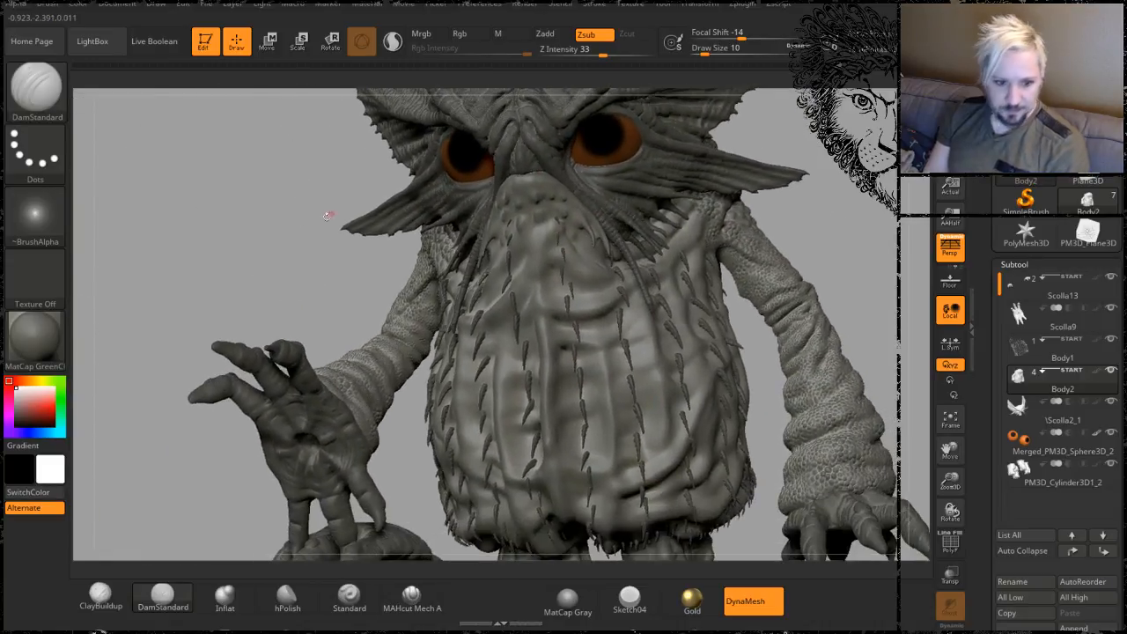
left_click_drag(214, 241, 196, 254)
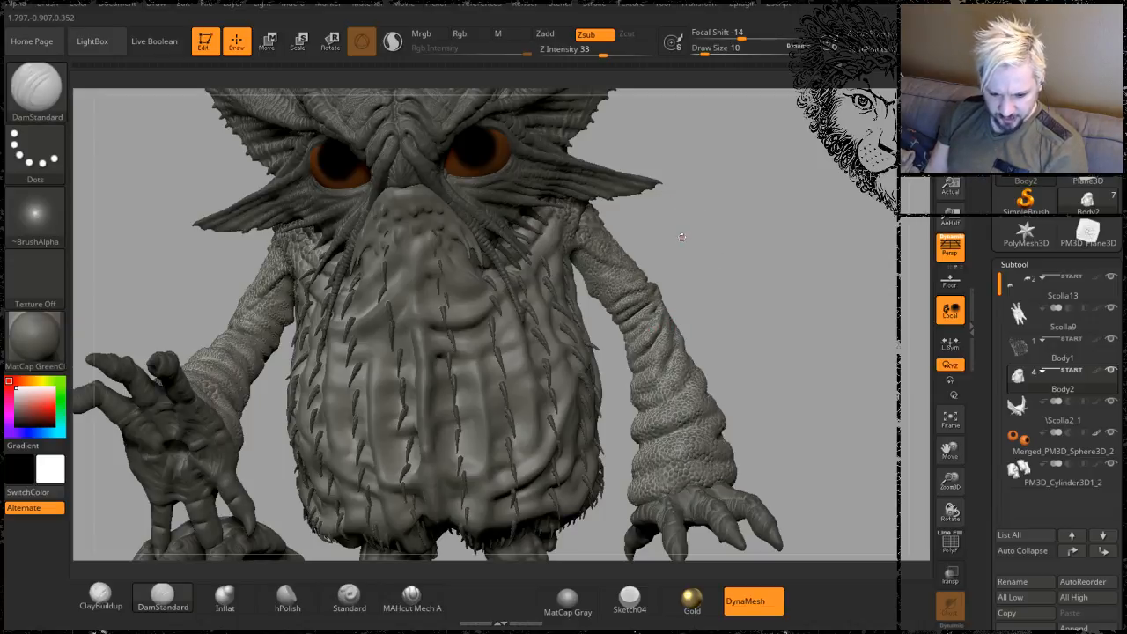
left_click_drag(726, 209, 712, 223)
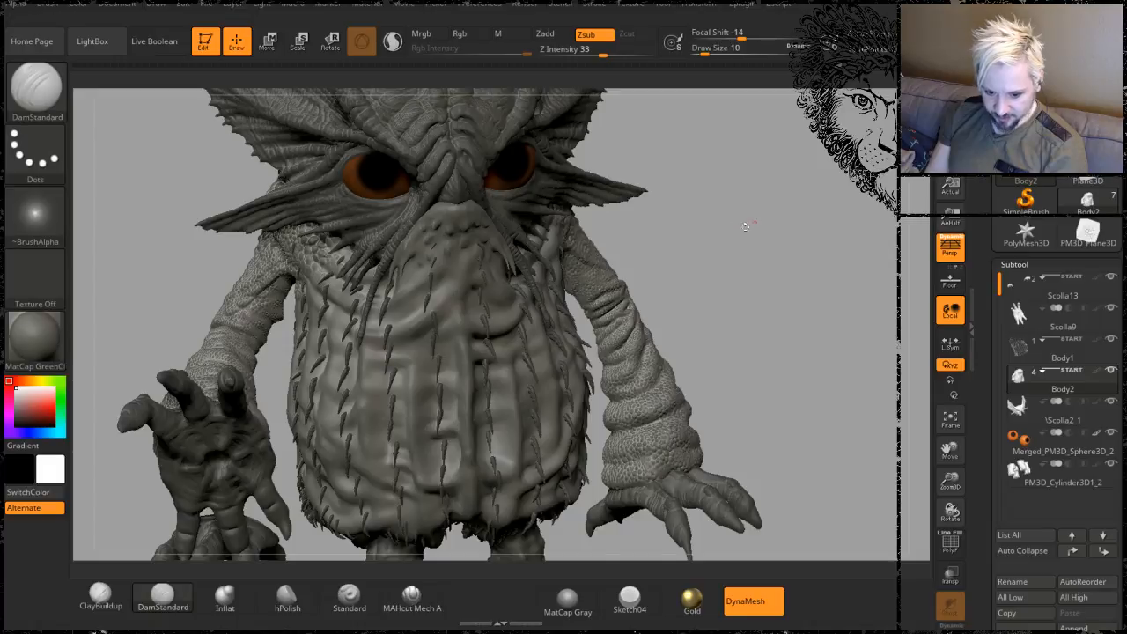
- Carve crosswise creases over the smooth front end of the inner arched ridge on the shoulder
left_click_drag(722, 216, 845, 396)
left_click_drag(145, 334, 760, 243, "alt")
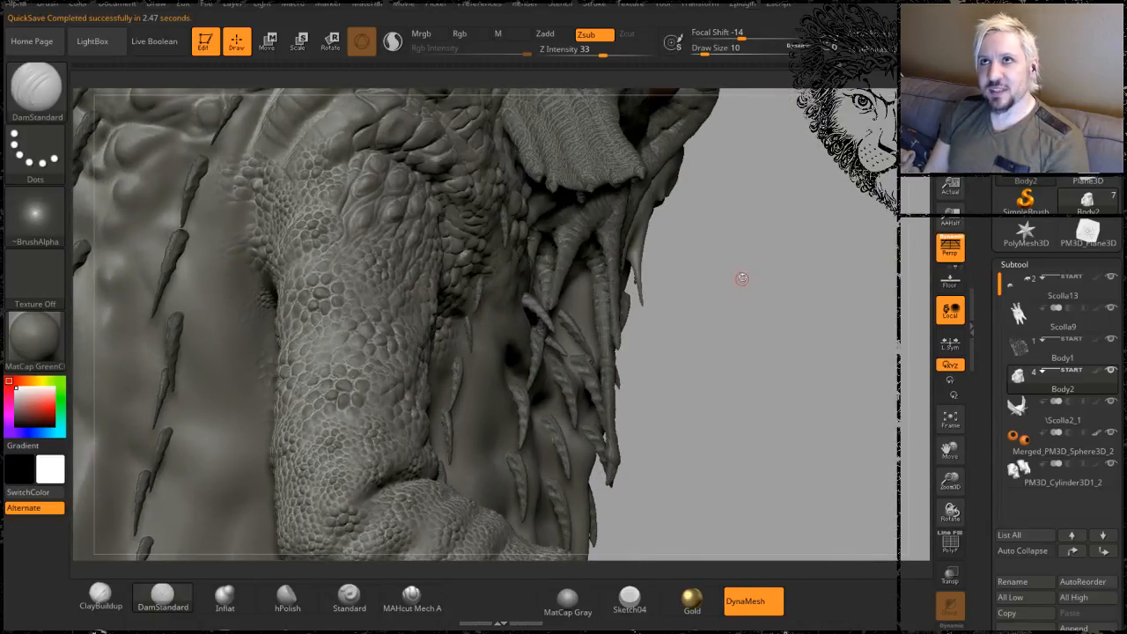
left_click_drag(756, 256, 782, 323)
left_click_drag(797, 145, 911, 230, "alt")
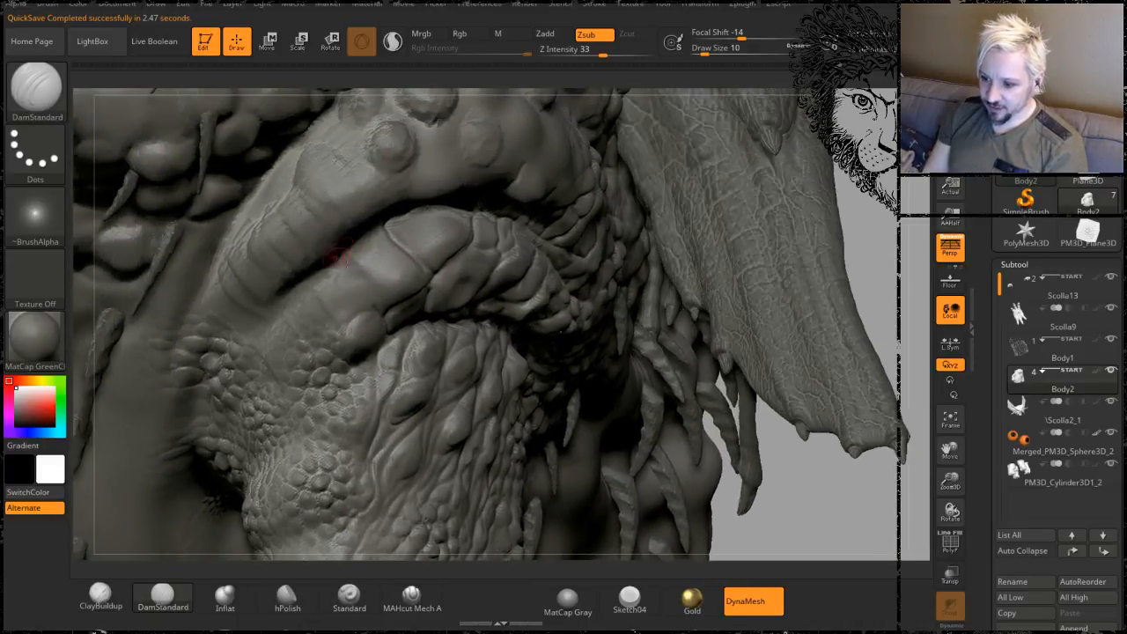
left_click_drag(380, 310, 360, 242)
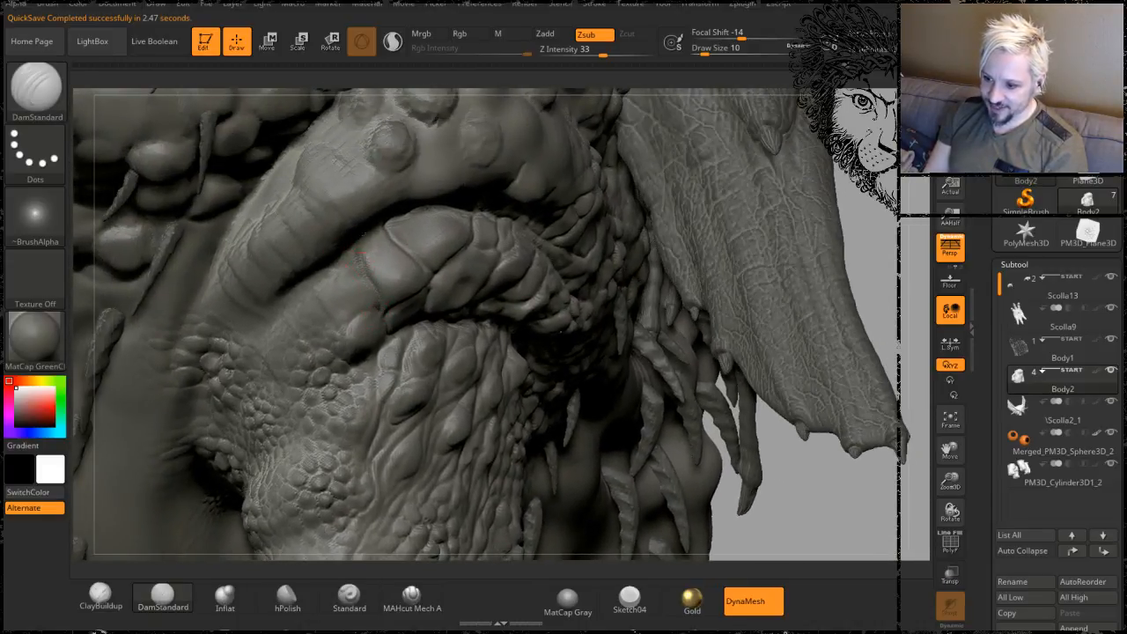
left_click_drag(837, 187, 892, 194)
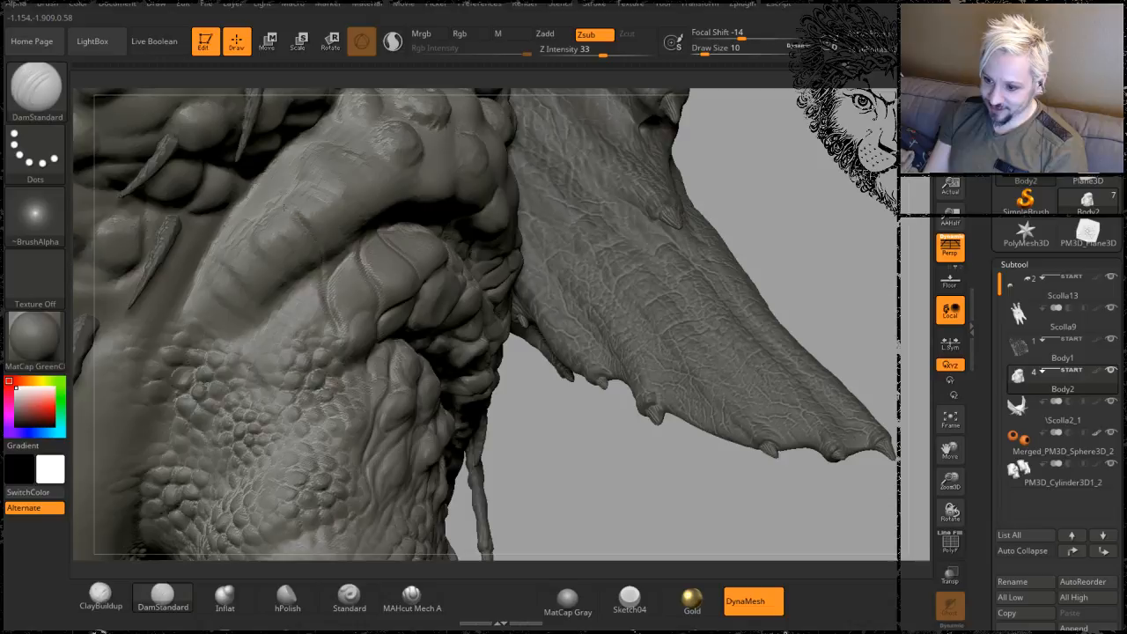
left_click_drag(781, 177, 638, 191)
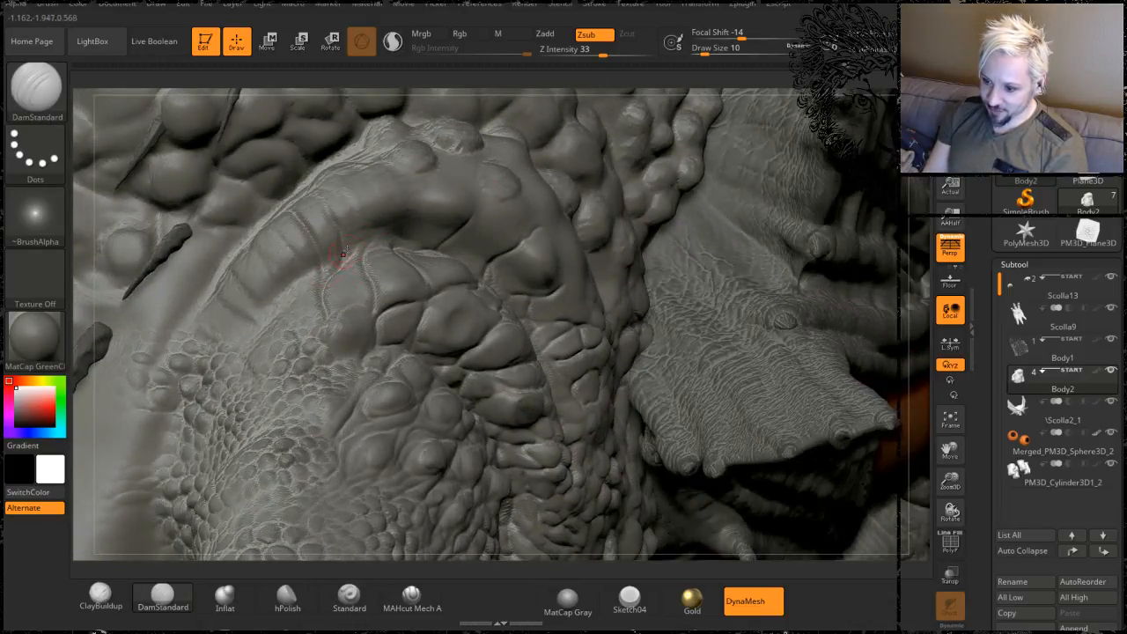
- Carve crosswise creases along the outer arched ridge up to its round bulges and smooth the rough bulges
right_click_drag(303, 172, 379, 208)
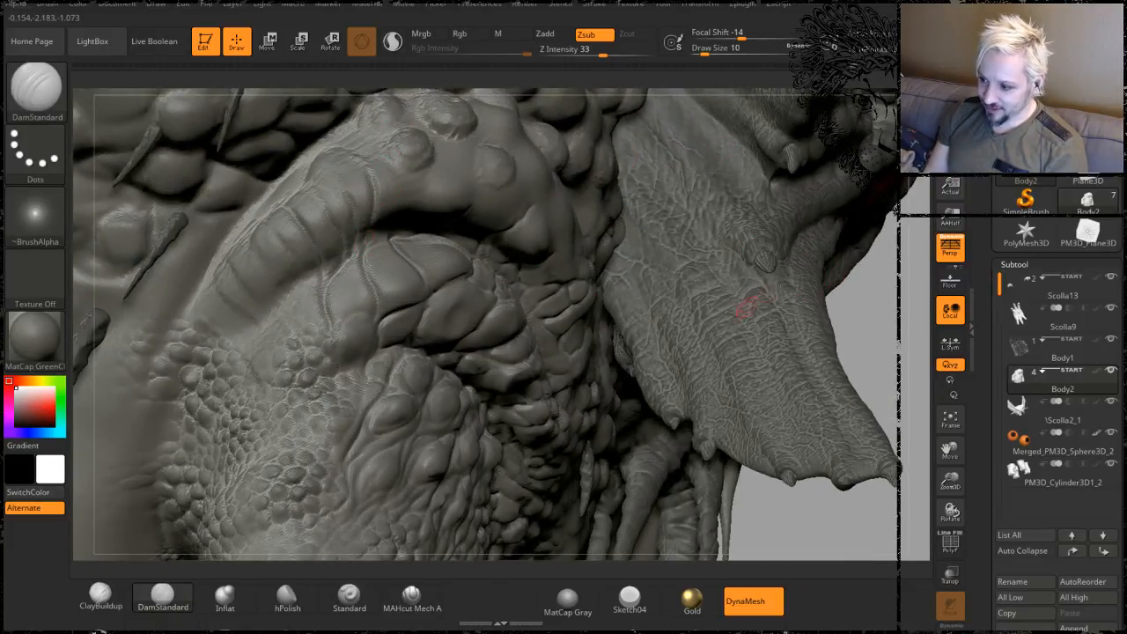
left_click_drag(892, 300, 282, 174)
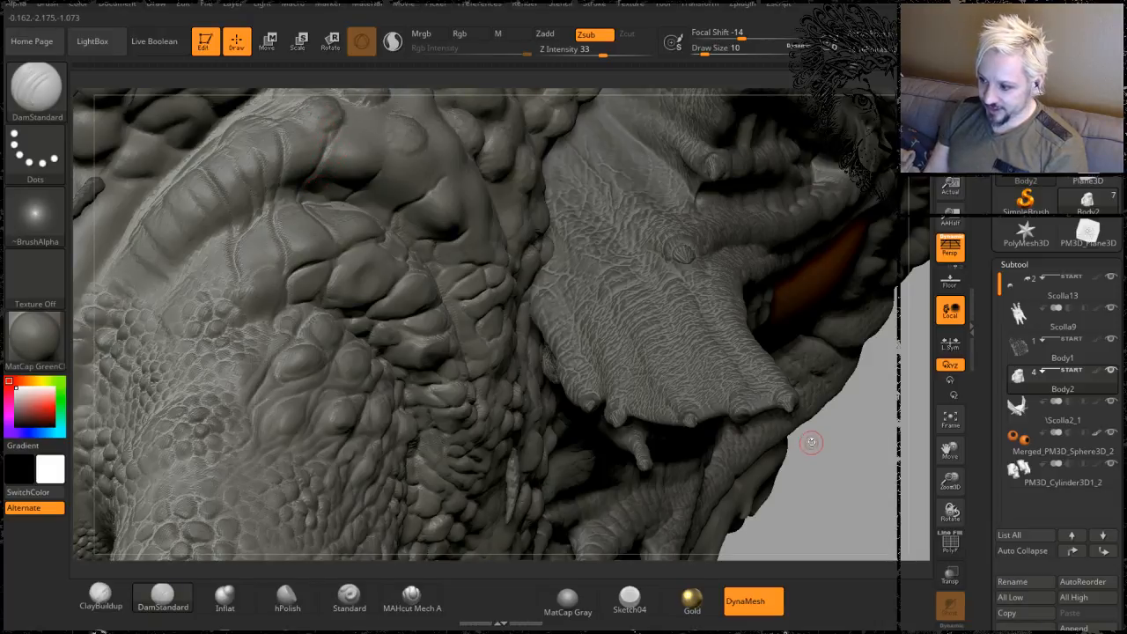
mouse_move(812, 443)
left_mouse_down()
mouse_move(622, 369)
mouse_move(385, 175)
left_mouse_up()
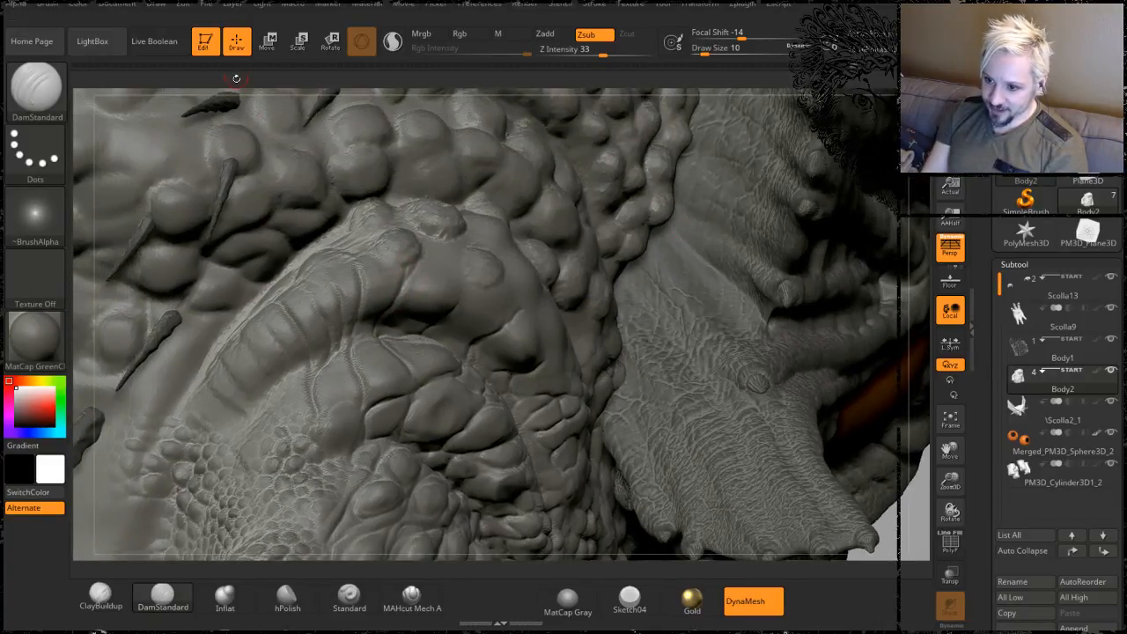
left_click_drag(236, 78, 240, 141)
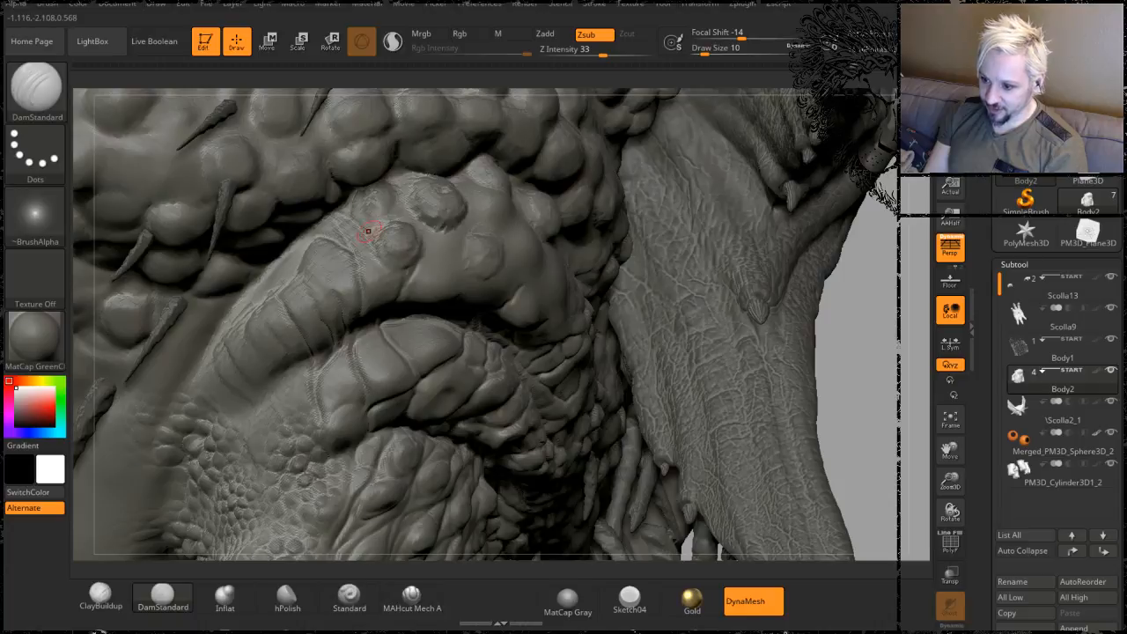
left_click_drag(560, 84, 485, 159)
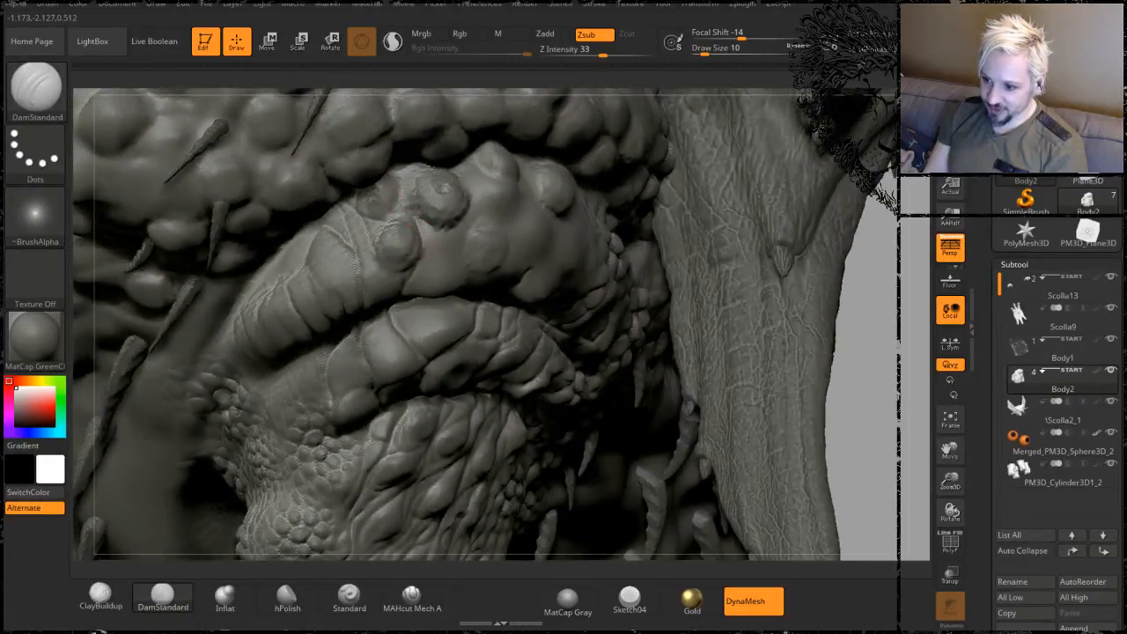
key("shift")
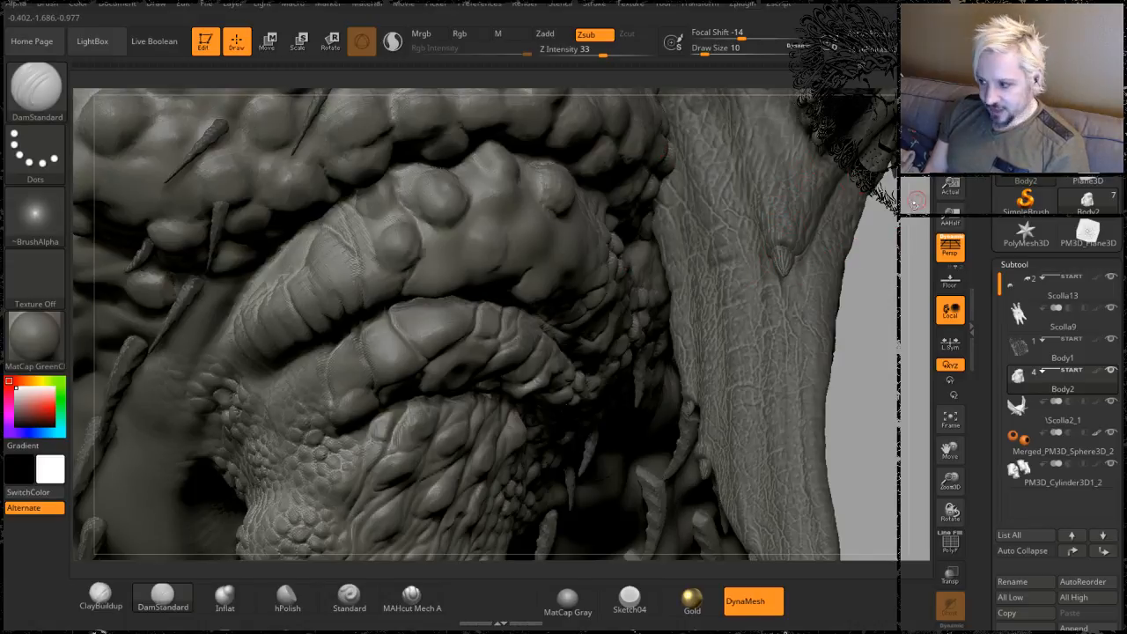
- Carve curved creases and fine wrinkles into the lower front end of the outer arch, just above the small scales
left_click_drag(880, 255, 931, 250)
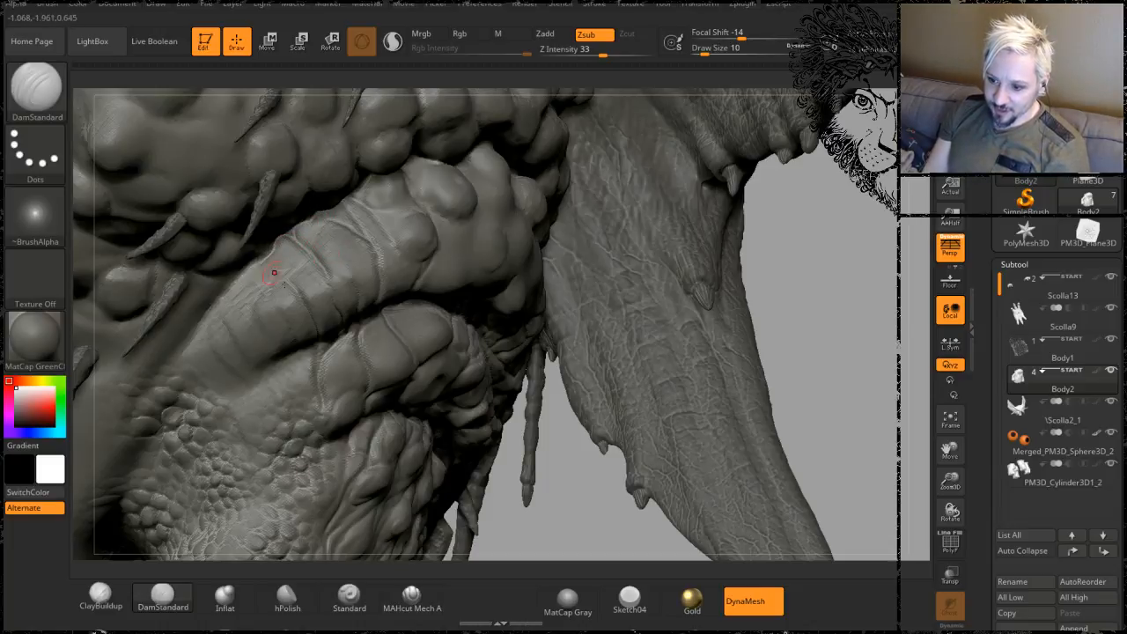
left_click_drag(558, 492, 649, 411)
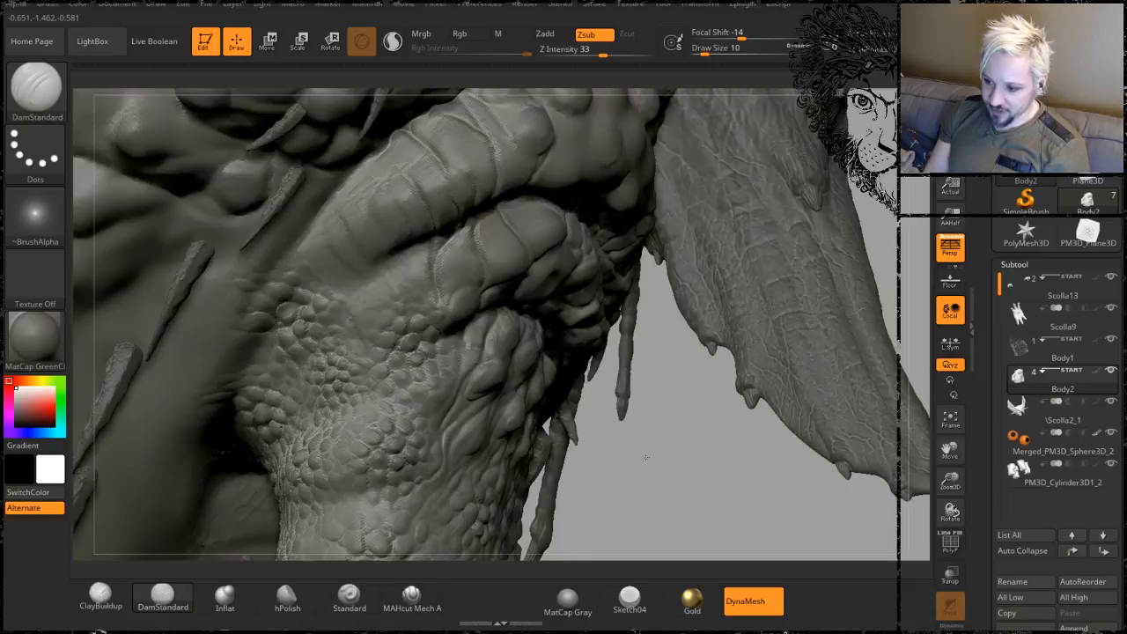
left_click_drag(644, 458, 654, 550, "alt")
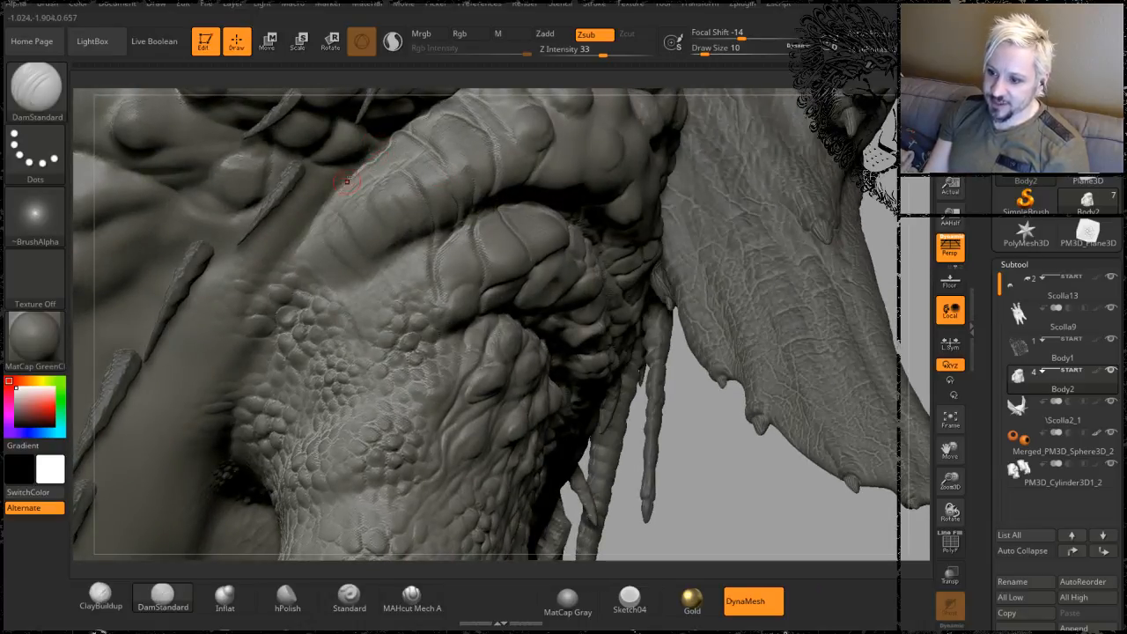
left_click_drag(711, 484, 351, 204)
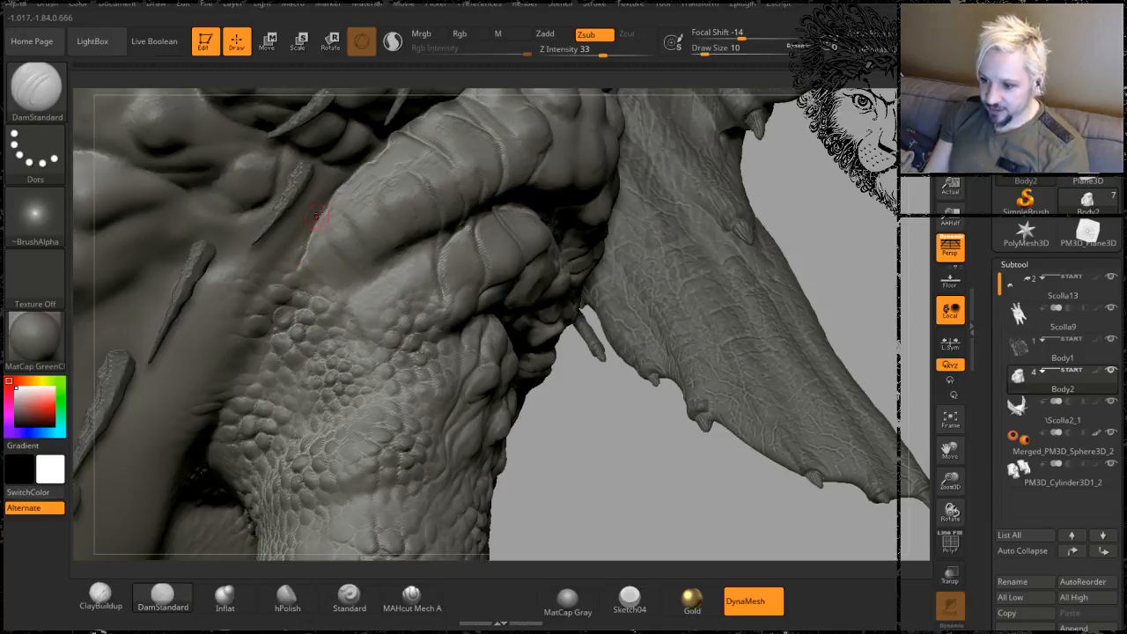
left_click_drag(342, 223, 359, 253)
left_click_drag(572, 432, 585, 507, "alt")
mouse_move(390, 295)
left_mouse_down()
mouse_move(368, 262)
mouse_move(419, 279)
left_mouse_up()
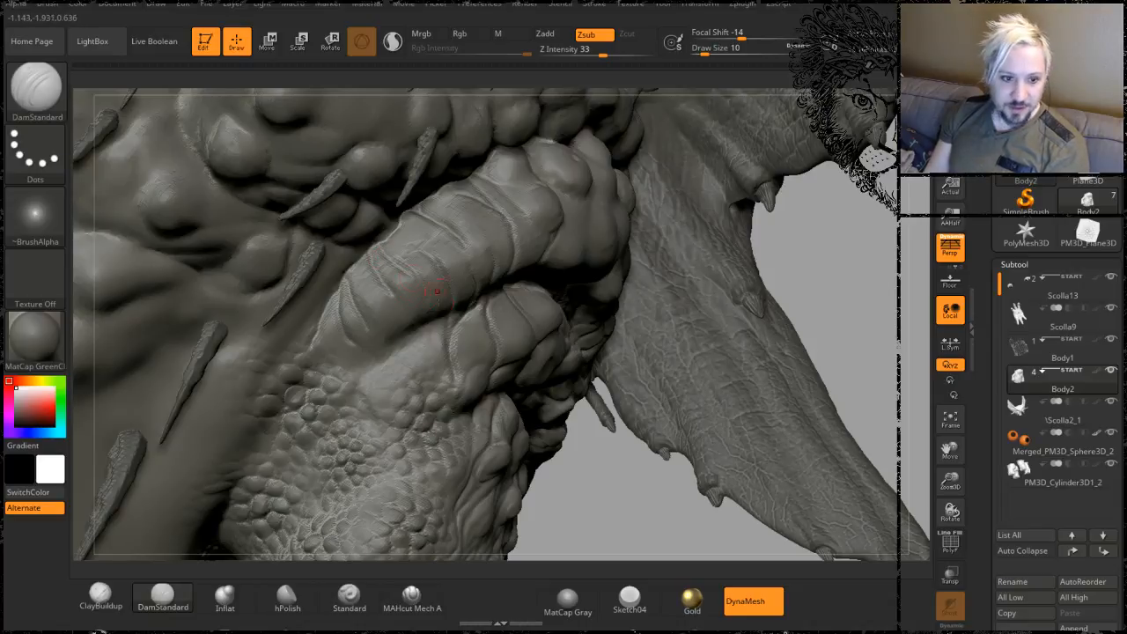
- Carve additional fine crosswise creases between the existing ones on the front half of the outer arch
left_click_drag(829, 285, 812, 362, "alt")
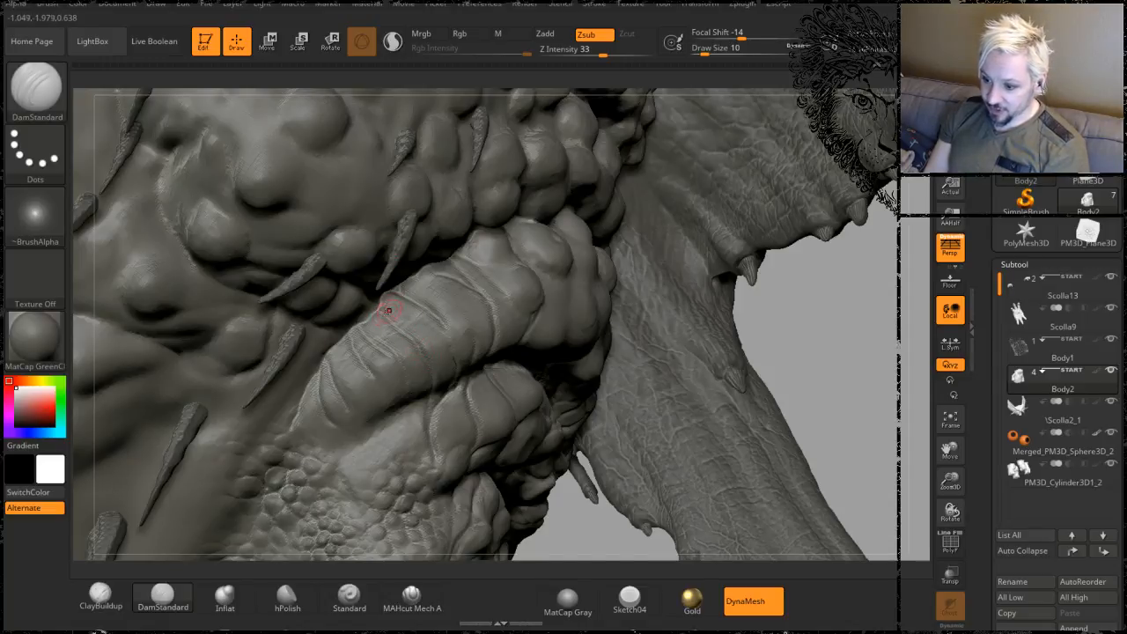
left_click_drag(856, 358, 764, 352)
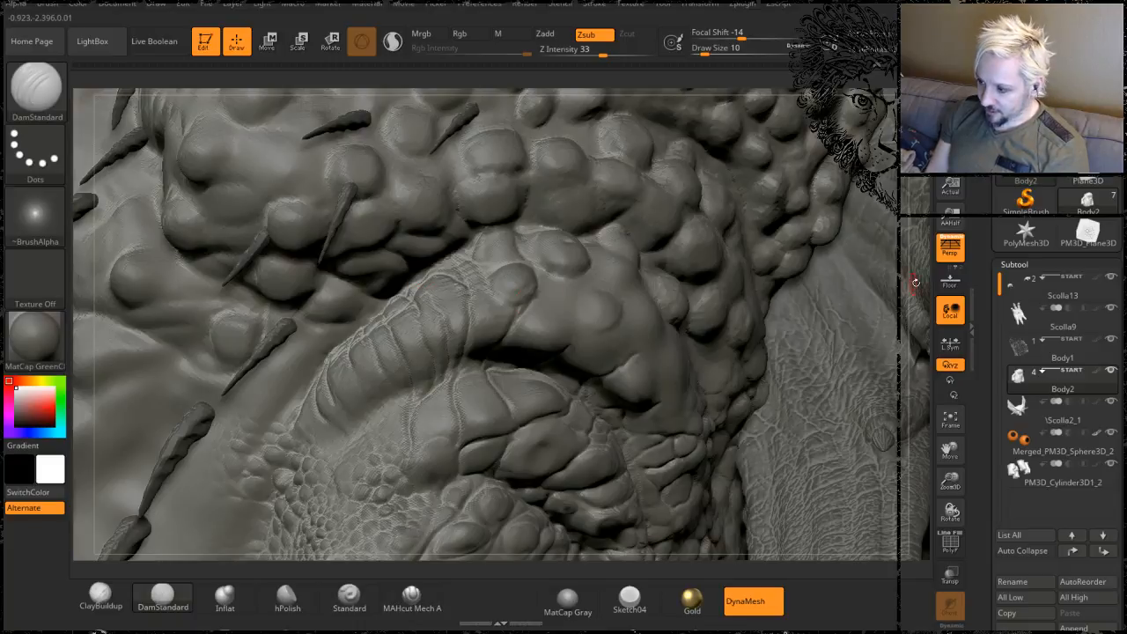
left_click_drag(917, 285, 859, 273)
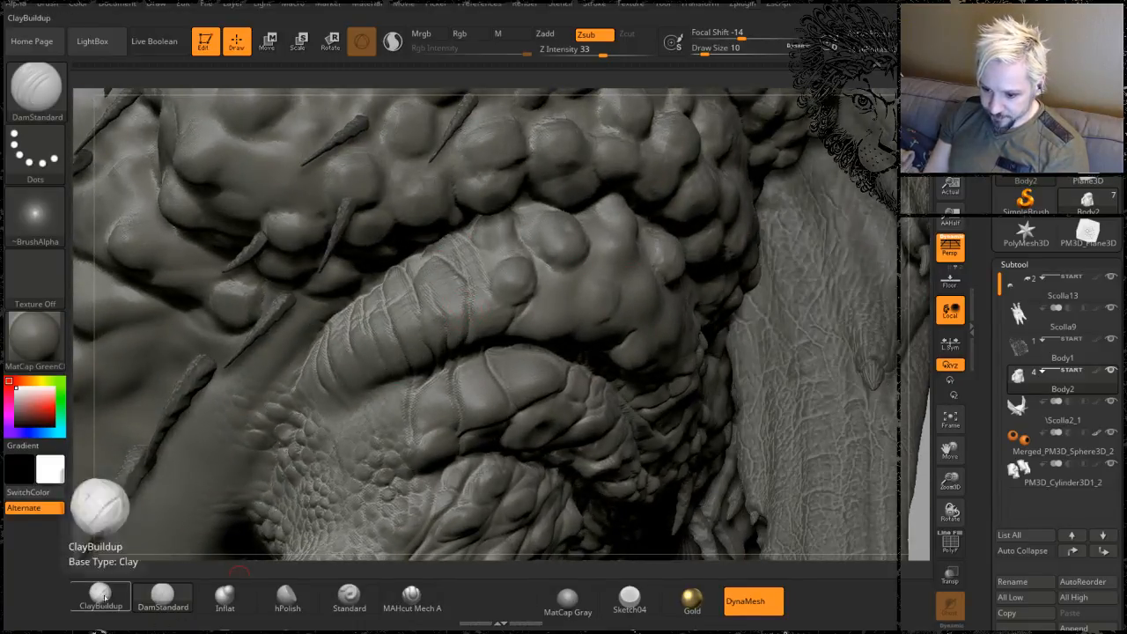
- Build up small round scales between the creases along the upper side of the outer arch with the Clay brush
left_click(99, 594)
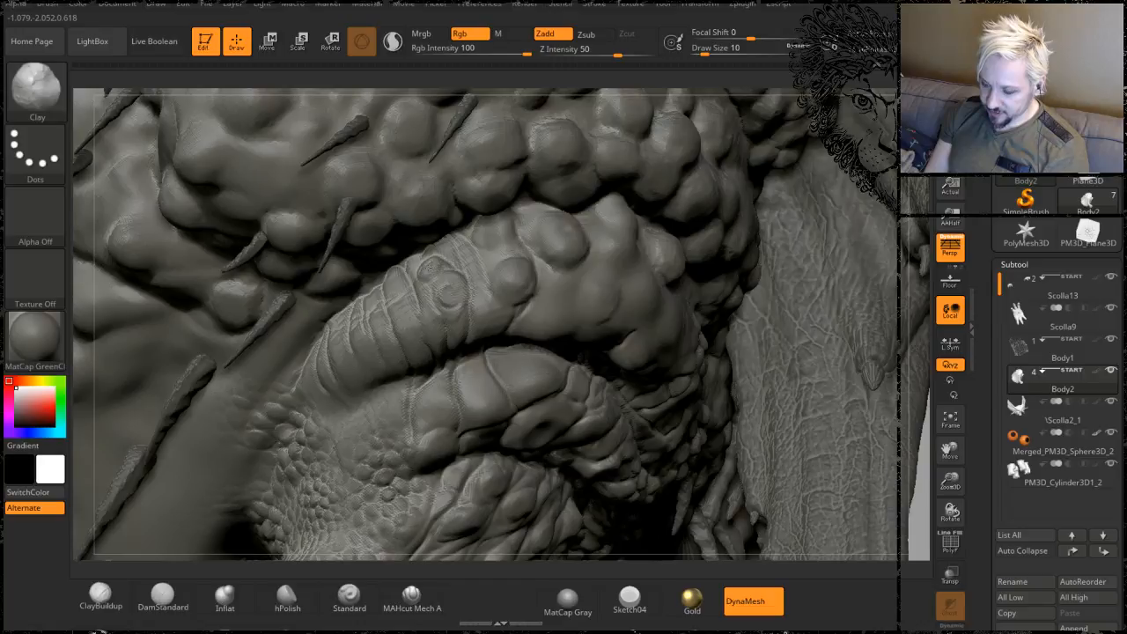
left_click_drag(920, 426, 921, 356)
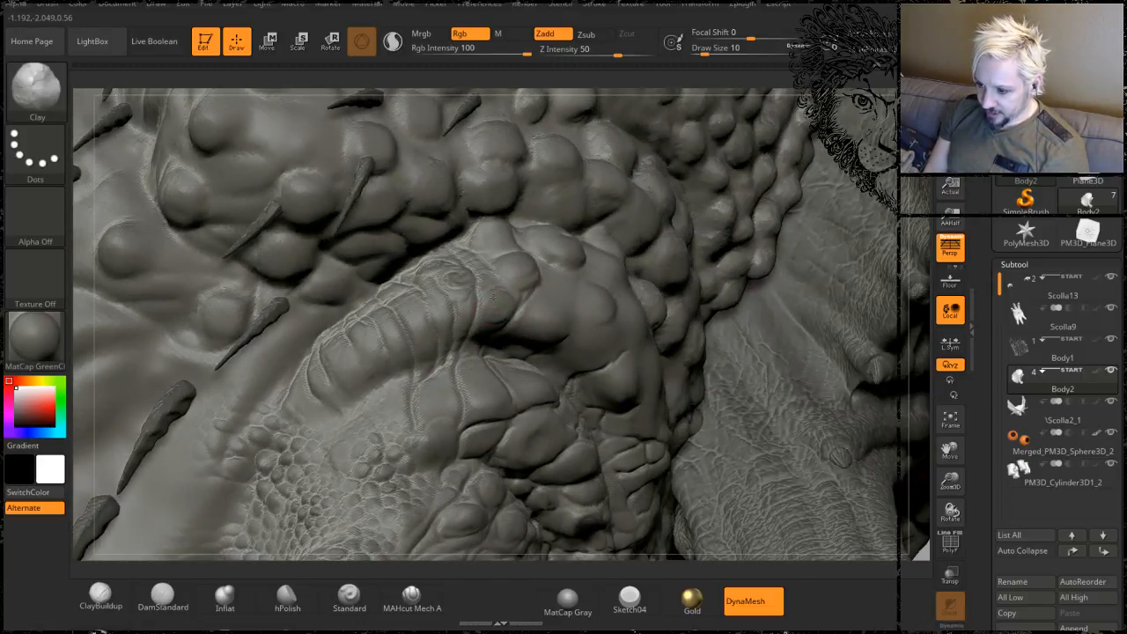
left_click_drag(910, 280, 917, 247)
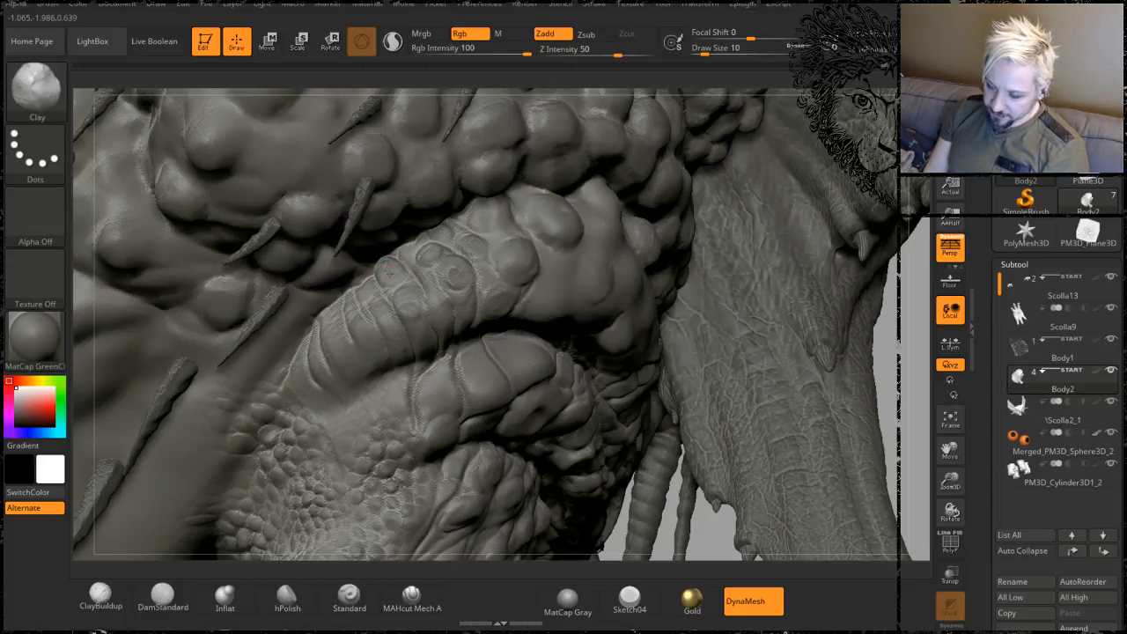
left_click_drag(886, 347, 863, 304)
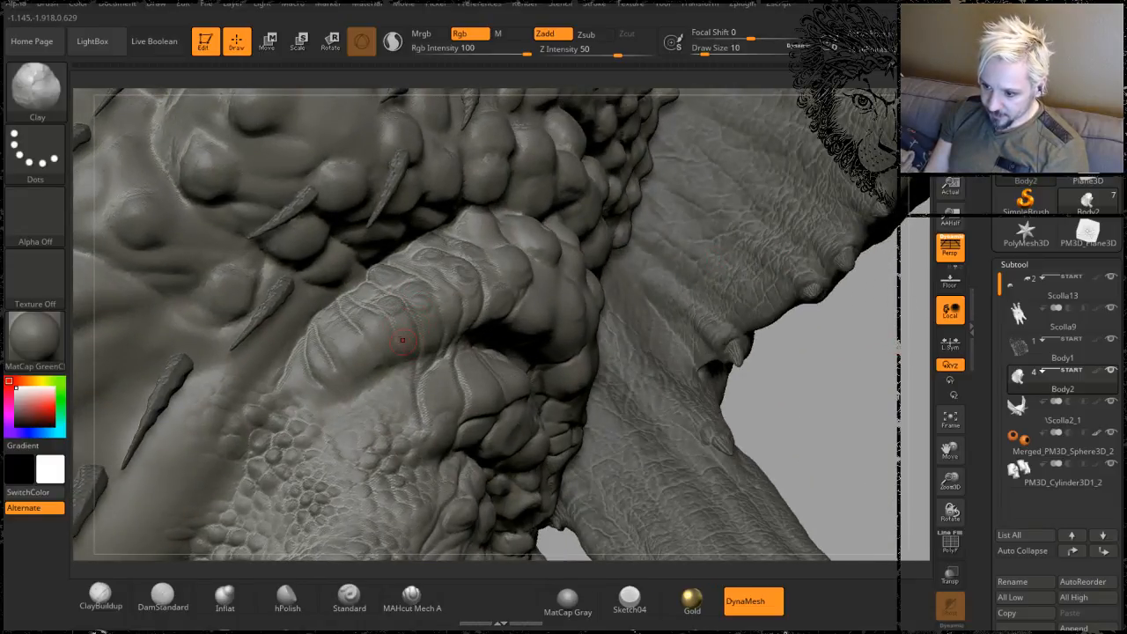
left_click_drag(805, 412, 696, 393)
left_click_drag(405, 331, 433, 327, "shift")
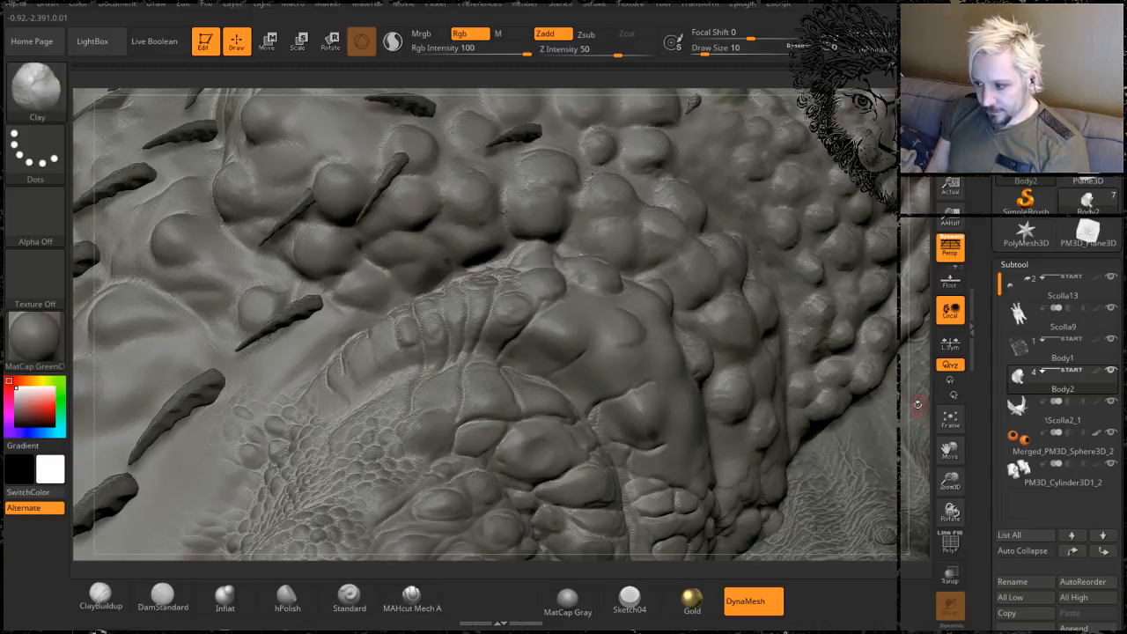
left_click_drag(922, 412, 932, 414)
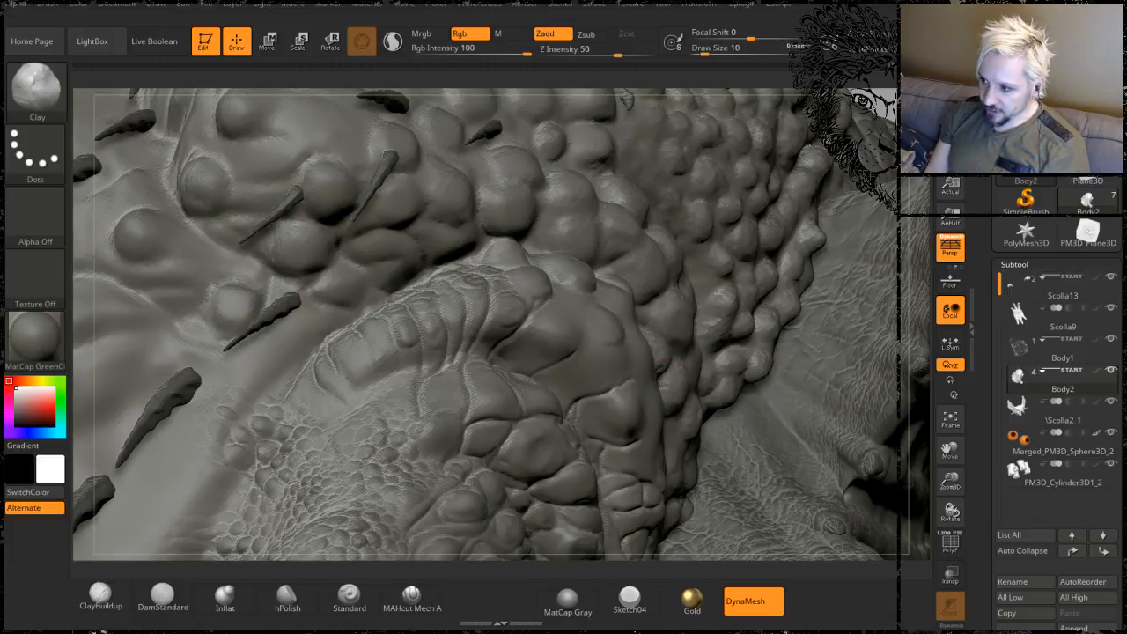
- Fill the outer arch's lower front end with rows of raised round scales and add a single scale just below it
mouse_move(608, 291)
right_mouse_down()
mouse_move(797, 311)
mouse_move(805, 363)
right_mouse_up()
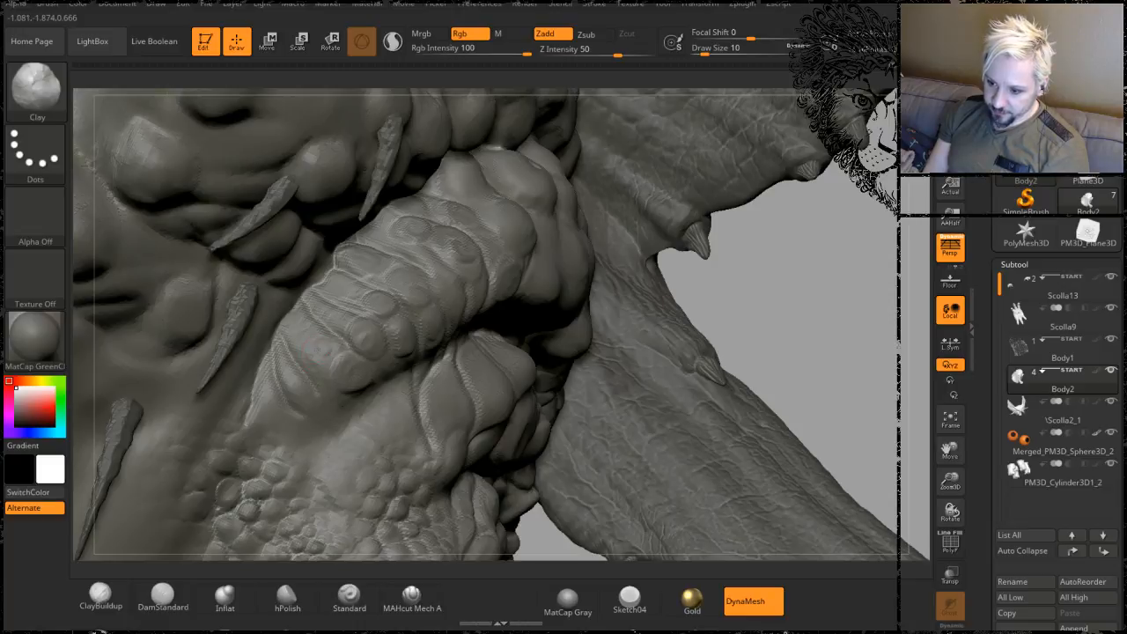
left_click_drag(306, 344, 349, 311, "alt")
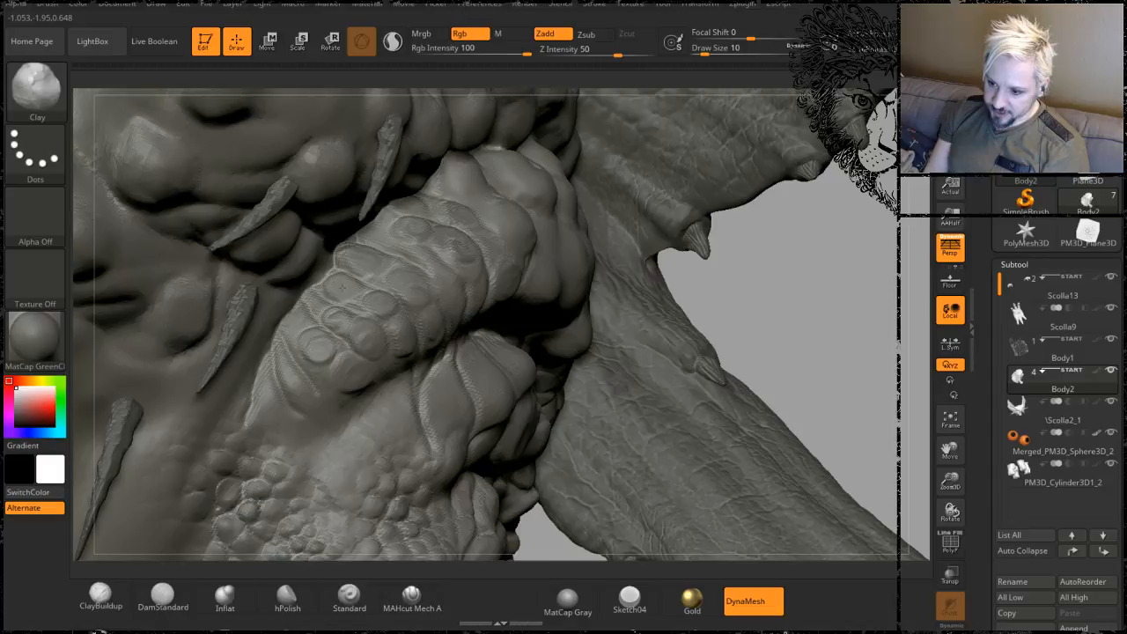
mouse_move(347, 291)
left_mouse_down("alt")
mouse_move(339, 297)
mouse_move(332, 276)
left_mouse_up("alt")
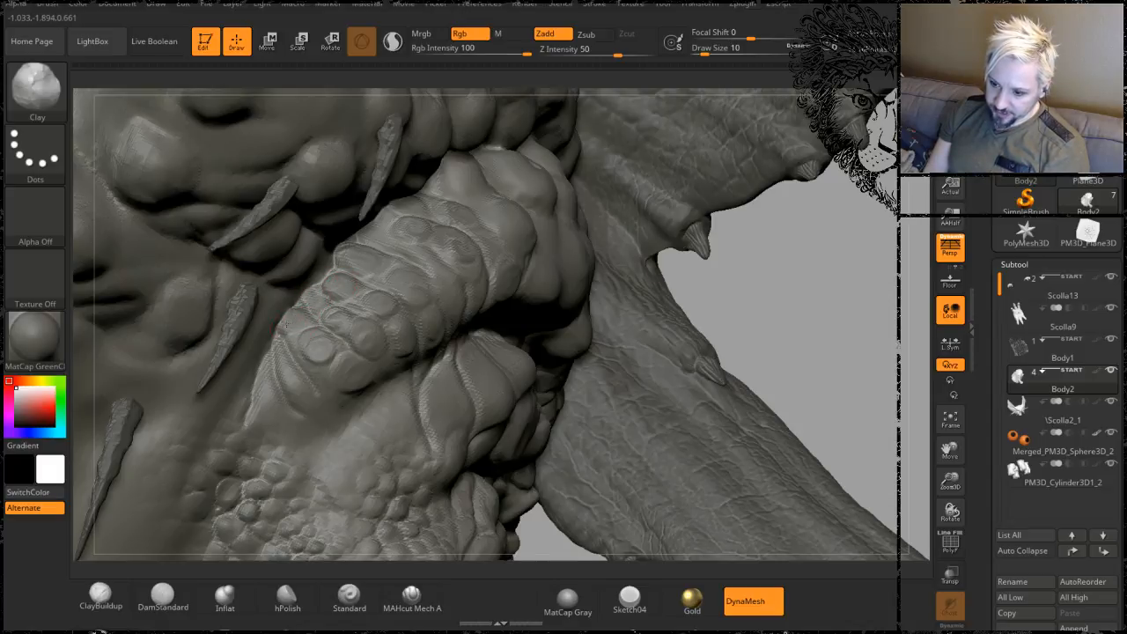
left_click_drag(782, 325, 287, 297)
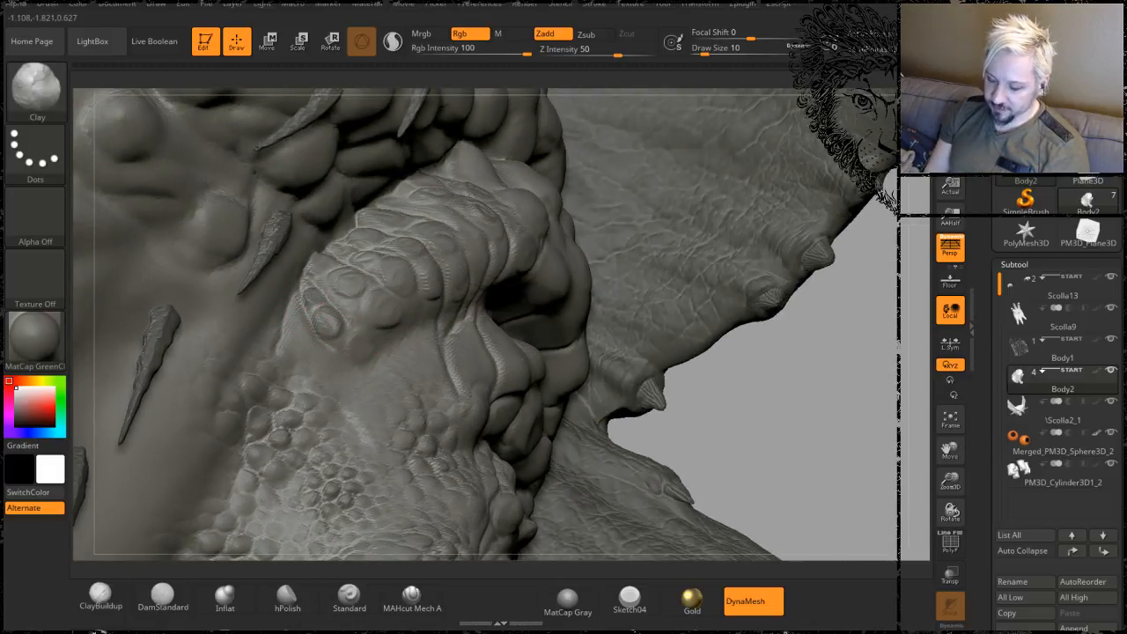
left_click_drag(710, 400, 583, 311)
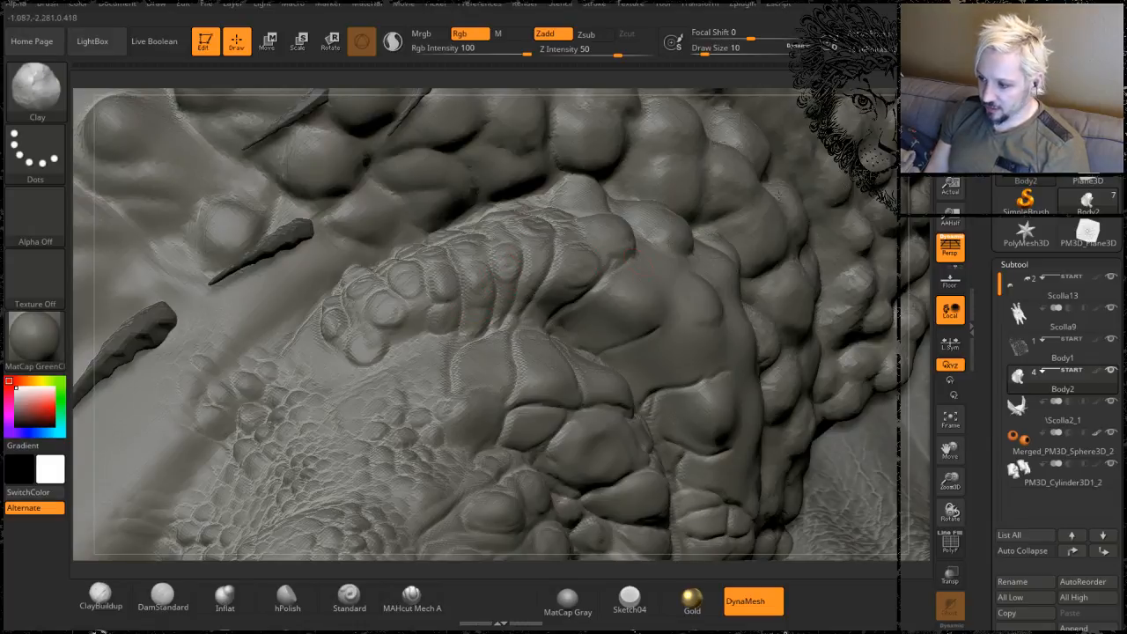
left_click_drag(923, 201, 900, 225)
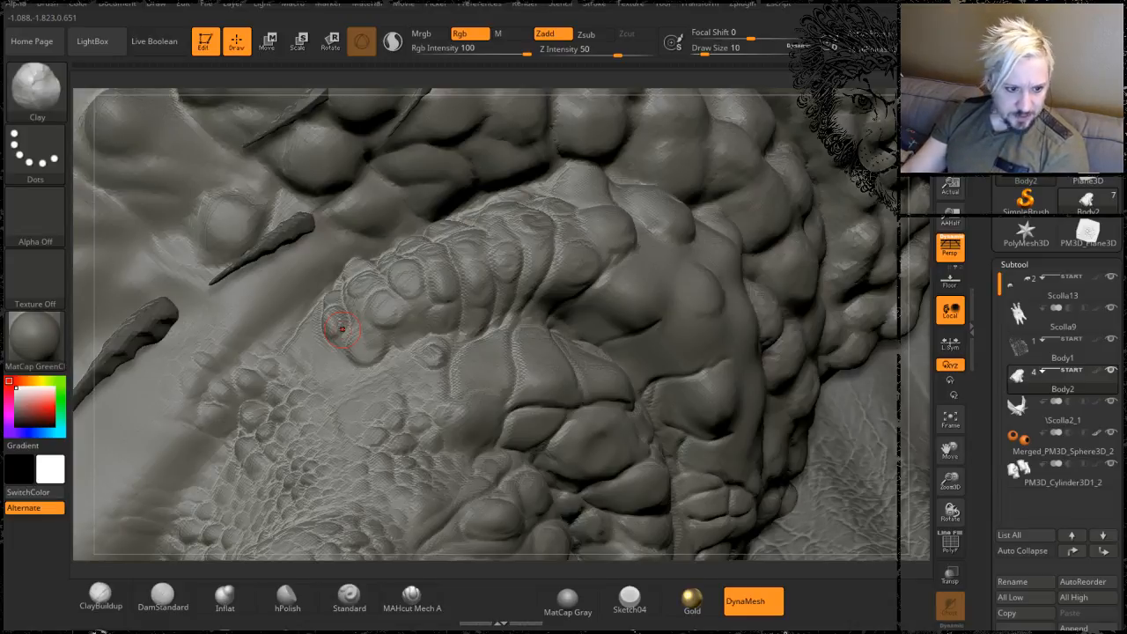
mouse_move(35, 339)
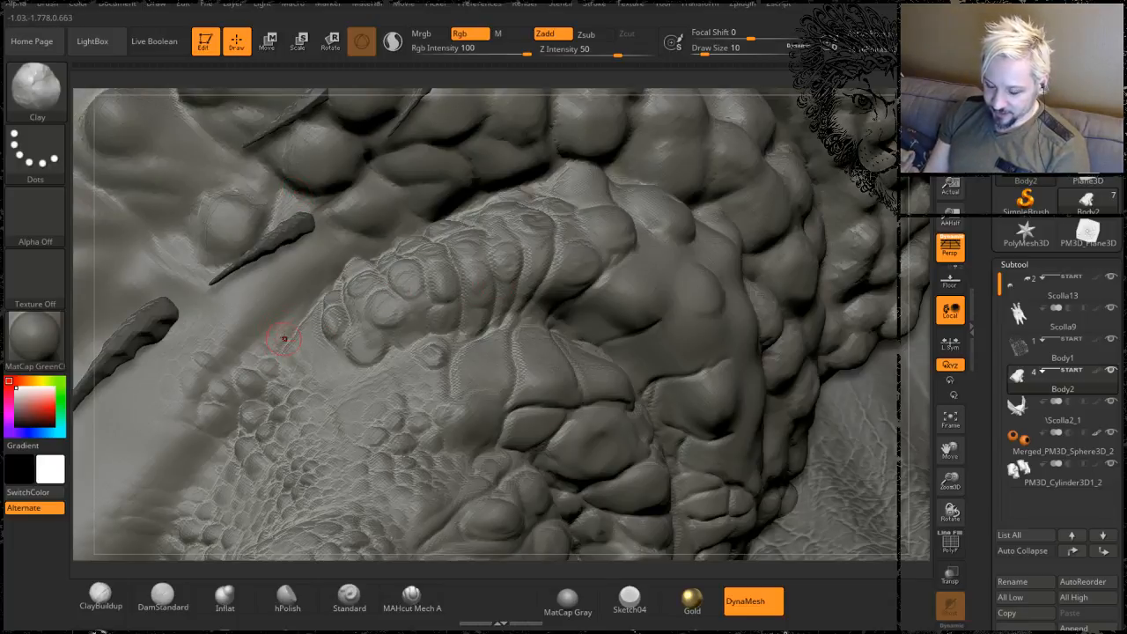
left_click_drag(919, 293, 802, 158, "alt")
left_click_drag(814, 344, 850, 423, "alt")
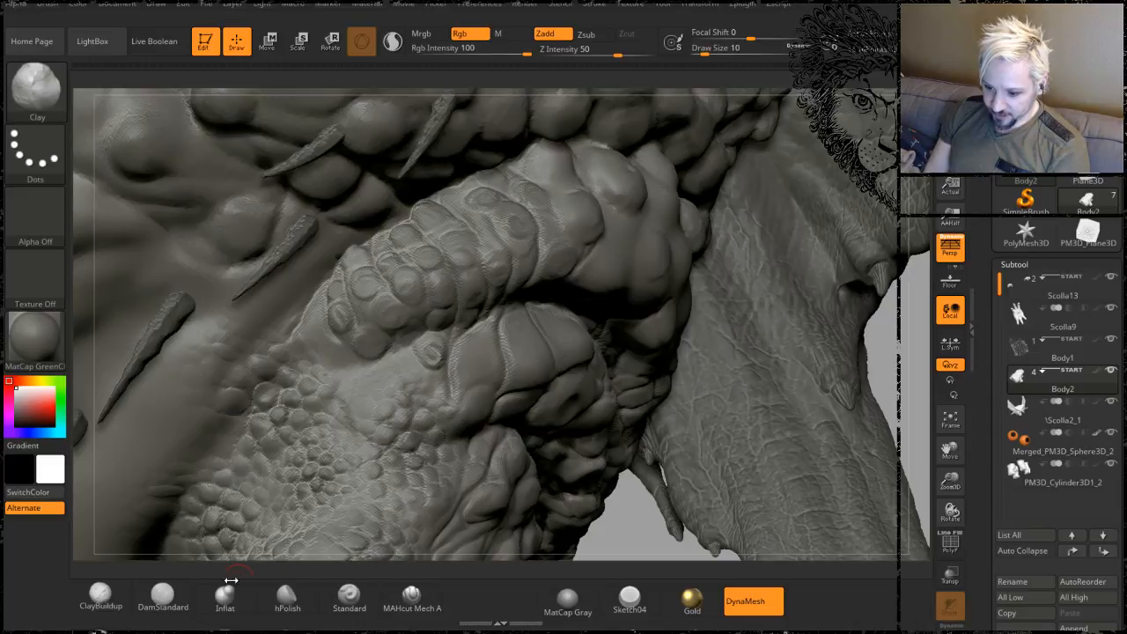
- Carve grooves around the new round scales and the neighbouring larger bulges on the outer arch with DamStandard
left_click(163, 596)
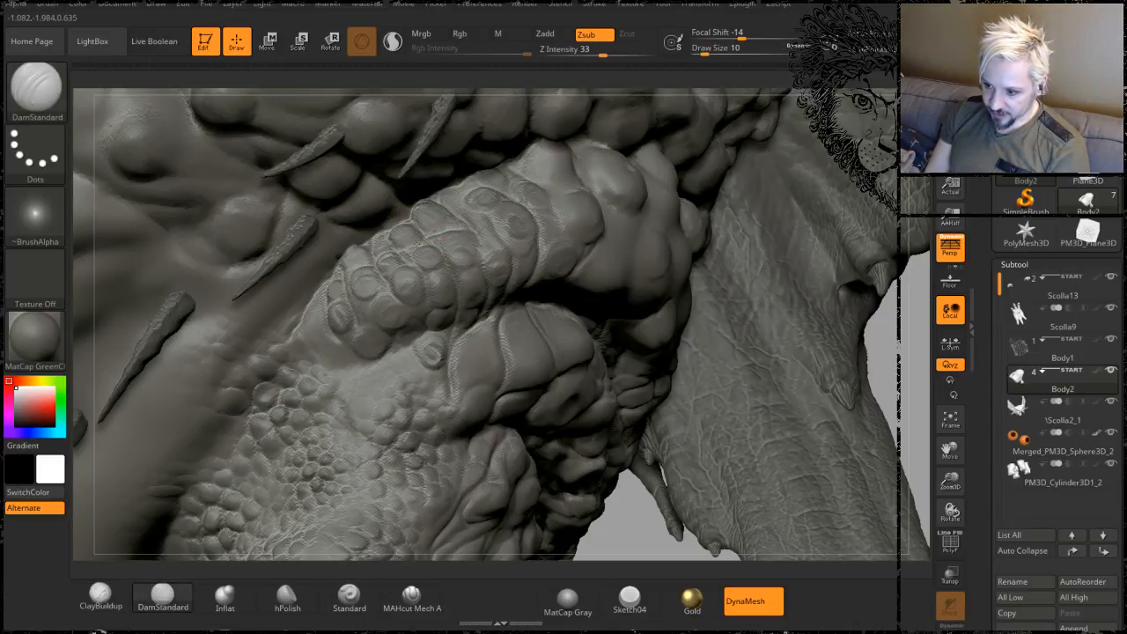
right_click_drag(410, 248, 467, 192)
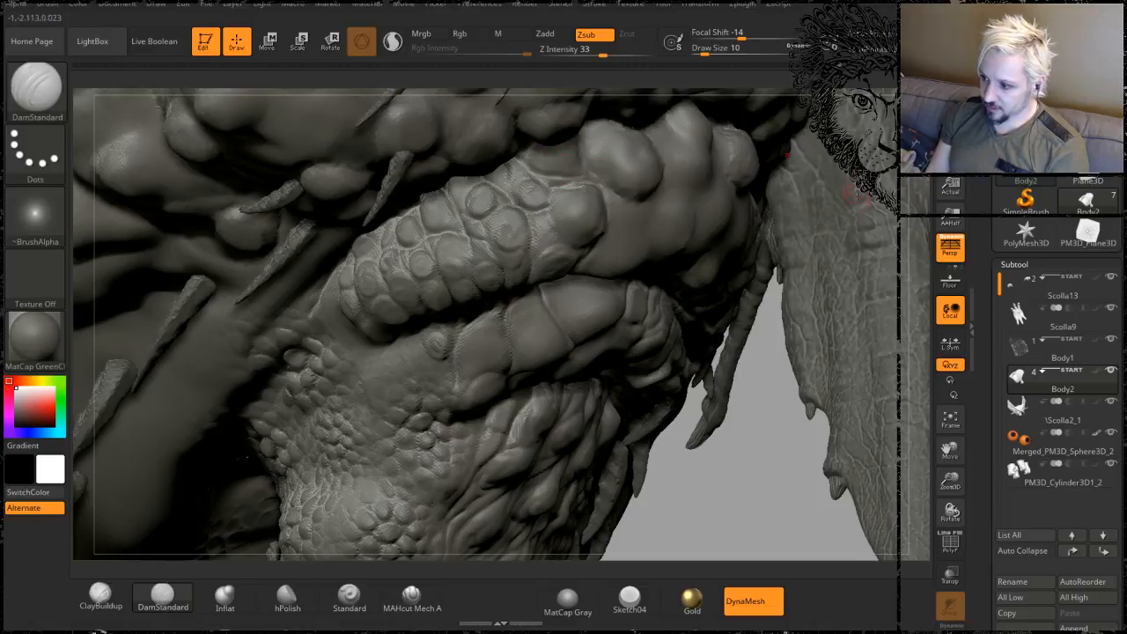
left_click_drag(751, 440, 650, 447)
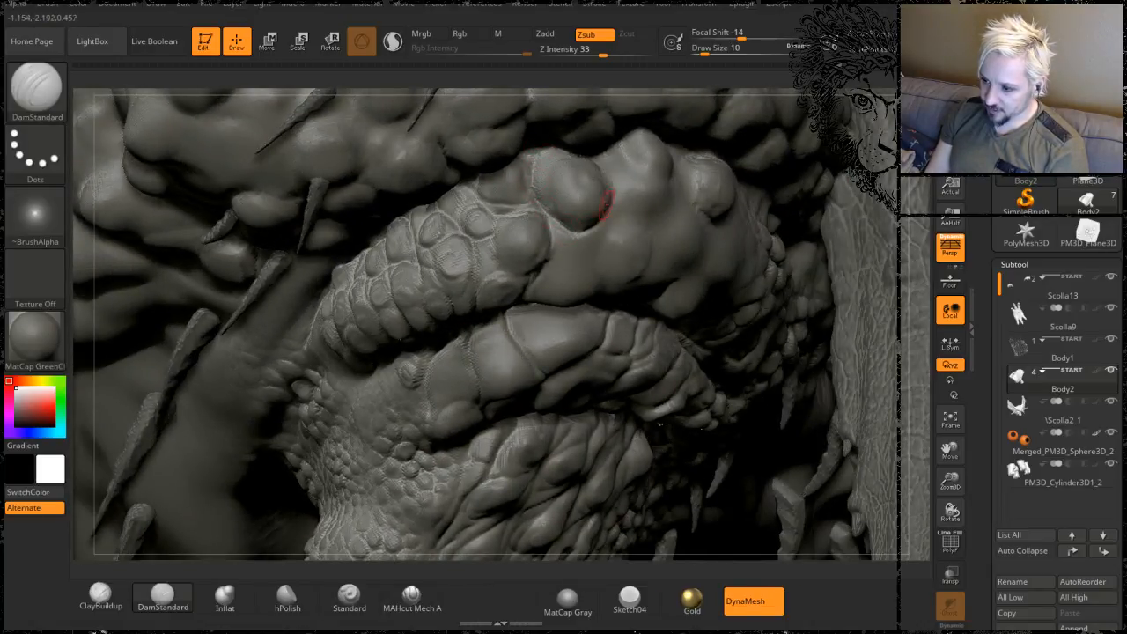
left_click_drag(929, 182, 857, 189)
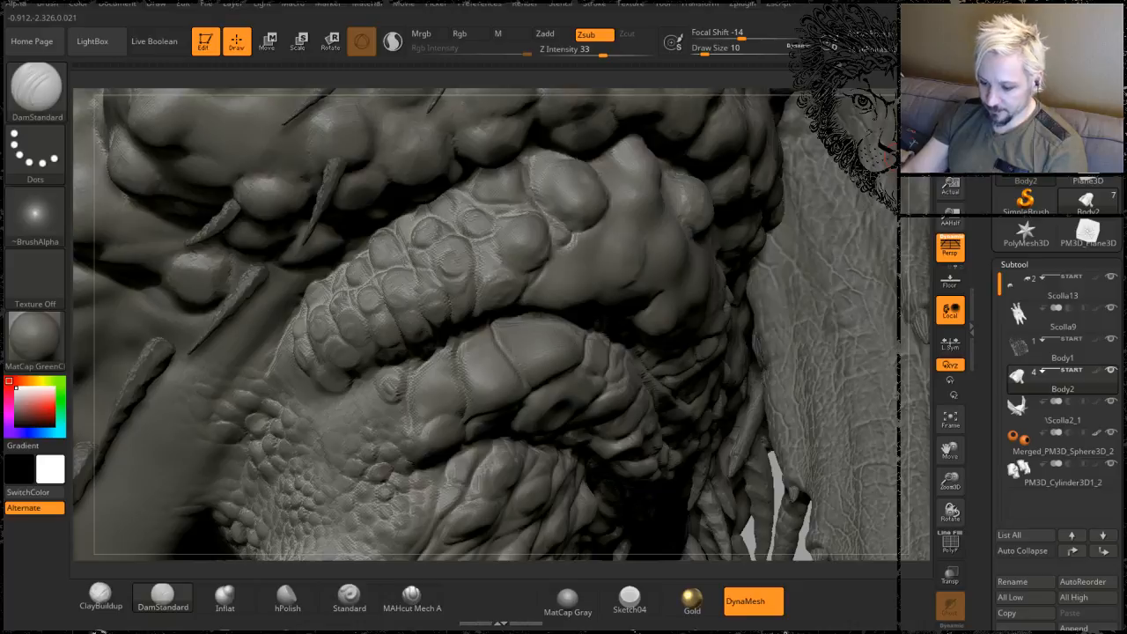
- Switch to the music player, play "The Gifted People" from the YouTubeLivestream playlist and return to ZBrush
key("alt+Tab")
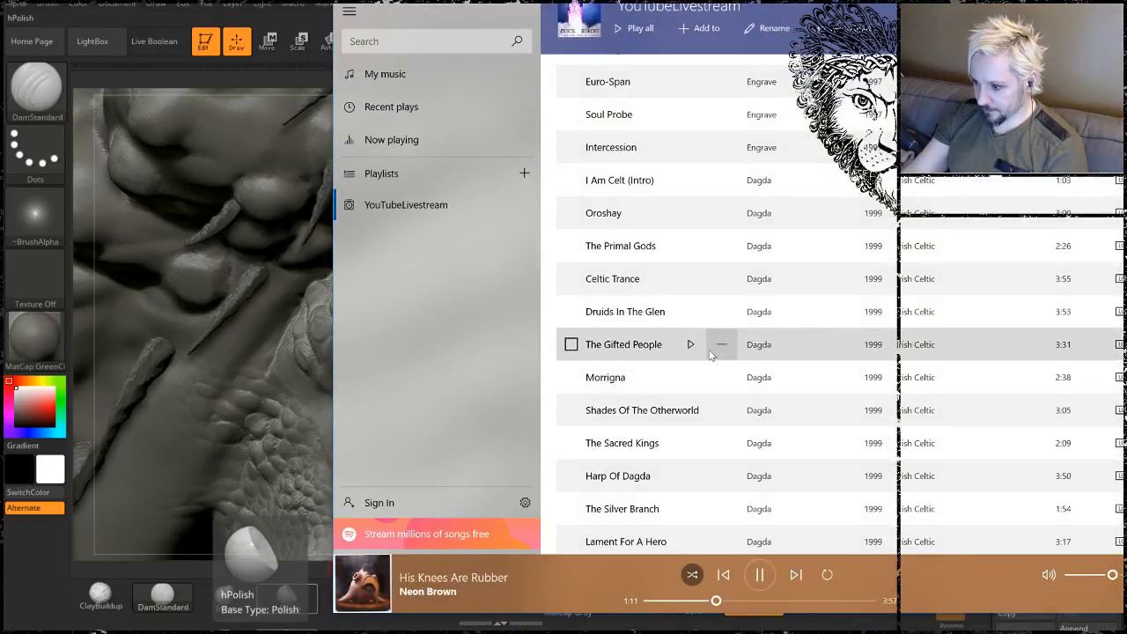
left_click(691, 345)
key("alt+Tab")
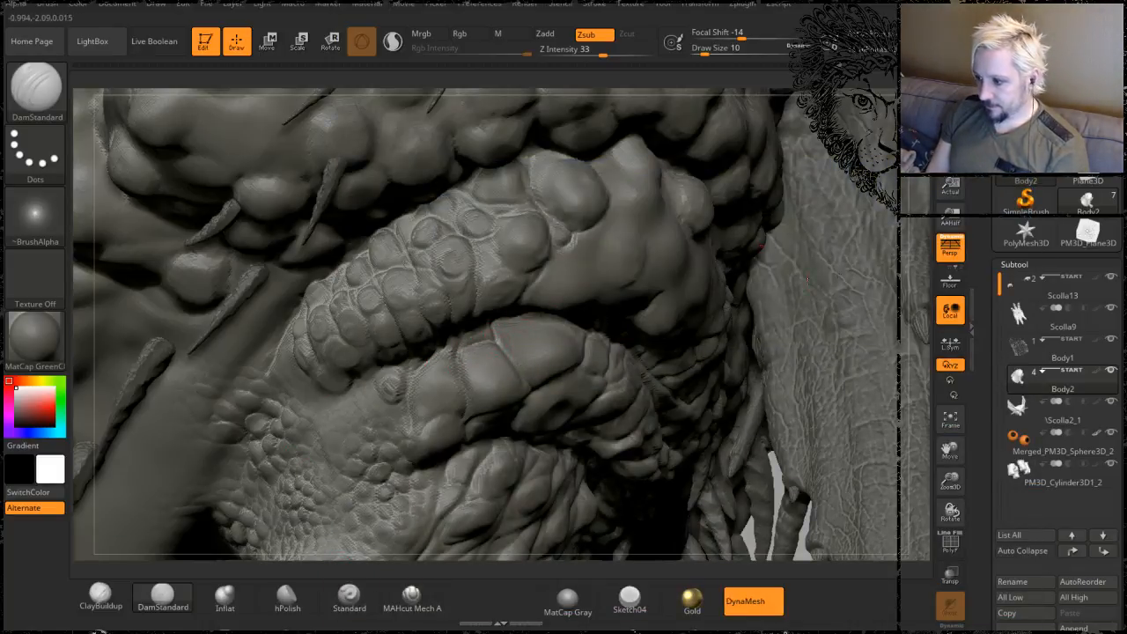
- Carve out a separate scale on the outer arch's underside below the bulges and small scales at its front tip
mouse_move(921, 210)
left_mouse_down()
mouse_move(922, 163)
mouse_move(923, 195)
left_mouse_up()
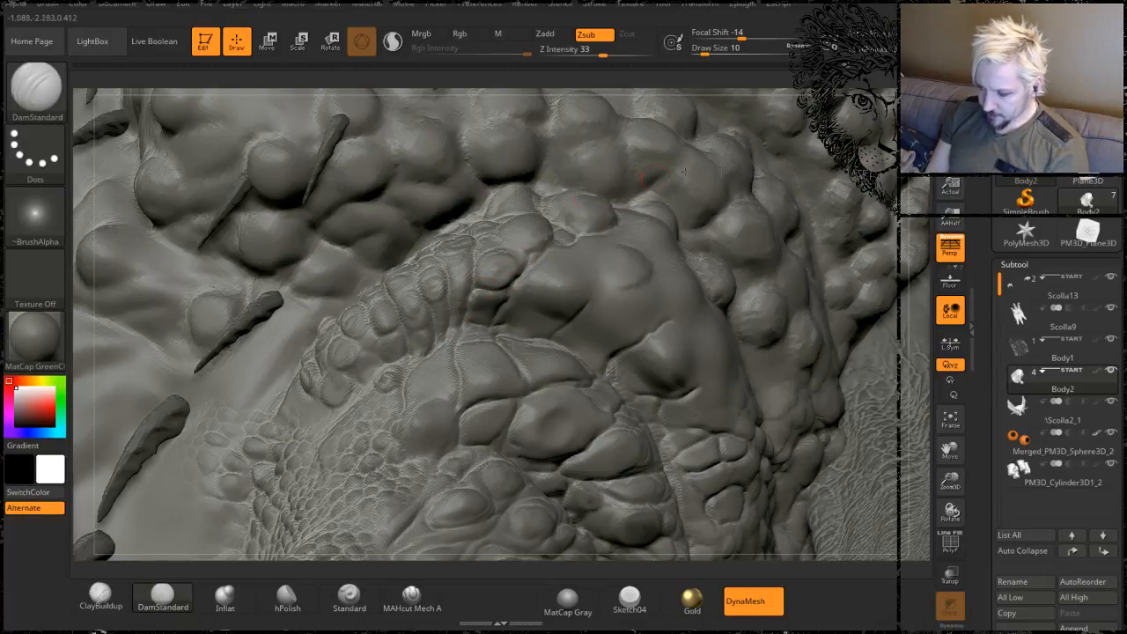
right_click_drag(557, 309, 532, 247)
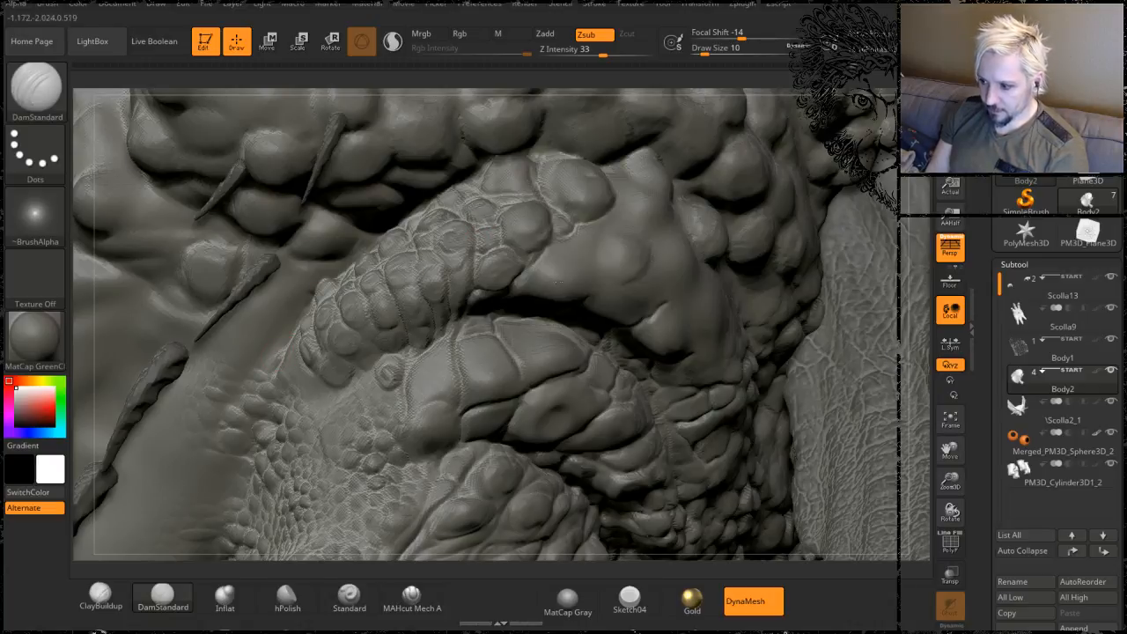
right_click_drag(850, 260, 790, 293)
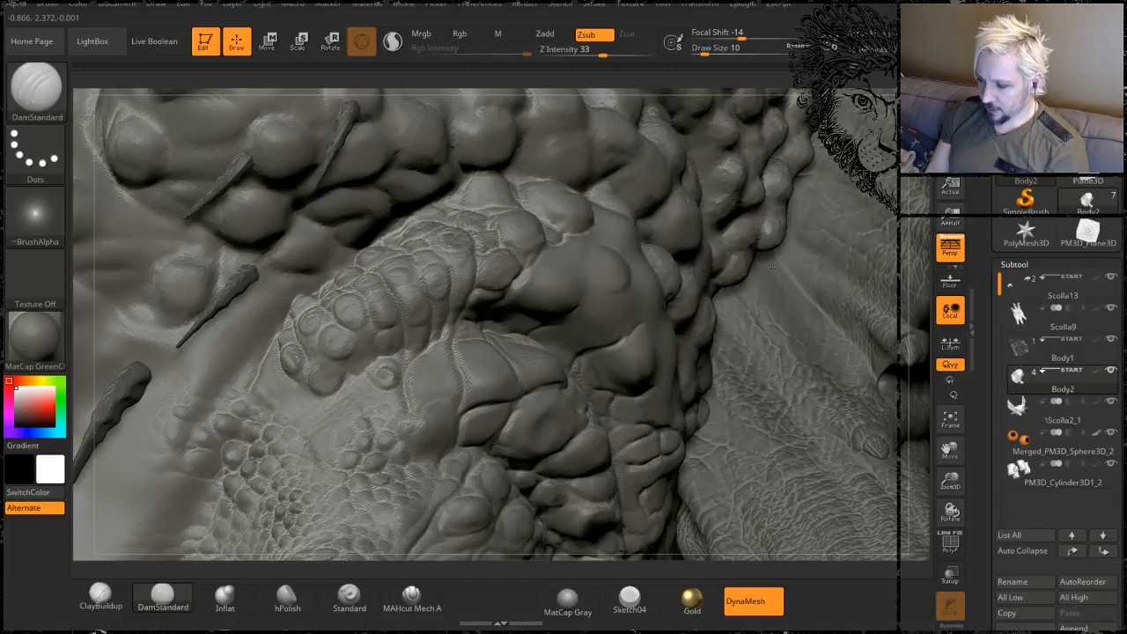
left_click_drag(924, 190, 966, 229)
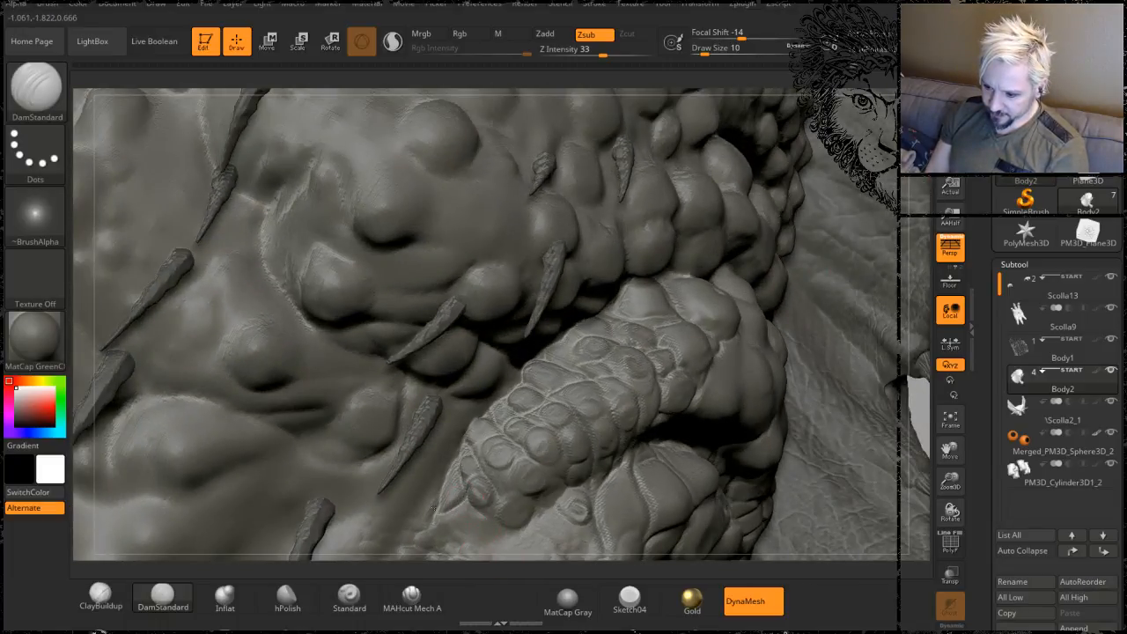
left_click_drag(924, 410, 891, 370)
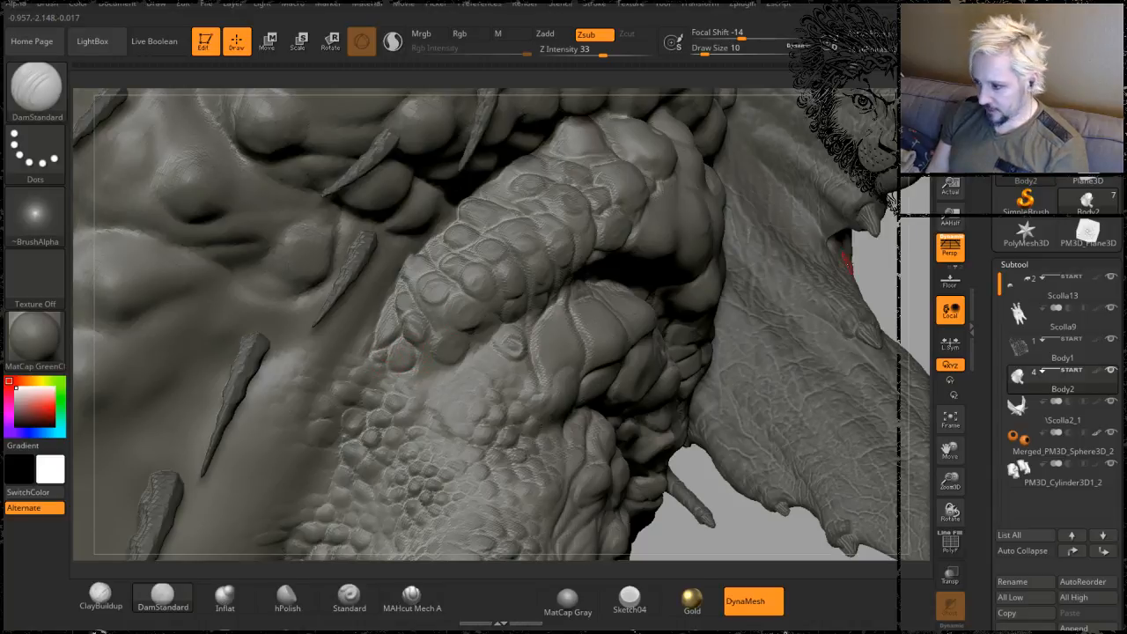
- Outline the large round scale in the middle of the outer arch and carve small scales into the fold below it
left_click_drag(876, 268, 819, 304)
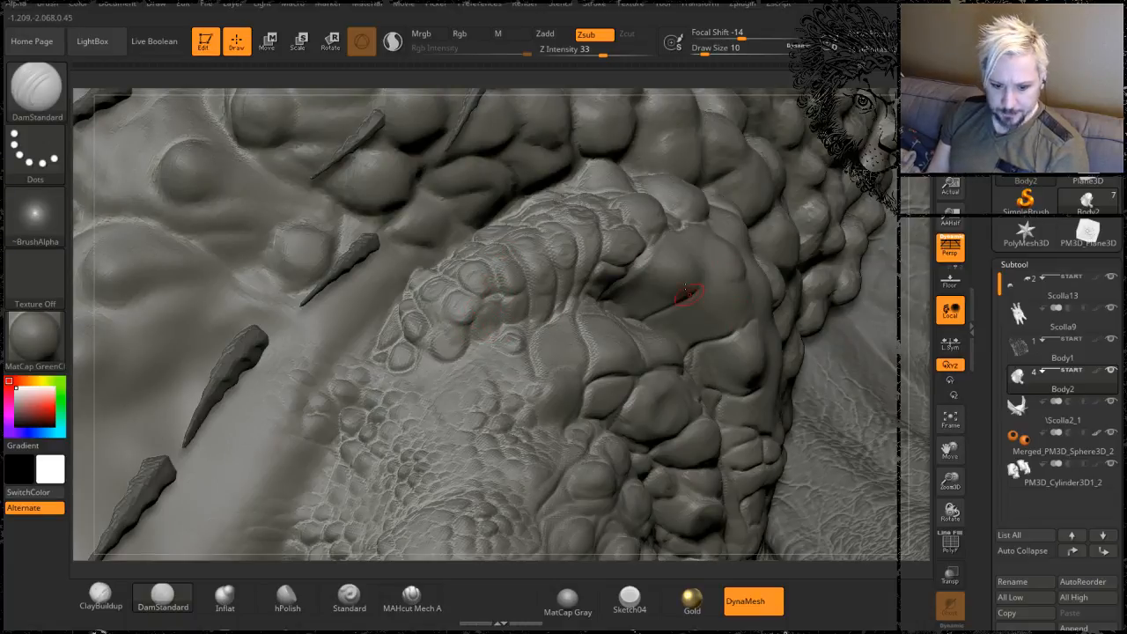
left_click_drag(909, 269, 581, 271)
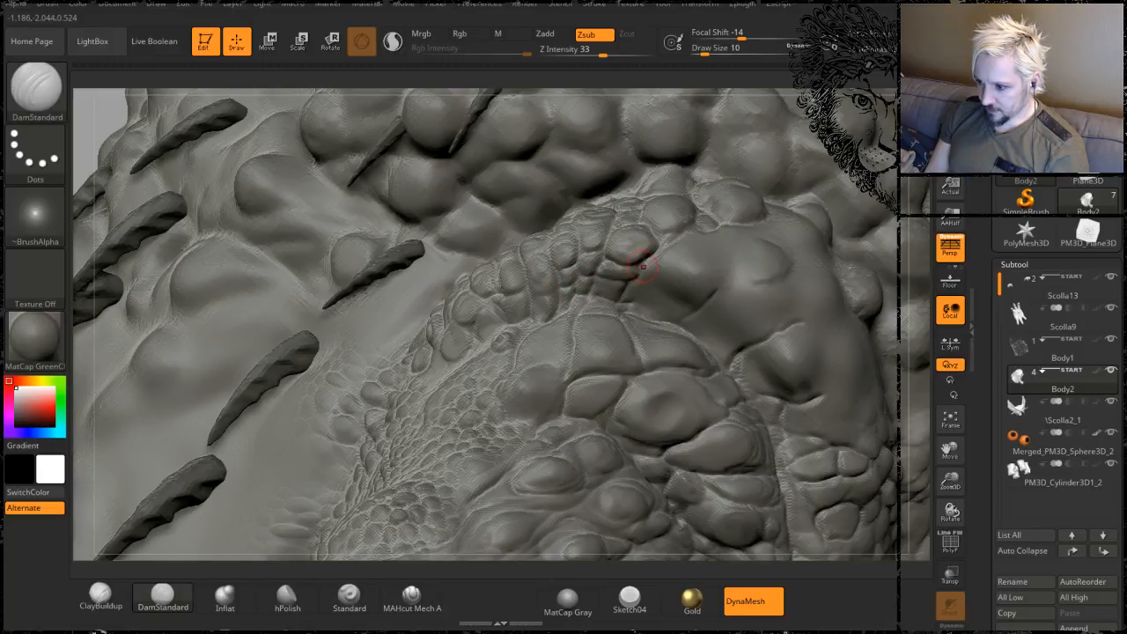
mouse_move(912, 208)
left_mouse_down()
mouse_move(902, 261)
mouse_move(729, 273)
left_mouse_up()
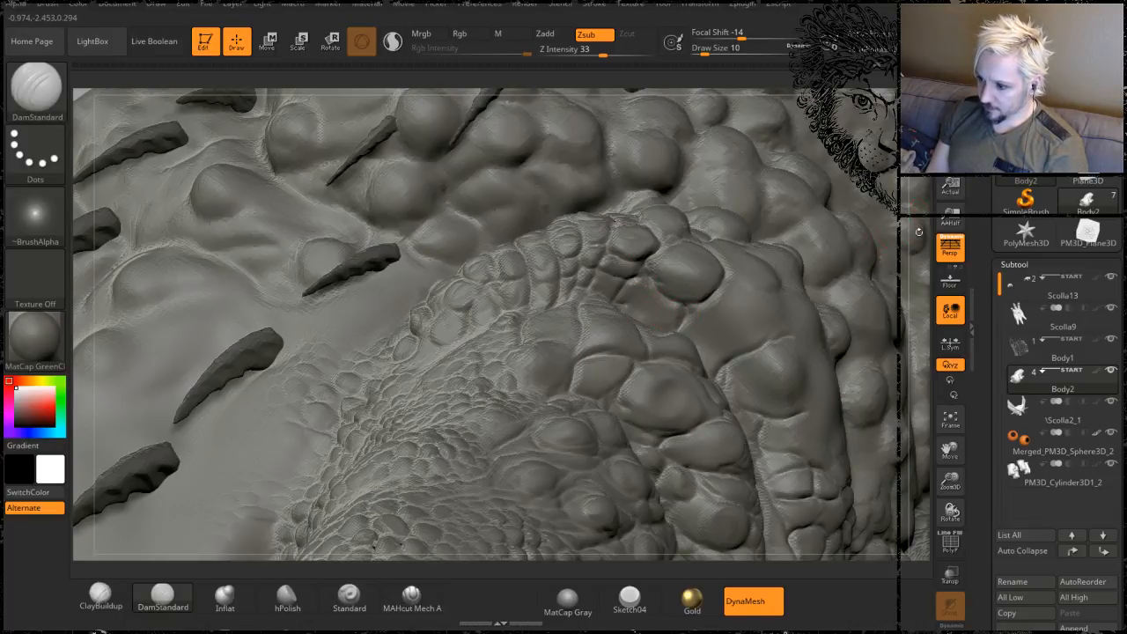
- Crease the smooth upper part of the inner ridge and outline another large scale beside the outer arch's big round one
left_click_drag(919, 228, 916, 255)
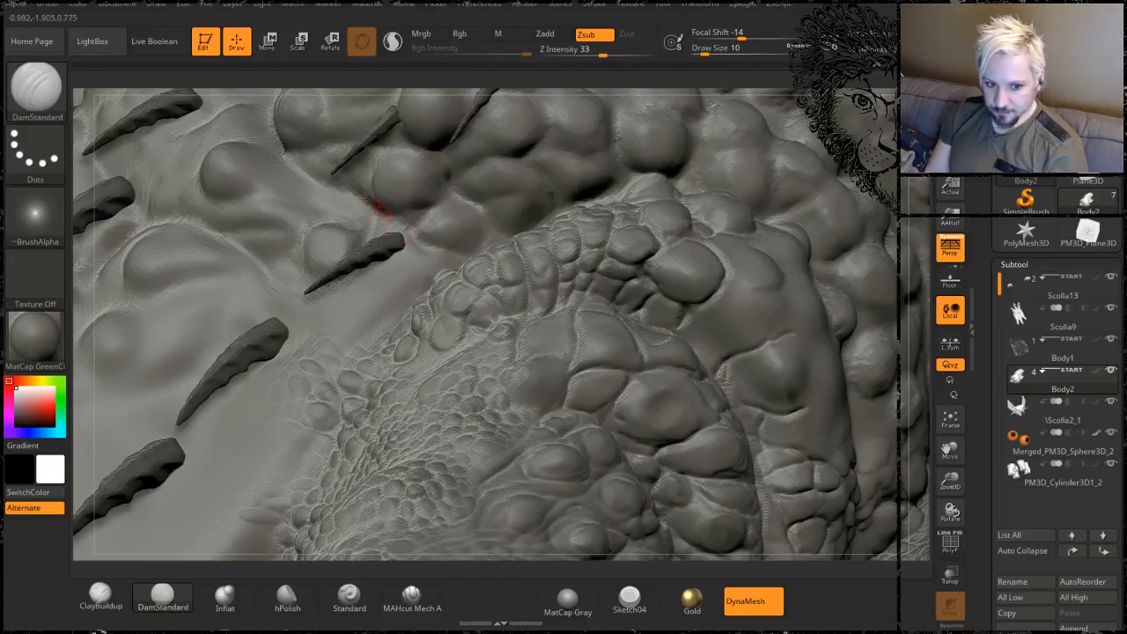
left_click_drag(79, 125, 94, 148)
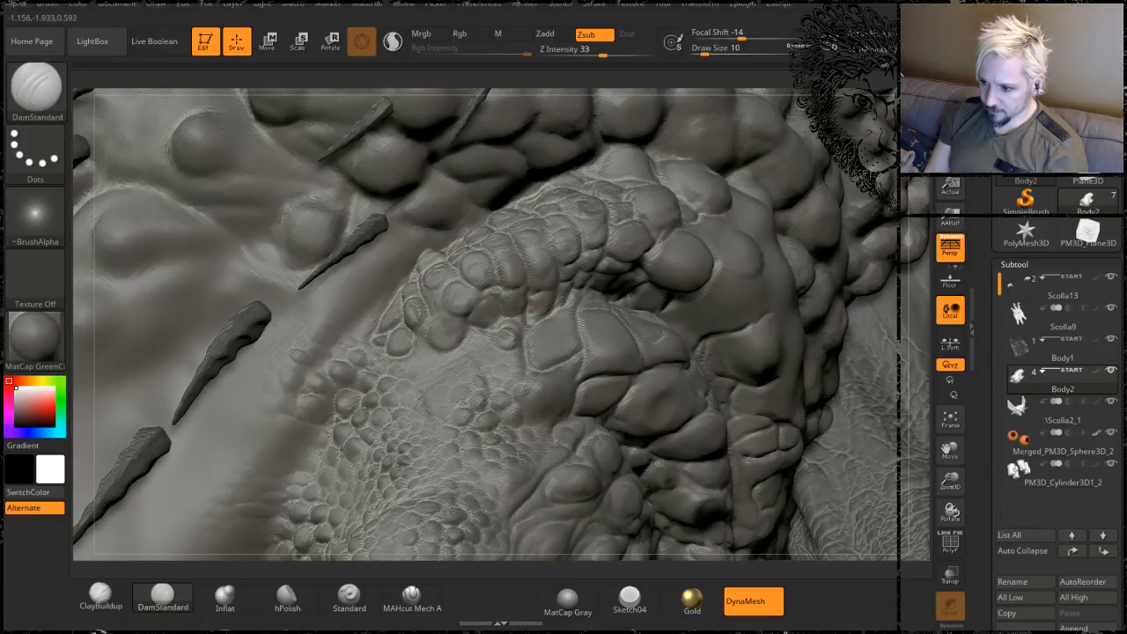
left_click_drag(917, 266, 736, 303)
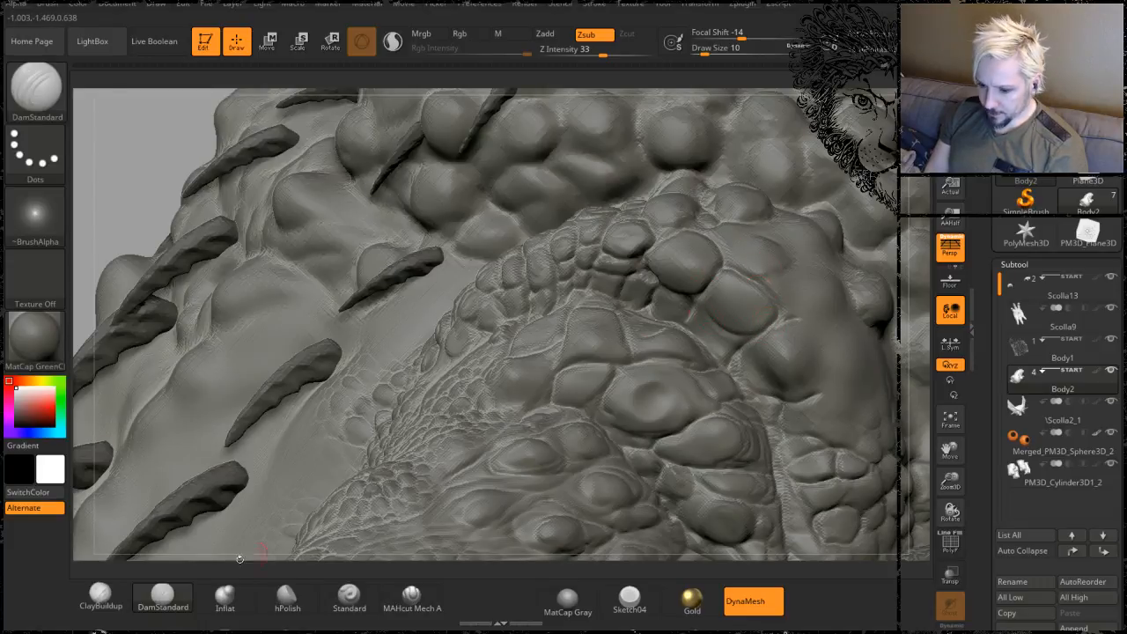
- Build up the round bulges in the middle of the outer arch with the Clay brush at draw size 17 and smooth them
key("b")
key("c")
key("l")
key("space")
mouse_move(695, 327)
left_mouse_down()
mouse_move(736, 299)
mouse_move(750, 318)
mouse_move(733, 315)
left_mouse_up()
key("ctrl+z")
key("space")
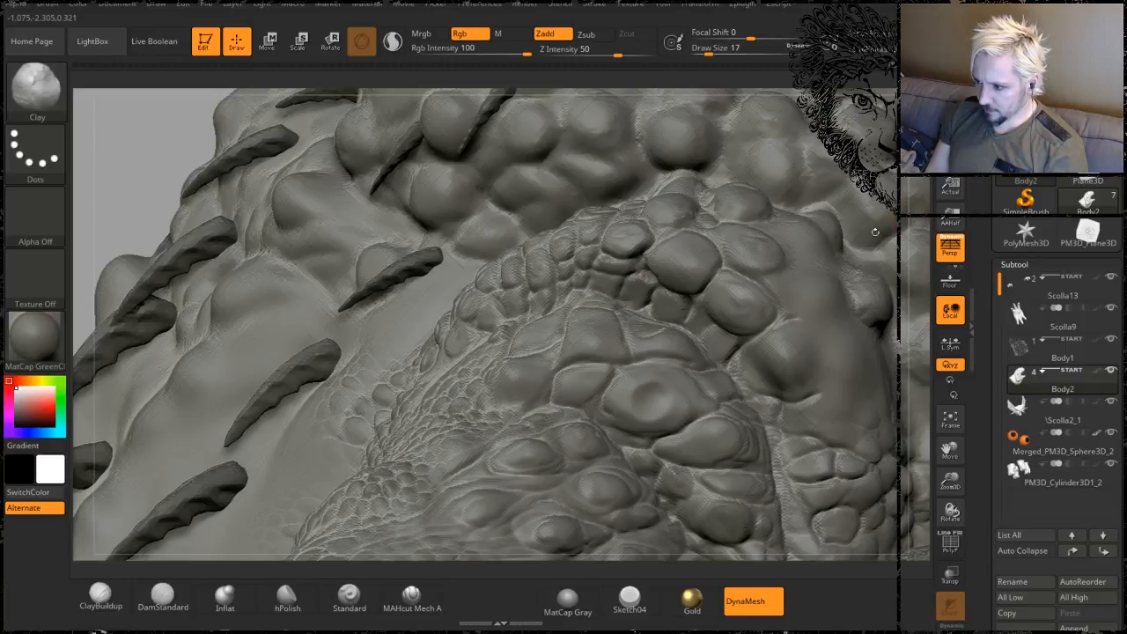
left_click_drag(889, 230, 775, 214)
mouse_move(914, 190)
left_mouse_down()
mouse_move(891, 214)
mouse_move(559, 321)
left_mouse_up()
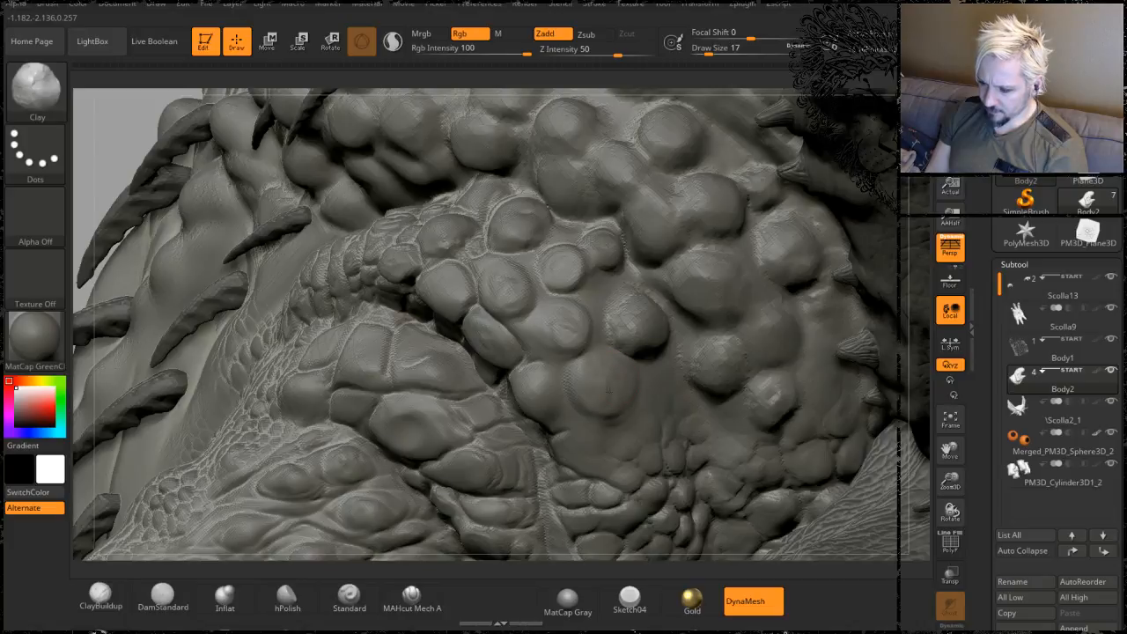
key("shift")
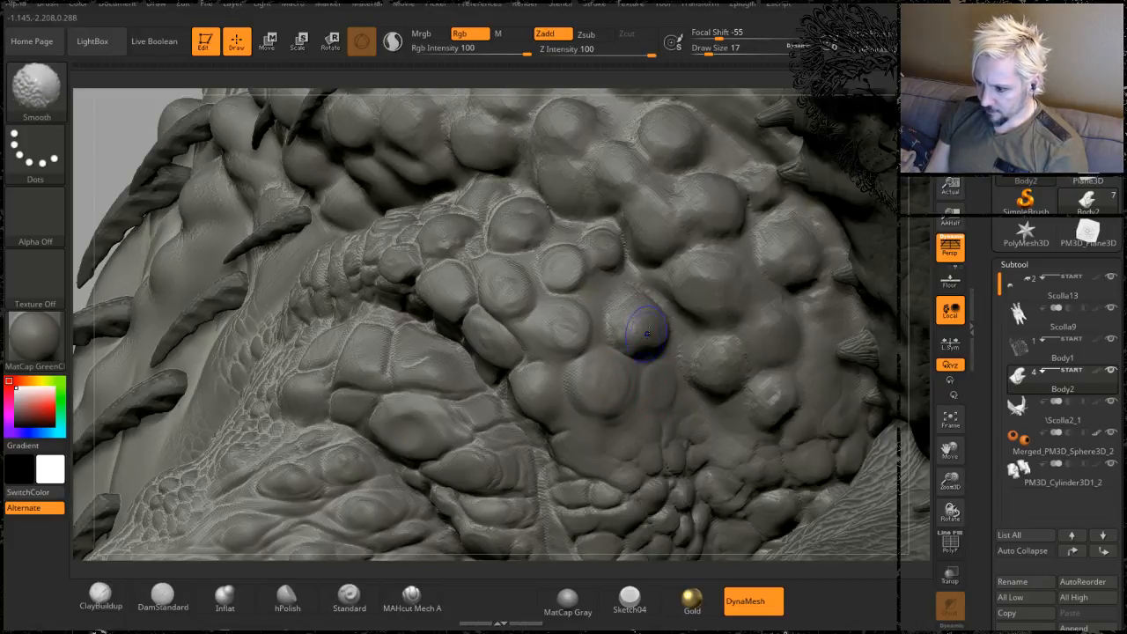
mouse_move(565, 271)
left_mouse_down("shift")
mouse_move(504, 251)
mouse_move(446, 251)
left_mouse_up("shift")
- Raise a round bump below the bulges on the outer arch and smooth the neighbouring lumps near the armpit
left_click_drag(915, 252, 856, 282)
mouse_move(601, 440)
left_mouse_down()
mouse_move(588, 430)
mouse_move(589, 439)
left_mouse_up()
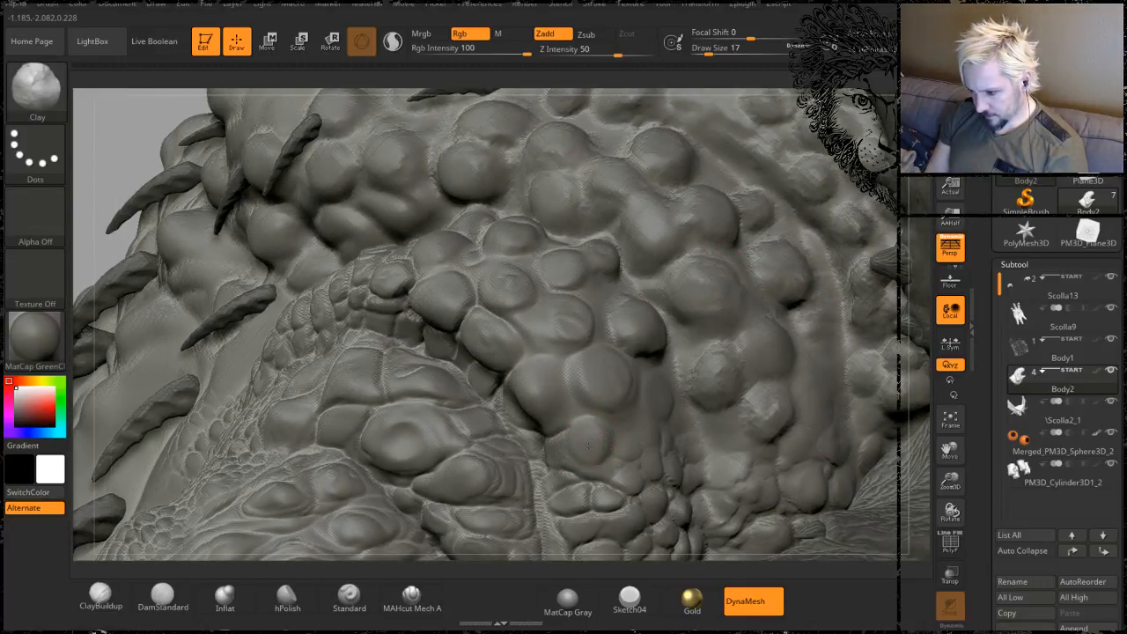
key("shift")
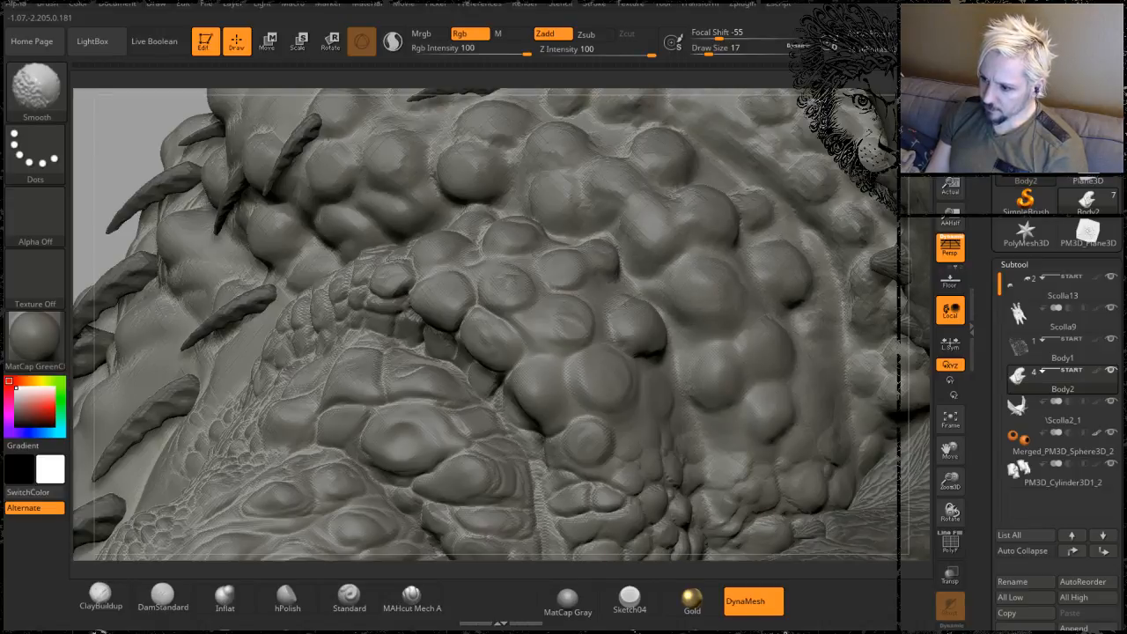
left_click_drag(720, 489, 719, 523, "shift")
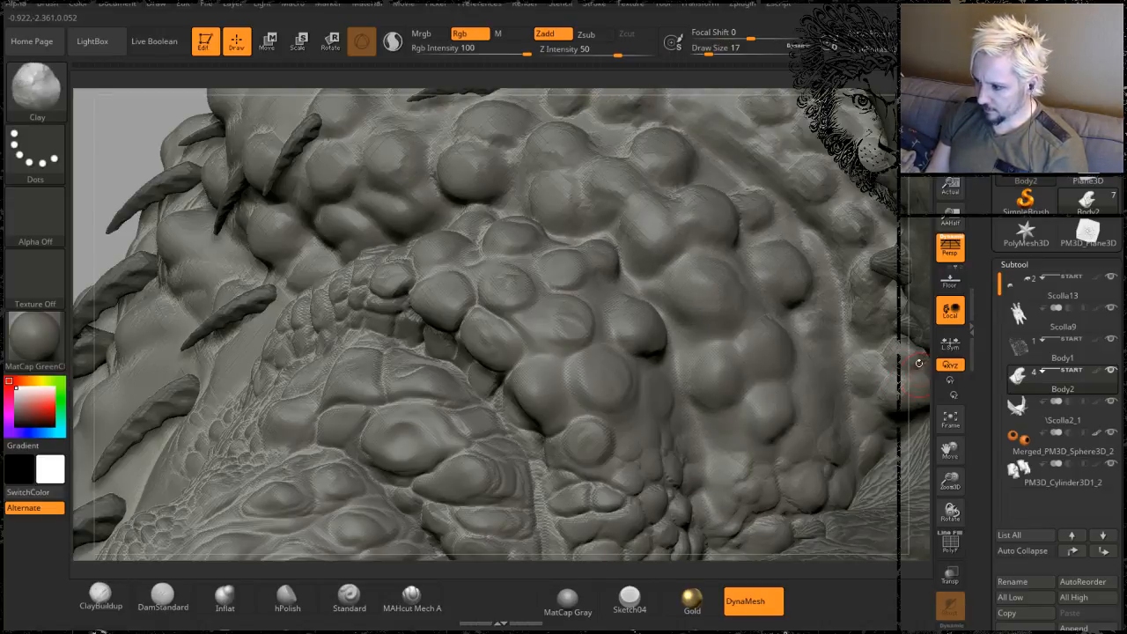
- Reduce the draw size to 11 and add small clay bumps among the scales just above the armpit fold
left_click_drag(920, 373, 902, 212, "alt")
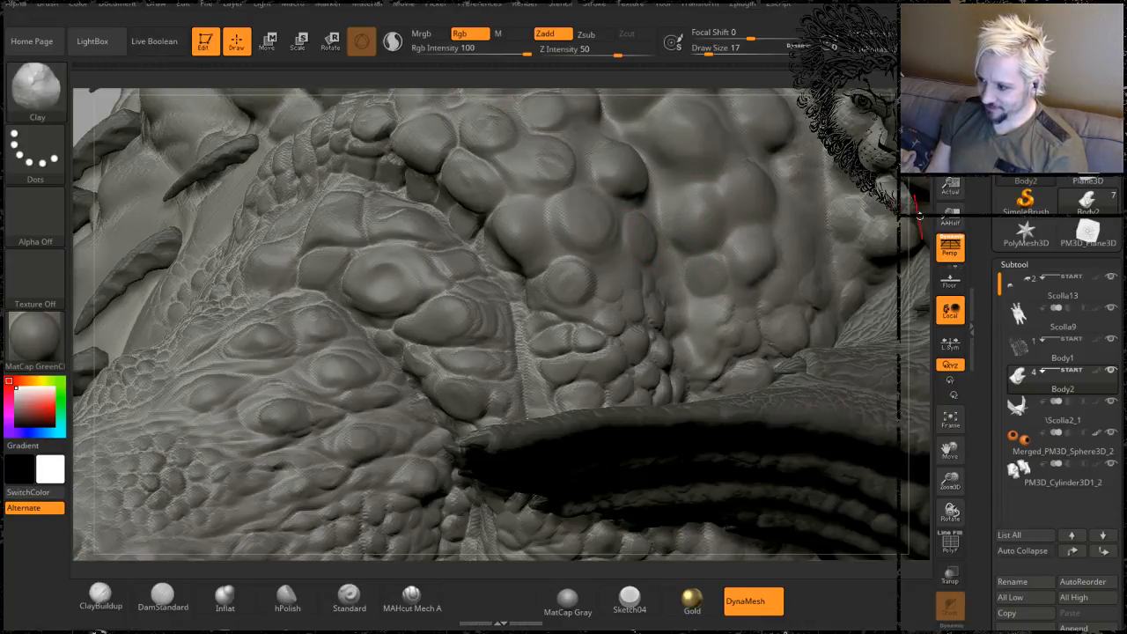
left_click_drag(920, 218, 700, 250)
key("space")
left_click_drag(597, 274, 595, 273)
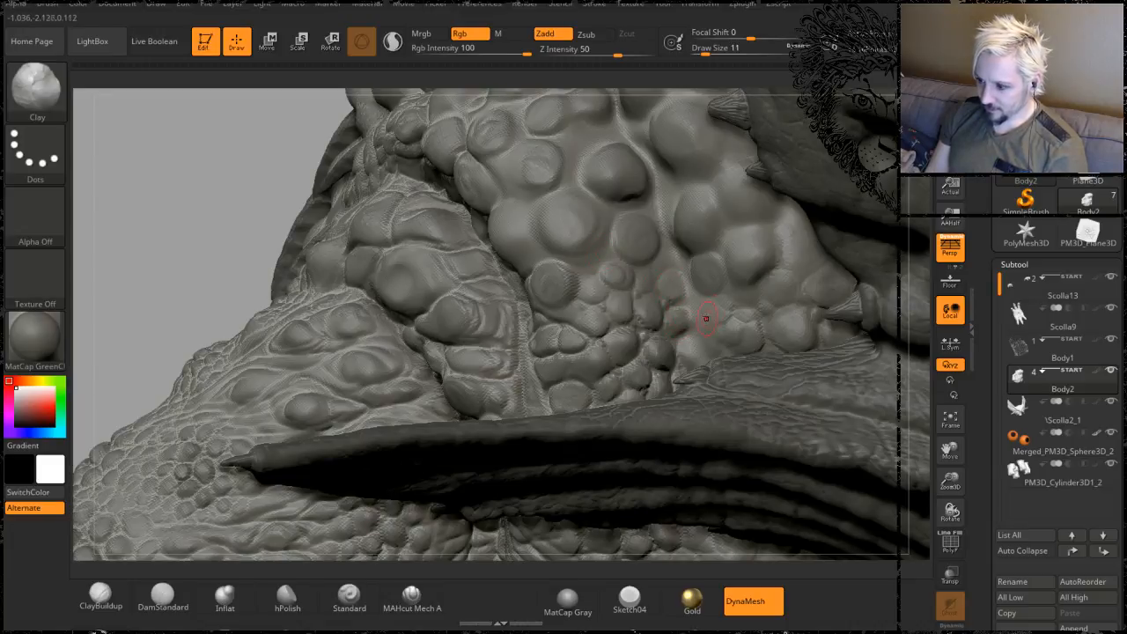
left_click_drag(710, 346, 714, 336)
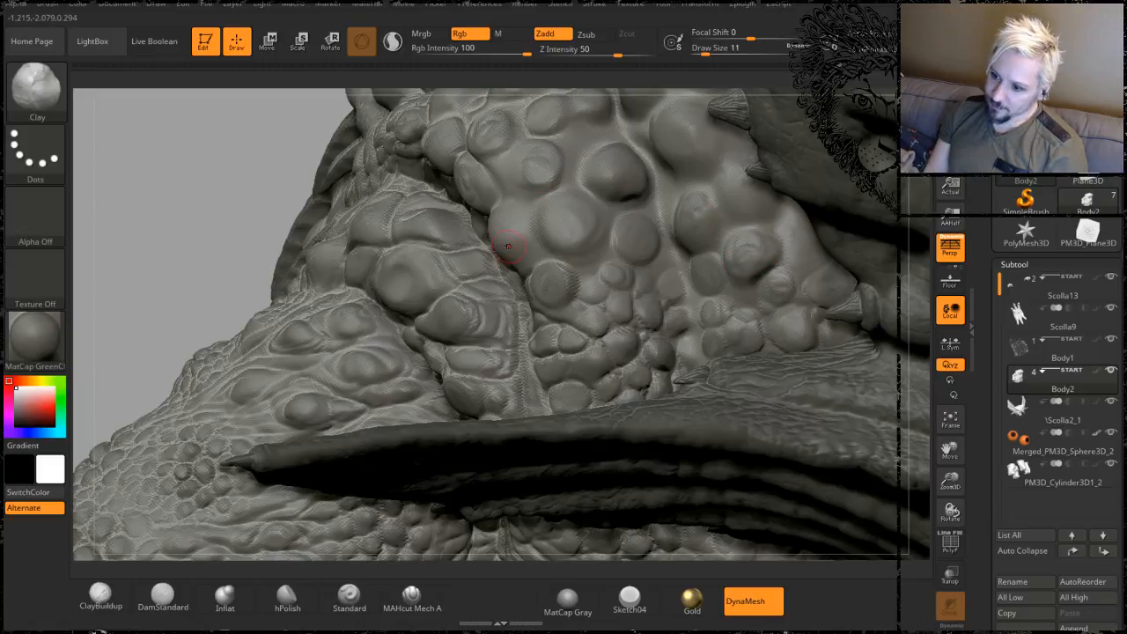
left_click_drag(107, 190, 178, 187)
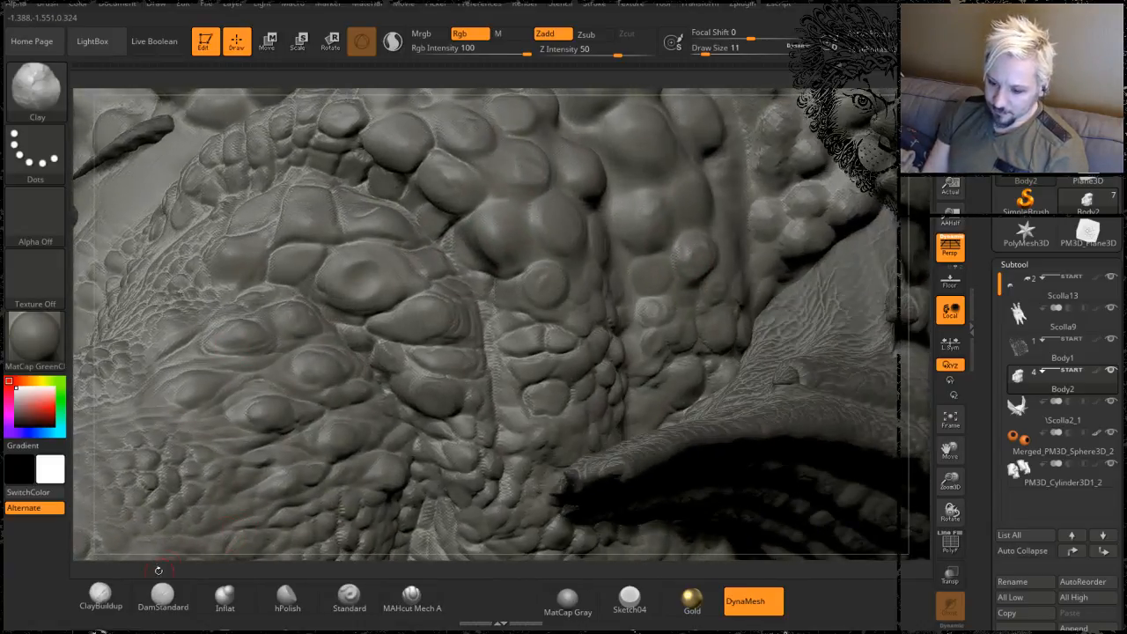
- Carve creases between the bulges of the outer arch and around the small scales below them with the DamStandard brush
left_click(158, 599)
mouse_move(520, 271)
left_mouse_down()
mouse_move(521, 214)
mouse_move(479, 201)
left_mouse_up()
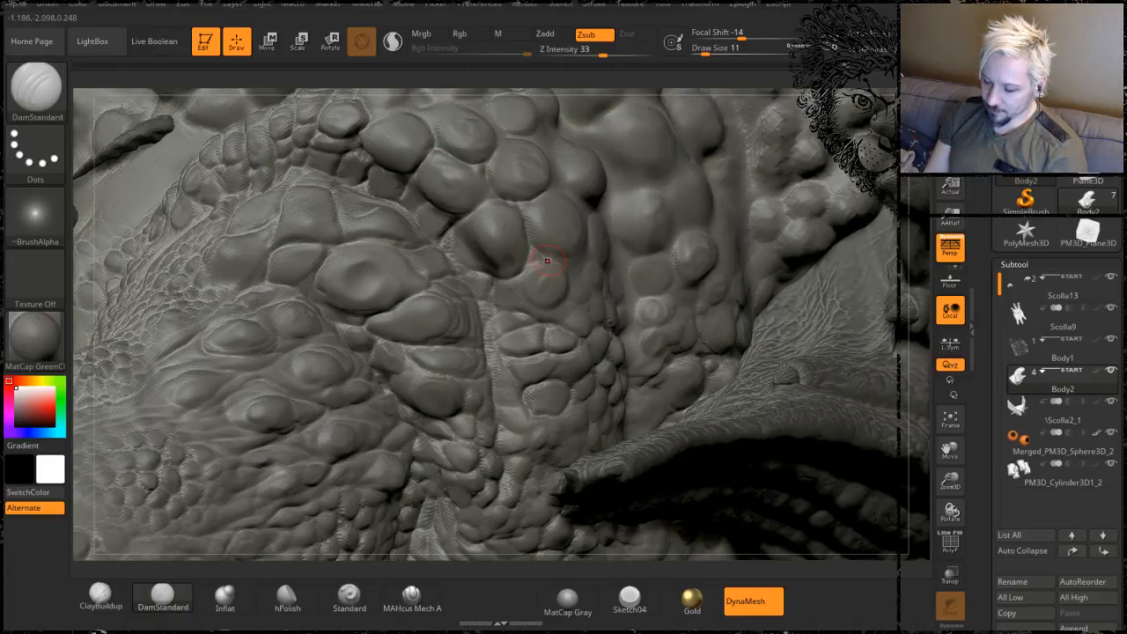
left_click_drag(913, 187, 566, 282)
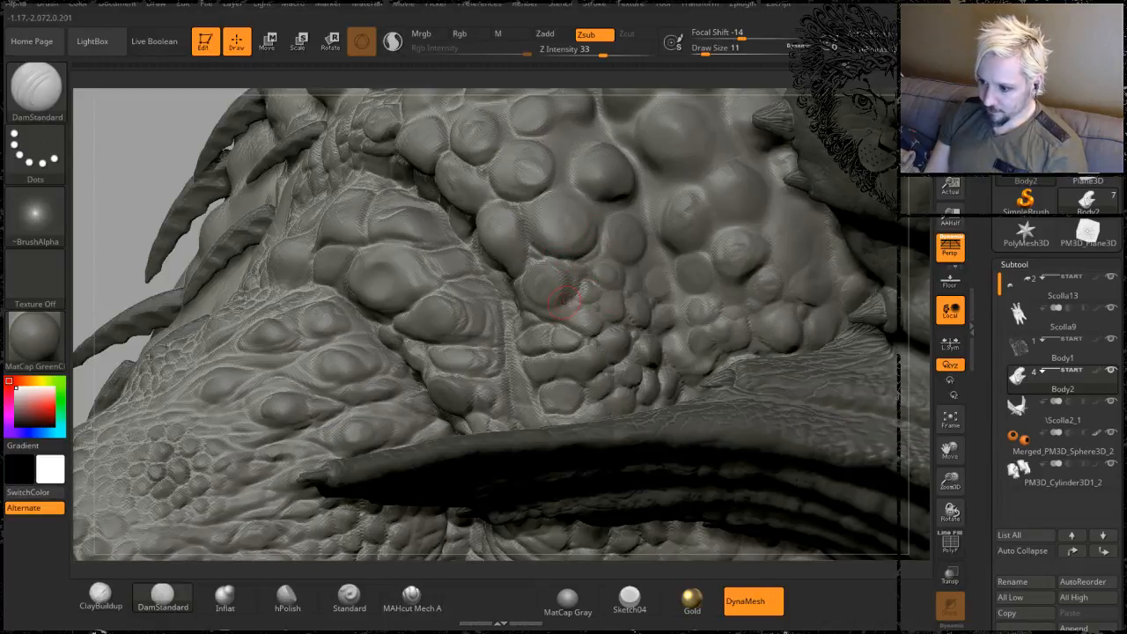
right_click_drag(397, 299, 514, 312)
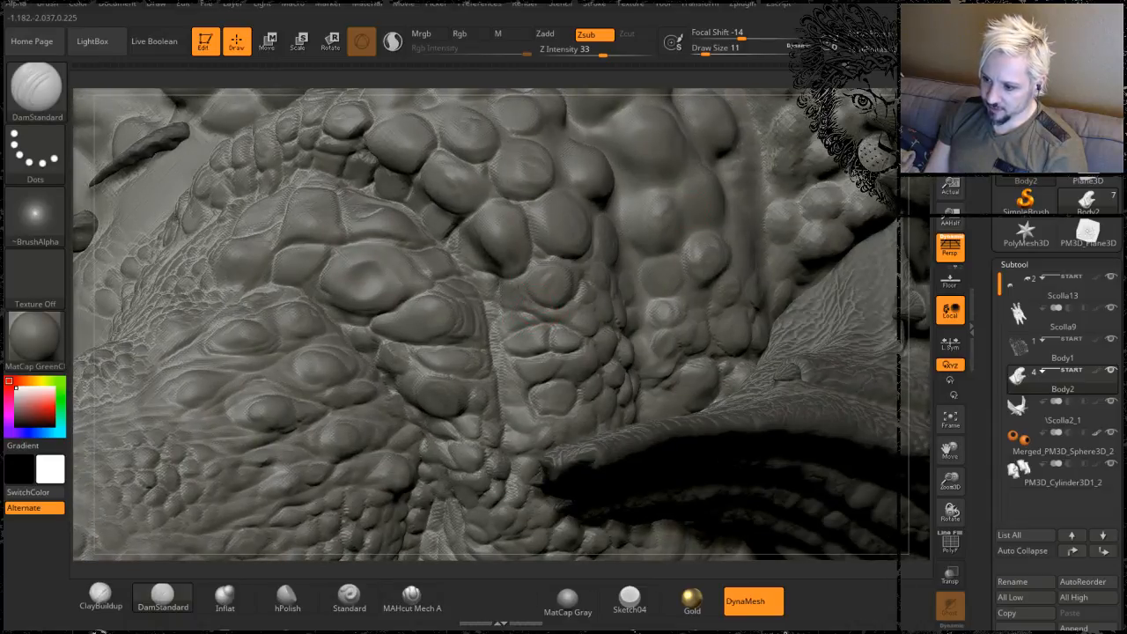
right_click_drag(661, 258, 519, 314)
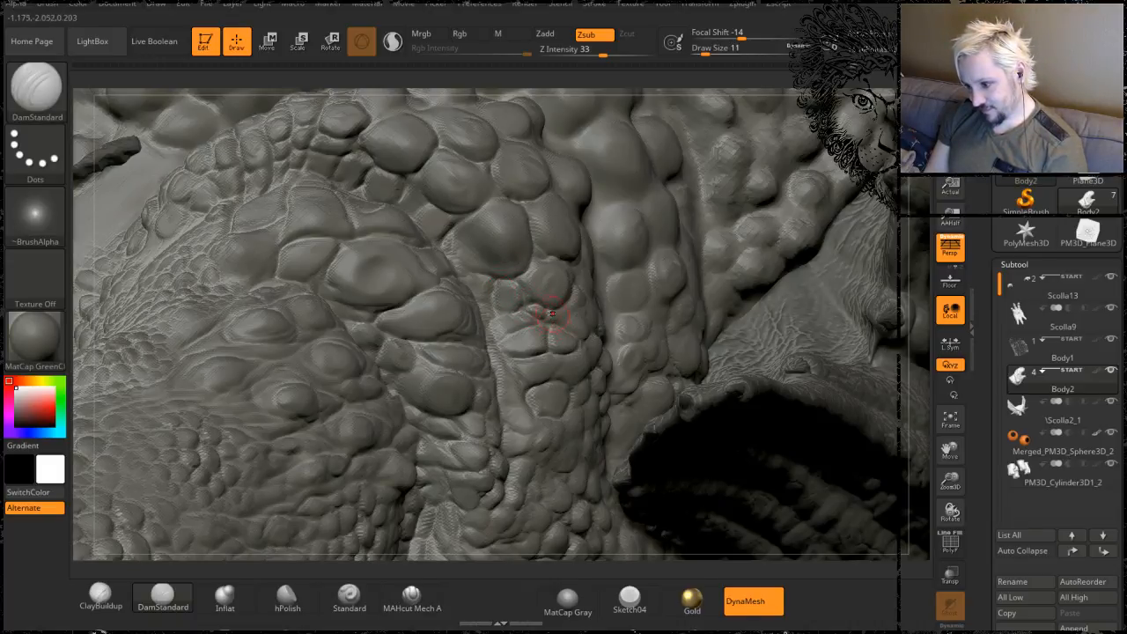
right_click_drag(915, 199, 603, 324)
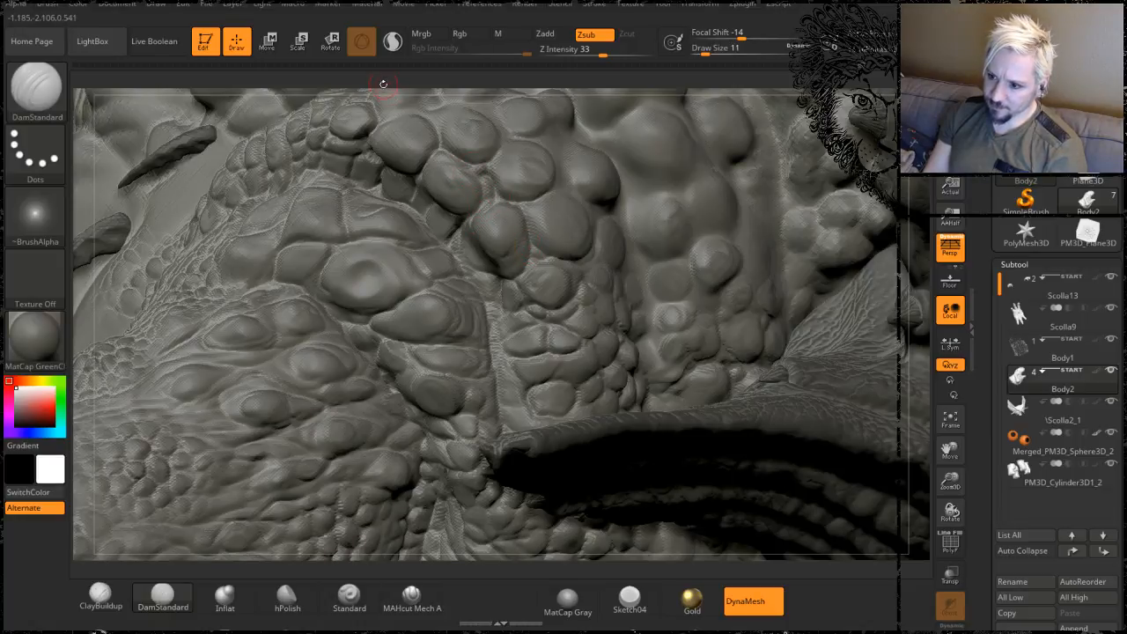
- Crease around the round scales at the outer arch's bend and smooth the upper edge of the inner ridge
mouse_move(383, 84)
left_mouse_down()
mouse_move(490, 188)
mouse_move(536, 264)
left_mouse_up()
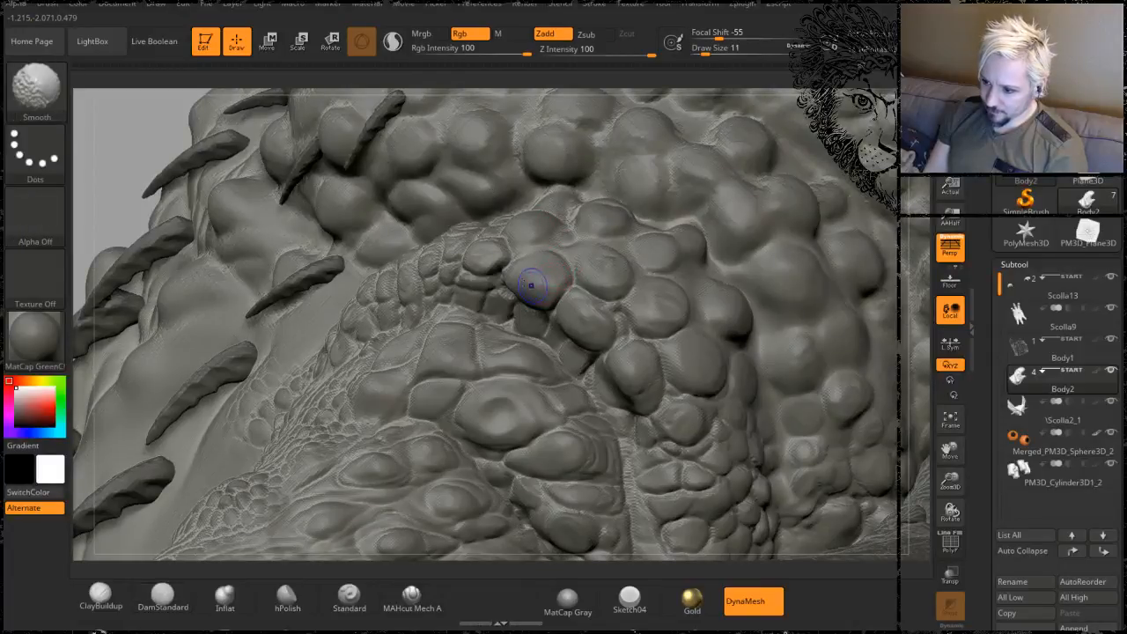
mouse_move(600, 86)
left_mouse_down()
mouse_move(592, 95)
mouse_move(623, 122)
mouse_move(558, 235)
left_mouse_up()
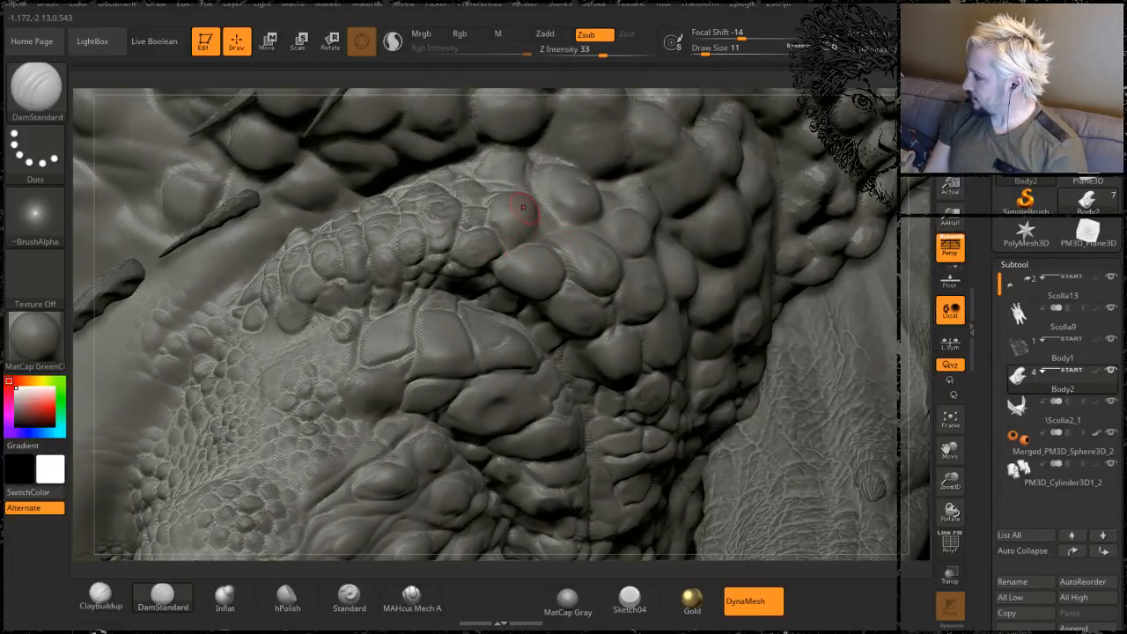
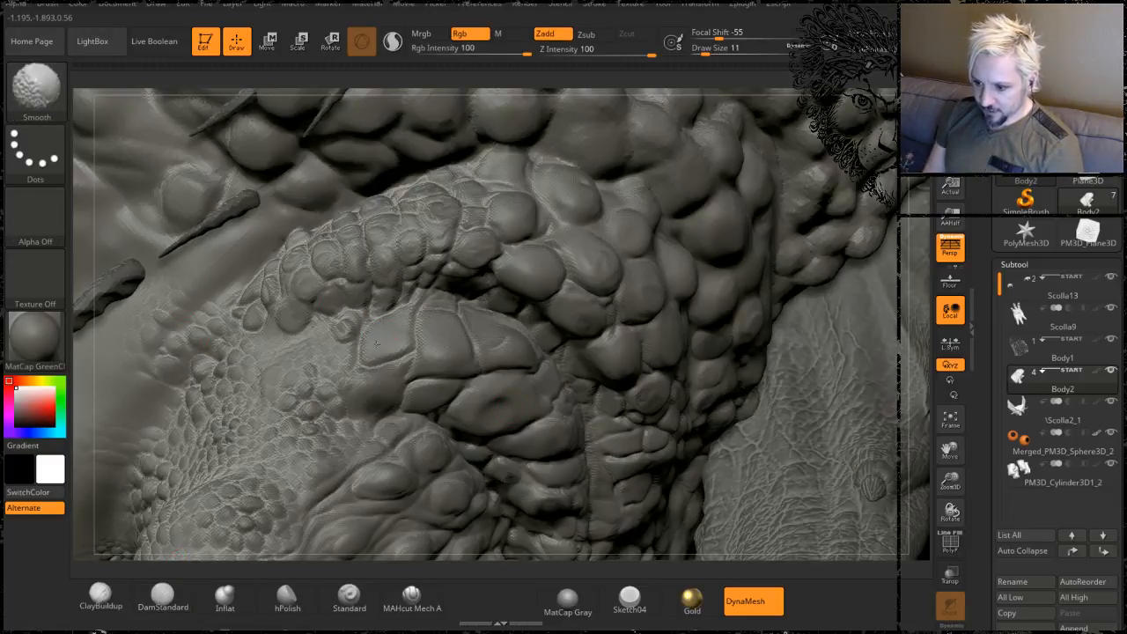
left_click_drag(389, 319, 405, 303, "shift")
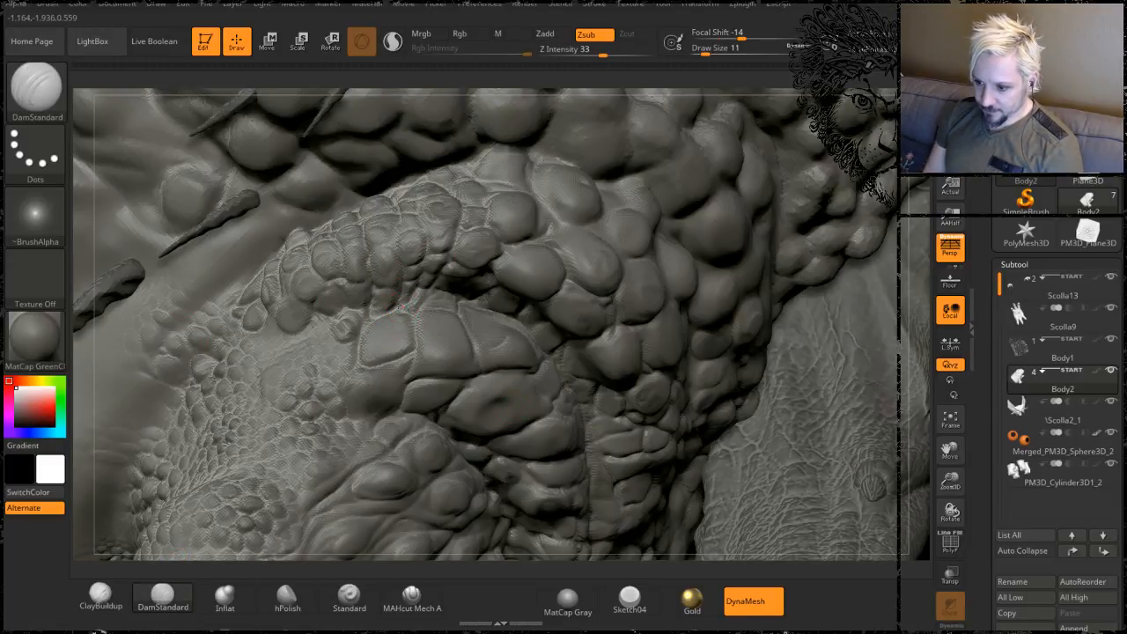
- Raise the plates on top of the inner ridge and the adjoining large scale of the outer arch with the Clay brush
left_click(100, 630)
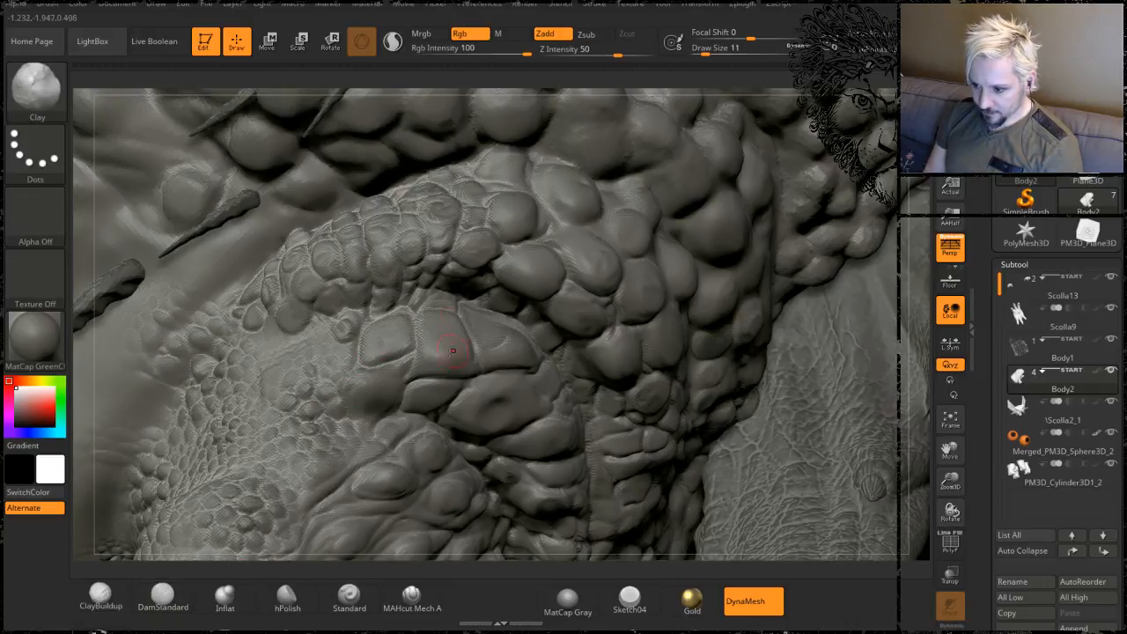
left_click_drag(448, 328, 444, 336)
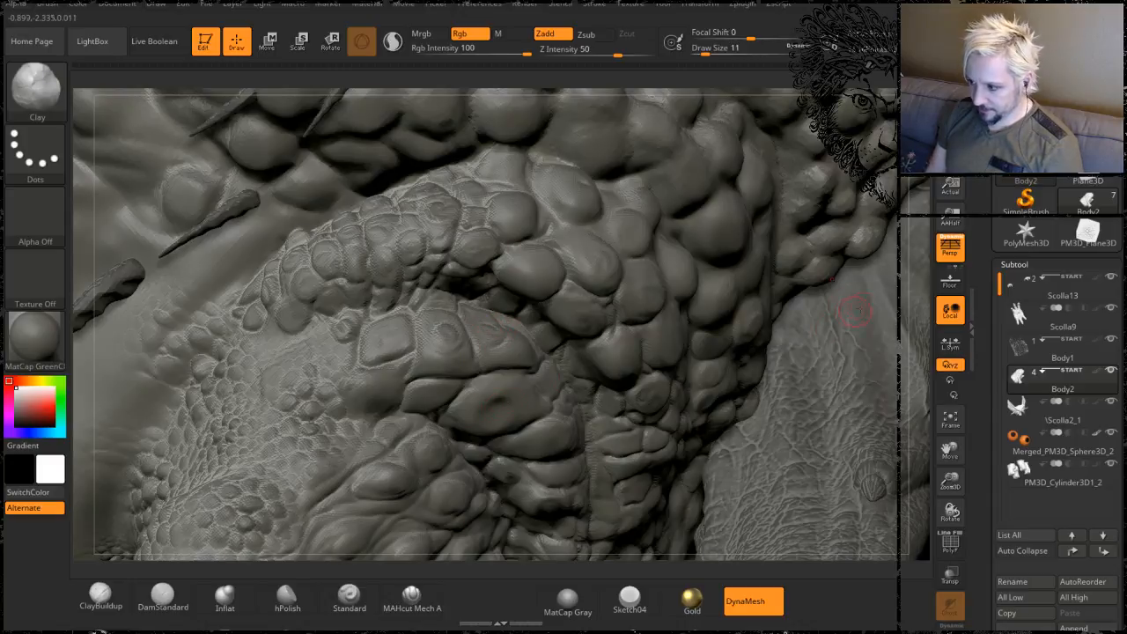
left_click_drag(908, 274, 468, 426)
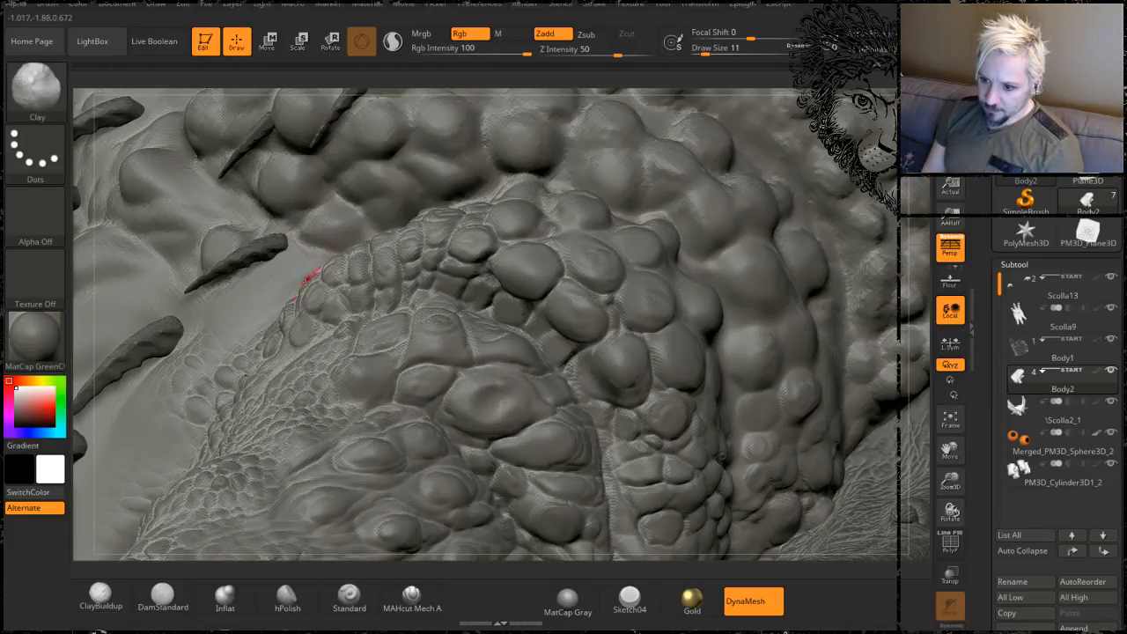
left_click_drag(819, 79, 767, 168)
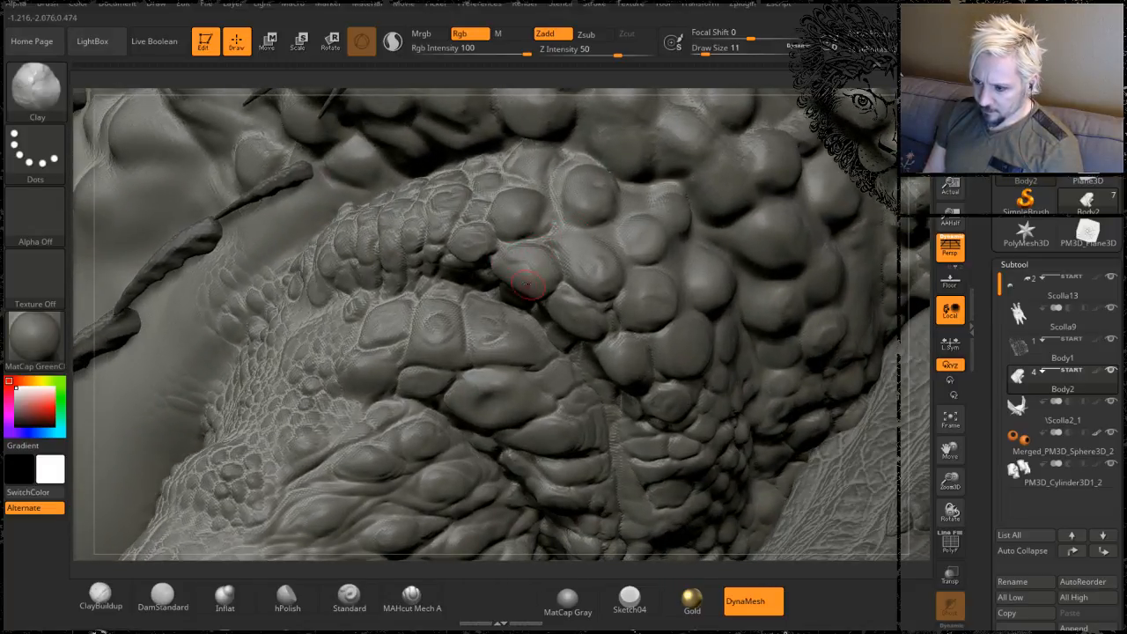
mouse_move(526, 263)
left_mouse_down()
mouse_move(516, 270)
mouse_move(528, 268)
left_mouse_up()
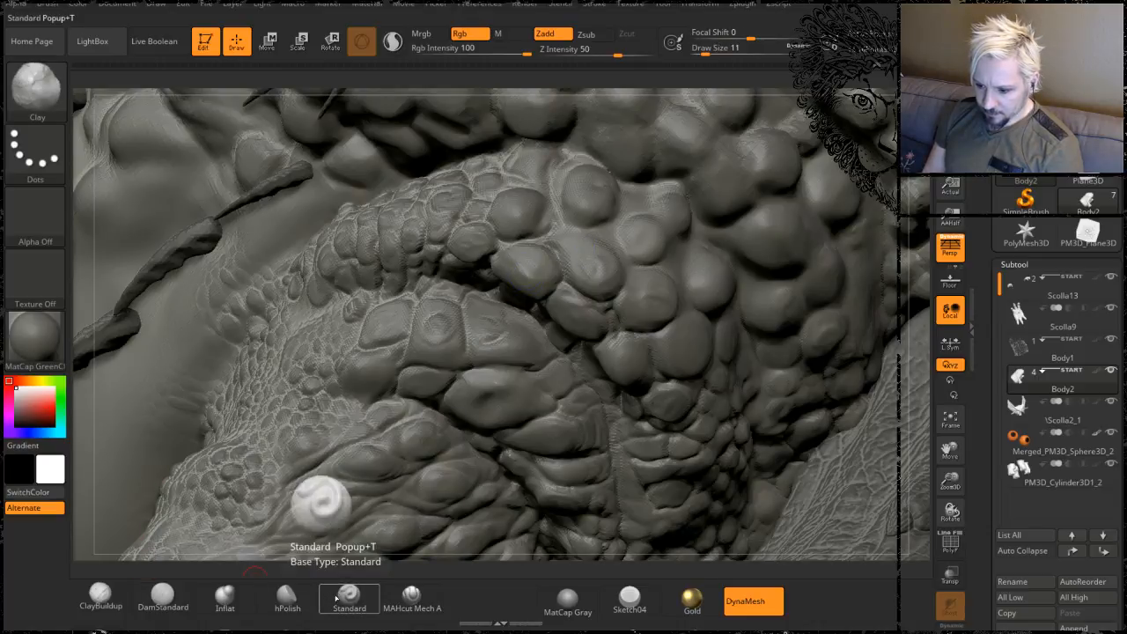
- Outline the scales along the outer arch's upper edge, beside the deep fold, with the DamStandard brush
left_click(163, 595)
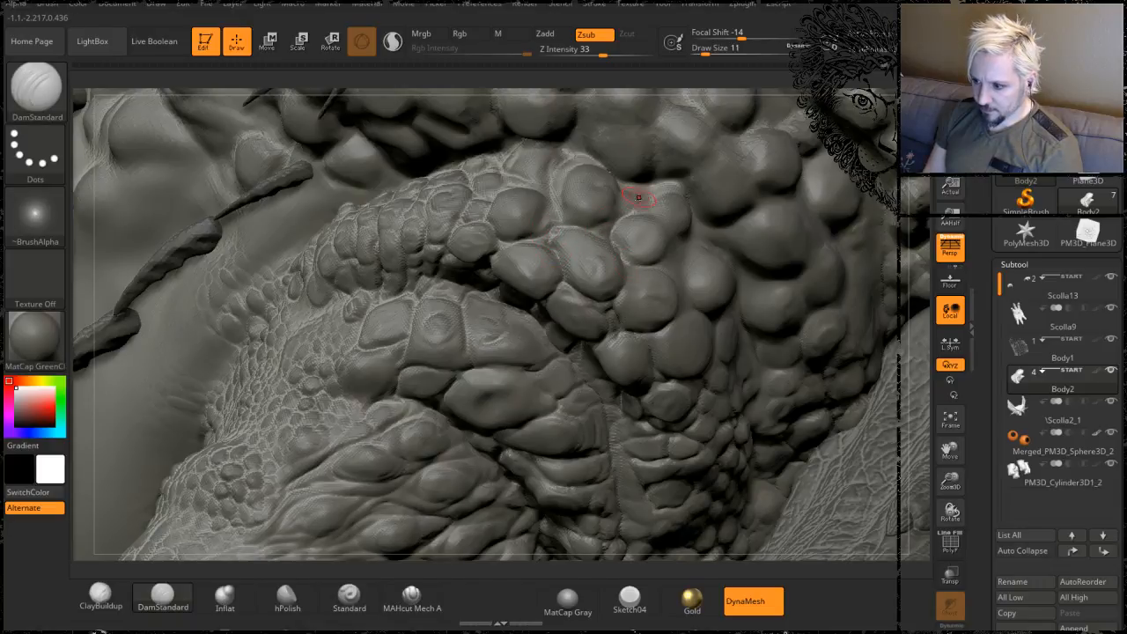
left_click_drag(908, 190, 951, 181)
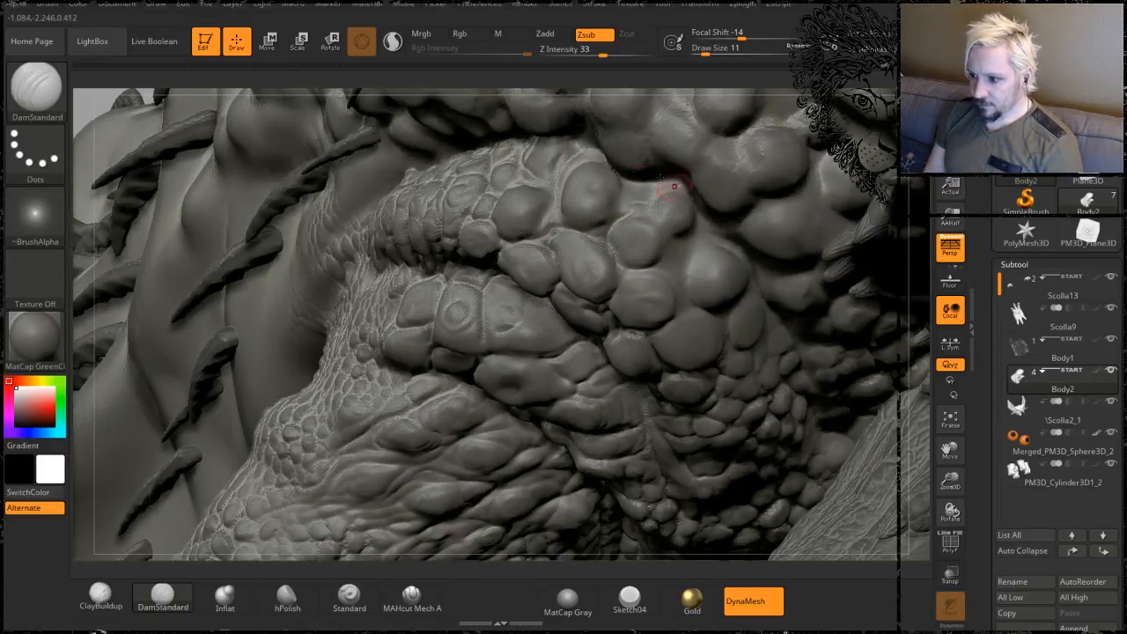
left_click_drag(620, 220, 616, 185)
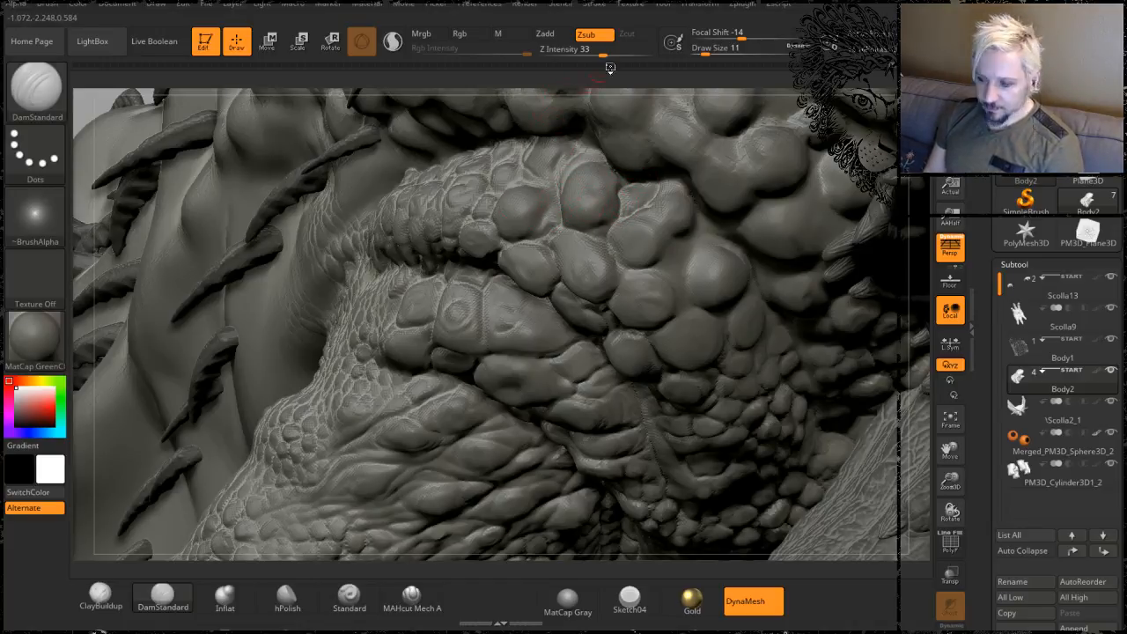
left_click_drag(613, 82, 555, 171)
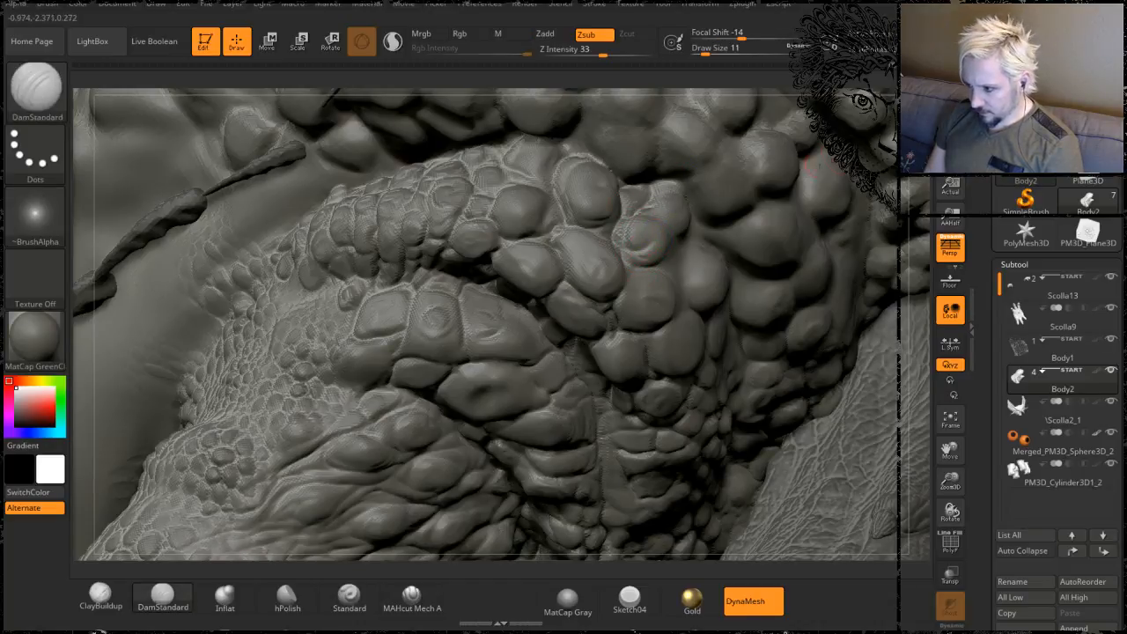
- Separate the round scales near the arch's upper edge and carve a small scale into the gap between them
right_click_drag(646, 240, 715, 250)
left_click_drag(657, 265, 680, 244)
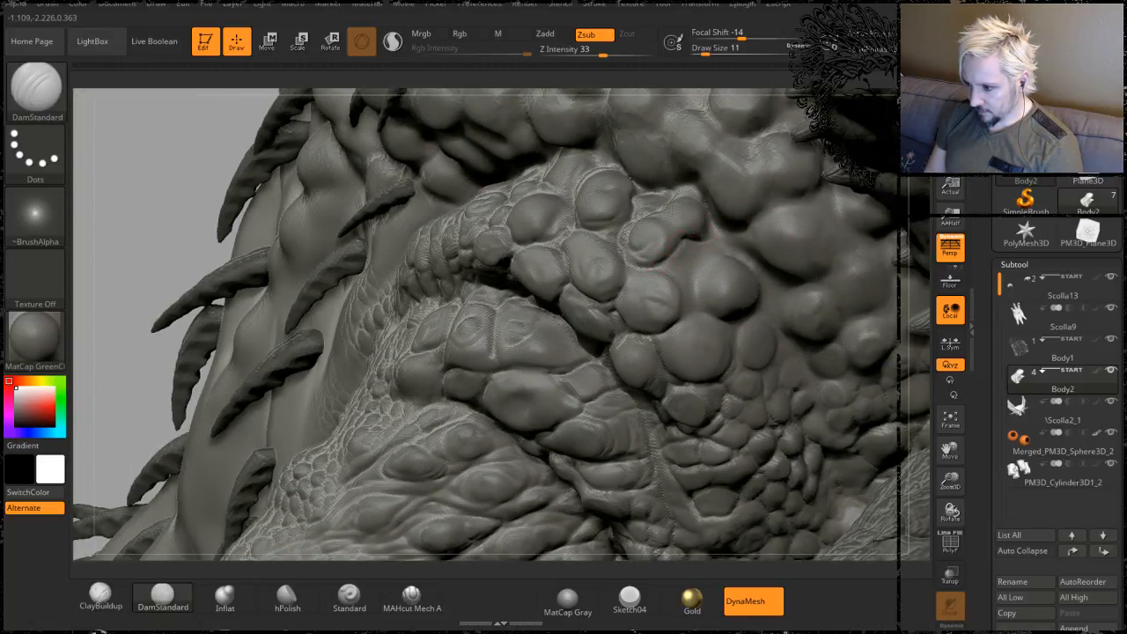
mouse_move(709, 256)
left_mouse_down()
mouse_move(698, 275)
mouse_move(725, 315)
left_mouse_up()
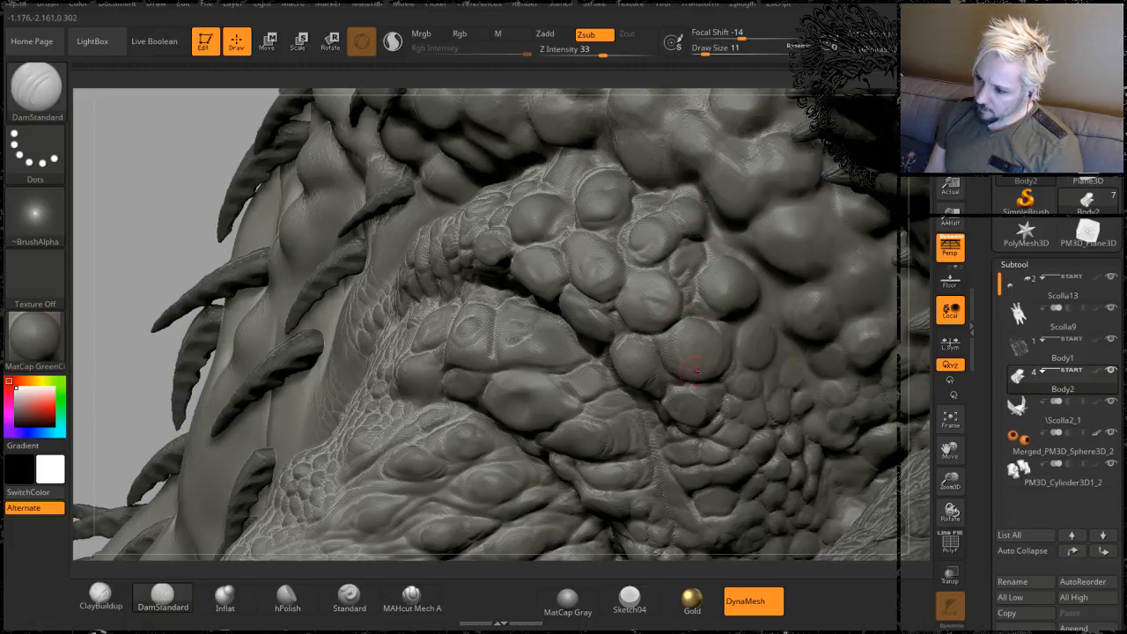
- Outline the round scale beside the arch's largest lower bulge, carve small scales beneath it and undo the last stroke
left_click_drag(918, 227, 805, 251)
mouse_move(736, 342)
left_mouse_down()
mouse_move(727, 324)
mouse_move(768, 308)
mouse_move(786, 327)
mouse_move(774, 297)
mouse_move(797, 354)
mouse_move(766, 372)
left_mouse_up()
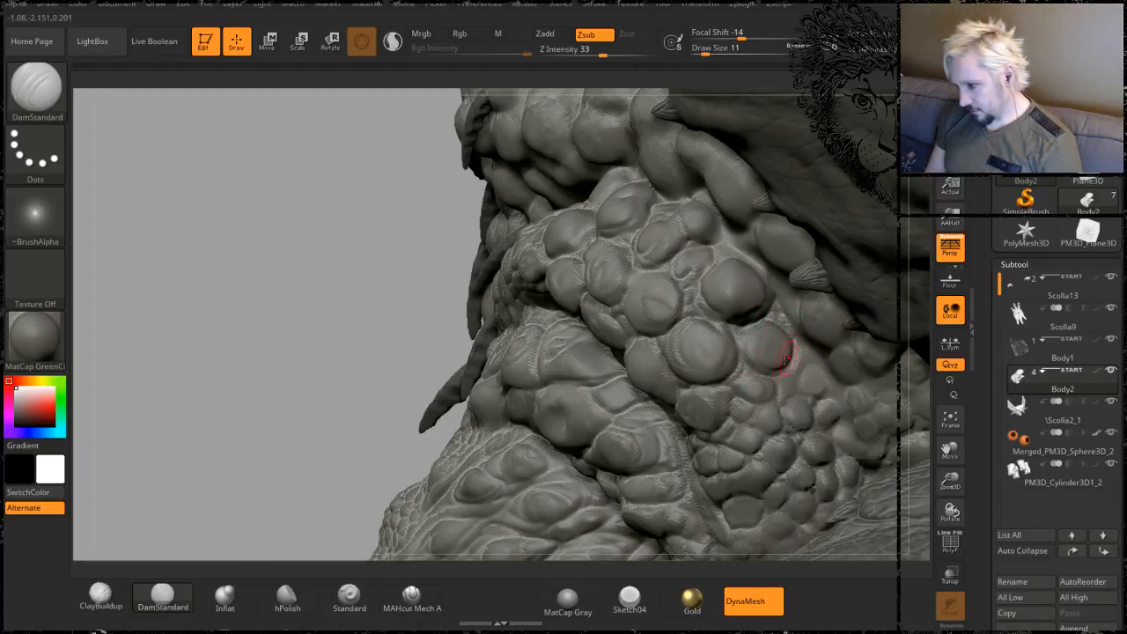
mouse_move(795, 370)
left_mouse_down()
mouse_move(812, 363)
mouse_move(813, 405)
left_mouse_up()
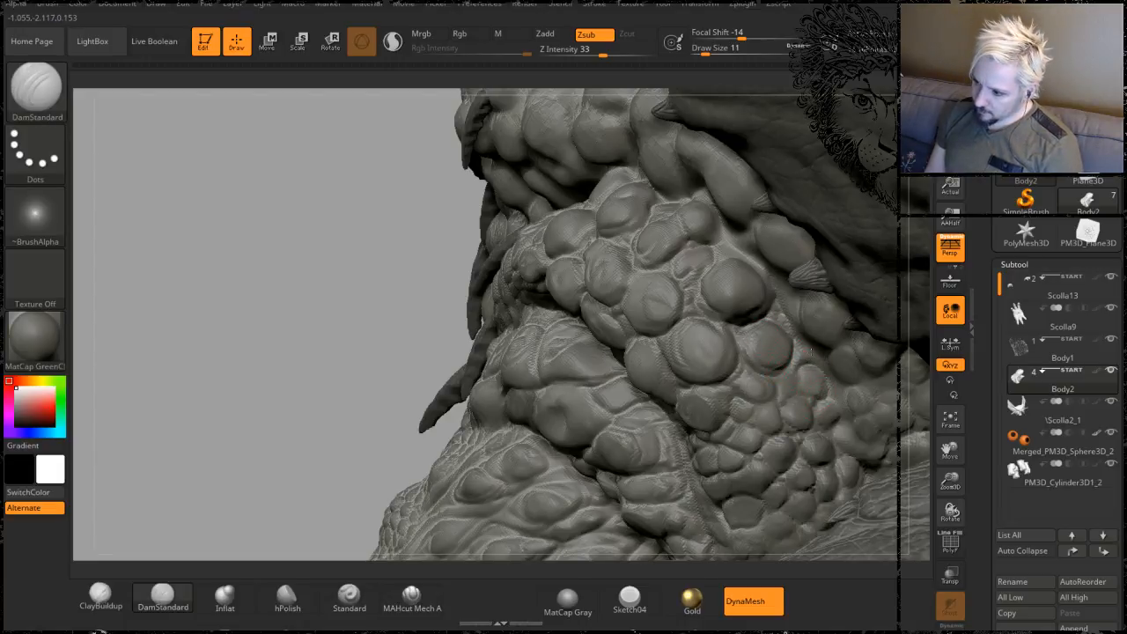
left_click_drag(632, 297, 799, 358)
key("ctrl+z")
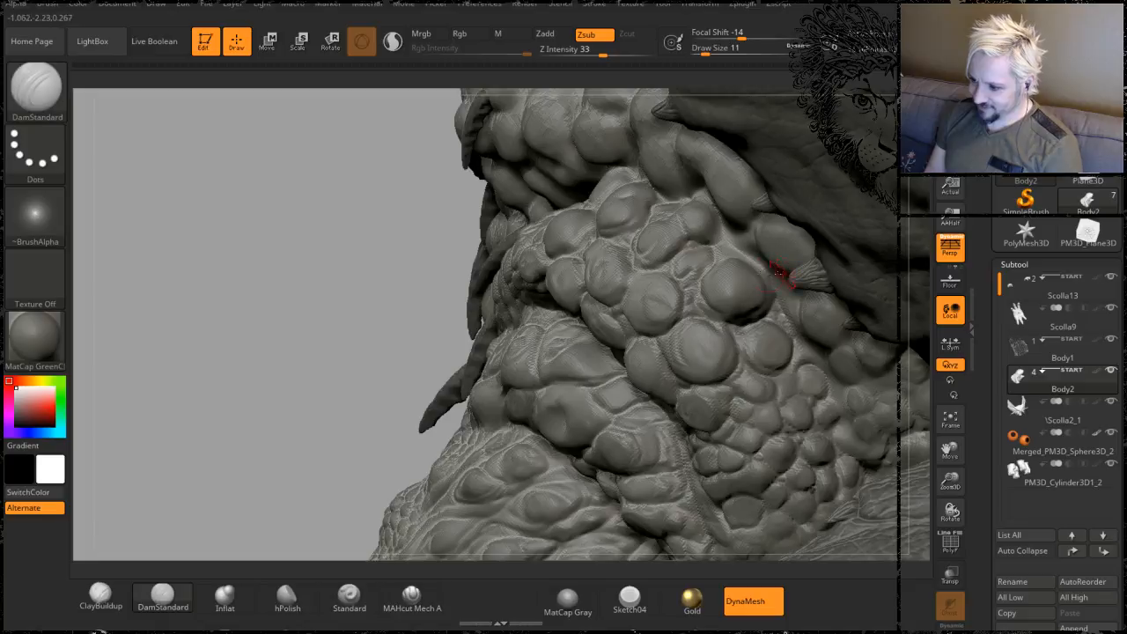
- Examine the scales on the shoulder, arched ridges, back and upper arm from several angles and distances
mouse_move(292, 292)
left_mouse_down()
mouse_move(405, 322)
mouse_move(395, 333)
left_mouse_up()
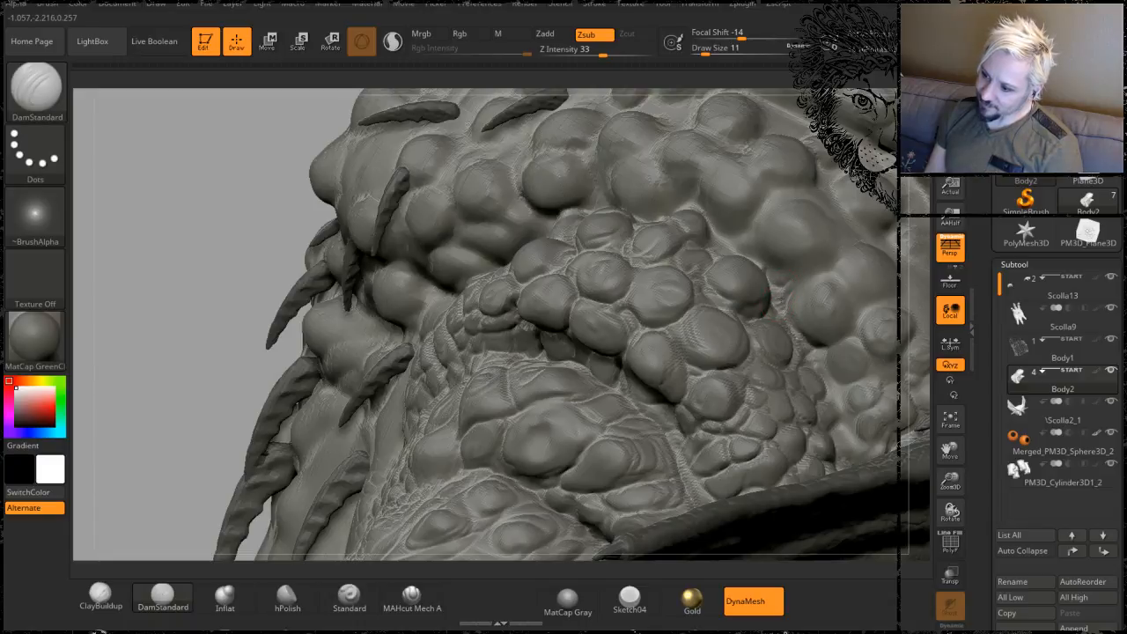
mouse_move(152, 223)
left_mouse_down()
mouse_move(290, 231)
mouse_move(383, 255)
left_mouse_up()
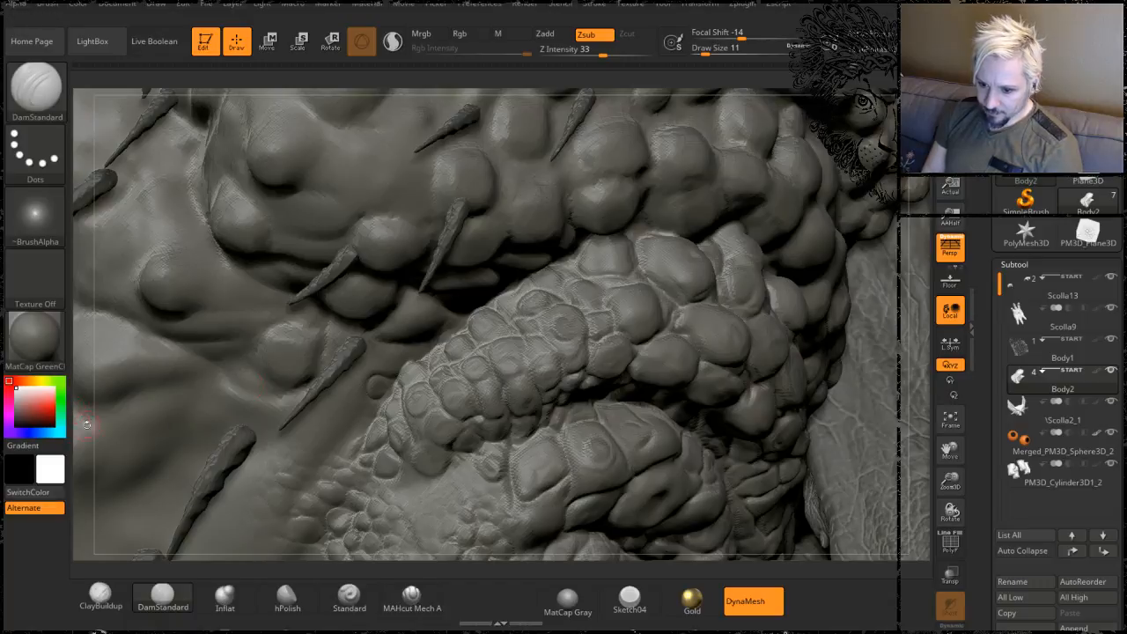
left_click_drag(87, 421, 87, 317, "alt")
mouse_move(703, 460)
left_mouse_down()
mouse_move(691, 371)
mouse_move(655, 377)
mouse_move(573, 348)
mouse_move(552, 331)
mouse_move(556, 303)
left_mouse_up()
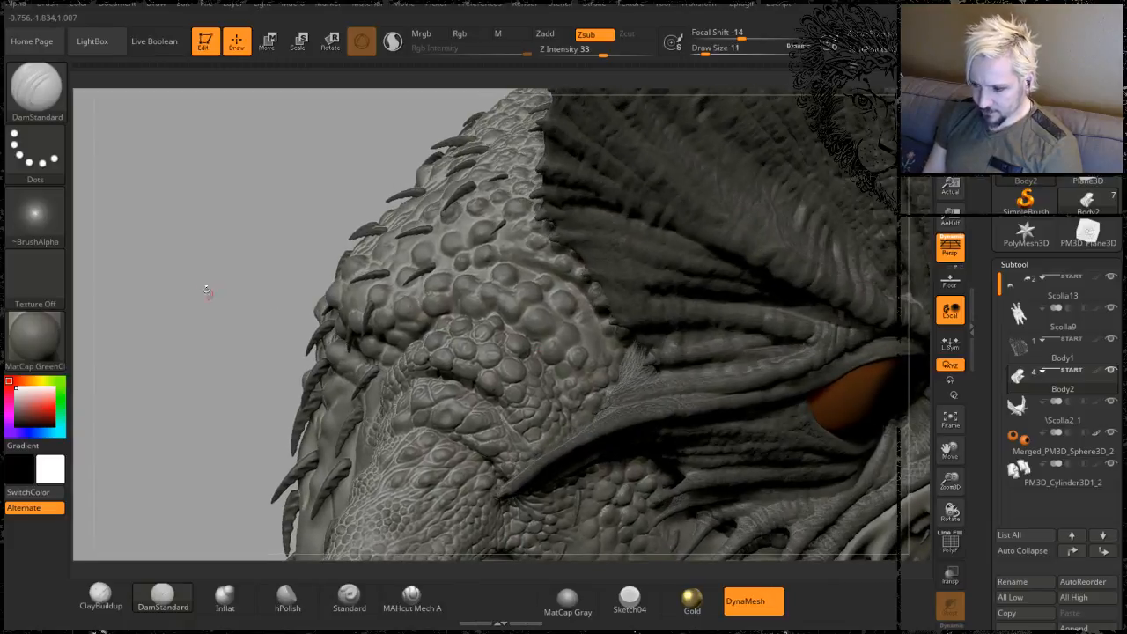
mouse_move(205, 273)
left_mouse_down("alt")
mouse_move(198, 249)
mouse_move(236, 346)
left_mouse_up("alt")
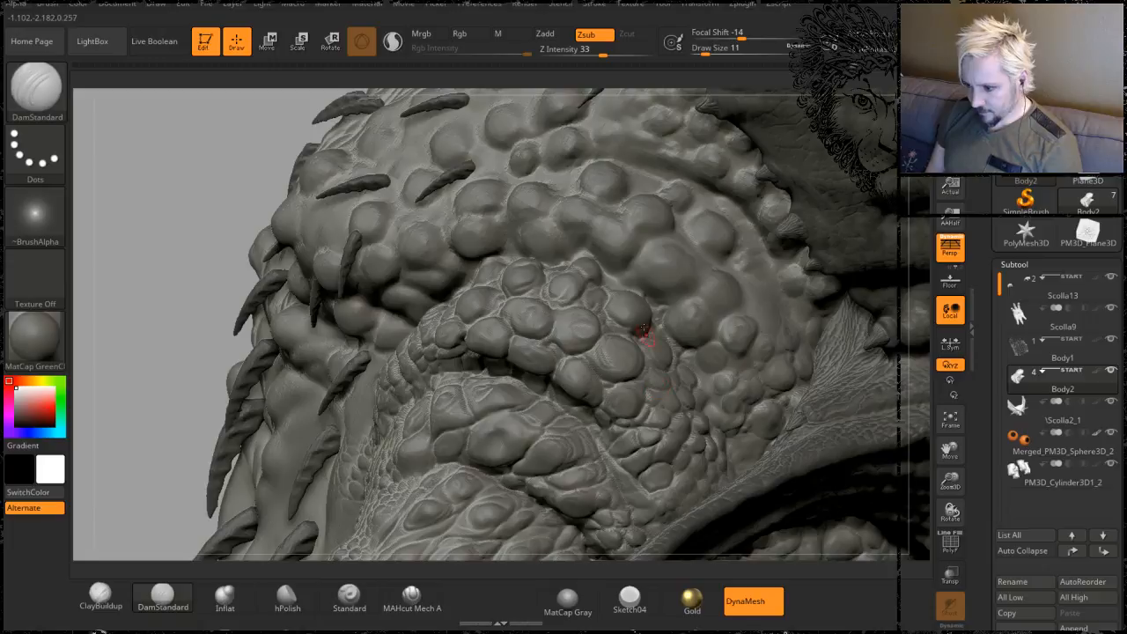
left_click_drag(146, 231, 401, 333, "alt")
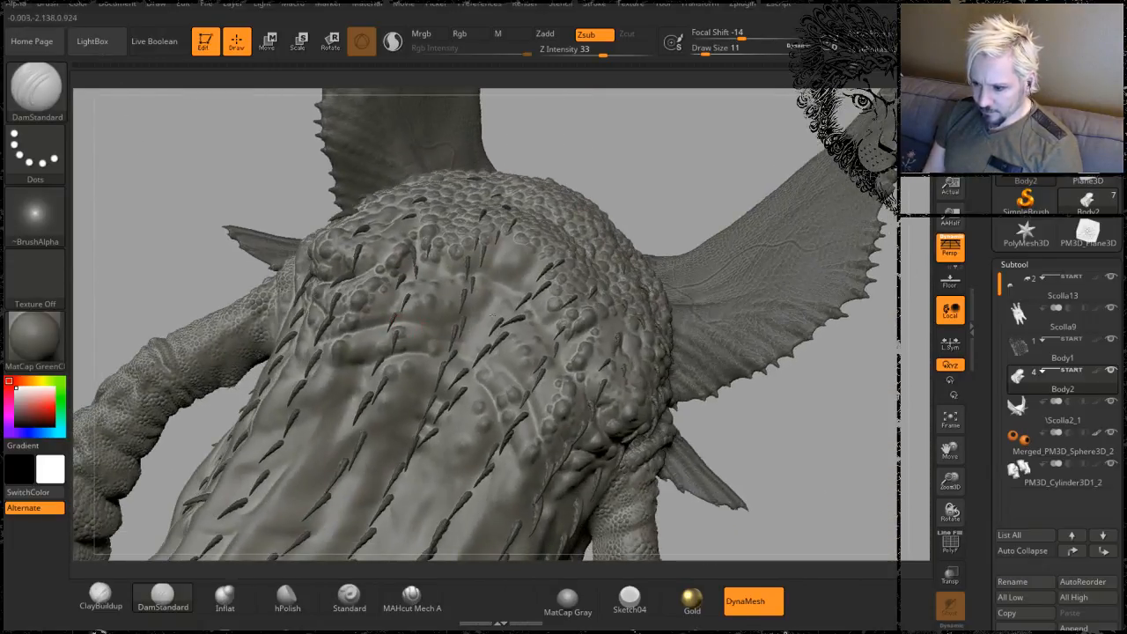
mouse_move(812, 490)
left_mouse_down("alt")
mouse_move(772, 452)
mouse_move(707, 336)
mouse_move(623, 421)
left_mouse_up("alt")
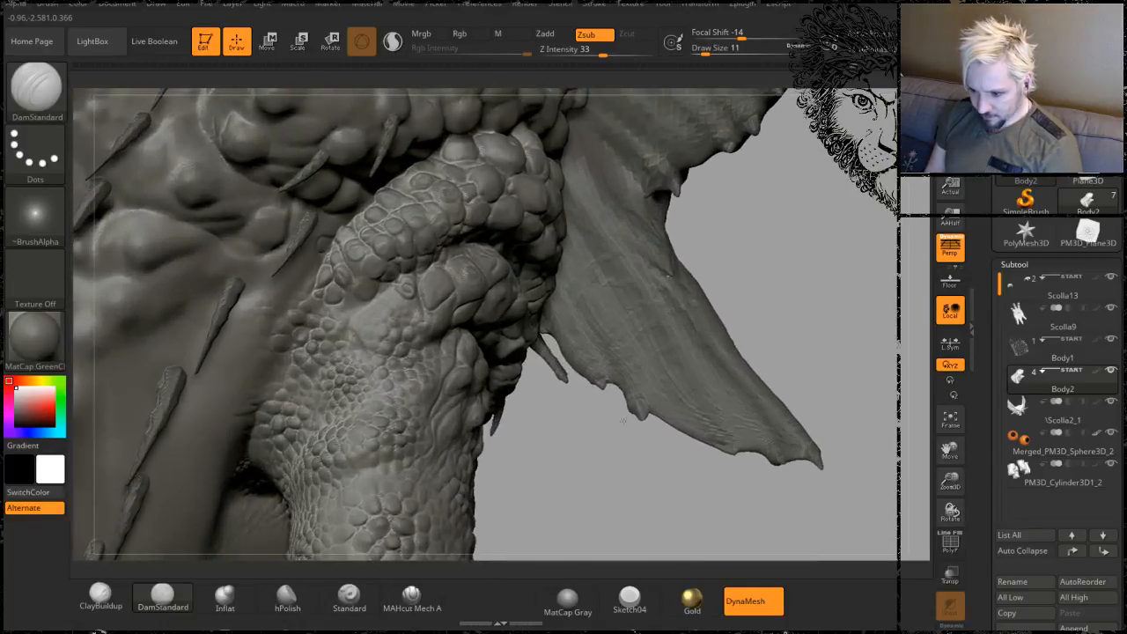
left_click_drag(554, 485, 441, 206)
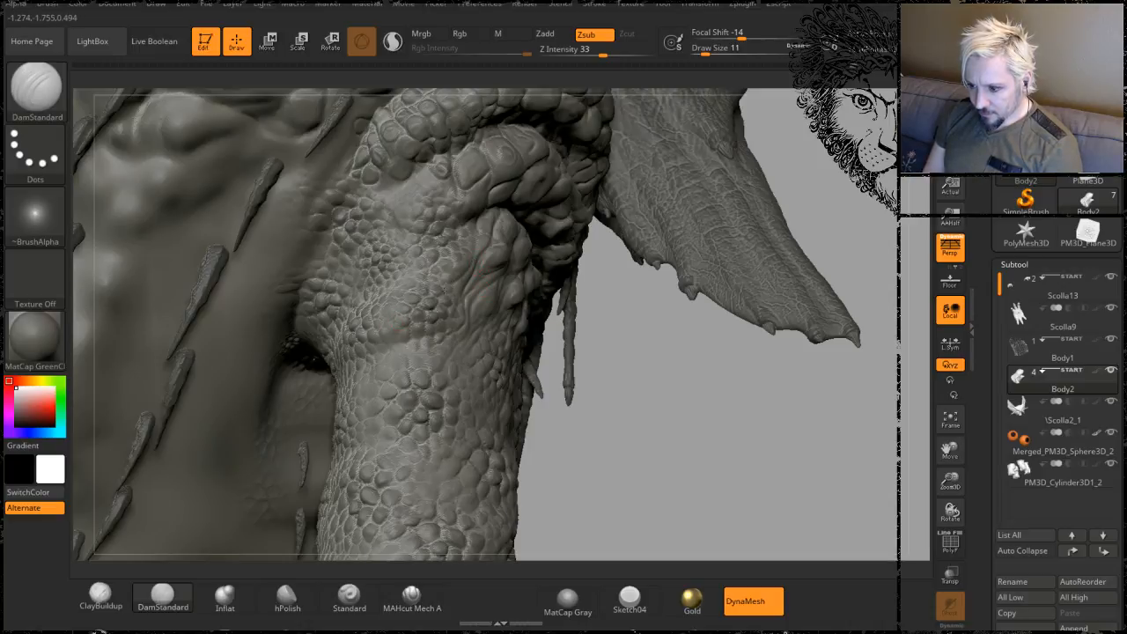
left_click_drag(590, 362, 616, 374, "alt")
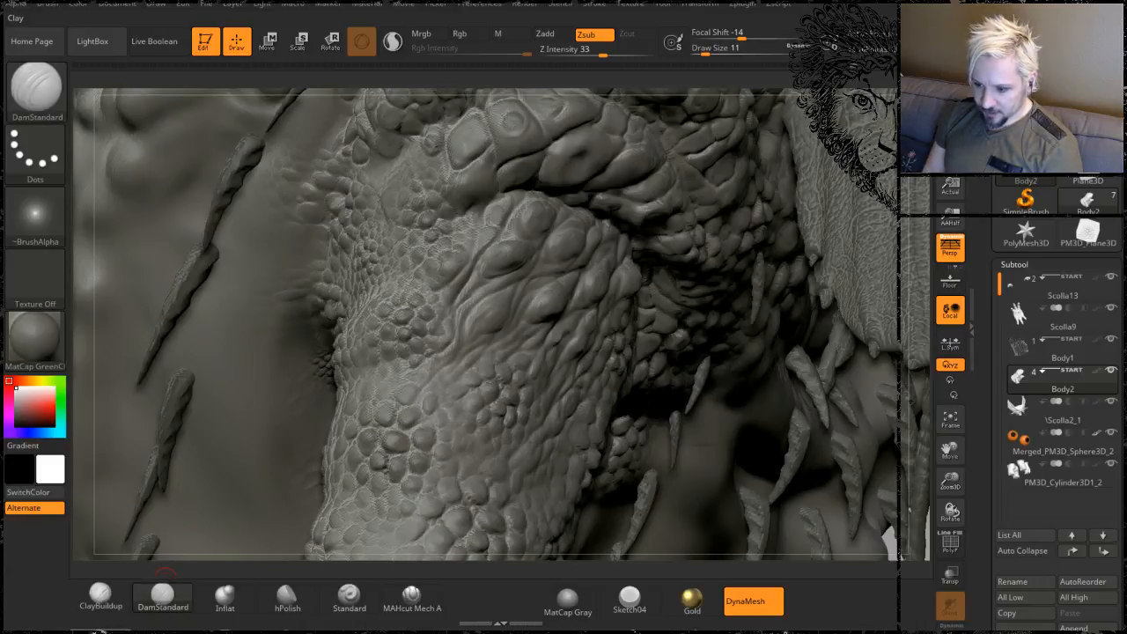
- Build up the scales and skin folds on the upper arm below the inner ridge with the Clay brush at draw size 7
left_click(165, 588)
key("space")
left_click_drag(450, 293, 446, 292)
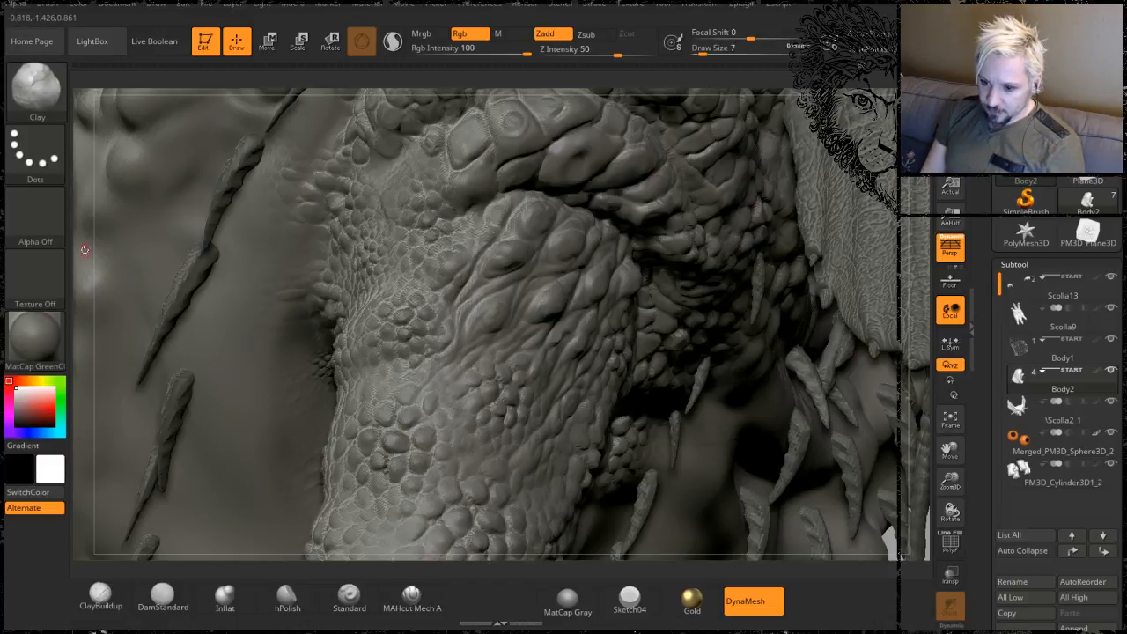
mouse_move(85, 250)
left_mouse_down()
mouse_move(82, 232)
mouse_move(95, 315)
left_mouse_up()
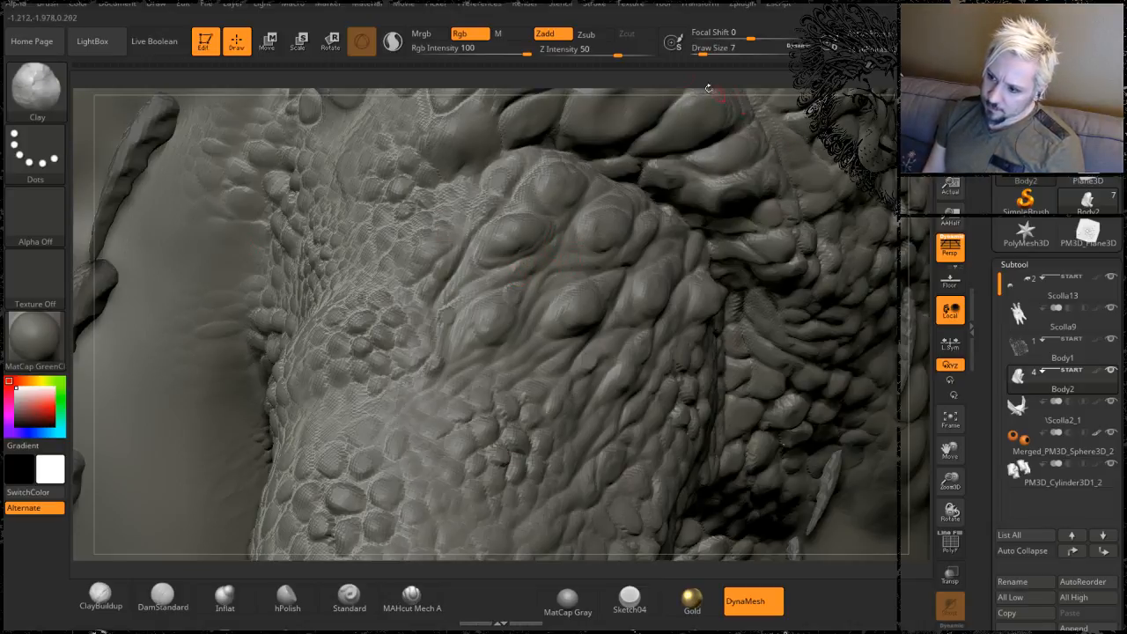
mouse_move(654, 79)
left_mouse_down()
mouse_move(756, 328)
mouse_move(813, 208)
left_mouse_up()
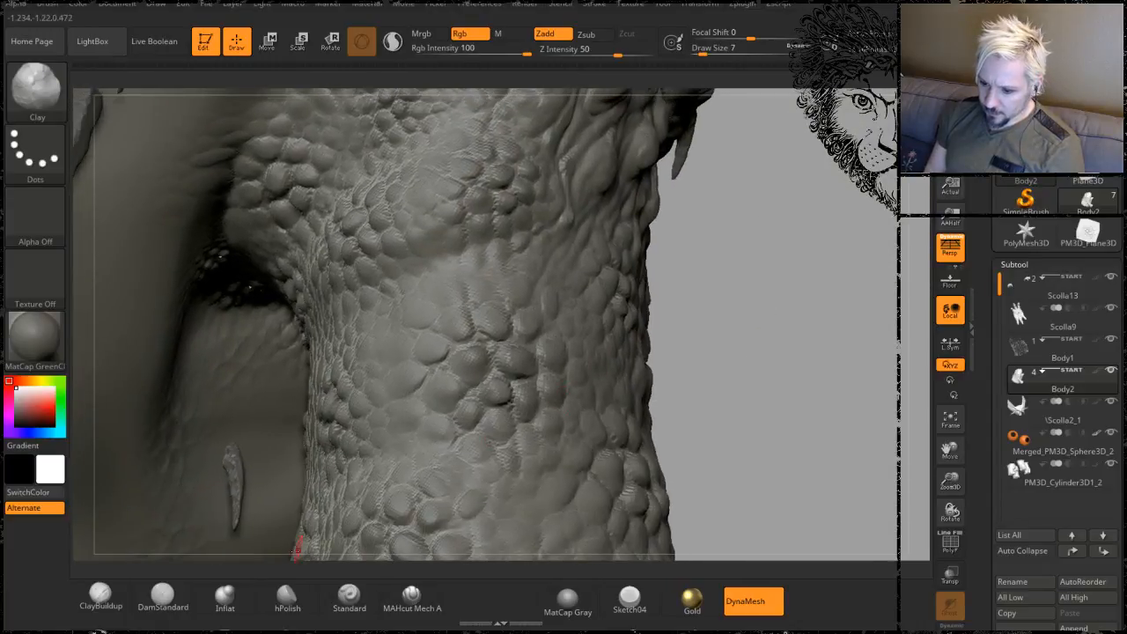
- Stamp patches of the scale alpha on the skin between the arm and the body's side with the Standard brush's DragRect stroke
left_click(350, 599)
left_click_drag(425, 280, 398, 454)
left_click_drag(779, 350, 736, 268)
left_click_drag(473, 397, 473, 517)
mouse_move(621, 335)
left_mouse_down()
mouse_move(646, 337)
mouse_move(636, 347)
mouse_move(617, 323)
mouse_move(566, 308)
left_mouse_up()
left_click_drag(366, 216, 349, 323)
left_click_drag(492, 81, 459, 304, "alt")
left_click_drag(364, 341, 346, 456)
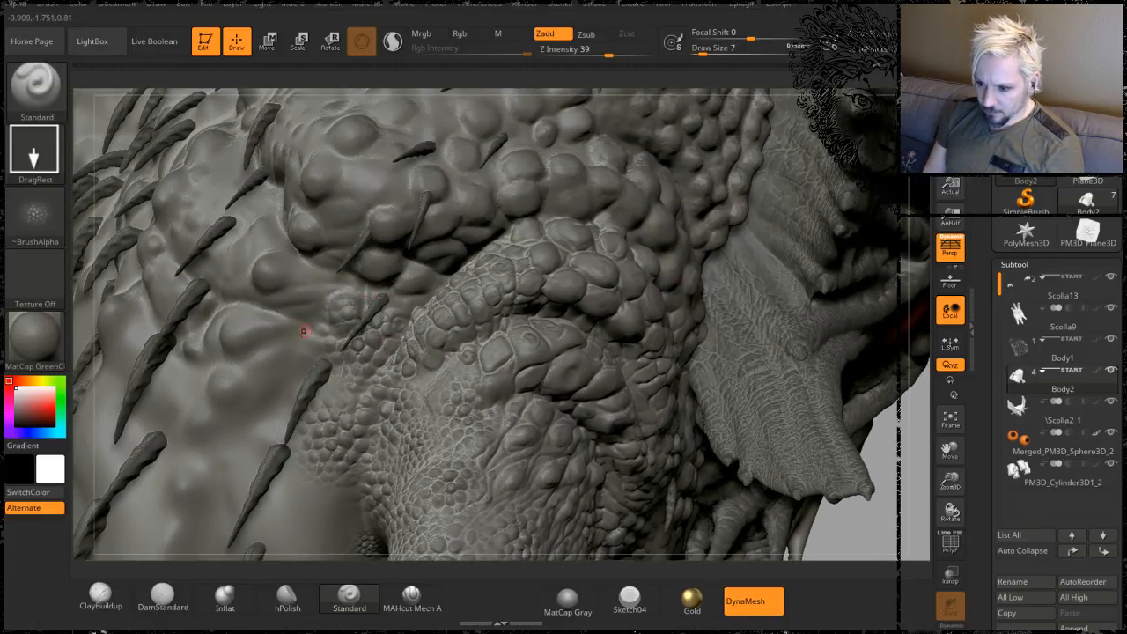
left_click_drag(298, 359, 300, 370)
left_click_drag(298, 461, 300, 478)
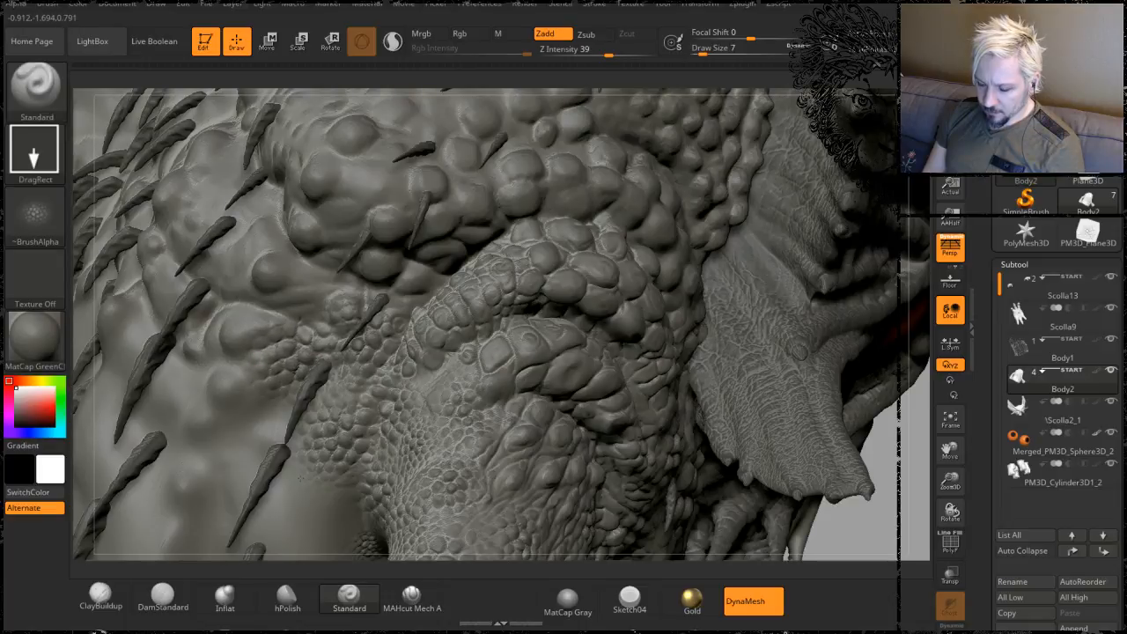
- Isolate the body mesh and stamp scale patches between the bulges above the armpit and on the shoulder's rounded fold
left_click(950, 625)
left_click_drag(803, 281, 402, 255)
left_click_drag(318, 277, 323, 432)
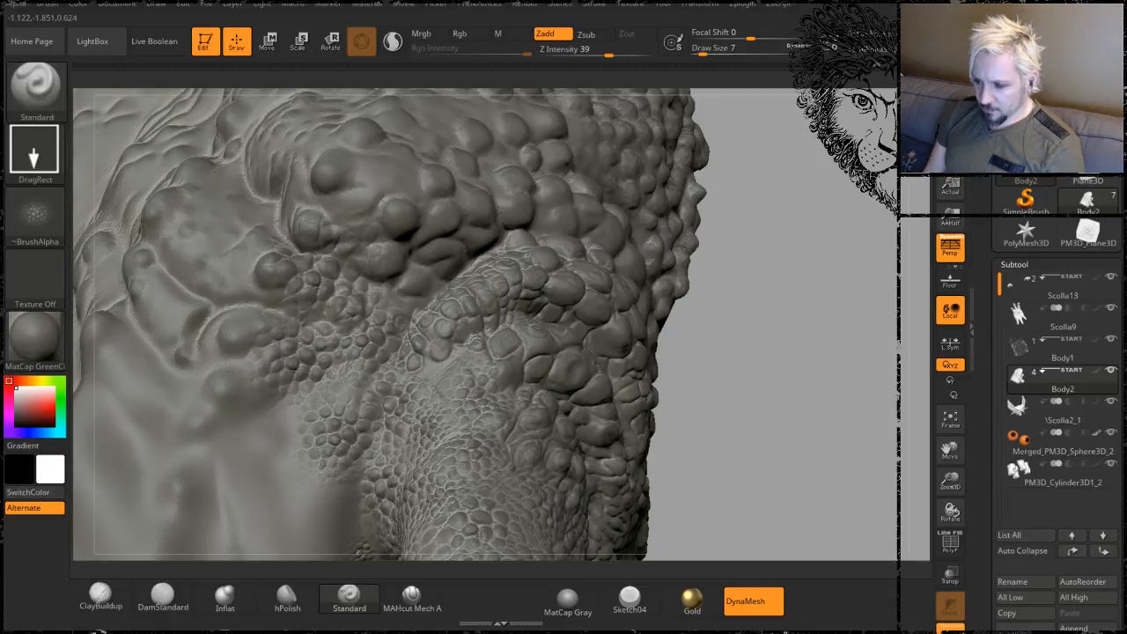
left_click_drag(776, 287, 644, 315)
mouse_move(368, 277)
left_mouse_down()
mouse_move(327, 409)
mouse_move(340, 412)
left_mouse_up()
mouse_move(767, 263)
left_mouse_down()
mouse_move(767, 252)
mouse_move(771, 339)
left_mouse_up()
left_click_drag(408, 296, 444, 335)
mouse_move(837, 191)
left_mouse_down()
mouse_move(852, 129)
mouse_move(870, 130)
left_mouse_up()
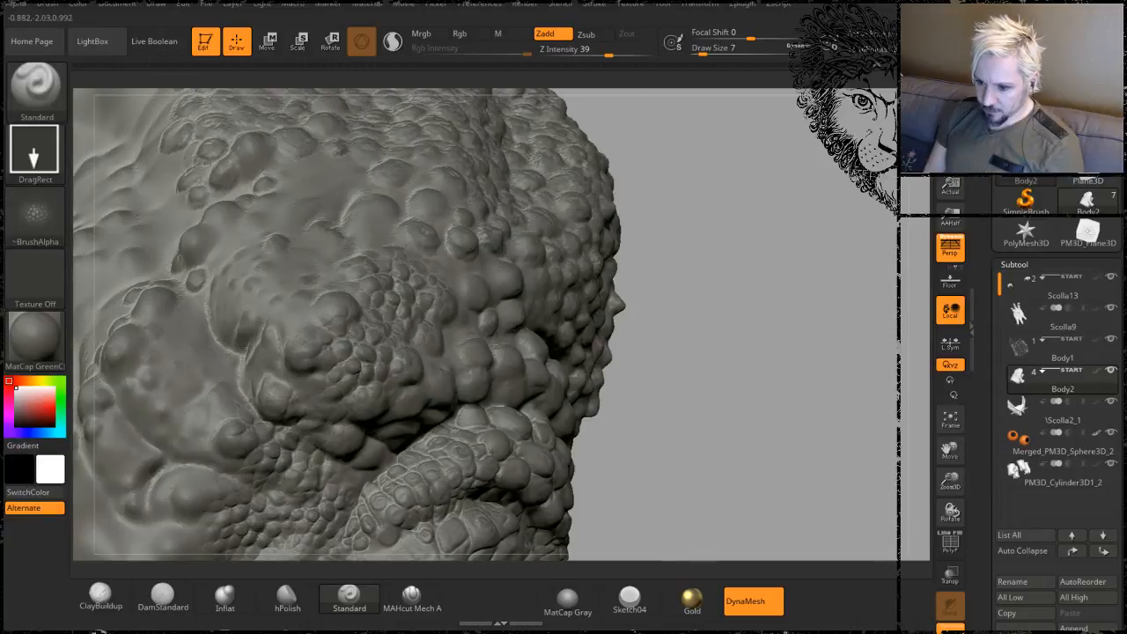
- Stamp more scale patches over the smooth skin beside the shoulder bulges and along the body's side near the armpit
left_click_drag(189, 370, 220, 428)
left_click_drag(703, 373, 762, 293)
mouse_move(765, 334)
left_mouse_down()
mouse_move(768, 317)
mouse_move(797, 344)
mouse_move(808, 238)
left_mouse_up()
left_click_drag(407, 319, 392, 492)
left_click_drag(800, 386, 835, 232, "alt")
left_click_drag(484, 250, 480, 303)
mouse_move(843, 274)
left_mouse_down()
mouse_move(866, 302)
mouse_move(301, 211)
mouse_move(330, 256)
mouse_move(315, 377)
left_mouse_up()
left_click_drag(314, 393, 387, 405)
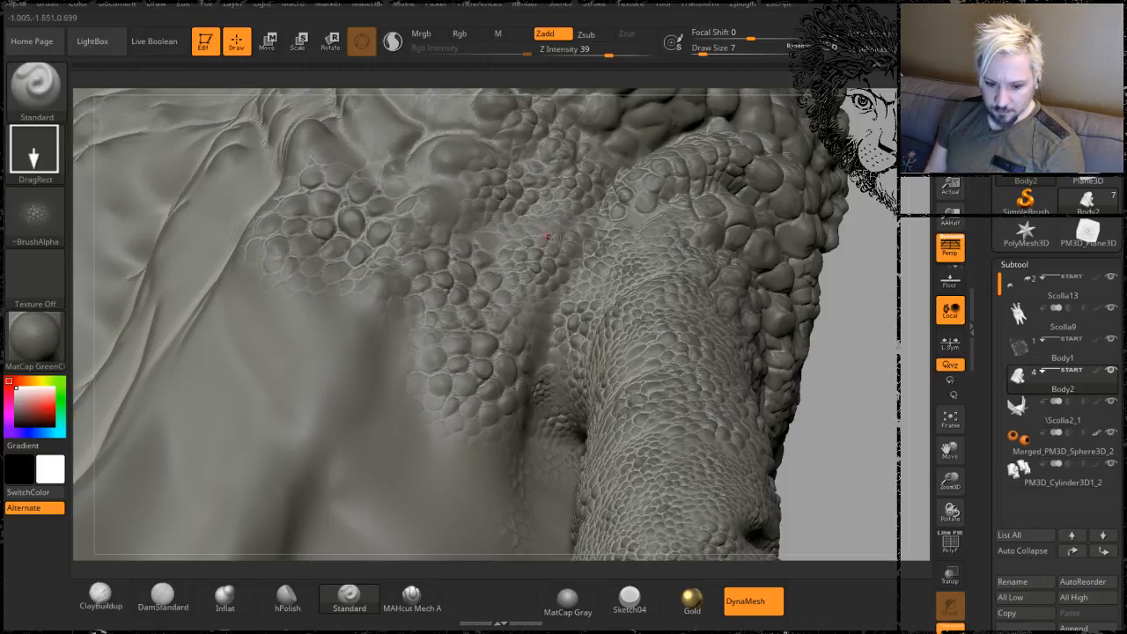
- Stamp a scale patch on the smooth fold below the existing scales beside the armpit and review the covered shoulder
left_click_drag(858, 271, 861, 330)
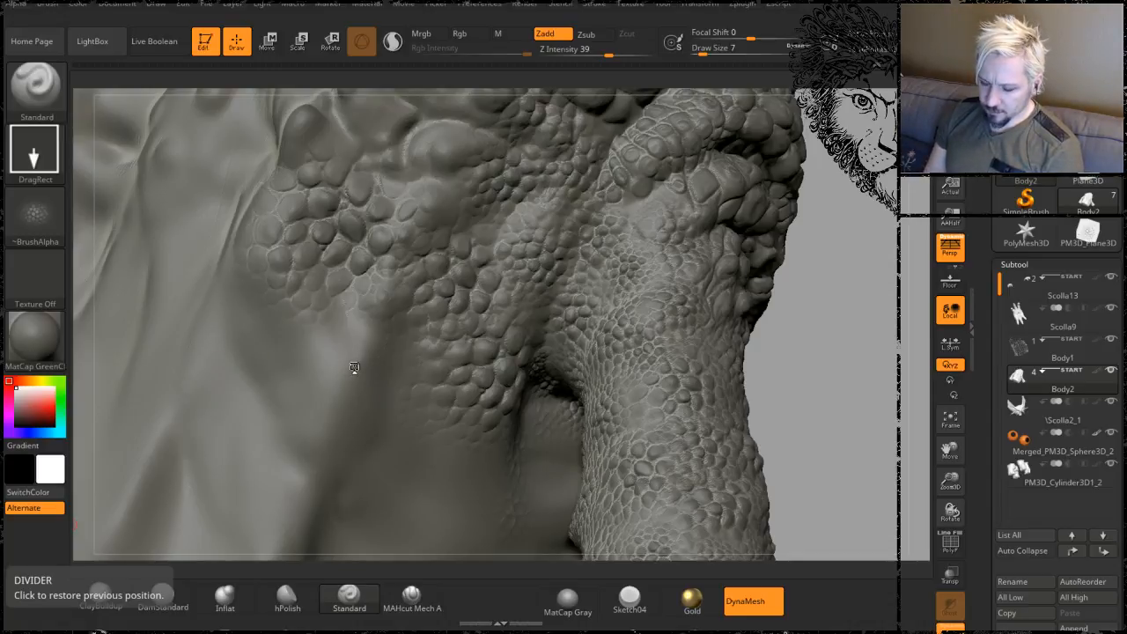
mouse_move(347, 363)
left_mouse_down()
mouse_move(427, 464)
mouse_move(431, 498)
left_mouse_up()
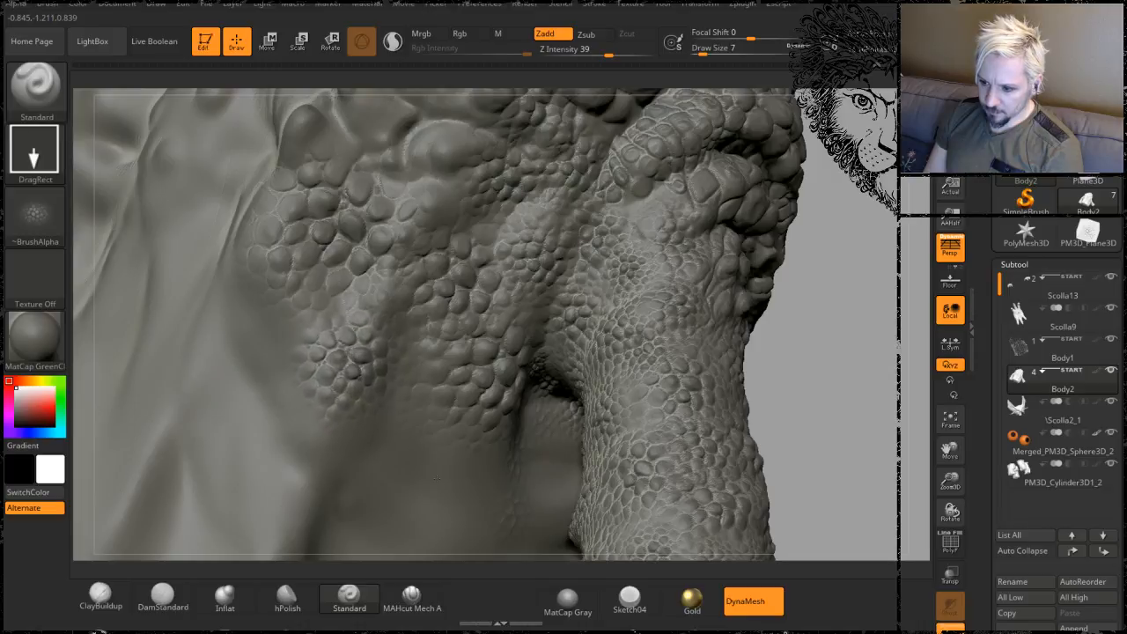
mouse_move(807, 370)
left_mouse_down()
mouse_move(792, 339)
mouse_move(679, 239)
mouse_move(712, 269)
mouse_move(730, 308)
mouse_move(717, 307)
left_mouse_up()
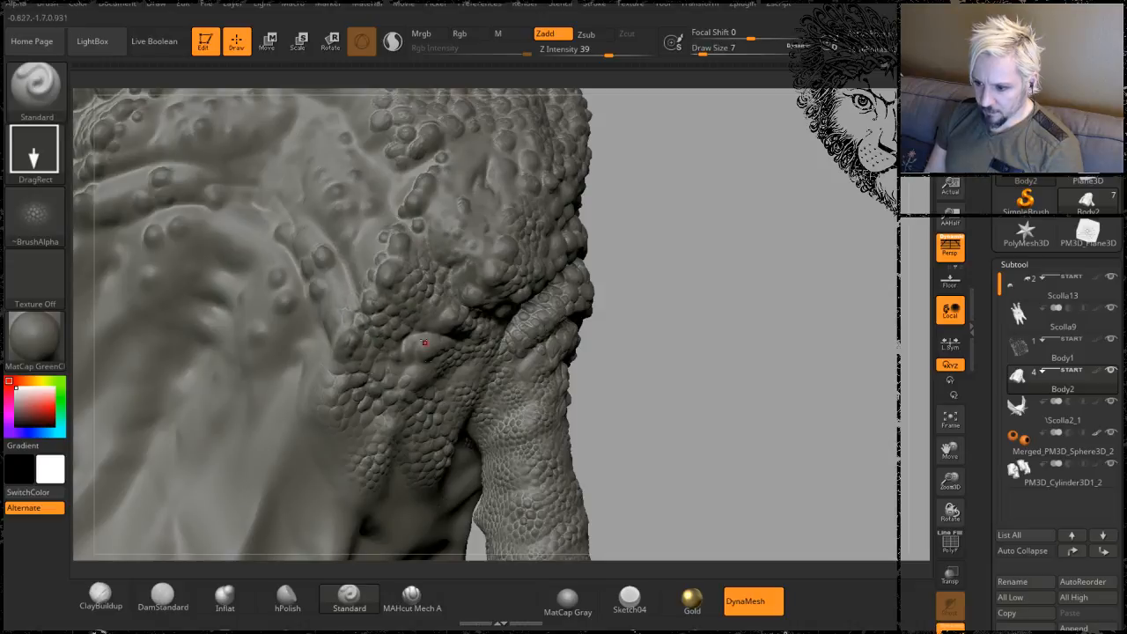
left_click_drag(687, 229, 630, 256)
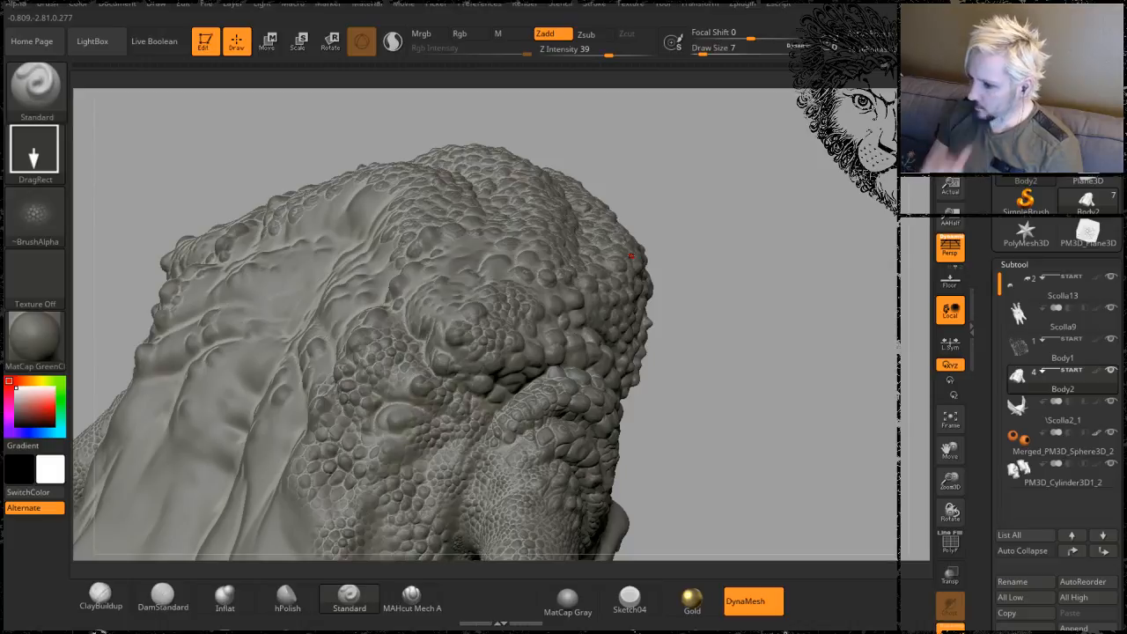
mouse_move(787, 239)
left_mouse_down()
mouse_move(778, 269)
mouse_move(792, 328)
left_mouse_up()
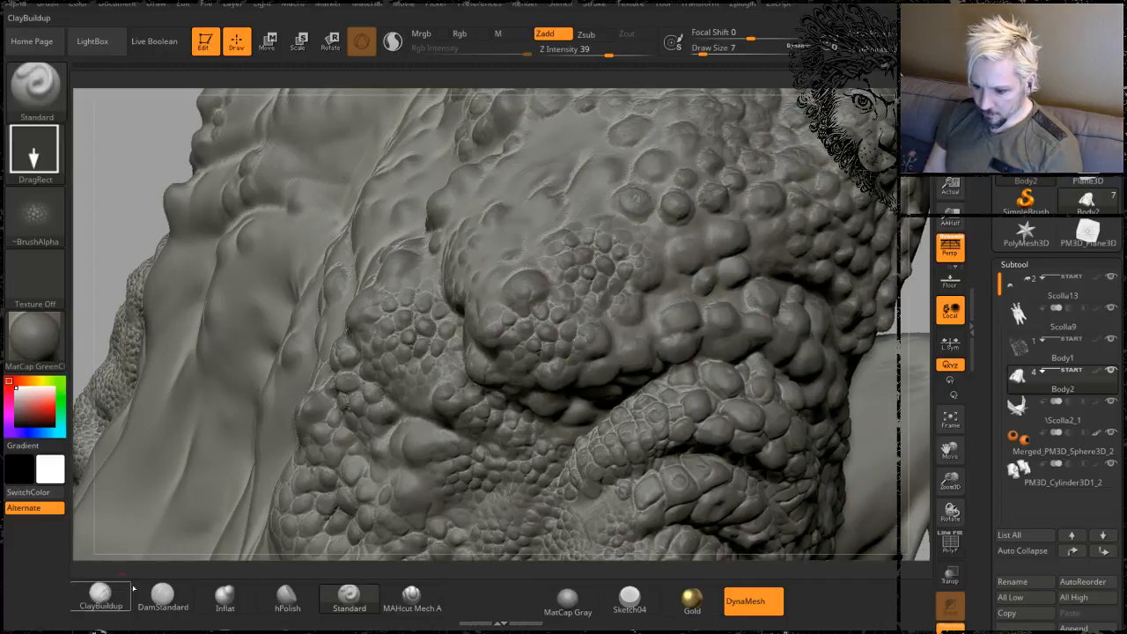
- Carve around the round scales above the outer arch with the DamStandard brush at draw size 14 and smooth the strokes
left_click(163, 596)
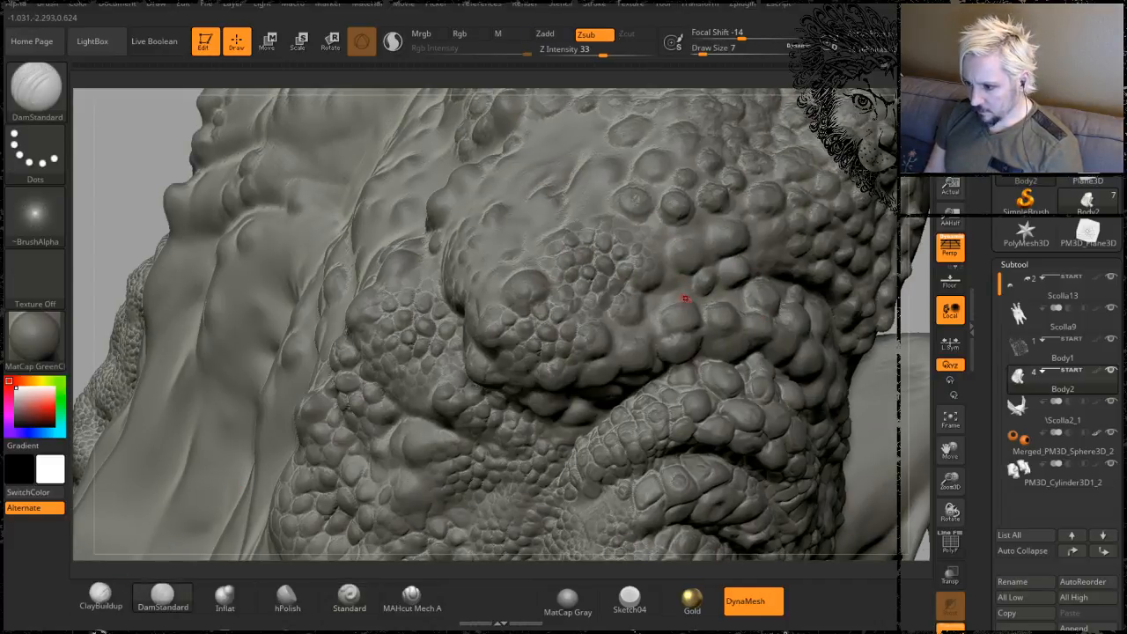
key("space")
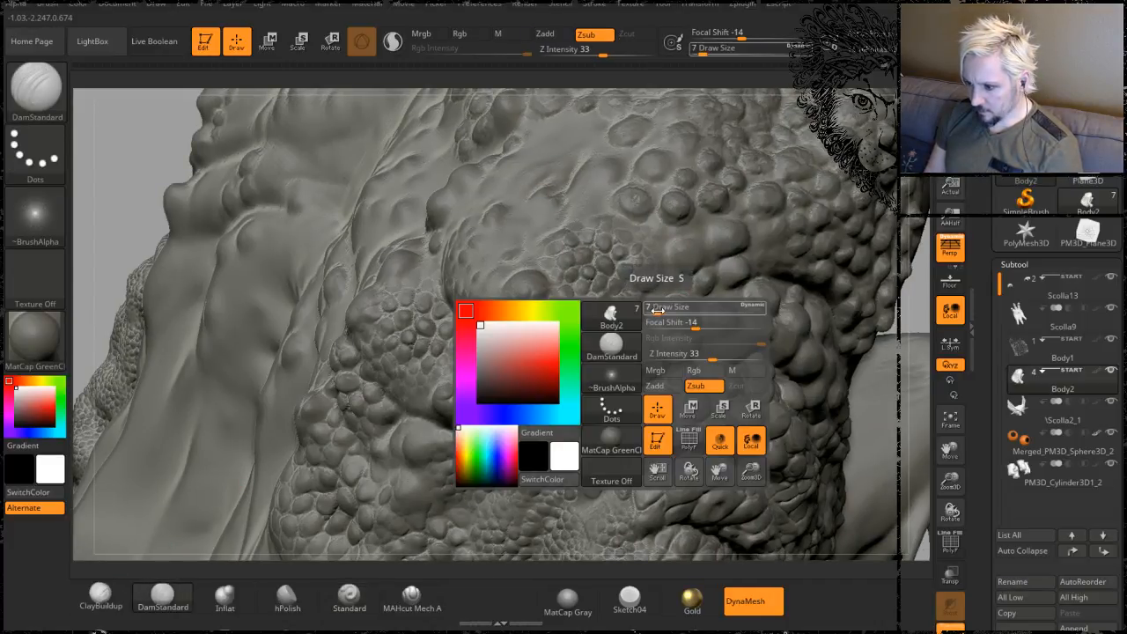
left_click(661, 310)
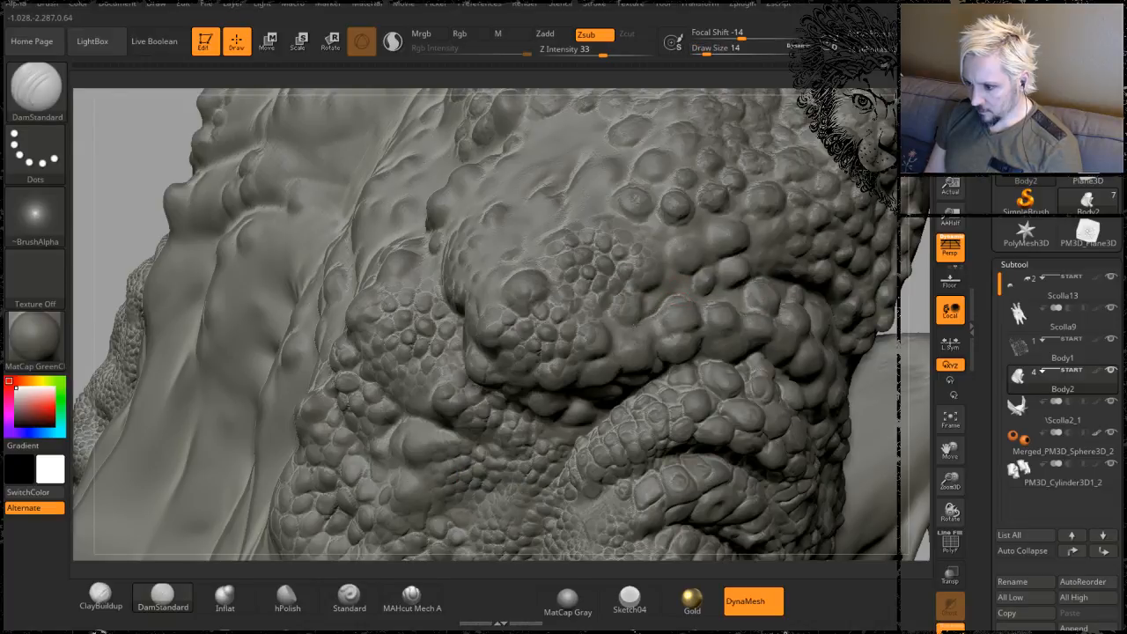
left_click_drag(914, 314, 655, 294, "alt")
mouse_move(752, 247)
left_mouse_down()
mouse_move(769, 253)
mouse_move(779, 321)
left_mouse_up()
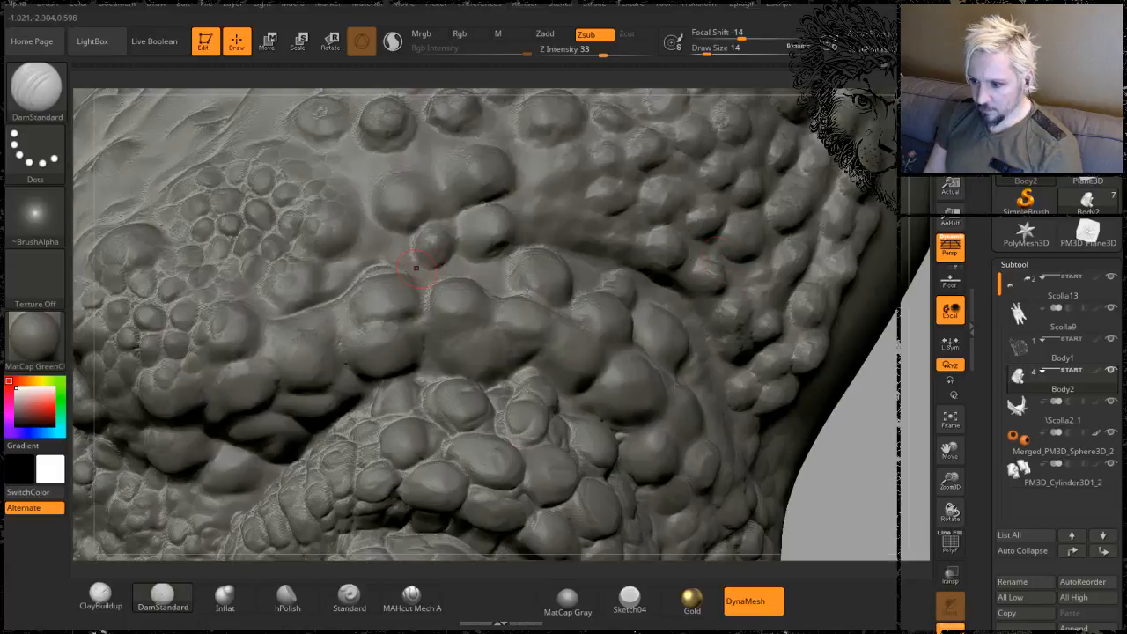
key("shift")
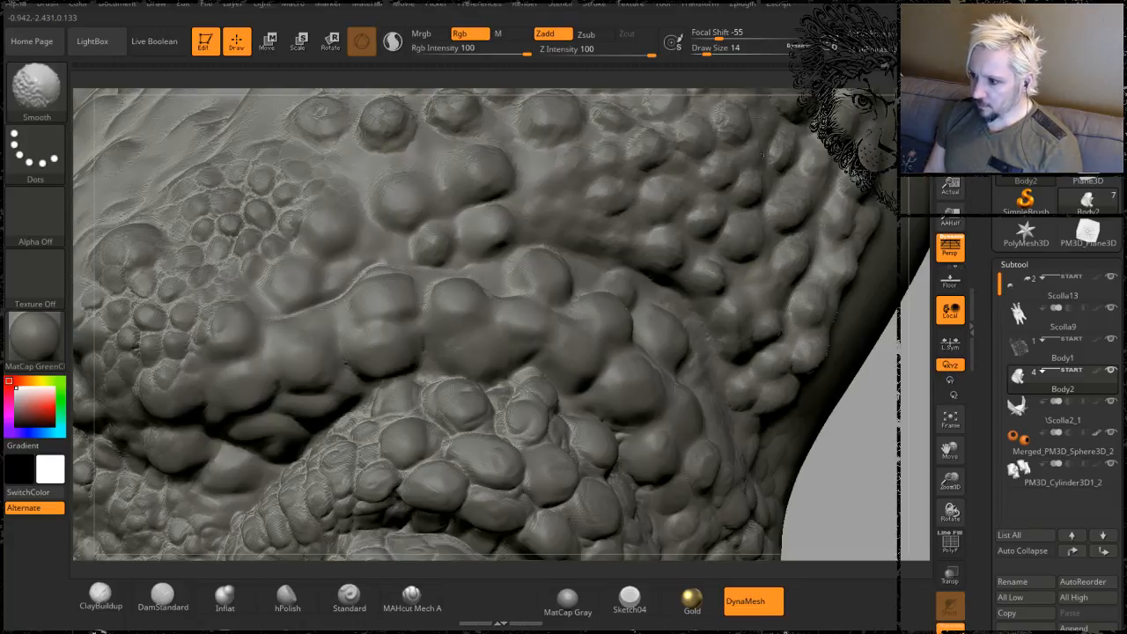
- Outline the round scales along the crest of the outer arch, just below the deep fold, with the DamStandard brush
mouse_move(865, 483)
left_mouse_down()
mouse_move(829, 434)
mouse_move(835, 408)
mouse_move(763, 331)
left_mouse_up()
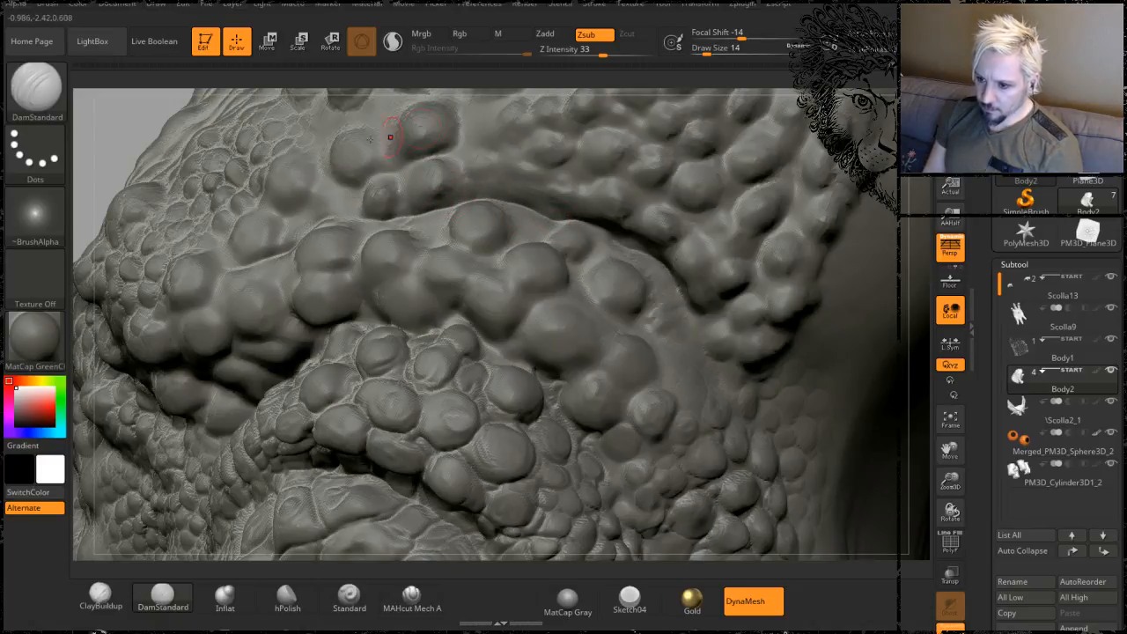
left_click_drag(120, 126, 346, 192)
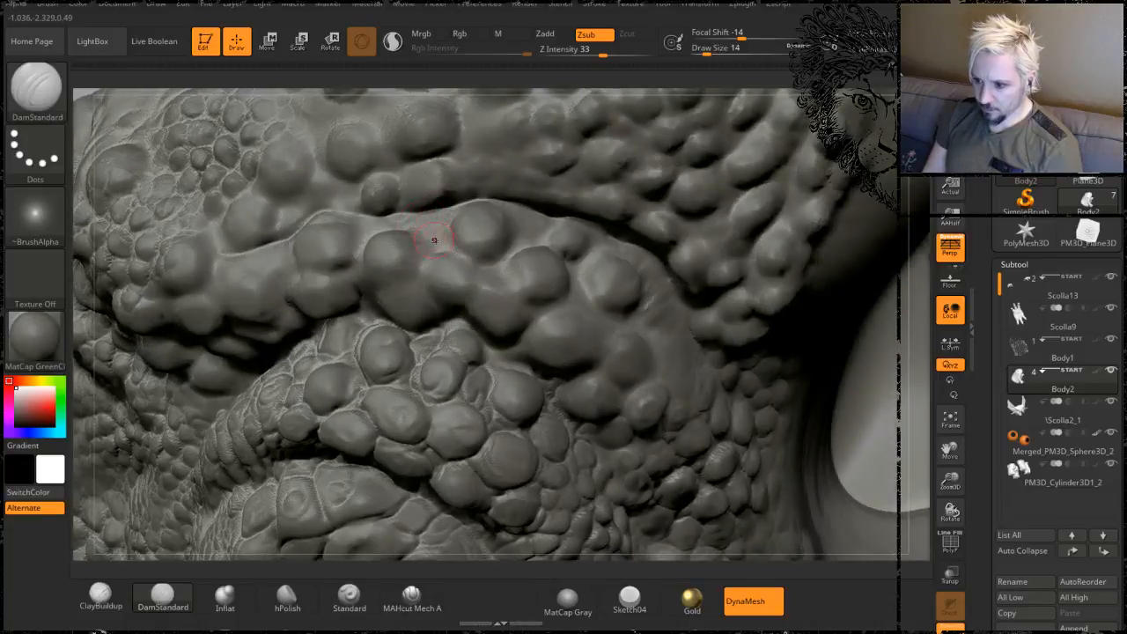
mouse_move(455, 244)
left_mouse_down()
mouse_move(469, 255)
mouse_move(534, 241)
left_mouse_up()
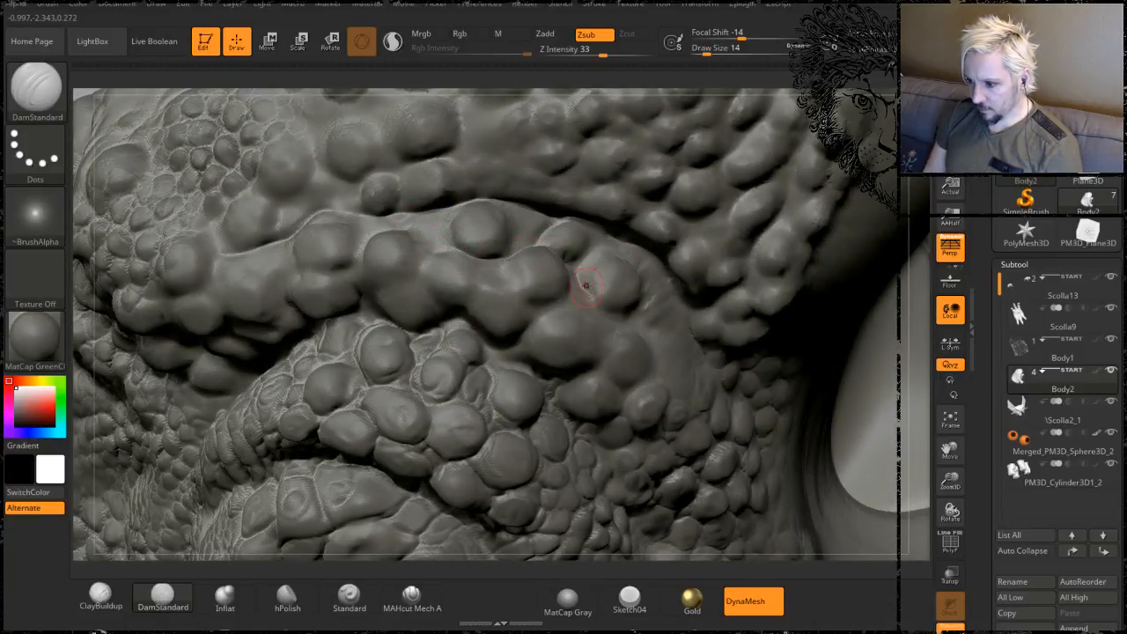
- Separate the large round bulge on the outer arch and carve and smooth scales along the arch's far end beside the deep fold
left_click_drag(920, 351, 739, 323, "alt")
left_click_drag(881, 237, 784, 238)
mouse_move(413, 275)
left_mouse_down()
mouse_move(497, 313)
mouse_move(572, 322)
left_mouse_up()
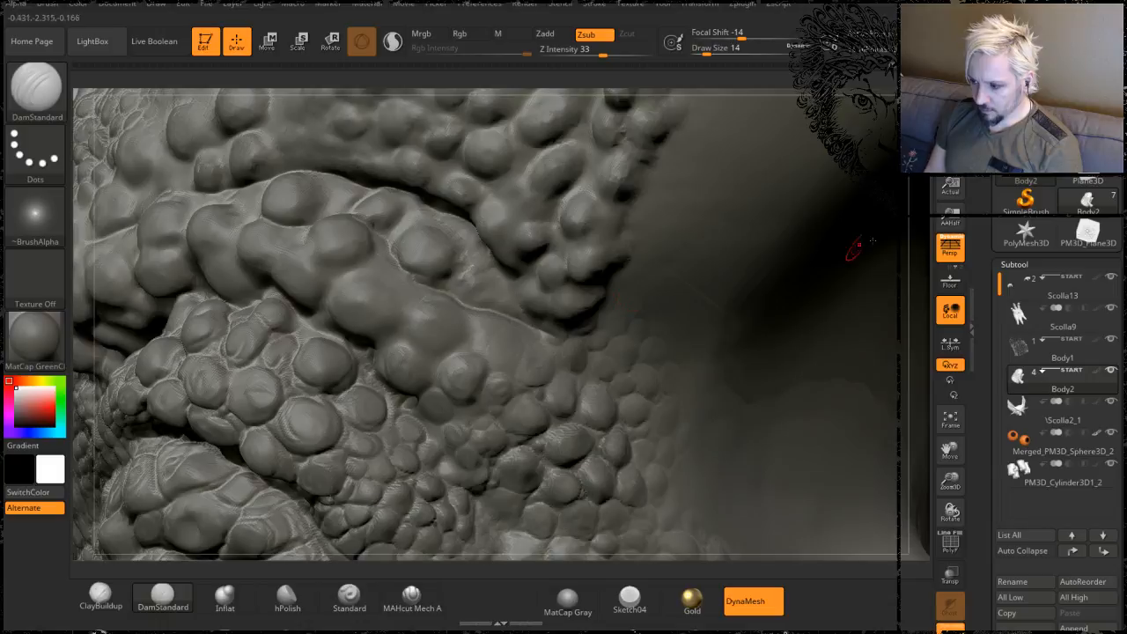
left_click_drag(922, 211, 824, 222)
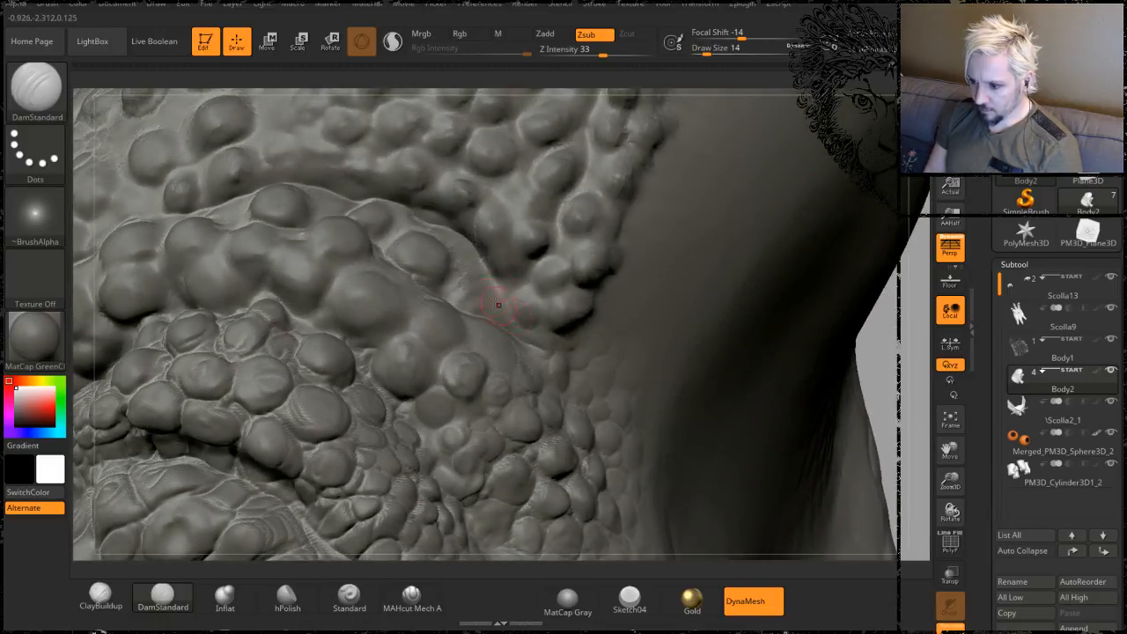
mouse_move(498, 305)
left_mouse_down("shift")
mouse_move(460, 233)
mouse_move(394, 192)
left_mouse_up("shift")
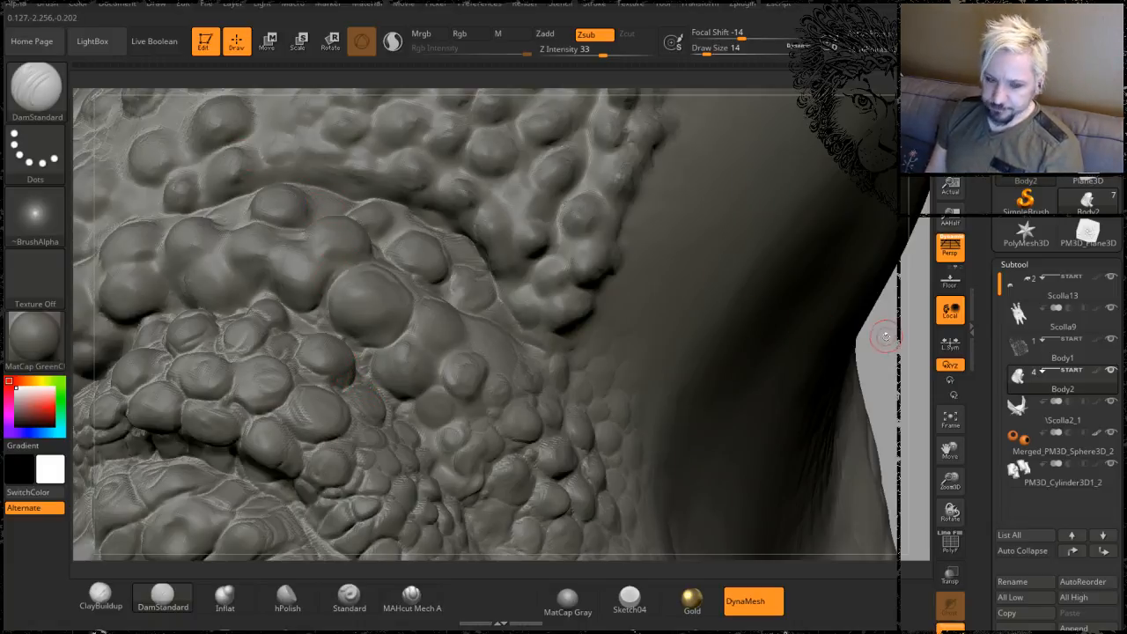
mouse_move(886, 339)
left_mouse_down()
mouse_move(930, 341)
mouse_move(875, 331)
left_mouse_up()
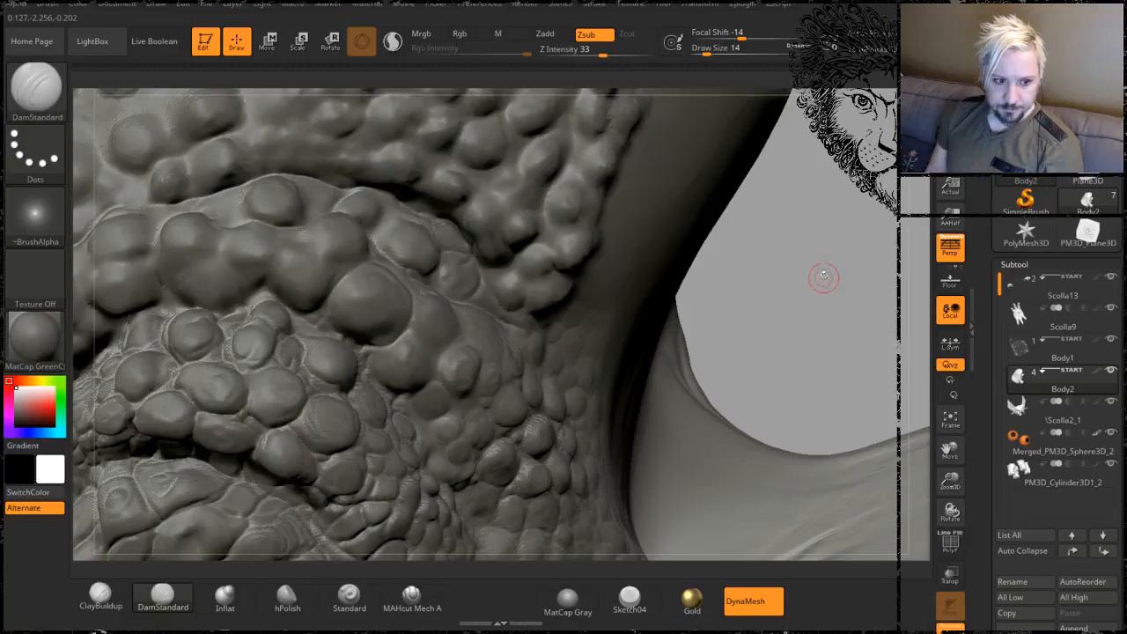
left_click_drag(755, 202, 621, 210)
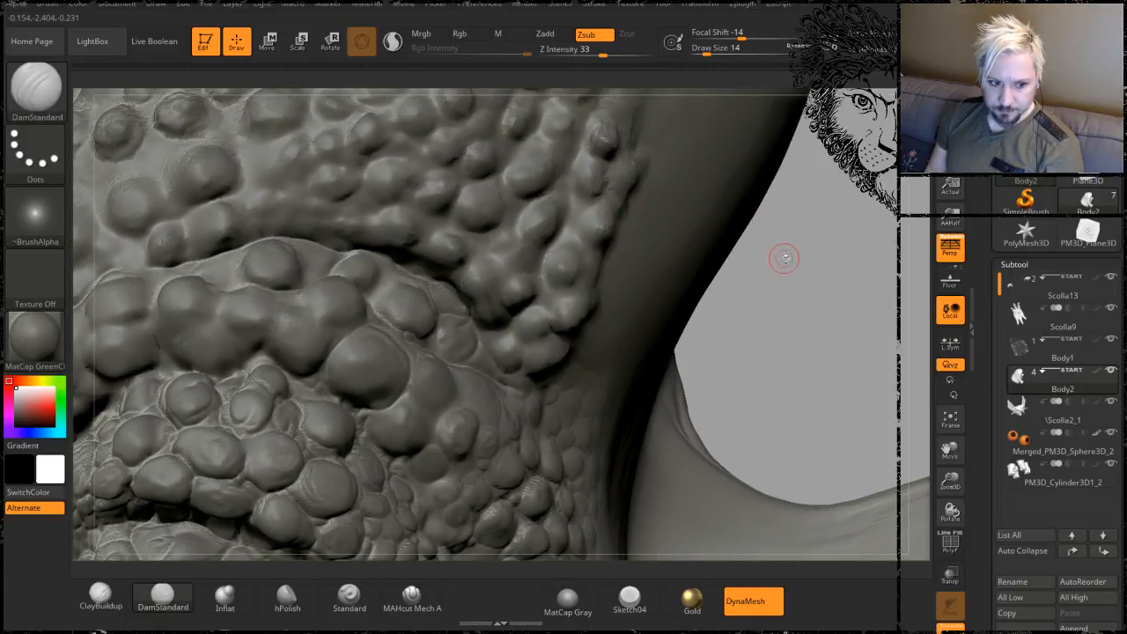
left_click_drag(767, 282, 783, 329)
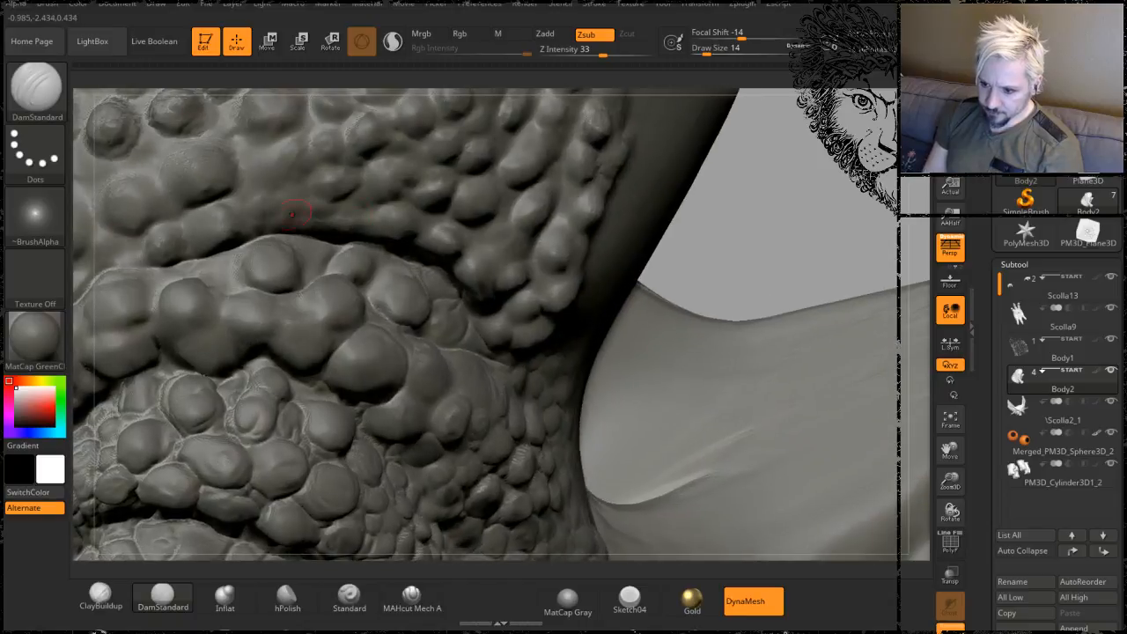
- Outline the round scale in the middle of the outer arch and deepen the creases around its neighbours with the DamStandard brush
mouse_move(335, 257)
left_mouse_down()
mouse_move(304, 242)
mouse_move(241, 246)
left_mouse_up()
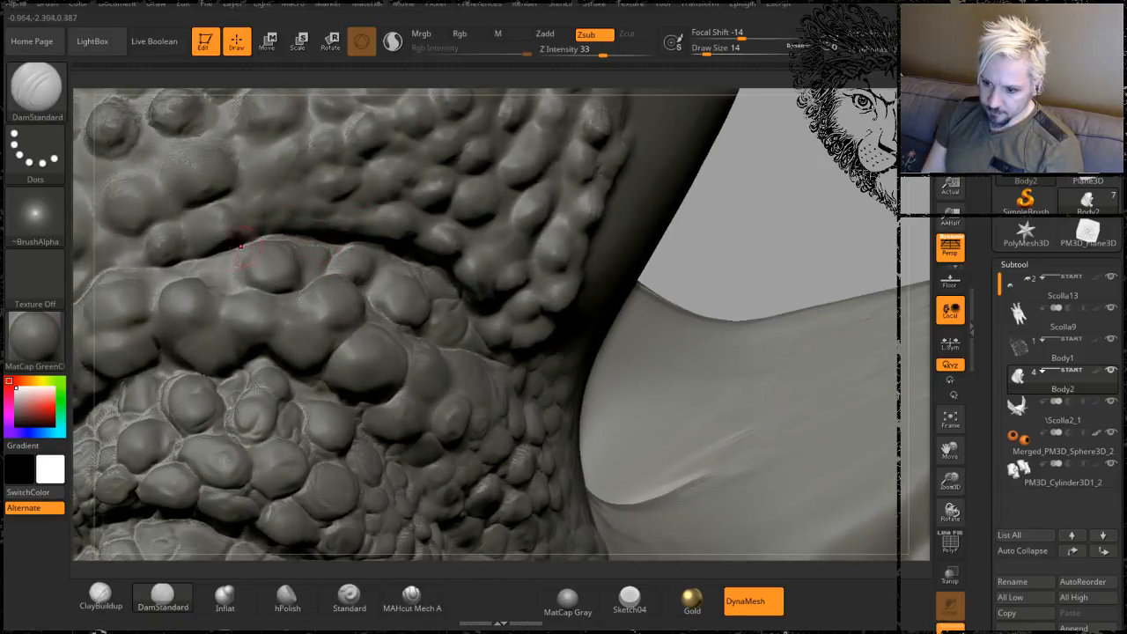
mouse_move(305, 292)
left_mouse_down()
mouse_move(317, 324)
mouse_move(348, 329)
left_mouse_up()
right_click_drag(354, 334, 290, 341)
mouse_move(305, 328)
left_mouse_down()
mouse_move(354, 312)
mouse_move(358, 283)
left_mouse_up()
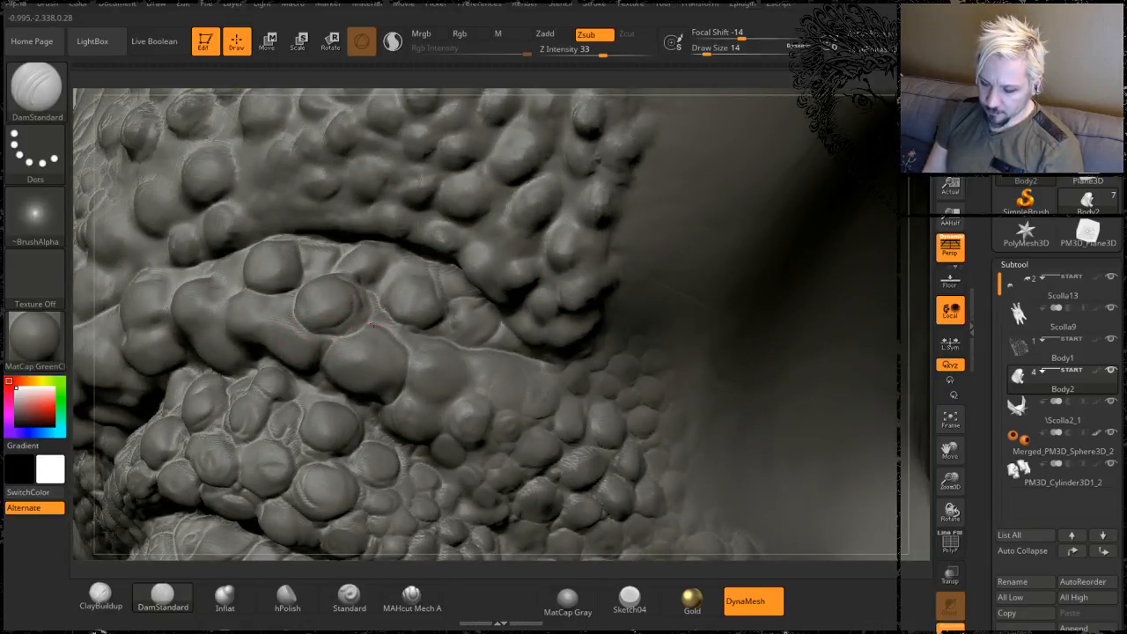
left_click_drag(79, 246, 220, 286)
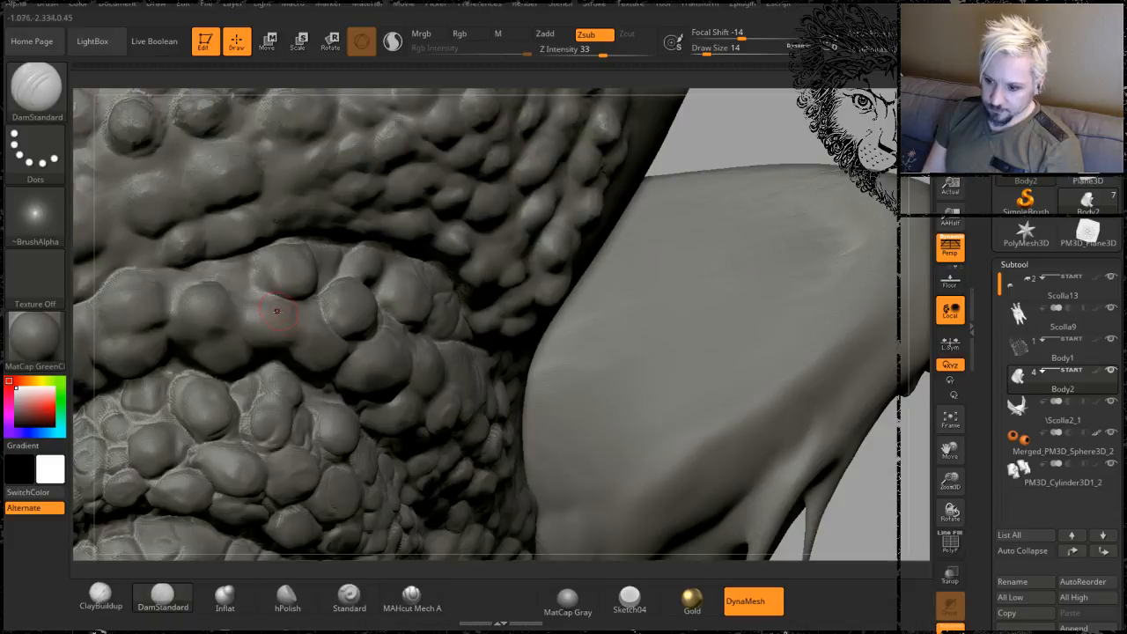
left_click_drag(331, 283, 330, 324)
- Carve the merged bulges around the outer arch's middle into separate overlapping scales and define their edges below the deep fold
mouse_move(710, 137)
left_mouse_down()
mouse_move(608, 141)
mouse_move(638, 127)
left_mouse_up()
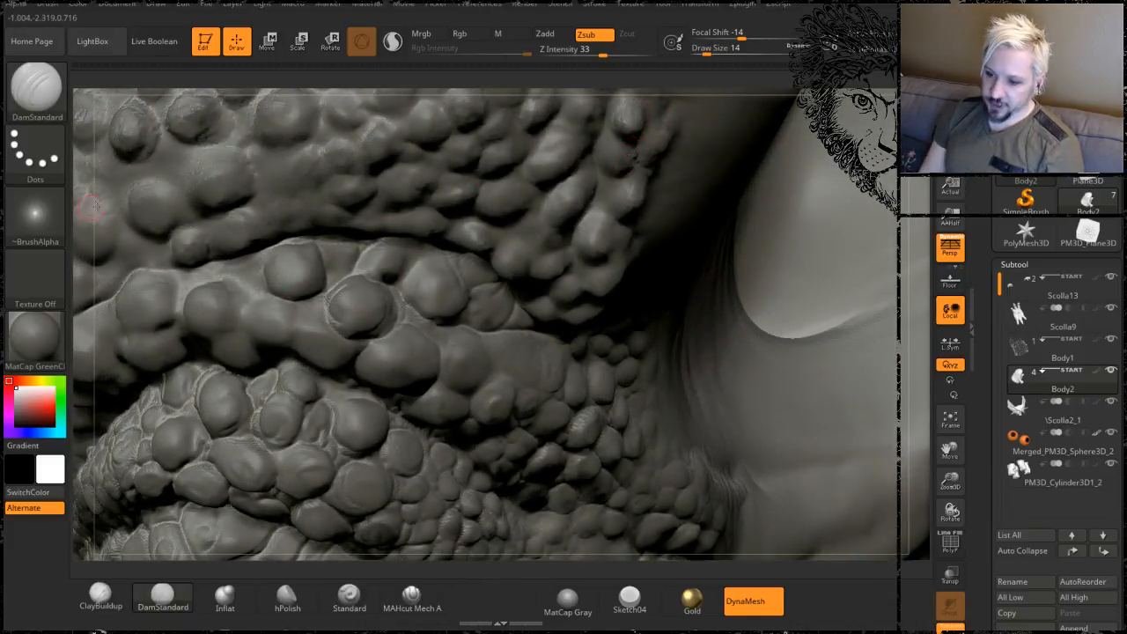
mouse_move(916, 192)
left_mouse_down()
mouse_move(775, 119)
mouse_move(810, 110)
mouse_move(885, 140)
mouse_move(894, 176)
left_mouse_up()
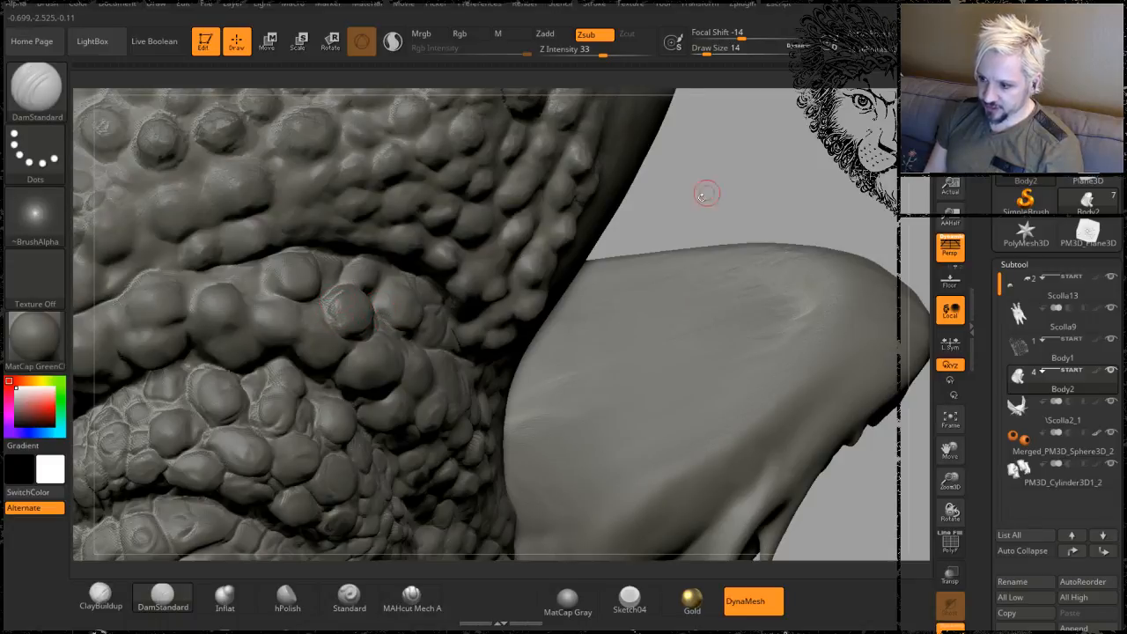
mouse_move(707, 193)
left_mouse_down()
mouse_move(546, 256)
mouse_move(338, 308)
left_mouse_up()
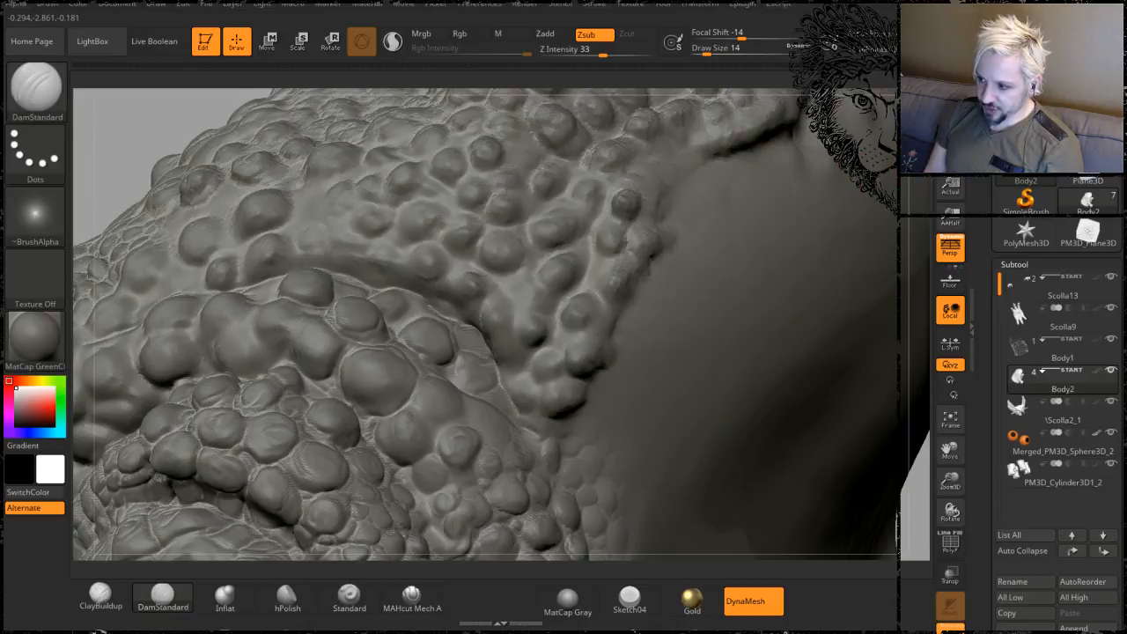
left_click_drag(795, 141, 730, 196)
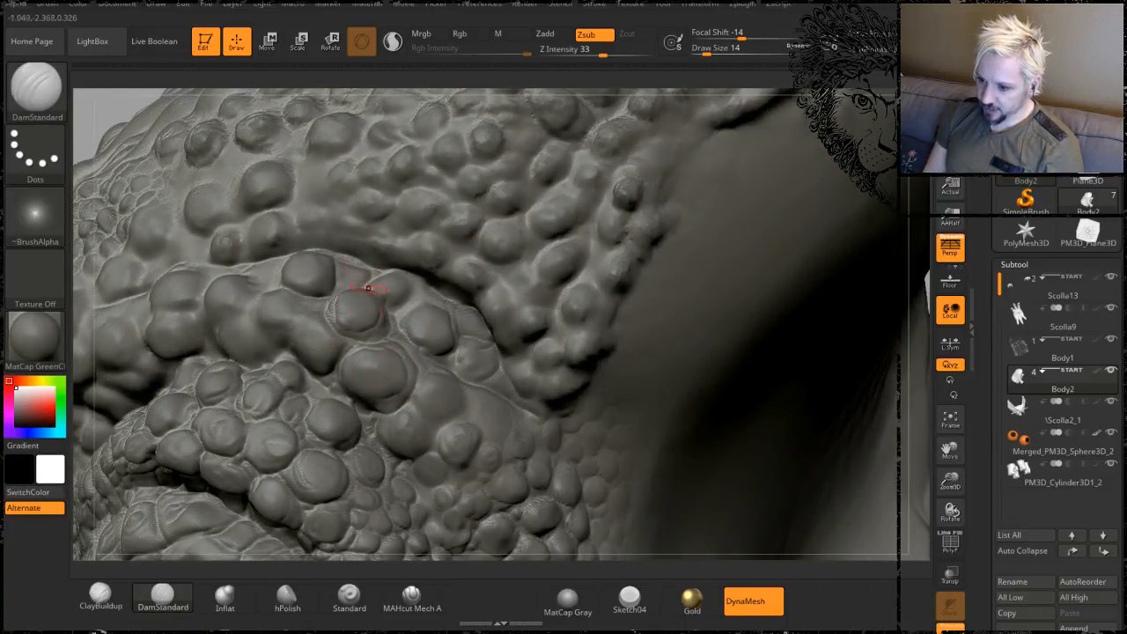
mouse_move(100, 111)
left_mouse_down()
mouse_move(304, 351)
mouse_move(333, 348)
left_mouse_up()
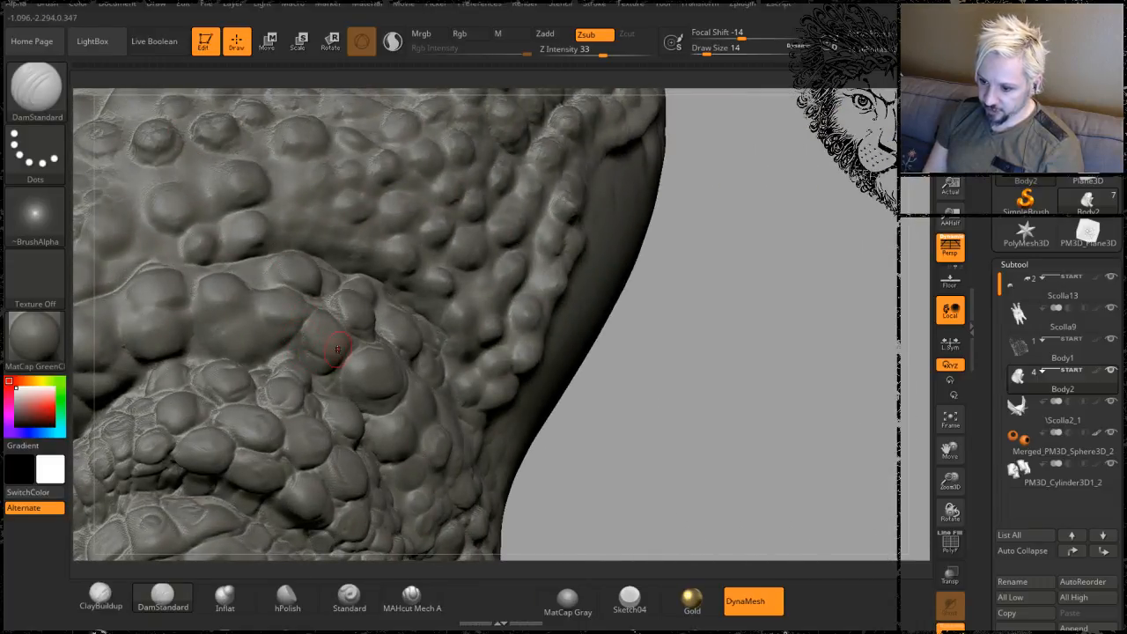
mouse_move(641, 320)
left_mouse_down()
mouse_move(867, 289)
mouse_move(851, 298)
mouse_move(863, 352)
left_mouse_up()
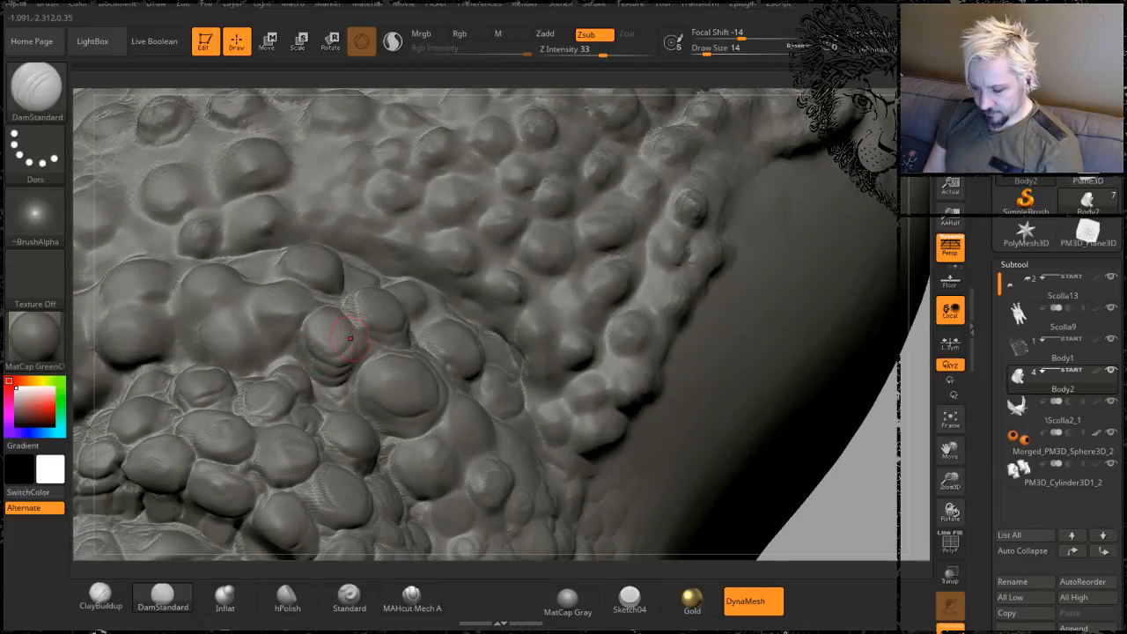
left_click_drag(281, 356, 246, 291)
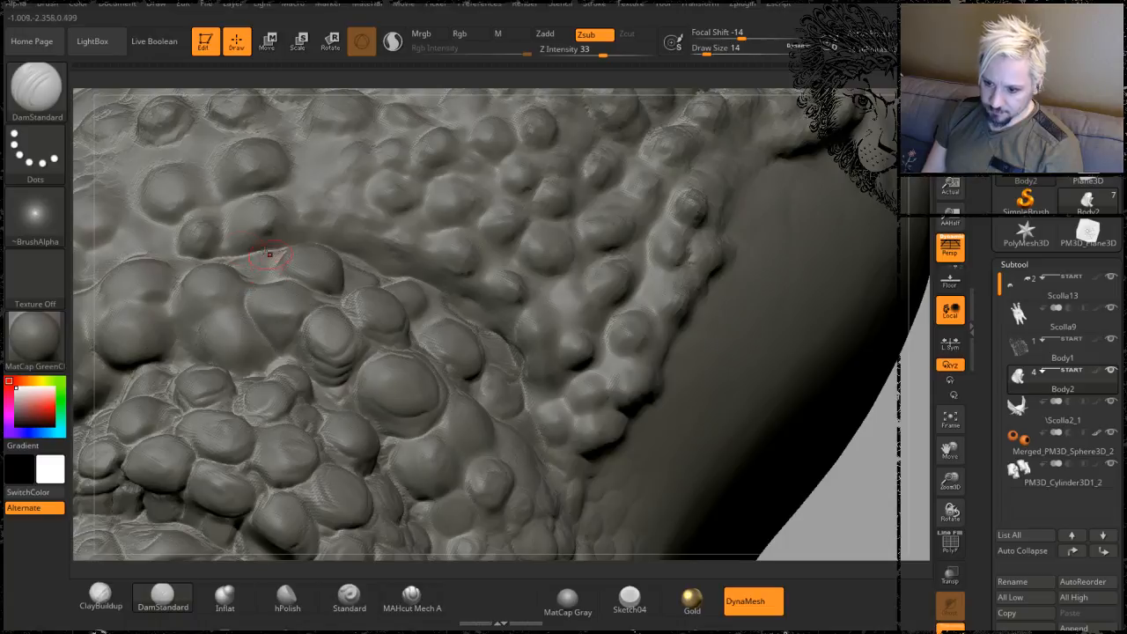
mouse_move(80, 162)
left_mouse_down()
mouse_move(86, 193)
mouse_move(273, 290)
left_mouse_up()
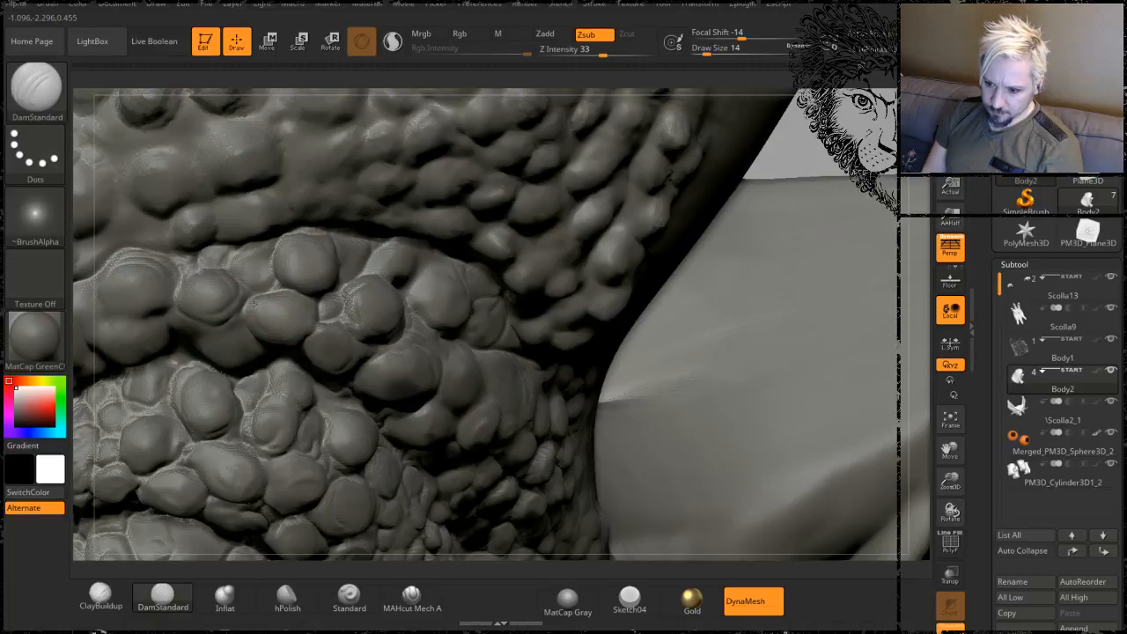
- Divide the remaining merged bulges on the outer arch into individual scales and carve the scales down its lower end toward the armpit
left_click_drag(792, 152, 774, 238)
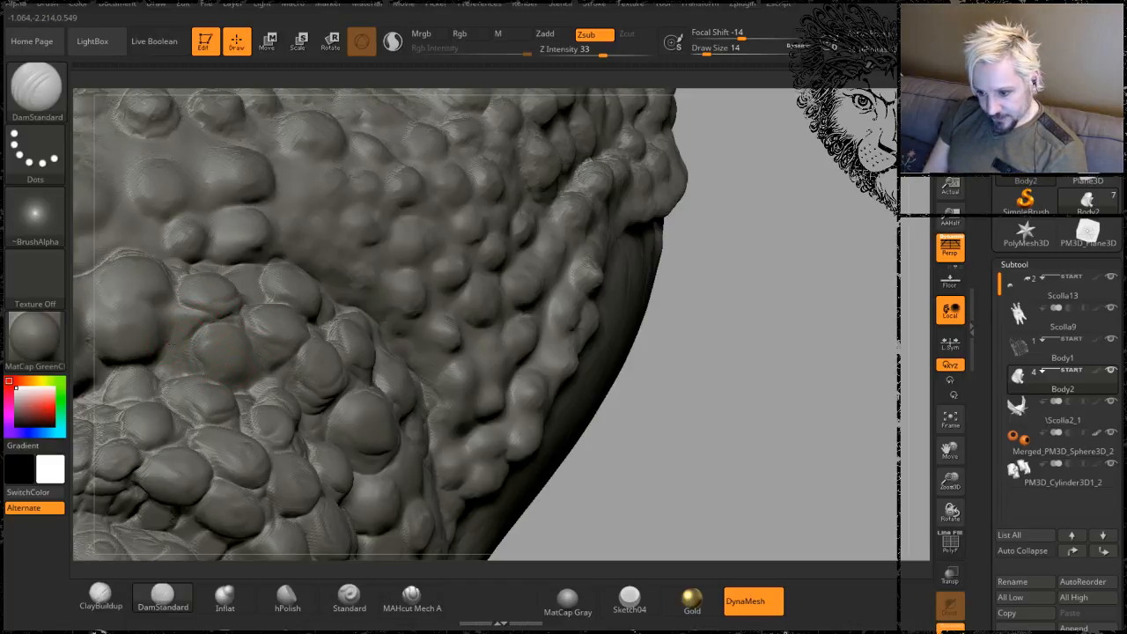
left_click_drag(166, 312, 189, 312)
left_click_drag(742, 354, 841, 264)
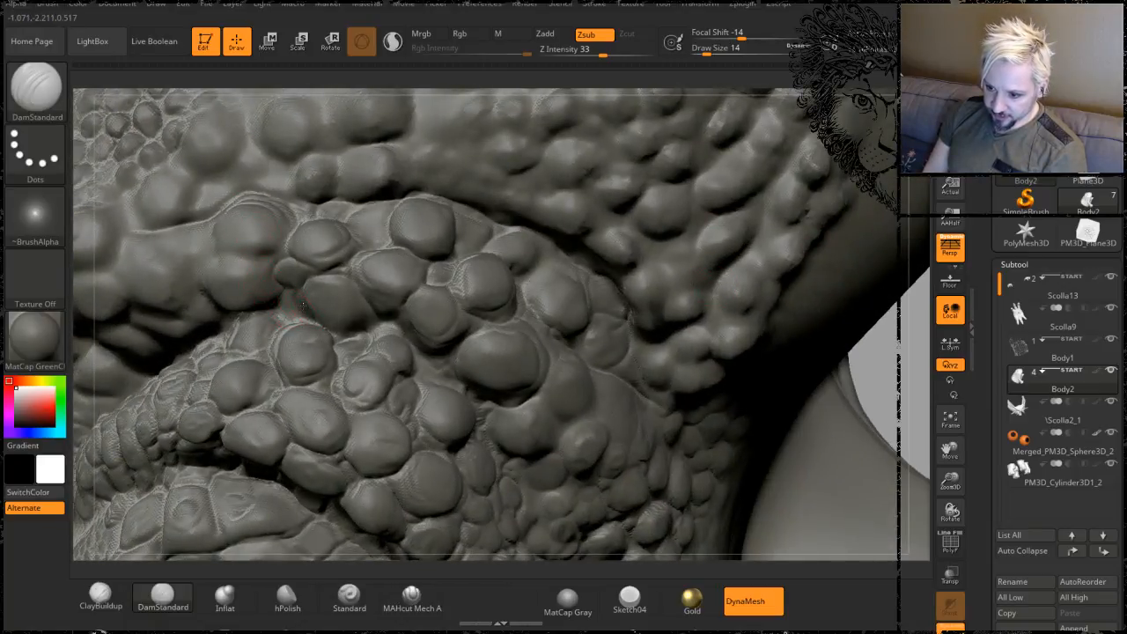
left_click_drag(870, 382, 670, 273)
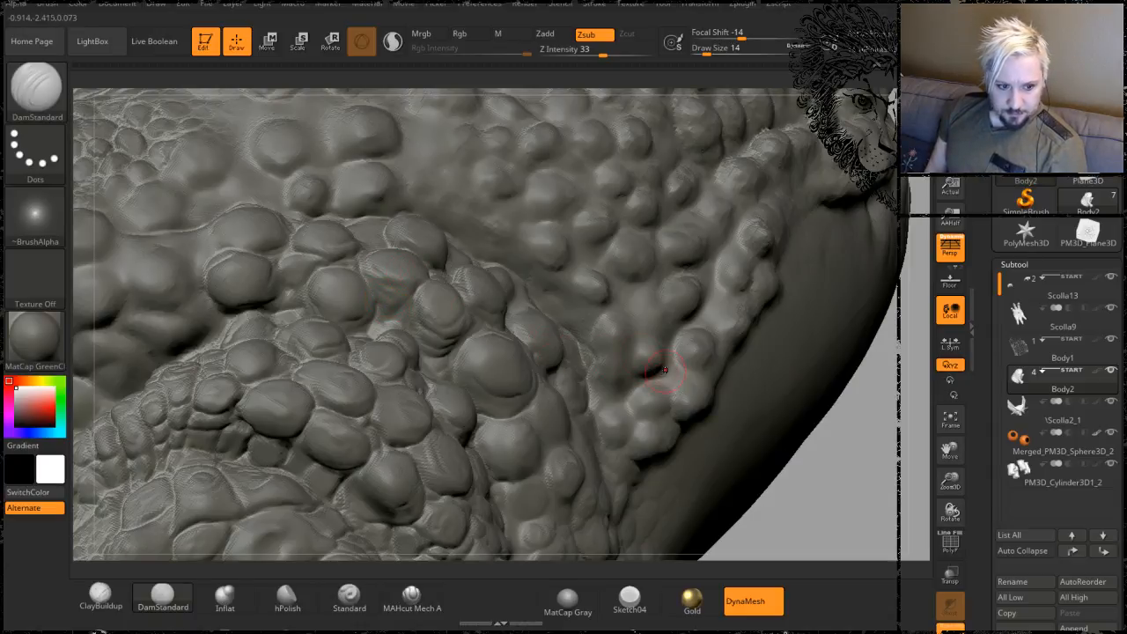
left_click_drag(873, 453, 841, 458)
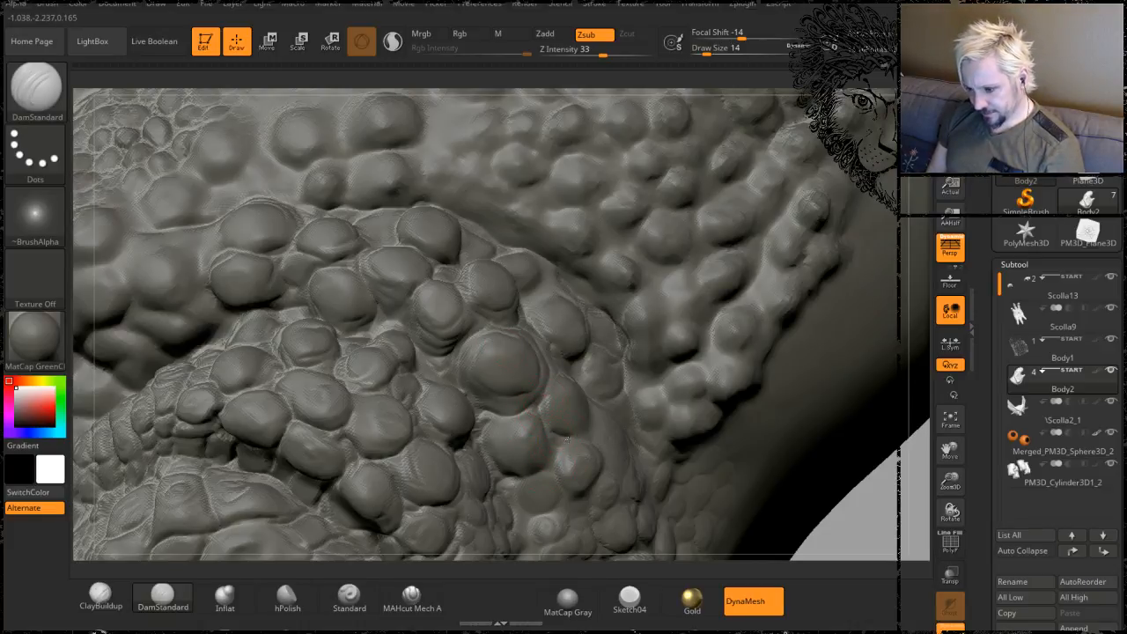
mouse_move(863, 528)
left_mouse_down()
mouse_move(839, 423)
mouse_move(880, 413)
left_mouse_up()
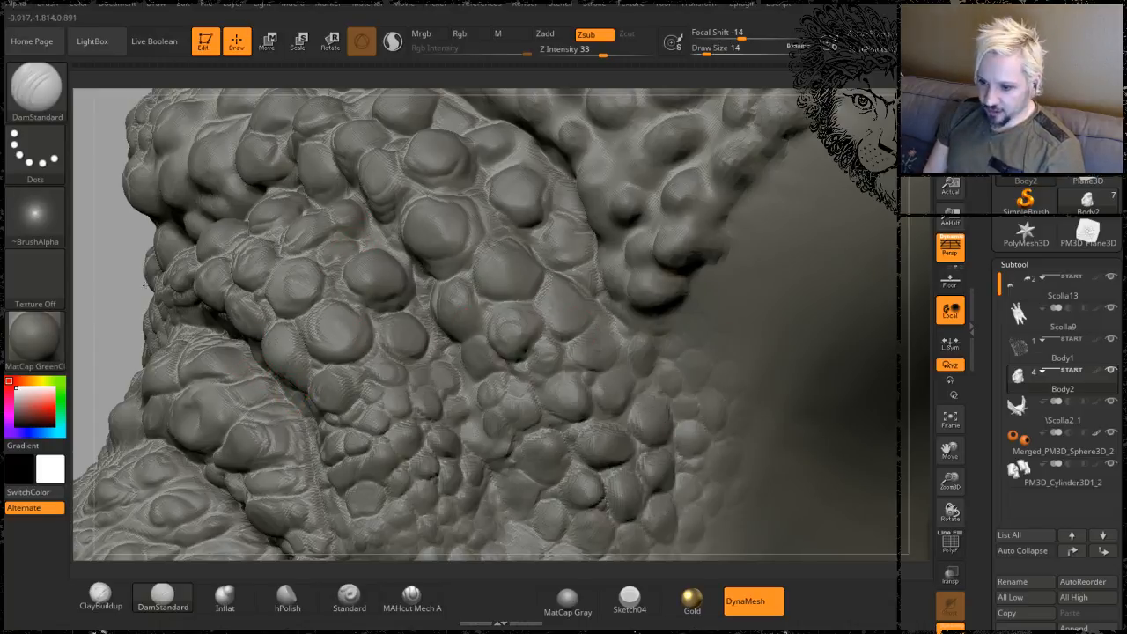
- Deepen the creases between the scales of the inner arches and carve scale outlines along the crest of the ridge below the outer arch
mouse_move(128, 290)
left_mouse_down("alt")
mouse_move(238, 280)
mouse_move(360, 366)
left_mouse_up("alt")
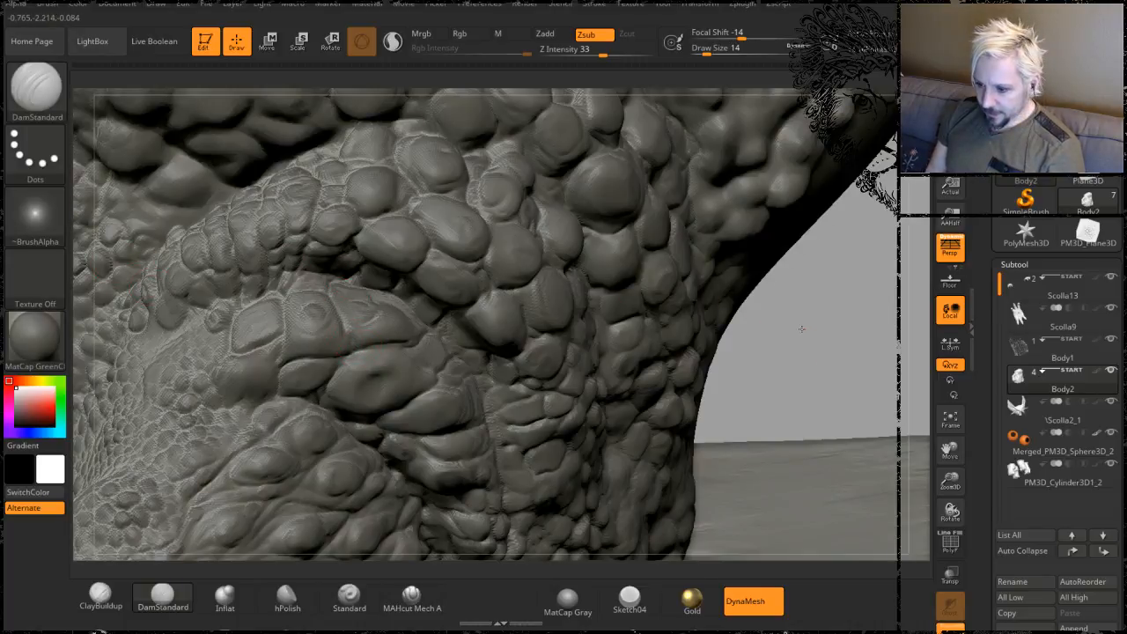
mouse_move(773, 332)
left_mouse_down()
mouse_move(715, 277)
mouse_move(702, 285)
left_mouse_up()
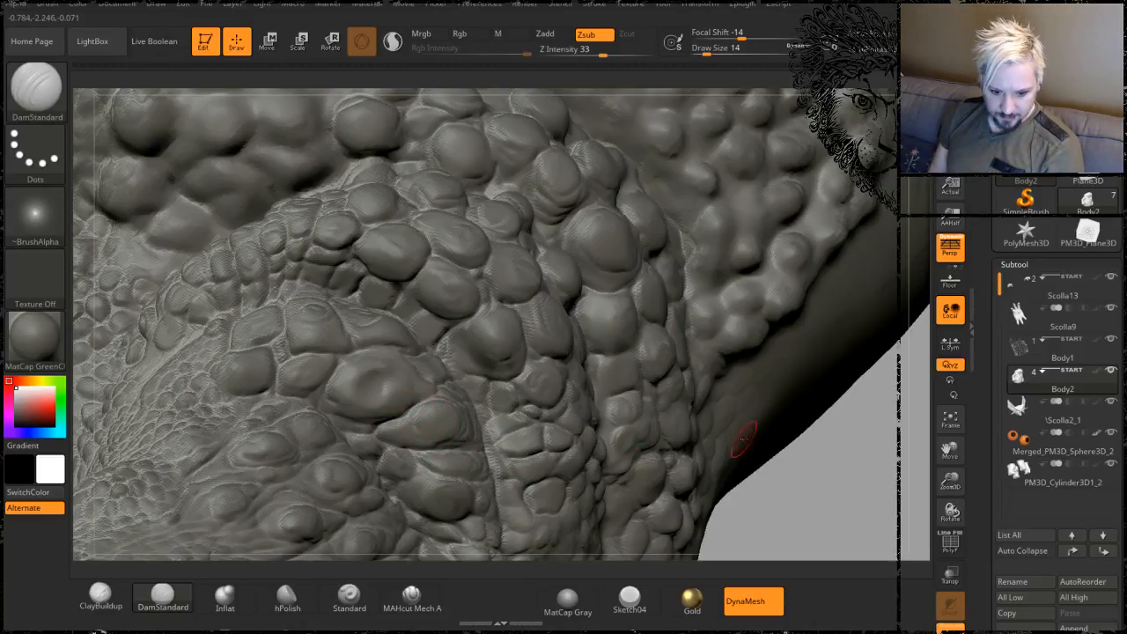
mouse_move(795, 483)
left_mouse_down()
mouse_move(804, 495)
mouse_move(757, 491)
left_mouse_up()
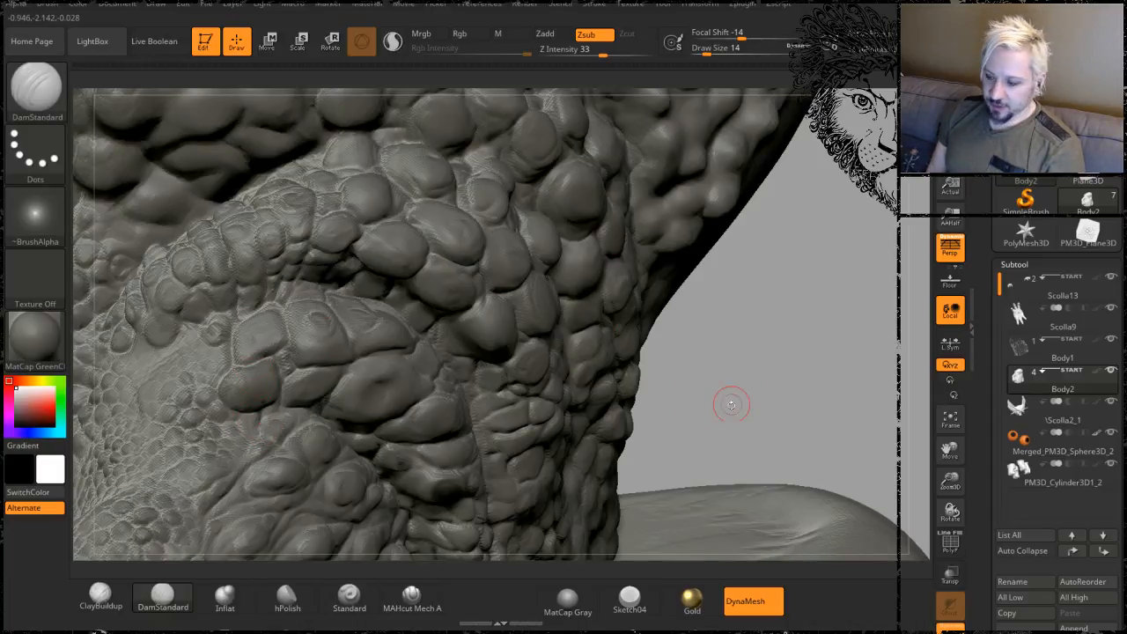
mouse_move(731, 404)
left_mouse_down()
mouse_move(819, 316)
mouse_move(783, 293)
left_mouse_up()
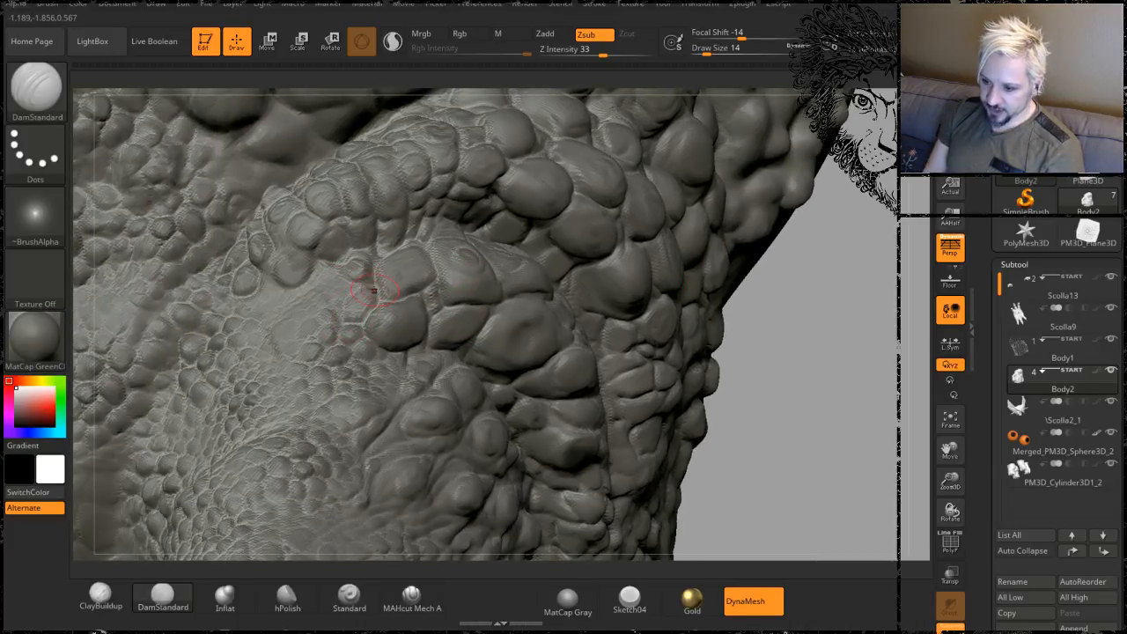
mouse_move(797, 352)
left_mouse_down()
mouse_move(753, 363)
mouse_move(724, 397)
mouse_move(687, 405)
left_mouse_up()
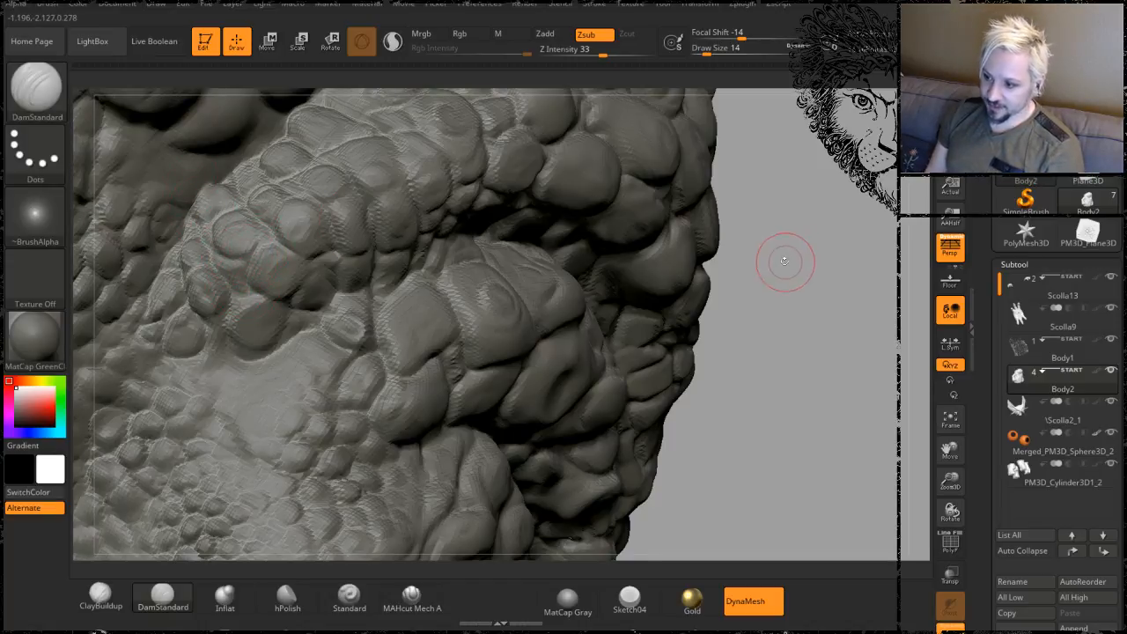
left_click_drag(785, 261, 251, 281)
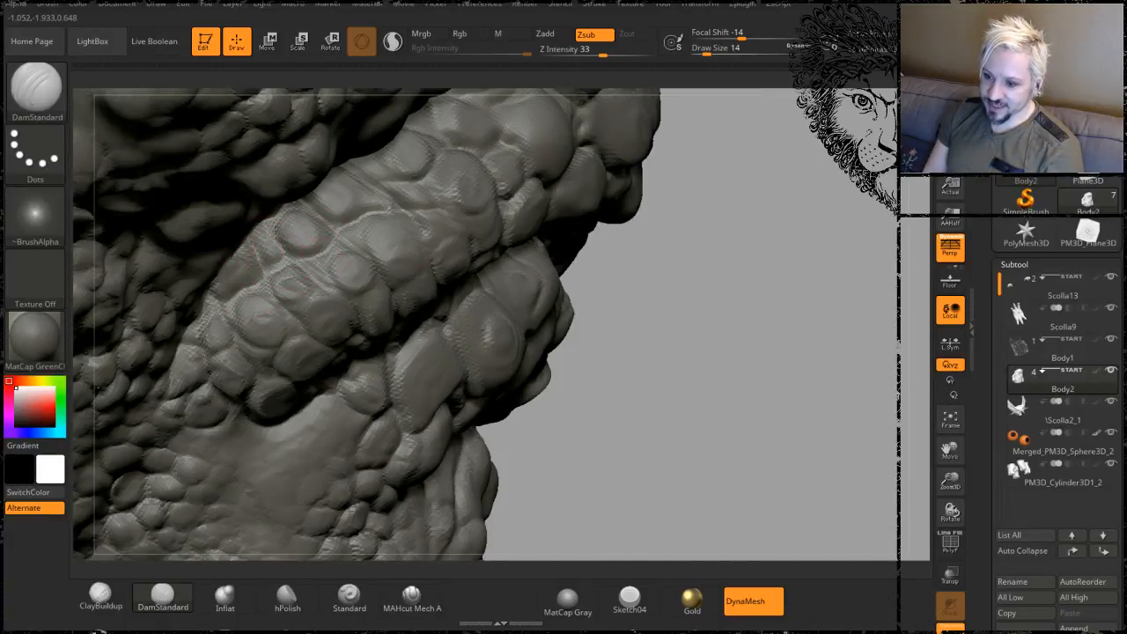
mouse_move(717, 373)
left_mouse_down()
mouse_move(722, 312)
mouse_move(753, 370)
mouse_move(696, 388)
mouse_move(775, 308)
mouse_move(731, 310)
mouse_move(728, 358)
mouse_move(650, 354)
left_mouse_up()
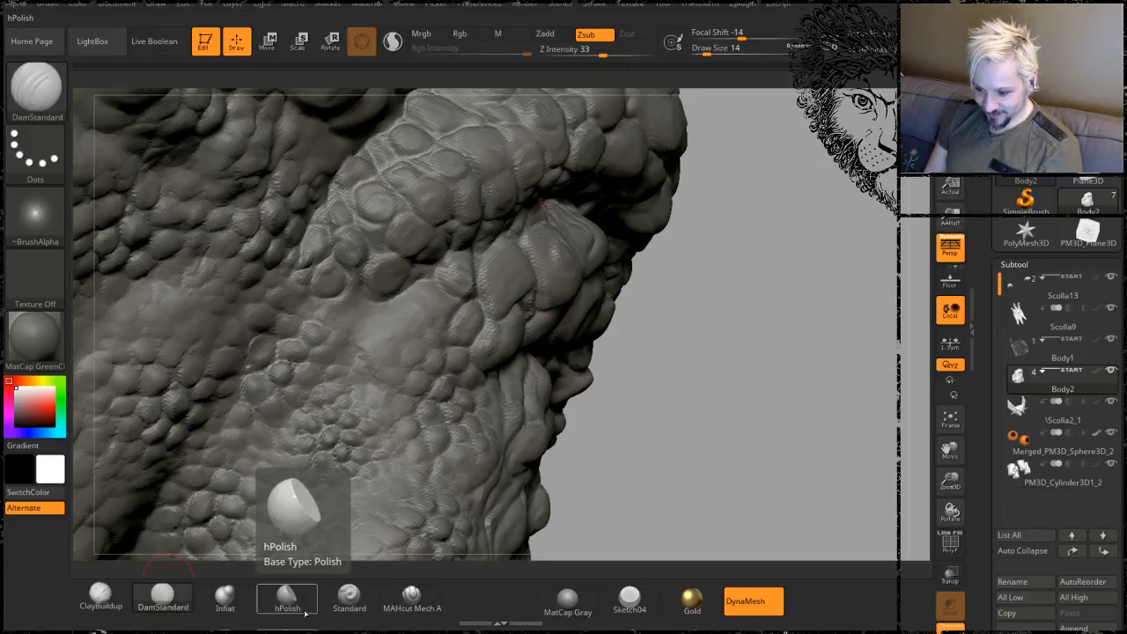
- Stamp small scales onto the smooth patch below the ridge's end with the Standard brush and DragRect stroke
left_click(349, 596)
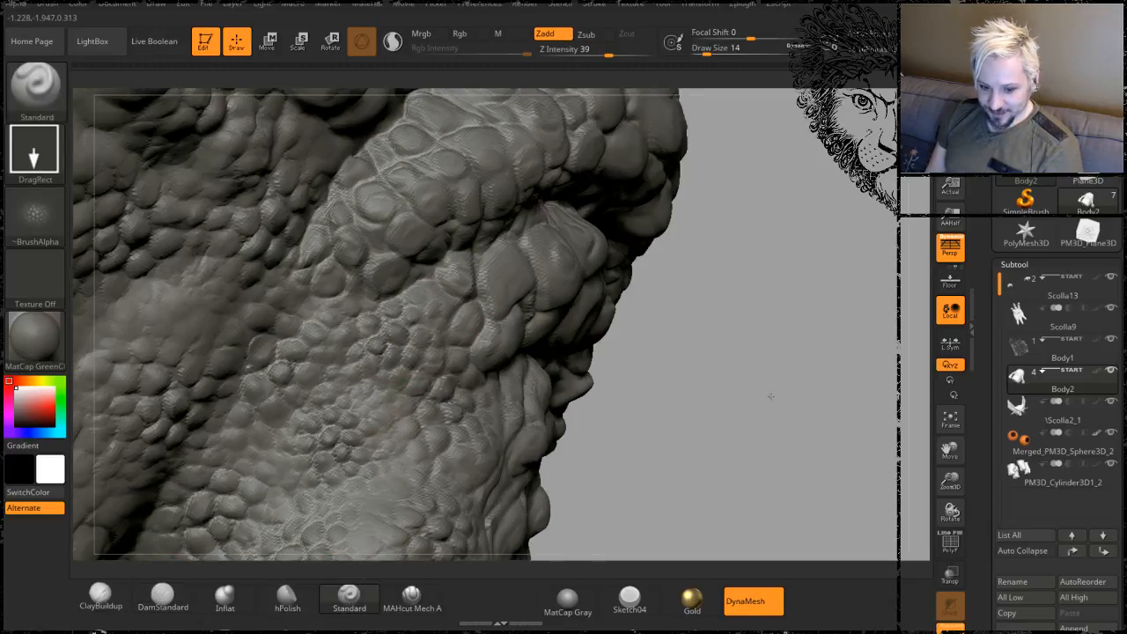
mouse_move(728, 398)
left_mouse_down()
mouse_move(760, 397)
mouse_move(757, 358)
mouse_move(738, 368)
left_mouse_up()
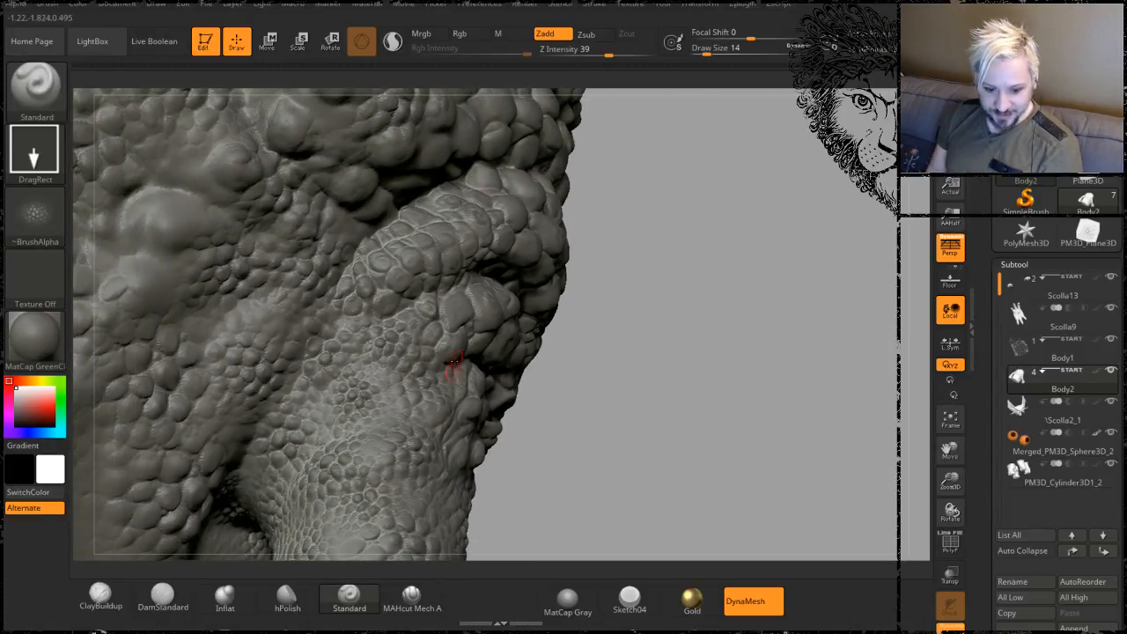
left_click_drag(651, 381, 475, 348)
mouse_move(359, 385)
left_mouse_down()
mouse_move(317, 353)
mouse_move(335, 291)
mouse_move(399, 219)
mouse_move(414, 282)
mouse_move(382, 355)
left_mouse_up()
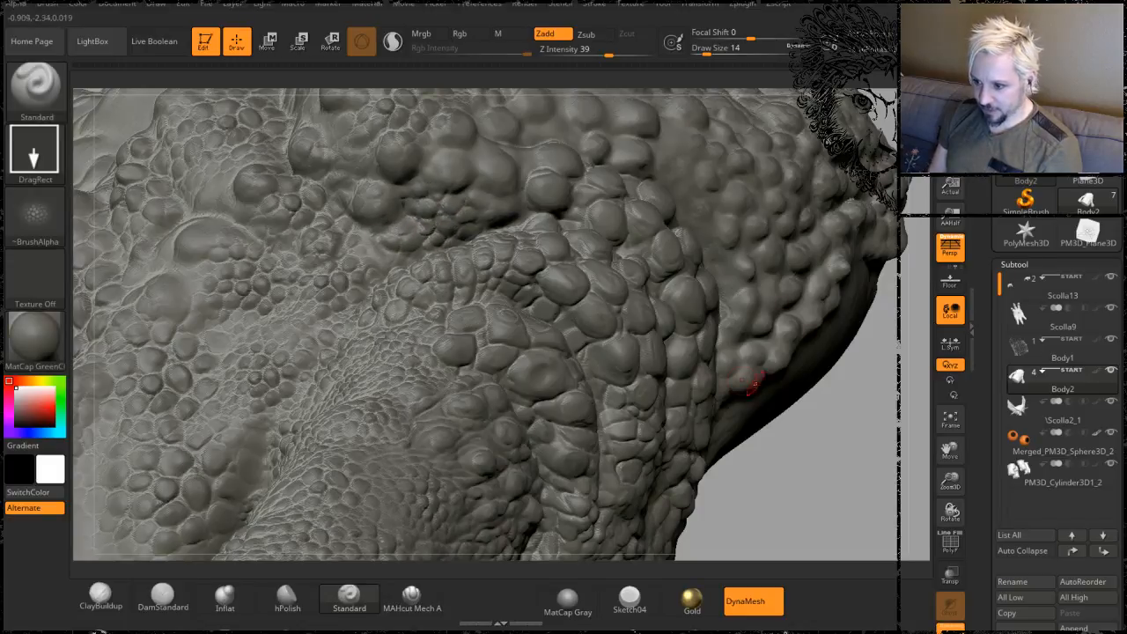
- Carve around the large round scales above and beside the deep fold with the DamStandard brush and smooth the skin between them
left_click(178, 605)
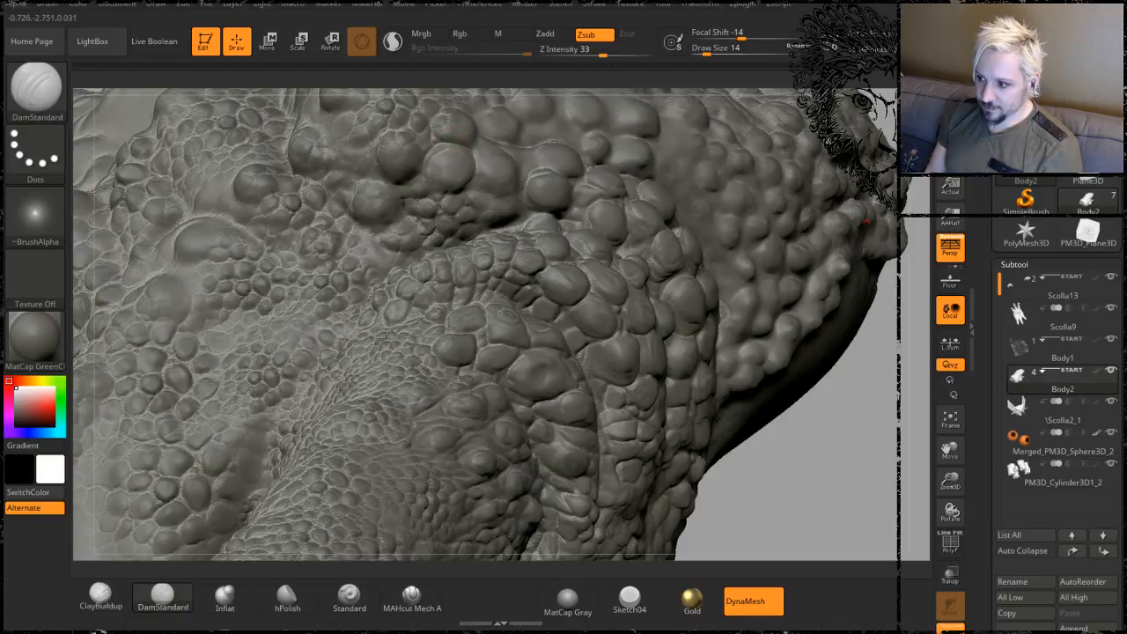
mouse_move(829, 429)
left_mouse_down("alt")
mouse_move(727, 548)
mouse_move(780, 522)
left_mouse_up("alt")
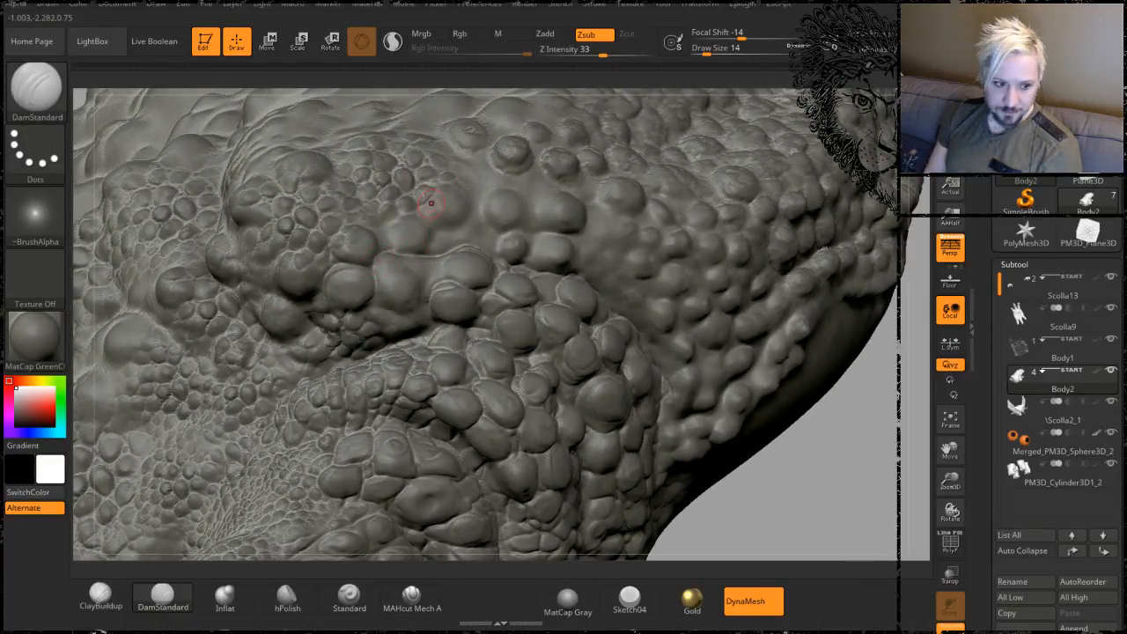
left_click_drag(877, 370, 914, 363)
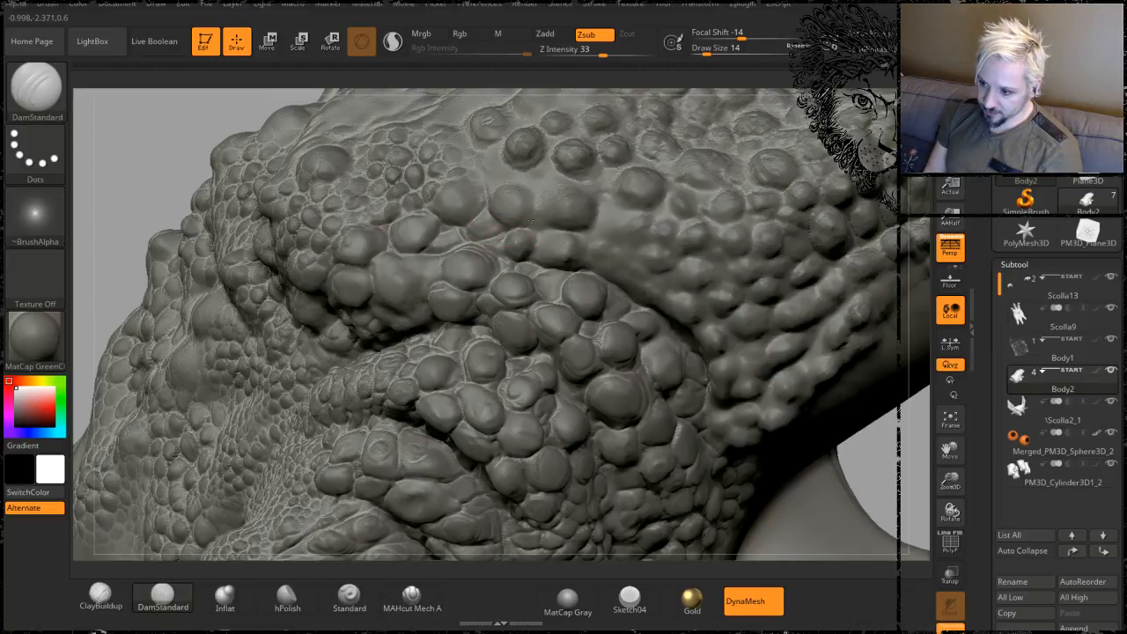
key("shift")
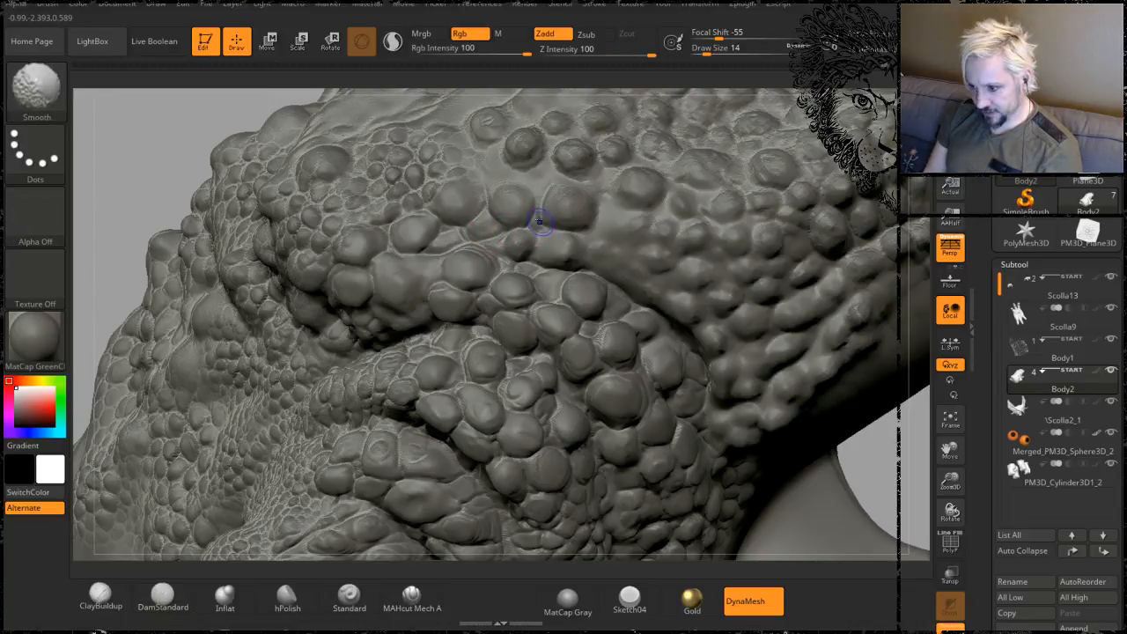
left_click_drag(558, 227, 599, 189)
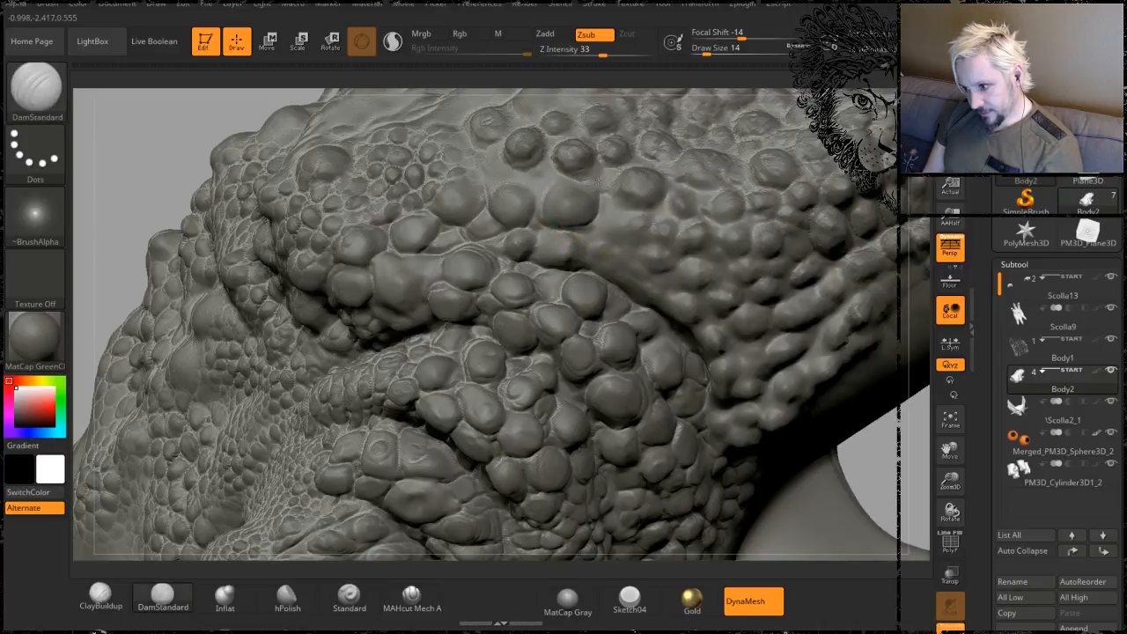
left_click_drag(568, 229, 602, 196)
left_click_drag(547, 226, 619, 256)
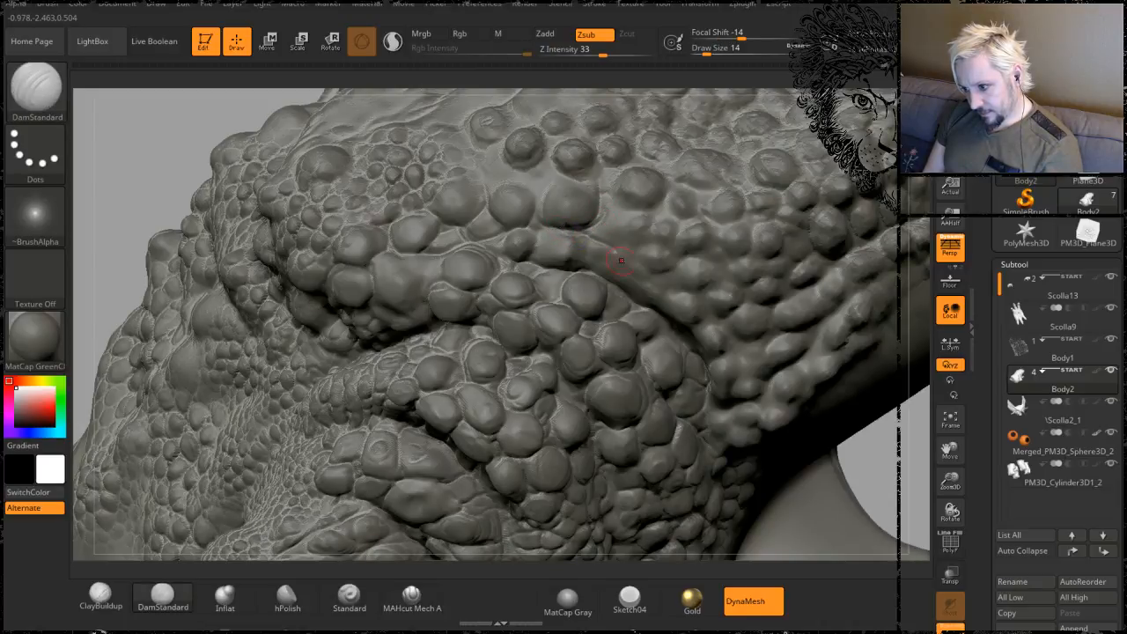
- Separate the large merged bulge beside the small scales in the deep fold into distinct round scales and refine the creases around them
left_click_drag(135, 143, 155, 109)
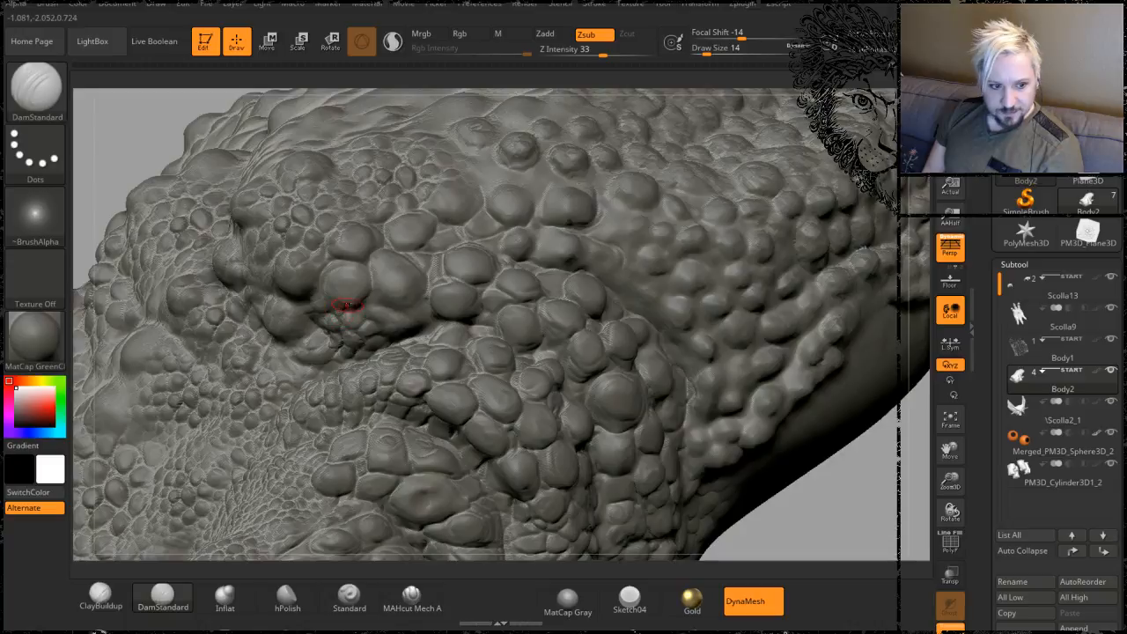
mouse_move(141, 131)
left_mouse_down()
mouse_move(169, 133)
mouse_move(226, 181)
left_mouse_up()
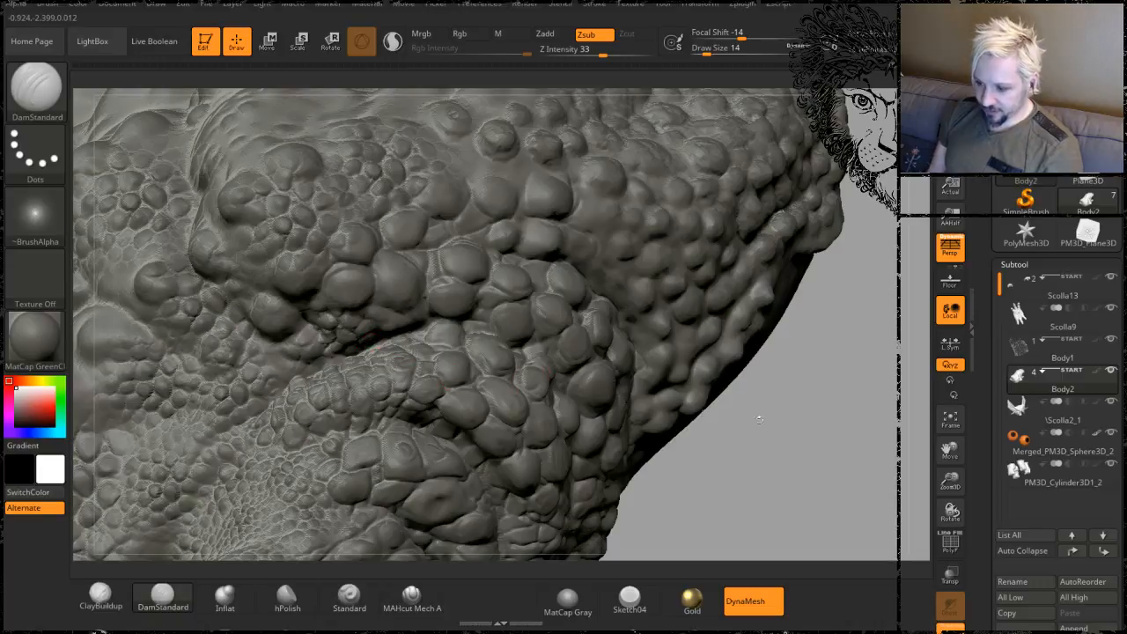
left_click_drag(760, 432, 628, 332)
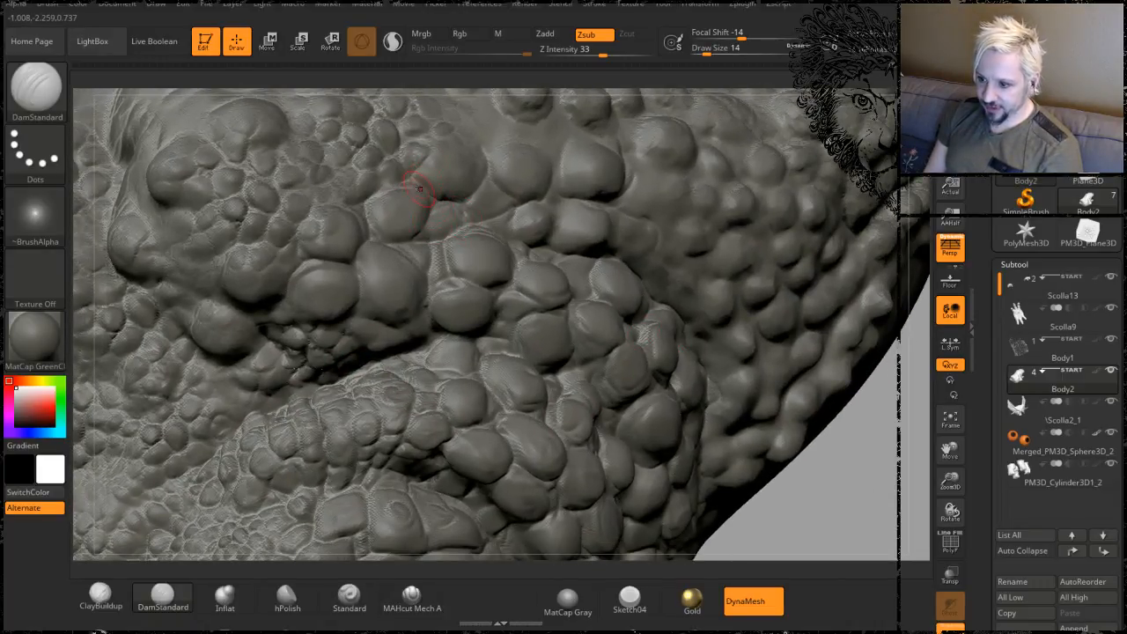
- Save the project and carve crease outlines around the round scales where the outer arch meets the body side
mouse_move(810, 485)
left_mouse_down()
mouse_move(769, 435)
mouse_move(782, 419)
mouse_move(727, 294)
left_mouse_up()
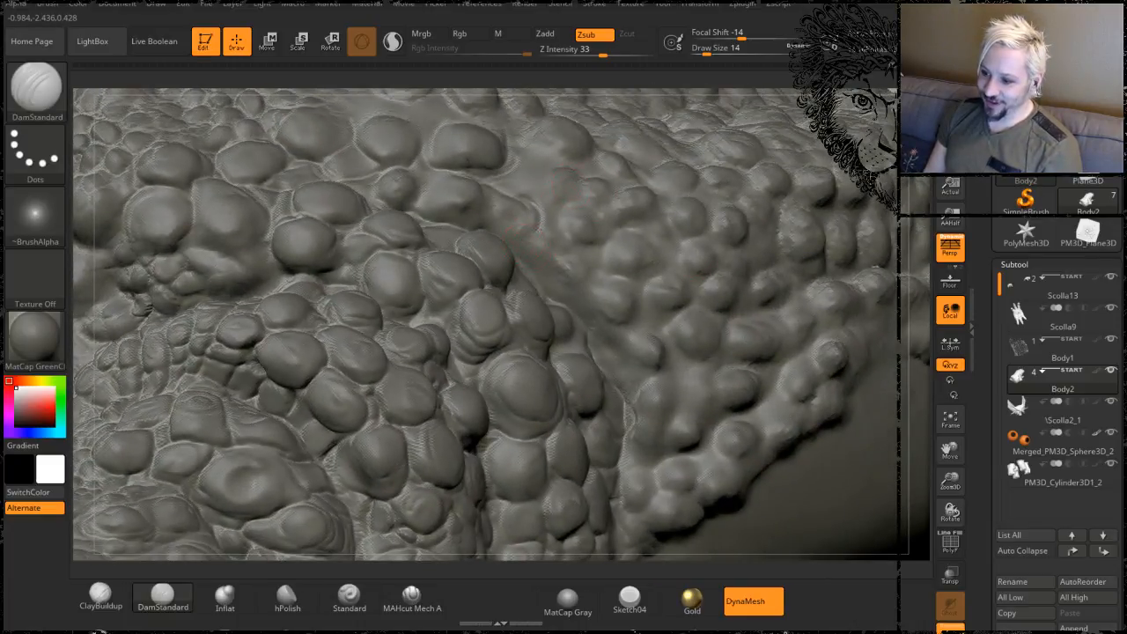
mouse_move(913, 179)
left_mouse_down()
mouse_move(859, 119)
mouse_move(573, 246)
mouse_move(364, 361)
left_mouse_up()
key("ctrl+s")
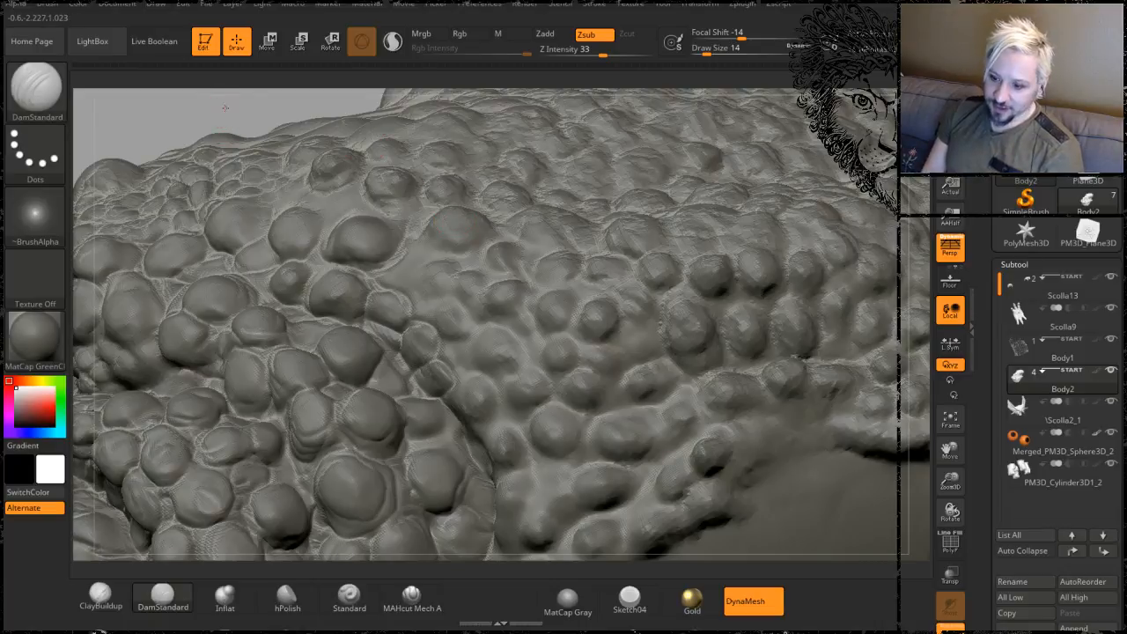
left_click_drag(225, 118, 483, 327)
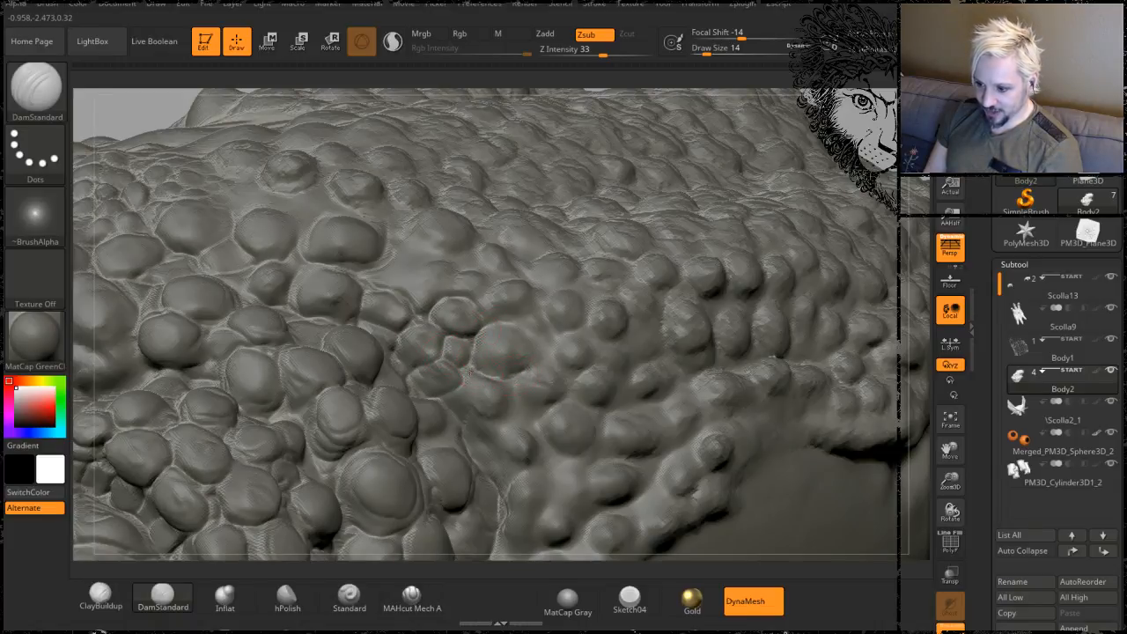
left_click_drag(907, 450, 922, 404)
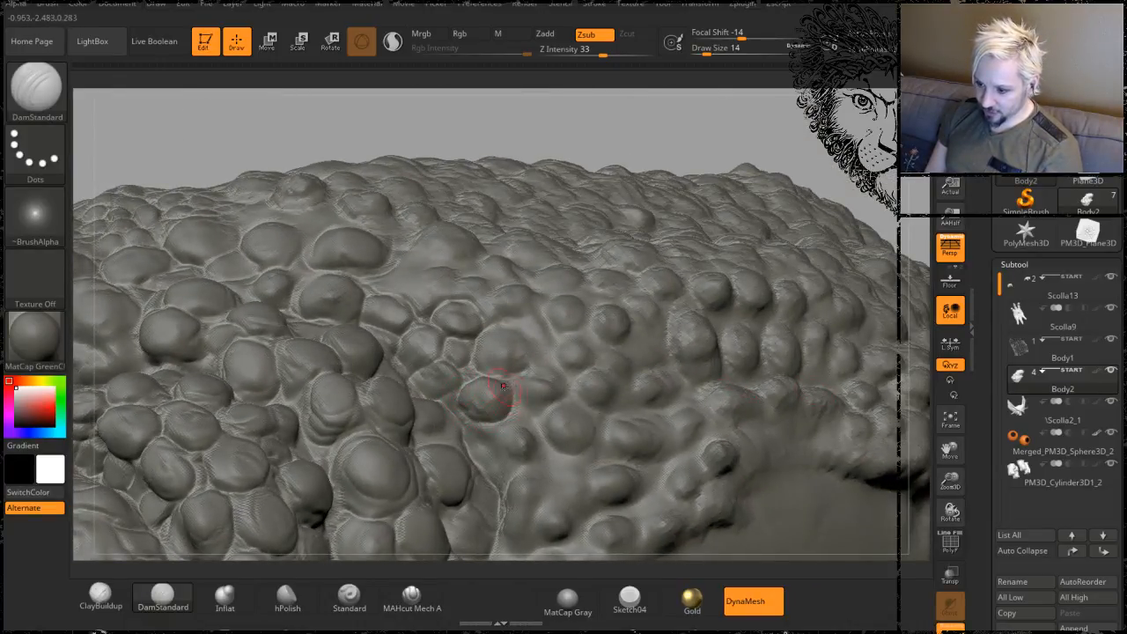
key("shift")
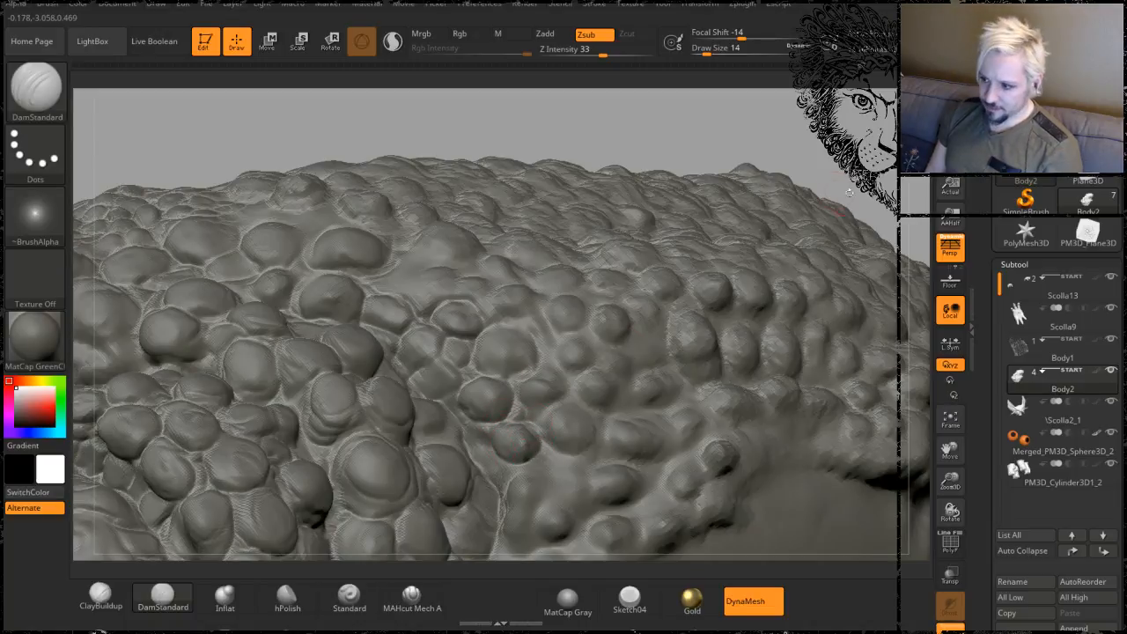
- Smooth the skin along the innermost arched ridge above the upper arm
left_click_drag(617, 132, 491, 197, "alt")
left_click_drag(342, 208, 330, 241, "alt")
left_click_drag(742, 163, 737, 232, "alt")
left_click_drag(574, 312, 762, 104)
key("shift")
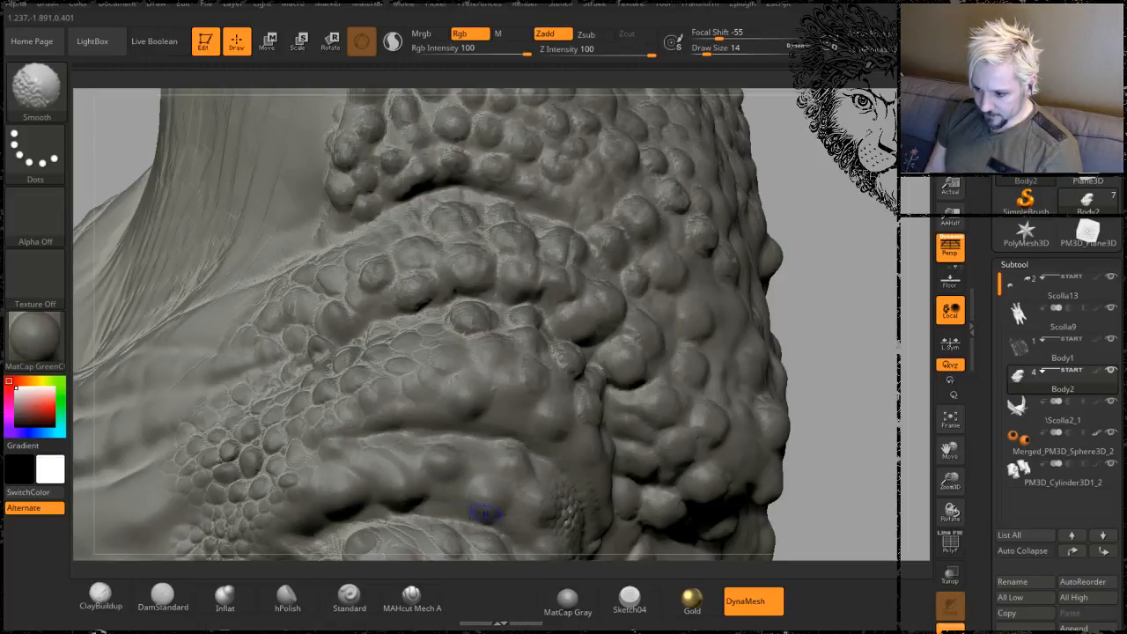
left_click_drag(820, 398, 808, 164, "alt")
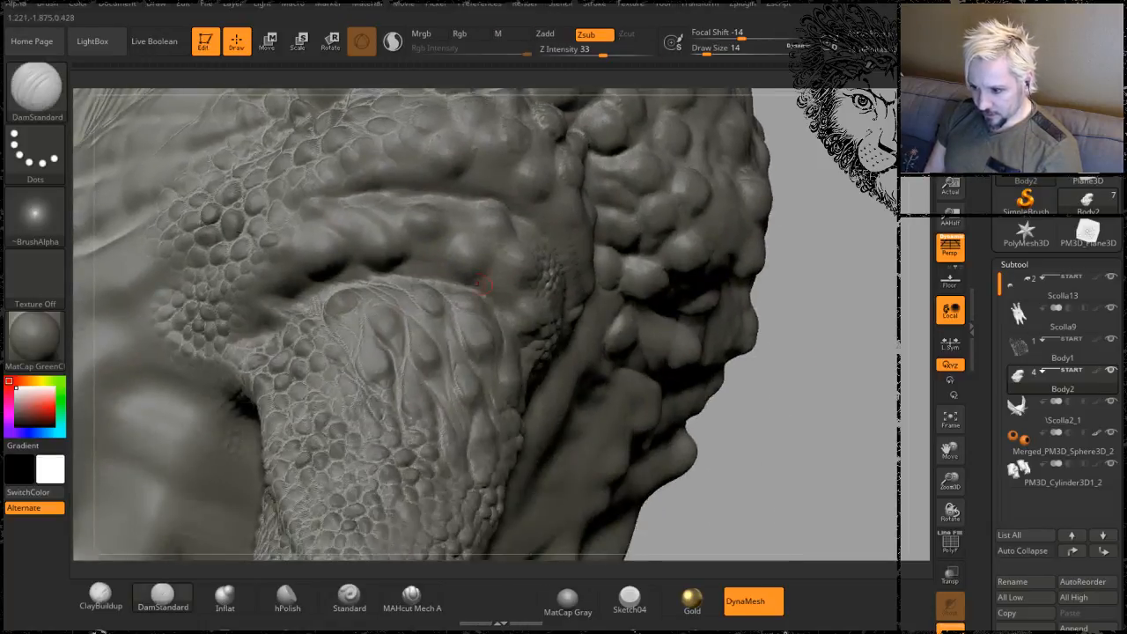
key("shift")
left_click_drag(825, 317, 867, 283)
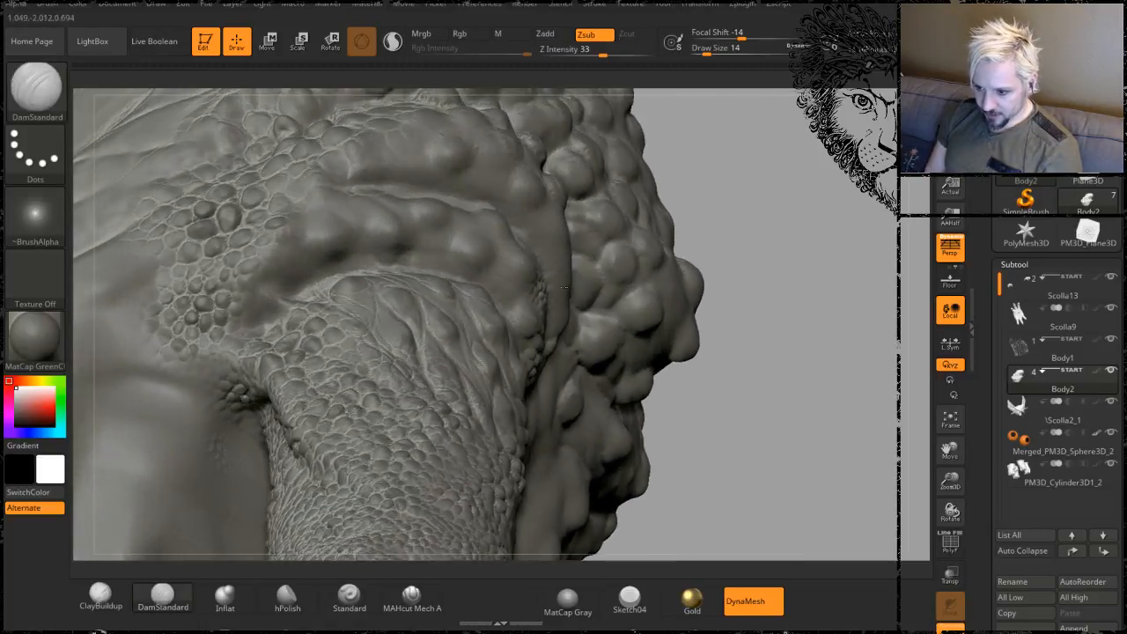
key("shift")
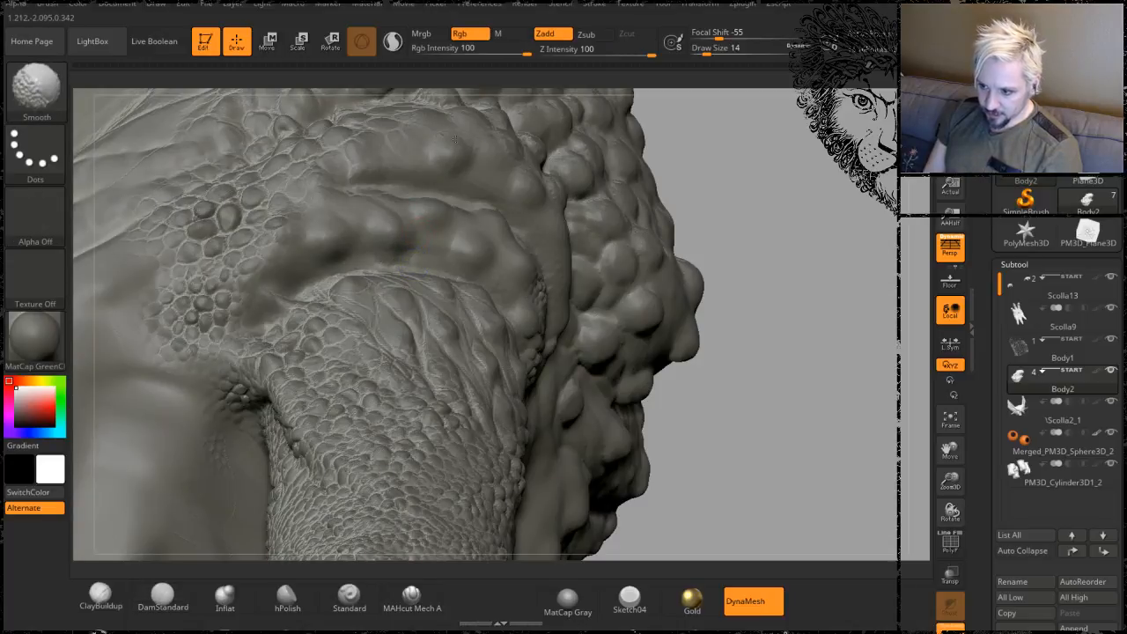
- Build up round scales along the middle of the innermost arched ridge with the Clay brush
left_click_drag(790, 272, 800, 348, "alt")
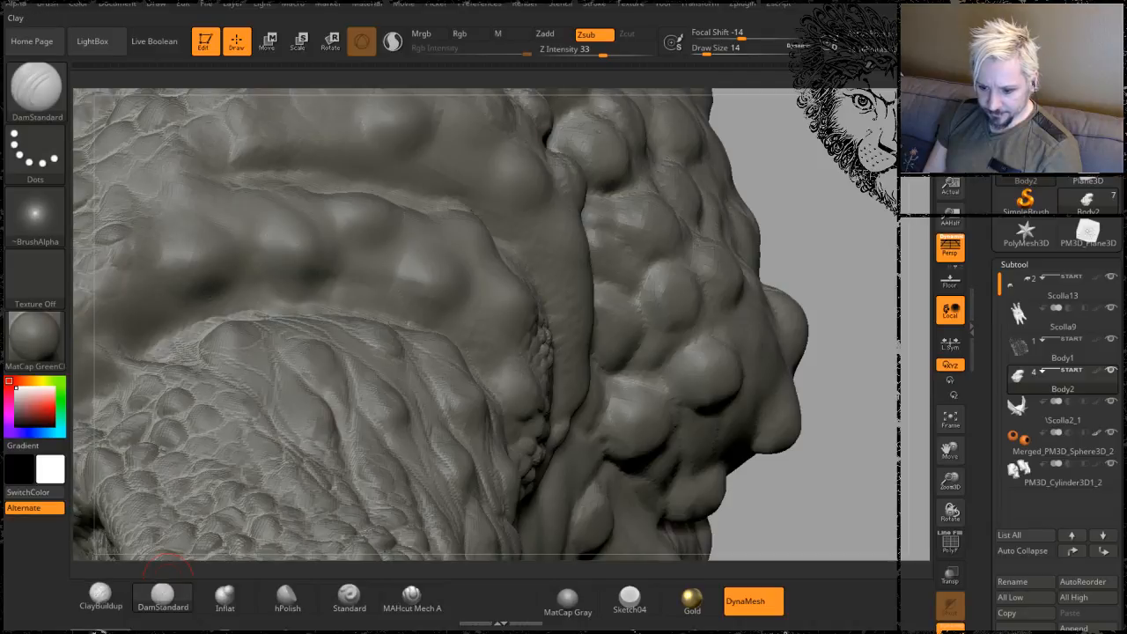
key("b")
key("c")
key("l")
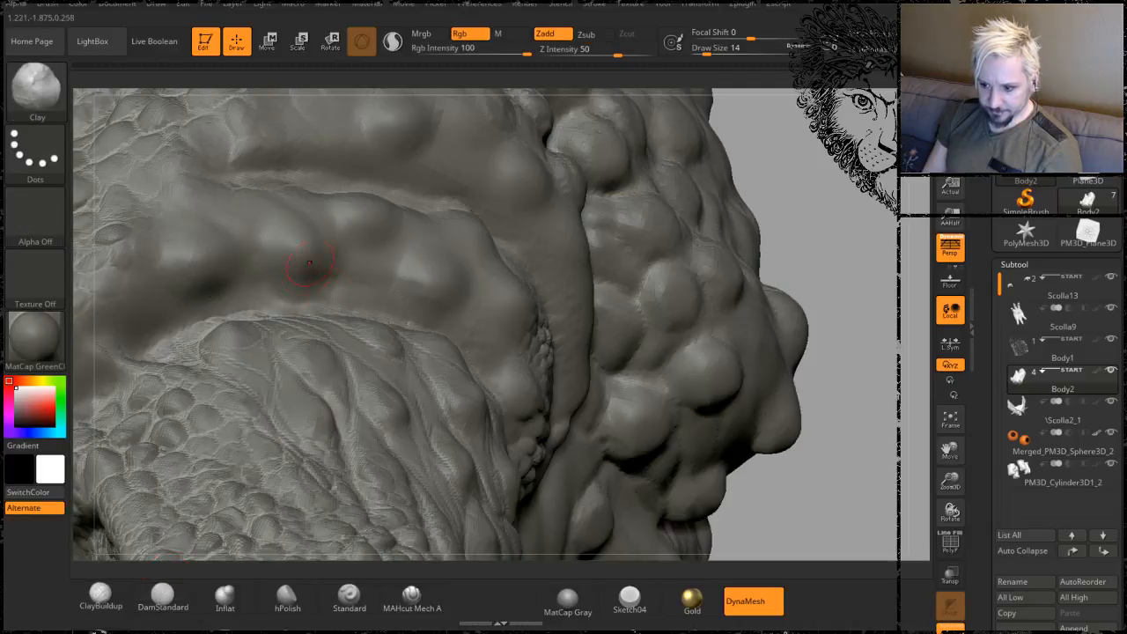
left_click(359, 267)
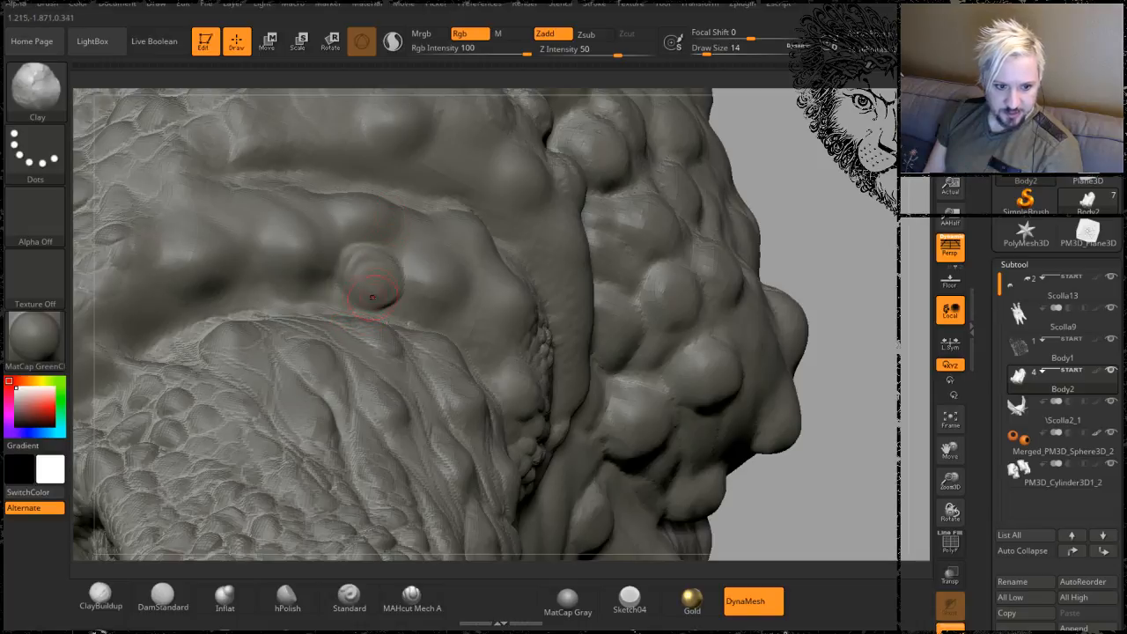
left_click_drag(819, 191, 709, 212)
mouse_move(425, 273)
left_mouse_down()
mouse_move(455, 277)
mouse_move(440, 266)
left_mouse_up()
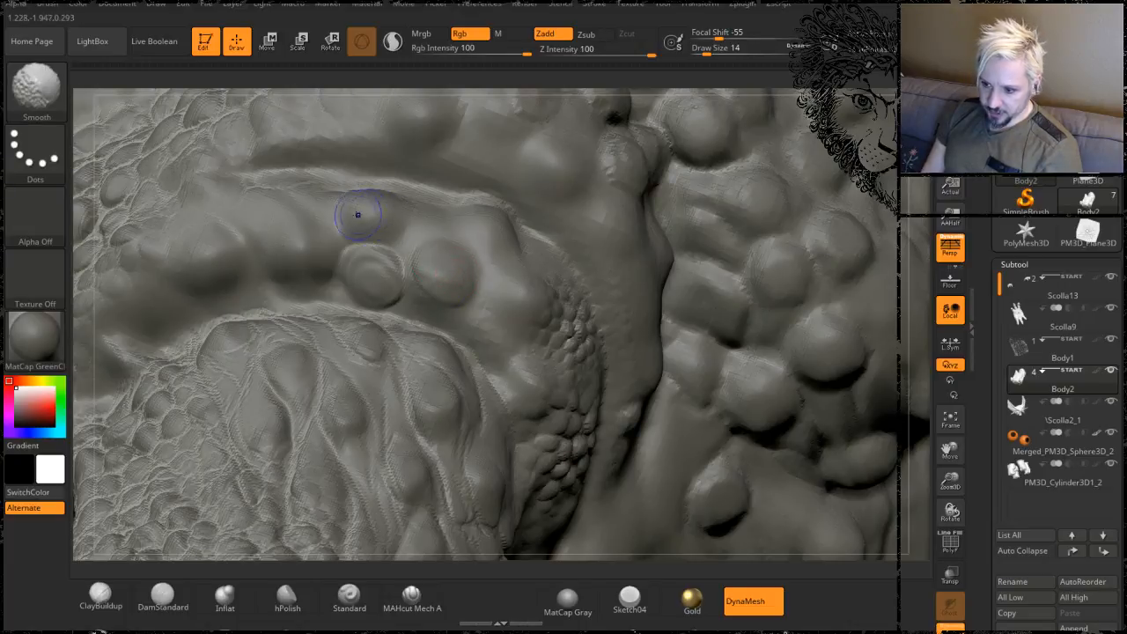
mouse_move(363, 213)
left_mouse_down()
mouse_move(381, 216)
mouse_move(376, 206)
left_mouse_up()
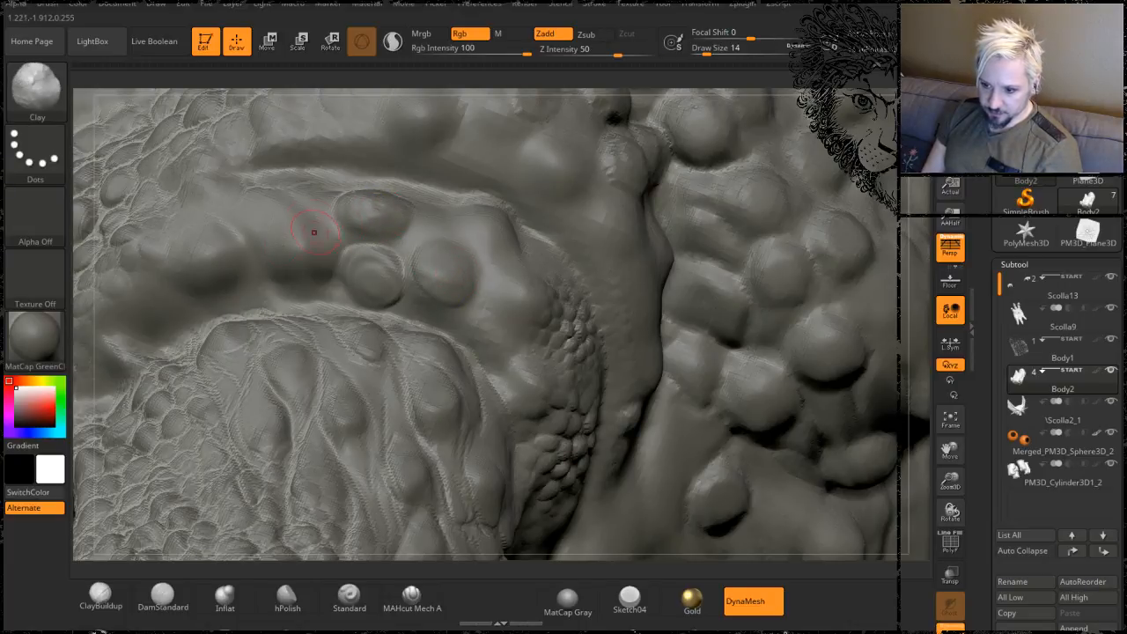
mouse_move(316, 239)
left_mouse_down()
mouse_move(318, 261)
mouse_move(303, 254)
left_mouse_up()
- Refine the round scale near the ridge's inner end and smooth the large scales across the deep fold
left_click_drag(211, 250, 190, 258, "shift")
mouse_move(199, 249)
left_mouse_down("shift")
mouse_move(182, 252)
mouse_move(201, 249)
left_mouse_up("shift")
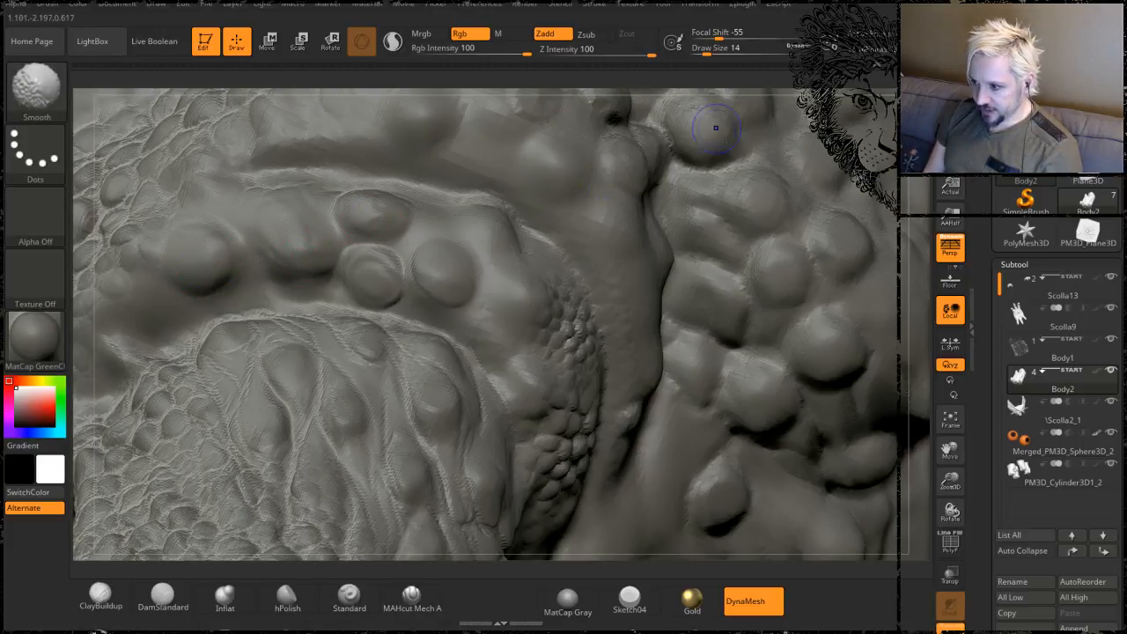
left_click_drag(692, 108, 713, 153, "shift")
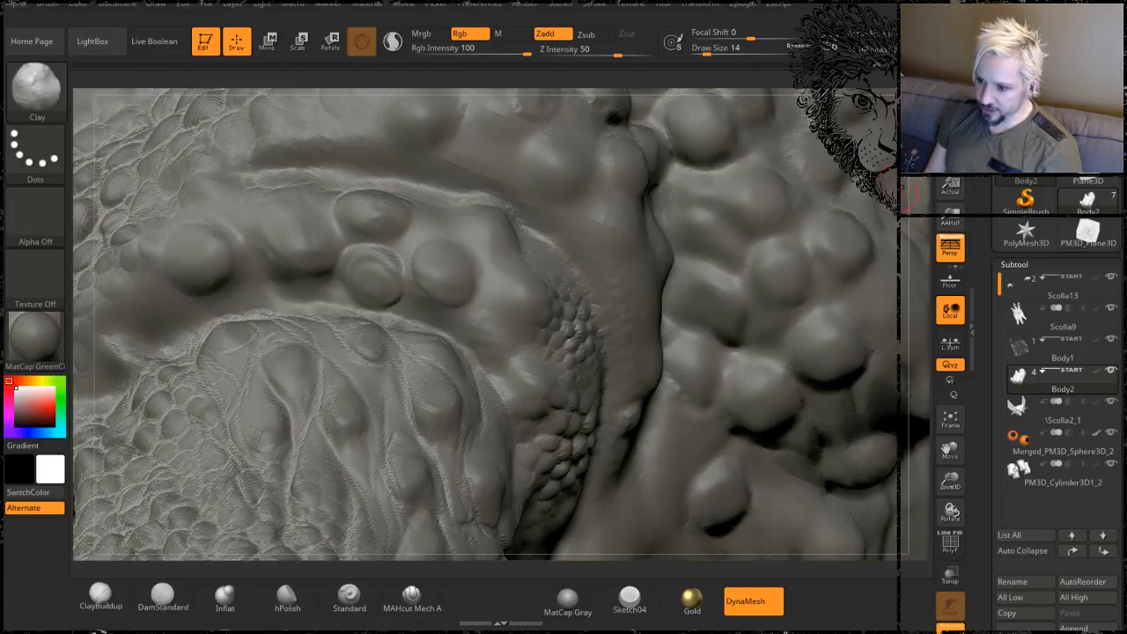
- Add a row of smaller round scales along the lower edge of the ridge's inner end with the Clay brush
left_click_drag(931, 186, 934, 158)
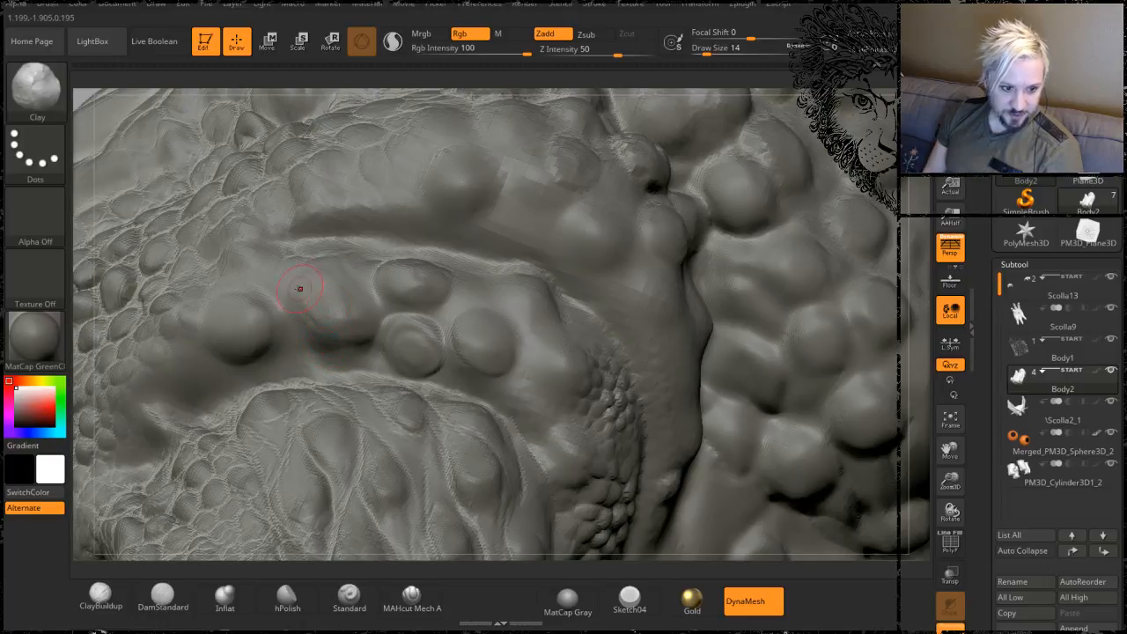
left_click_drag(300, 357, 294, 361)
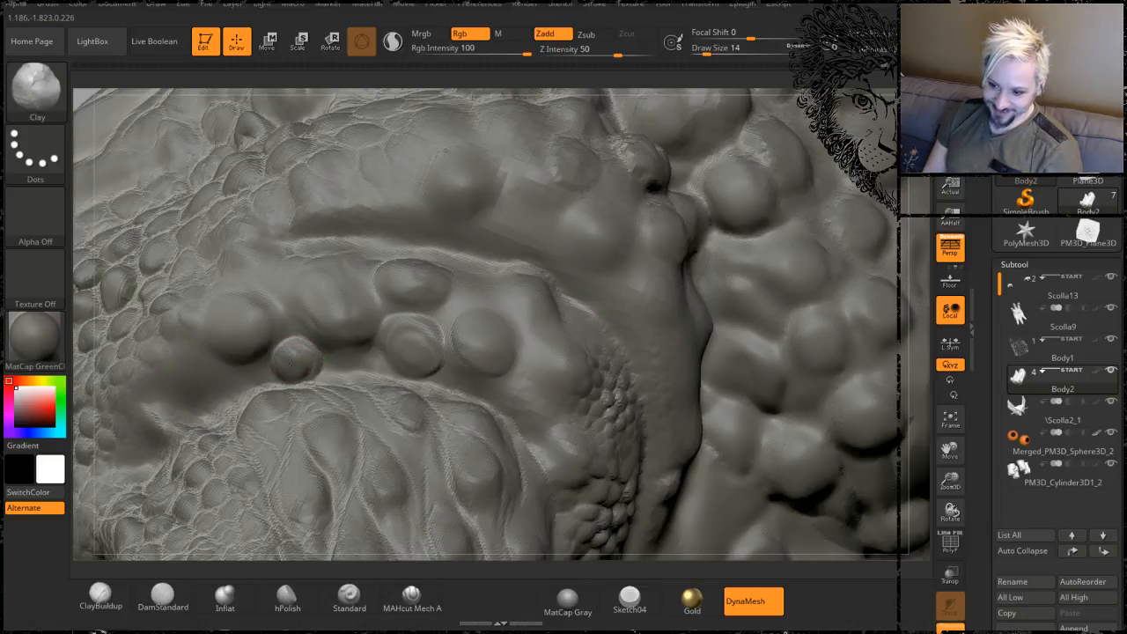
mouse_move(226, 81)
left_mouse_down()
mouse_move(199, 220)
mouse_move(188, 408)
mouse_move(220, 373)
mouse_move(212, 382)
mouse_move(232, 387)
mouse_move(210, 378)
left_mouse_up()
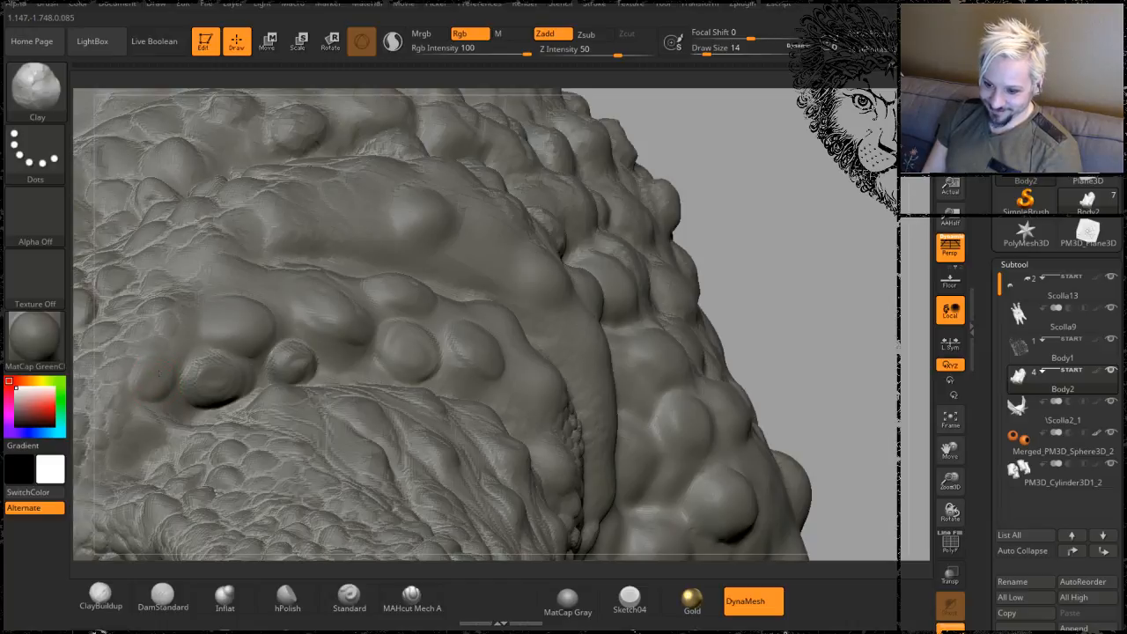
- Add round scales down the ridge's outer end beside the small scale patch and fill the gap in the lower row
mouse_move(787, 221)
left_mouse_down()
mouse_move(516, 415)
mouse_move(500, 439)
mouse_move(489, 389)
left_mouse_up()
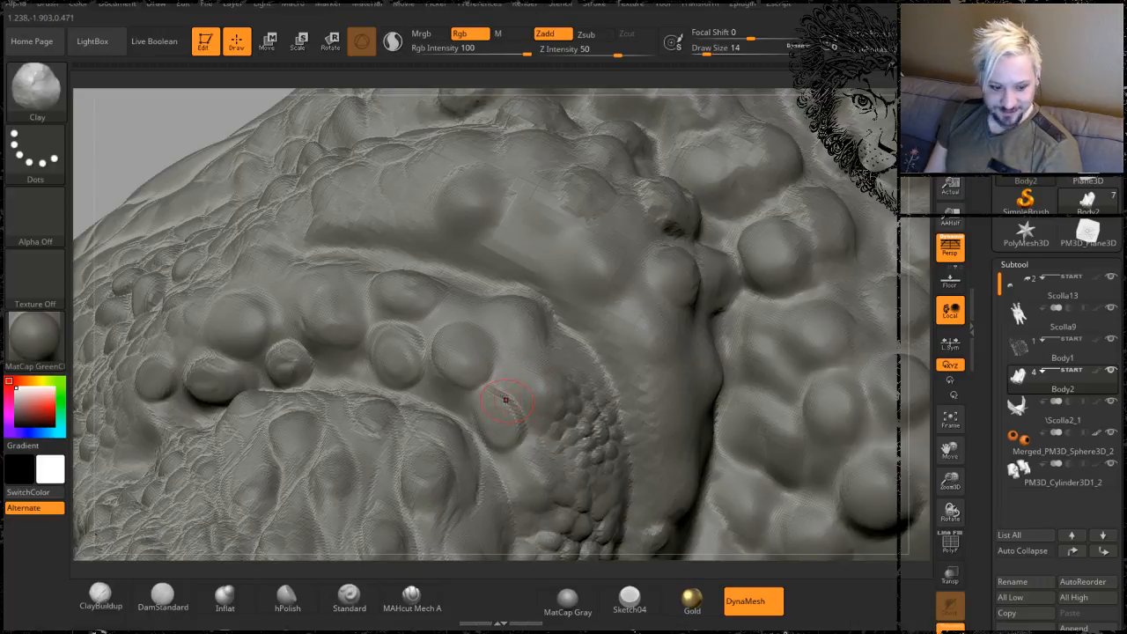
left_click_drag(527, 487, 527, 468)
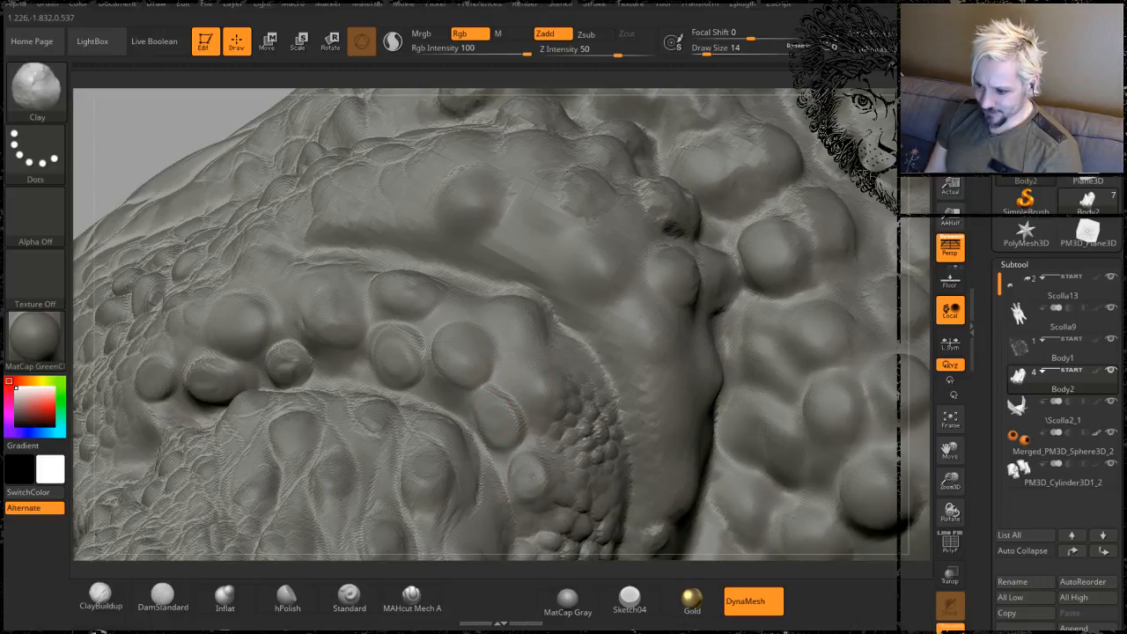
left_click_drag(536, 392, 534, 376)
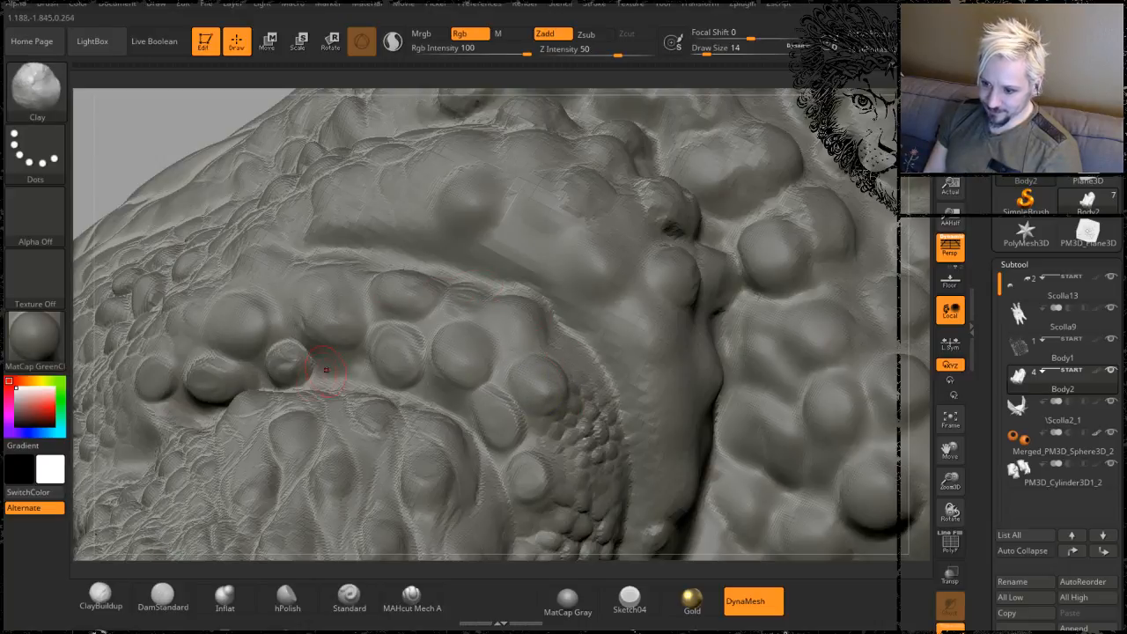
left_click_drag(355, 375, 345, 368)
mouse_move(144, 118)
left_mouse_down()
mouse_move(187, 152)
mouse_move(152, 238)
mouse_move(154, 277)
left_mouse_up()
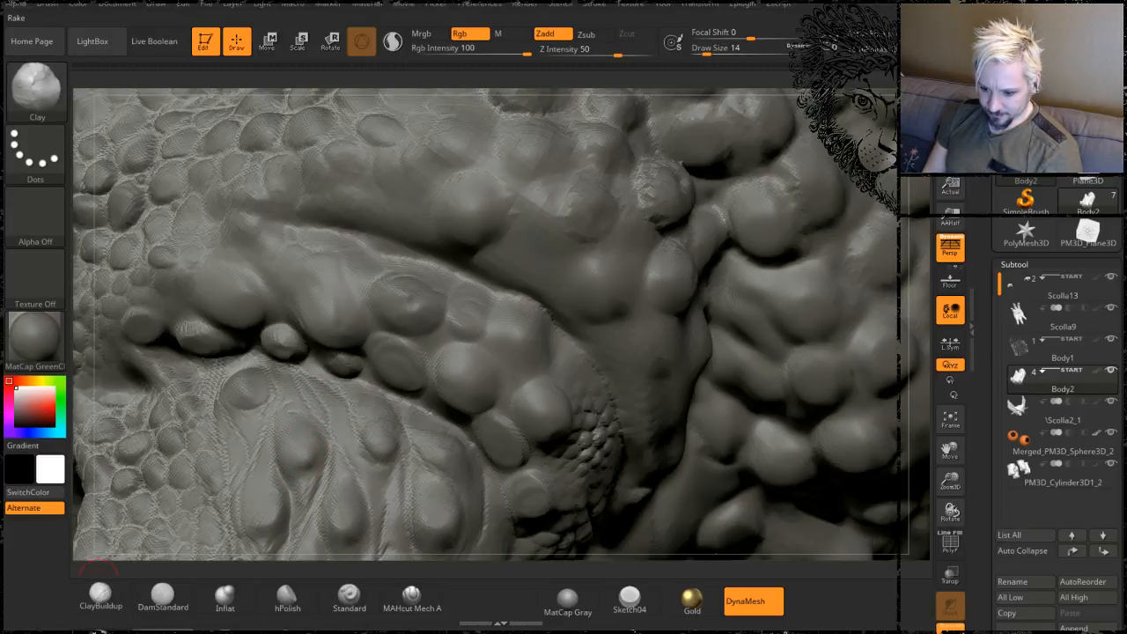
- Carve creases around and between the new round scales on the outer half of the ridge with the DamStandard brush
left_click(159, 599)
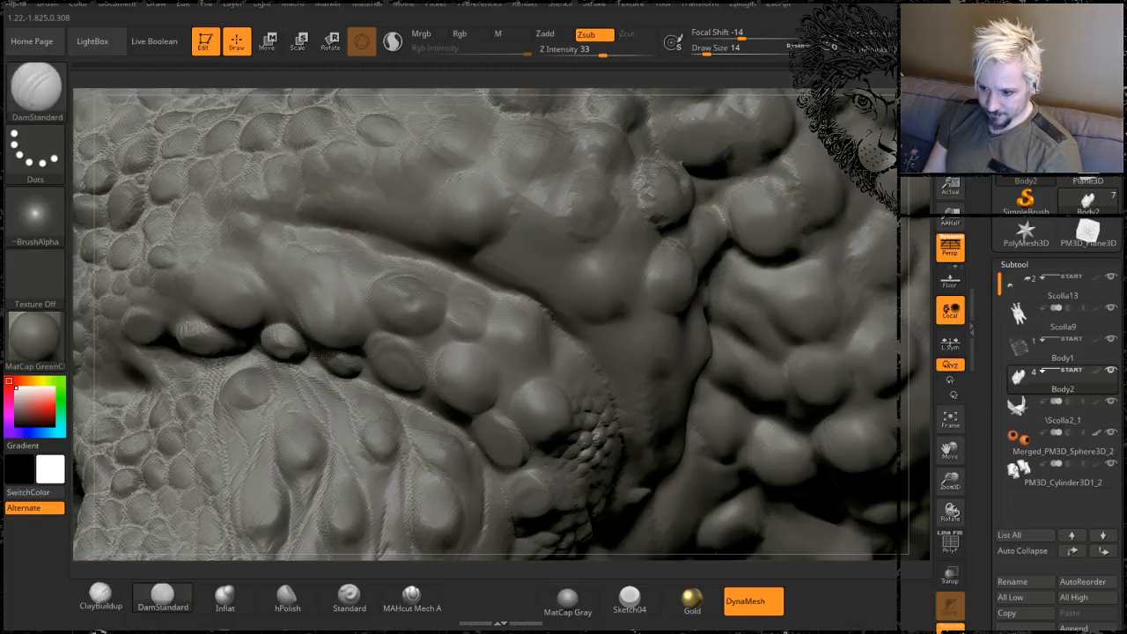
left_click_drag(86, 240, 137, 216)
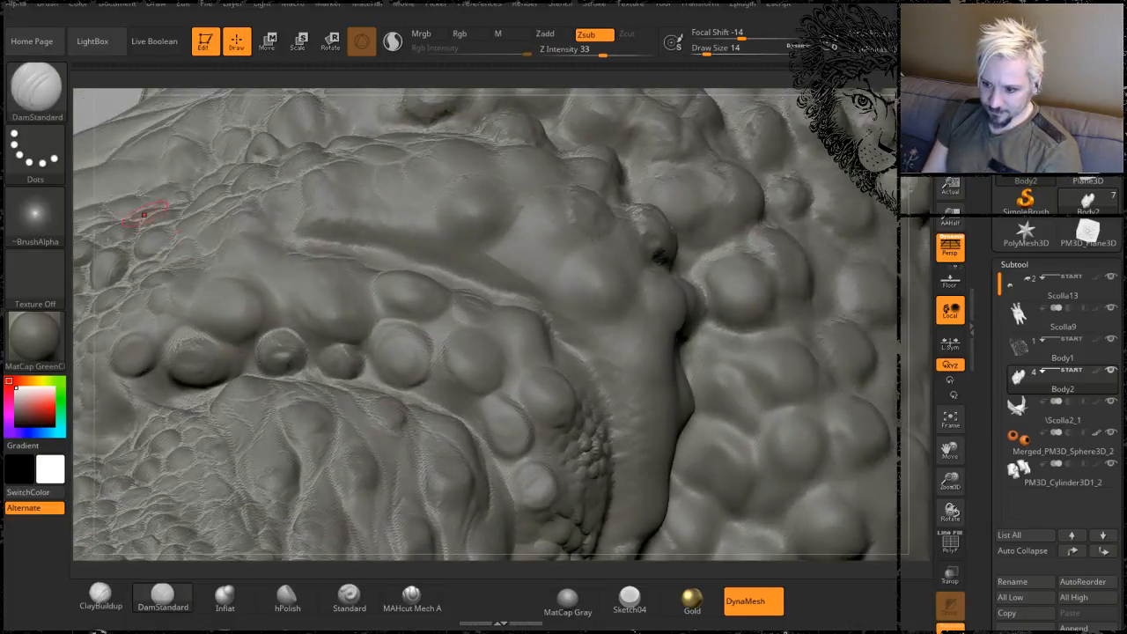
mouse_move(382, 387)
left_mouse_down()
mouse_move(365, 363)
mouse_move(374, 326)
mouse_move(396, 388)
mouse_move(430, 397)
left_mouse_up()
mouse_move(433, 328)
left_mouse_down()
mouse_move(466, 425)
mouse_move(518, 501)
left_mouse_up()
left_click_drag(540, 434, 506, 355)
left_click_drag(532, 408, 507, 328)
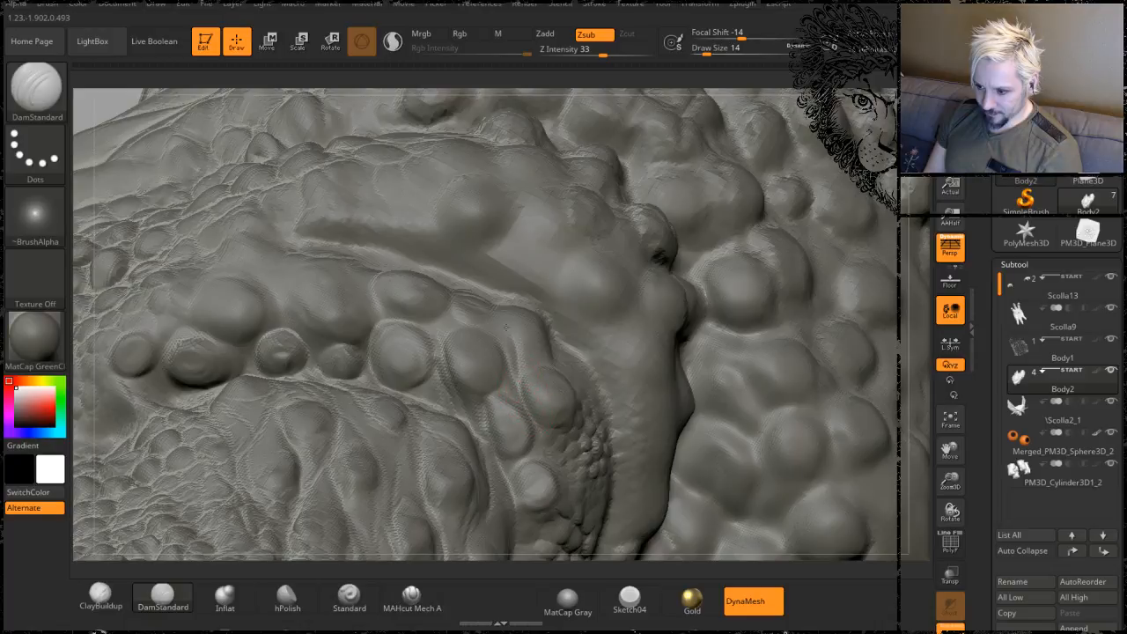
- Carve outlines around the lowest round scales on the ridge, just above the small scale patch
left_click_drag(919, 275, 914, 333)
mouse_move(873, 397)
left_mouse_down()
mouse_move(868, 377)
mouse_move(755, 294)
left_mouse_up()
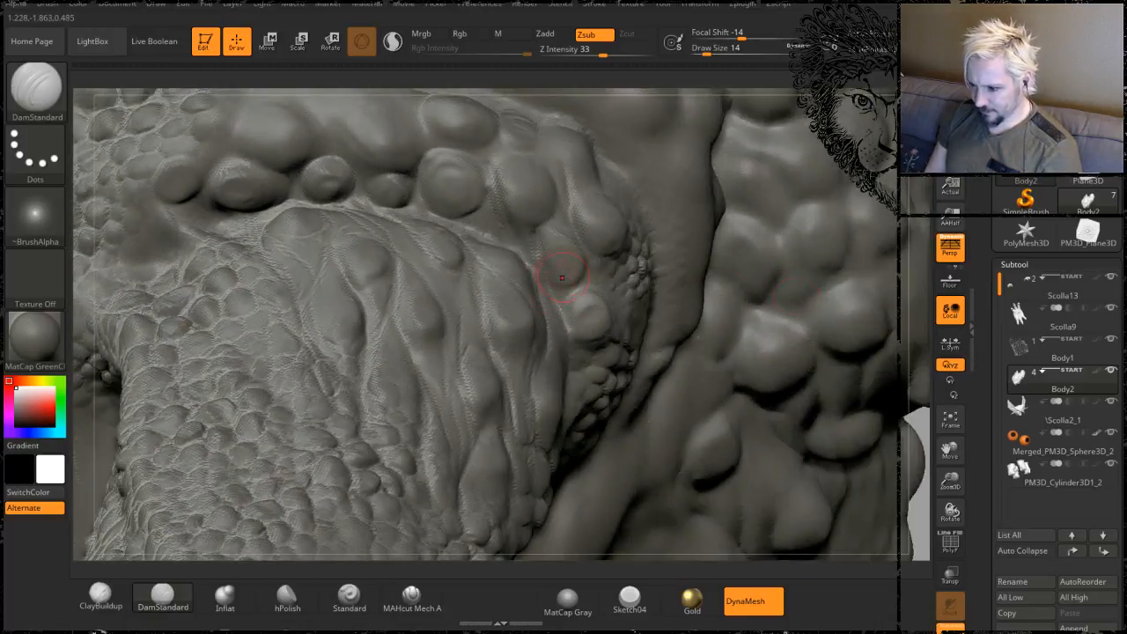
left_click_drag(556, 290, 600, 306)
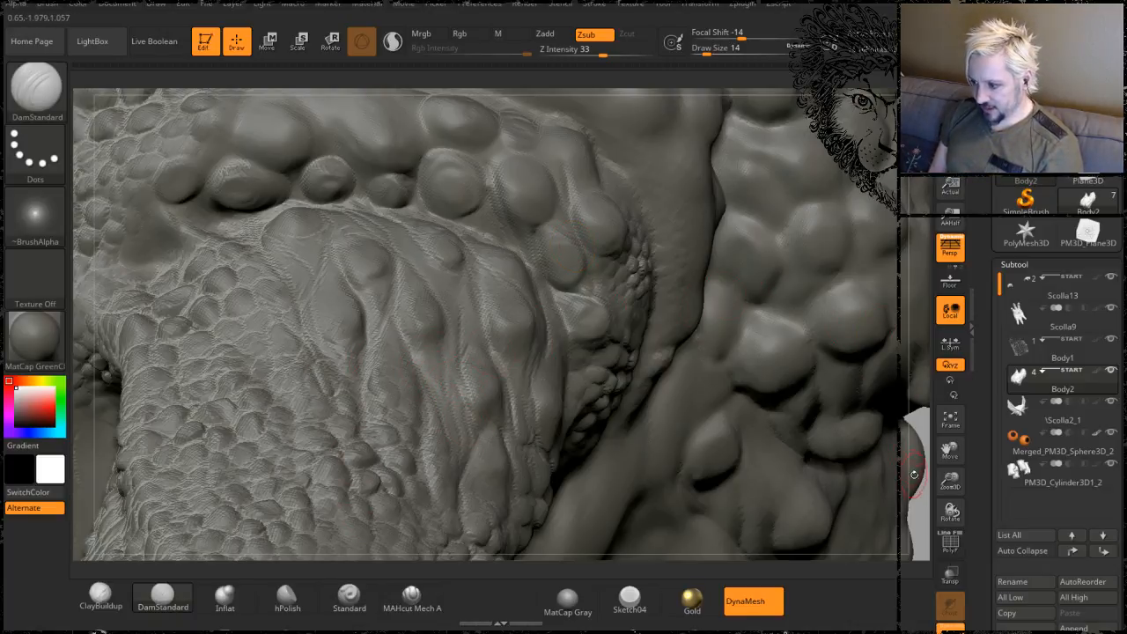
mouse_move(918, 513)
left_mouse_down()
mouse_move(881, 440)
mouse_move(912, 378)
left_mouse_up()
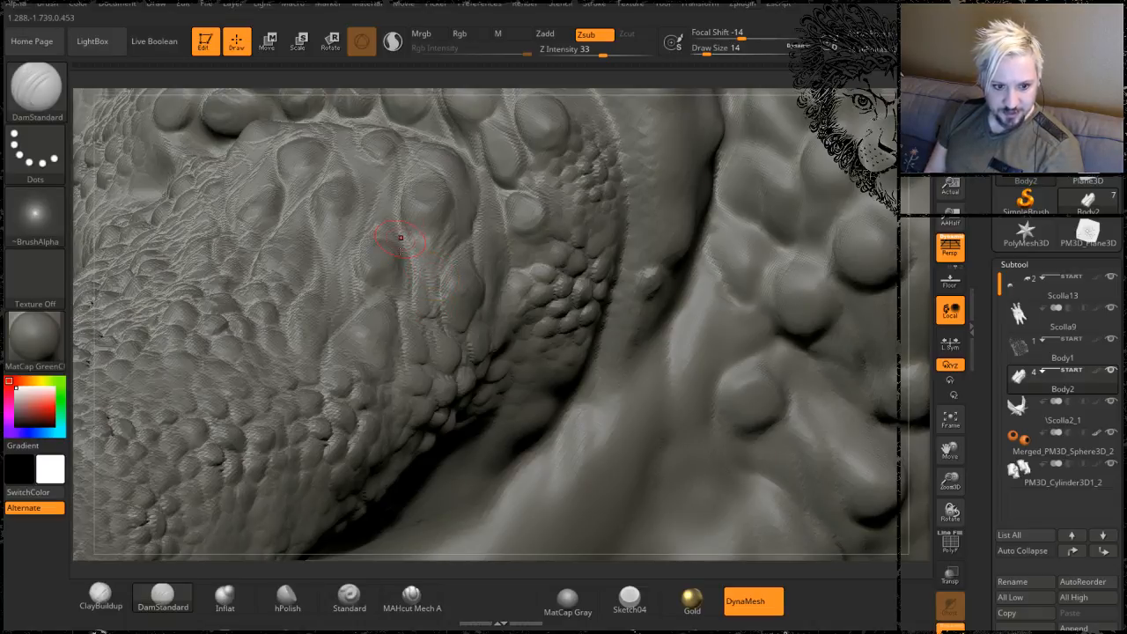
- Deepen the creases where the round scales meet the small scale patch and blend the transition between them
right_click_drag(261, 108, 339, 133)
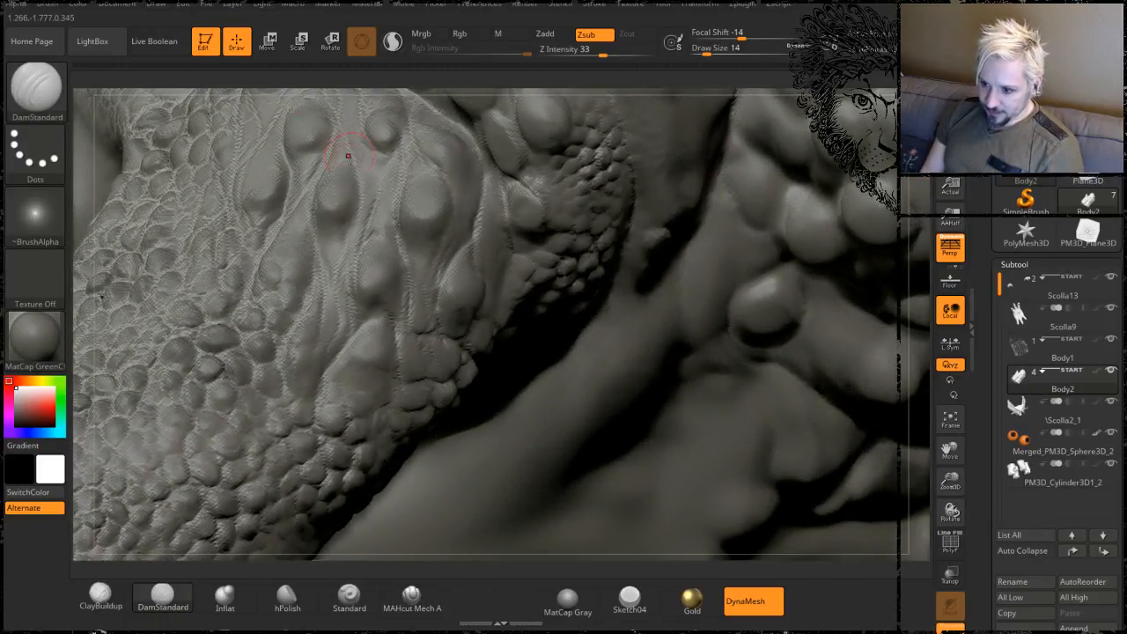
key("shift")
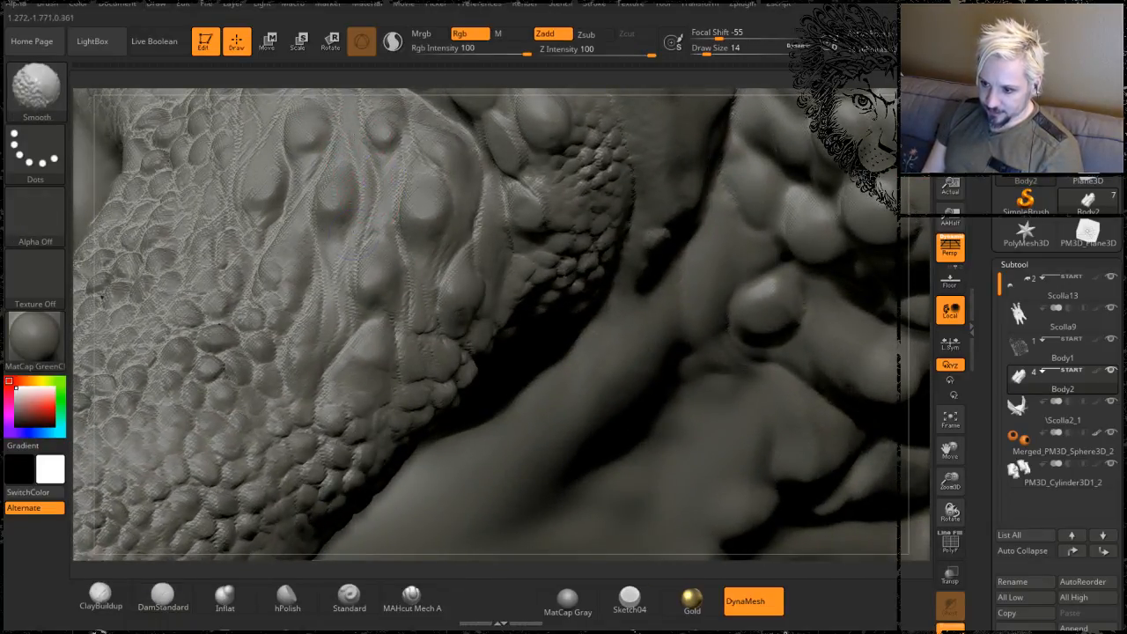
right_click_drag(101, 297, 88, 407, "alt")
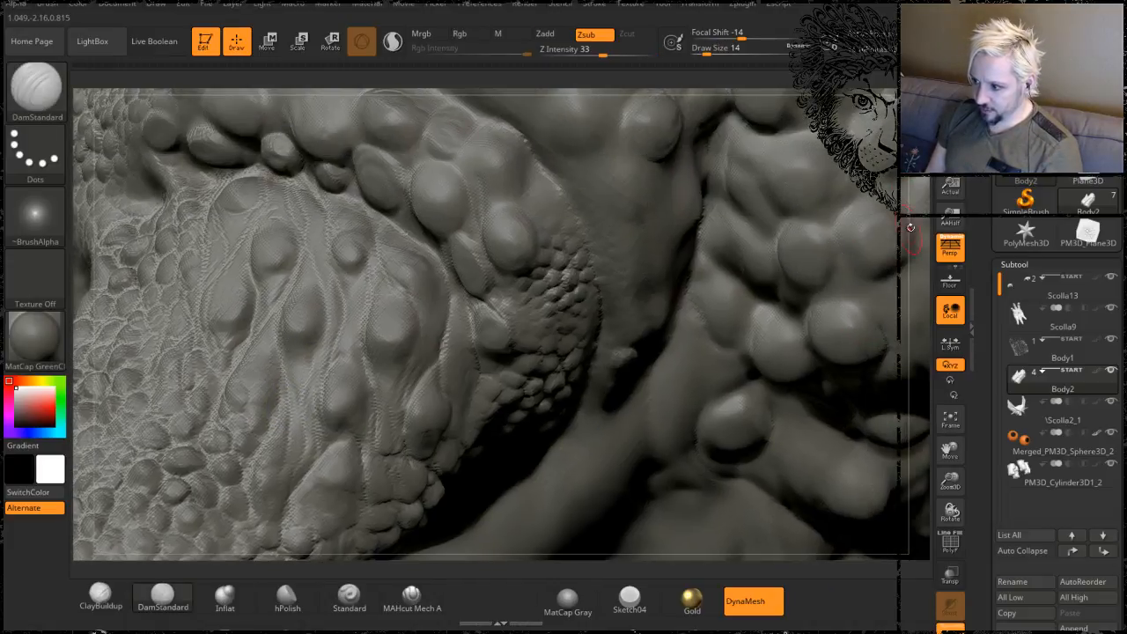
right_click_drag(458, 315, 433, 288)
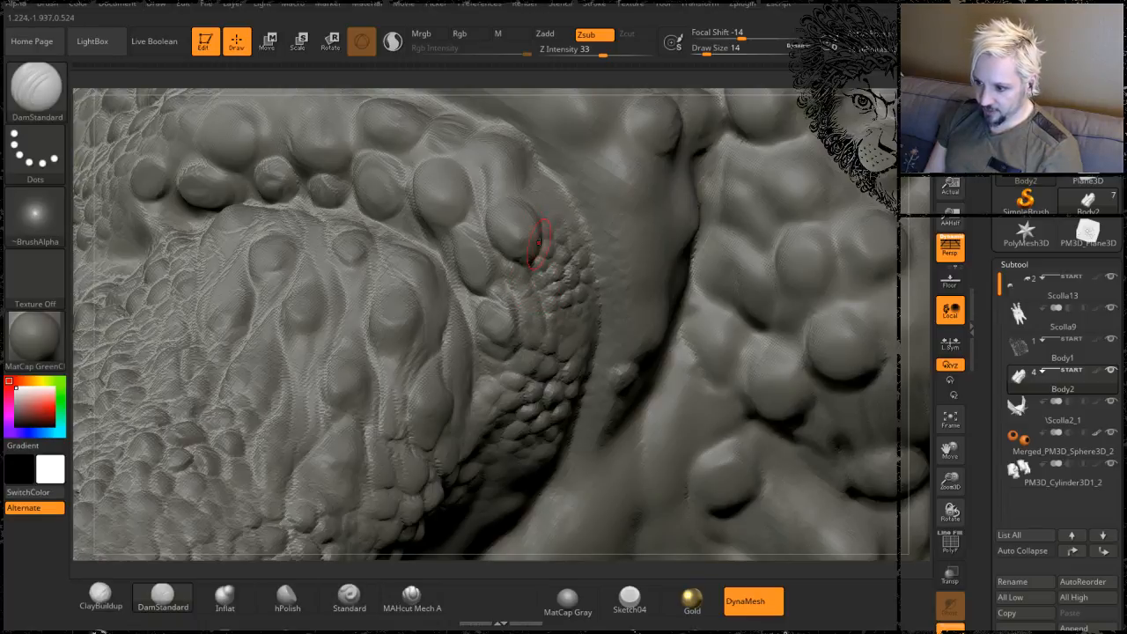
left_click_drag(521, 85, 599, 291)
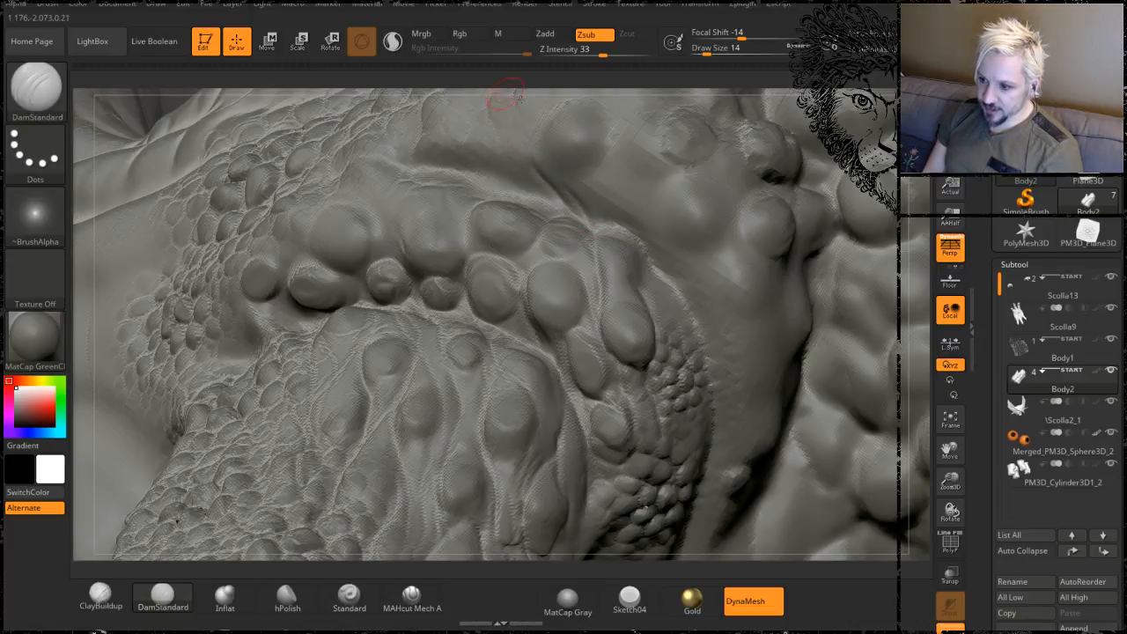
left_click_drag(510, 77, 522, 145)
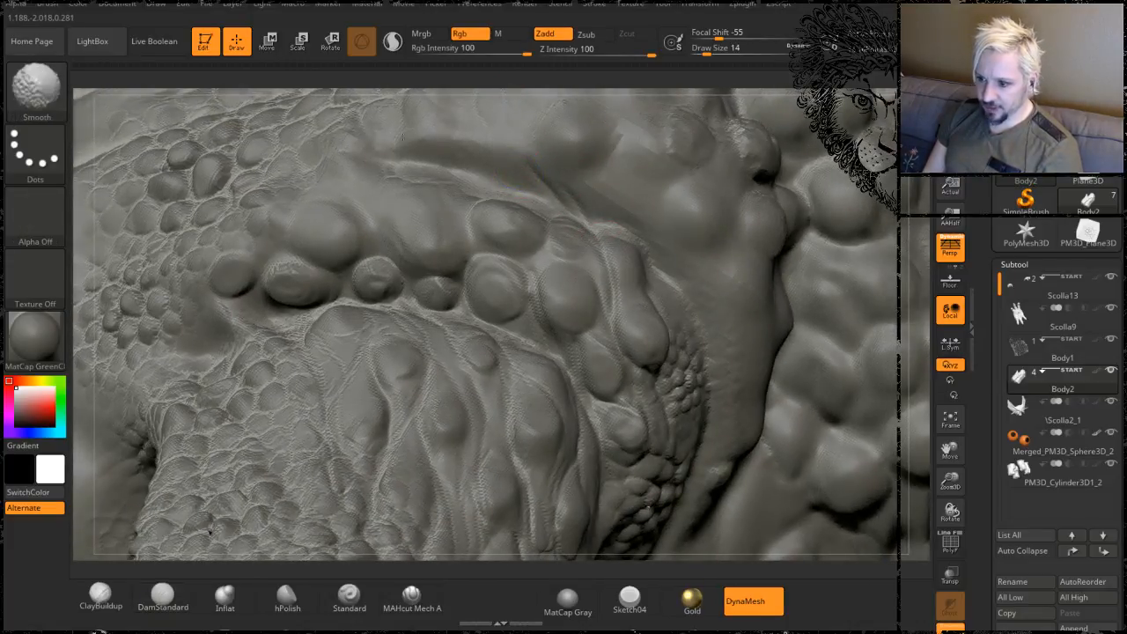
- Carve creases between and around the large rounded scales on the ridge's inner half, extending them into the surrounding small scales with the DamStandard brush
left_click_drag(422, 81, 409, 78)
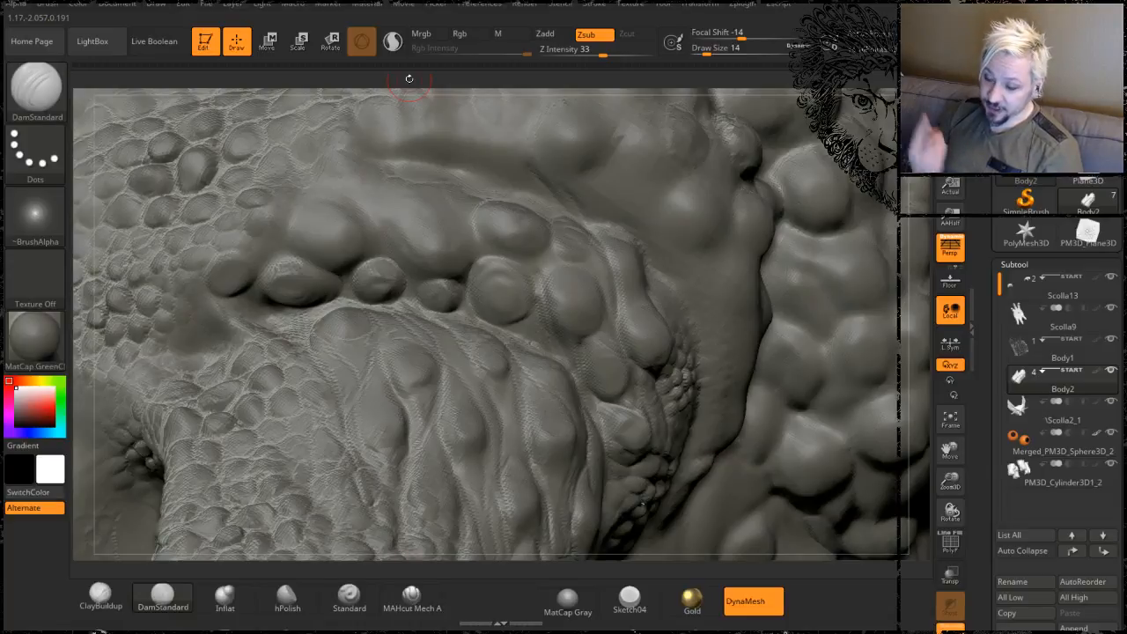
left_click_drag(424, 273, 355, 177)
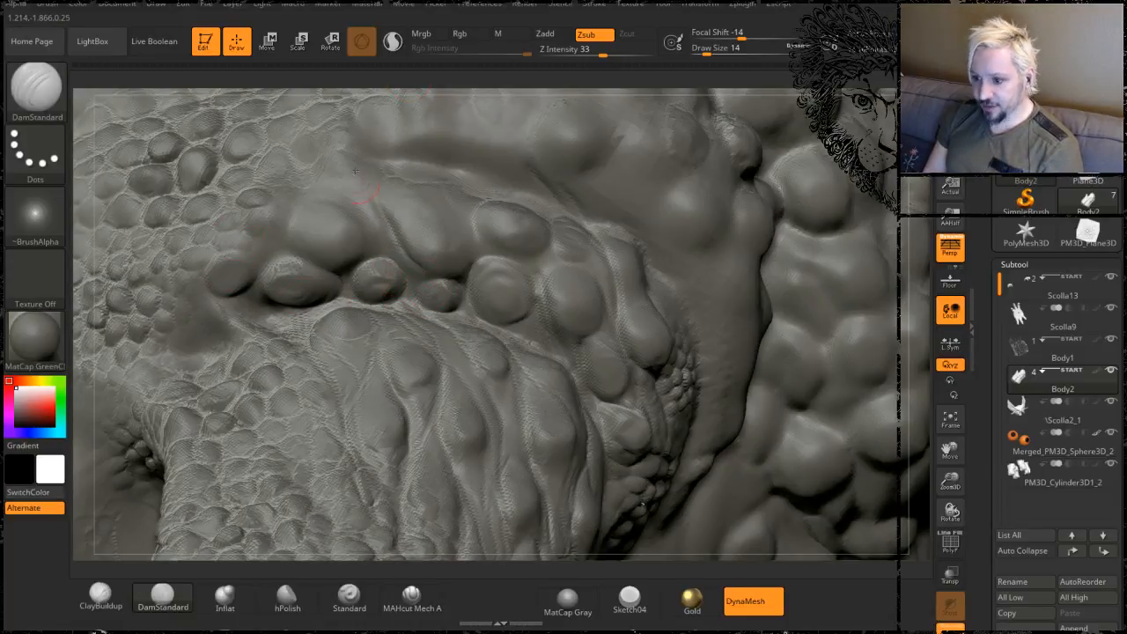
mouse_move(393, 268)
left_mouse_down()
mouse_move(346, 174)
mouse_move(430, 317)
left_mouse_up()
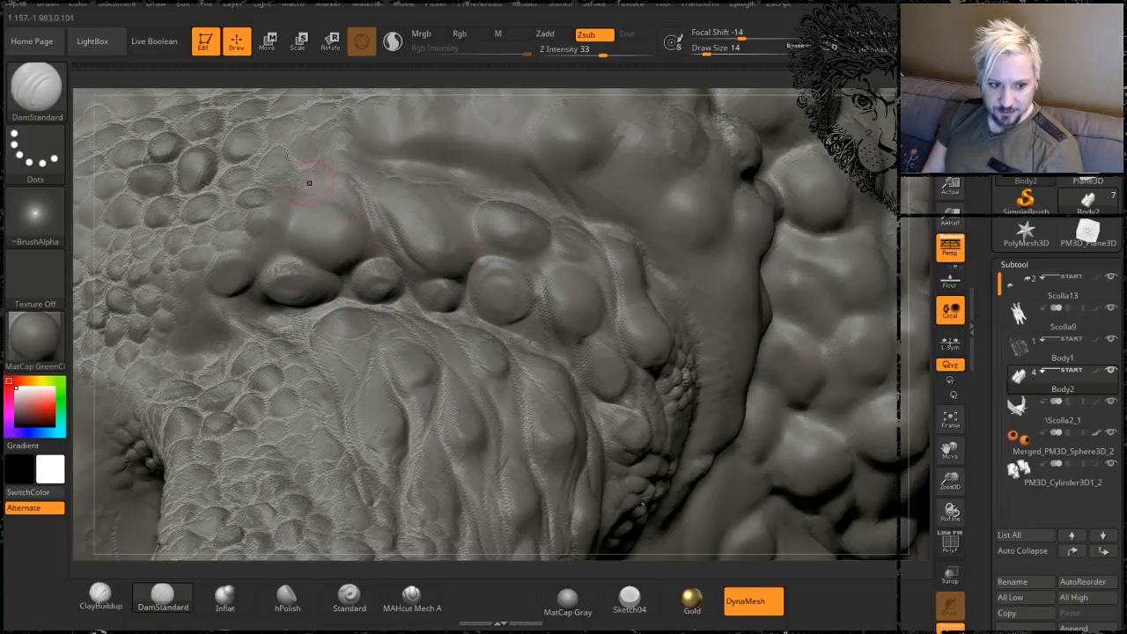
left_click_drag(391, 84, 396, 81)
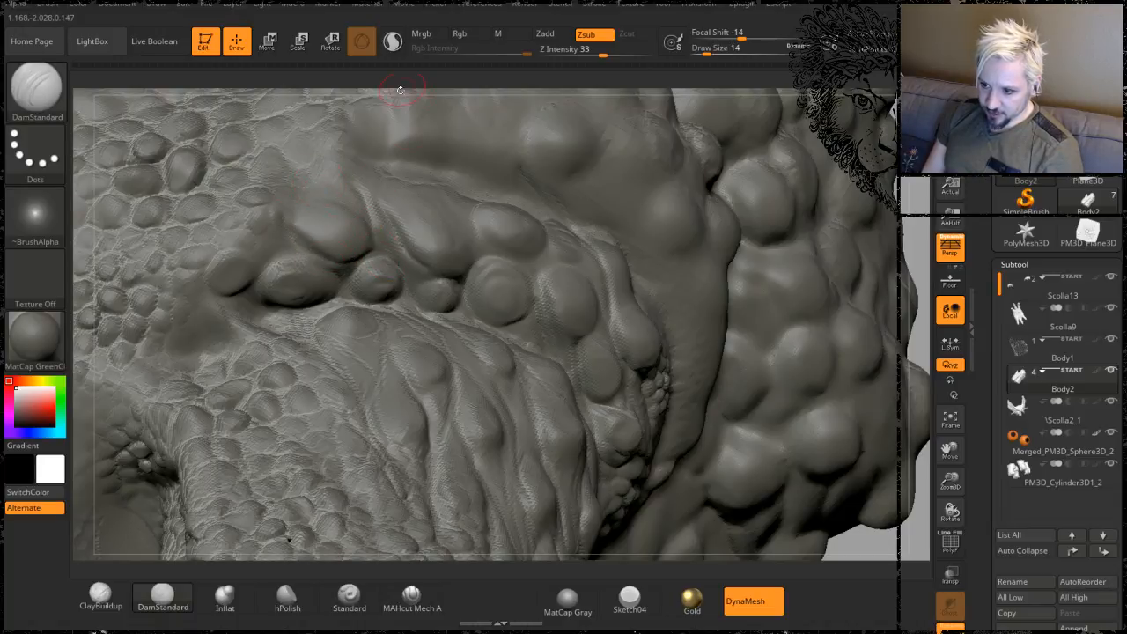
left_click_drag(402, 88, 357, 199)
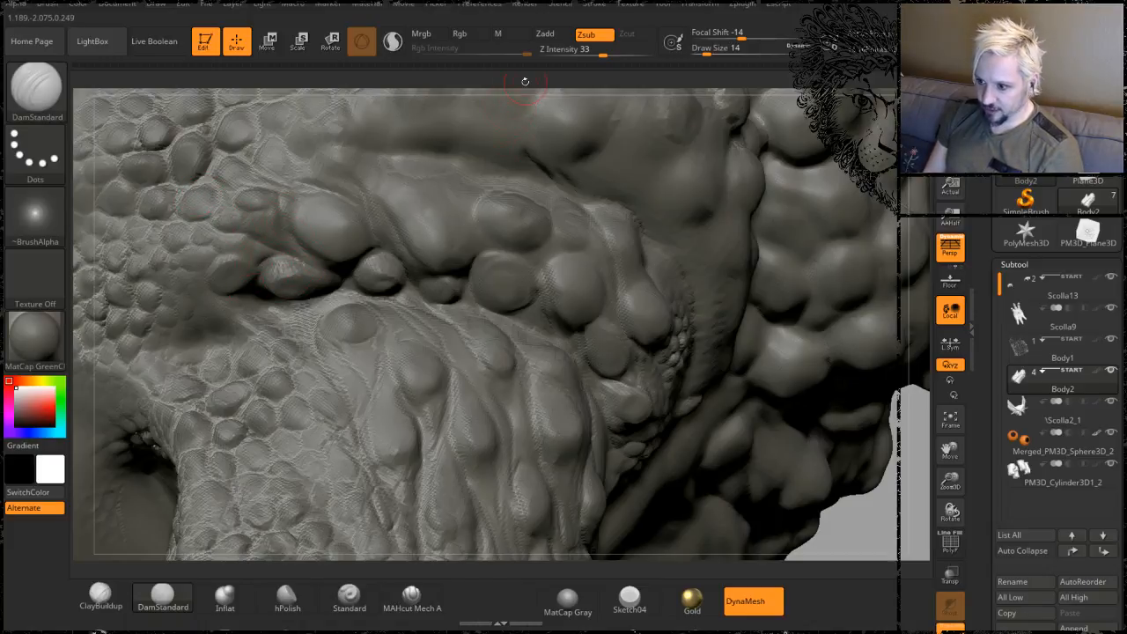
left_click_drag(525, 81, 261, 282)
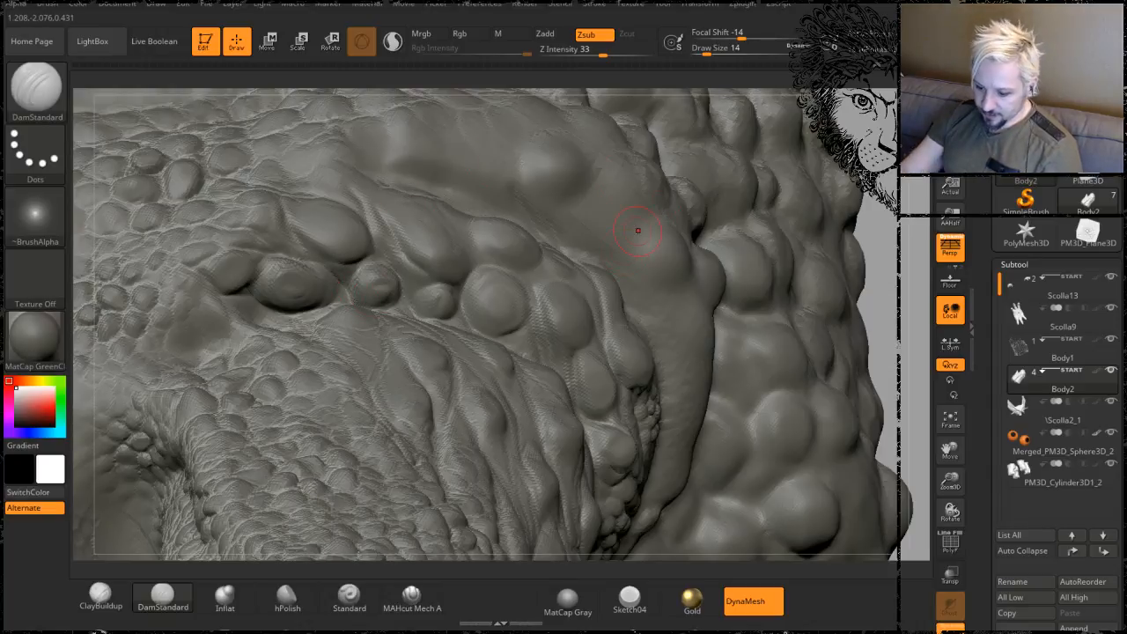
- Switch to the music player, play "The Turning Years" from the YouTubeLivestream playlist, and return to ZBrush
key("alt+Tab")
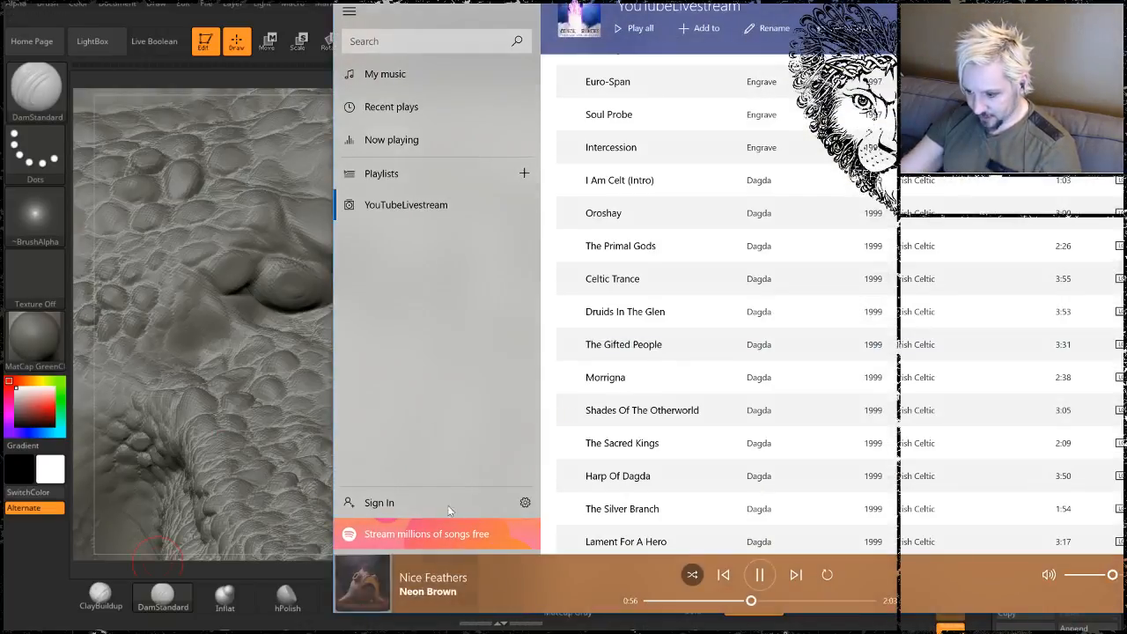
scroll(903, 264, "down", 5)
scroll(902, 278, "up", 2)
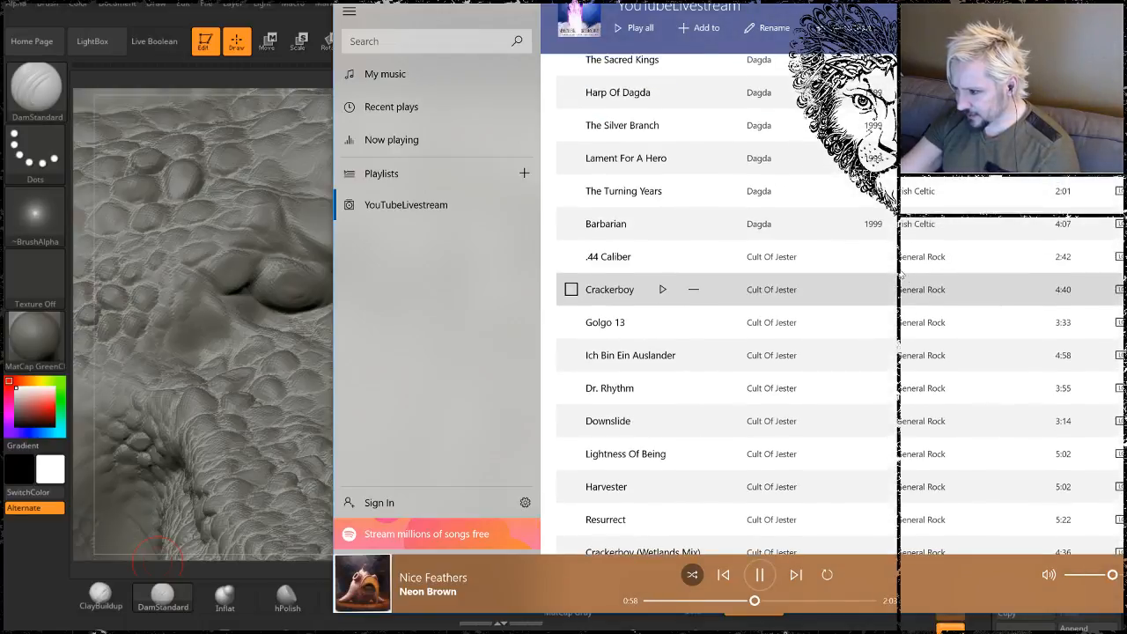
left_click(691, 191)
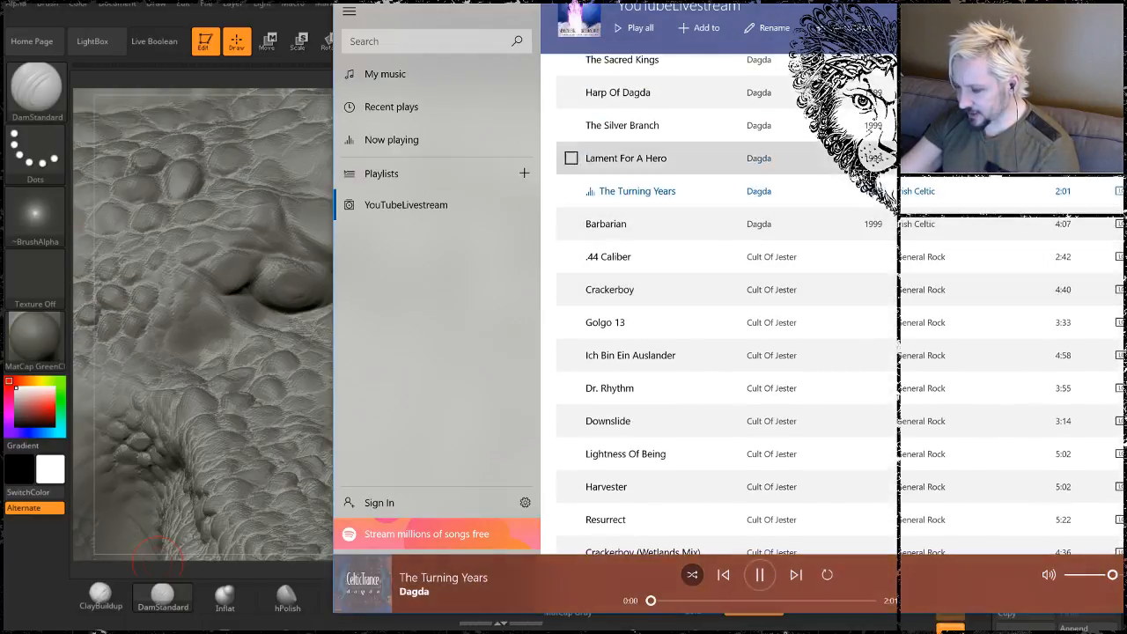
key("alt+Tab")
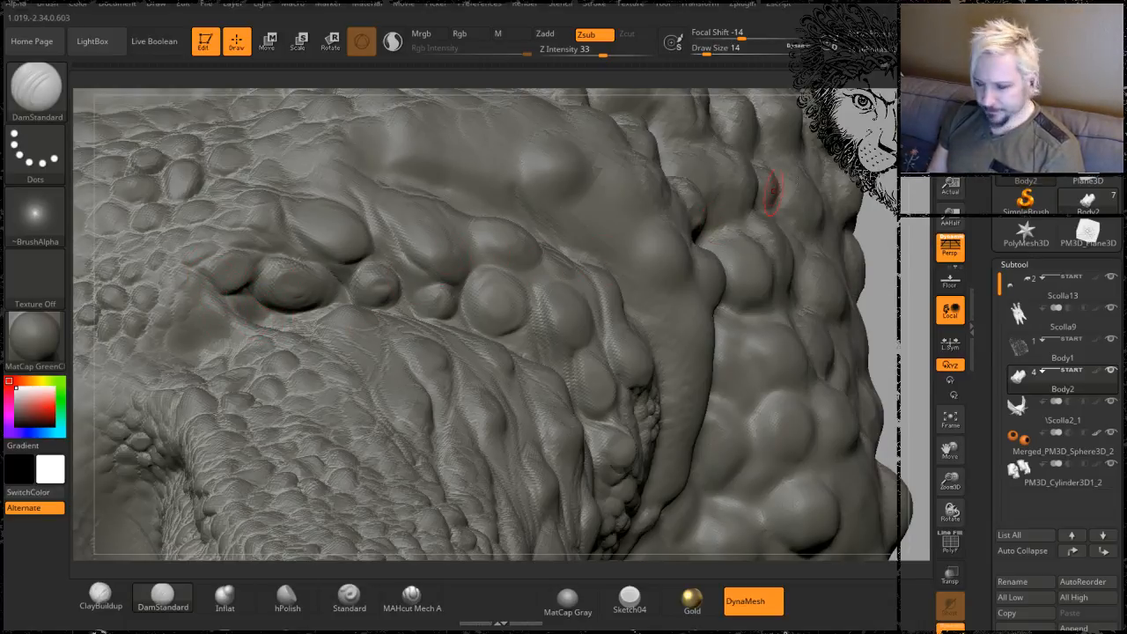
- Deepen the creases along the ridge's upper edge and carve outlines around the large smooth bumps on the fold above it
mouse_move(772, 192)
right_mouse_down()
mouse_move(687, 132)
mouse_move(656, 148)
right_mouse_up()
left_click_drag(464, 286, 446, 221)
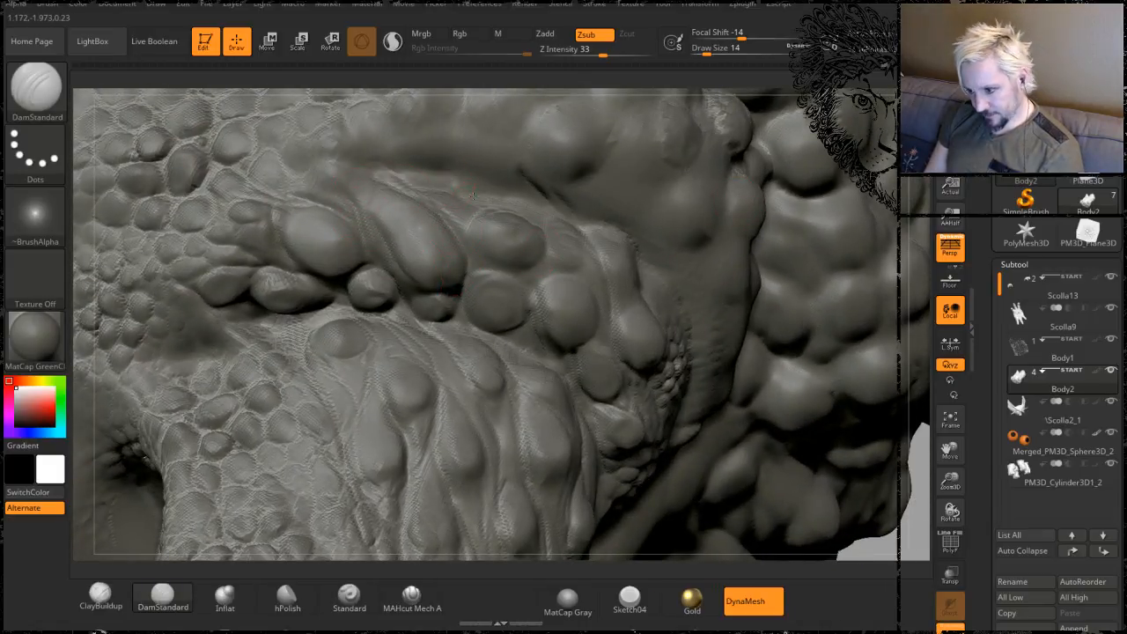
right_click_drag(885, 146, 778, 297, "alt")
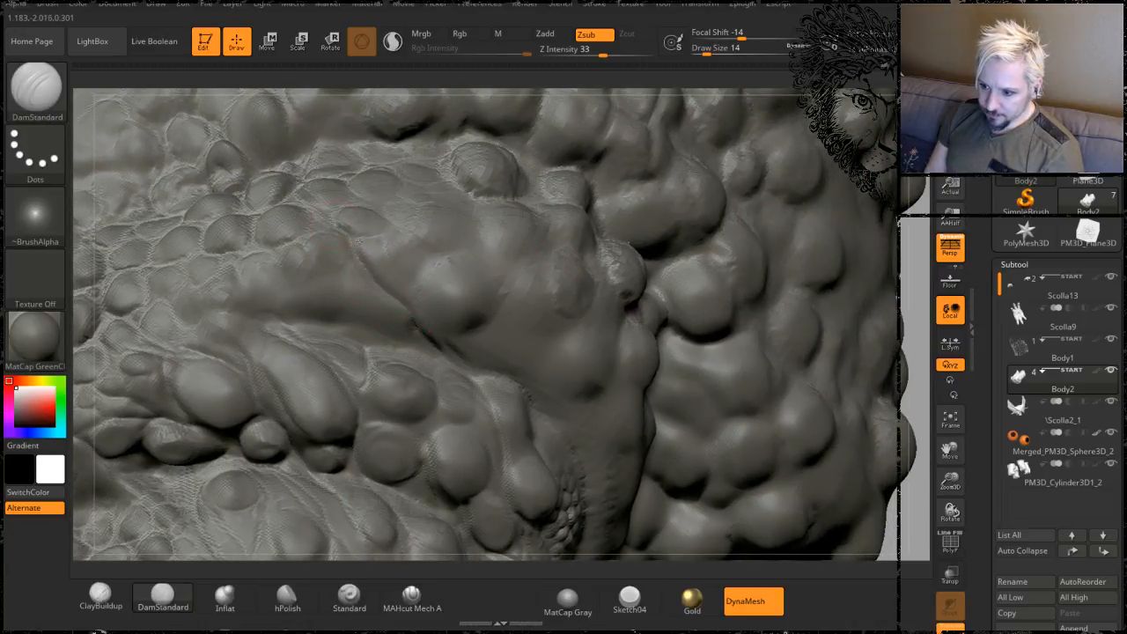
left_click_drag(394, 291, 477, 270)
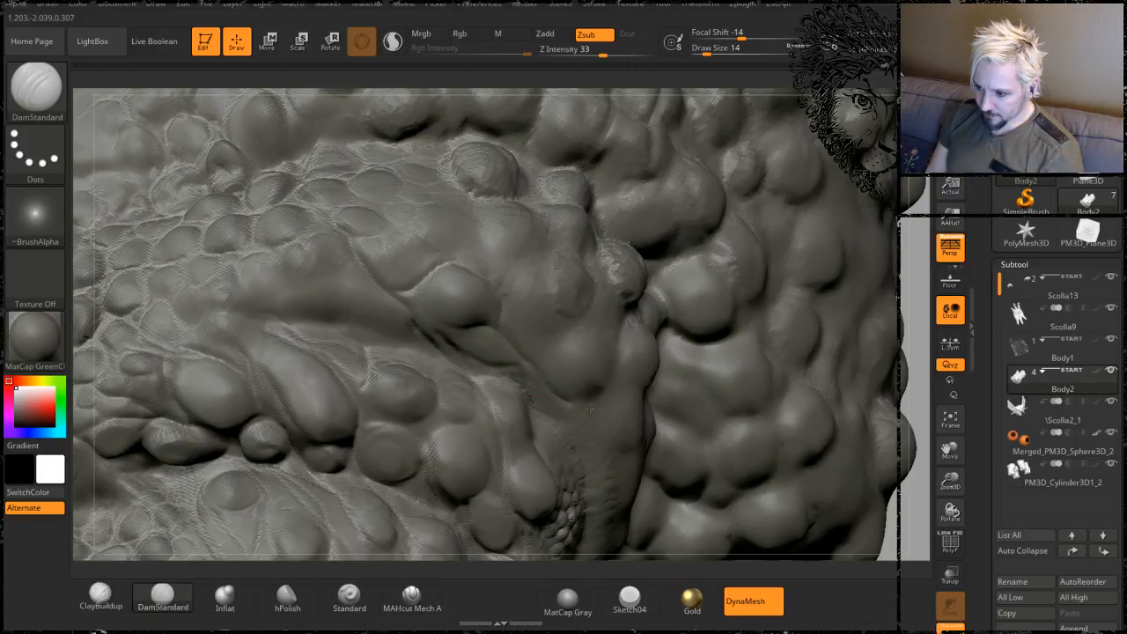
mouse_move(916, 304)
left_mouse_down()
mouse_move(762, 290)
mouse_move(844, 294)
mouse_move(604, 238)
left_mouse_up()
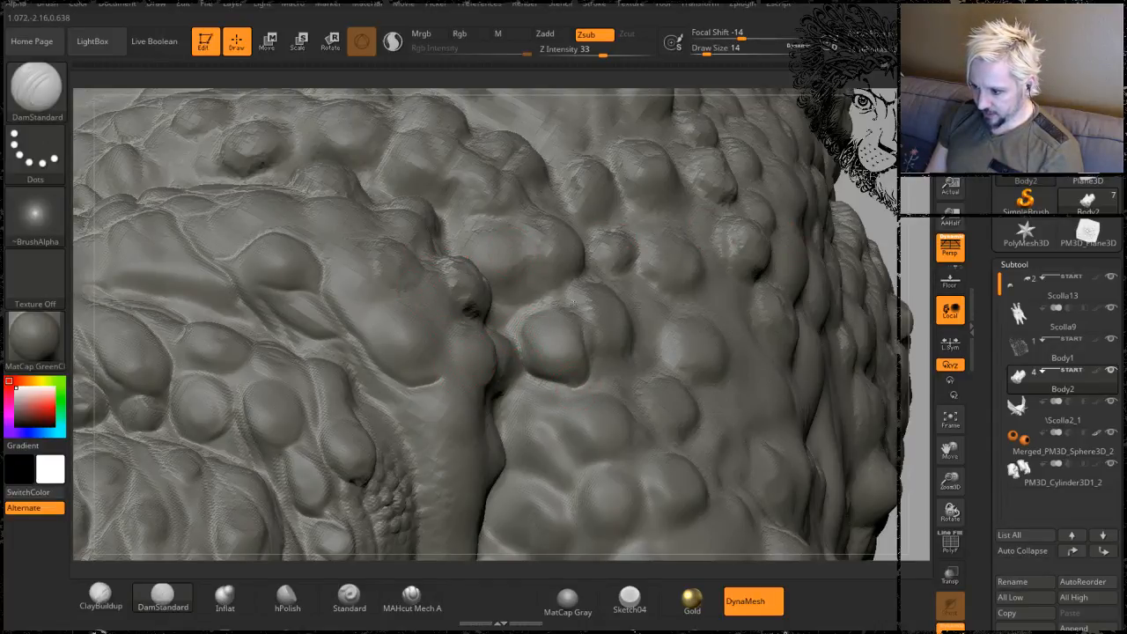
key("shift")
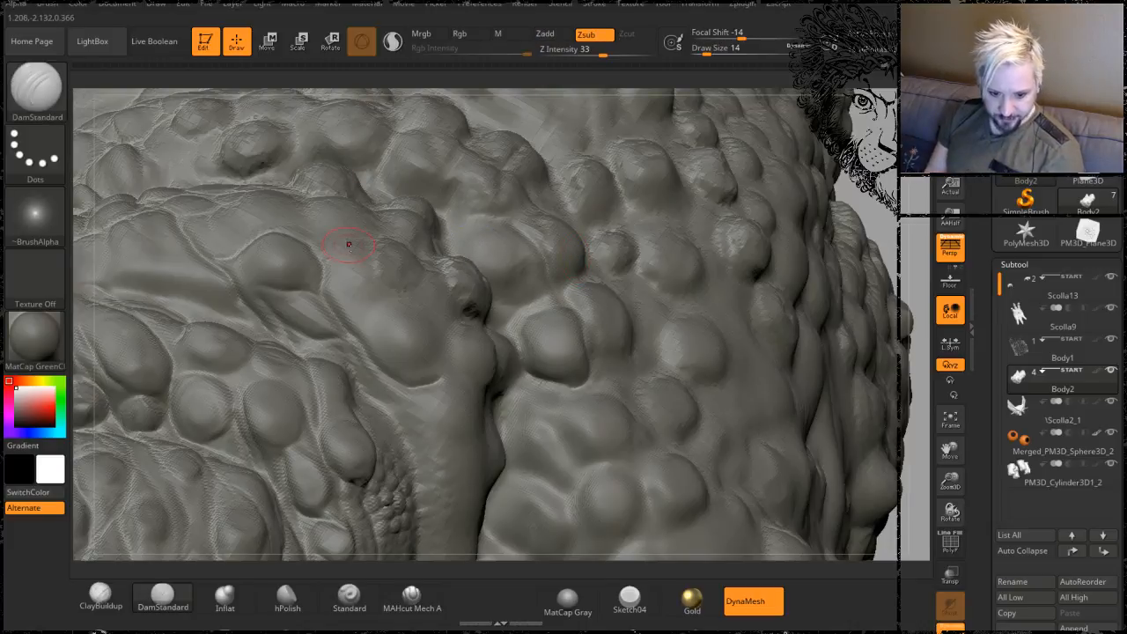
- Smooth the bump on the body fold and carve a DamStandard crease between the long smooth fold and the small pebble scales
left_click_drag(468, 299, 464, 282, "shift")
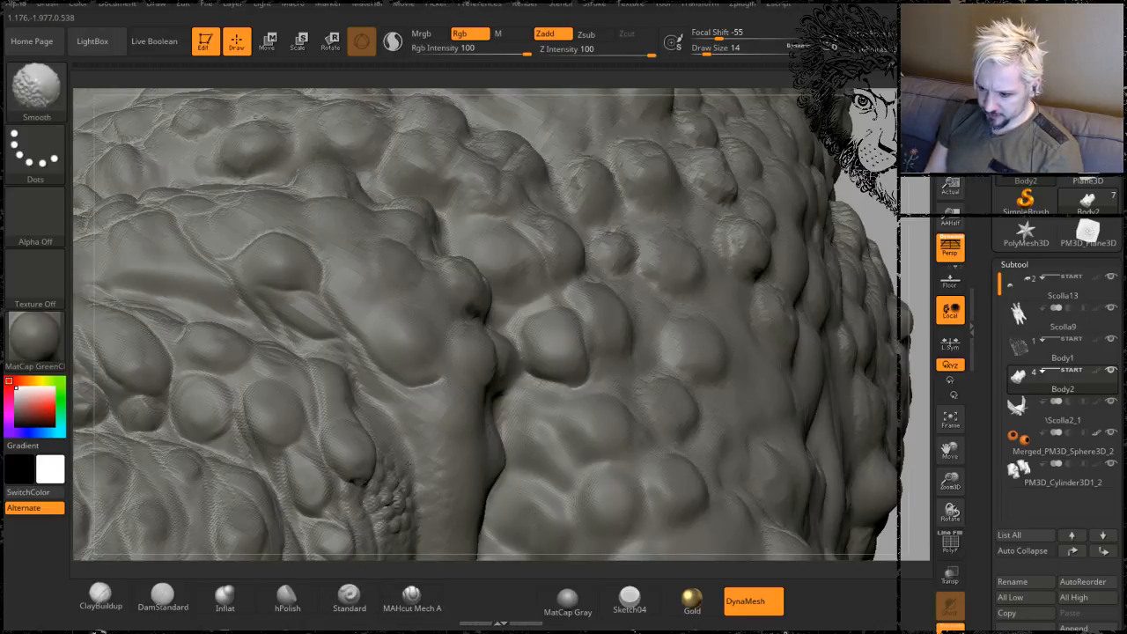
mouse_move(499, 414)
right_mouse_down()
mouse_move(432, 361)
mouse_move(414, 379)
mouse_move(266, 389)
right_mouse_up()
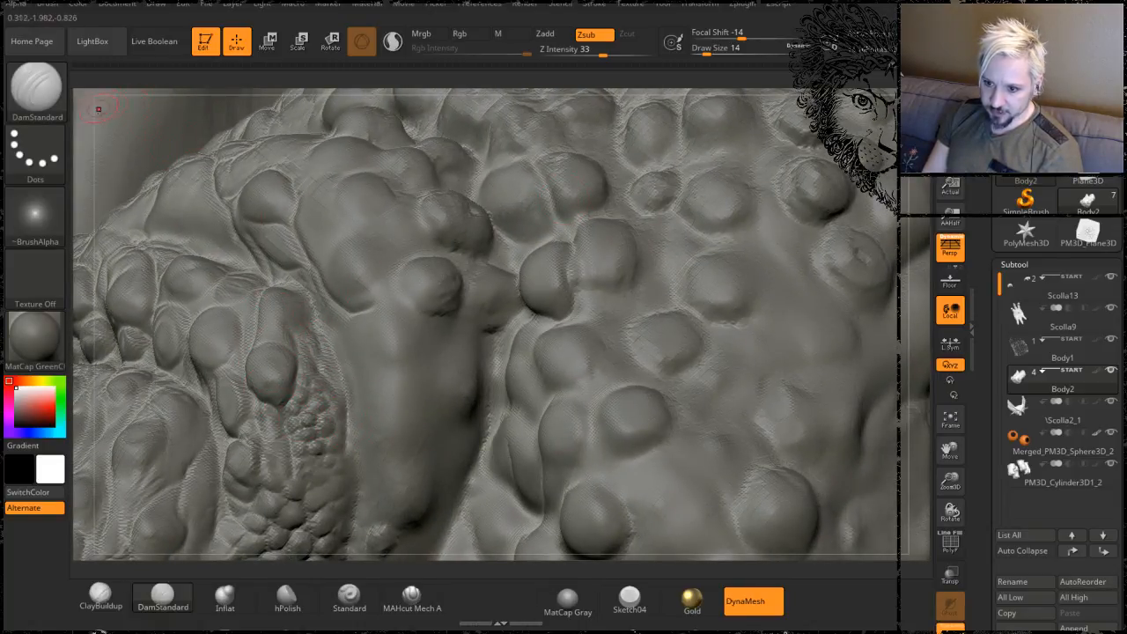
mouse_move(89, 124)
right_mouse_down()
mouse_move(405, 344)
mouse_move(462, 368)
right_mouse_up()
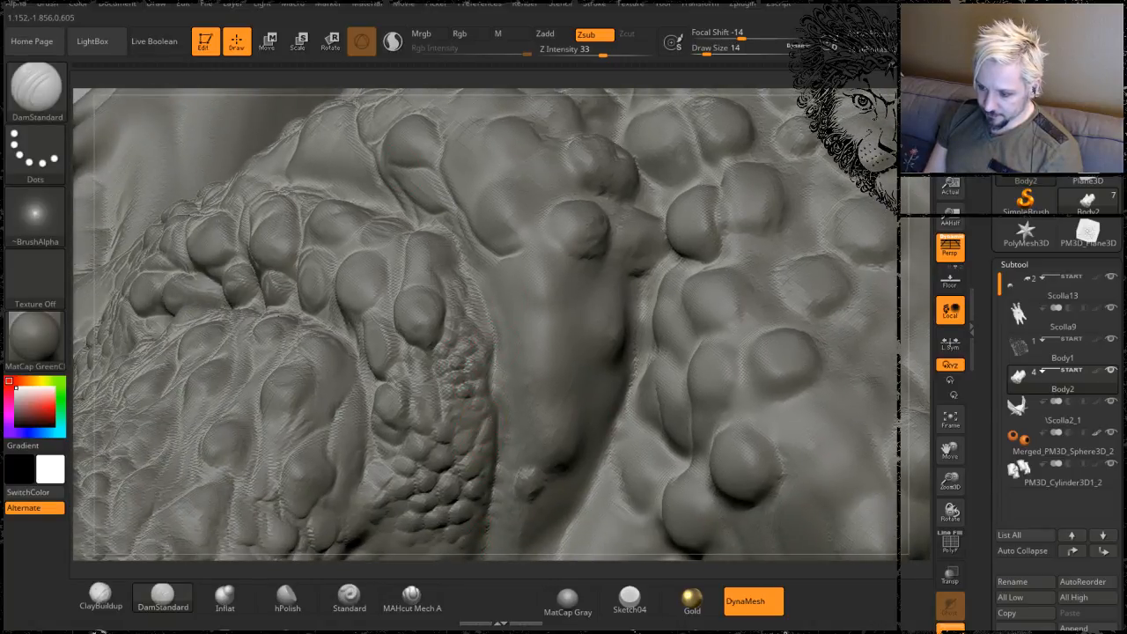
mouse_move(490, 319)
left_mouse_down()
mouse_move(508, 392)
mouse_move(498, 490)
left_mouse_up()
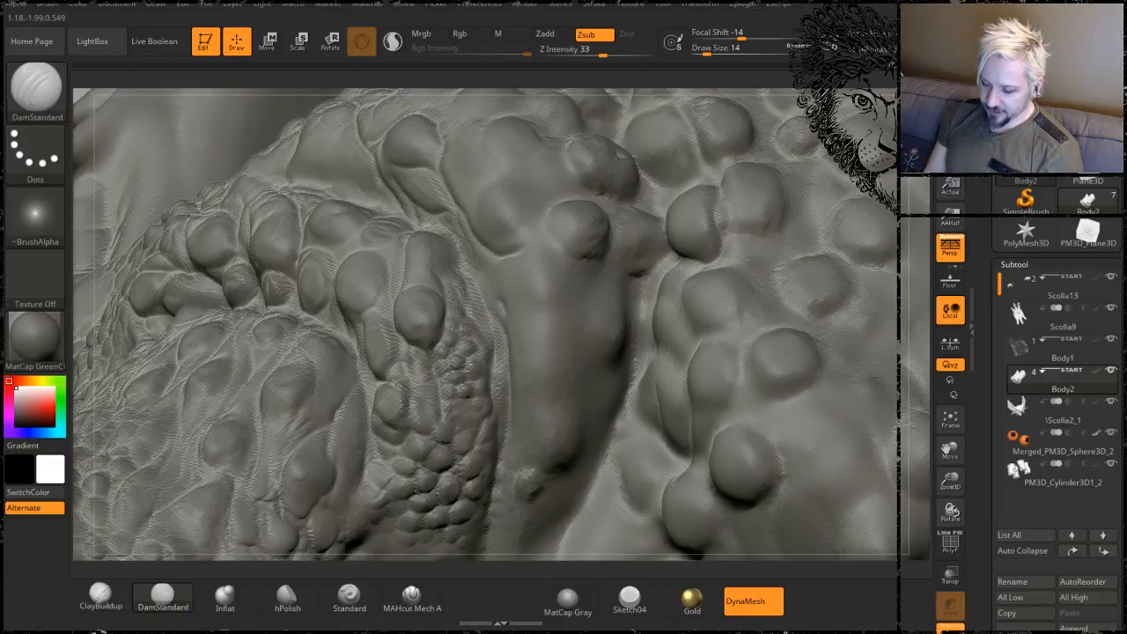
left_click_drag(225, 76, 443, 237)
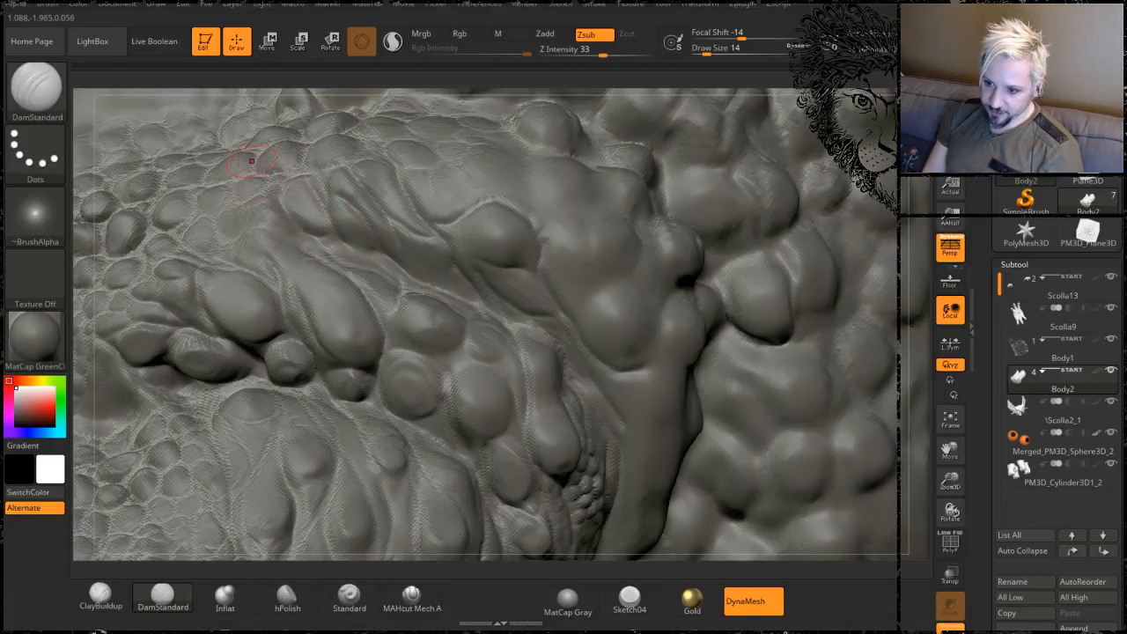
- Carve wrinkles into the skin fold above the large oval scales and smooth the rough bumps on the broad fold
mouse_move(267, 86)
left_mouse_down()
mouse_move(311, 238)
mouse_move(191, 221)
left_mouse_up()
mouse_move(760, 221)
left_mouse_down()
mouse_move(866, 221)
mouse_move(728, 214)
mouse_move(464, 311)
left_mouse_up()
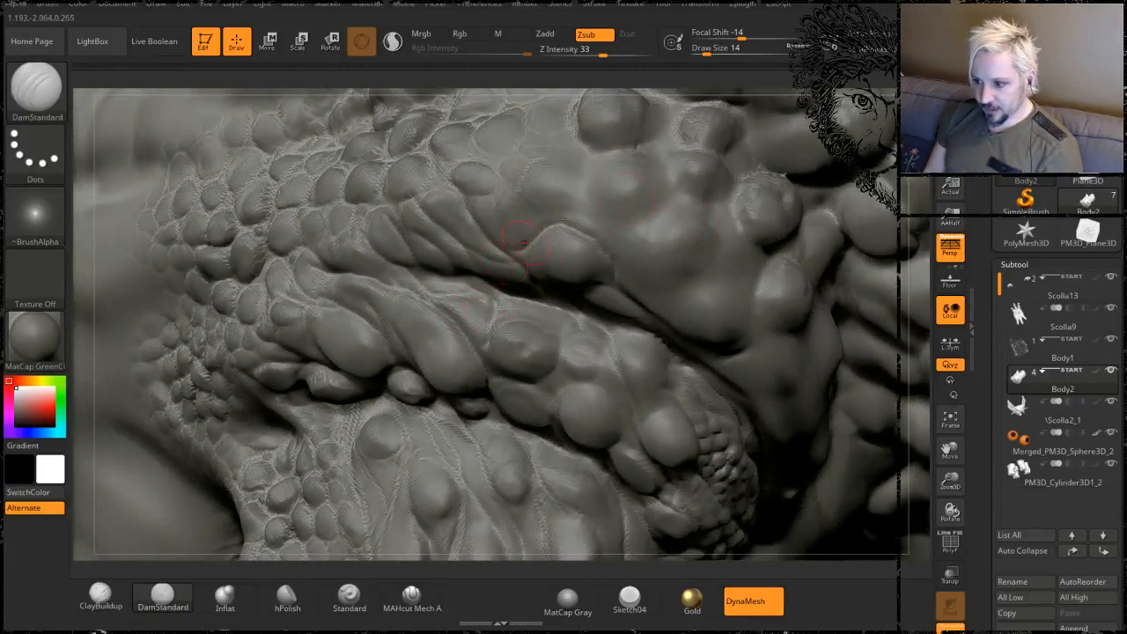
right_click_drag(788, 208, 737, 203)
key("shift")
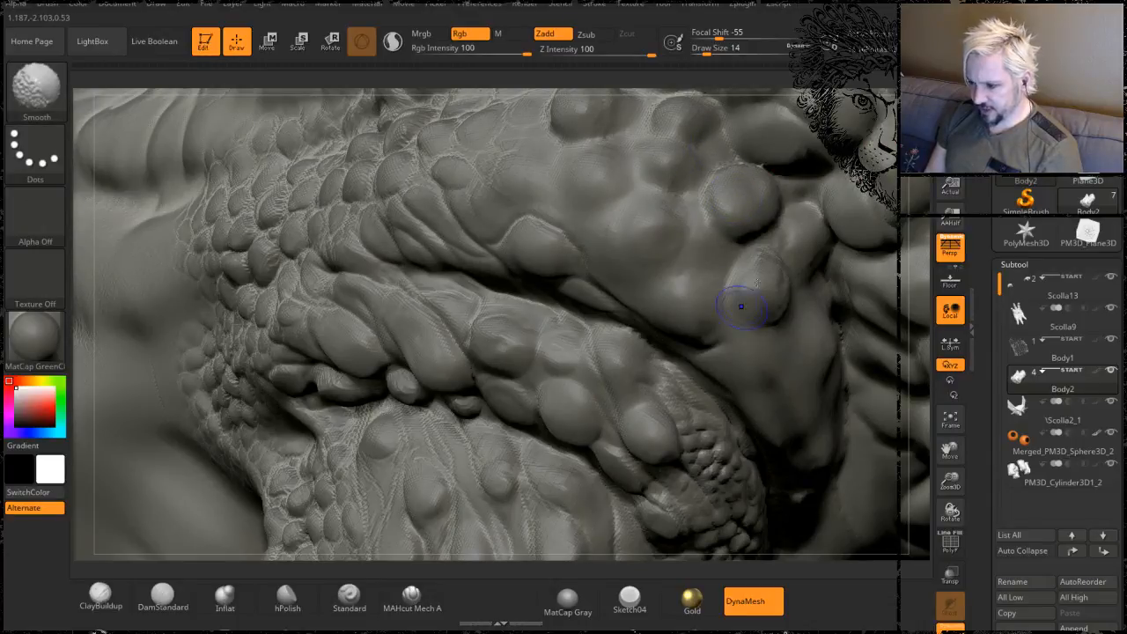
left_click_drag(717, 168, 788, 173)
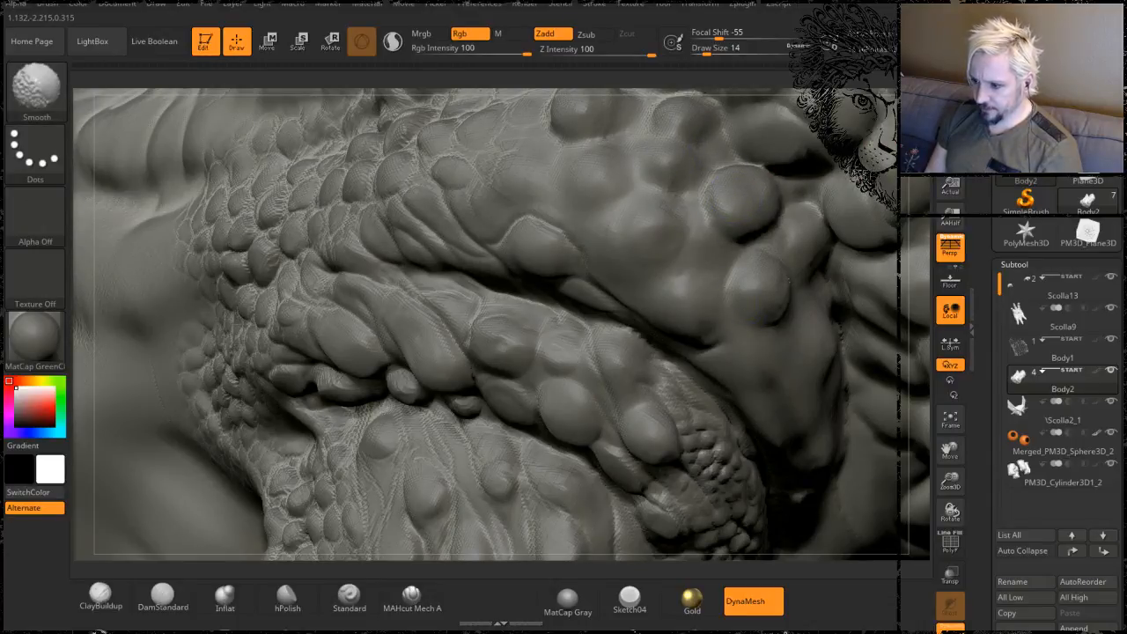
left_click_drag(433, 165, 495, 172)
left_click_drag(510, 82, 610, 104)
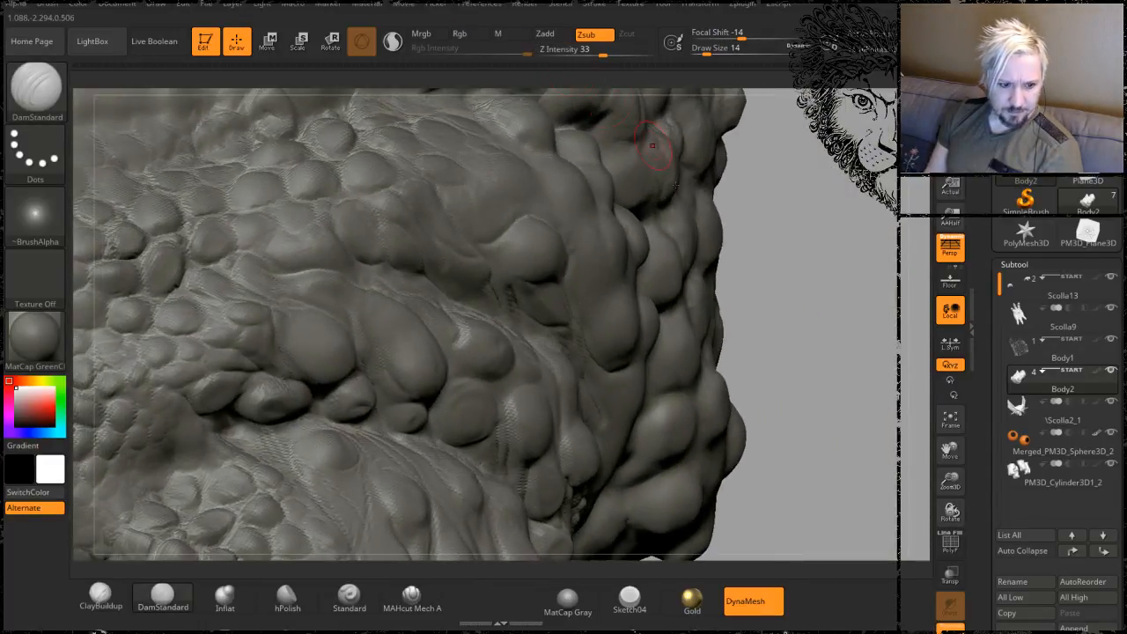
- Deepen the creases around the large oval scales along the lower skin fold with DamStandard
mouse_move(806, 245)
left_mouse_down()
mouse_move(819, 248)
mouse_move(775, 219)
mouse_move(705, 254)
left_mouse_up()
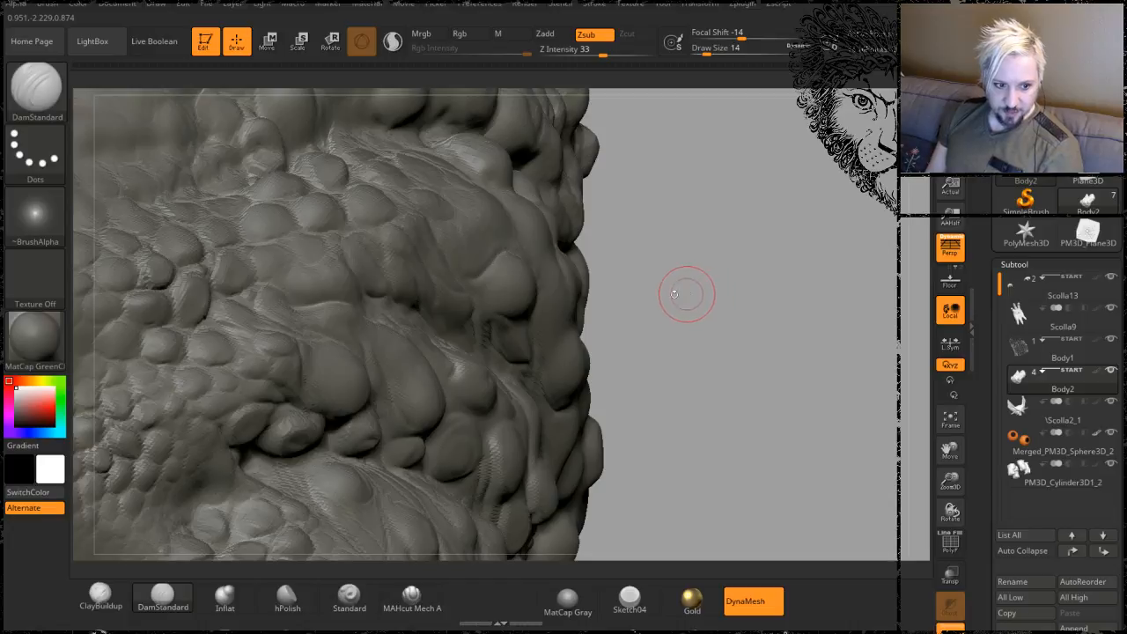
mouse_move(659, 307)
left_mouse_down()
mouse_move(651, 302)
mouse_move(667, 339)
mouse_move(800, 256)
mouse_move(885, 238)
left_mouse_up()
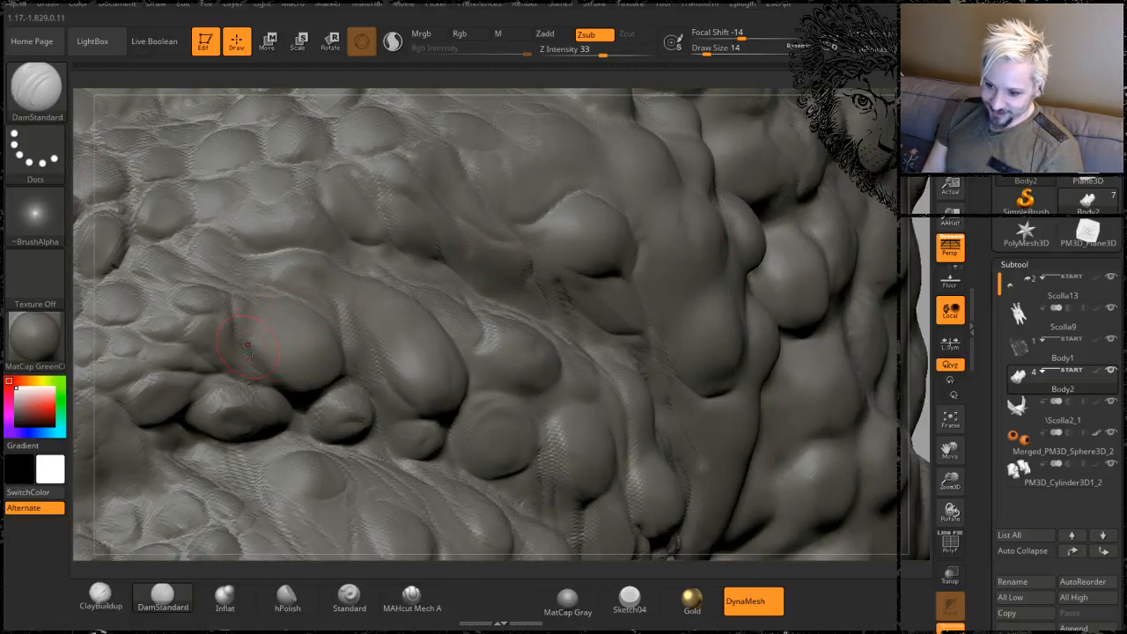
left_click_drag(248, 347, 239, 280)
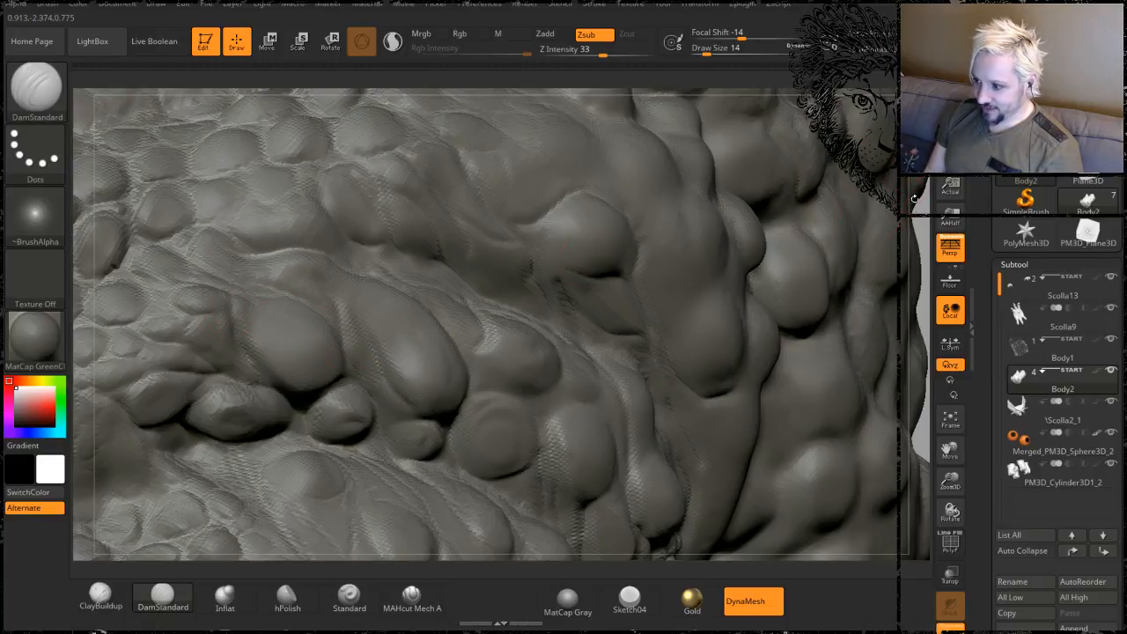
left_click_drag(915, 198, 782, 199)
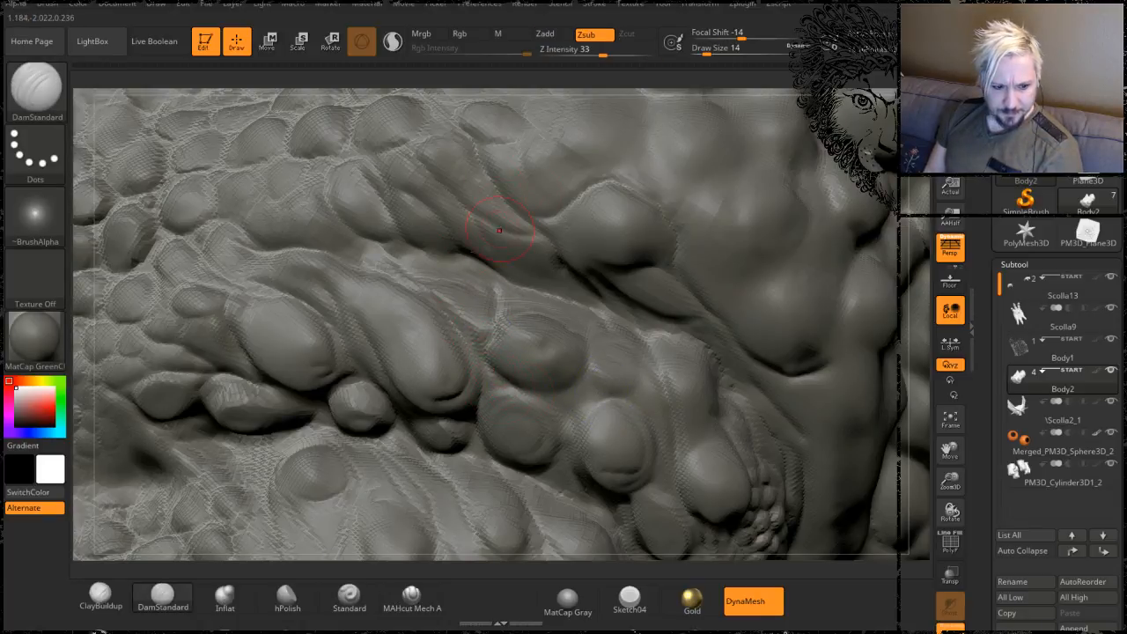
- Smooth the large oval scale and carve DamStandard grooves that separate it from its neighbour and outline a smaller scale above
left_click_drag(912, 257, 571, 257)
mouse_move(885, 489)
left_mouse_down()
mouse_move(836, 348)
mouse_move(790, 291)
left_mouse_up()
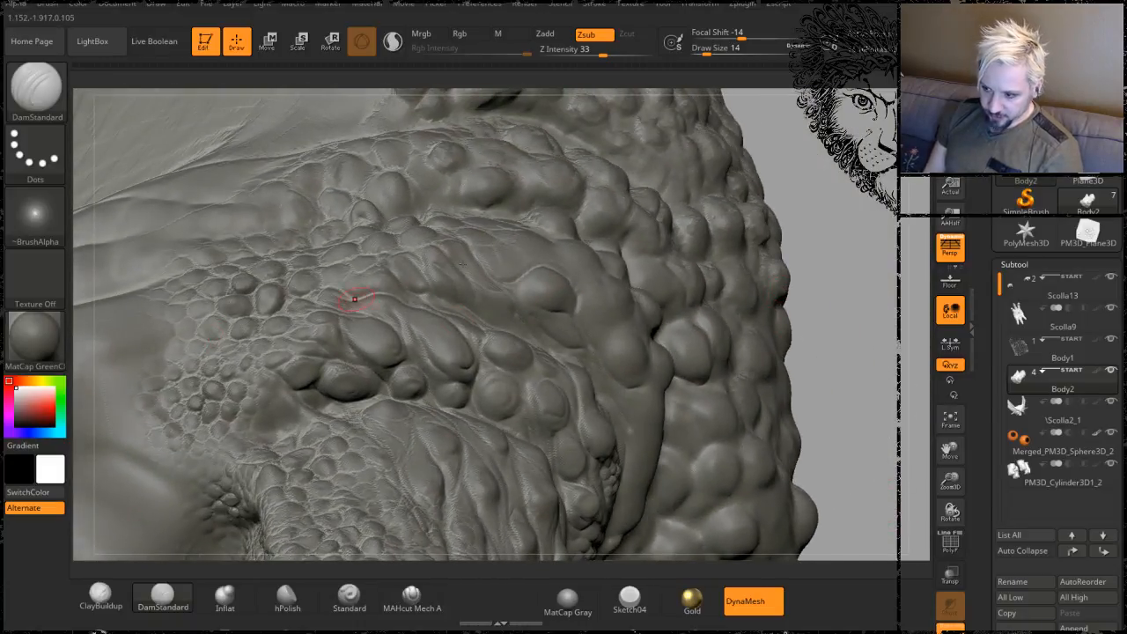
left_click_drag(822, 189, 851, 246)
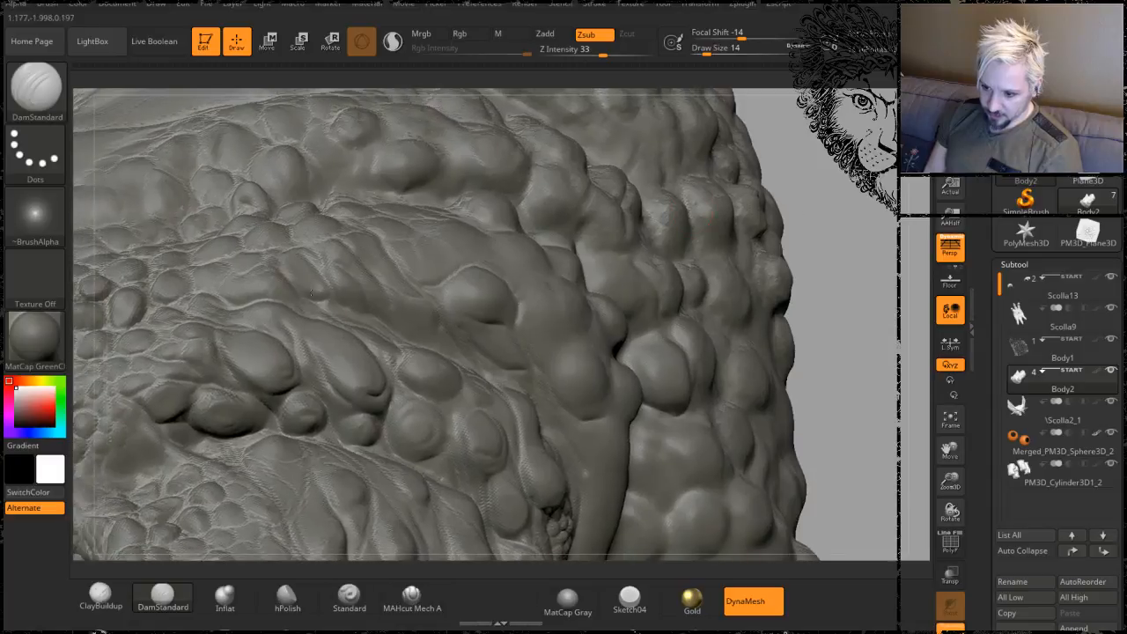
left_click_drag(823, 153, 851, 212)
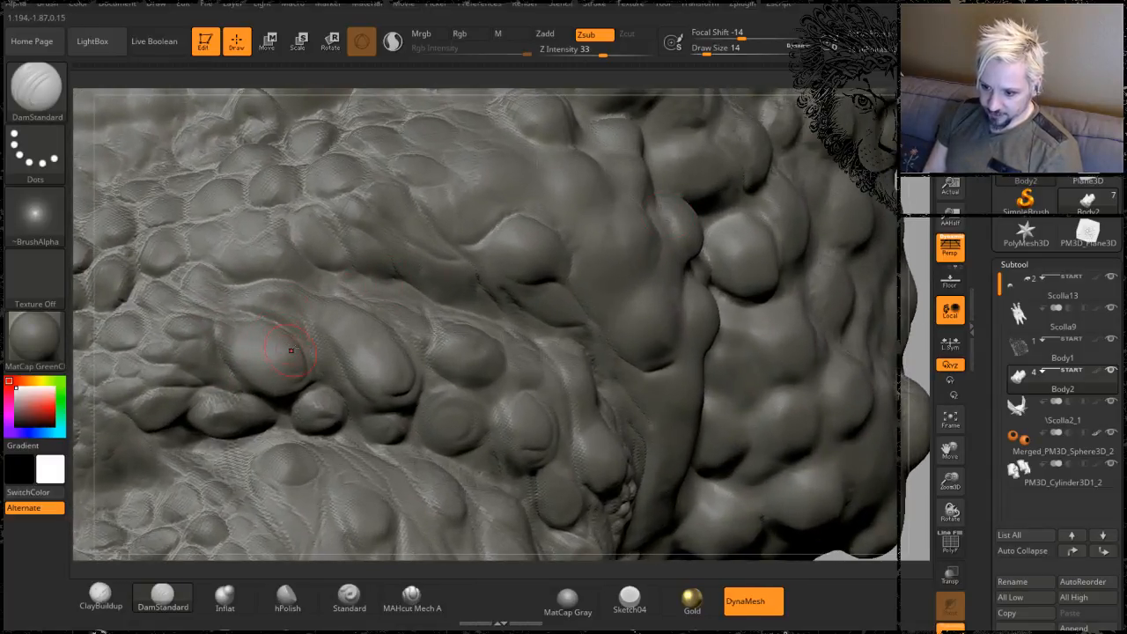
left_click_drag(228, 344, 266, 356, "shift")
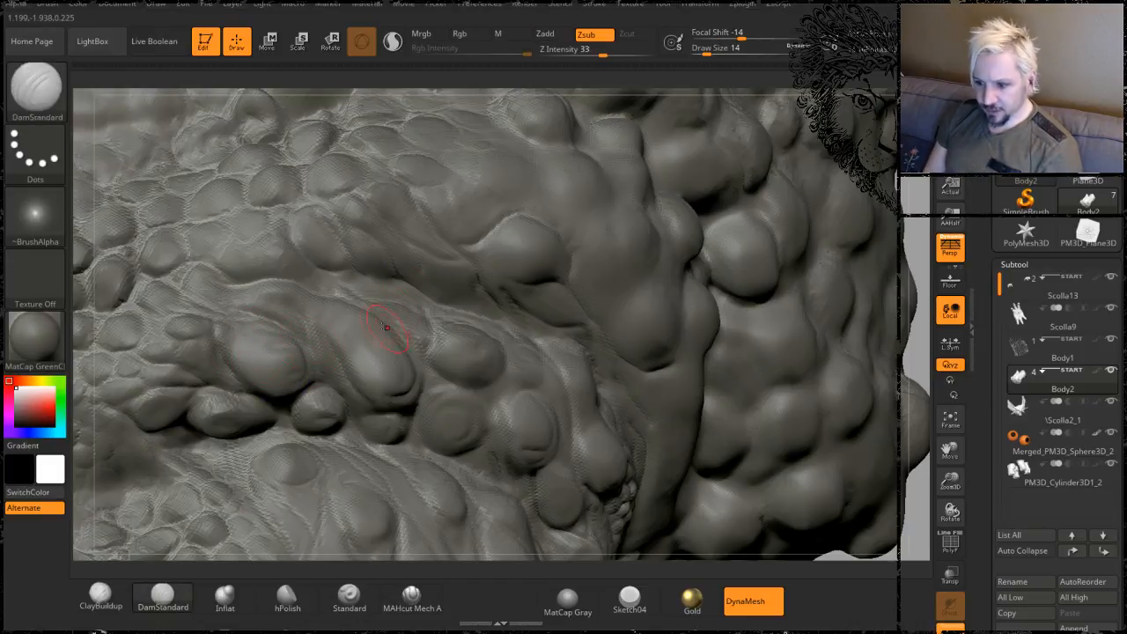
left_click_drag(325, 295, 337, 368)
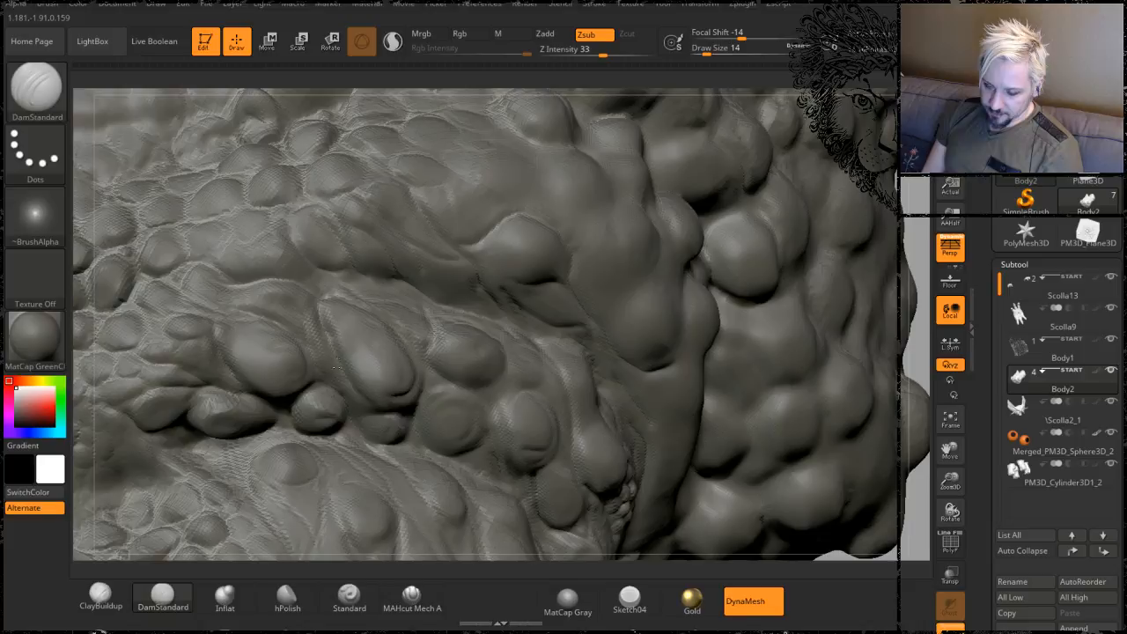
mouse_move(313, 296)
left_mouse_down()
mouse_move(319, 329)
mouse_move(310, 293)
left_mouse_up()
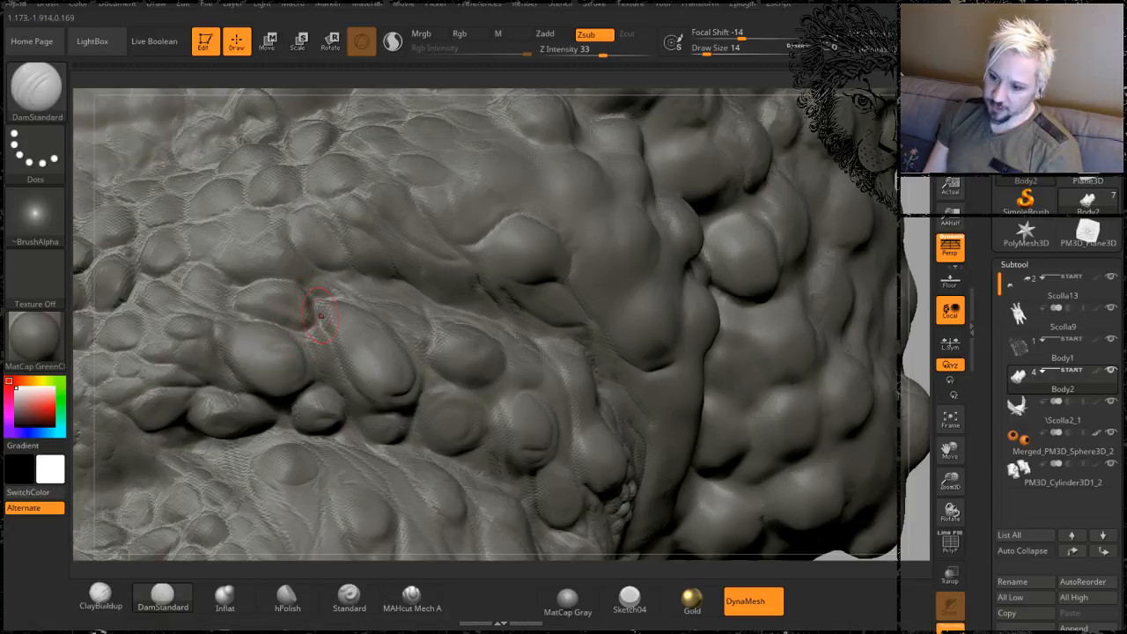
key("shift")
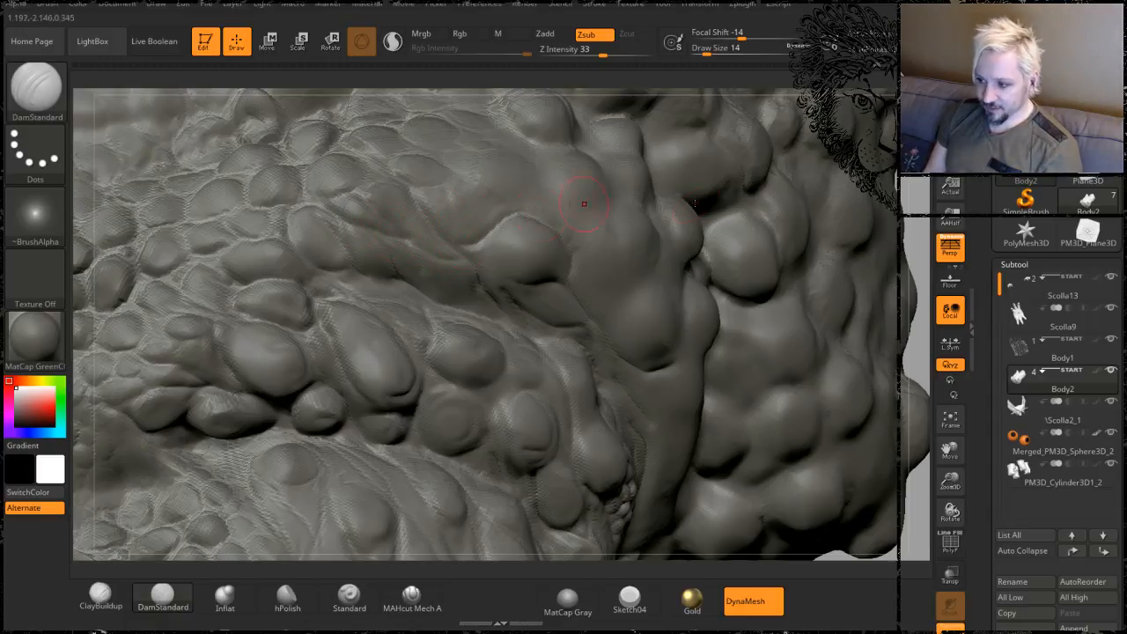
- Carve the recessed crease below the round bump with DamStandard and smooth the surrounding skin fold
left_click_drag(914, 193, 853, 209, "alt")
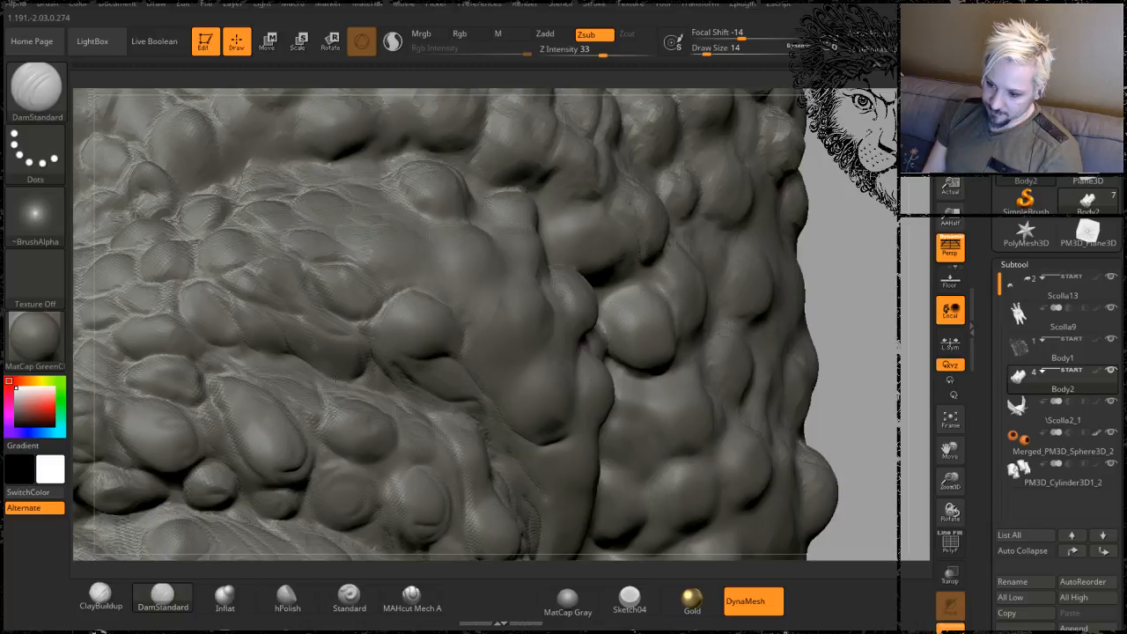
left_click_drag(847, 215, 471, 265)
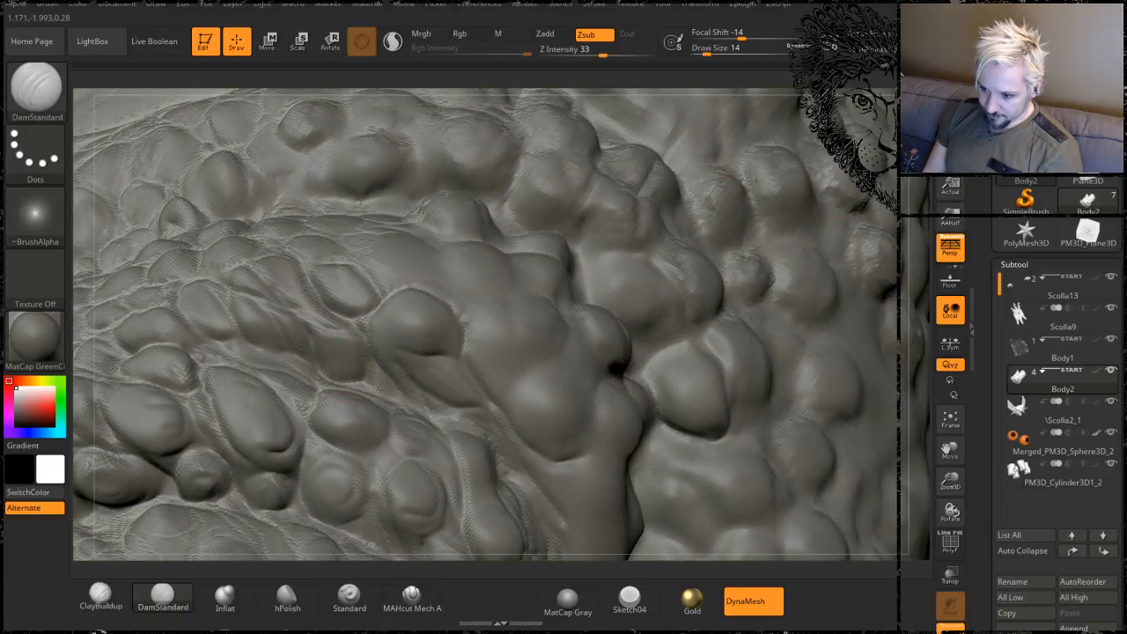
left_click_drag(360, 355, 430, 420)
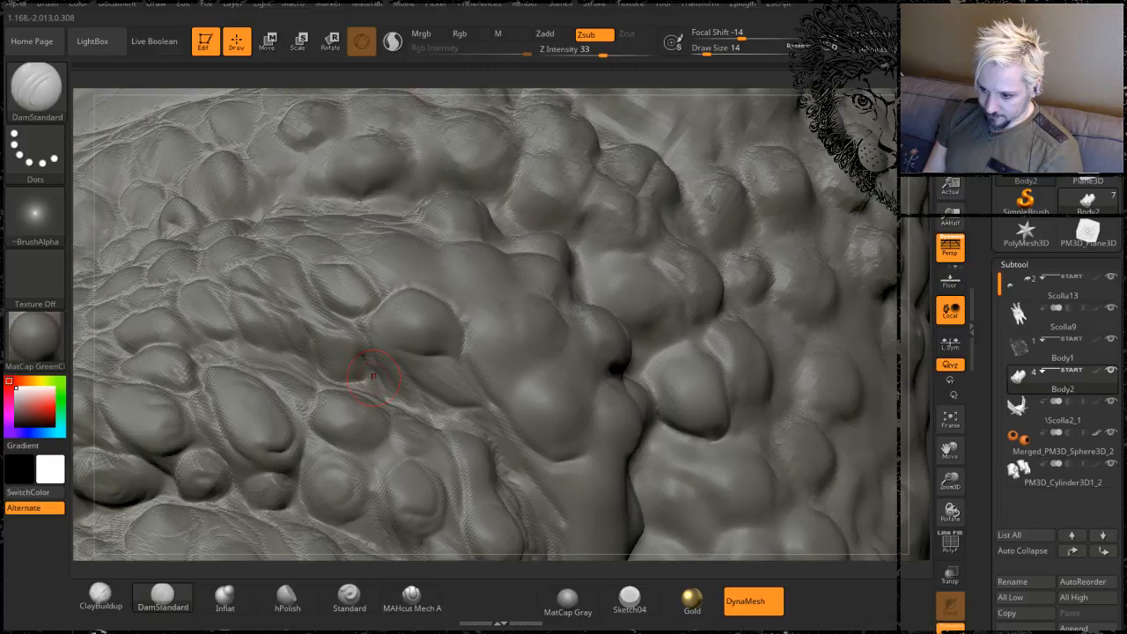
key("shift")
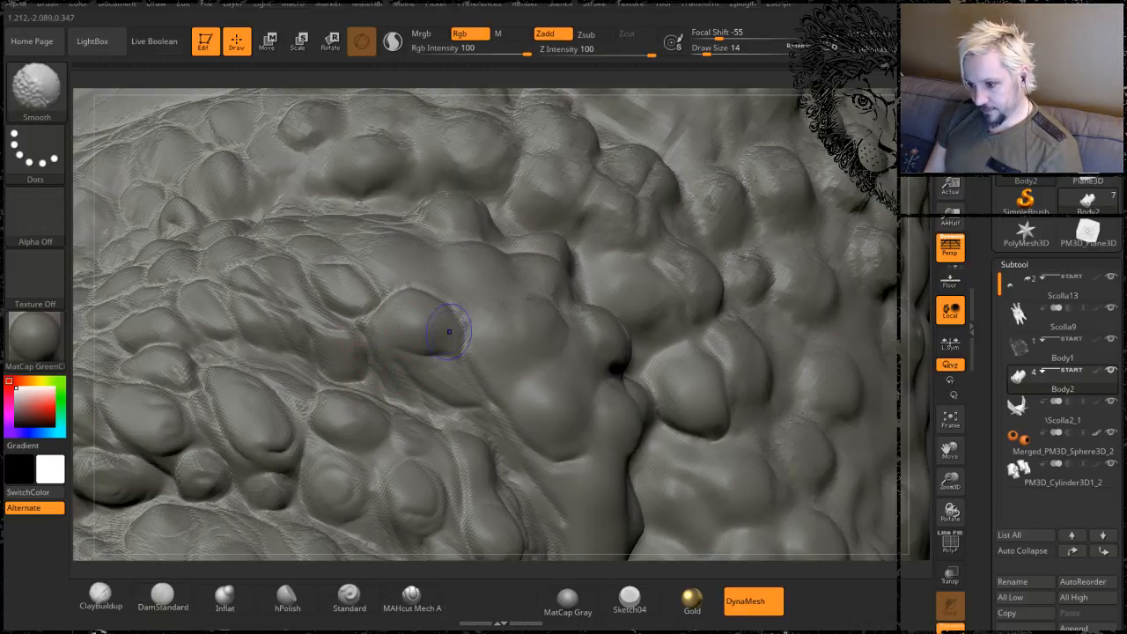
mouse_move(916, 192)
left_mouse_down()
mouse_move(923, 261)
mouse_move(880, 176)
left_mouse_up()
mouse_move(723, 245)
left_mouse_down()
mouse_move(694, 313)
mouse_move(795, 207)
mouse_move(810, 343)
left_mouse_up()
mouse_move(402, 256)
left_mouse_down("shift")
mouse_move(386, 215)
mouse_move(337, 238)
mouse_move(283, 292)
mouse_move(304, 275)
left_mouse_up("shift")
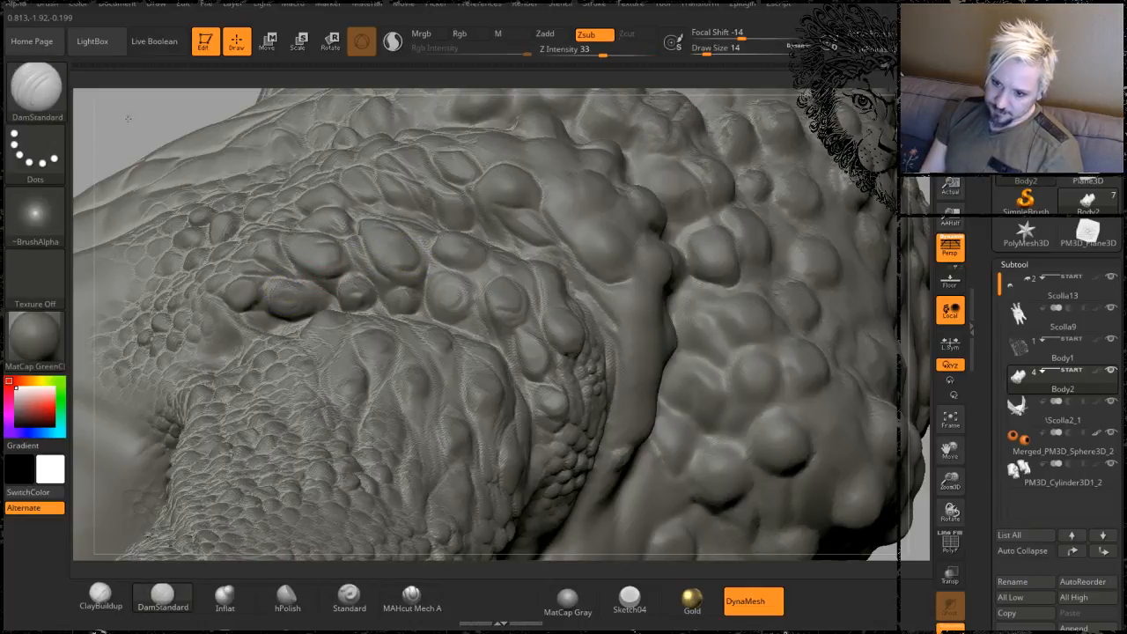
- Build up small round bumps with the Clay brush in the smooth recess where the skin folds meet
left_click_drag(128, 117, 221, 123)
key("b")
key("c")
key("l")
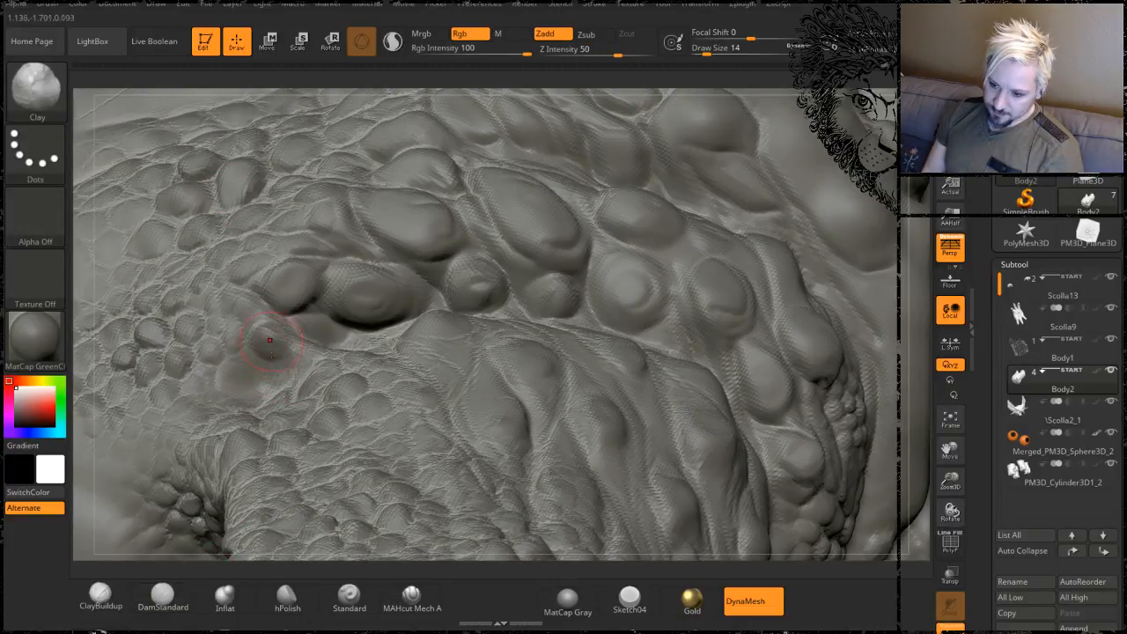
left_click_drag(240, 377, 250, 365)
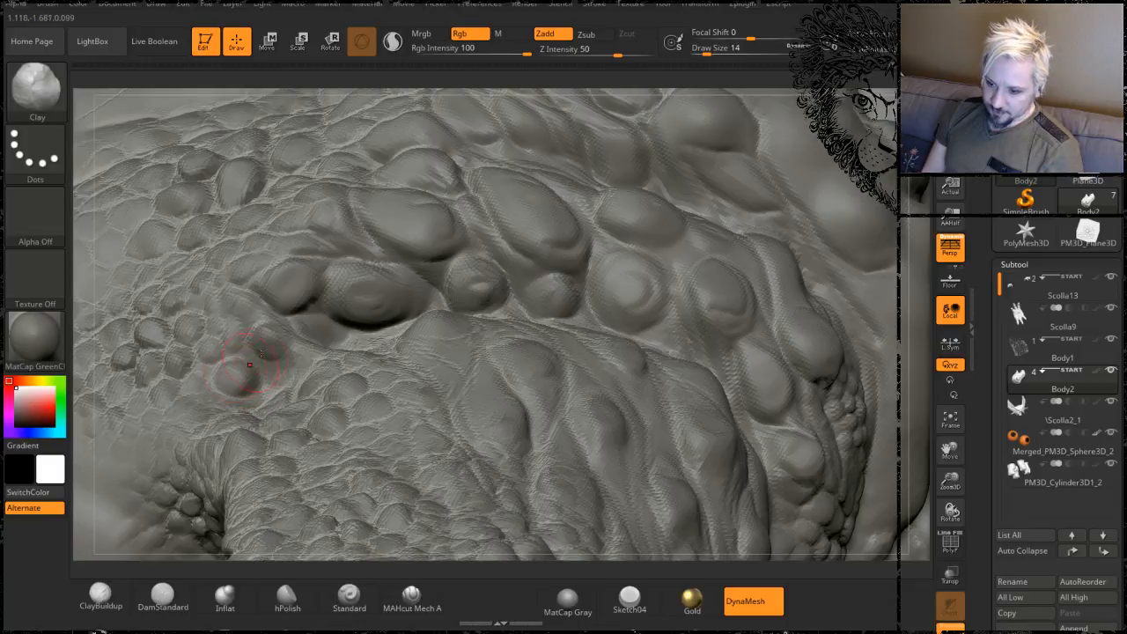
left_click_drag(321, 323, 320, 326)
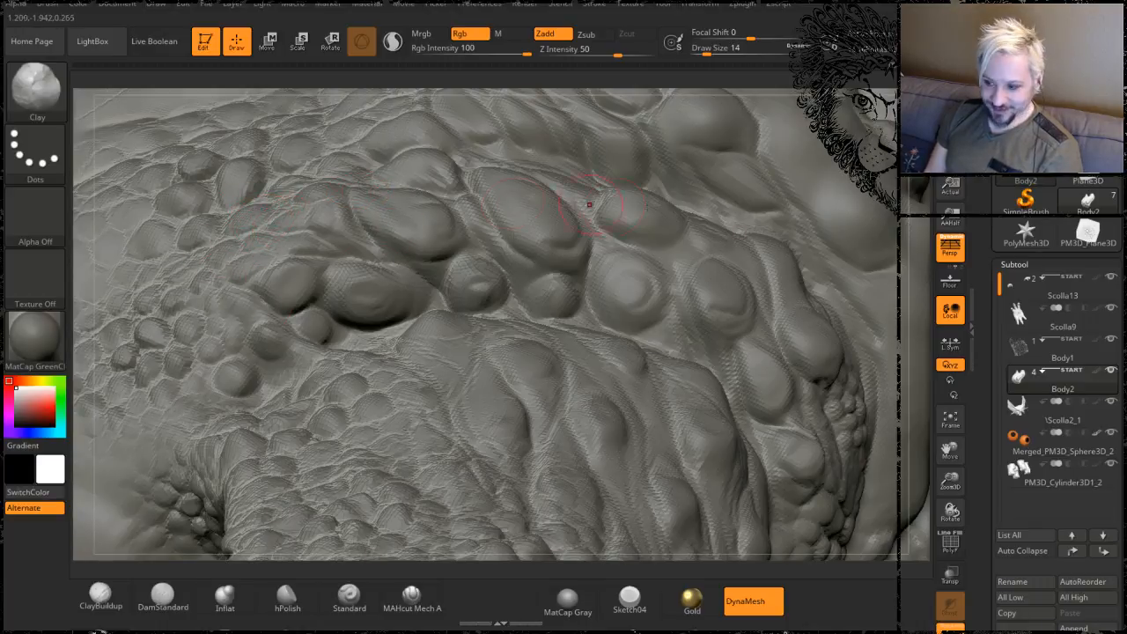
- Carve diagonal wrinkles across the broad smooth fold beside the round bump with DamStandard
mouse_move(918, 159)
left_mouse_down()
mouse_move(916, 141)
mouse_move(911, 183)
mouse_move(870, 244)
left_mouse_up()
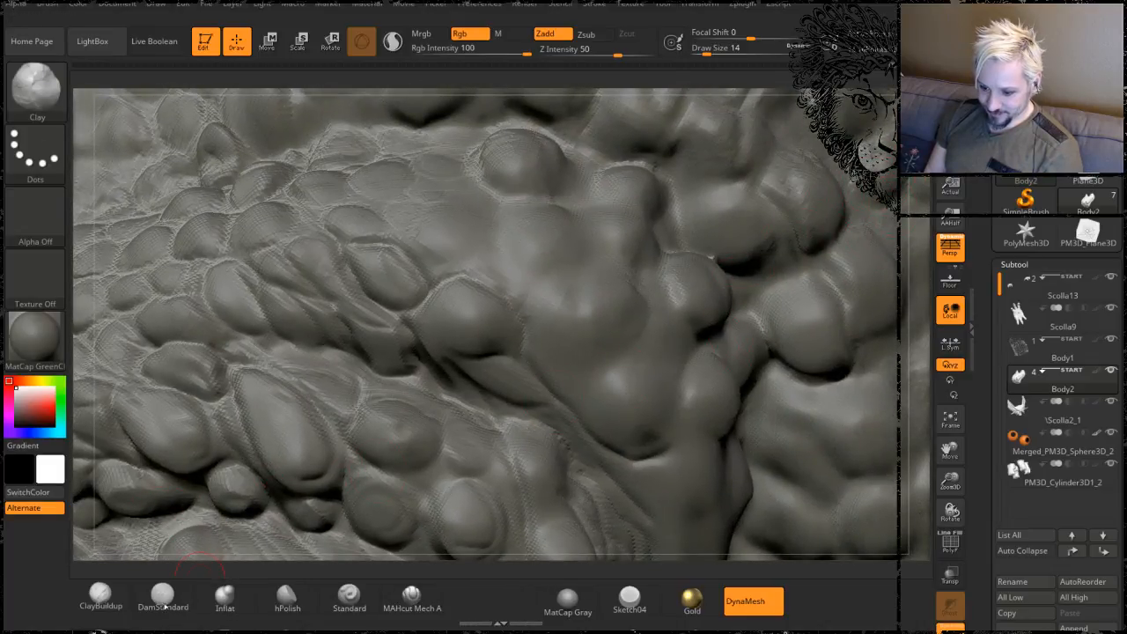
left_click(164, 599)
mouse_move(581, 302)
left_mouse_down()
mouse_move(557, 294)
mouse_move(494, 164)
left_mouse_up()
left_click_drag(506, 273, 605, 441)
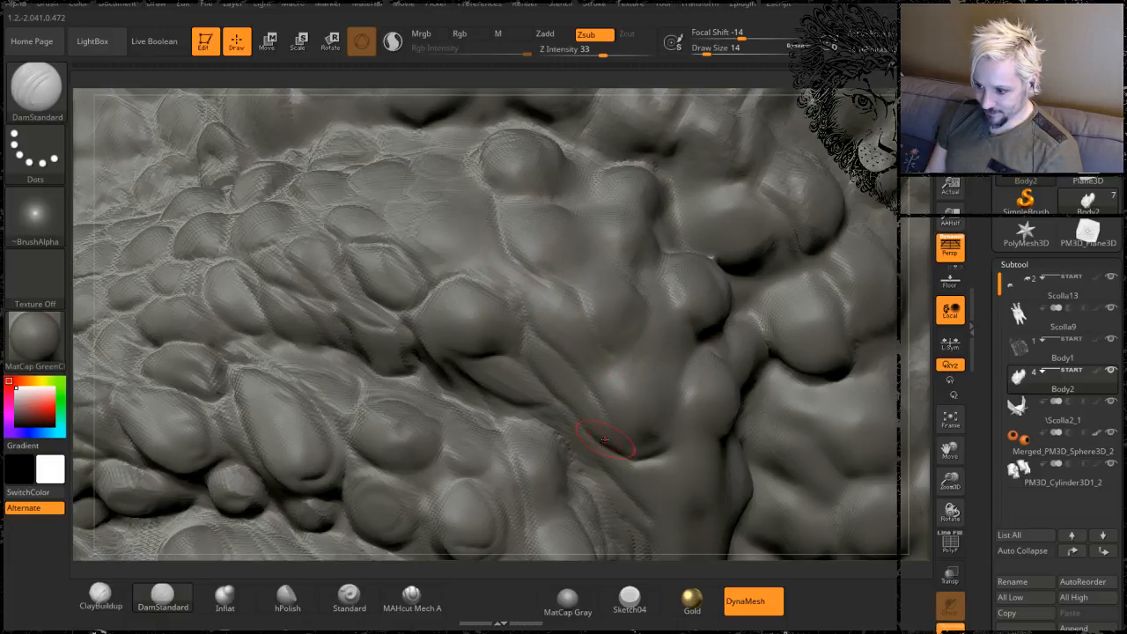
left_click_drag(918, 231, 575, 297)
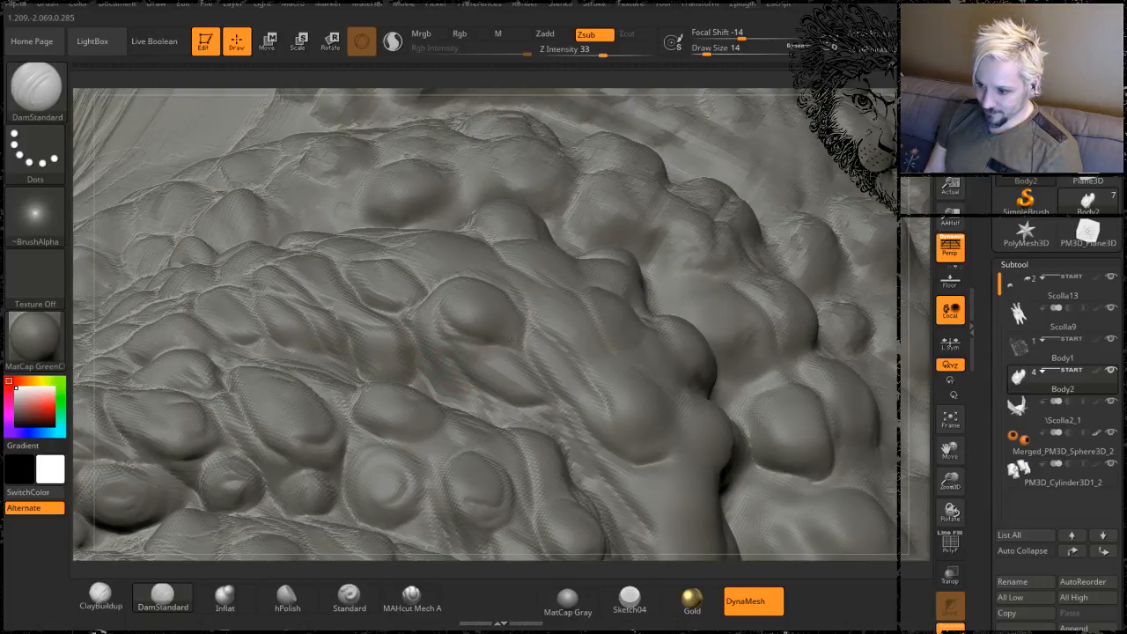
- Flatten the tops of the round bump and the large oval scales with the hPolish brush
left_click(287, 598)
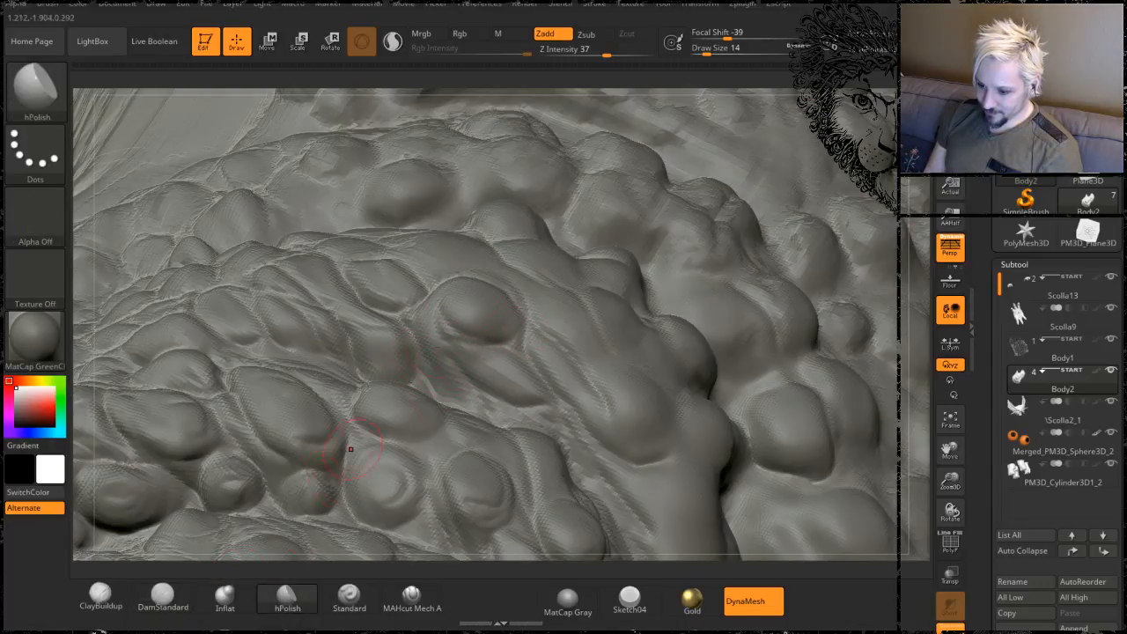
mouse_move(475, 327)
left_mouse_down()
mouse_move(499, 304)
mouse_move(515, 314)
left_mouse_up()
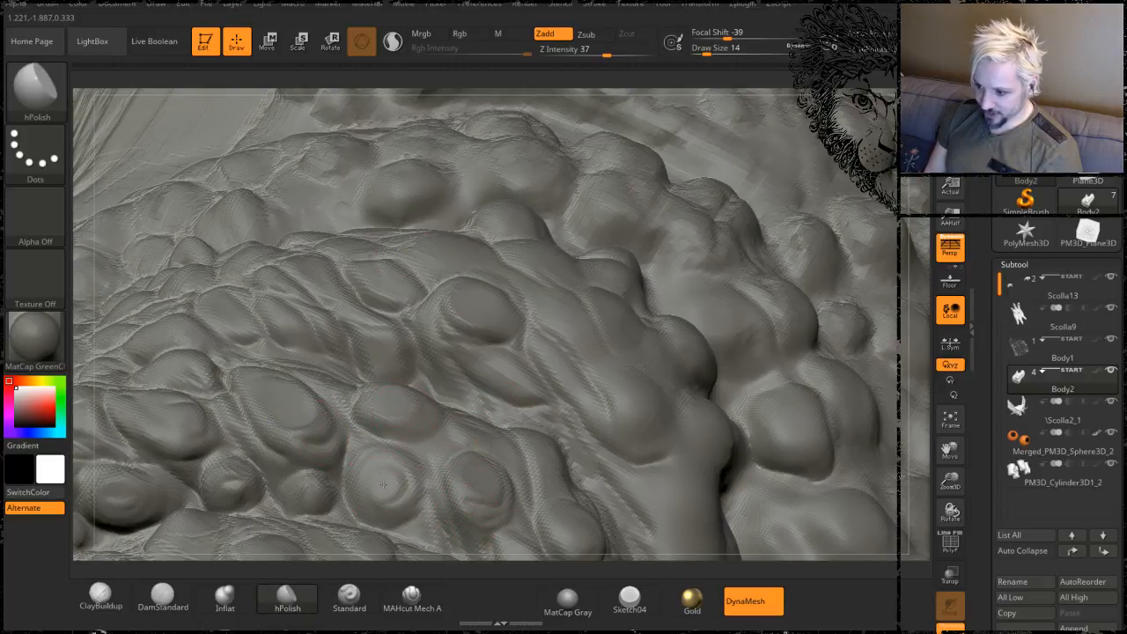
left_click_drag(918, 372, 881, 240, "alt")
mouse_move(725, 402)
left_mouse_down()
mouse_move(795, 269)
mouse_move(813, 493)
mouse_move(729, 547)
left_mouse_up()
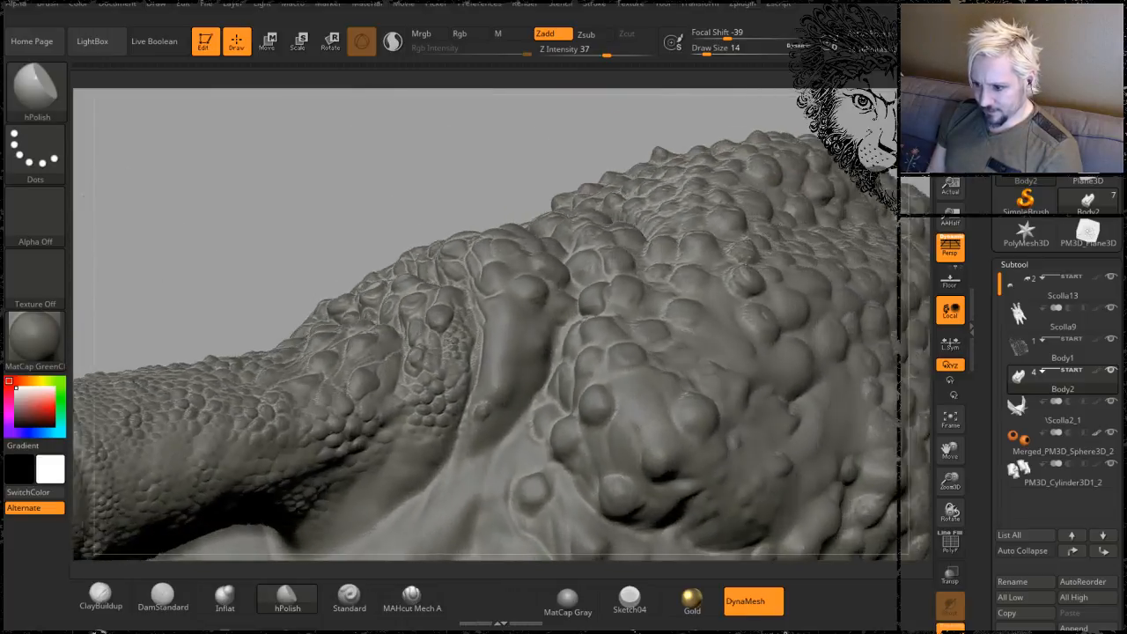
mouse_move(83, 194)
left_mouse_down()
mouse_move(493, 273)
mouse_move(775, 295)
mouse_move(829, 317)
mouse_move(778, 312)
left_mouse_up()
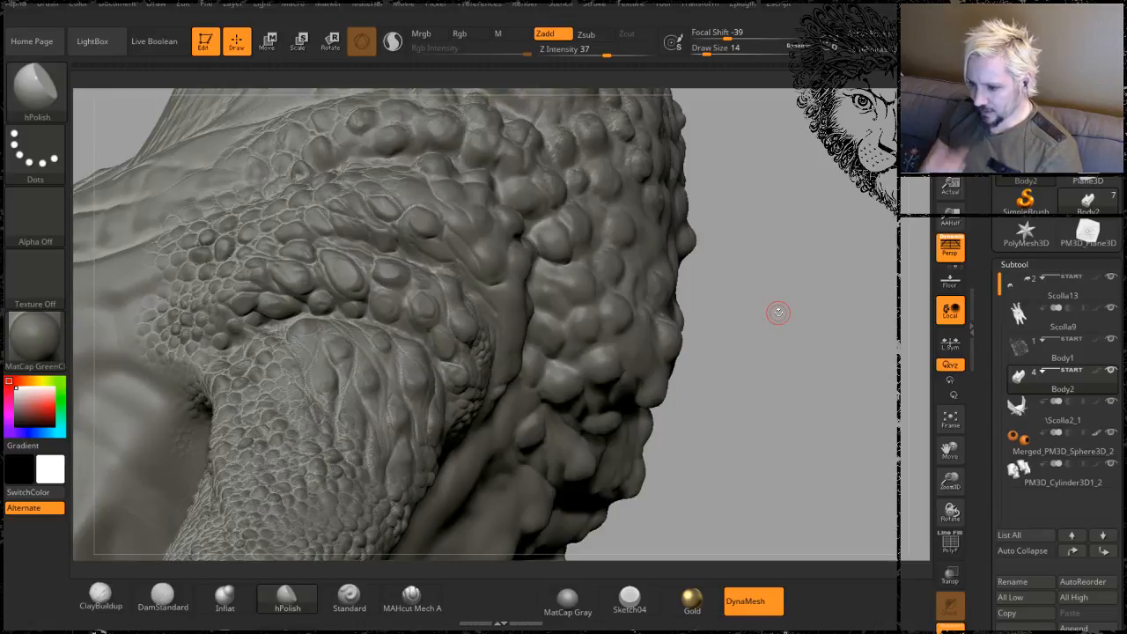
- Smooth the gap between the elongated bumps on the lower skin fold and carve creases around them with DamStandard
left_click_drag(775, 298, 779, 393)
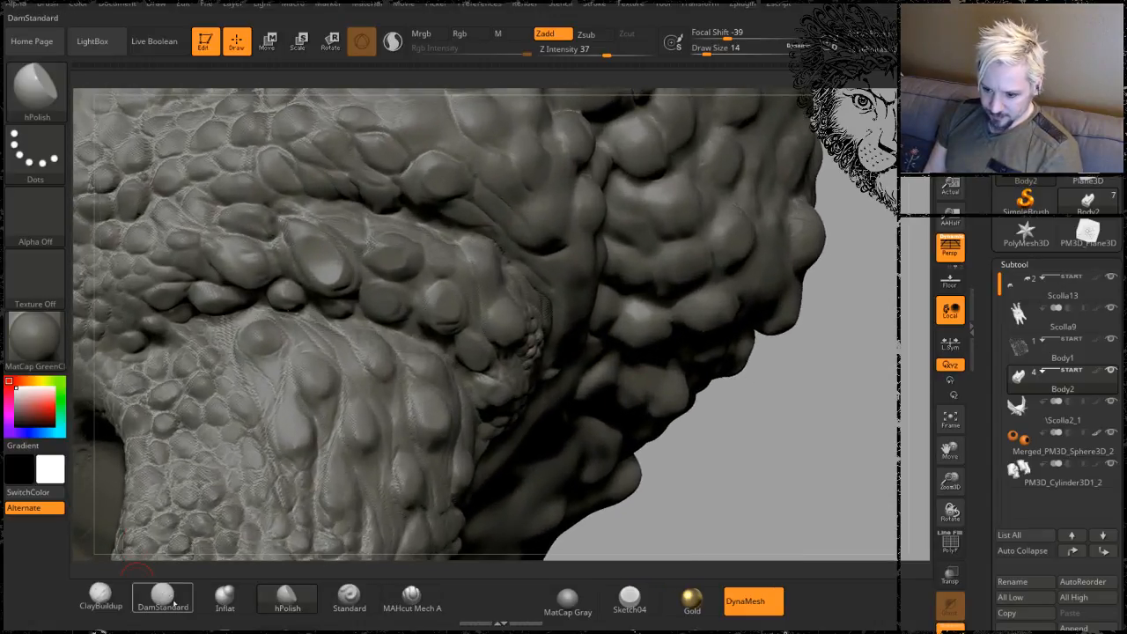
key("shift")
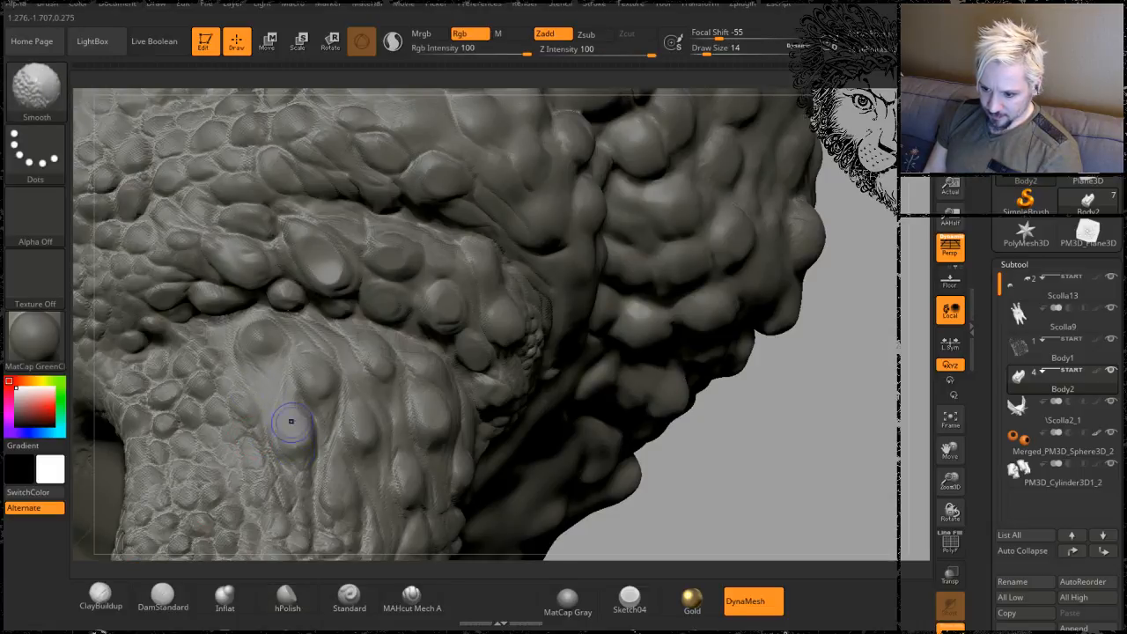
left_click_drag(291, 421, 302, 443, "shift")
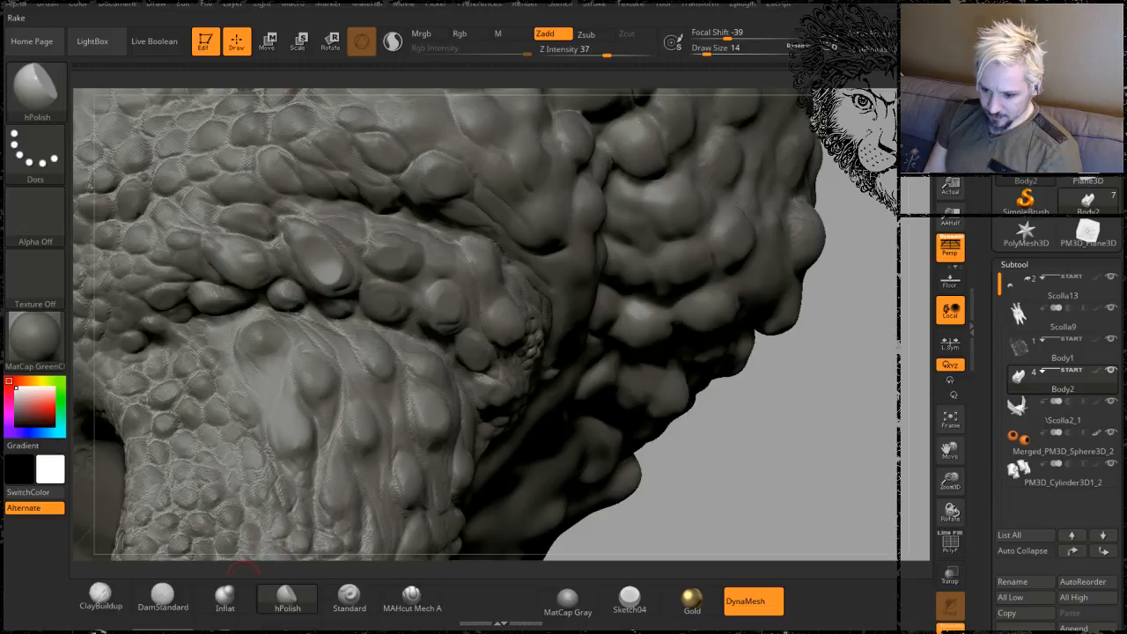
key("b")
key("c")
key("l")
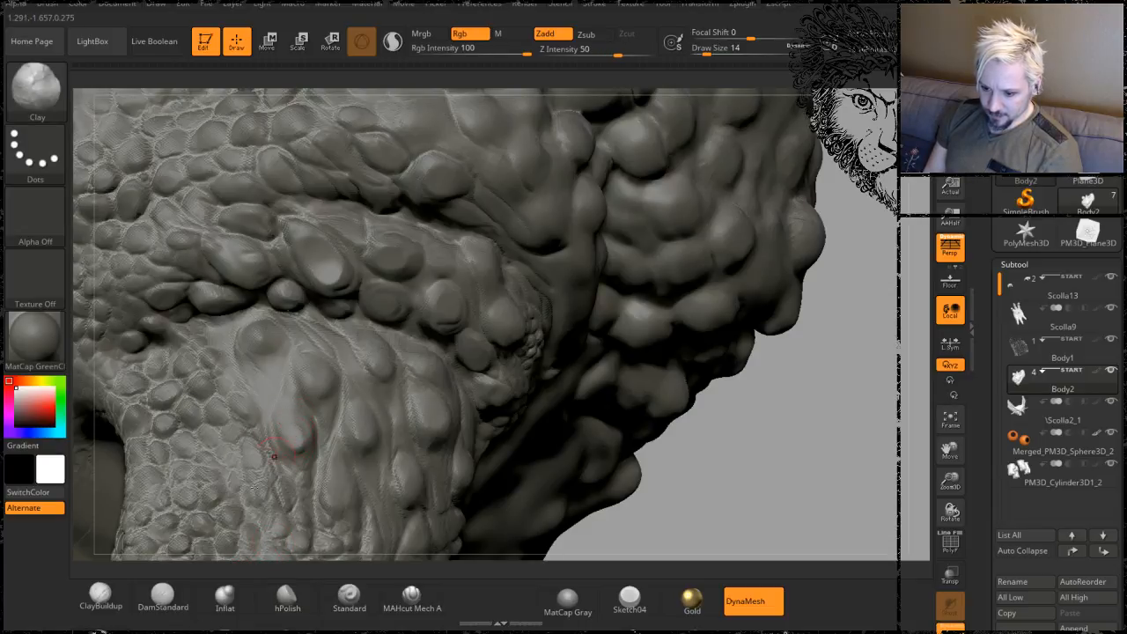
left_click(163, 595)
left_click_drag(274, 441, 288, 341)
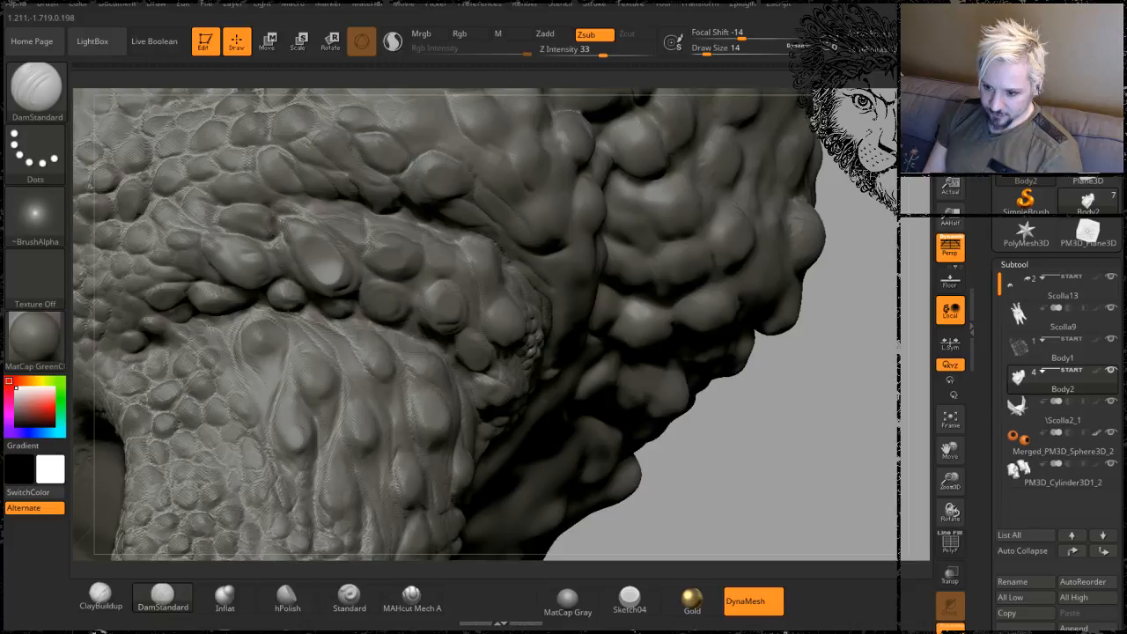
mouse_move(779, 452)
left_mouse_down()
mouse_move(785, 396)
mouse_move(378, 276)
left_mouse_up()
left_click_drag(286, 305, 319, 286, "shift")
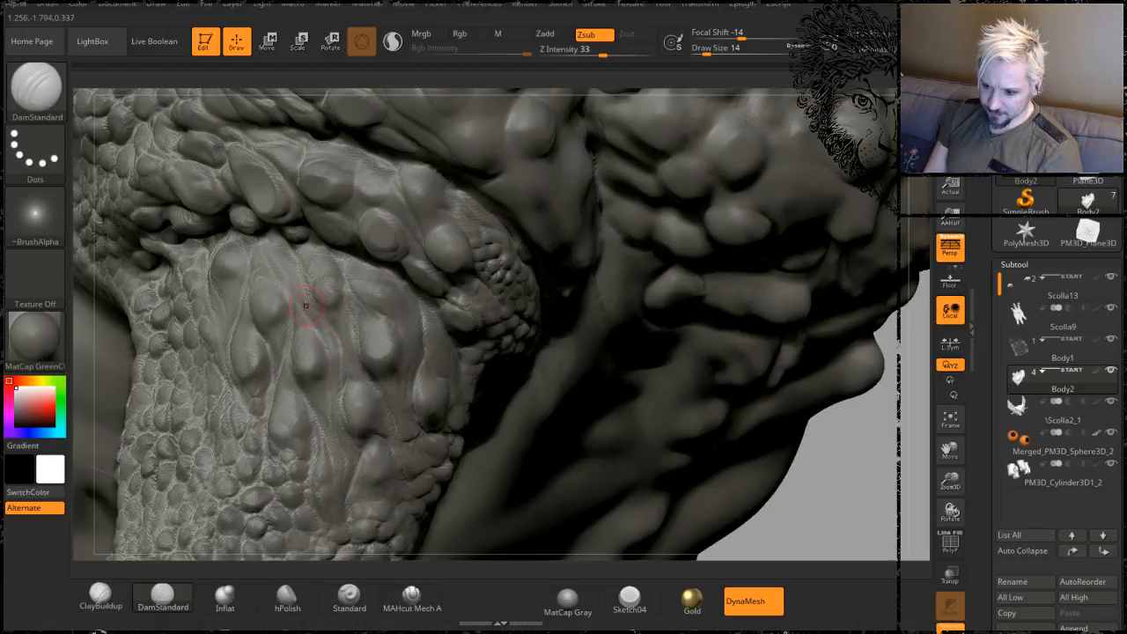
- Build up small round bumps between the elongated bumps on the lower fold with the Clay brush at draw size 8
key("b")
key("c")
key("l")
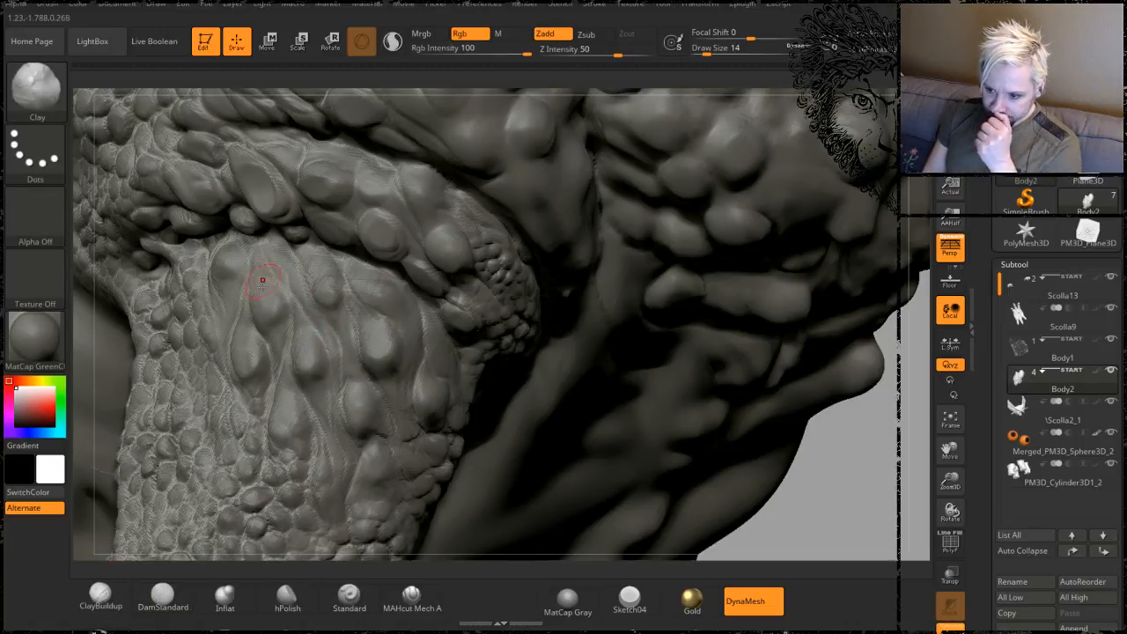
key("bracketleft")
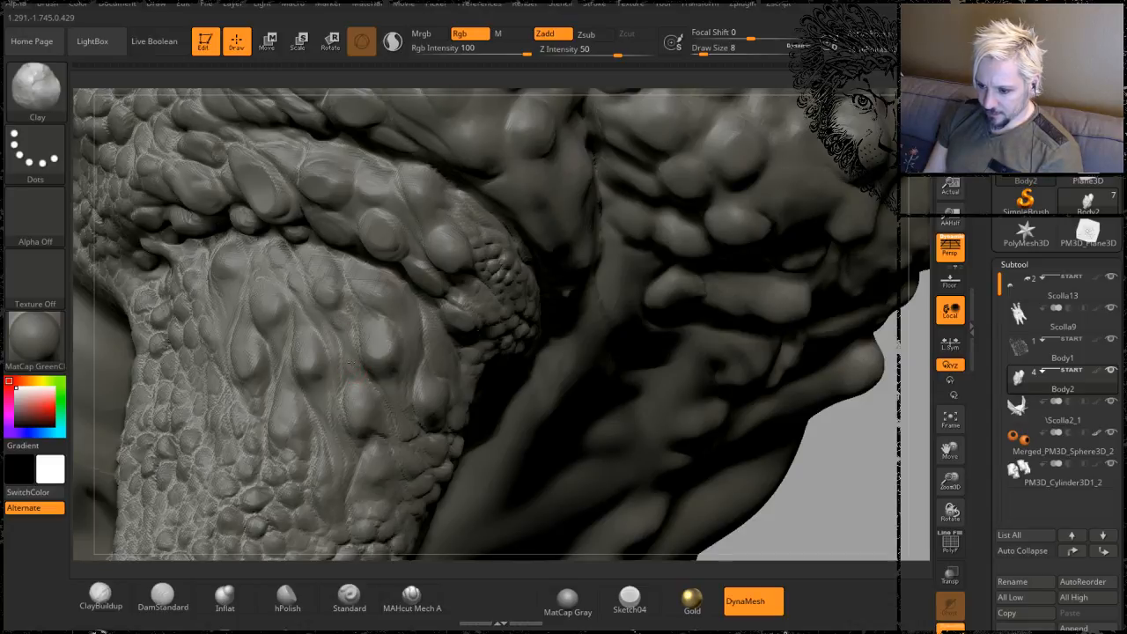
left_click_drag(798, 504, 704, 539)
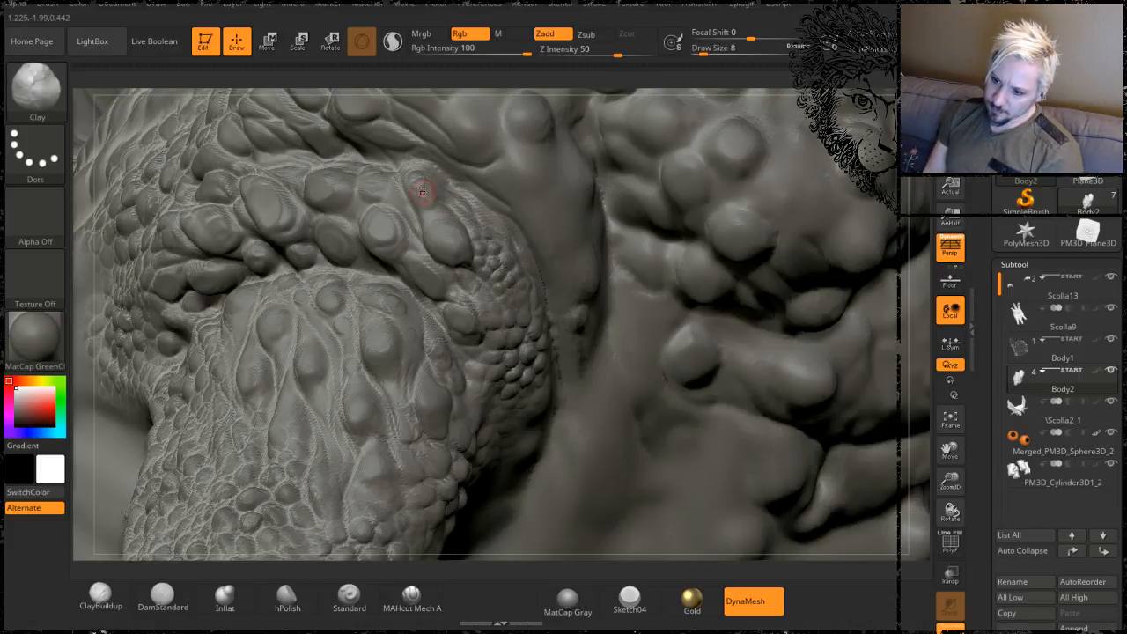
- Build up round bumps on the upper folds and the large bulge with the Clay brush at draw size 13
mouse_move(868, 146)
right_mouse_down()
mouse_move(875, 211)
mouse_move(848, 272)
mouse_move(823, 277)
right_mouse_up()
key("space")
left_click_drag(368, 341, 379, 341)
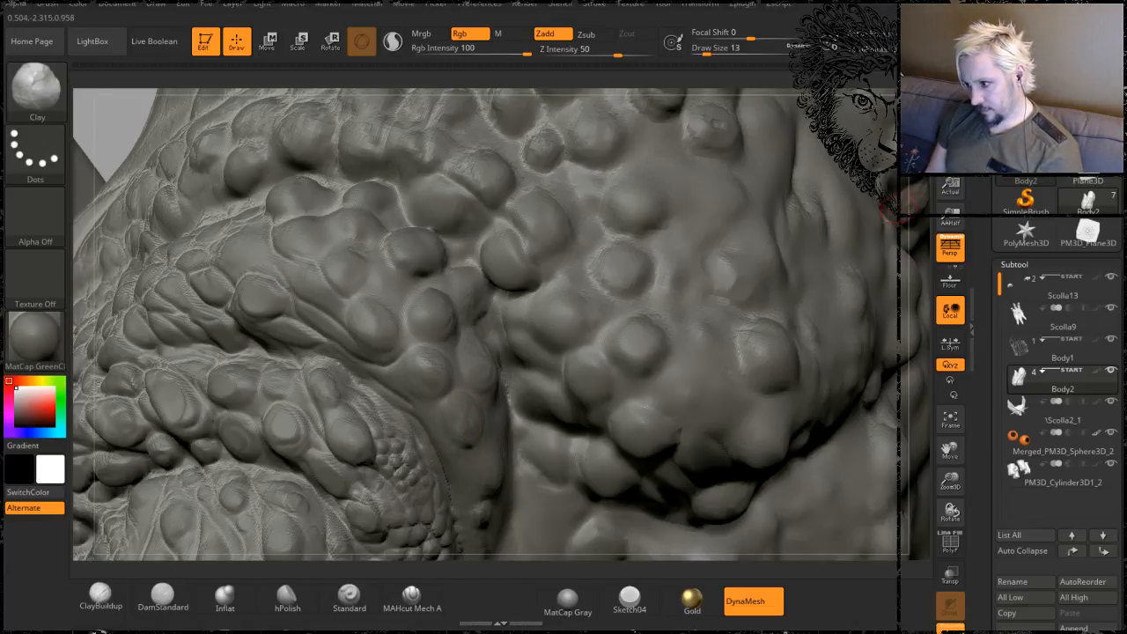
left_click_drag(891, 210, 831, 167)
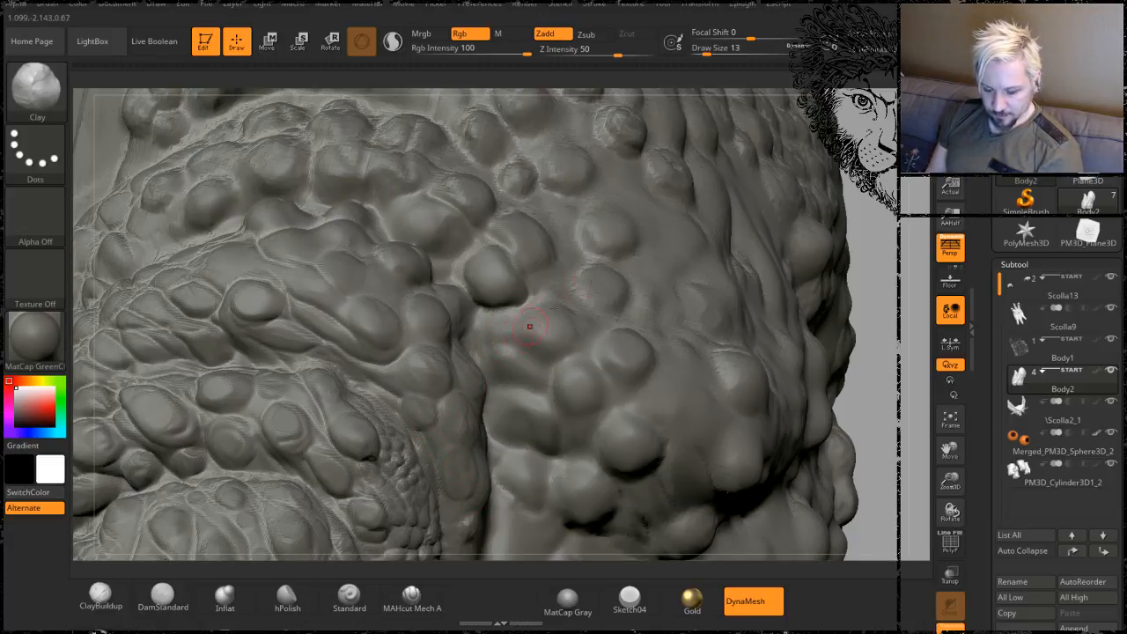
- Build up and smooth a chain of round bumps down the narrow fold beside the small scale cluster to its lower tip
mouse_move(868, 302)
left_mouse_down()
mouse_move(851, 249)
mouse_move(333, 423)
left_mouse_up()
key("shift")
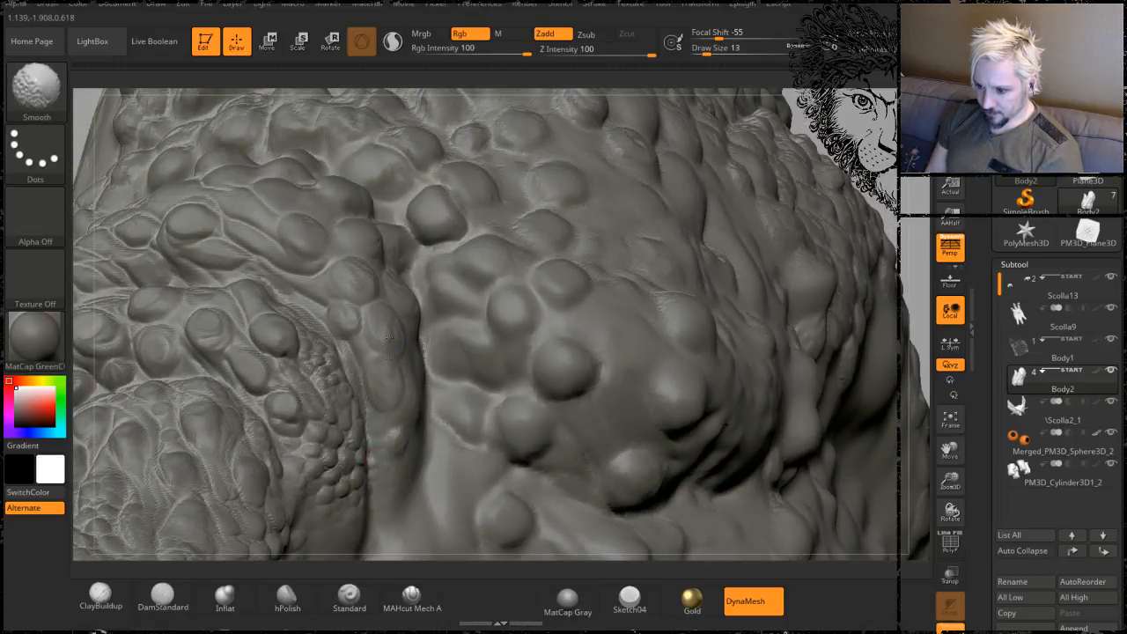
left_click_drag(885, 186, 922, 190)
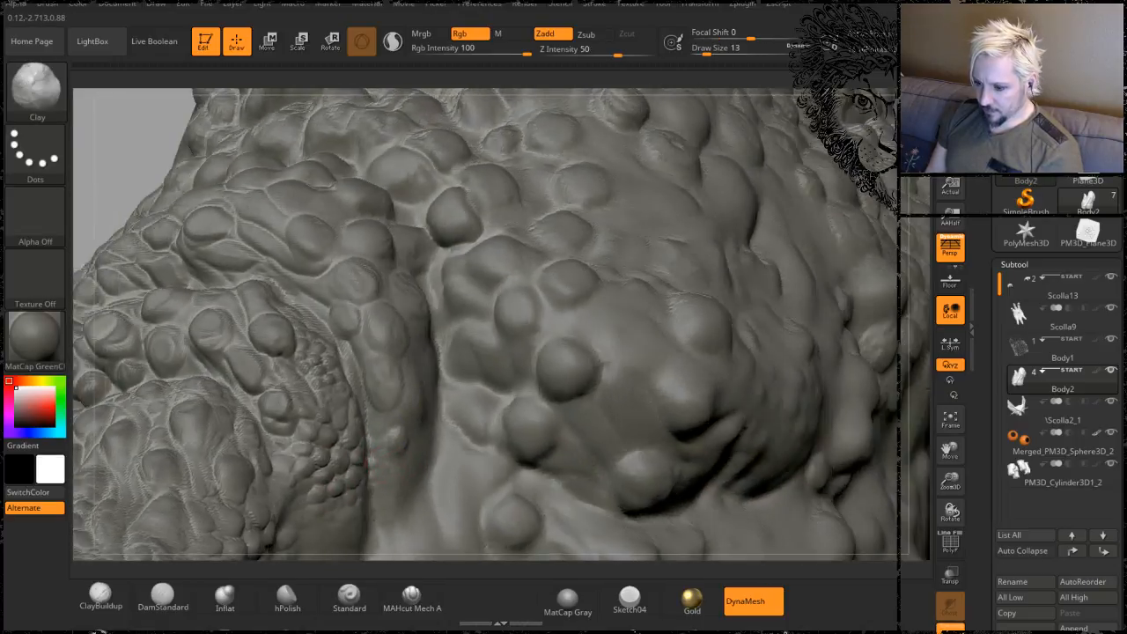
left_click_drag(368, 458, 480, 358)
key("shift")
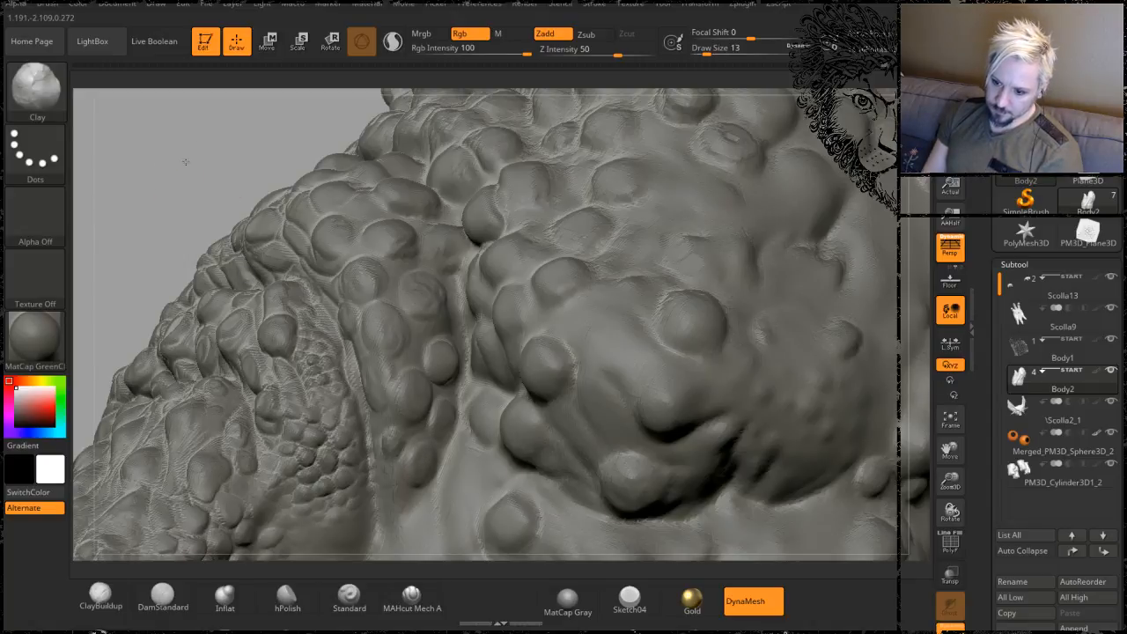
left_click_drag(187, 166, 226, 68, "alt")
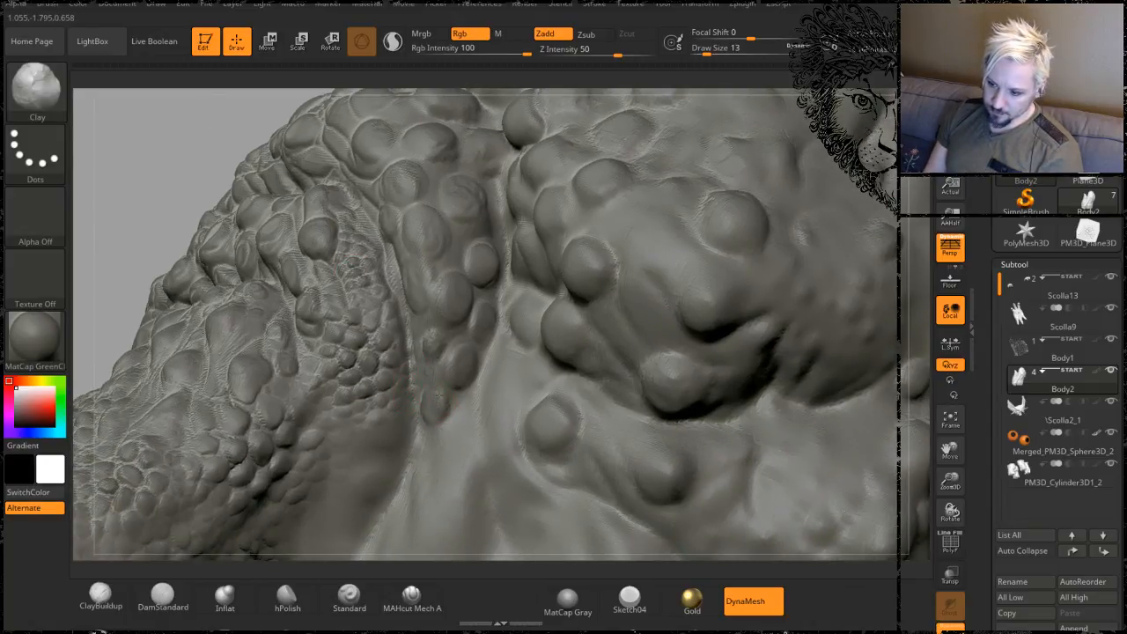
left_click_drag(166, 132, 261, 106)
- Add flat-topped round bumps with Clay on the smooth areas of the middle fold and the adjoining edge of the large bulge
mouse_move(327, 78)
left_mouse_down()
mouse_move(473, 83)
mouse_move(437, 97)
left_mouse_up()
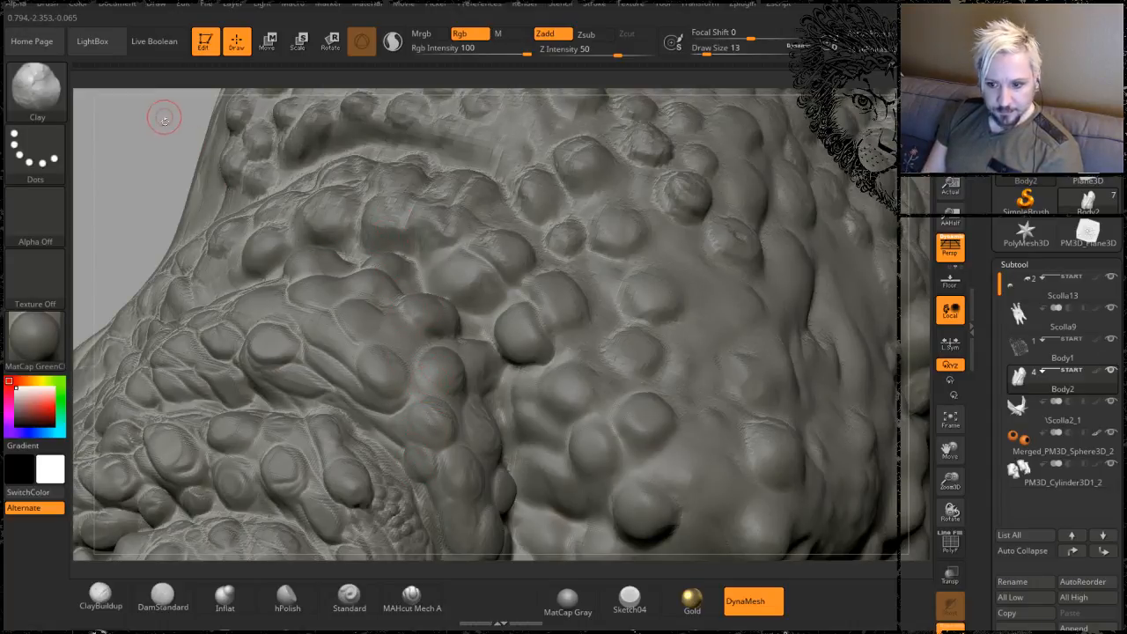
mouse_move(146, 138)
left_mouse_down()
mouse_move(148, 159)
mouse_move(174, 128)
left_mouse_up()
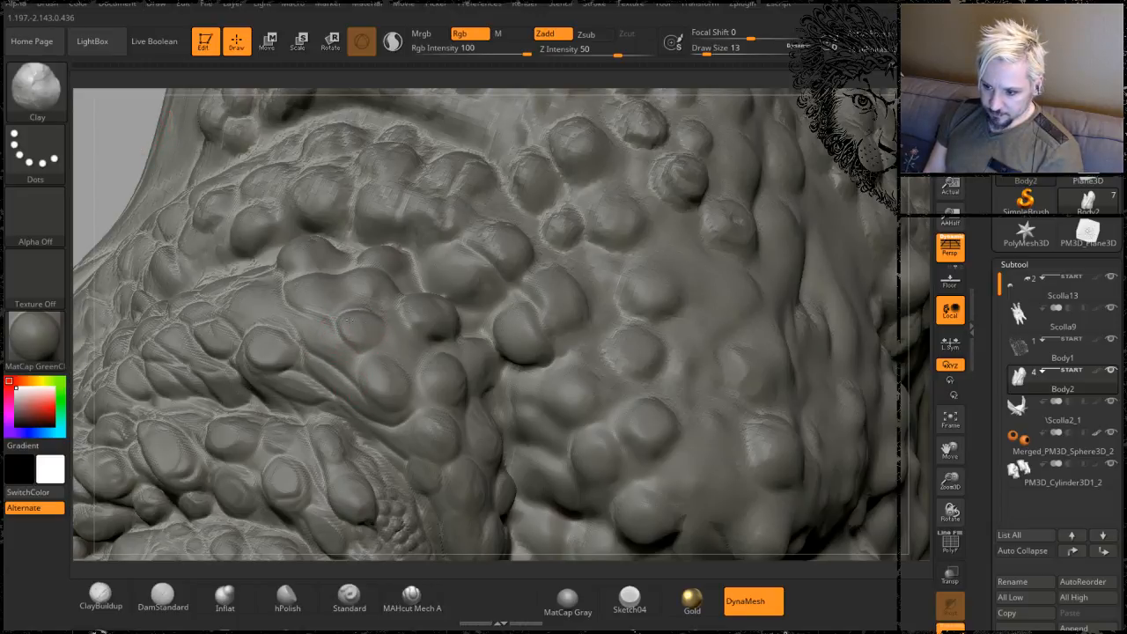
left_click_drag(131, 125, 316, 291)
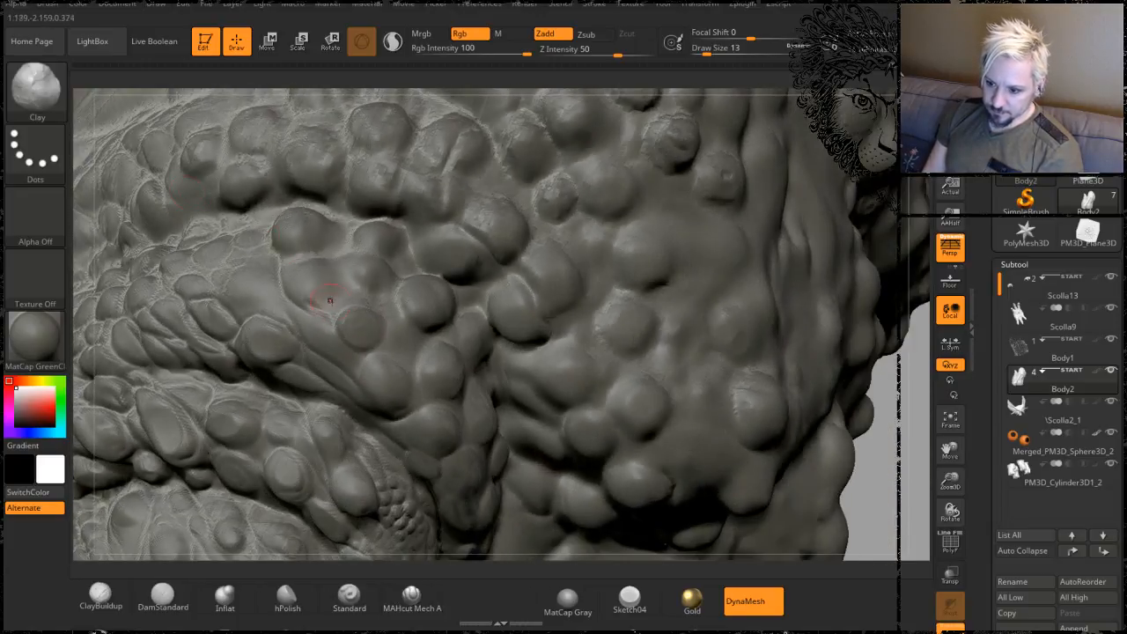
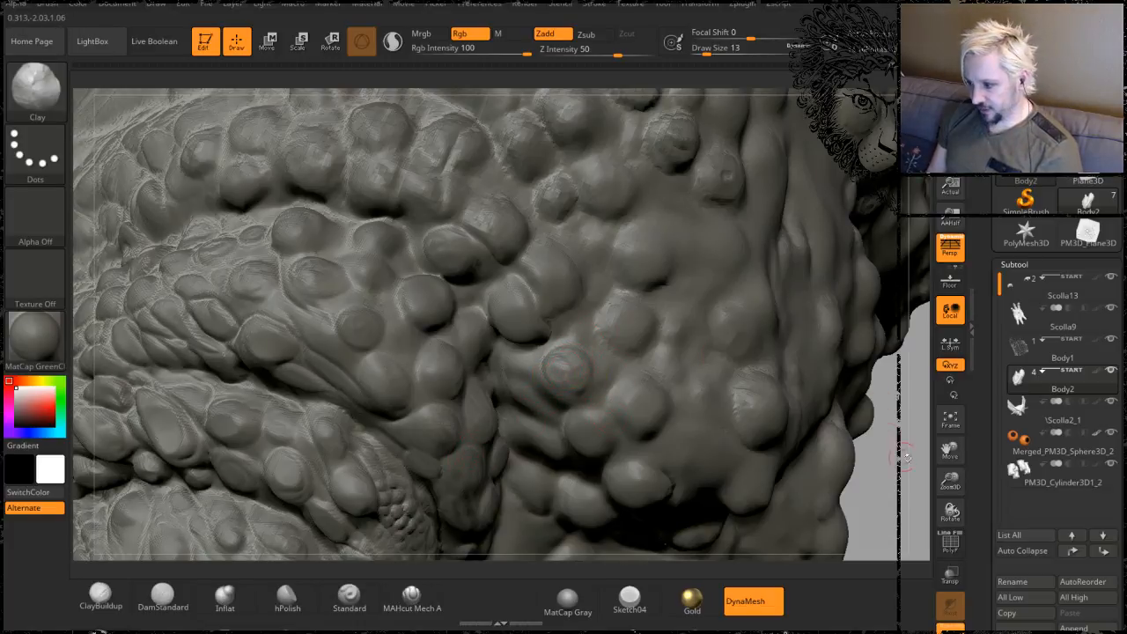
- Smooth the round bumps on the large bulge and build up raised tops on them with Clay
mouse_move(882, 486)
left_mouse_down()
mouse_move(821, 381)
mouse_move(780, 265)
left_mouse_up()
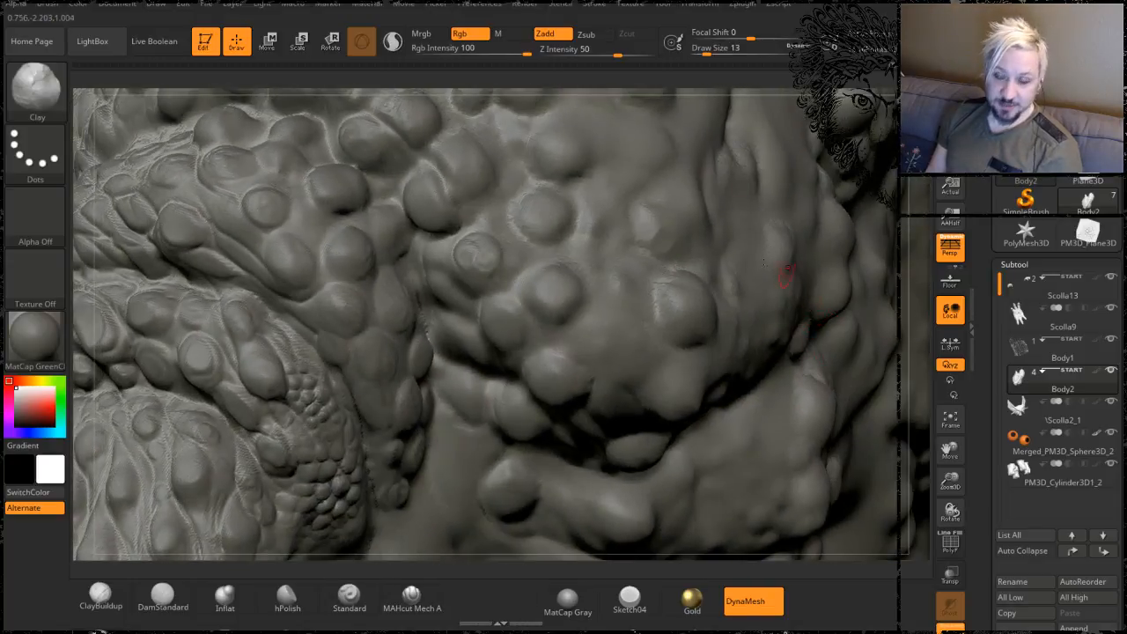
key("shift")
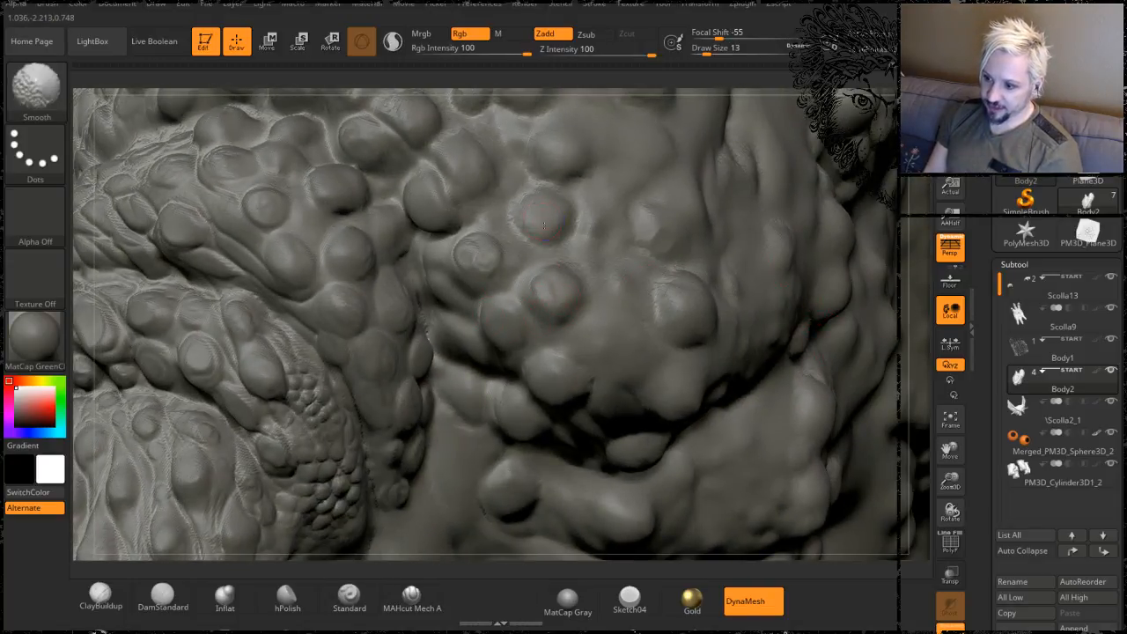
mouse_move(519, 234)
left_mouse_down("shift")
mouse_move(520, 202)
mouse_move(513, 215)
left_mouse_up("shift")
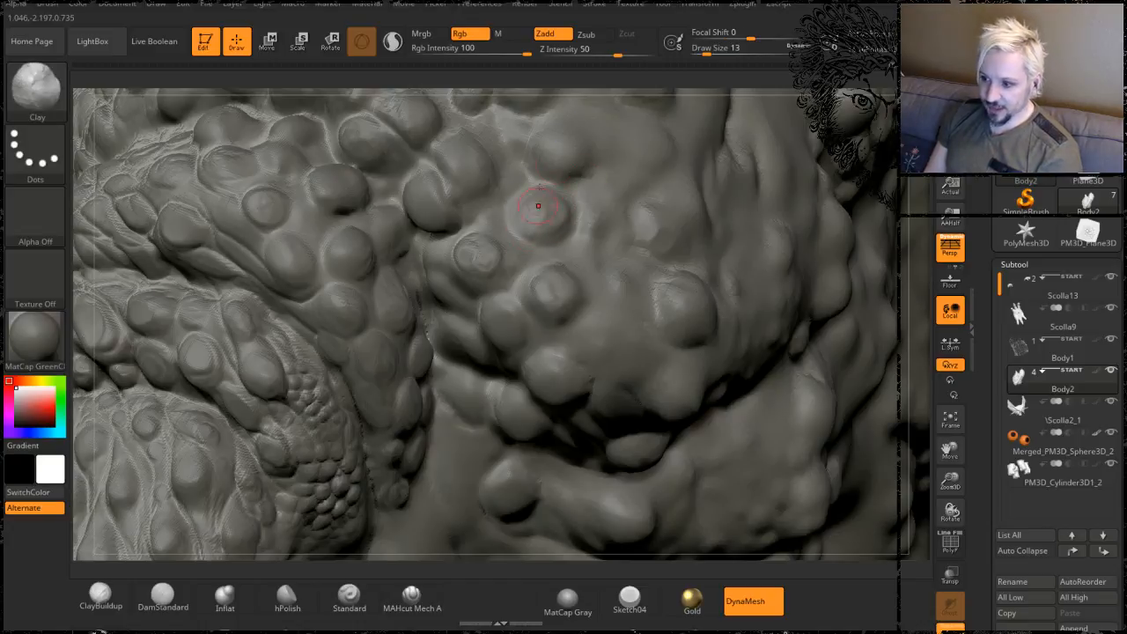
mouse_move(542, 162)
left_mouse_down("shift")
mouse_move(531, 123)
mouse_move(553, 142)
left_mouse_up("shift")
left_click_drag(453, 144, 458, 143, "shift")
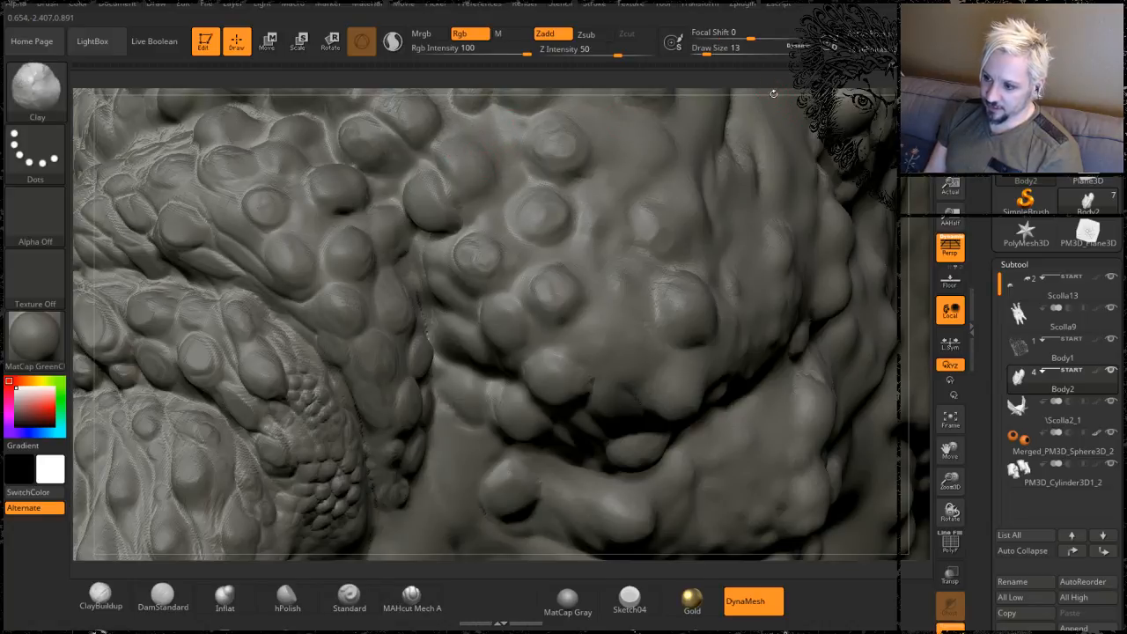
- Smooth the uneven ridge of the upper fold and separate it into distinct round bumps with Clay
left_click_drag(772, 91, 696, 168, "alt")
mouse_move(447, 238)
left_mouse_down("shift")
mouse_move(521, 294)
mouse_move(511, 310)
left_mouse_up("shift")
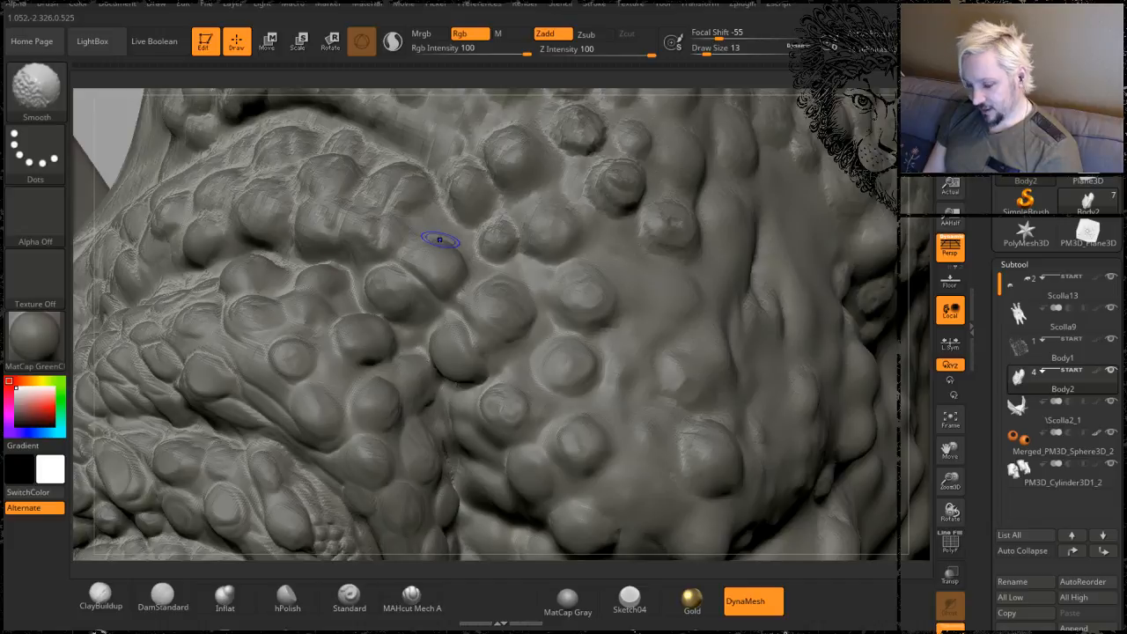
key("shift")
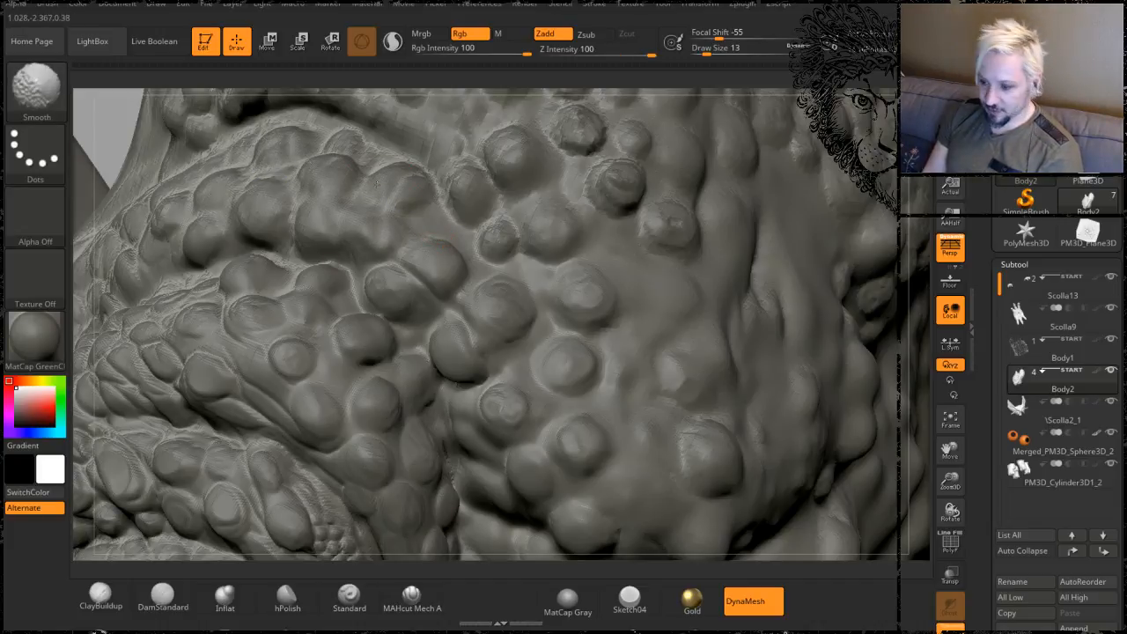
mouse_move(376, 230)
left_mouse_down()
mouse_move(396, 248)
mouse_move(360, 226)
left_mouse_up()
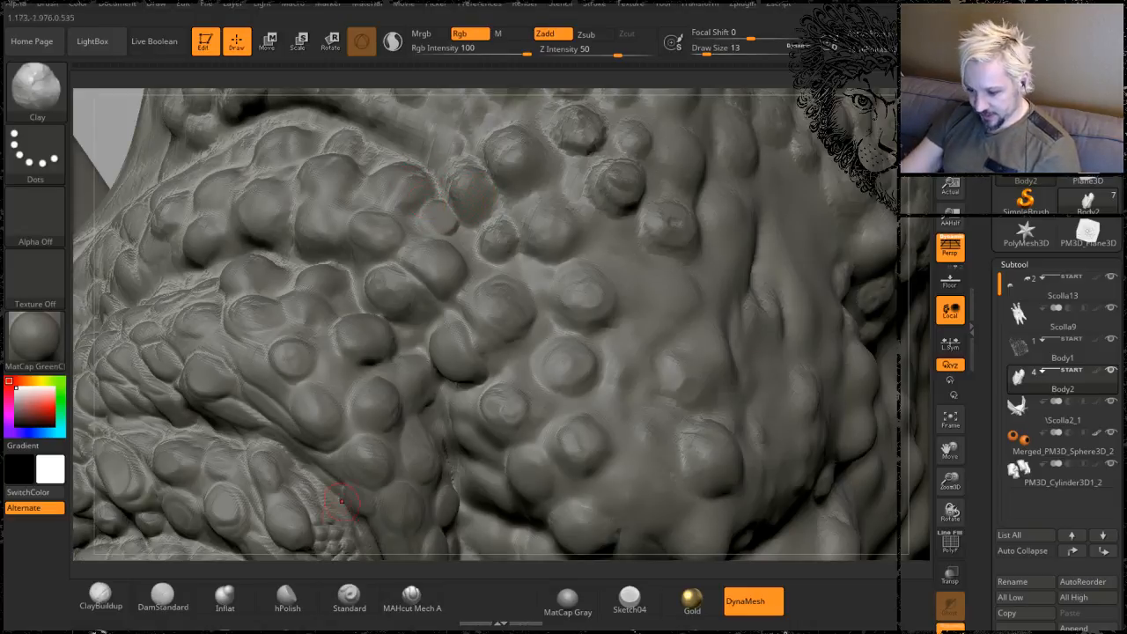
- Switch to the music player, select the track .44 Caliber in the YouTubeLivestream playlist and return to the sculpt
key("alt+Tab")
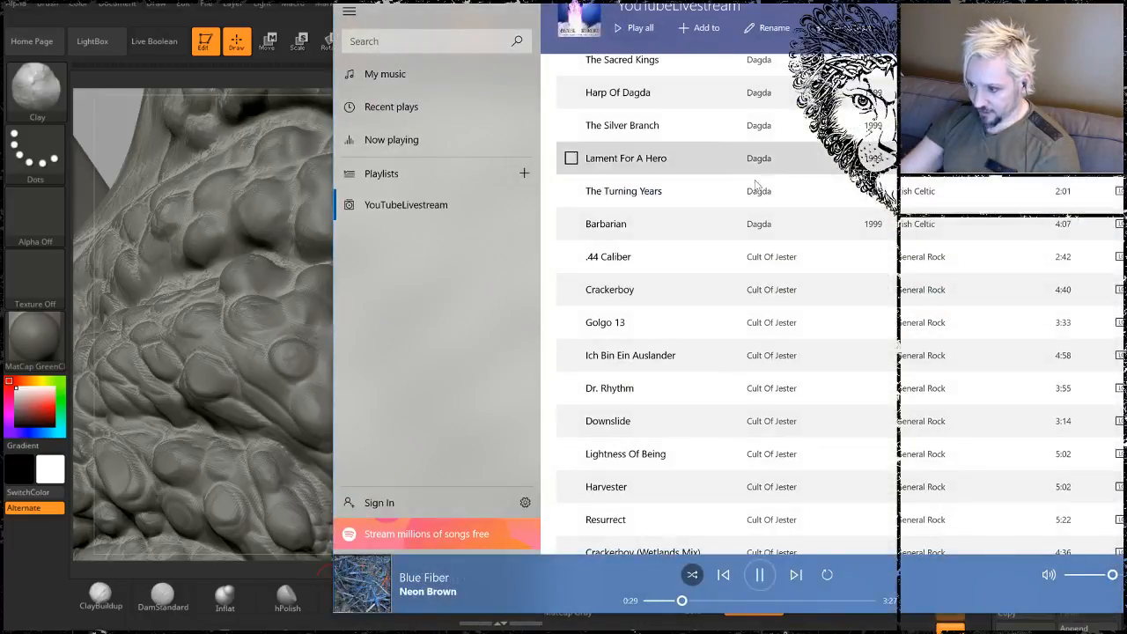
left_click(660, 257)
key("alt+Tab")
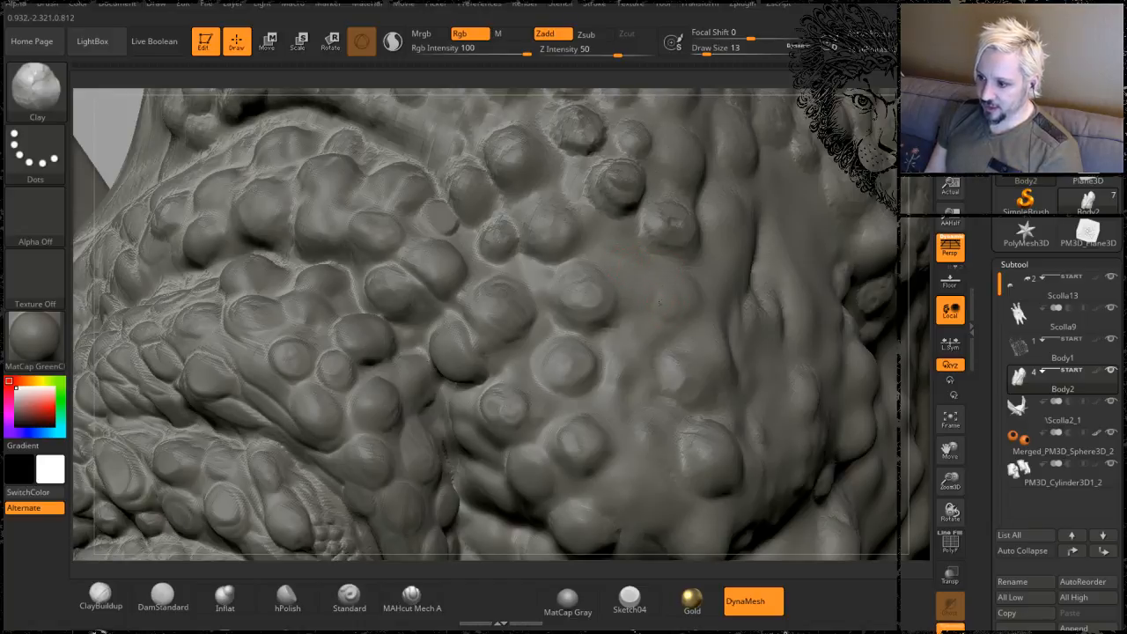
- Smooth the rough surfaces of the round bumps on the large bulge and along the upper fold
key("shift")
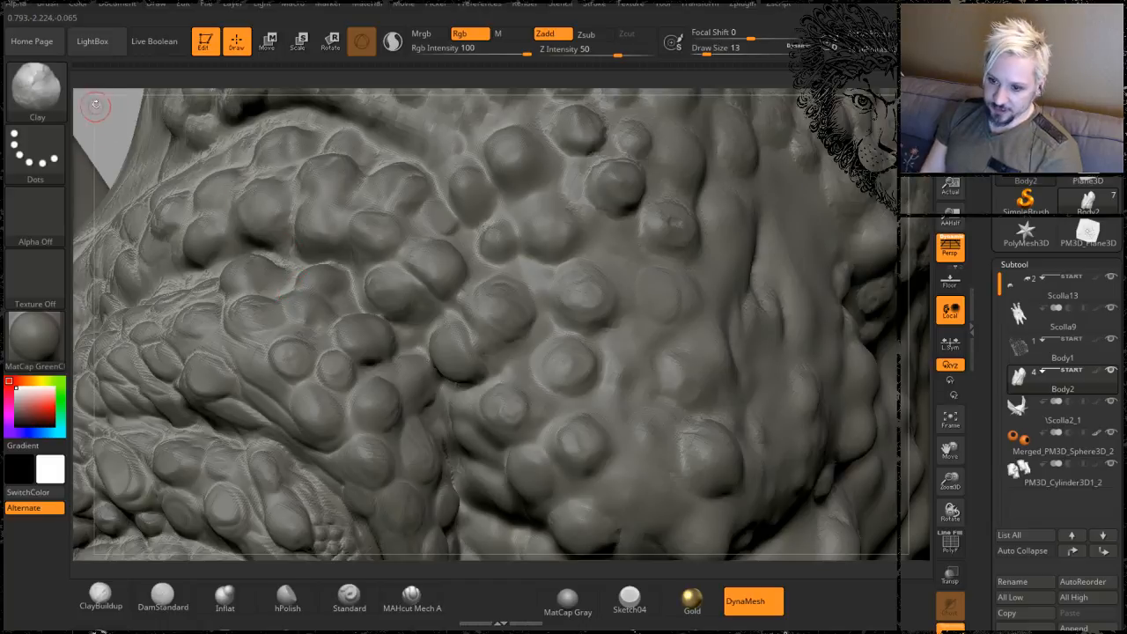
mouse_move(97, 110)
left_mouse_down()
mouse_move(177, 174)
mouse_move(261, 158)
mouse_move(286, 167)
left_mouse_up()
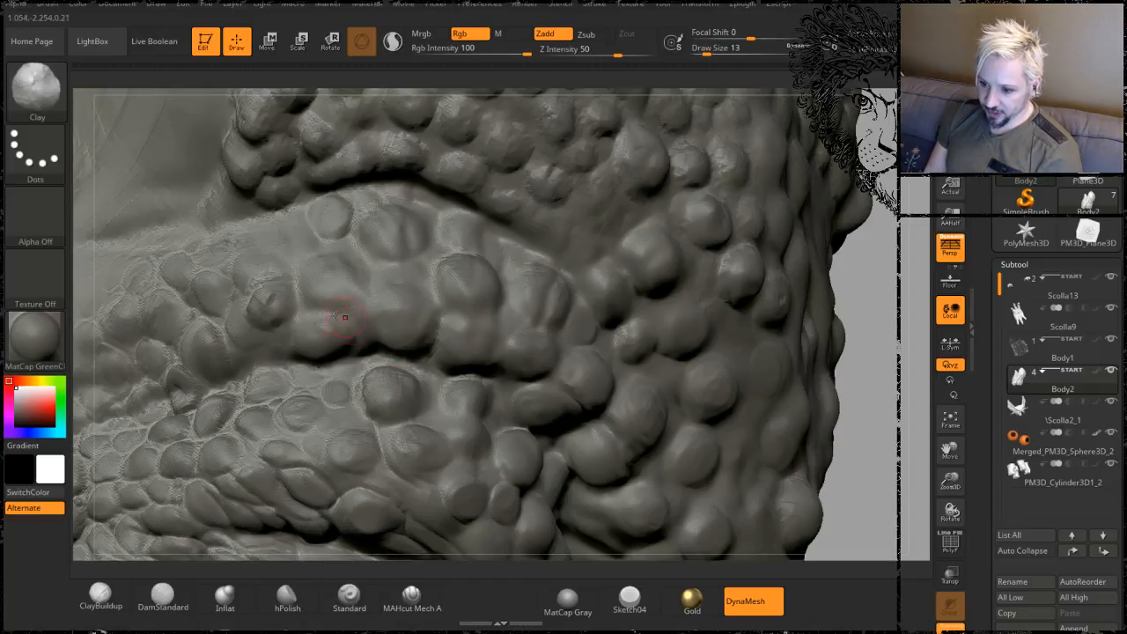
key("shift")
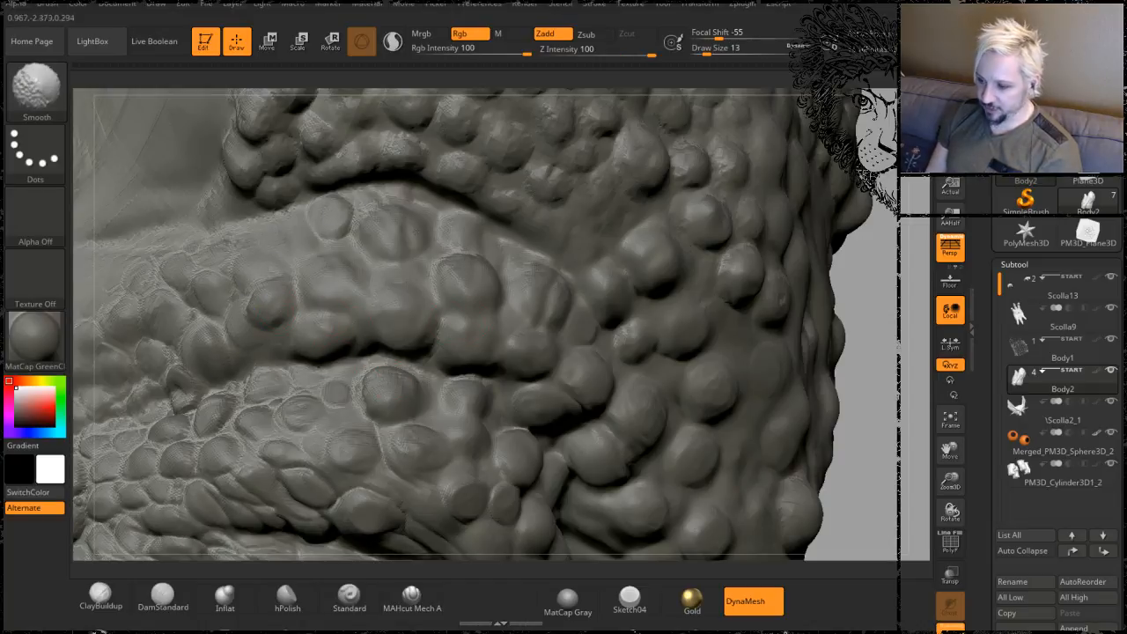
- Build up a column of round bumps with Clay along the edge of the large bulge beside the deep crease
mouse_move(880, 361)
left_mouse_down()
mouse_move(810, 169)
mouse_move(824, 247)
mouse_move(616, 361)
mouse_move(514, 511)
left_mouse_up()
key("shift")
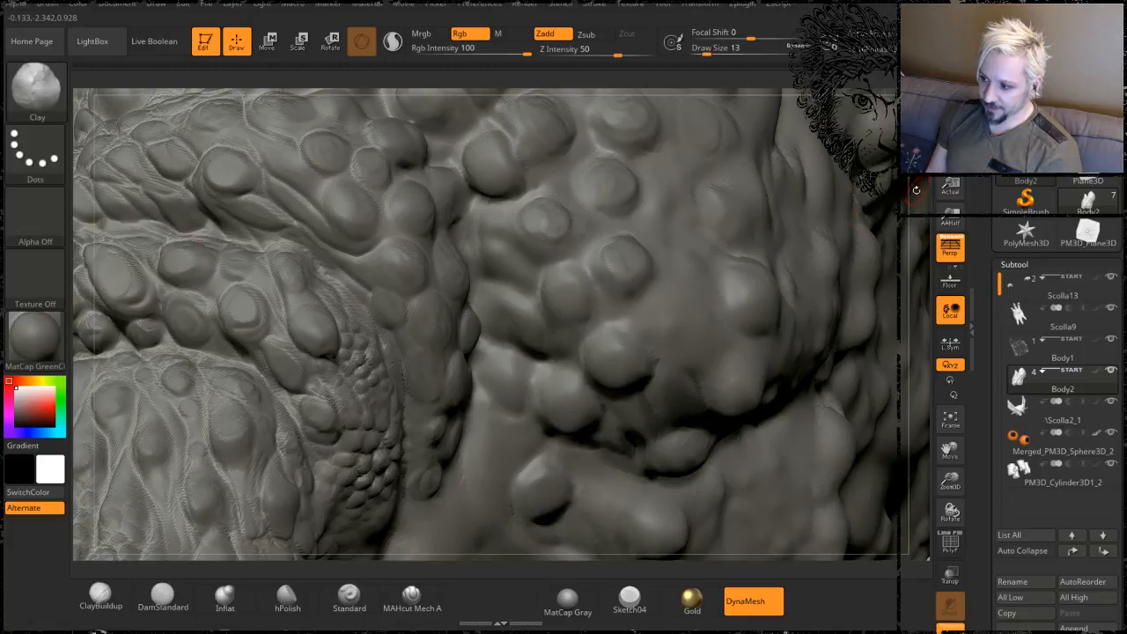
left_click_drag(923, 178, 763, 270, "alt")
left_click_drag(861, 196, 867, 106, "alt")
mouse_move(775, 180)
left_mouse_down()
mouse_move(732, 181)
mouse_move(760, 196)
mouse_move(403, 325)
left_mouse_up()
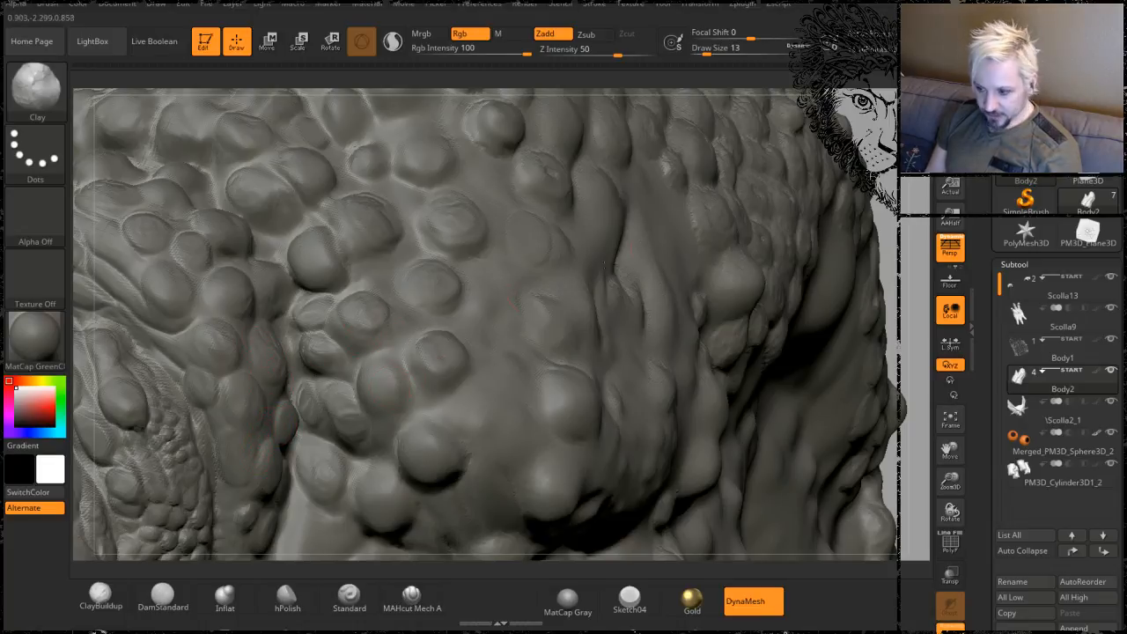
mouse_move(886, 110)
left_mouse_down()
mouse_move(780, 155)
mouse_move(797, 159)
left_mouse_up()
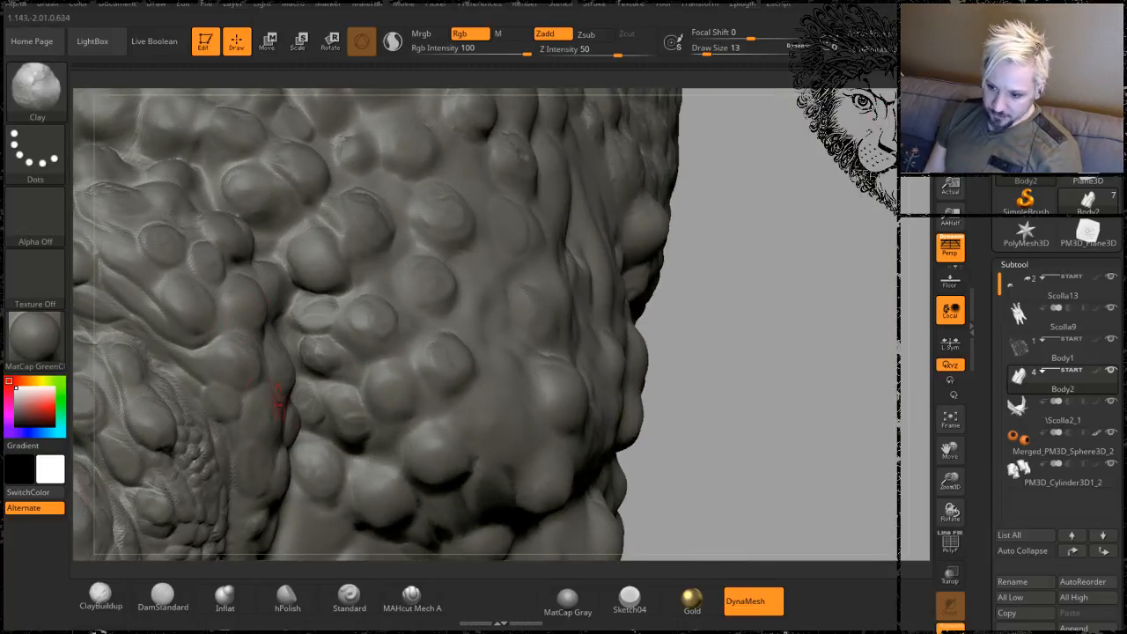
mouse_move(695, 337)
left_mouse_down()
mouse_move(787, 255)
mouse_move(672, 224)
left_mouse_up()
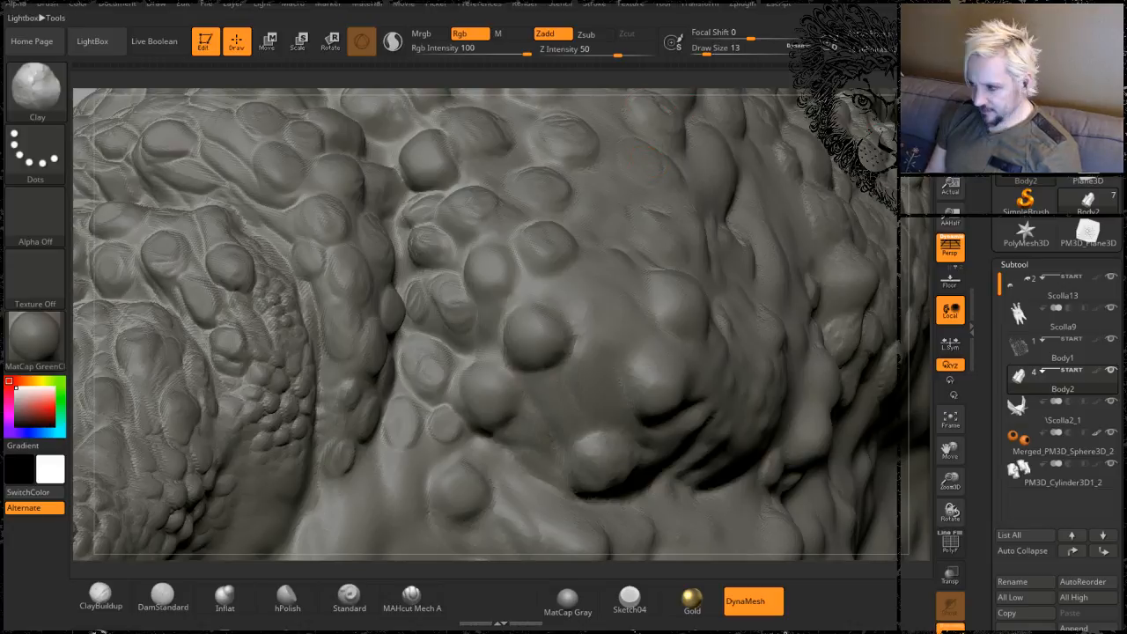
- Smooth the rough skin between the scales in the crease beneath the upper fold of round bumps
mouse_move(643, 151)
right_mouse_down()
mouse_move(709, 198)
mouse_move(629, 192)
right_mouse_up()
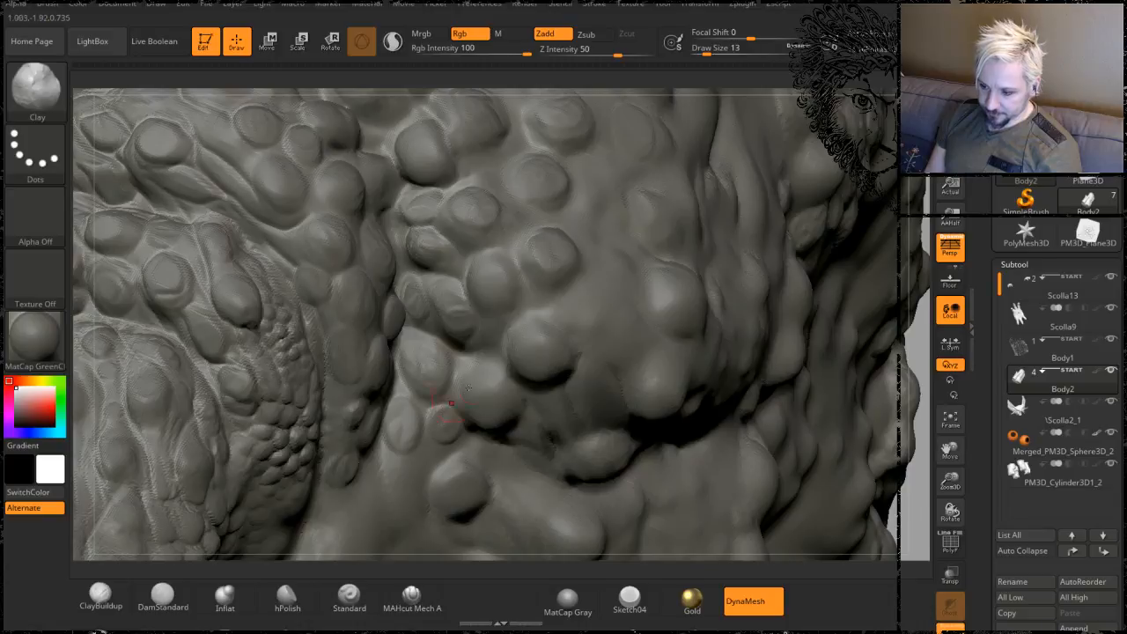
mouse_move(190, 128)
right_mouse_down("alt")
mouse_move(161, 196)
mouse_move(223, 301)
right_mouse_up("alt")
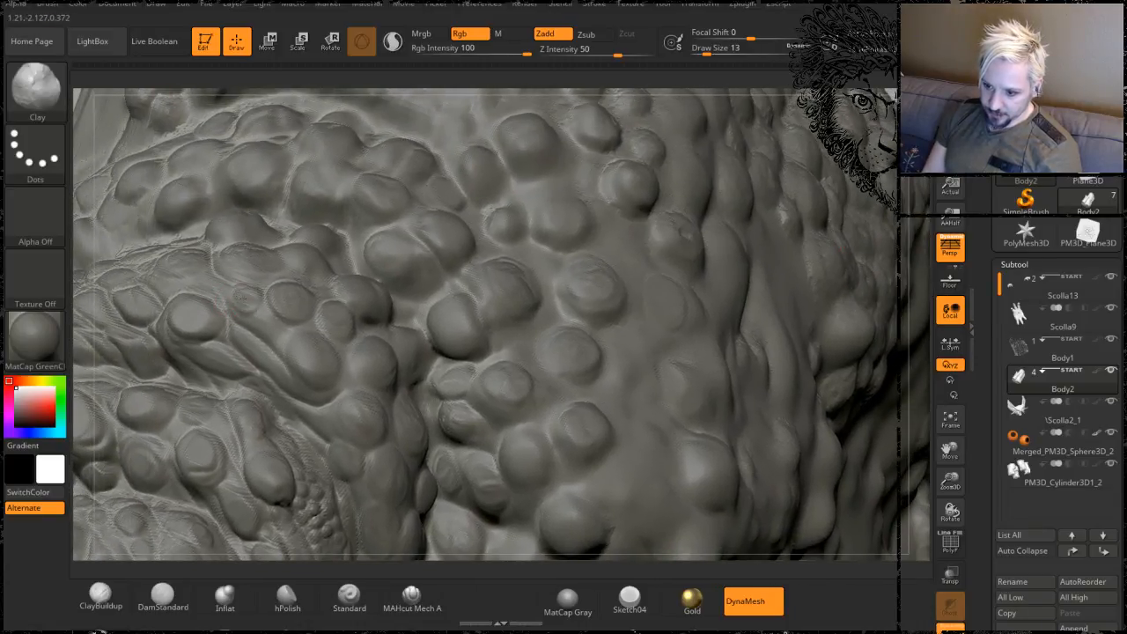
mouse_move(412, 72)
right_mouse_down("ctrl")
mouse_move(483, 101)
mouse_move(493, 134)
mouse_move(358, 304)
right_mouse_up("ctrl")
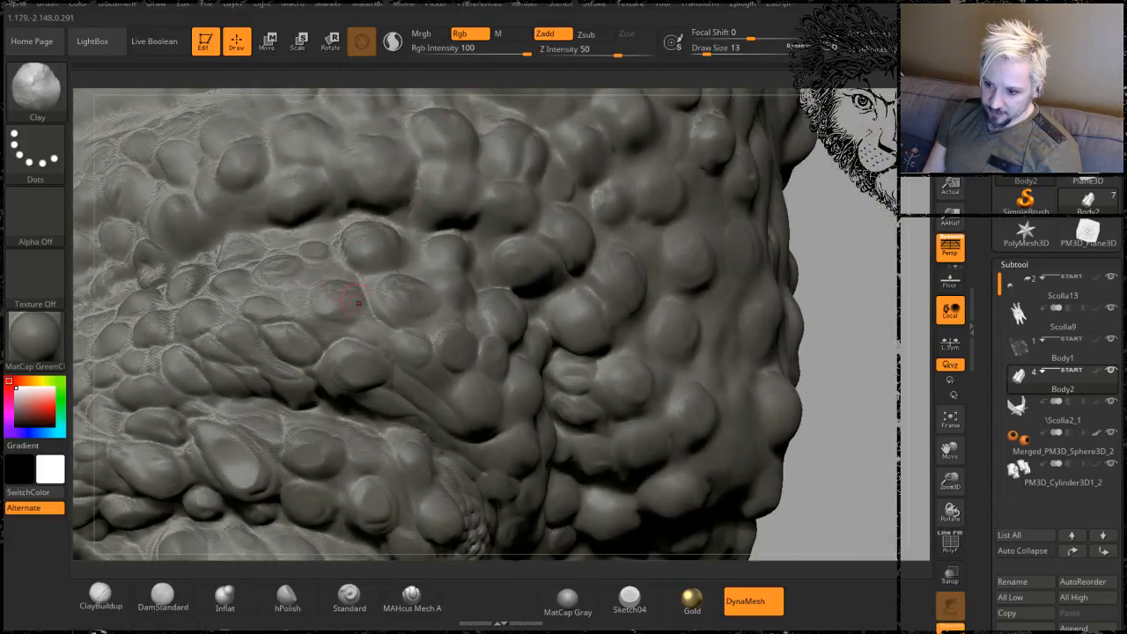
mouse_move(137, 236)
left_mouse_down("shift")
mouse_move(157, 268)
mouse_move(212, 255)
left_mouse_up("shift")
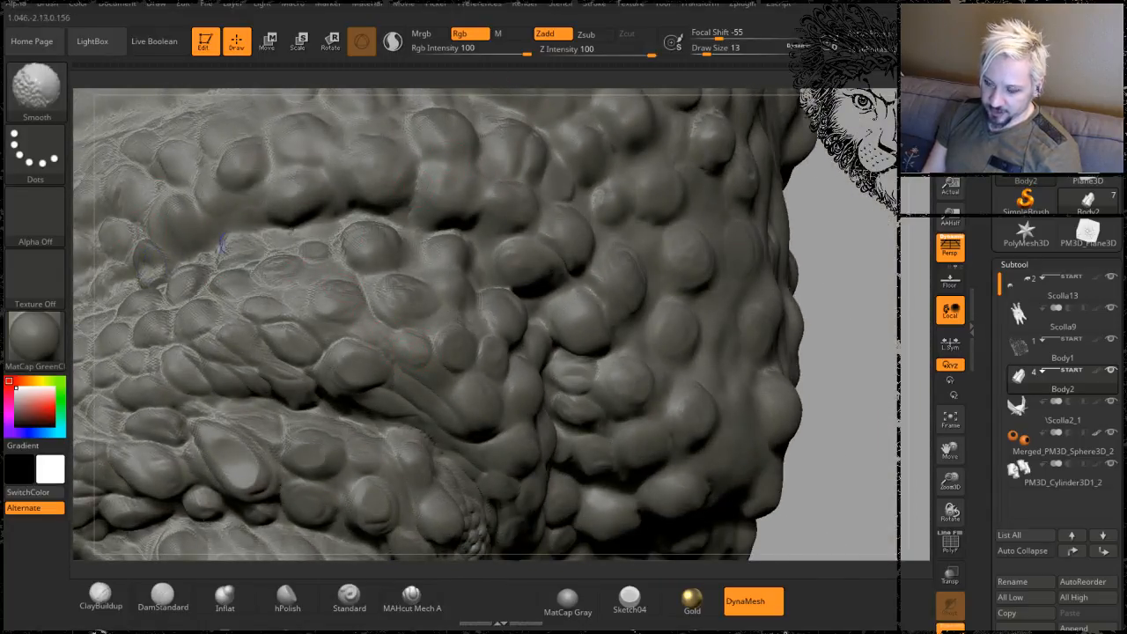
mouse_move(824, 160)
right_mouse_down("alt")
mouse_move(819, 241)
mouse_move(800, 267)
mouse_move(645, 334)
mouse_move(820, 178)
mouse_move(616, 291)
mouse_move(476, 391)
right_mouse_up("alt")
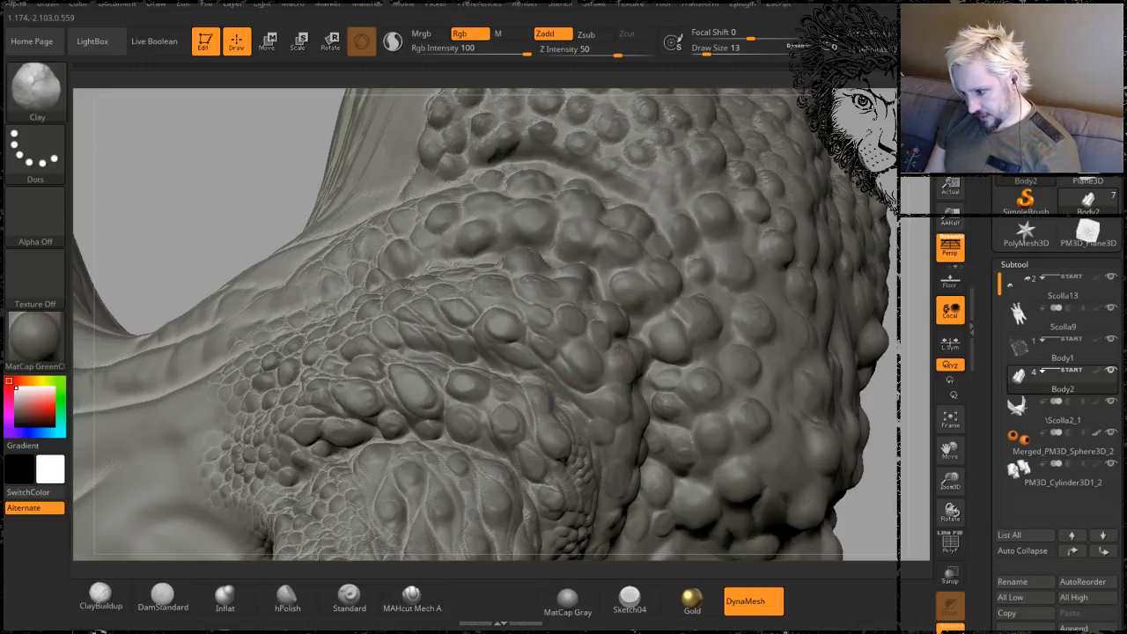
- Examine the bumpy folds from several angles, check them against the whole visible creature, and isolate Body2 again
mouse_move(900, 200)
left_mouse_down()
mouse_move(775, 265)
mouse_move(652, 352)
left_mouse_up()
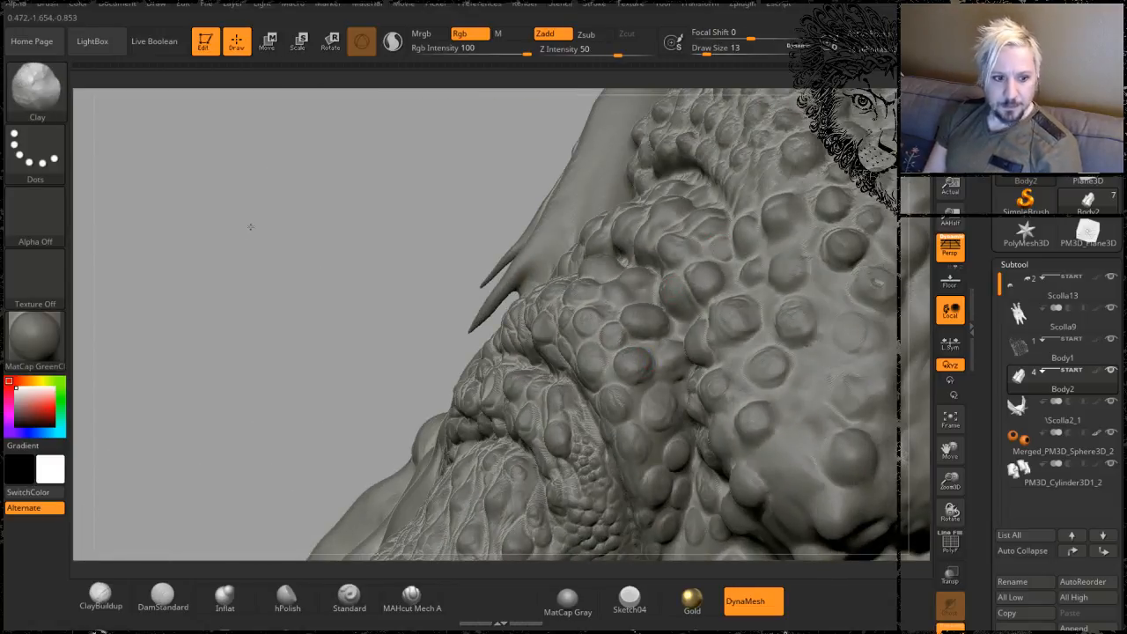
mouse_move(249, 227)
left_mouse_down()
mouse_move(219, 230)
mouse_move(266, 241)
left_mouse_up()
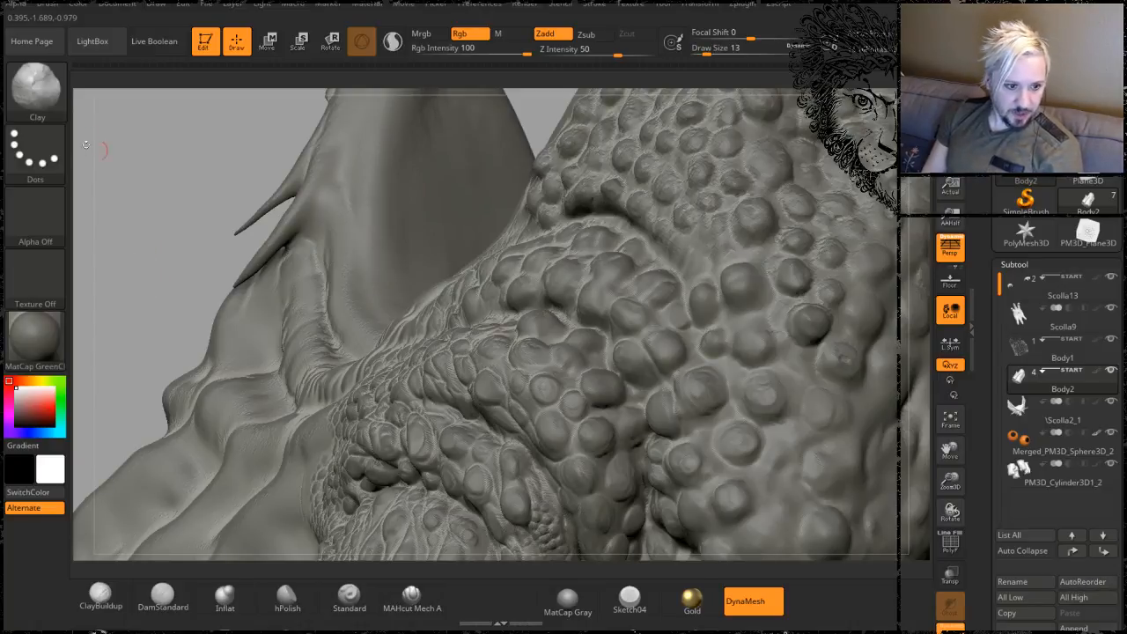
mouse_move(138, 172)
left_mouse_down()
mouse_move(157, 174)
mouse_move(144, 176)
left_mouse_up()
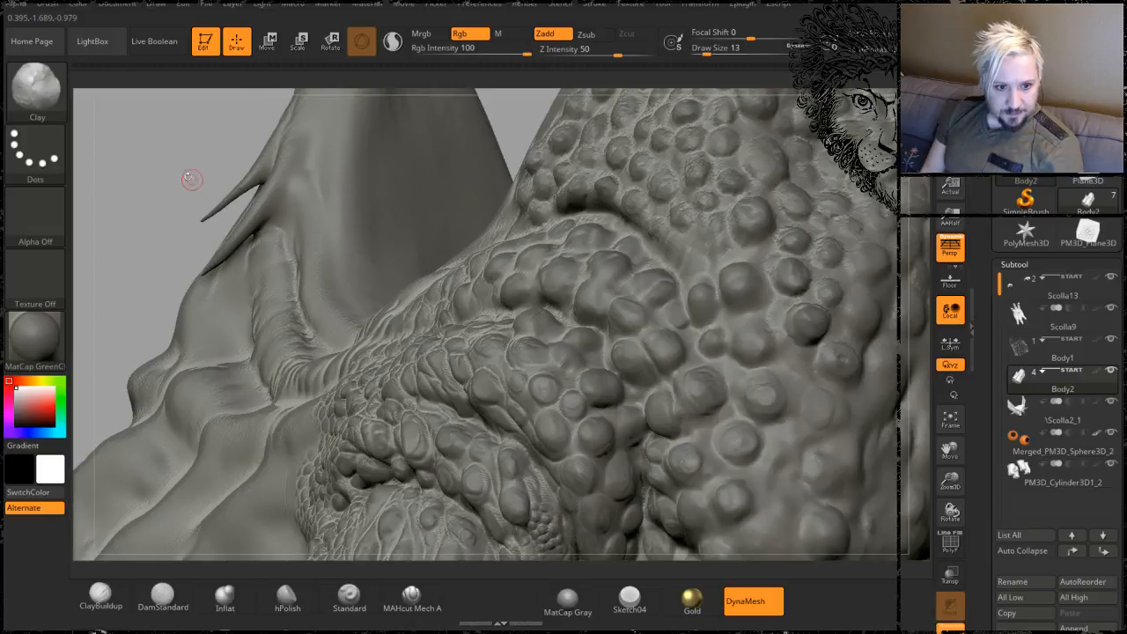
left_click_drag(151, 133, 196, 181)
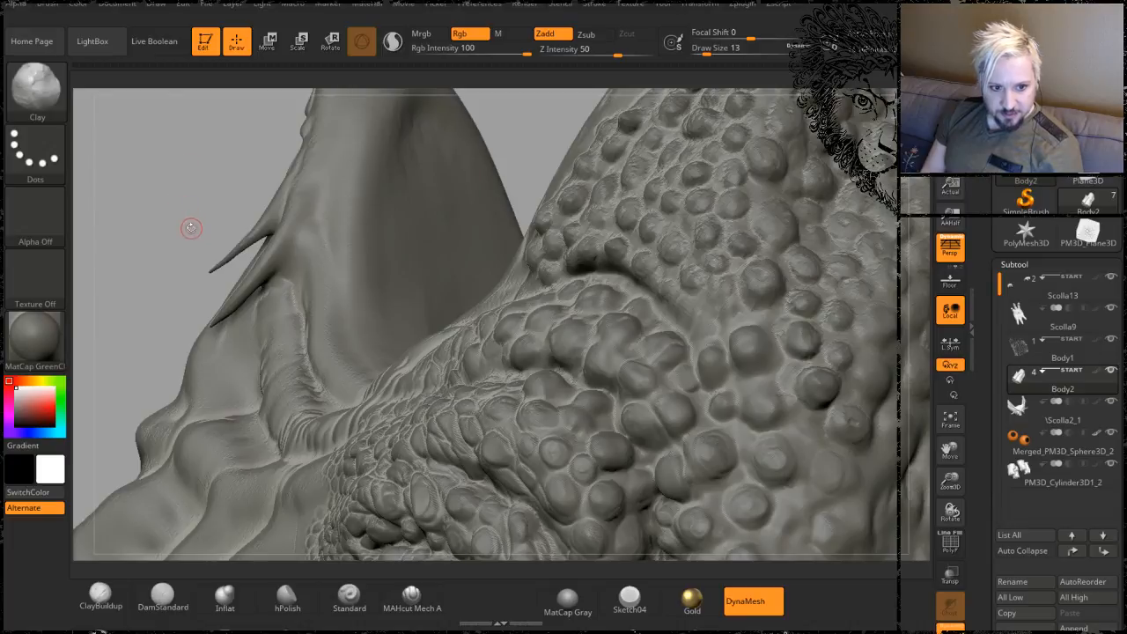
mouse_move(175, 265)
left_mouse_down()
mouse_move(147, 174)
mouse_move(270, 292)
mouse_move(305, 217)
left_mouse_up()
left_click_drag(674, 409, 740, 453)
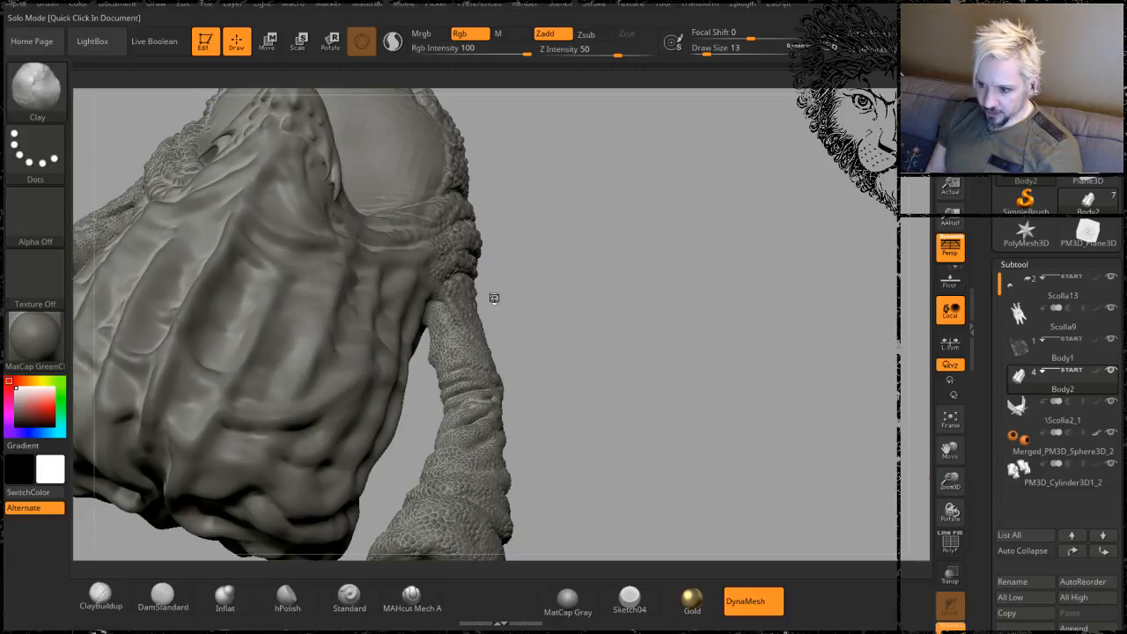
left_click(617, 251)
left_click_drag(665, 309, 701, 294)
left_click_drag(699, 354, 594, 282, "alt")
left_click_drag(655, 259, 690, 183, "alt")
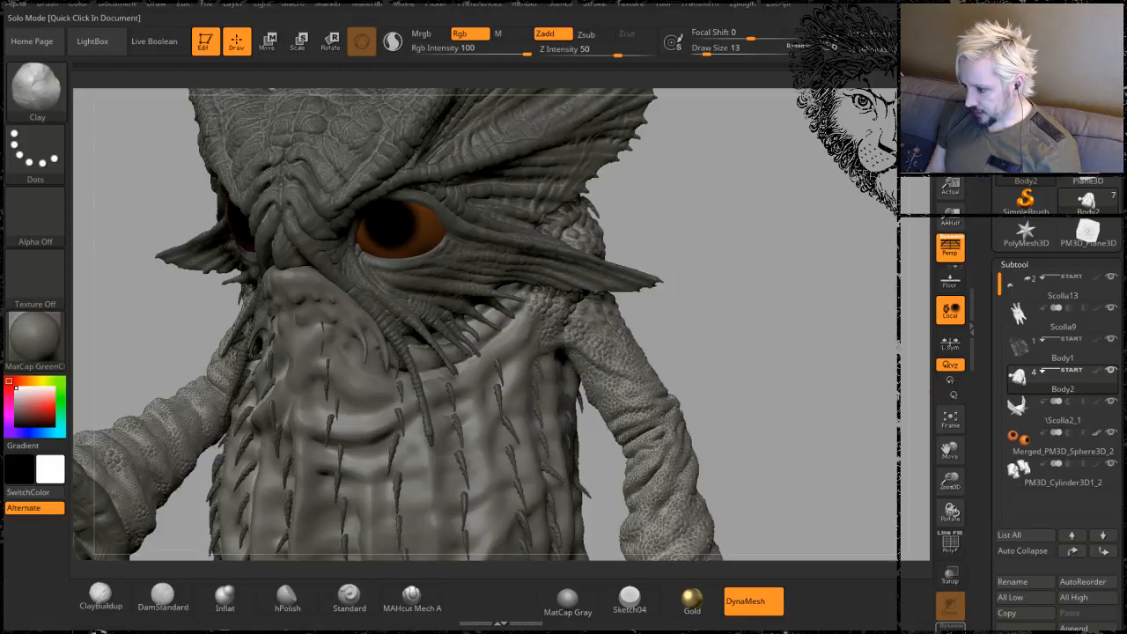
left_click(950, 628)
mouse_move(741, 277)
left_mouse_down()
mouse_move(728, 259)
mouse_move(667, 247)
mouse_move(695, 371)
left_mouse_up()
mouse_move(642, 303)
left_mouse_down()
mouse_move(707, 237)
mouse_move(737, 257)
mouse_move(745, 237)
mouse_move(791, 265)
left_mouse_up()
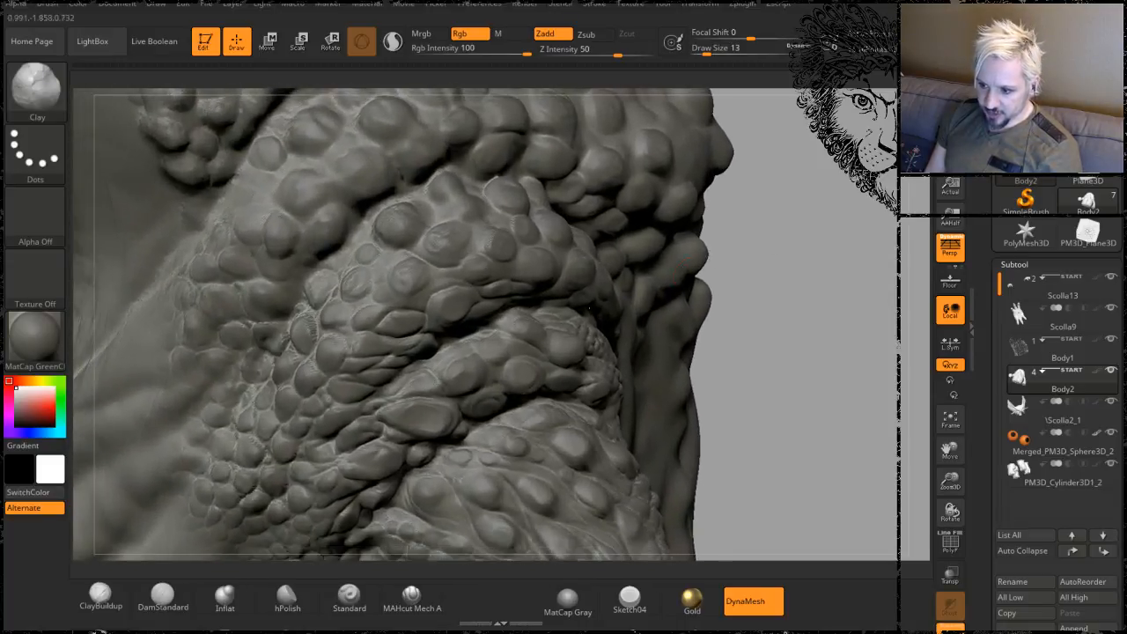
- Carve creases with DamStandard around the round bumps along the crest of the middle fold
left_click(175, 597)
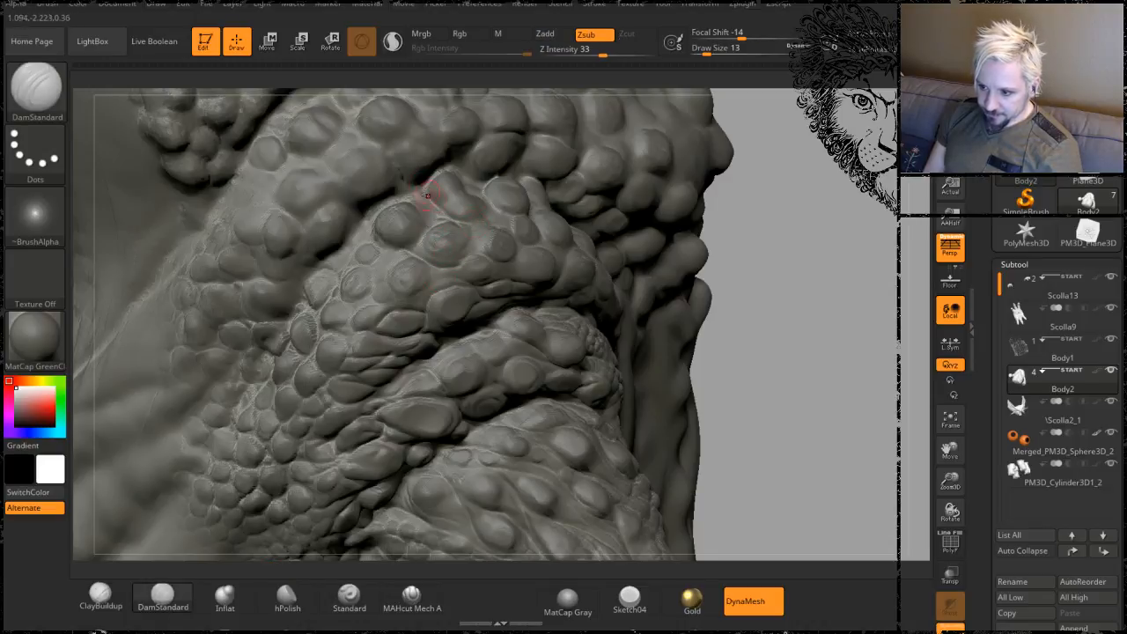
mouse_move(752, 291)
left_mouse_down()
mouse_move(780, 223)
mouse_move(847, 220)
left_mouse_up()
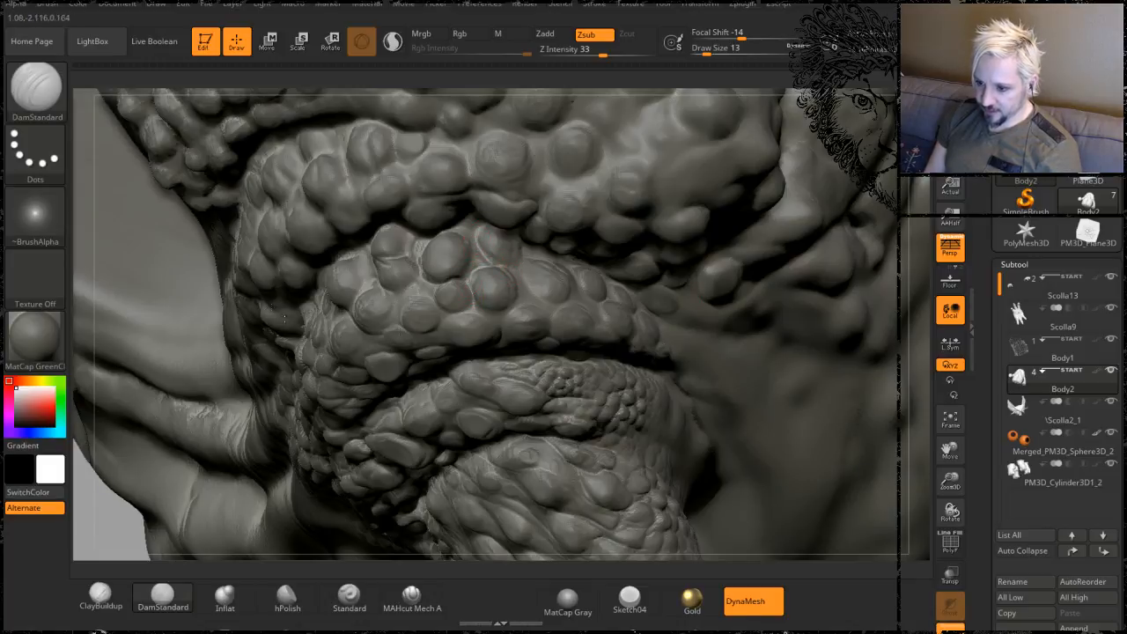
left_click_drag(113, 520, 167, 515)
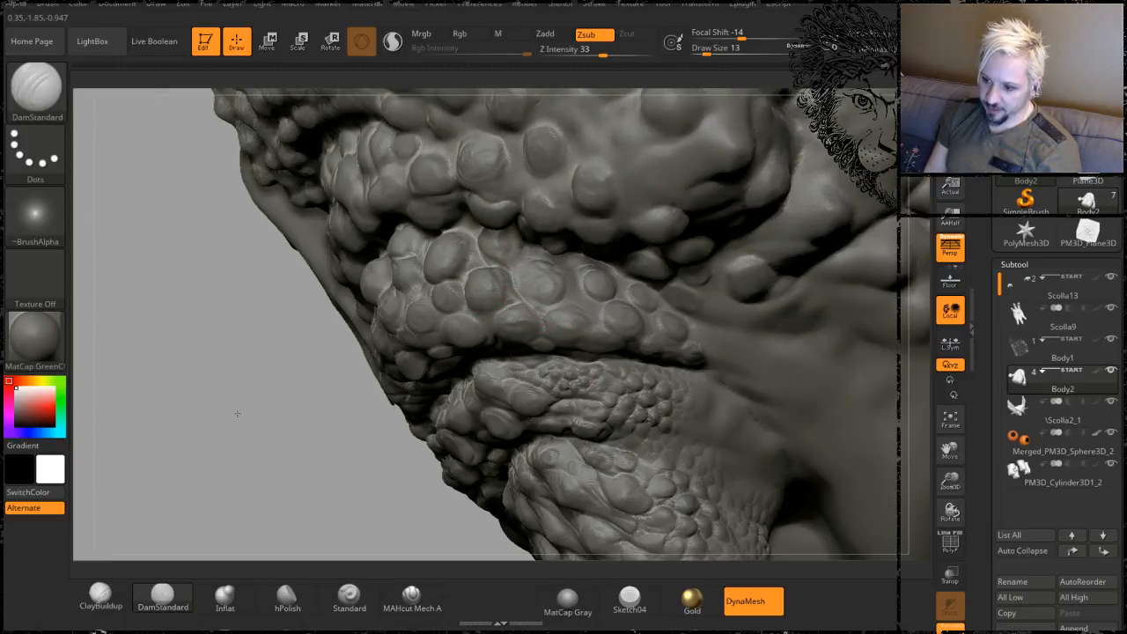
left_click_drag(238, 391, 459, 306)
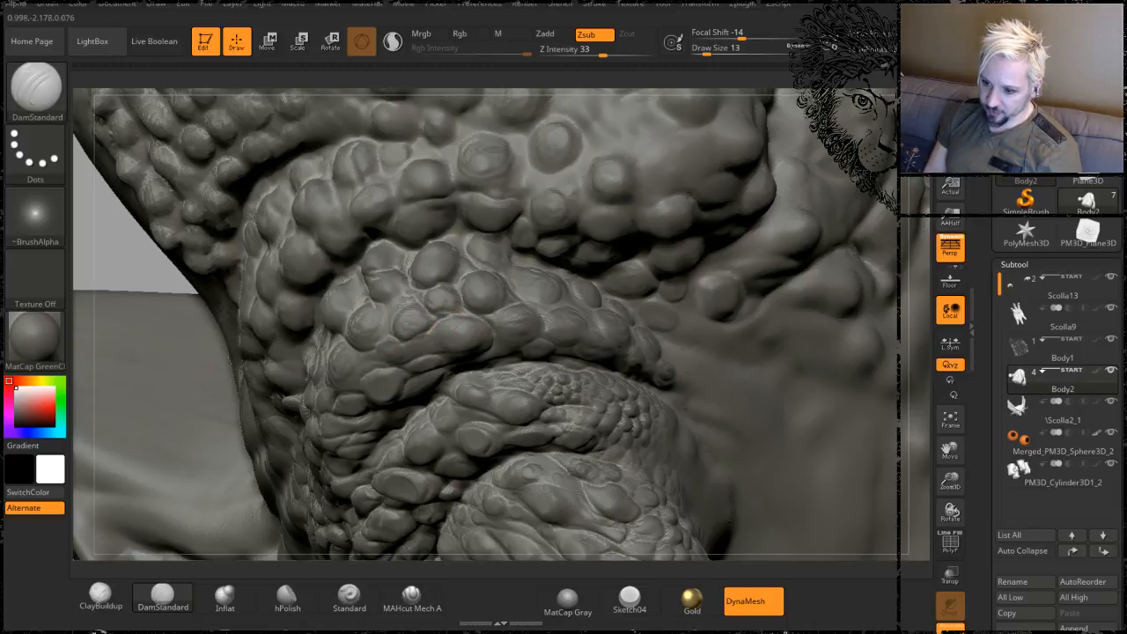
left_click_drag(109, 238, 568, 311)
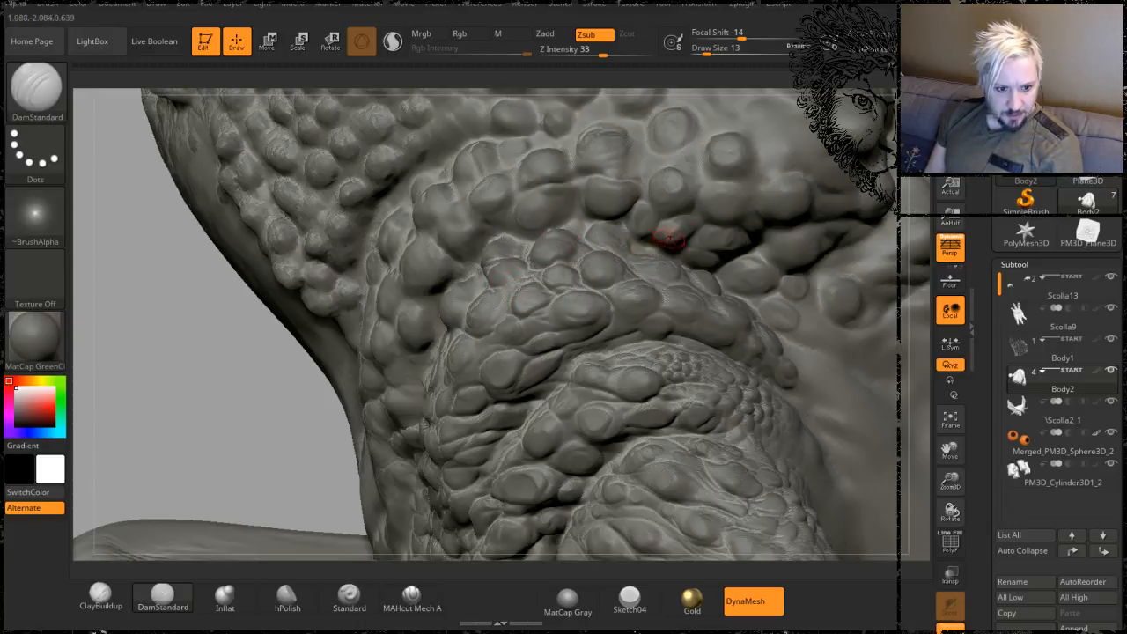
mouse_move(201, 393)
left_mouse_down()
mouse_move(190, 387)
mouse_move(604, 302)
left_mouse_up()
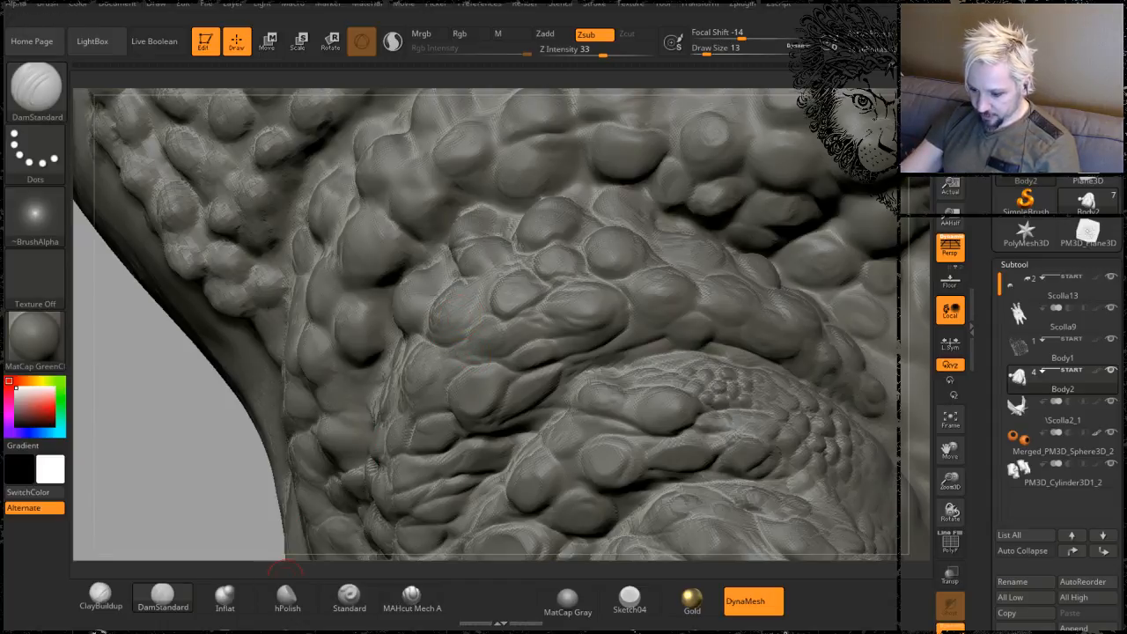
- Switch to the music player, play the track Downslide in the YouTubeLivestream playlist and return to the sculpt
key("alt+Tab")
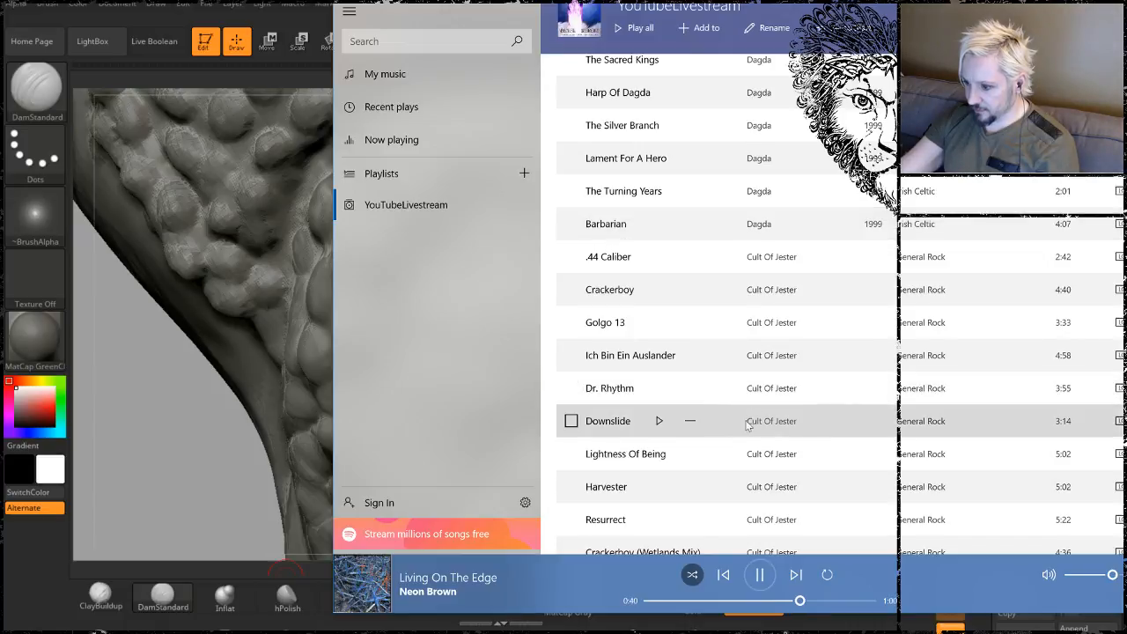
left_click(659, 422)
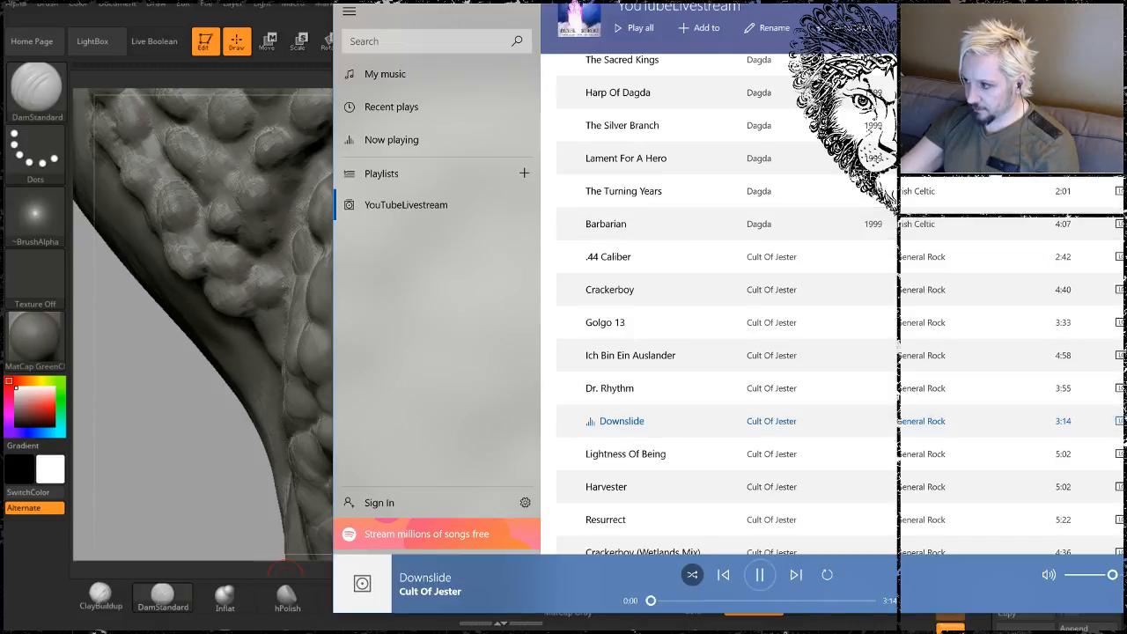
key("alt+Tab")
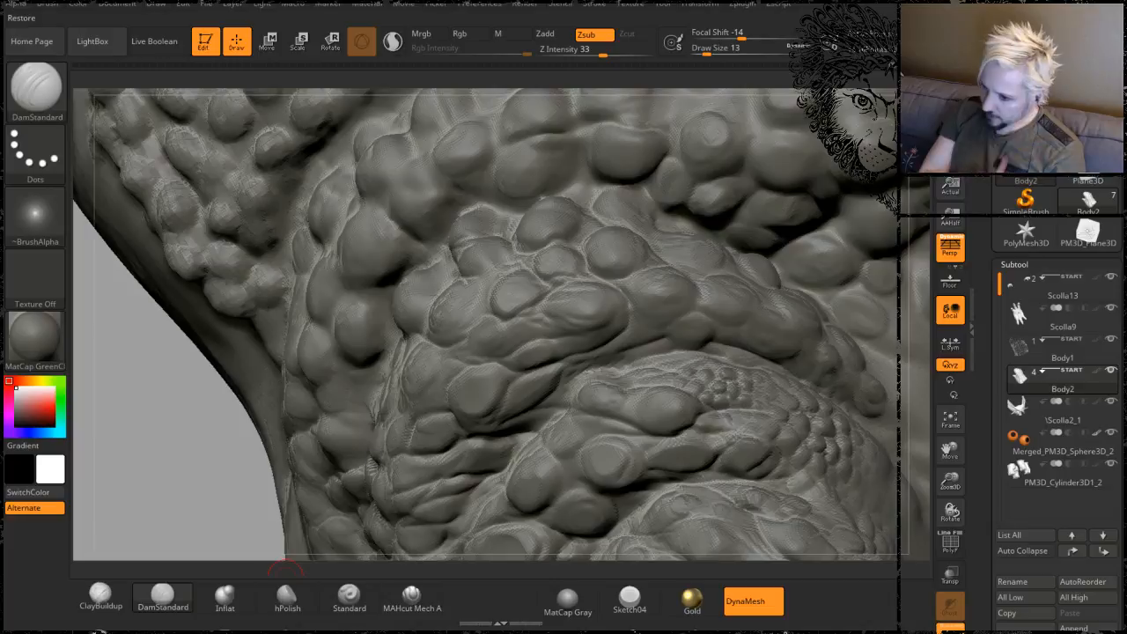
- Carve creases with DamStandard to separate the bumps and wrinkled scales on the front and side of the middle fold
left_click_drag(137, 422, 258, 330)
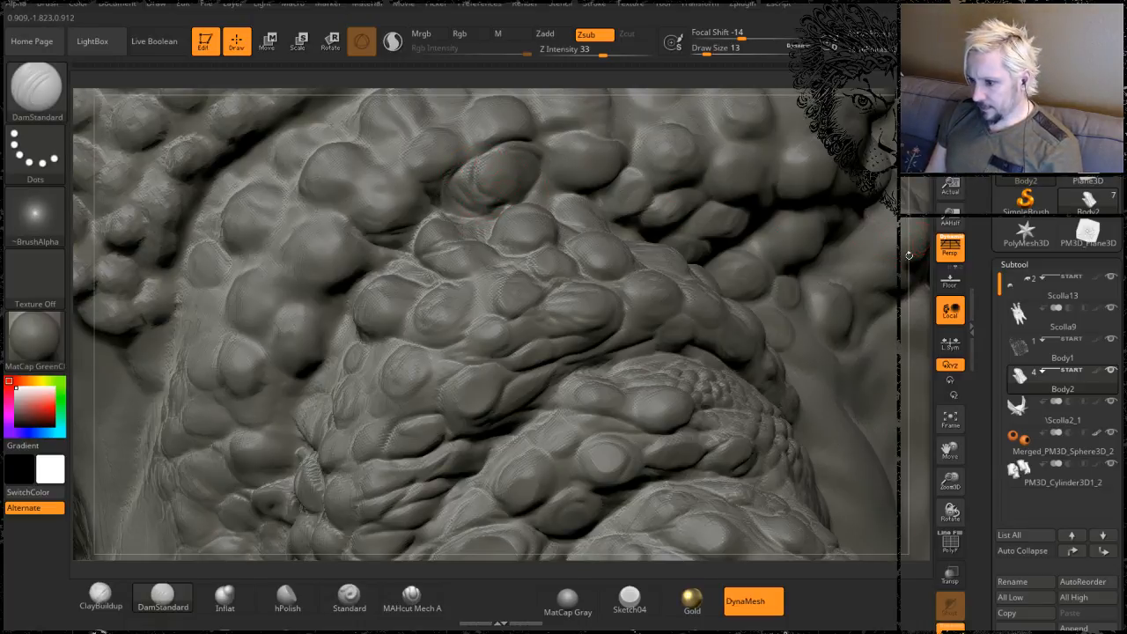
left_click_drag(909, 254, 489, 278)
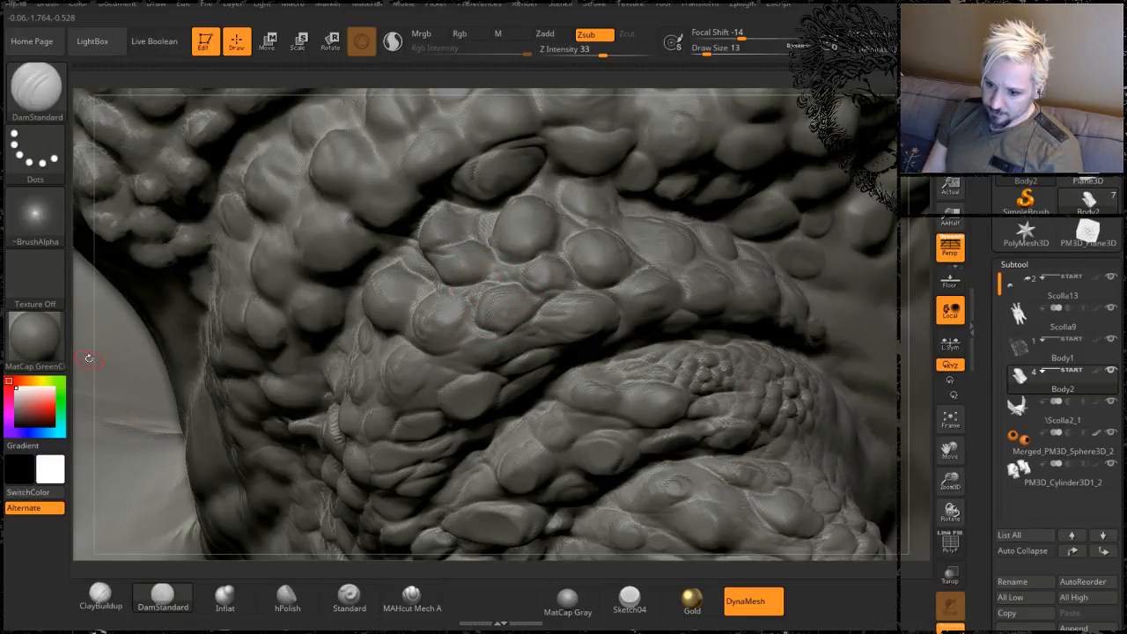
mouse_move(86, 355)
left_mouse_down()
mouse_move(163, 299)
mouse_move(200, 296)
left_mouse_up()
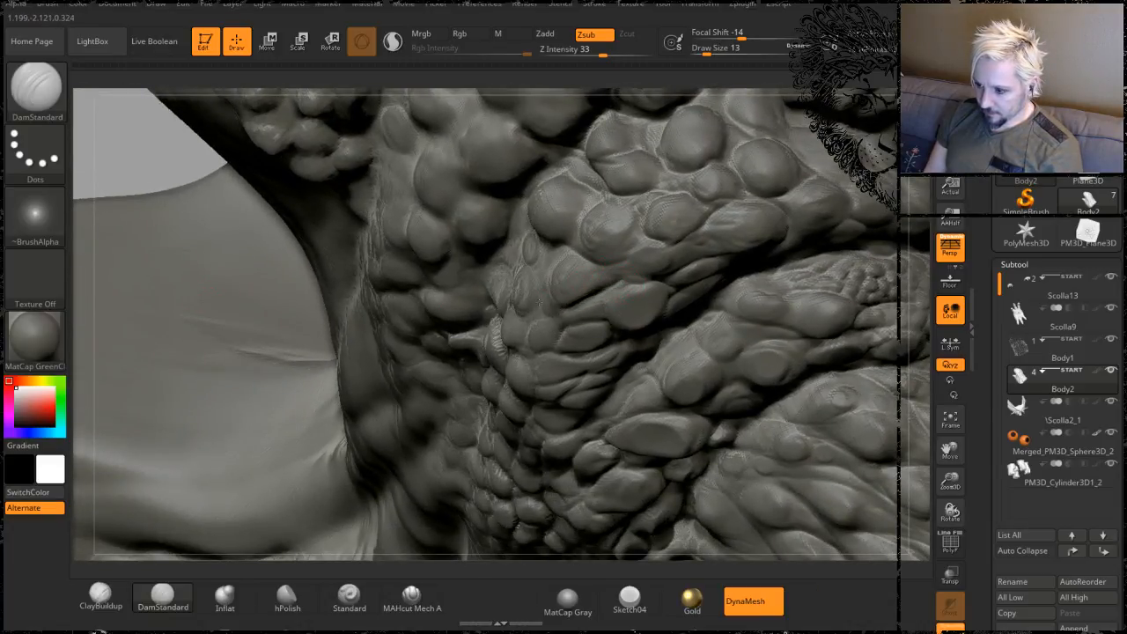
left_click_drag(138, 151, 532, 315)
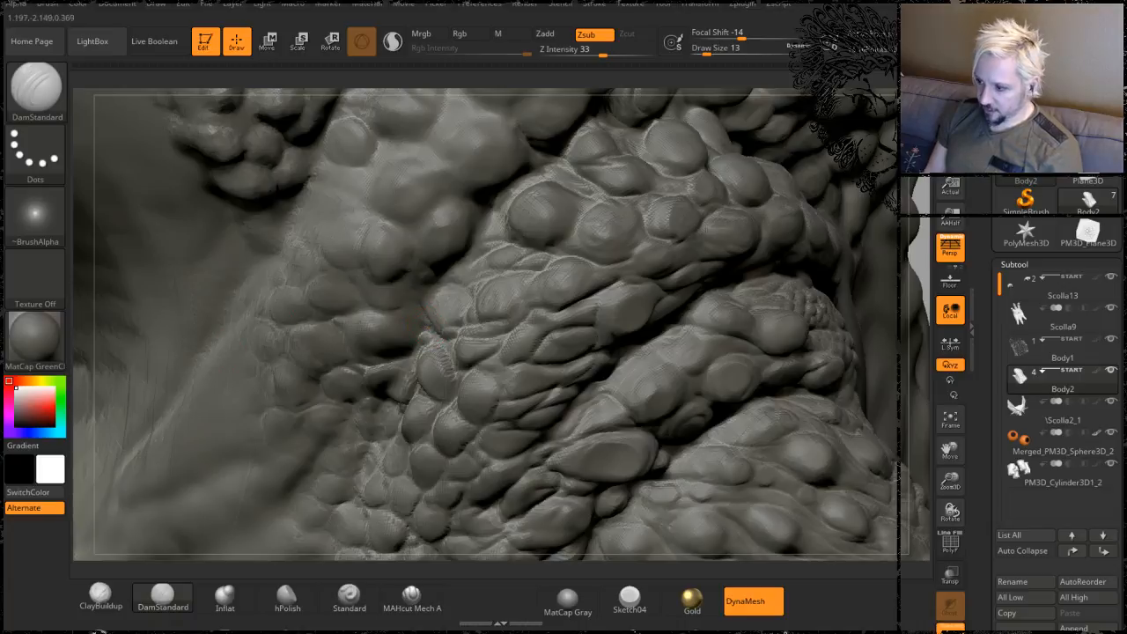
- Deepen the grooves around the small side scales where the folds meet and between the elongated scales of the middle fold
left_click_drag(920, 200, 829, 216)
mouse_move(907, 230)
left_mouse_down()
mouse_move(843, 218)
mouse_move(675, 271)
mouse_move(797, 202)
left_mouse_up()
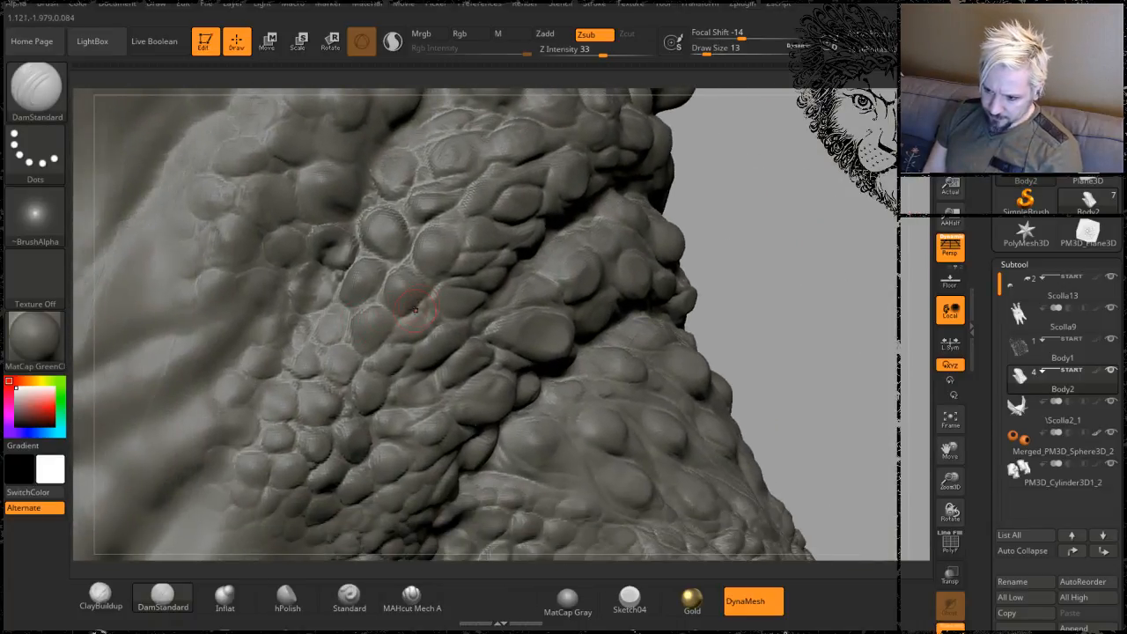
left_click_drag(416, 309, 401, 325)
mouse_move(762, 240)
left_mouse_down("alt")
mouse_move(755, 212)
mouse_move(756, 255)
left_mouse_up("alt")
left_click_drag(446, 277, 430, 295)
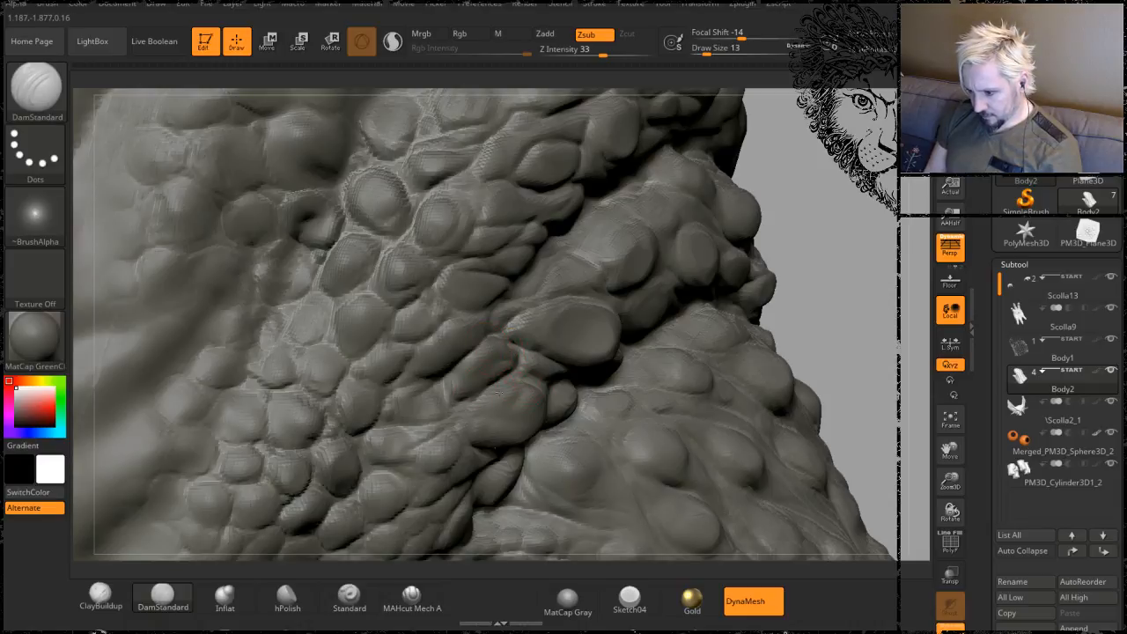
left_click_drag(842, 206, 600, 308)
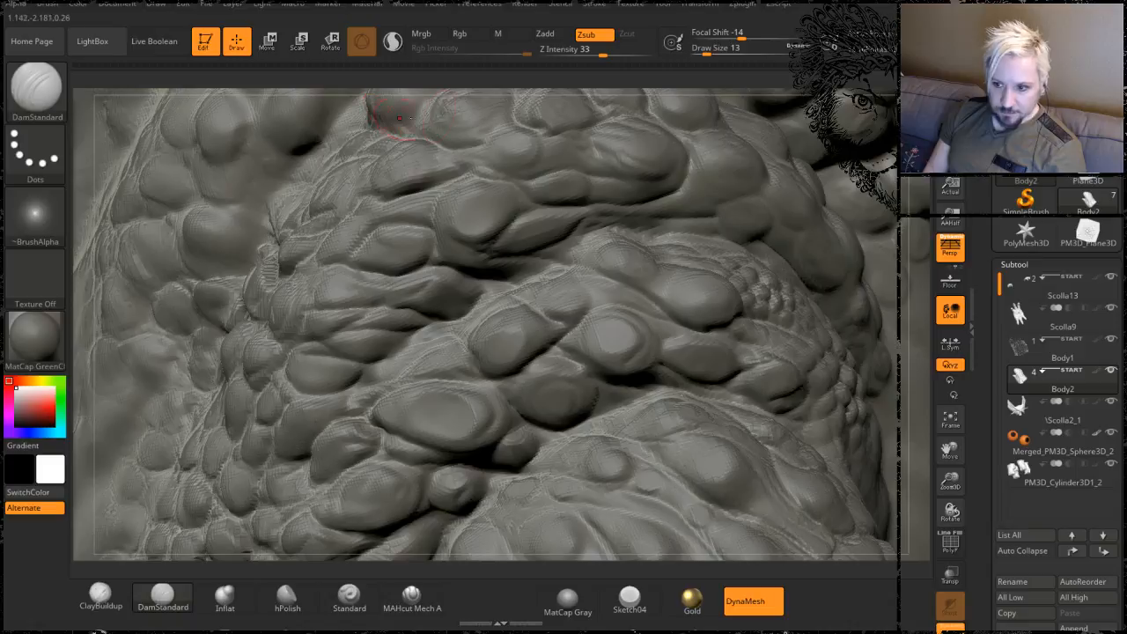
left_click_drag(471, 81, 483, 269)
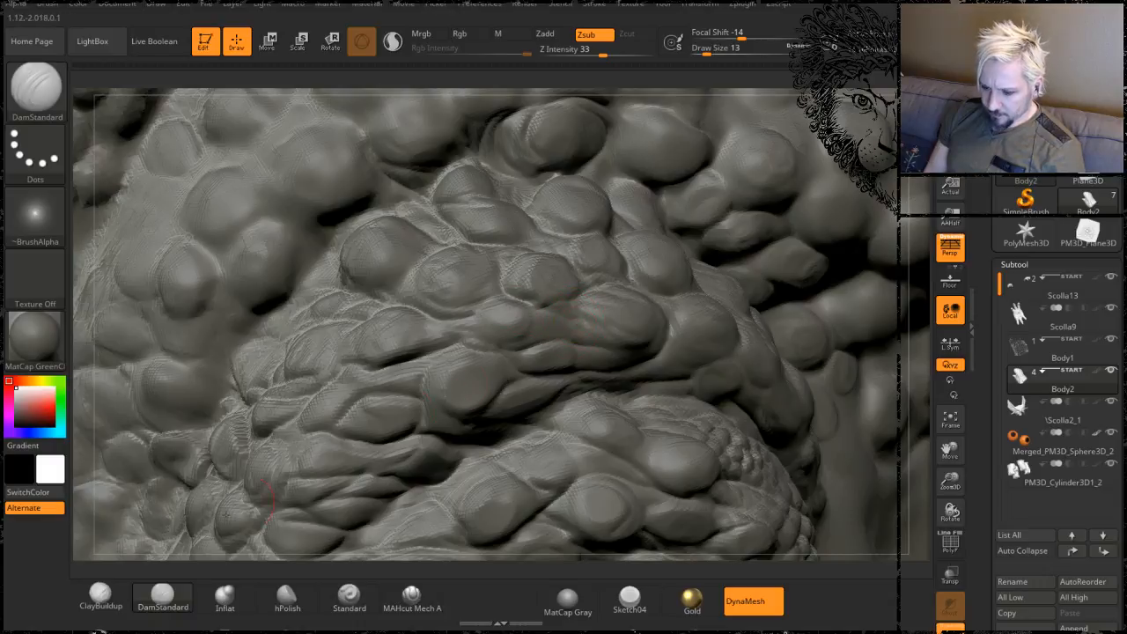
key("b")
key("c")
key("l")
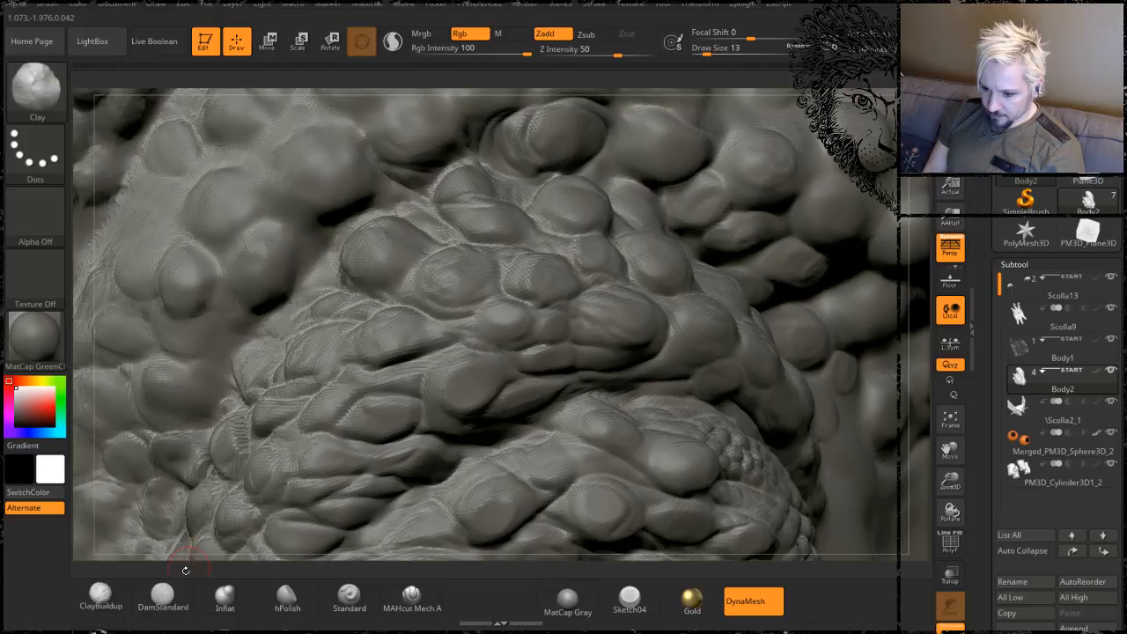
left_click(163, 597)
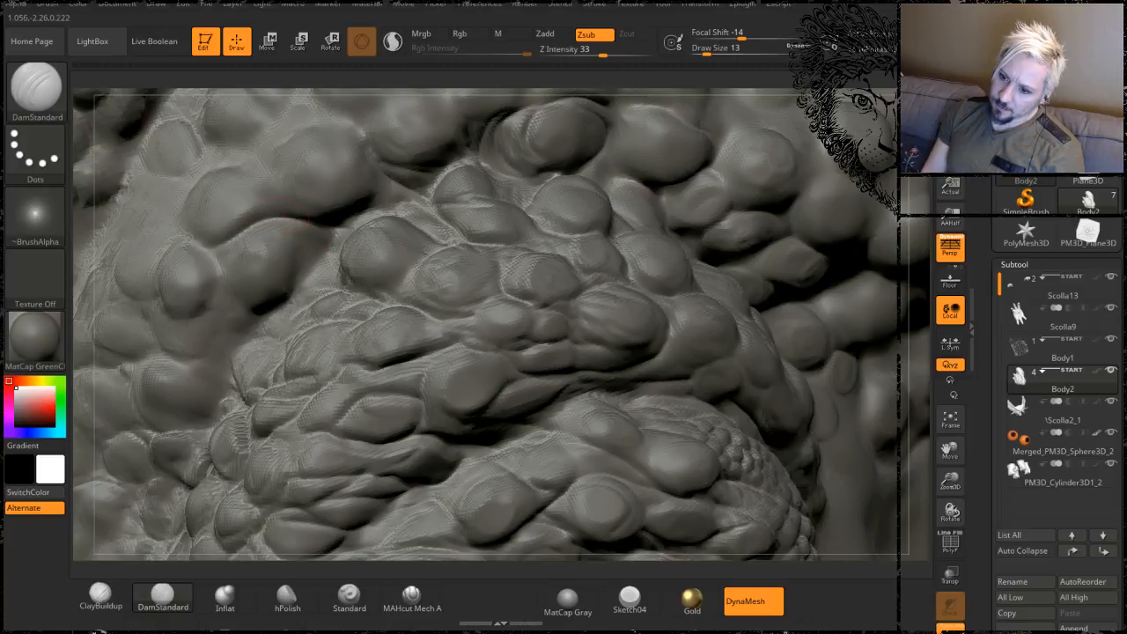
- Carve creases with DamStandard around the large round bumps on the upper fold, beside the wrinkled middle fold
left_click_drag(232, 82, 448, 222)
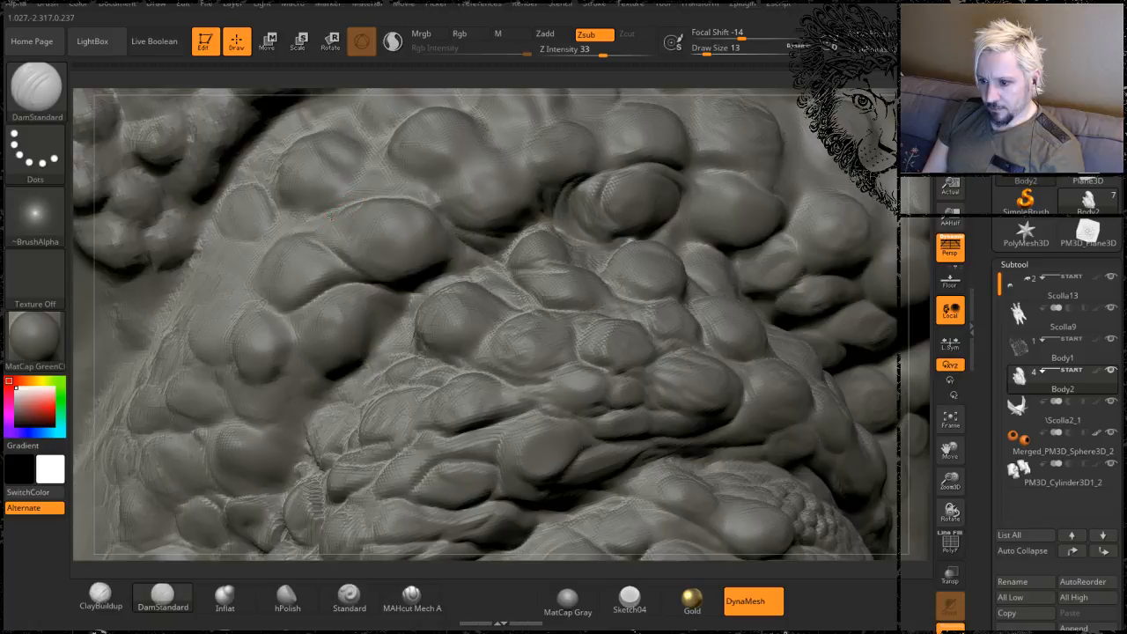
mouse_move(242, 253)
left_mouse_down()
mouse_move(264, 227)
mouse_move(343, 192)
mouse_move(524, 158)
left_mouse_up()
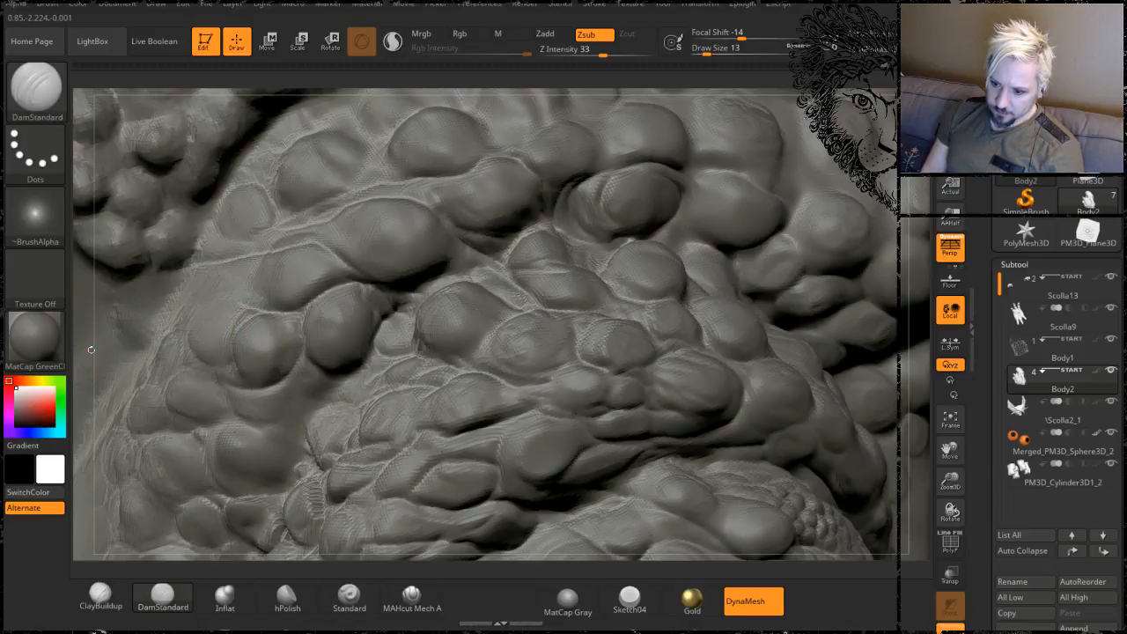
left_click_drag(91, 350, 284, 378)
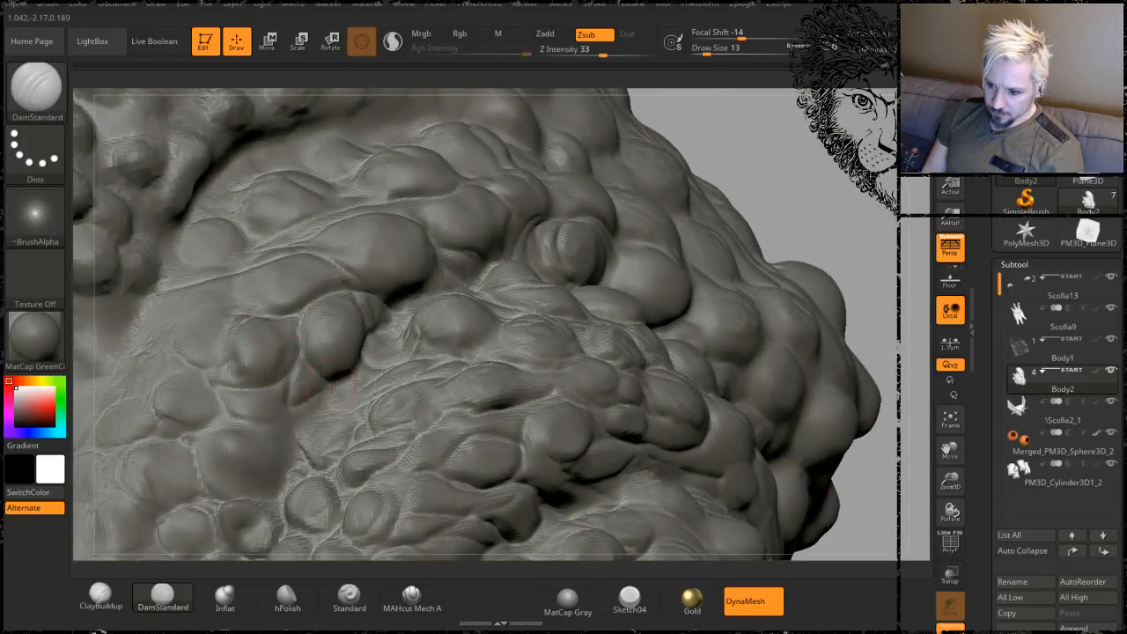
mouse_move(334, 386)
left_mouse_down()
mouse_move(328, 417)
mouse_move(368, 414)
left_mouse_up()
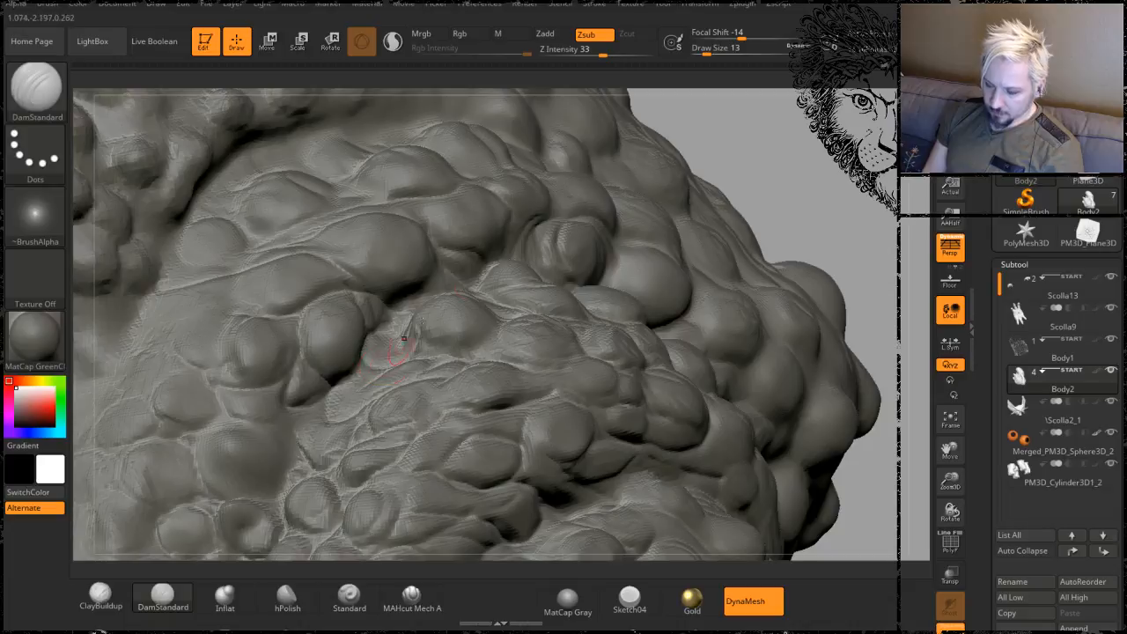
mouse_move(716, 143)
left_mouse_down()
mouse_move(758, 236)
mouse_move(728, 249)
left_mouse_up()
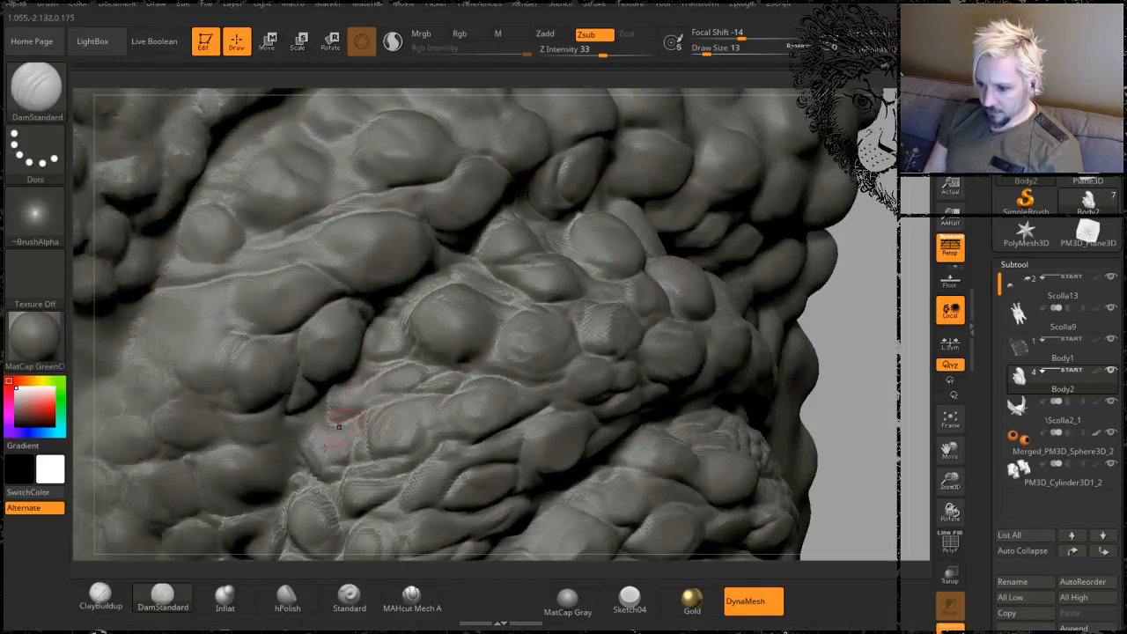
- Build up small round bumps with the Clay brush on the side of the upper fold and its junction with the middle fold
left_click(106, 631)
left_click_drag(327, 401, 351, 388)
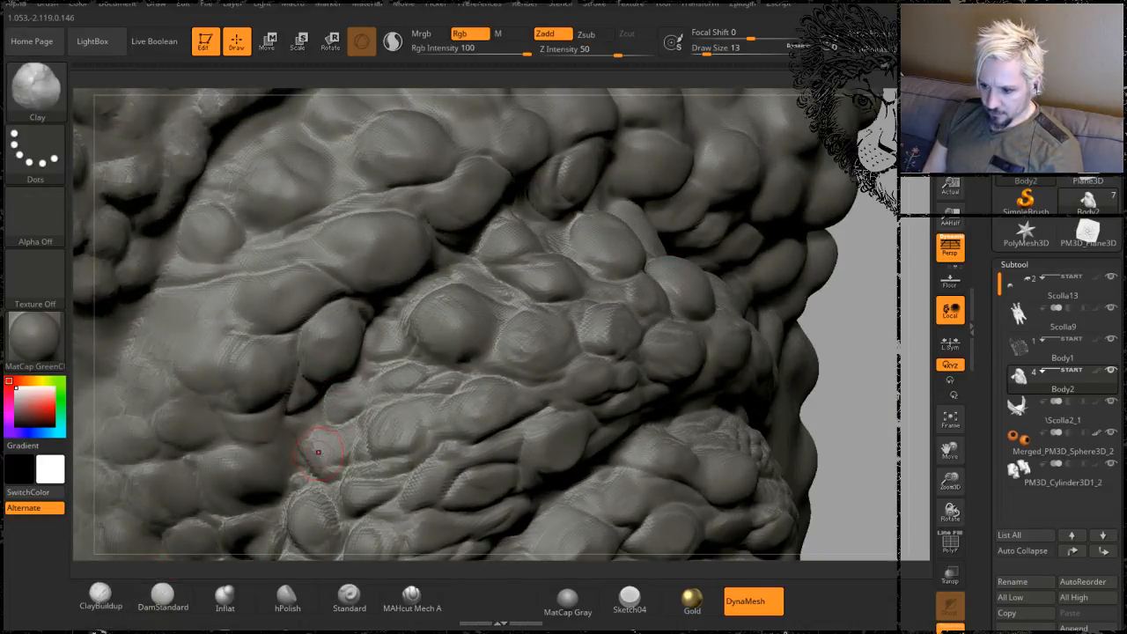
mouse_move(317, 451)
left_mouse_down()
mouse_move(328, 438)
mouse_move(272, 416)
mouse_move(271, 427)
left_mouse_up()
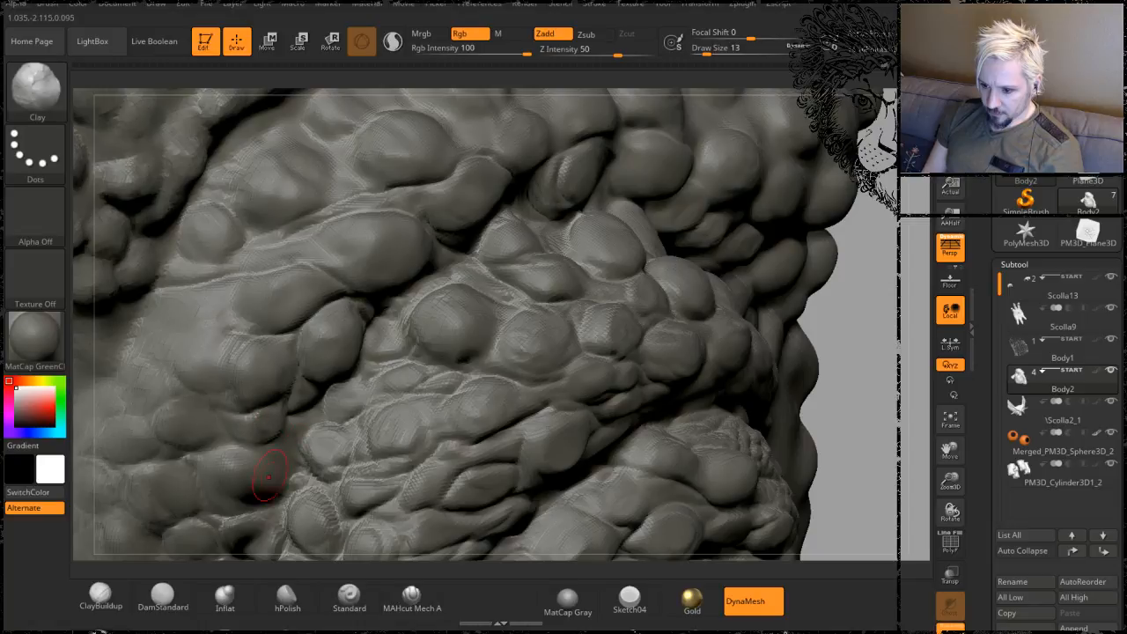
left_click_drag(268, 476, 272, 460)
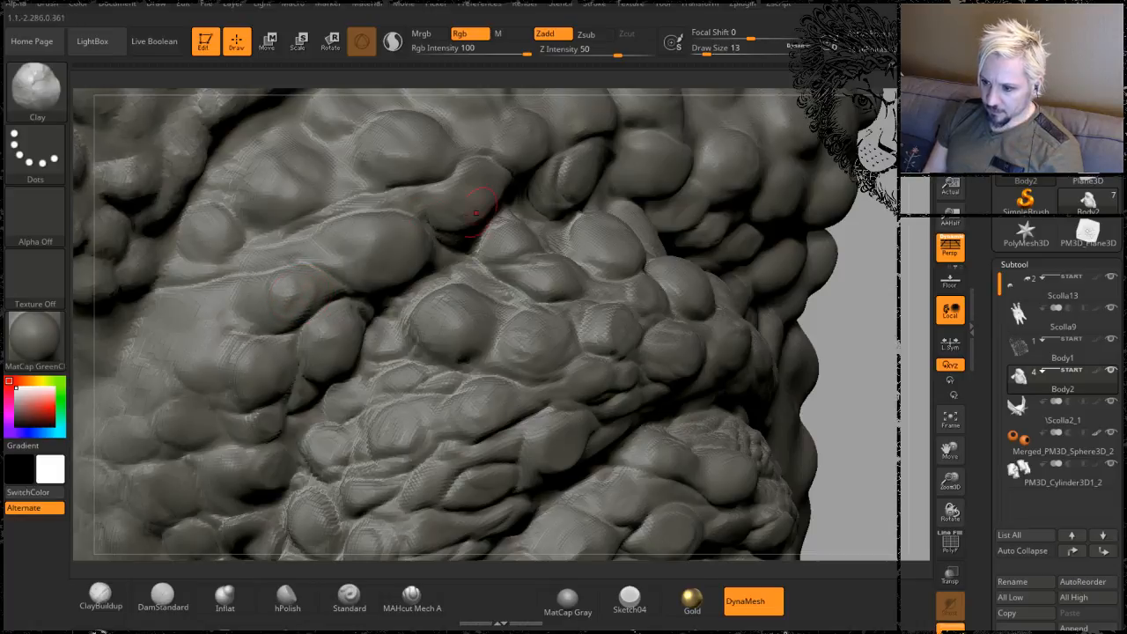
left_click_drag(848, 286, 901, 253, "alt")
left_click_drag(879, 295, 915, 269)
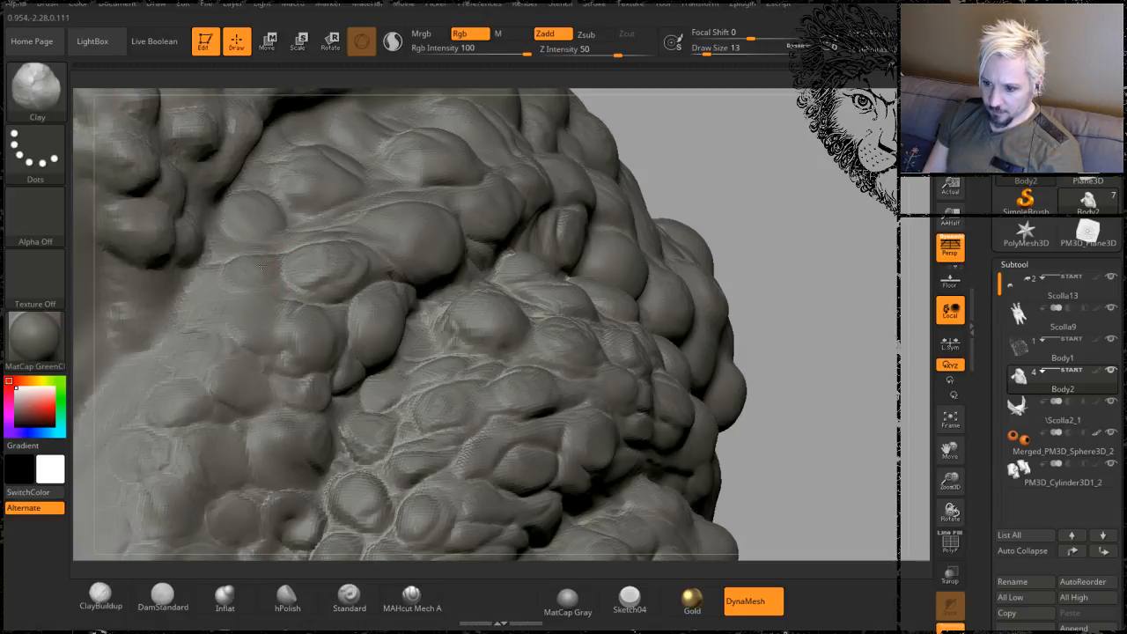
mouse_move(260, 301)
left_mouse_down()
mouse_move(233, 308)
mouse_move(271, 325)
mouse_move(240, 298)
left_mouse_up()
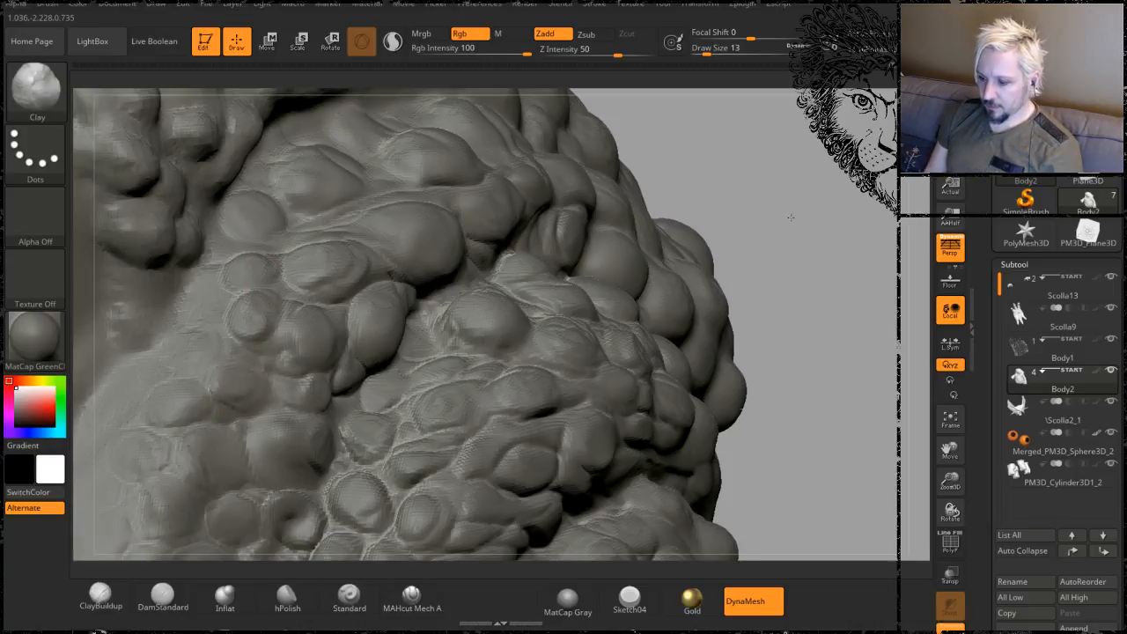
- Show the other subtools, add a small bump with Clay above the upper fold and smooth the rough bumps around it
mouse_move(795, 246)
left_mouse_down()
mouse_move(660, 249)
mouse_move(781, 213)
mouse_move(759, 187)
mouse_move(801, 194)
mouse_move(784, 176)
mouse_move(793, 201)
mouse_move(818, 176)
left_mouse_up()
left_click(950, 628)
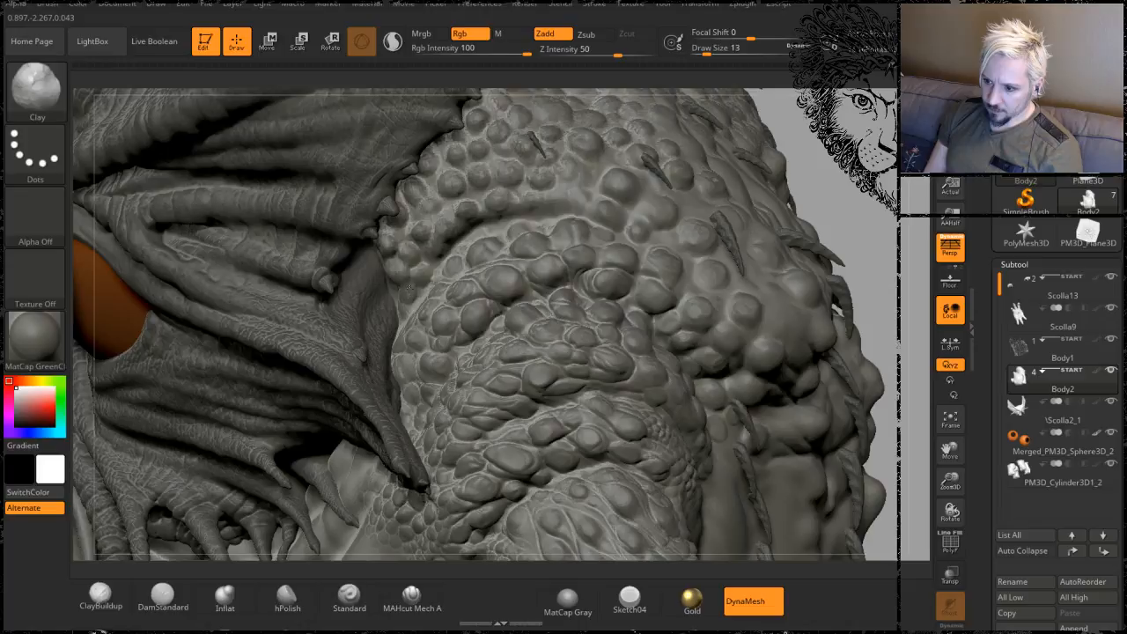
mouse_move(801, 157)
left_mouse_down()
mouse_move(770, 204)
mouse_move(779, 175)
mouse_move(785, 236)
left_mouse_up()
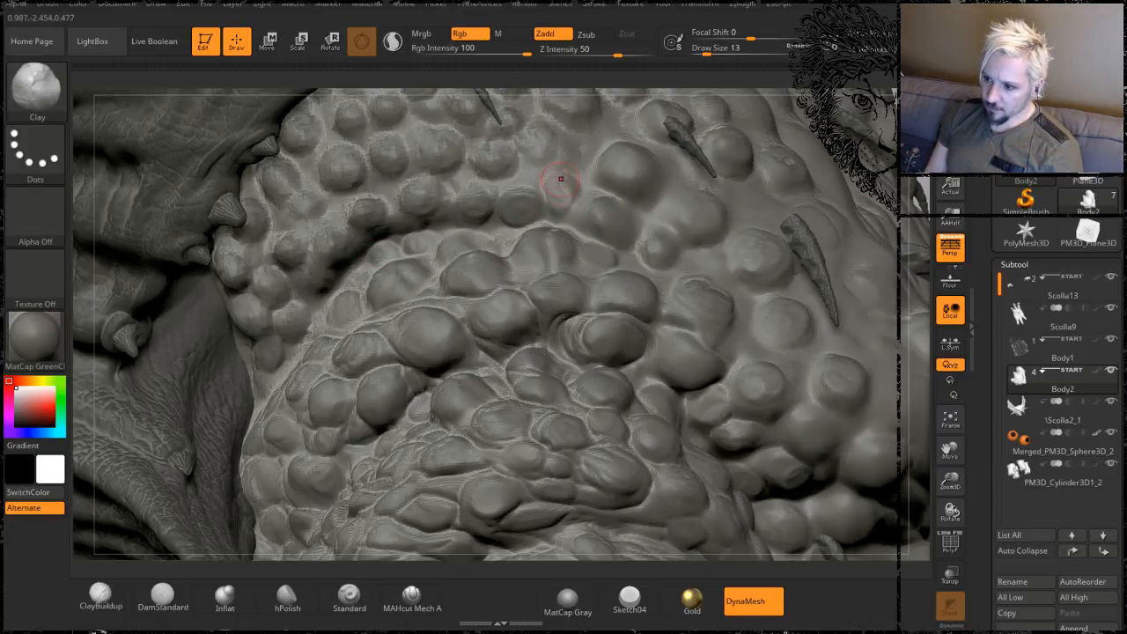
key("shift")
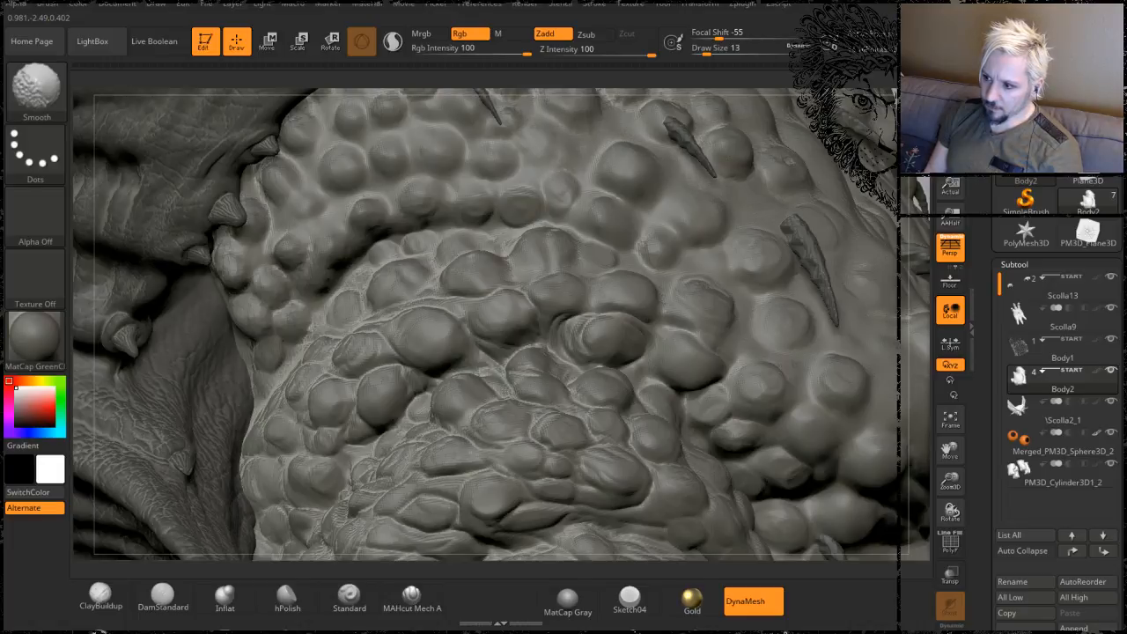
key("shift")
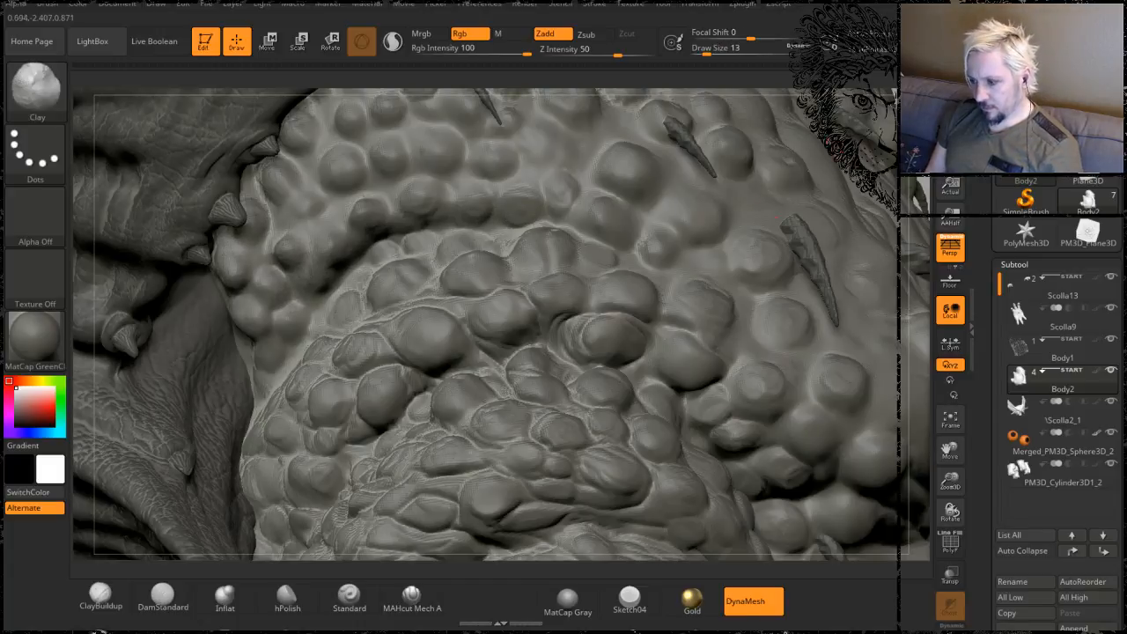
- Isolate Body2 and carve long creases with DamStandard between the rows of bumps overhanging the upper fold
mouse_move(421, 211)
right_mouse_down()
mouse_move(554, 246)
mouse_move(577, 229)
right_mouse_up()
left_click(958, 628)
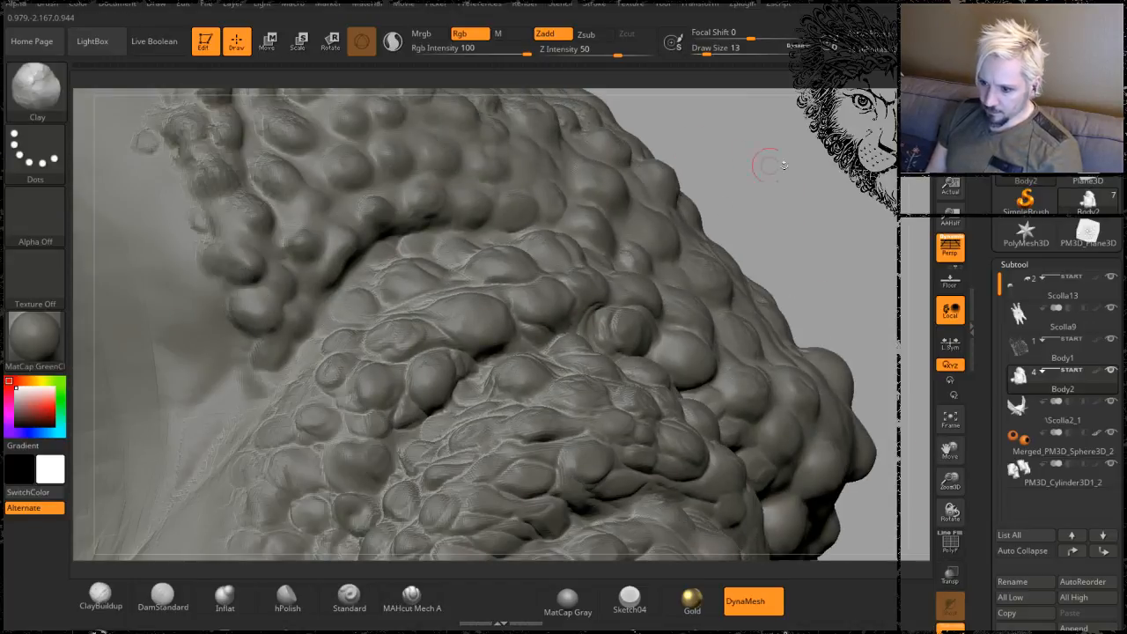
mouse_move(781, 183)
left_mouse_down()
mouse_move(795, 181)
mouse_move(779, 216)
mouse_move(780, 286)
left_mouse_up()
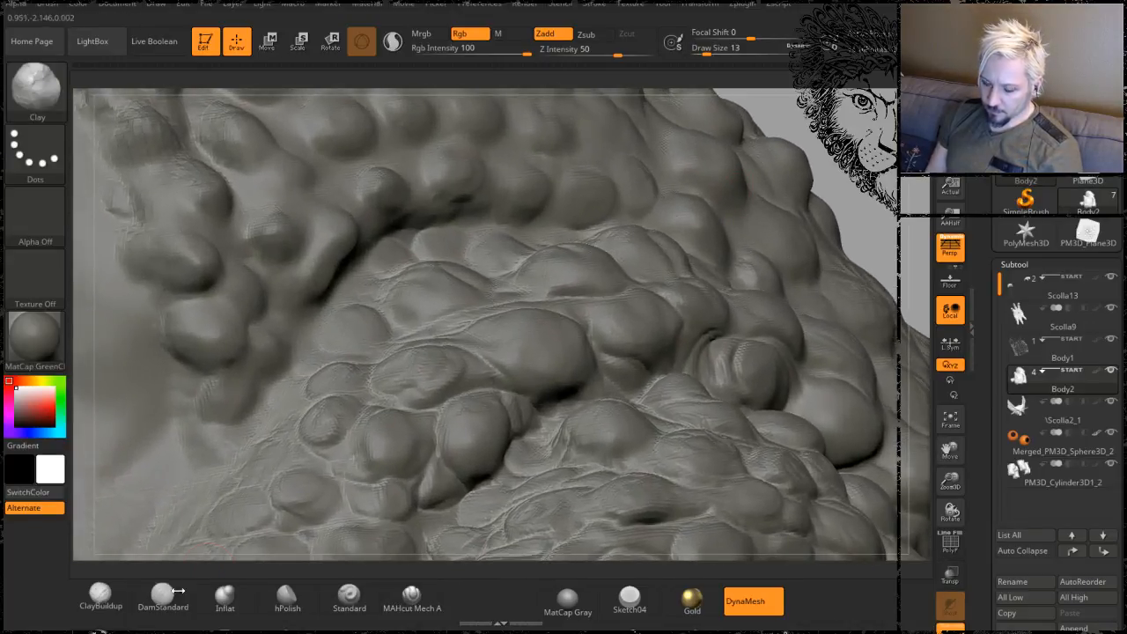
left_click(163, 598)
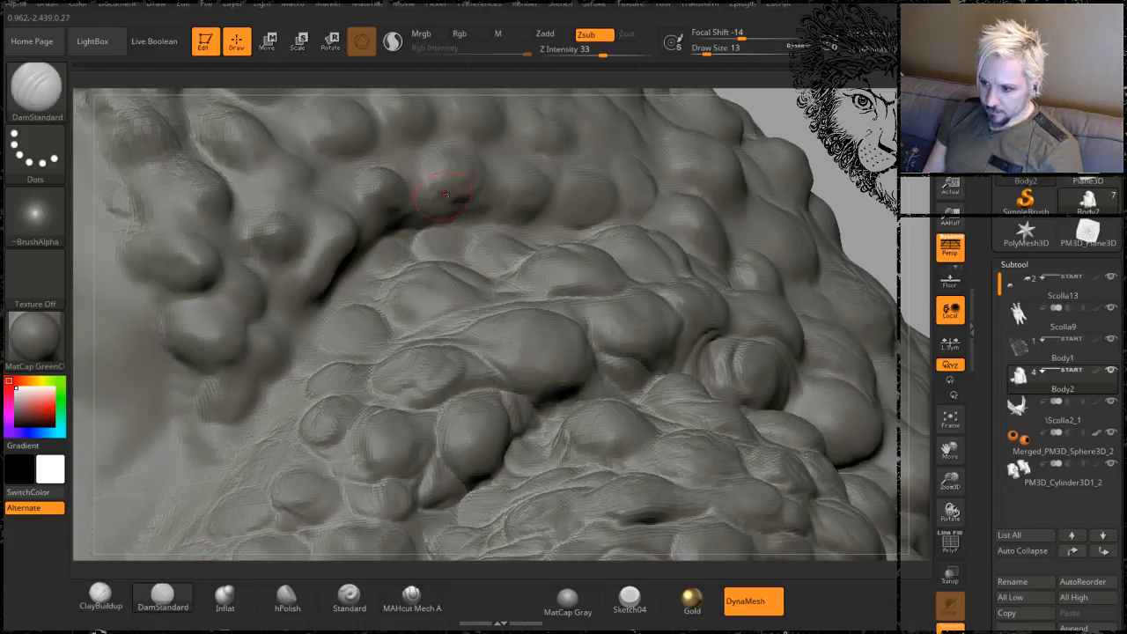
left_click_drag(482, 214, 448, 208)
mouse_move(836, 148)
left_mouse_down()
mouse_move(843, 173)
mouse_move(790, 164)
left_mouse_up()
mouse_move(330, 185)
left_mouse_down()
mouse_move(344, 214)
mouse_move(460, 255)
mouse_move(519, 297)
mouse_move(572, 309)
mouse_move(652, 300)
left_mouse_up()
left_click_drag(717, 346, 804, 407)
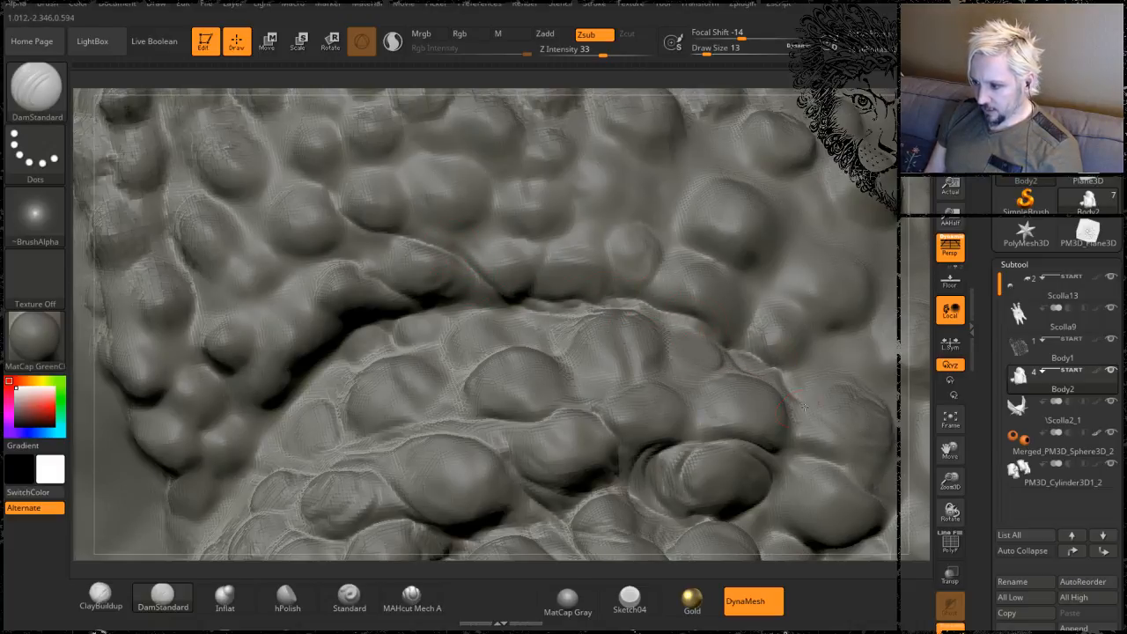
right_click_drag(853, 349, 844, 366)
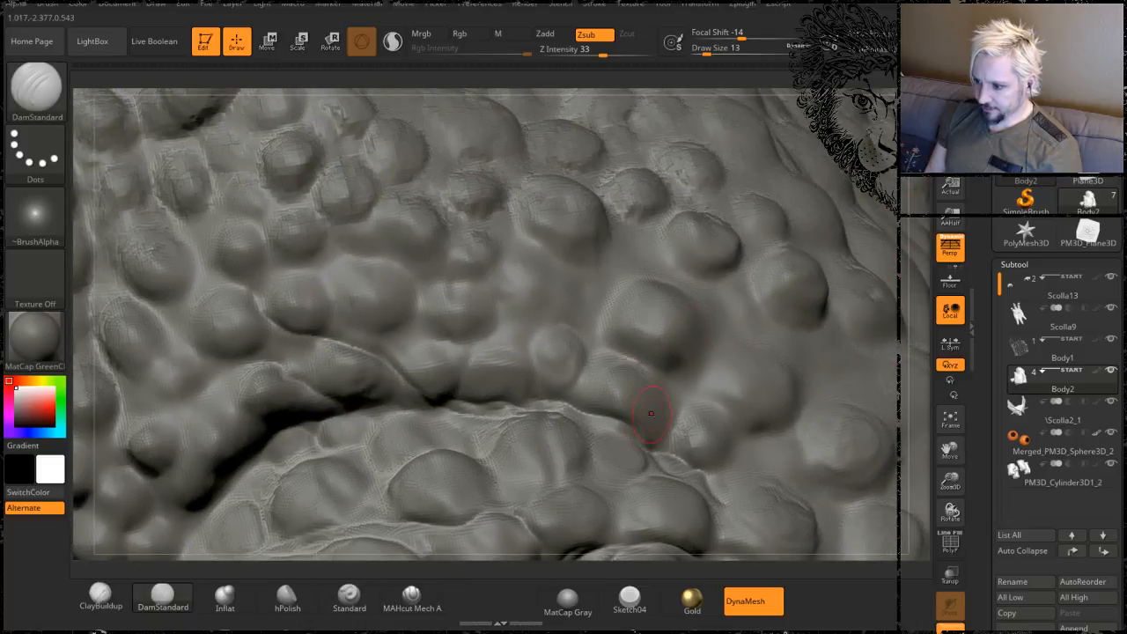
mouse_move(668, 433)
left_mouse_down()
mouse_move(661, 406)
mouse_move(561, 291)
mouse_move(552, 314)
mouse_move(302, 243)
left_mouse_up()
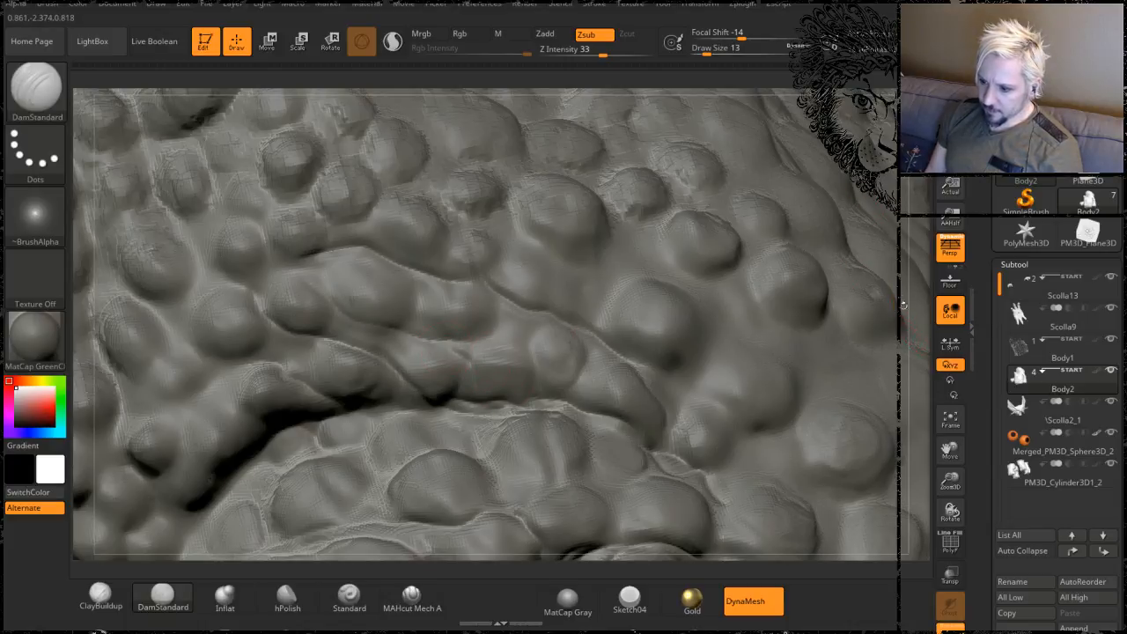
- Carve grooves between the bumps along the side edge of the overhanging skin and smooth their rough surfaces
mouse_move(884, 299)
right_mouse_down("ctrl")
mouse_move(736, 303)
mouse_move(753, 282)
mouse_move(716, 276)
right_mouse_up("ctrl")
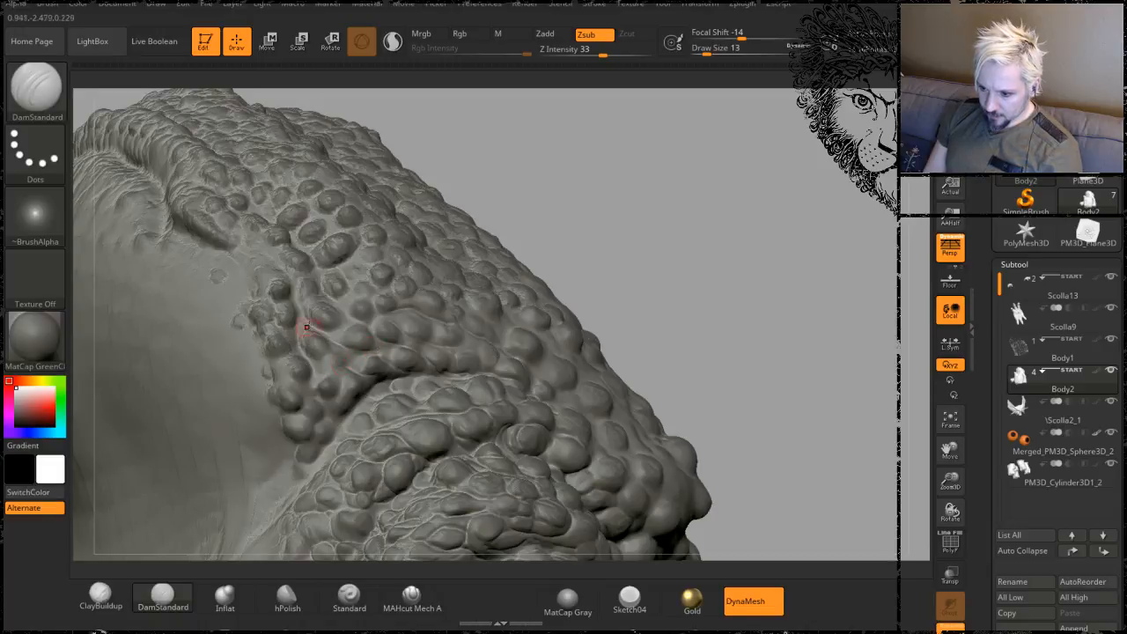
right_click_drag(675, 256, 718, 350, "ctrl")
right_click_drag(747, 214, 806, 172, "alt")
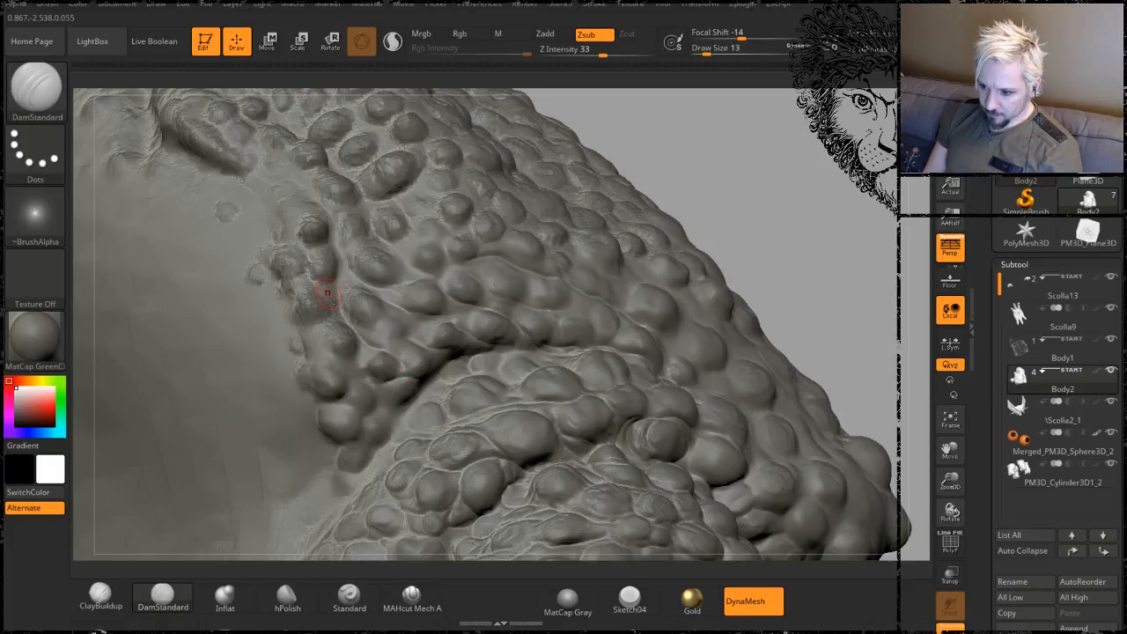
key("shift")
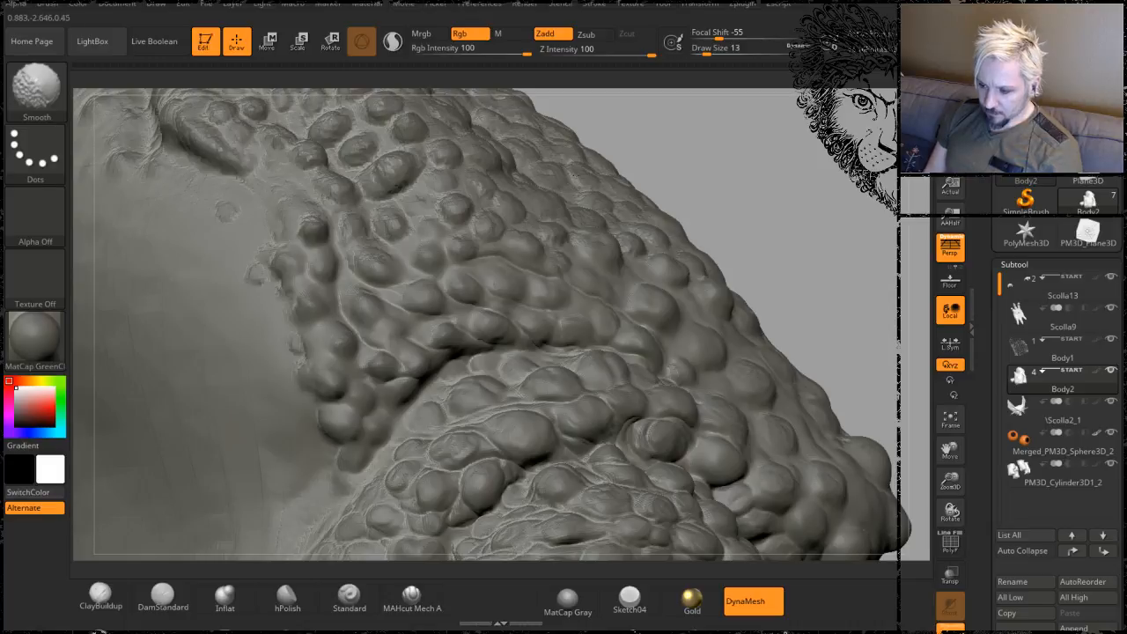
left_click_drag(754, 177, 678, 179)
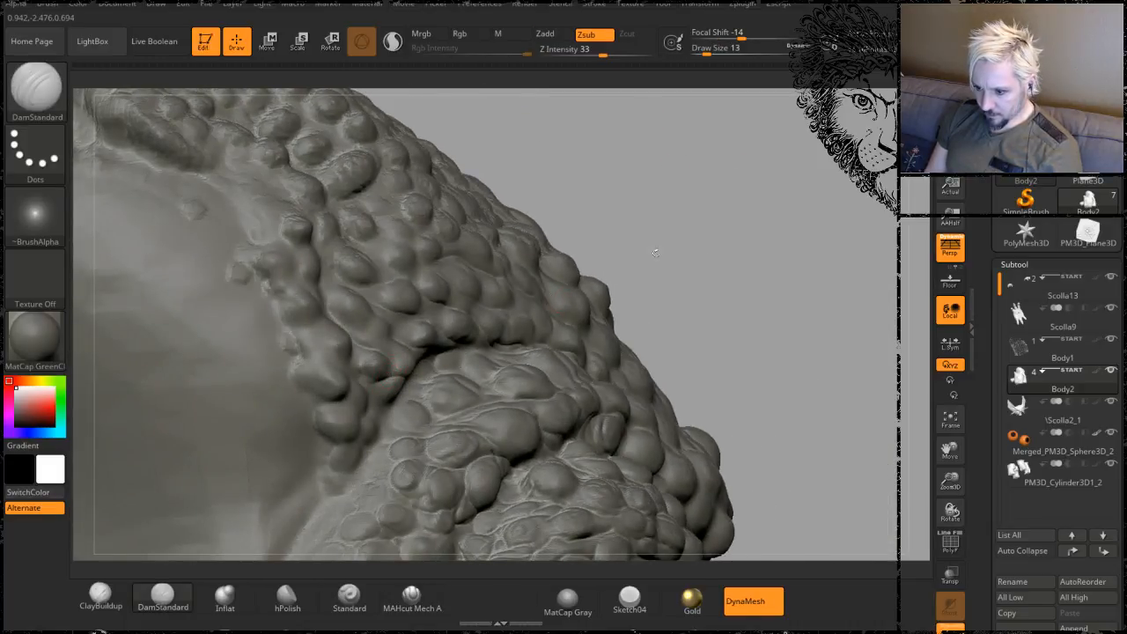
- Deepen the crease with DamStandard where the overhanging bumpy skin meets the upper fold and its lower side bumps
mouse_move(656, 253)
left_mouse_down("alt")
mouse_move(760, 259)
mouse_move(803, 199)
mouse_move(718, 196)
left_mouse_up("alt")
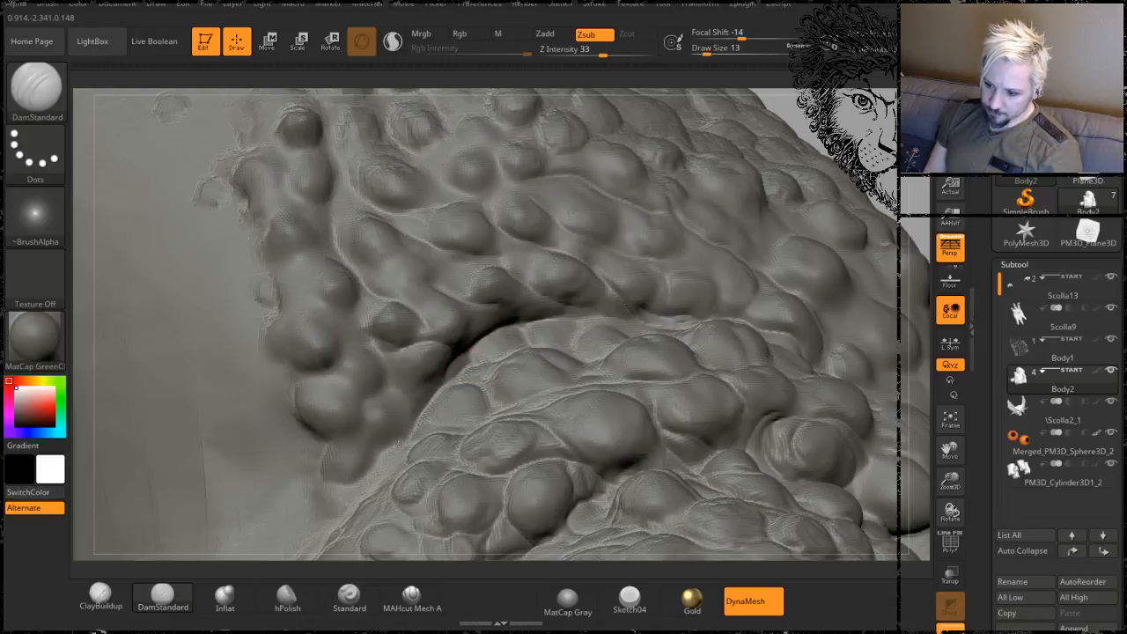
left_click_drag(398, 444, 354, 509)
mouse_move(354, 509)
right_mouse_down()
mouse_move(347, 501)
mouse_move(476, 467)
right_mouse_up()
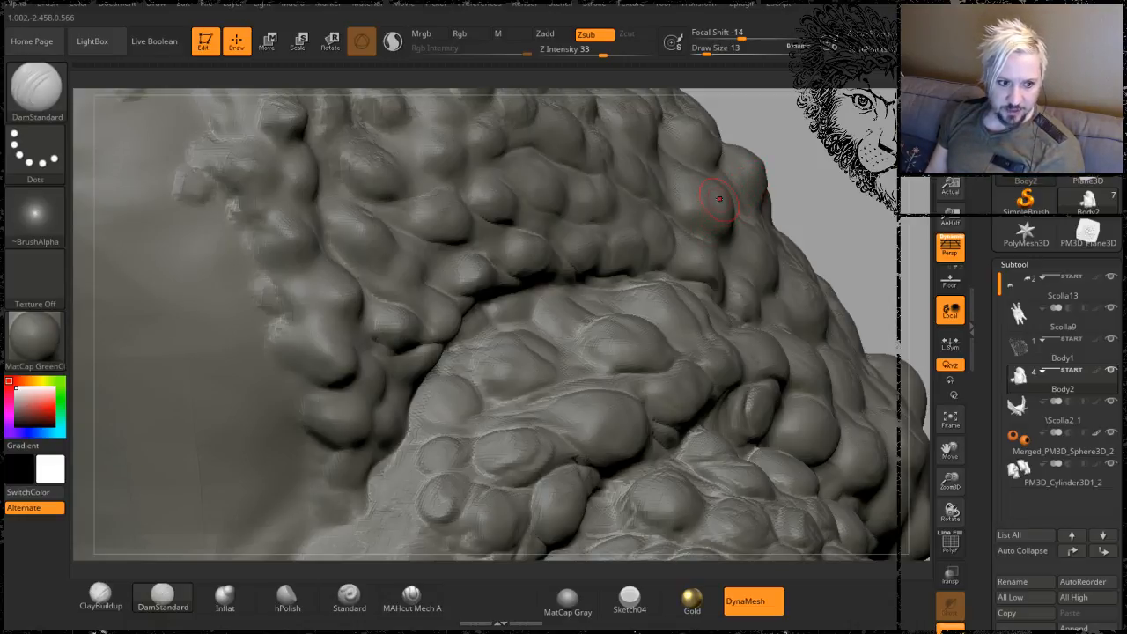
mouse_move(824, 184)
left_mouse_down()
mouse_move(868, 201)
mouse_move(866, 212)
left_mouse_up()
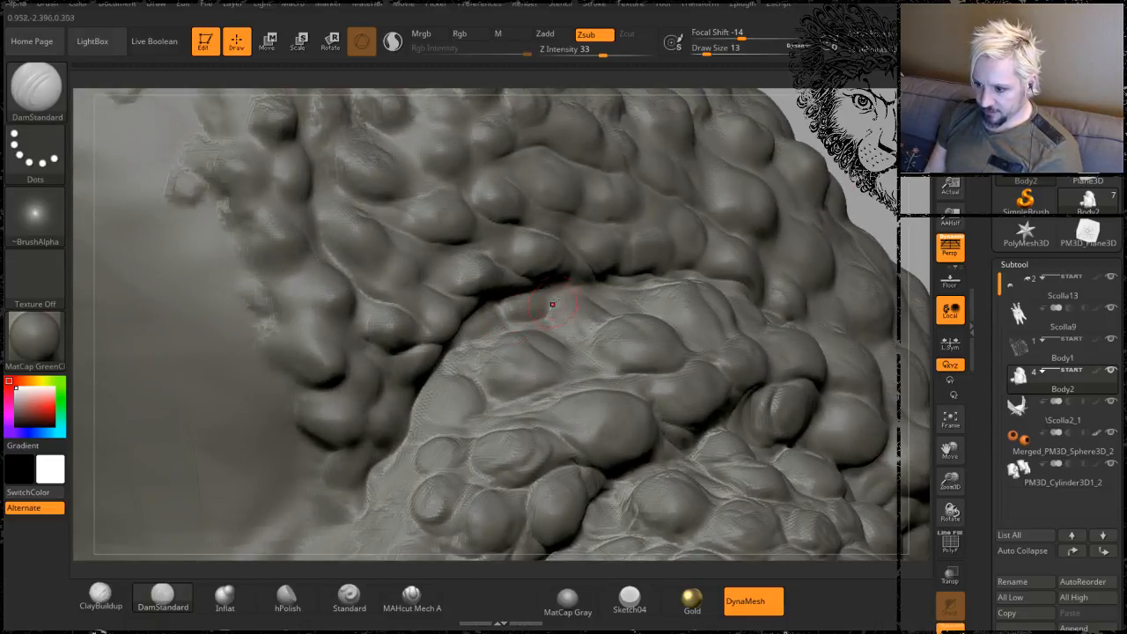
- Carve wrinkles between the elongated bumps along the overhanging rim and around the adjacent side bumps, and save the project
mouse_move(878, 159)
left_mouse_down("alt")
mouse_move(827, 145)
mouse_move(746, 179)
mouse_move(770, 176)
left_mouse_up("alt")
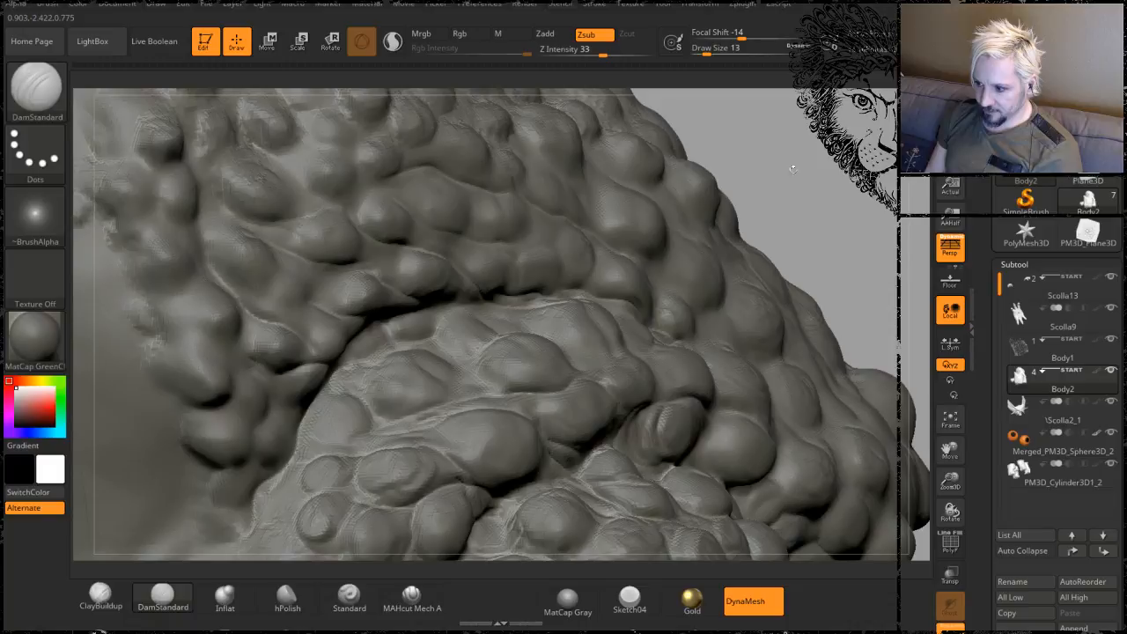
mouse_move(846, 127)
left_mouse_down("alt")
mouse_move(859, 176)
mouse_move(878, 178)
left_mouse_up("alt")
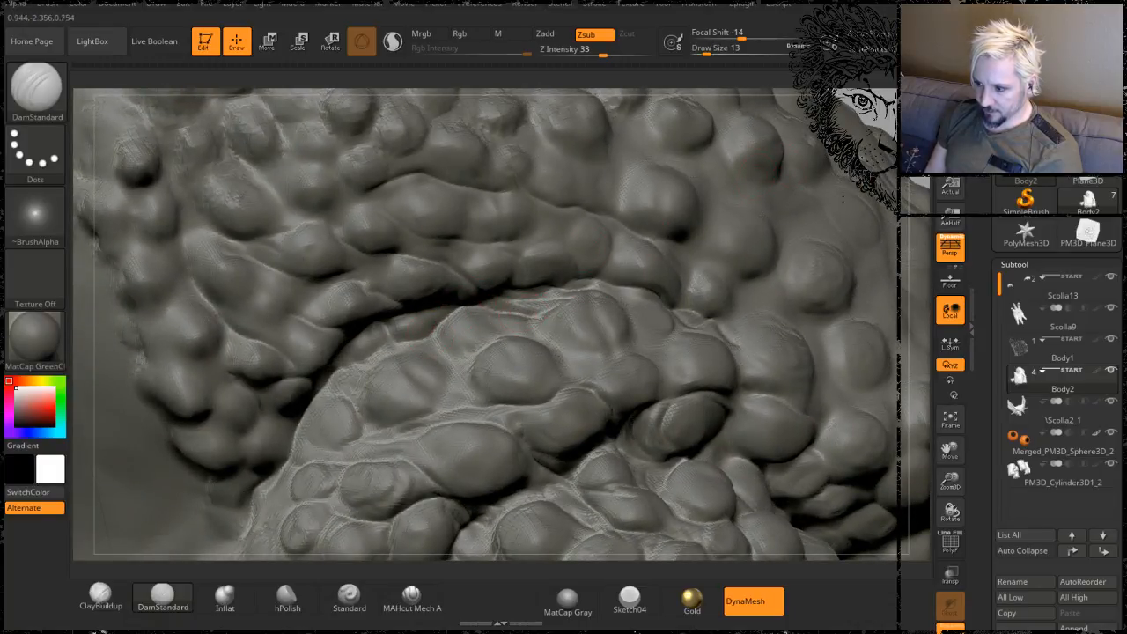
right_click_drag(508, 305, 492, 328)
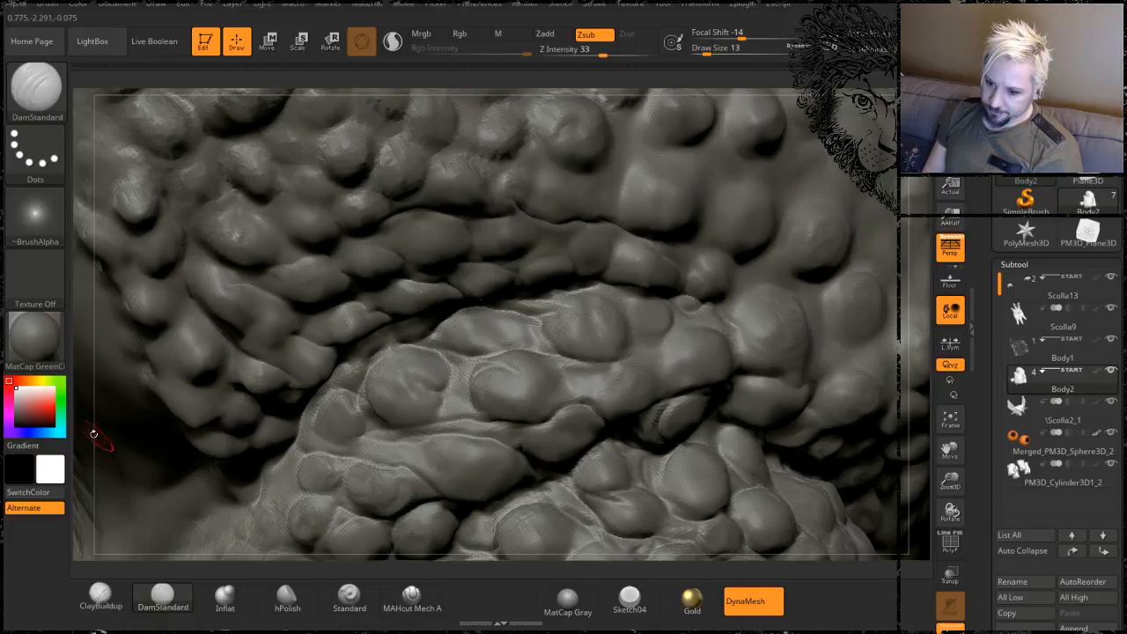
mouse_move(88, 444)
left_mouse_down()
mouse_move(95, 375)
mouse_move(334, 396)
left_mouse_up()
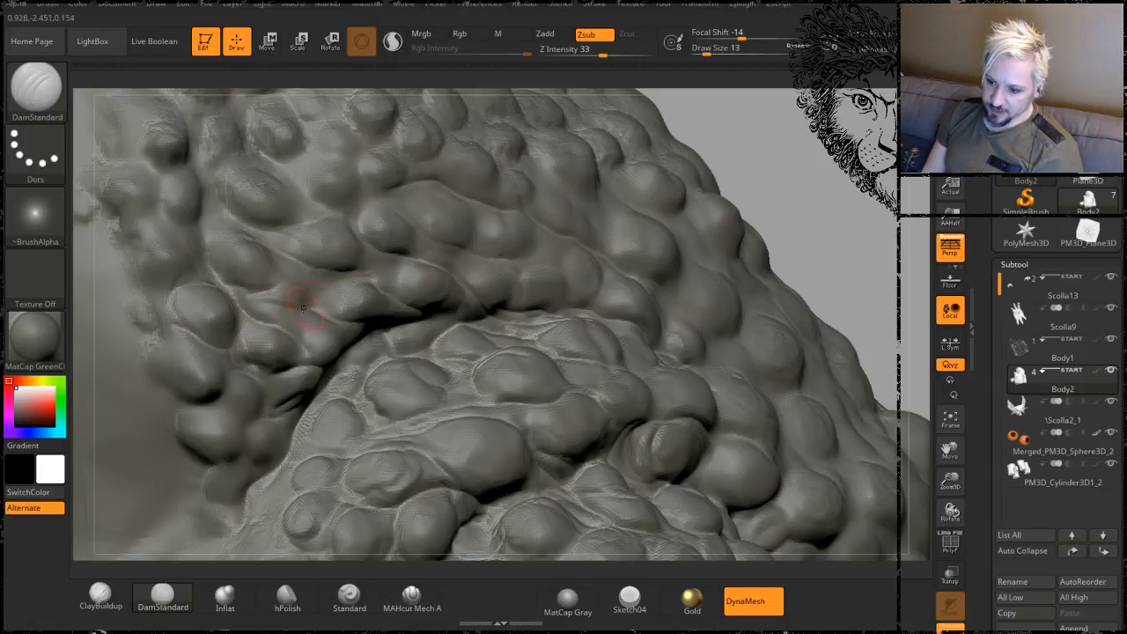
key("ctrl+s")
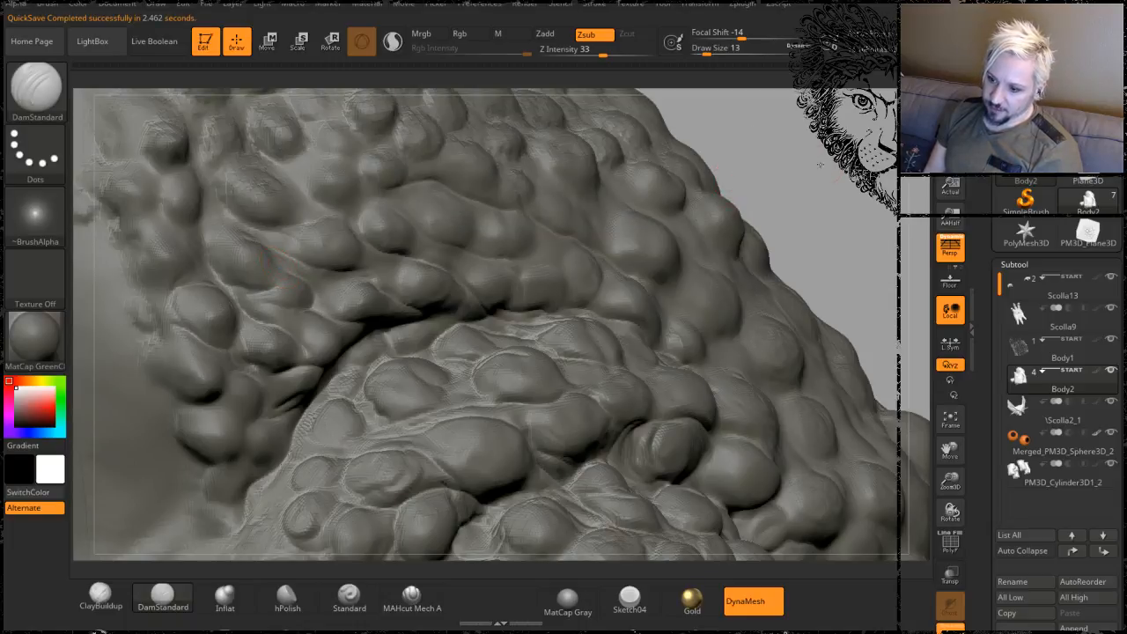
- Define the round bumps at the lower side edge of the overhanging skin by carving creases around them with DamStandard
left_click_drag(788, 179, 705, 183)
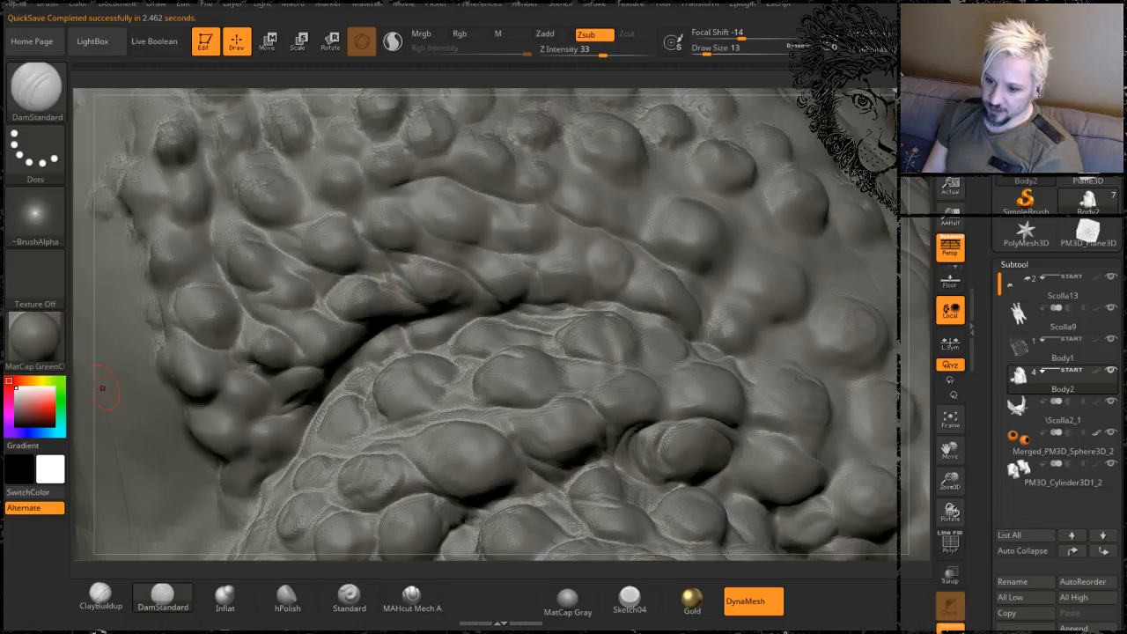
left_click_drag(81, 370, 180, 331)
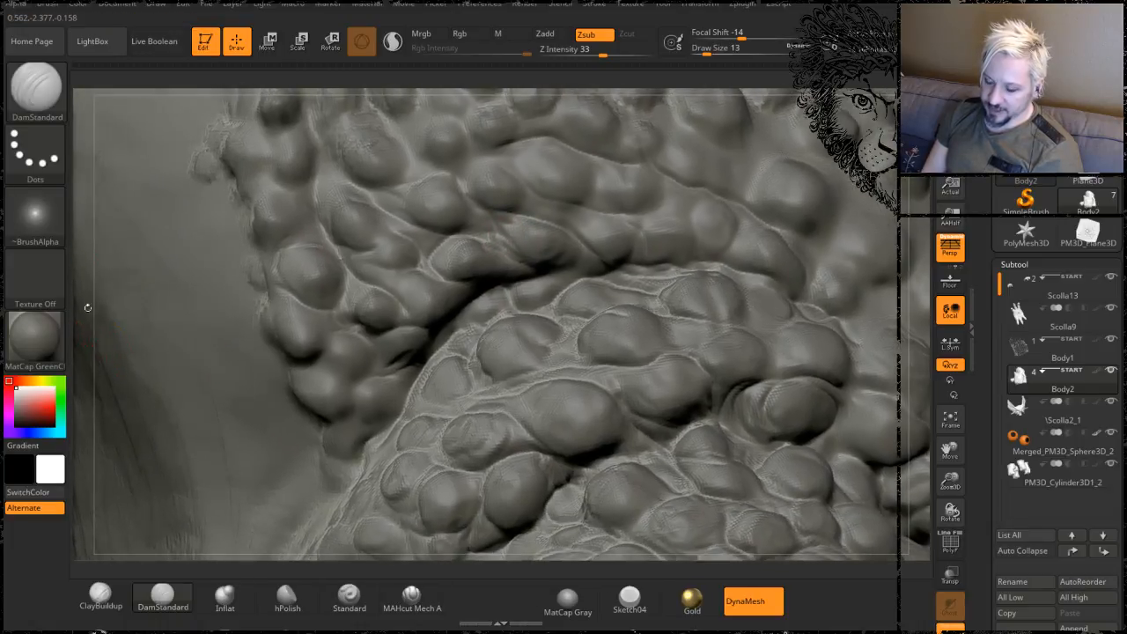
left_click_drag(88, 307, 112, 299)
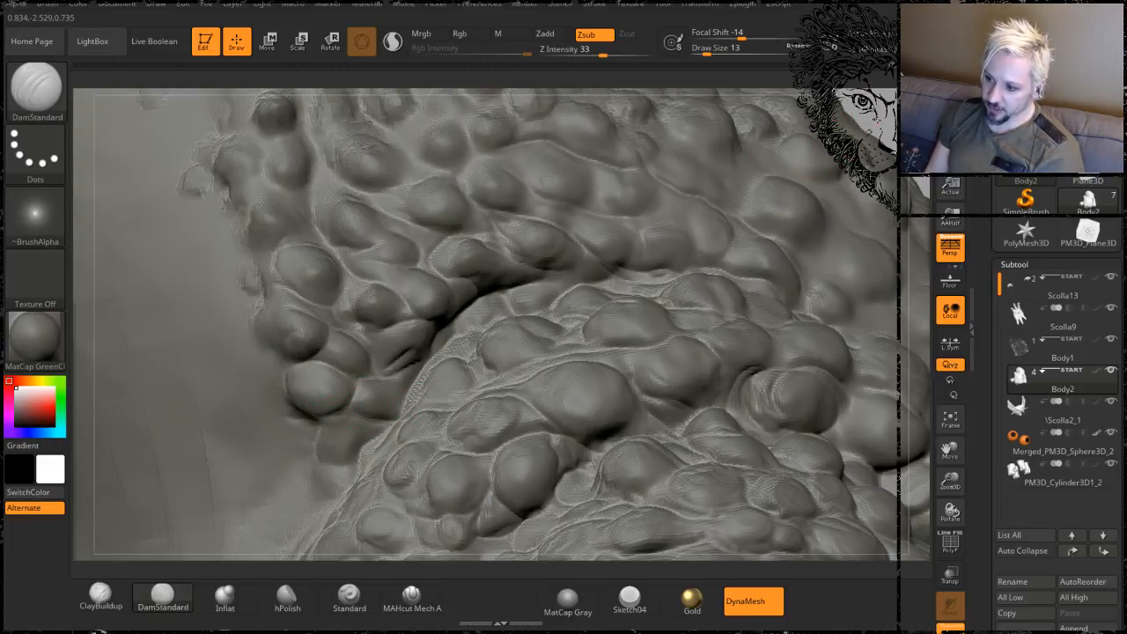
- Carve creases and wrinkles with DamStandard beneath the overhanging rim and around the adjoining side bumps, and smooth the ridge above
right_click_drag(315, 384, 326, 423)
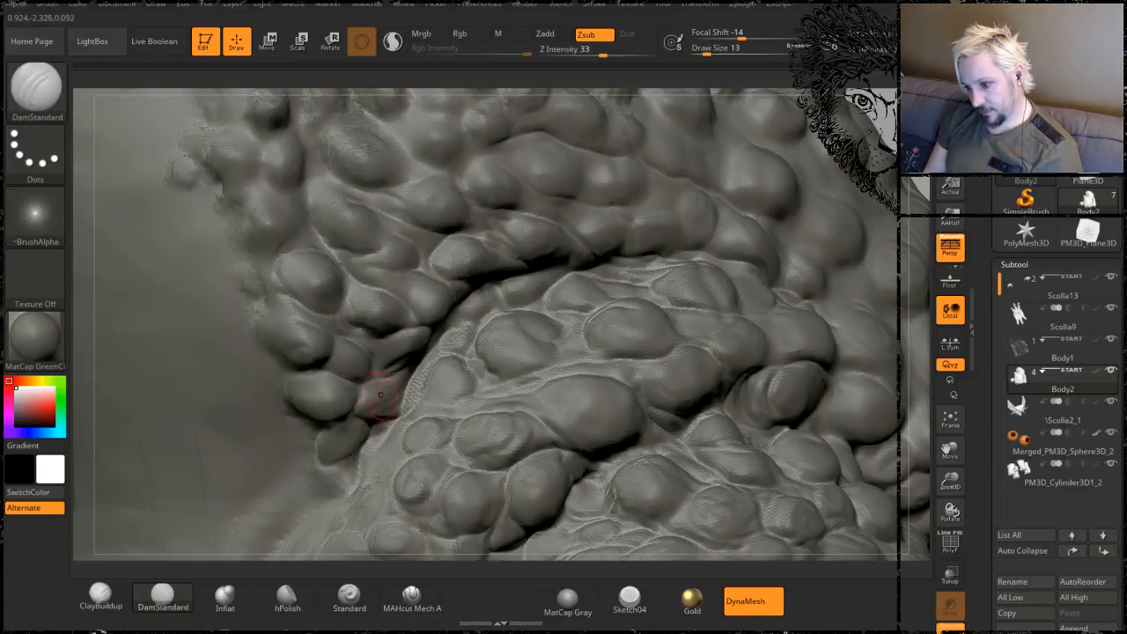
right_click_drag(871, 133, 570, 176)
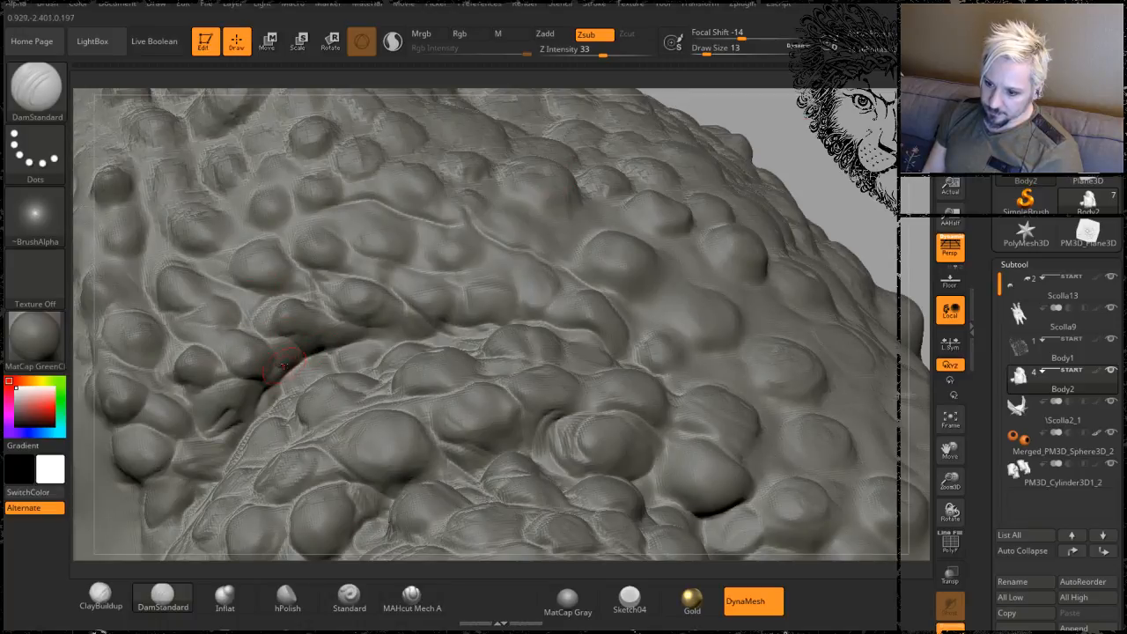
left_click_drag(295, 336, 371, 331)
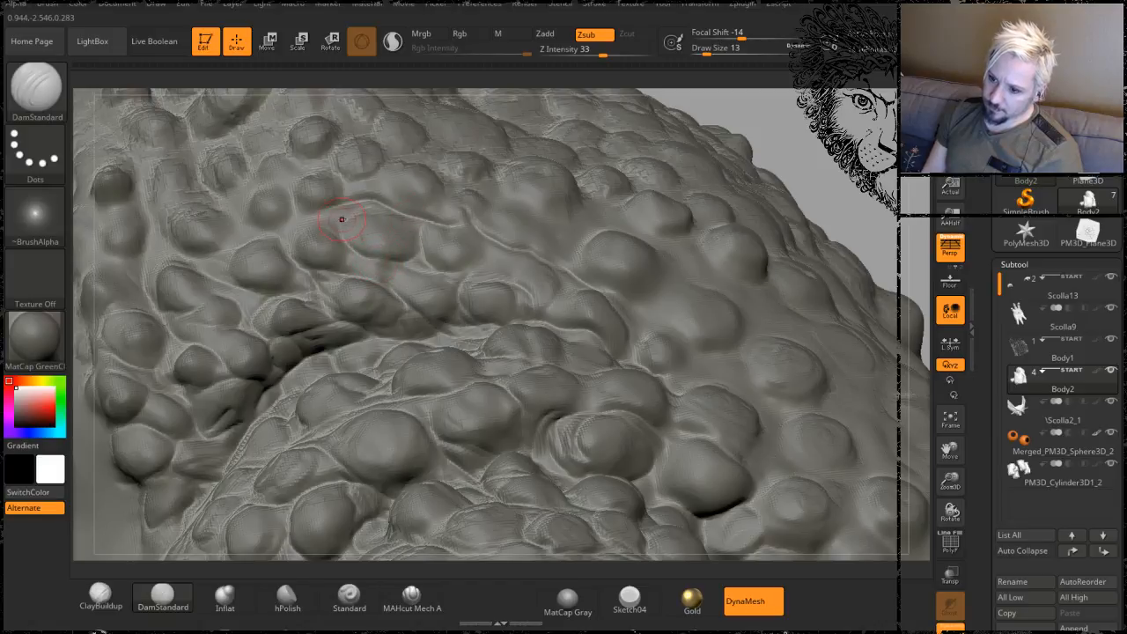
key("shift")
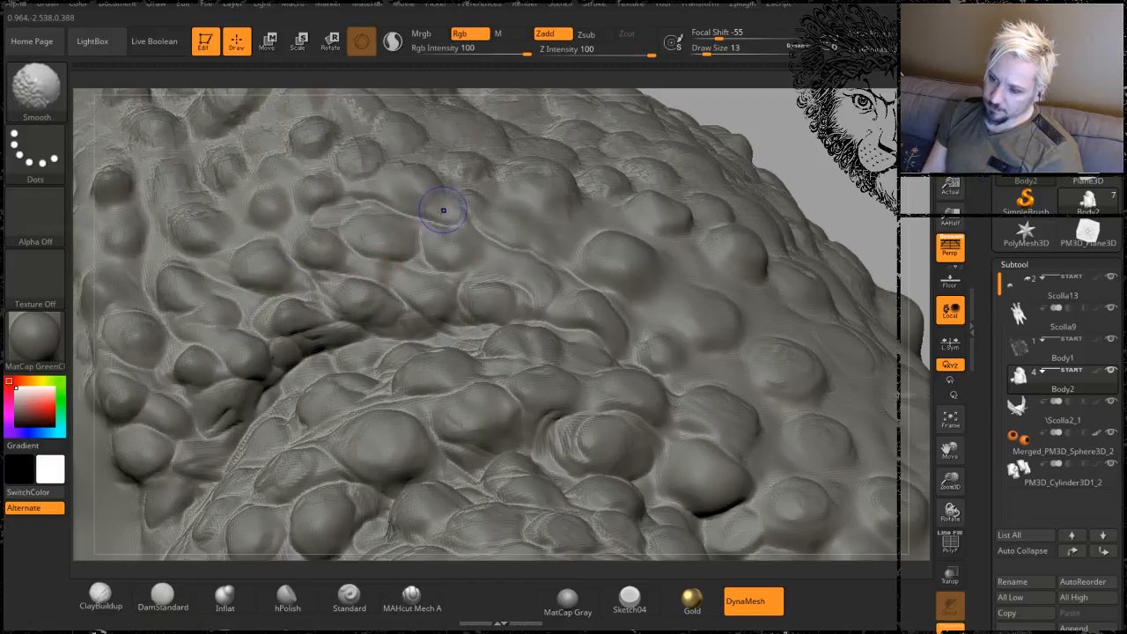
left_click_drag(792, 169, 727, 264)
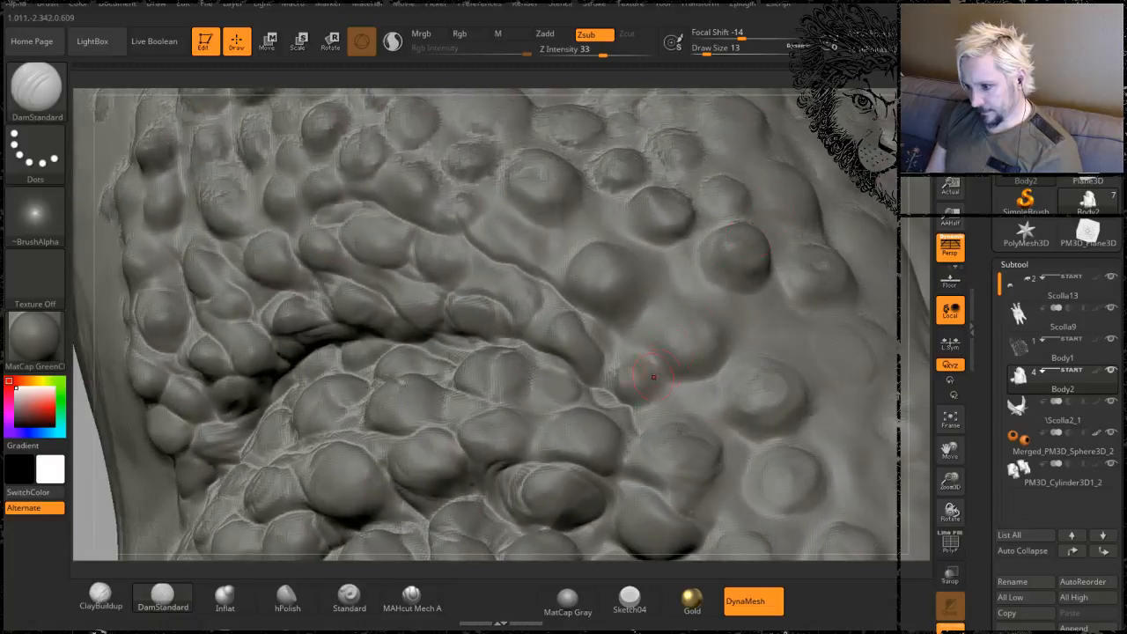
mouse_move(613, 333)
left_mouse_down()
mouse_move(686, 397)
mouse_move(710, 457)
left_mouse_up()
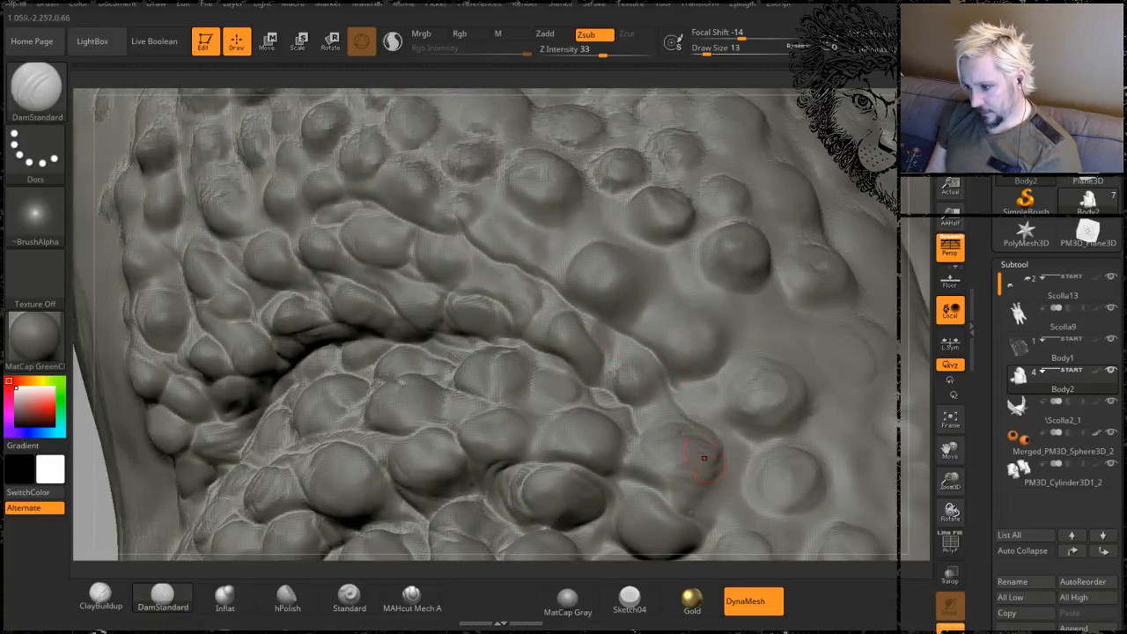
key("shift")
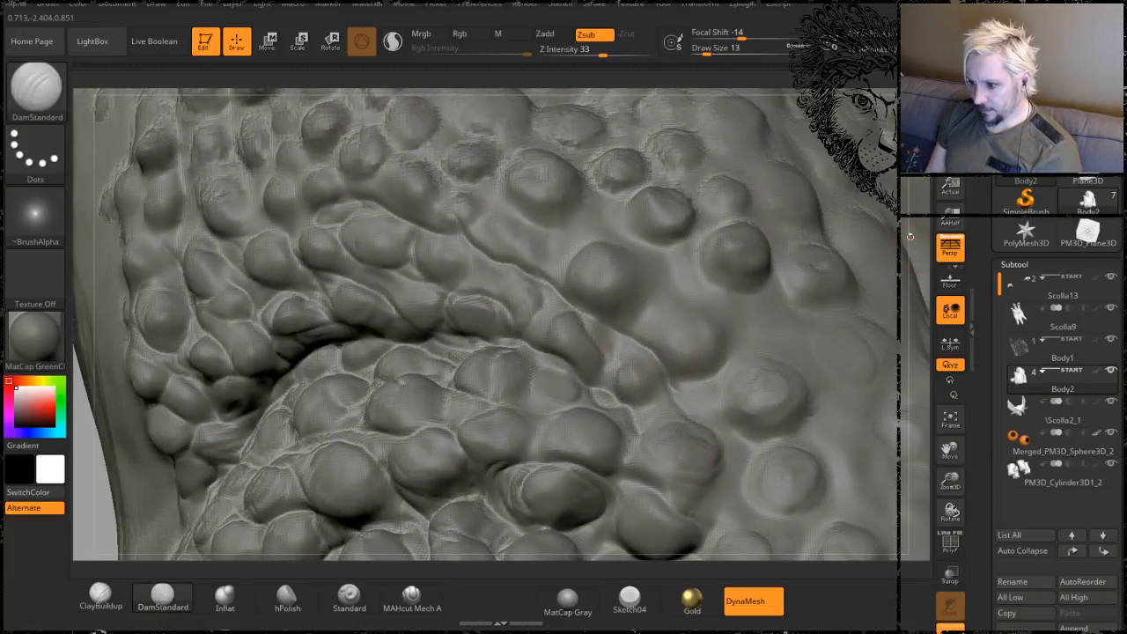
- Set the brush draw size to 46 and smooth the scales across the front of the creature's upper hump
mouse_move(911, 237)
left_mouse_down("alt")
mouse_move(836, 211)
mouse_move(774, 220)
mouse_move(753, 190)
mouse_move(813, 231)
mouse_move(819, 302)
left_mouse_up("alt")
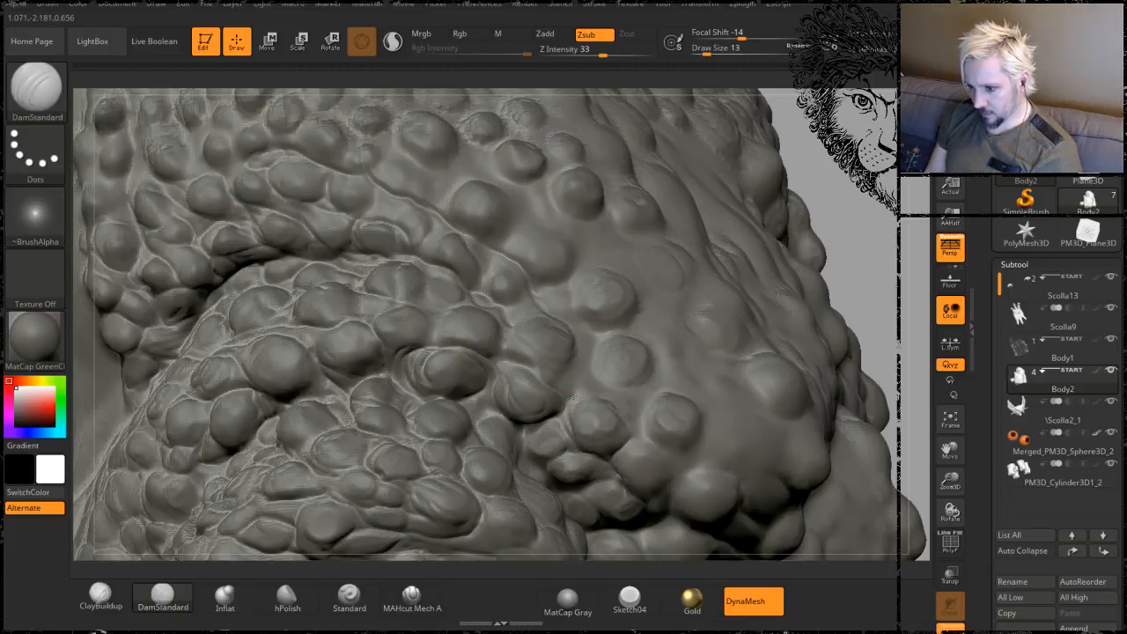
left_click_drag(867, 234, 747, 166, "alt")
mouse_move(719, 303)
left_mouse_down("alt")
mouse_move(653, 208)
mouse_move(747, 277)
mouse_move(777, 273)
mouse_move(747, 285)
mouse_move(749, 296)
mouse_move(728, 269)
mouse_move(727, 285)
mouse_move(793, 176)
mouse_move(769, 210)
mouse_move(760, 204)
mouse_move(610, 466)
mouse_move(753, 225)
left_mouse_up("alt")
left_click_drag(849, 218, 710, 141, "alt")
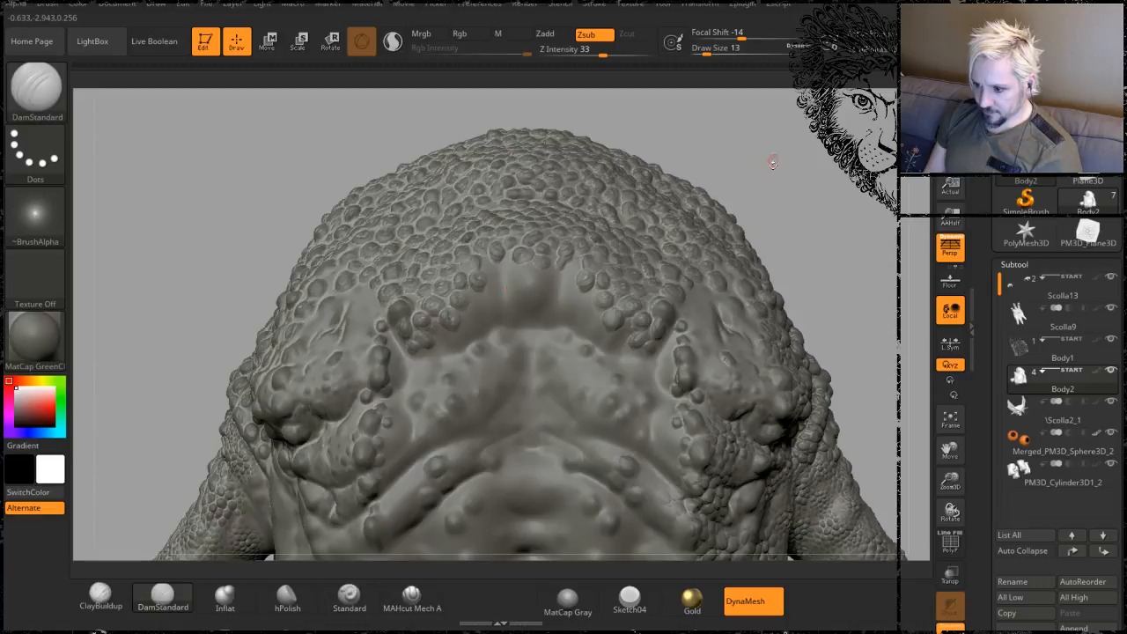
left_click_drag(772, 171, 816, 173)
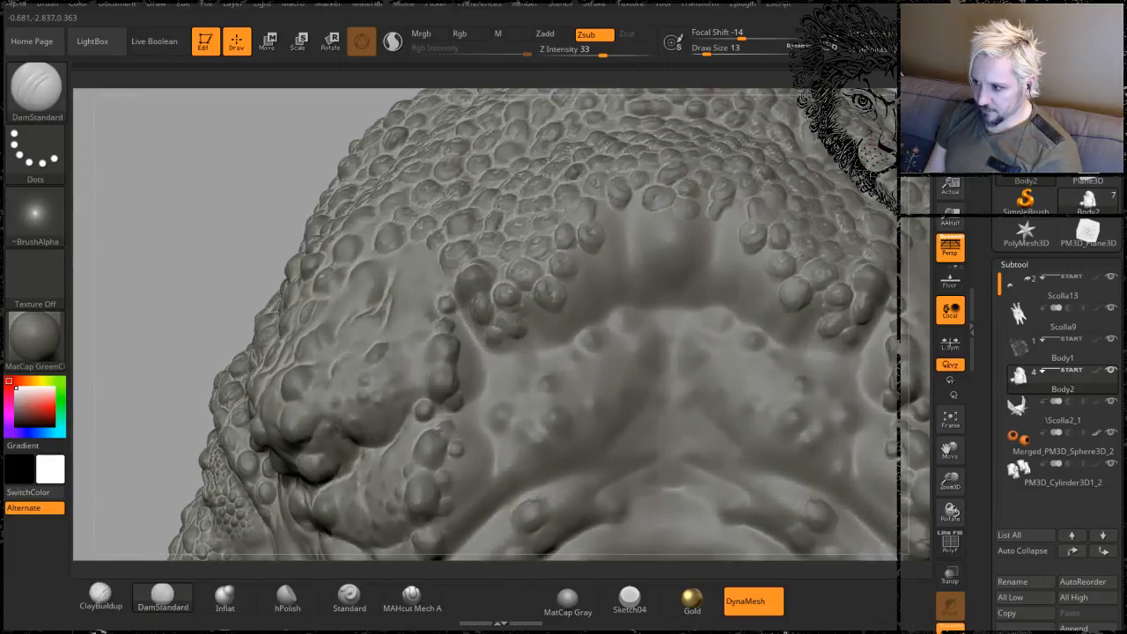
right_click_drag(856, 183, 792, 255)
right_click(439, 380)
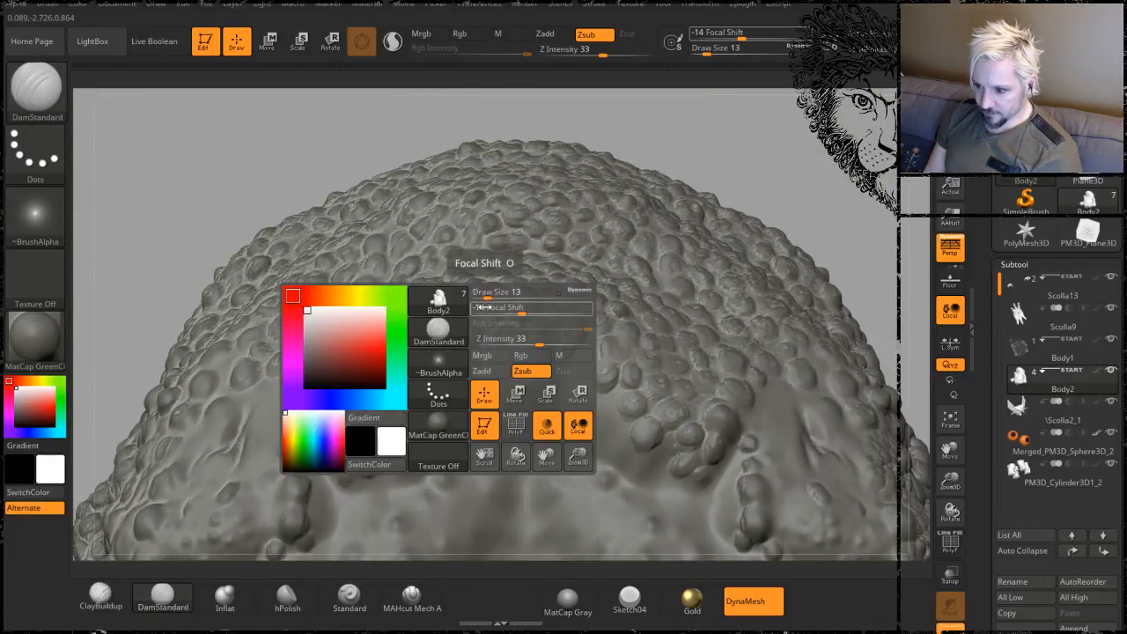
left_click_drag(487, 296, 492, 297)
key("shift")
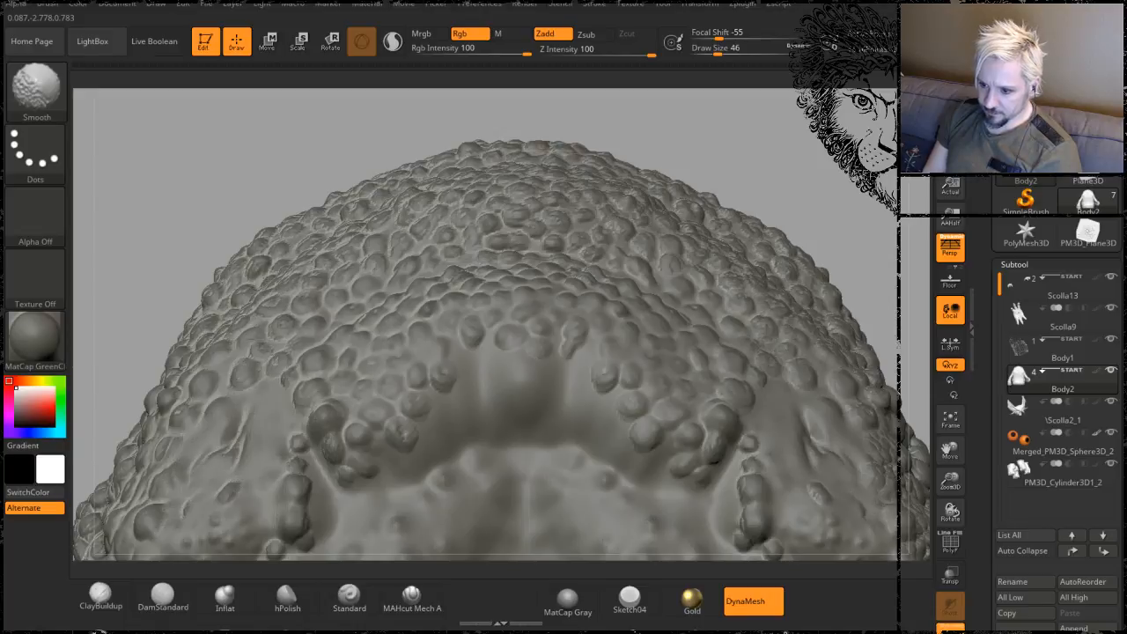
- Soften the round bumps along the stacked skin folds on the side of the hump with the Smooth brush
left_click_drag(265, 133, 388, 201)
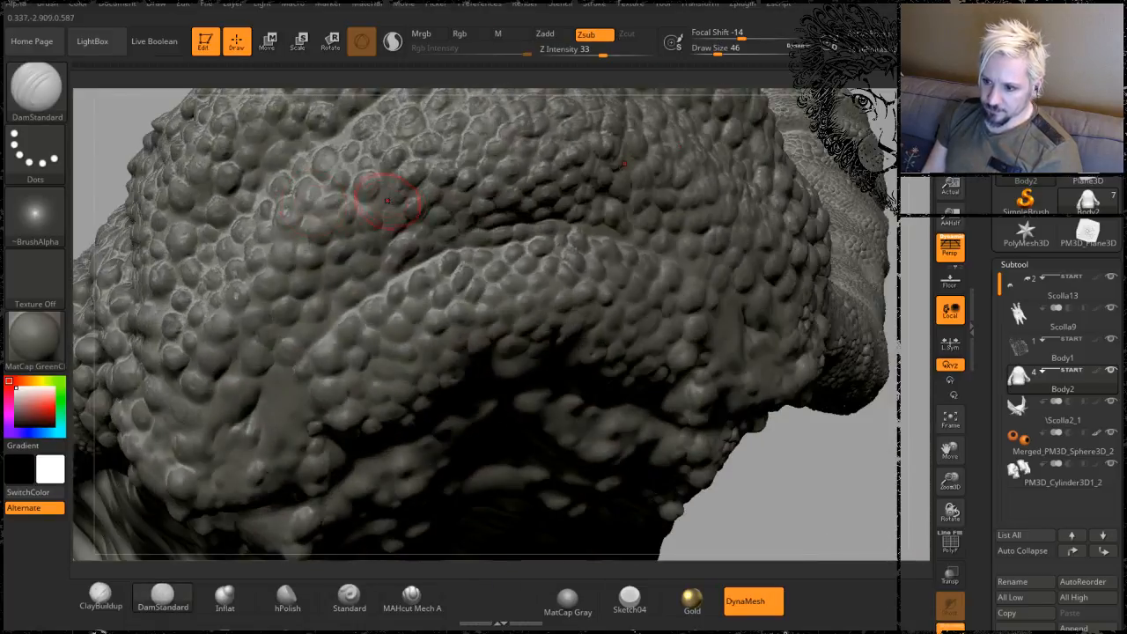
key("shift")
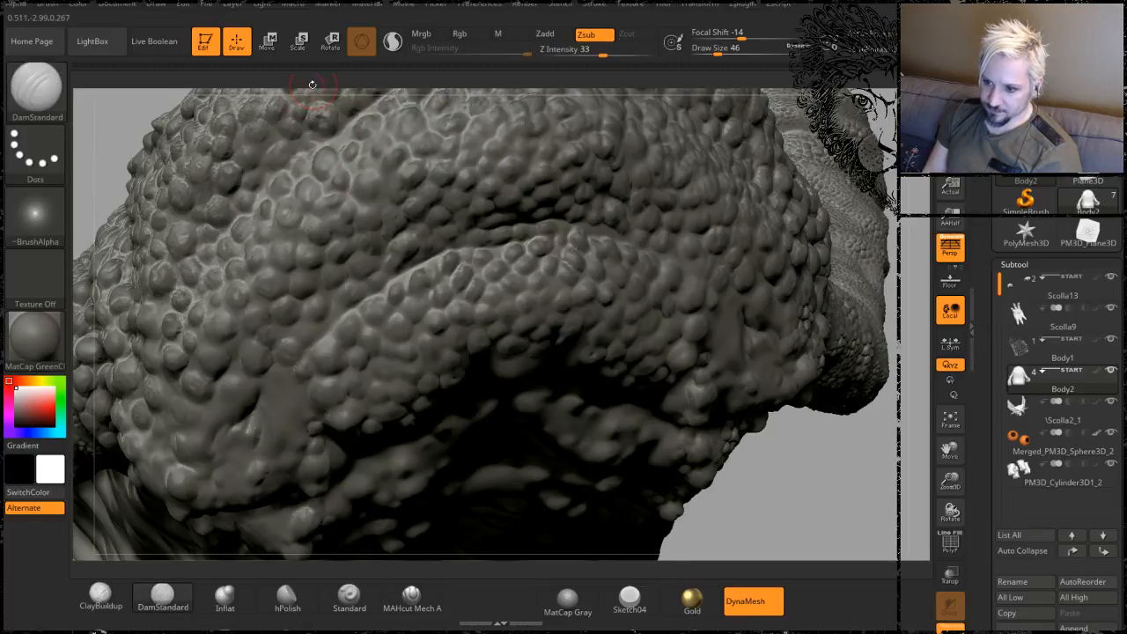
left_click_drag(312, 85, 396, 259)
key("shift")
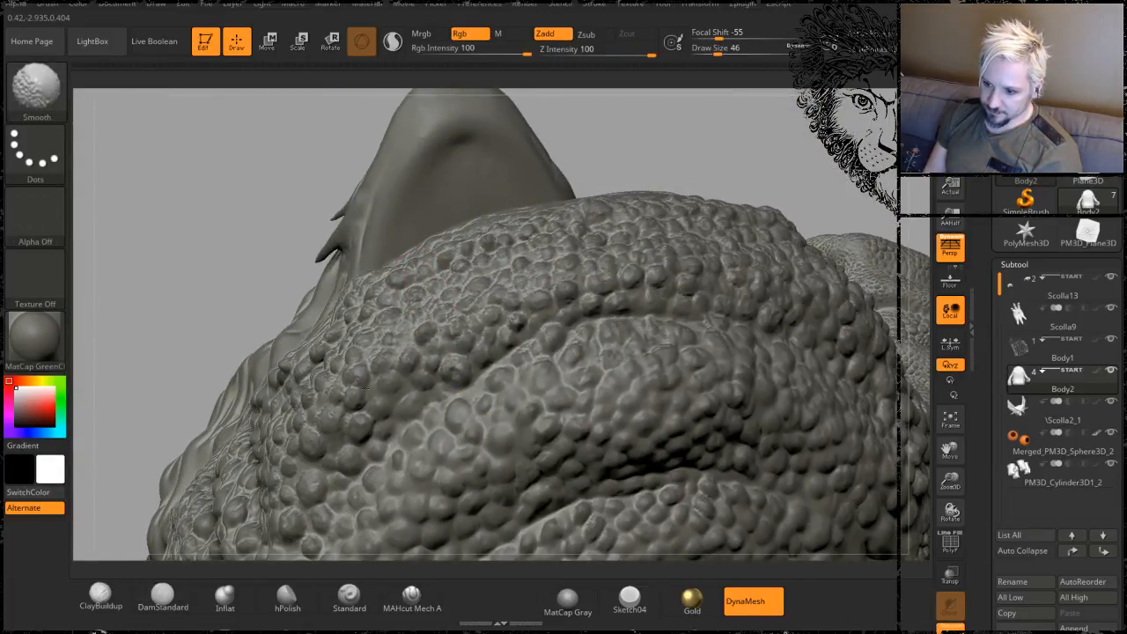
mouse_move(708, 126)
left_mouse_down()
mouse_move(643, 116)
mouse_move(574, 148)
left_mouse_up()
key("shift")
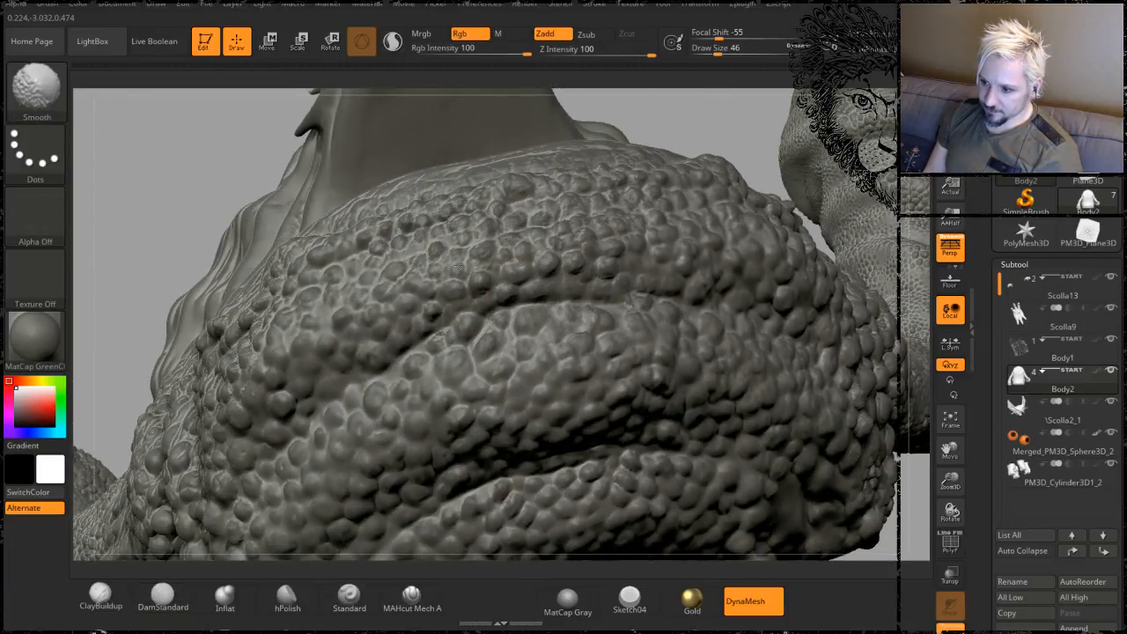
left_click_drag(429, 247, 386, 239, "shift")
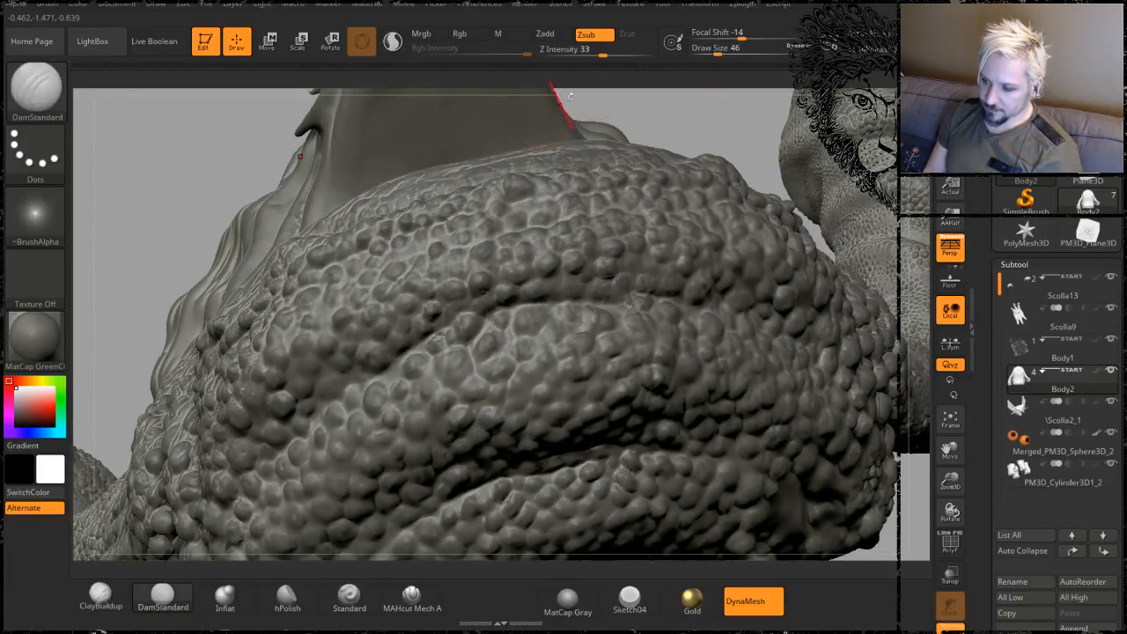
- Smooth the bumps across the outer side folds and down to the shaded lower edge of the hump
left_click_drag(705, 132, 577, 134)
key("shift")
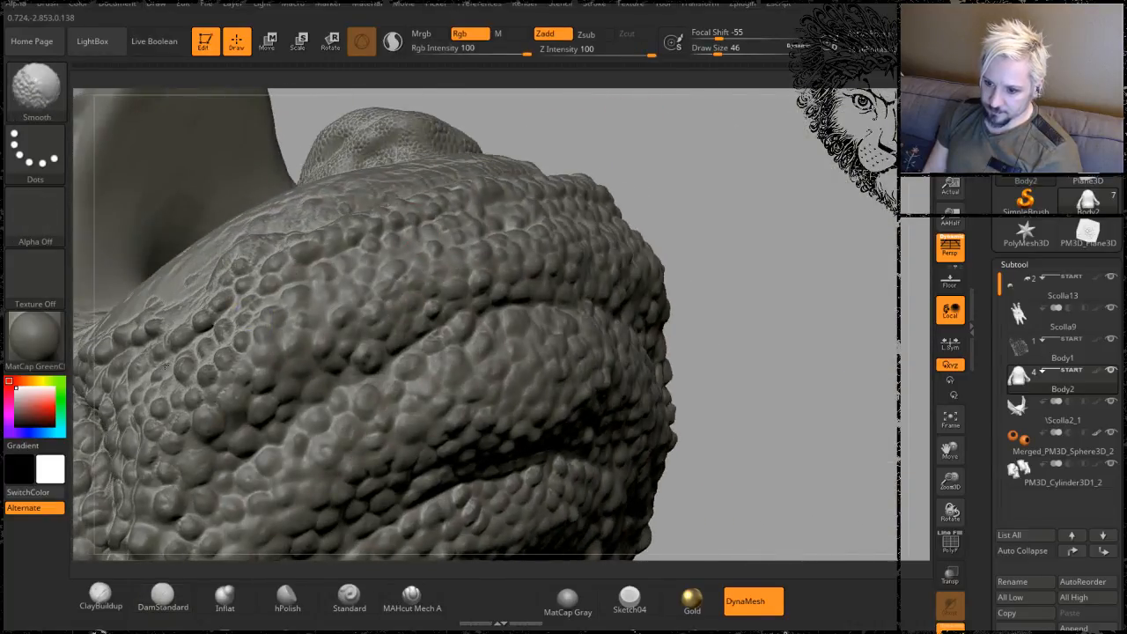
left_click_drag(730, 236, 935, 53, "alt")
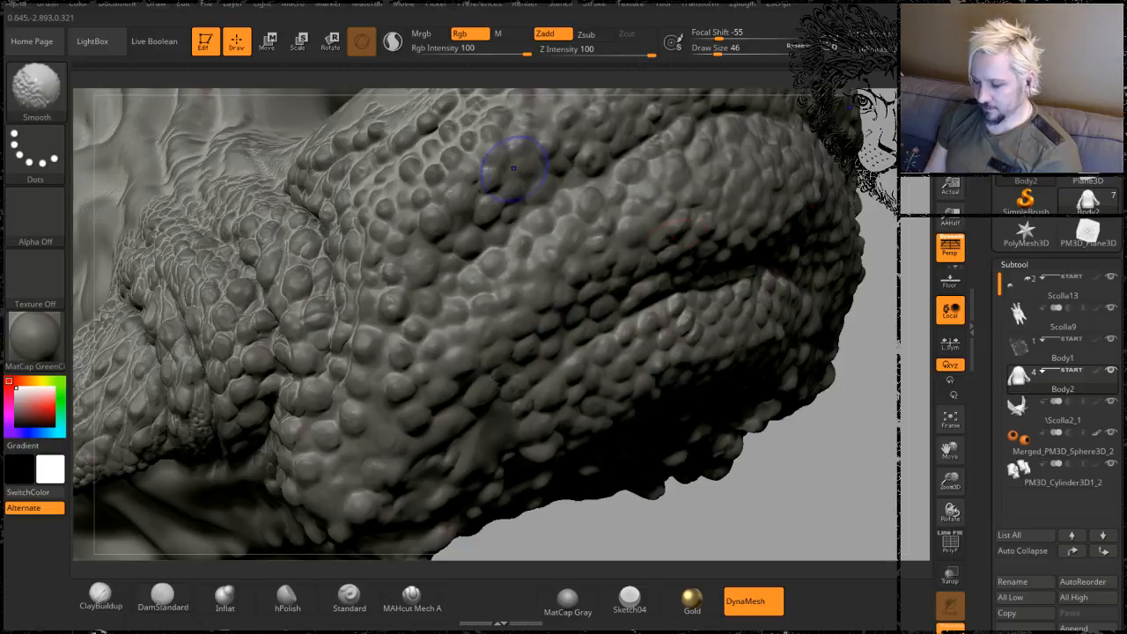
left_click_drag(810, 516, 760, 378)
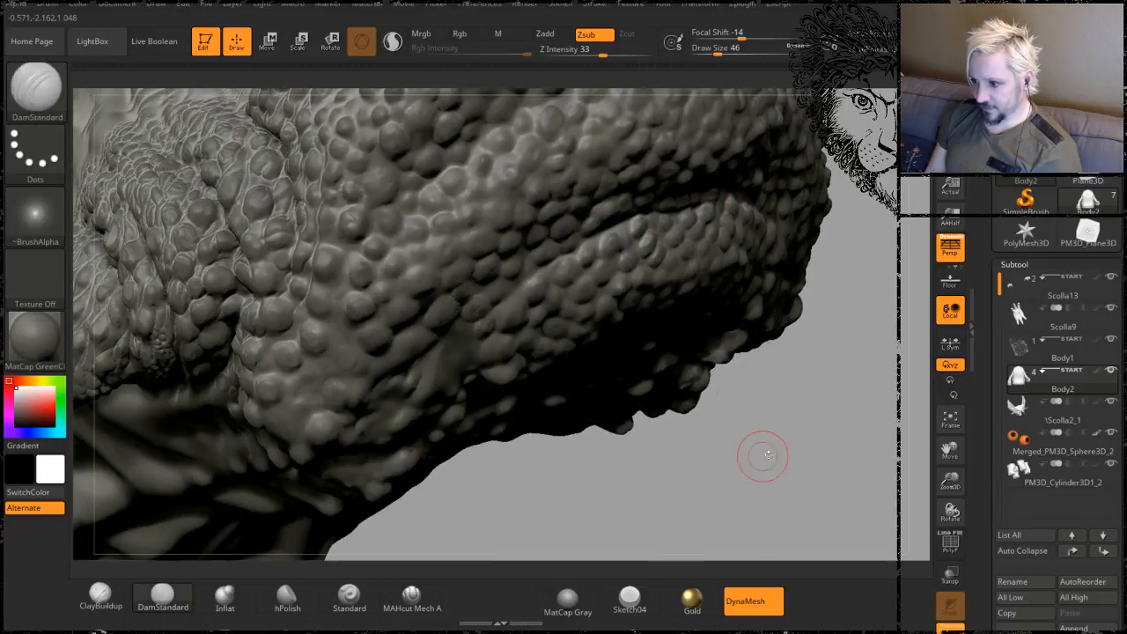
left_click_drag(687, 546, 557, 490)
left_click_drag(441, 295, 463, 339, "shift")
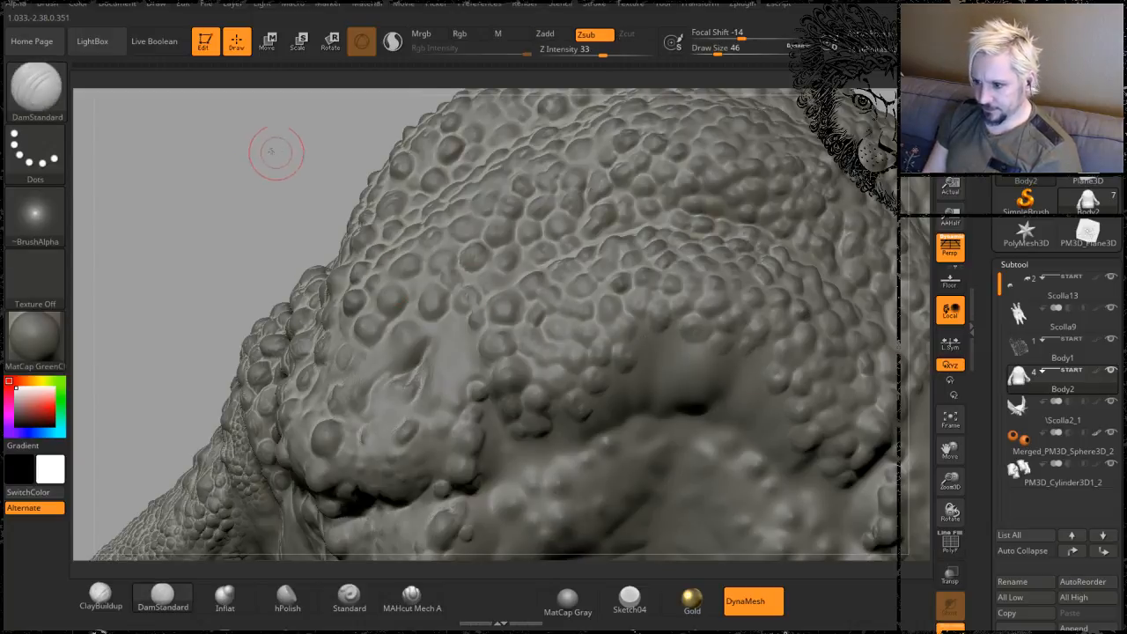
- Stamp patches of scales with the Standard brush and DragRect stroke onto the bare skin beside and below the front bulge
left_click_drag(274, 153, 211, 208)
mouse_move(234, 158)
left_mouse_down()
mouse_move(232, 191)
mouse_move(467, 224)
mouse_move(493, 216)
mouse_move(557, 249)
mouse_move(662, 171)
mouse_move(687, 252)
mouse_move(483, 323)
left_mouse_up()
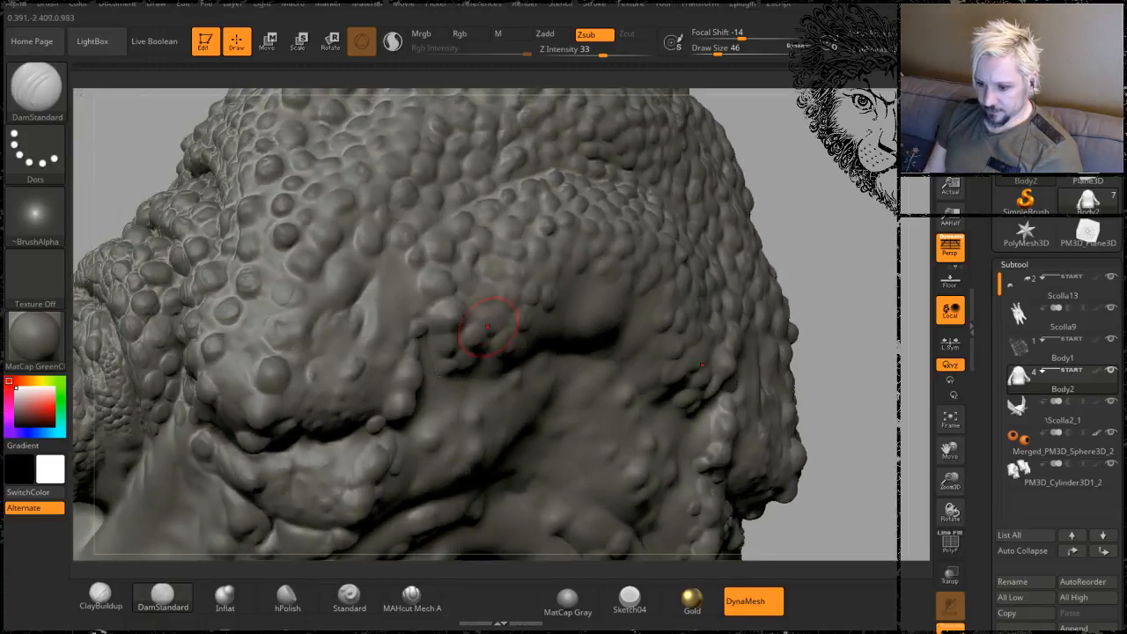
left_click(349, 596)
left_click_drag(375, 310, 385, 438)
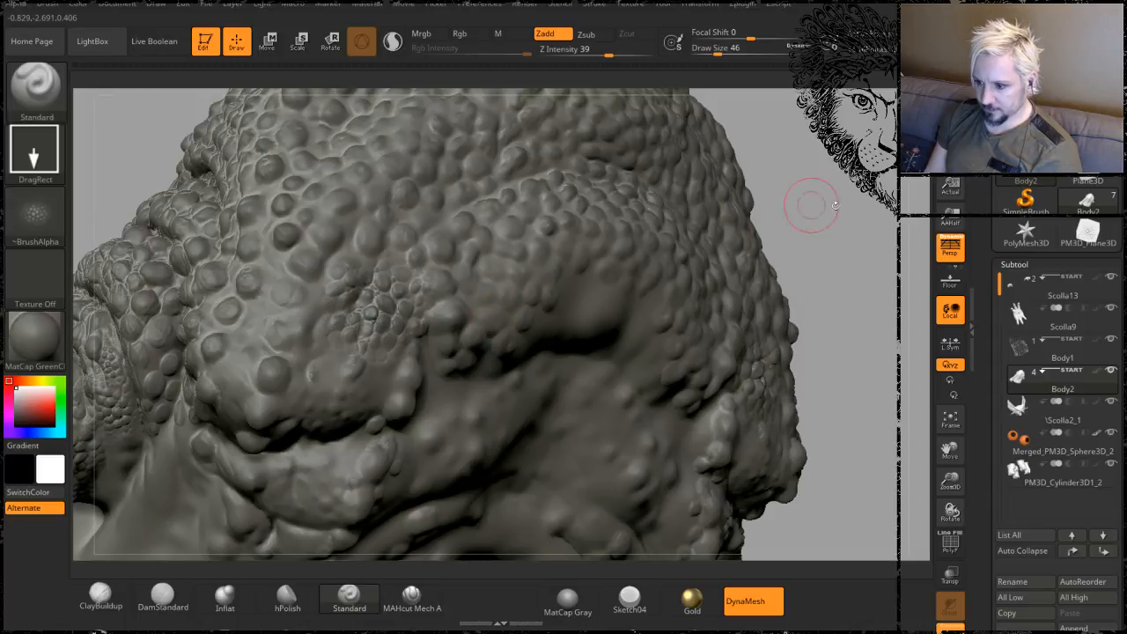
left_click_drag(872, 217, 715, 138)
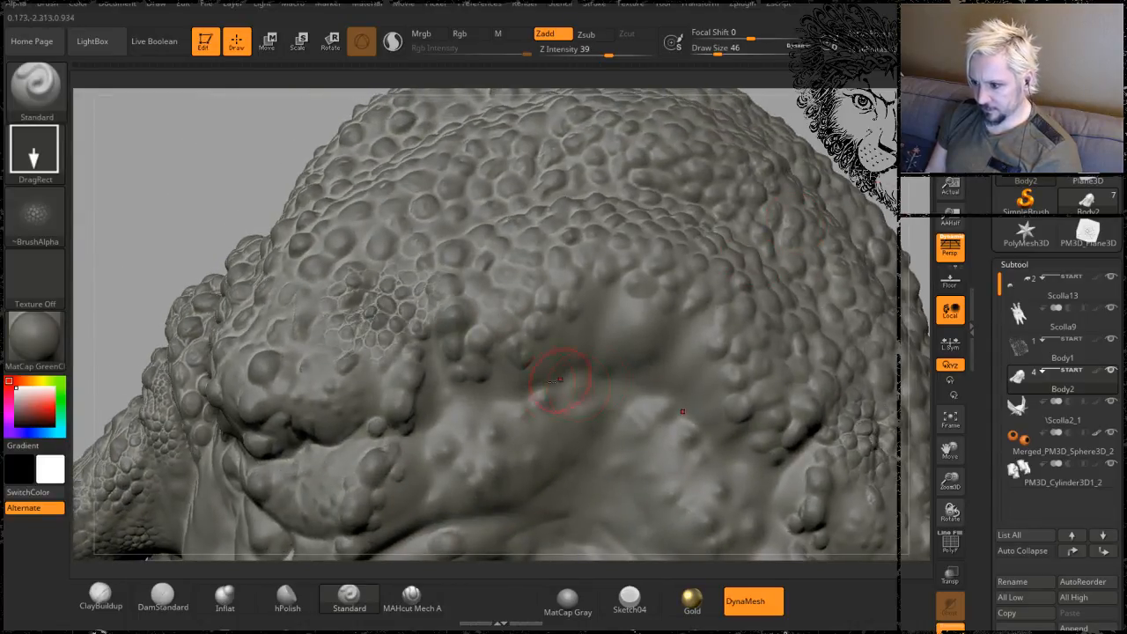
left_click_drag(485, 491, 544, 573)
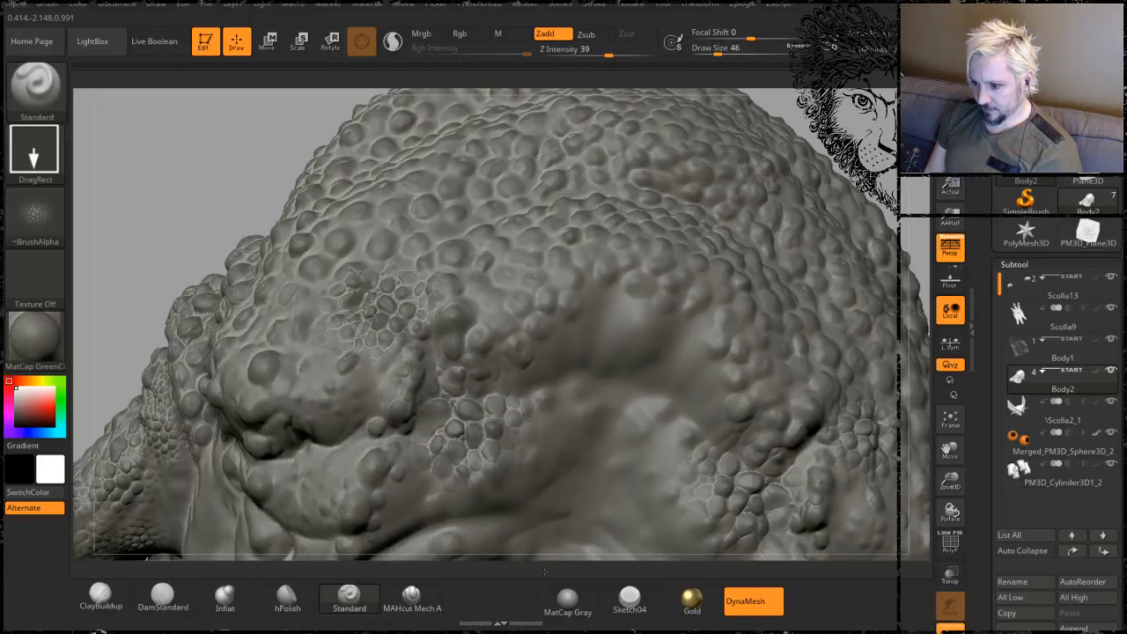
- Stamp further scale patches on the front side folds and on the upper chest directly beneath them
left_click_drag(879, 154, 792, 190, "alt")
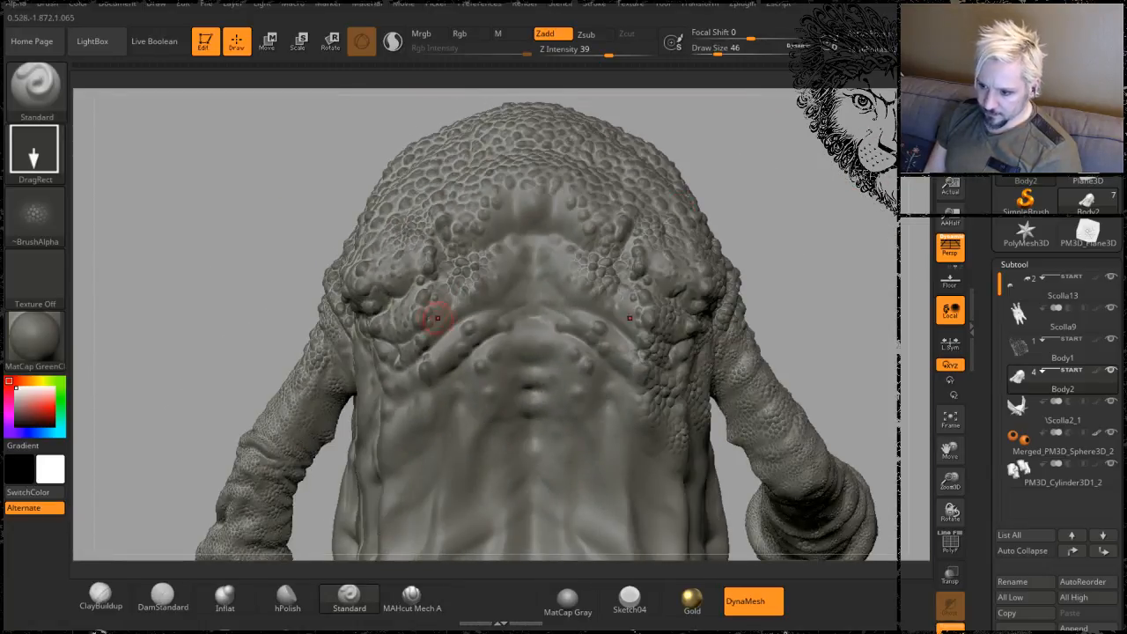
left_click_drag(441, 327, 472, 398)
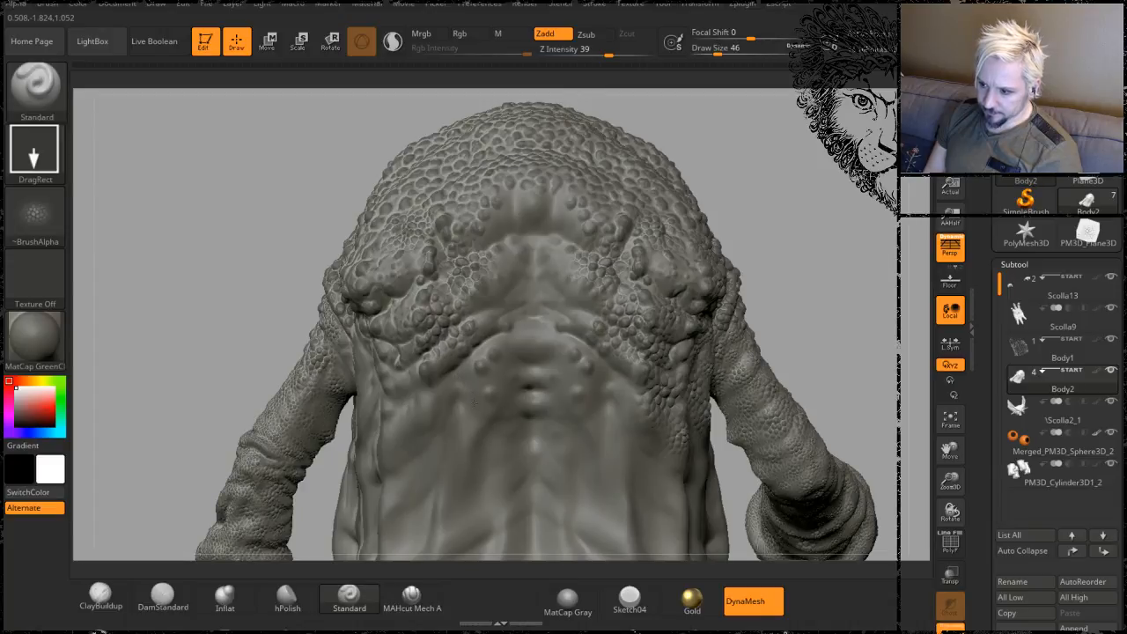
left_click_drag(774, 212, 783, 168, "alt")
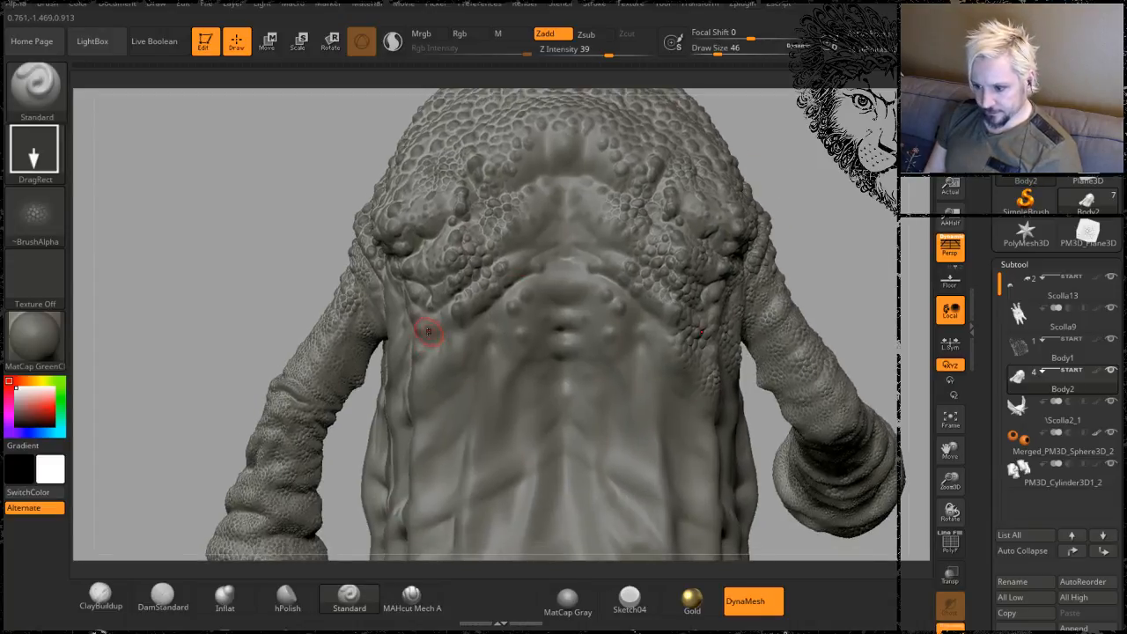
left_click_drag(440, 349, 520, 406)
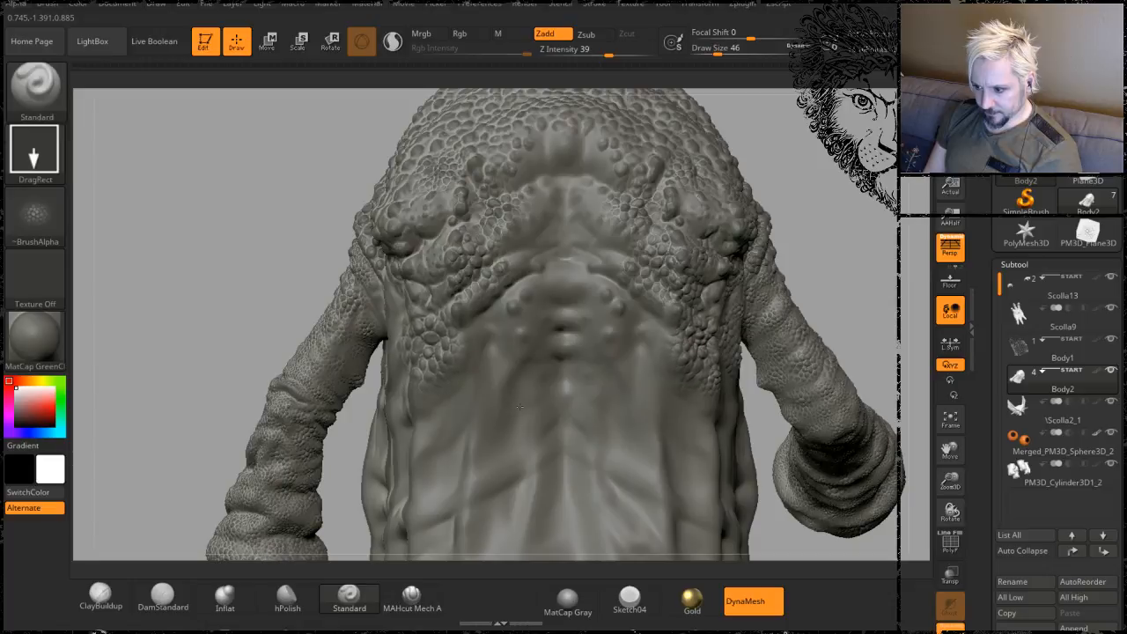
- Extend the stamped scales beside the armpit and down onto the smooth skin of the upper flank
left_click_drag(826, 166, 962, 162)
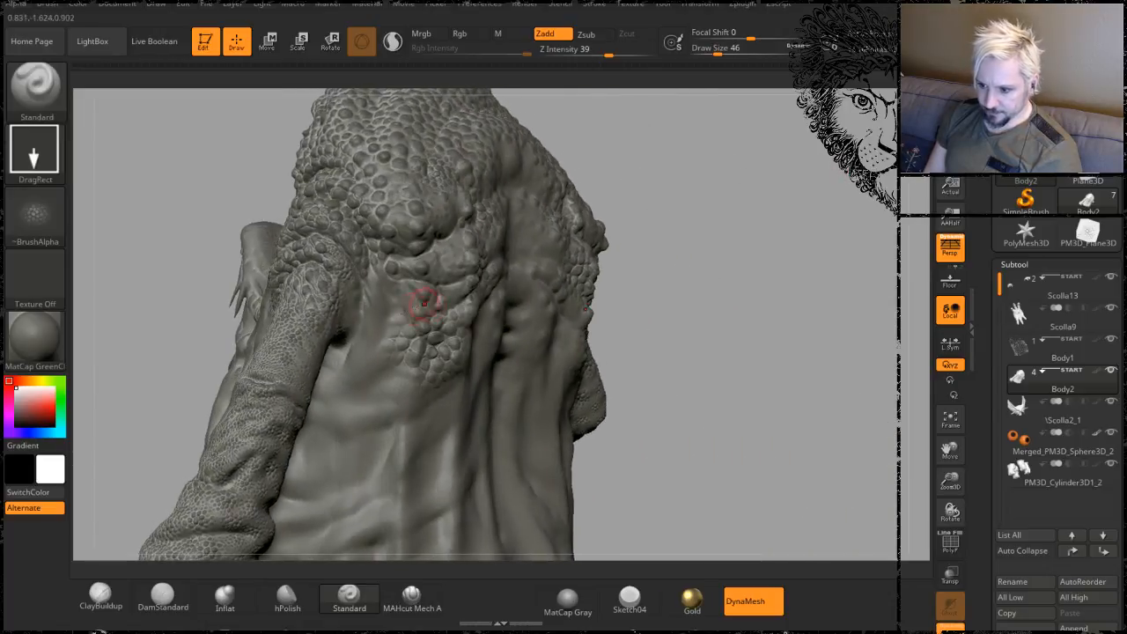
left_click_drag(387, 334, 408, 354)
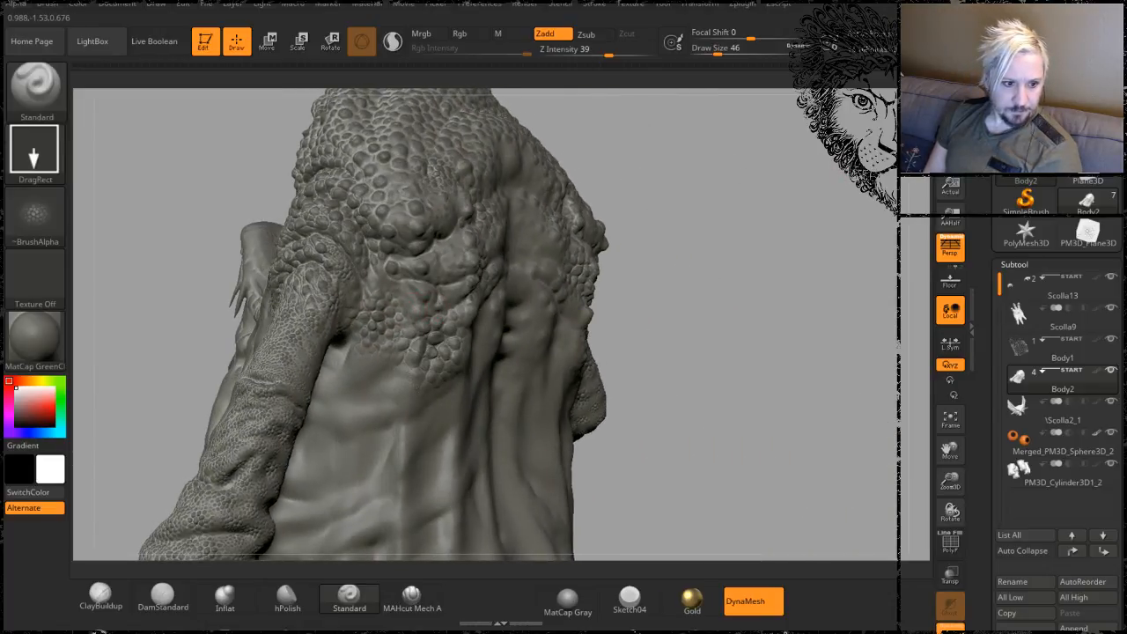
left_click_drag(663, 193, 647, 265)
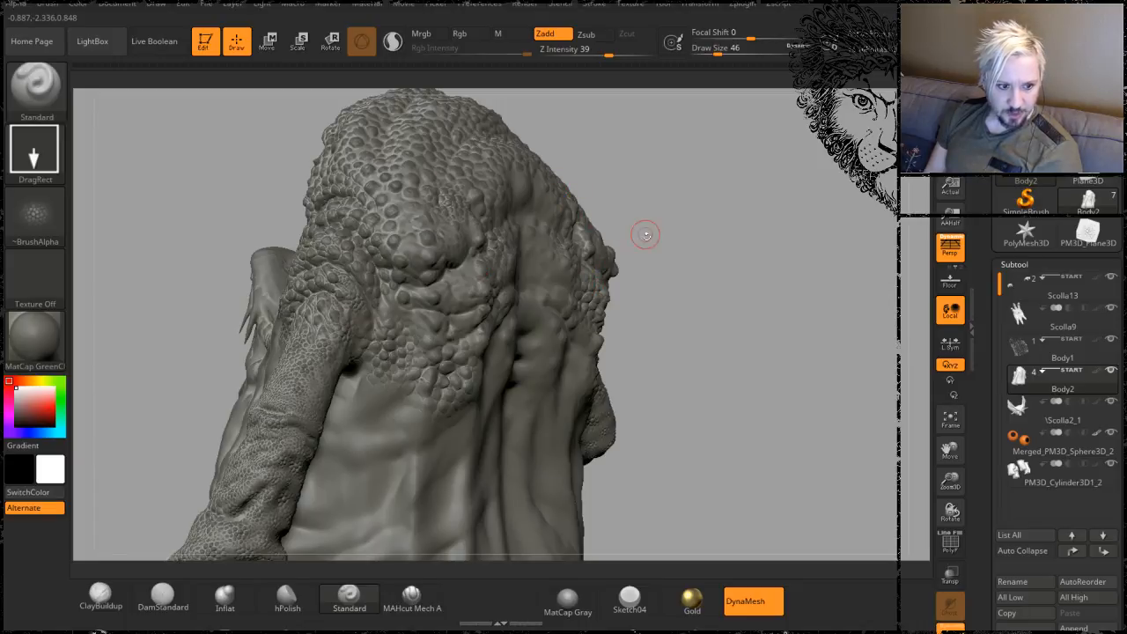
mouse_move(734, 201)
left_mouse_down()
mouse_move(723, 216)
mouse_move(672, 212)
left_mouse_up()
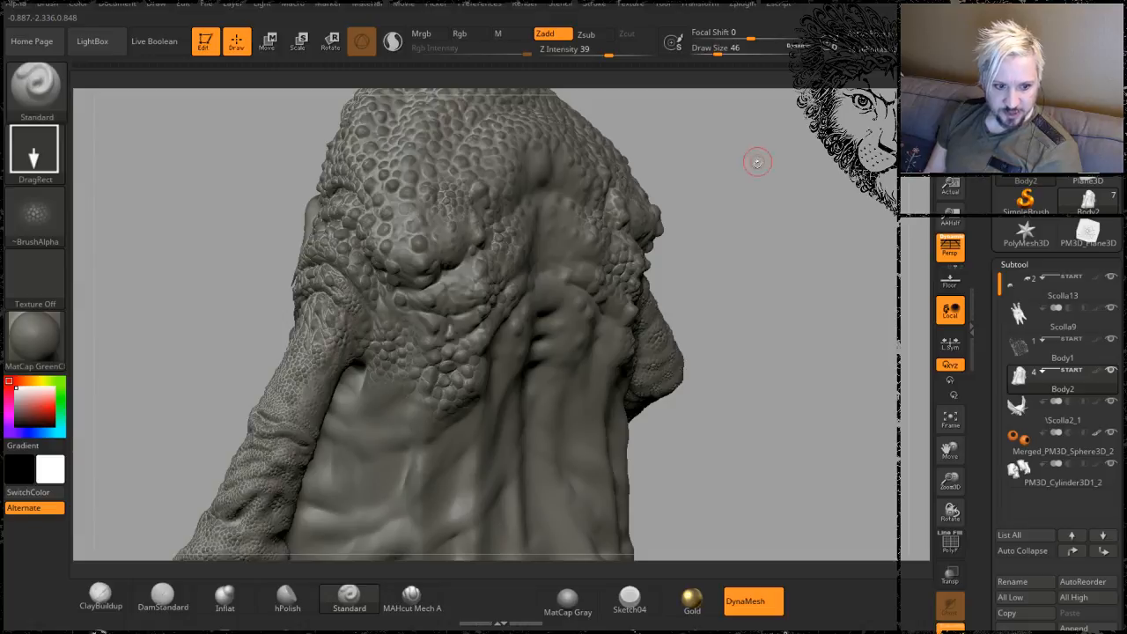
mouse_move(750, 268)
left_mouse_down()
mouse_move(740, 269)
mouse_move(745, 315)
mouse_move(750, 221)
left_mouse_up()
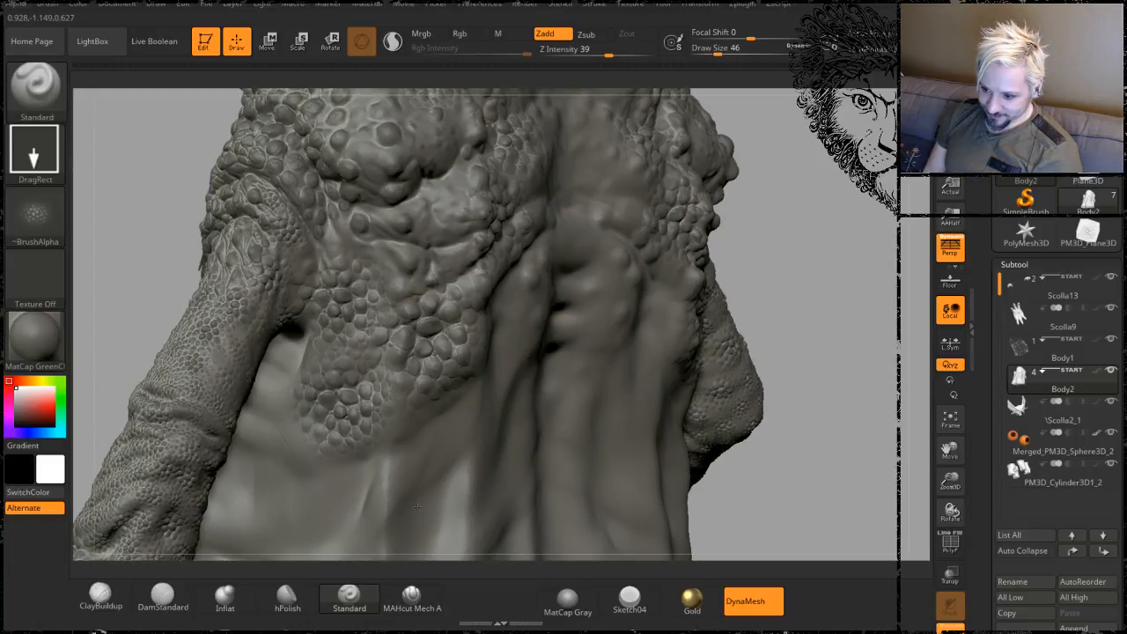
mouse_move(786, 271)
left_mouse_down()
mouse_move(826, 125)
mouse_move(803, 132)
left_mouse_up()
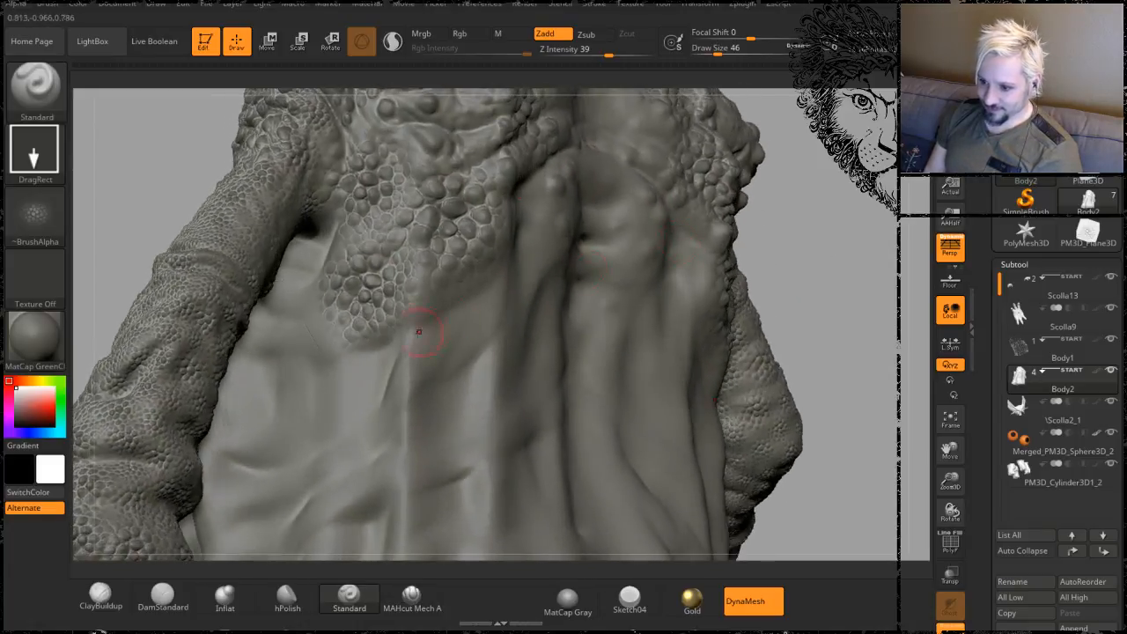
- Stamp scale patches with the Standard brush and DragRect stroke down the belly folds flanking the smooth centre
left_click_drag(430, 340, 542, 439)
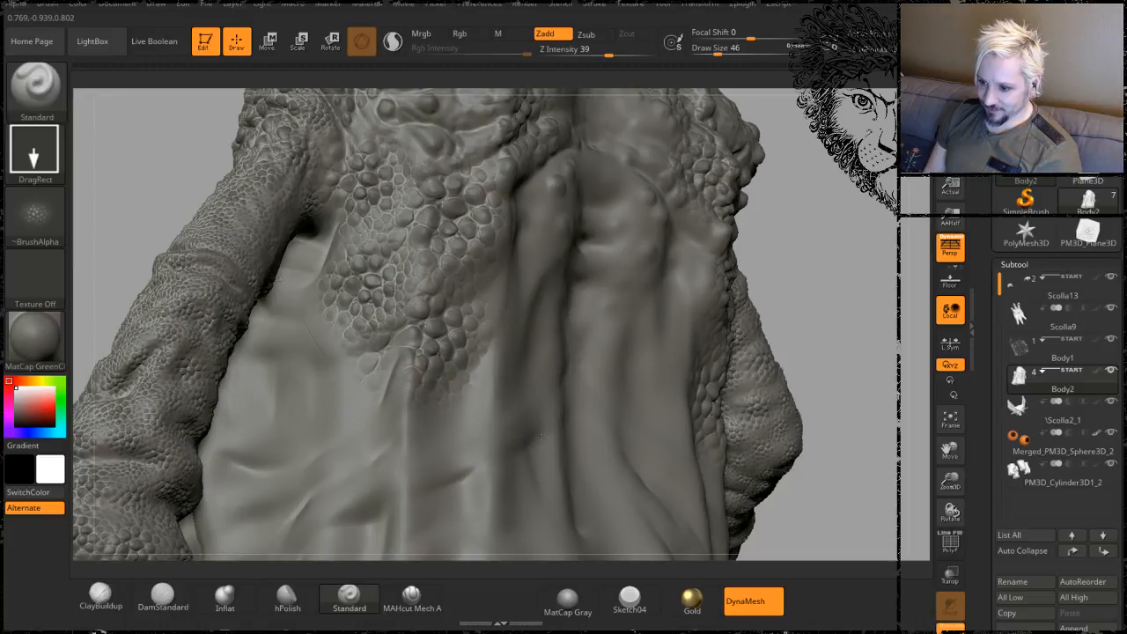
left_click_drag(863, 248, 762, 267)
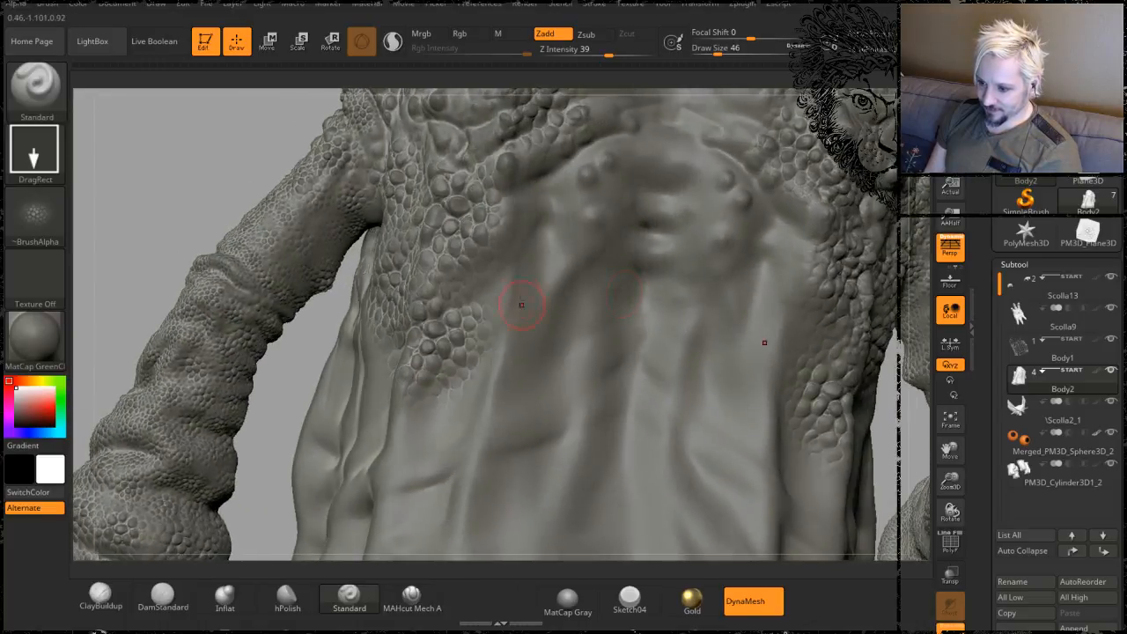
left_click_drag(514, 336, 634, 393)
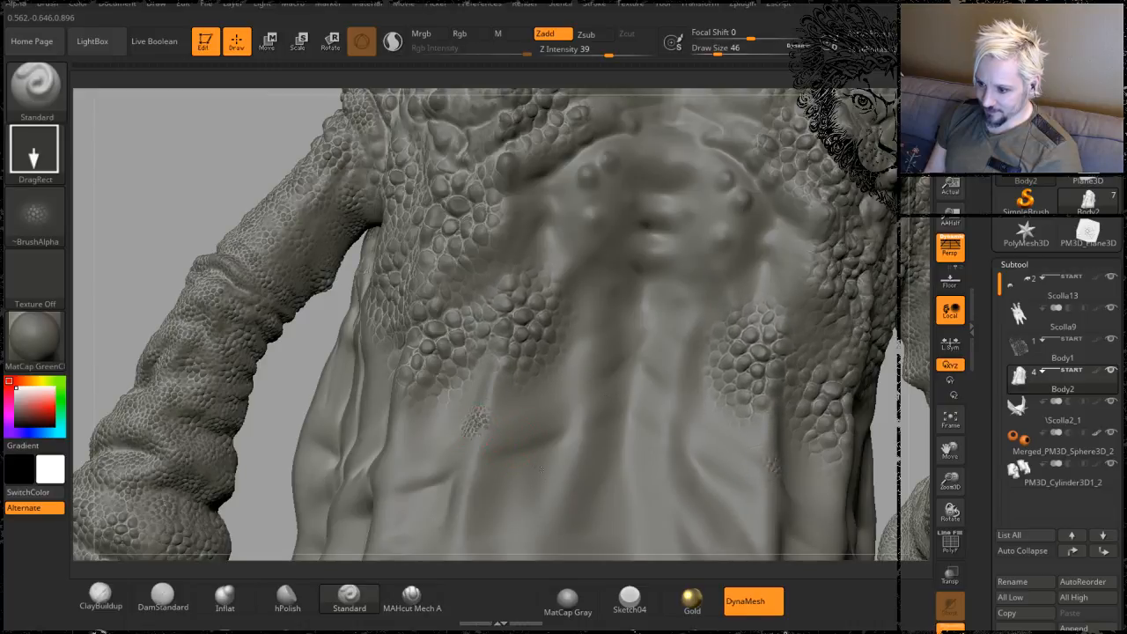
left_click_drag(538, 467, 573, 522)
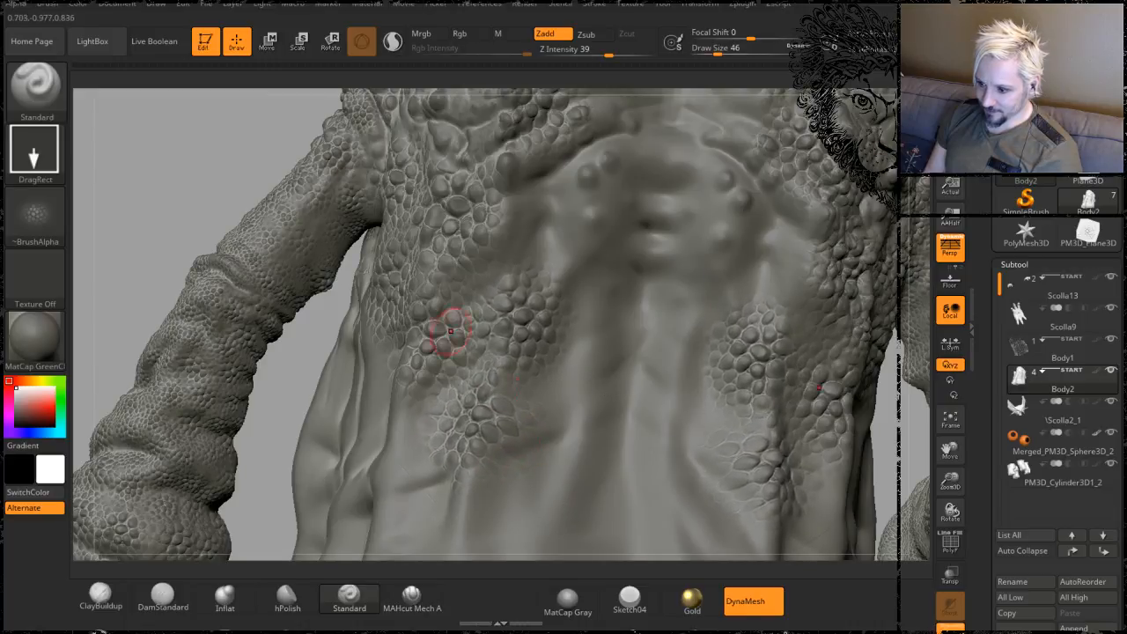
- Stamp scales on the bare upper flank and fill the gap between it and the scaled belly fold
mouse_move(189, 159)
left_mouse_down()
mouse_move(202, 120)
mouse_move(238, 113)
left_mouse_up()
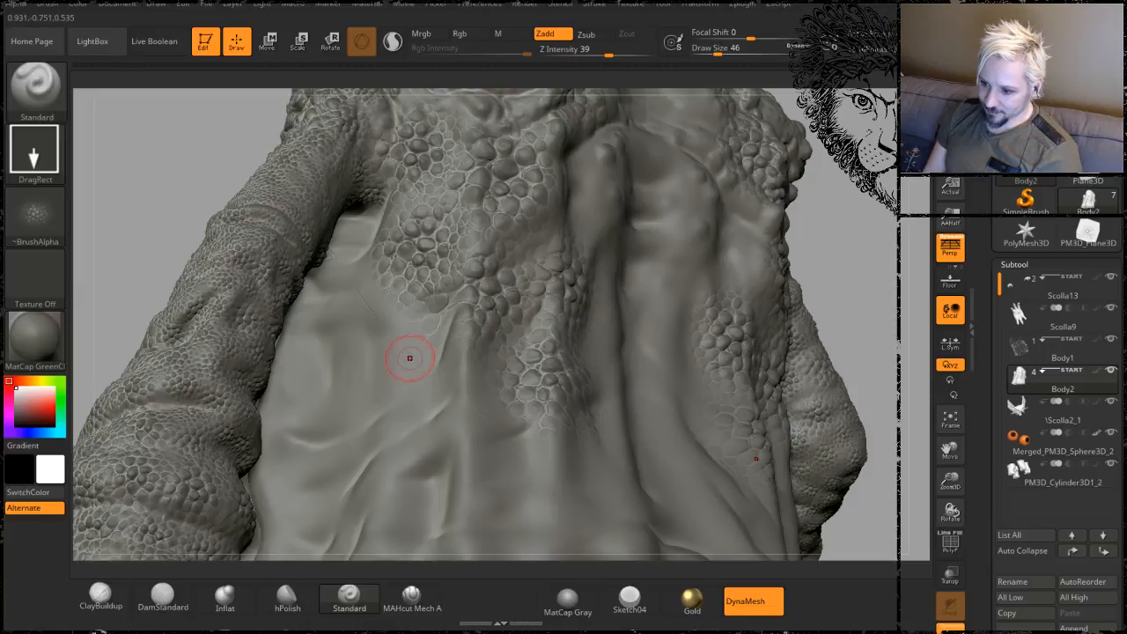
left_click_drag(397, 373, 307, 462)
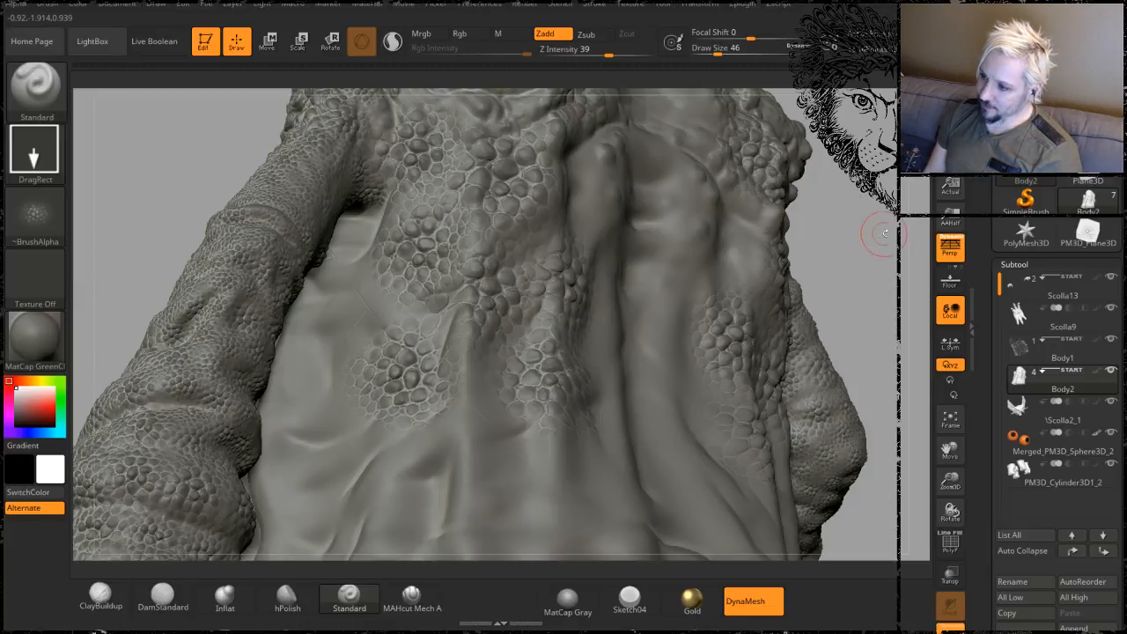
mouse_move(883, 234)
left_mouse_down("alt")
mouse_move(862, 139)
mouse_move(858, 203)
left_mouse_up("alt")
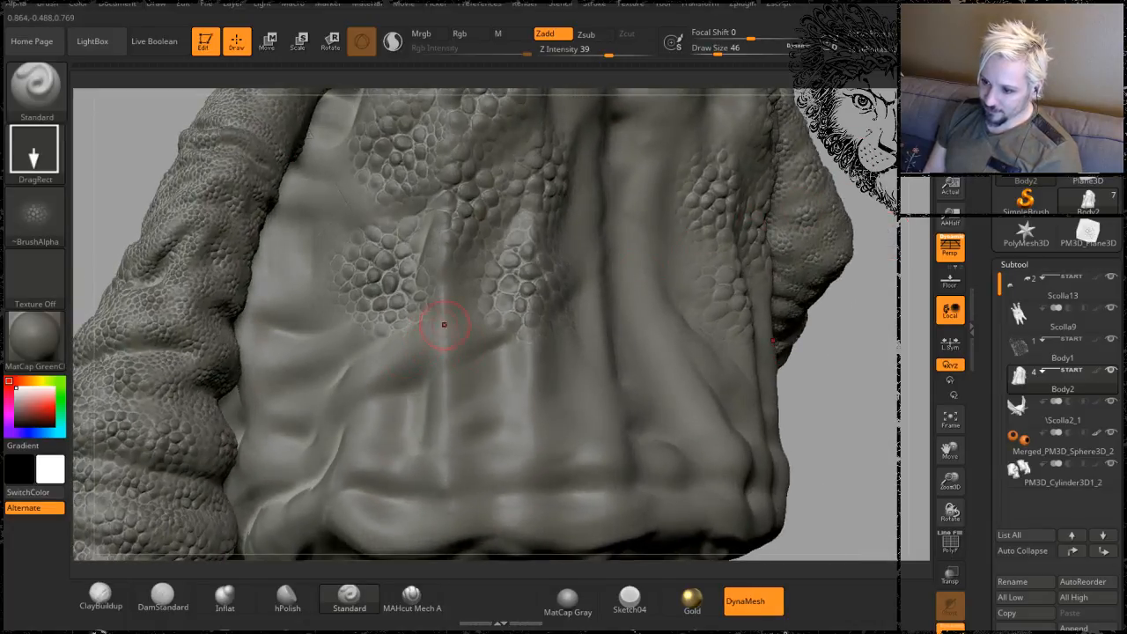
left_click_drag(463, 392, 546, 421)
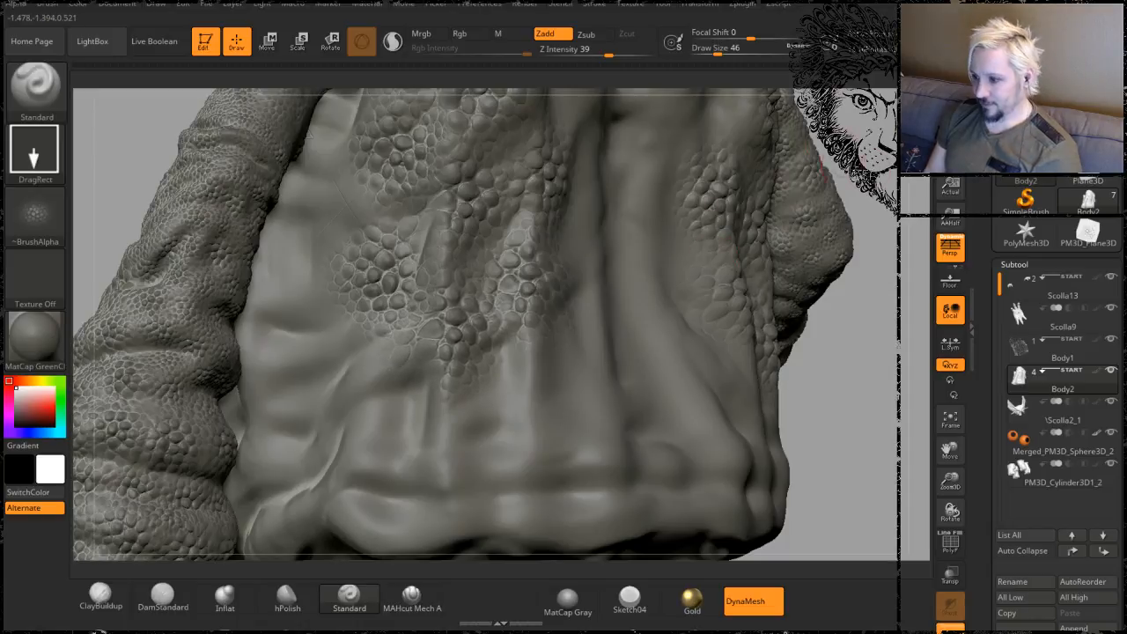
- Extend the scales down the lower belly folds and inward on the skin just above the hem
left_click_drag(881, 132, 769, 414, "alt")
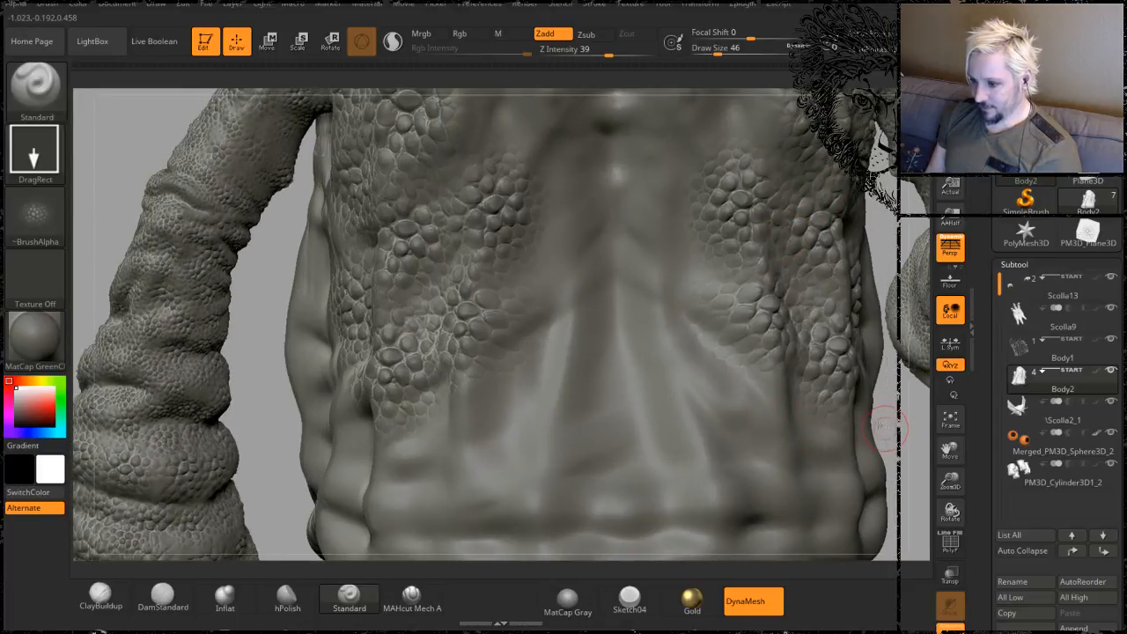
left_click_drag(883, 427, 517, 362)
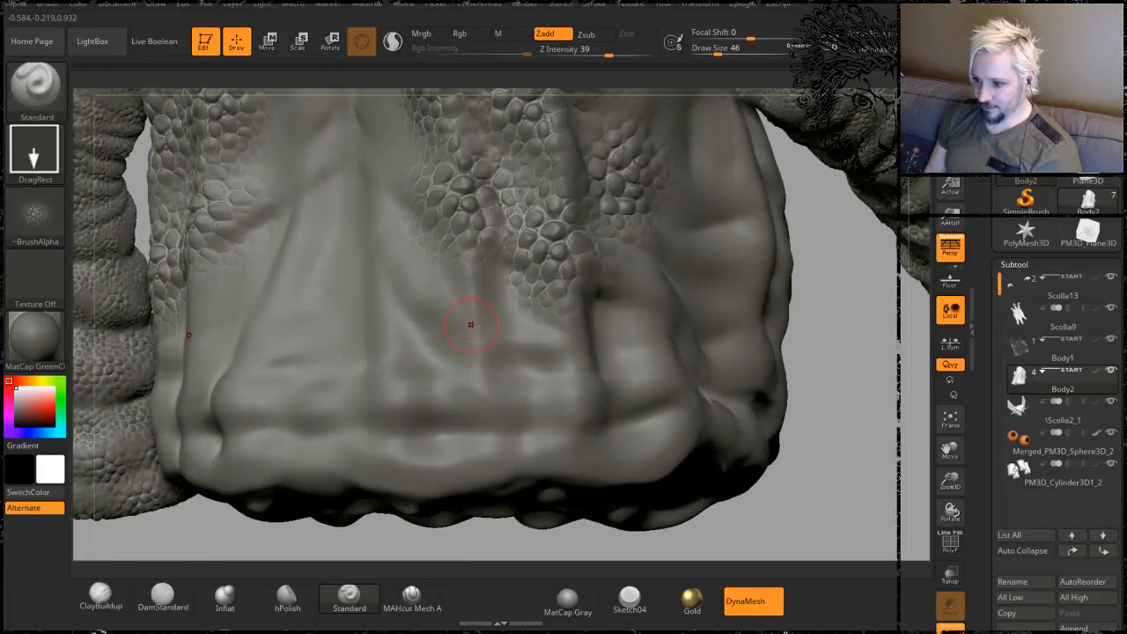
left_click_drag(470, 324, 547, 438)
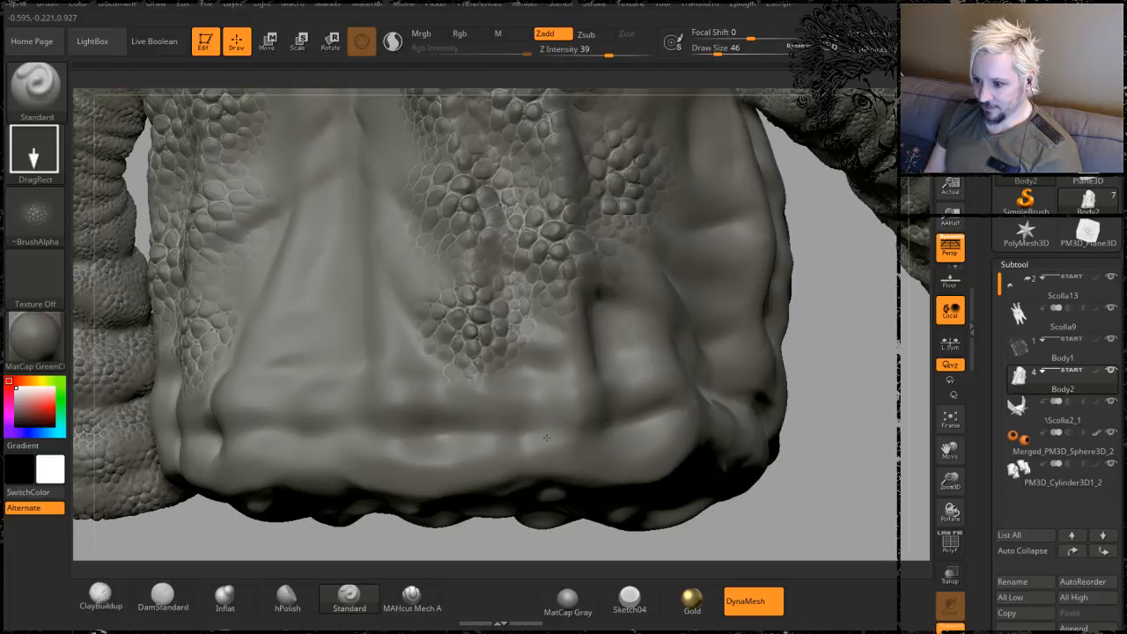
left_click_drag(378, 294, 461, 409)
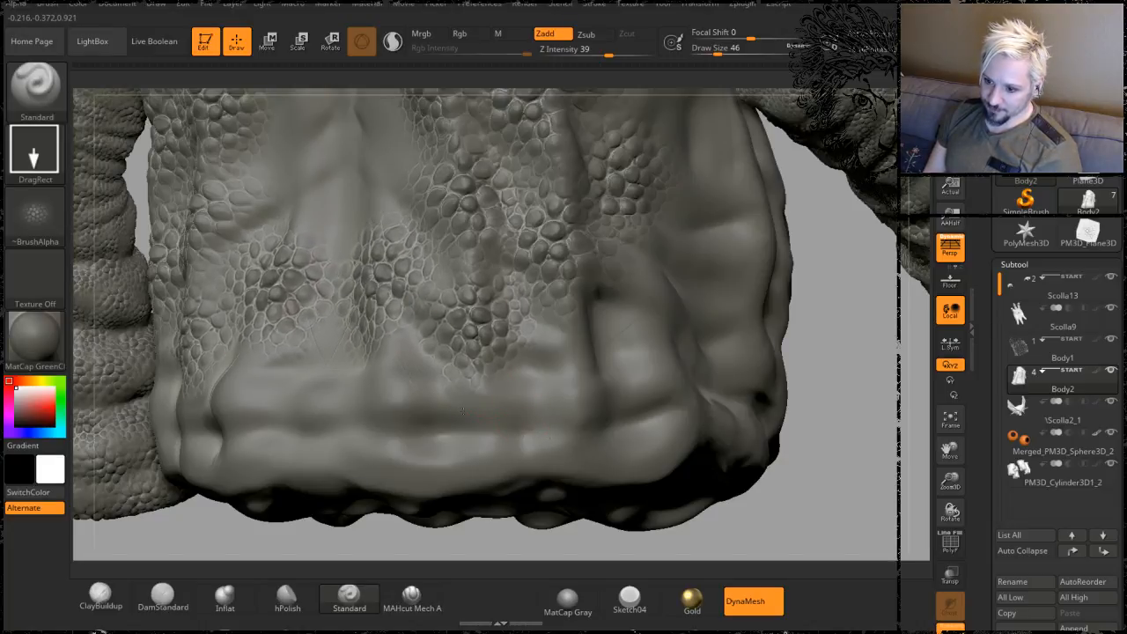
- Undo the misplaced stamp and add scales along the lower hem towards the side of the body
left_click_drag(340, 546, 547, 410)
key("ctrl+z")
left_click_drag(579, 495, 609, 493)
left_click_drag(792, 430, 733, 362, "alt")
mouse_move(733, 361)
left_mouse_down()
mouse_move(595, 352)
mouse_move(545, 436)
left_mouse_up()
left_click_drag(577, 387, 671, 472)
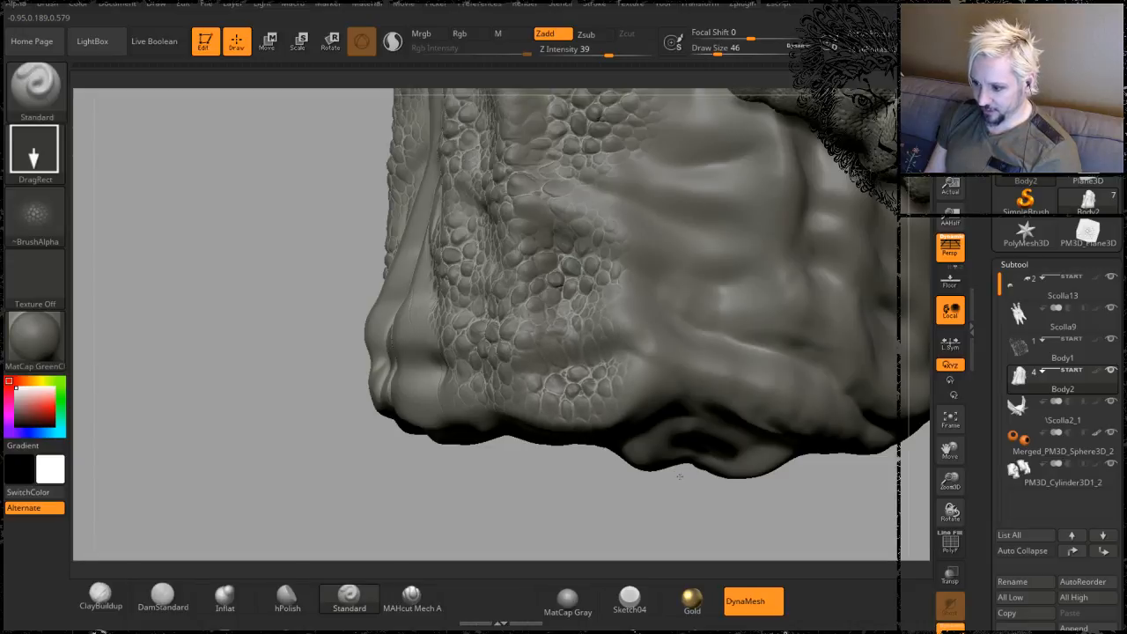
- Stamp overlapping scale patches down the flank from below the armpit to the smooth folds near the lower edge
left_click_drag(217, 297, 208, 388, "alt")
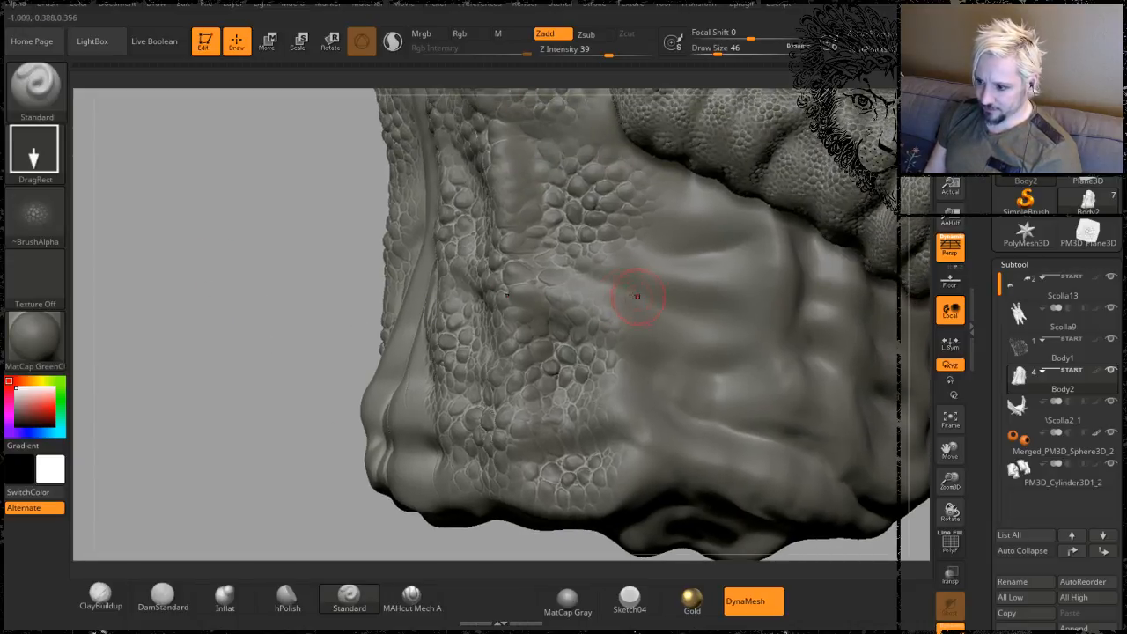
left_click_drag(629, 294, 605, 238)
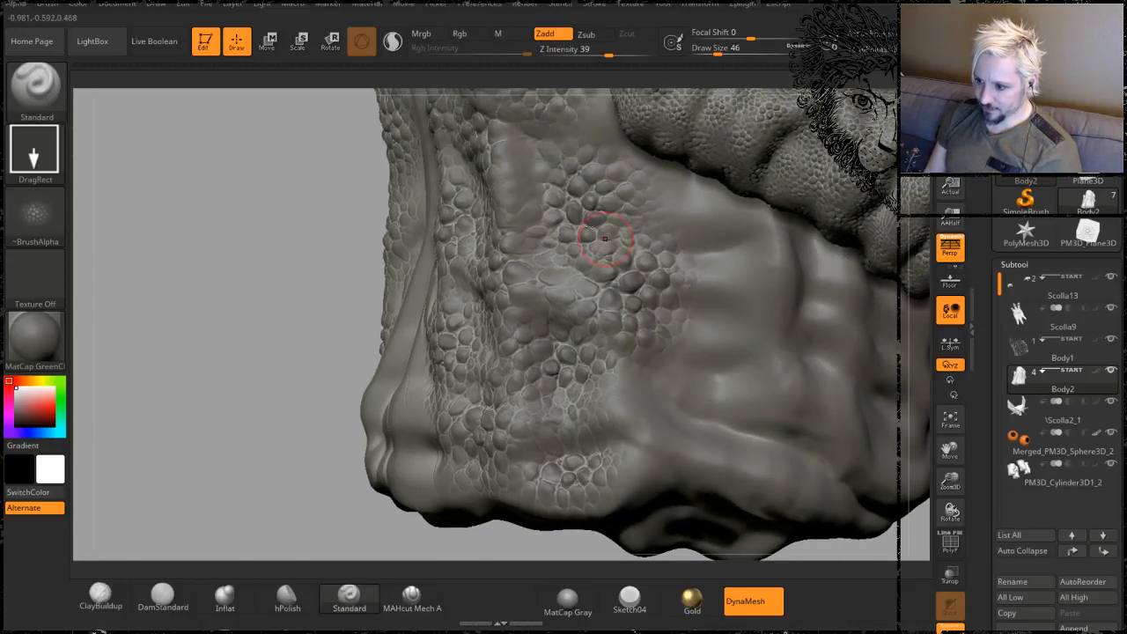
left_click_drag(533, 201, 539, 229)
left_click_drag(273, 204, 267, 267, "alt")
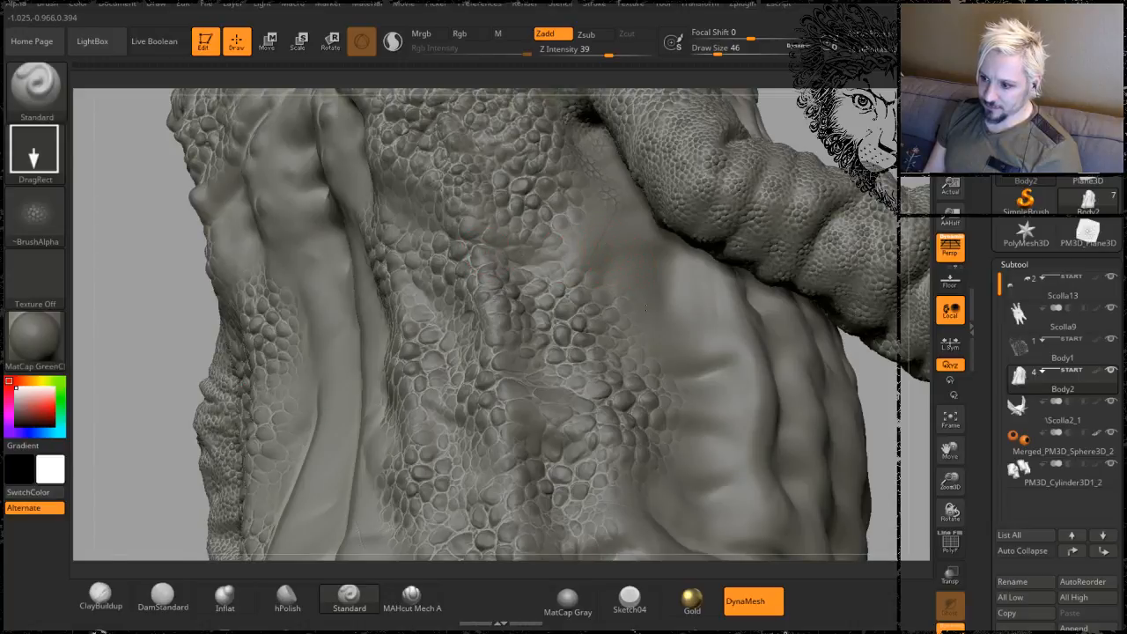
left_click_drag(603, 246, 611, 299)
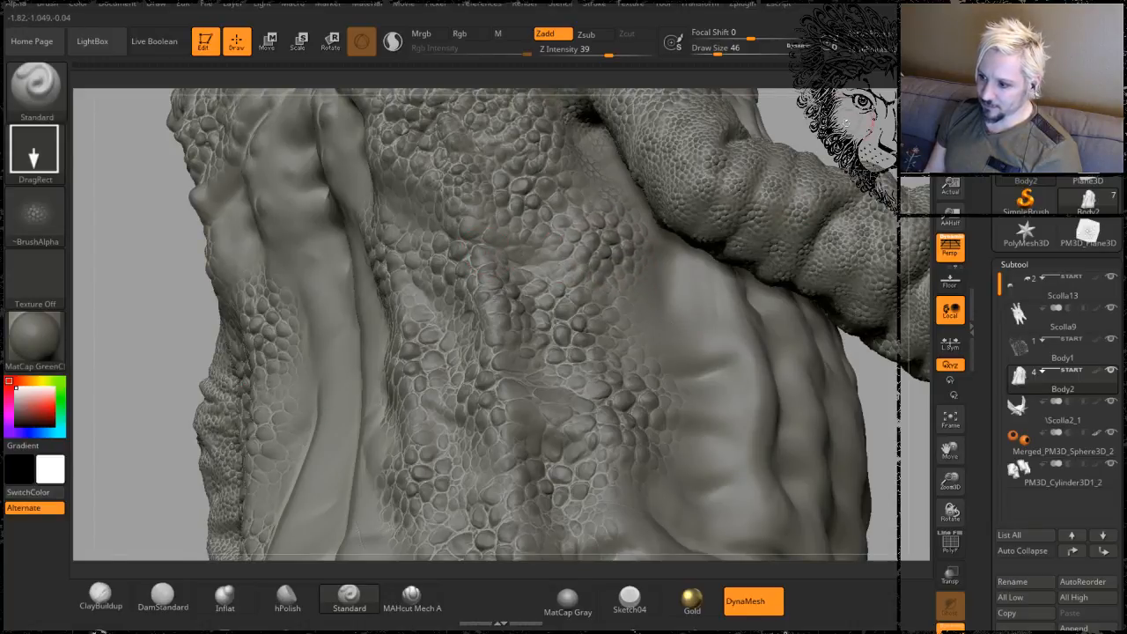
mouse_move(846, 124)
left_mouse_down()
mouse_move(956, 132)
mouse_move(872, 129)
mouse_move(855, 125)
mouse_move(858, 112)
mouse_move(859, 126)
left_mouse_up()
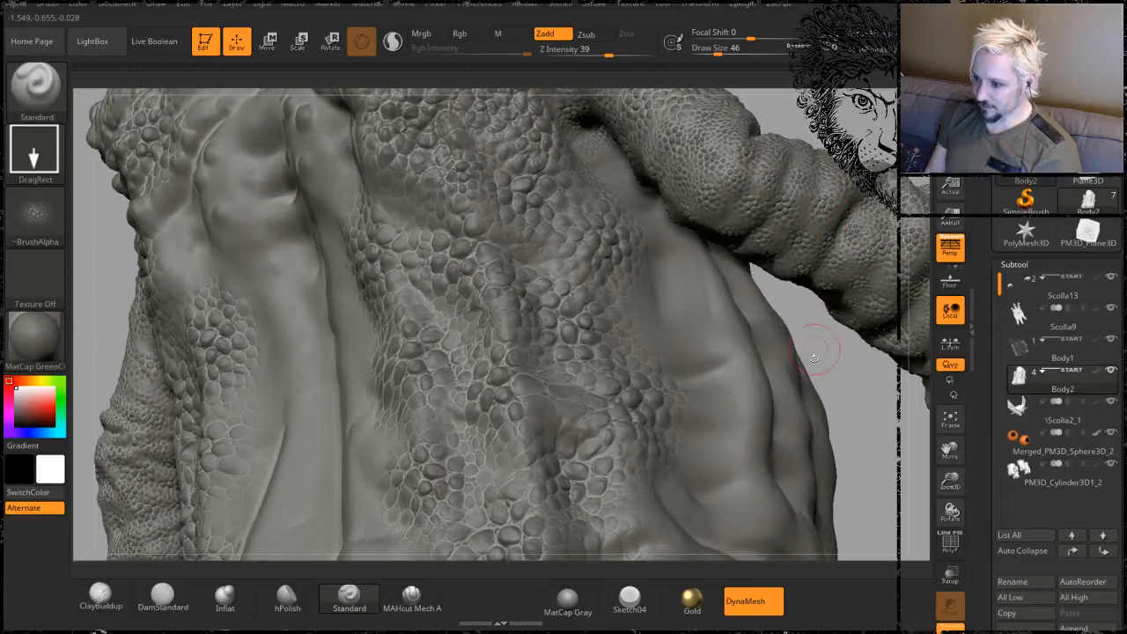
mouse_move(857, 414)
left_mouse_down("alt")
mouse_move(798, 438)
mouse_move(777, 346)
mouse_move(766, 342)
mouse_move(795, 384)
mouse_move(799, 423)
left_mouse_up("alt")
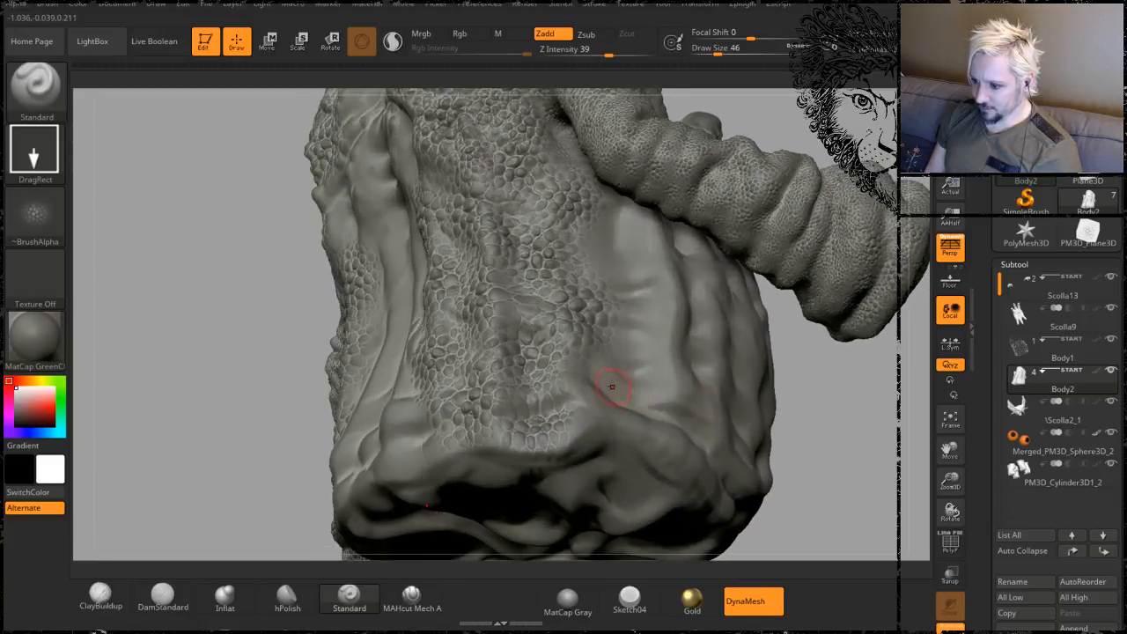
left_click_drag(652, 416, 721, 436)
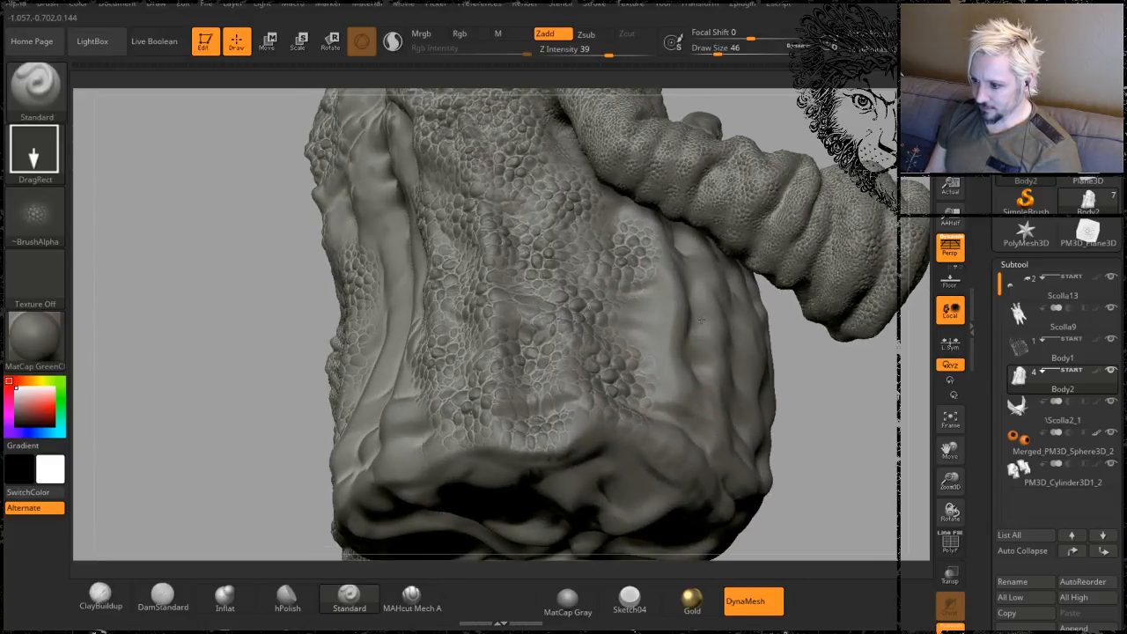
- Inspect the belly, the underside and the smooth back of the body for areas without scales
mouse_move(874, 467)
left_mouse_down()
mouse_move(898, 454)
mouse_move(903, 485)
mouse_move(868, 446)
left_mouse_up()
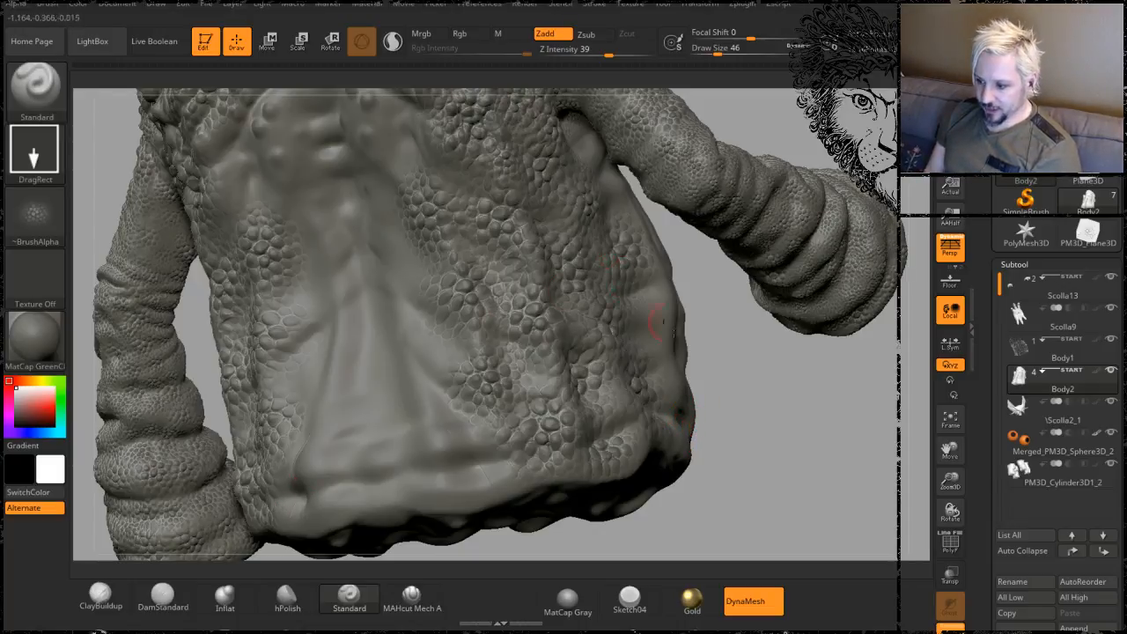
mouse_move(767, 402)
left_mouse_down()
mouse_move(792, 422)
mouse_move(773, 322)
mouse_move(762, 323)
mouse_move(775, 335)
mouse_move(803, 315)
mouse_move(585, 378)
left_mouse_up()
left_click_drag(720, 455, 480, 454)
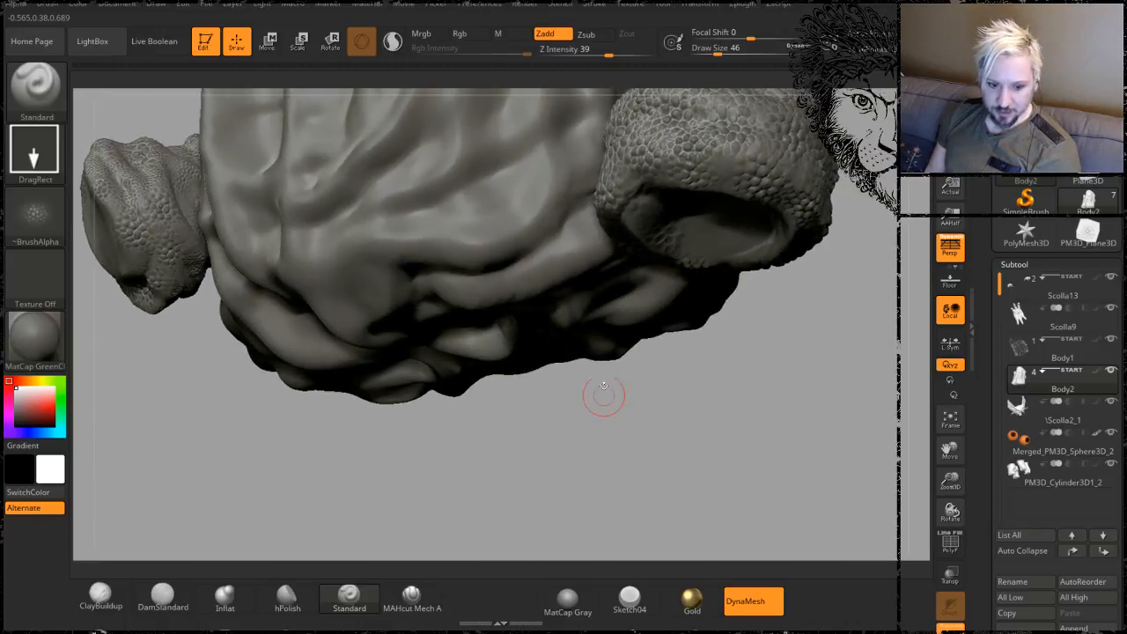
left_click_drag(637, 408, 566, 340)
left_click_drag(738, 219, 670, 255)
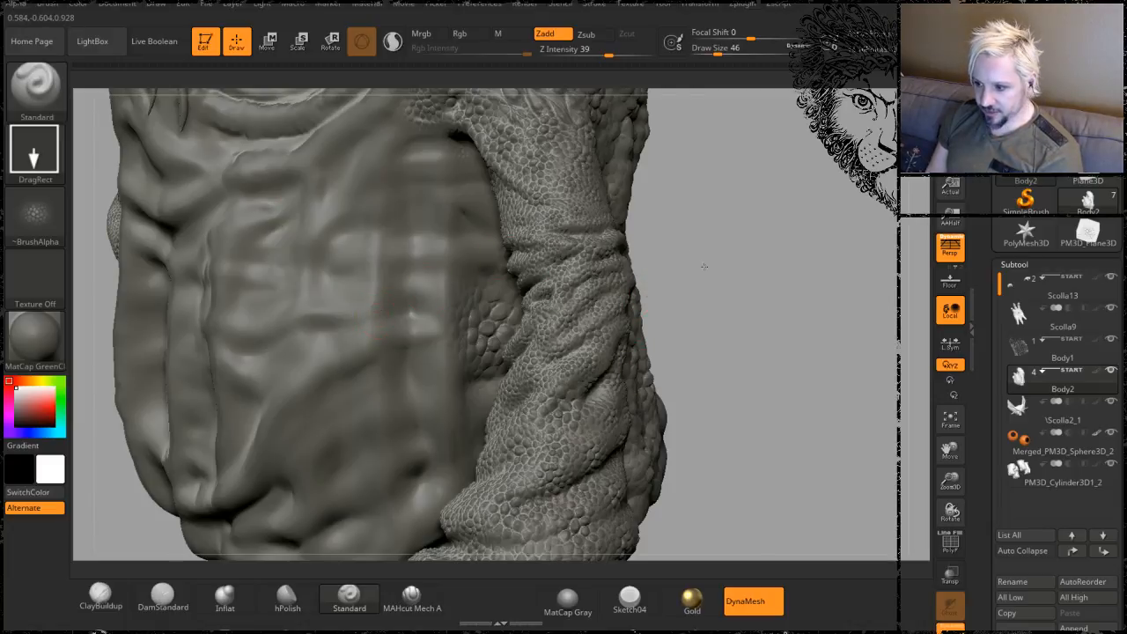
mouse_move(703, 265)
left_mouse_down()
mouse_move(831, 256)
mouse_move(696, 181)
mouse_move(695, 214)
mouse_move(681, 211)
left_mouse_up()
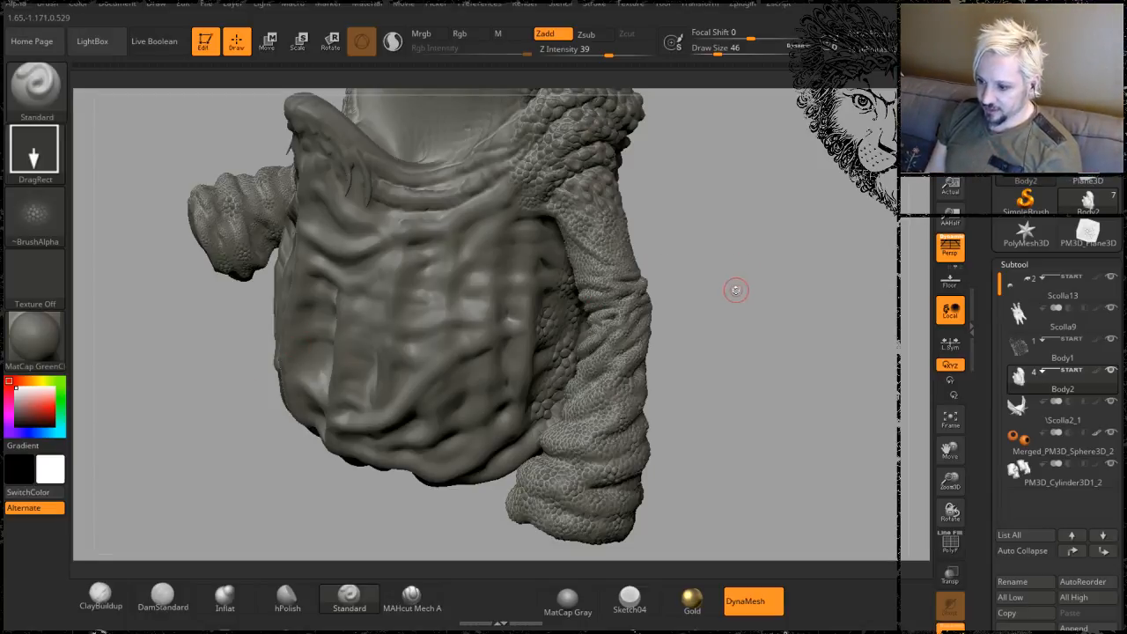
- Continue stamping scales across the side folds beneath the arm towards the back
mouse_move(737, 290)
left_mouse_down()
mouse_move(817, 254)
mouse_move(692, 282)
mouse_move(625, 330)
mouse_move(638, 387)
mouse_move(499, 324)
mouse_move(481, 348)
mouse_move(491, 360)
left_mouse_up()
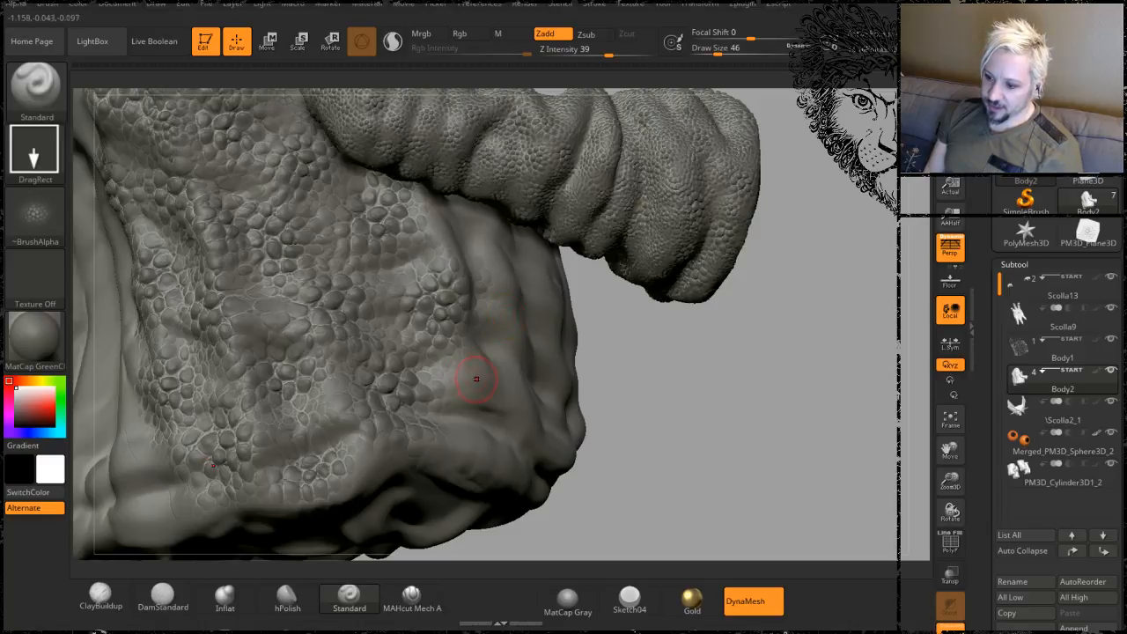
left_click_drag(545, 431, 582, 474)
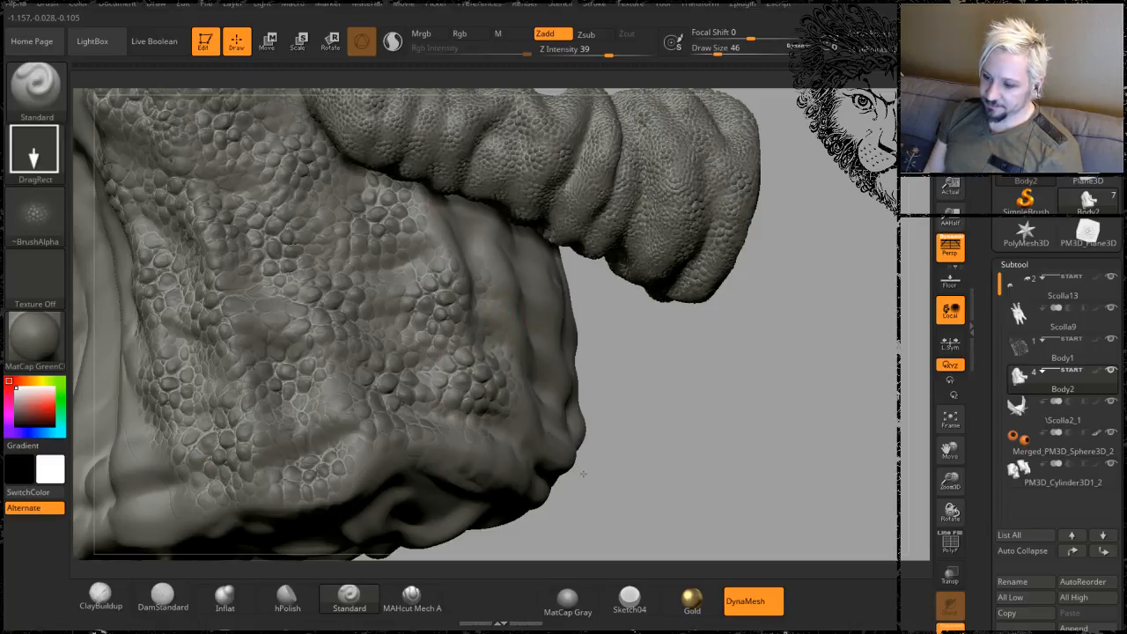
left_click_drag(688, 412, 540, 442)
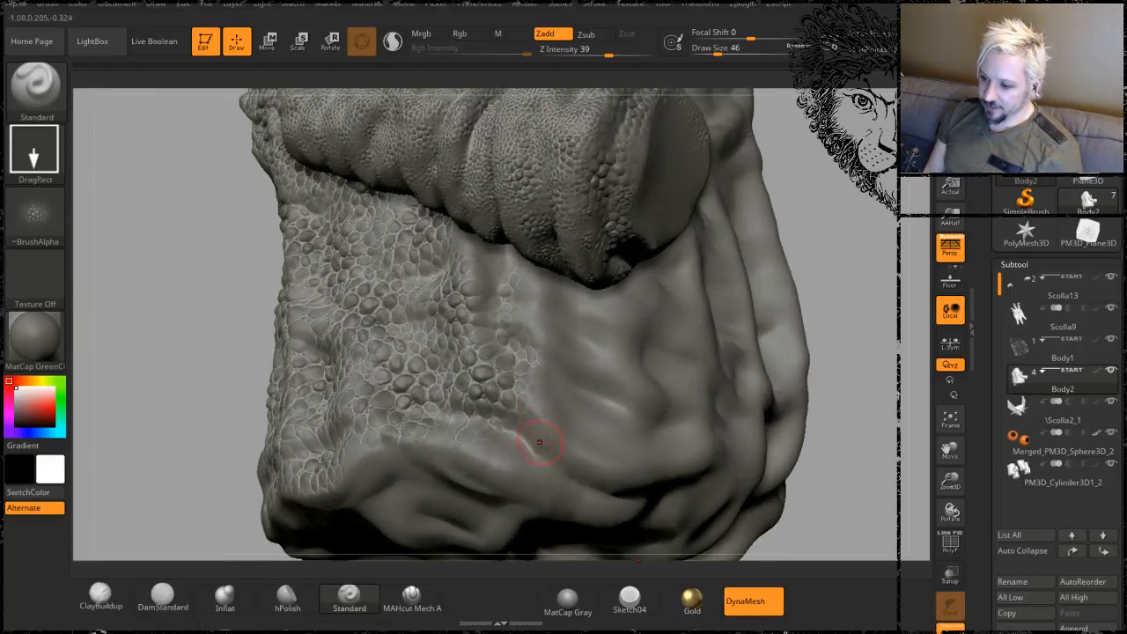
left_click_drag(570, 483, 609, 529)
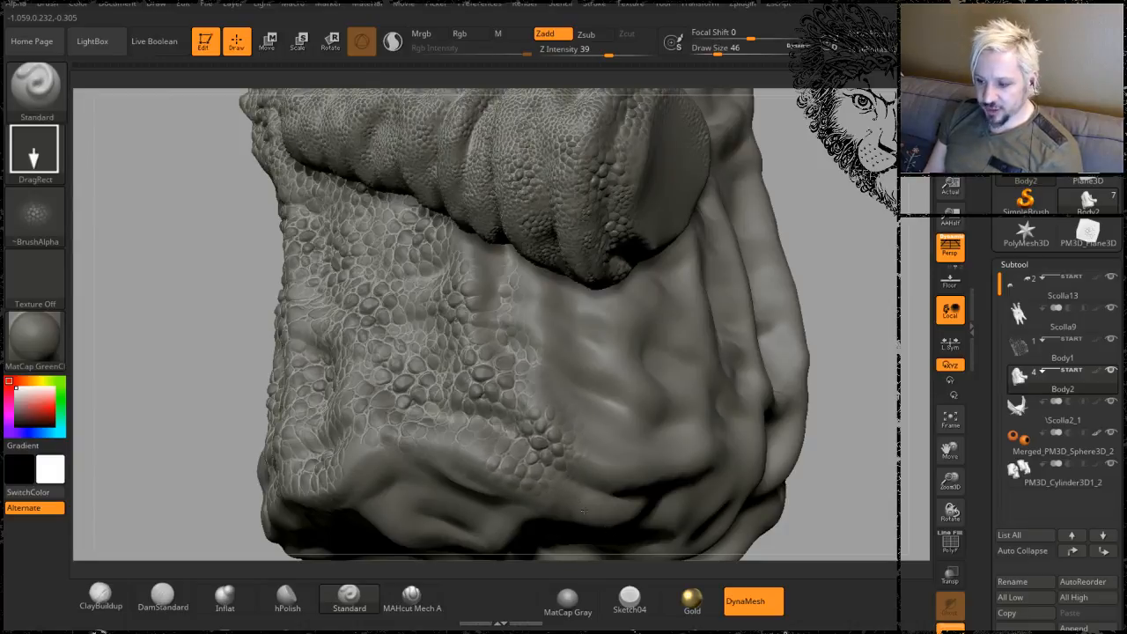
left_click_drag(850, 228, 590, 523)
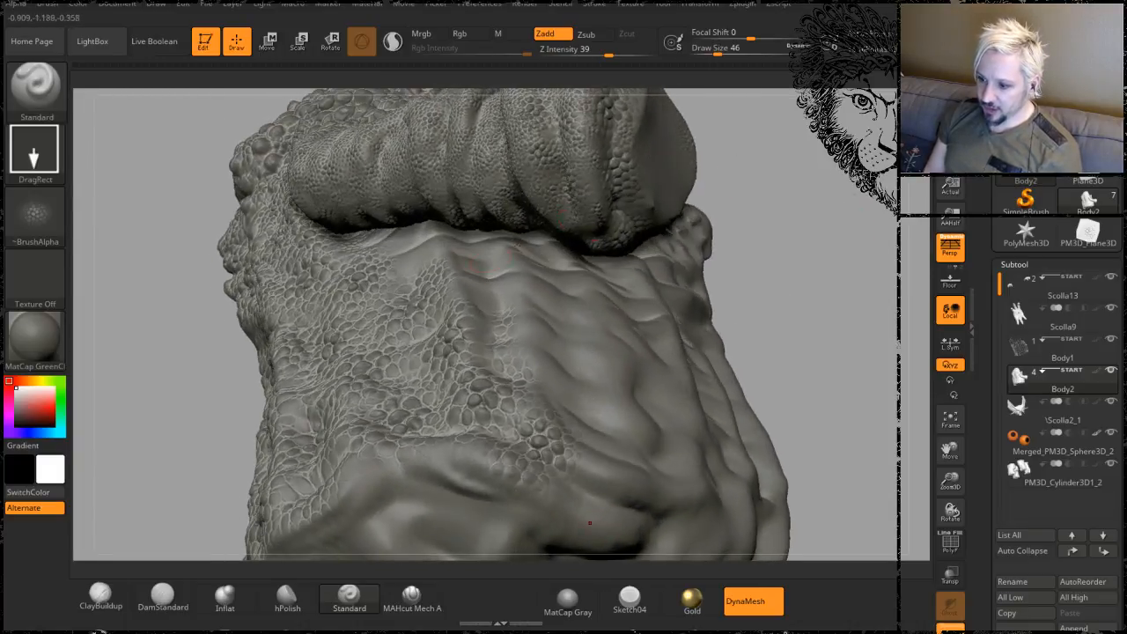
left_click_drag(548, 362, 564, 371)
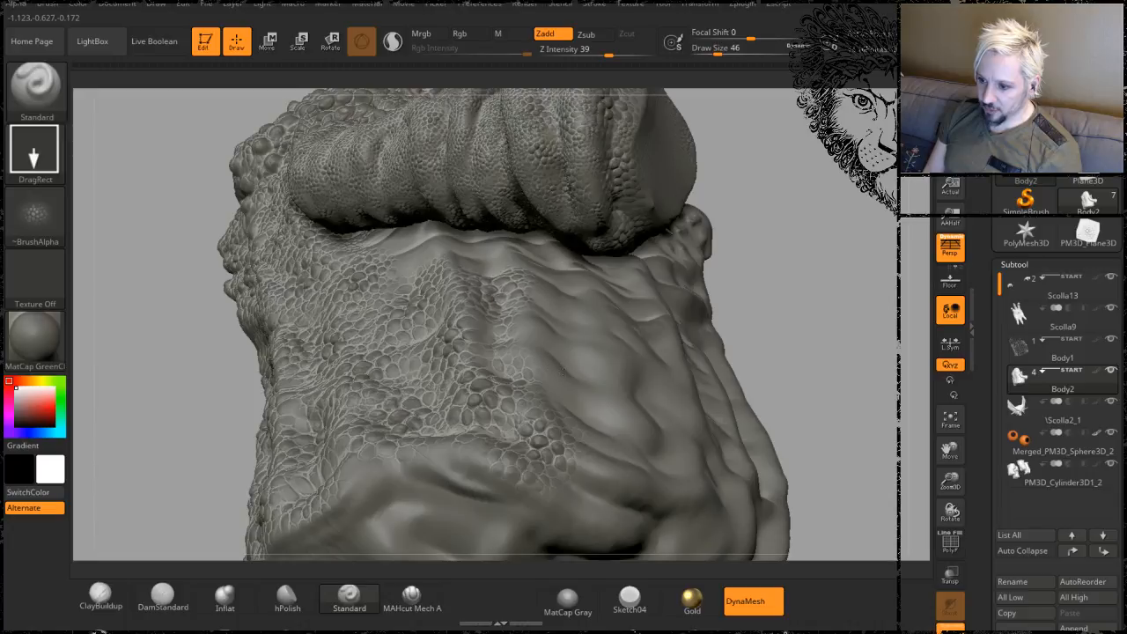
- Stamp scale patches on the lower side edge of the body and around the hem corners
mouse_move(837, 236)
left_mouse_down()
mouse_move(819, 289)
mouse_move(786, 194)
mouse_move(812, 240)
mouse_move(775, 218)
left_mouse_up()
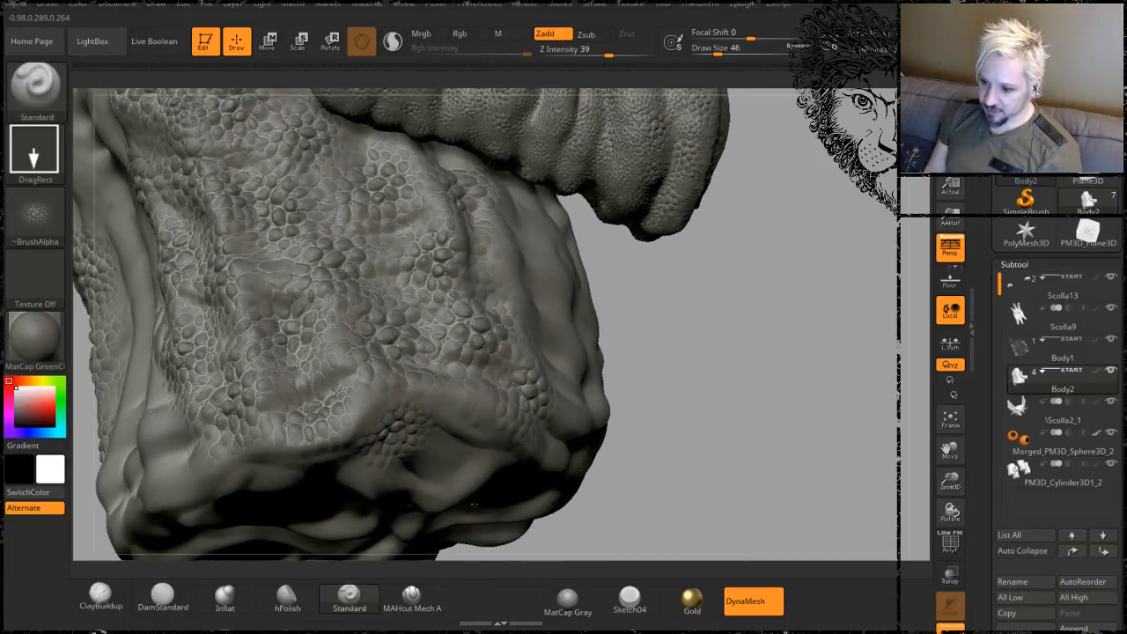
mouse_move(692, 415)
left_mouse_down()
mouse_move(671, 330)
mouse_move(704, 297)
mouse_move(692, 292)
left_mouse_up()
mouse_move(584, 349)
left_mouse_down()
mouse_move(739, 294)
mouse_move(722, 397)
mouse_move(759, 472)
left_mouse_up()
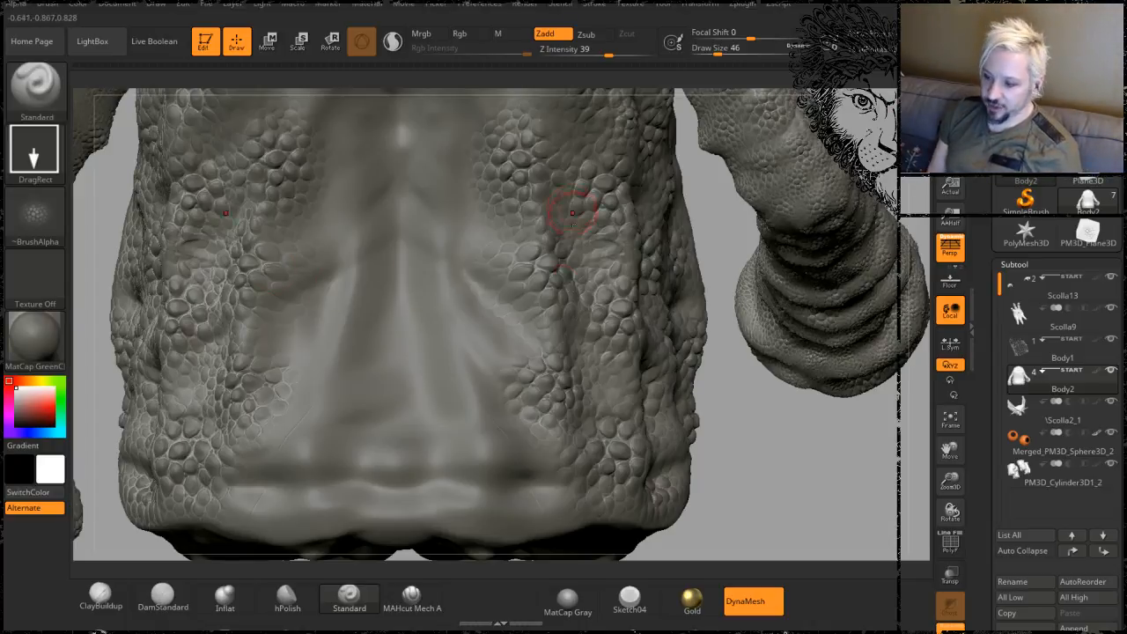
- Stamp scale patches around the smooth centre beneath the arched chest fold and soften the small stamp in its middle
left_click_drag(727, 410, 786, 417)
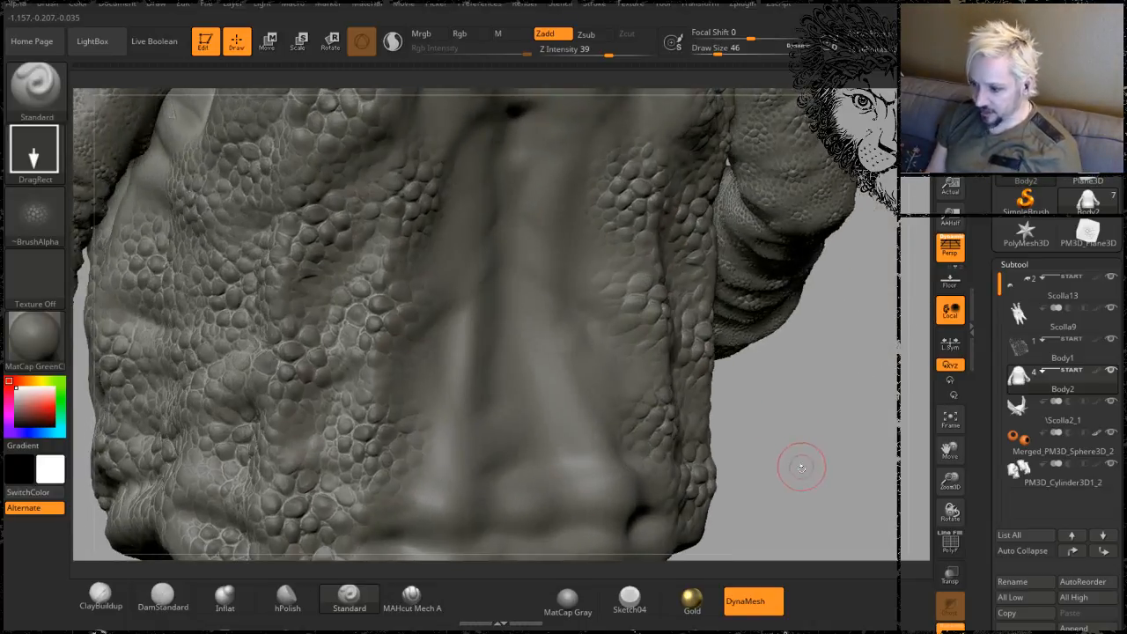
left_click_drag(800, 464, 779, 308, "alt")
left_click_drag(778, 390, 757, 312)
mouse_move(750, 359)
left_mouse_down("alt")
mouse_move(736, 408)
mouse_move(688, 377)
left_mouse_up("alt")
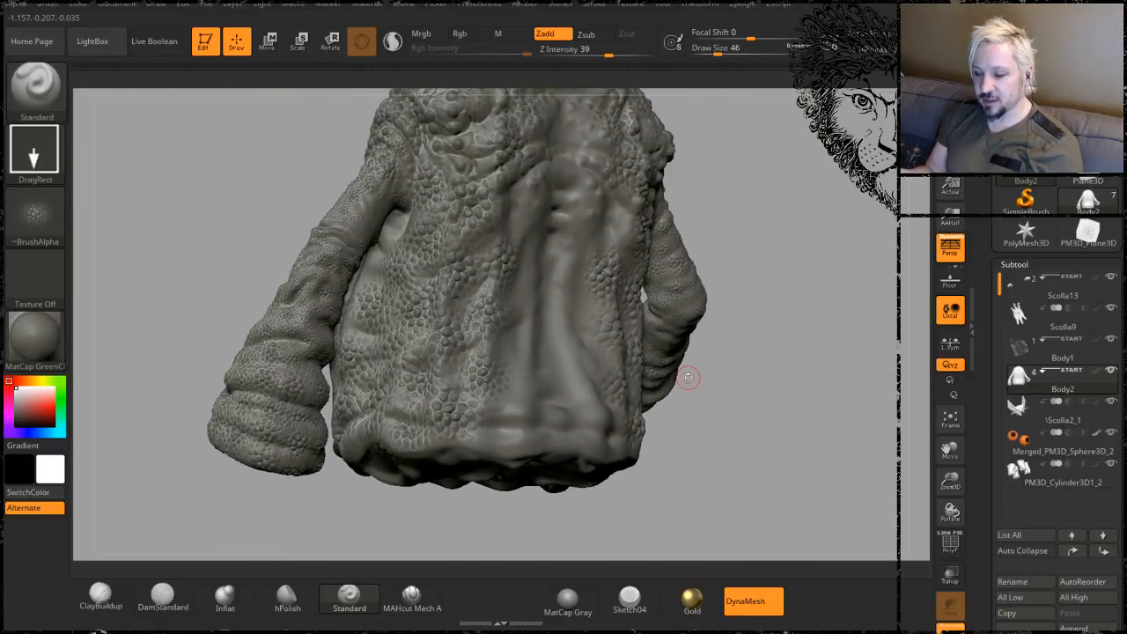
mouse_move(755, 231)
left_mouse_down()
mouse_move(723, 246)
mouse_move(732, 320)
left_mouse_up()
left_click_drag(761, 279, 715, 277)
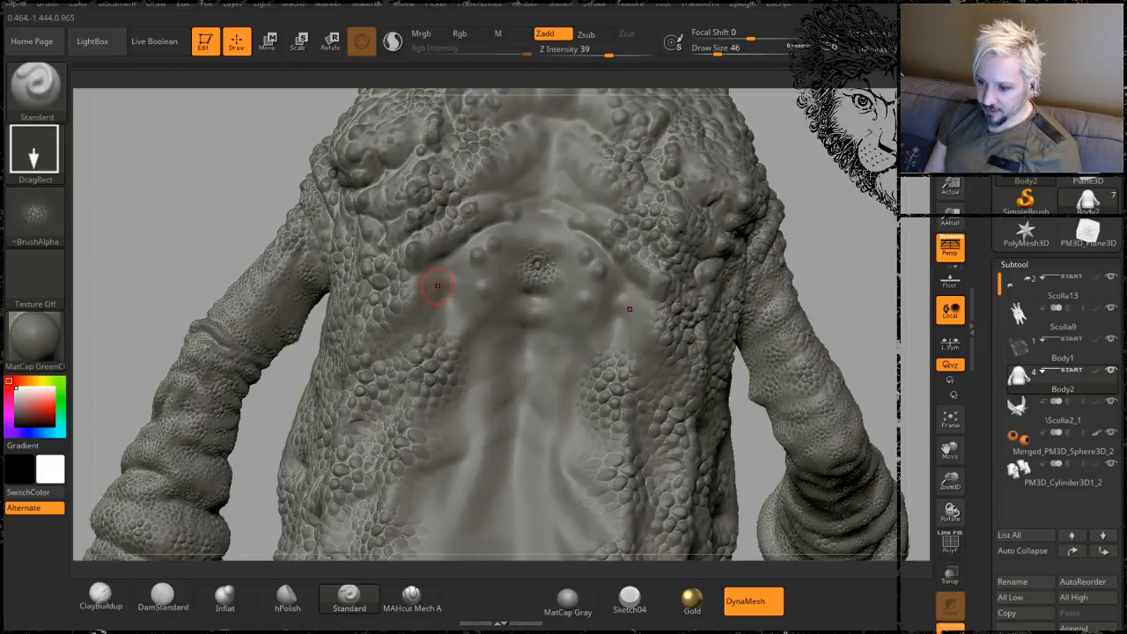
mouse_move(440, 296)
left_mouse_down()
mouse_move(436, 305)
mouse_move(462, 313)
left_mouse_up()
key("ctrl+z")
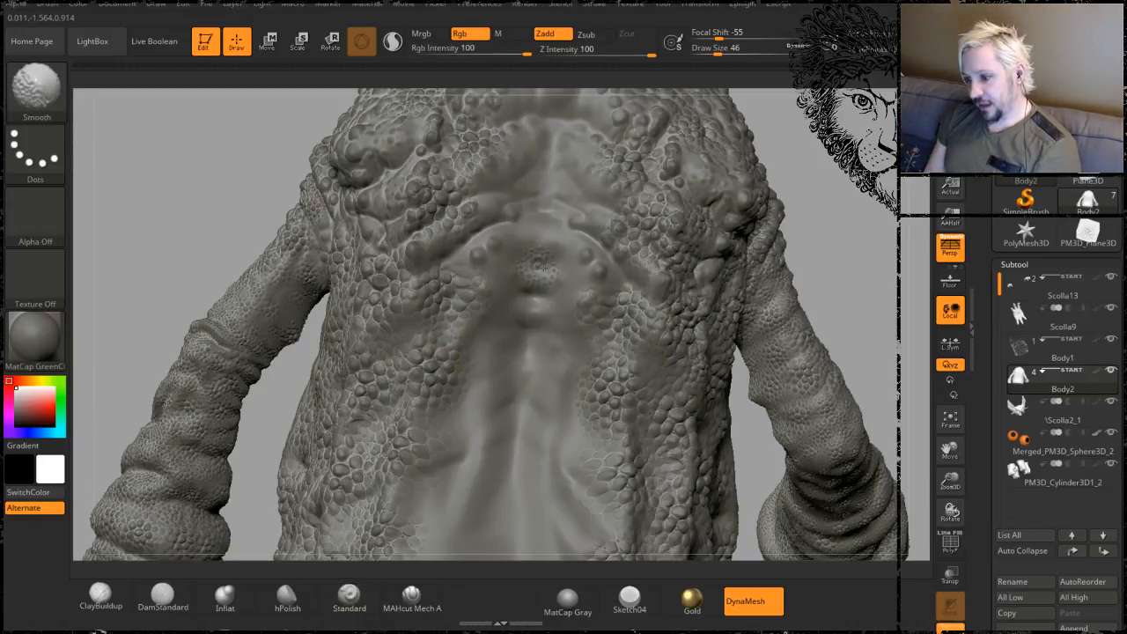
- Isolate the torso of the body by hiding both arms
mouse_move(800, 209)
left_mouse_down()
mouse_move(780, 173)
mouse_move(747, 188)
mouse_move(679, 330)
mouse_move(705, 200)
mouse_move(780, 228)
mouse_move(504, 308)
mouse_move(507, 294)
left_mouse_up()
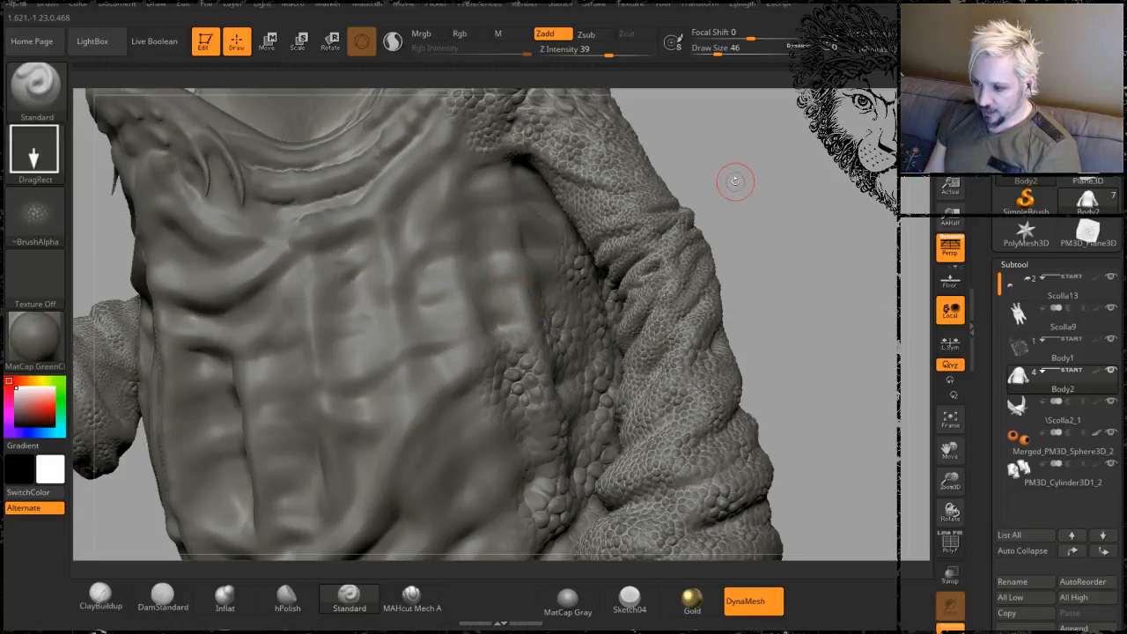
left_click_drag(736, 181, 764, 177)
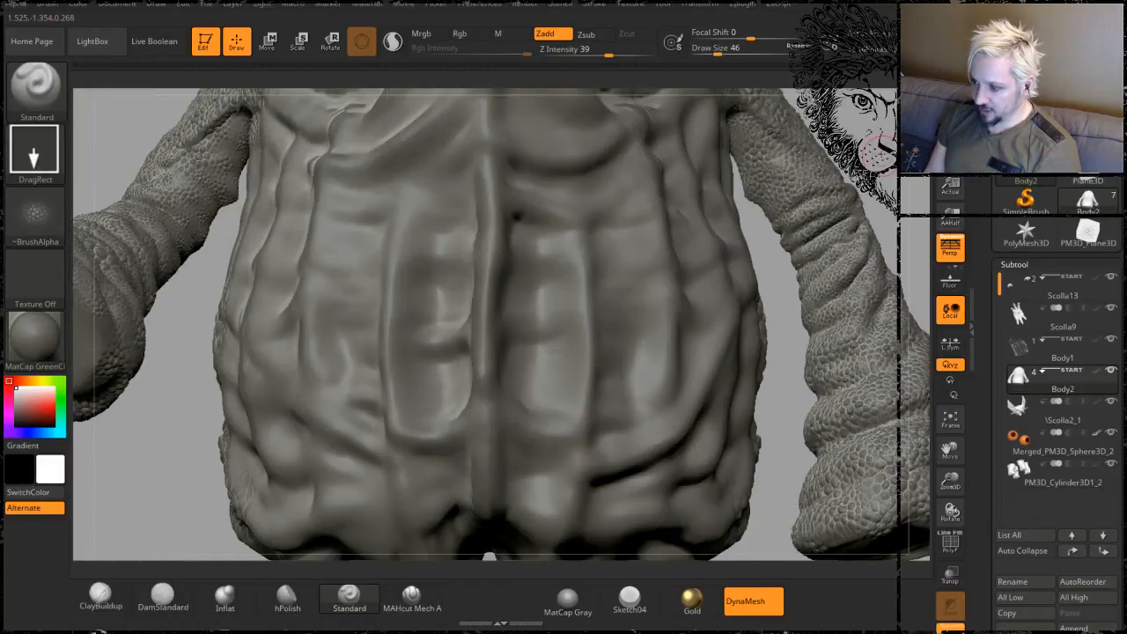
left_click_drag(878, 154, 654, 116, "alt")
mouse_move(778, 252)
left_mouse_down("alt")
mouse_move(750, 189)
mouse_move(671, 154)
mouse_move(676, 256)
left_mouse_up("alt")
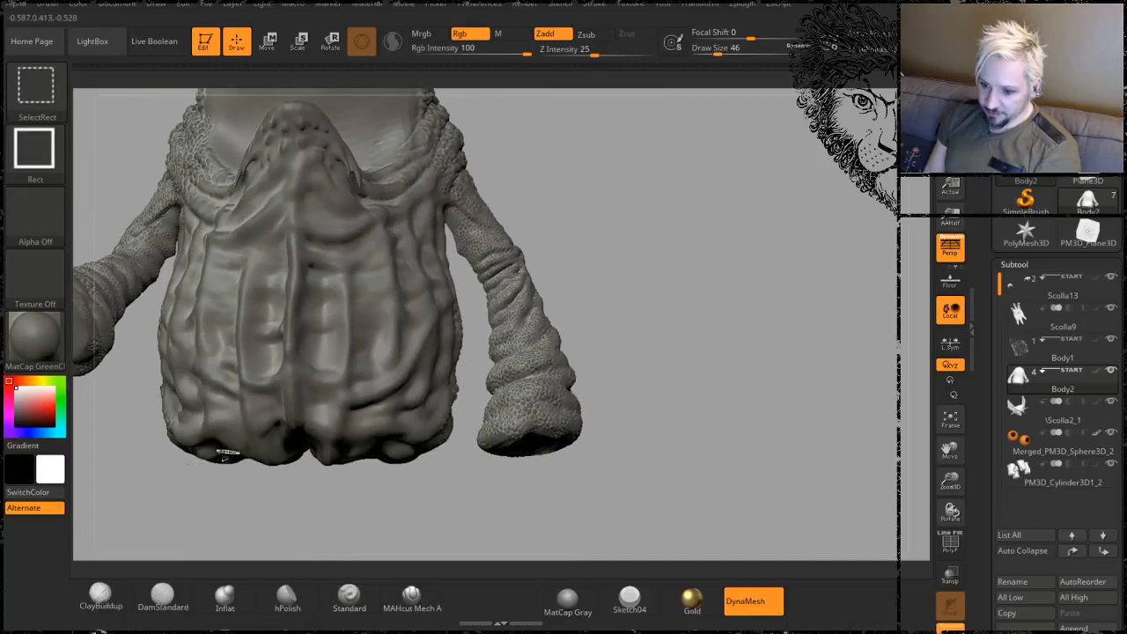
mouse_move(141, 511)
left_mouse_down("ctrl+shift")
mouse_move(390, 335)
mouse_move(470, 177)
mouse_move(467, 49)
left_mouse_up("ctrl+shift")
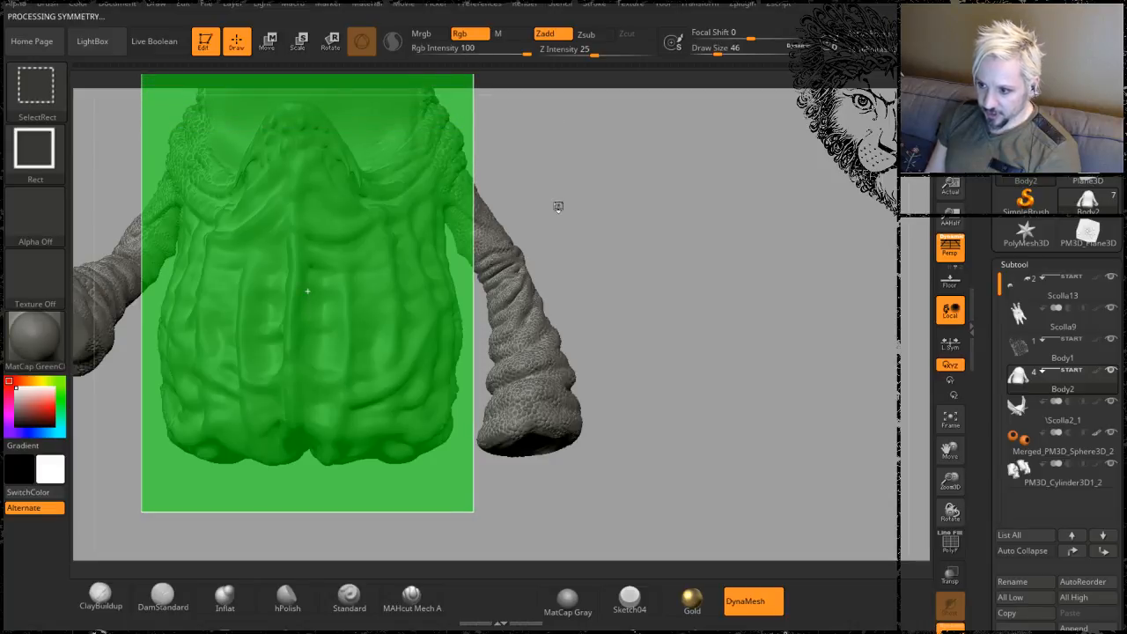
- Examine the isolated torso's folded side, scaled side and lower hem for areas still lacking scales
left_click_drag(573, 176, 662, 226)
left_click_drag(664, 308, 679, 307)
mouse_move(664, 361)
left_mouse_down("alt")
mouse_move(605, 279)
mouse_move(529, 457)
left_mouse_up("alt")
mouse_move(649, 302)
left_mouse_down()
mouse_move(629, 306)
mouse_move(575, 106)
mouse_move(485, 308)
mouse_move(476, 297)
left_mouse_up()
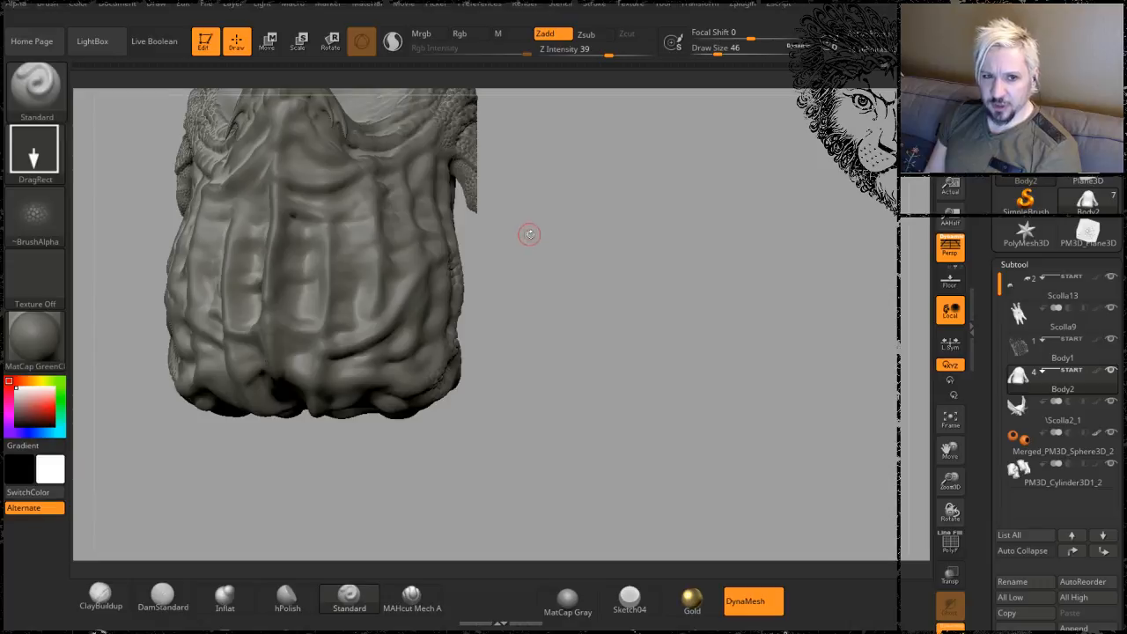
left_click_drag(529, 234, 561, 229)
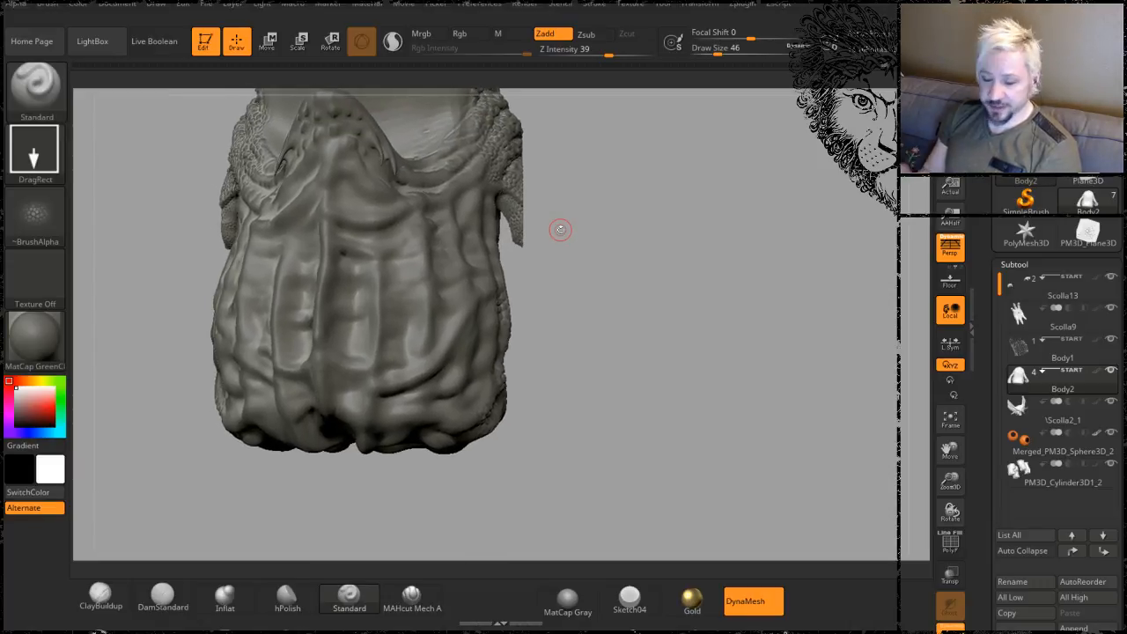
mouse_move(581, 254)
left_mouse_down()
mouse_move(649, 269)
mouse_move(748, 269)
mouse_move(738, 284)
left_mouse_up()
left_click_drag(672, 315, 682, 439, "alt")
left_click_drag(736, 384, 687, 260, "alt")
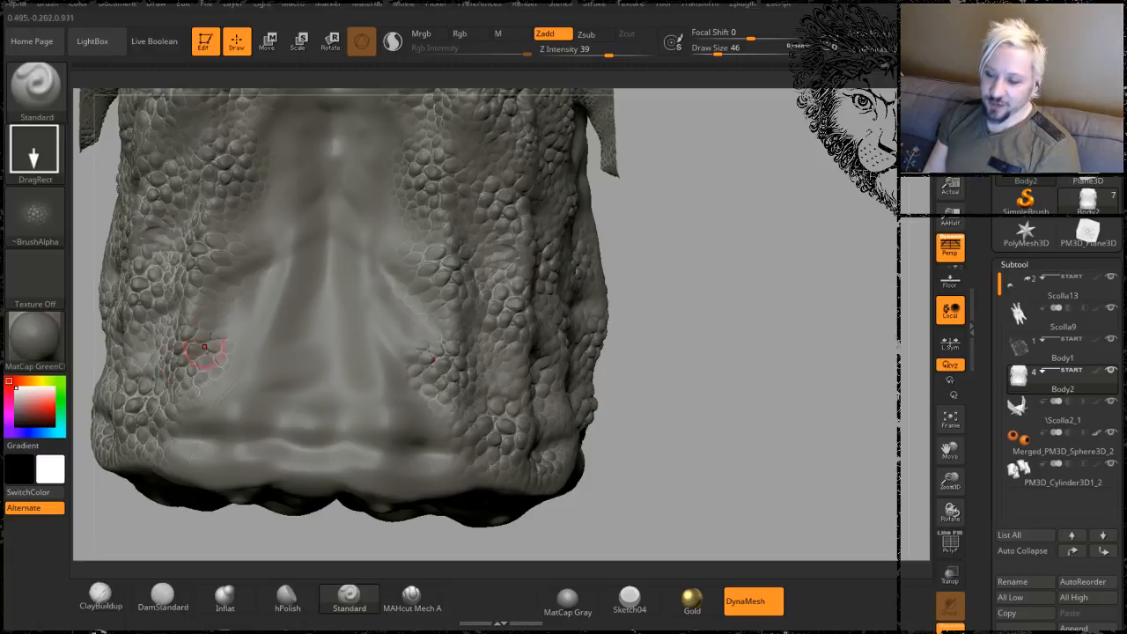
left_click_drag(676, 356, 662, 250, "alt")
left_click_drag(673, 342, 669, 238)
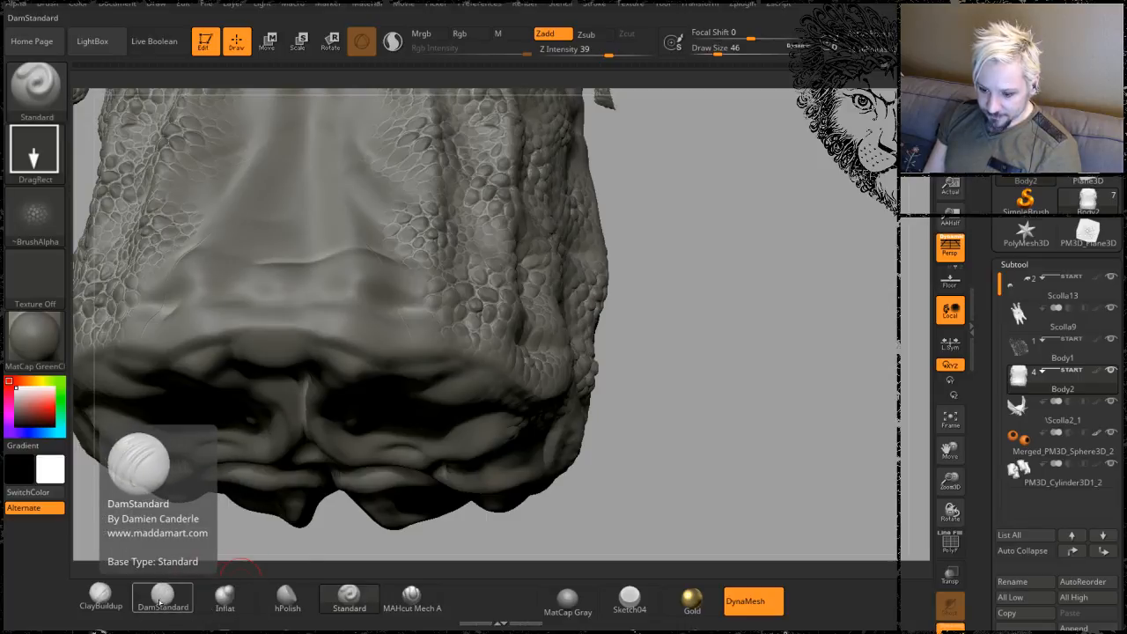
- Switch to the Clay brush and examine the torso's smooth centre, chest folds and flank scales from several angles
left_click(103, 632)
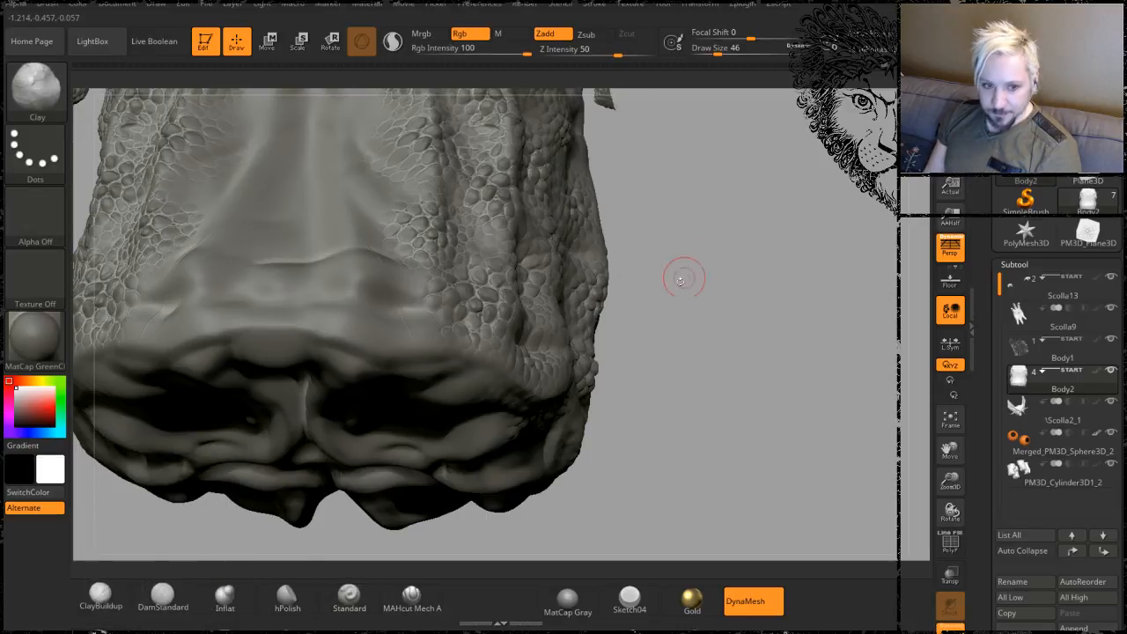
mouse_move(679, 272)
left_mouse_down()
mouse_move(649, 309)
mouse_move(624, 314)
mouse_move(649, 323)
mouse_move(686, 288)
mouse_move(676, 314)
mouse_move(641, 271)
left_mouse_up()
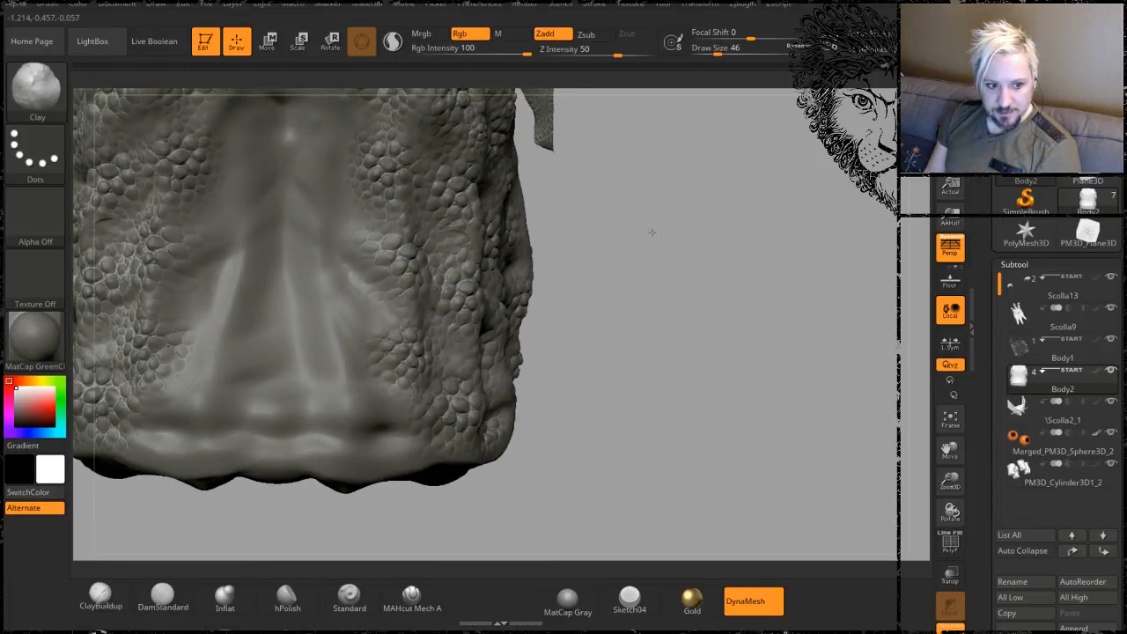
mouse_move(652, 233)
left_mouse_down()
mouse_move(697, 267)
mouse_move(722, 255)
mouse_move(725, 267)
mouse_move(678, 264)
mouse_move(719, 282)
mouse_move(676, 289)
left_mouse_up()
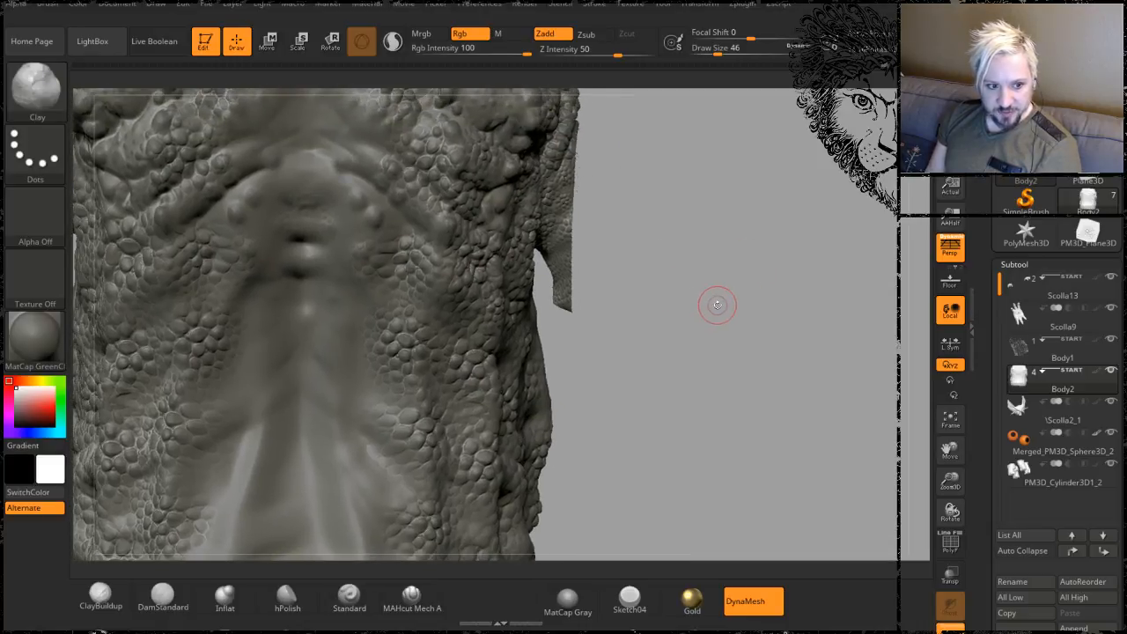
mouse_move(714, 327)
left_mouse_down()
mouse_move(674, 310)
mouse_move(647, 325)
mouse_move(649, 294)
left_mouse_up()
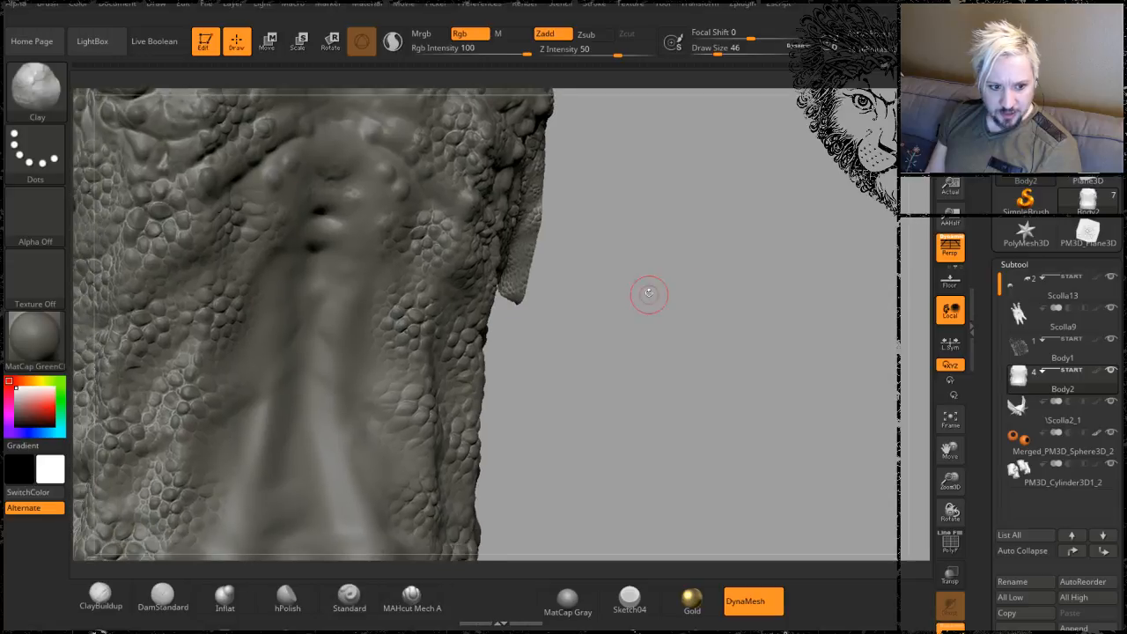
left_click_drag(612, 377, 644, 334)
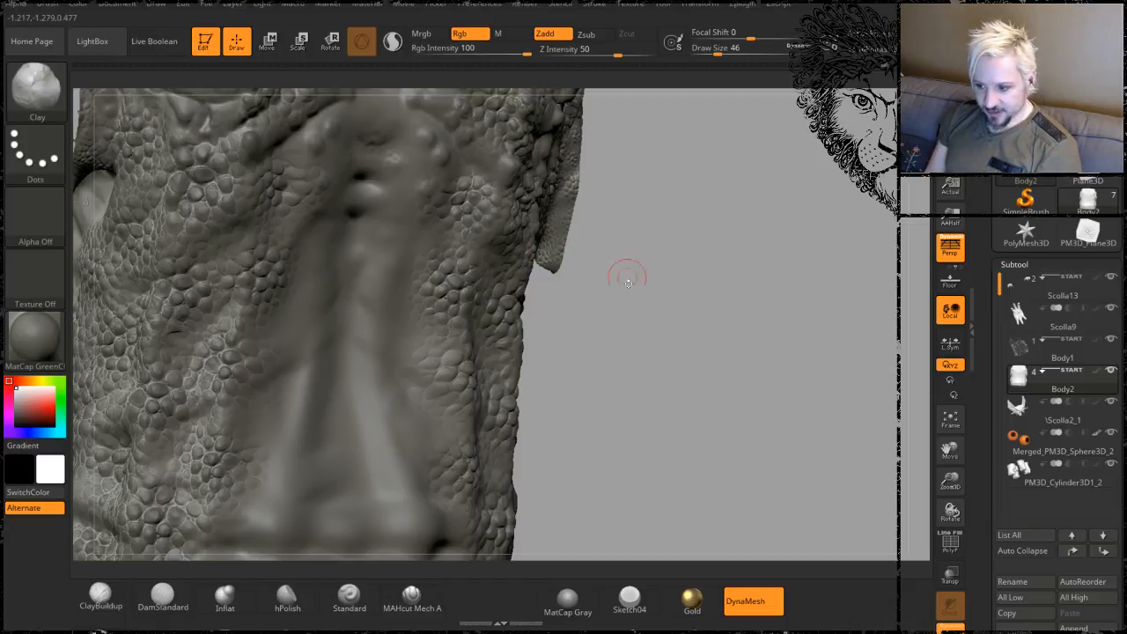
mouse_move(628, 283)
left_mouse_down("alt")
mouse_move(695, 327)
mouse_move(717, 309)
mouse_move(711, 282)
mouse_move(666, 284)
mouse_move(647, 325)
mouse_move(666, 310)
mouse_move(659, 297)
left_mouse_up("alt")
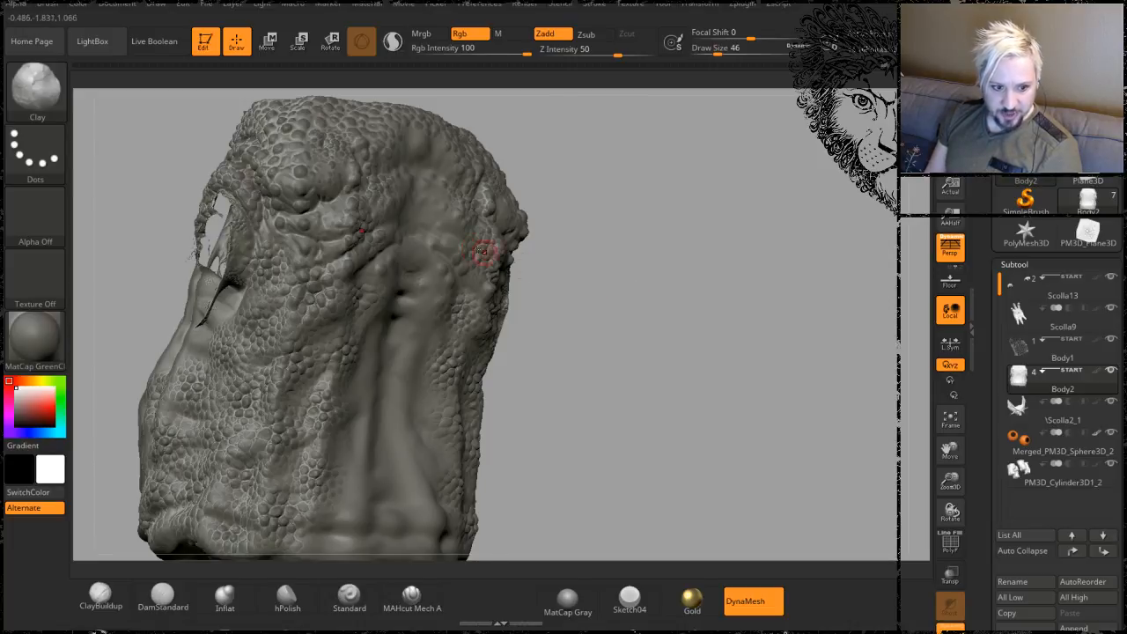
mouse_move(574, 300)
left_mouse_down()
mouse_move(611, 327)
mouse_move(637, 323)
mouse_move(569, 365)
mouse_move(667, 310)
mouse_move(679, 244)
mouse_move(713, 236)
mouse_move(660, 202)
mouse_move(702, 274)
left_mouse_up()
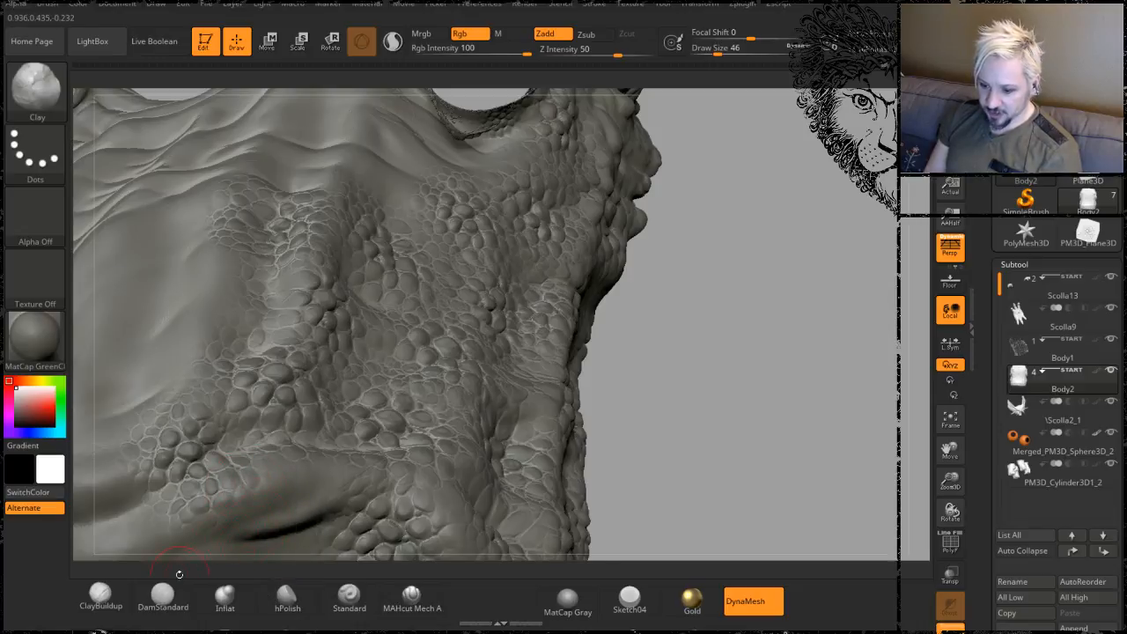
- Hide the remaining upper-arm stub to expose the flank beneath the armpit
left_click_drag(674, 282, 615, 232)
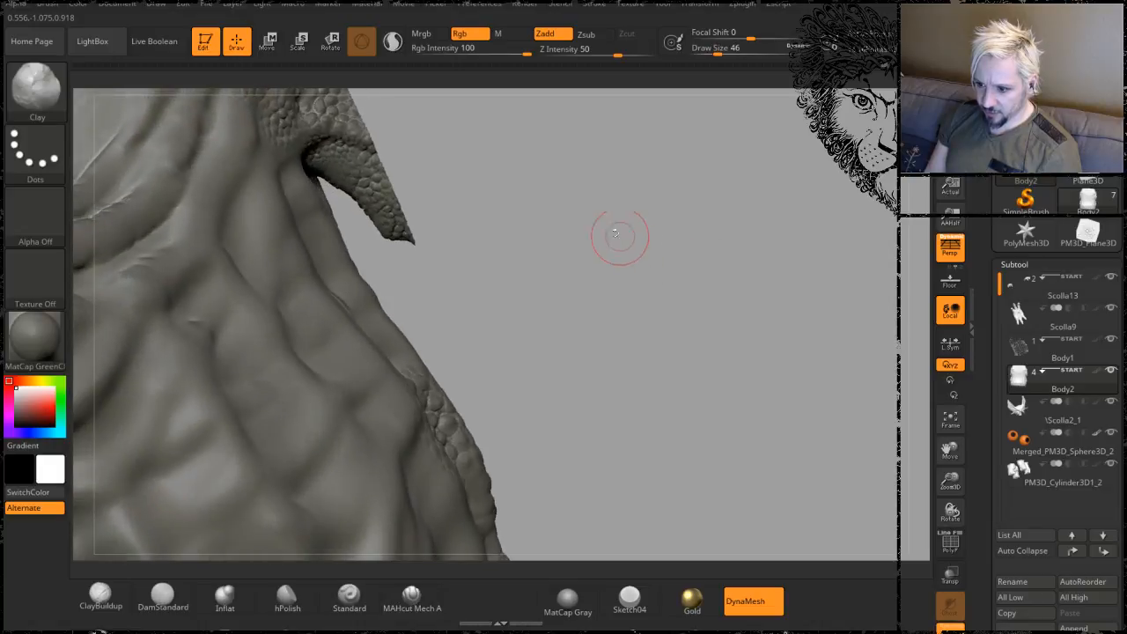
mouse_move(530, 245)
left_mouse_down("ctrl+shift")
mouse_move(396, 194)
mouse_move(362, 133)
left_mouse_up("ctrl+shift")
left_click_drag(434, 237, 353, 74, "ctrl+shift")
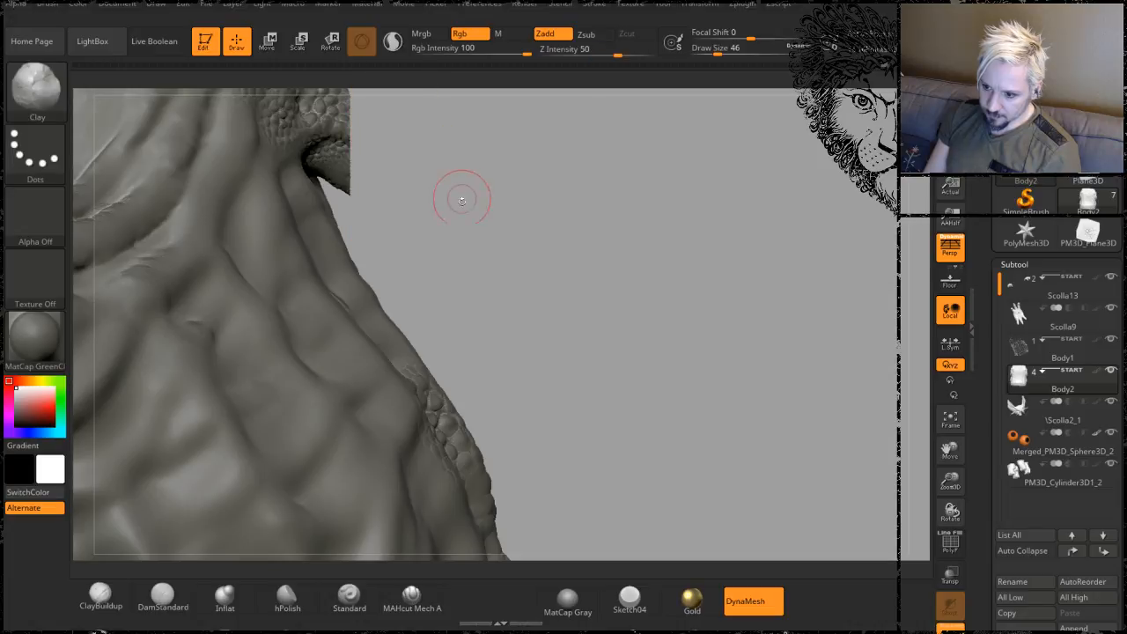
mouse_move(452, 171)
left_mouse_down()
mouse_move(498, 269)
mouse_move(484, 233)
left_mouse_up()
key("ctrl+shift")
mouse_move(500, 147)
left_mouse_down("ctrl+shift")
mouse_move(397, 337)
mouse_move(376, 344)
left_mouse_up("ctrl+shift")
- Stamp small scale patches with the Standard brush on the smooth flank beneath the arm opening
mouse_move(551, 267)
left_mouse_down()
mouse_move(526, 291)
mouse_move(450, 309)
mouse_move(416, 344)
left_mouse_up()
left_click_drag(725, 280, 690, 154, "alt")
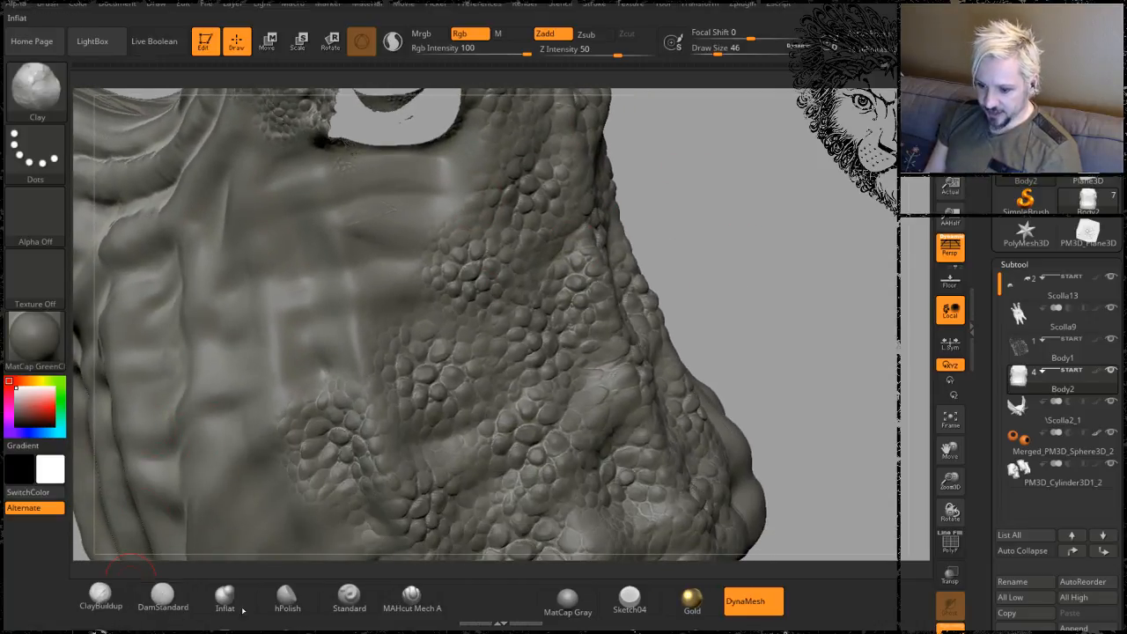
left_click(348, 603)
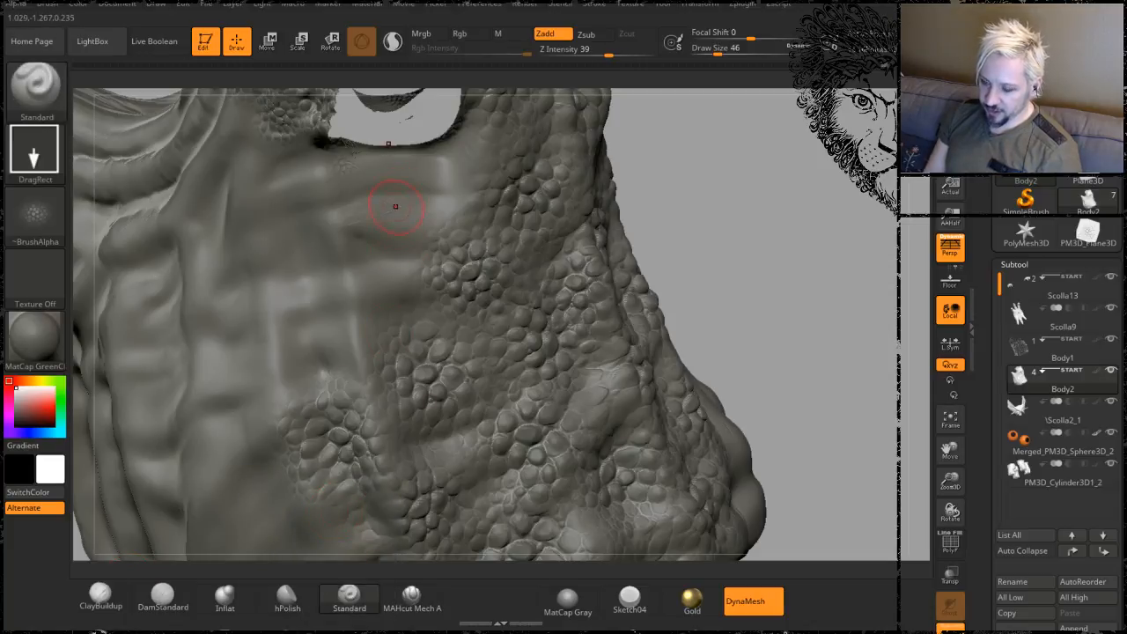
left_click_drag(398, 295, 402, 324)
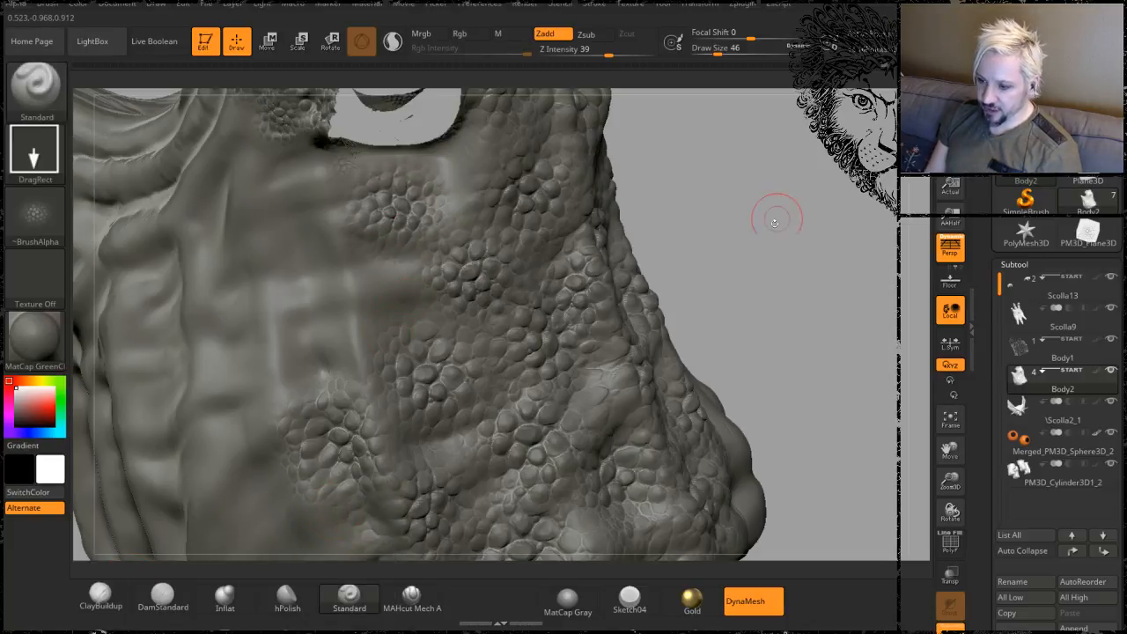
left_click_drag(775, 222, 467, 262)
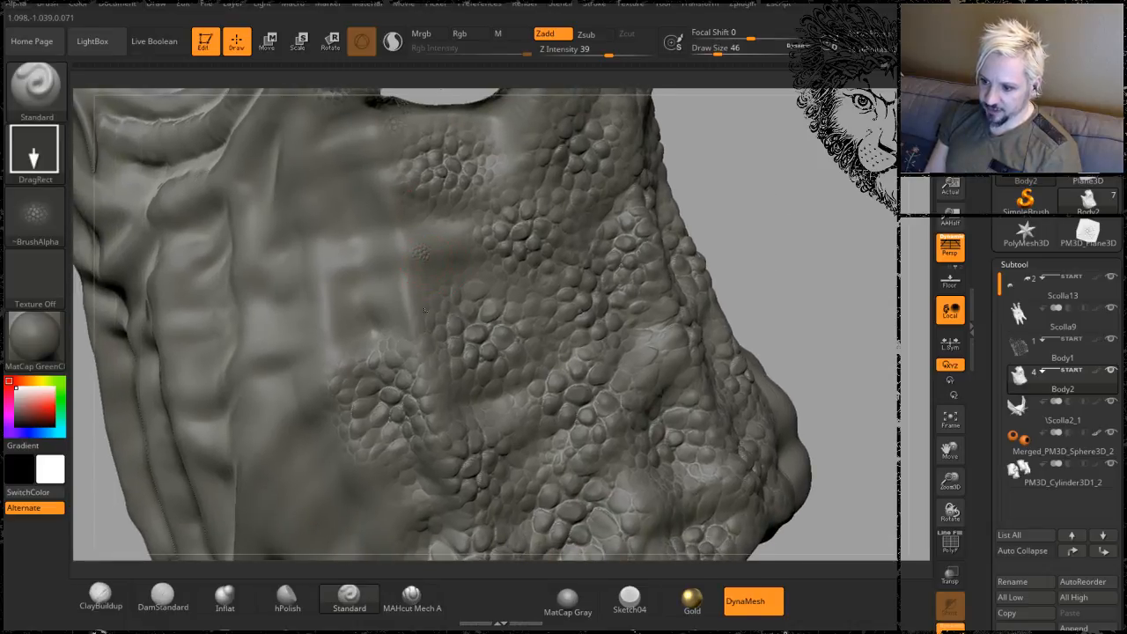
left_click_drag(425, 308, 428, 355)
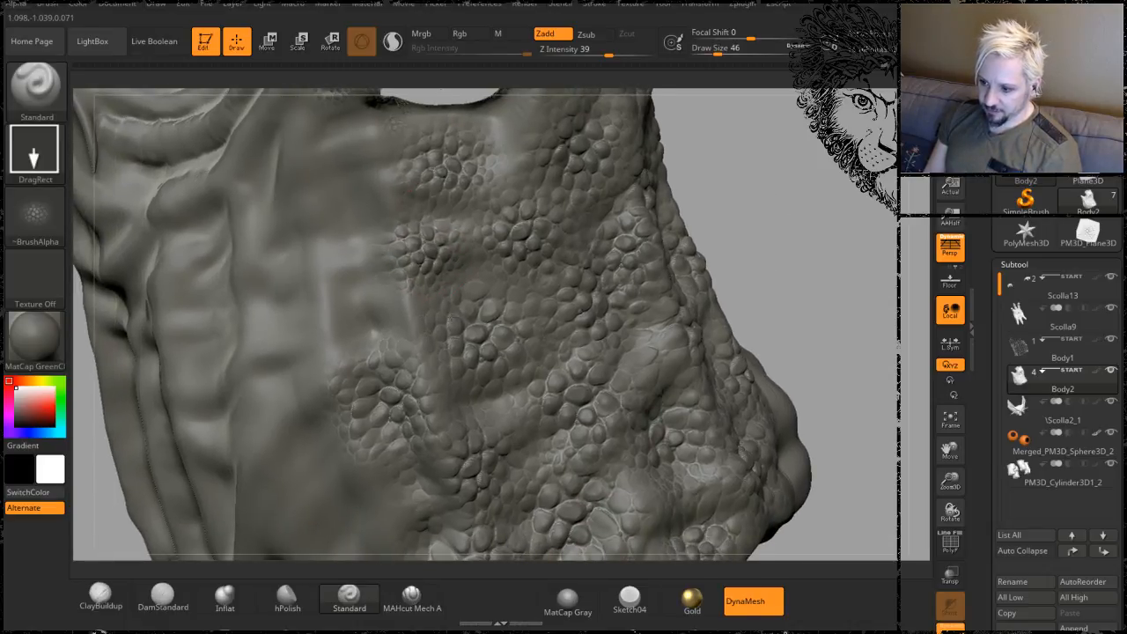
left_click_drag(839, 236, 765, 145)
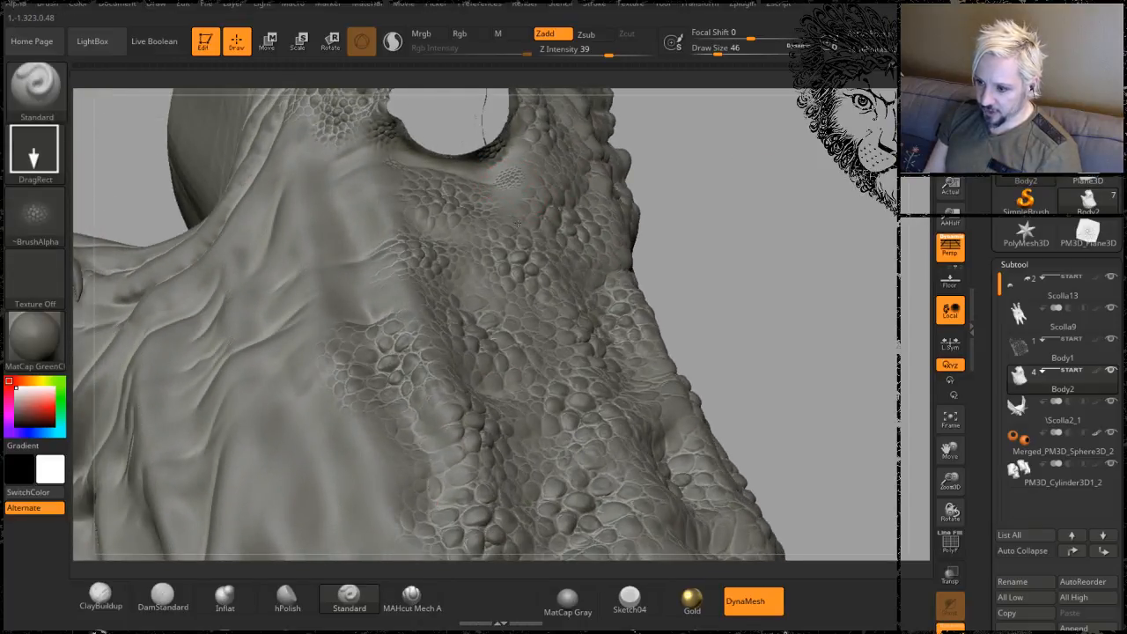
left_click_drag(535, 218, 554, 239)
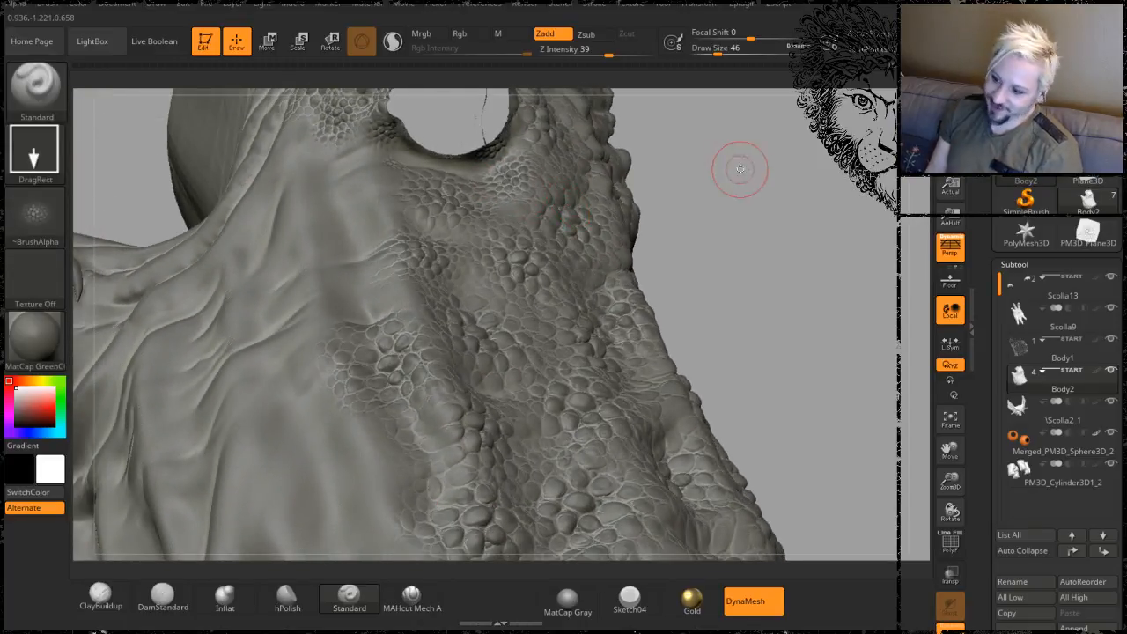
- Extend the scale patches down the flank's border with the smooth folds, starting beside the arm opening
mouse_move(744, 249)
left_mouse_down()
mouse_move(760, 330)
mouse_move(656, 295)
left_mouse_up()
mouse_move(687, 247)
left_mouse_down()
mouse_move(738, 265)
mouse_move(669, 294)
mouse_move(672, 334)
mouse_move(710, 307)
mouse_move(661, 319)
left_mouse_up()
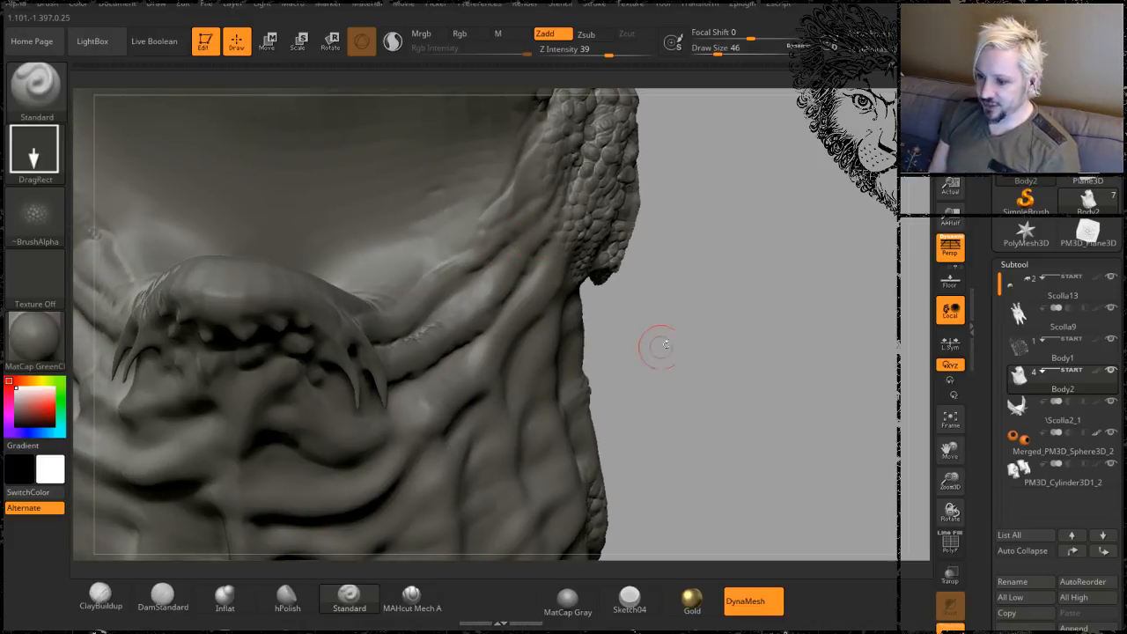
mouse_move(704, 358)
left_mouse_down()
mouse_move(675, 312)
mouse_move(546, 251)
left_mouse_up()
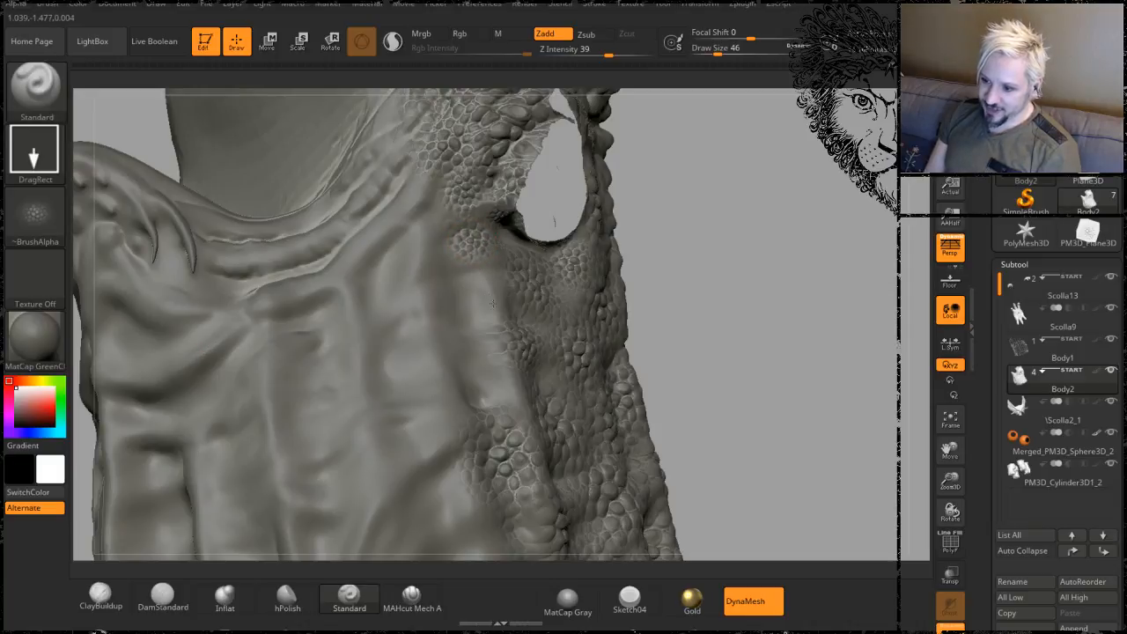
mouse_move(744, 273)
left_mouse_down()
mouse_move(773, 214)
mouse_move(518, 187)
left_mouse_up()
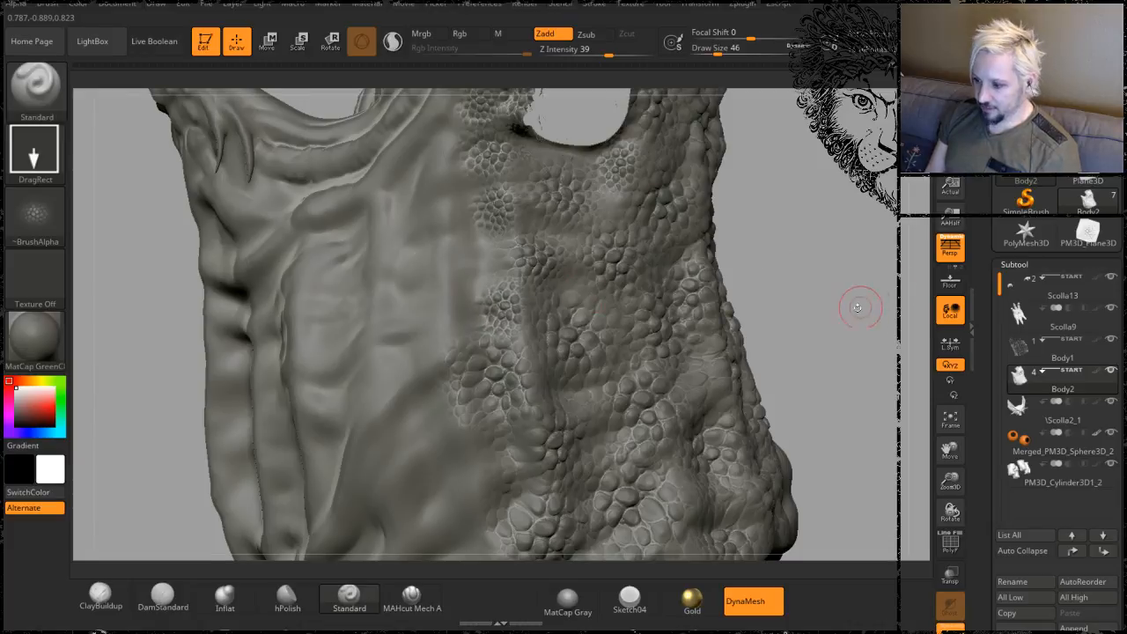
- Set the brush draw size to 59 and stamp scale patches on the smooth central strip beneath the chest fold
mouse_move(857, 308)
left_mouse_down()
mouse_move(743, 314)
mouse_move(695, 267)
mouse_move(699, 242)
mouse_move(769, 214)
mouse_move(801, 332)
mouse_move(634, 244)
mouse_move(687, 309)
mouse_move(799, 198)
mouse_move(705, 284)
left_mouse_up()
key("space")
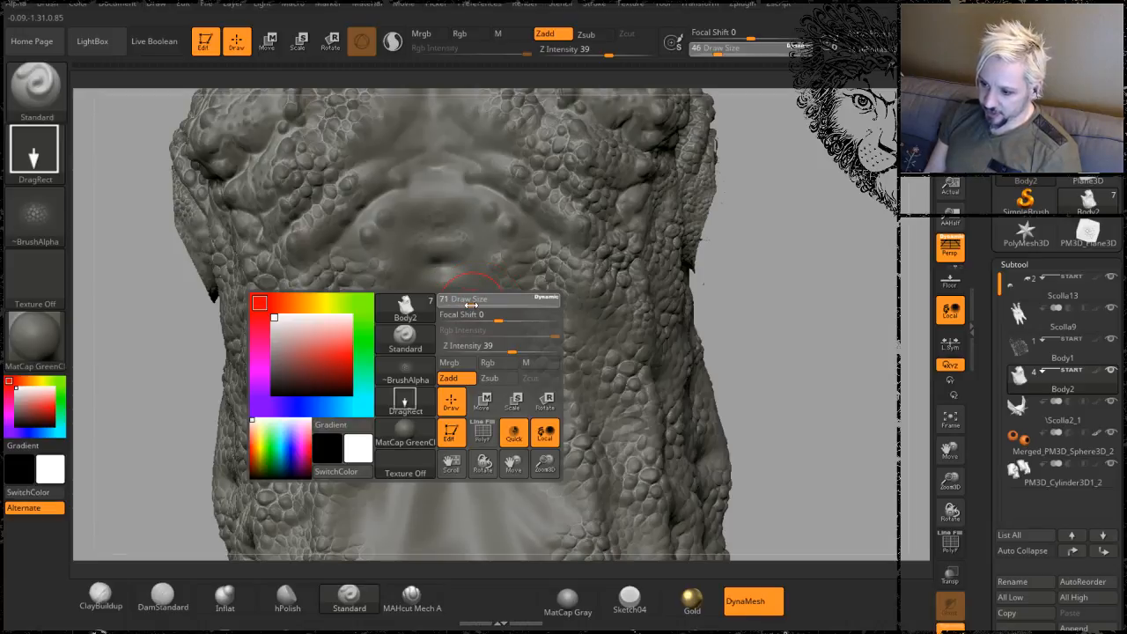
left_click_drag(471, 304, 461, 305)
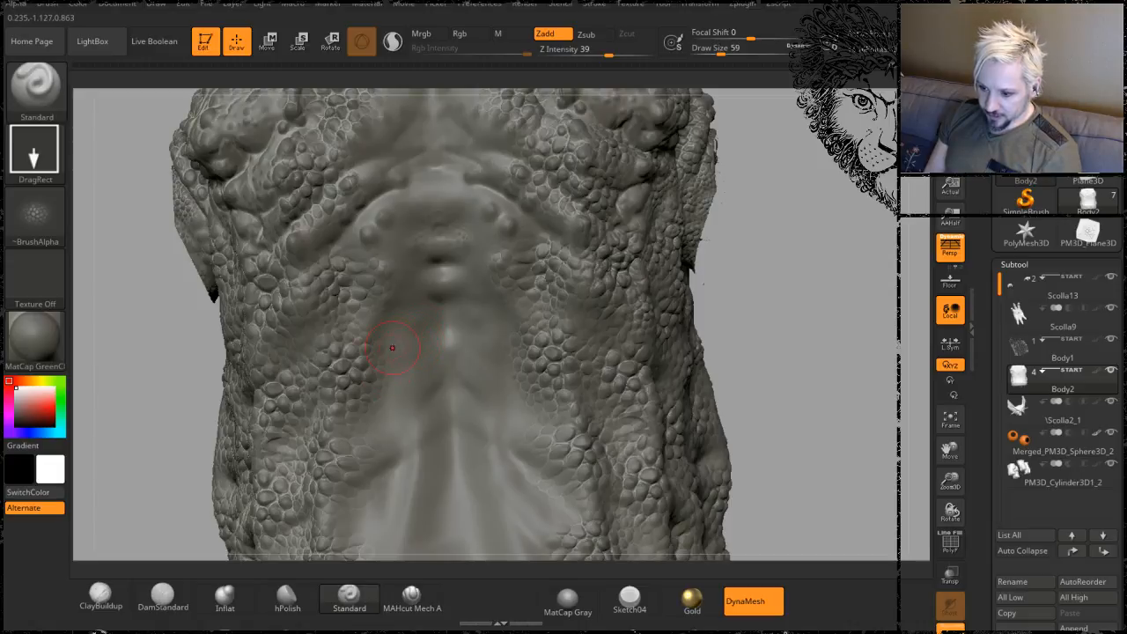
left_click_drag(393, 348, 410, 428)
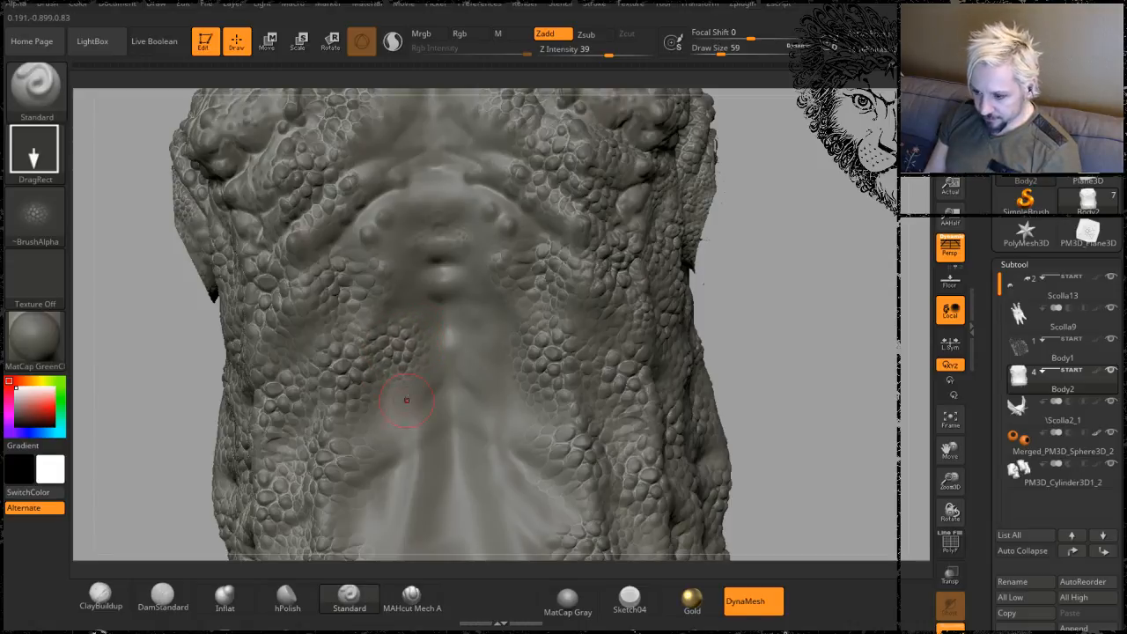
left_click_drag(498, 397, 507, 415)
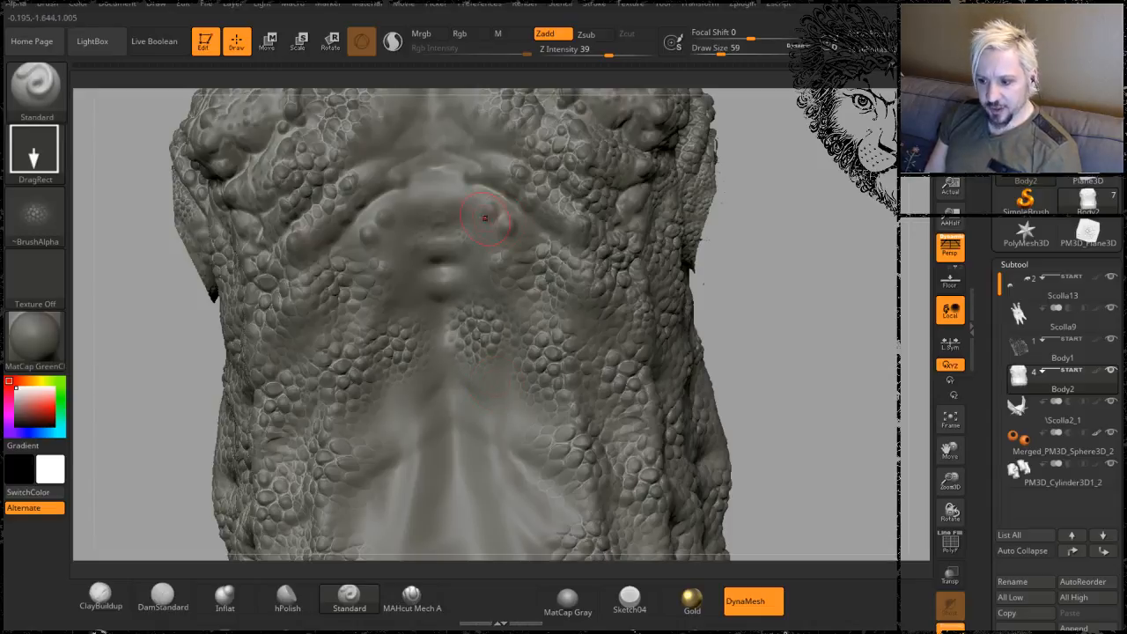
- Smooth the small central bump beneath the arched chest fold and stamp scale patches around it and across the fold
key("shift")
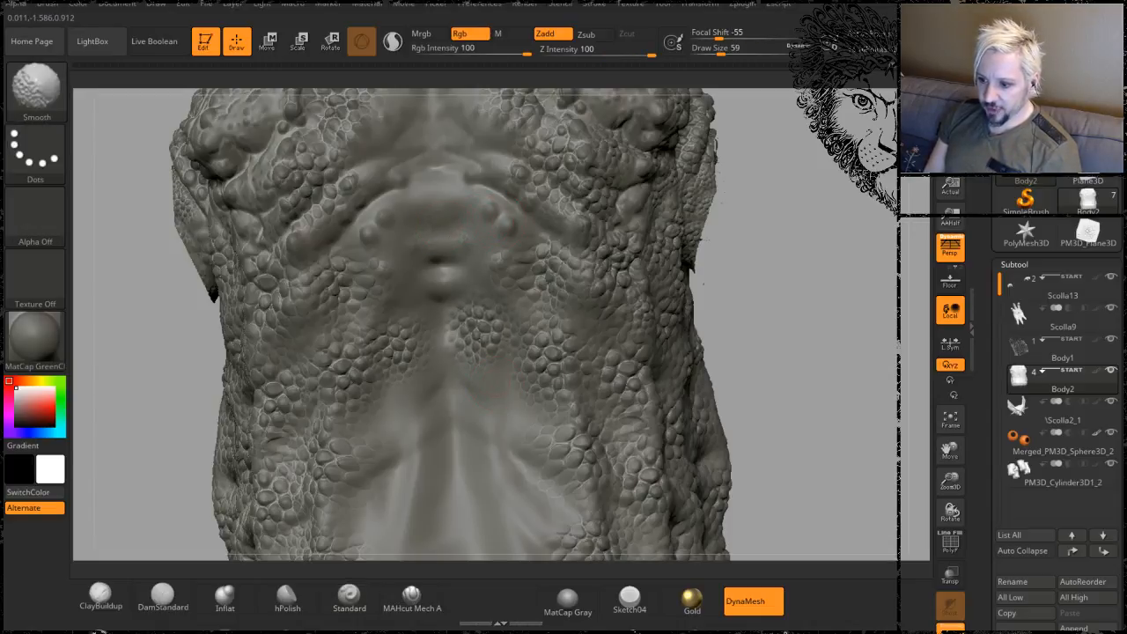
left_click_drag(445, 353, 451, 380)
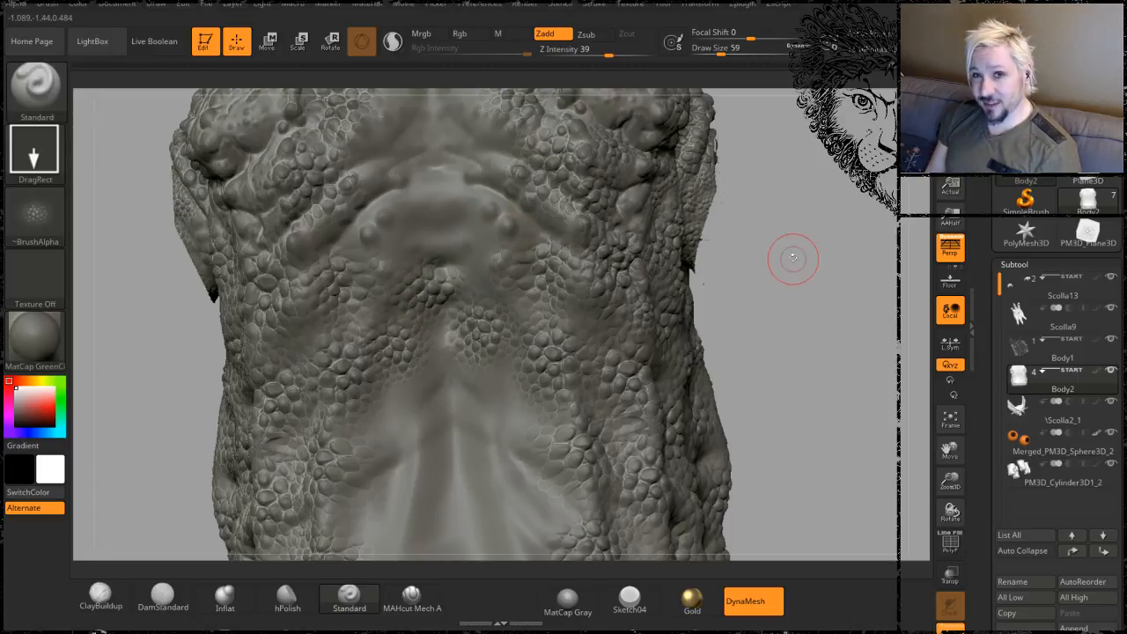
mouse_move(775, 292)
left_mouse_down()
mouse_move(817, 267)
mouse_move(785, 217)
mouse_move(721, 164)
left_mouse_up()
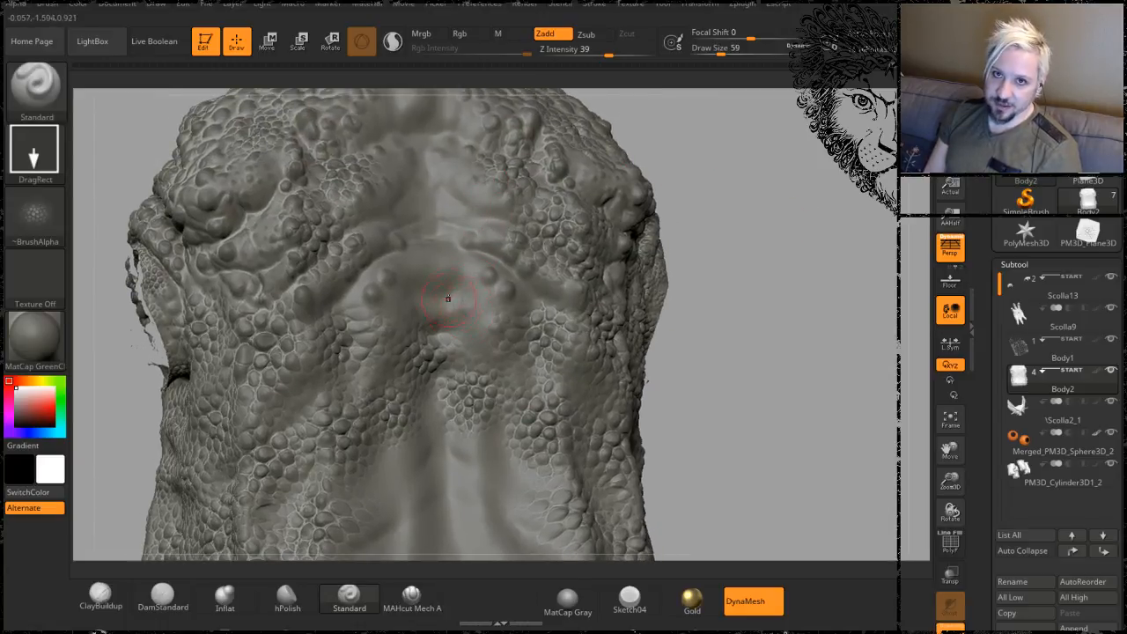
left_click_drag(454, 303, 481, 283)
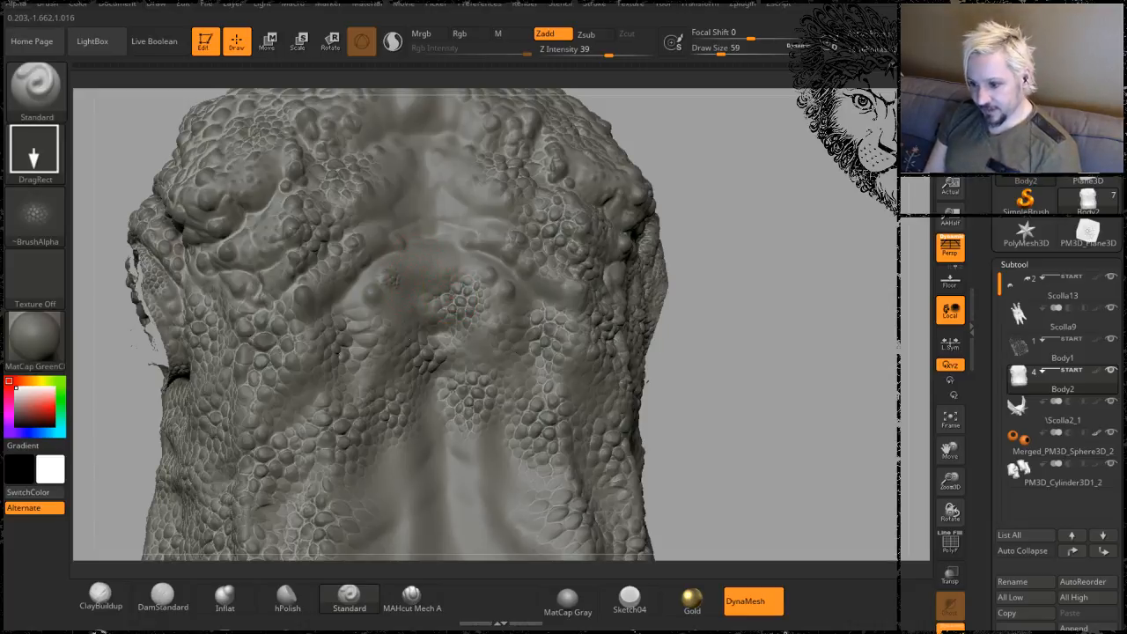
mouse_move(397, 276)
left_mouse_down()
mouse_move(409, 263)
mouse_move(467, 257)
left_mouse_up()
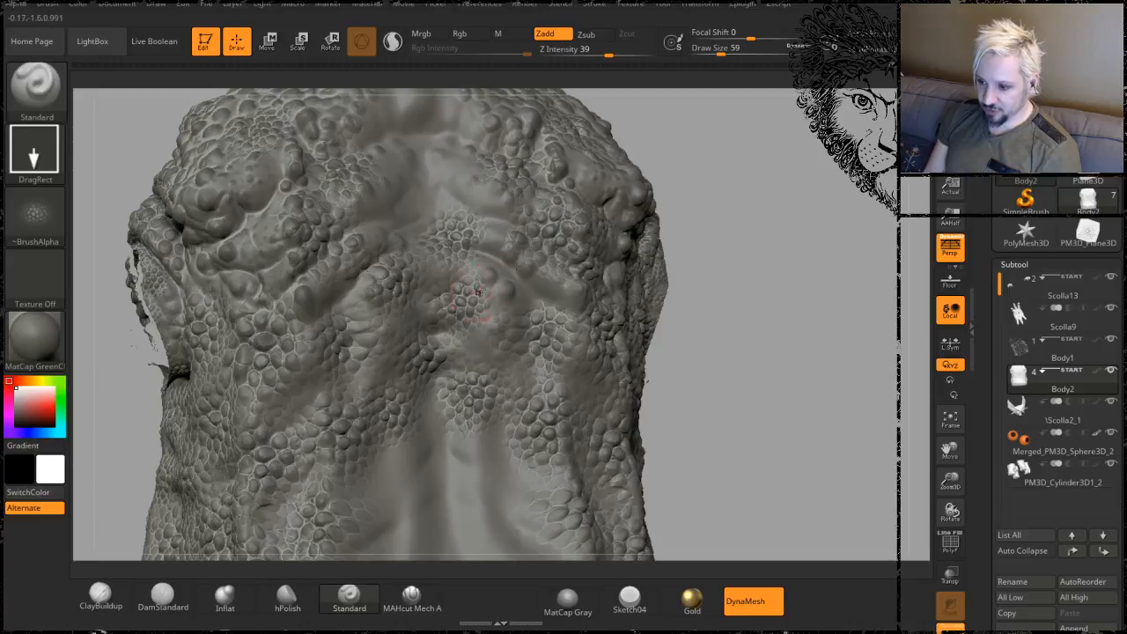
- Stamp scale patches over the smooth centre of the upper chest, up to the ridge below the neck
mouse_move(744, 177)
left_mouse_down()
mouse_move(717, 221)
mouse_move(351, 322)
mouse_move(380, 338)
left_mouse_up()
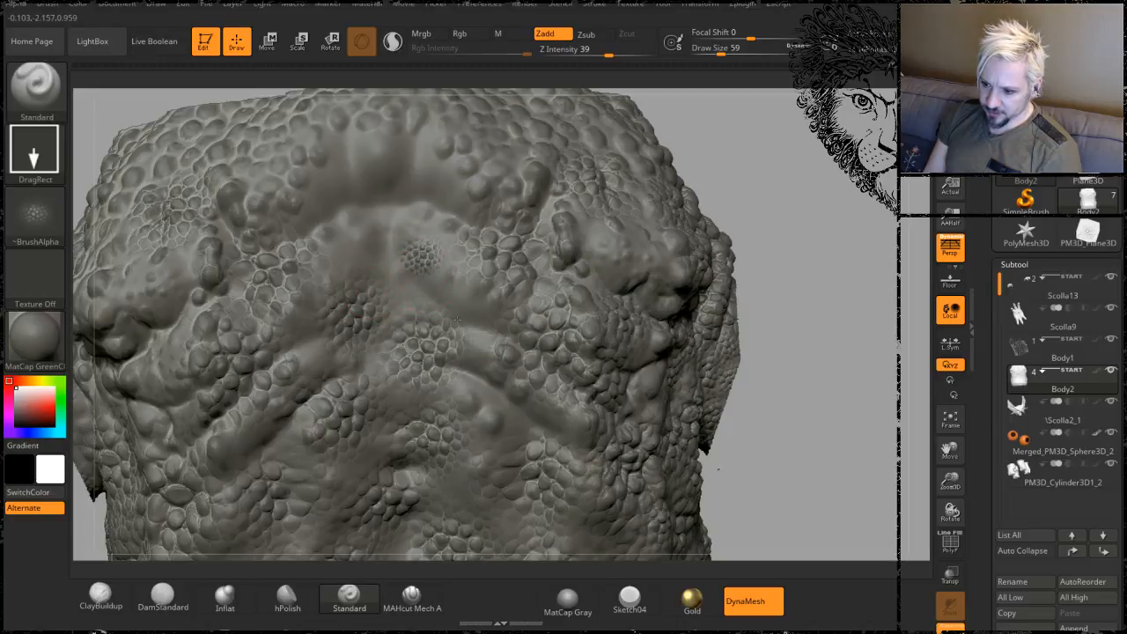
left_click_drag(455, 321, 459, 324)
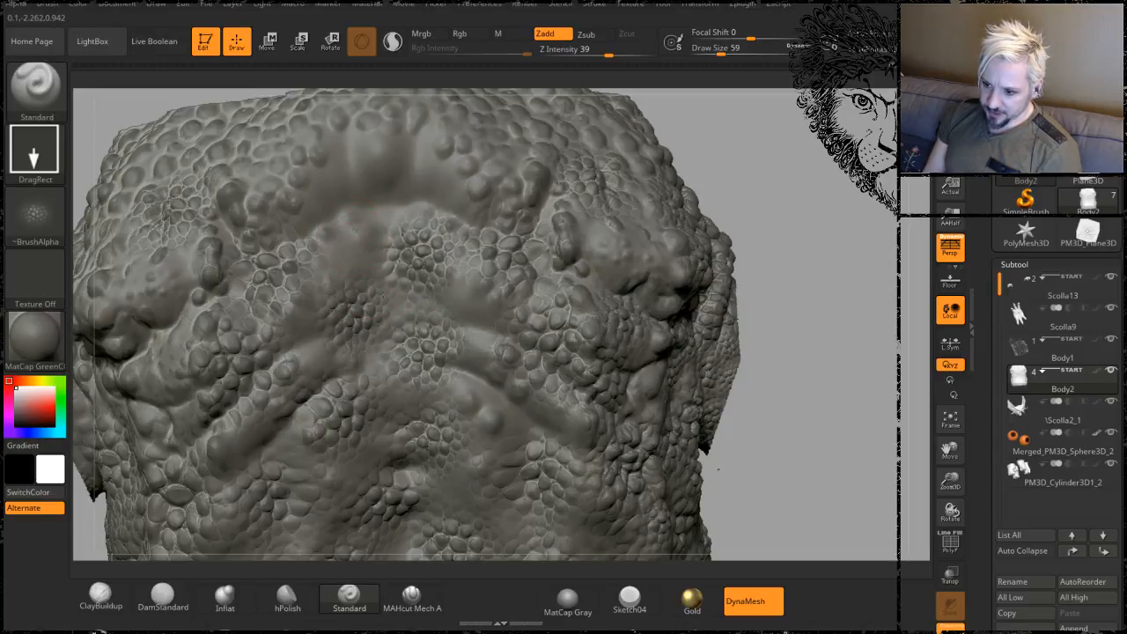
left_click_drag(355, 230, 385, 262)
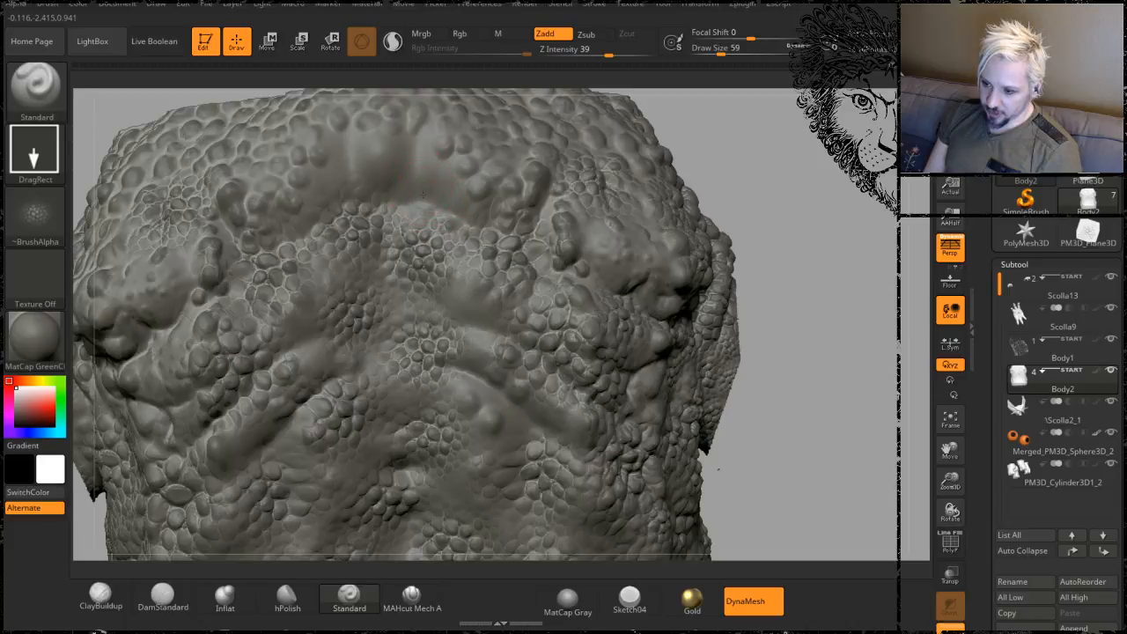
left_click_drag(422, 174, 458, 242)
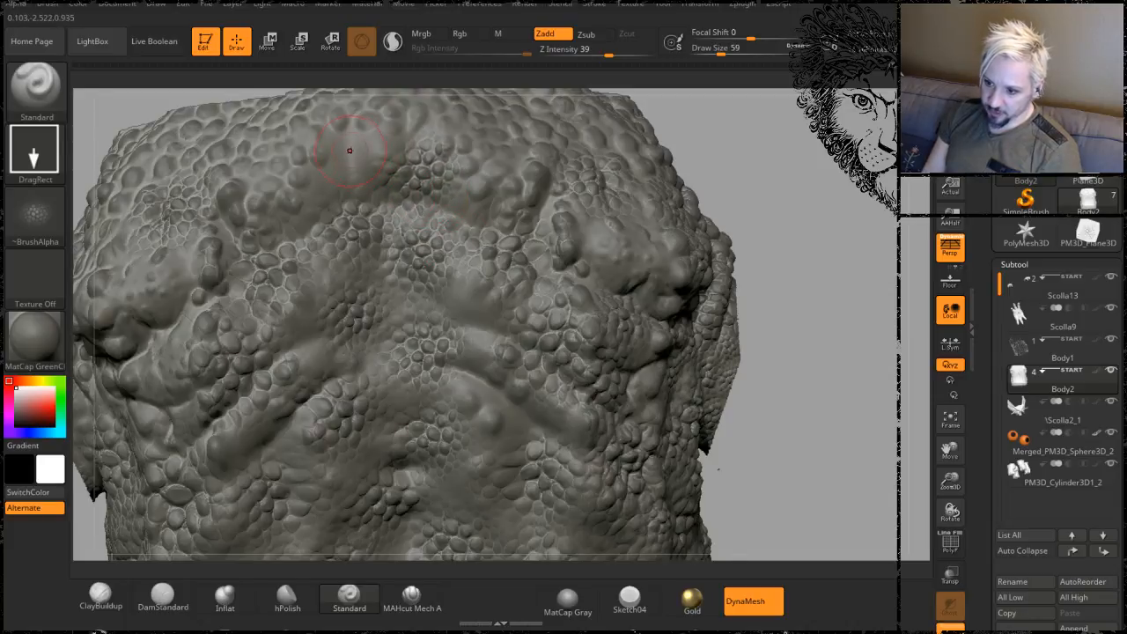
left_click_drag(349, 151, 373, 174)
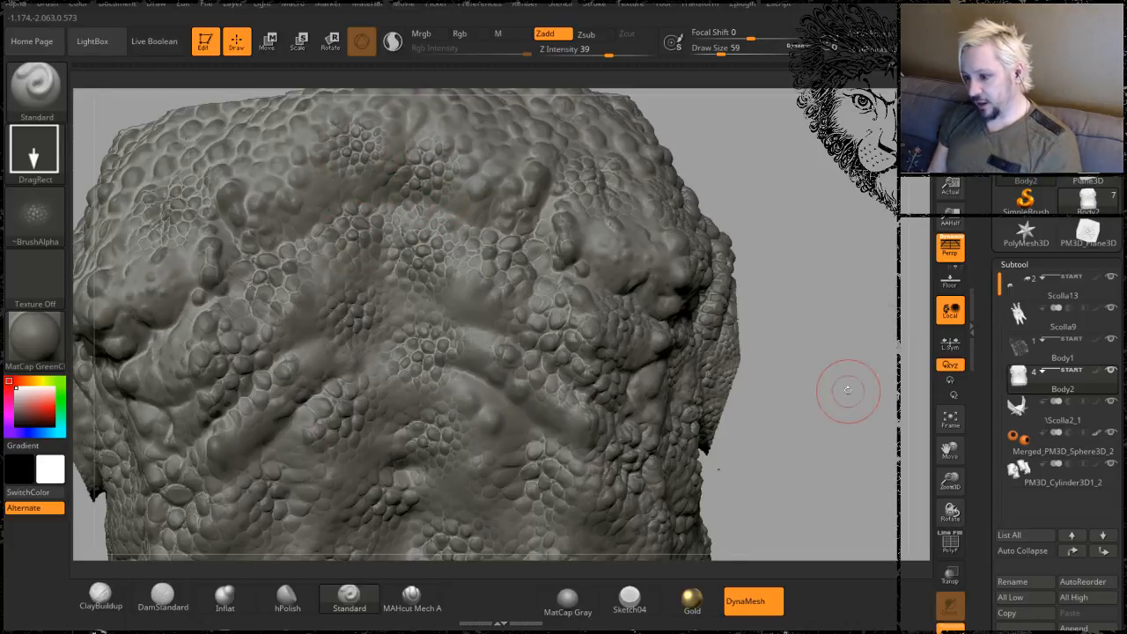
- Stamp scale patches across the upper ends of the smooth vertical folds at the centre of the belly
mouse_move(847, 390)
left_mouse_down()
mouse_move(652, 317)
mouse_move(426, 176)
mouse_move(474, 211)
mouse_move(485, 241)
mouse_move(475, 269)
left_mouse_up()
left_click_drag(737, 373, 778, 234, "alt")
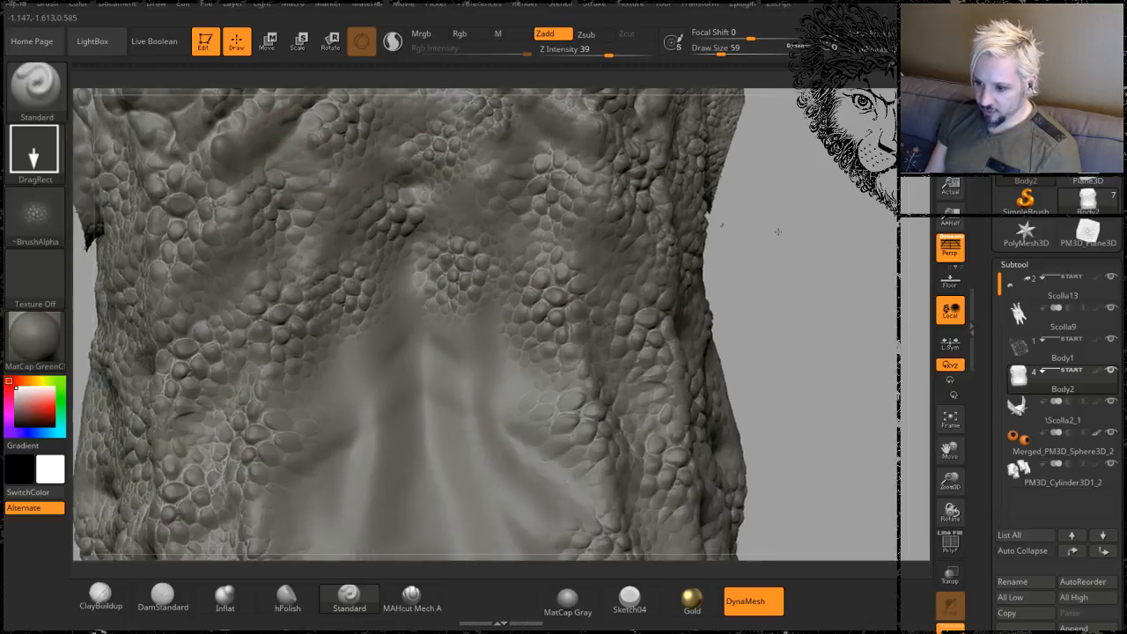
left_click_drag(410, 337, 426, 461)
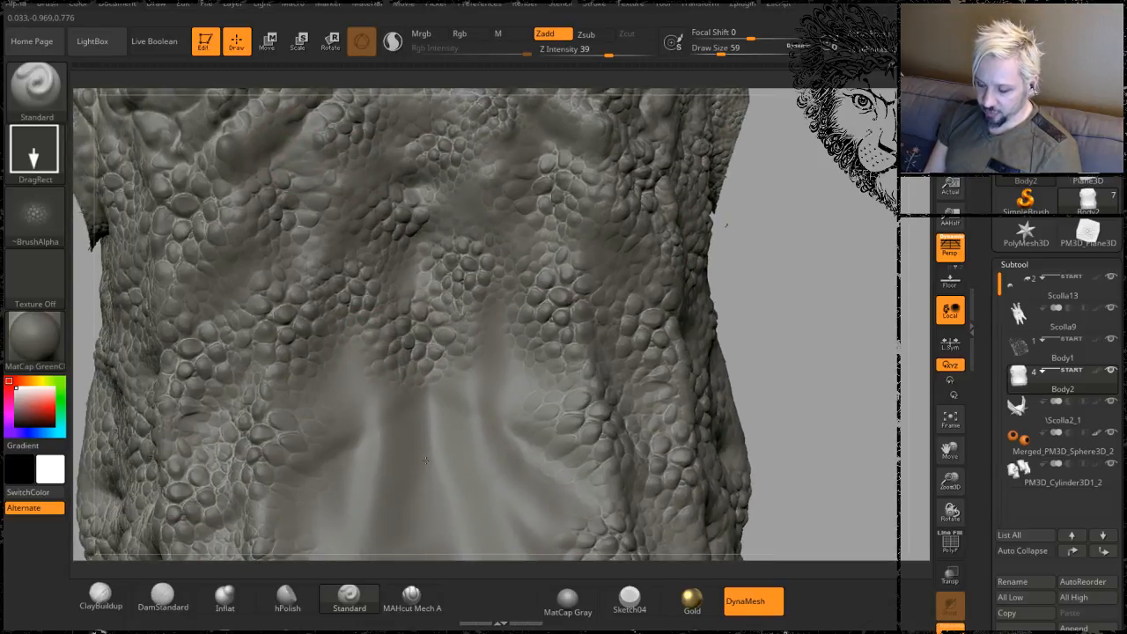
left_click_drag(341, 390, 349, 435)
left_click_drag(495, 388, 524, 437)
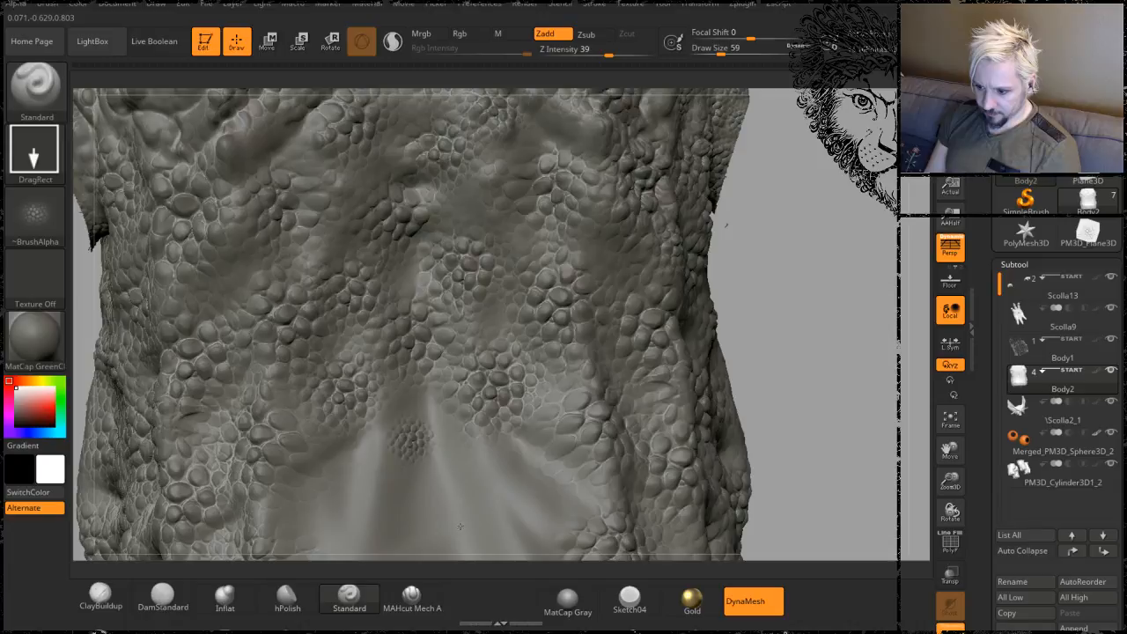
left_click_drag(461, 527, 462, 529)
- Continue the scale patches down the smooth belly folds towards the lower horizontal crease
left_click_drag(842, 347, 852, 201, "alt")
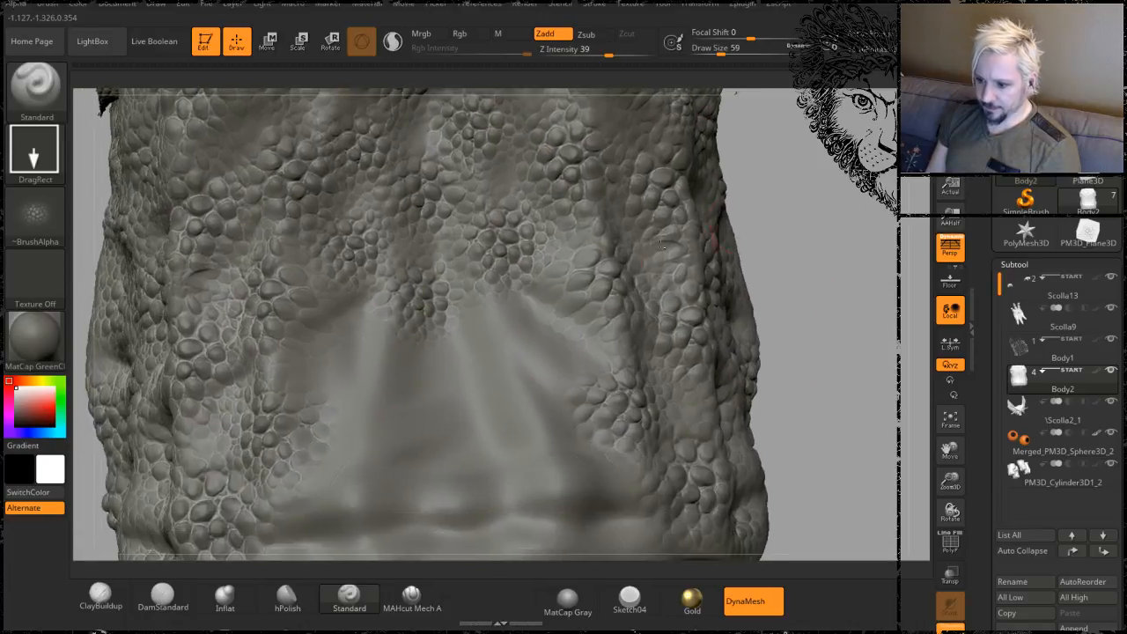
left_click_drag(354, 344, 385, 386)
left_click_drag(503, 340, 522, 294)
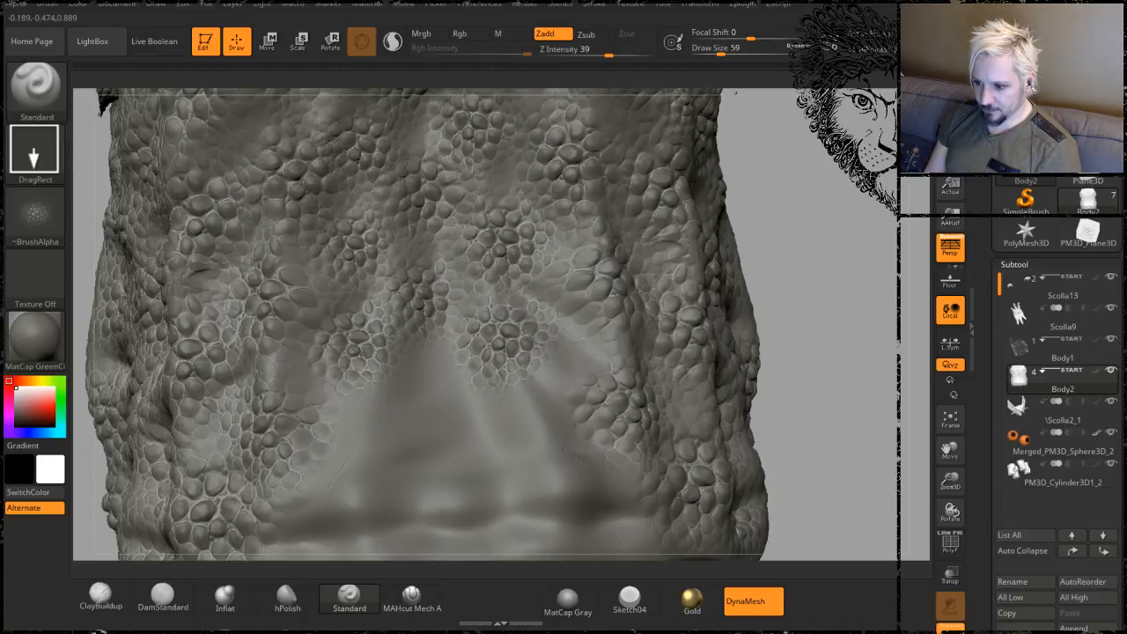
left_click_drag(426, 408, 432, 362)
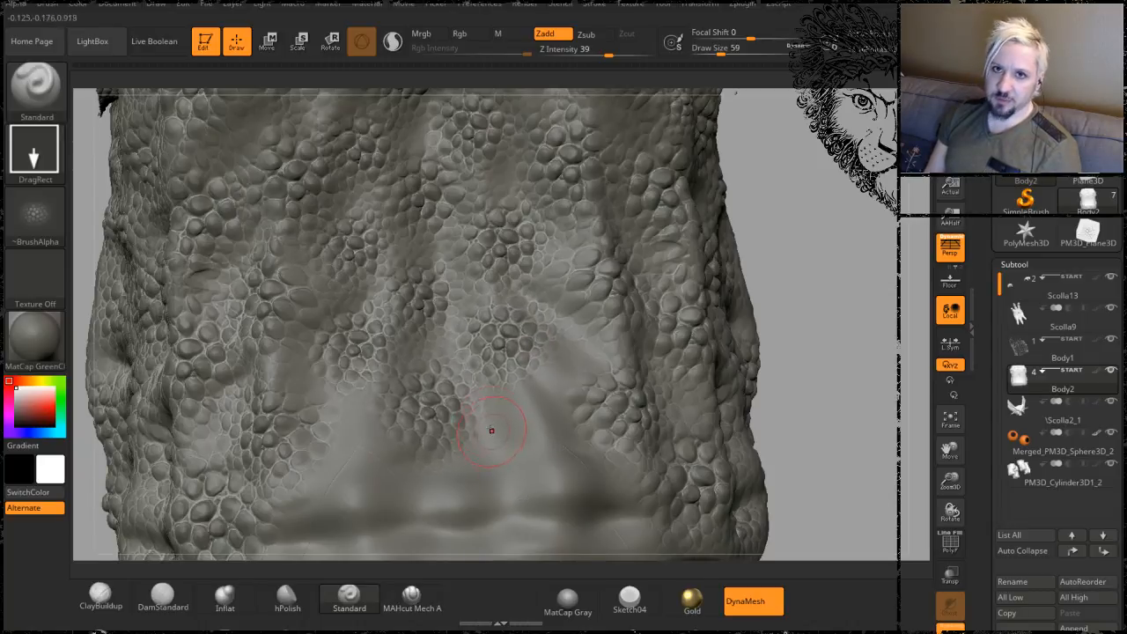
- Cover the remaining smooth area just above the torso's lower rim with scale patches from side to side
mouse_move(805, 221)
left_mouse_down()
mouse_move(777, 326)
mouse_move(493, 388)
left_mouse_up()
left_click_drag(447, 440, 440, 443)
left_click_drag(597, 382, 617, 398)
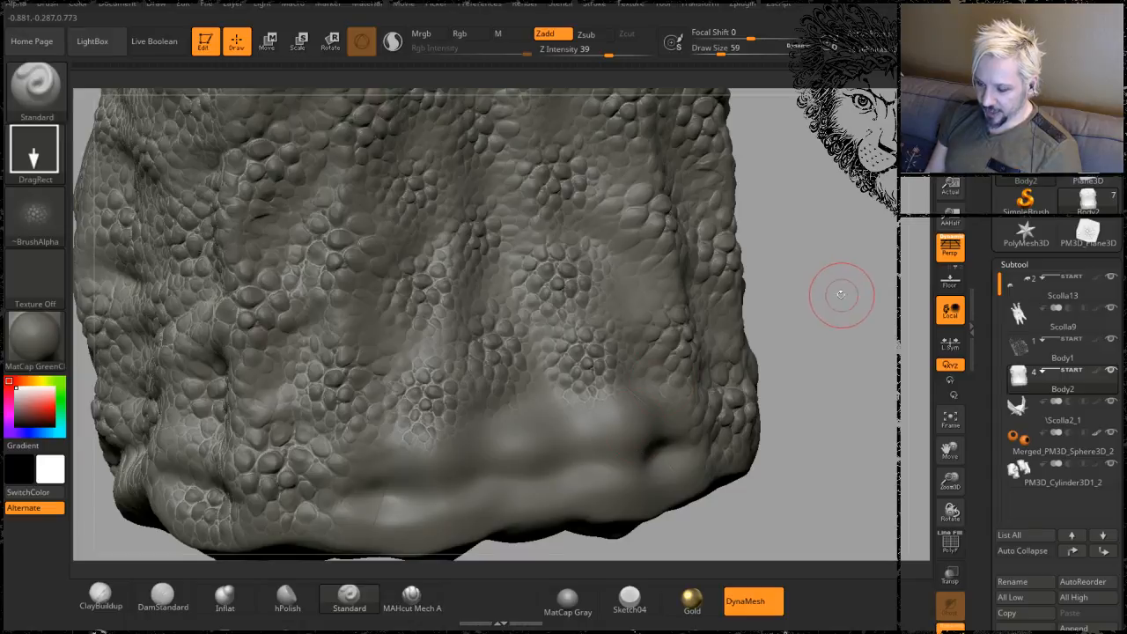
mouse_move(843, 296)
left_mouse_down()
mouse_move(792, 270)
mouse_move(493, 405)
mouse_move(486, 414)
mouse_move(519, 448)
left_mouse_up()
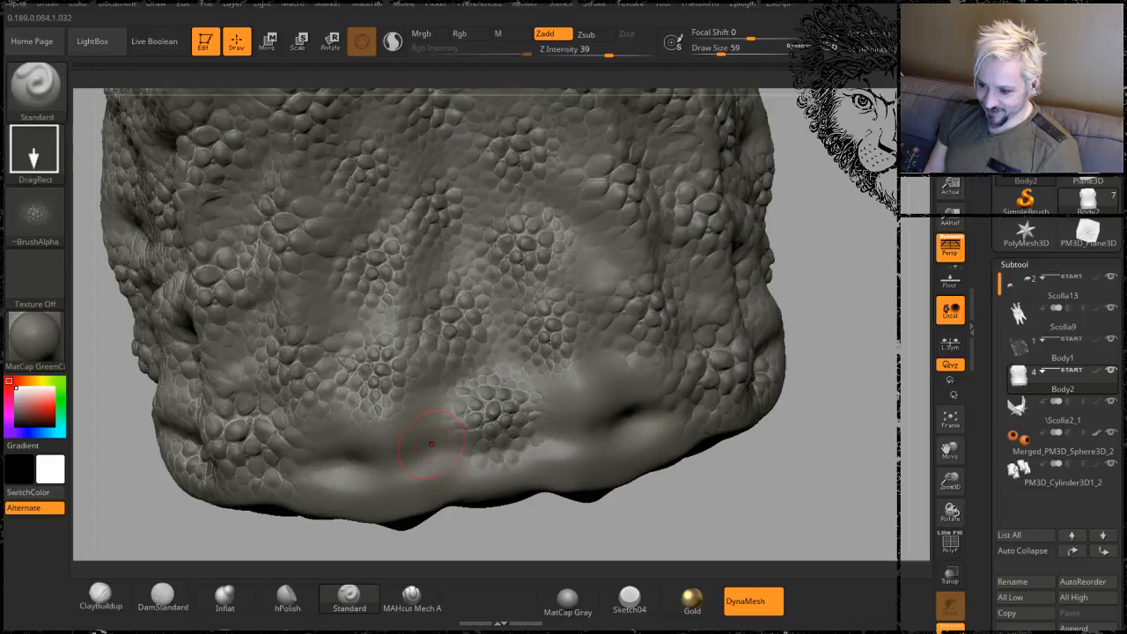
left_click_drag(409, 433, 437, 525)
left_click_drag(838, 272, 773, 265)
left_click_drag(602, 390, 597, 421)
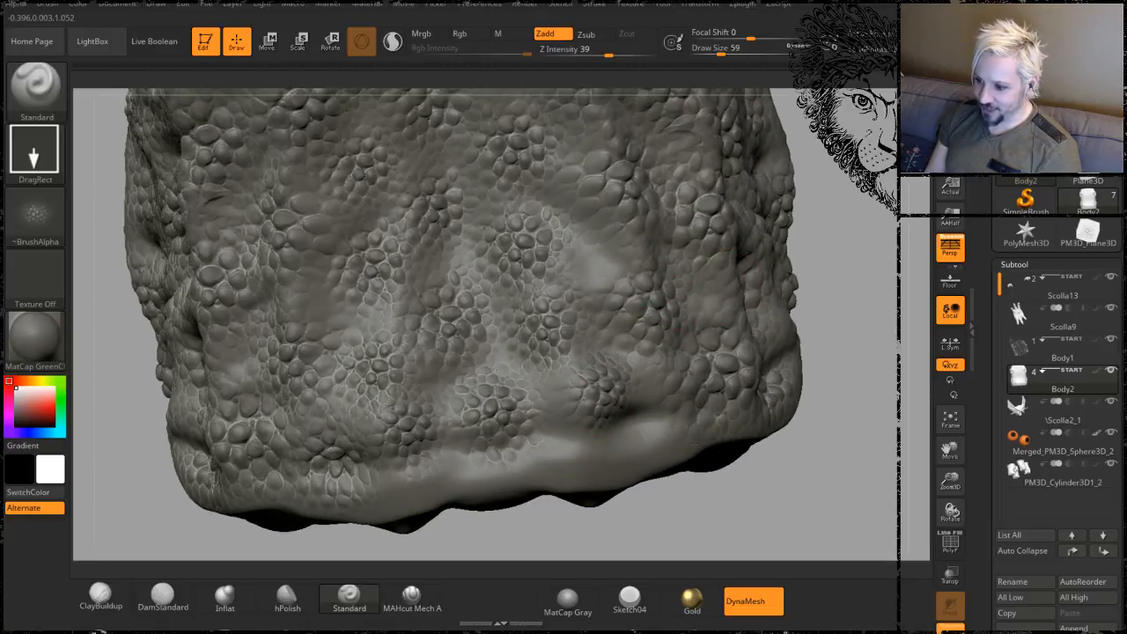
- Fill the gaps along the torso's lower front edge with scale patches
mouse_move(838, 317)
left_mouse_down()
mouse_move(787, 360)
mouse_move(594, 295)
left_mouse_up()
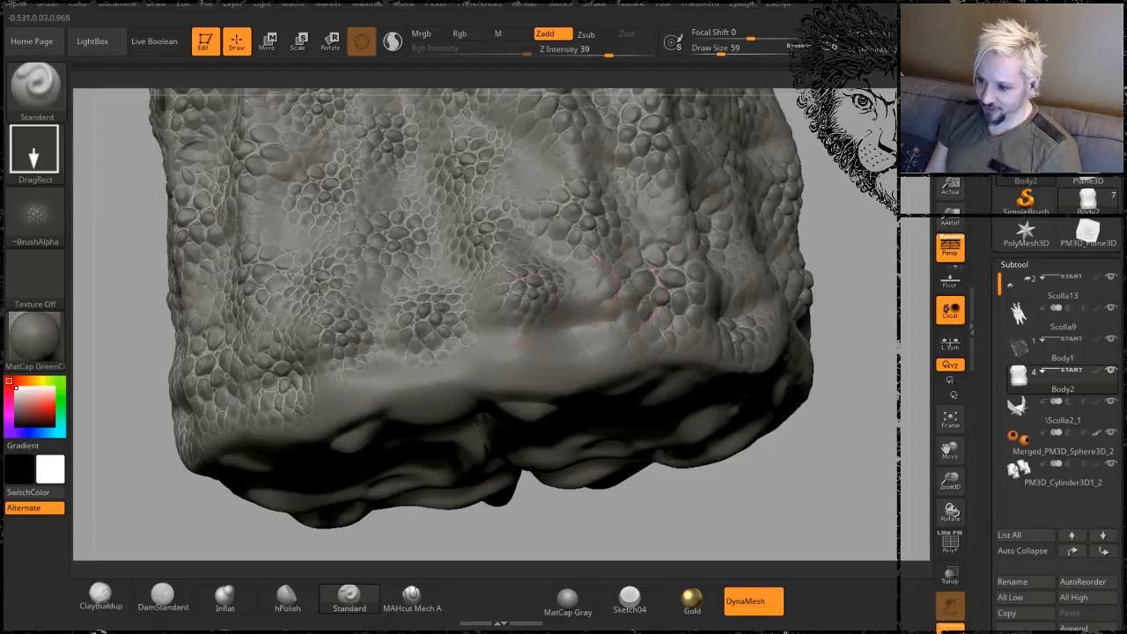
left_click_drag(581, 345, 664, 411)
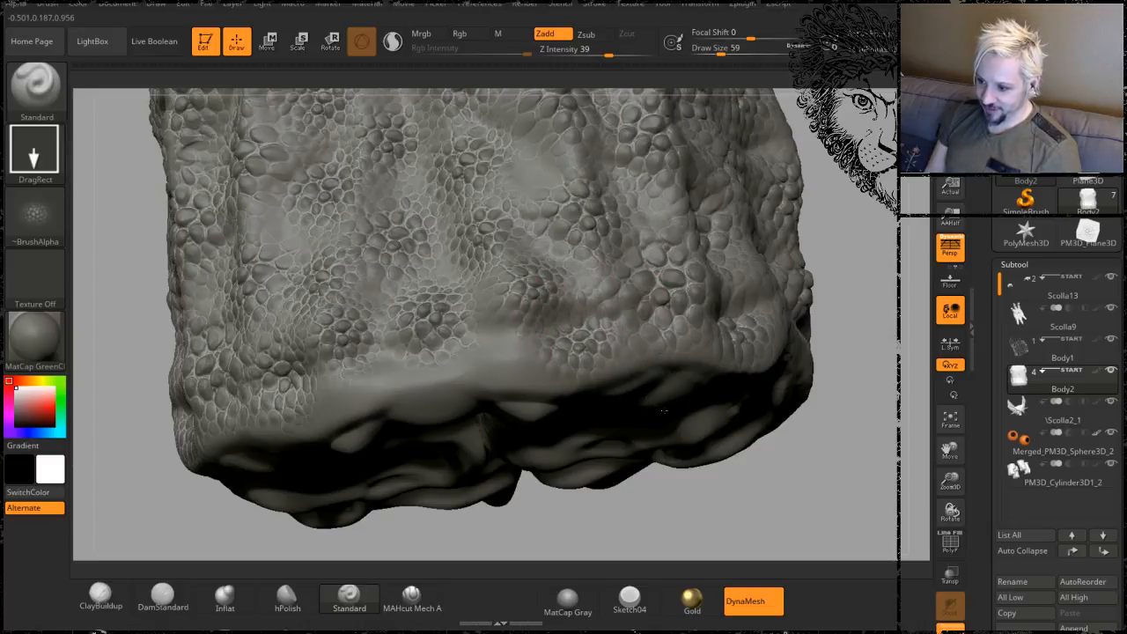
left_click_drag(490, 362, 499, 481)
left_click_drag(430, 519, 388, 378)
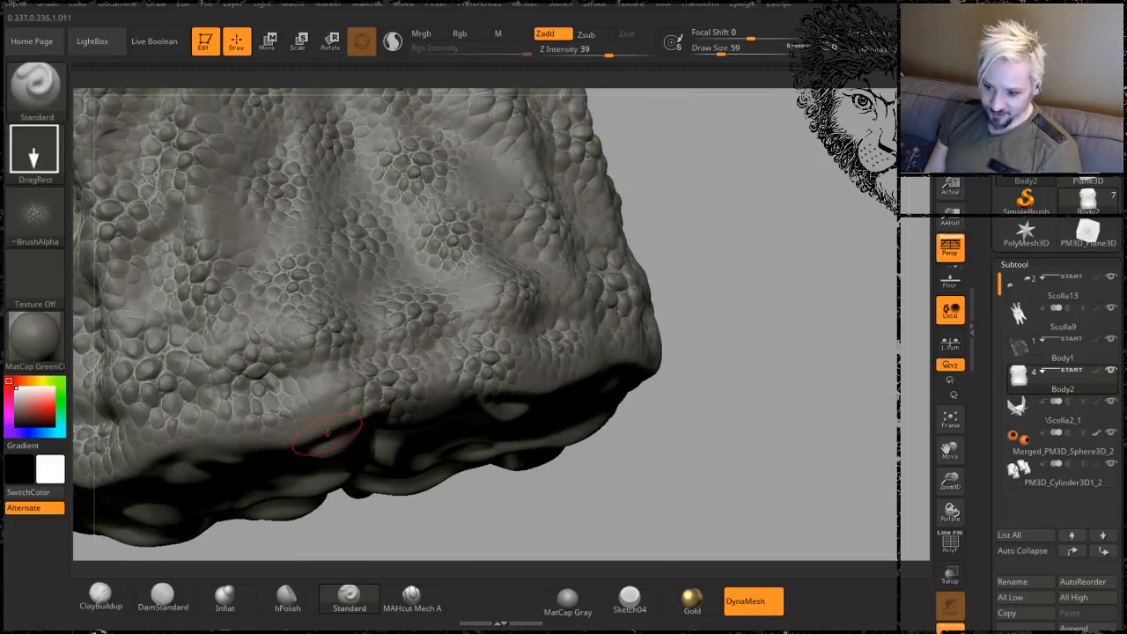
- Stamp scale patches on the smooth fold beneath the bumpy shoulder mass and on the nearby chest surface
left_click_drag(687, 267, 736, 220)
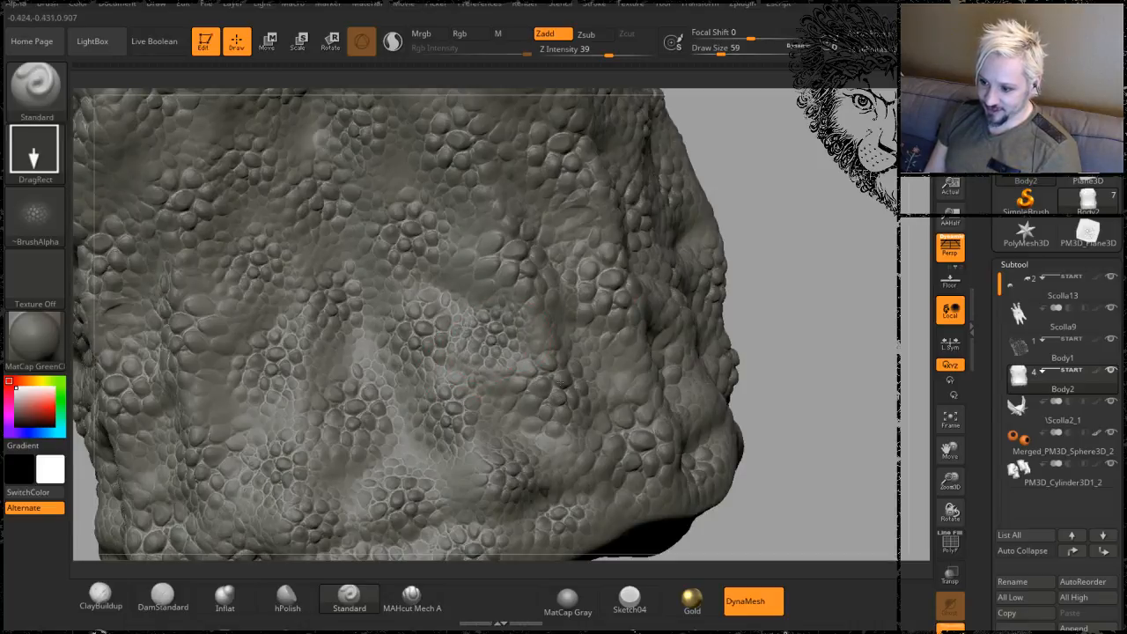
mouse_move(825, 323)
left_mouse_down("alt")
mouse_move(775, 192)
mouse_move(654, 226)
mouse_move(632, 264)
mouse_move(689, 321)
mouse_move(682, 349)
mouse_move(656, 317)
mouse_move(664, 249)
mouse_move(694, 345)
left_mouse_up("alt")
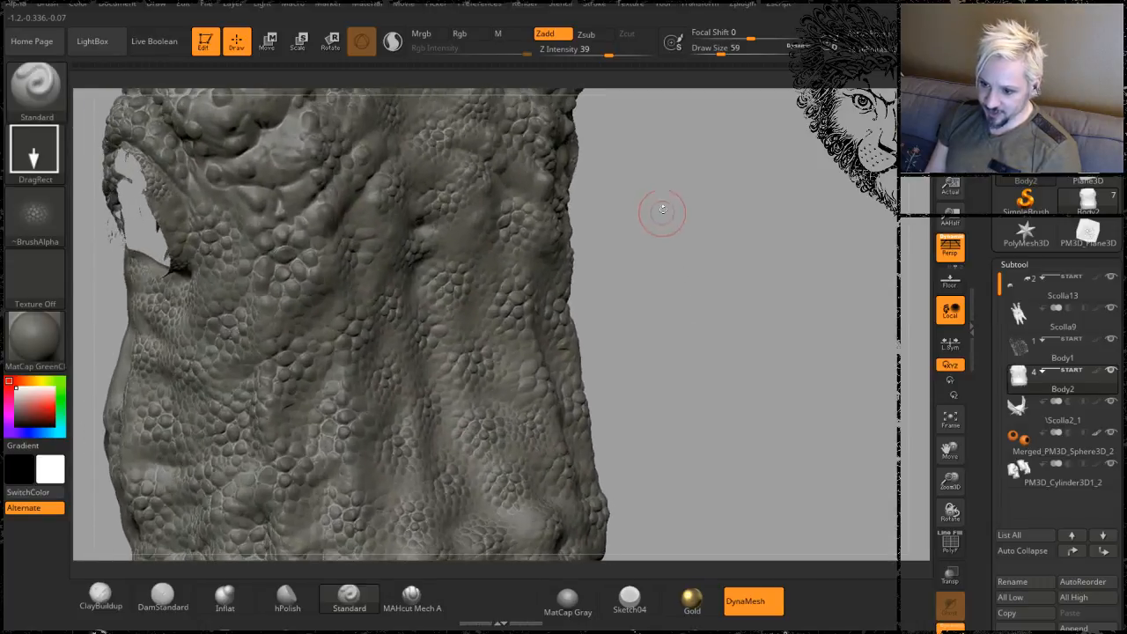
left_click_drag(661, 213, 699, 314, "alt")
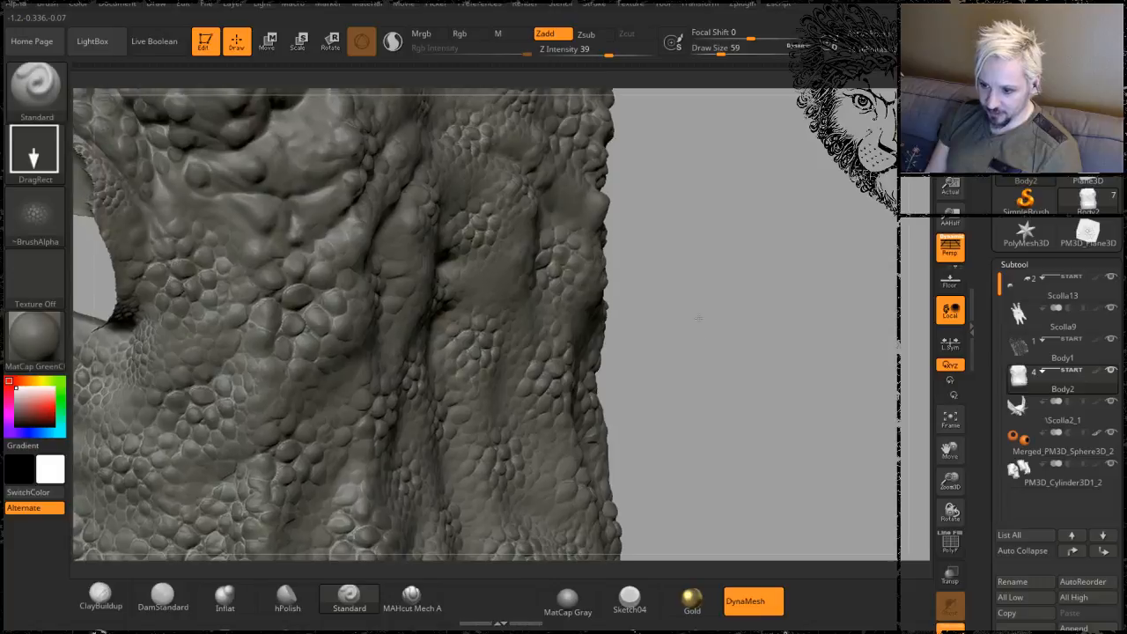
left_click_drag(660, 176, 701, 338, "alt")
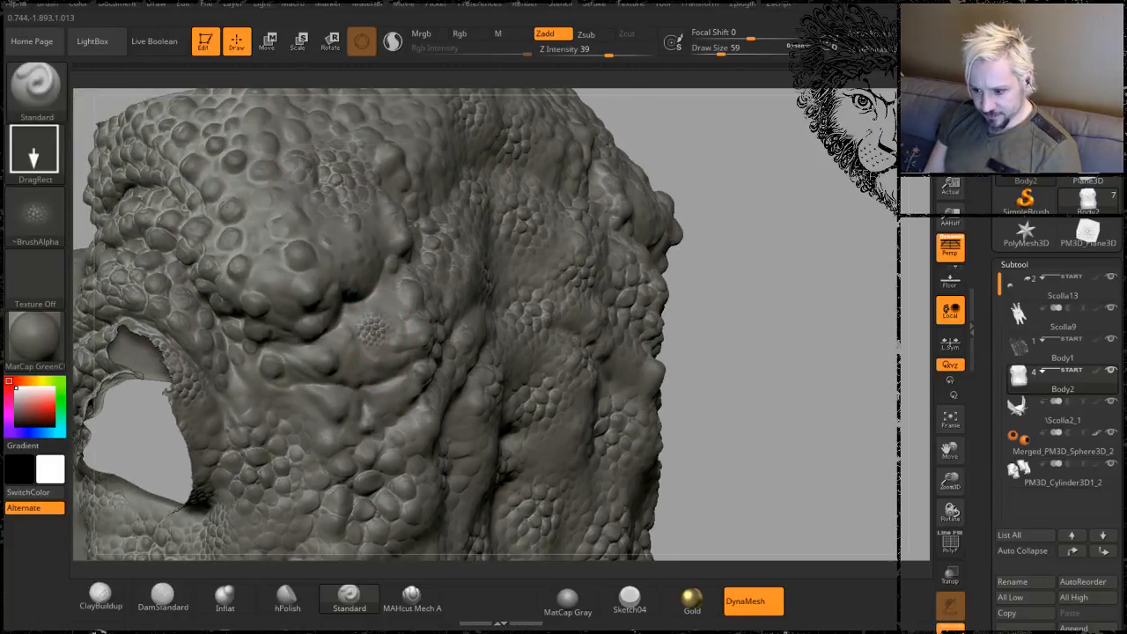
left_click_drag(404, 362, 439, 398)
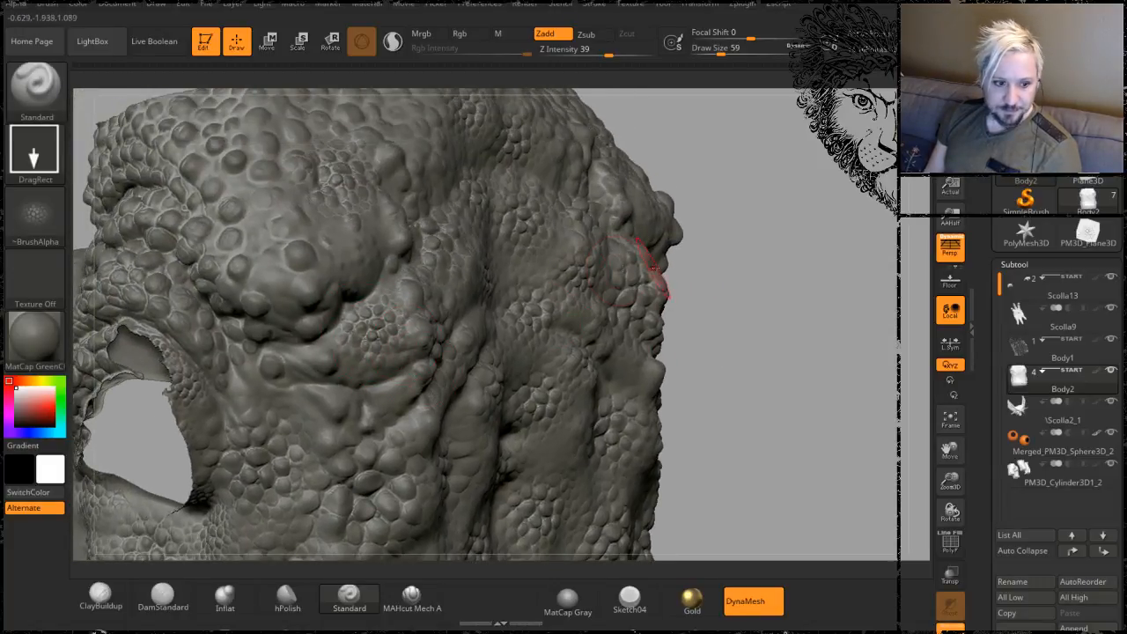
mouse_move(742, 276)
left_mouse_down()
mouse_move(716, 327)
mouse_move(732, 347)
left_mouse_up()
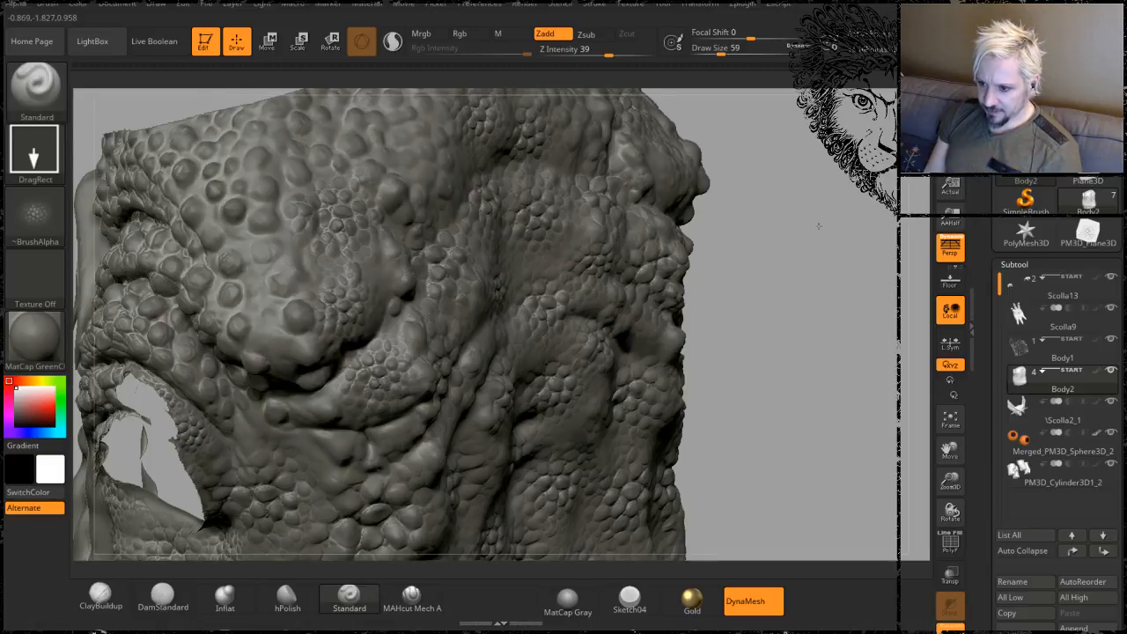
mouse_move(819, 226)
left_mouse_down()
mouse_move(779, 245)
mouse_move(837, 255)
left_mouse_up()
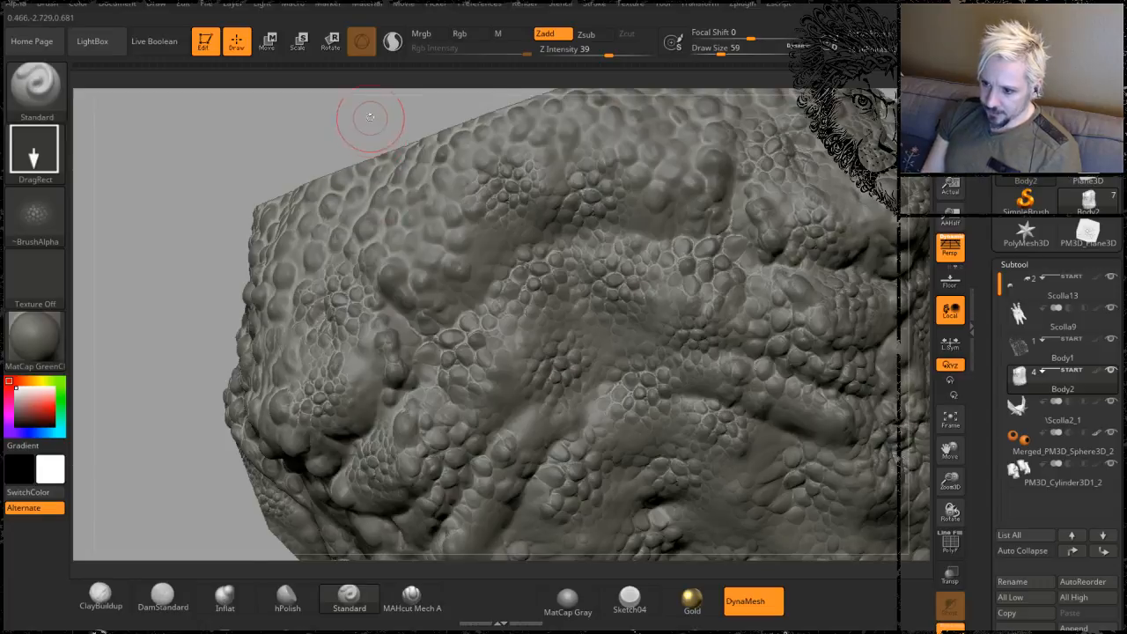
- Try to remesh the partly hidden Body2 subtool with DynaMesh
left_click_drag(369, 119, 125, 211, "alt")
mouse_move(757, 257)
left_mouse_down("alt")
mouse_move(718, 191)
mouse_move(660, 189)
mouse_move(684, 207)
left_mouse_up("alt")
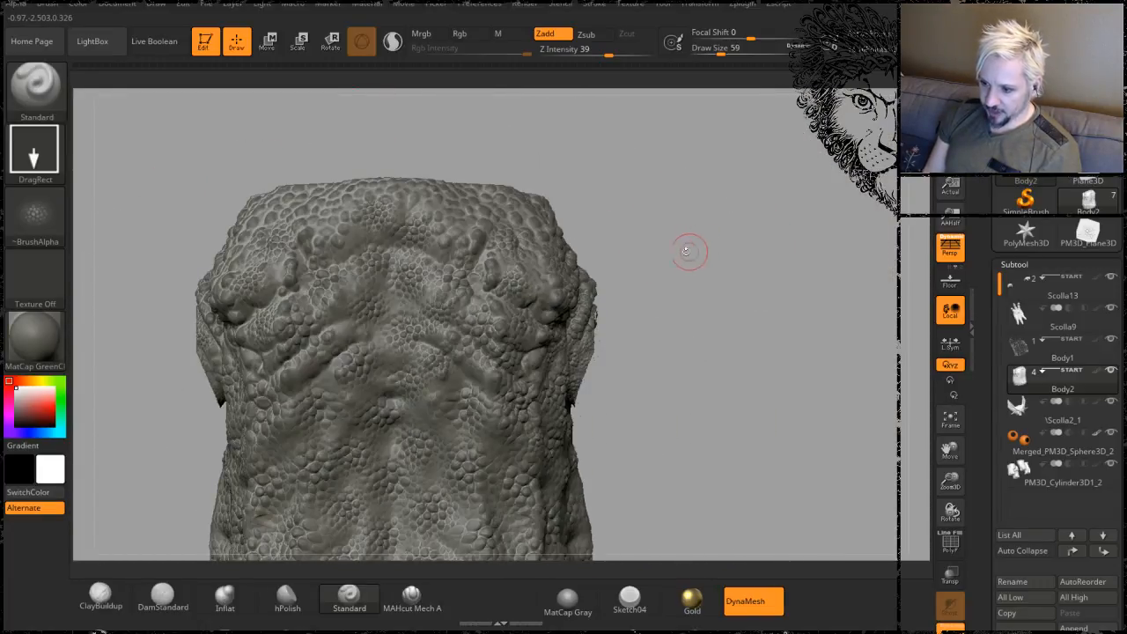
left_click(701, 216, "ctrl")
left_click(704, 207, "ctrl")
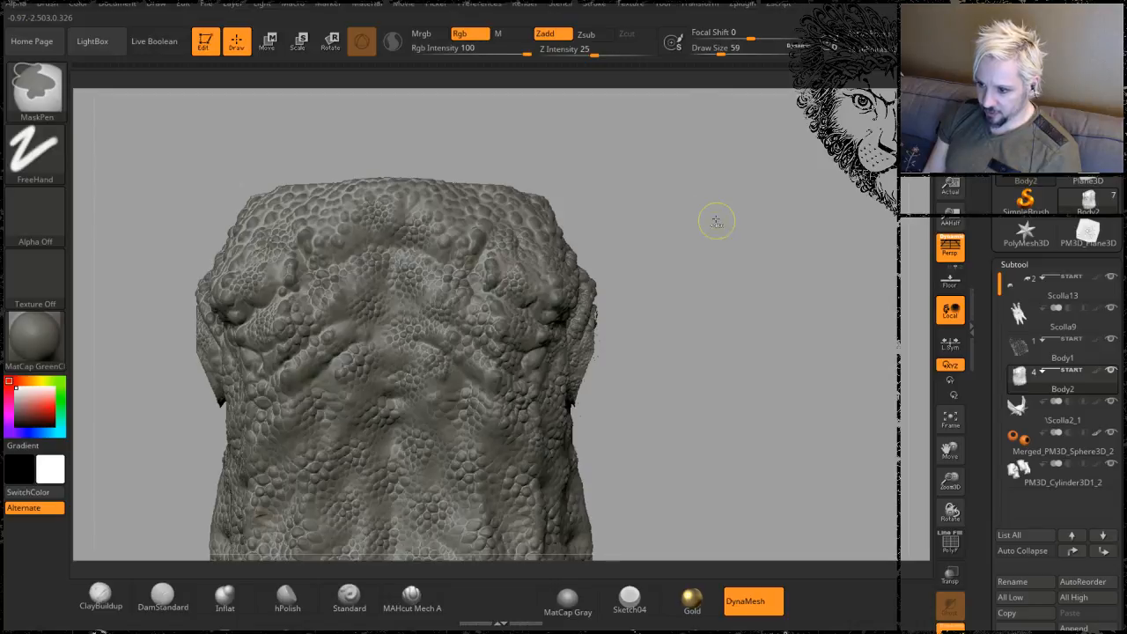
left_click(701, 204, "ctrl")
left_click(686, 187, "ctrl")
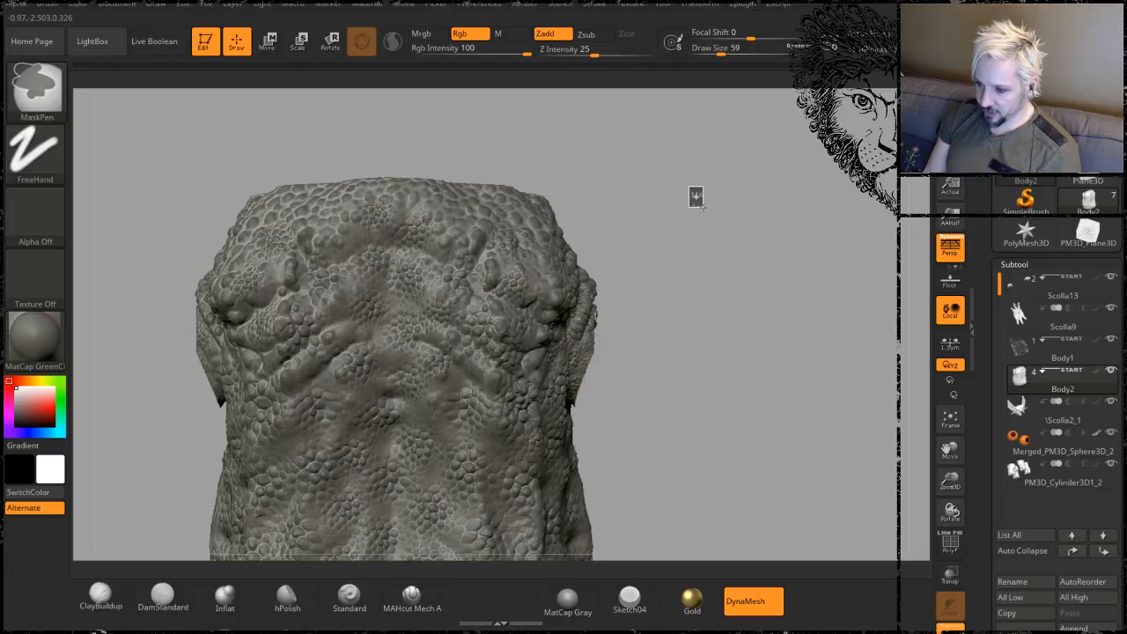
left_click(694, 199, "ctrl")
- Stamp scale patches over the smooth area of the bumpy shoulder mass with the Standard brush at draw size 33
mouse_move(638, 222)
left_mouse_down()
mouse_move(664, 243)
mouse_move(635, 247)
left_mouse_up()
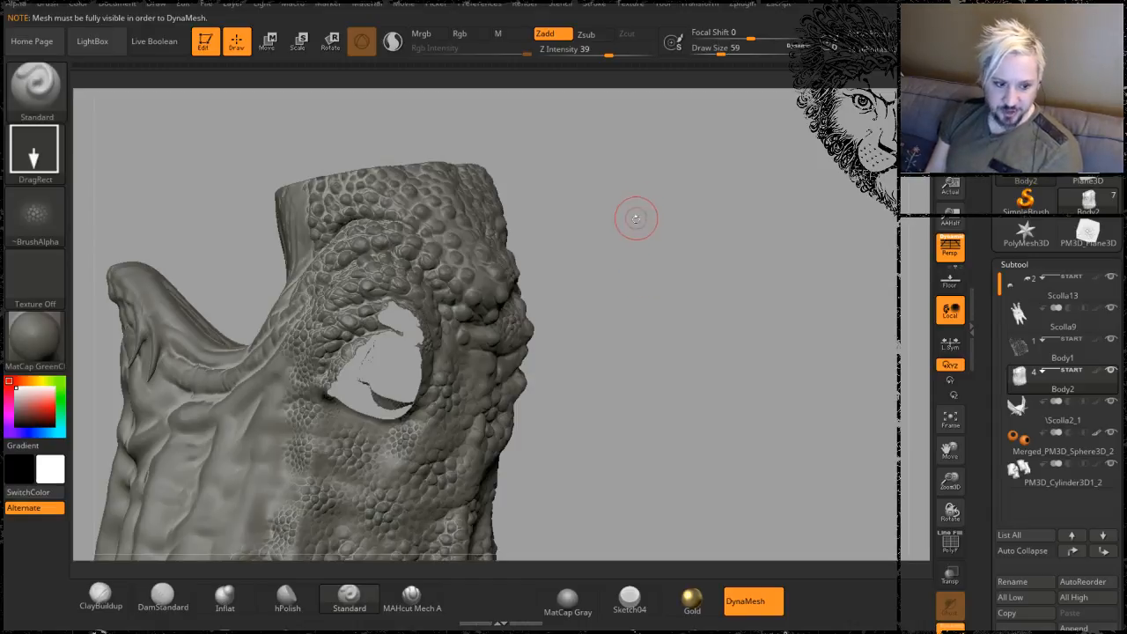
left_click_drag(629, 300, 650, 364, "alt")
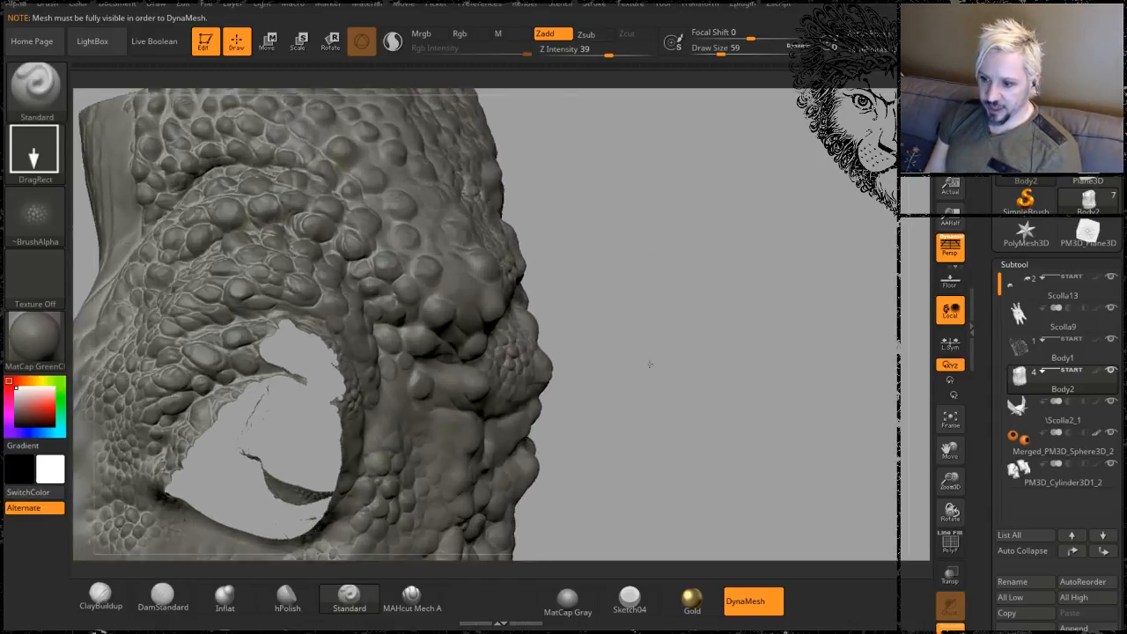
mouse_move(660, 252)
left_mouse_down()
mouse_move(648, 283)
mouse_move(624, 232)
mouse_move(563, 334)
mouse_move(538, 353)
left_mouse_up()
key("space")
mouse_move(732, 269)
left_mouse_down("alt")
mouse_move(735, 287)
mouse_move(717, 288)
mouse_move(764, 250)
left_mouse_up("alt")
mouse_move(411, 410)
left_mouse_down()
mouse_move(402, 379)
mouse_move(372, 386)
left_mouse_up()
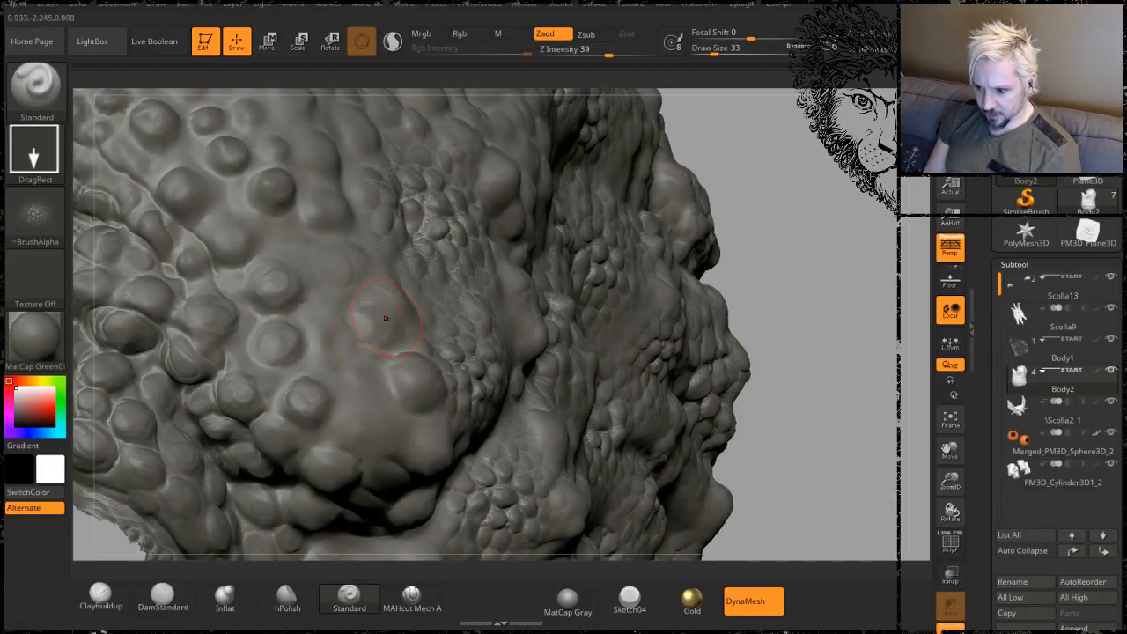
mouse_move(815, 274)
left_mouse_down()
mouse_move(769, 262)
mouse_move(781, 264)
left_mouse_up()
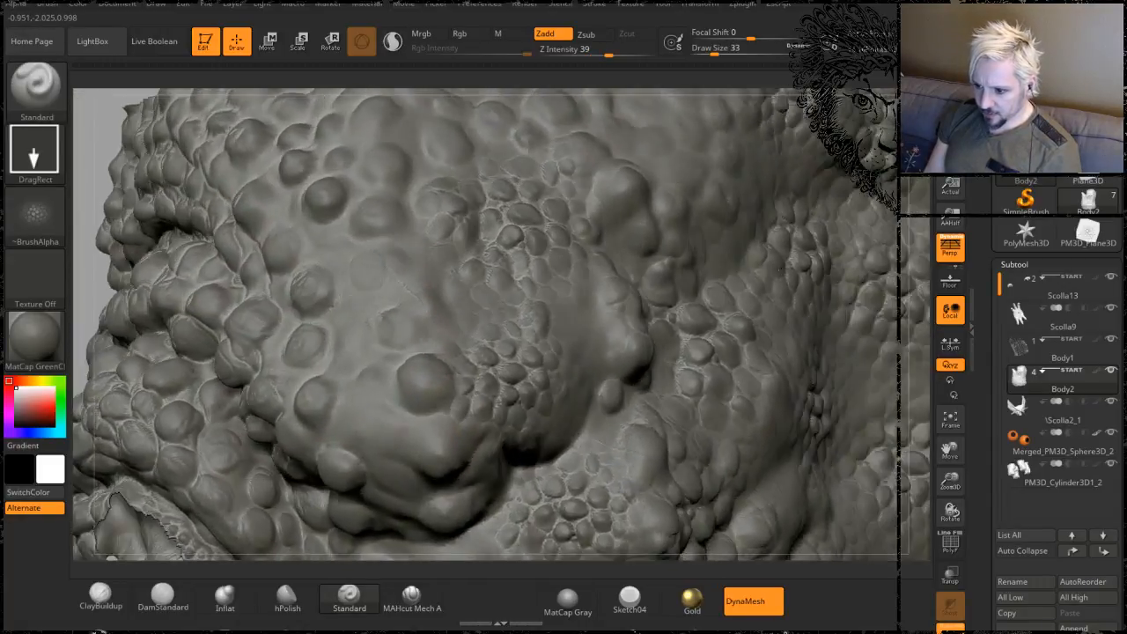
left_click_drag(384, 284, 407, 373)
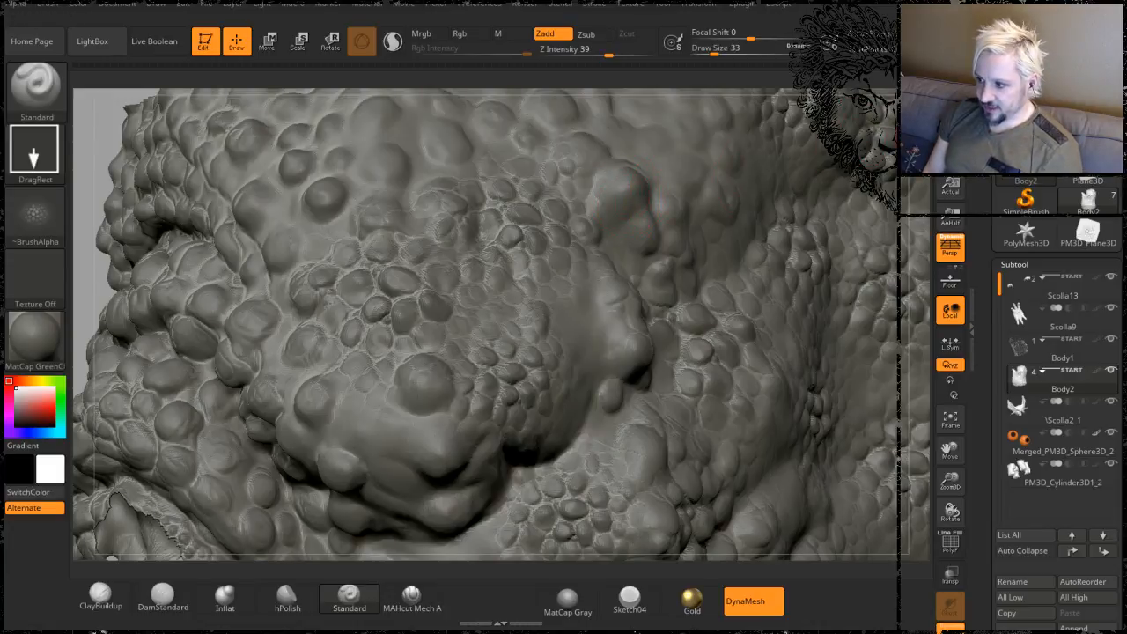
- Carve creases between the large bumps above the shoulder mass with the DamStandard brush
mouse_move(934, 141)
left_mouse_down()
mouse_move(890, 102)
mouse_move(745, 223)
left_mouse_up()
left_click_drag(782, 325, 744, 239, "alt")
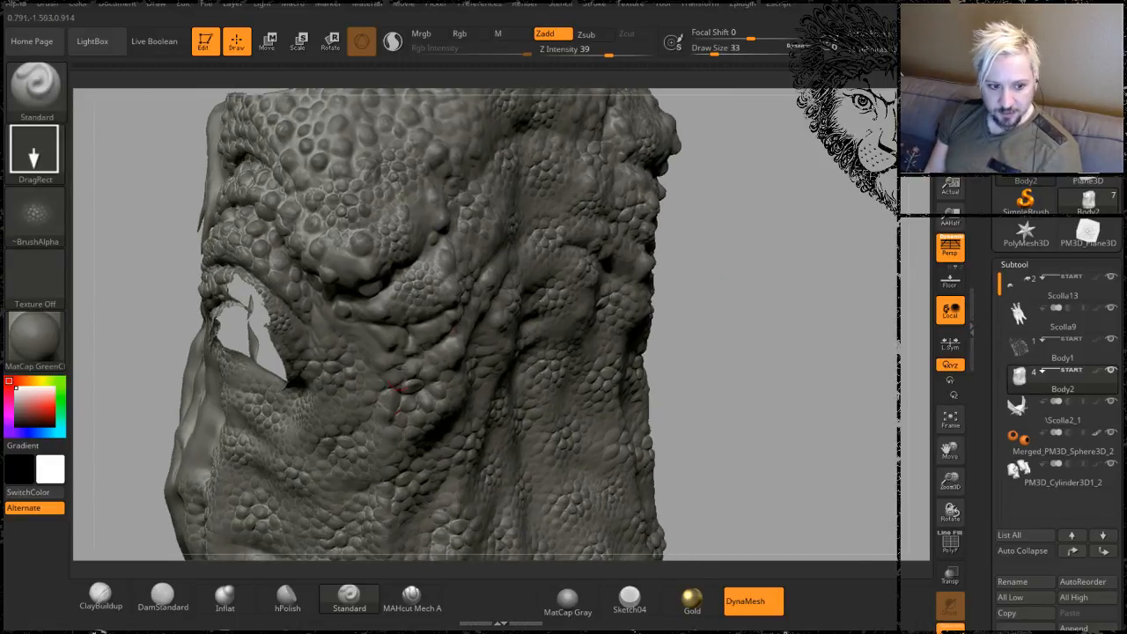
mouse_move(773, 256)
left_mouse_down()
mouse_move(770, 239)
mouse_move(745, 237)
mouse_move(769, 339)
left_mouse_up()
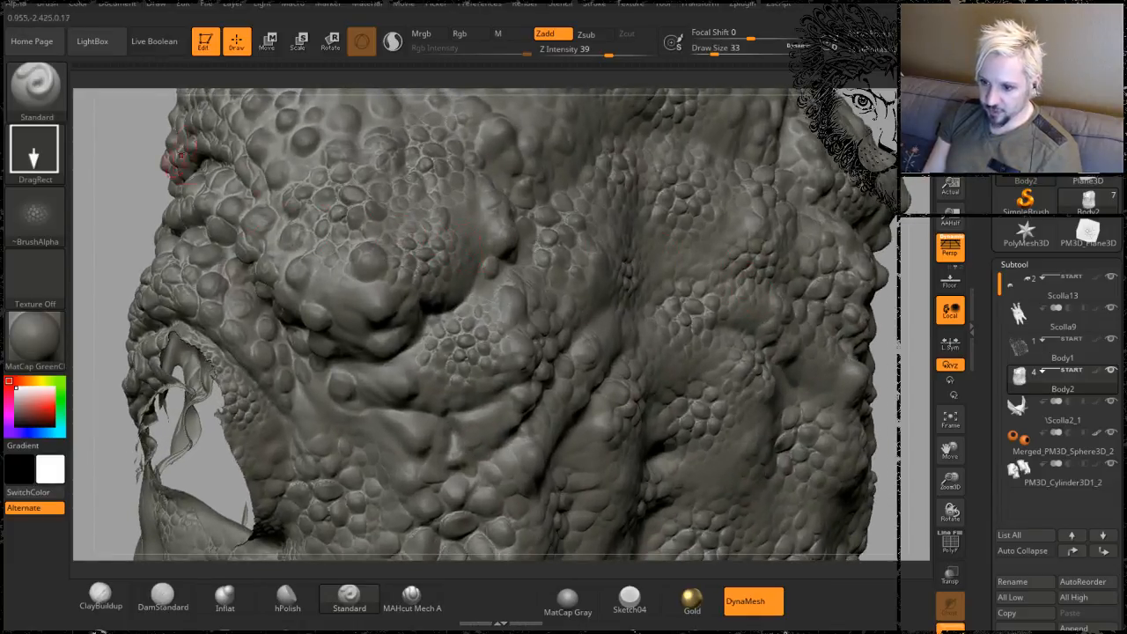
left_click_drag(126, 113, 167, 224, "alt")
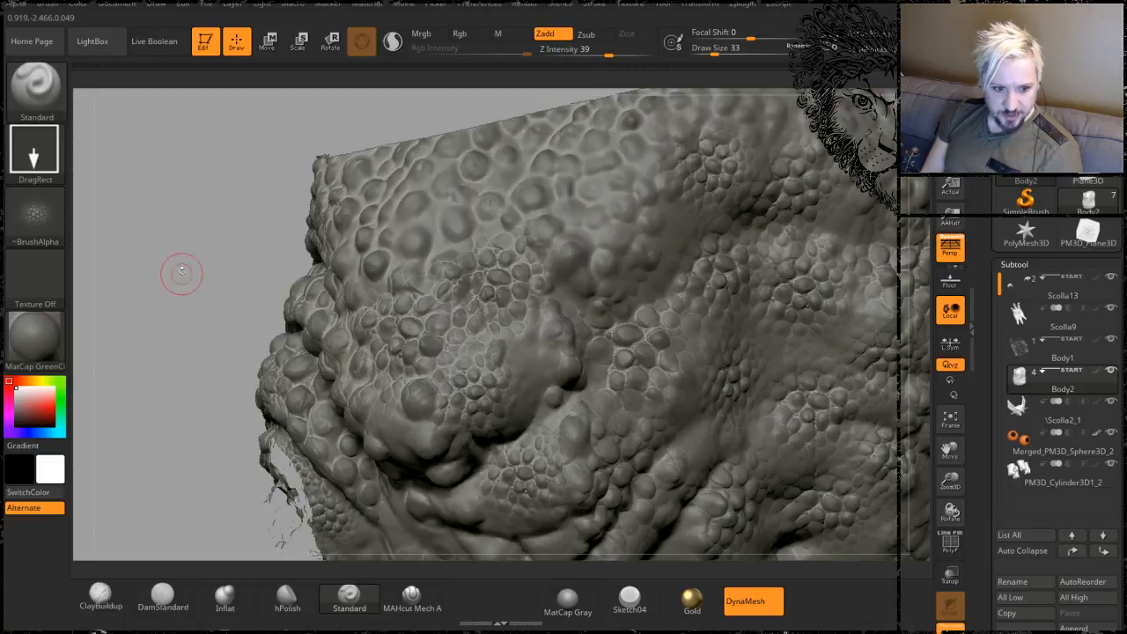
mouse_move(216, 282)
left_mouse_down()
mouse_move(194, 244)
mouse_move(157, 236)
mouse_move(150, 282)
mouse_move(157, 256)
left_mouse_up()
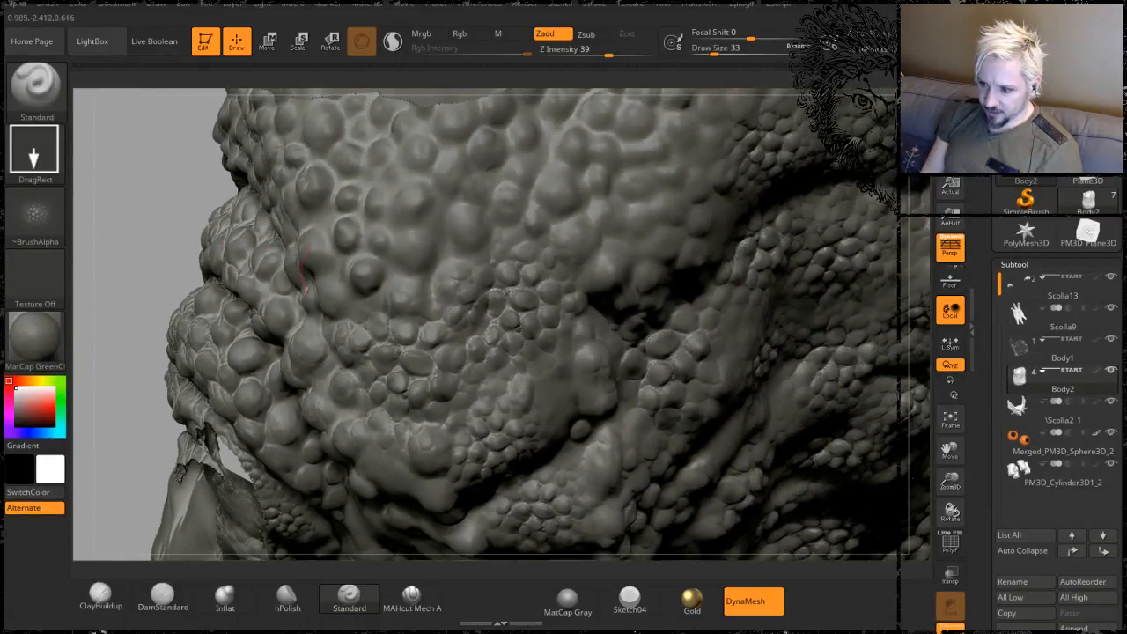
key("shift")
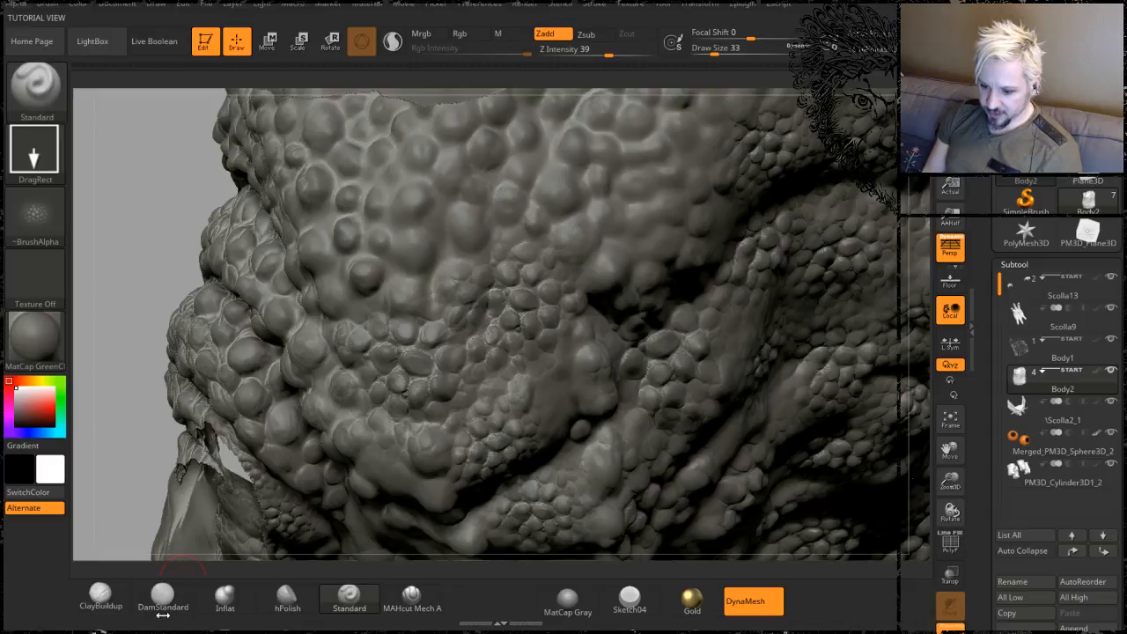
left_click(163, 599)
mouse_move(430, 303)
left_mouse_down()
mouse_move(449, 199)
mouse_move(473, 152)
left_mouse_up()
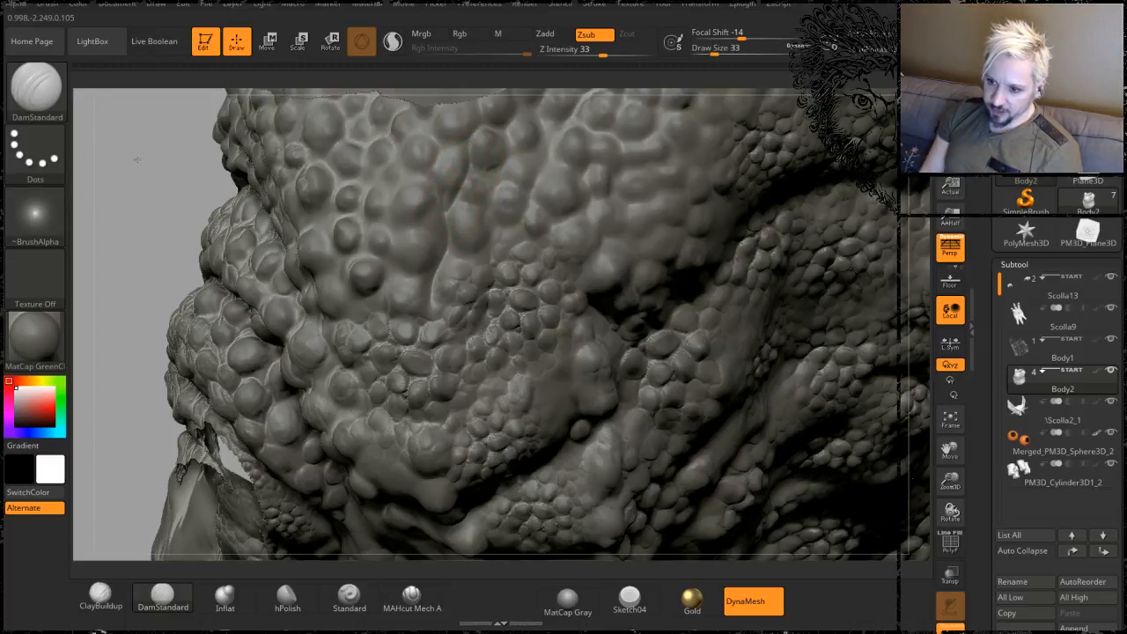
- Unhide the hidden parts of the Body2 subtool so the full mesh is shown
mouse_move(99, 160)
left_mouse_down()
mouse_move(171, 302)
mouse_move(150, 221)
mouse_move(183, 233)
left_mouse_up()
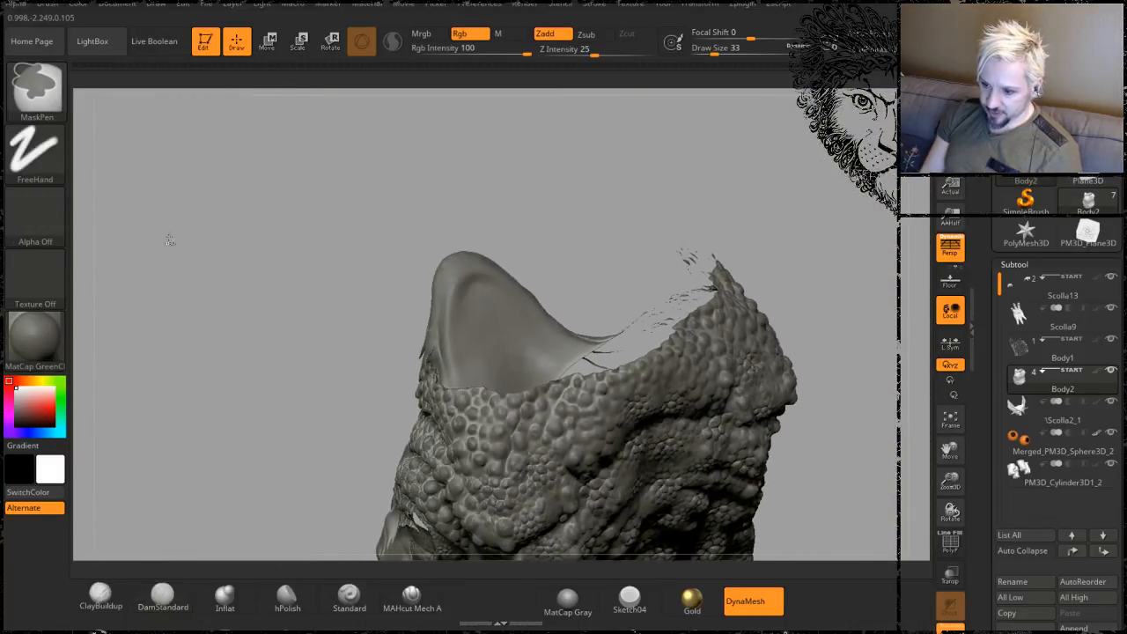
left_click(171, 241, "ctrl")
left_click(165, 238, "ctrl")
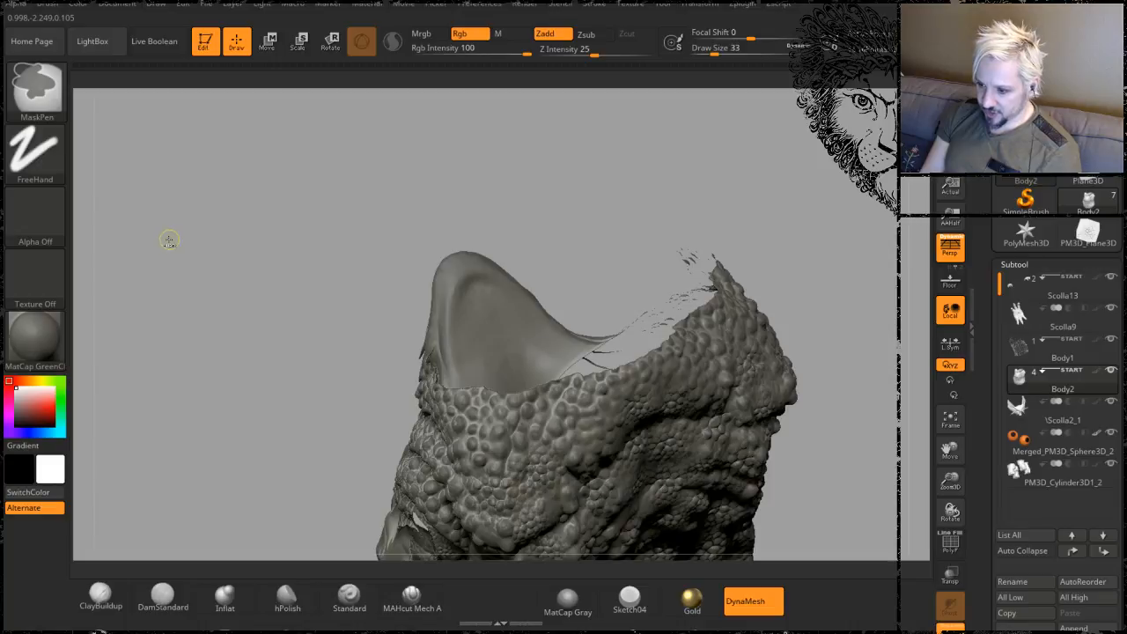
left_click(163, 234, "ctrl+shift")
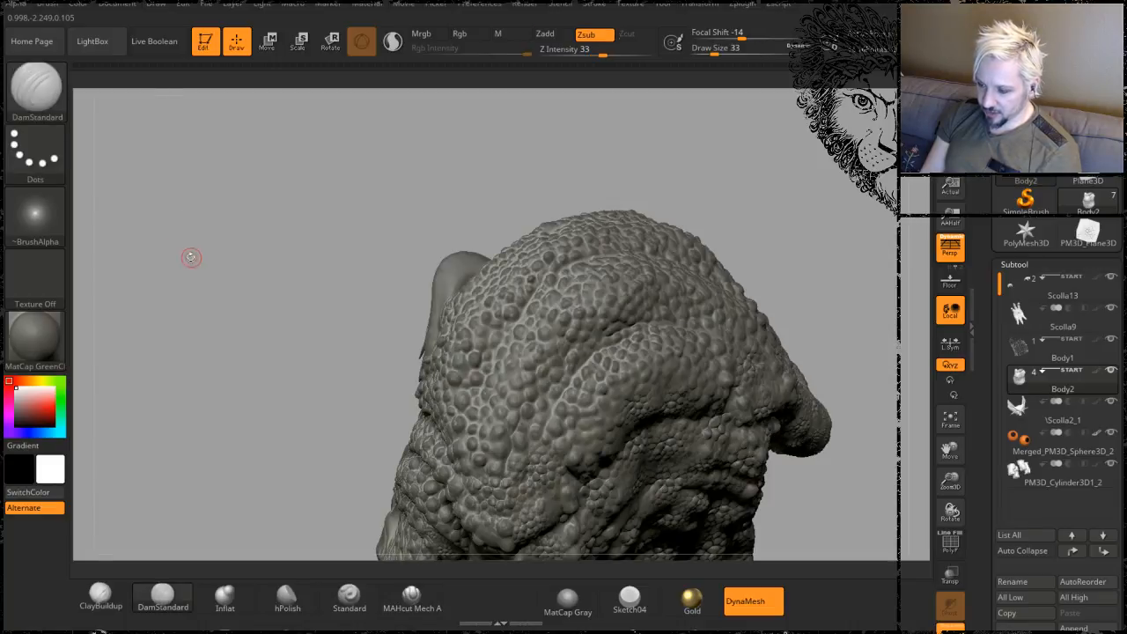
- Carve long creases between the rows of bumps on the upper back with DamStandard at draw size 33
mouse_move(162, 236)
left_mouse_down()
mouse_move(156, 252)
mouse_move(198, 356)
mouse_move(171, 357)
mouse_move(183, 247)
left_mouse_up()
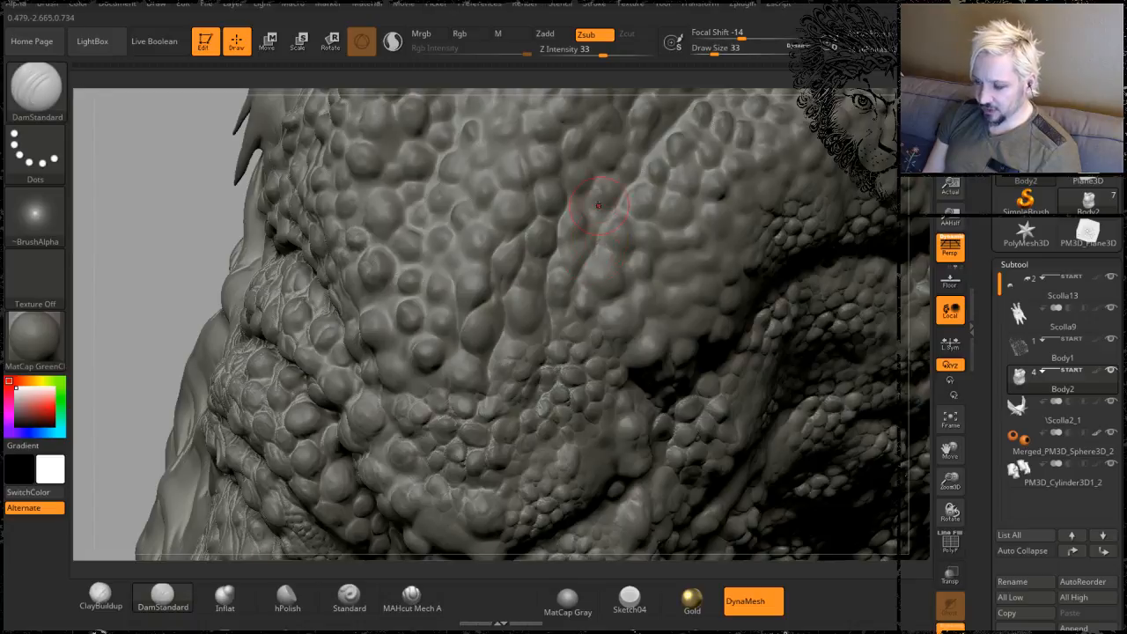
mouse_move(202, 181)
left_mouse_down()
mouse_move(220, 234)
mouse_move(202, 214)
mouse_move(210, 243)
mouse_move(255, 255)
left_mouse_up()
mouse_move(646, 258)
left_mouse_down()
mouse_move(629, 224)
mouse_move(629, 148)
mouse_move(607, 119)
left_mouse_up()
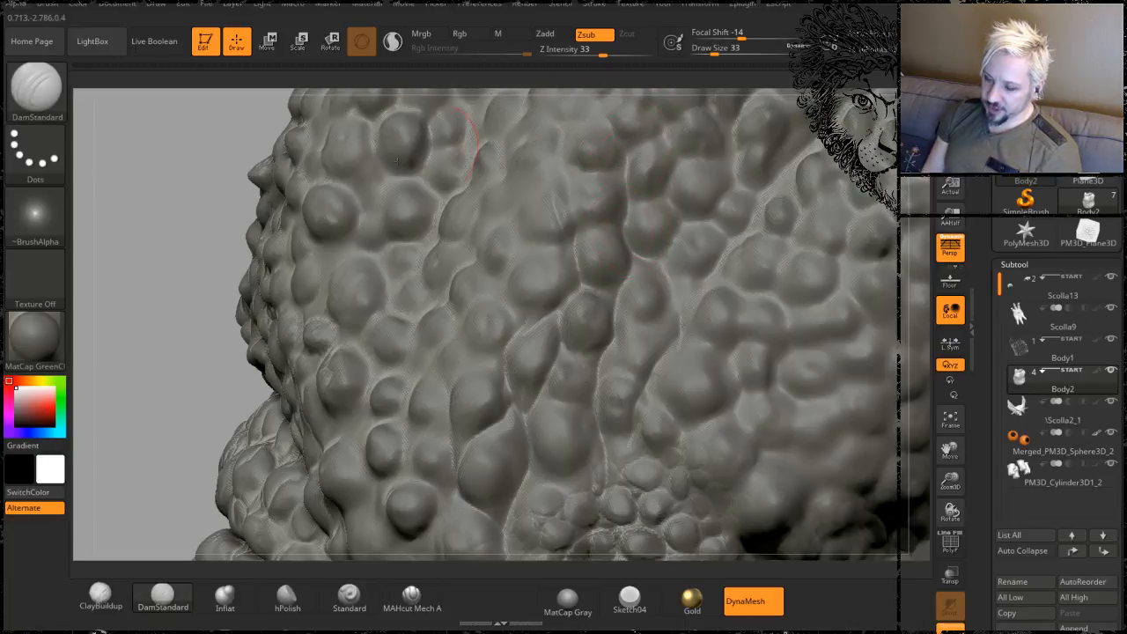
left_click_drag(130, 235, 122, 191, "alt")
left_click_drag(199, 145, 179, 266)
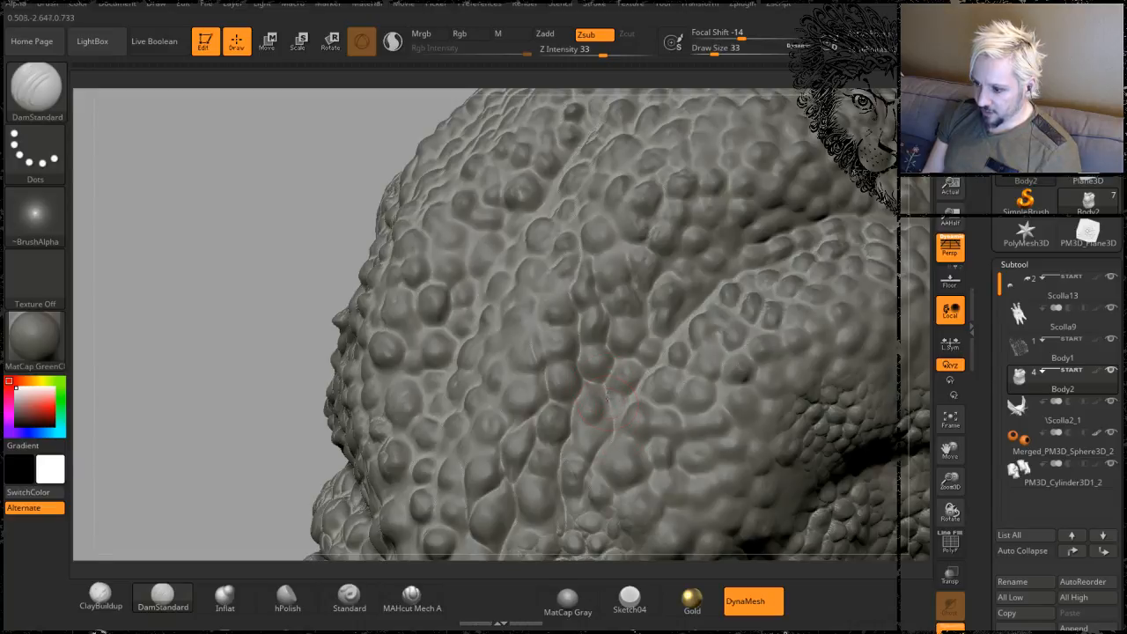
- Set the DamStandard draw size to 16 and carve fine outlines around individual scales along the upper back's central ridge
left_click_drag(270, 320, 277, 371, "alt")
key("space")
left_click_drag(458, 342, 448, 344)
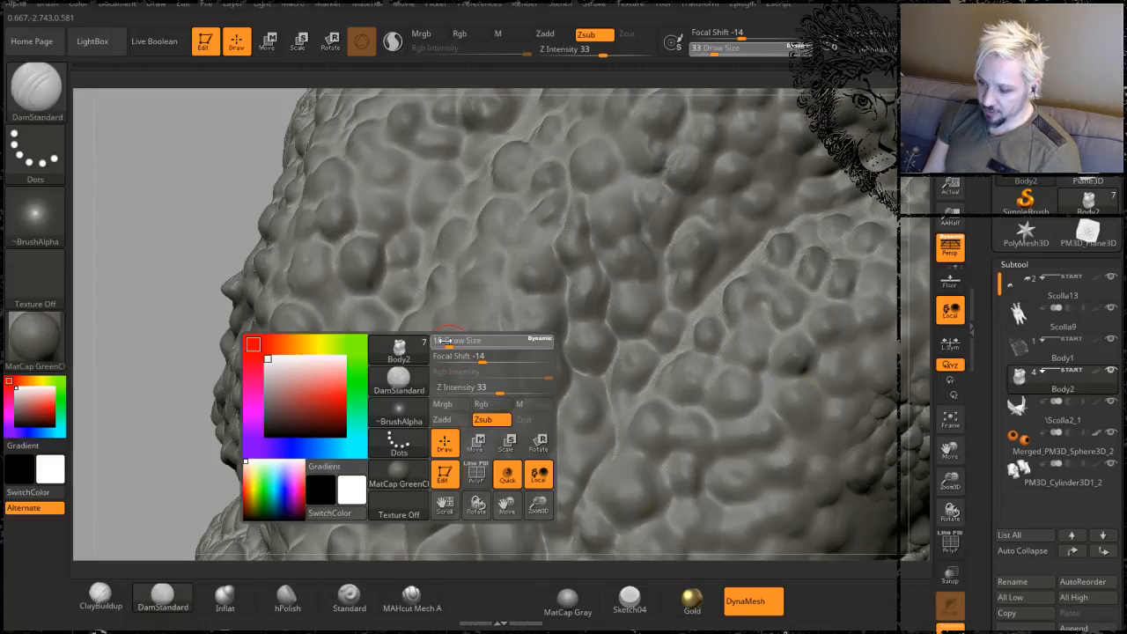
left_click_drag(509, 250, 514, 327)
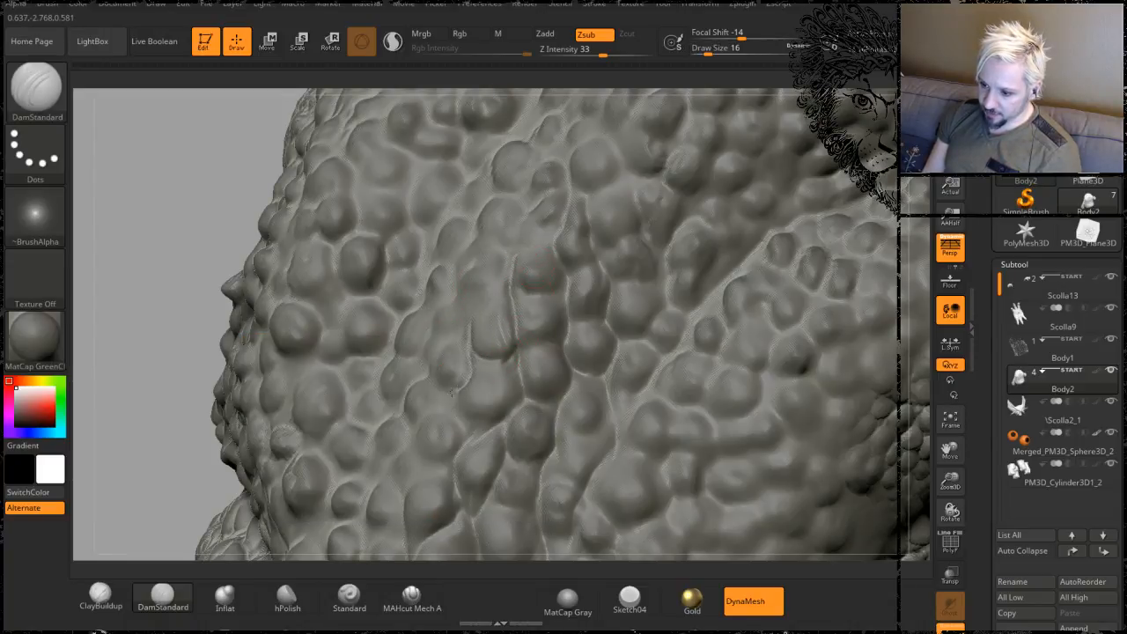
left_click_drag(452, 392, 460, 457)
mouse_move(181, 354)
left_mouse_down()
mouse_move(146, 283)
mouse_move(174, 288)
mouse_move(150, 274)
mouse_move(159, 353)
left_mouse_up()
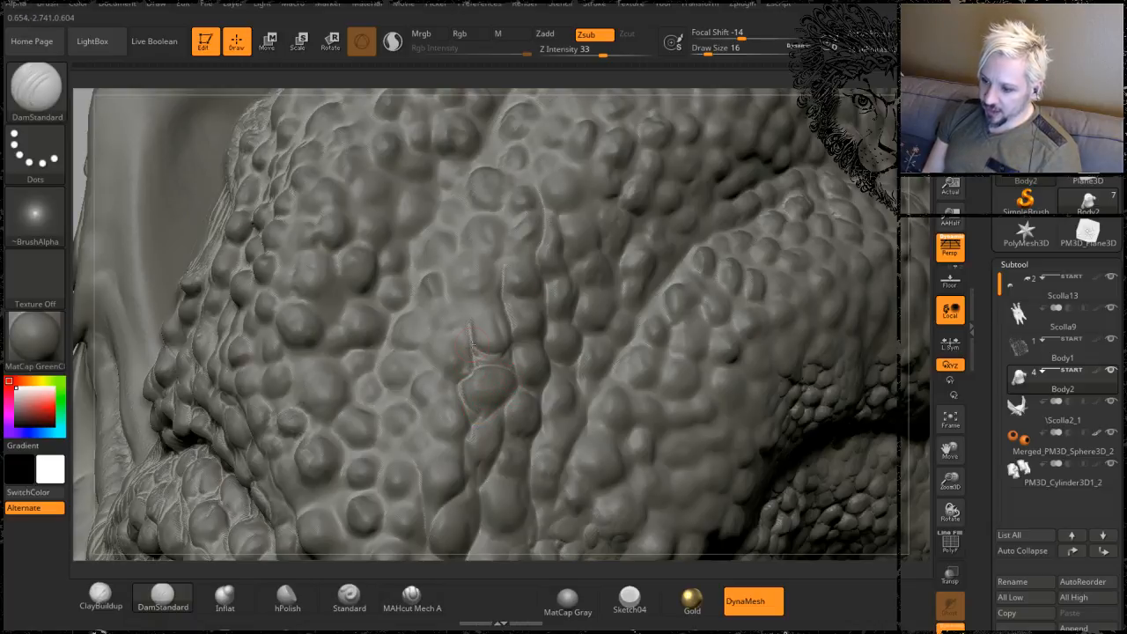
mouse_move(490, 359)
left_mouse_down()
mouse_move(509, 363)
mouse_move(499, 271)
left_mouse_up()
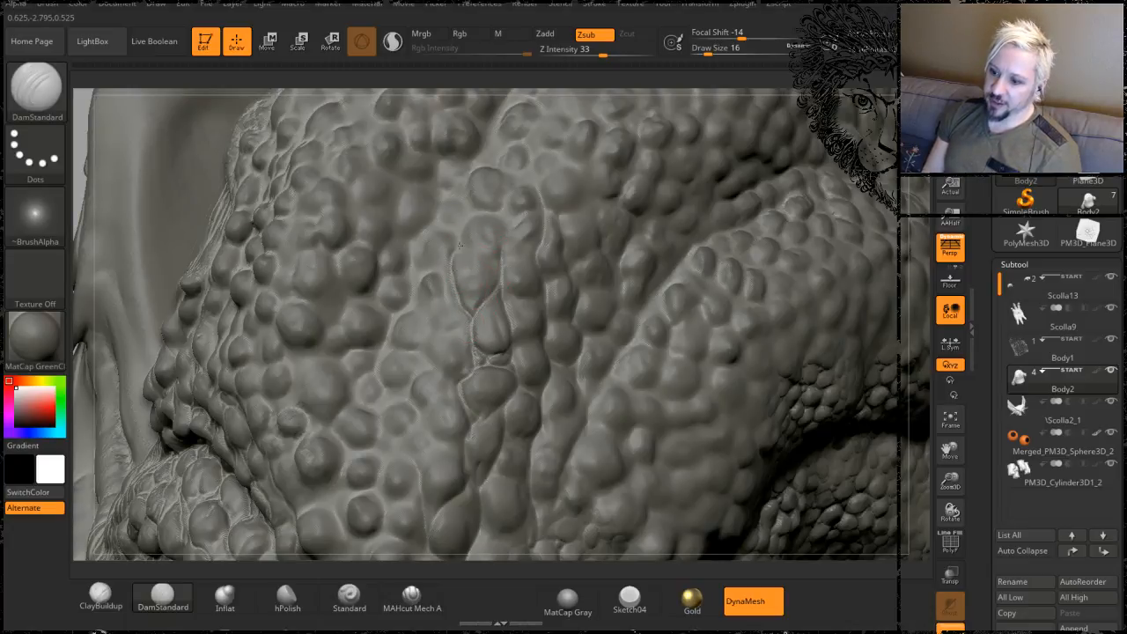
left_click_drag(461, 257, 479, 170)
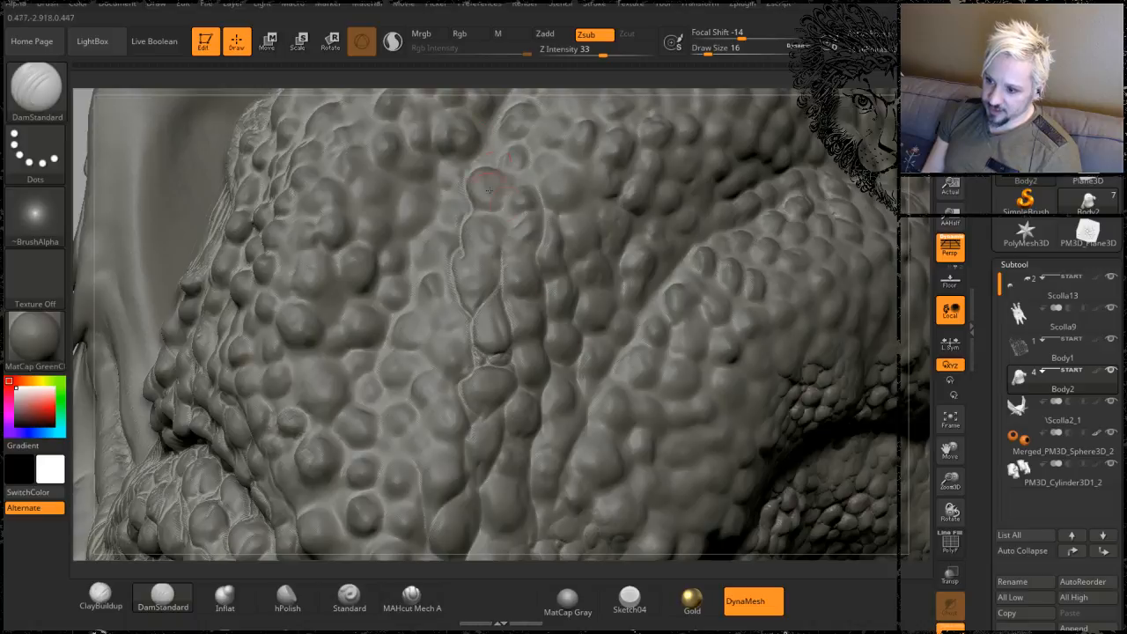
left_click_drag(505, 214, 504, 249)
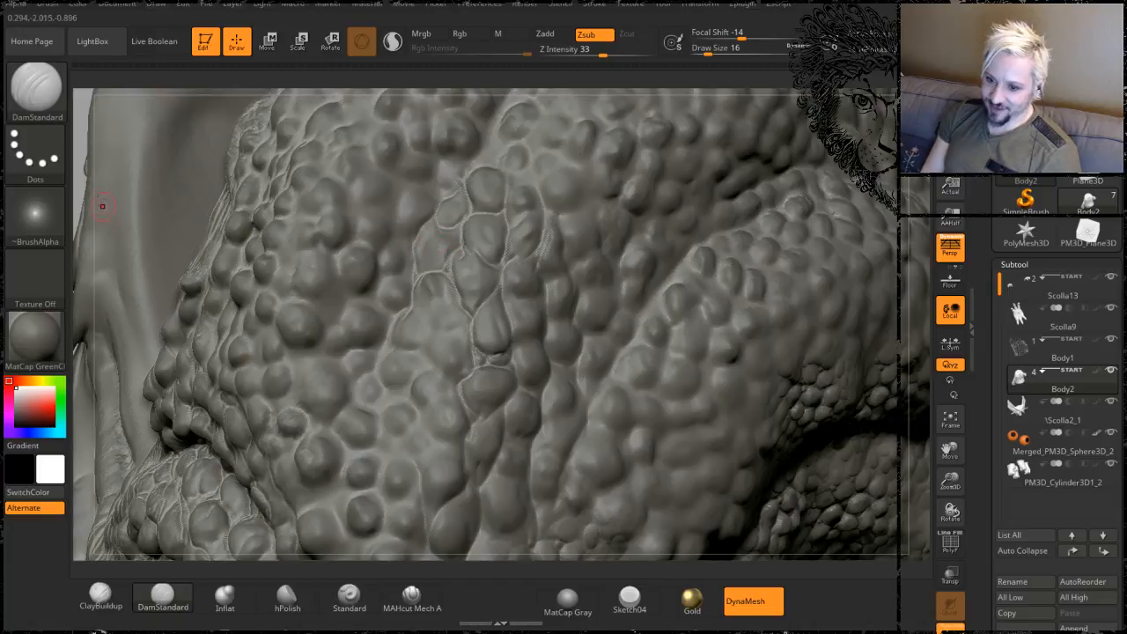
- Extend the fine carved outlines to the neighbouring scales farther down the same upper-back ridge
left_click_drag(79, 183, 48, 44, "alt")
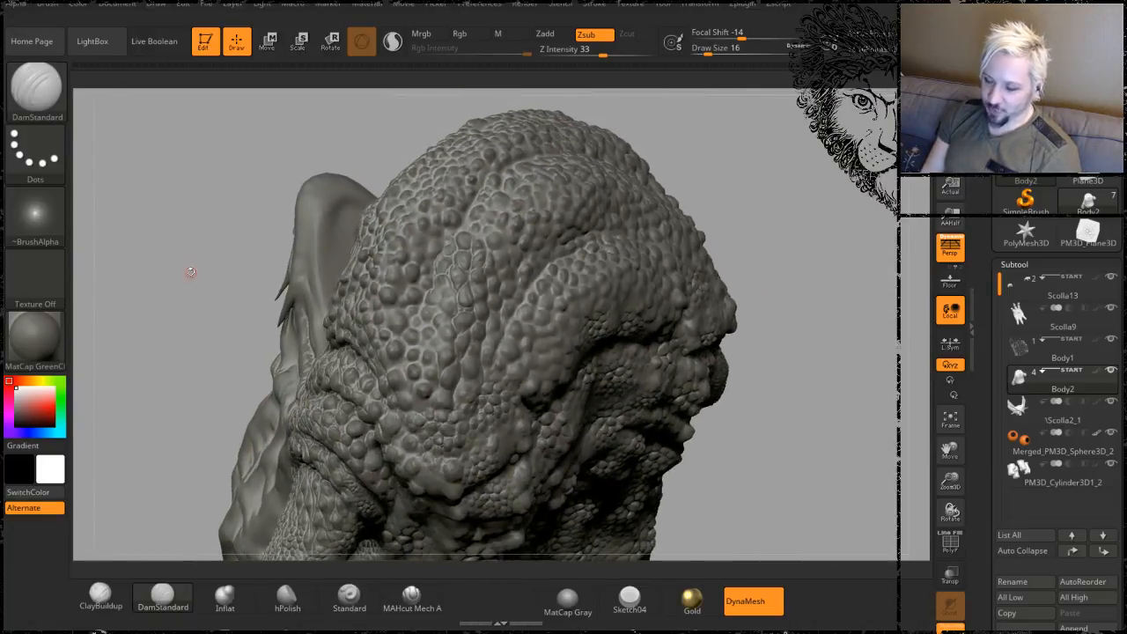
left_click_drag(161, 264, 202, 233)
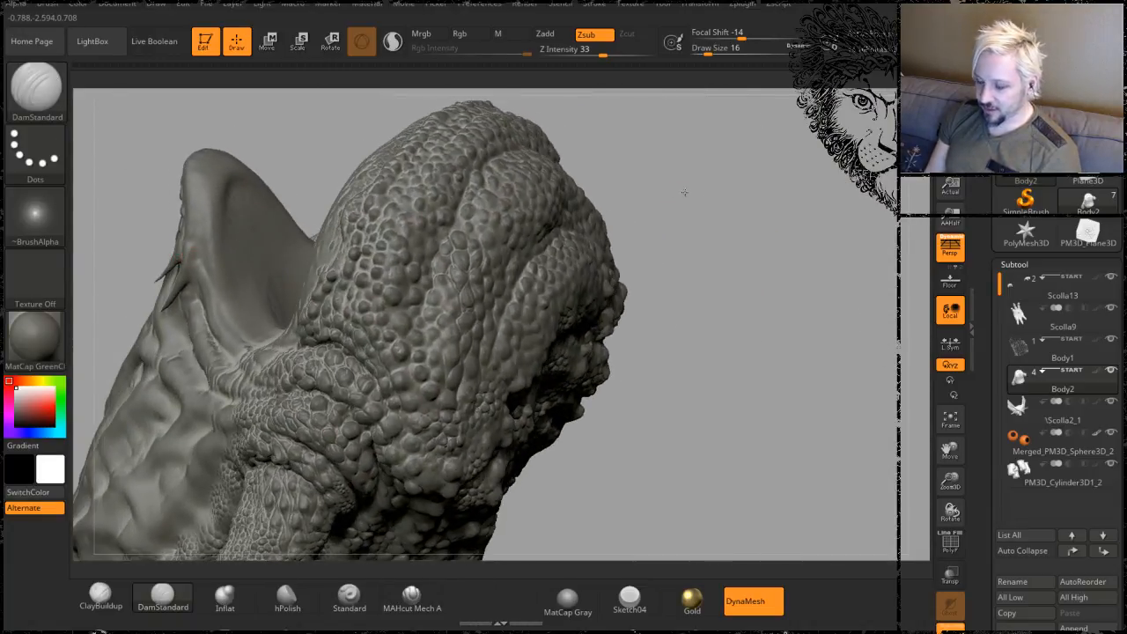
left_click_drag(684, 191, 738, 193, "alt")
left_click_drag(763, 241, 747, 348)
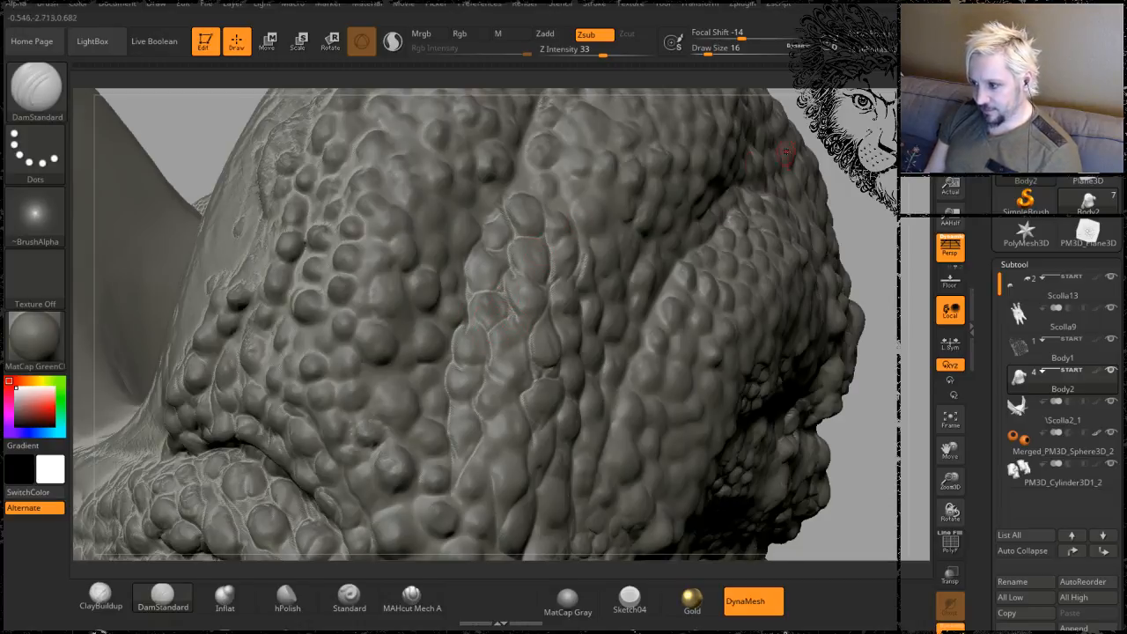
- Turn off Solo mode to show all subtools and make BPR renders of the whole creature and its head
mouse_move(862, 196)
left_mouse_down()
mouse_move(648, 280)
mouse_move(689, 257)
left_mouse_up()
mouse_move(667, 331)
left_mouse_down()
mouse_move(731, 245)
mouse_move(684, 244)
mouse_move(766, 229)
left_mouse_up()
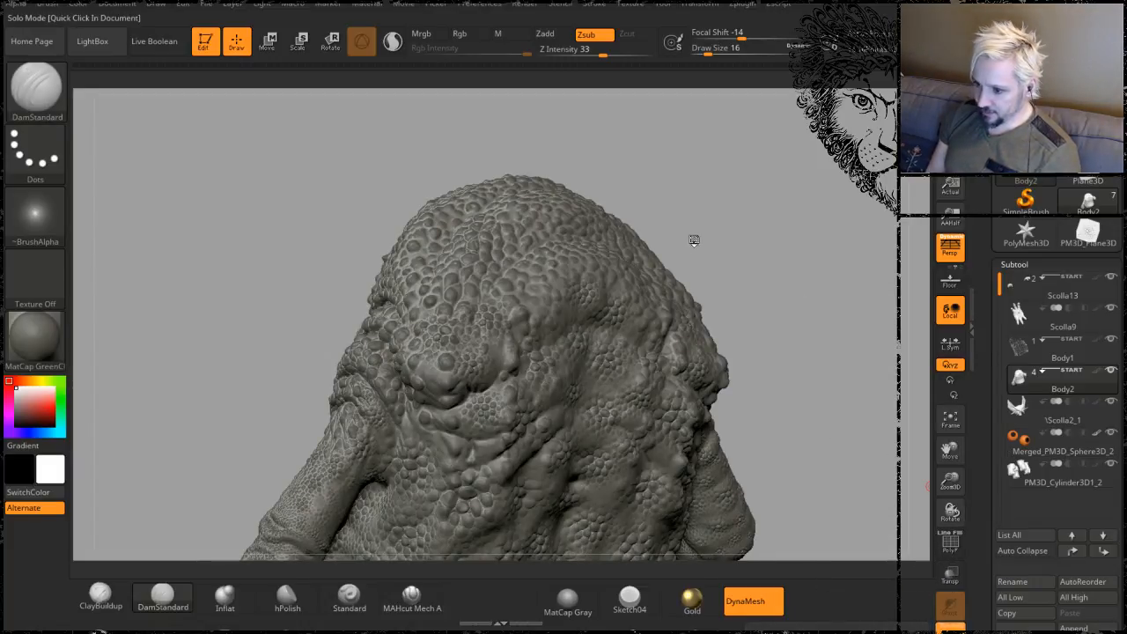
left_click(703, 201)
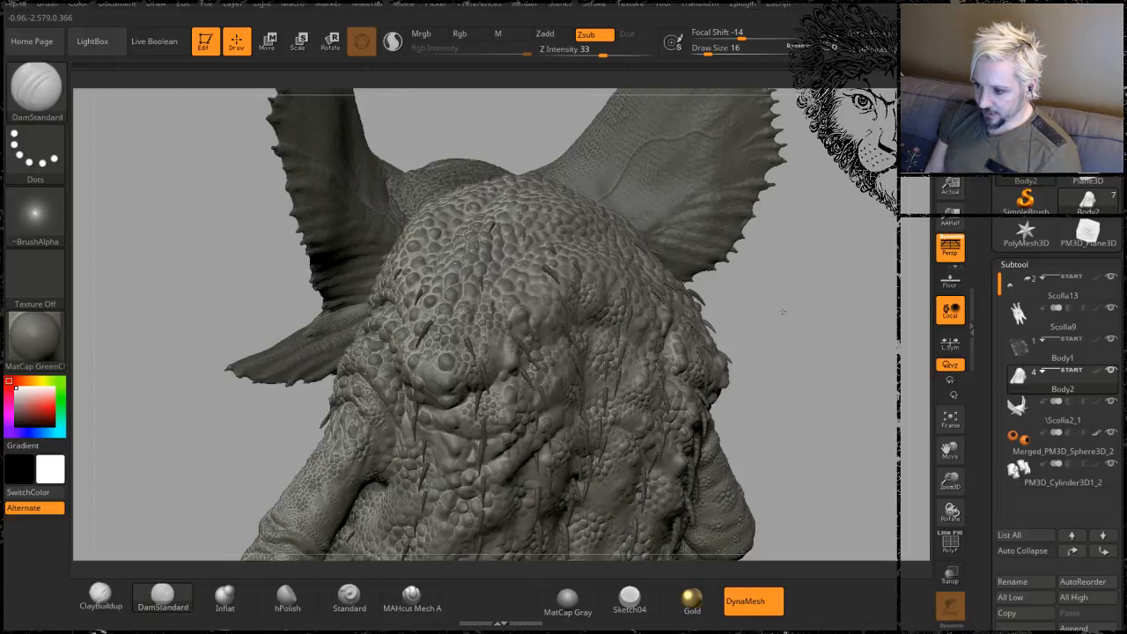
left_click_drag(767, 295, 718, 249)
left_click(950, 97)
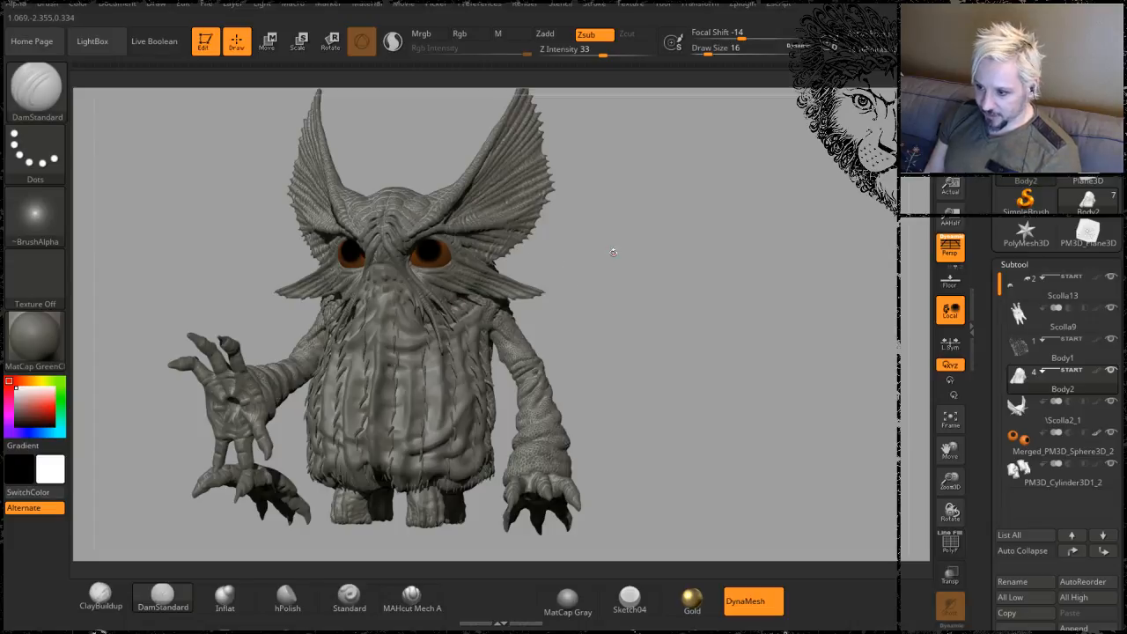
mouse_move(643, 238)
left_mouse_down()
mouse_move(661, 265)
mouse_move(639, 305)
mouse_move(671, 397)
mouse_move(669, 387)
left_mouse_up()
key("shift+r")
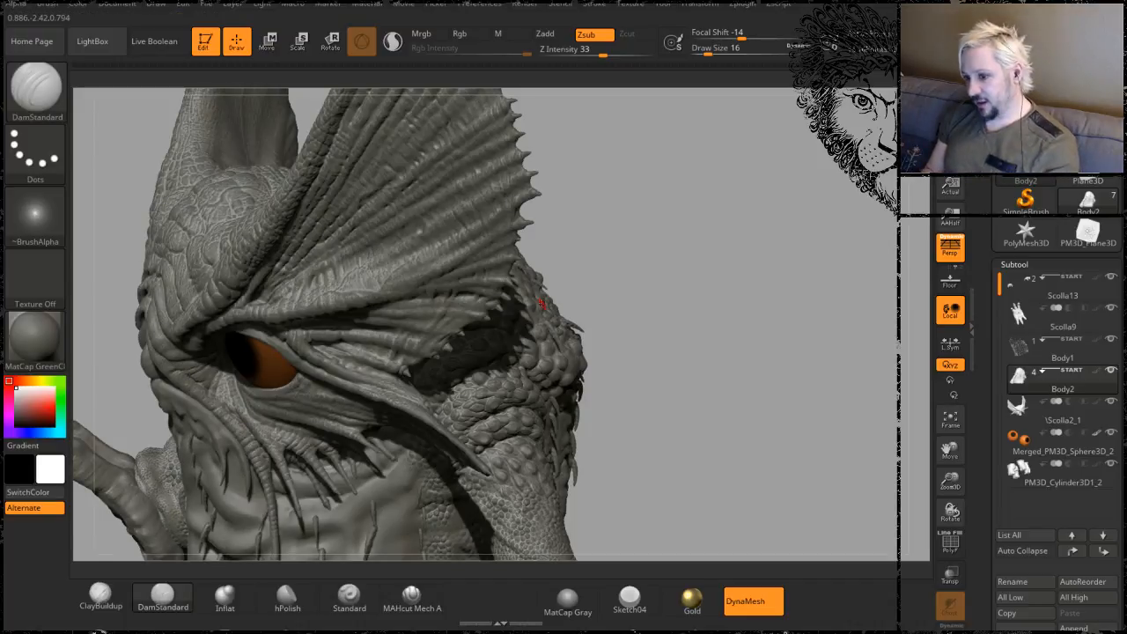
- Preview the creature in the Sketch04 and Gold materials, and restore the original MatCap material
left_click(629, 601)
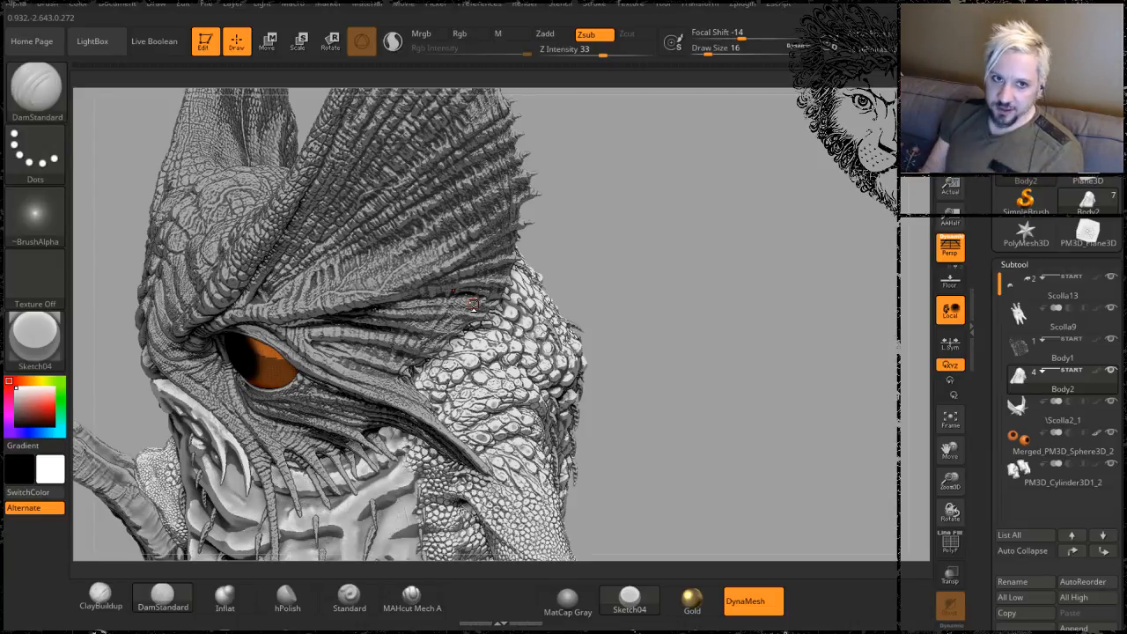
left_click(693, 601)
left_click_drag(669, 375, 630, 375)
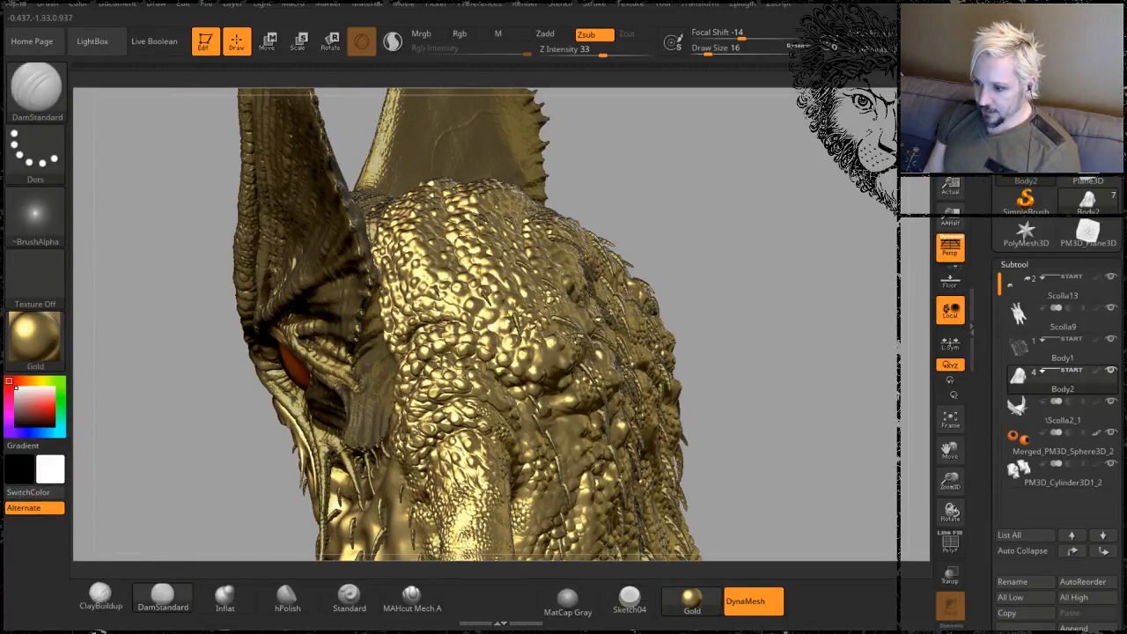
left_click(562, 597)
- Carve fine DamStandard outlines around more scales between the spikes on the upper back
left_click_drag(767, 311, 783, 454, "alt")
left_click_drag(775, 167, 762, 299)
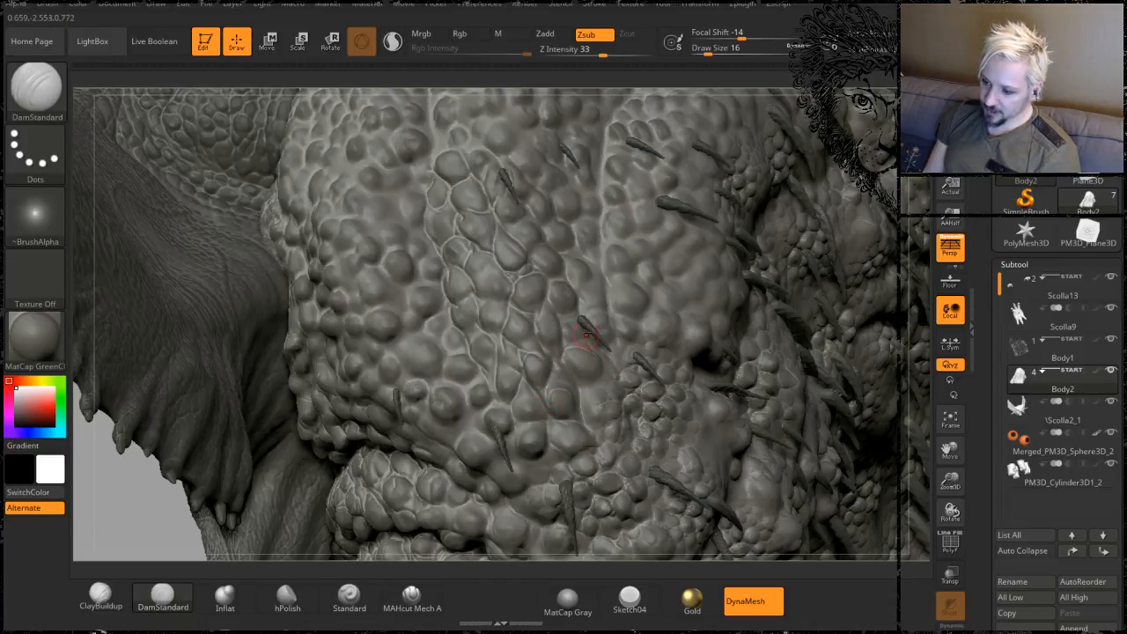
left_click_drag(917, 190, 907, 291, "alt")
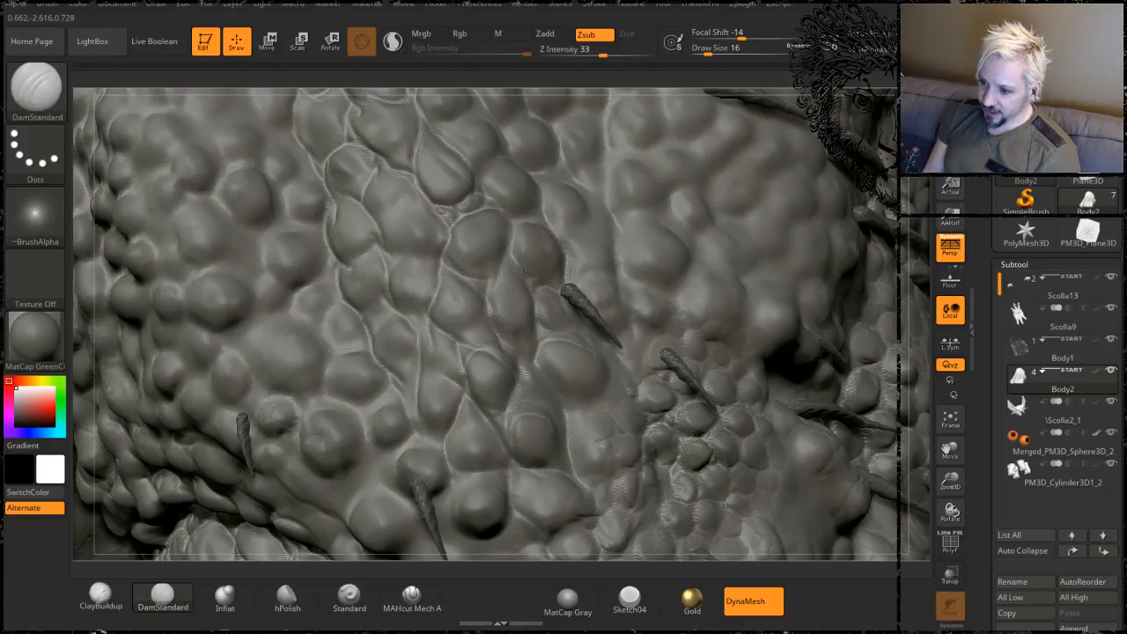
mouse_move(525, 272)
left_mouse_down()
mouse_move(530, 223)
mouse_move(448, 252)
mouse_move(458, 222)
left_mouse_up()
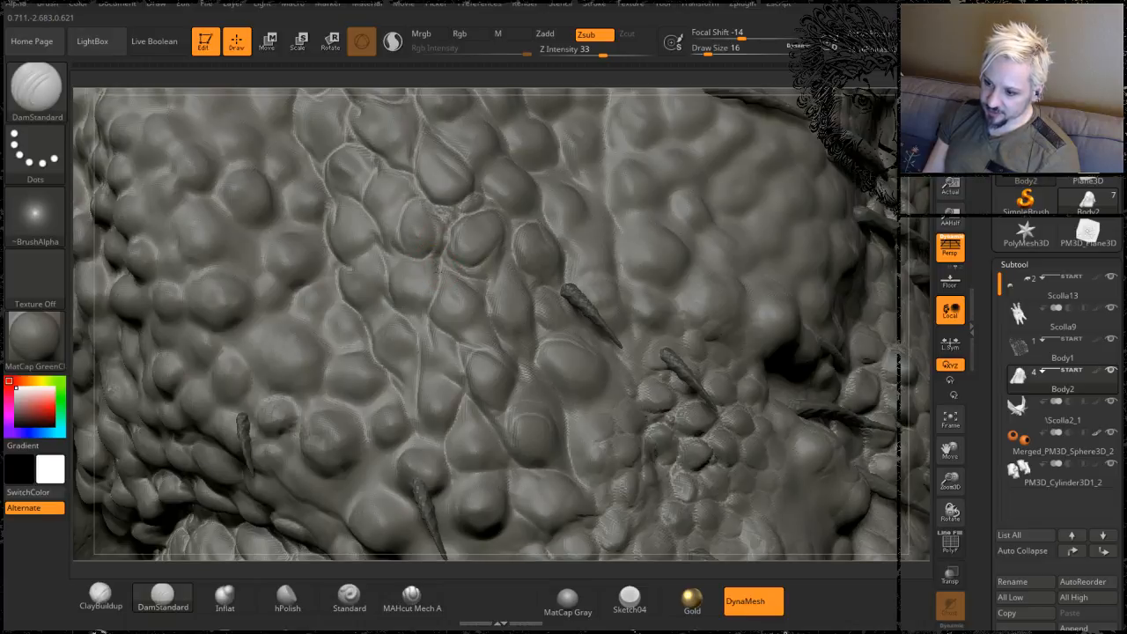
- Carve DamStandard outlines around the small scales clustered at the middle of the upper-back ridge
left_click_drag(444, 249, 429, 307)
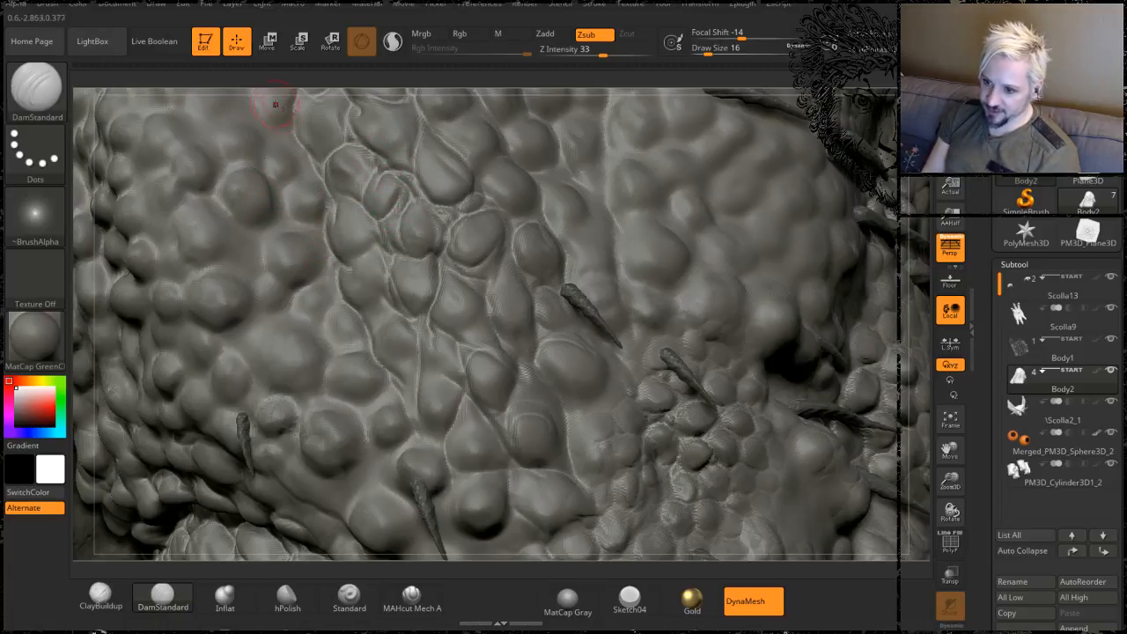
left_click_drag(294, 86, 324, 86)
mouse_move(744, 188)
left_mouse_down()
mouse_move(546, 187)
mouse_move(396, 264)
mouse_move(313, 366)
left_mouse_up()
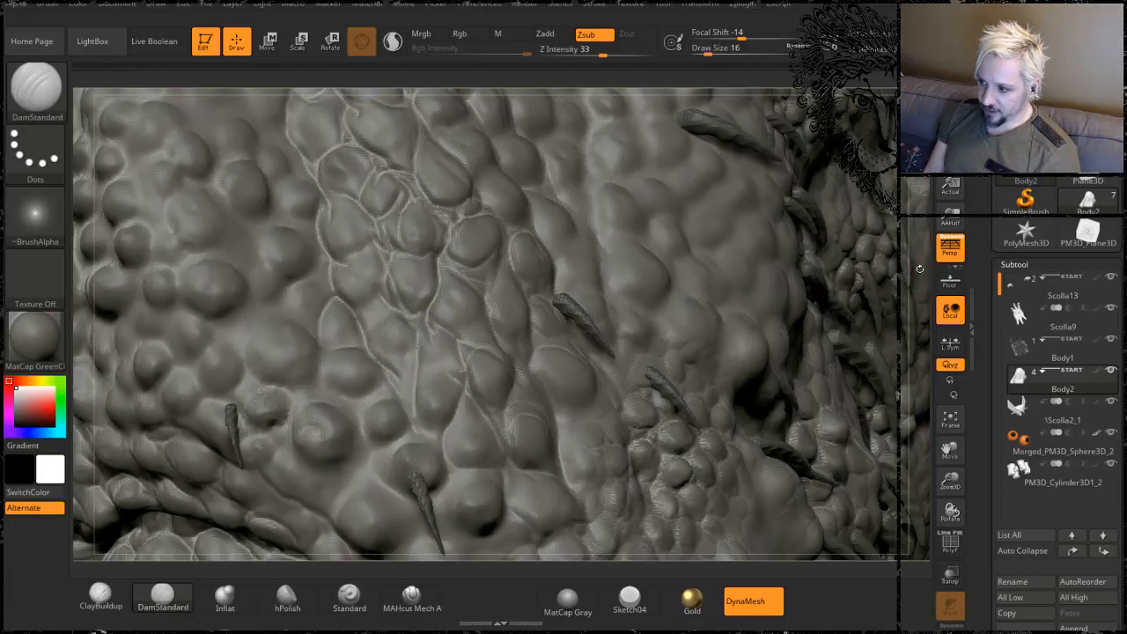
mouse_move(919, 269)
left_mouse_down("alt")
mouse_move(766, 273)
mouse_move(702, 297)
mouse_move(678, 335)
left_mouse_up("alt")
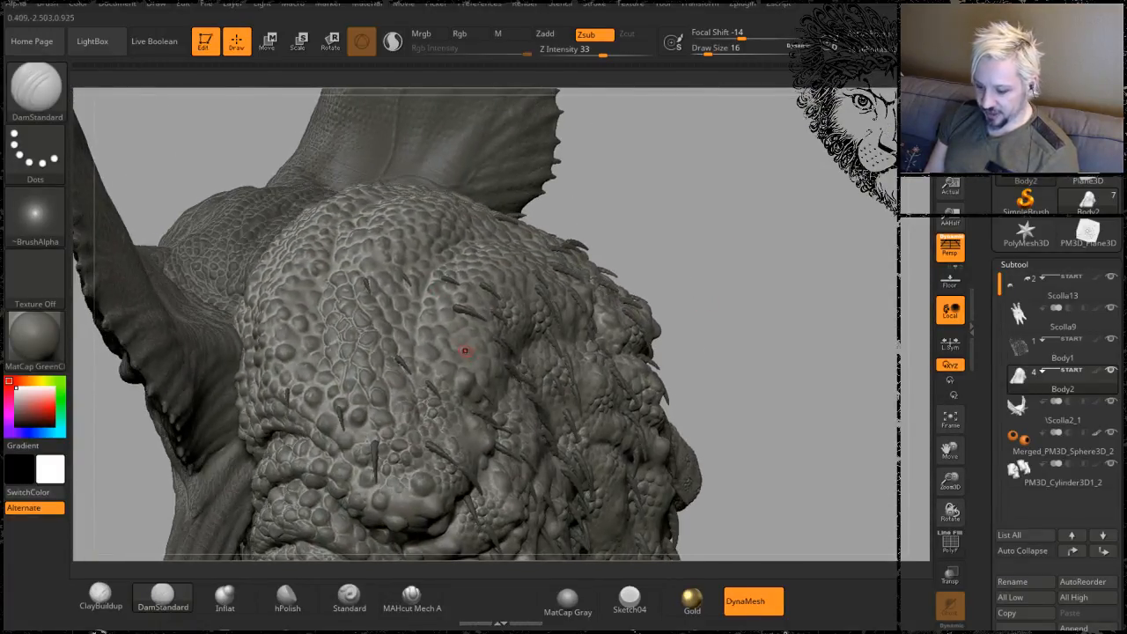
key("w")
left_click_drag(747, 261, 656, 270)
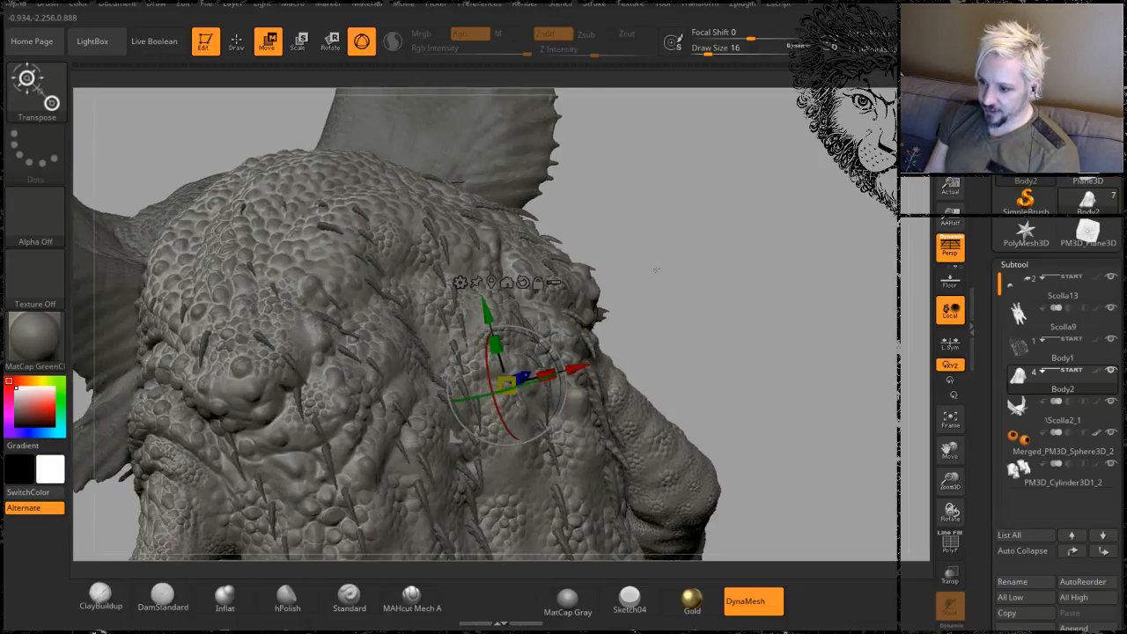
left_click_drag(489, 315, 469, 276)
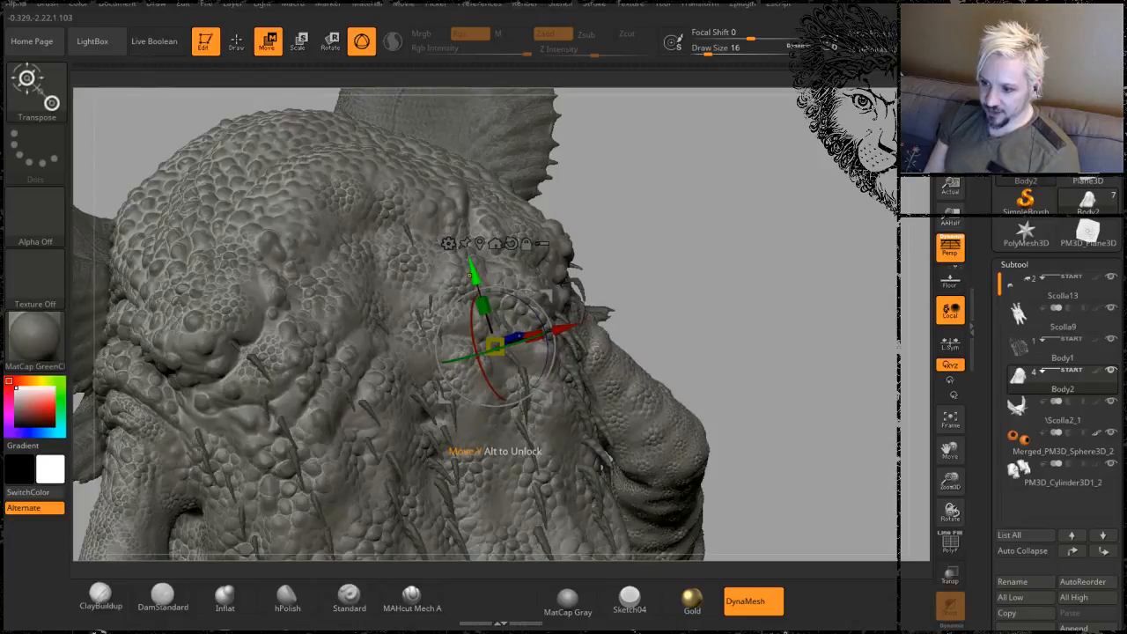
key("ctrl+z")
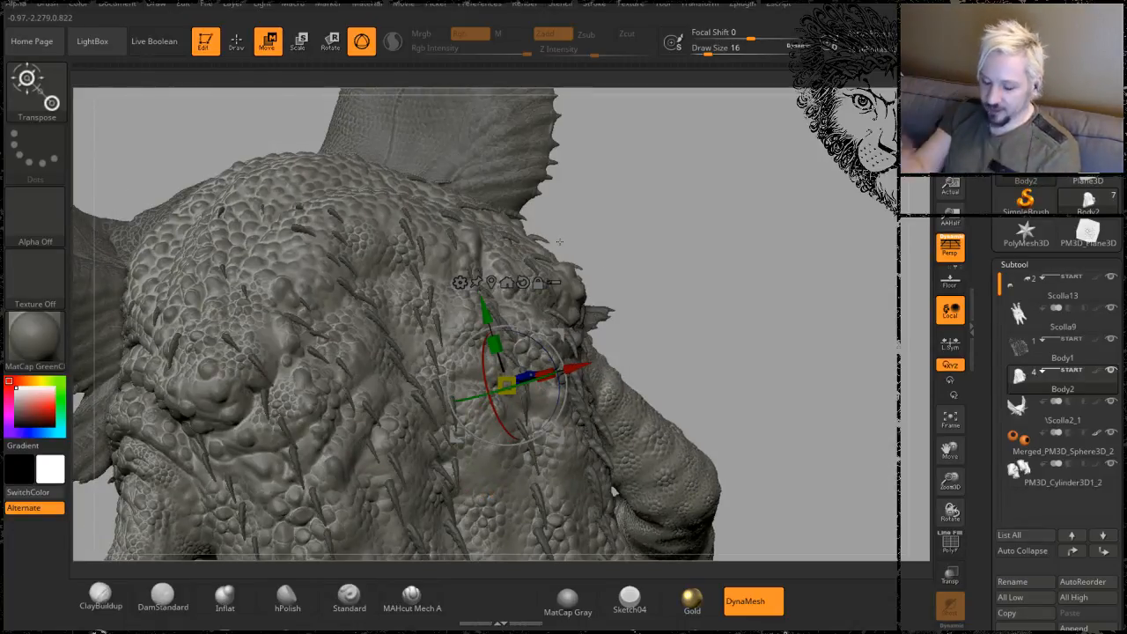
key("q")
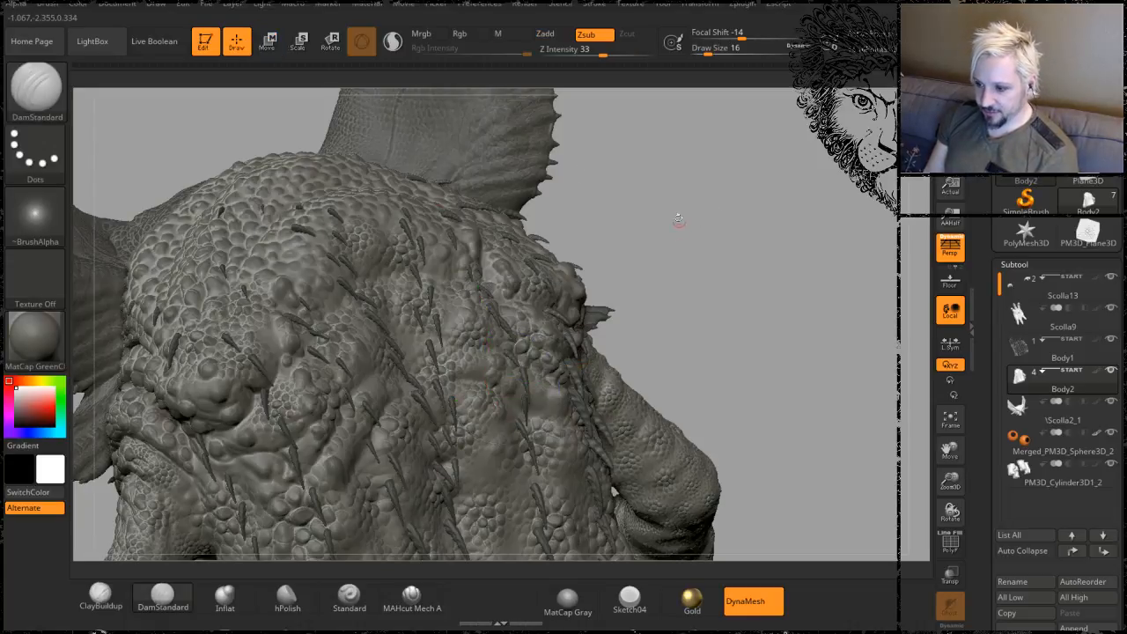
- Carve fine outlines around the scales along the inner edge of the neighbouring spiked shoulder bulge
mouse_move(666, 184)
left_mouse_down()
mouse_move(714, 305)
mouse_move(735, 193)
mouse_move(791, 217)
left_mouse_up()
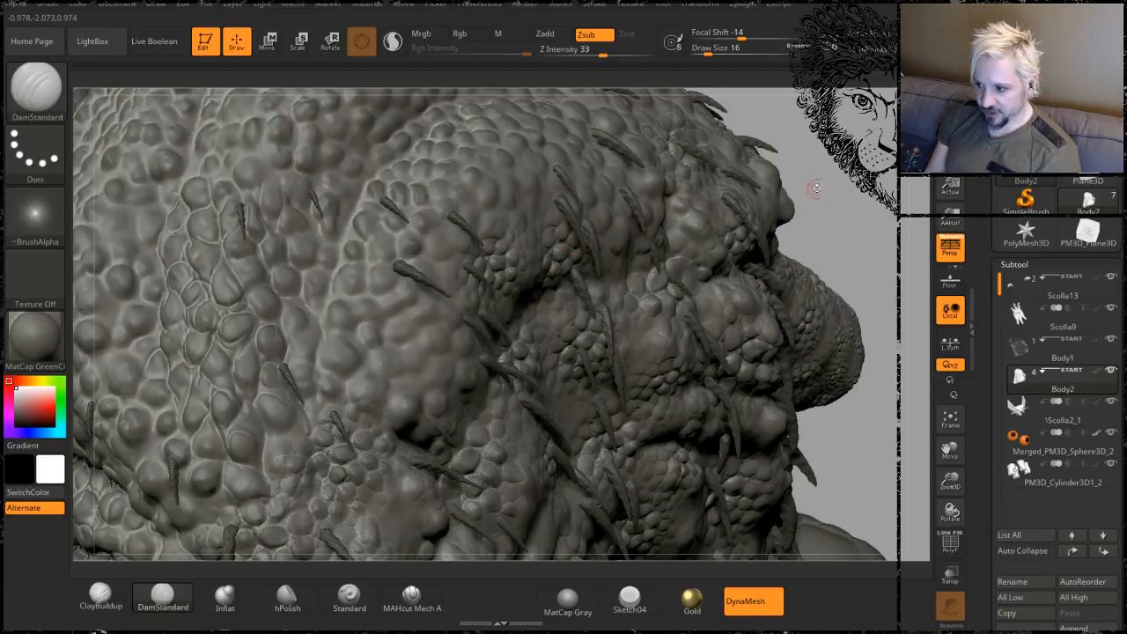
mouse_move(845, 188)
left_mouse_down()
mouse_move(838, 197)
mouse_move(874, 184)
mouse_move(846, 191)
mouse_move(867, 240)
left_mouse_up()
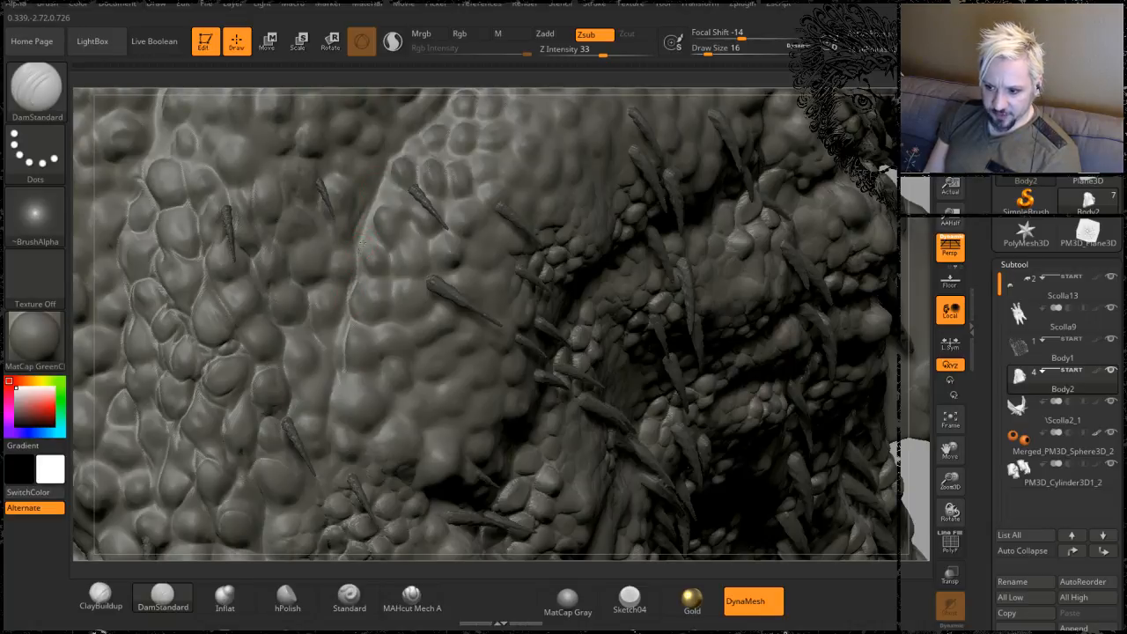
left_click_drag(362, 243, 398, 157)
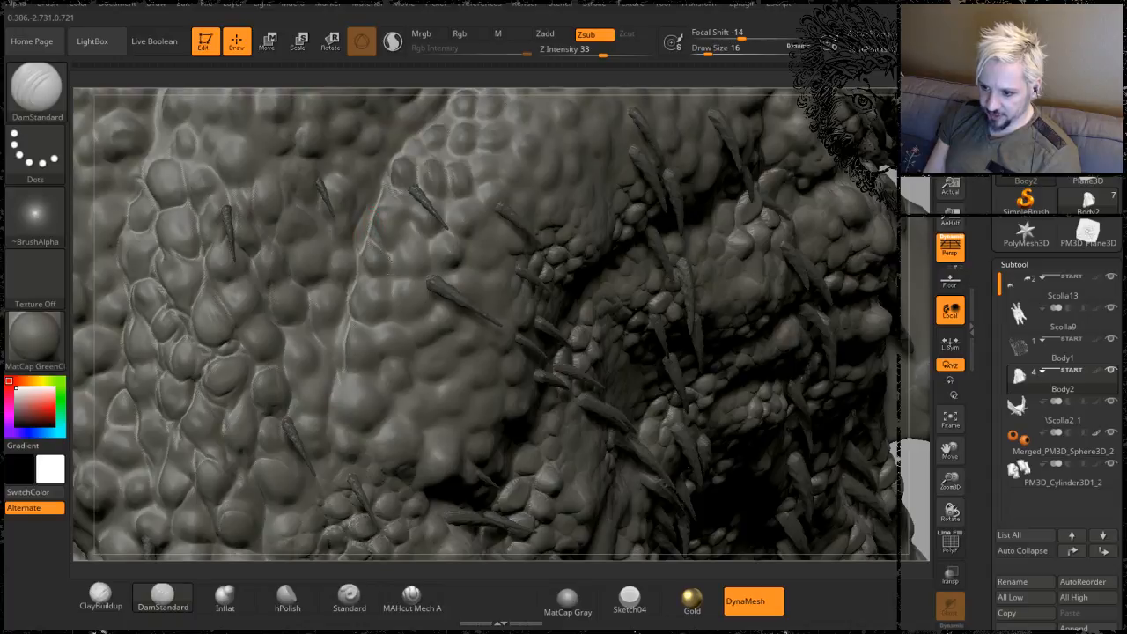
left_click_drag(388, 257, 394, 287)
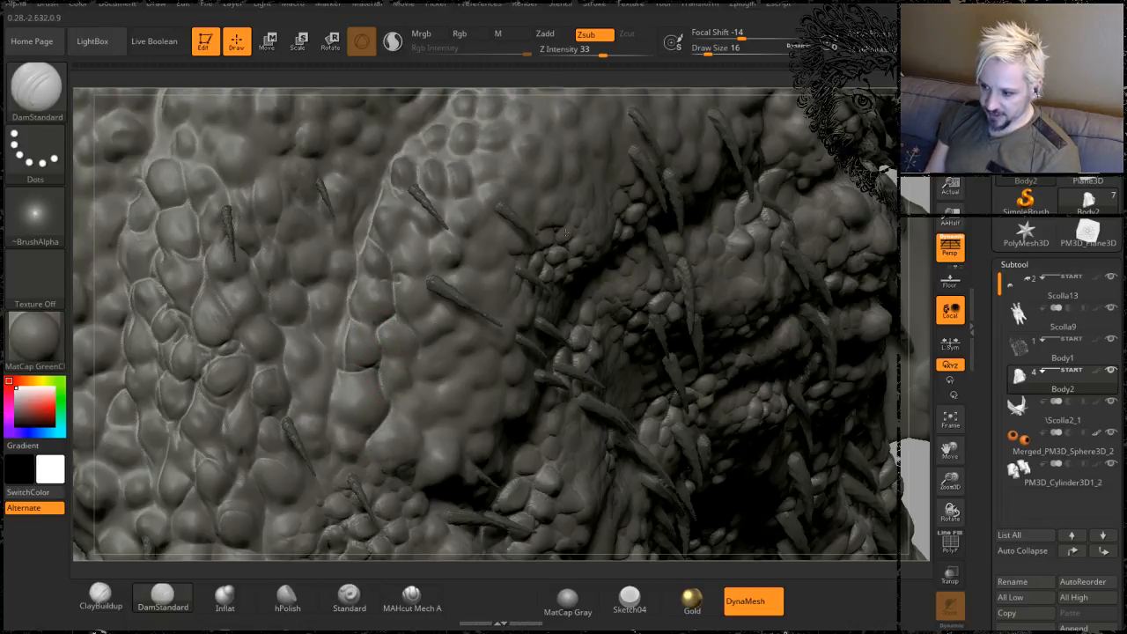
- Carve scale outlines in the groove between the two upper-back bulges, around the spike near its upper end
left_click_drag(914, 183, 731, 247)
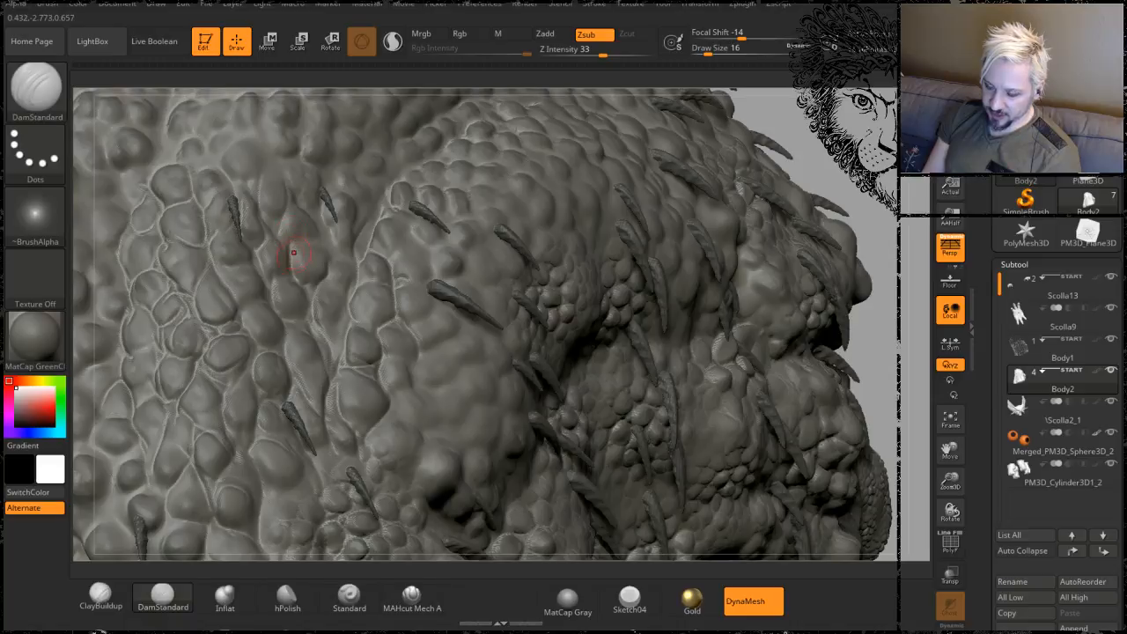
left_click_drag(317, 211, 356, 280)
right_click_drag(361, 224, 269, 233)
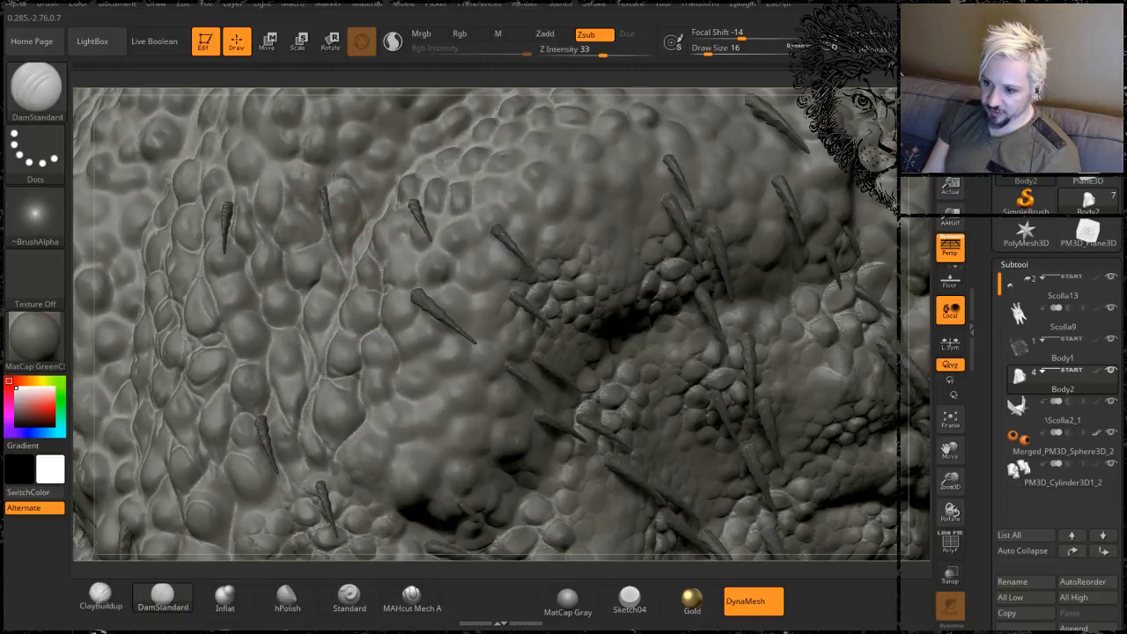
left_click_drag(341, 182, 354, 127)
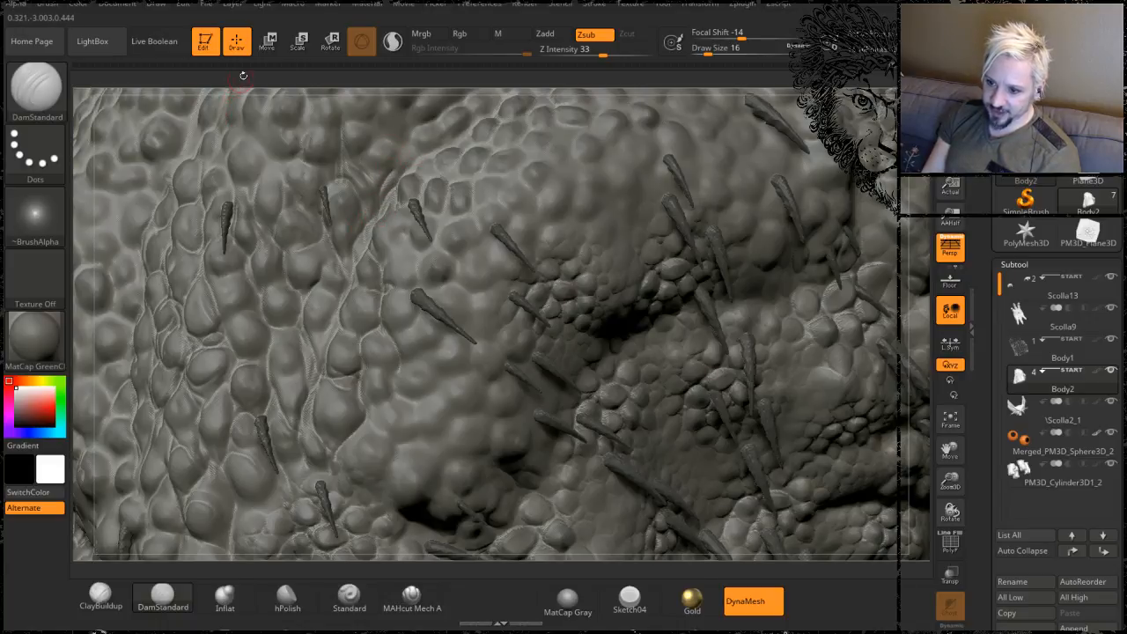
left_click_drag(243, 76, 263, 78)
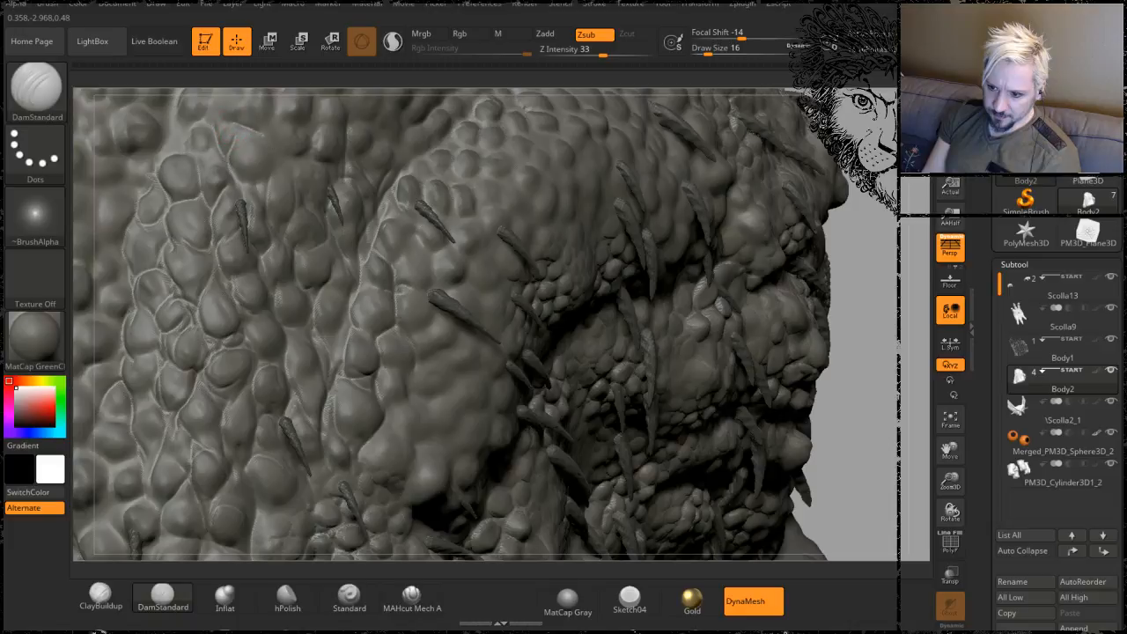
- Extend the carved crease up between the upper-back bulges and sharpen the outlines of the scales and round bumps beside it
right_click_drag(326, 136, 415, 233, "alt")
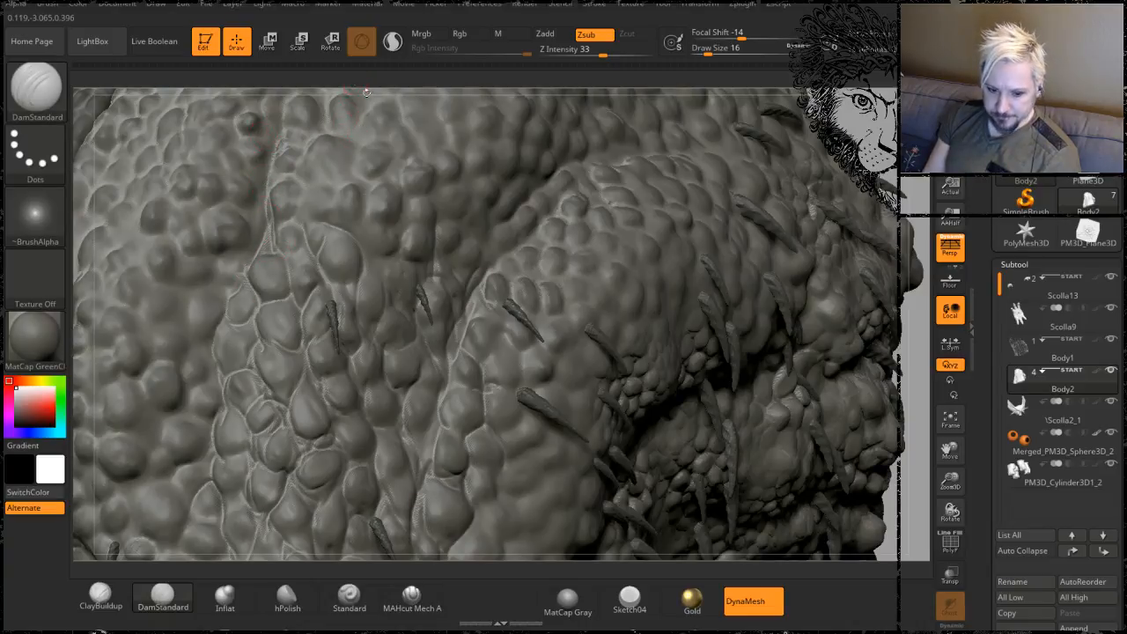
right_click_drag(367, 91, 471, 208, "alt")
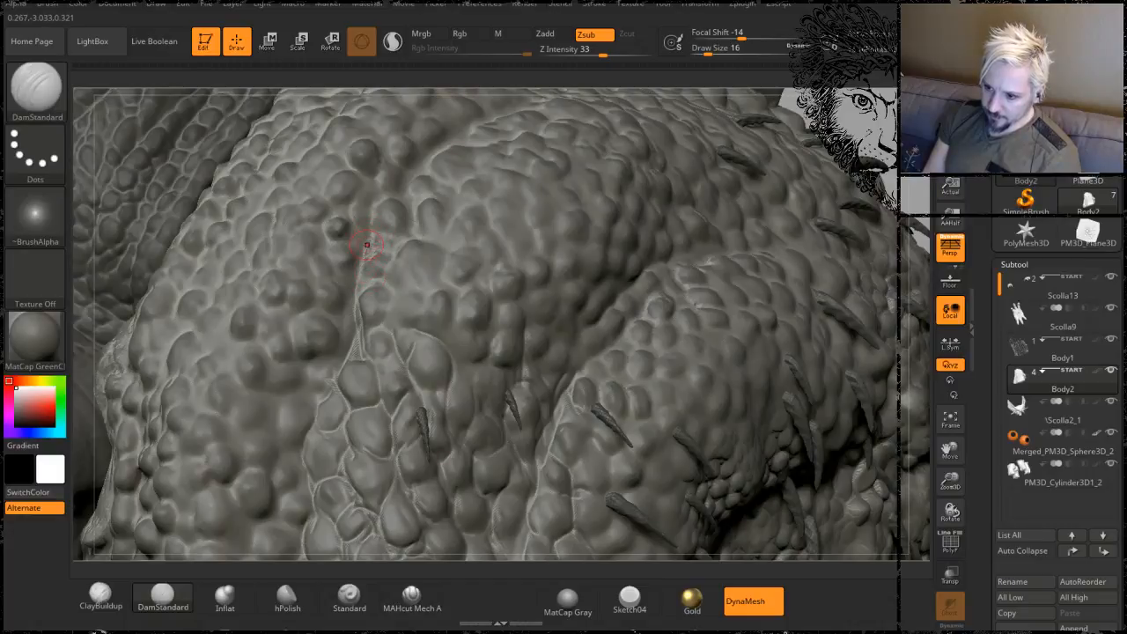
key("shift")
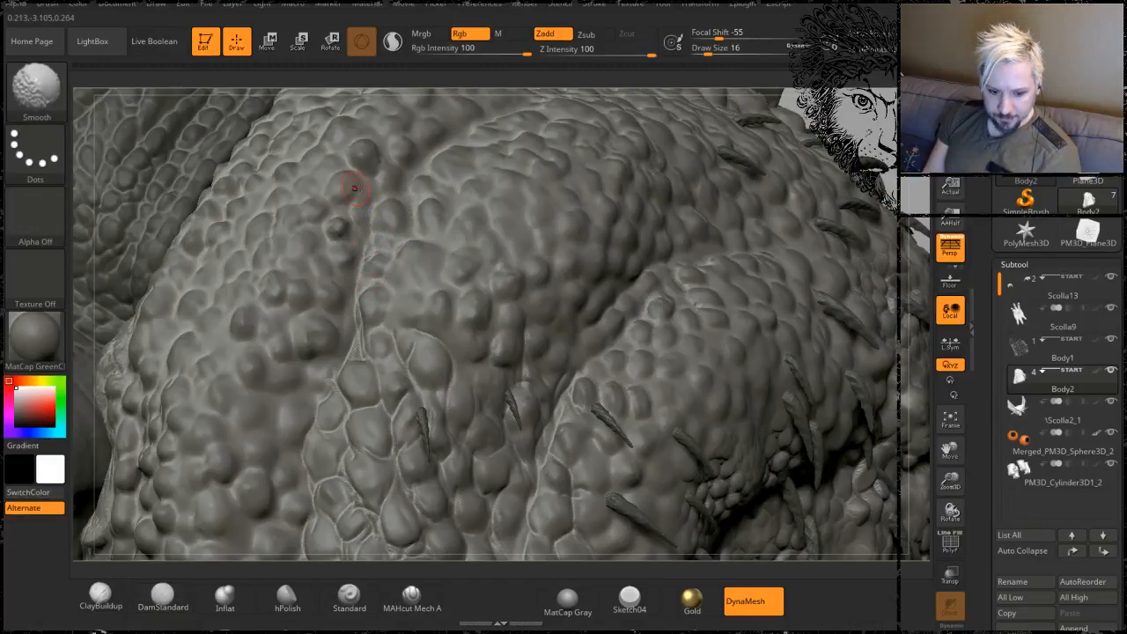
mouse_move(370, 238)
left_mouse_down()
mouse_move(390, 197)
mouse_move(420, 178)
left_mouse_up()
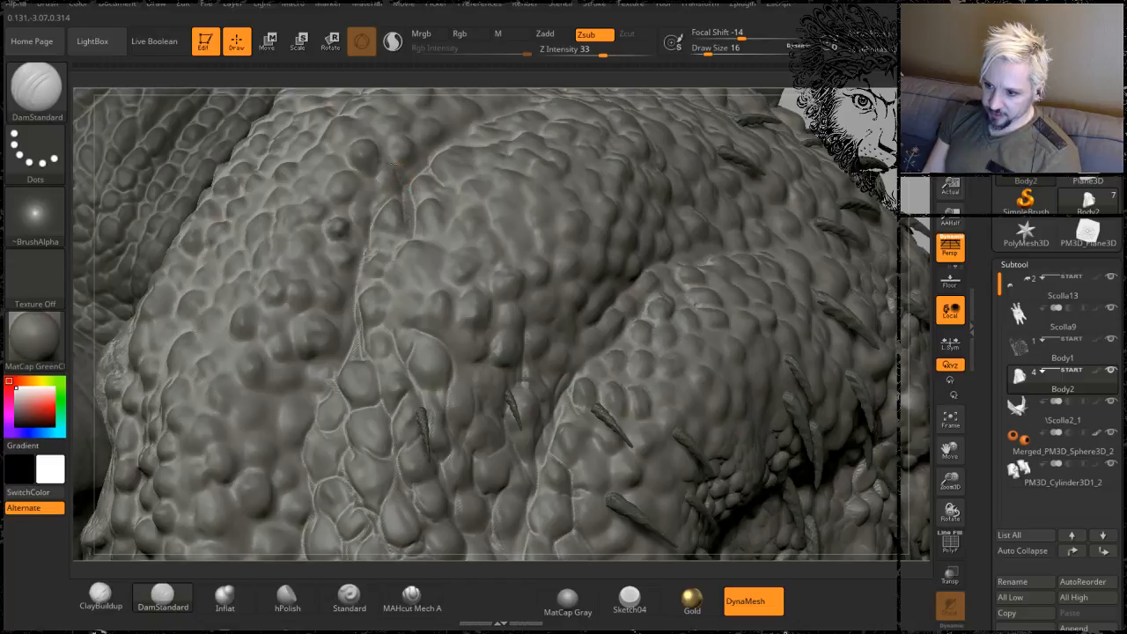
mouse_move(396, 164)
left_mouse_down()
mouse_move(388, 148)
mouse_move(356, 235)
mouse_move(356, 291)
left_mouse_up()
mouse_move(353, 237)
left_mouse_down()
mouse_move(331, 239)
mouse_move(351, 316)
mouse_move(352, 269)
mouse_move(347, 329)
mouse_move(305, 315)
mouse_move(306, 365)
left_mouse_up()
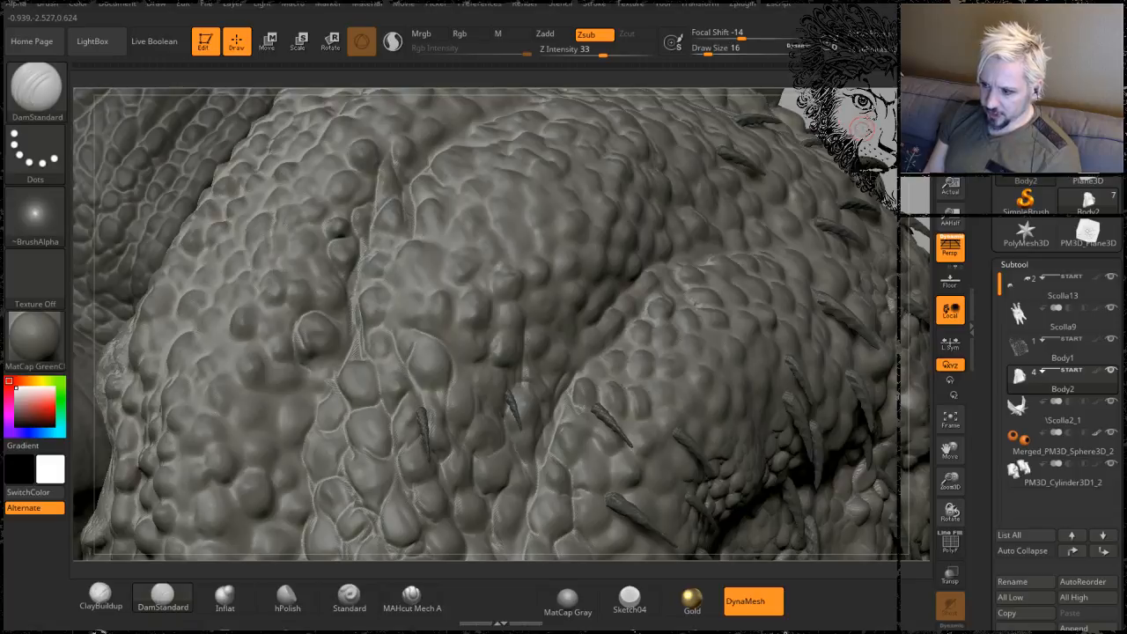
- Carve outlines around the large round bump and the scales below it, at the lower end of the crease
right_click_drag(282, 371, 303, 291, "alt")
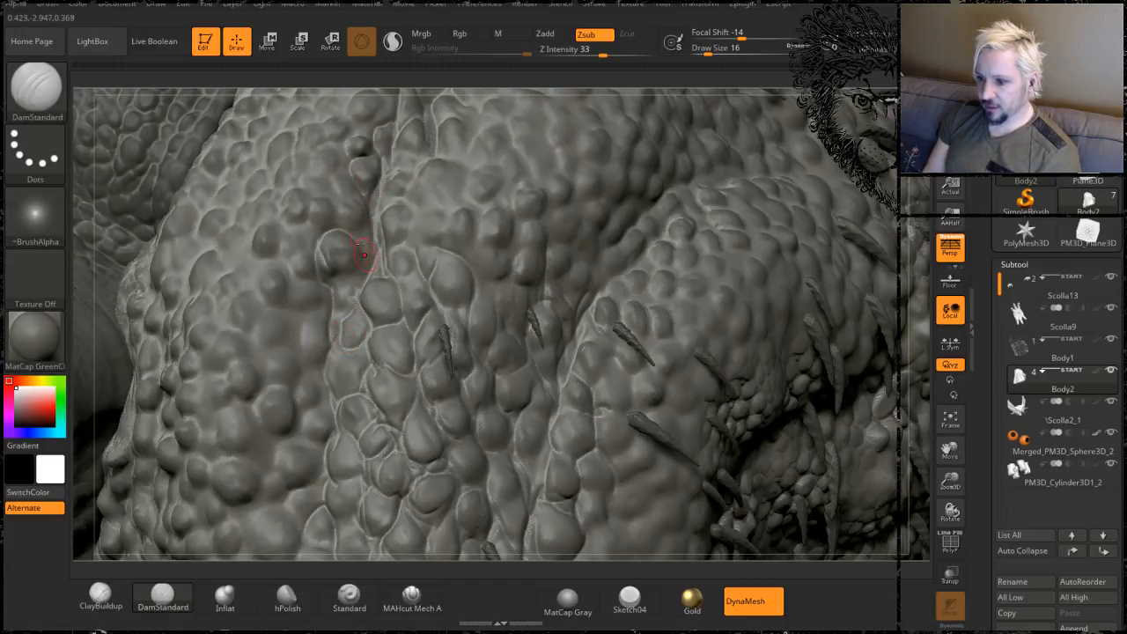
mouse_move(523, 77)
left_mouse_down("alt")
mouse_move(517, 60)
mouse_move(498, 158)
left_mouse_up("alt")
mouse_move(323, 286)
left_mouse_down()
mouse_move(359, 335)
mouse_move(292, 406)
left_mouse_up()
mouse_move(309, 360)
left_mouse_down()
mouse_move(266, 383)
mouse_move(291, 346)
mouse_move(246, 291)
mouse_move(269, 195)
mouse_move(316, 176)
mouse_move(323, 220)
left_mouse_up()
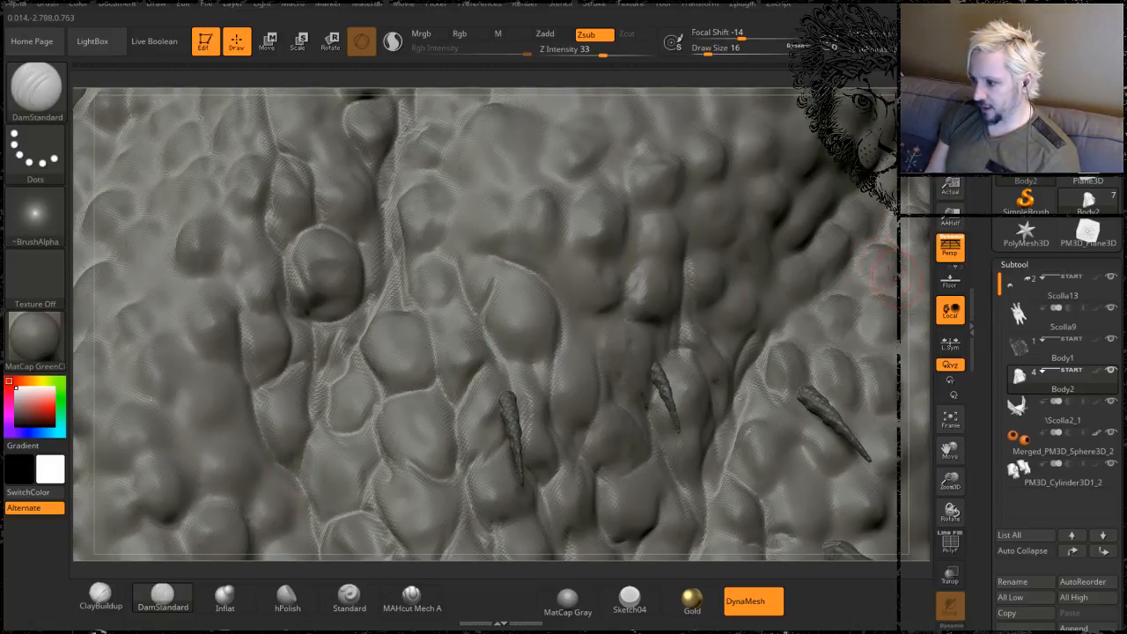
- Carve grooves between the large scales across the middle of the body's rounded side with the DamStandard brush
mouse_move(915, 266)
left_mouse_down("alt")
mouse_move(768, 212)
mouse_move(808, 204)
mouse_move(903, 333)
left_mouse_up("alt")
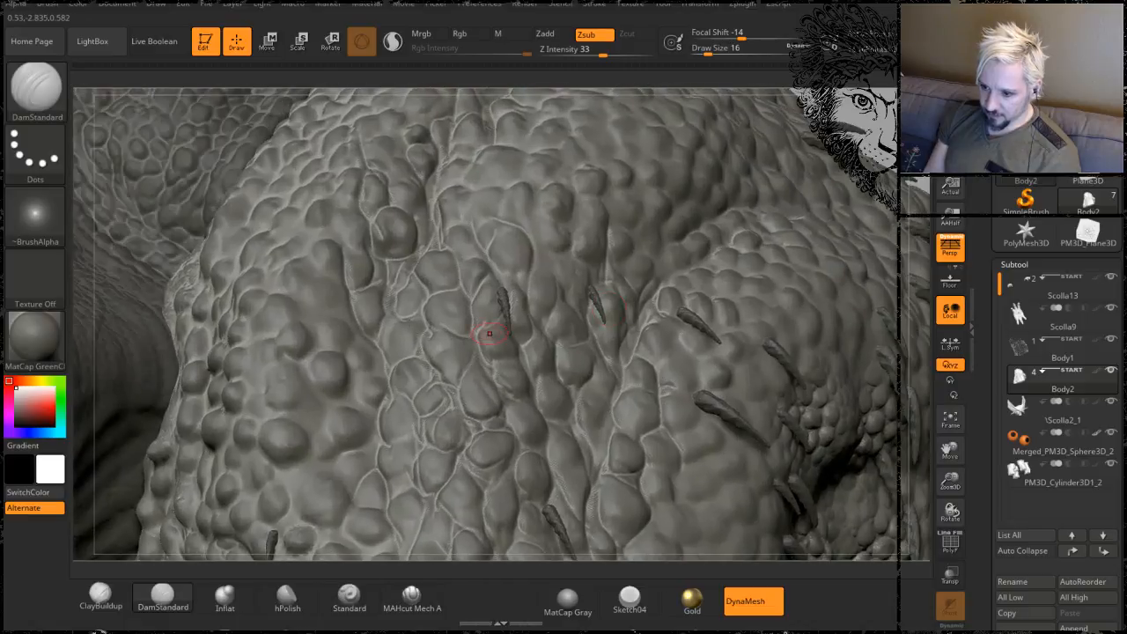
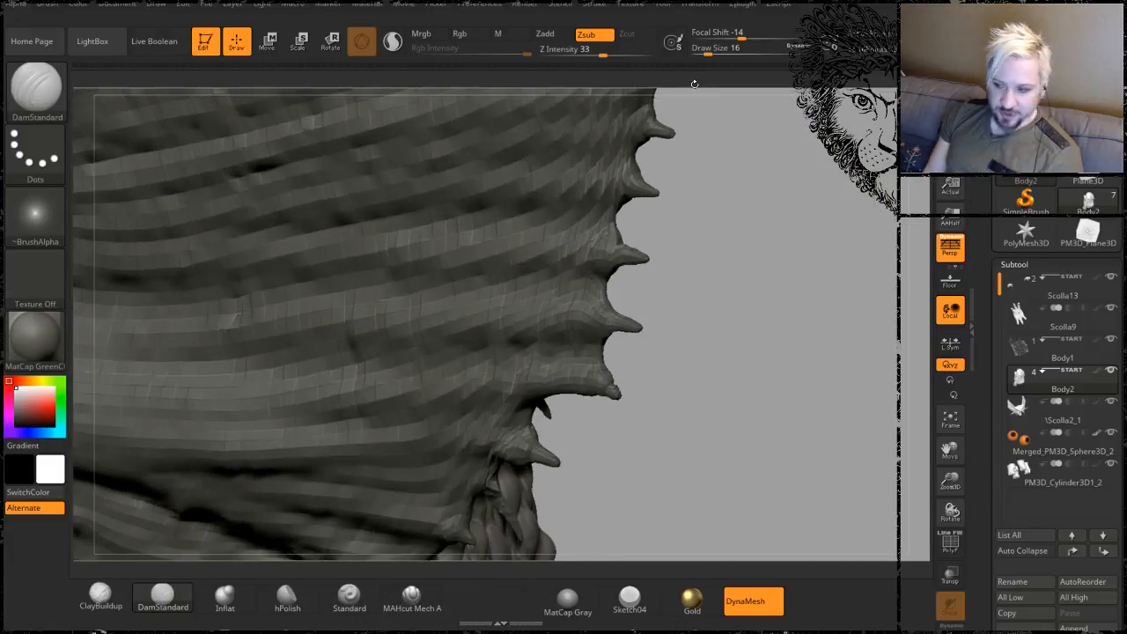
mouse_move(738, 320)
left_mouse_down("alt")
mouse_move(722, 244)
mouse_move(561, 320)
mouse_move(662, 277)
mouse_move(500, 298)
left_mouse_up("alt")
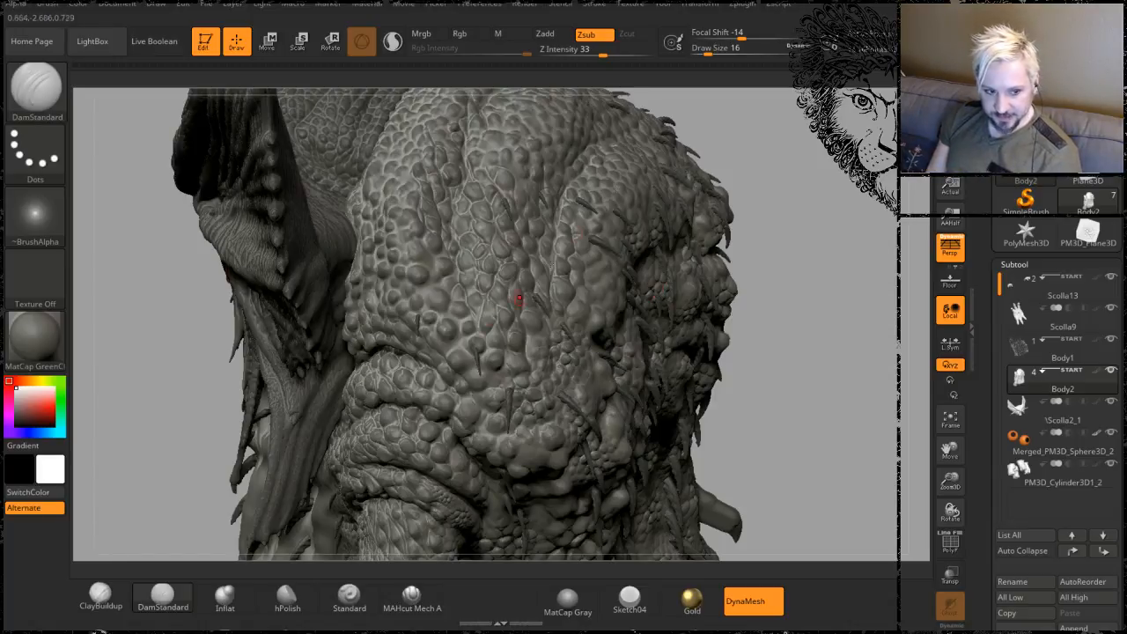
mouse_move(799, 261)
left_mouse_down()
mouse_move(802, 286)
mouse_move(782, 305)
mouse_move(815, 449)
mouse_move(913, 466)
left_mouse_up()
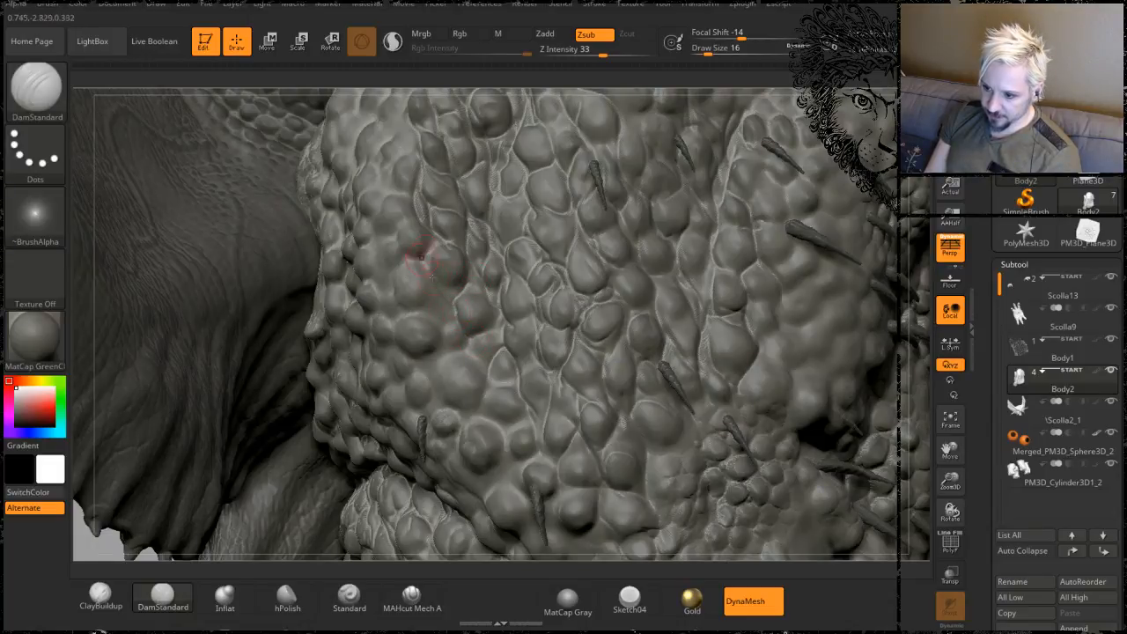
mouse_move(435, 292)
left_mouse_down()
mouse_move(439, 340)
mouse_move(479, 359)
mouse_move(488, 392)
left_mouse_up()
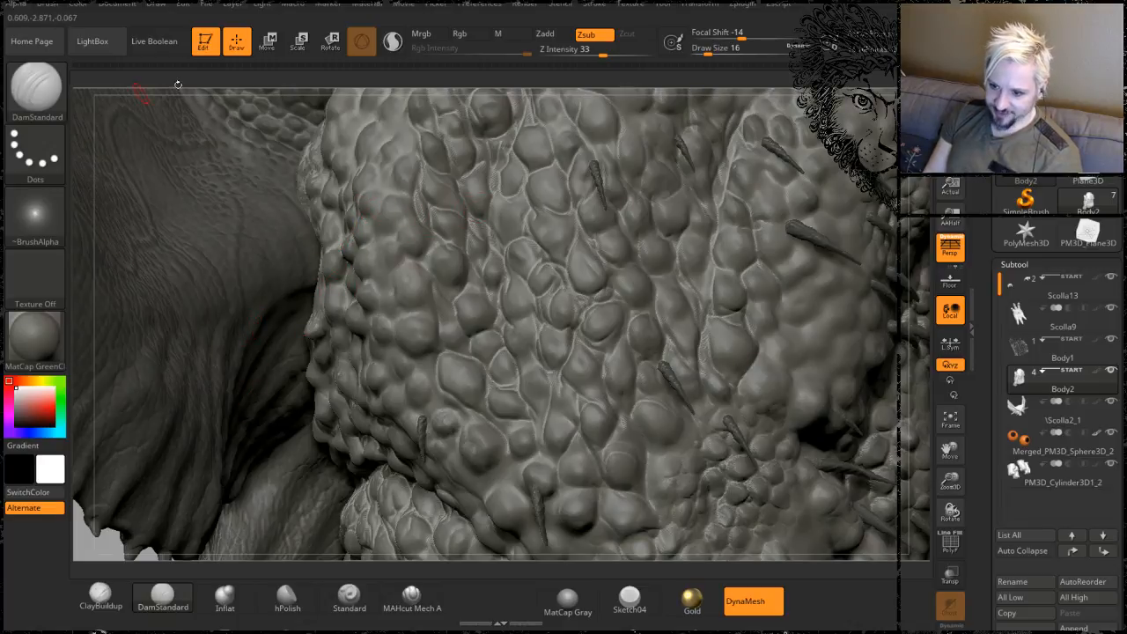
mouse_move(183, 75)
left_mouse_down()
mouse_move(209, 78)
mouse_move(190, 76)
left_mouse_up()
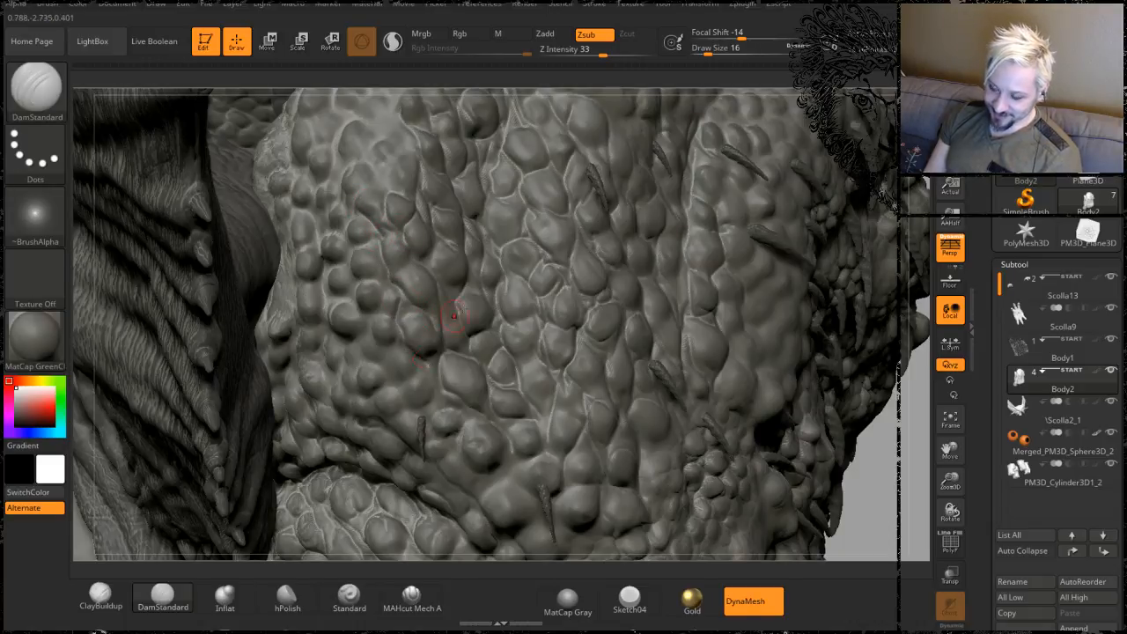
- Extend the carved scale outlines toward the upper part of the body's side, next to the spiked flap
left_click_drag(879, 455, 571, 359)
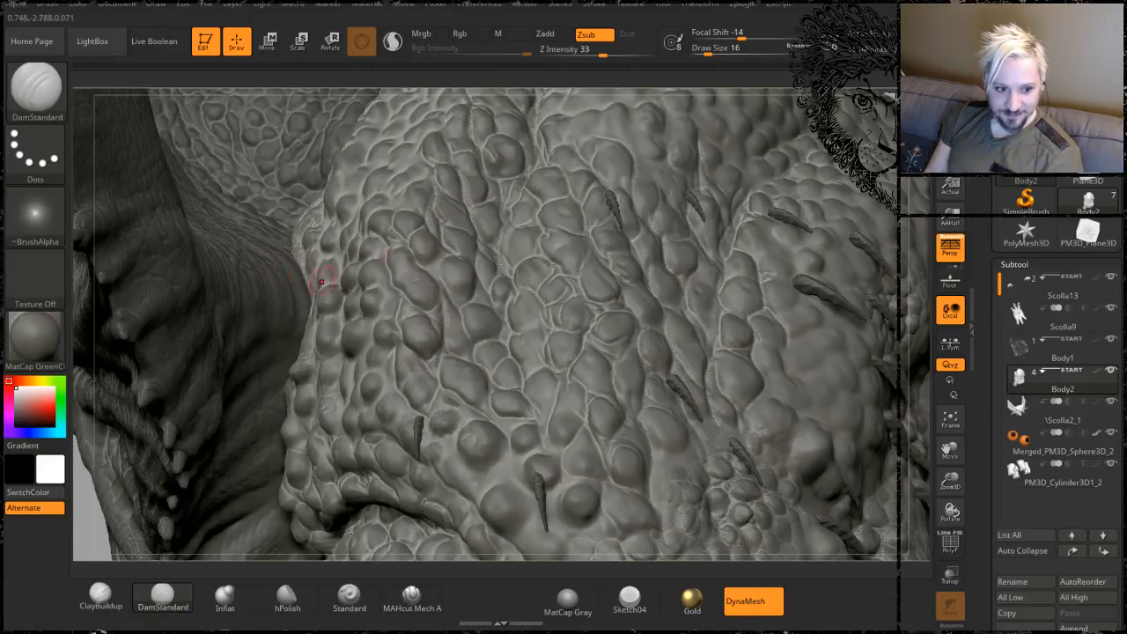
mouse_move(455, 82)
left_mouse_down()
mouse_move(469, 125)
mouse_move(456, 128)
left_mouse_up()
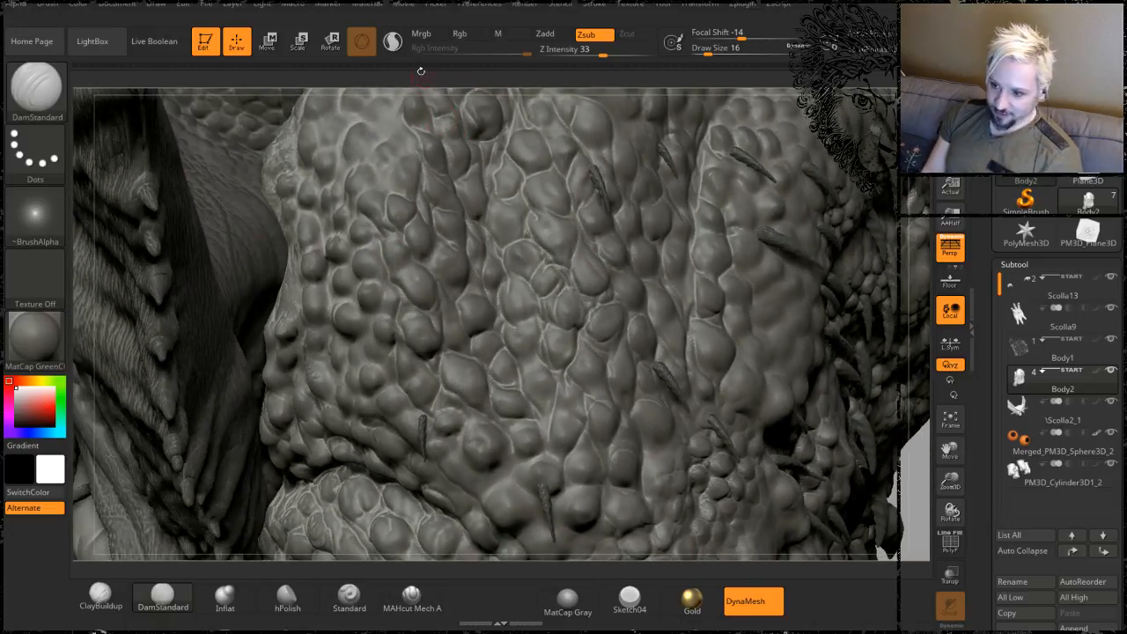
mouse_move(428, 87)
left_mouse_down()
mouse_move(450, 152)
mouse_move(456, 261)
left_mouse_up()
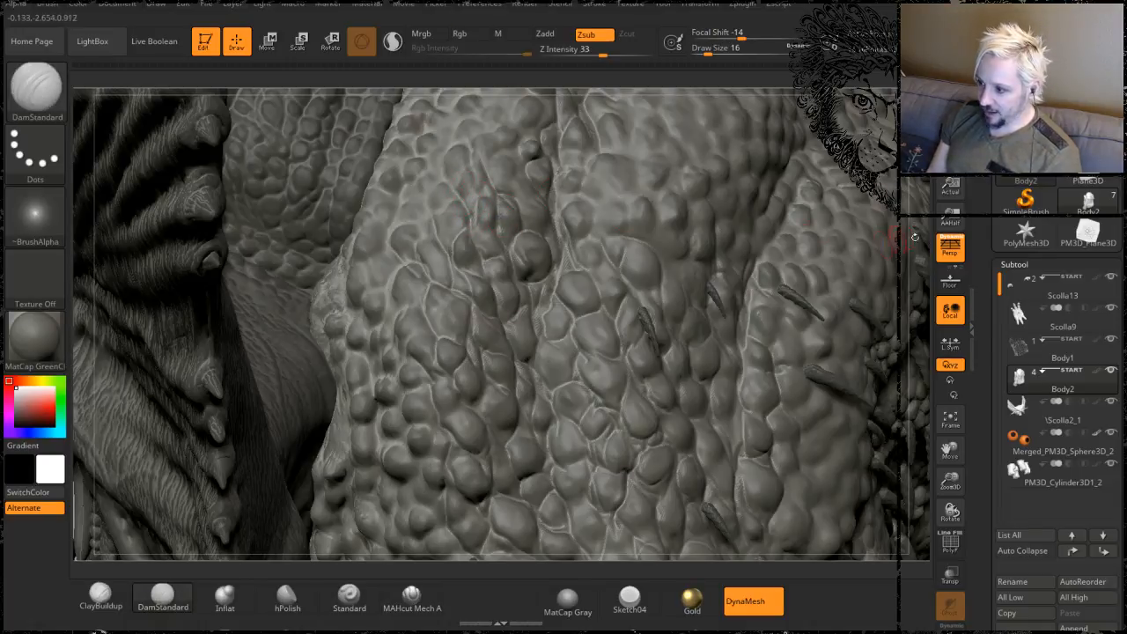
left_click_drag(914, 228, 908, 304)
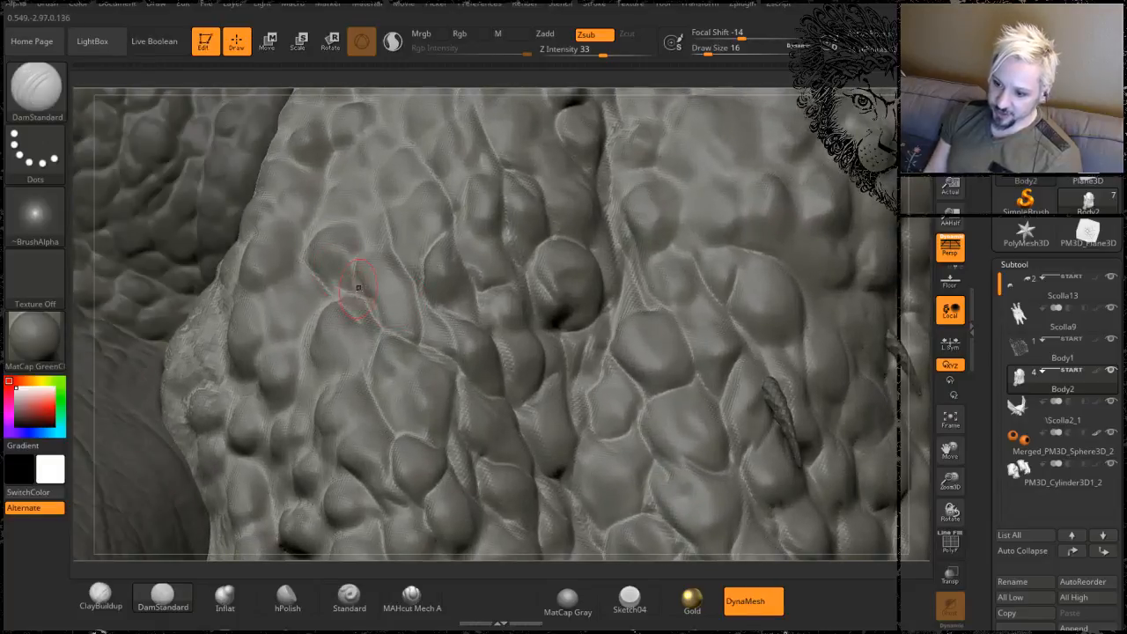
- Isolate the Body2 subtool and carve the gaps between scales from its outer edge down toward the deep skin fold
key("shift")
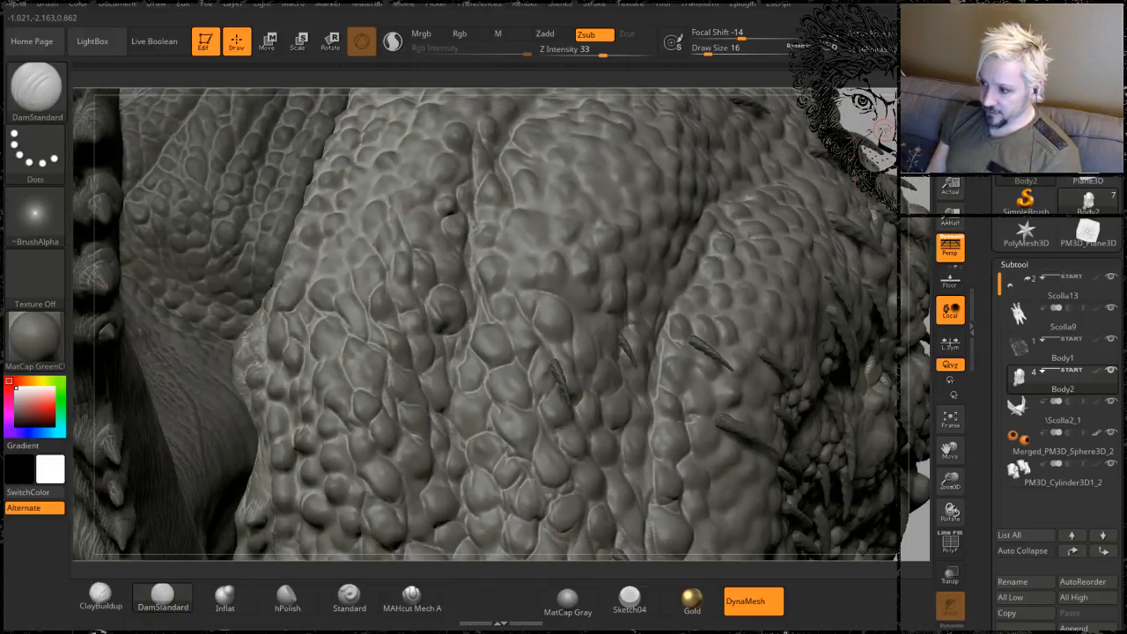
left_click_drag(884, 131, 805, 216)
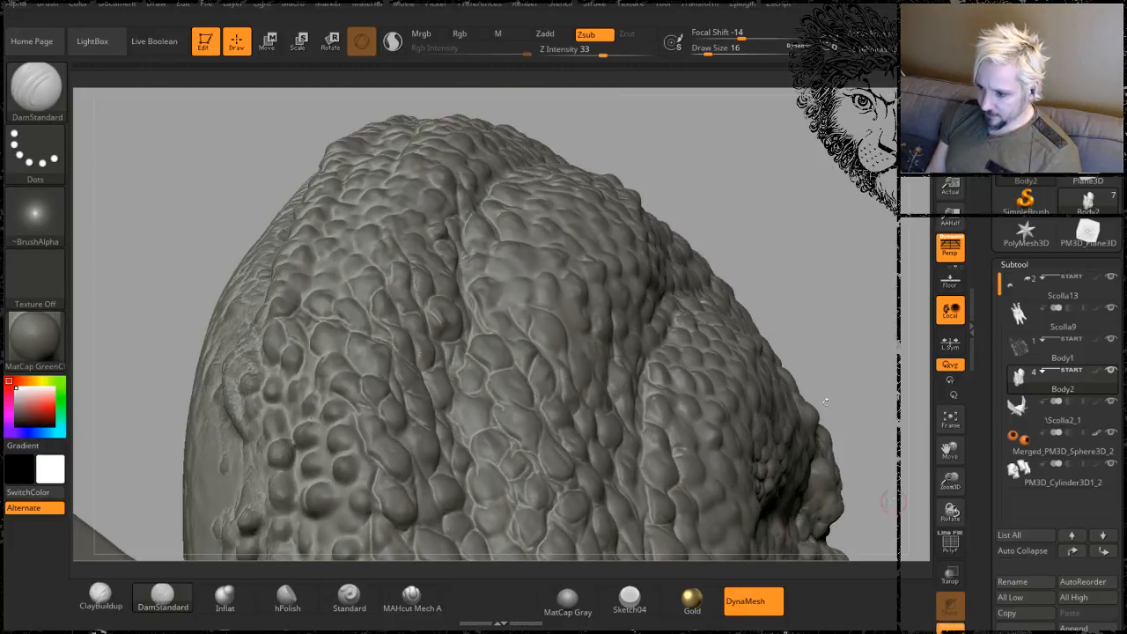
left_click_drag(784, 217, 778, 268)
left_click_drag(430, 373, 374, 328)
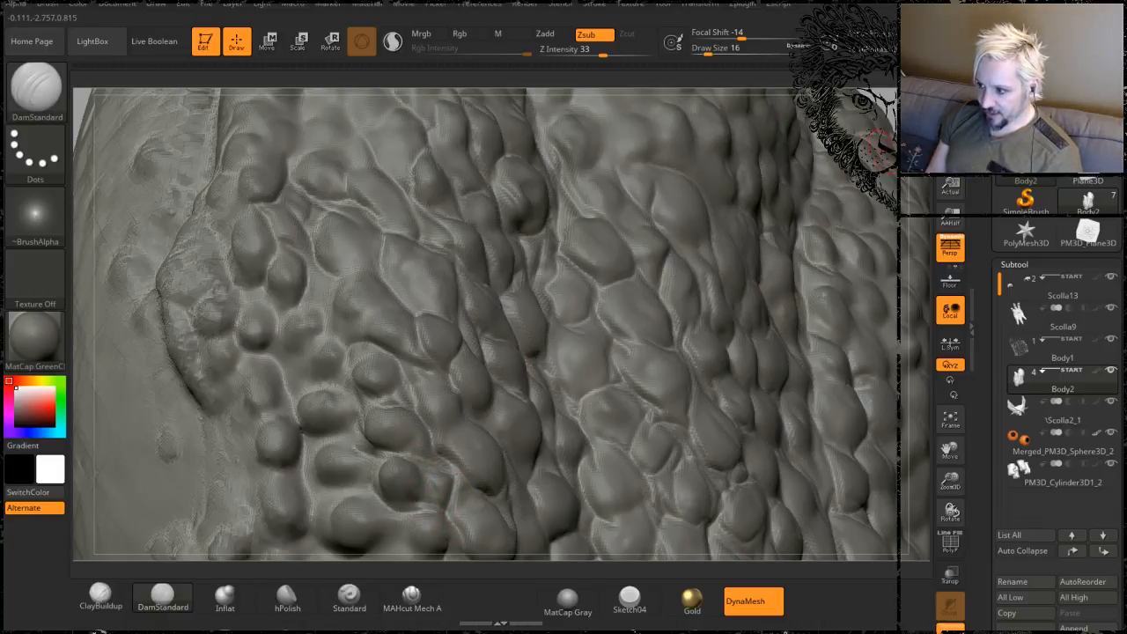
mouse_move(916, 414)
left_mouse_down("alt")
mouse_move(867, 379)
mouse_move(853, 234)
left_mouse_up("alt")
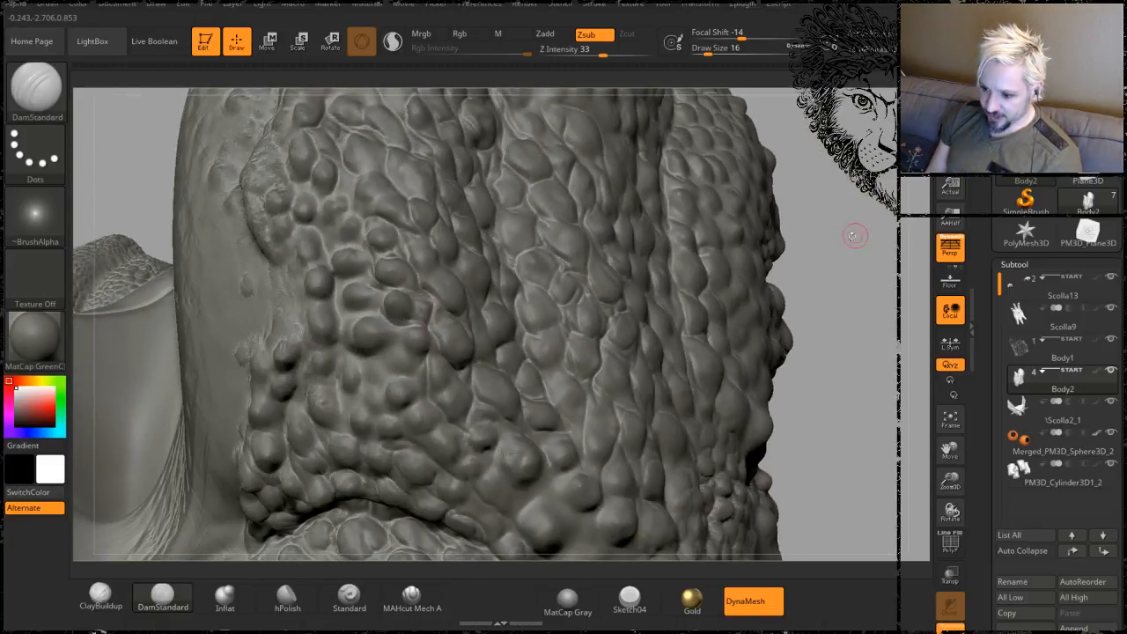
left_click_drag(363, 566, 384, 610, "alt")
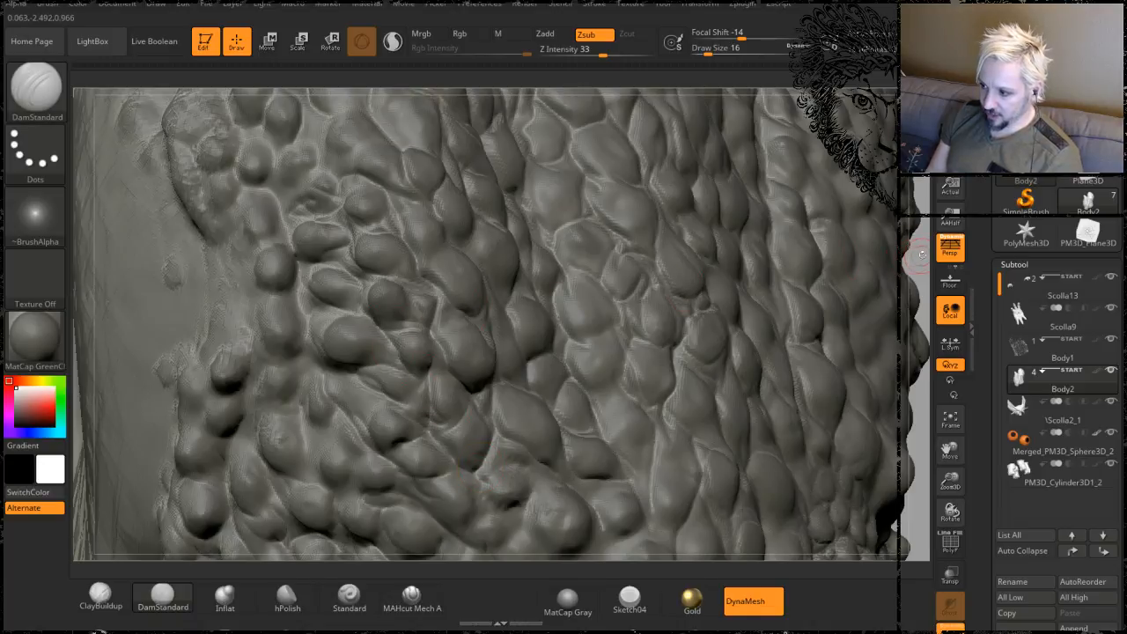
mouse_move(923, 255)
left_mouse_down("alt")
mouse_move(875, 281)
mouse_move(851, 244)
mouse_move(757, 255)
left_mouse_up("alt")
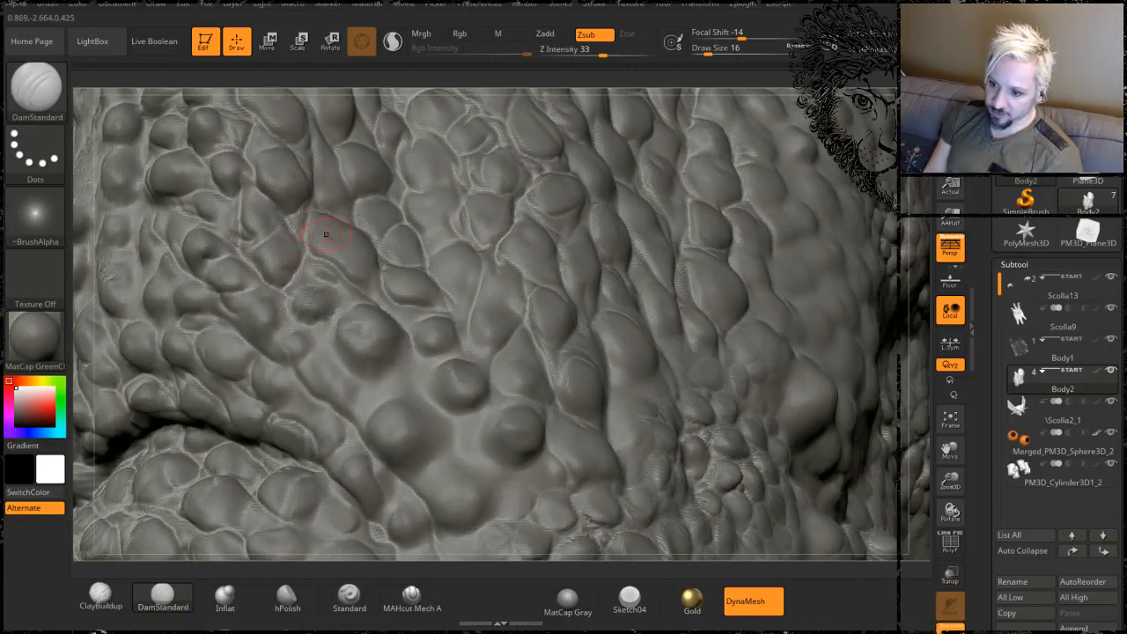
- Add a small round scale with the Clay brush in the smooth gap above the skin fold
key("b")
key("c")
key("l")
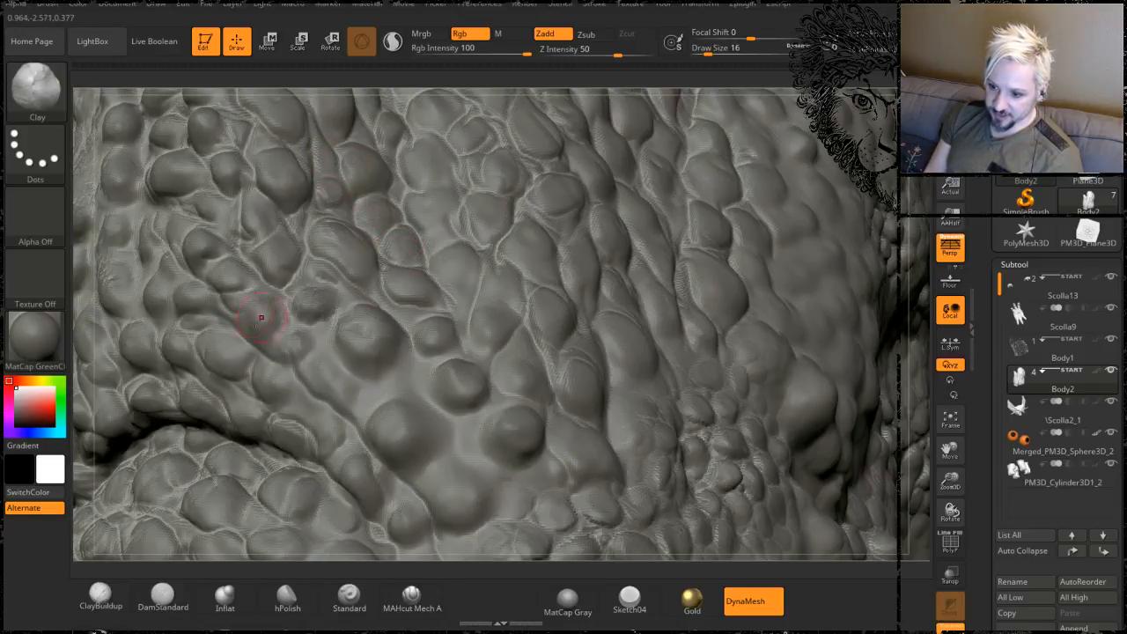
left_click_drag(82, 356, 166, 387, "alt")
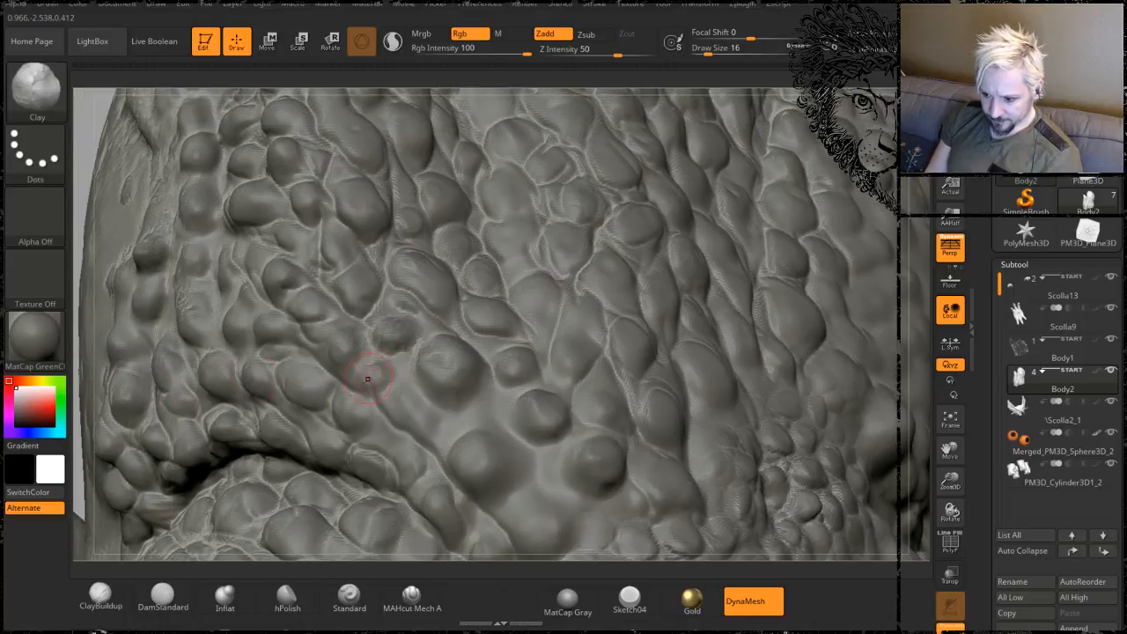
left_click(403, 404)
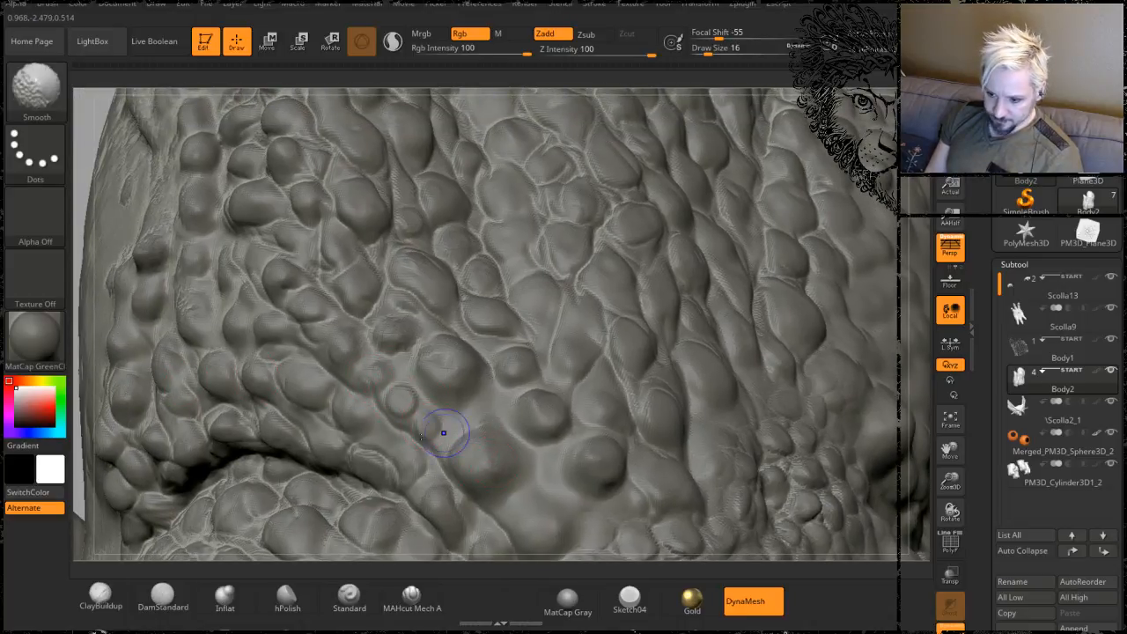
- Carve creases around the large round bumps above and beside the skin fold with the DamStandard brush
left_click(99, 596)
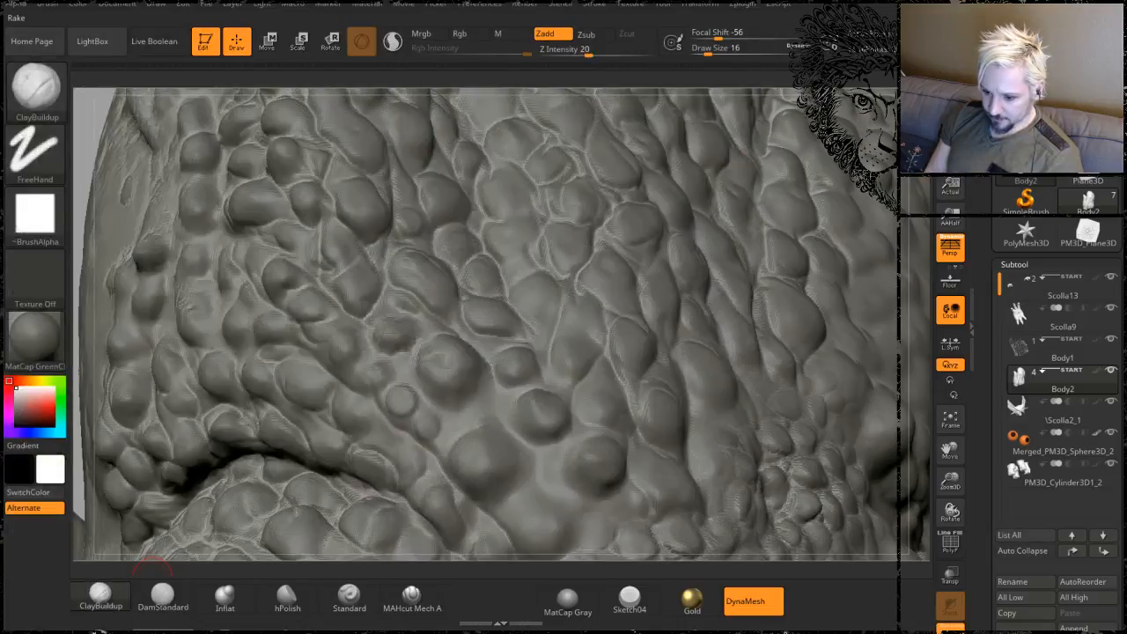
left_click(162, 596)
left_click_drag(502, 410, 469, 330)
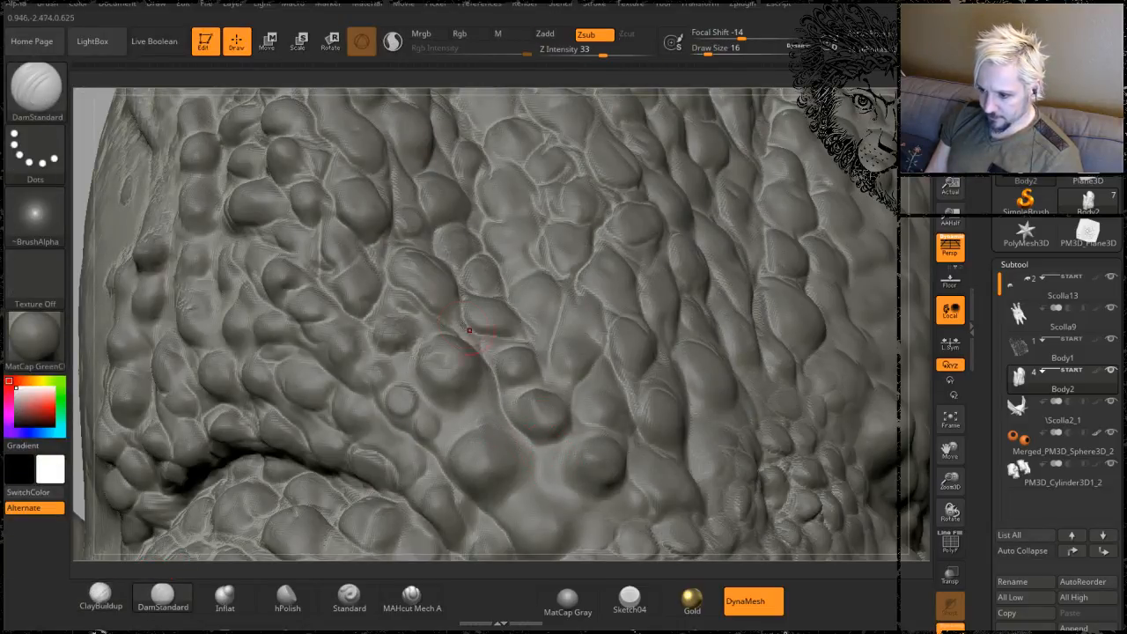
mouse_move(517, 440)
left_mouse_down()
mouse_move(429, 400)
mouse_move(398, 352)
mouse_move(384, 352)
mouse_move(404, 349)
left_mouse_up()
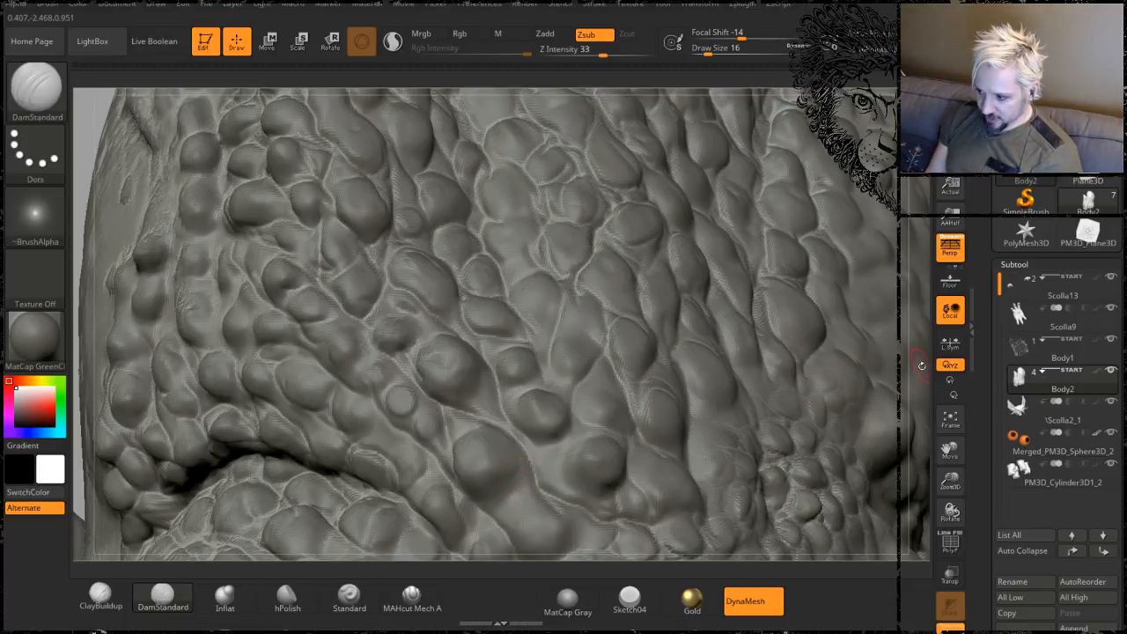
left_click_drag(922, 362, 898, 243, "alt")
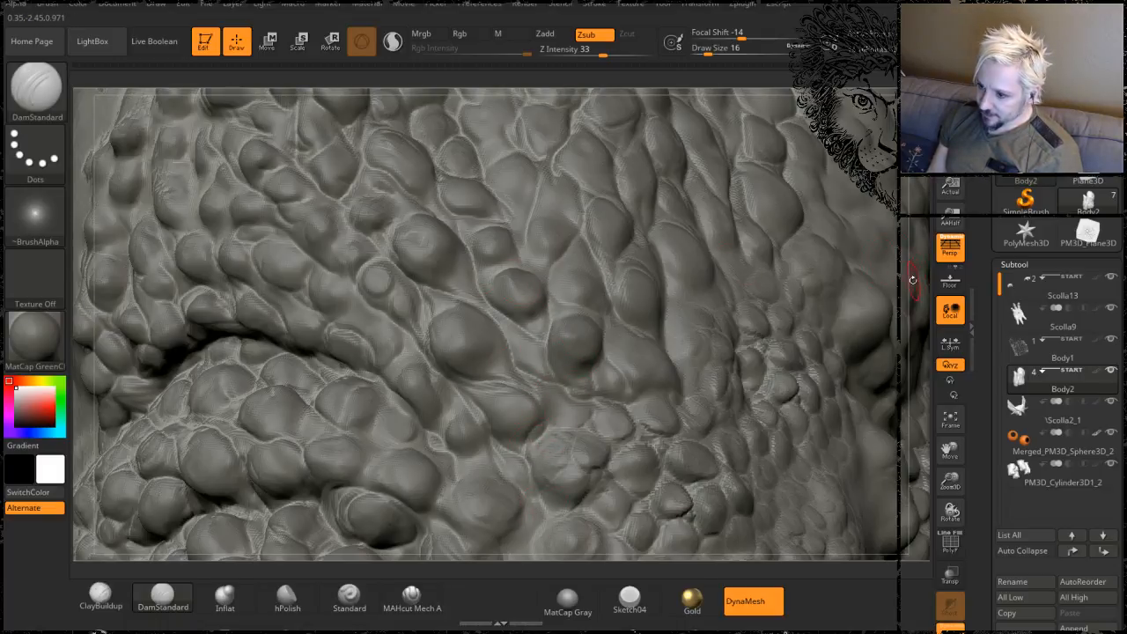
mouse_move(914, 280)
left_mouse_down("alt")
mouse_move(785, 203)
mouse_move(800, 252)
mouse_move(768, 198)
left_mouse_up("alt")
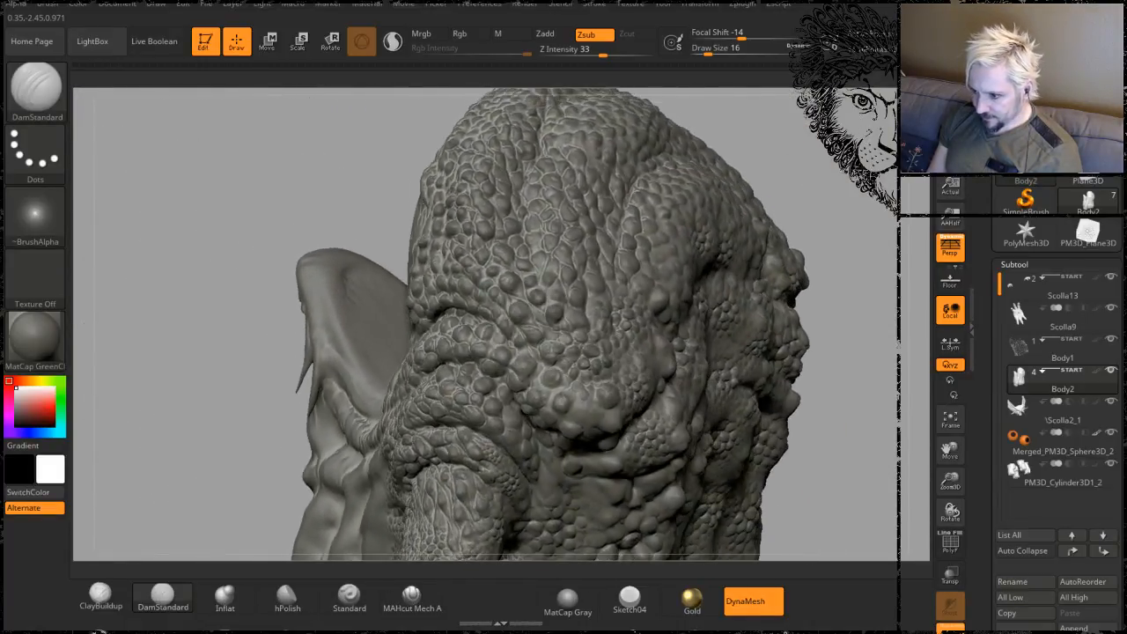
- Define the scales on the two broad skin folds farther around the body by carving grooves between them
mouse_move(881, 130)
left_mouse_down("alt")
mouse_move(778, 181)
mouse_move(379, 189)
mouse_move(201, 217)
mouse_move(239, 209)
mouse_move(414, 447)
left_mouse_up("alt")
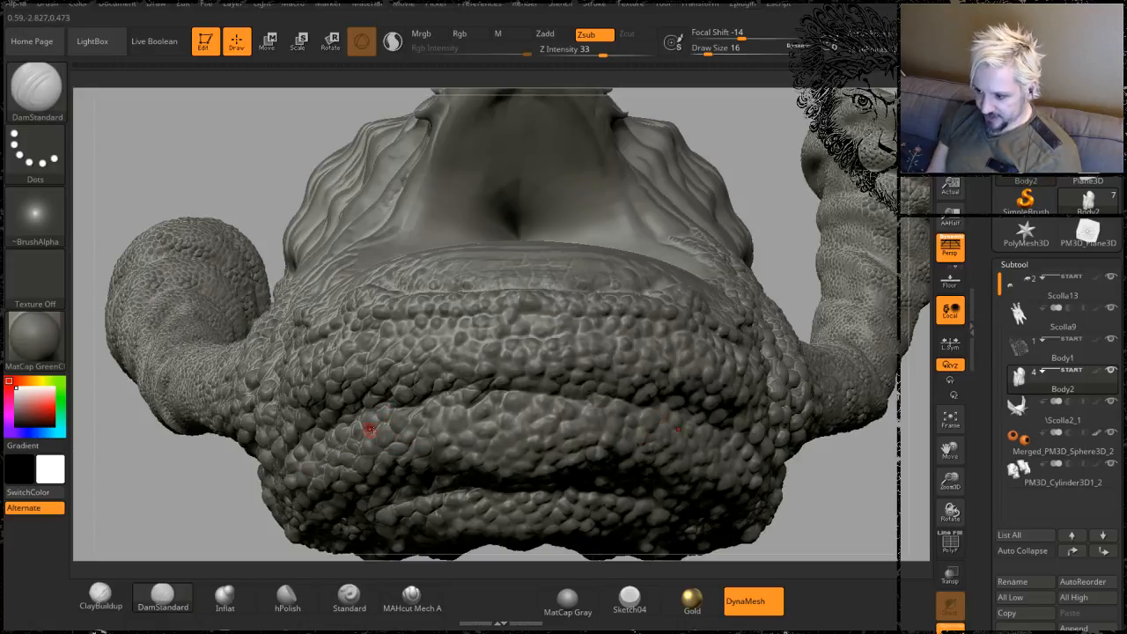
mouse_move(843, 493)
left_mouse_down("alt")
mouse_move(703, 370)
mouse_move(738, 236)
mouse_move(671, 230)
mouse_move(735, 168)
mouse_move(744, 114)
mouse_move(859, 124)
mouse_move(893, 139)
left_mouse_up("alt")
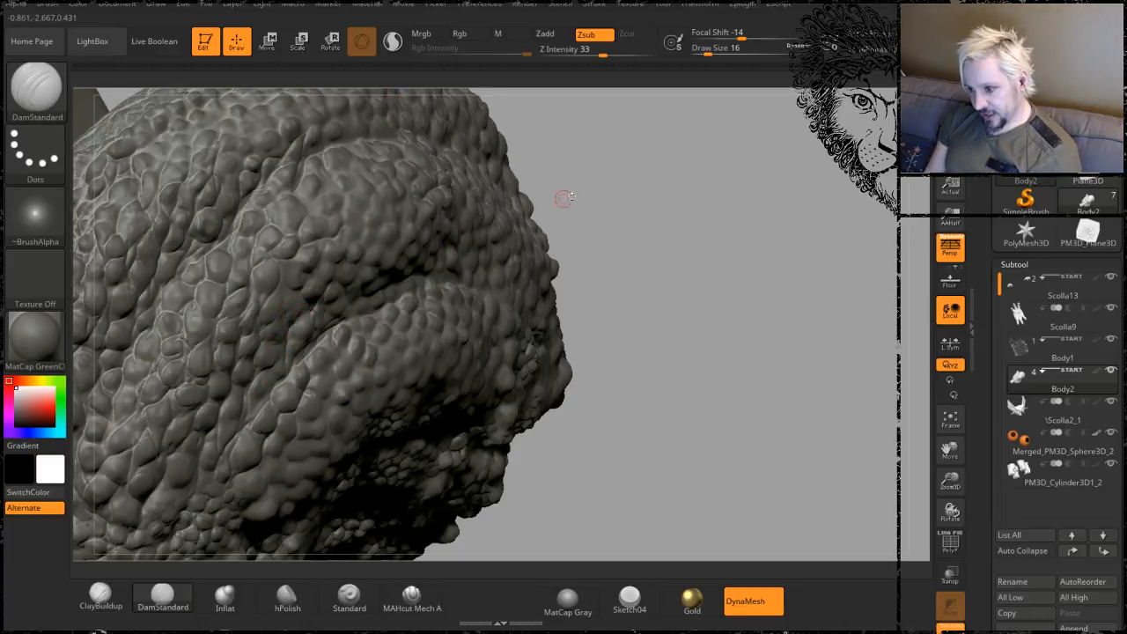
mouse_move(611, 196)
left_mouse_down()
mouse_move(627, 218)
mouse_move(603, 202)
mouse_move(618, 257)
left_mouse_up()
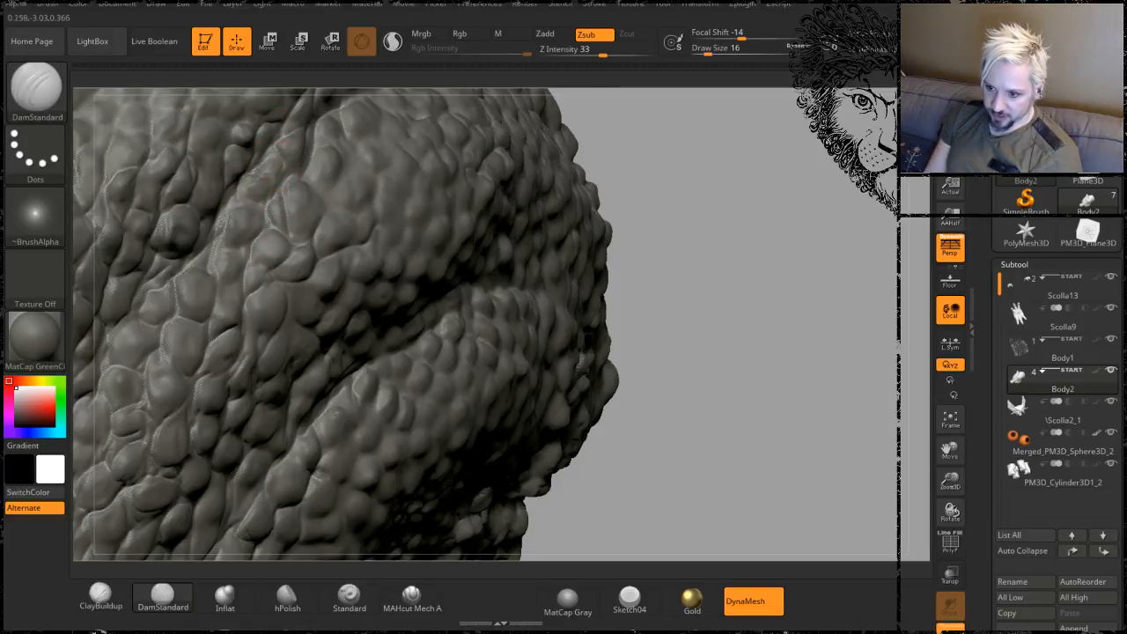
left_click_drag(675, 167, 511, 167)
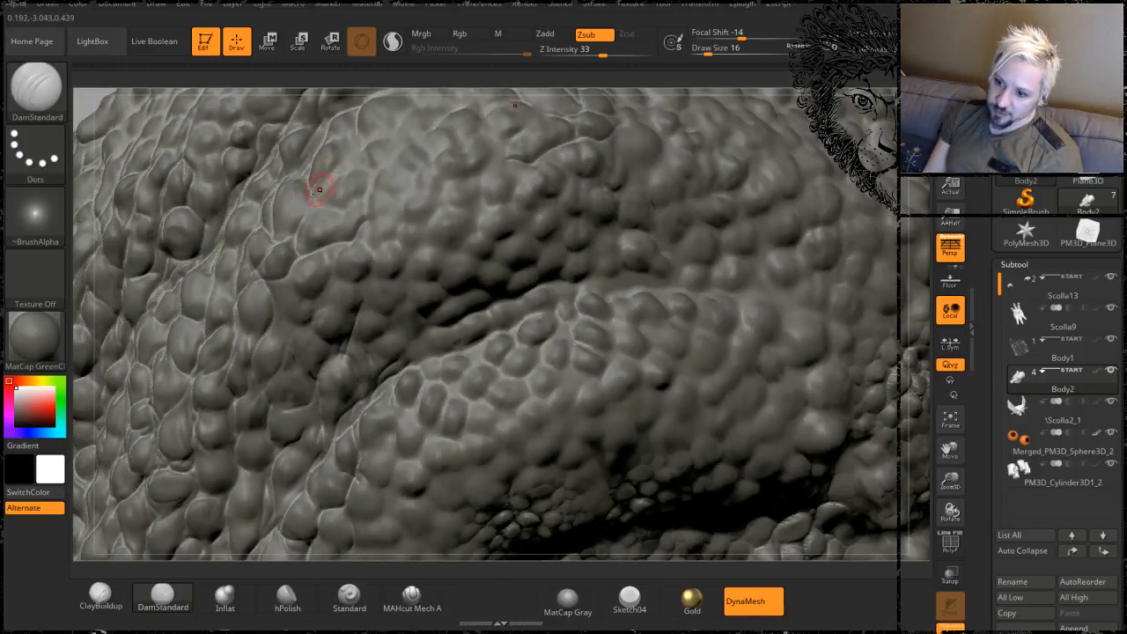
left_click_drag(240, 78, 289, 78)
mouse_move(710, 292)
left_mouse_down()
mouse_move(662, 209)
mouse_move(675, 259)
mouse_move(768, 222)
mouse_move(755, 181)
mouse_move(730, 224)
mouse_move(697, 187)
left_mouse_up()
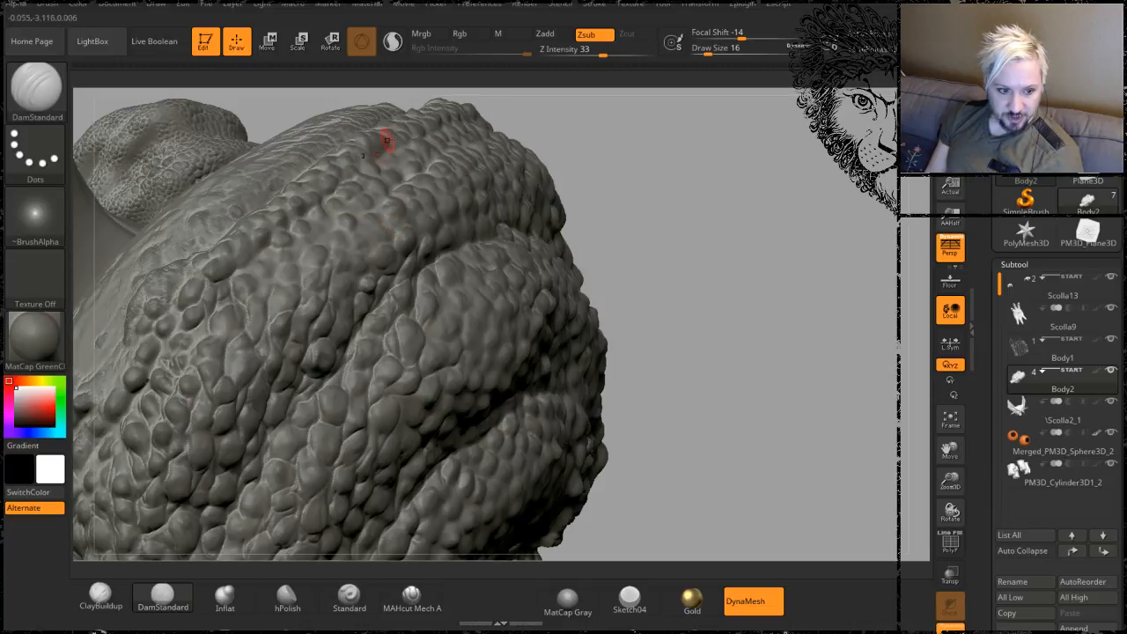
- Carve grooves around the scales along the border between the bumpy side and the smoother skin
mouse_move(681, 203)
left_mouse_down()
mouse_move(668, 236)
mouse_move(675, 253)
mouse_move(663, 195)
left_mouse_up()
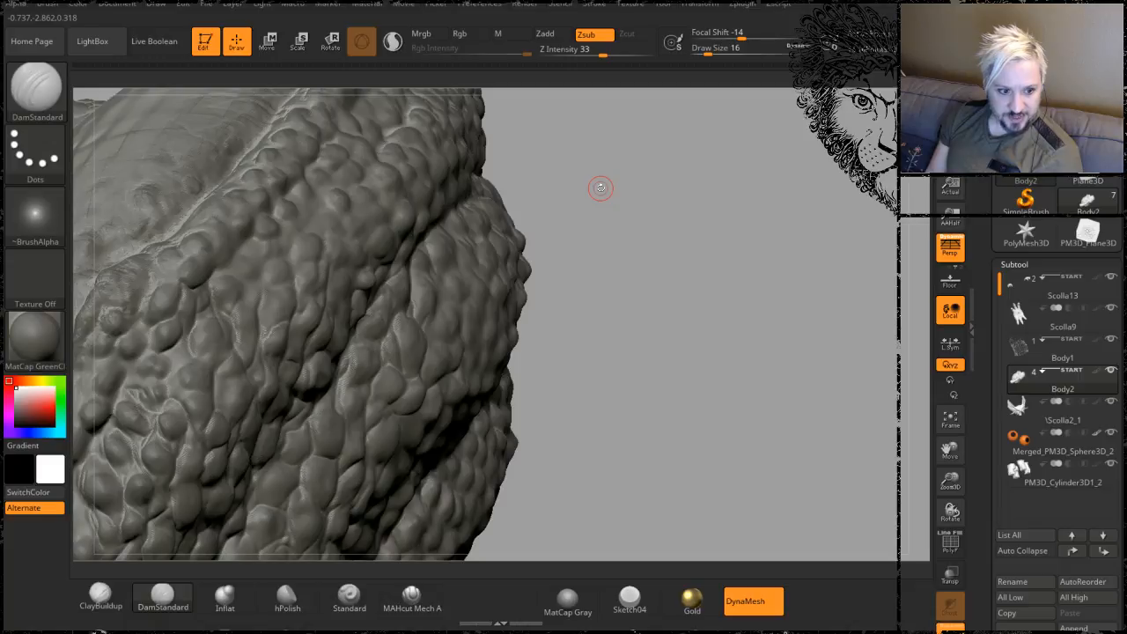
left_click_drag(626, 206, 694, 212)
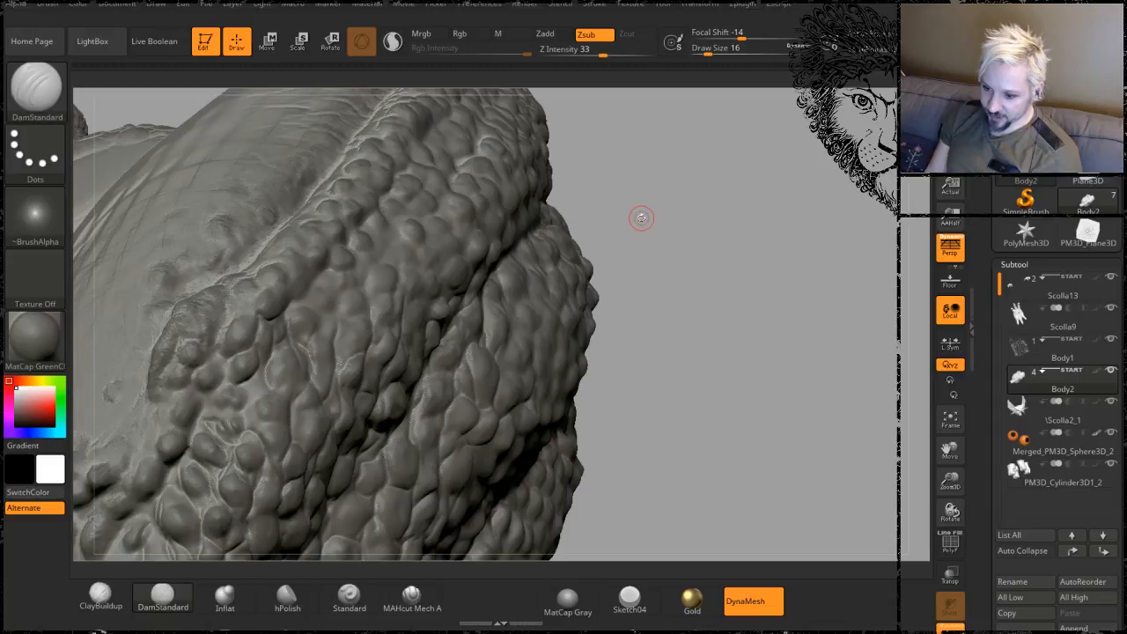
left_click_drag(690, 283, 758, 357)
left_click_drag(262, 311, 280, 359)
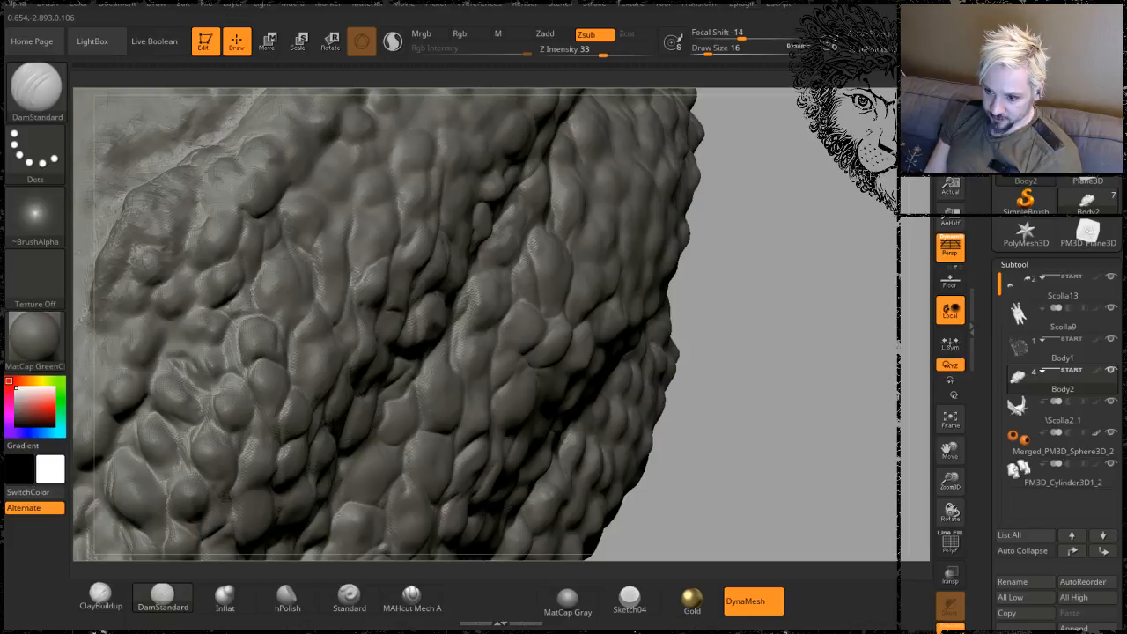
left_click_drag(727, 382, 171, 259)
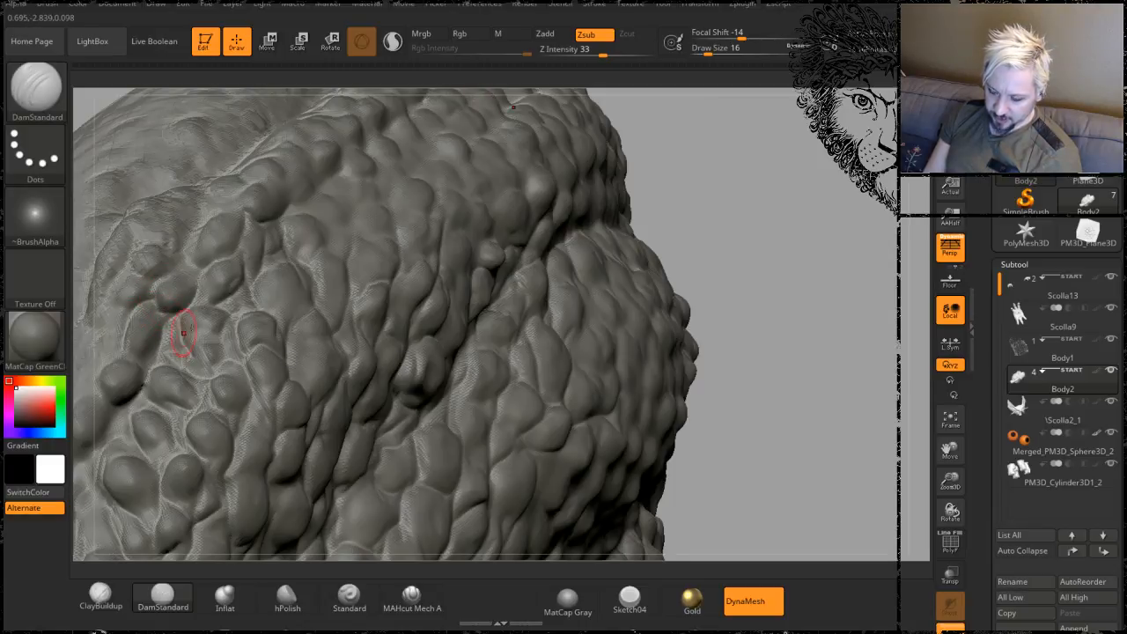
left_click_drag(730, 263, 700, 203)
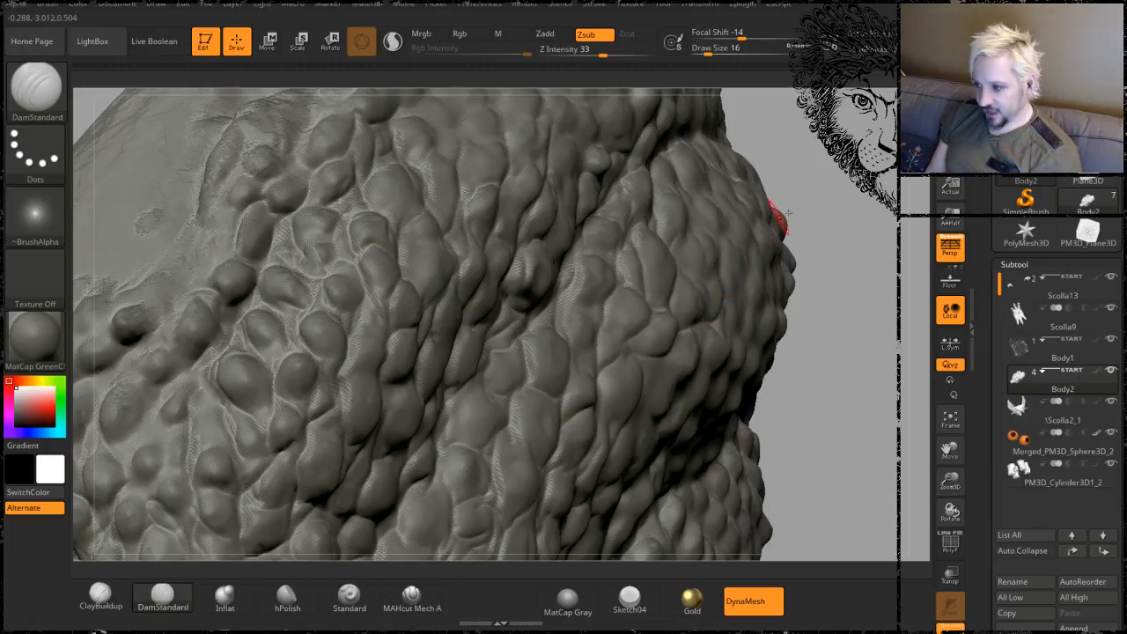
mouse_move(842, 198)
left_mouse_down()
mouse_move(835, 236)
mouse_move(870, 234)
left_mouse_up()
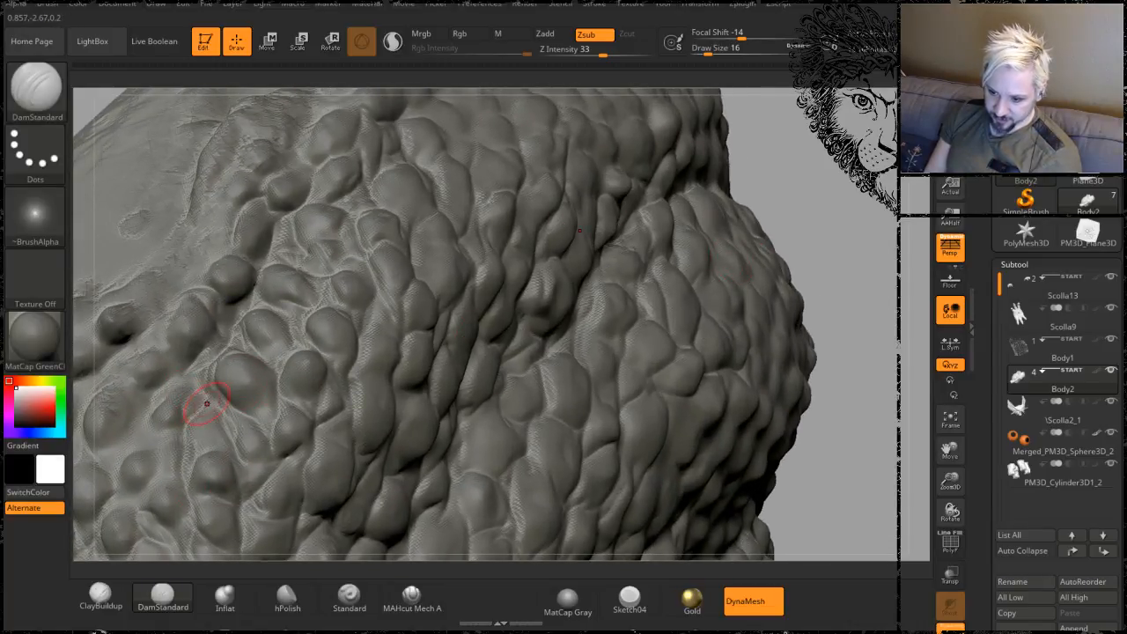
- Carve grooves between the scales on the bumpy side, working down from the smooth-skin border with the DamStandard brush
left_click_drag(806, 199, 775, 202)
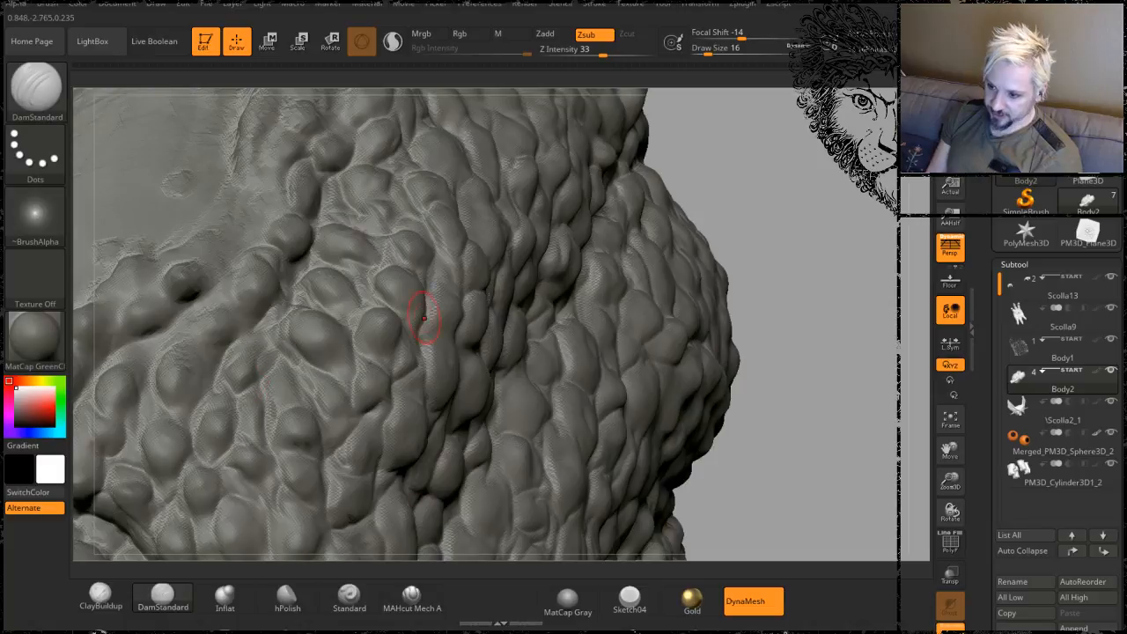
left_click_drag(818, 258, 558, 261)
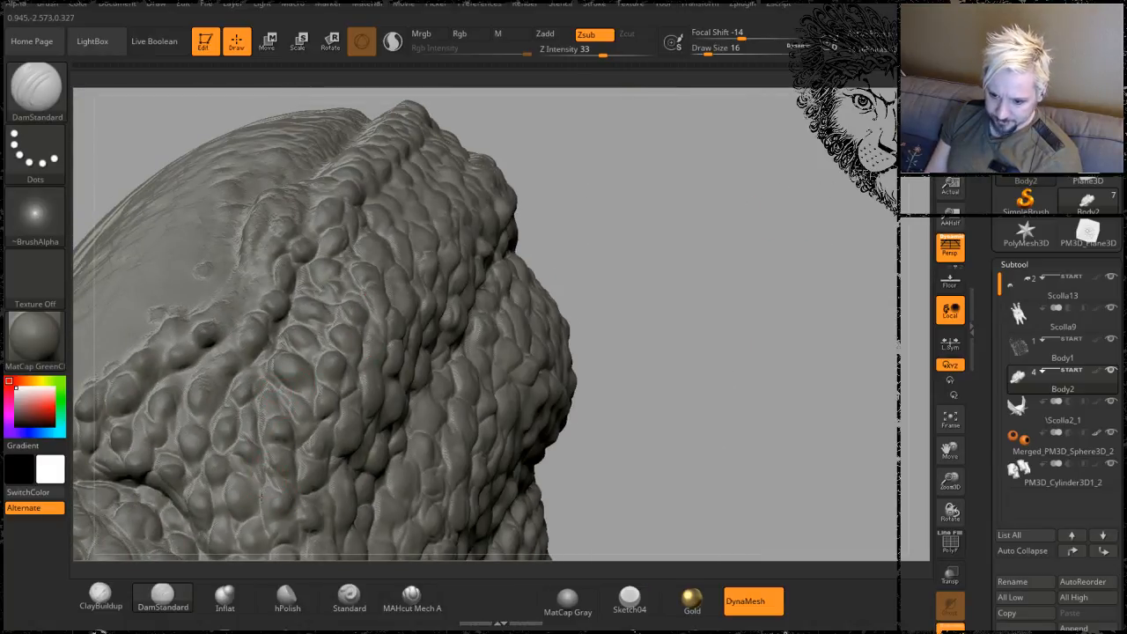
mouse_move(687, 401)
left_mouse_down()
mouse_move(684, 287)
mouse_move(652, 322)
mouse_move(647, 311)
mouse_move(651, 328)
mouse_move(667, 312)
mouse_move(671, 329)
mouse_move(660, 294)
left_mouse_up()
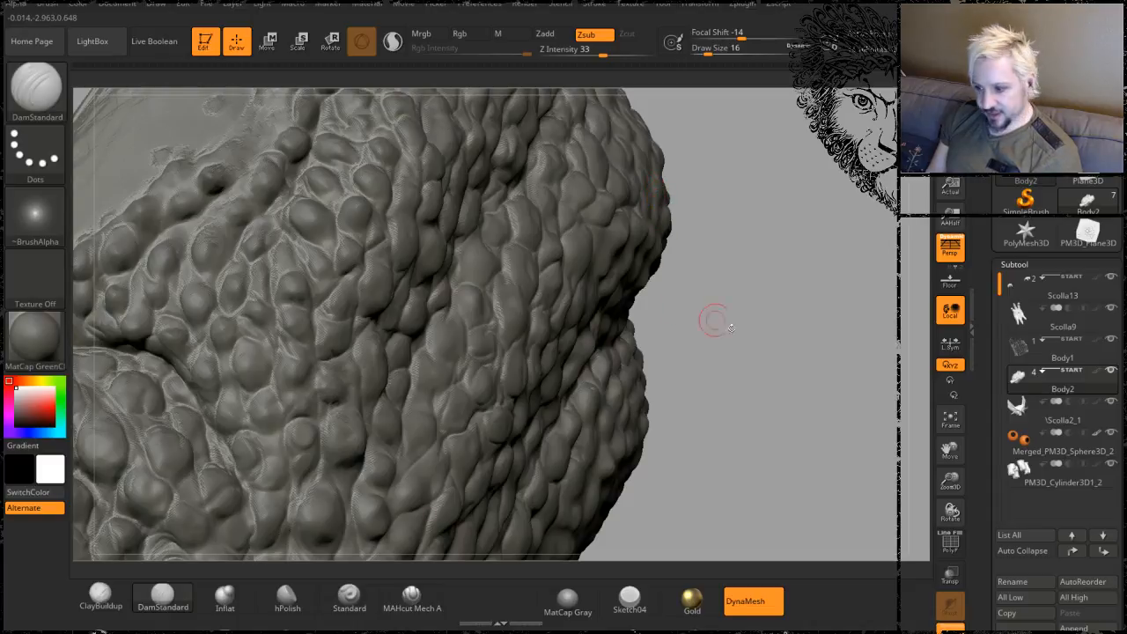
mouse_move(747, 363)
left_mouse_down()
mouse_move(708, 277)
mouse_move(722, 326)
mouse_move(694, 276)
mouse_move(317, 375)
left_mouse_up()
left_click_drag(636, 349, 641, 445, "alt")
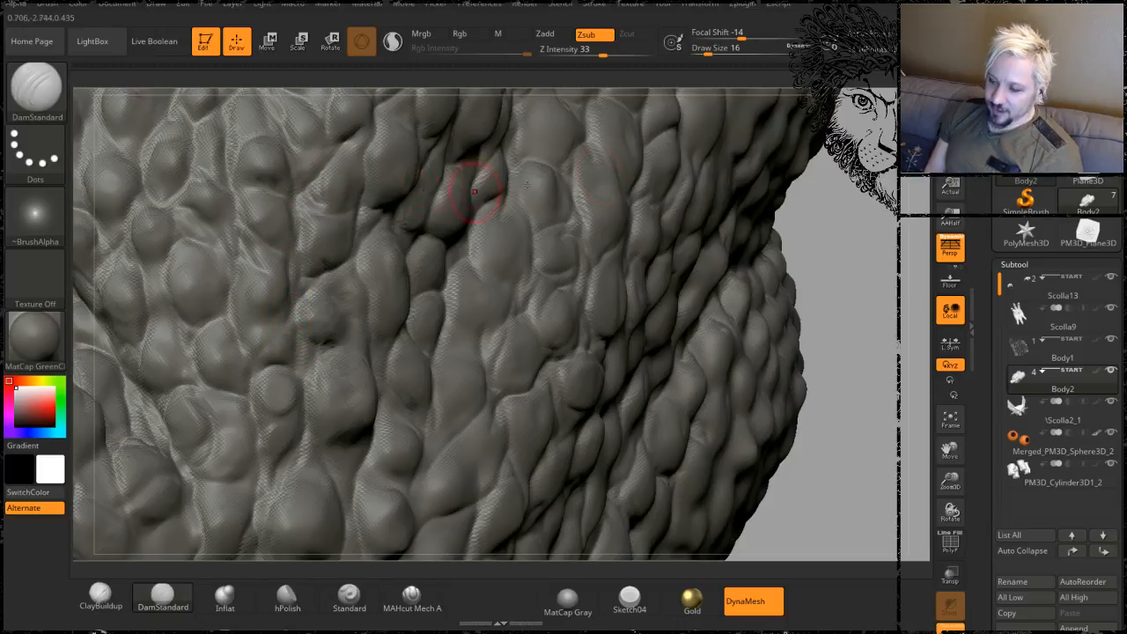
mouse_move(850, 334)
left_mouse_down("alt")
mouse_move(857, 233)
mouse_move(758, 219)
left_mouse_up("alt")
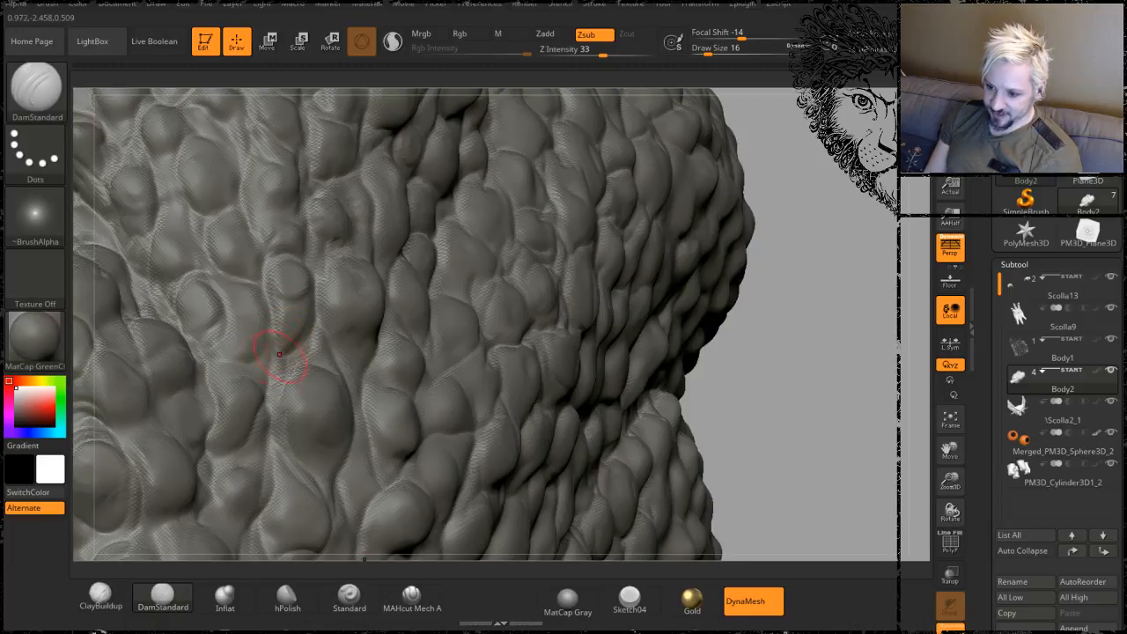
- Carve grooves that separate the slanted, elongated scales on the lower side of the body
left_click_drag(783, 319, 836, 203)
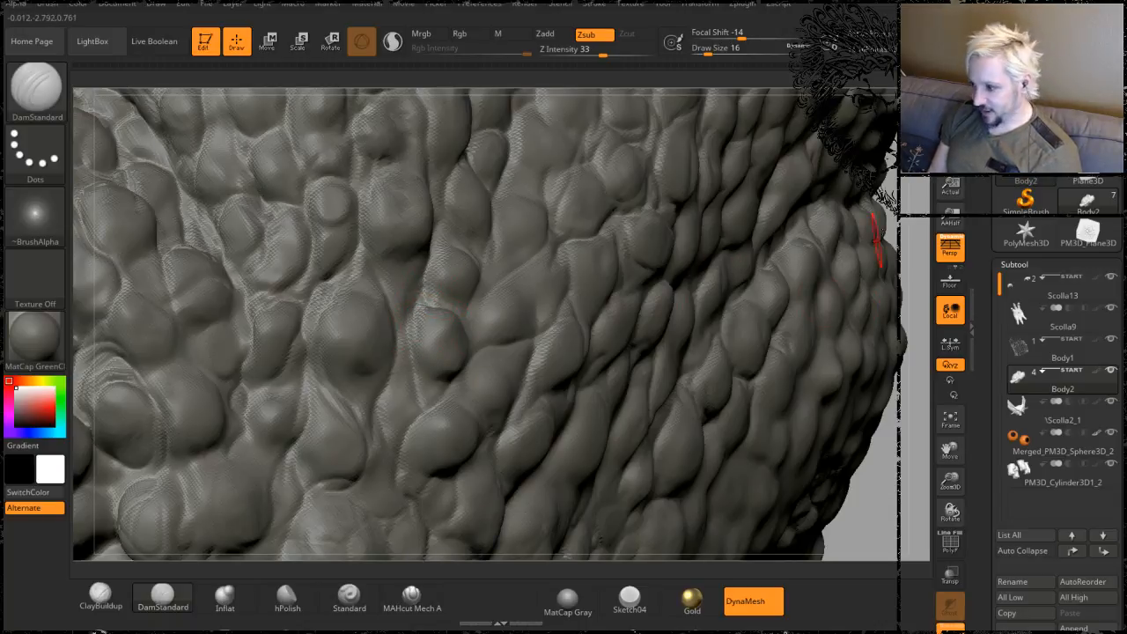
mouse_move(859, 256)
left_mouse_down("alt")
mouse_move(820, 212)
mouse_move(707, 209)
left_mouse_up("alt")
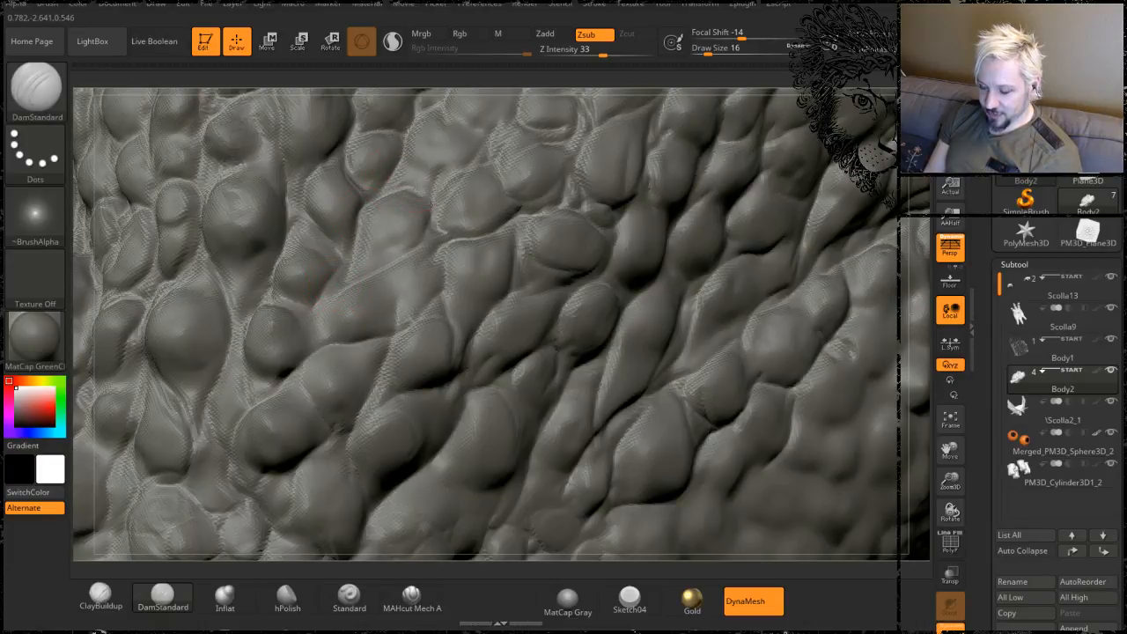
mouse_move(425, 105)
left_mouse_down()
mouse_move(451, 167)
mouse_move(483, 159)
left_mouse_up()
mouse_move(914, 221)
left_mouse_down()
mouse_move(904, 145)
mouse_move(849, 189)
mouse_move(851, 218)
mouse_move(907, 220)
left_mouse_up()
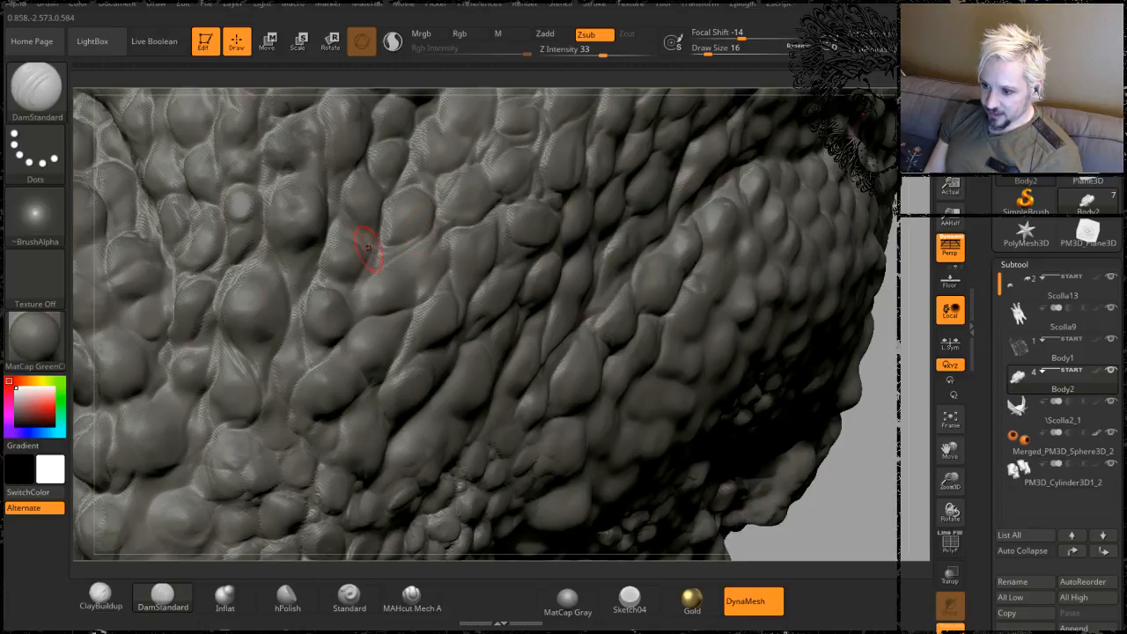
left_click_drag(371, 252, 432, 217)
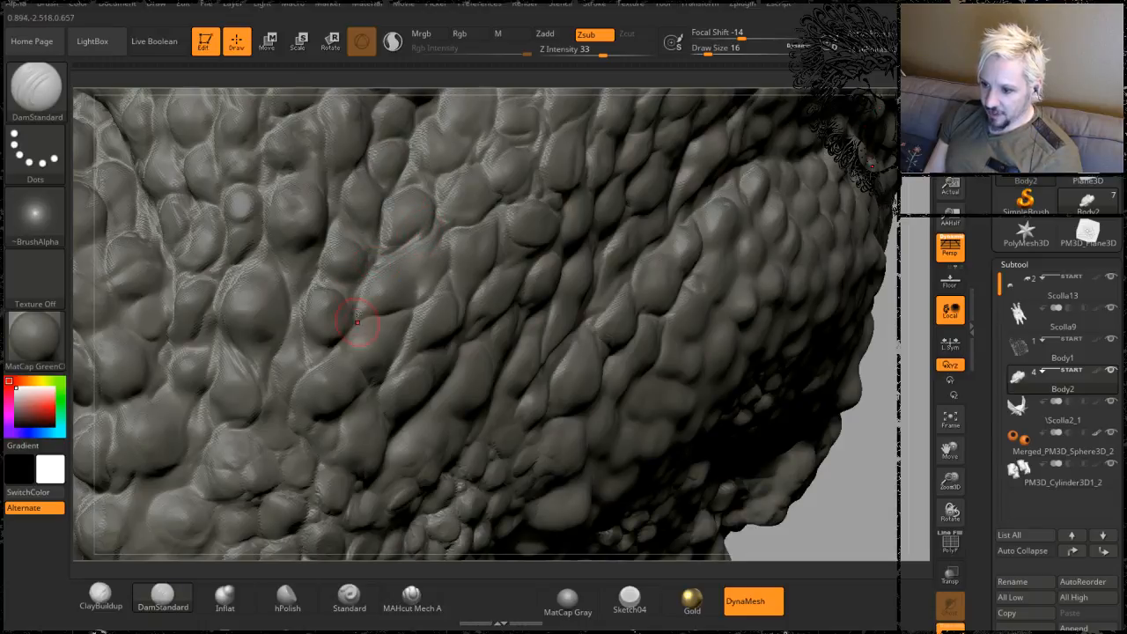
- Deepen the creases around the round bumps and elongated scales beside the lower side fold
left_click_drag(905, 351, 414, 299)
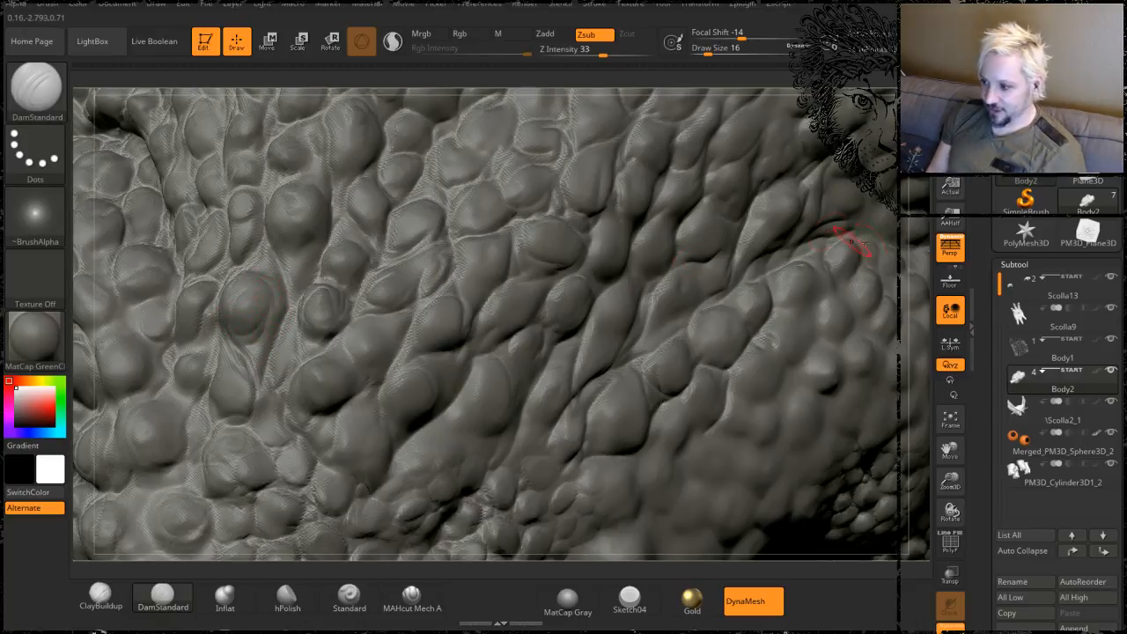
left_click_drag(919, 256, 805, 236)
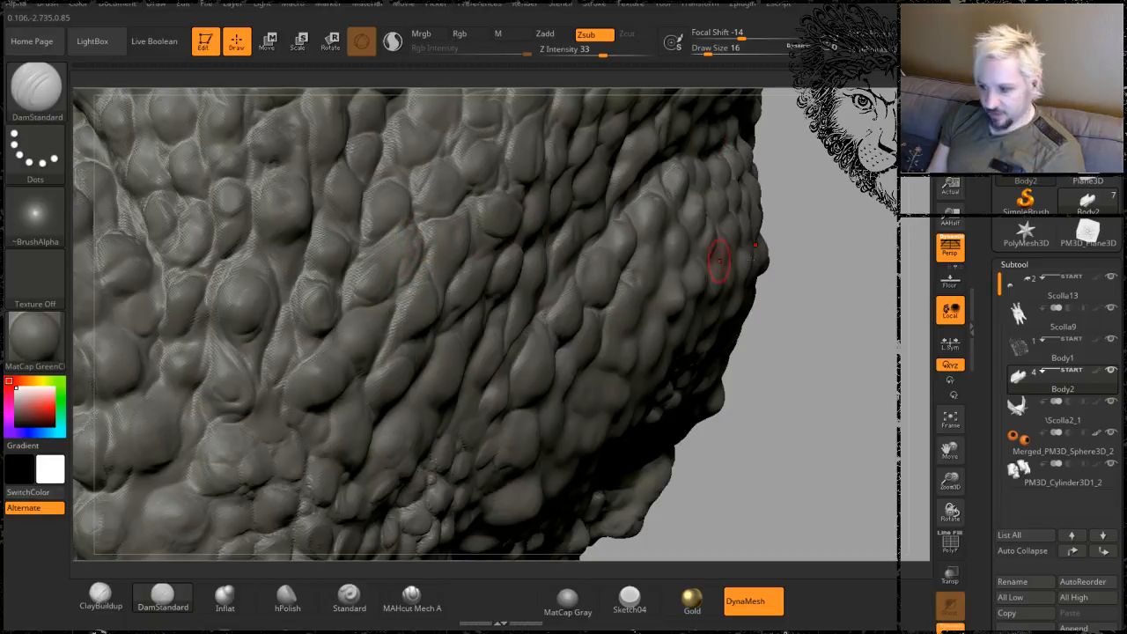
left_click_drag(827, 251, 841, 225)
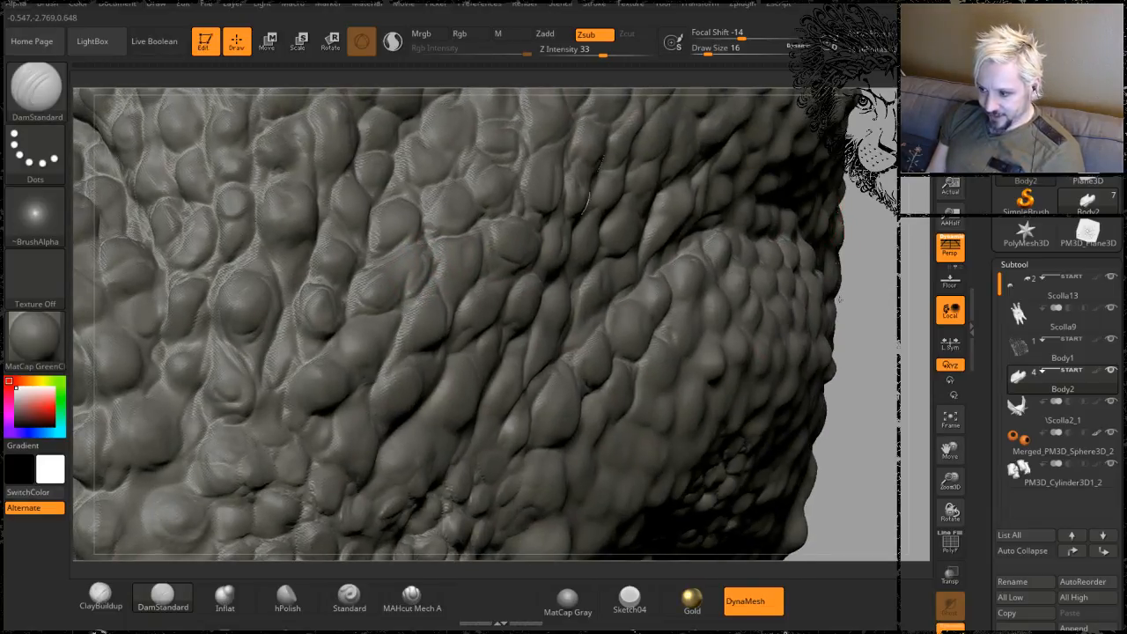
mouse_move(880, 322)
left_mouse_down()
mouse_move(879, 350)
mouse_move(861, 344)
mouse_move(879, 314)
left_mouse_up()
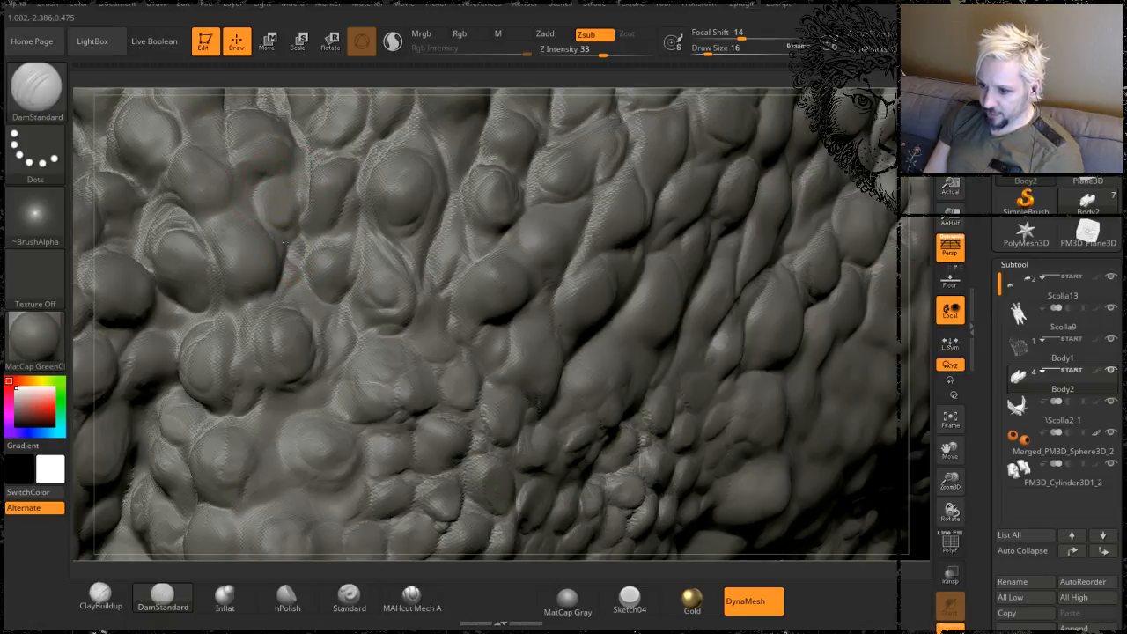
- Carve rings and creases around the large round bumps bordering the patch of small scales
left_click_drag(320, 79, 480, 146, "alt")
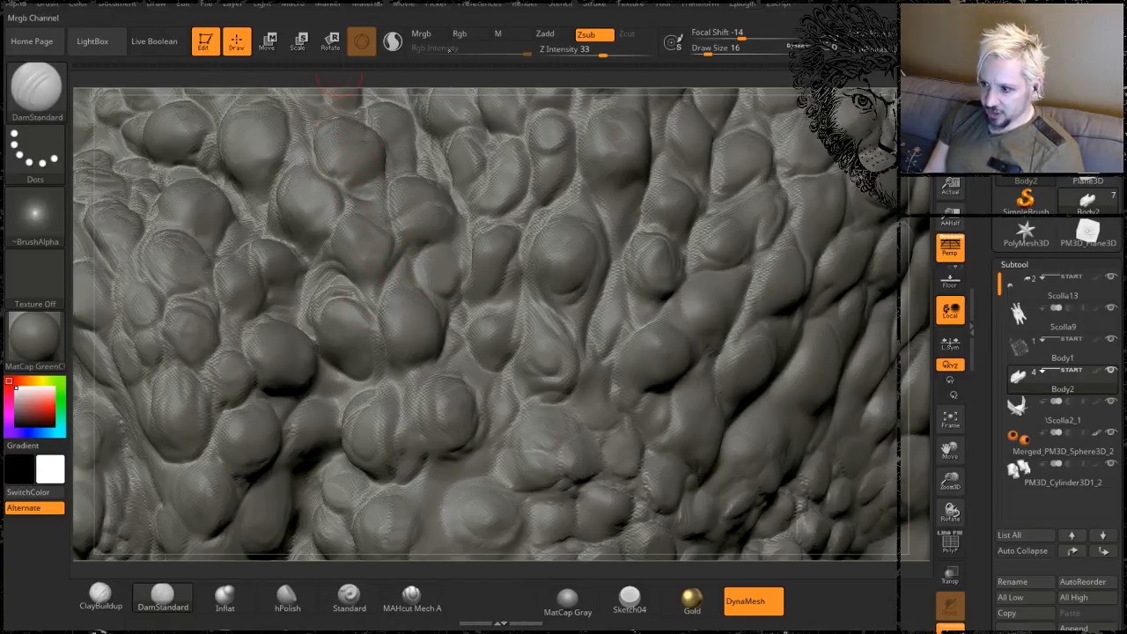
left_click_drag(915, 181, 918, 105, "alt")
mouse_move(896, 480)
left_mouse_down()
mouse_move(831, 411)
mouse_move(774, 449)
left_mouse_up()
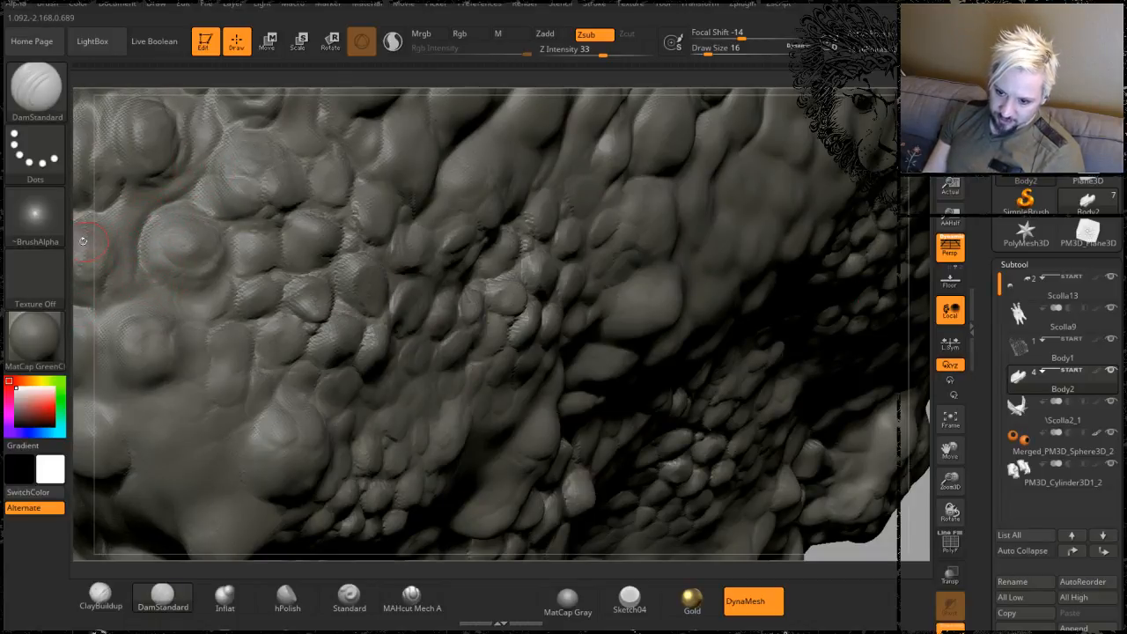
left_click_drag(83, 240, 287, 193, "alt")
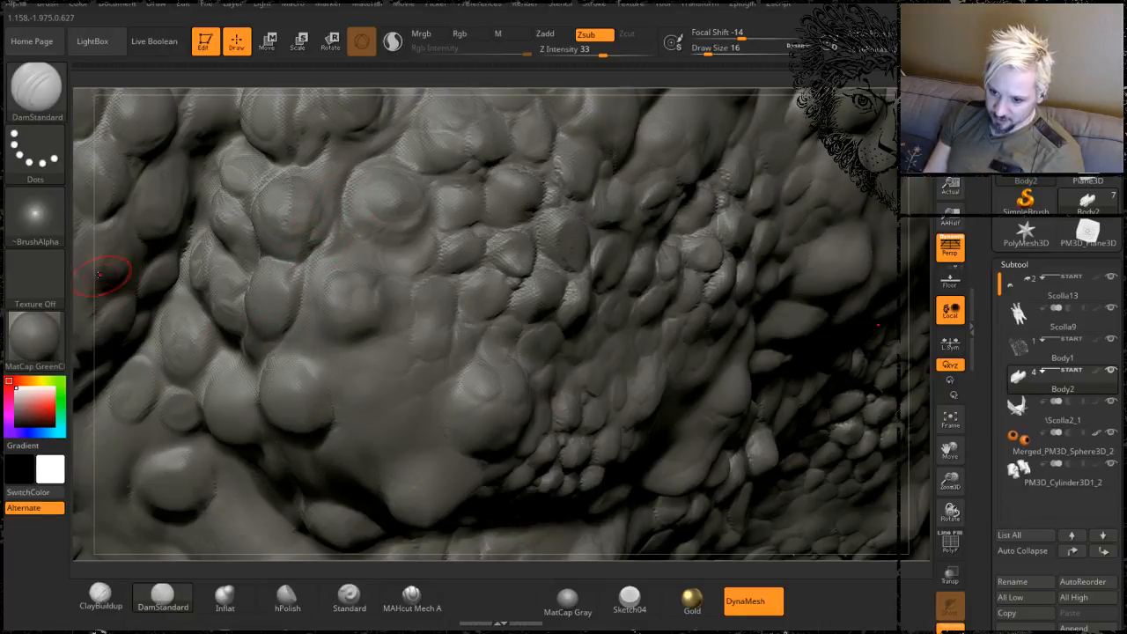
left_click_drag(109, 278, 204, 264, "alt")
left_click_drag(92, 273, 188, 239)
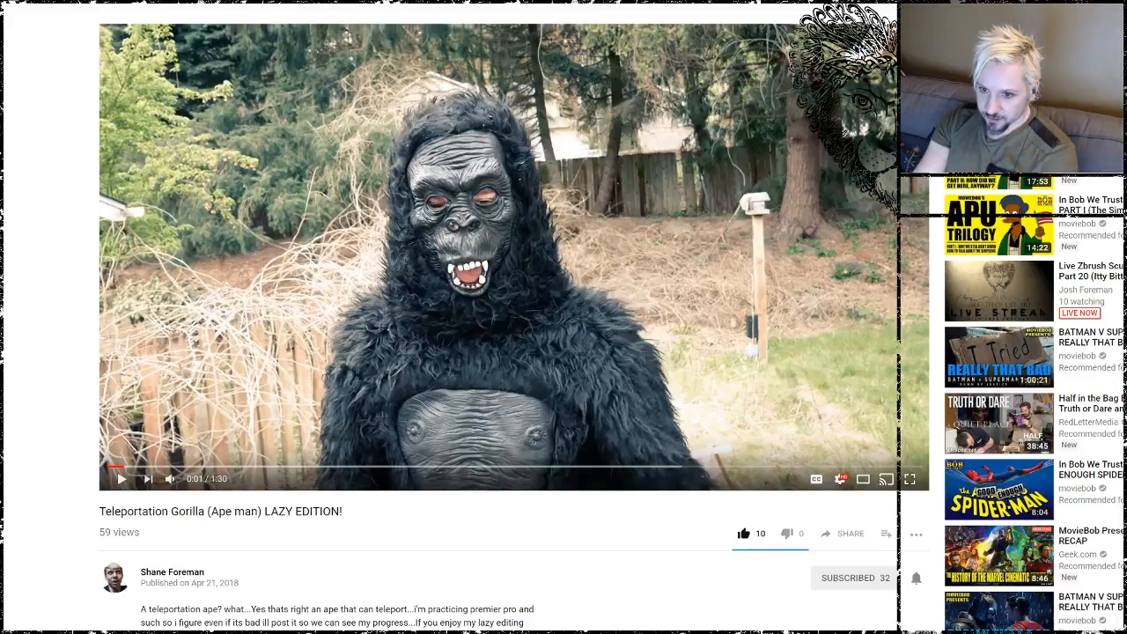
- Switch to YouTube, search for Lindsay Ellis, open "The Hobbit: A Long-Expected Autopsy (Part 1/2)" and pause it
type("ndsay")
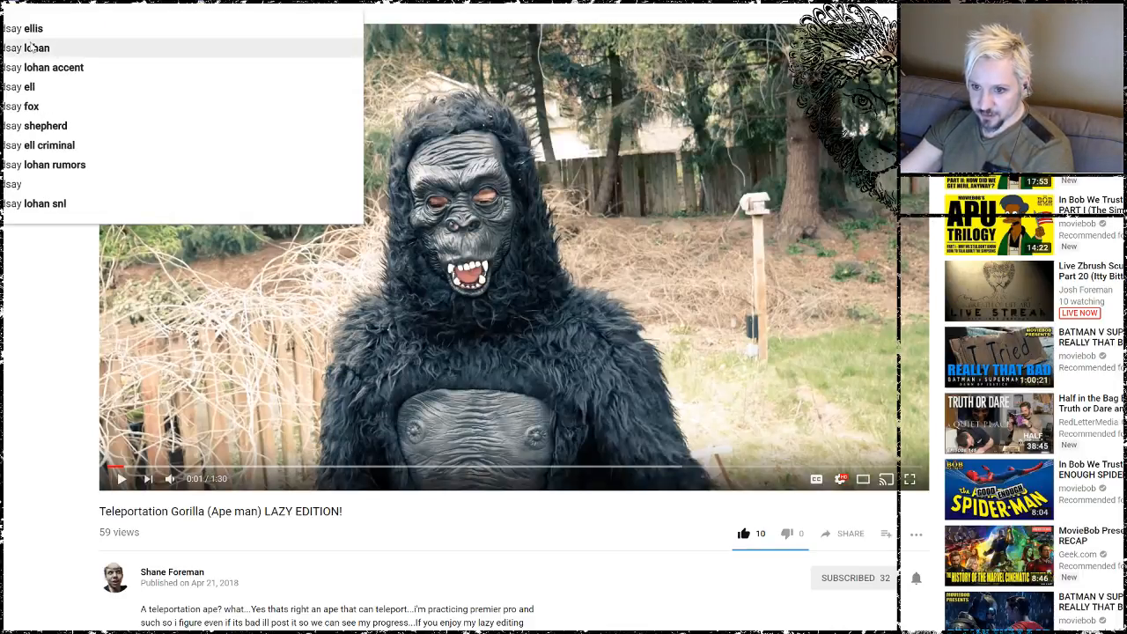
left_click(35, 30)
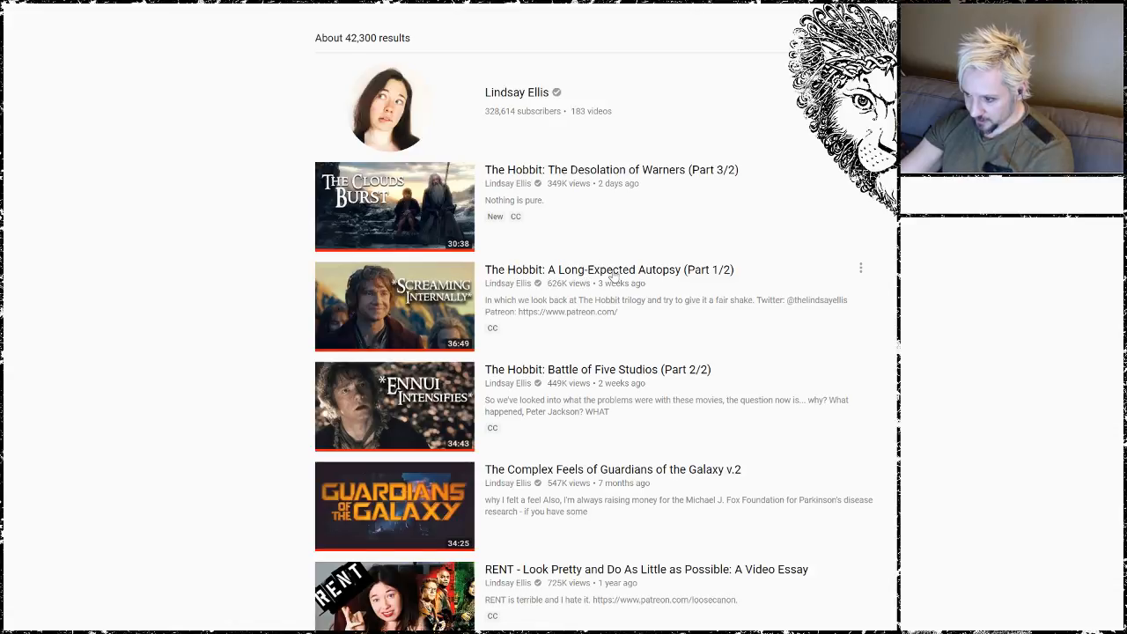
left_click(532, 265)
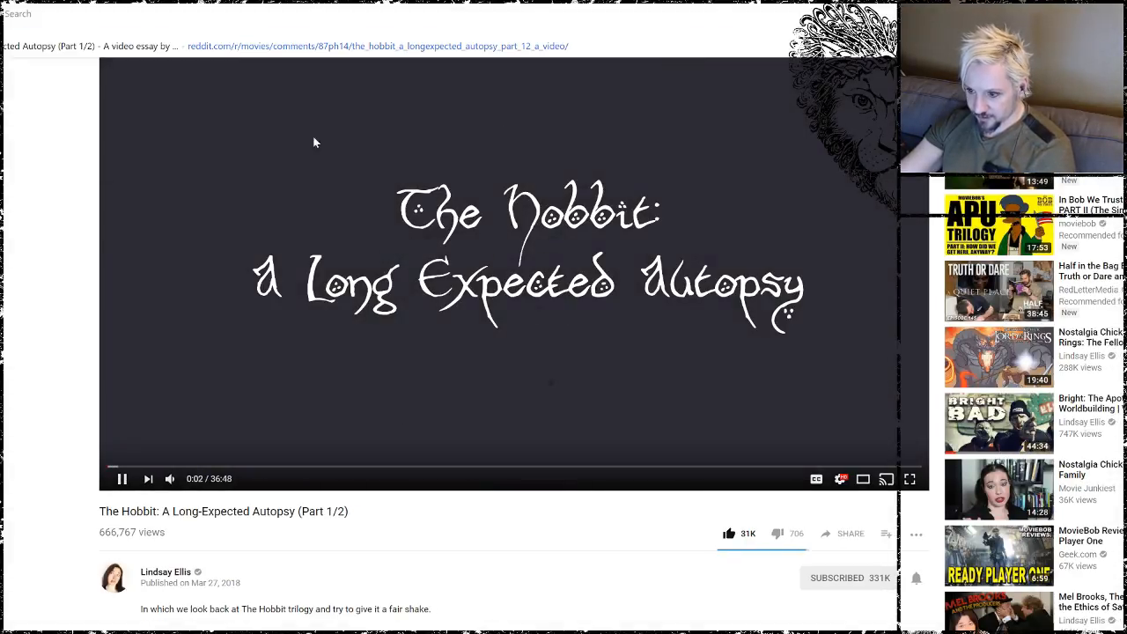
left_click(121, 479)
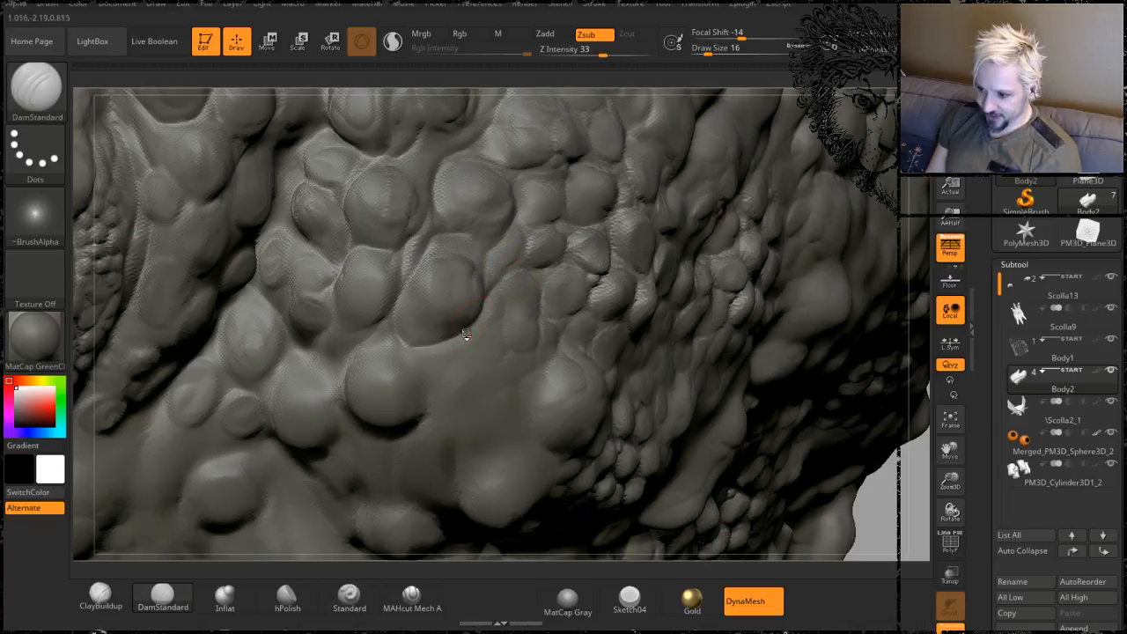
- Back in ZBrush, carve creases beside the large round bumps at the edge of the smooth mound and smooth them
left_click_drag(428, 342, 411, 403)
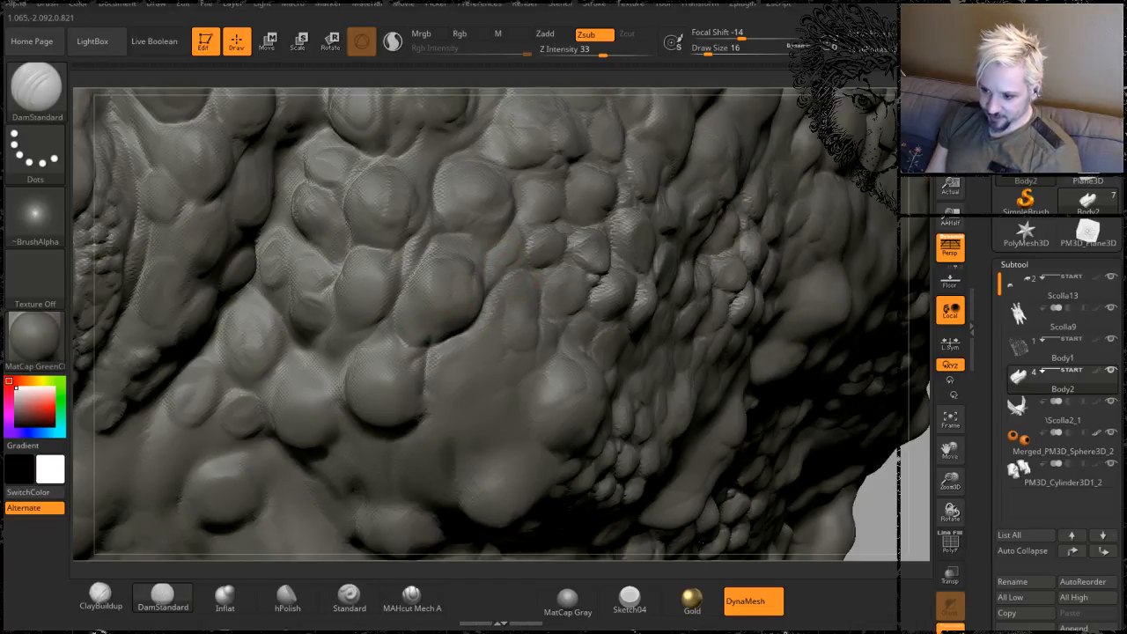
mouse_move(907, 523)
left_mouse_down("alt")
mouse_move(781, 396)
mouse_move(730, 378)
mouse_move(710, 344)
mouse_move(730, 390)
mouse_move(338, 337)
left_mouse_up("alt")
key("shift")
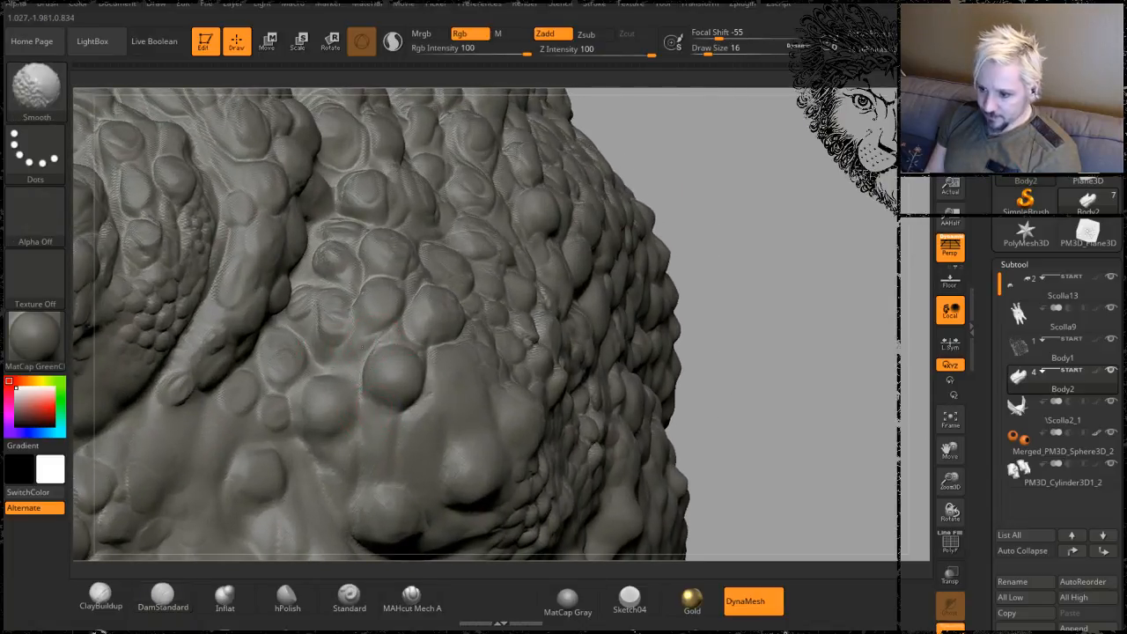
mouse_move(364, 386)
left_mouse_down()
mouse_move(393, 411)
mouse_move(356, 404)
mouse_move(362, 377)
mouse_move(338, 442)
left_mouse_up()
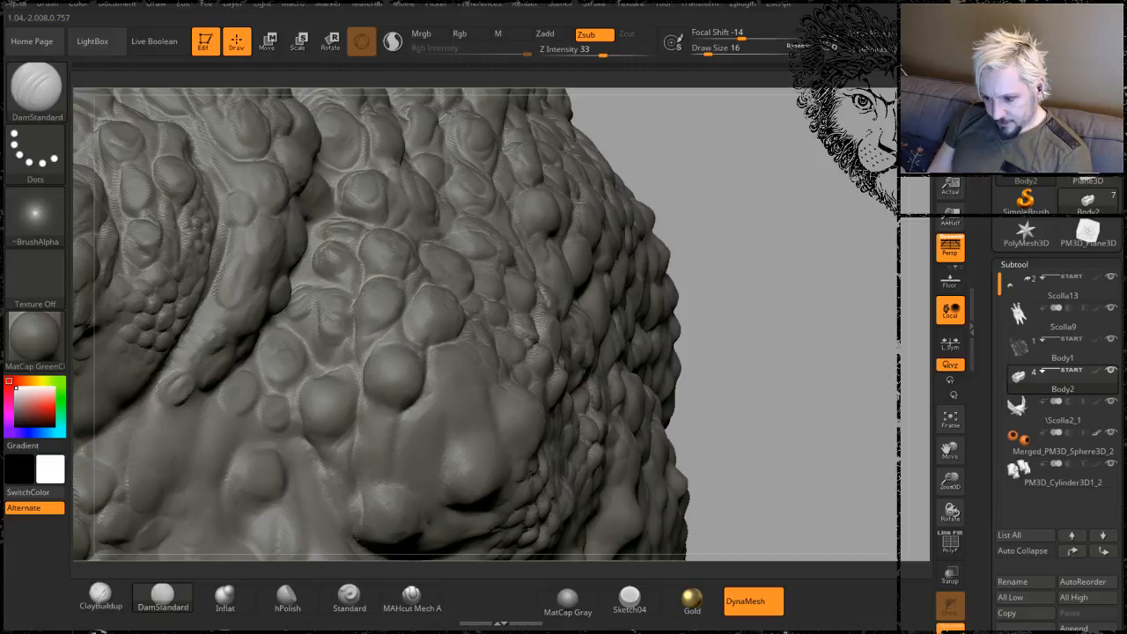
key("shift")
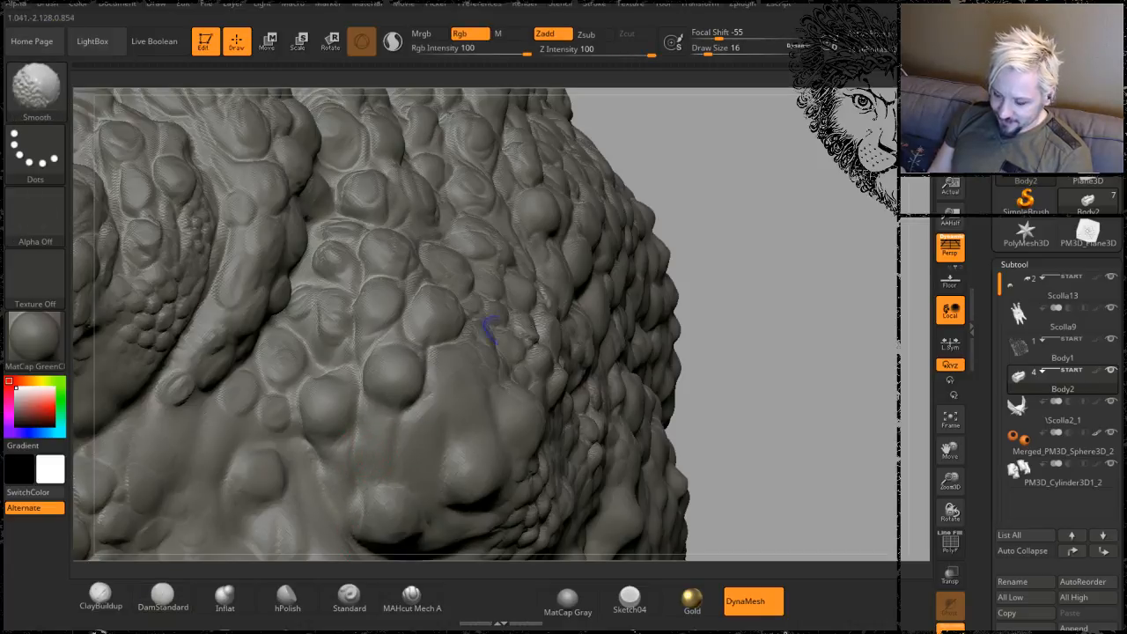
- Carve two long creases down the smooth mound below the large round bumps to divide it into elongated scales
mouse_move(787, 320)
left_mouse_down()
mouse_move(787, 252)
mouse_move(616, 264)
left_mouse_up()
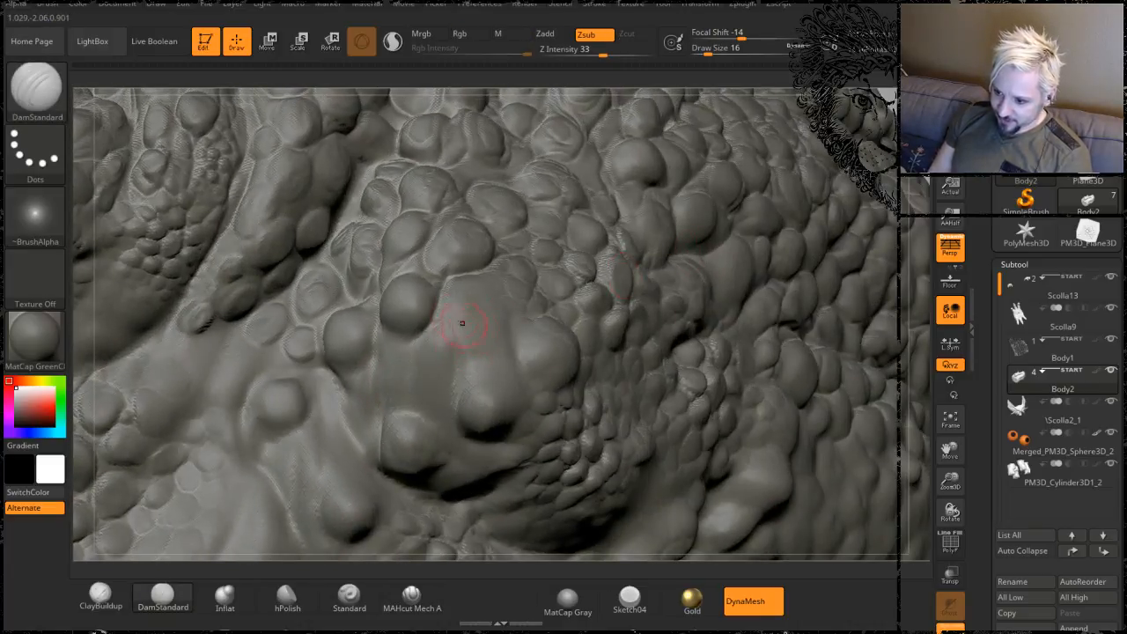
key("shift")
left_click_drag(441, 292, 459, 411)
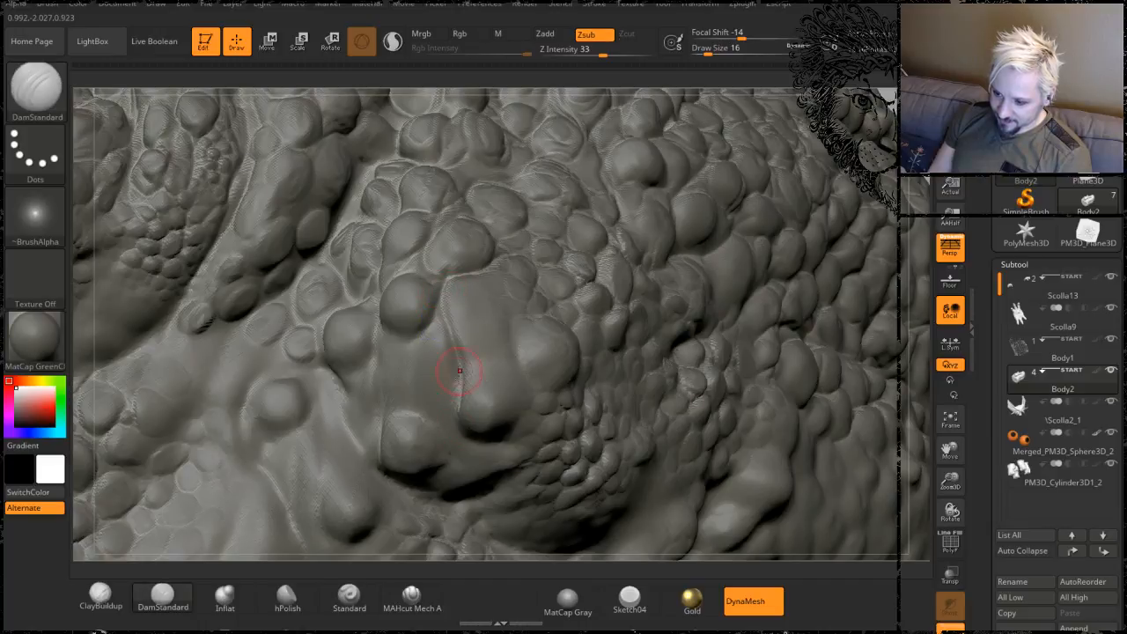
left_click_drag(418, 324, 395, 407)
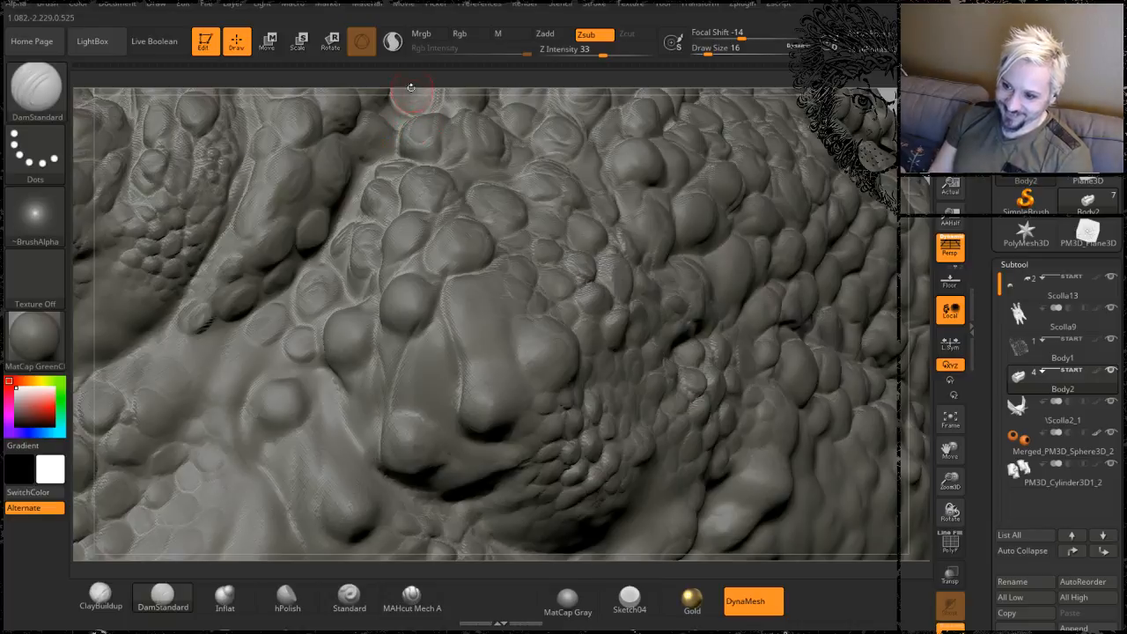
- Carve and smooth the creases between the mound's elongated scale and the large round bump beside it
left_click_drag(417, 80, 445, 86)
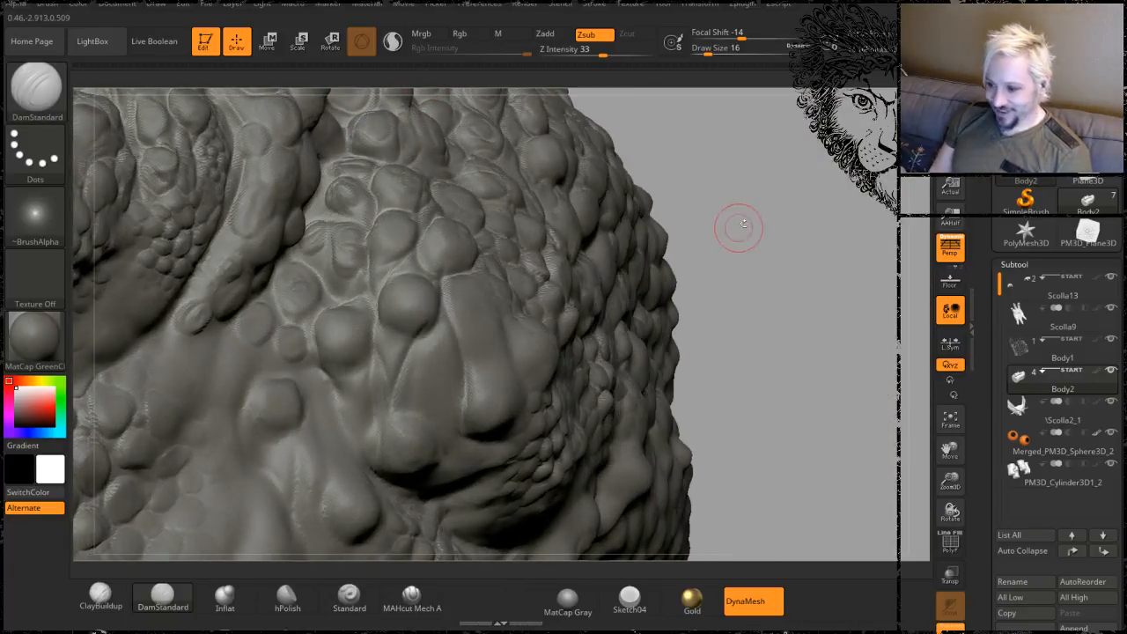
mouse_move(751, 203)
left_mouse_down("alt")
mouse_move(745, 182)
mouse_move(761, 208)
left_mouse_up("alt")
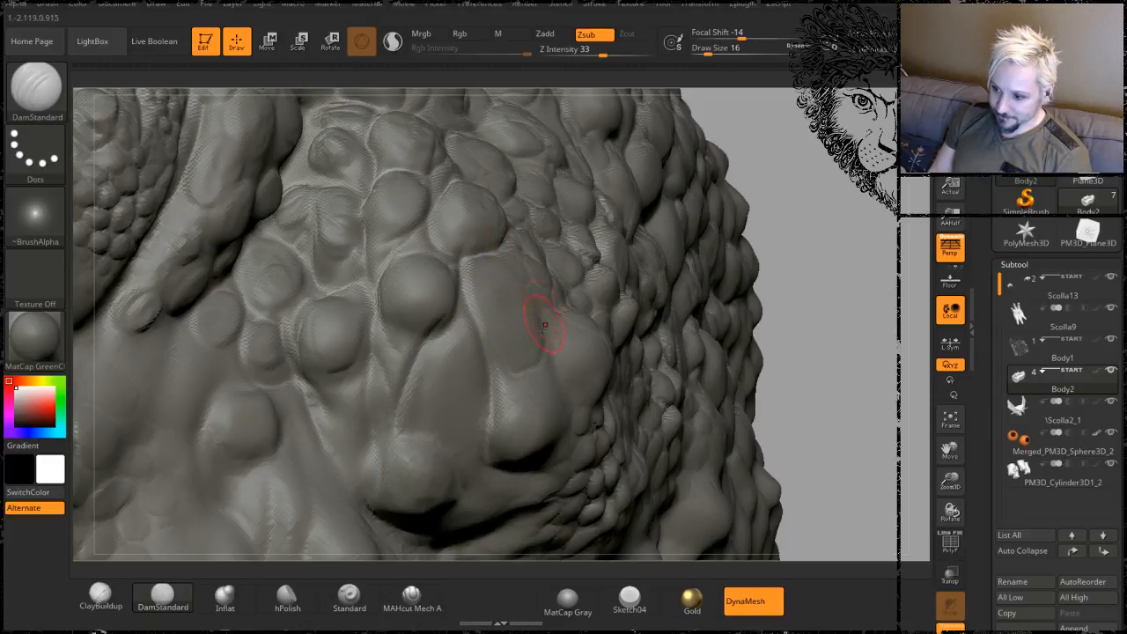
left_click_drag(831, 150, 751, 192)
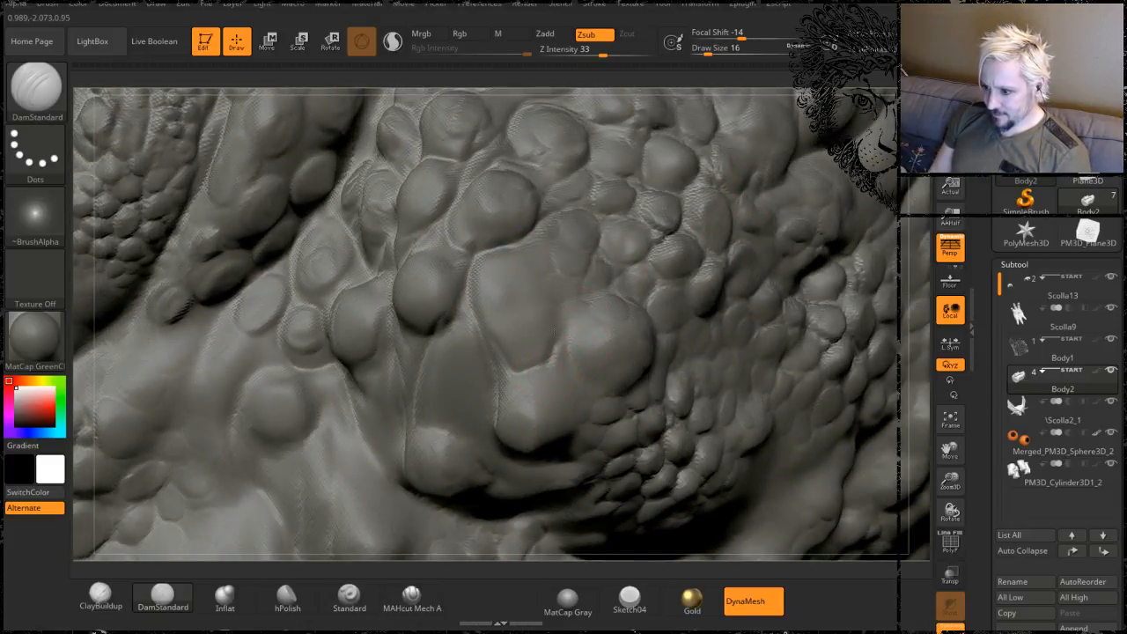
mouse_move(553, 299)
left_mouse_down("shift")
mouse_move(526, 370)
mouse_move(580, 301)
mouse_move(567, 361)
mouse_move(588, 386)
mouse_move(580, 301)
mouse_move(564, 339)
mouse_move(588, 355)
mouse_move(562, 345)
mouse_move(583, 432)
left_mouse_up("shift")
left_click_drag(922, 264, 913, 187)
mouse_move(571, 359)
left_mouse_down()
mouse_move(571, 414)
mouse_move(522, 443)
mouse_move(552, 474)
mouse_move(583, 476)
left_mouse_up()
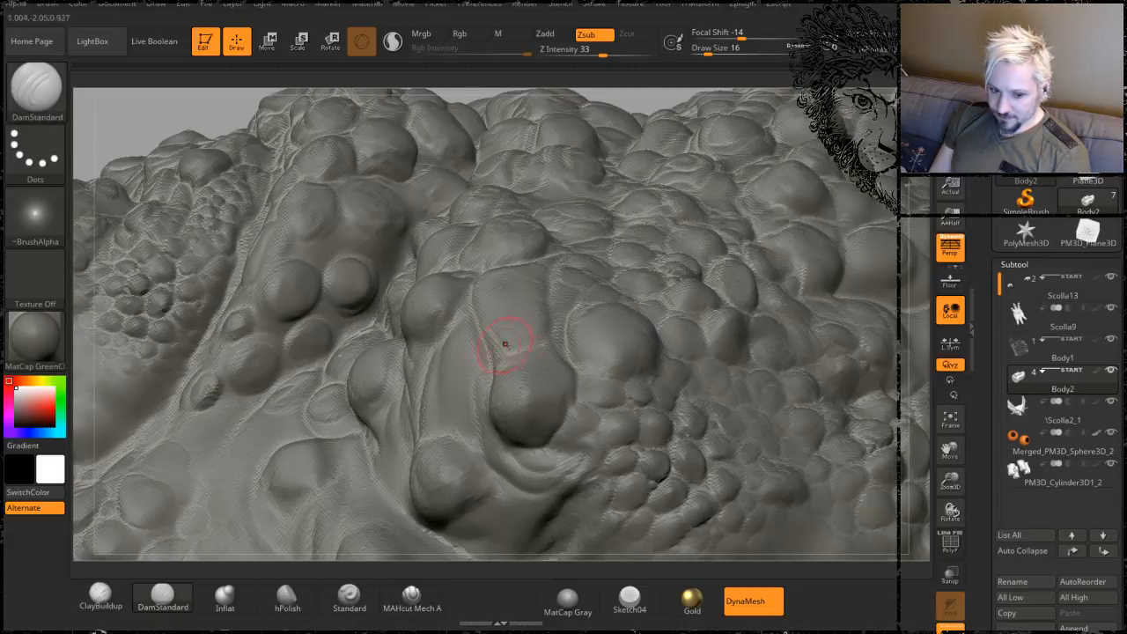
- Carve and smooth the outer edge of the second elongated scale above the mound's lower knob
mouse_move(920, 214)
left_mouse_down()
mouse_move(910, 250)
mouse_move(867, 248)
left_mouse_up()
mouse_move(417, 526)
left_mouse_down()
mouse_move(390, 471)
mouse_move(402, 417)
left_mouse_up()
key("shift")
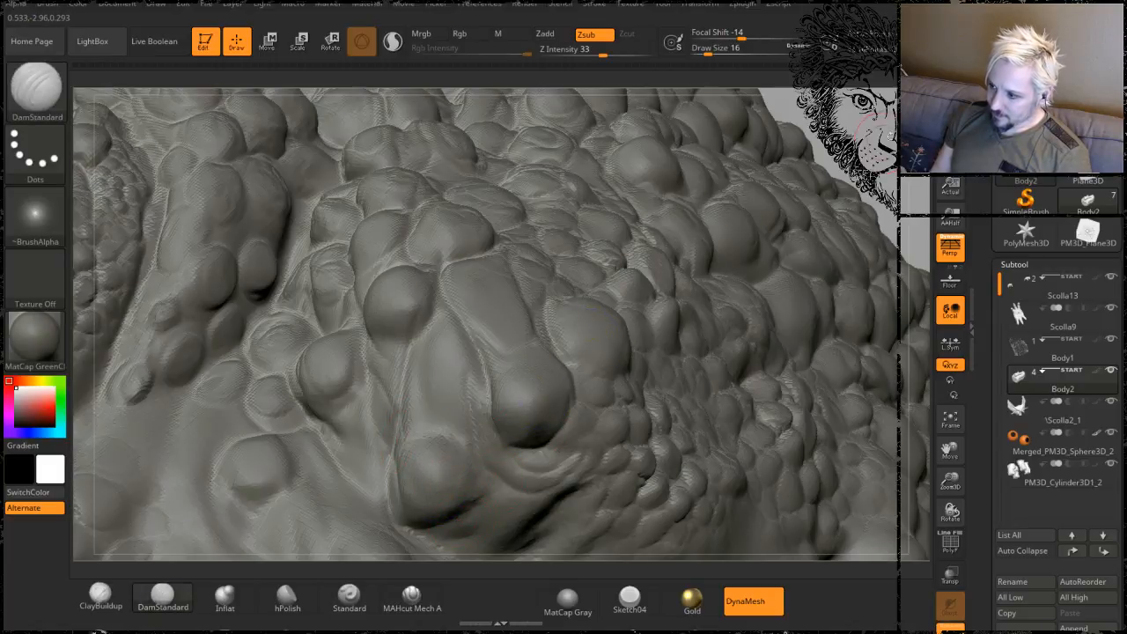
mouse_move(869, 118)
left_mouse_down()
mouse_move(835, 102)
mouse_move(834, 77)
left_mouse_up()
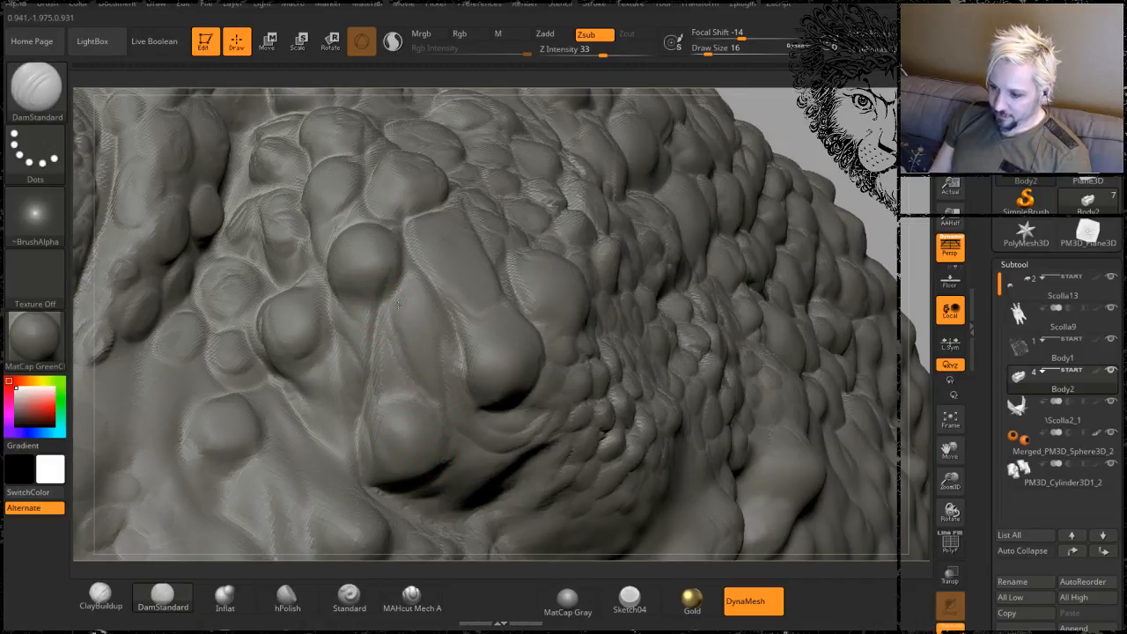
left_click_drag(828, 150, 797, 106, "alt")
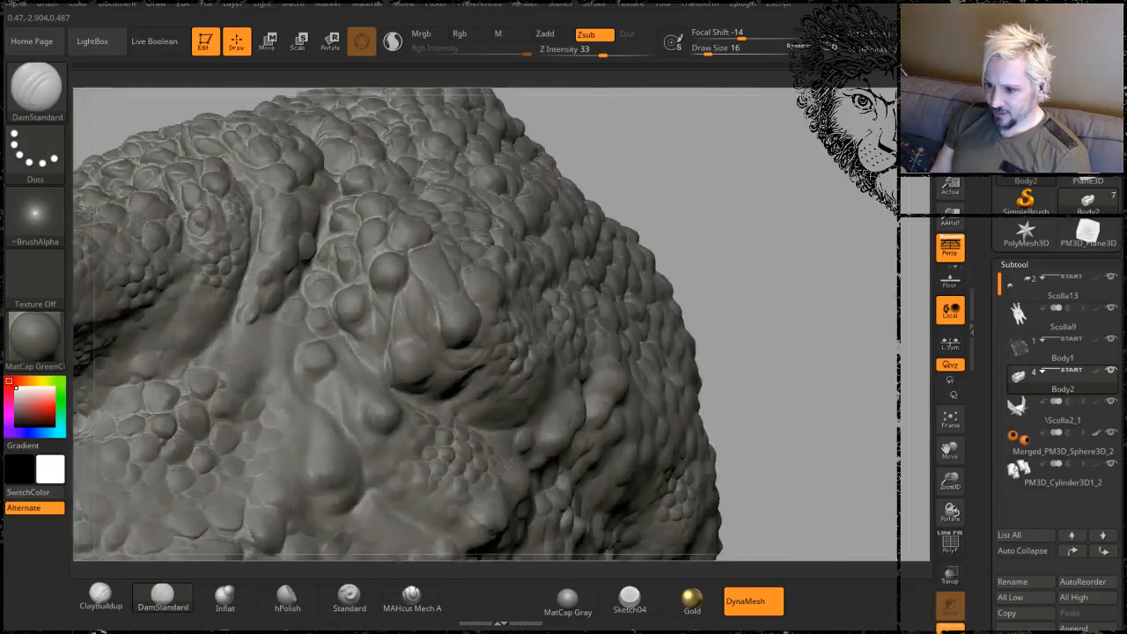
- Turn off solo mode to show the spines and the other subtools around Body2
mouse_move(775, 229)
left_mouse_down()
mouse_move(735, 252)
mouse_move(740, 178)
mouse_move(751, 227)
mouse_move(742, 240)
left_mouse_up()
left_click_drag(667, 272, 677, 206)
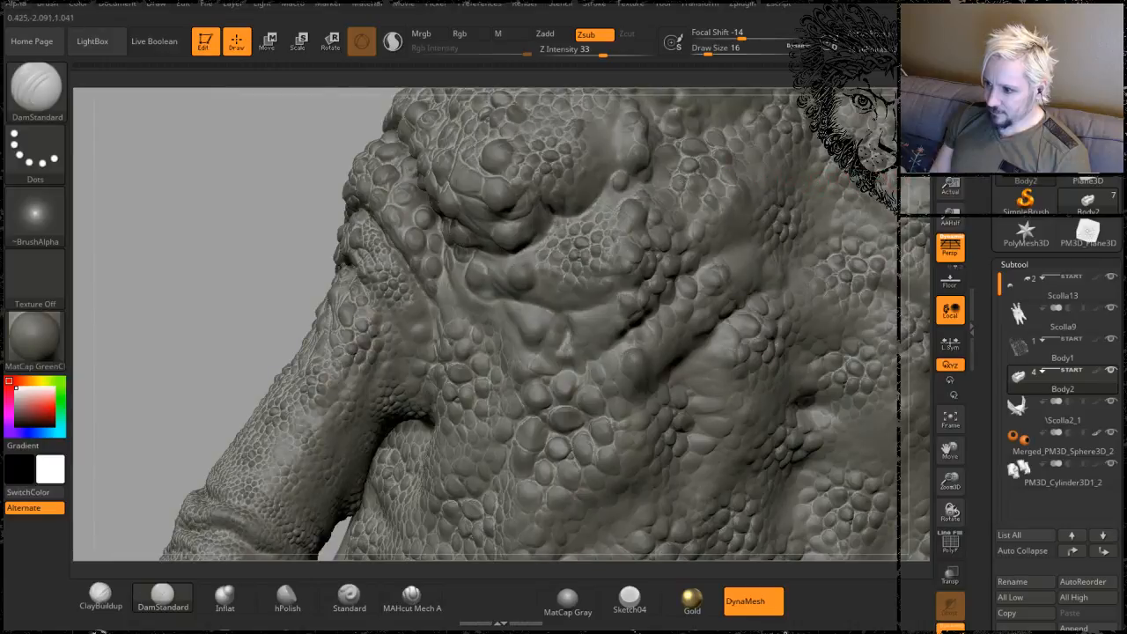
left_click_drag(317, 169, 226, 221)
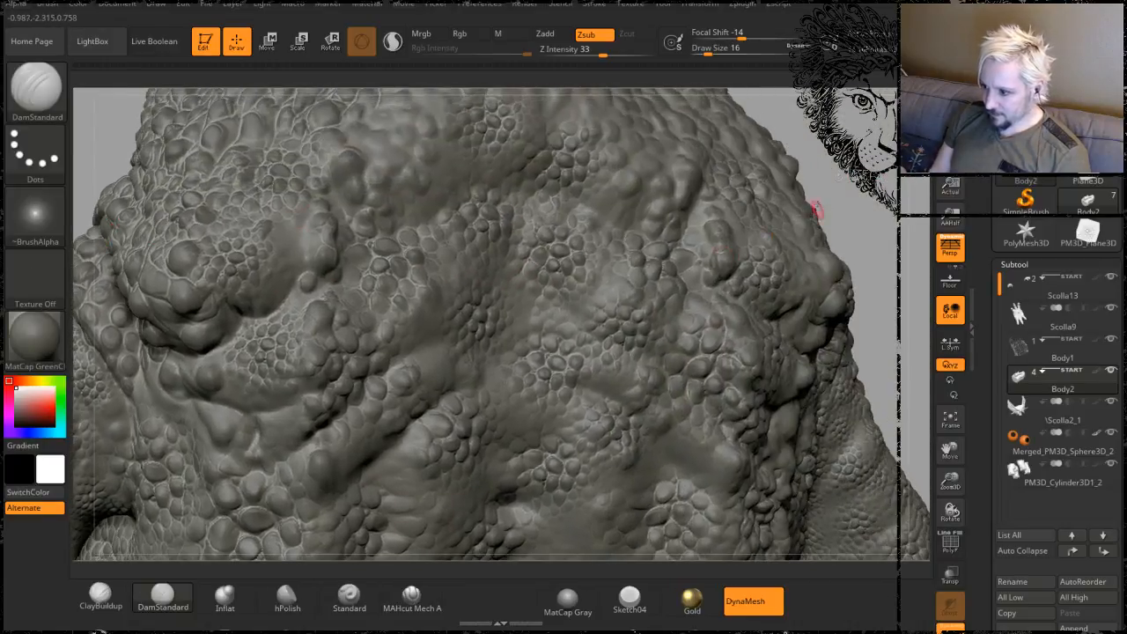
left_click_drag(816, 209, 817, 185)
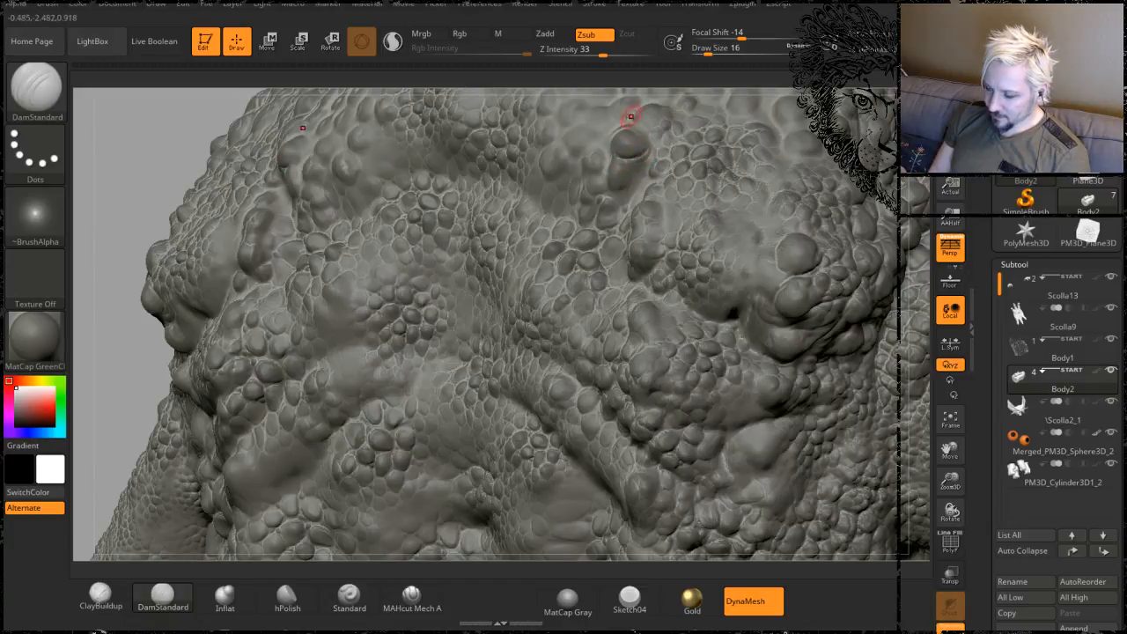
left_click_drag(634, 80, 592, 137, "alt")
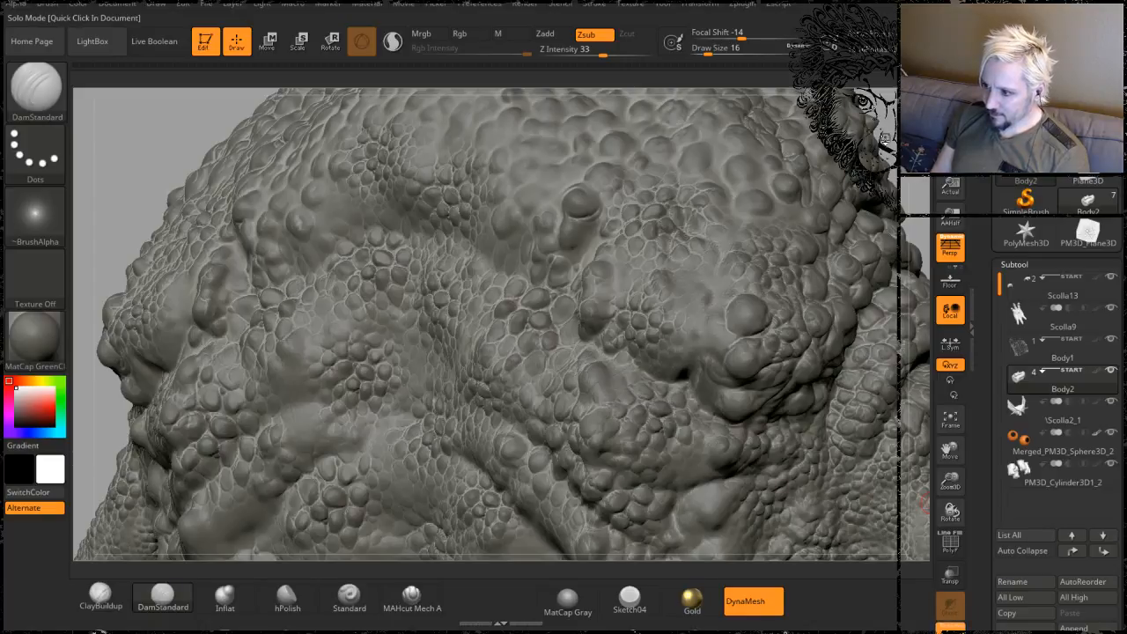
left_click(950, 626)
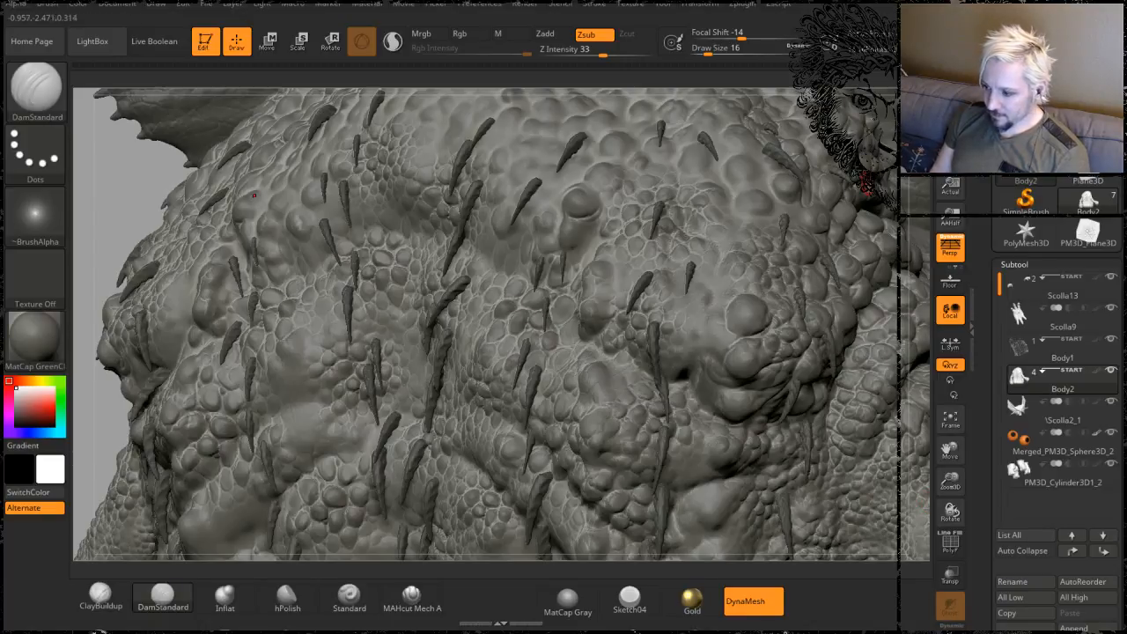
- Carve and smooth the creases around the large round bump beside the patch of small scales on the upper body
left_click_drag(132, 216, 414, 238)
mouse_move(881, 251)
left_mouse_down()
mouse_move(925, 195)
mouse_move(995, 315)
mouse_move(1013, 399)
left_mouse_up()
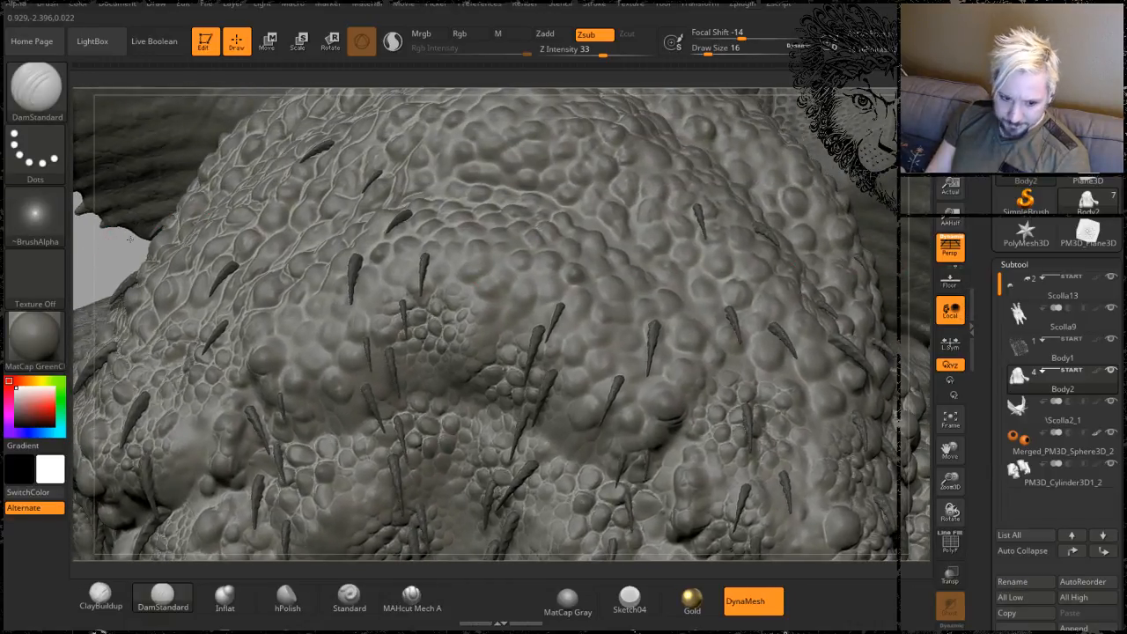
left_click_drag(105, 246, 143, 222)
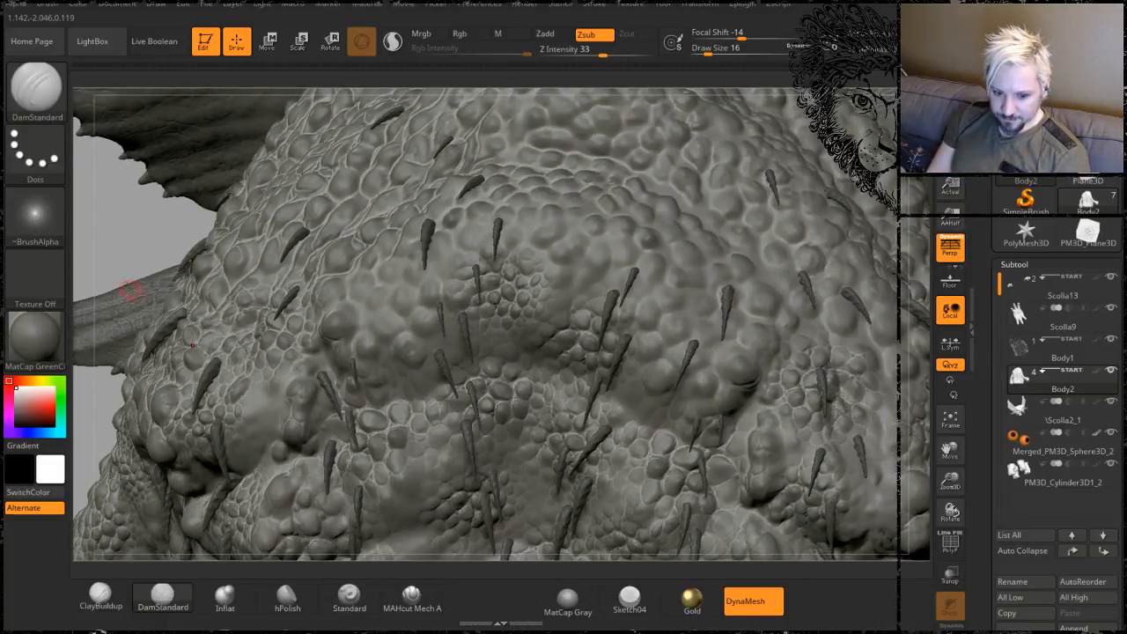
mouse_move(140, 224)
left_mouse_down()
mouse_move(119, 207)
mouse_move(119, 227)
mouse_move(113, 202)
left_mouse_up()
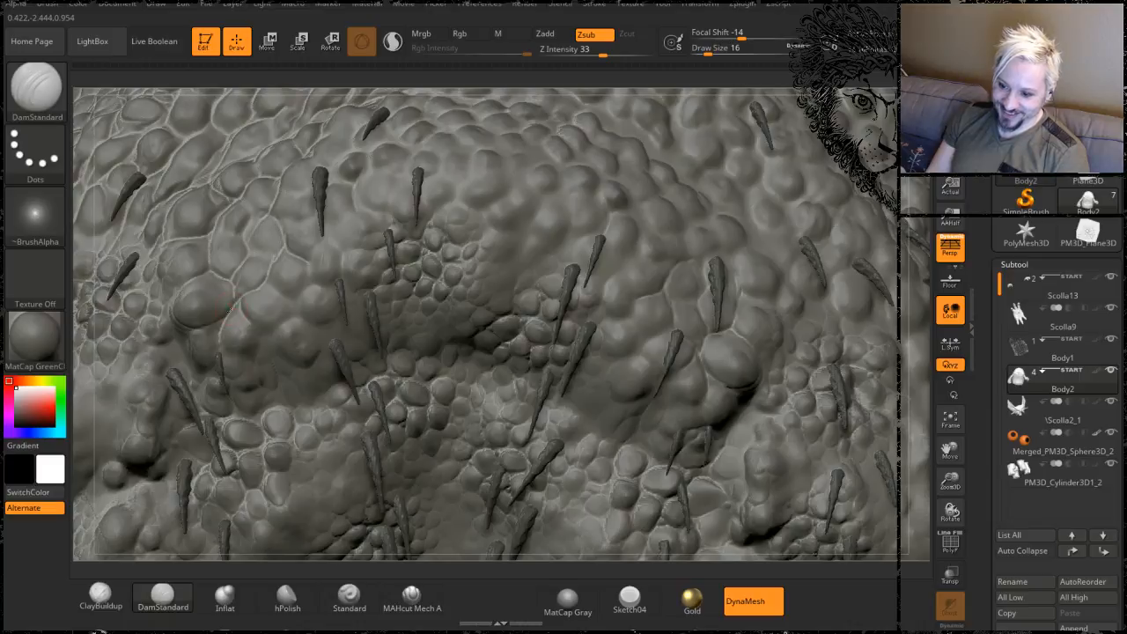
left_click_drag(241, 312, 210, 307, "shift")
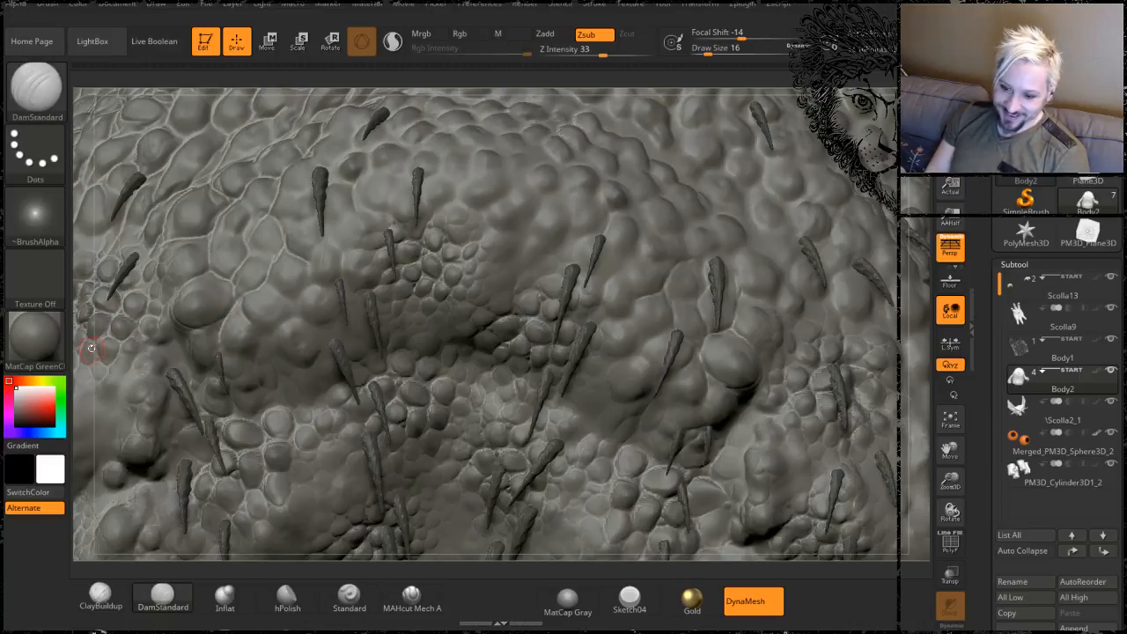
mouse_move(87, 351)
left_mouse_down()
mouse_move(112, 332)
mouse_move(118, 343)
left_mouse_up()
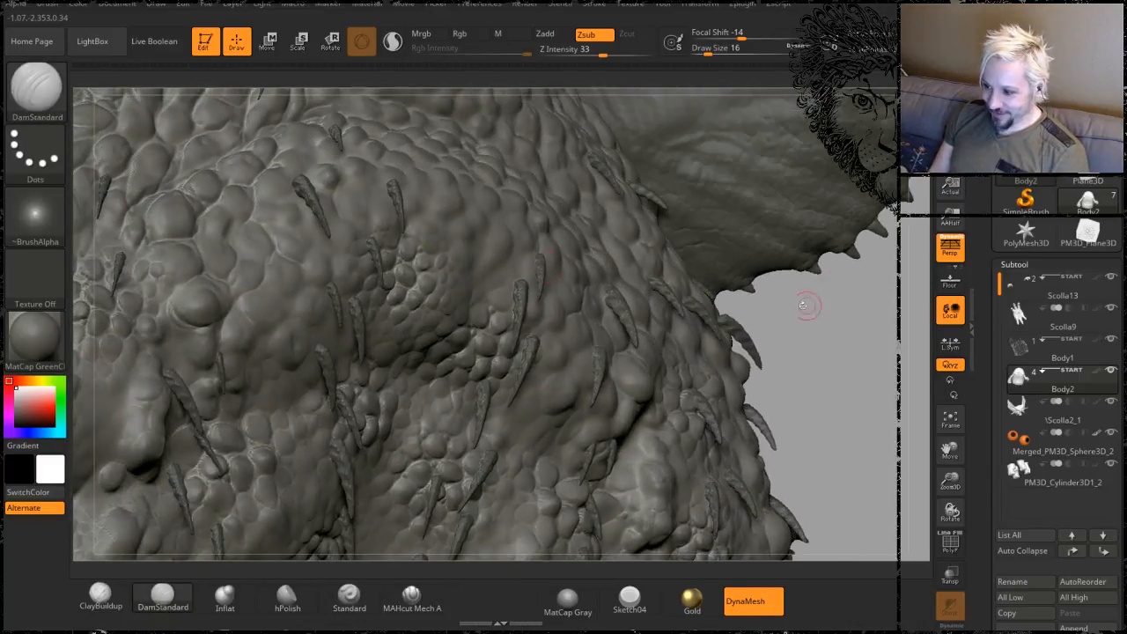
- Stamp a cluster of scales onto the smooth side of the mound using the Standard brush with its DragRect stroke
left_click_drag(809, 305, 920, 255, "alt")
right_click_drag(335, 283, 351, 288, "alt")
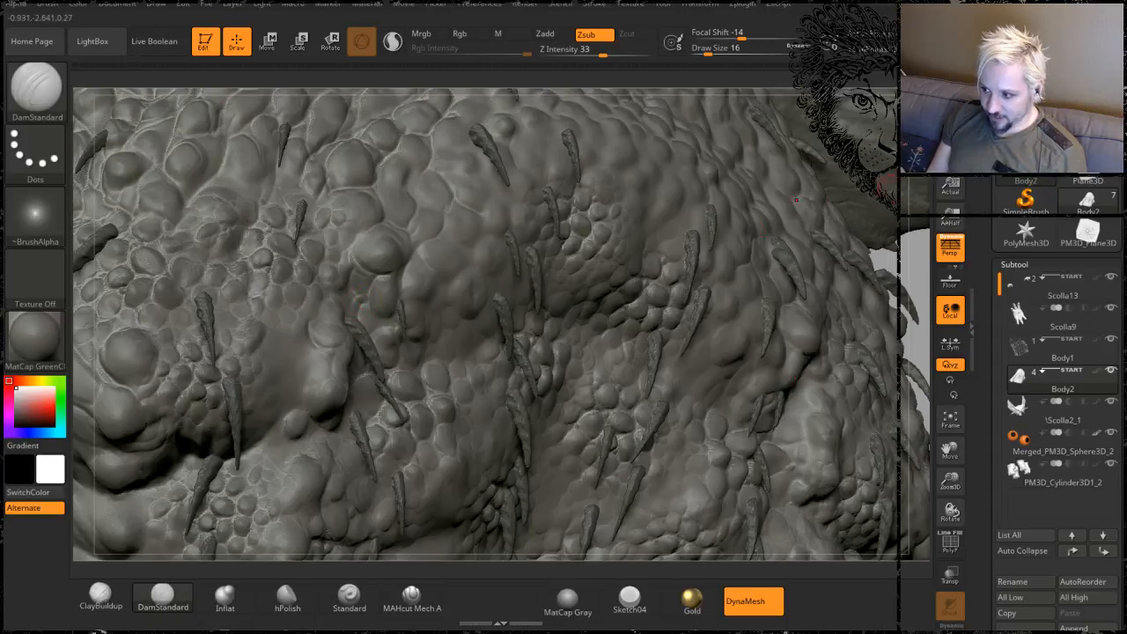
left_click_drag(919, 263, 917, 308, "alt")
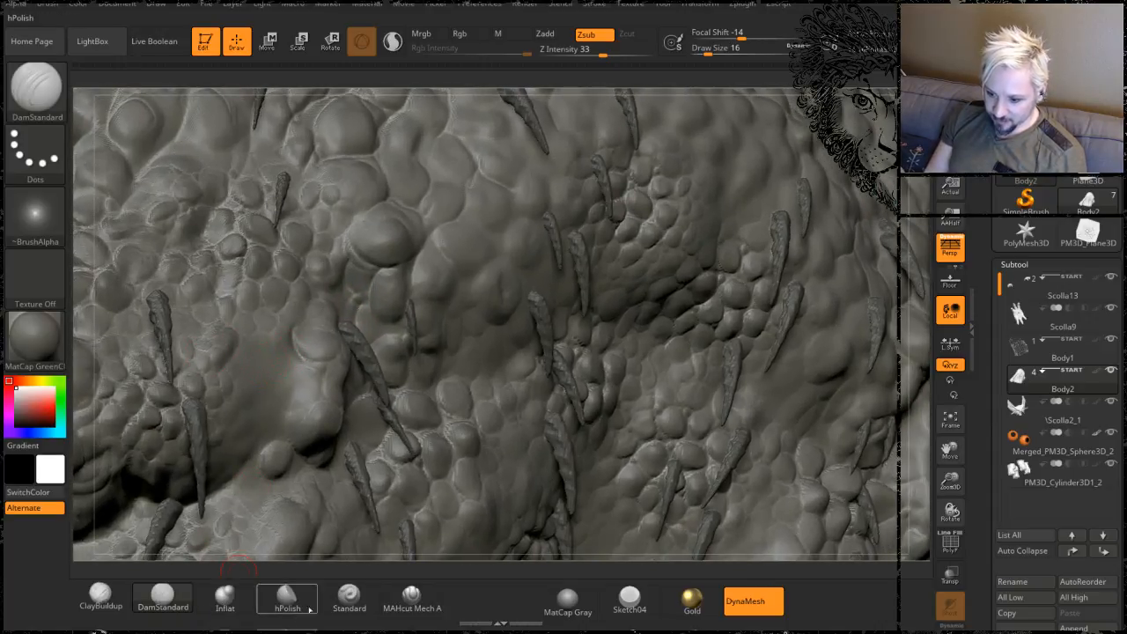
left_click(349, 595)
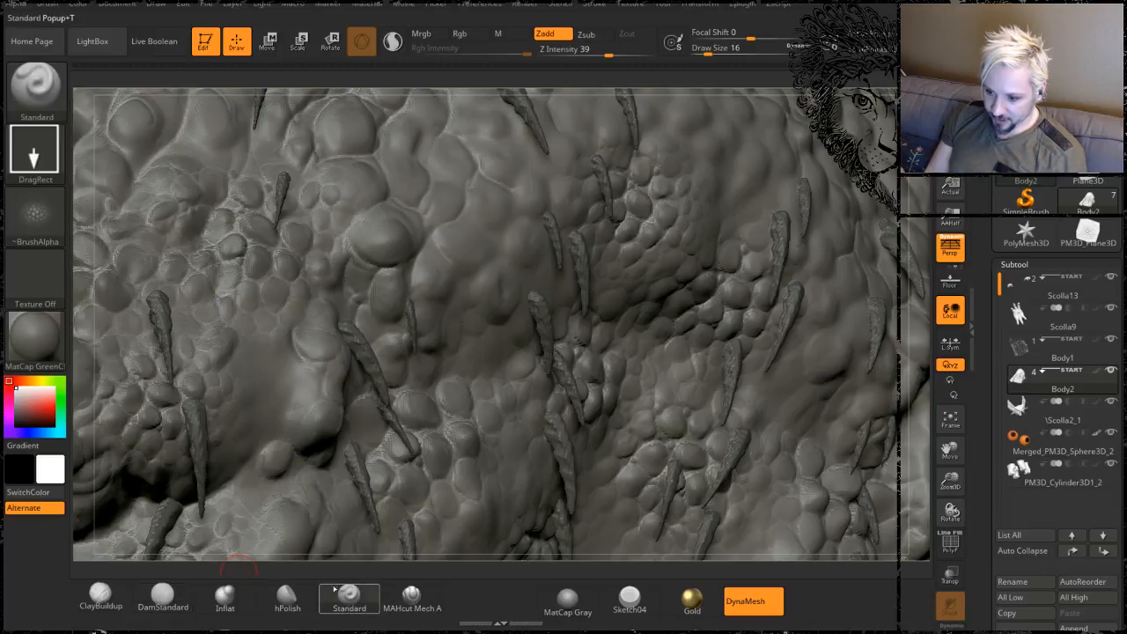
left_click_drag(278, 388, 361, 568)
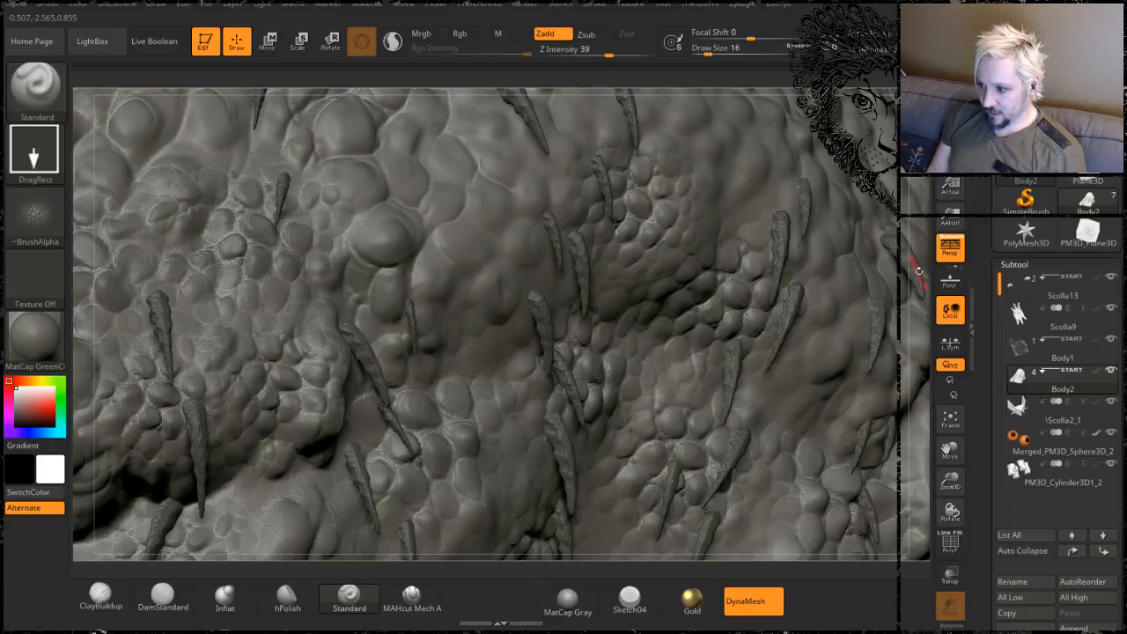
- Try to stamp a cluster of small scales onto the smooth skin below the mound's two round bumps
mouse_move(919, 265)
left_mouse_down("alt")
mouse_move(896, 205)
mouse_move(888, 269)
mouse_move(819, 315)
mouse_move(803, 333)
mouse_move(812, 343)
mouse_move(453, 302)
left_mouse_up("alt")
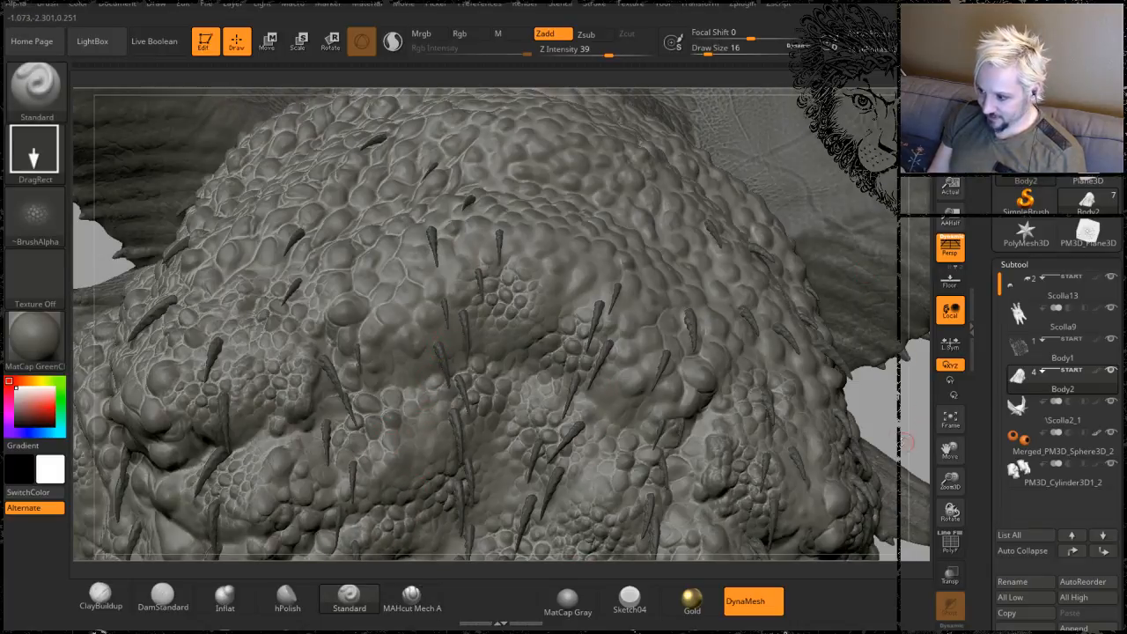
mouse_move(908, 442)
left_mouse_down("alt")
mouse_move(891, 348)
mouse_move(899, 242)
left_mouse_up("alt")
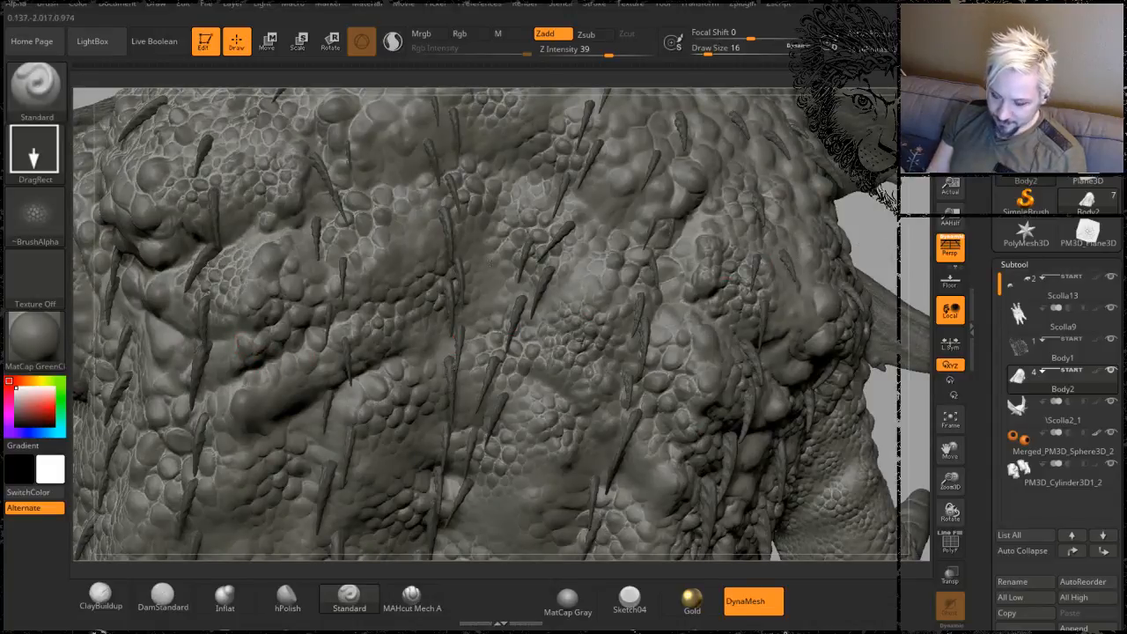
left_click_drag(854, 209, 397, 317)
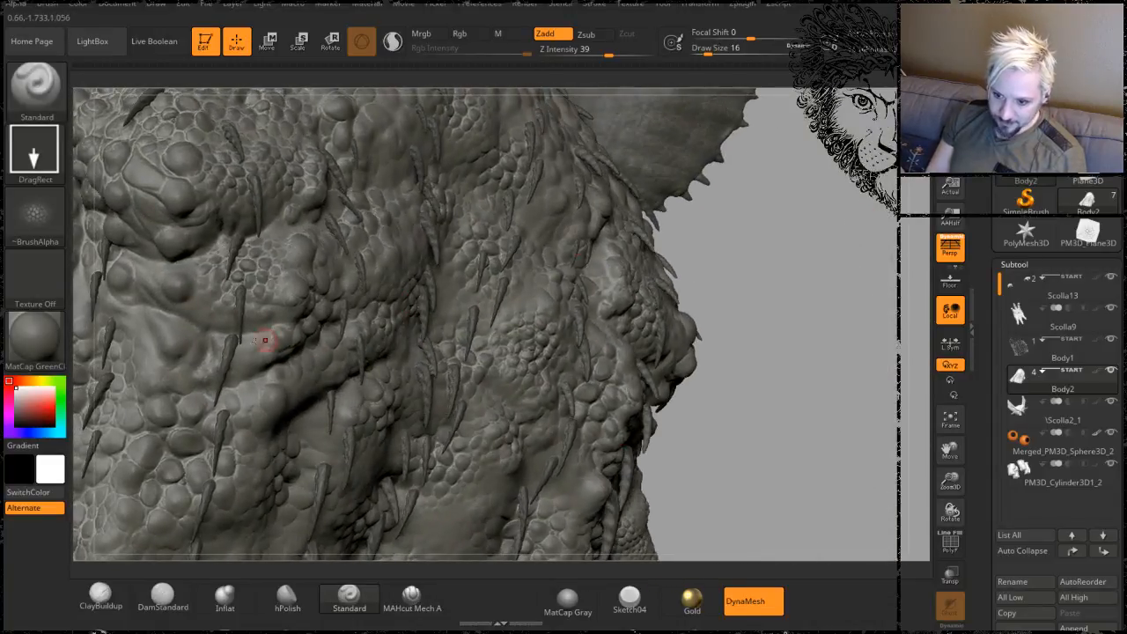
mouse_move(165, 340)
left_mouse_down()
mouse_move(196, 374)
mouse_move(189, 349)
left_mouse_up()
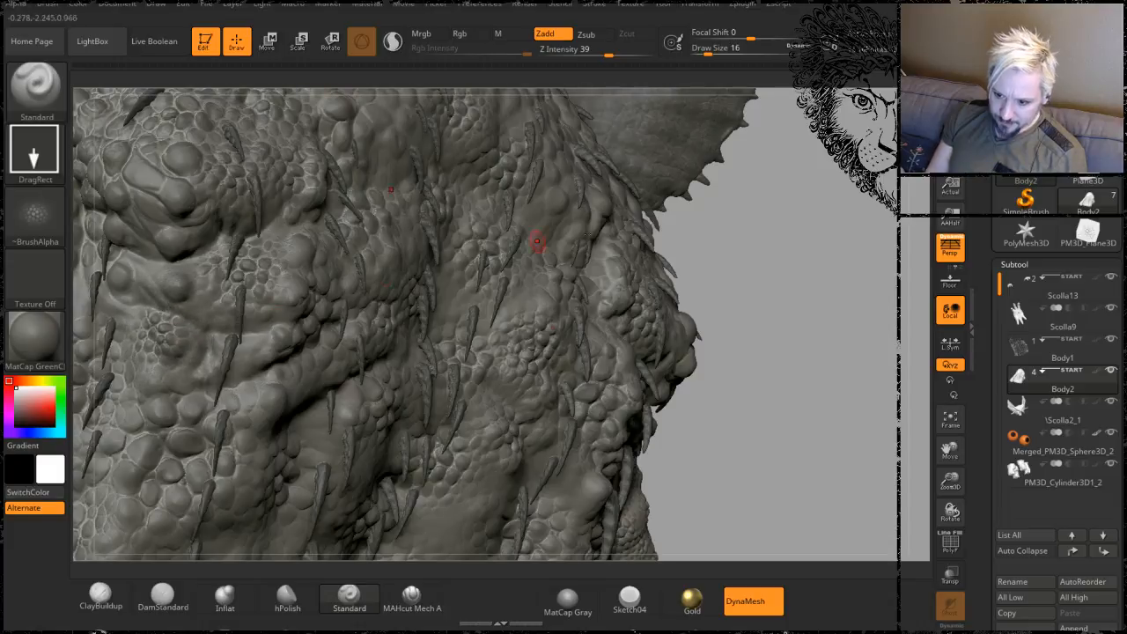
mouse_move(814, 217)
left_mouse_down()
mouse_move(841, 215)
mouse_move(832, 207)
left_mouse_up()
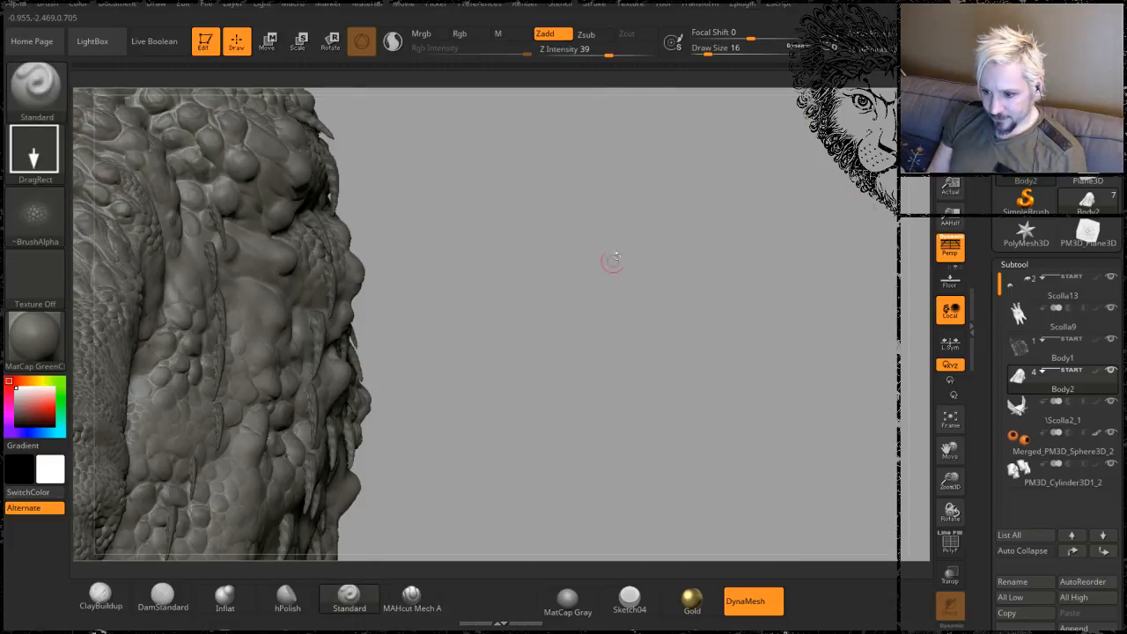
- With the DamStandard brush, carve creases that divide the smooth area beside the small-scale cluster below the mound into rounded scales
left_click_drag(615, 259, 414, 414)
left_click(163, 597)
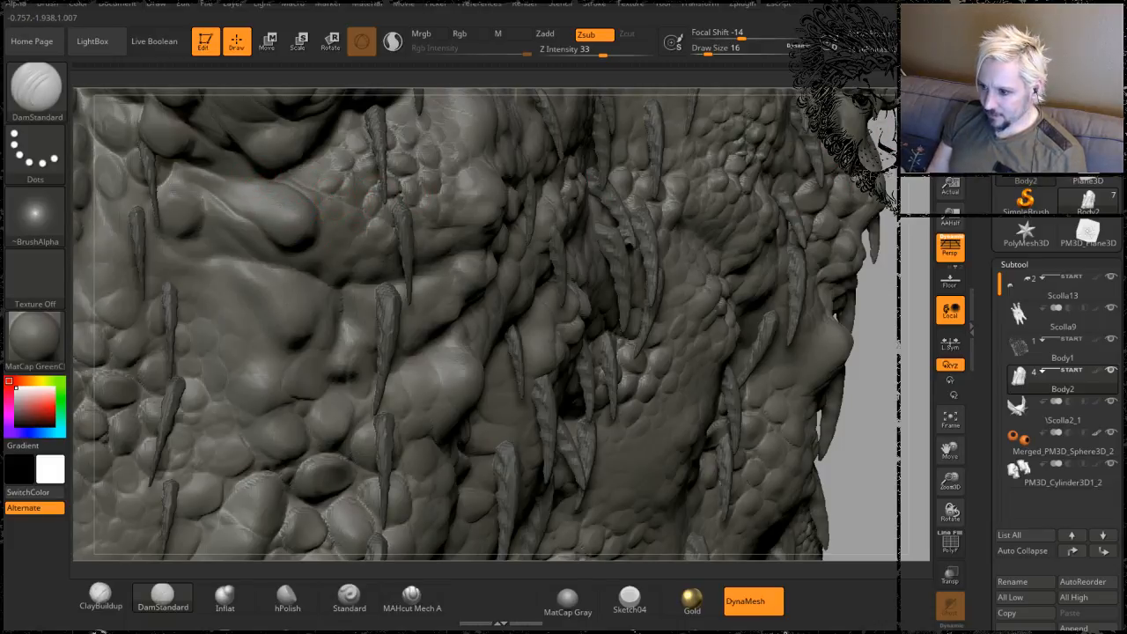
mouse_move(879, 198)
left_mouse_down()
mouse_move(880, 253)
mouse_move(669, 238)
left_mouse_up()
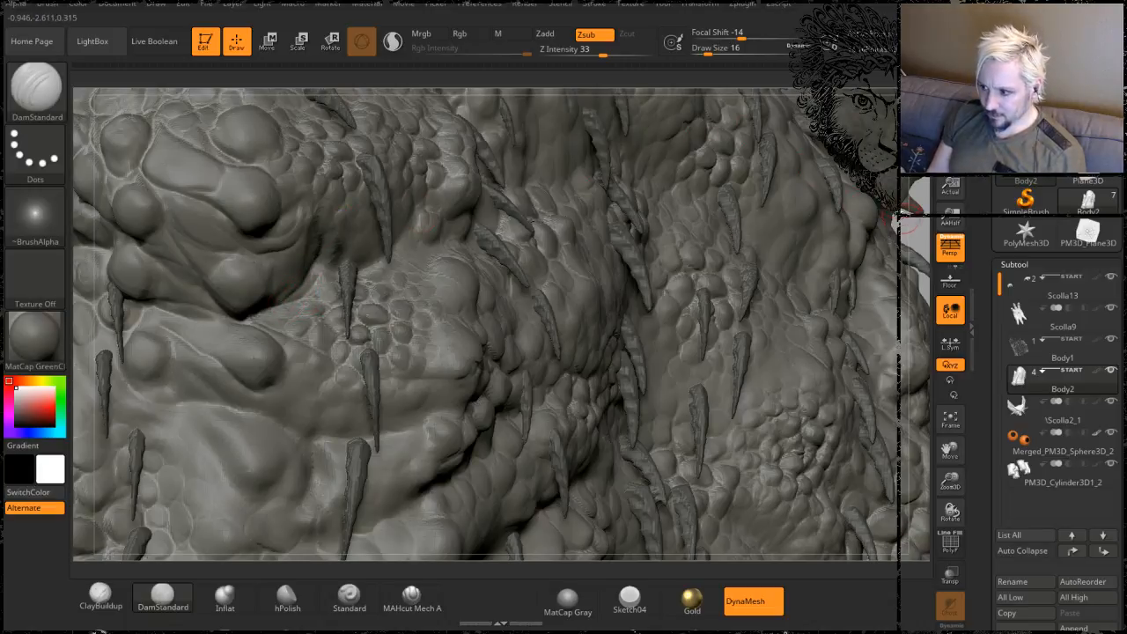
left_click_drag(913, 227, 990, 231)
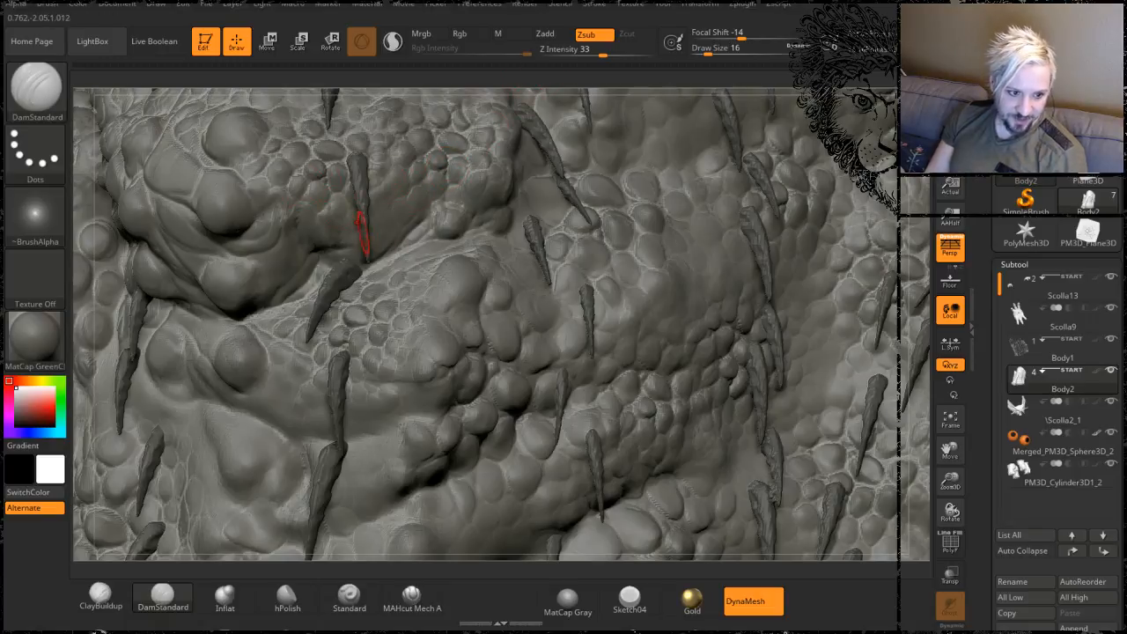
- Isolate Body2, then carve and smooth wrinkled folds along the underside of the mound below its small scales
right_click_drag(88, 266, 316, 313, "alt")
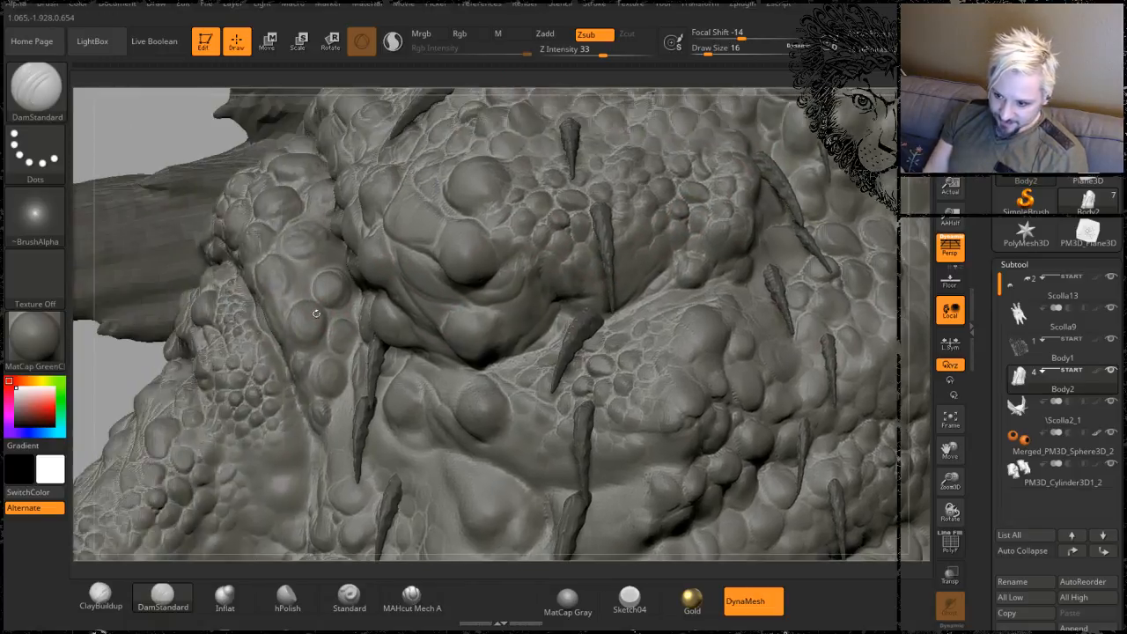
left_click_drag(316, 313, 376, 323, "alt")
left_click_drag(119, 353, 104, 434, "alt")
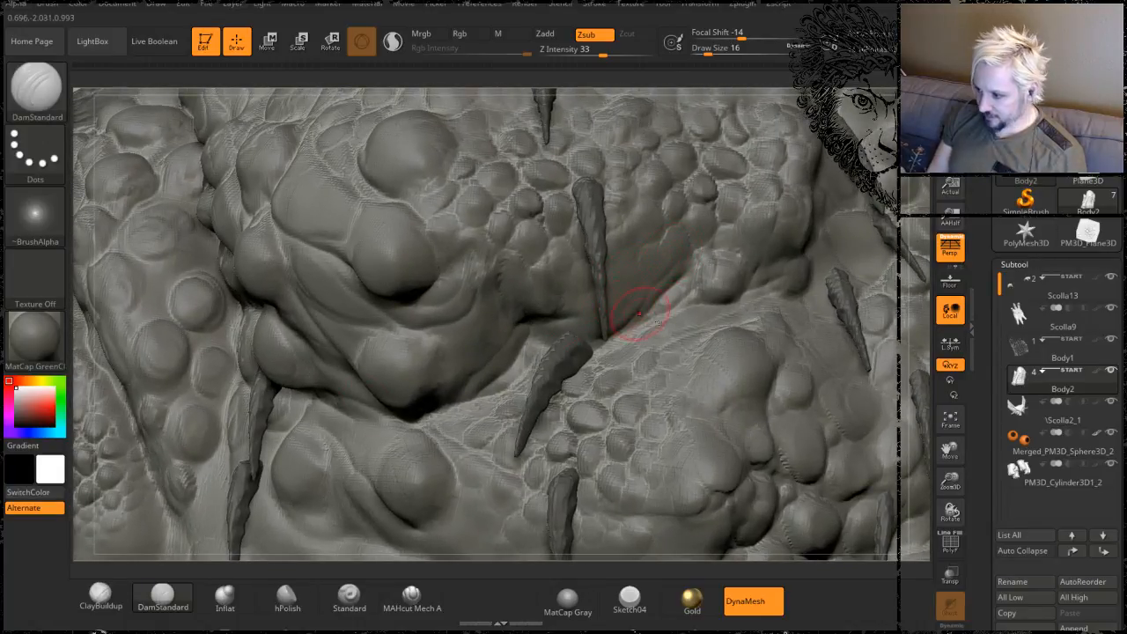
left_click(951, 607)
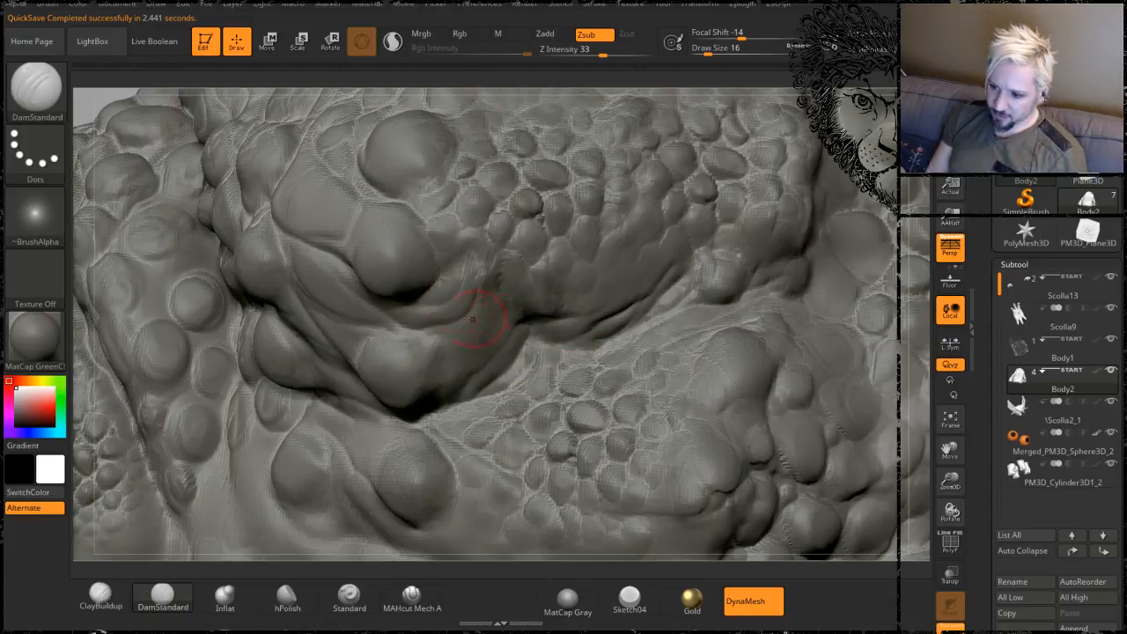
key("shift")
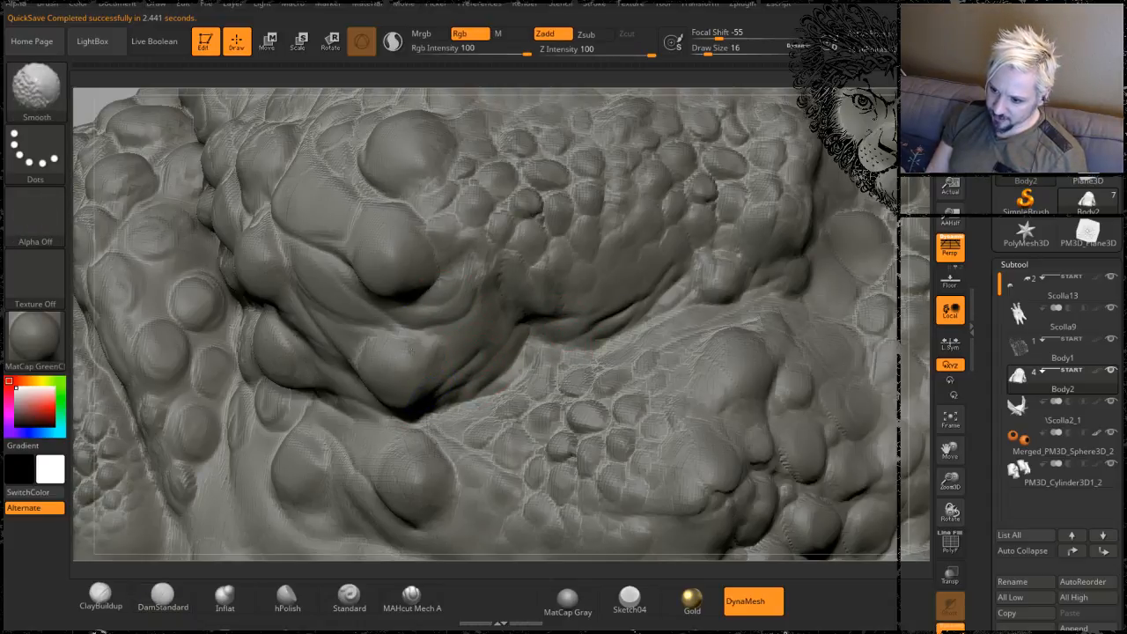
left_click_drag(393, 344, 395, 363, "shift")
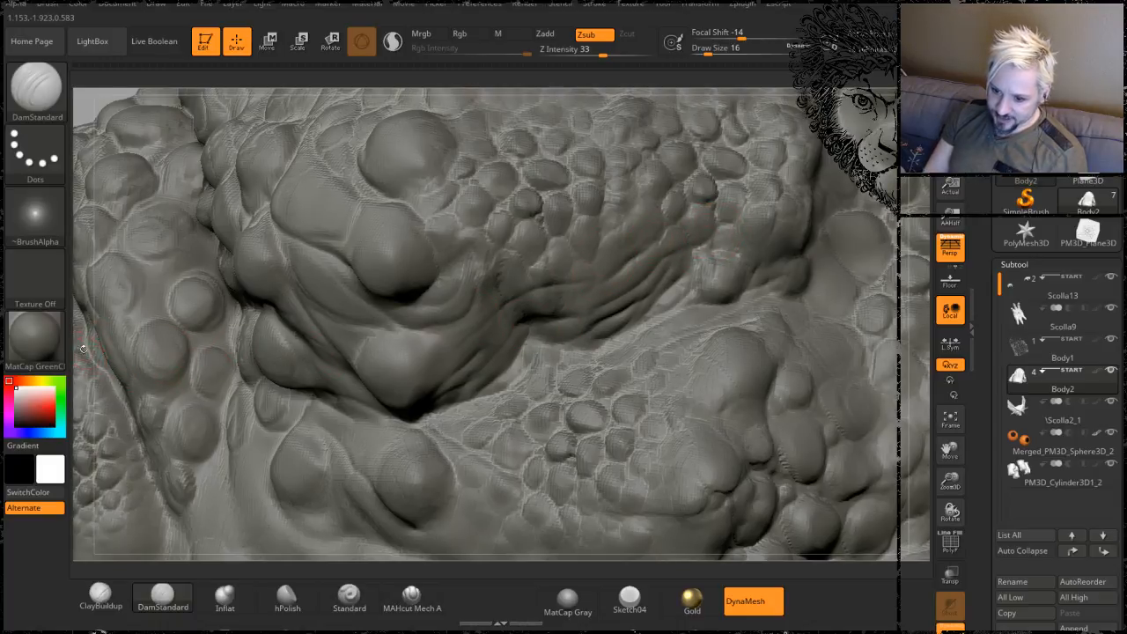
- Carve and smooth creases between the large round bumps on the front and underside of the mound
left_click_drag(82, 352, 171, 371, "alt")
left_click_drag(98, 139, 163, 132)
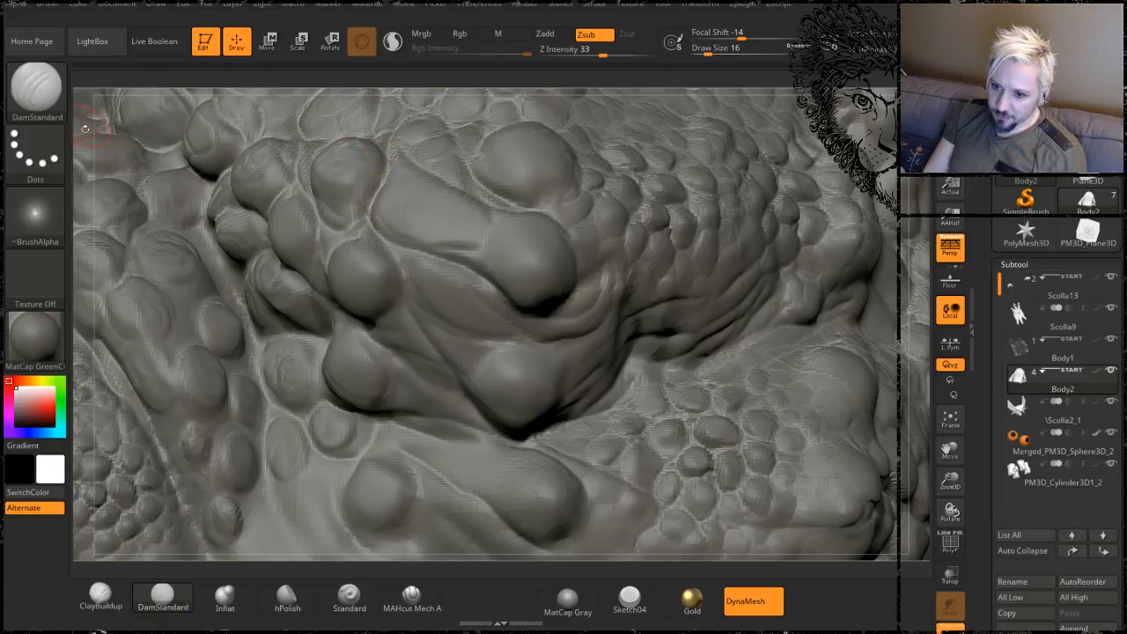
left_click_drag(83, 130, 220, 156)
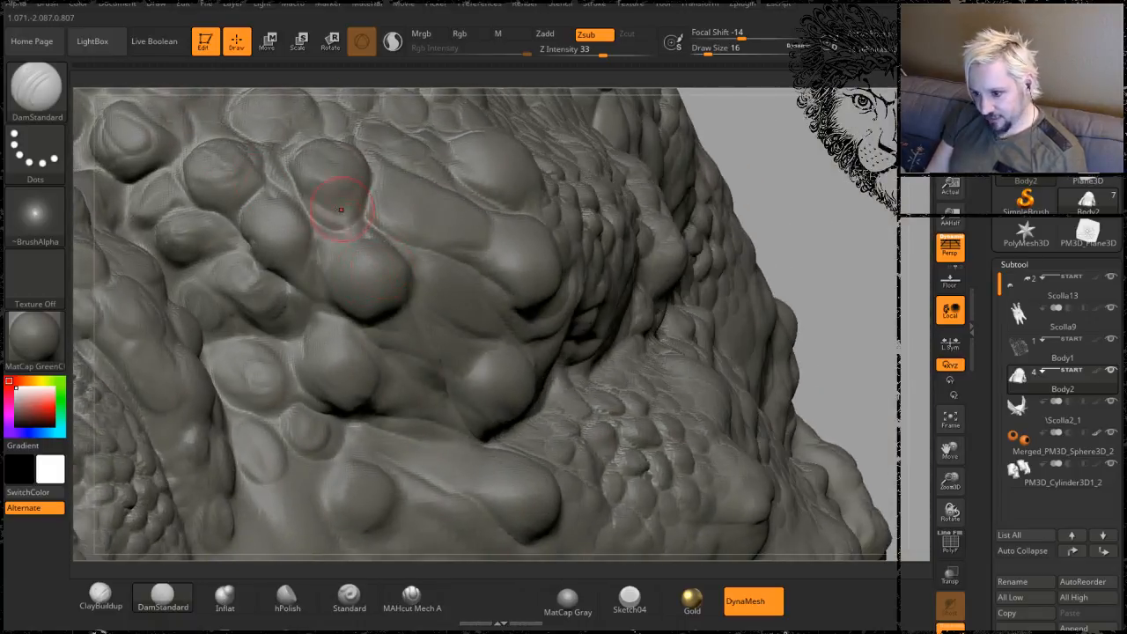
key("shift")
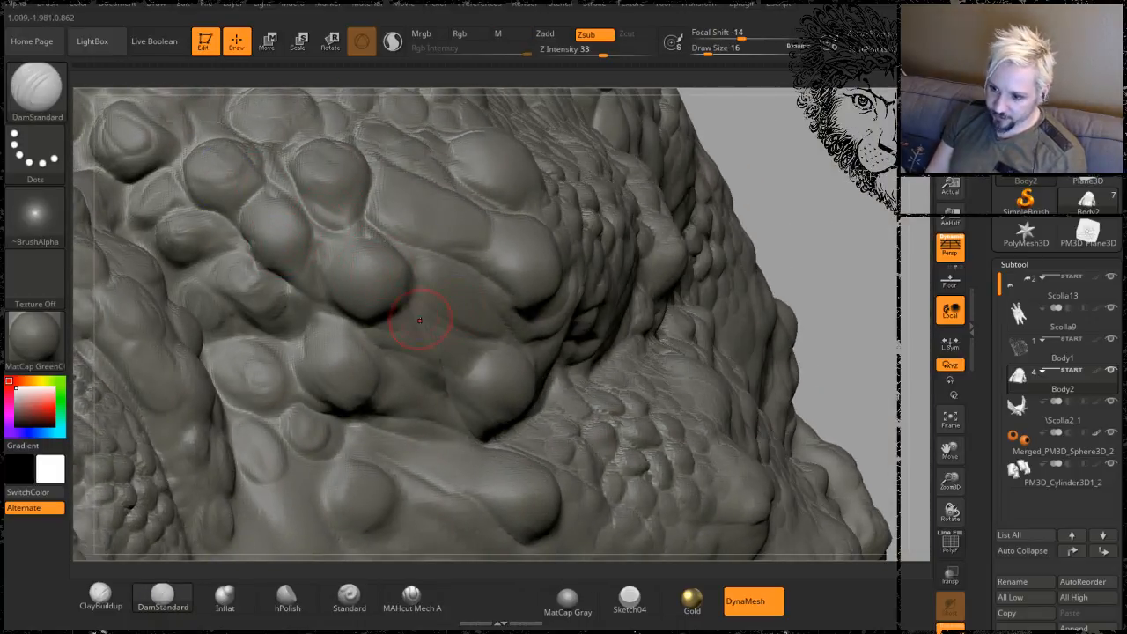
left_click_drag(801, 171, 916, 157)
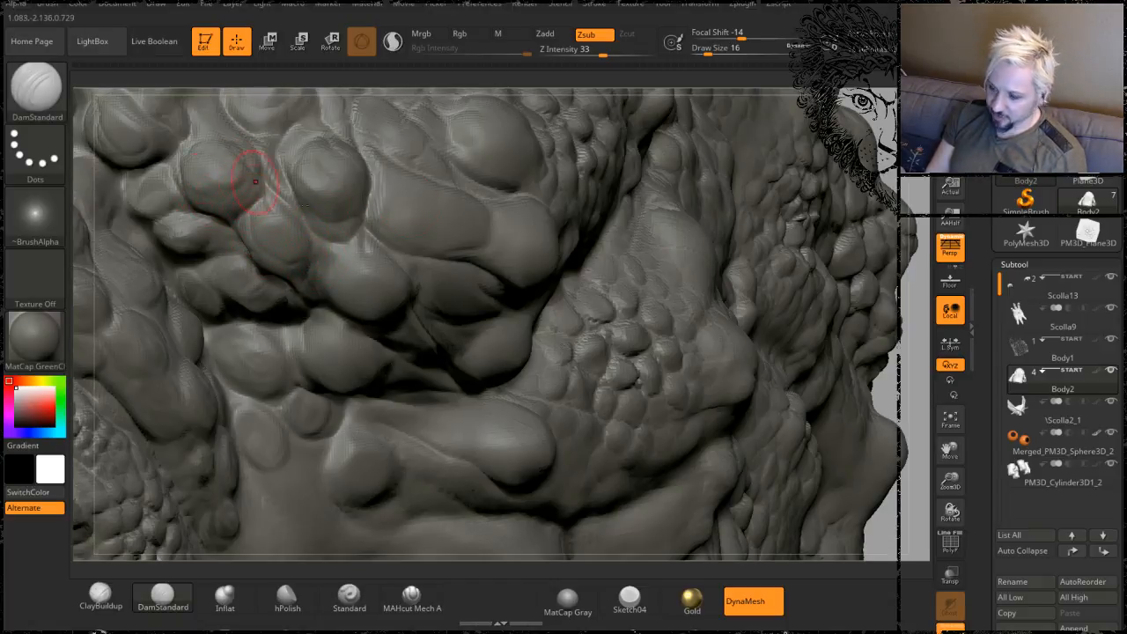
- Carve creases around the rounded knob of the ridge below the mound and smooth the skin near the neighbouring bump
left_click_drag(859, 258, 775, 173, "alt")
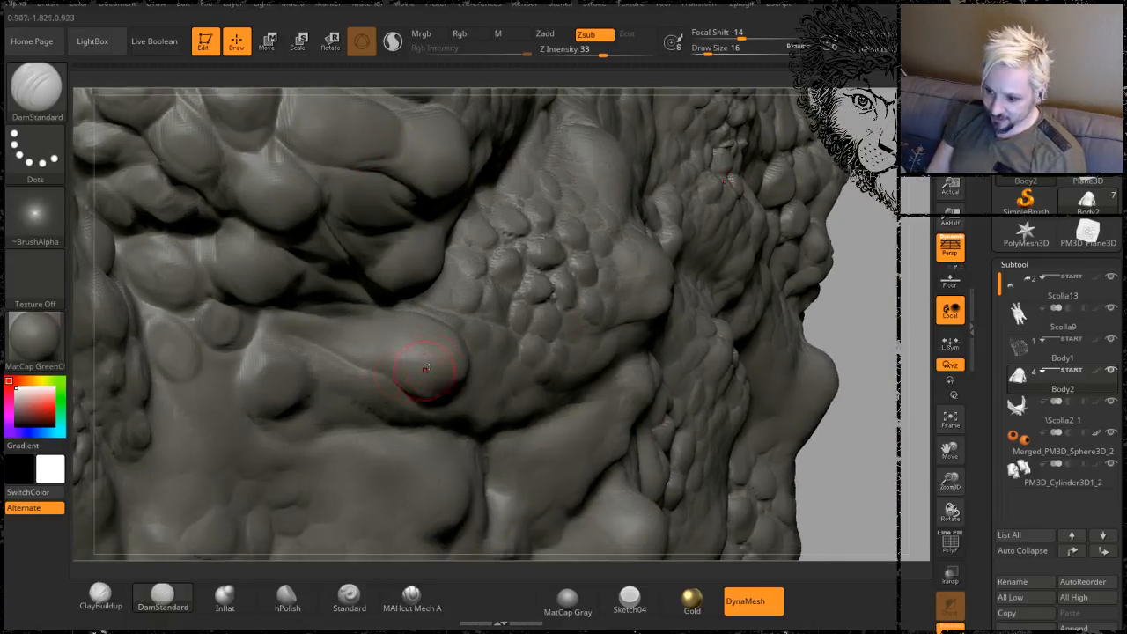
key("shift")
left_click_drag(856, 249, 765, 261)
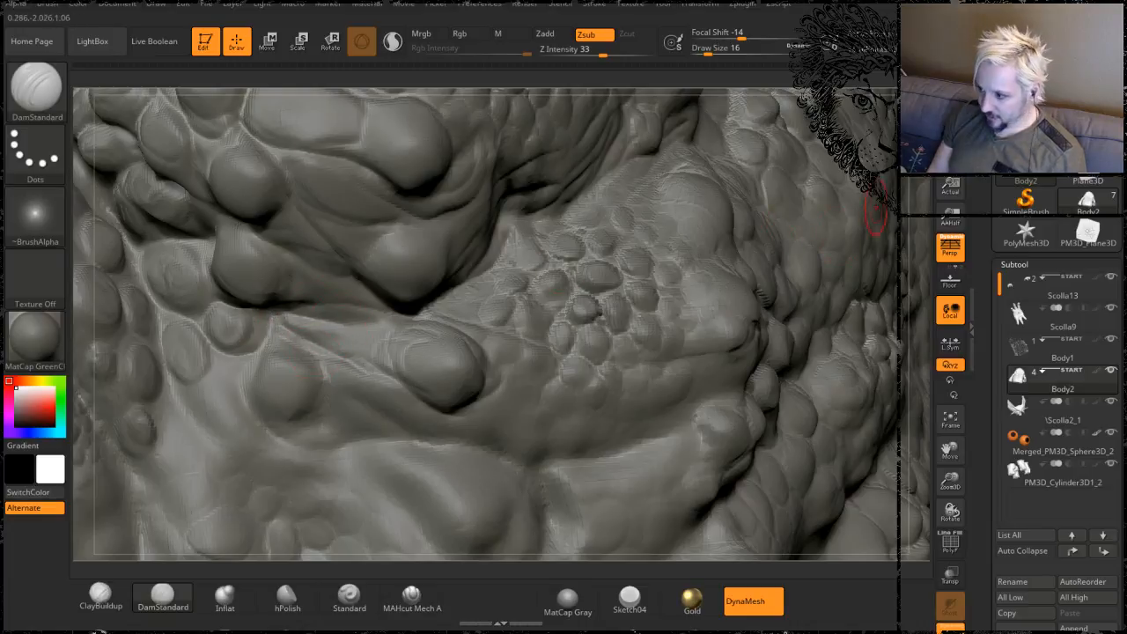
left_click_drag(915, 181, 792, 198)
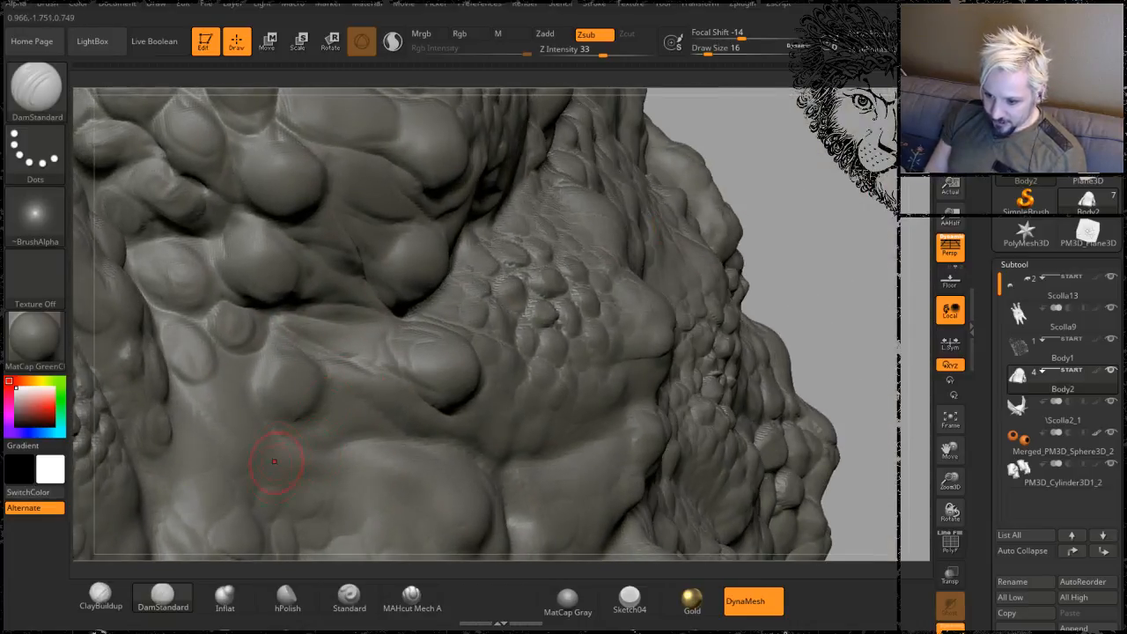
left_click_drag(214, 420, 218, 441, "shift")
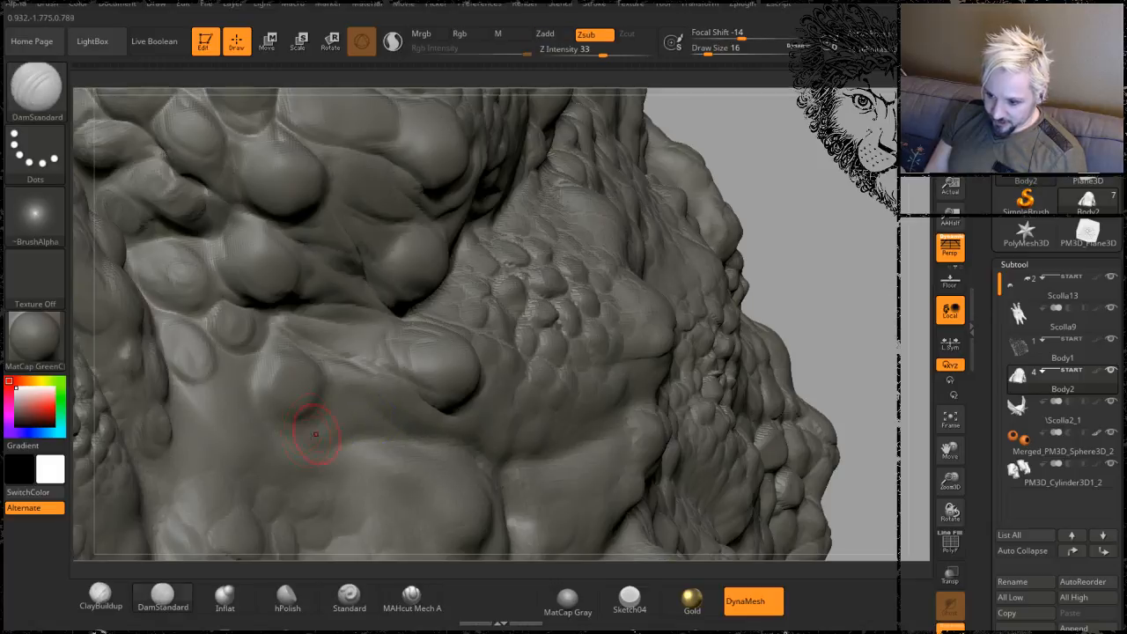
- Carve creases around the round bump below the mound and along the skin fold running down beside it
mouse_move(315, 424)
left_mouse_down()
mouse_move(258, 412)
mouse_move(245, 343)
left_mouse_up()
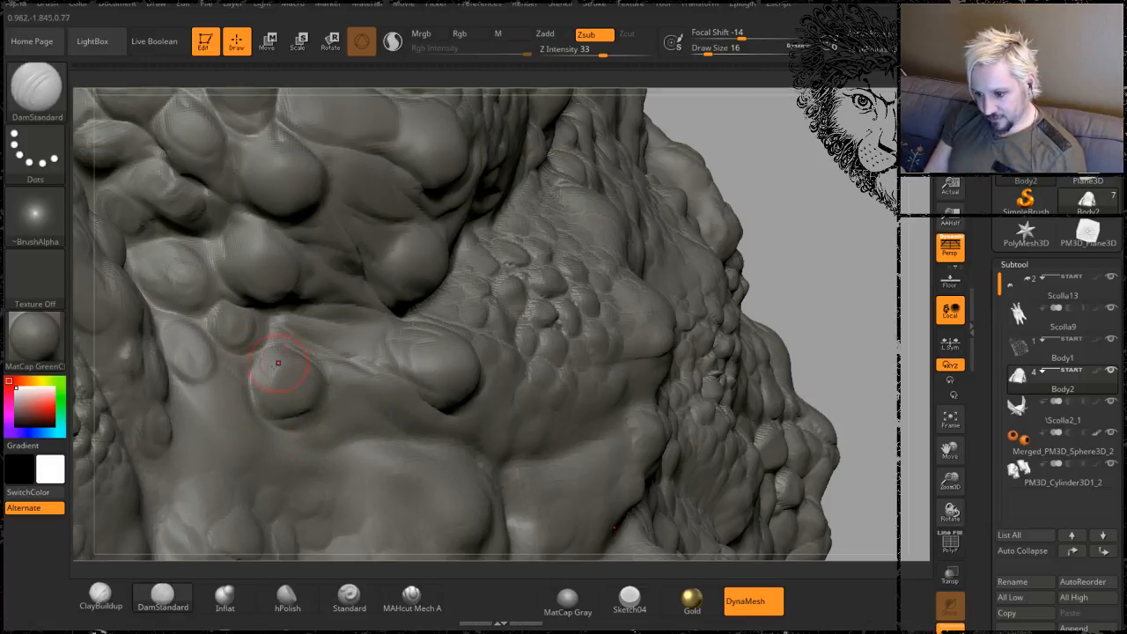
mouse_move(757, 216)
left_mouse_down()
mouse_move(821, 191)
mouse_move(881, 194)
mouse_move(890, 206)
left_mouse_up()
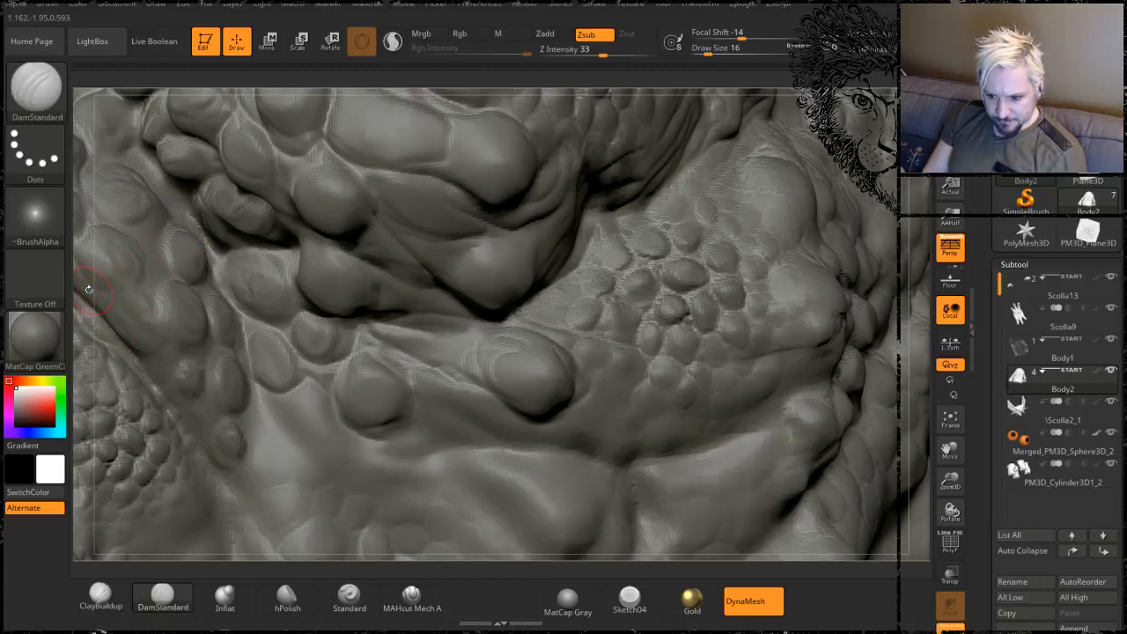
mouse_move(89, 290)
left_mouse_down()
mouse_move(89, 315)
mouse_move(76, 288)
left_mouse_up()
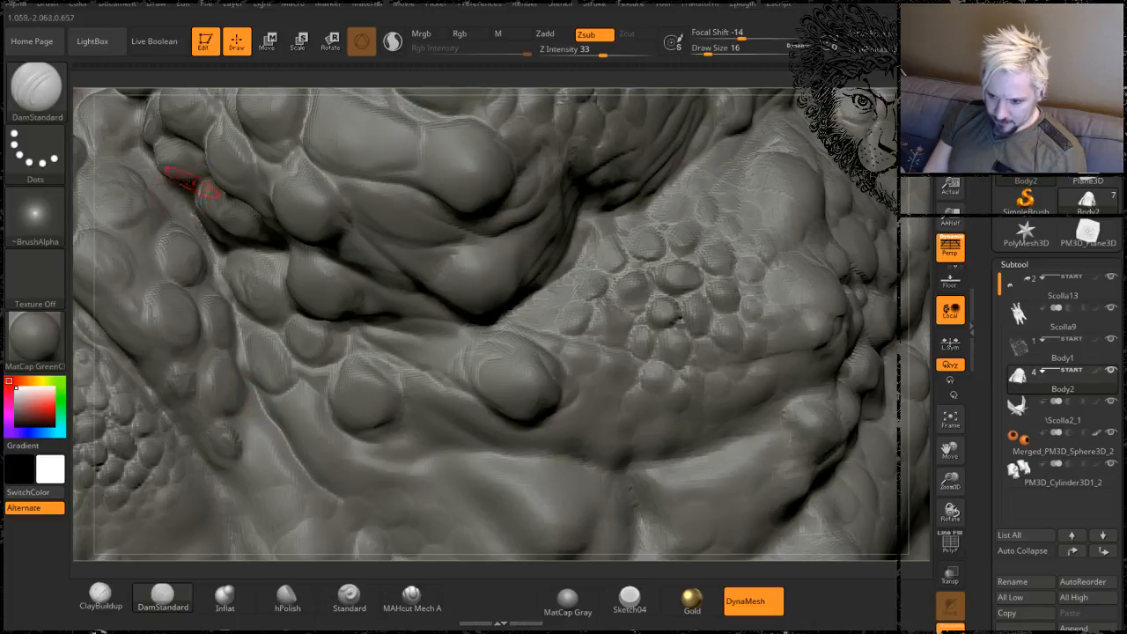
left_click_drag(81, 239, 57, 162, "alt")
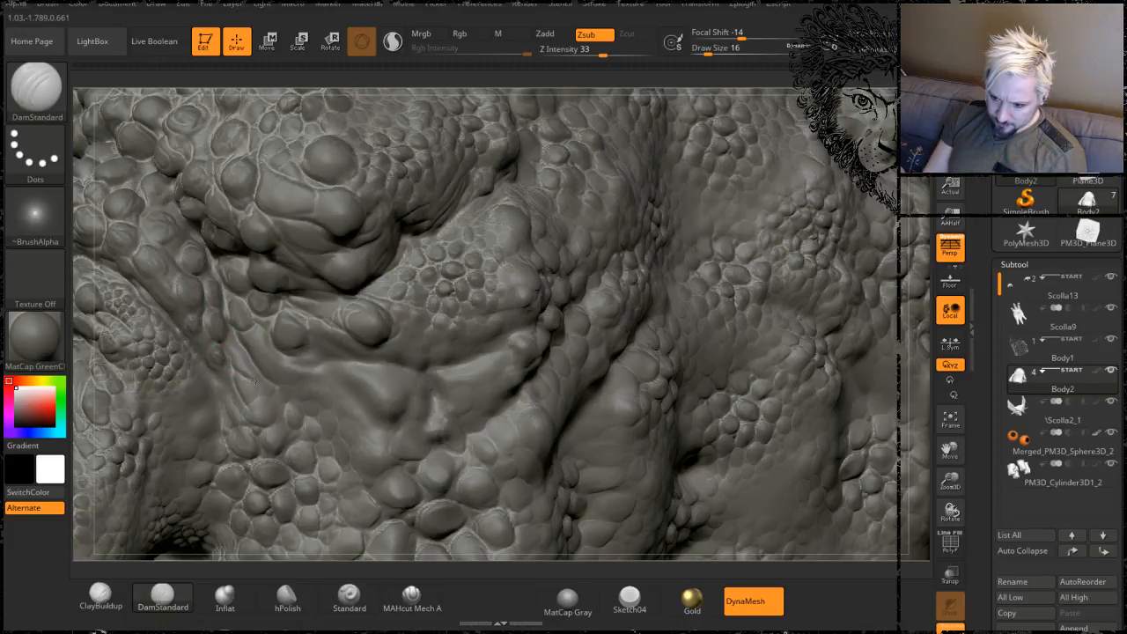
left_click_drag(317, 370, 279, 360)
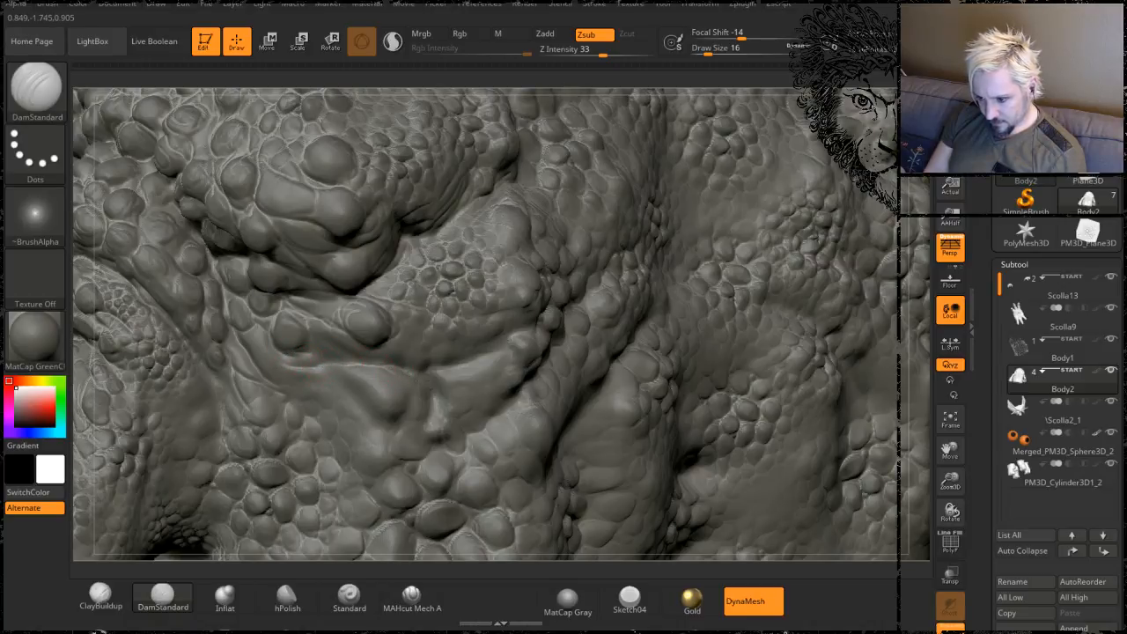
- Carve and smooth creases around the large bumps bordering the small-scale cluster below the mound
left_click_drag(913, 225, 546, 317)
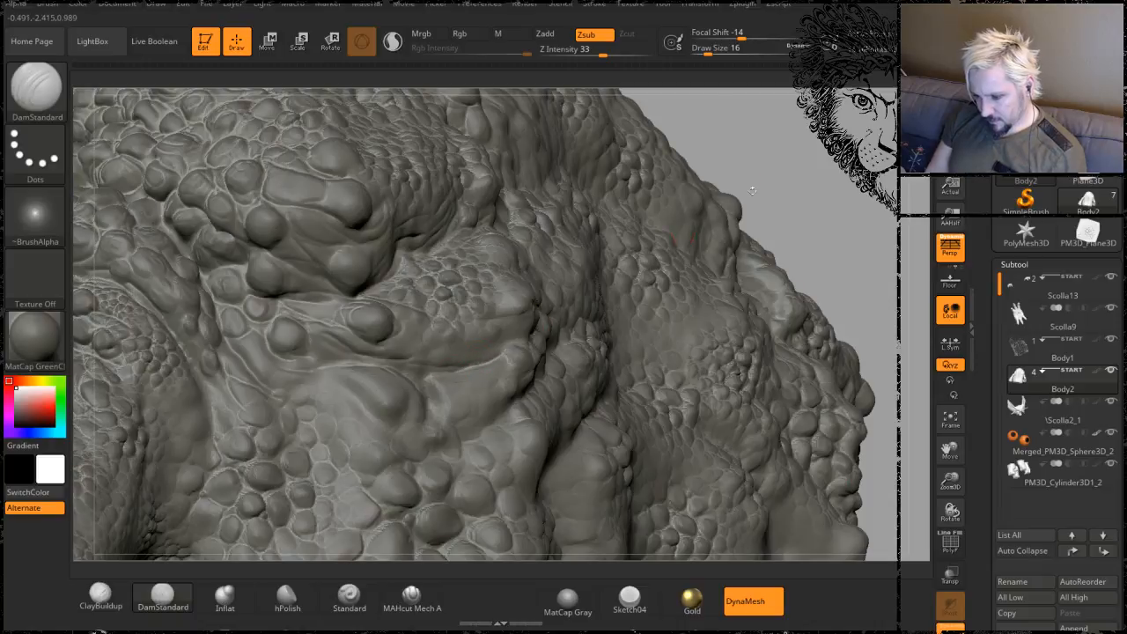
left_click_drag(783, 154, 546, 97)
mouse_move(563, 317)
right_mouse_down("ctrl")
mouse_move(577, 220)
mouse_move(638, 283)
right_mouse_up("ctrl")
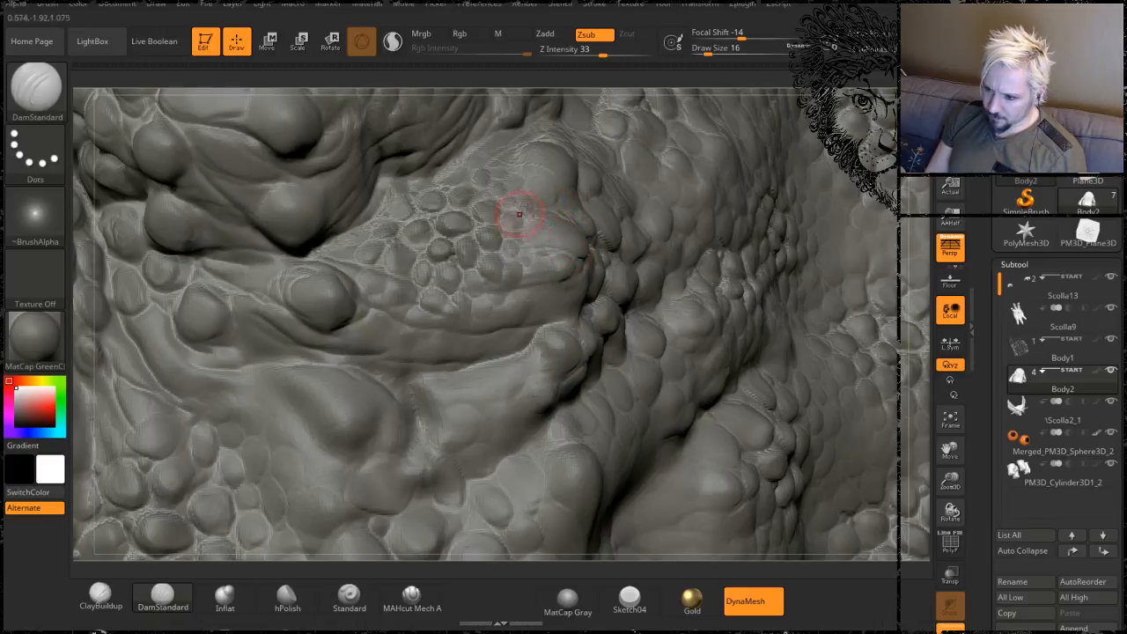
key("shift")
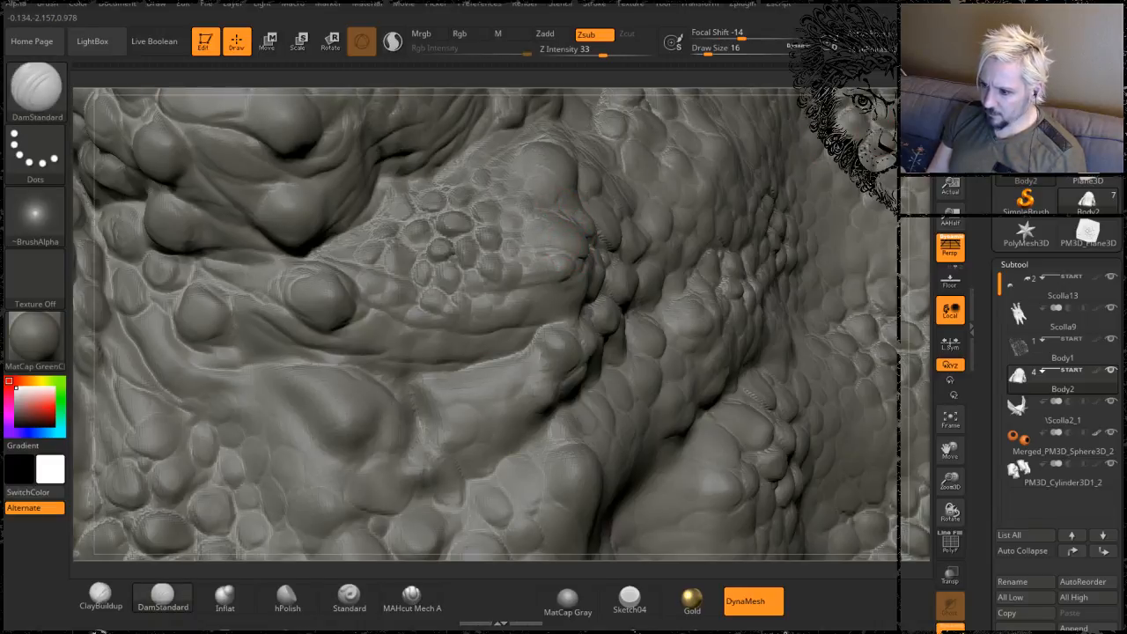
right_click_drag(571, 216, 607, 239)
key("shift")
mouse_move(529, 159)
left_mouse_down("shift")
mouse_move(526, 132)
mouse_move(544, 182)
left_mouse_up("shift")
mouse_move(486, 141)
left_mouse_down()
mouse_move(494, 159)
mouse_move(474, 132)
mouse_move(485, 143)
left_mouse_up()
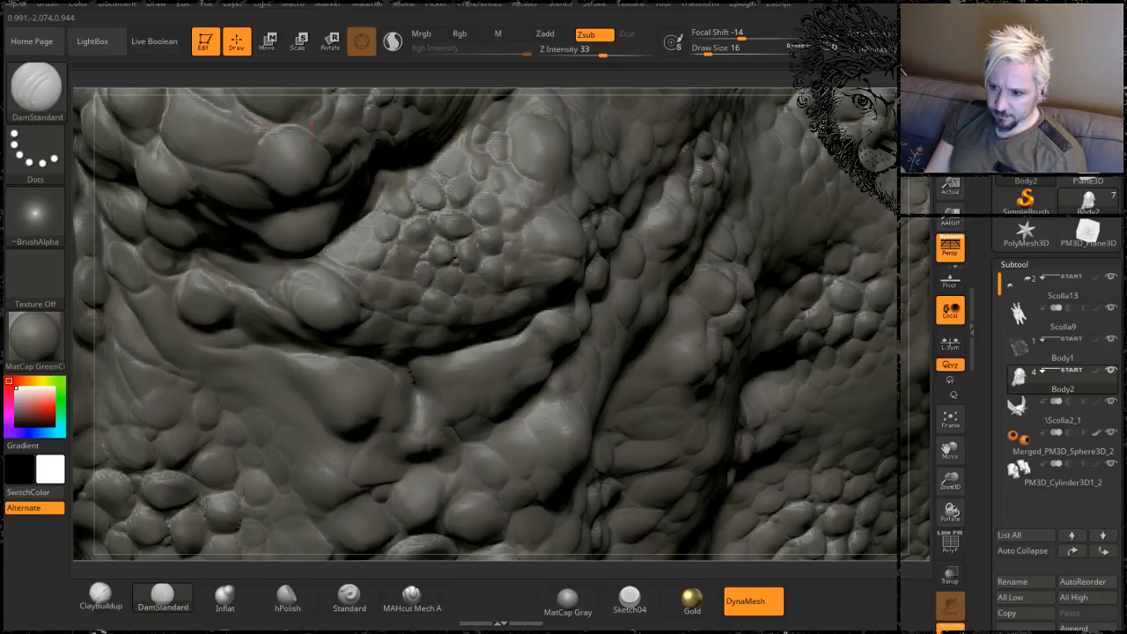
- Carve wrinkled folds into the skin between the mound's large round bumps and the bumps beneath them
mouse_move(356, 81)
left_mouse_down()
mouse_move(367, 75)
mouse_move(359, 66)
left_mouse_up()
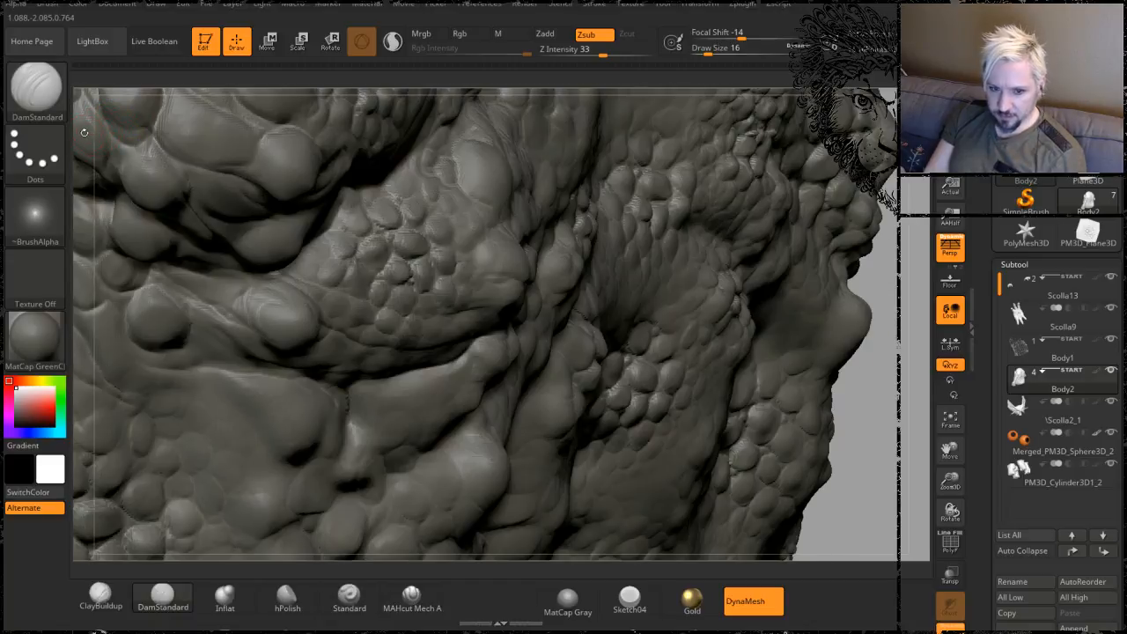
left_click_drag(84, 132, 142, 183)
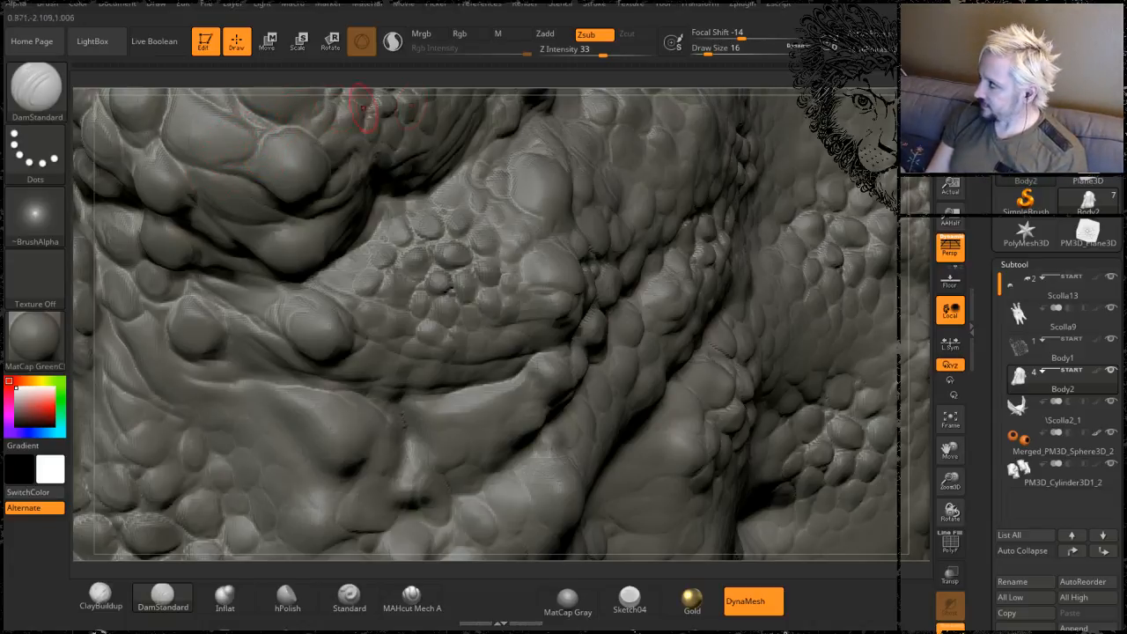
left_click_drag(640, 81, 672, 43)
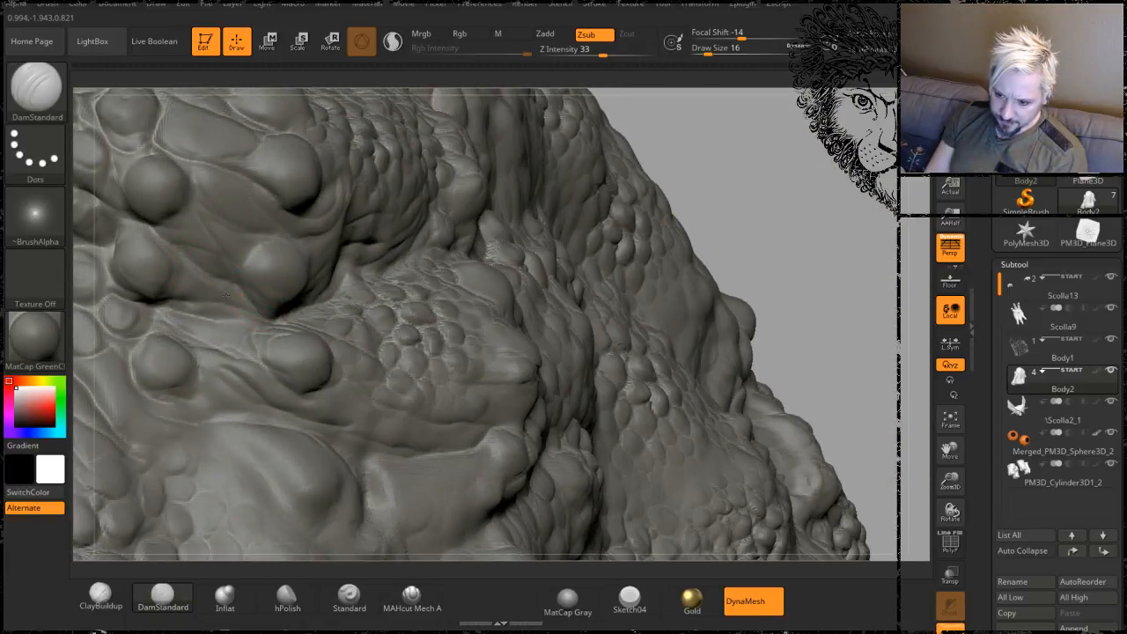
mouse_move(780, 182)
left_mouse_down()
mouse_move(855, 208)
mouse_move(867, 233)
left_mouse_up()
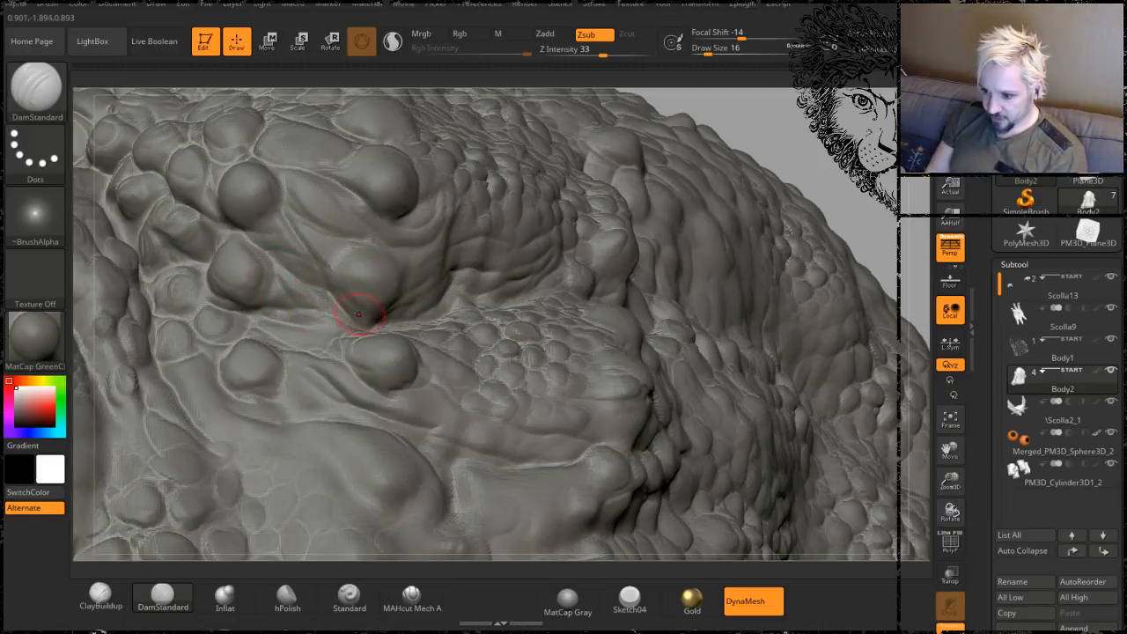
left_click_drag(824, 154, 654, 167)
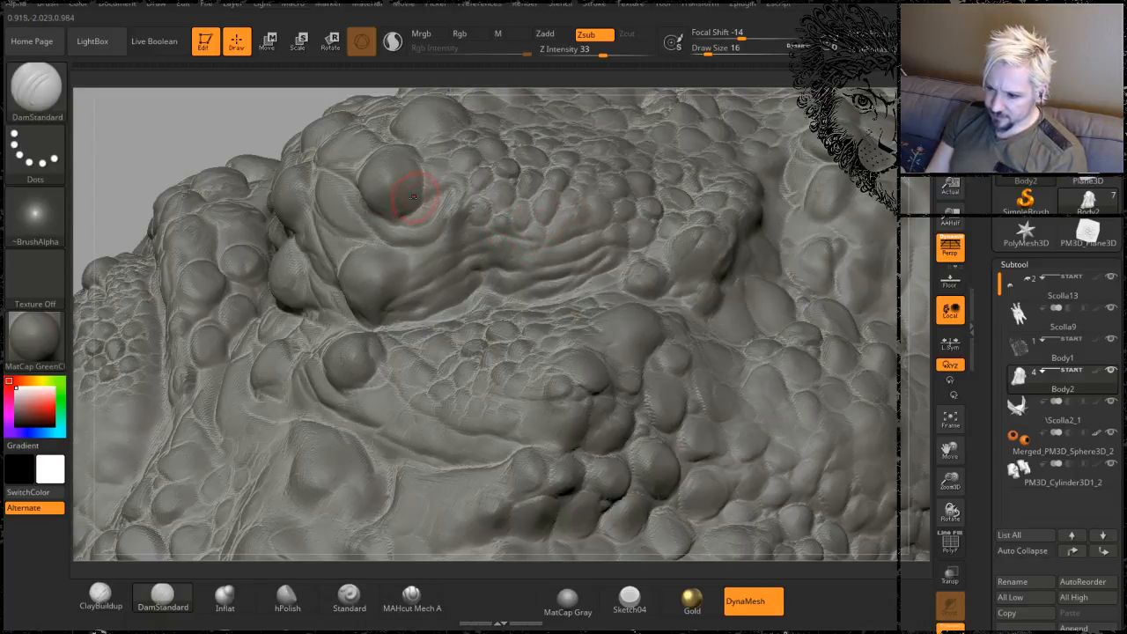
mouse_move(380, 81)
left_mouse_down()
mouse_move(407, 106)
mouse_move(345, 153)
left_mouse_up()
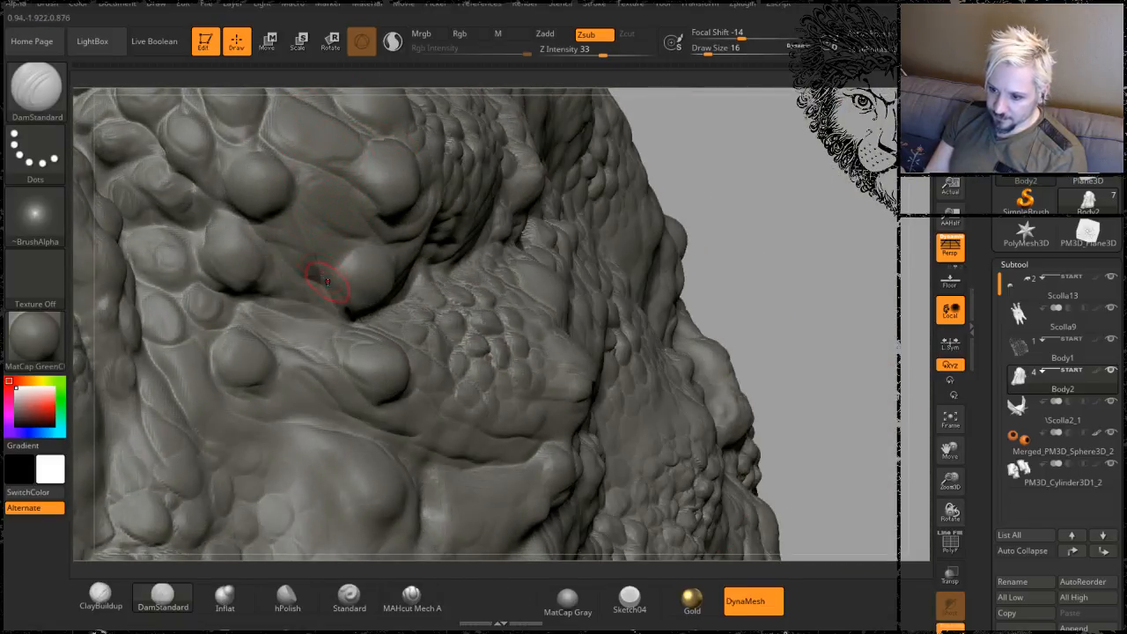
left_click_drag(800, 176, 687, 186)
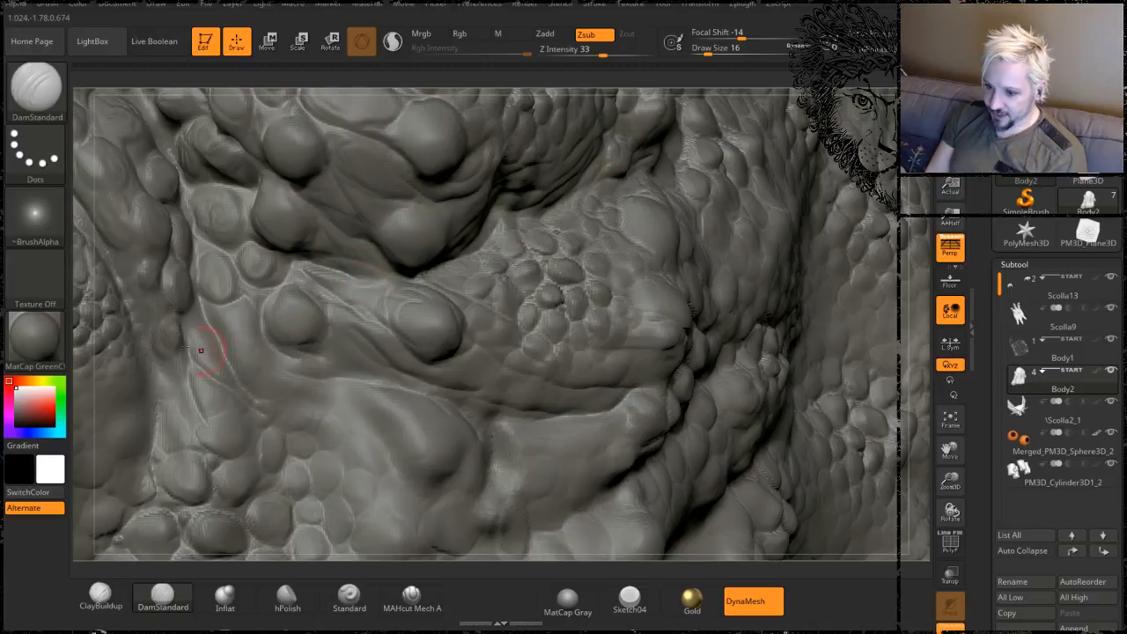
- Outline the large teardrop bump below the ridge and divide the smooth skin beside it into small rounded scales
left_click_drag(84, 358, 256, 293, "alt")
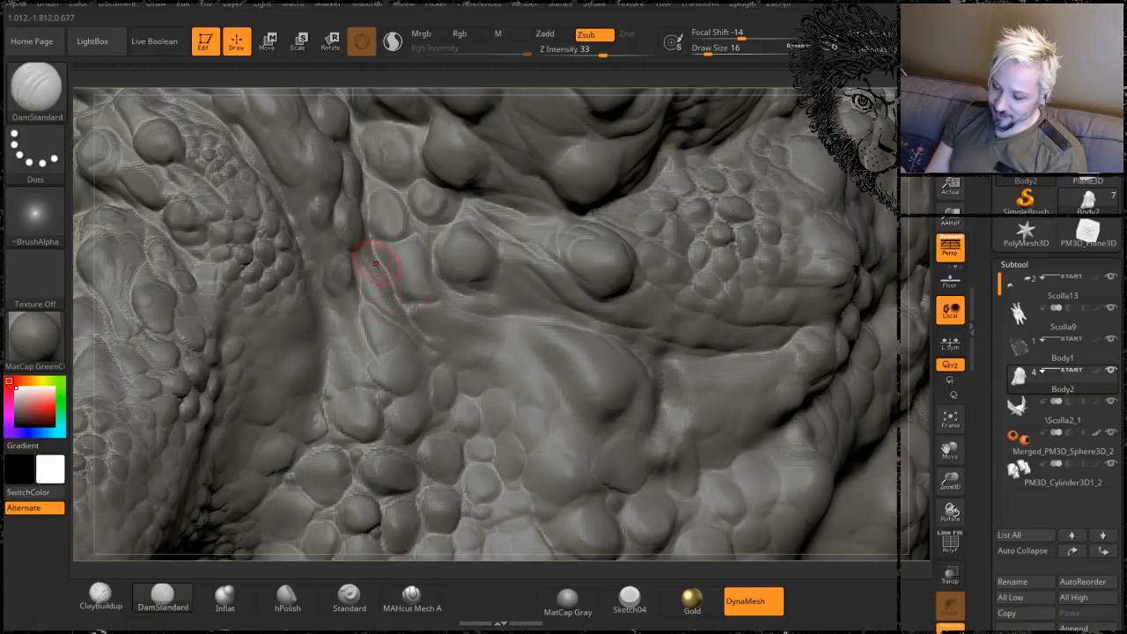
left_click_drag(357, 270, 353, 252)
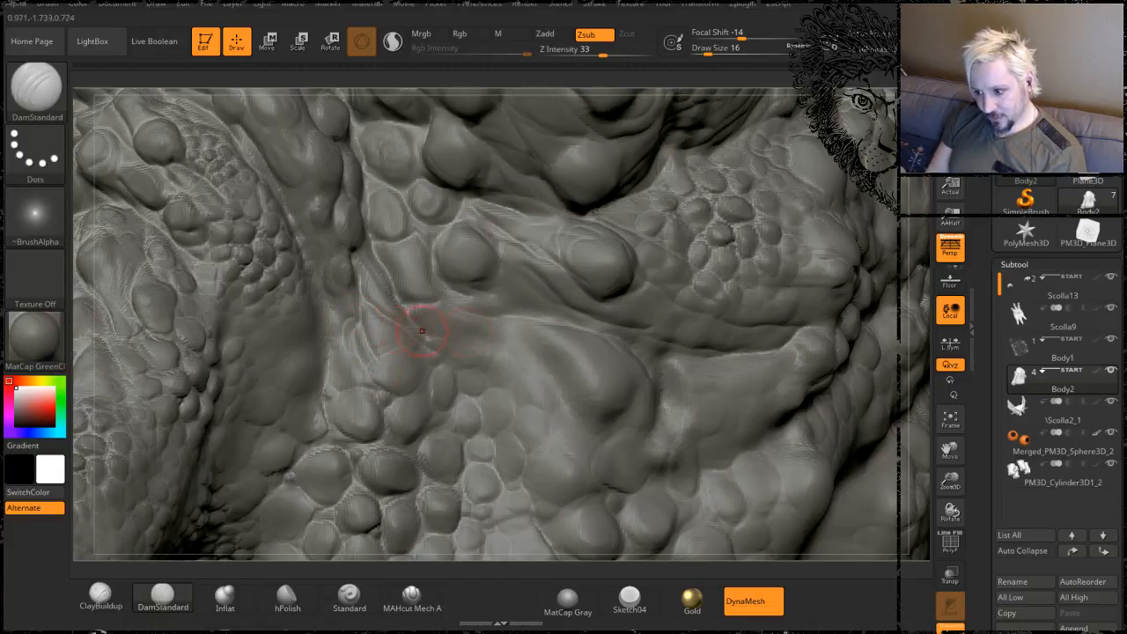
mouse_move(541, 359)
left_mouse_down()
mouse_move(580, 427)
mouse_move(629, 409)
mouse_move(544, 444)
mouse_move(588, 458)
left_mouse_up()
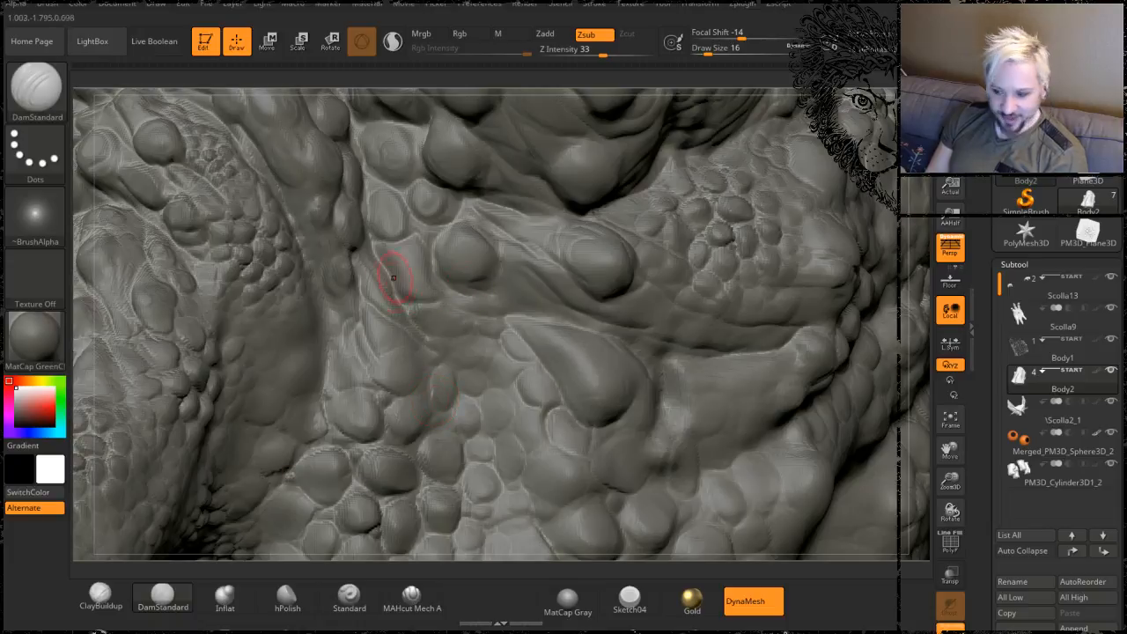
mouse_move(85, 196)
left_mouse_down()
mouse_move(85, 184)
mouse_move(156, 214)
left_mouse_up()
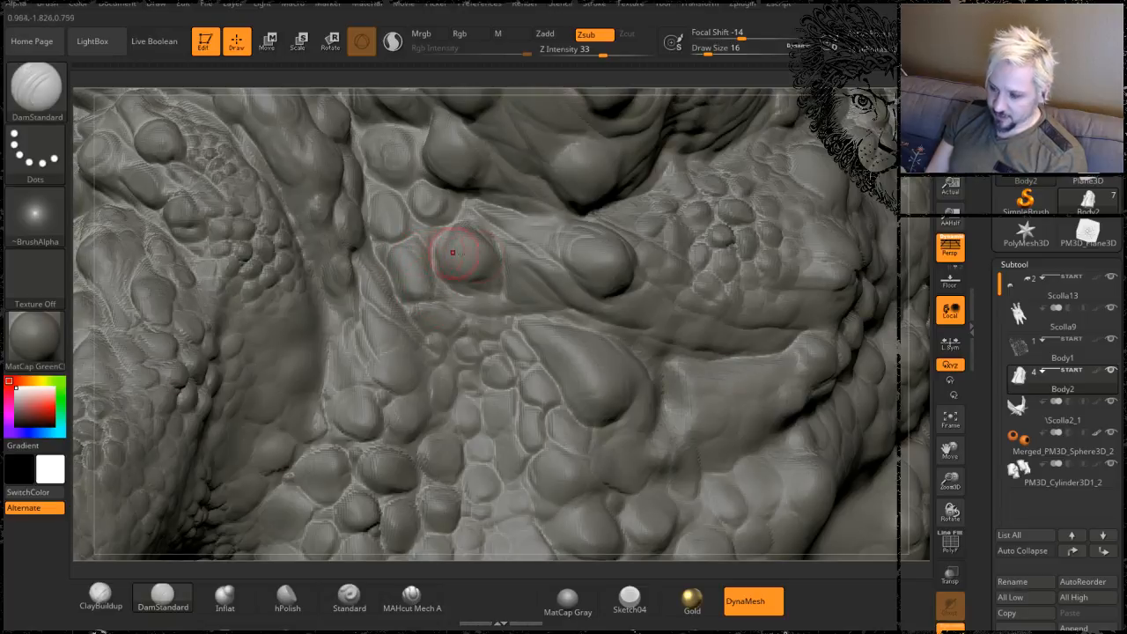
- Carve creases separating the elongated bumps of the vertical fold between the shoulder and the mound
mouse_move(924, 344)
left_mouse_down("alt")
mouse_move(881, 216)
mouse_move(779, 218)
left_mouse_up("alt")
mouse_move(867, 240)
left_mouse_down()
mouse_move(793, 236)
mouse_move(740, 264)
mouse_move(849, 219)
mouse_move(832, 201)
mouse_move(799, 196)
mouse_move(825, 229)
left_mouse_up()
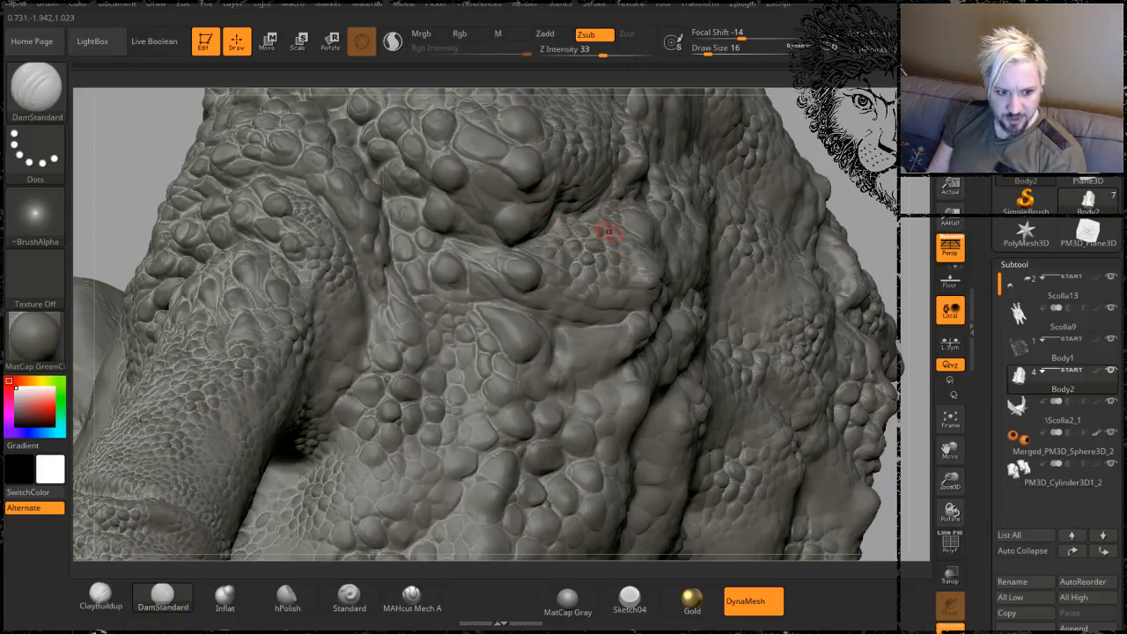
right_click_drag(609, 232, 753, 193, "alt")
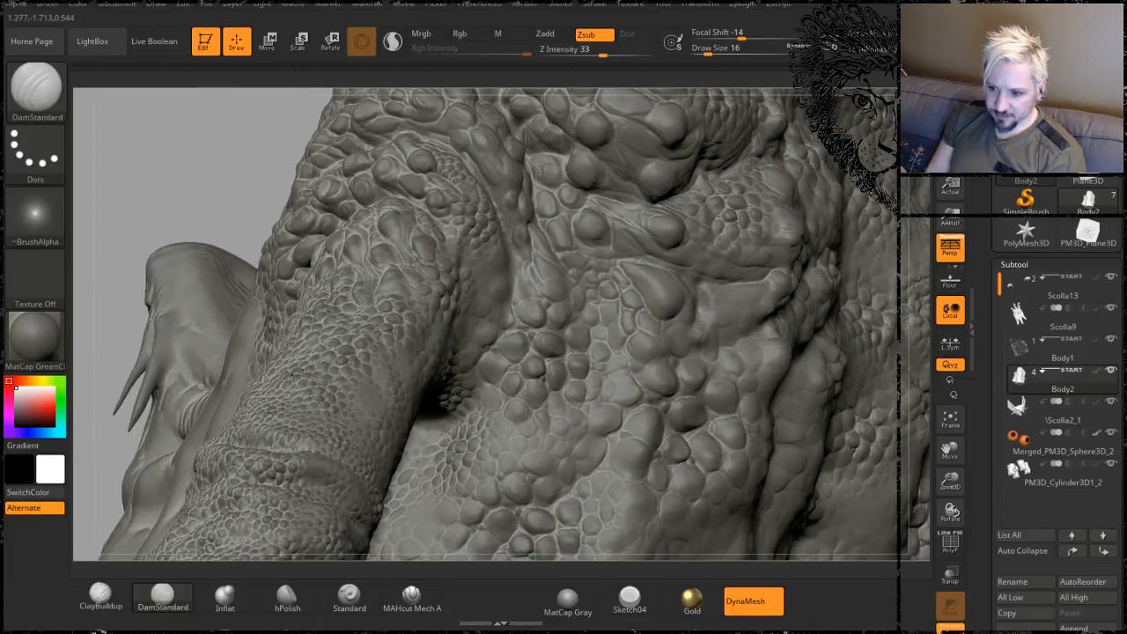
mouse_move(227, 170)
left_mouse_down()
mouse_move(217, 174)
mouse_move(223, 192)
left_mouse_up()
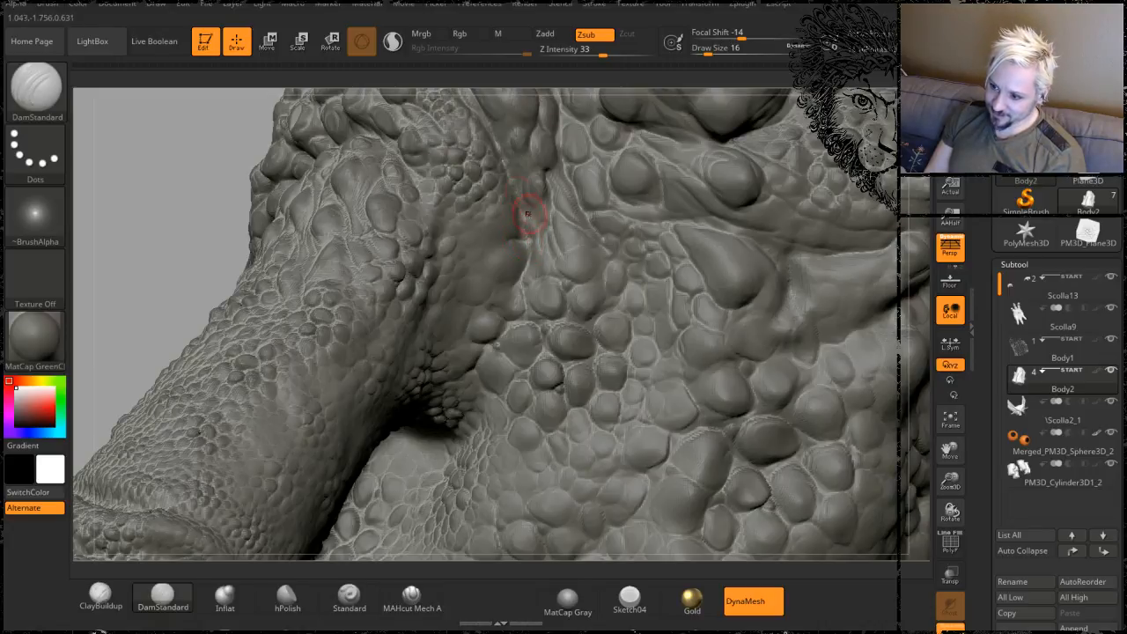
left_click_drag(151, 158, 547, 205)
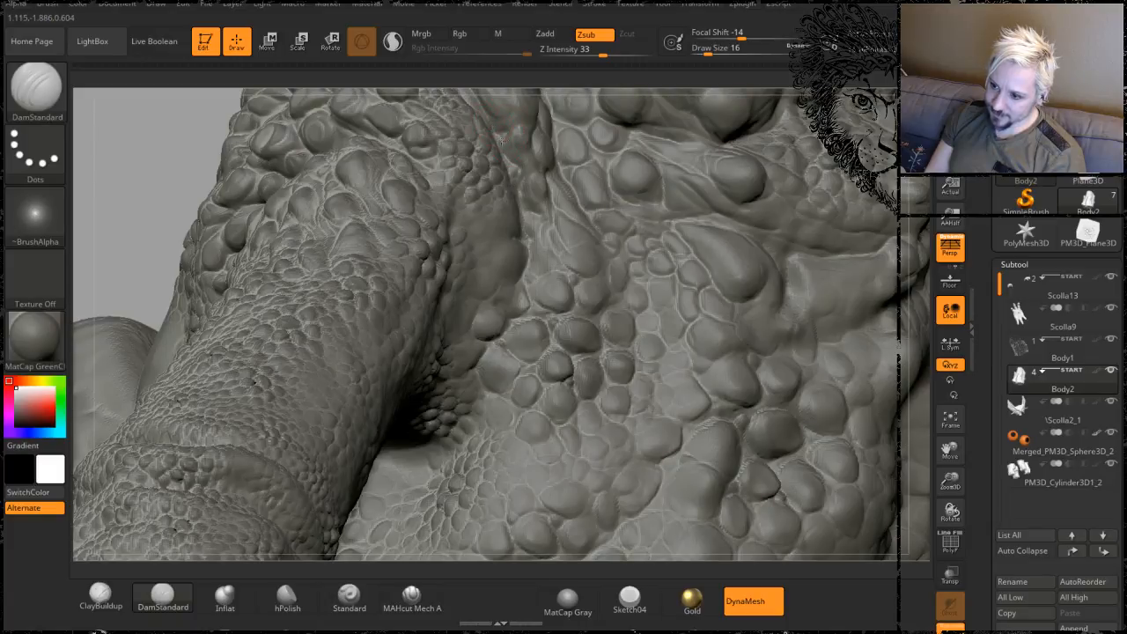
mouse_move(191, 130)
left_mouse_down()
mouse_move(184, 176)
mouse_move(212, 167)
left_mouse_up()
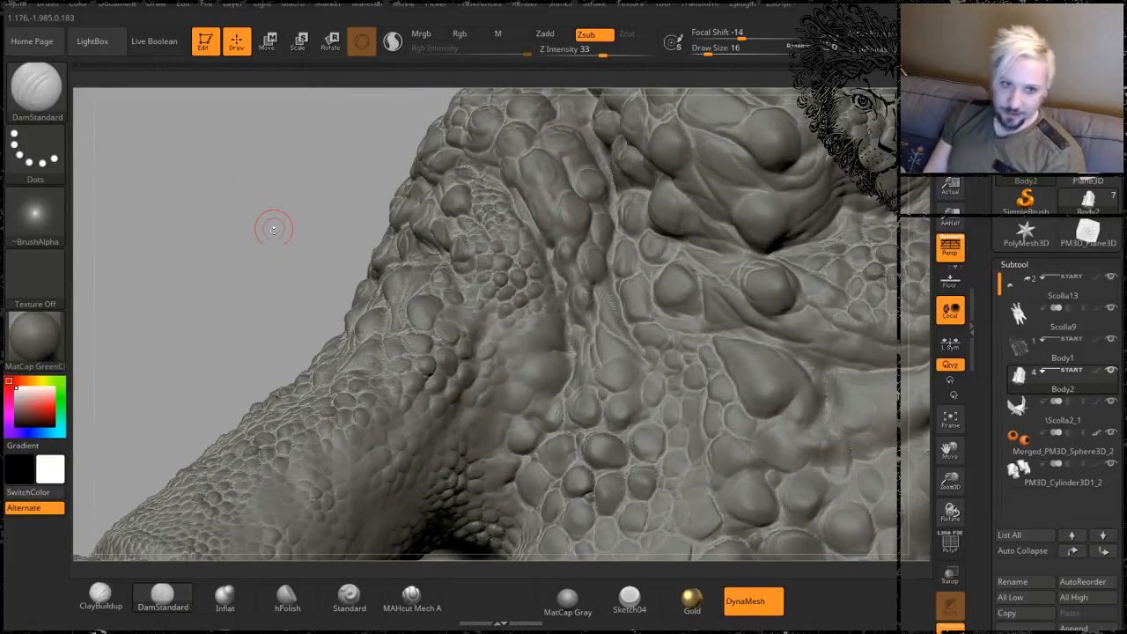
- Carve small scales down the smooth inner shoulder, continuing the small-scale cluster towards the armpit
mouse_move(272, 226)
left_mouse_down()
mouse_move(276, 242)
mouse_move(256, 218)
mouse_move(308, 206)
left_mouse_up()
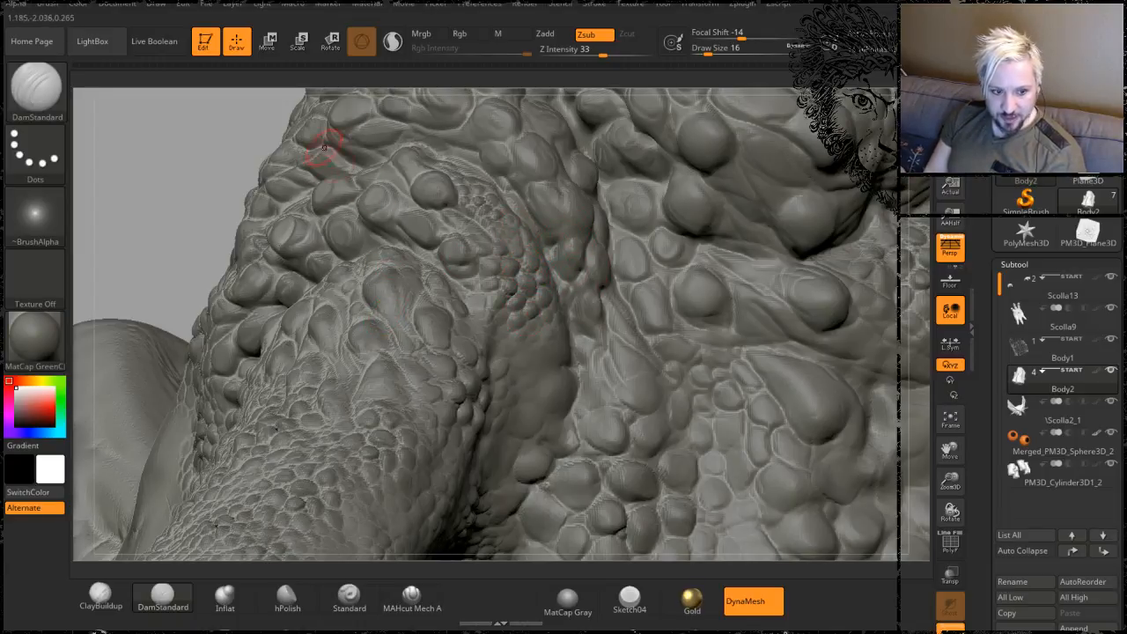
mouse_move(201, 172)
left_mouse_down()
mouse_move(184, 181)
mouse_move(280, 230)
left_mouse_up()
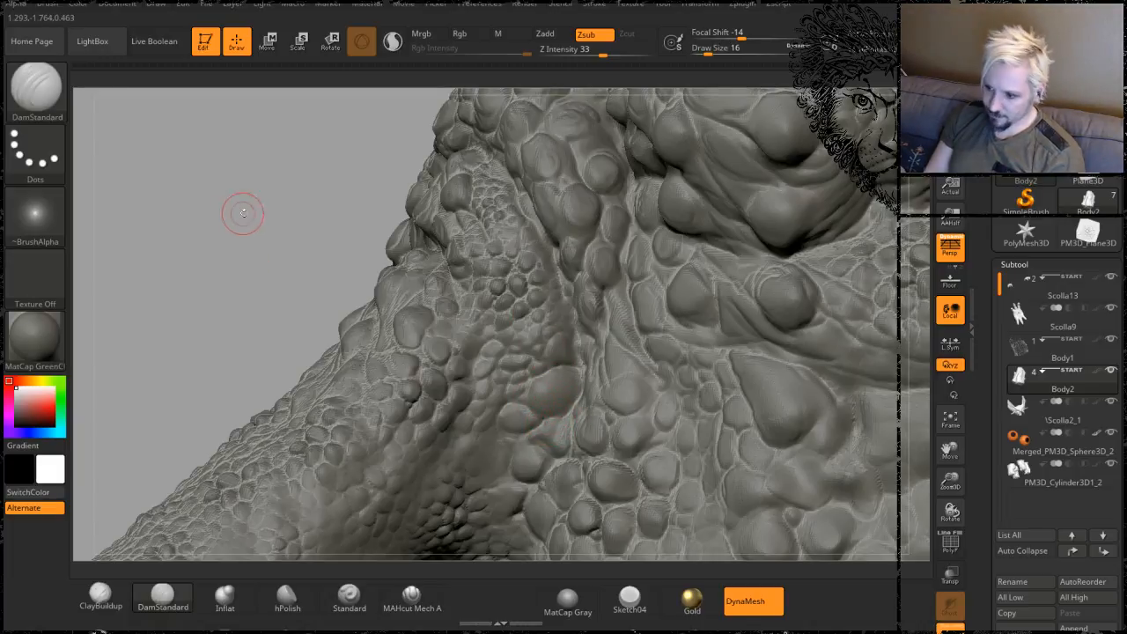
mouse_move(244, 214)
left_mouse_down("alt")
mouse_move(188, 181)
mouse_move(212, 162)
left_mouse_up("alt")
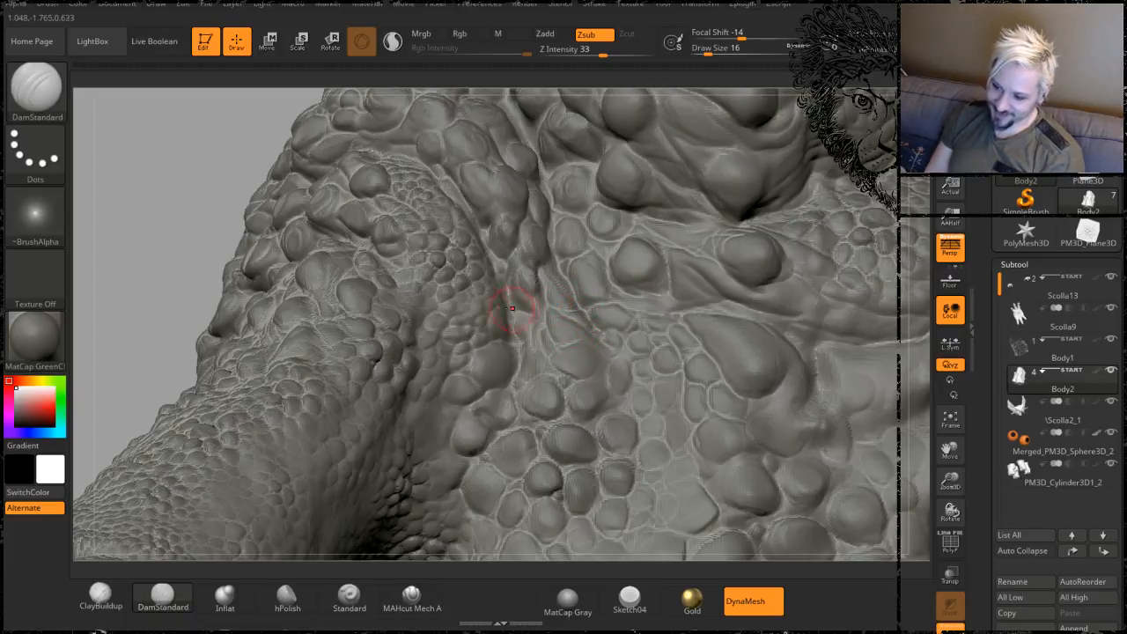
- Carve creases between the rounded scales where the base of the fold meets the armpit's edge
left_click_drag(155, 291, 251, 335)
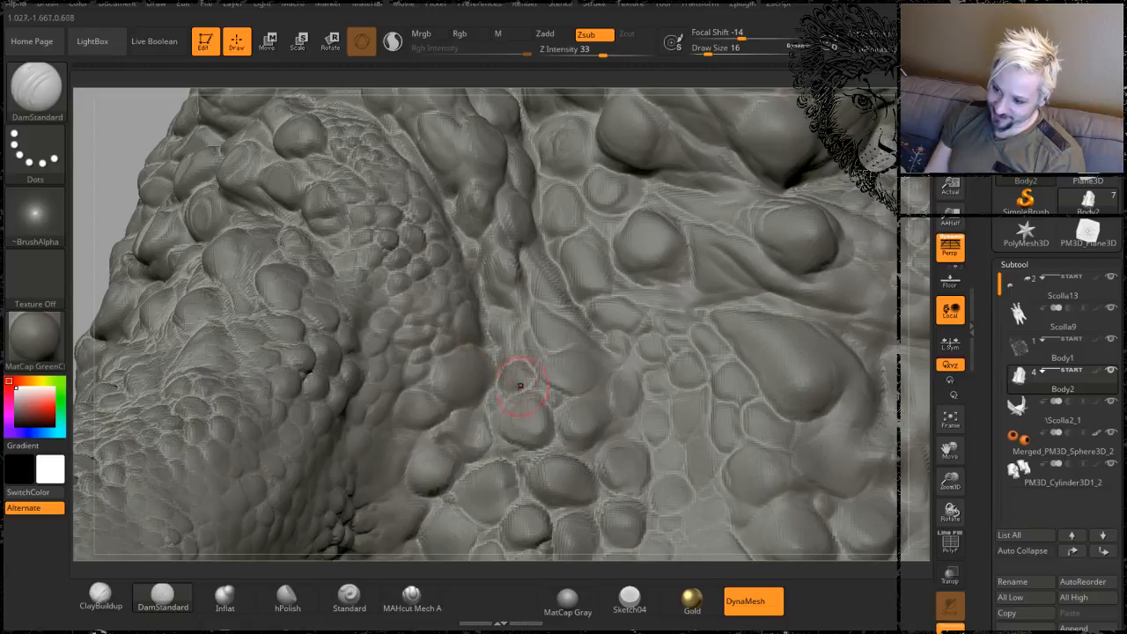
left_click_drag(450, 418, 440, 444)
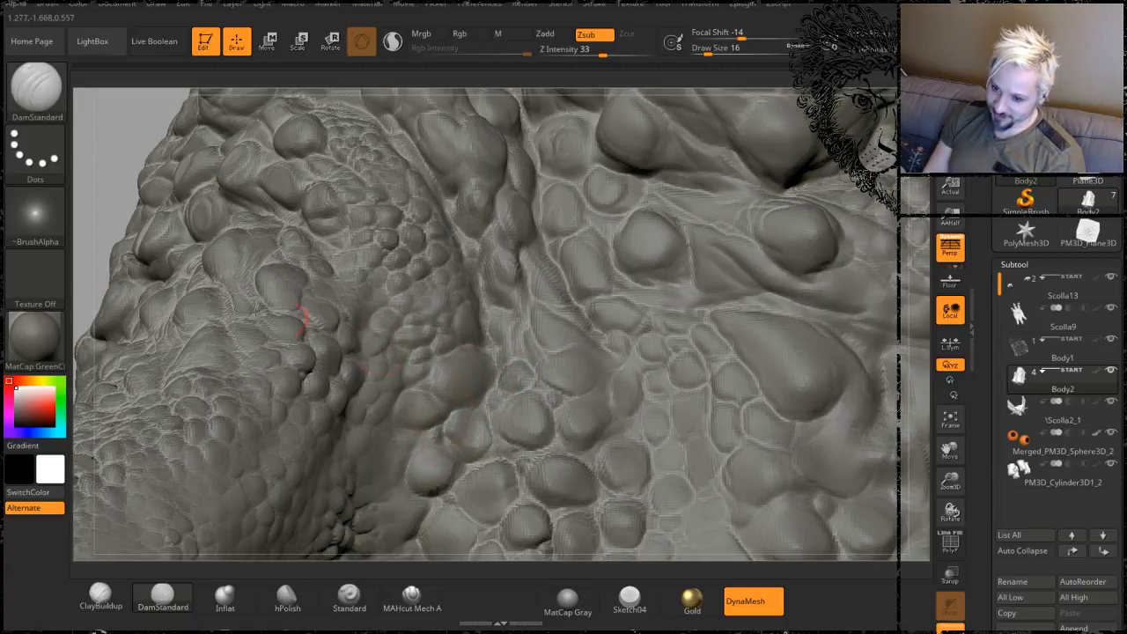
left_click_drag(91, 176, 141, 108, "alt")
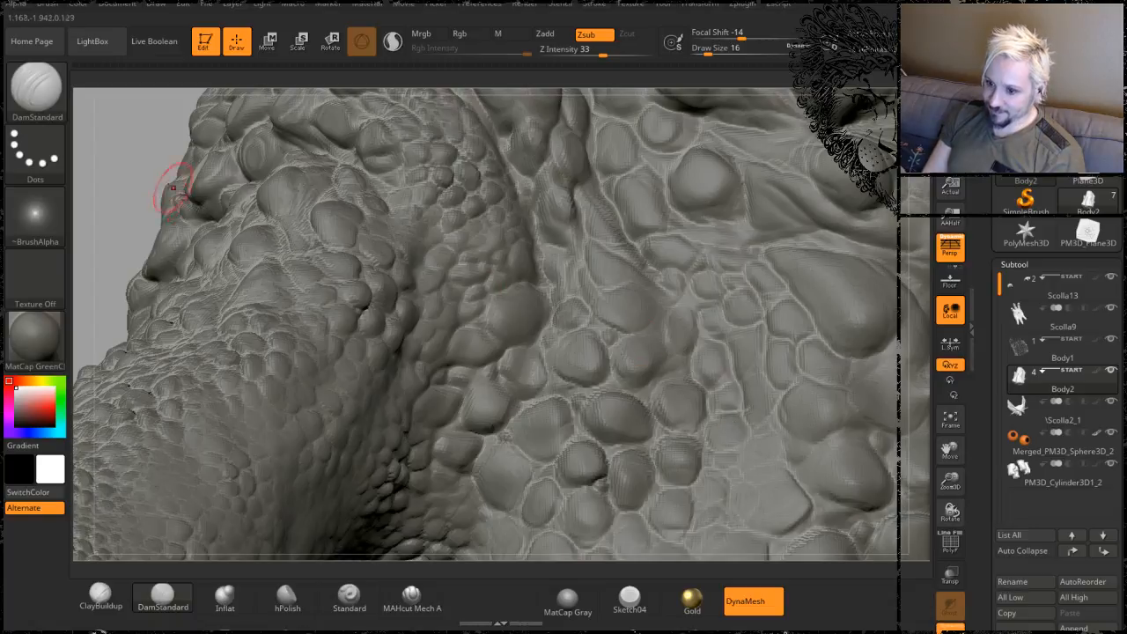
mouse_move(114, 163)
left_mouse_down()
mouse_move(105, 135)
mouse_move(93, 232)
mouse_move(221, 254)
mouse_move(241, 312)
mouse_move(222, 249)
left_mouse_up()
left_click_drag(195, 332, 211, 255)
left_click_drag(237, 202, 646, 235)
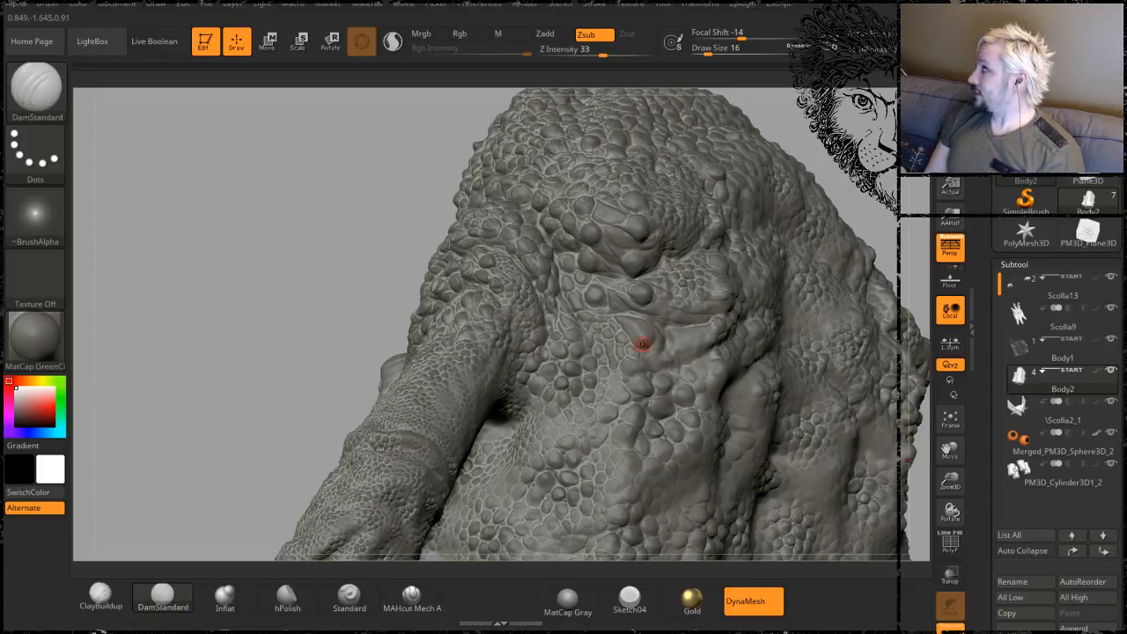
- Carve small scales beside the large rounded bump on the inner shoulder, next to the vertical fold
mouse_move(329, 286)
left_mouse_down("alt")
mouse_move(320, 265)
mouse_move(348, 320)
mouse_move(350, 296)
mouse_move(291, 236)
mouse_move(229, 179)
mouse_move(203, 175)
mouse_move(271, 191)
left_mouse_up("alt")
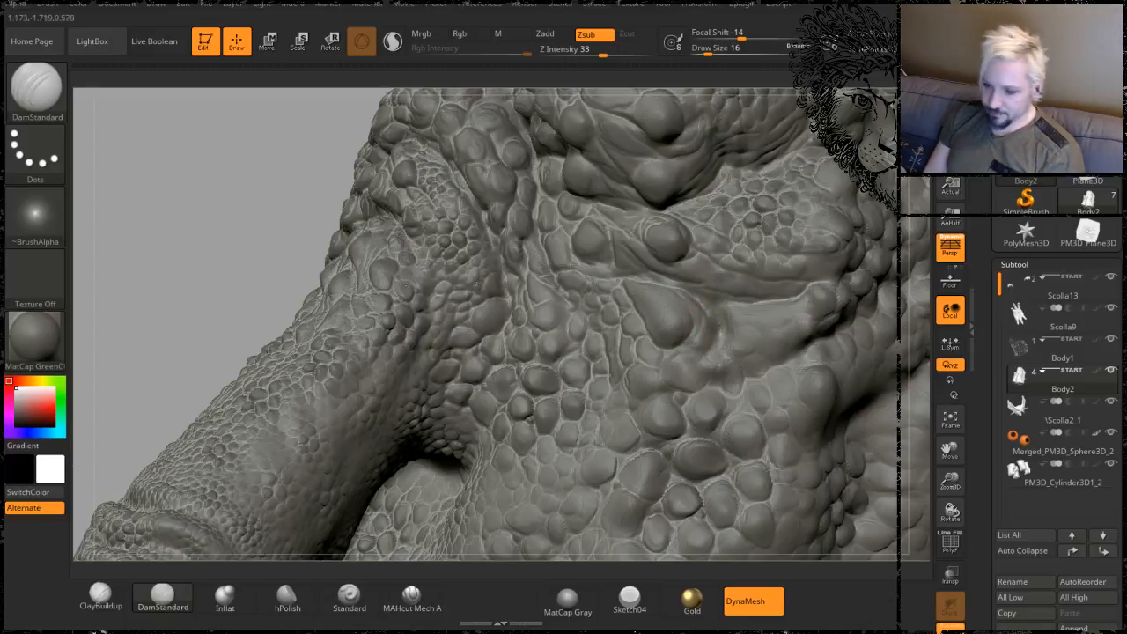
mouse_move(176, 266)
left_mouse_down()
mouse_move(160, 253)
mouse_move(198, 284)
mouse_move(217, 346)
left_mouse_up()
left_click_drag(352, 346, 356, 326)
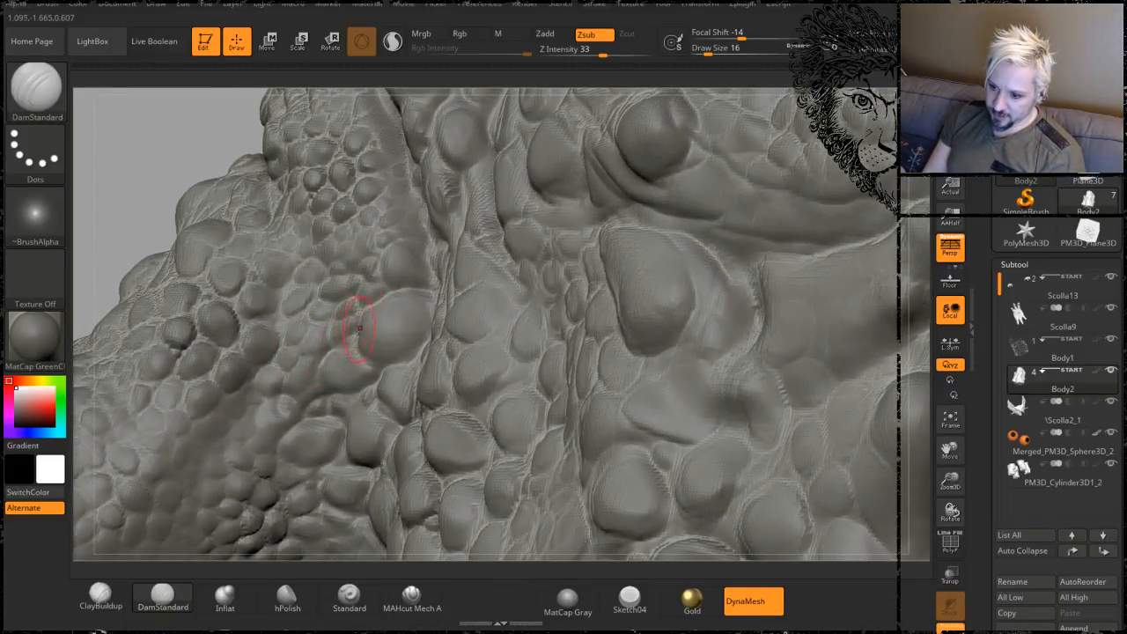
left_click_drag(152, 200, 263, 102, "alt")
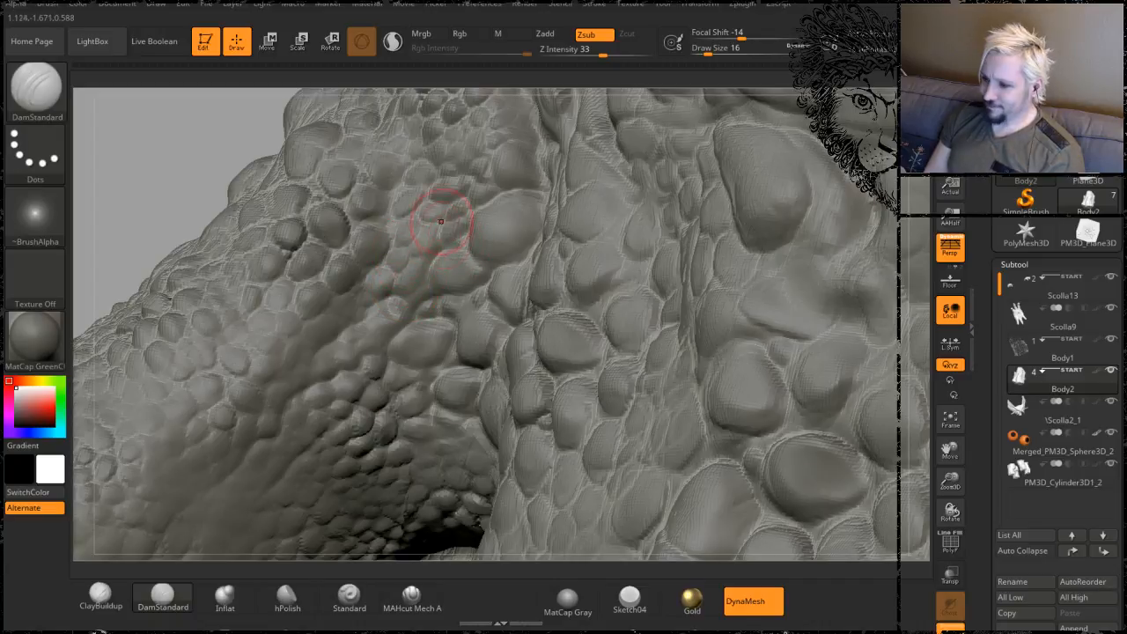
- Smooth the sharp creases around the small scales at the edge of the armpit
left_click_drag(139, 176, 164, 78)
key("shift")
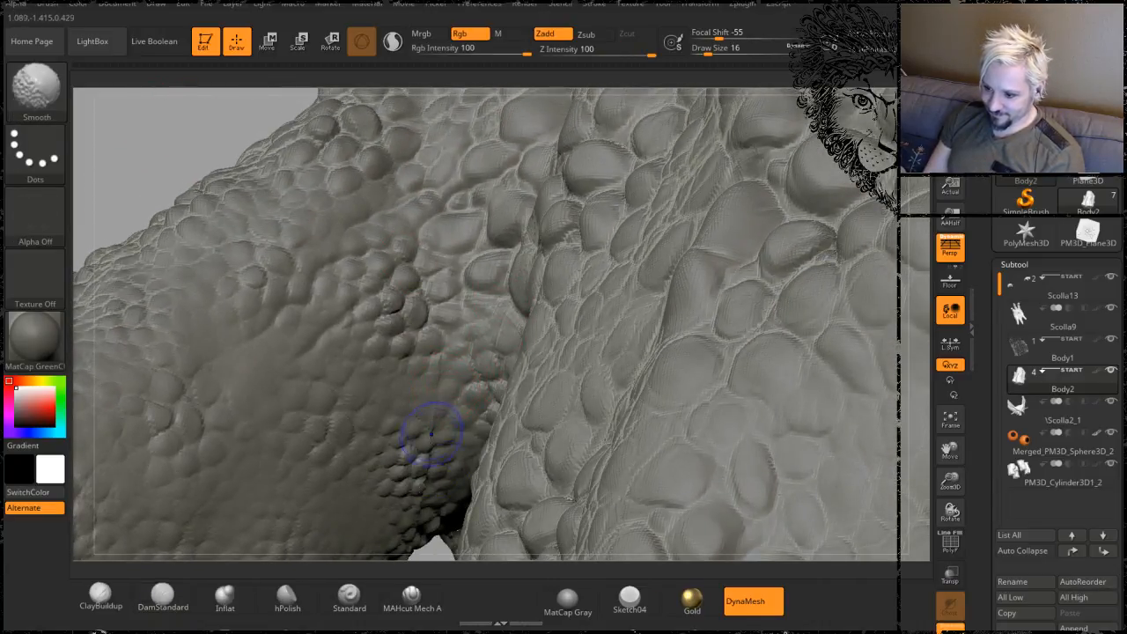
mouse_move(165, 190)
left_mouse_down()
mouse_move(169, 156)
mouse_move(128, 108)
left_mouse_up()
key("shift")
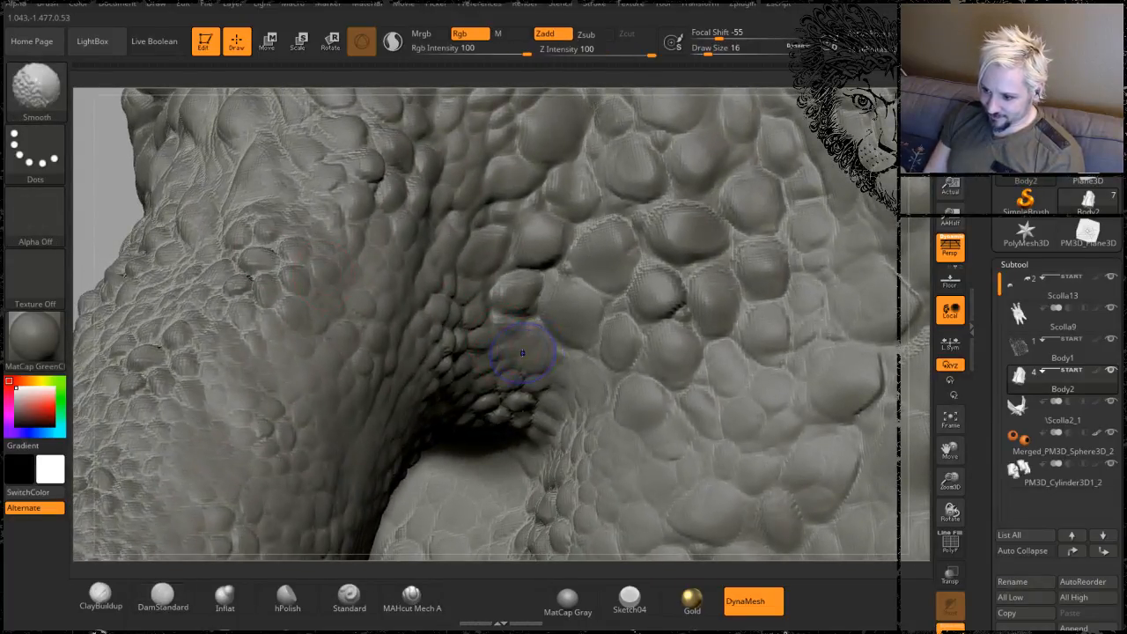
key("b")
key("c")
key("l")
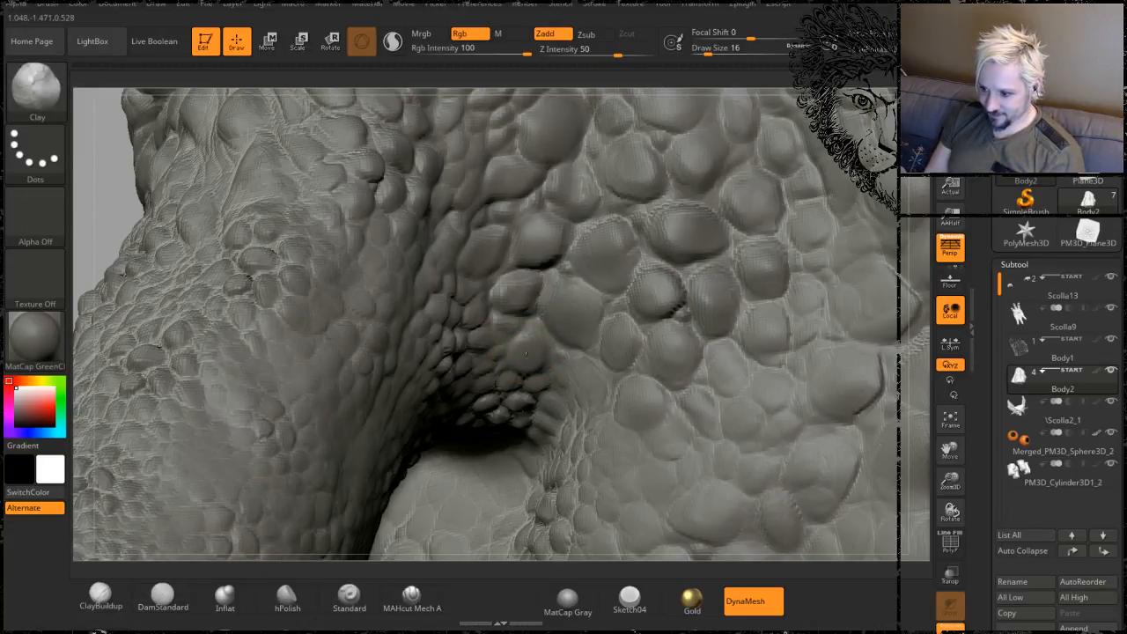
left_click(111, 587)
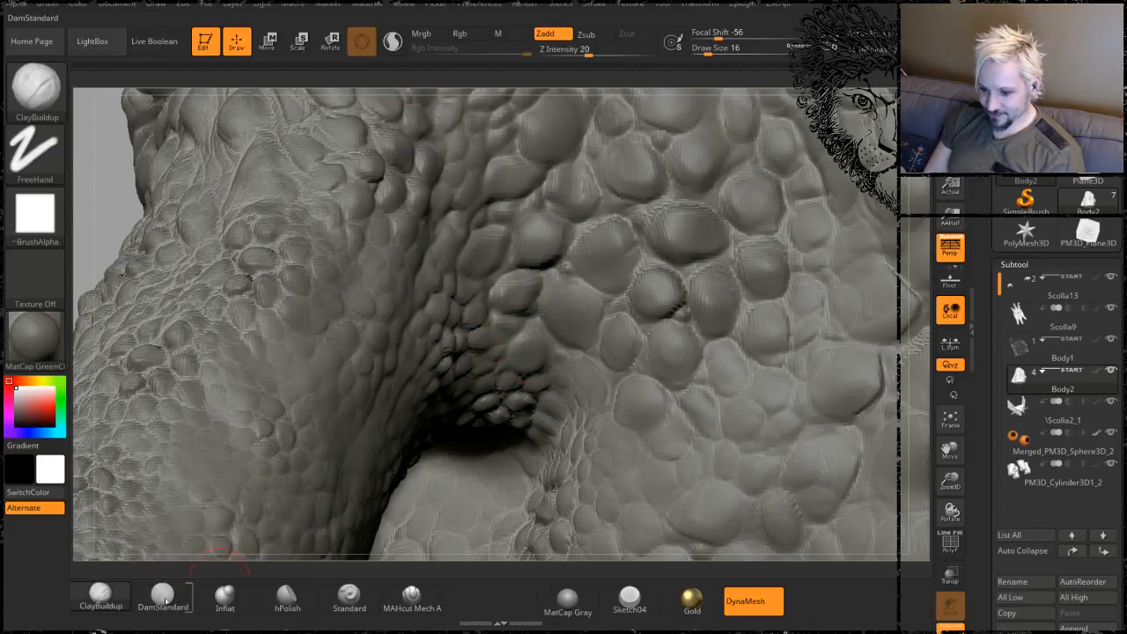
left_click(162, 597)
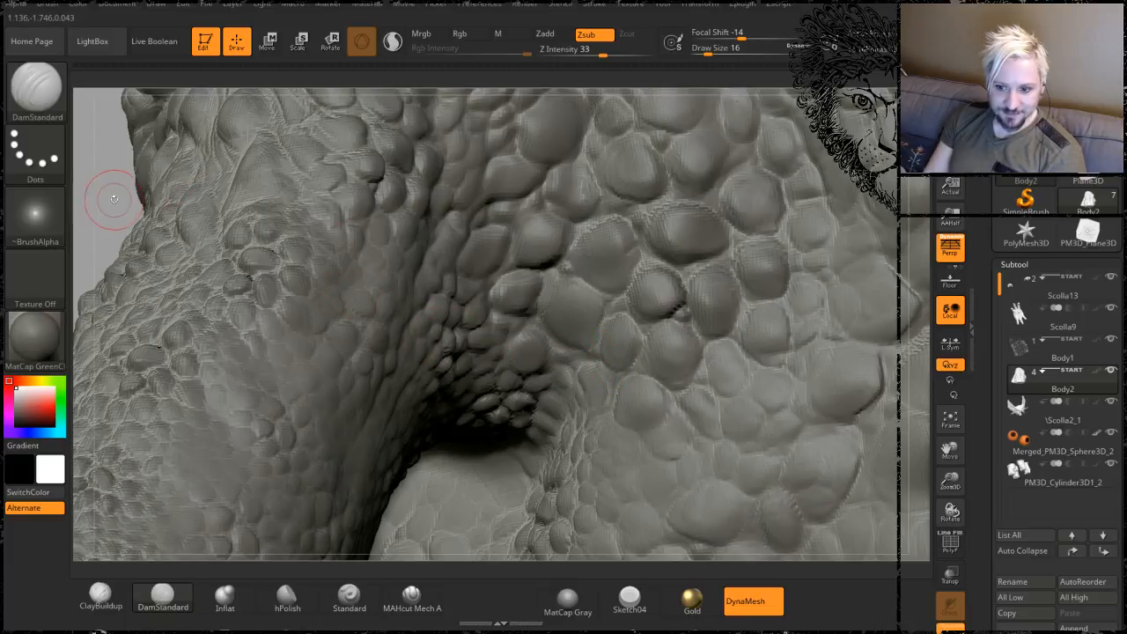
- Examine the scales of the armpit and inner upper arm from several angles
mouse_move(106, 194)
left_mouse_down()
mouse_move(171, 204)
mouse_move(126, 206)
left_mouse_up()
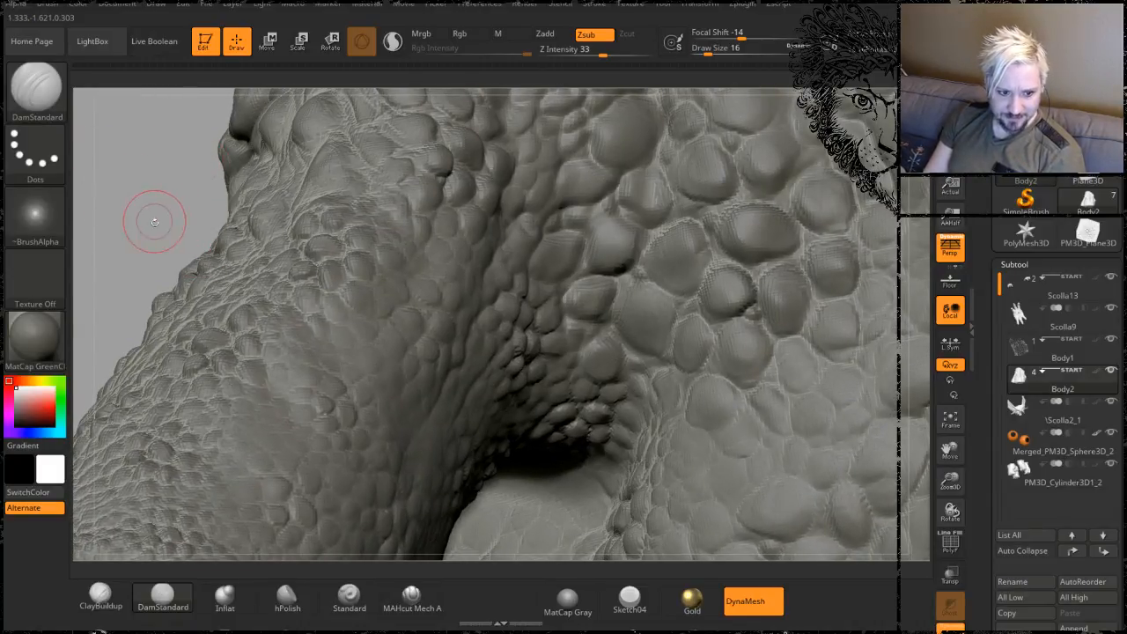
mouse_move(151, 221)
left_mouse_down()
mouse_move(134, 207)
mouse_move(176, 166)
left_mouse_up()
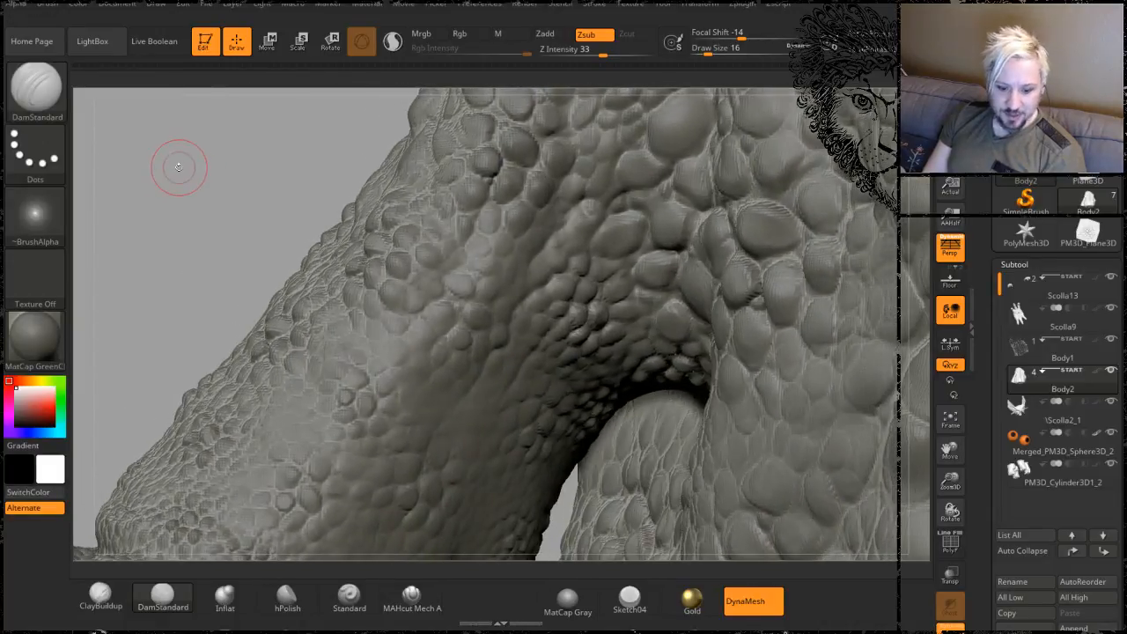
mouse_move(246, 249)
left_mouse_down()
mouse_move(197, 229)
mouse_move(226, 203)
mouse_move(231, 221)
mouse_move(221, 190)
mouse_move(240, 213)
mouse_move(185, 167)
mouse_move(209, 152)
left_mouse_up()
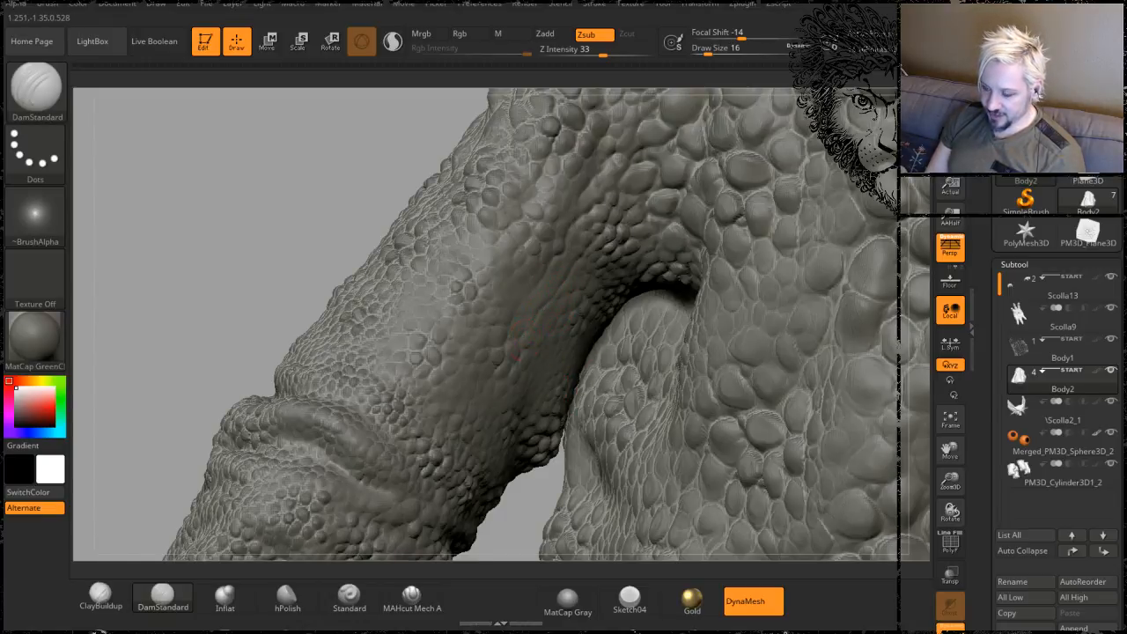
left_click_drag(283, 220, 606, 221)
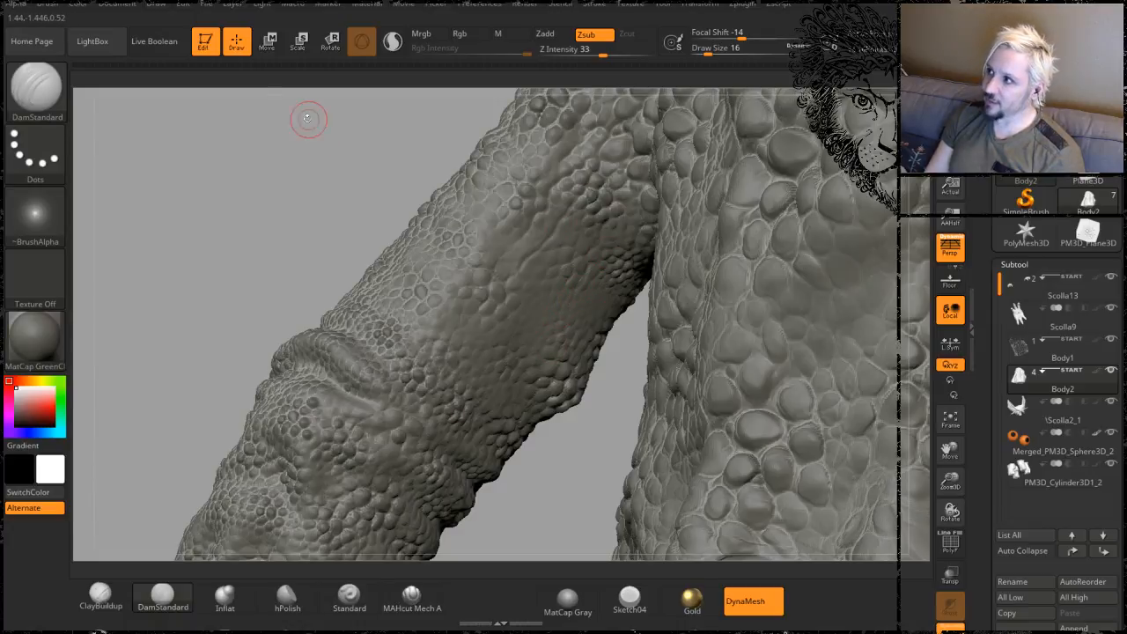
left_click_drag(307, 115, 264, 150)
left_click_drag(255, 126, 236, 127)
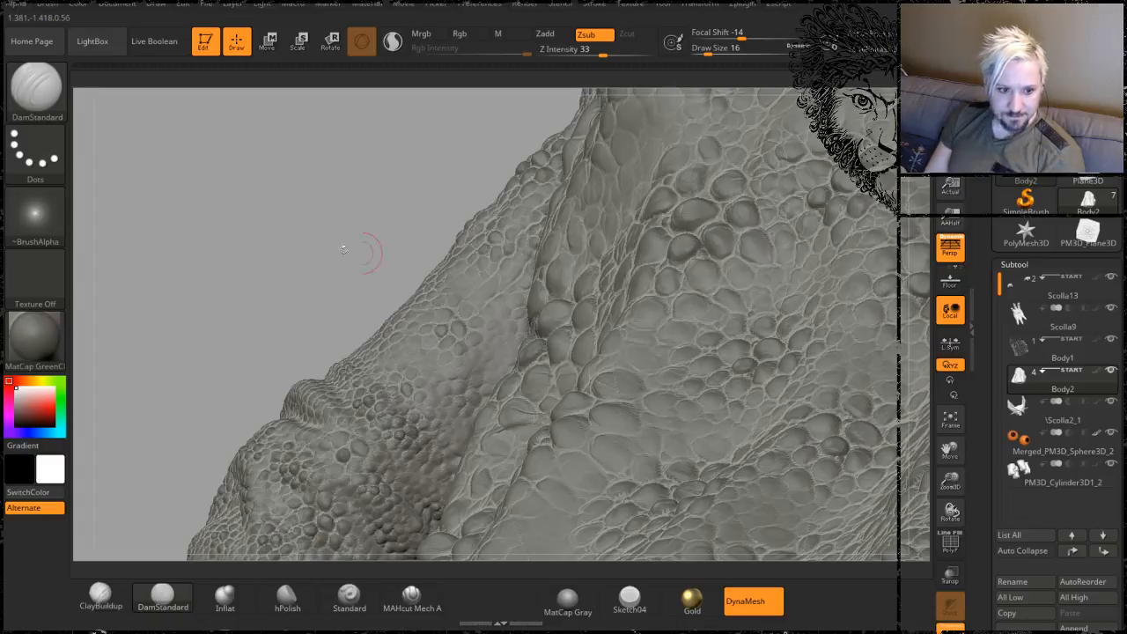
mouse_move(235, 201)
left_mouse_down()
mouse_move(229, 232)
mouse_move(240, 188)
mouse_move(288, 177)
mouse_move(296, 241)
mouse_move(352, 300)
left_mouse_up()
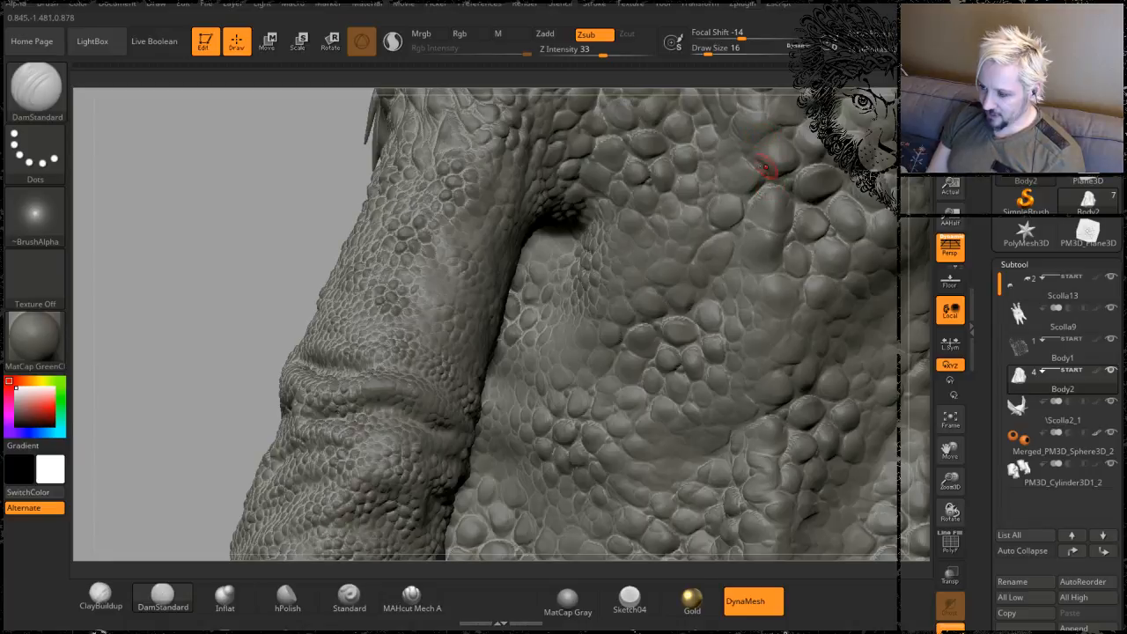
- Carve a small round bump in the smooth skin just below the large teardrop bump
mouse_move(211, 183)
left_mouse_down()
mouse_move(162, 248)
mouse_move(171, 237)
mouse_move(150, 221)
mouse_move(148, 264)
left_mouse_up()
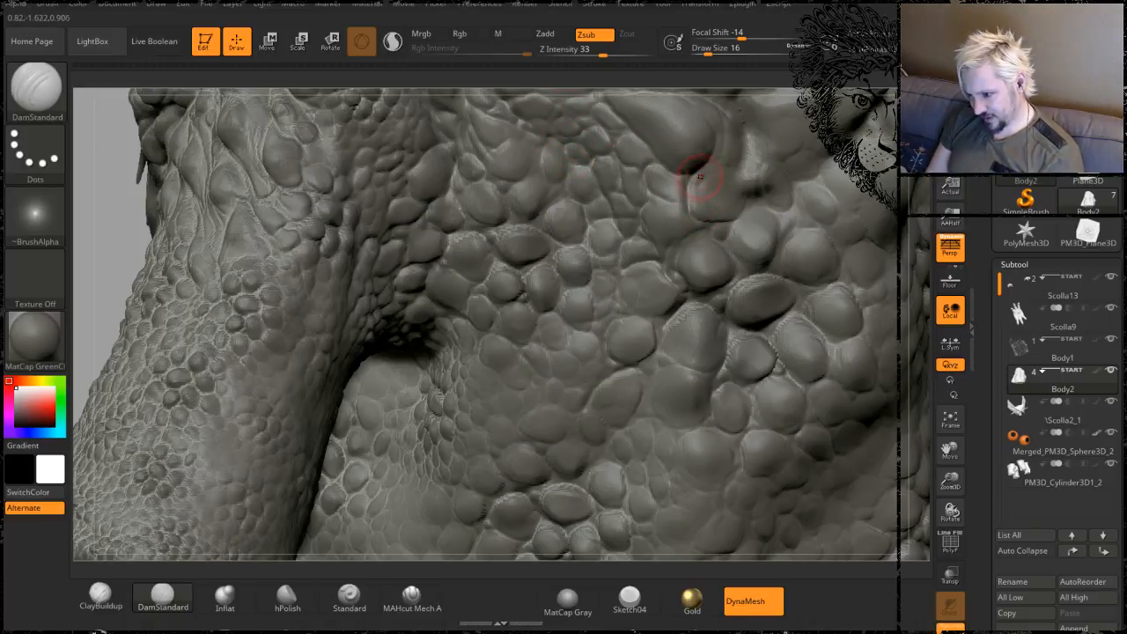
mouse_move(747, 199)
left_mouse_down()
mouse_move(738, 176)
mouse_move(759, 156)
mouse_move(755, 193)
left_mouse_up()
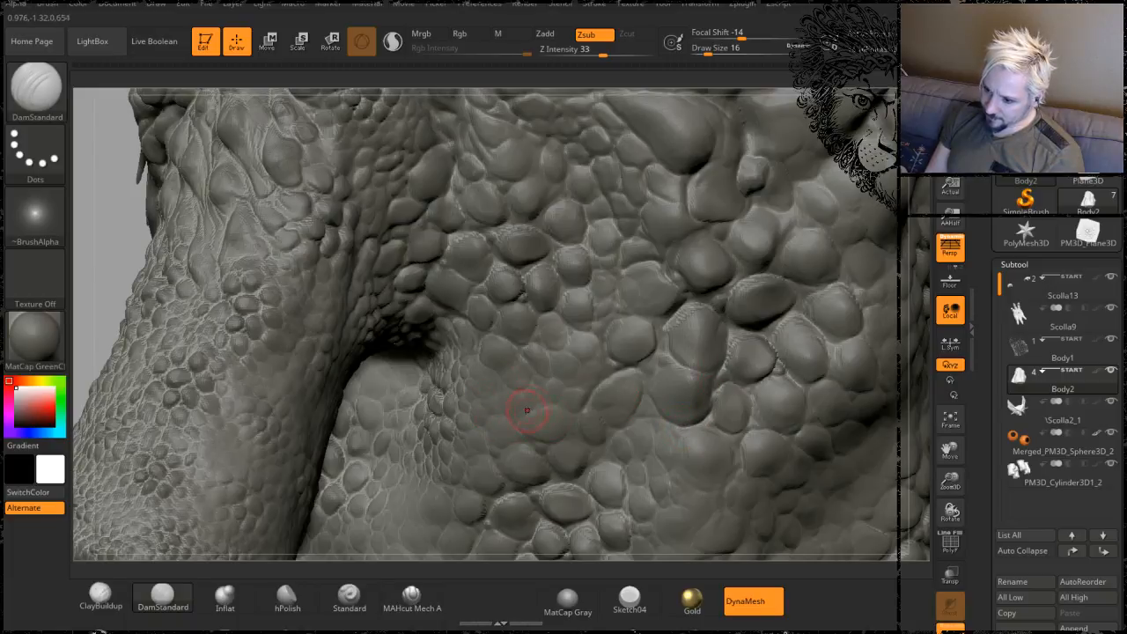
left_click_drag(128, 246, 174, 188, "alt")
mouse_move(303, 328)
left_mouse_down()
mouse_move(280, 300)
mouse_move(313, 428)
left_mouse_up()
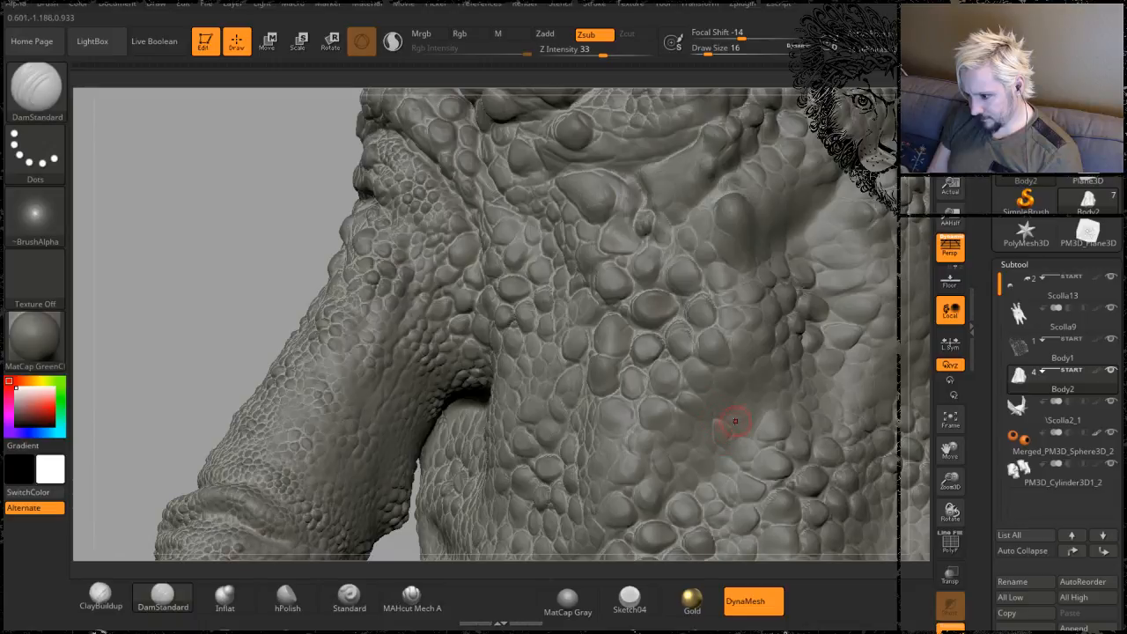
- Carve a tiny scale and deeper creases between the rounded scales on the torso's flank beside the armpit
left_click_drag(276, 268, 173, 125, "alt")
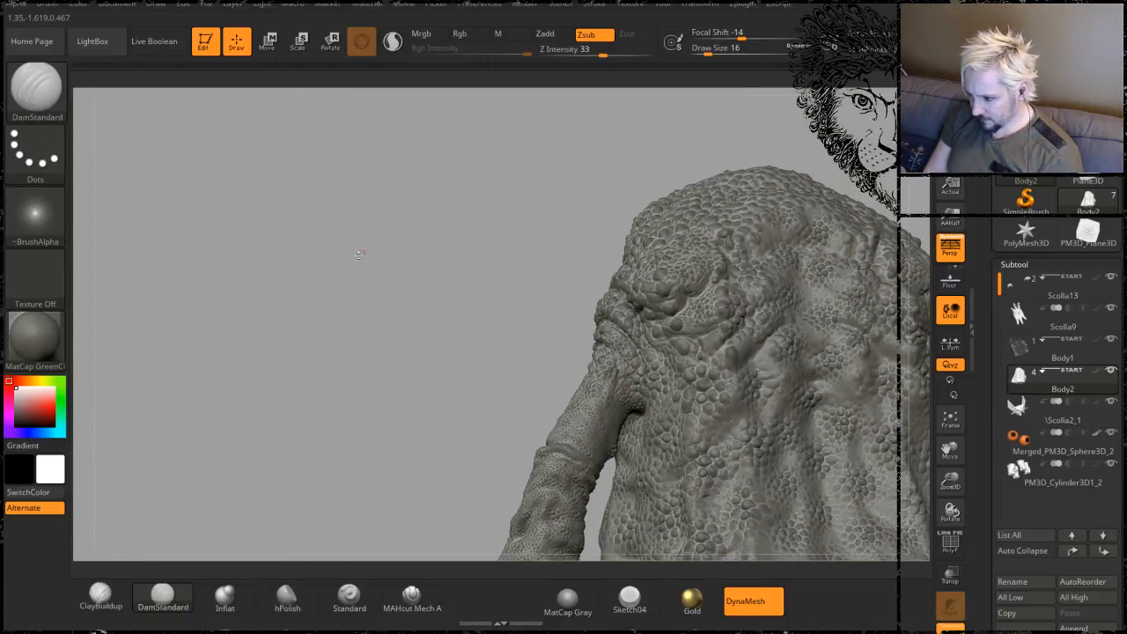
left_click_drag(362, 255, 139, 183, "alt")
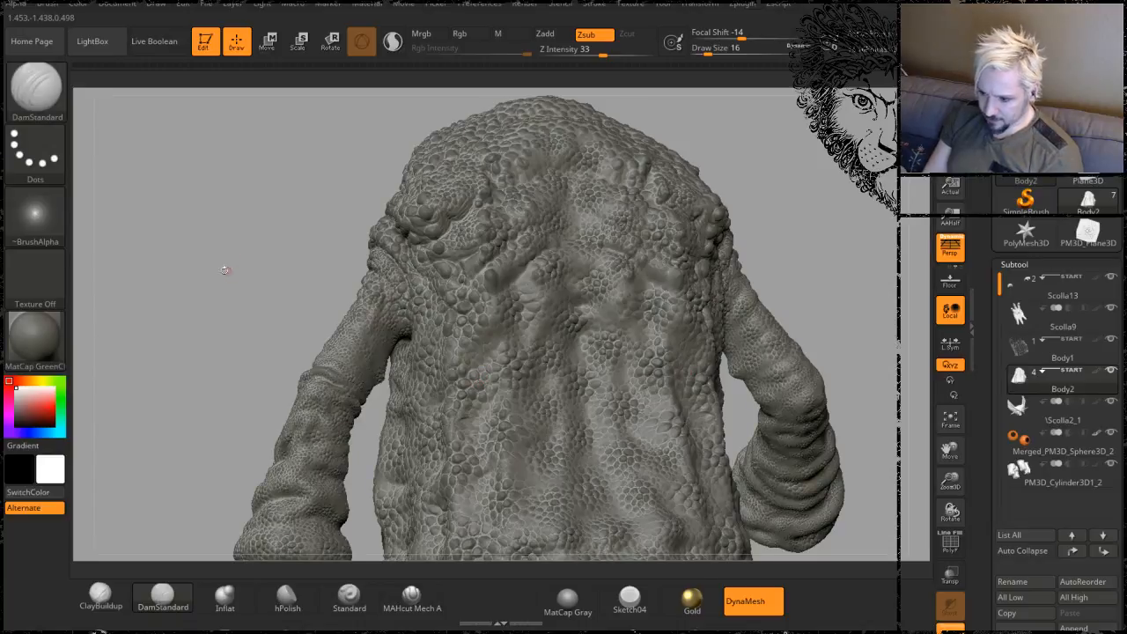
left_click_drag(224, 270, 306, 444, "alt")
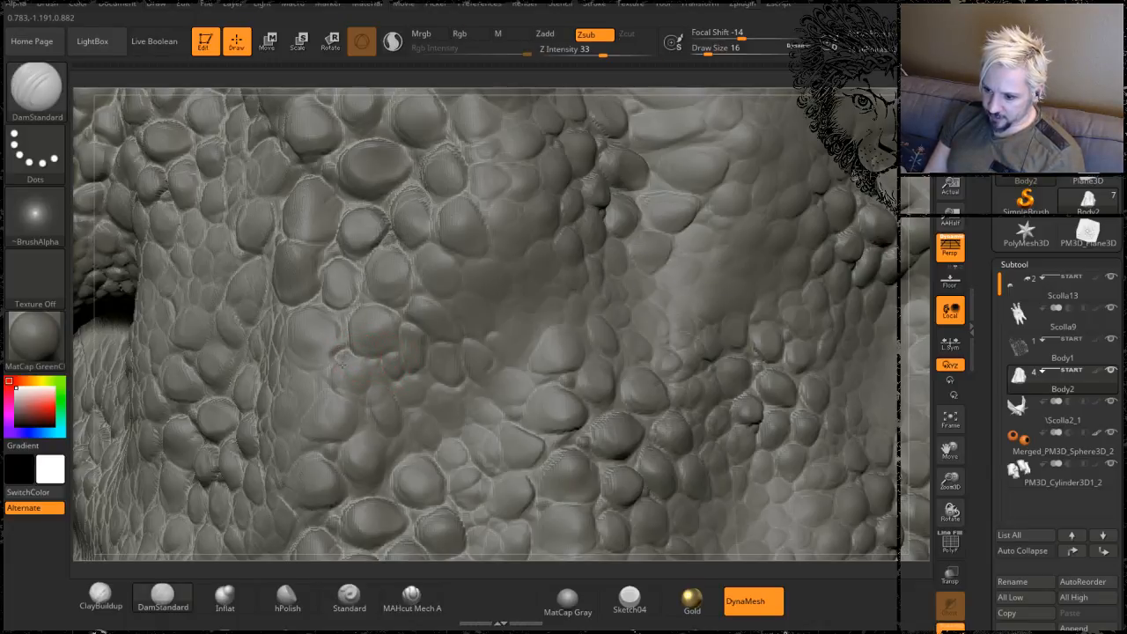
left_click_drag(347, 354, 338, 327)
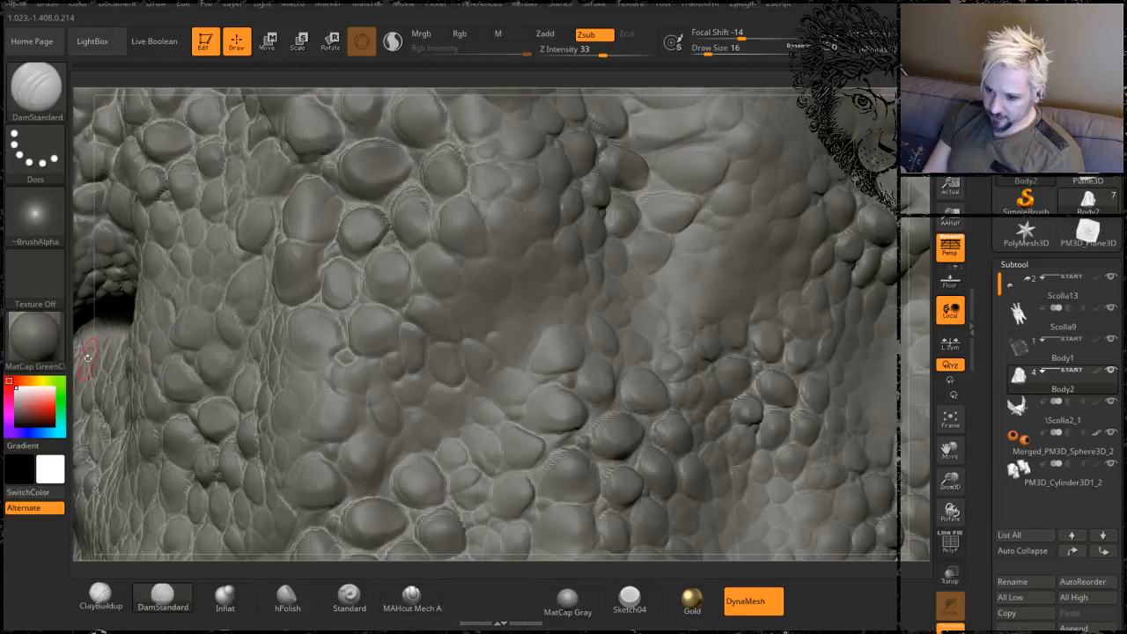
left_click_drag(83, 287, 75, 148, "alt")
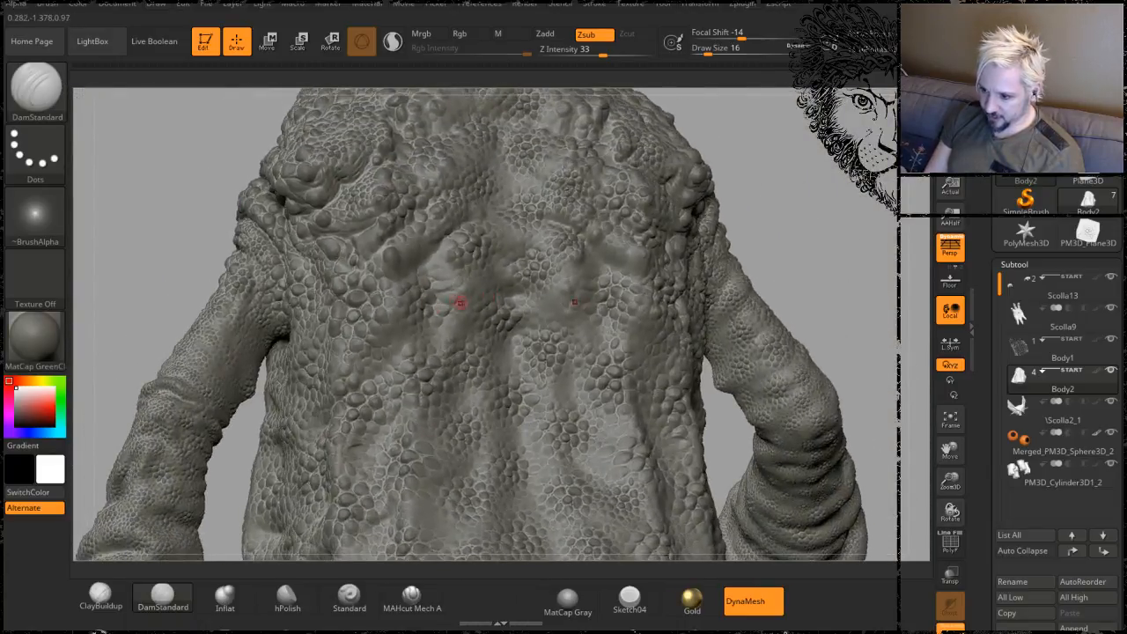
mouse_move(158, 206)
left_mouse_down("alt")
mouse_move(211, 273)
mouse_move(221, 344)
left_mouse_up("alt")
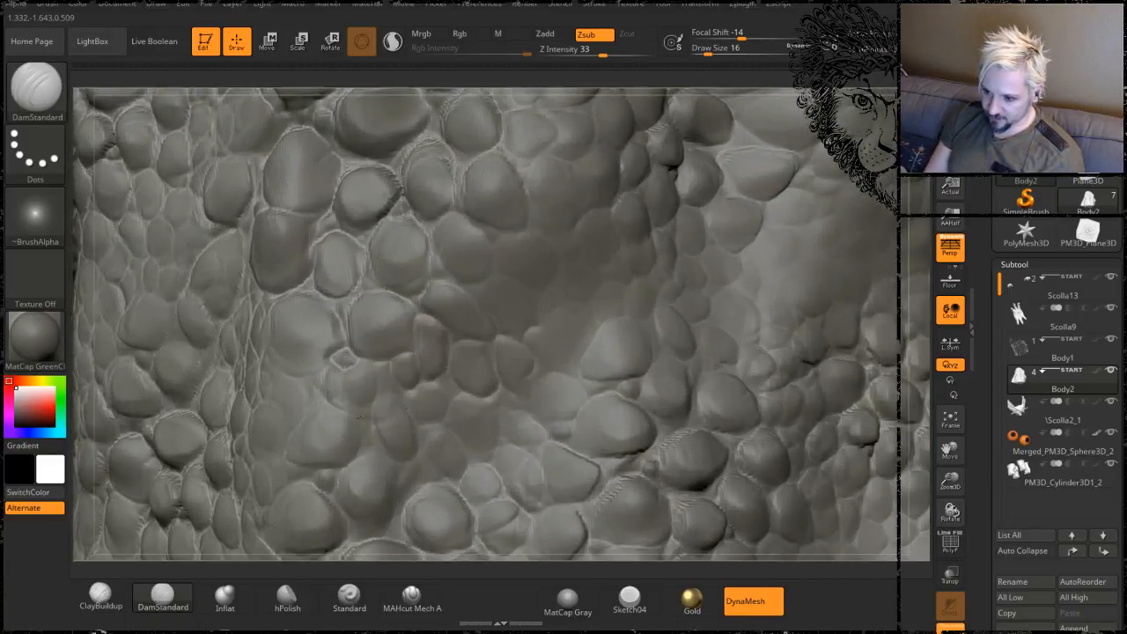
mouse_move(324, 360)
left_mouse_down()
mouse_move(274, 333)
mouse_move(320, 295)
left_mouse_up()
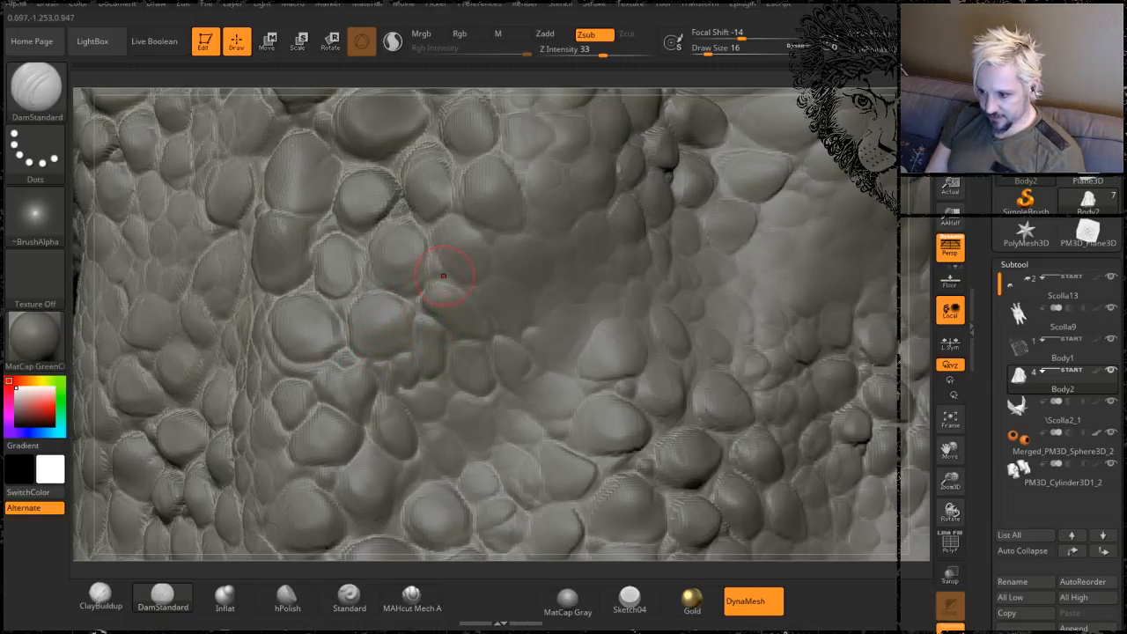
- Outline individual rounded scales on the shaded side of the torso's vertical fold
mouse_move(474, 287)
left_mouse_down()
mouse_move(483, 271)
mouse_move(508, 276)
mouse_move(536, 306)
mouse_move(514, 325)
left_mouse_up()
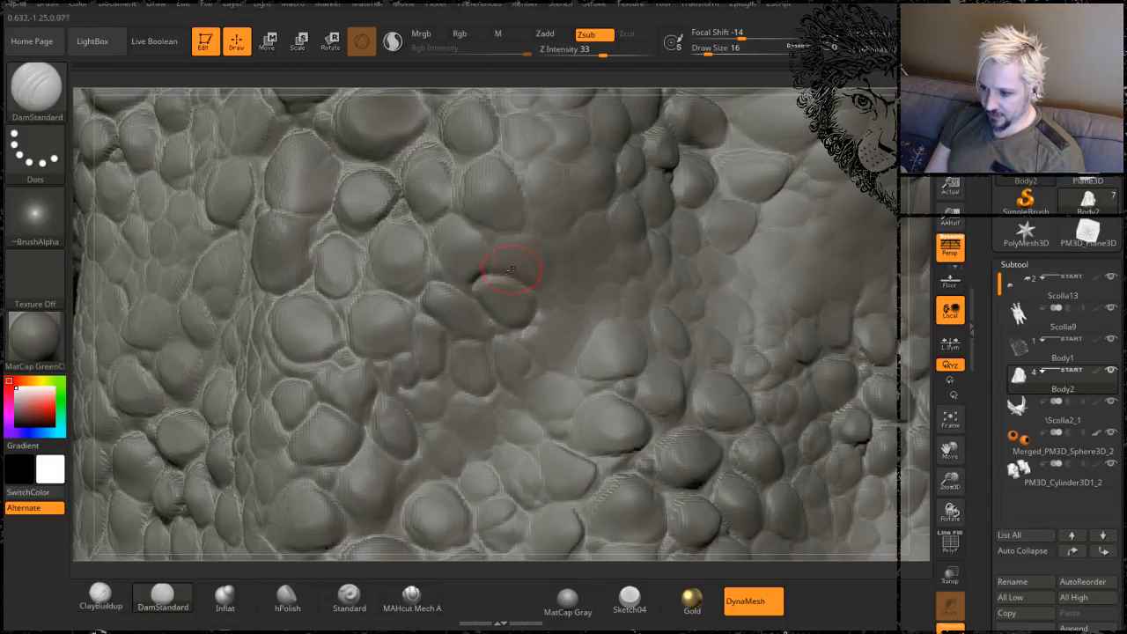
mouse_move(494, 268)
left_mouse_down()
mouse_move(496, 236)
mouse_move(526, 229)
mouse_move(551, 247)
mouse_move(536, 291)
left_mouse_up()
mouse_move(522, 207)
left_mouse_down()
mouse_move(518, 187)
mouse_move(541, 159)
mouse_move(569, 160)
mouse_move(581, 201)
left_mouse_up()
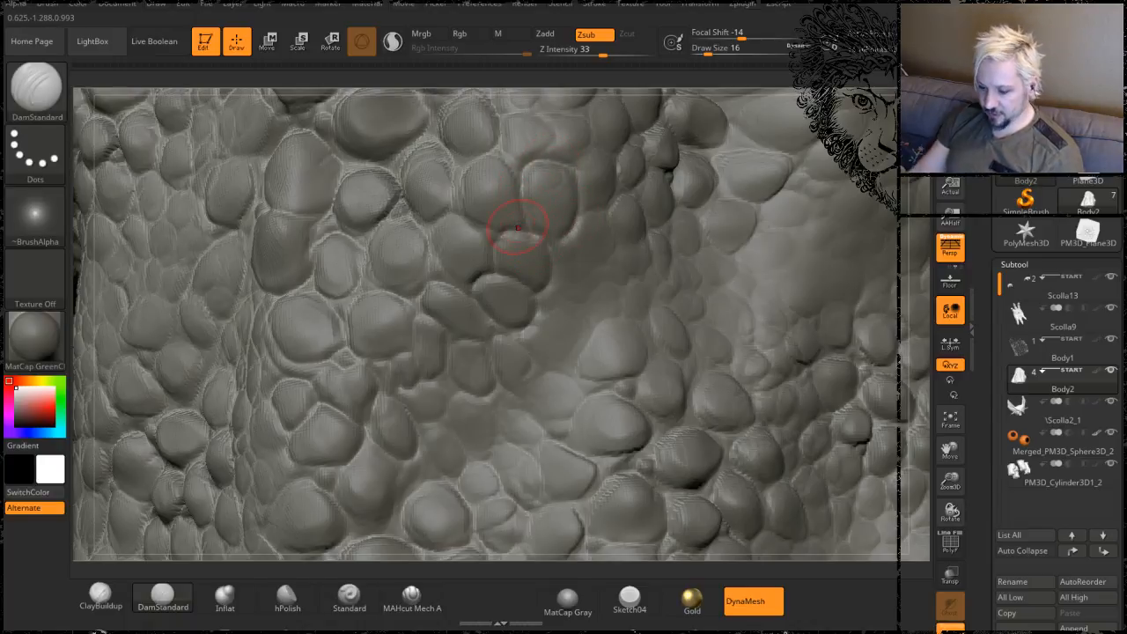
- Switch to the music player, play "It Is Me" by Bridgeshadows from the YouTubeLivestream playlist, and return to ZBrush
left_click(440, 631)
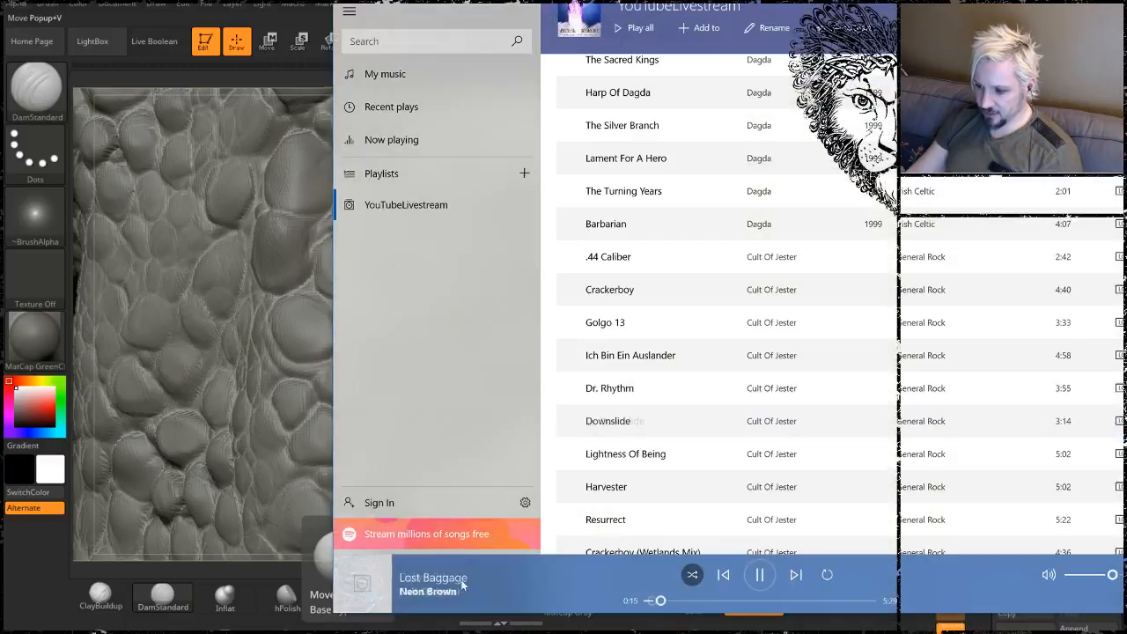
scroll(818, 395, "down", 5)
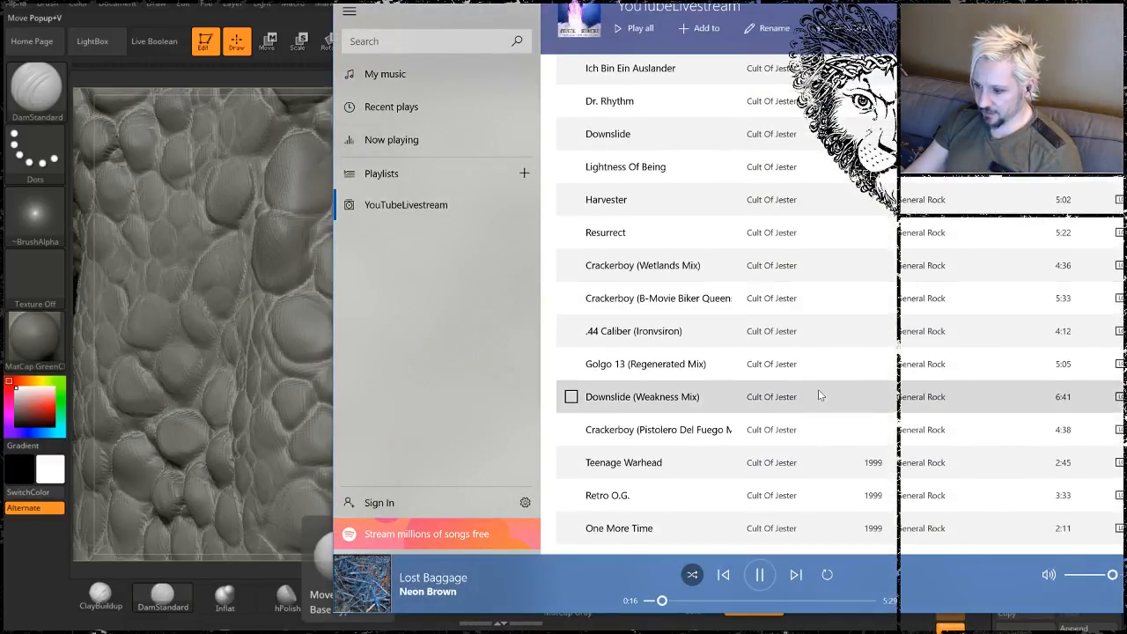
scroll(818, 390, "down", 1)
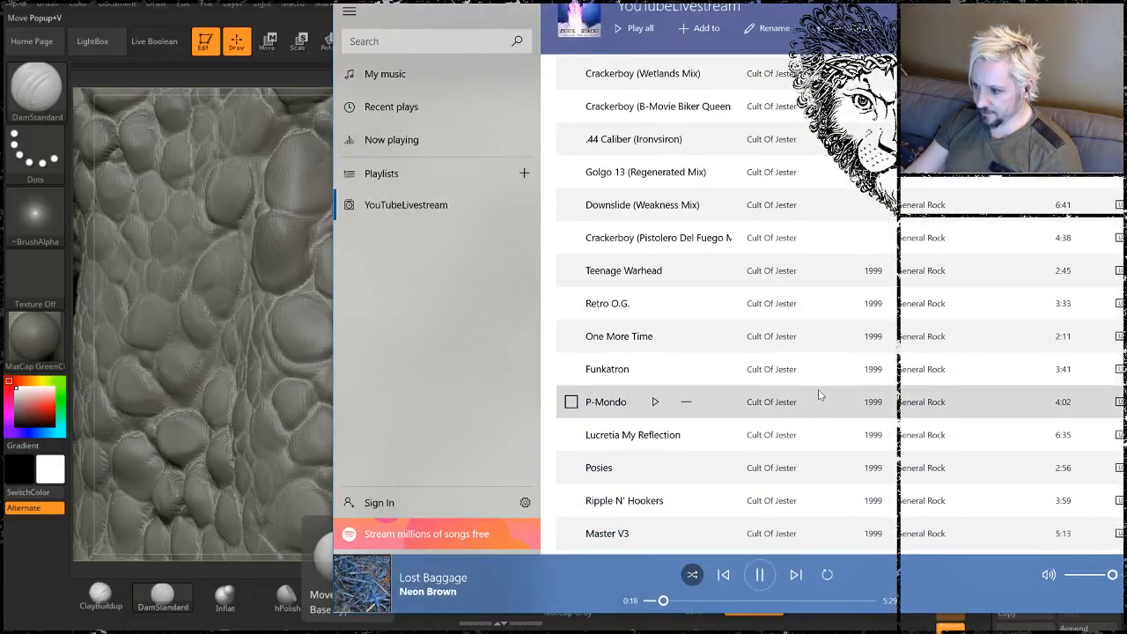
scroll(691, 308, "down", 4)
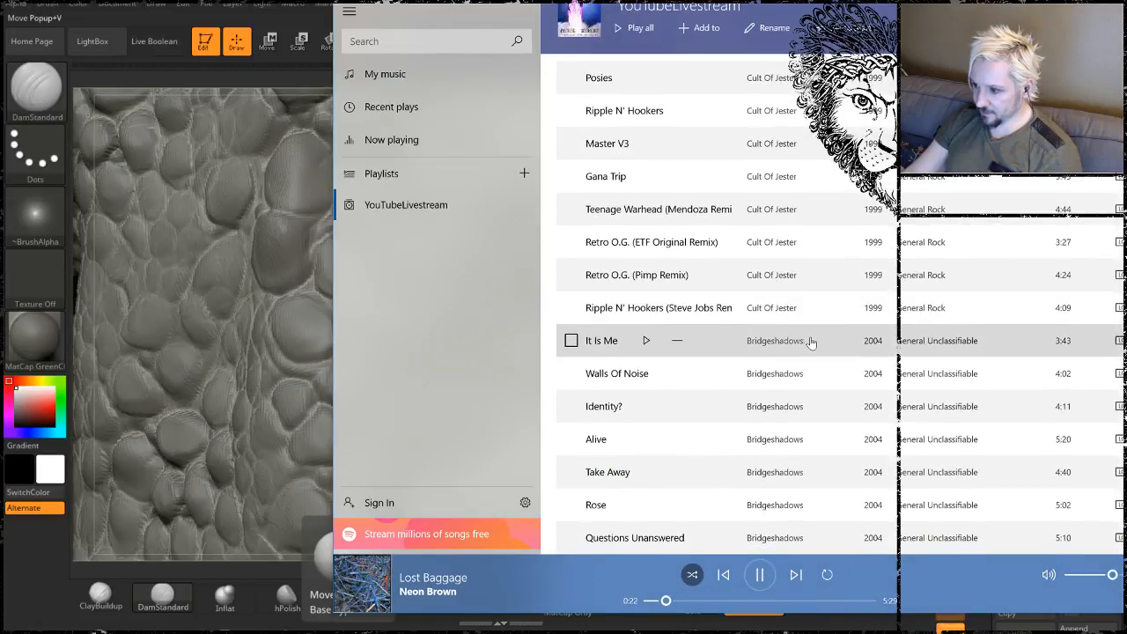
left_click(647, 341)
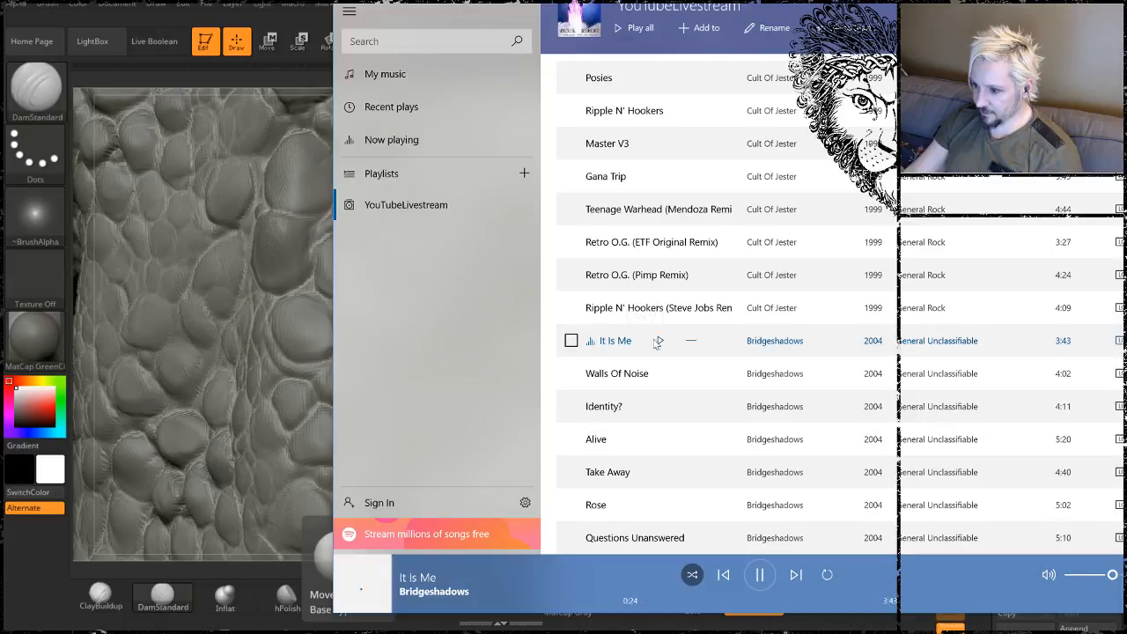
left_click(467, 631)
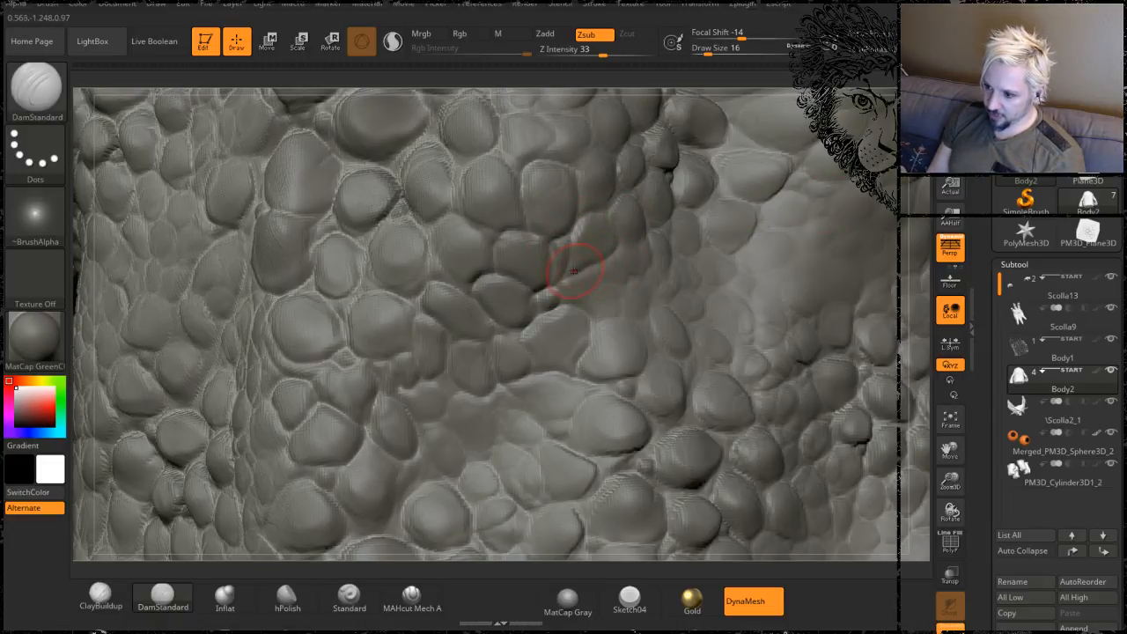
- Divide the smooth skin between the vertical fold and the neighbouring hollow into small rounded scales
right_click_drag(868, 190, 711, 250)
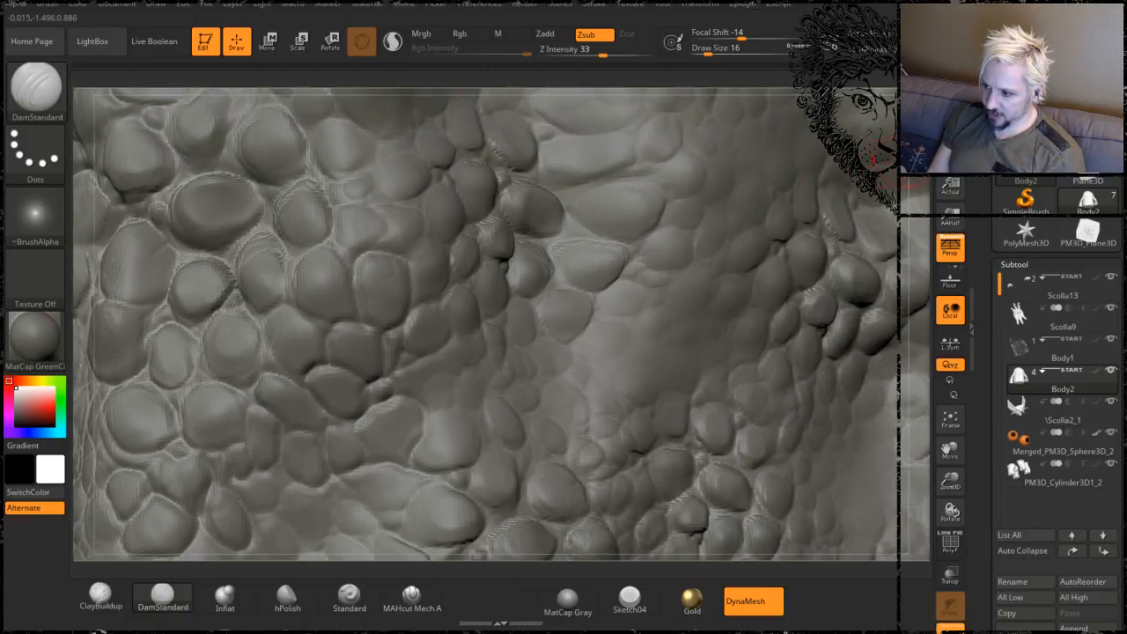
right_click_drag(749, 211, 608, 243)
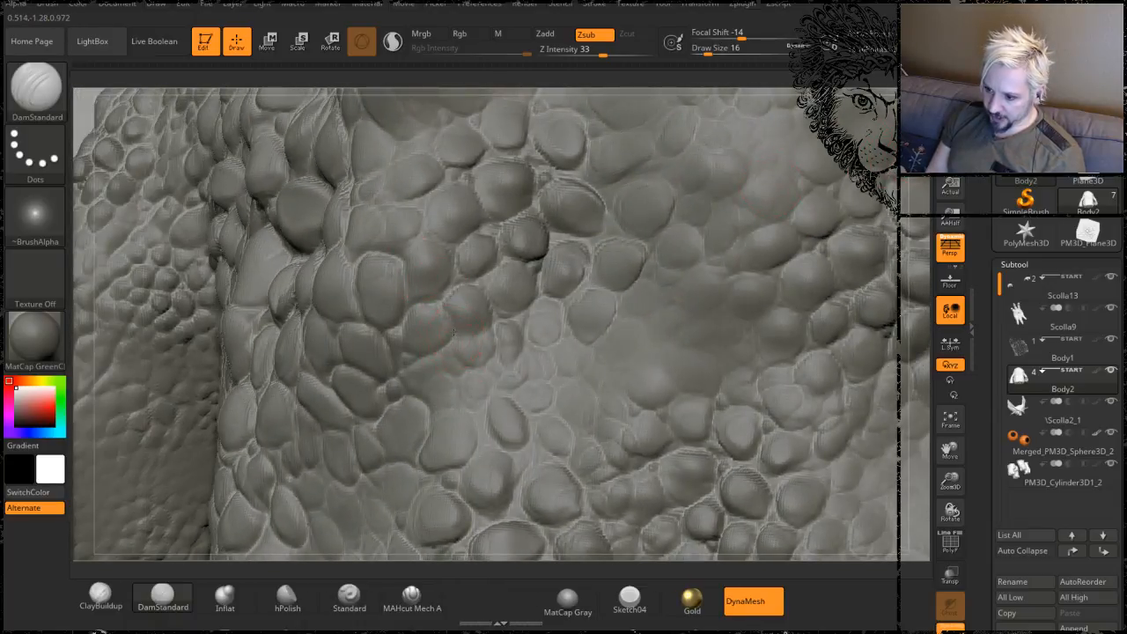
left_click_drag(454, 332, 472, 444)
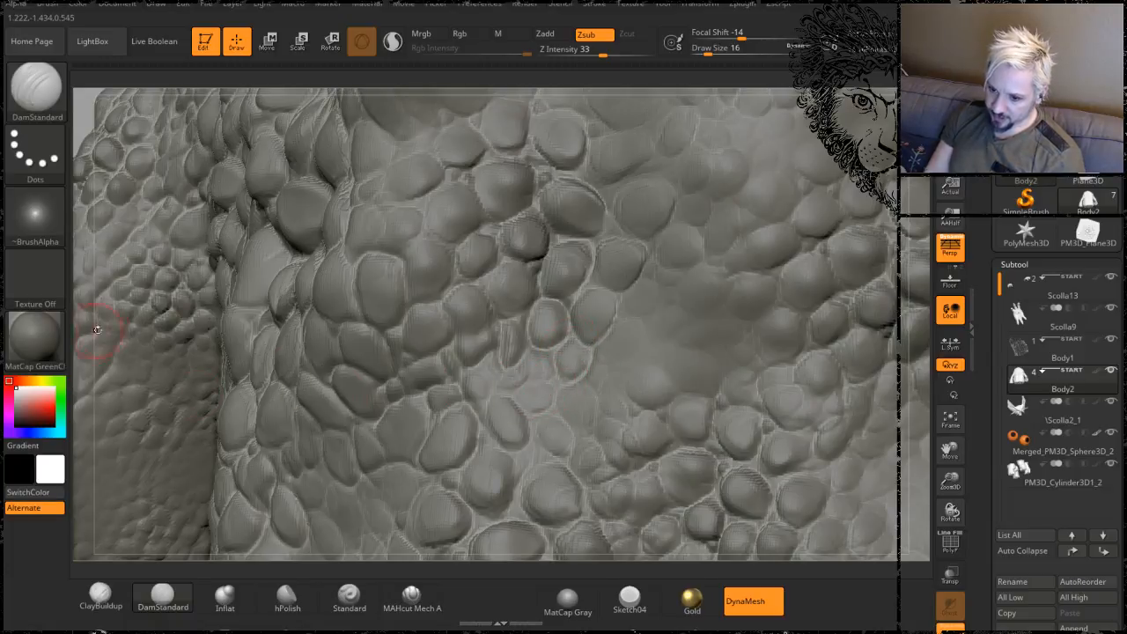
- Carve a cluster of small rounded scales along the edge of the smooth hollow on the torso
left_click_drag(83, 324, 208, 338)
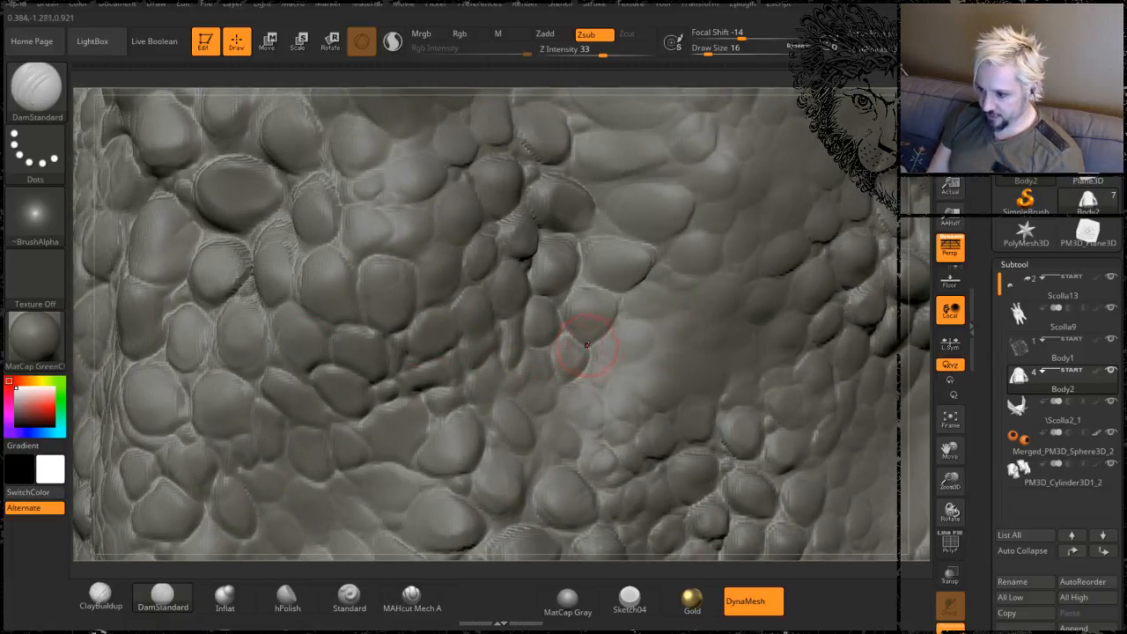
mouse_move(587, 363)
left_mouse_down()
mouse_move(578, 384)
mouse_move(609, 384)
mouse_move(599, 349)
mouse_move(566, 382)
mouse_move(562, 412)
mouse_move(599, 429)
mouse_move(604, 398)
mouse_move(532, 419)
left_mouse_up()
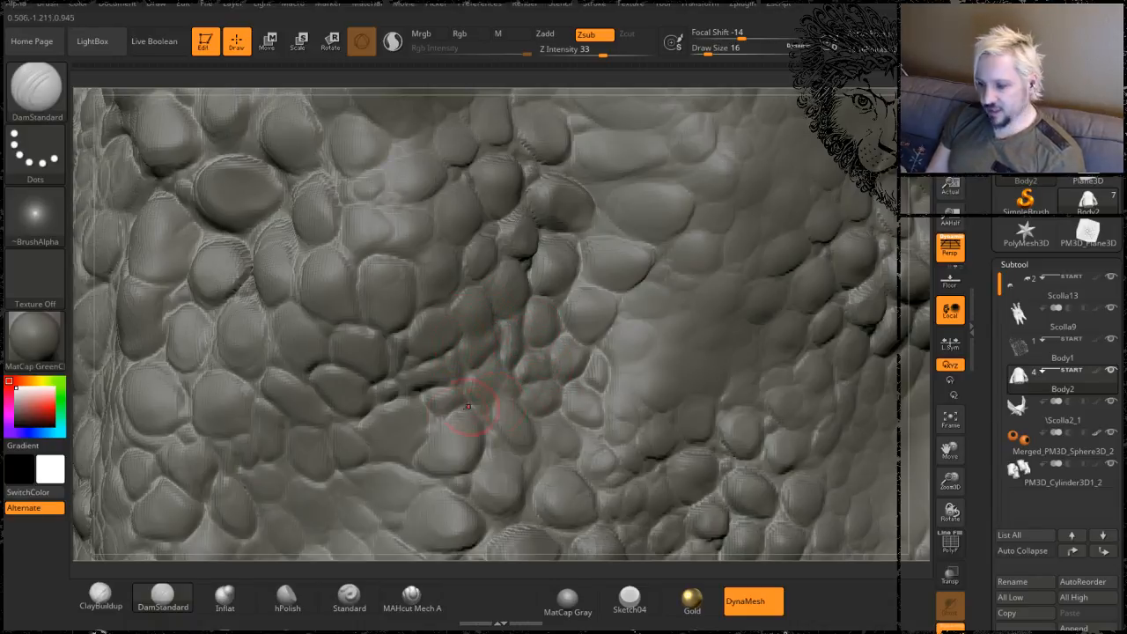
left_click_drag(408, 558, 487, 384)
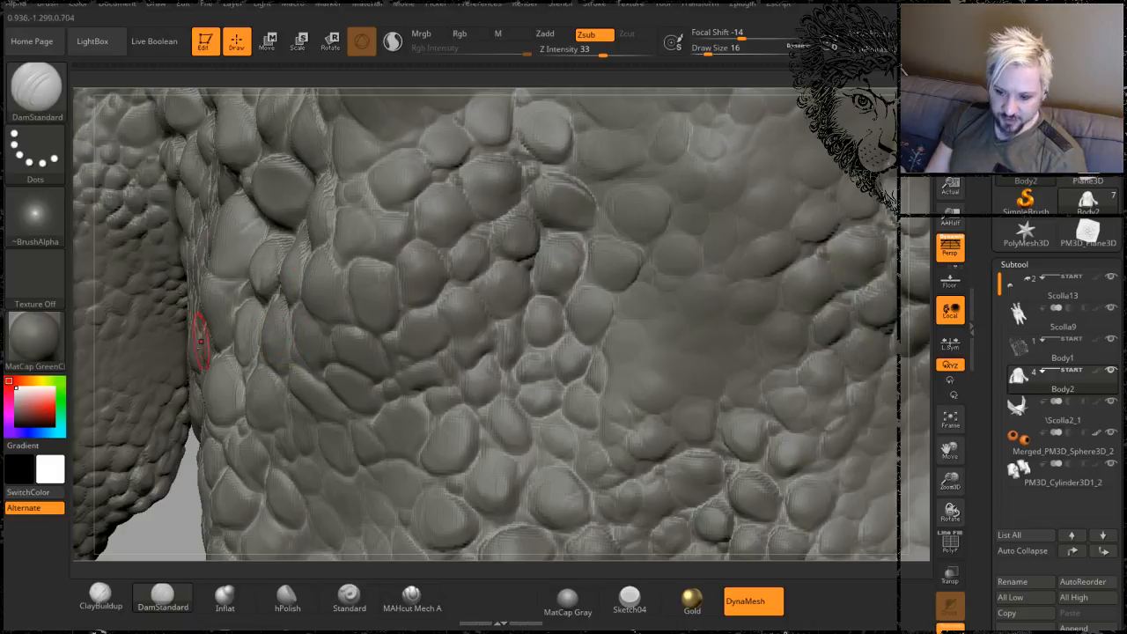
mouse_move(198, 528)
left_mouse_down()
mouse_move(182, 526)
mouse_move(239, 221)
left_mouse_up()
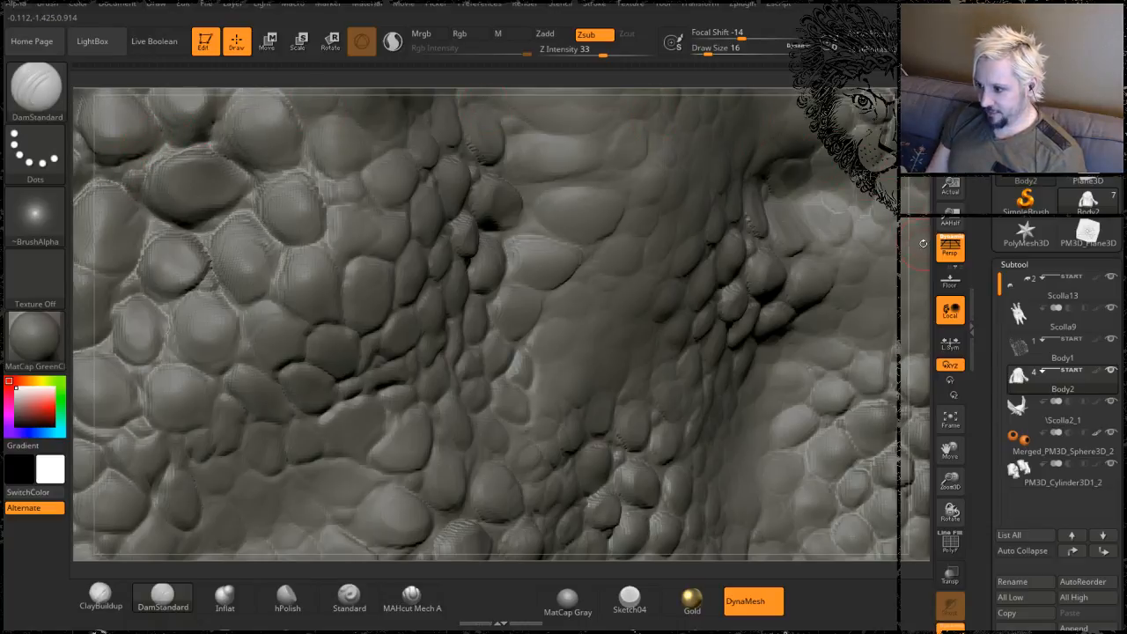
- Split the smooth sunken strip beneath the torso's large rounded scales into small irregular scales with the DamStandard brush
left_click_drag(913, 210, 889, 175, "alt")
left_click_drag(918, 224, 1030, 212)
left_click_drag(82, 316, 103, 370, "alt")
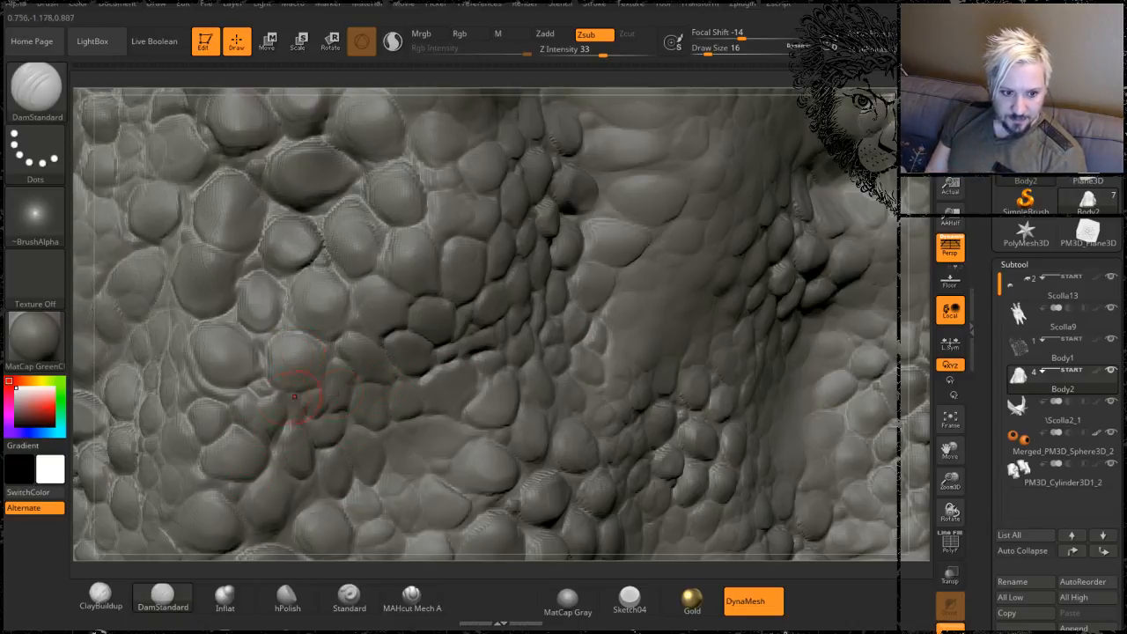
left_click_drag(94, 353, 136, 284, "alt")
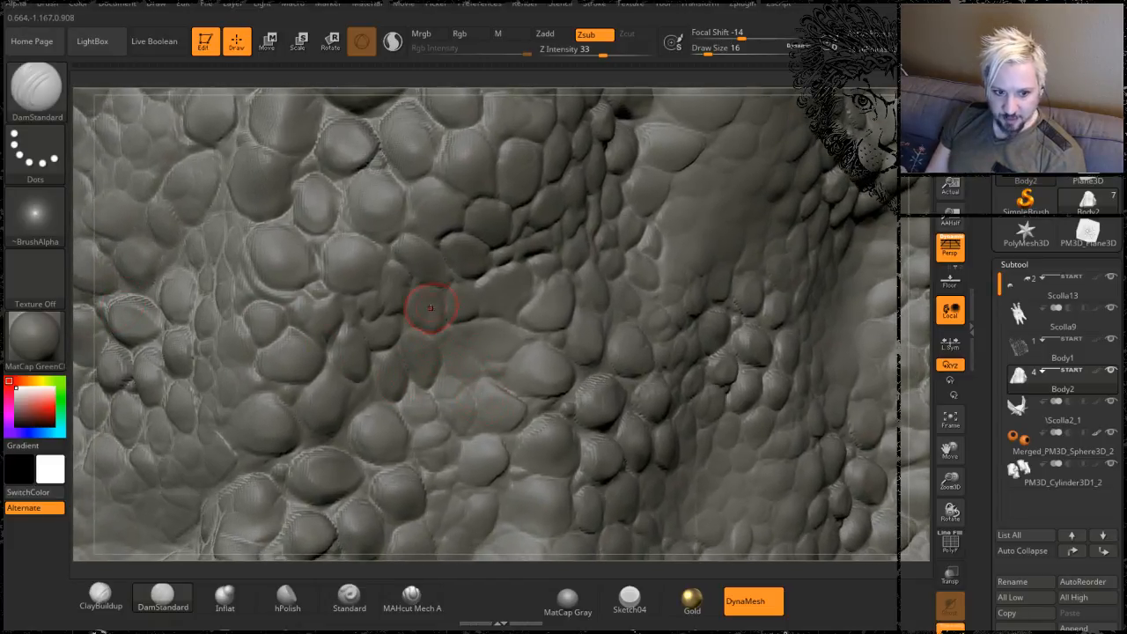
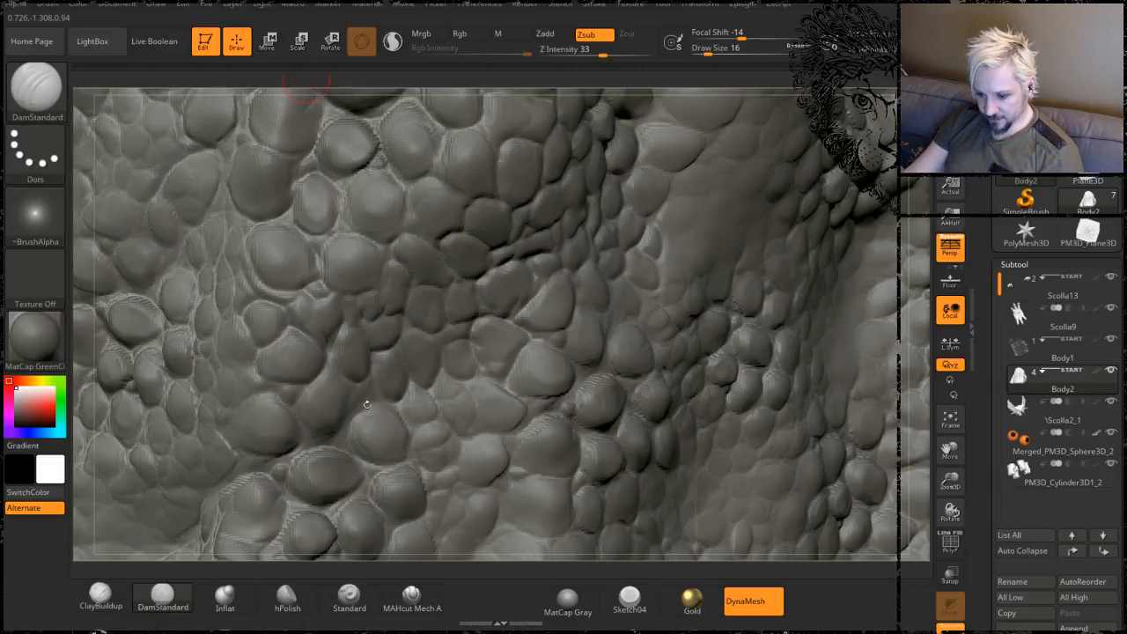
- Switch to the web browser, search for keithtompsonart in a new tab, and open the Keith Thompson Art website
key("alt+Tab")
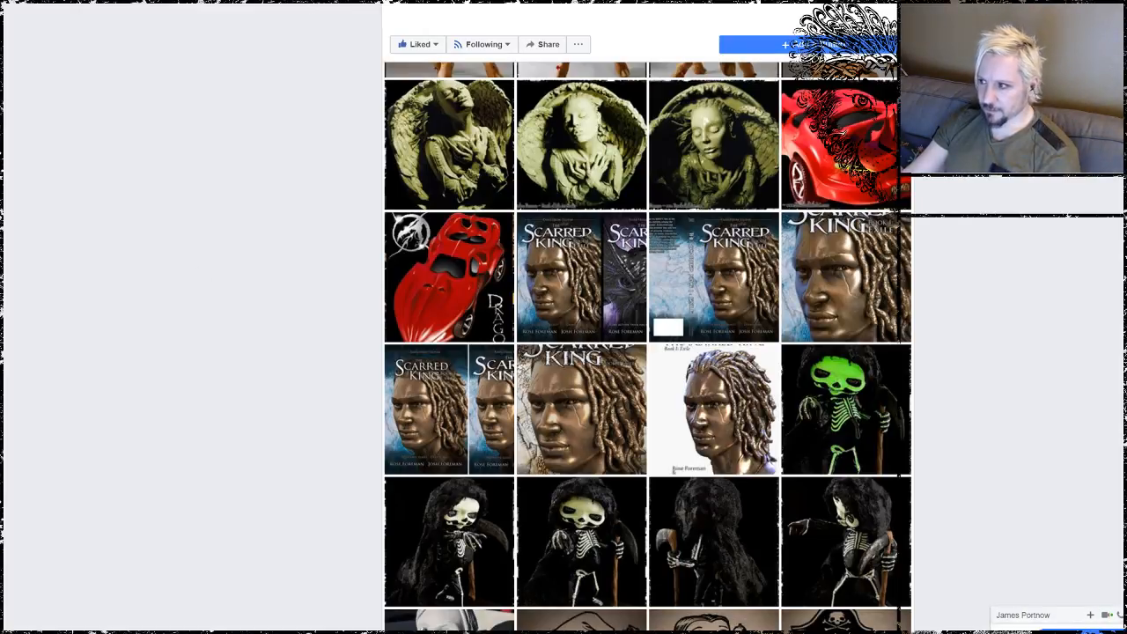
key("ctrl+t")
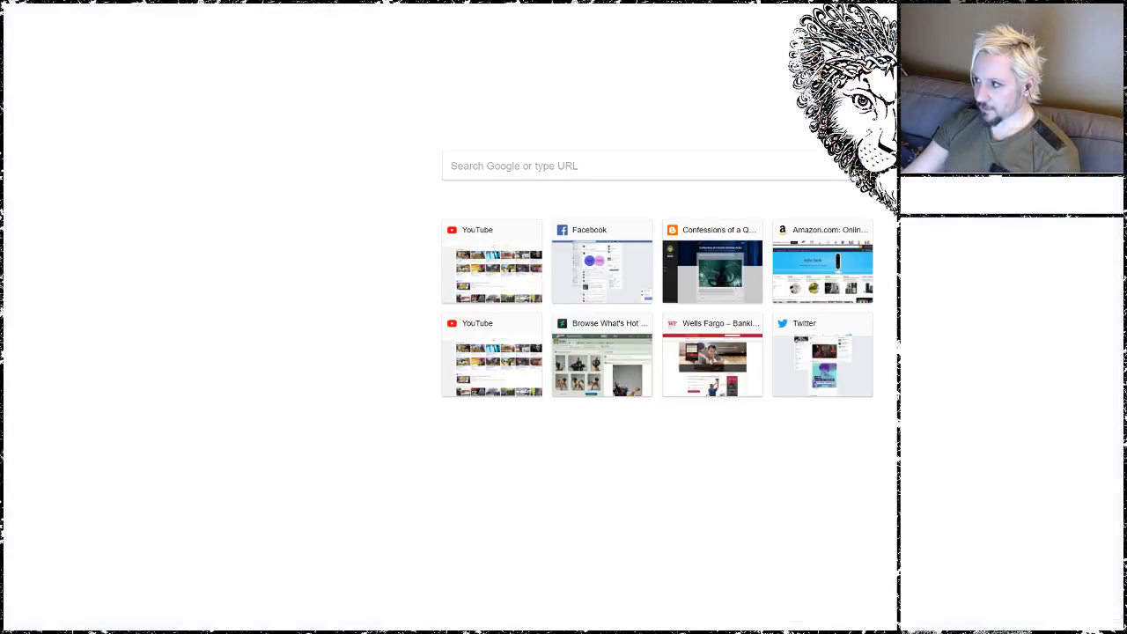
type("keep")
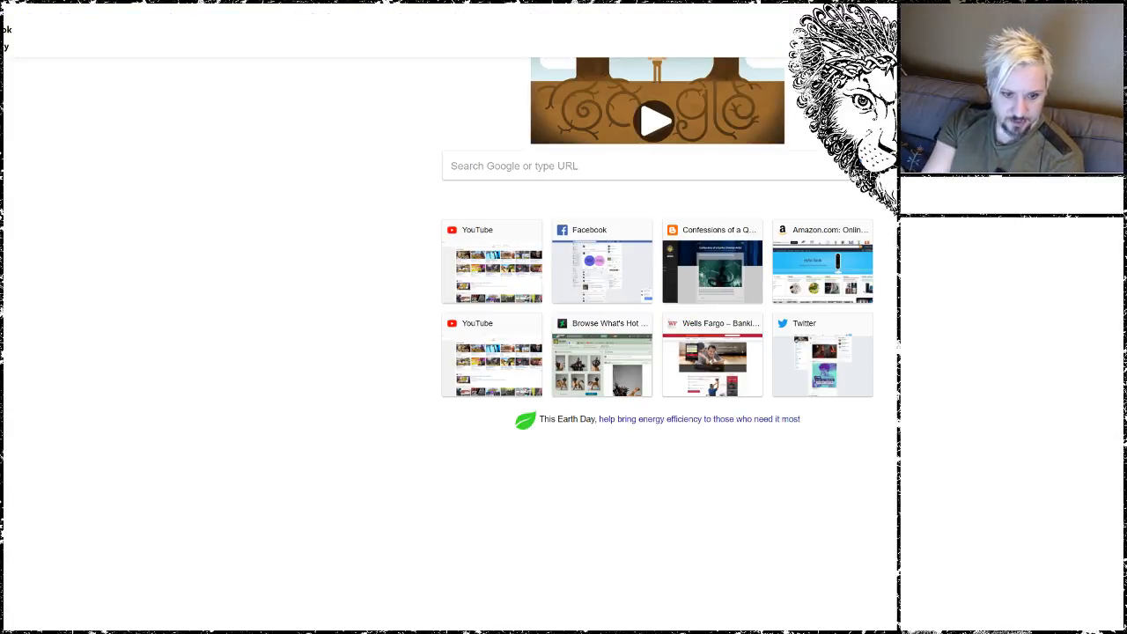
key("Return")
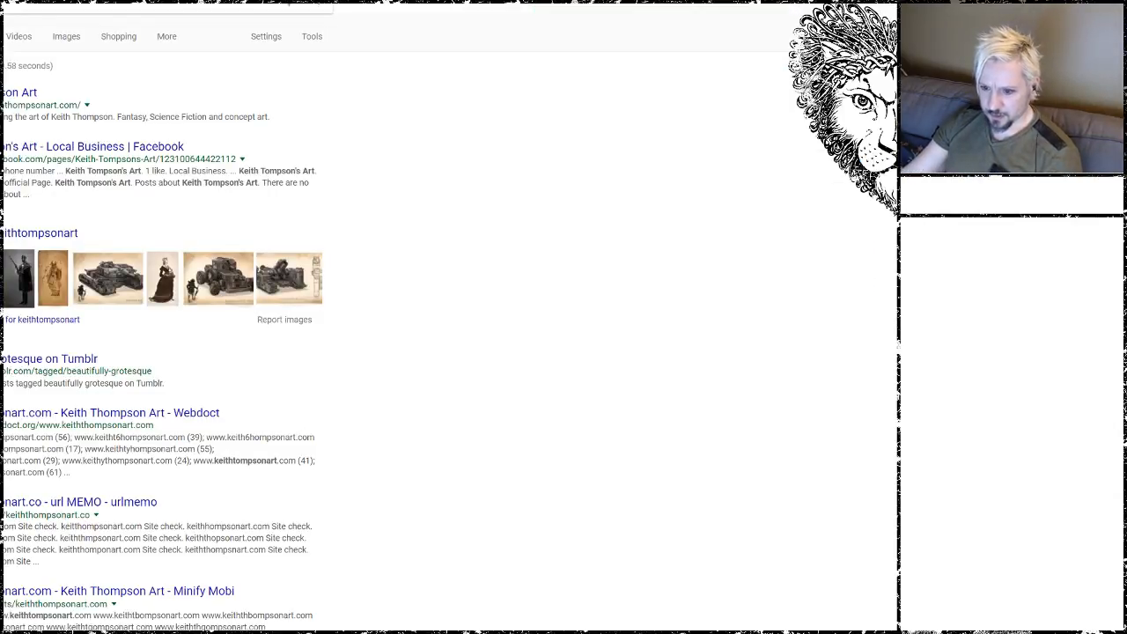
left_click(18, 93)
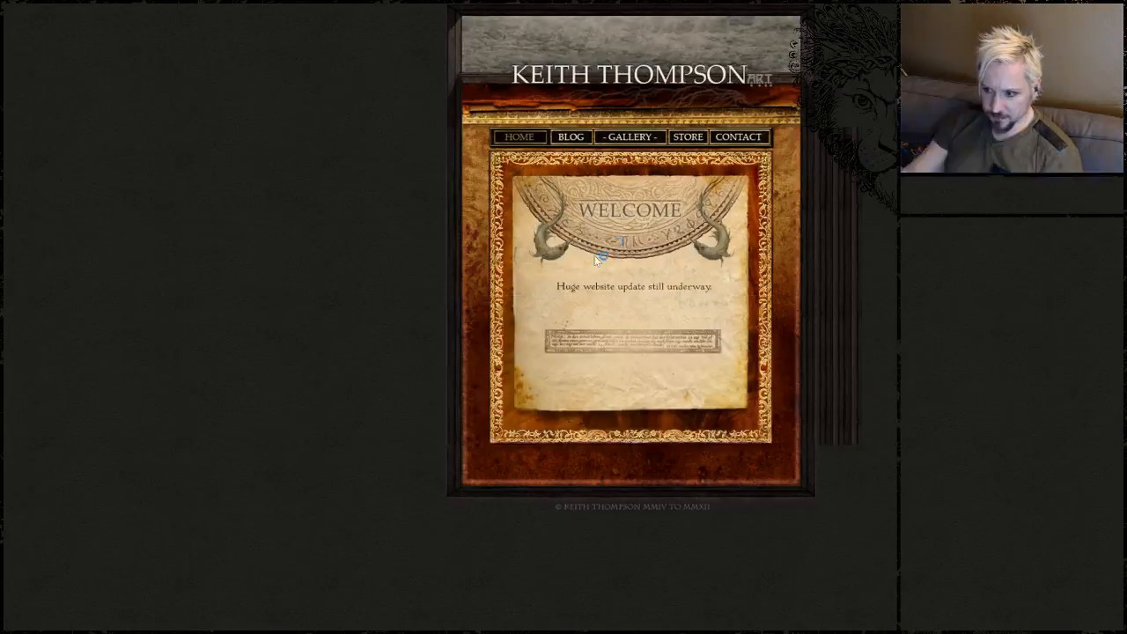
- Open the gallery's Colour Illustration section and view the picture of the creature wearing a funnel hat
left_click(633, 136)
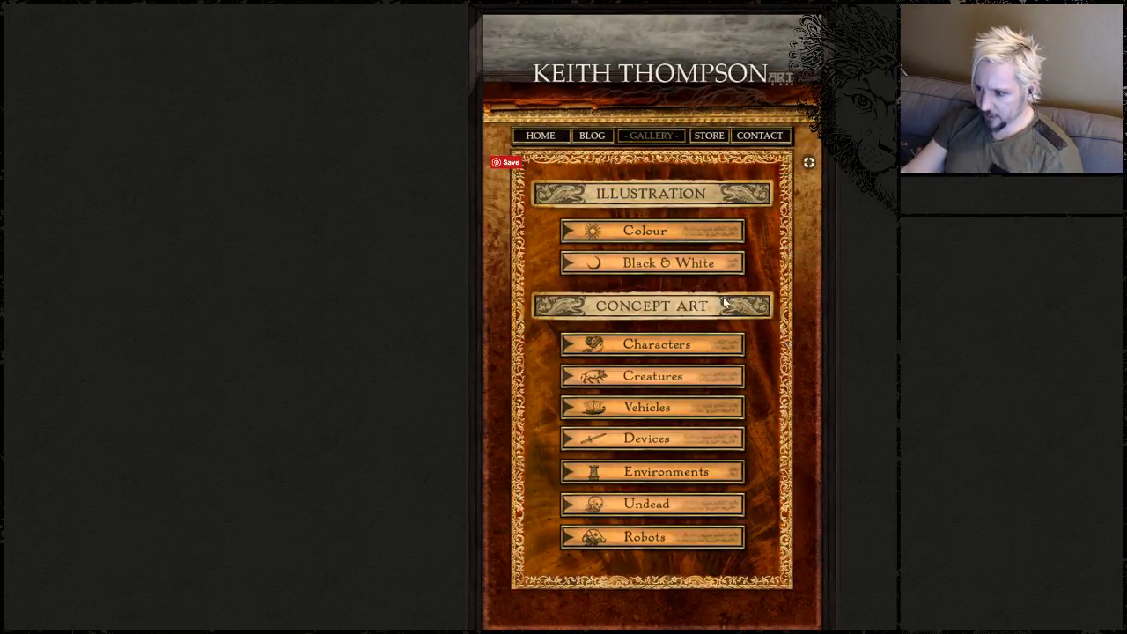
left_click(653, 232)
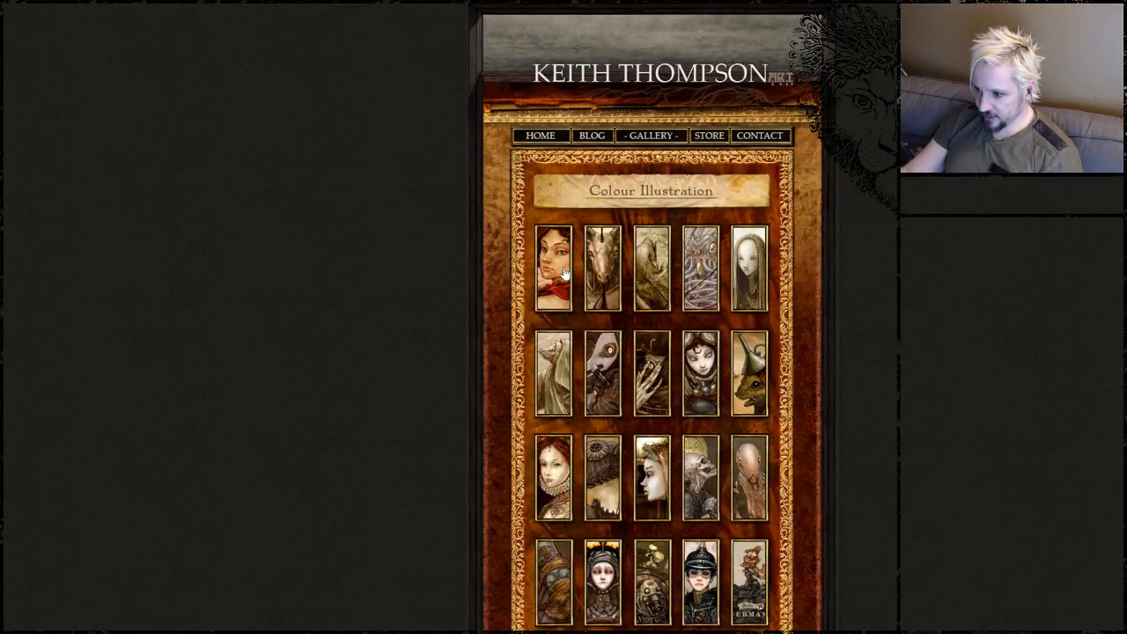
left_click(744, 372)
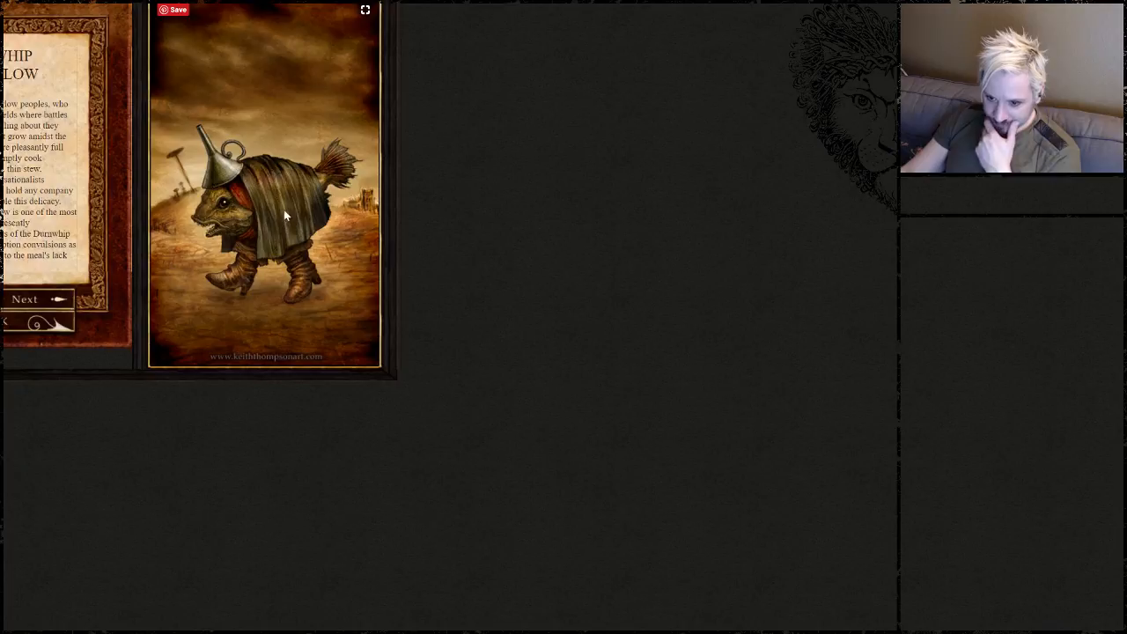
- Page forward through the colour illustrations, read the description of the parasites picture, and return to ZBrush
left_click(31, 302)
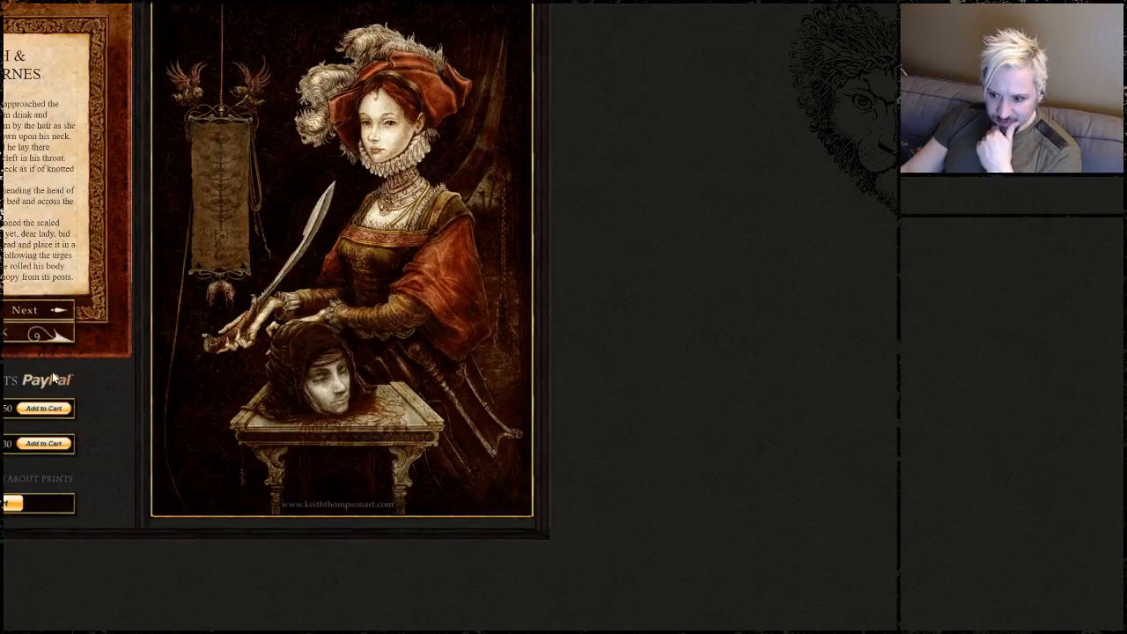
left_click(41, 310)
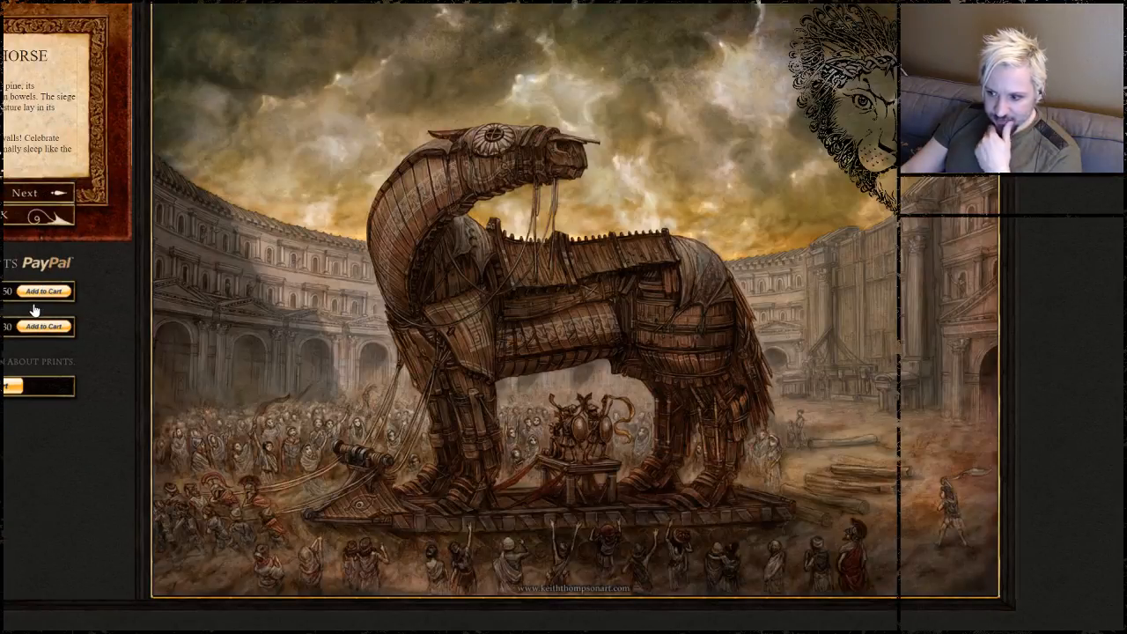
left_click(33, 200)
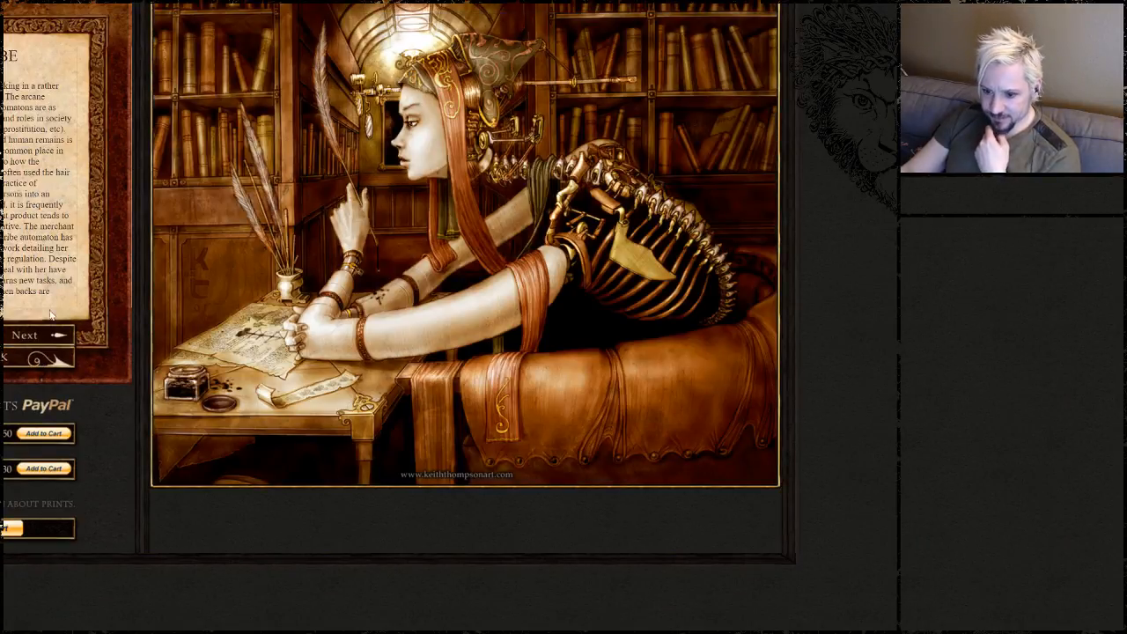
left_click(25, 336)
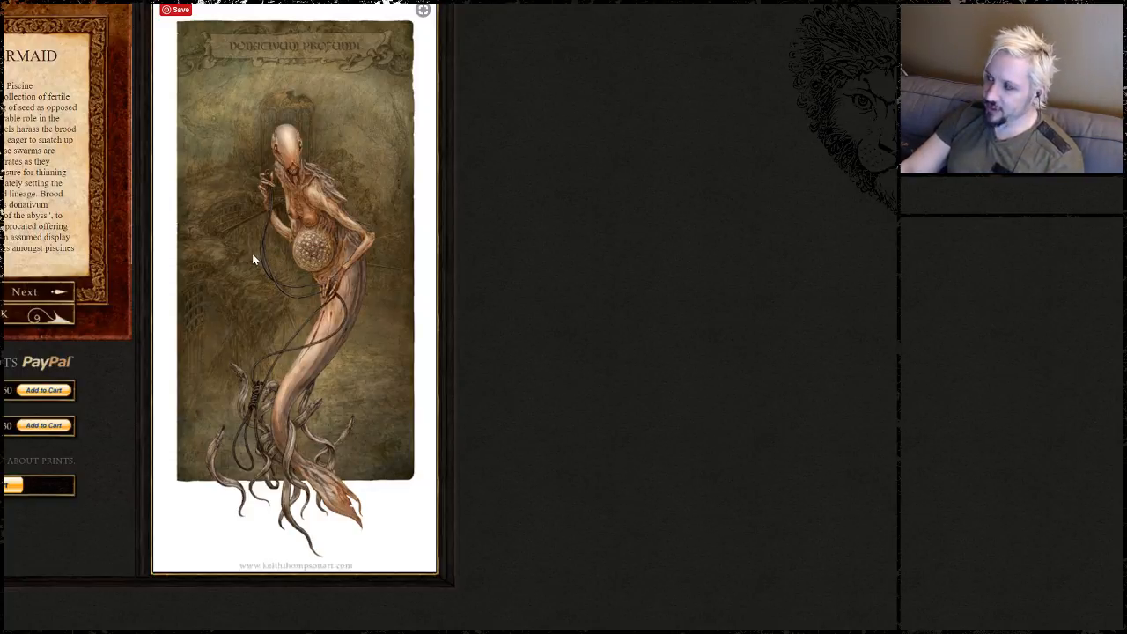
left_click(33, 293)
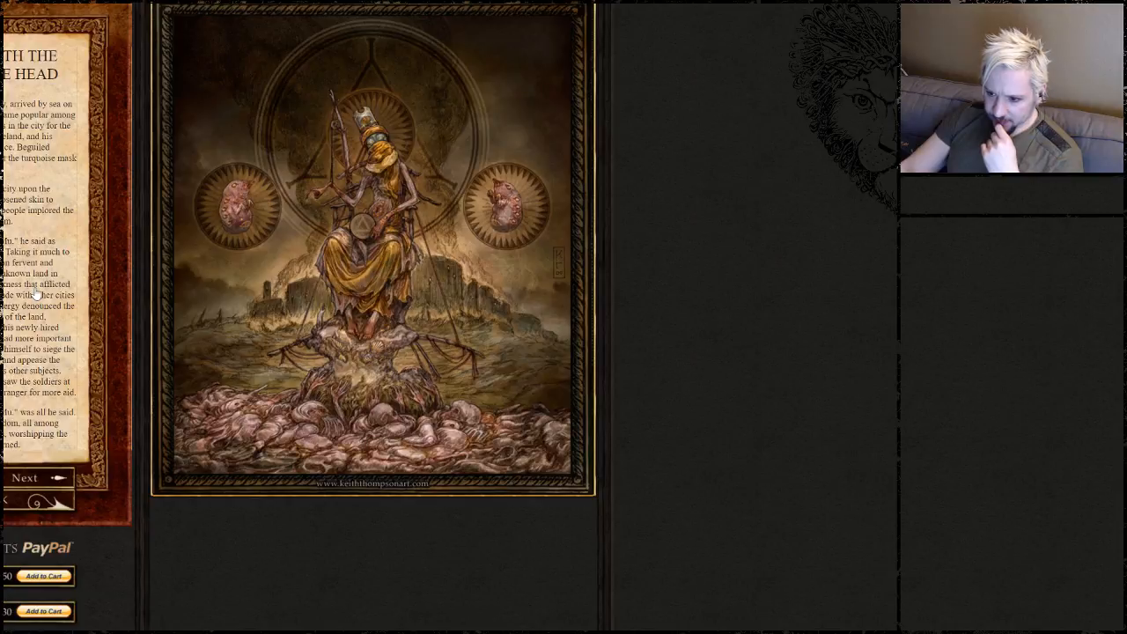
left_click(30, 475)
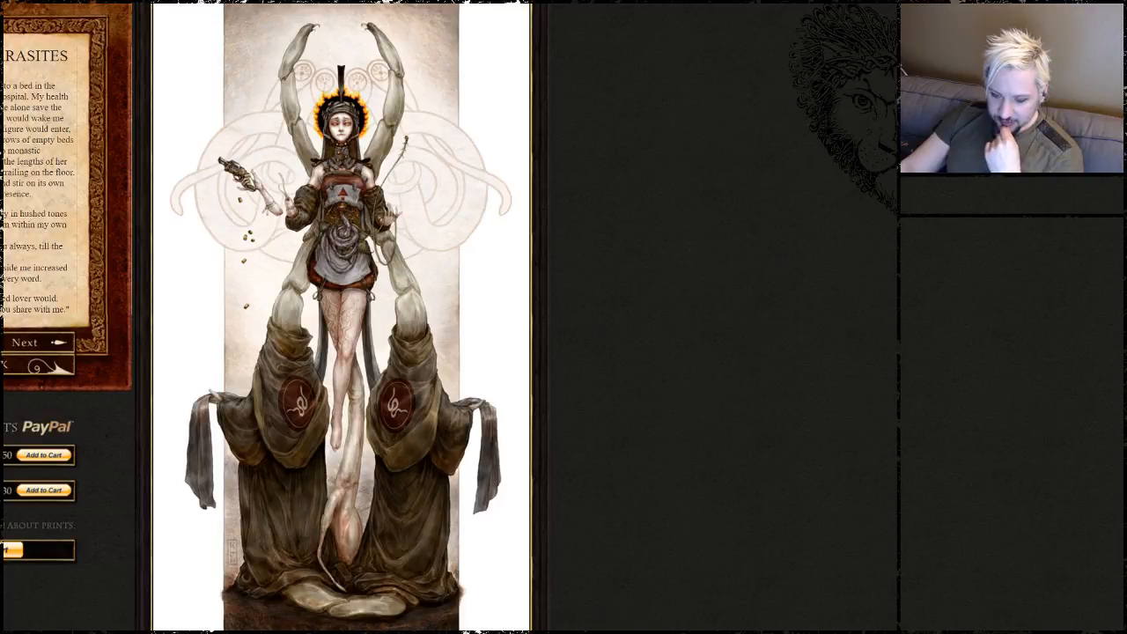
left_click_drag(2, 87, 2, 232)
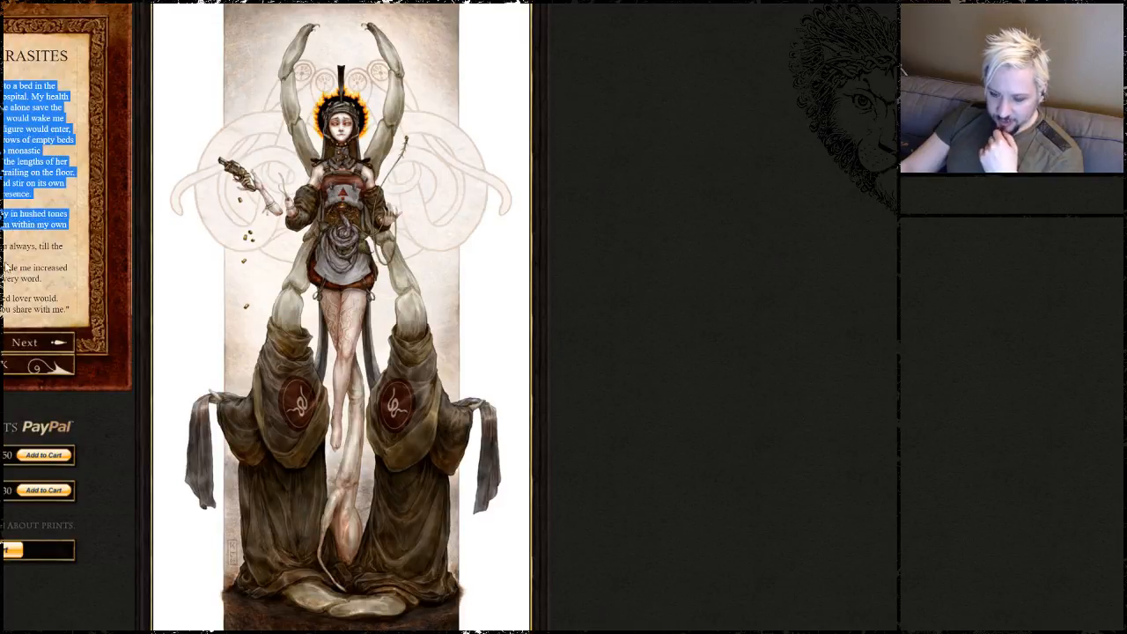
left_click(11, 265)
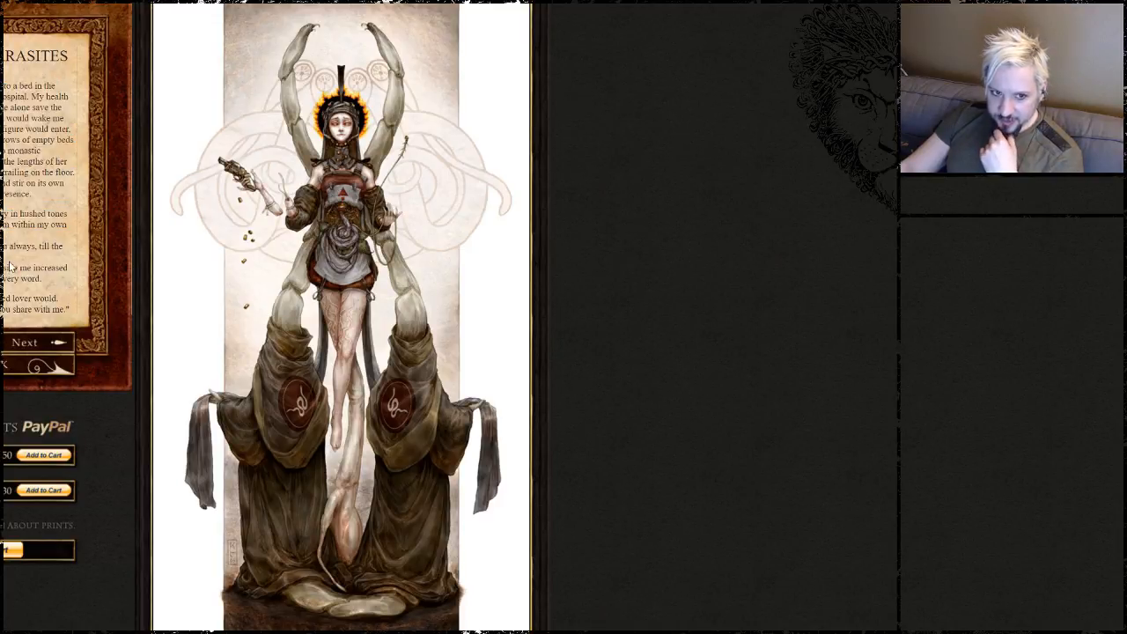
left_click(35, 342)
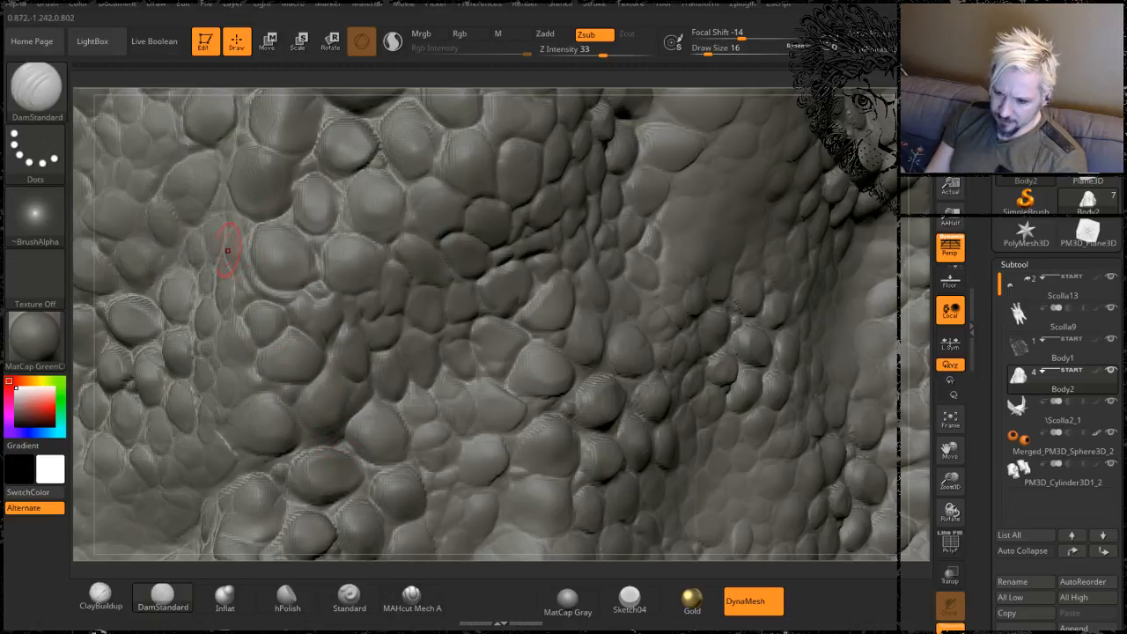
- Apply the MatCap Gray material to examine the root of a spine among the creature's bumpy scales up close
left_click_drag(81, 248, 223, 248)
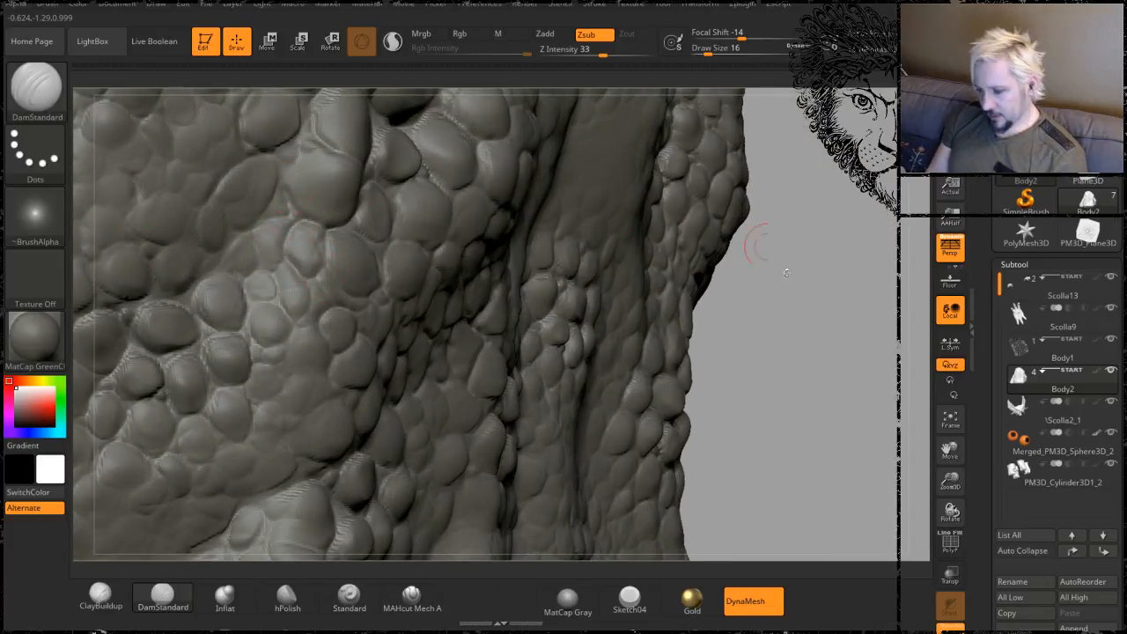
mouse_move(748, 249)
left_mouse_down()
mouse_move(871, 284)
mouse_move(775, 249)
mouse_move(654, 238)
mouse_move(709, 278)
mouse_move(635, 238)
left_mouse_up()
left_click_drag(769, 176, 781, 249, "alt")
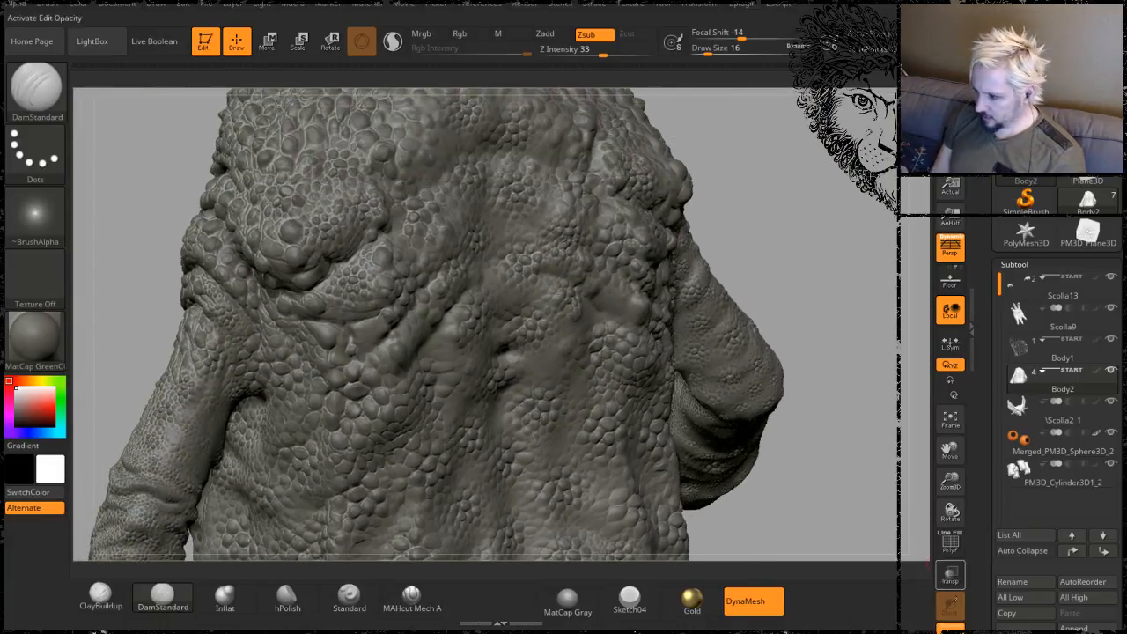
left_click(777, 188)
mouse_move(799, 175)
left_mouse_down()
mouse_move(789, 291)
mouse_move(759, 250)
mouse_move(774, 286)
mouse_move(867, 181)
mouse_move(881, 233)
mouse_move(864, 239)
mouse_move(801, 202)
mouse_move(464, 132)
left_mouse_up()
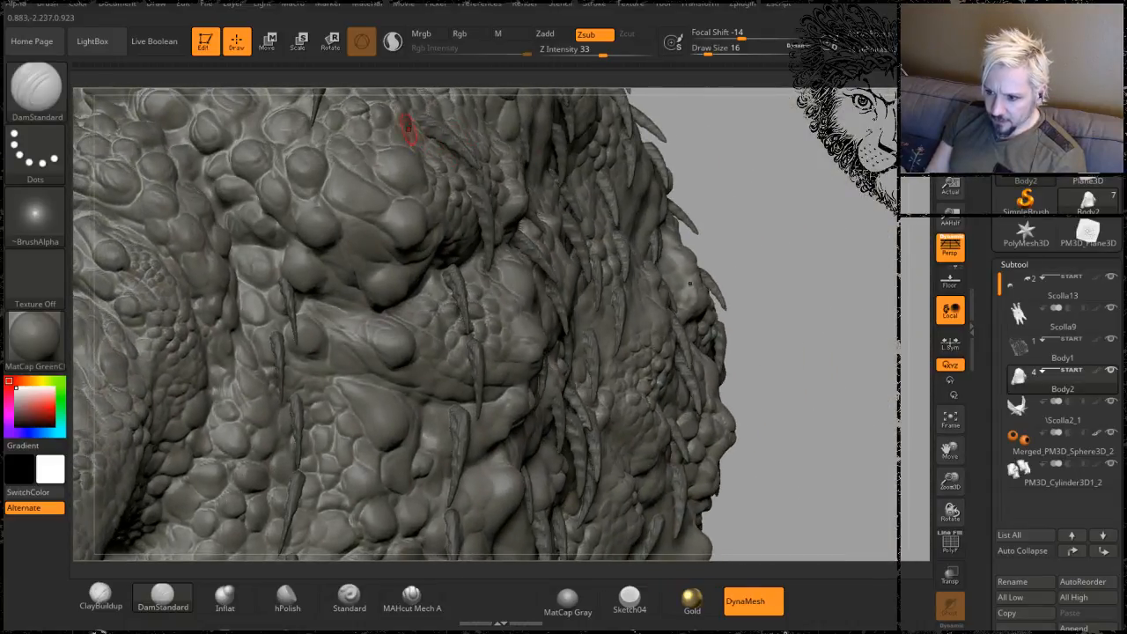
mouse_move(775, 144)
left_mouse_down()
mouse_move(727, 320)
mouse_move(753, 254)
mouse_move(754, 287)
mouse_move(810, 296)
mouse_move(821, 453)
left_mouse_up()
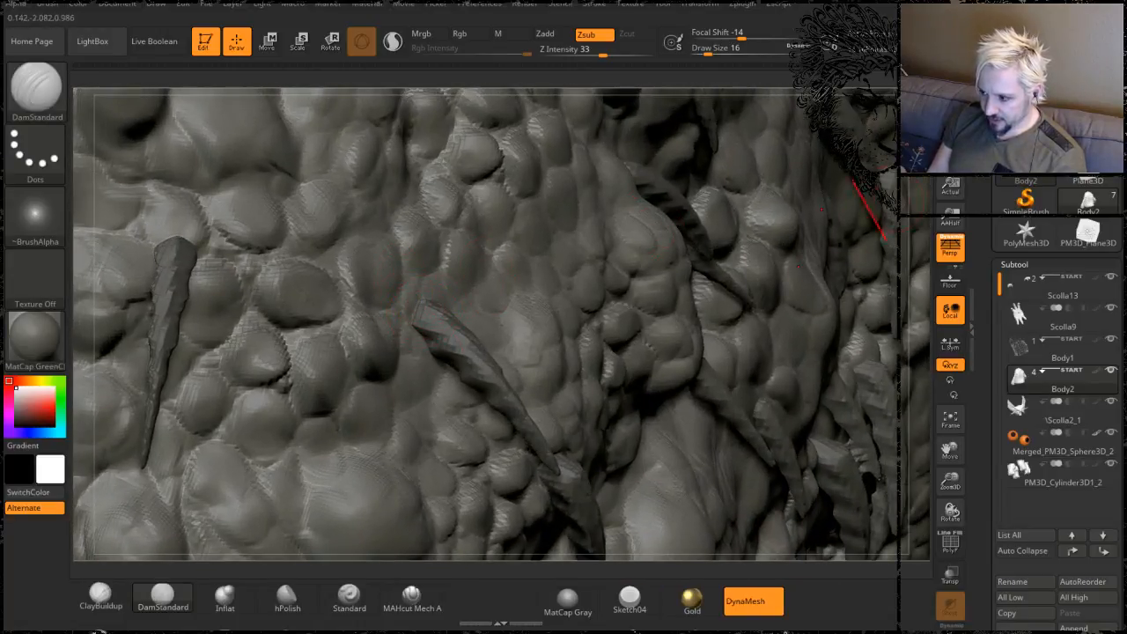
mouse_move(915, 193)
left_mouse_down()
mouse_move(879, 203)
mouse_move(877, 153)
mouse_move(891, 132)
mouse_move(879, 145)
left_mouse_up()
left_click(567, 601)
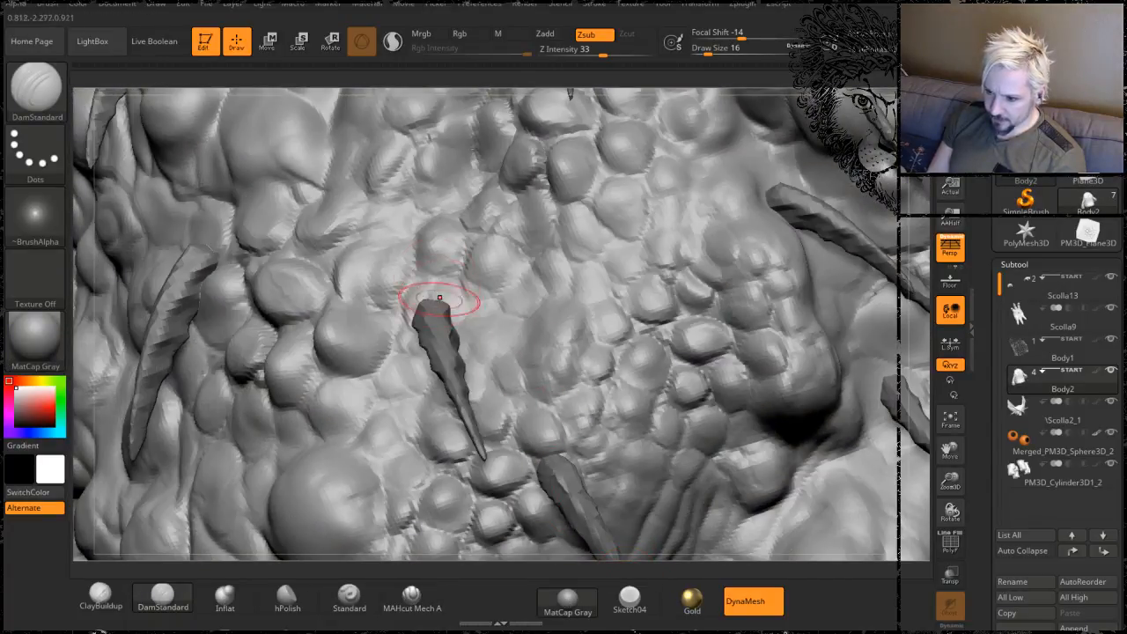
right_click_drag(458, 339, 421, 308)
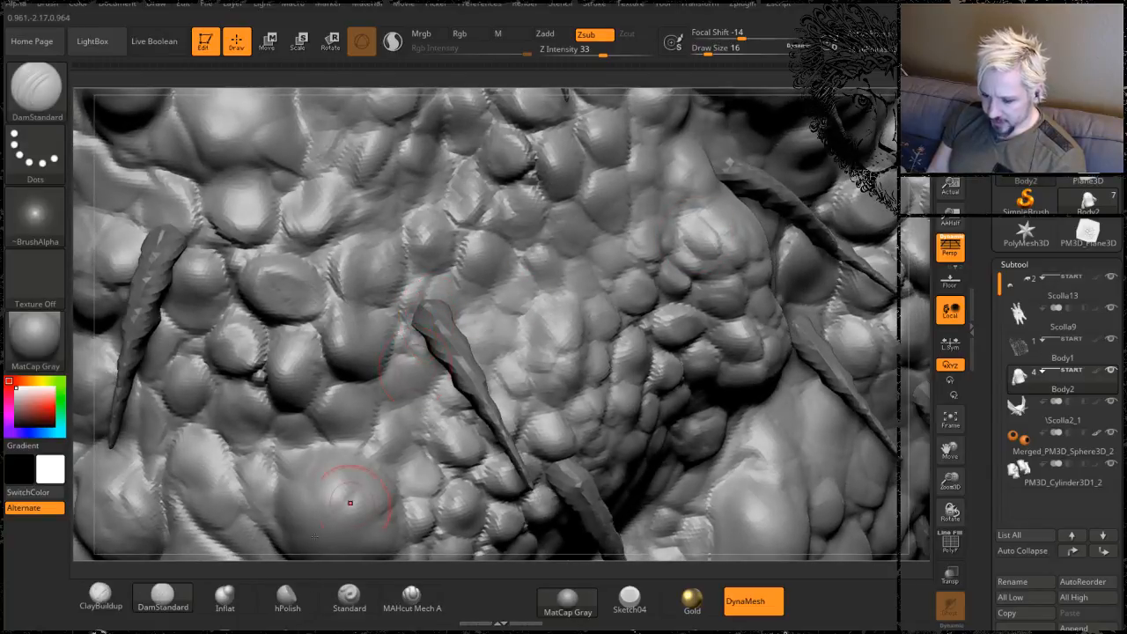
- Build up skin over the root of the spine with the Clay brush at Z Intensity 50 and Draw Size 16
key("b")
key("c")
key("l")
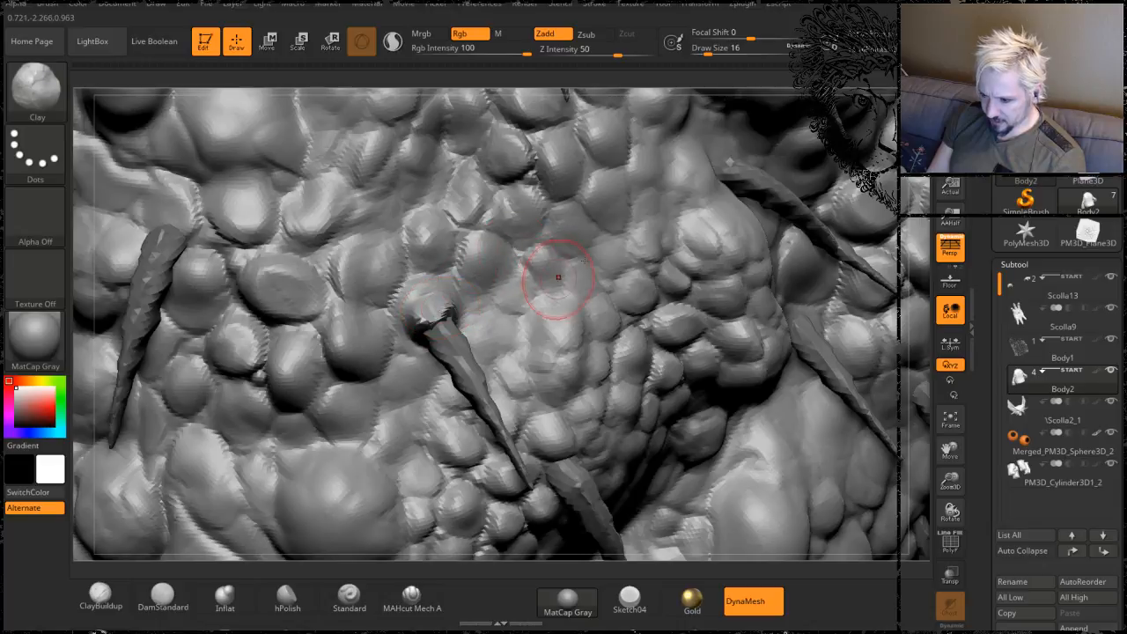
mouse_move(911, 201)
left_mouse_down()
mouse_move(918, 110)
mouse_move(944, 141)
mouse_move(929, 180)
mouse_move(990, 133)
mouse_move(909, 141)
mouse_move(863, 229)
mouse_move(913, 149)
left_mouse_up()
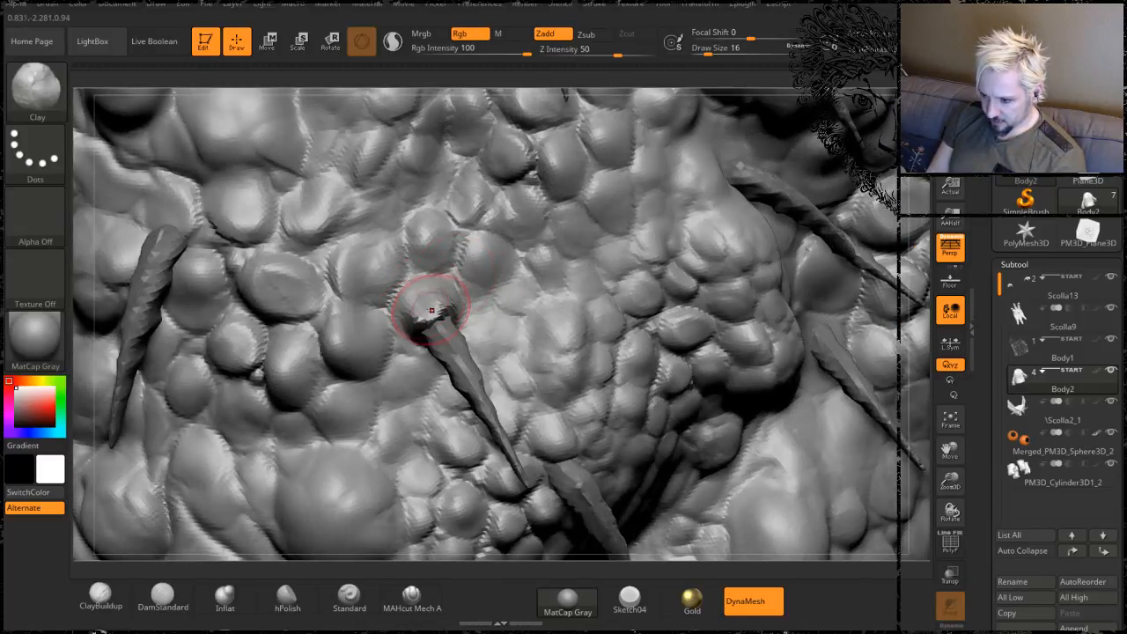
mouse_move(920, 203)
left_mouse_down()
mouse_move(982, 167)
mouse_move(914, 196)
left_mouse_up()
- Smooth the built-up skin around the spine's root and check the spines in profile
key("shift")
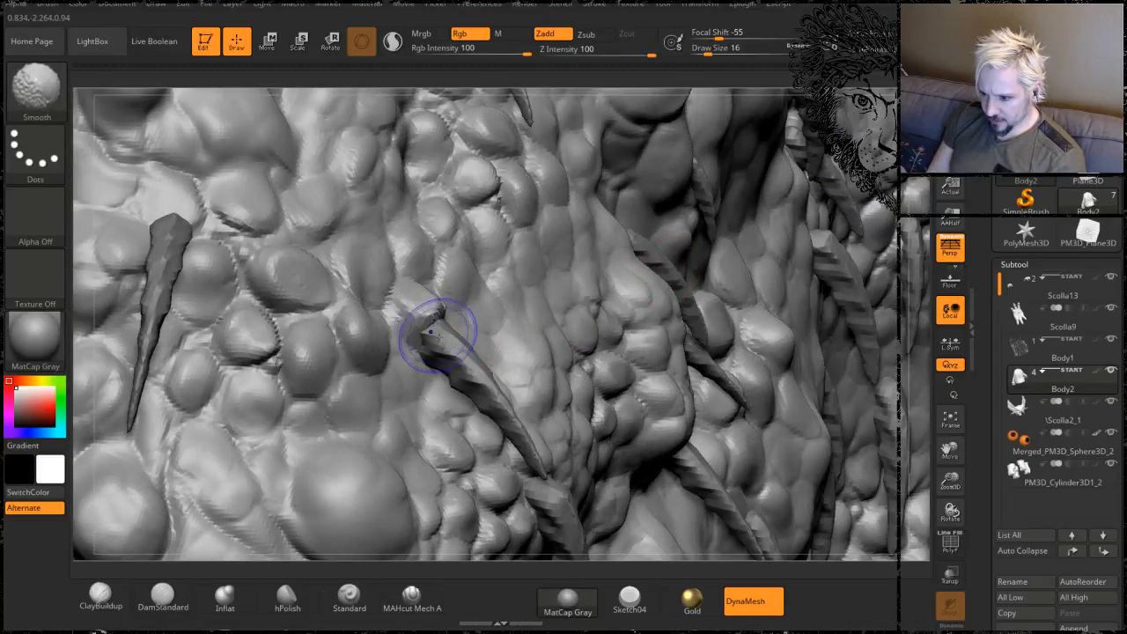
left_click_drag(447, 313, 426, 318, "shift")
mouse_move(914, 222)
left_mouse_down()
mouse_move(841, 203)
mouse_move(656, 220)
left_mouse_up()
mouse_move(275, 276)
left_mouse_down()
mouse_move(748, 259)
mouse_move(677, 294)
left_mouse_up()
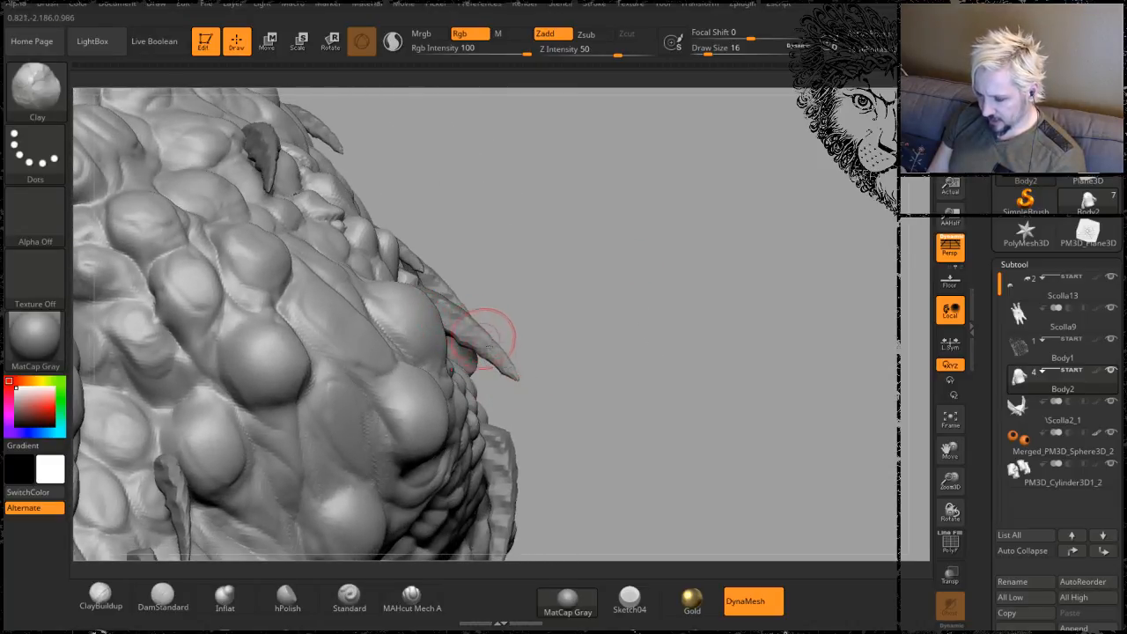
mouse_move(735, 208)
left_mouse_down()
mouse_move(656, 225)
mouse_move(621, 257)
mouse_move(563, 264)
mouse_move(626, 279)
mouse_move(866, 240)
mouse_move(766, 234)
mouse_move(691, 203)
mouse_move(680, 266)
left_mouse_up()
mouse_move(701, 307)
left_mouse_down()
mouse_move(718, 234)
mouse_move(706, 268)
mouse_move(701, 192)
mouse_move(708, 261)
mouse_move(679, 254)
mouse_move(723, 275)
mouse_move(684, 282)
mouse_move(649, 315)
mouse_move(648, 287)
mouse_move(461, 361)
left_mouse_up()
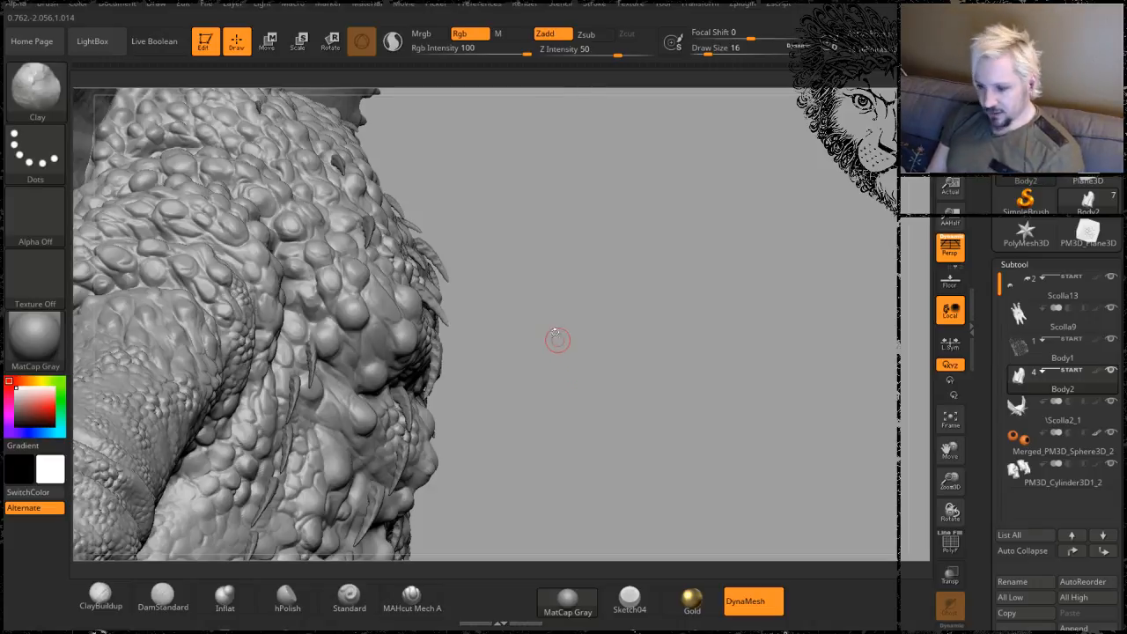
- Select the Body1 subtool and mask the spine beside the large scales at Draw Size 7
mouse_move(568, 314)
left_mouse_down()
mouse_move(586, 308)
mouse_move(586, 186)
mouse_move(660, 284)
mouse_move(664, 241)
mouse_move(659, 390)
mouse_move(675, 455)
mouse_move(666, 470)
left_mouse_up()
left_click_drag(394, 316, 424, 345)
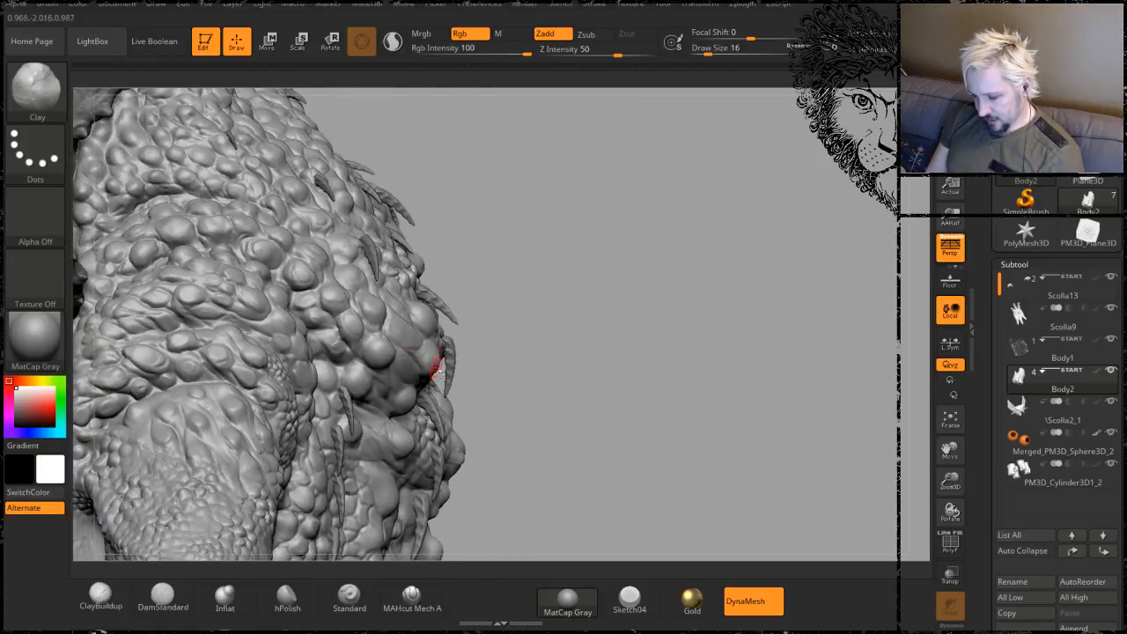
mouse_move(564, 384)
left_mouse_down()
mouse_move(543, 320)
mouse_move(553, 310)
mouse_move(531, 310)
left_mouse_up()
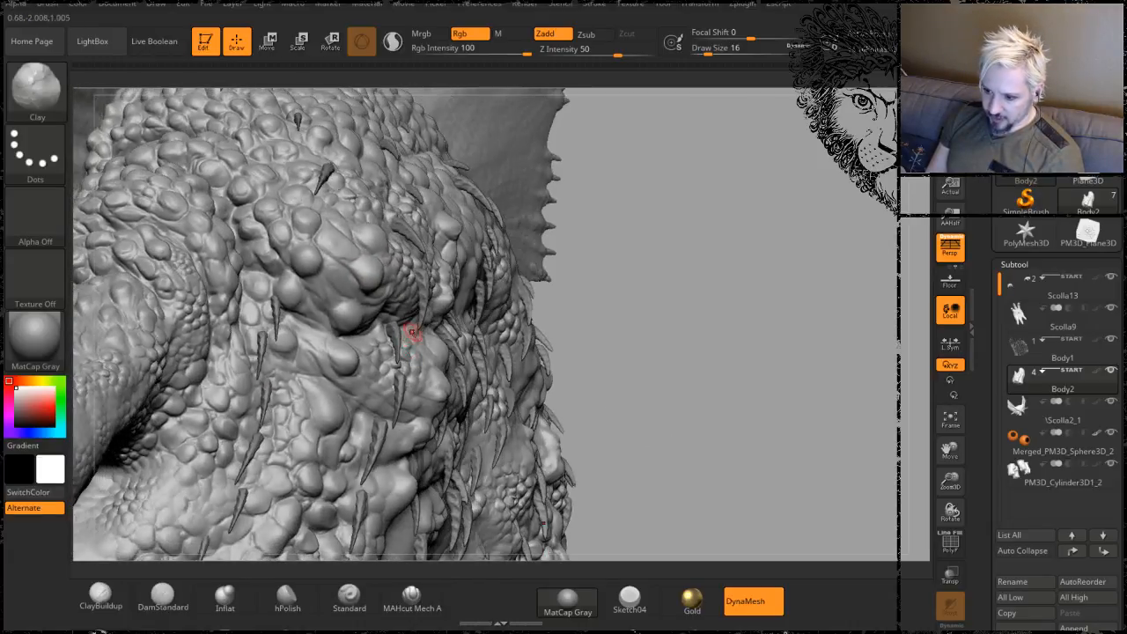
mouse_move(712, 243)
left_mouse_down()
mouse_move(730, 229)
mouse_move(745, 239)
mouse_move(742, 228)
mouse_move(713, 258)
mouse_move(573, 292)
mouse_move(593, 326)
mouse_move(539, 323)
mouse_move(617, 346)
mouse_move(592, 275)
mouse_move(616, 370)
mouse_move(410, 230)
left_mouse_up()
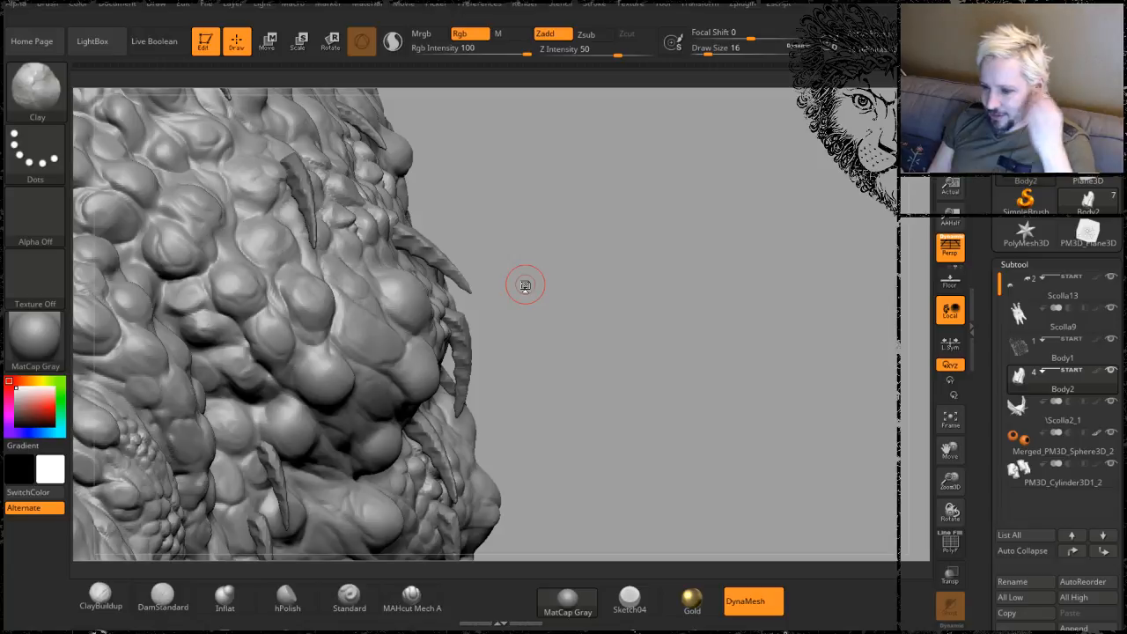
mouse_move(614, 304)
left_mouse_down()
mouse_move(644, 312)
mouse_move(516, 234)
left_mouse_up()
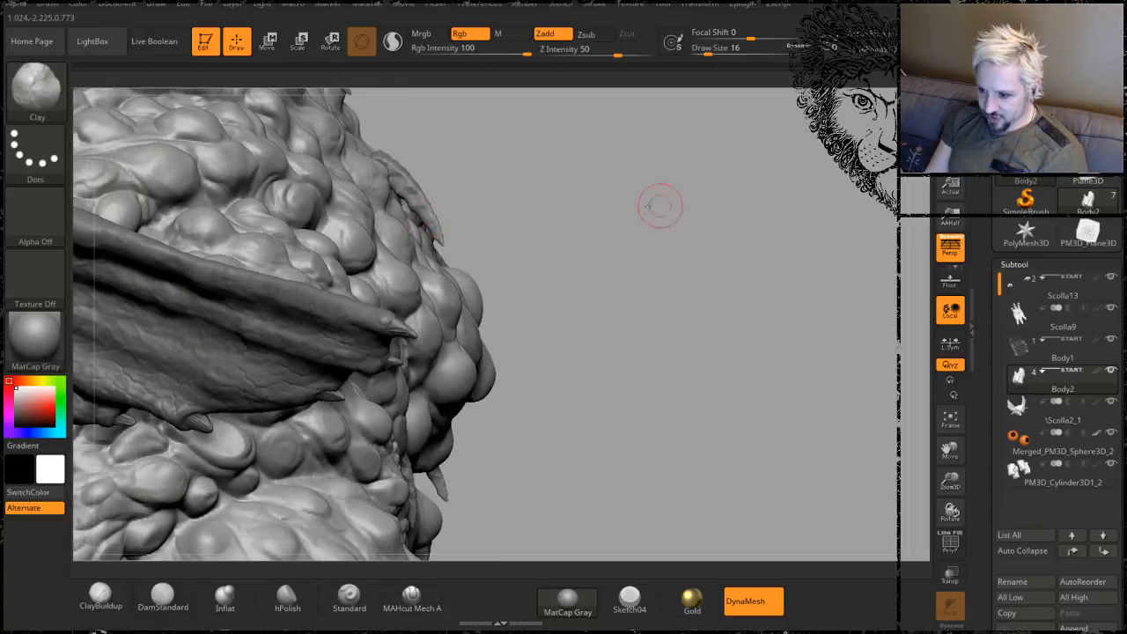
mouse_move(661, 206)
left_mouse_down()
mouse_move(604, 214)
mouse_move(602, 201)
mouse_move(629, 319)
mouse_move(684, 285)
mouse_move(675, 252)
mouse_move(593, 281)
left_mouse_up()
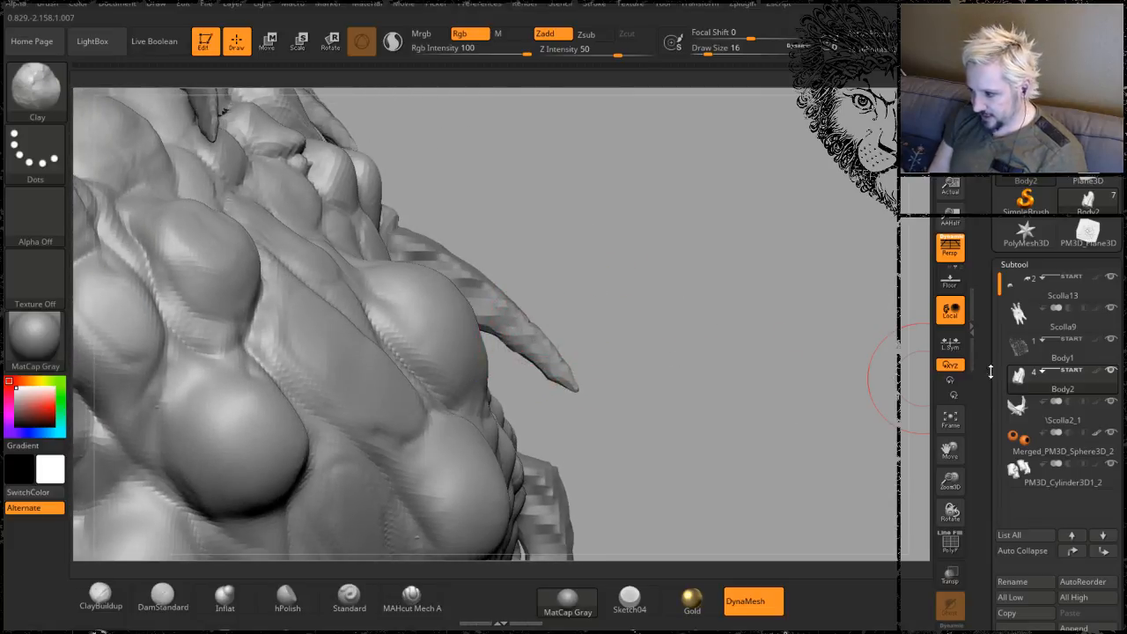
left_click(1069, 347)
mouse_move(669, 310)
left_mouse_down()
mouse_move(678, 315)
mouse_move(572, 327)
mouse_move(563, 339)
left_mouse_up()
key("space")
left_click_drag(566, 387, 553, 389)
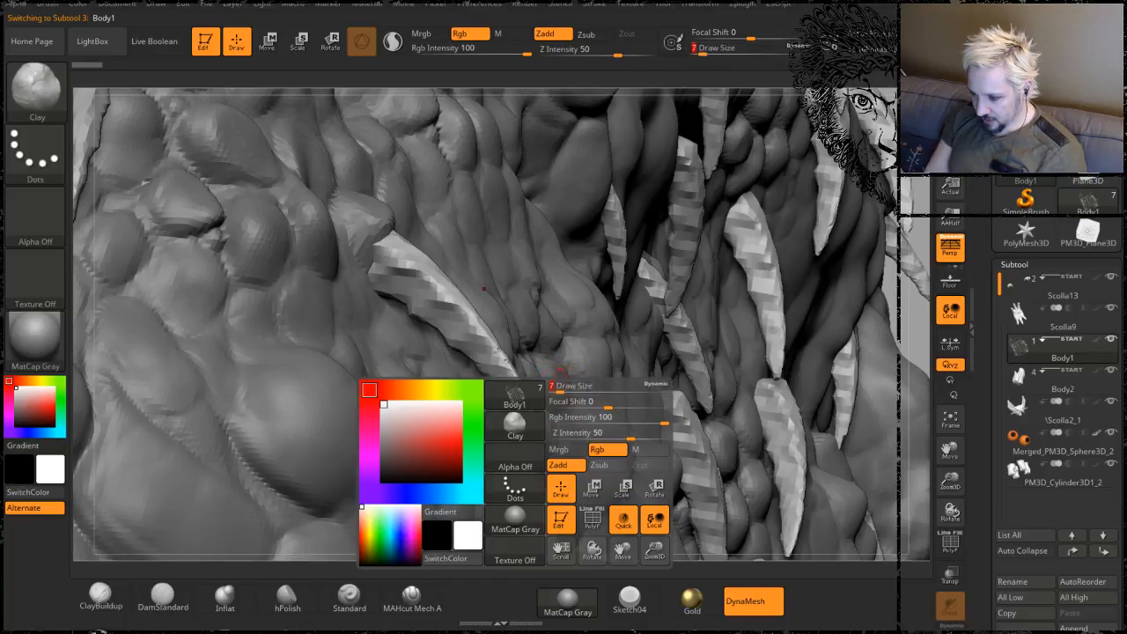
key("ctrl")
left_click_drag(490, 343, 389, 238, "ctrl")
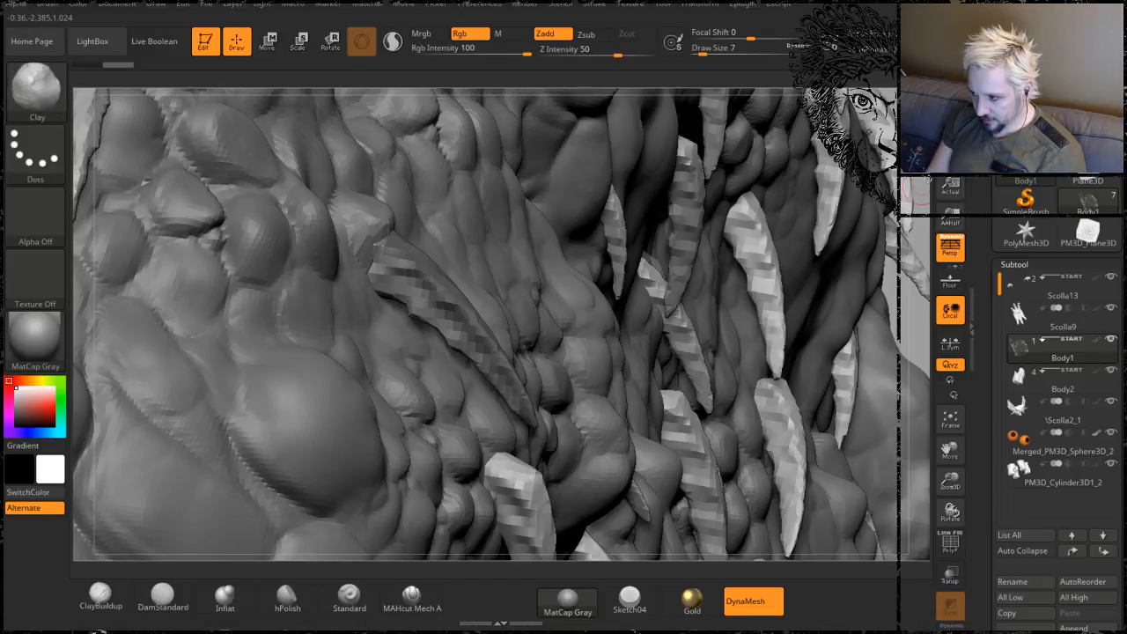
- Try shifting the spine area with the Move brush at Z Intensity 51 and Draw Size 49, and undo the attempt
mouse_move(916, 192)
left_mouse_down()
mouse_move(755, 244)
mouse_move(617, 369)
mouse_move(624, 391)
mouse_move(607, 390)
left_mouse_up()
key("space")
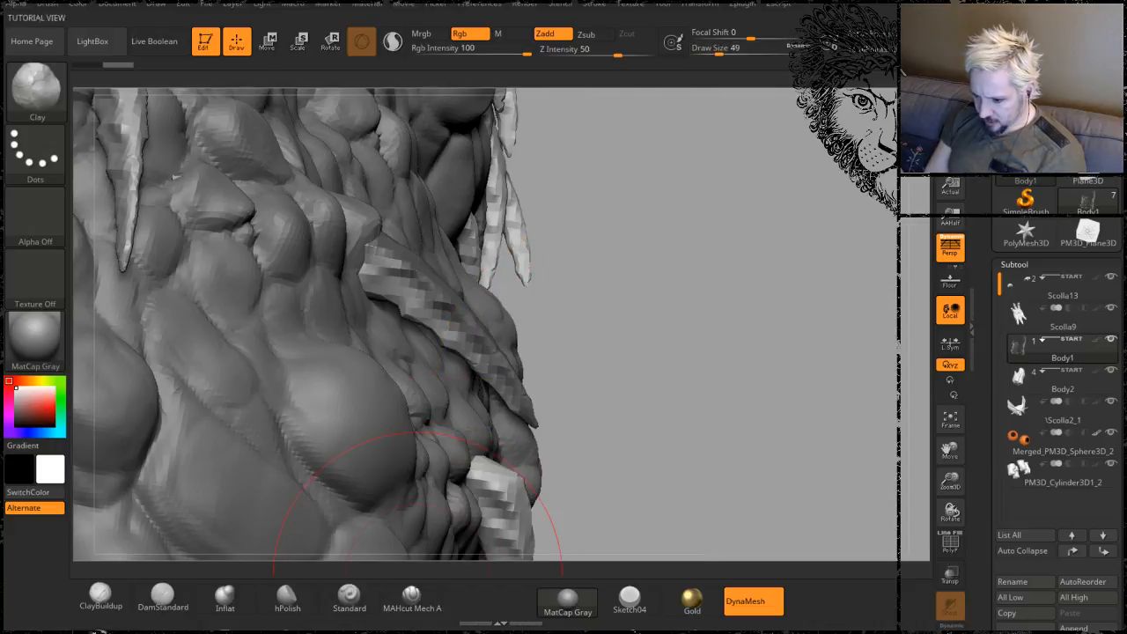
key("b")
key("m")
key("v")
mouse_move(460, 402)
left_mouse_down()
mouse_move(432, 407)
mouse_move(423, 428)
left_mouse_up()
key("ctrl+z")
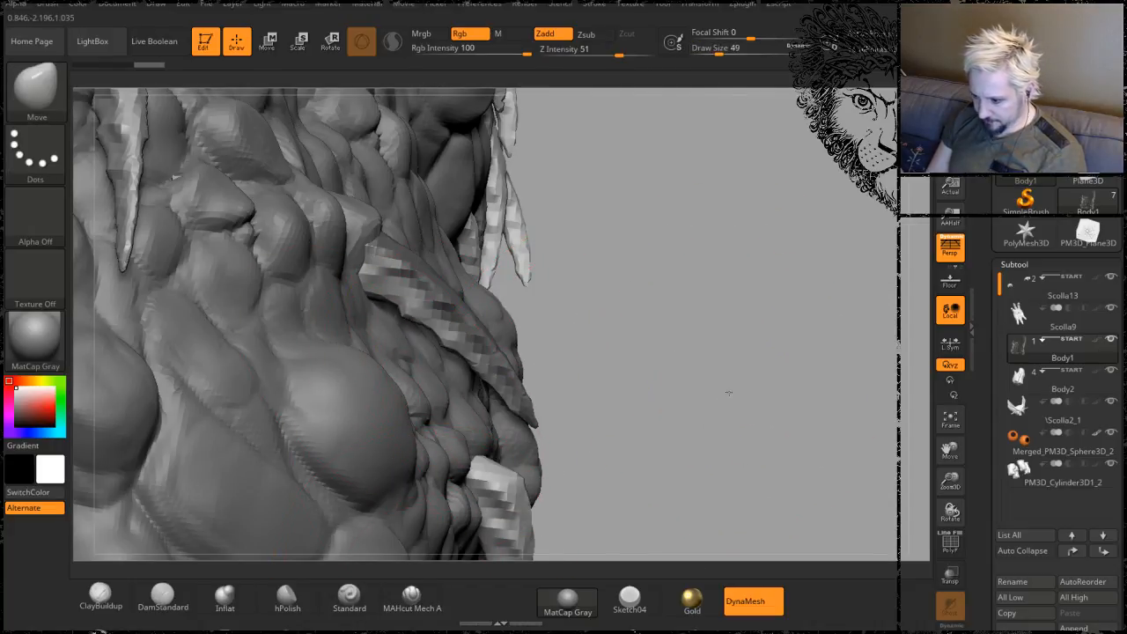
- Mask neighbouring spines with the MaskPen at Draw Size 49 and try to reshape the spine between them with the Move brush
mouse_move(728, 393)
left_mouse_down()
mouse_move(745, 352)
mouse_move(724, 291)
mouse_move(722, 305)
left_mouse_up()
left_click_drag(458, 476, 468, 495, "ctrl")
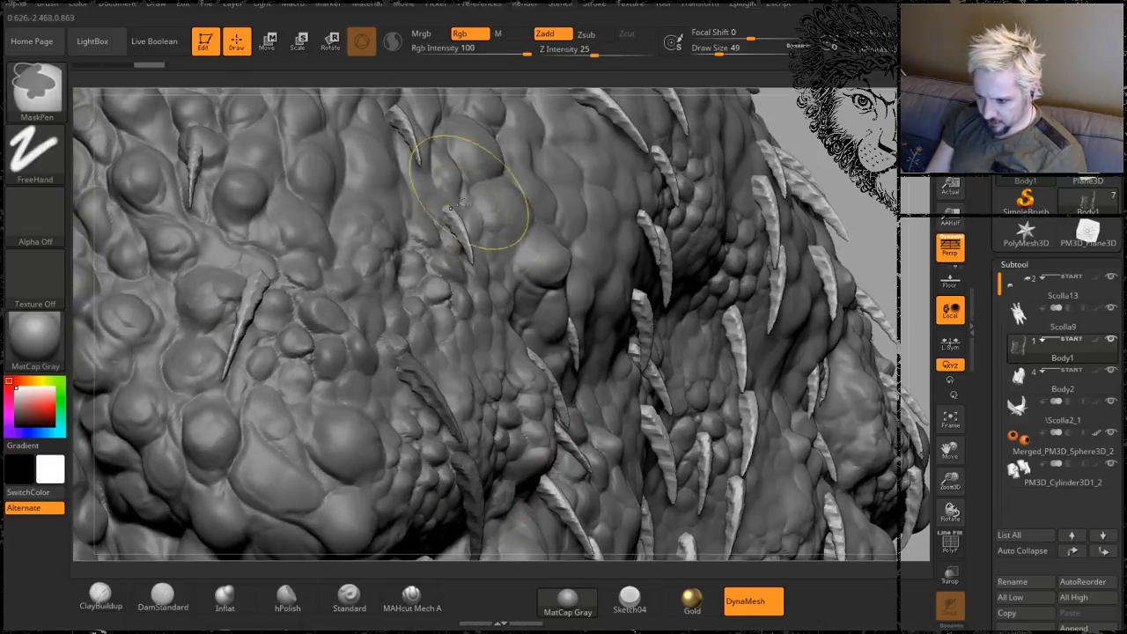
left_click_drag(464, 206, 468, 232, "ctrl")
mouse_move(493, 236)
right_mouse_down()
mouse_move(725, 237)
mouse_move(704, 251)
right_mouse_up()
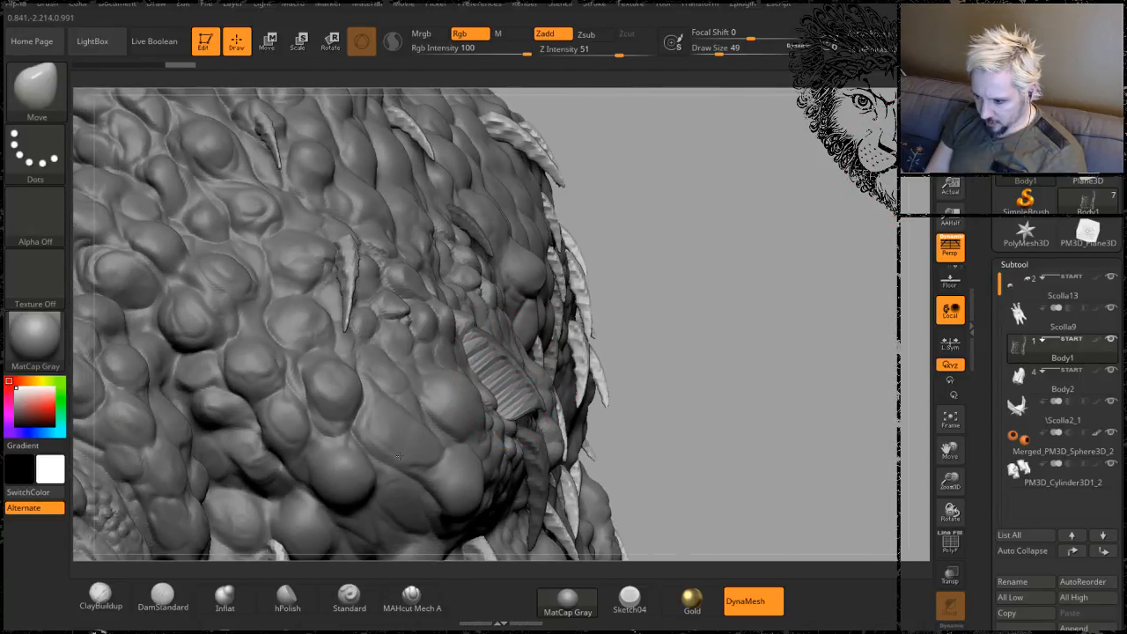
mouse_move(803, 244)
left_mouse_down()
mouse_move(732, 230)
mouse_move(727, 260)
mouse_move(742, 285)
mouse_move(816, 252)
mouse_move(739, 268)
mouse_move(760, 252)
mouse_move(739, 252)
mouse_move(767, 256)
mouse_move(764, 283)
mouse_move(749, 261)
mouse_move(710, 249)
mouse_move(777, 298)
mouse_move(781, 335)
mouse_move(713, 290)
left_mouse_up()
key("ctrl")
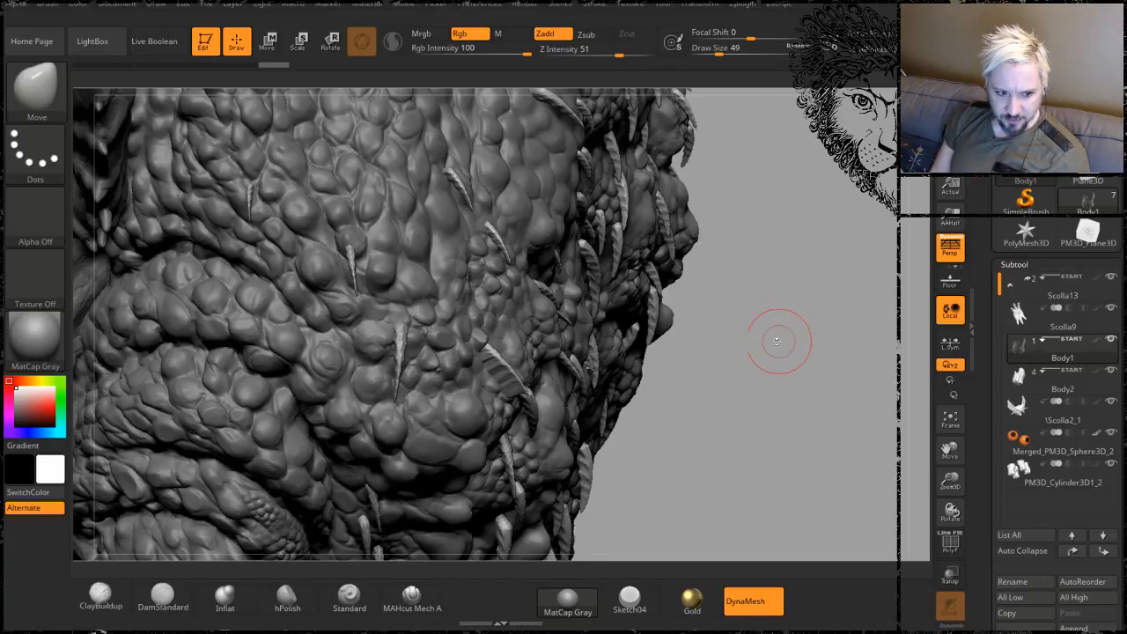
- Undo the last changes to the spine and clear the mask from Body1
mouse_move(802, 438)
left_mouse_down()
mouse_move(696, 379)
mouse_move(756, 411)
mouse_move(759, 438)
mouse_move(817, 378)
left_mouse_up()
key("ctrl")
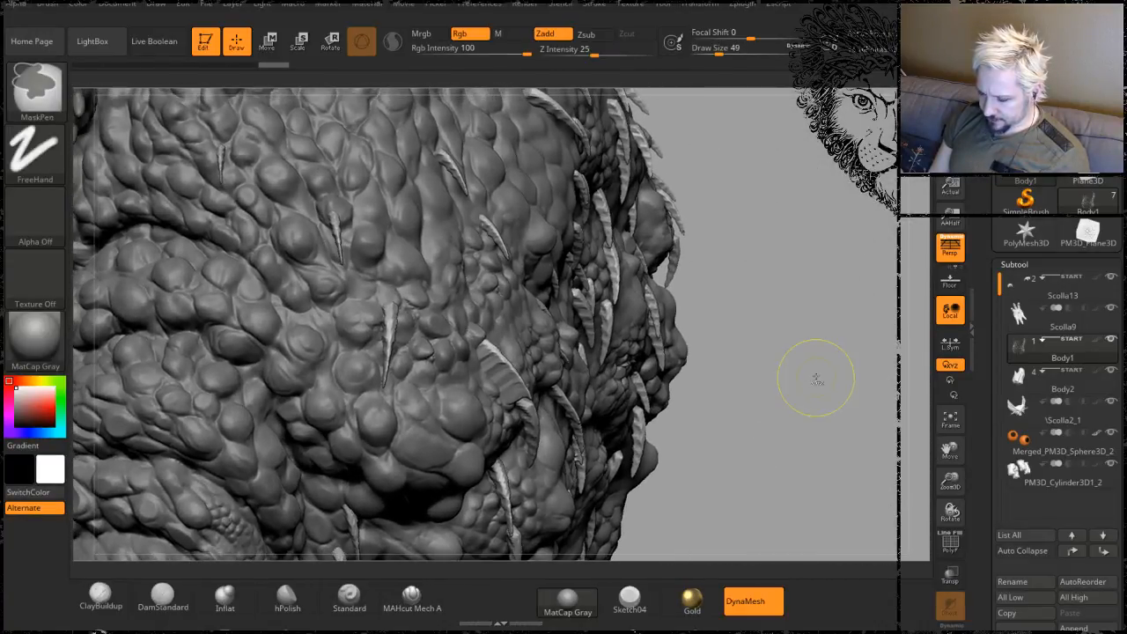
key("ctrl+z")
key("ctrl+z")
key("ctrl+z")
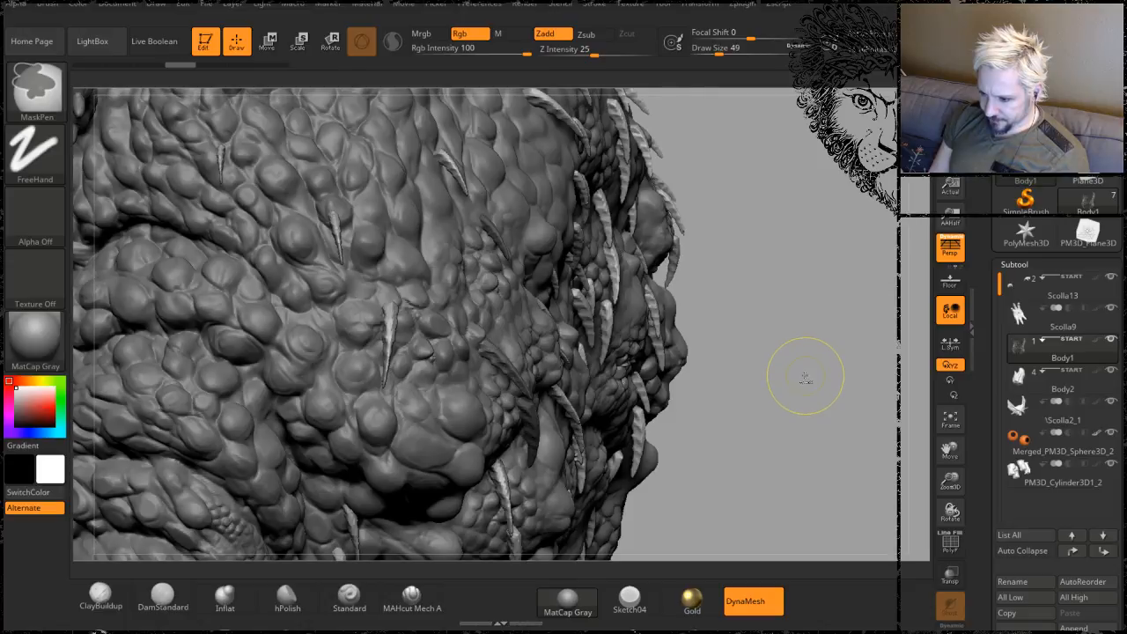
left_click(804, 382, "ctrl")
mouse_move(803, 376)
left_mouse_down("ctrl")
mouse_move(822, 398)
mouse_move(812, 388)
mouse_move(850, 402)
left_mouse_up("ctrl")
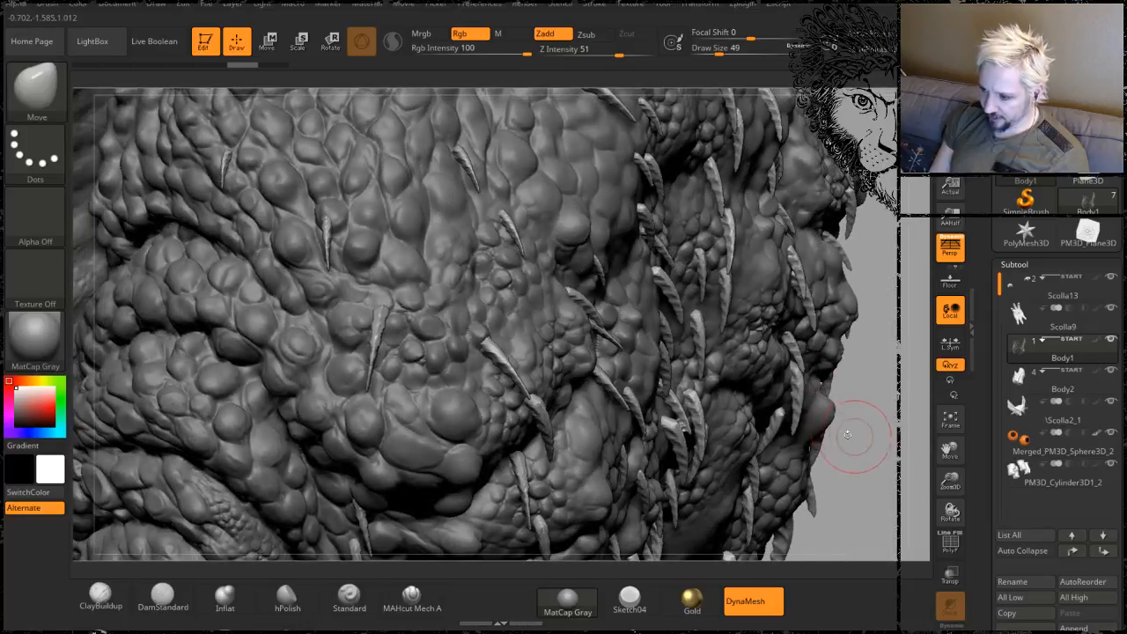
- Swell the skin over the spine's root on the Body2 subtool with the Inflat brush at Z Intensity 10 and Draw Size 11
mouse_move(889, 456)
left_mouse_down()
mouse_move(813, 394)
mouse_move(828, 327)
mouse_move(868, 465)
left_mouse_up()
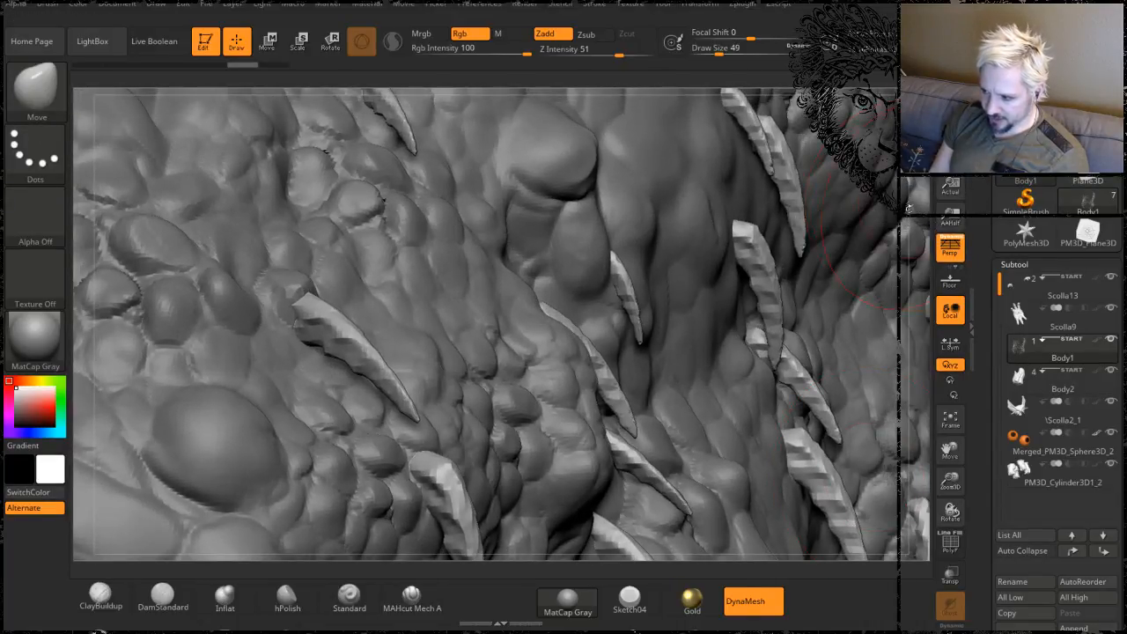
left_click_drag(913, 209, 882, 257)
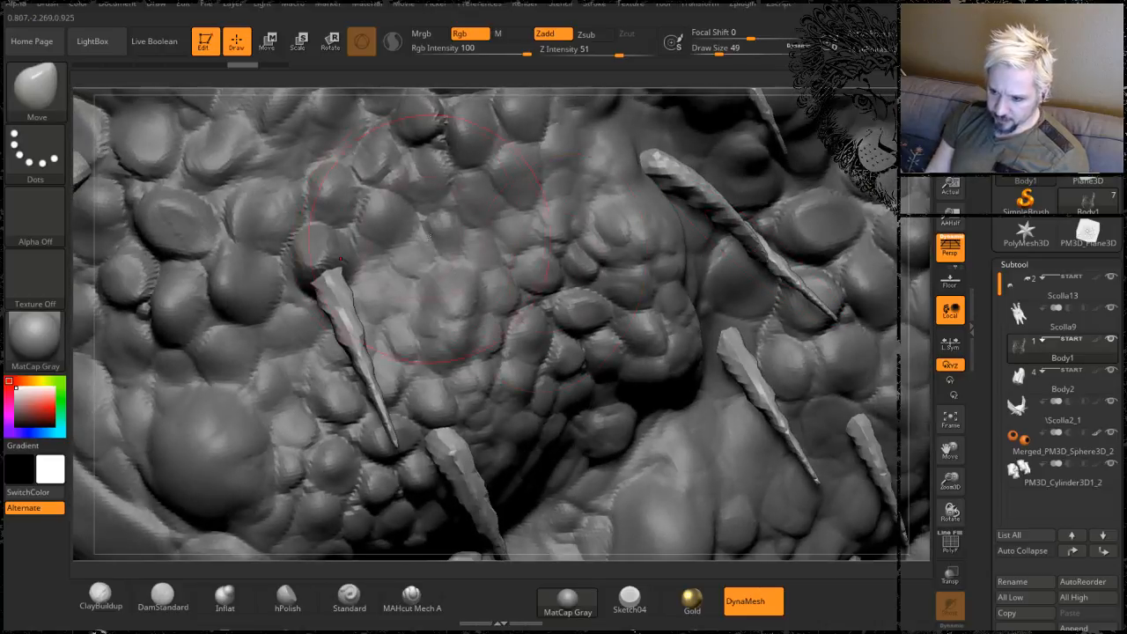
key("space")
left_click_drag(411, 259, 404, 261)
left_click(224, 597)
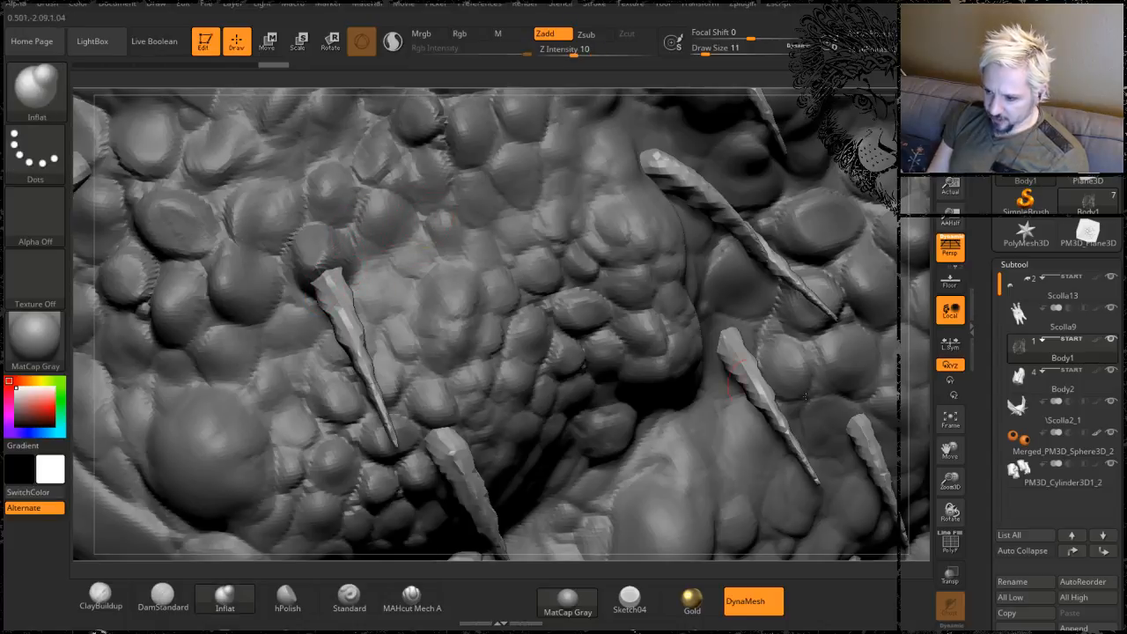
left_click(1038, 386)
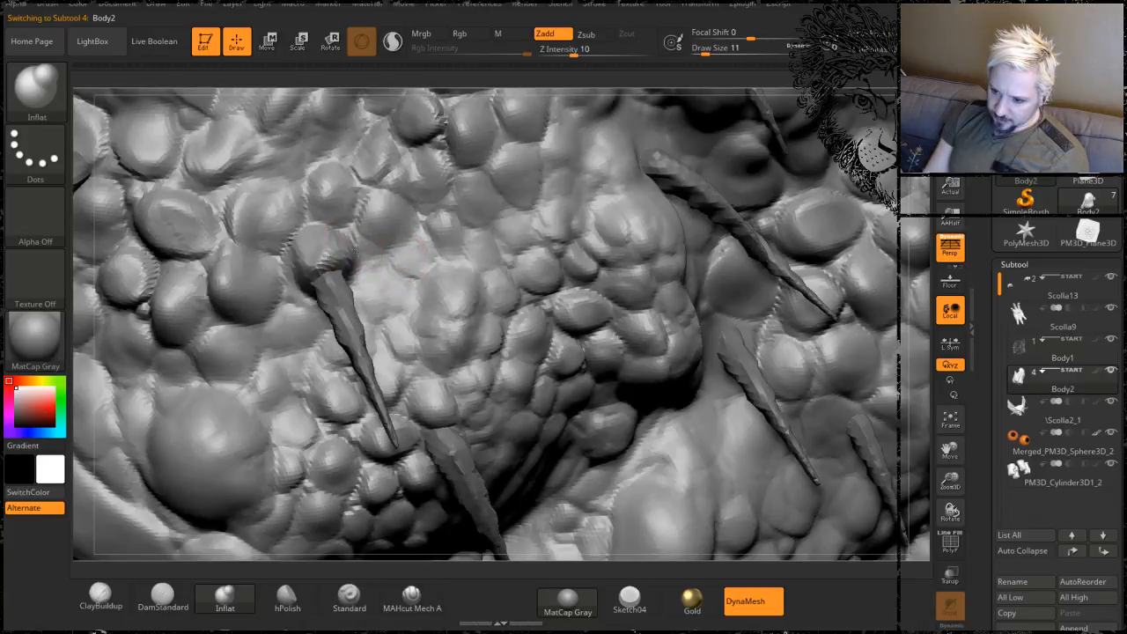
mouse_move(354, 250)
left_mouse_down()
mouse_move(358, 260)
mouse_move(301, 283)
left_mouse_up()
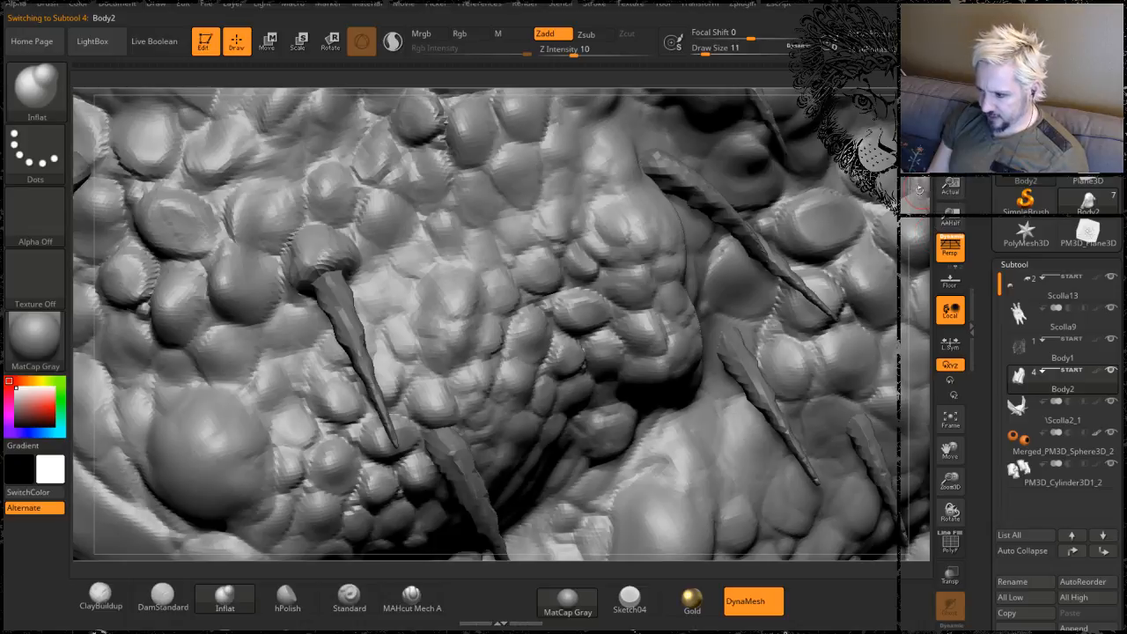
- Build up skin over the root of the next lower spine with the Clay brush at Z Intensity 50 and Draw Size 11, and smooth it
mouse_move(919, 190)
left_mouse_down()
mouse_move(1001, 162)
mouse_move(870, 177)
mouse_move(908, 181)
left_mouse_up()
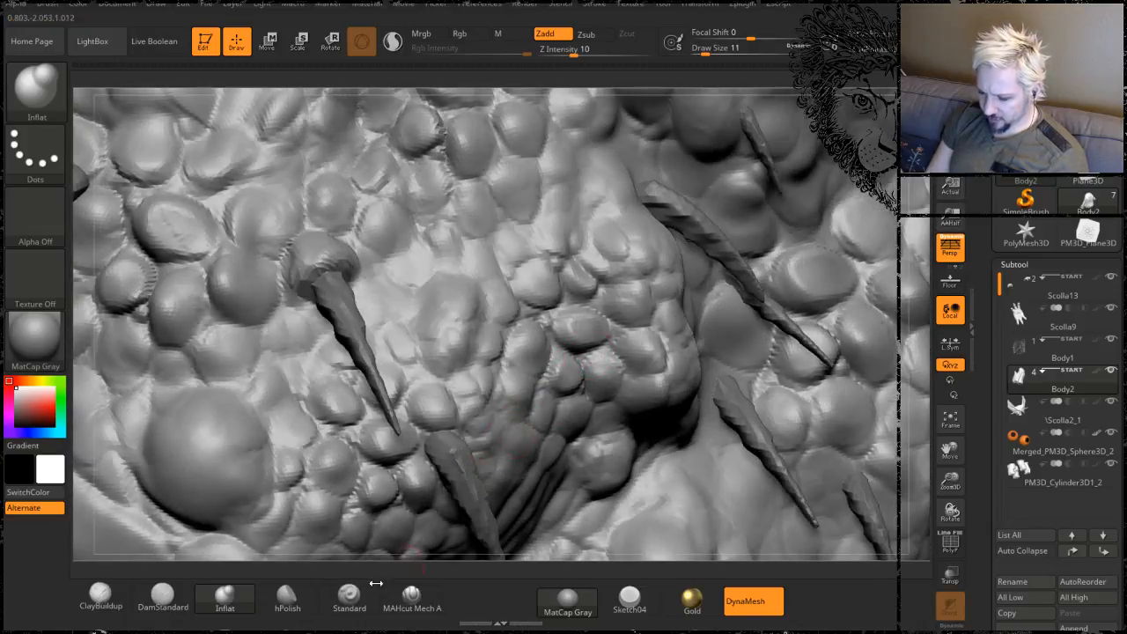
left_click(100, 598)
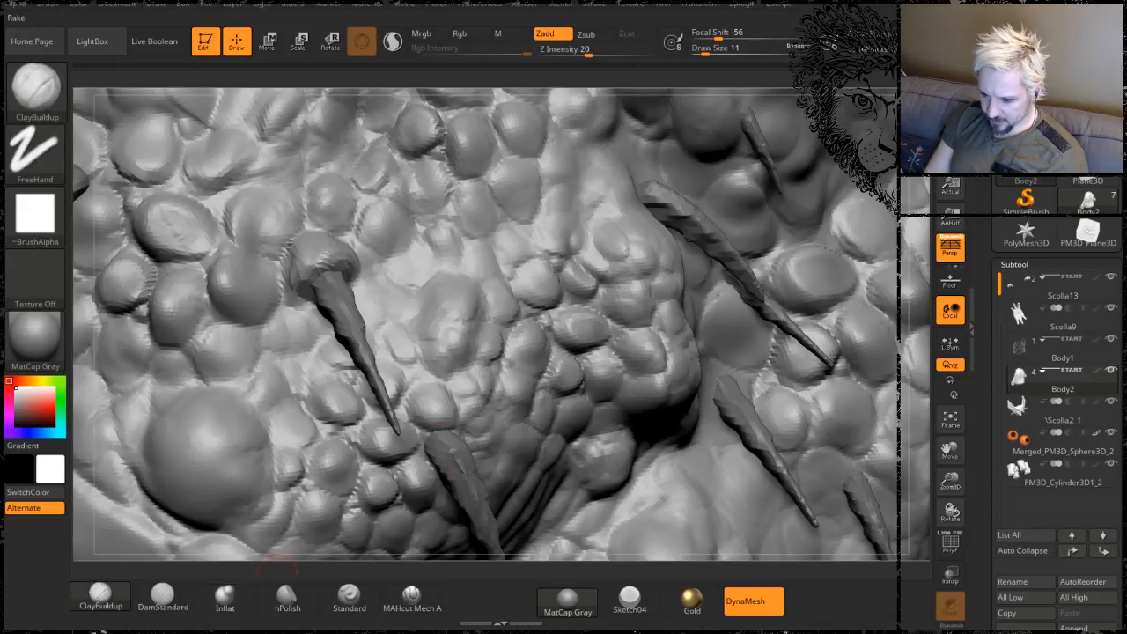
key("b")
key("c")
key("l")
mouse_move(445, 435)
left_mouse_down()
mouse_move(438, 427)
mouse_move(453, 438)
left_mouse_up()
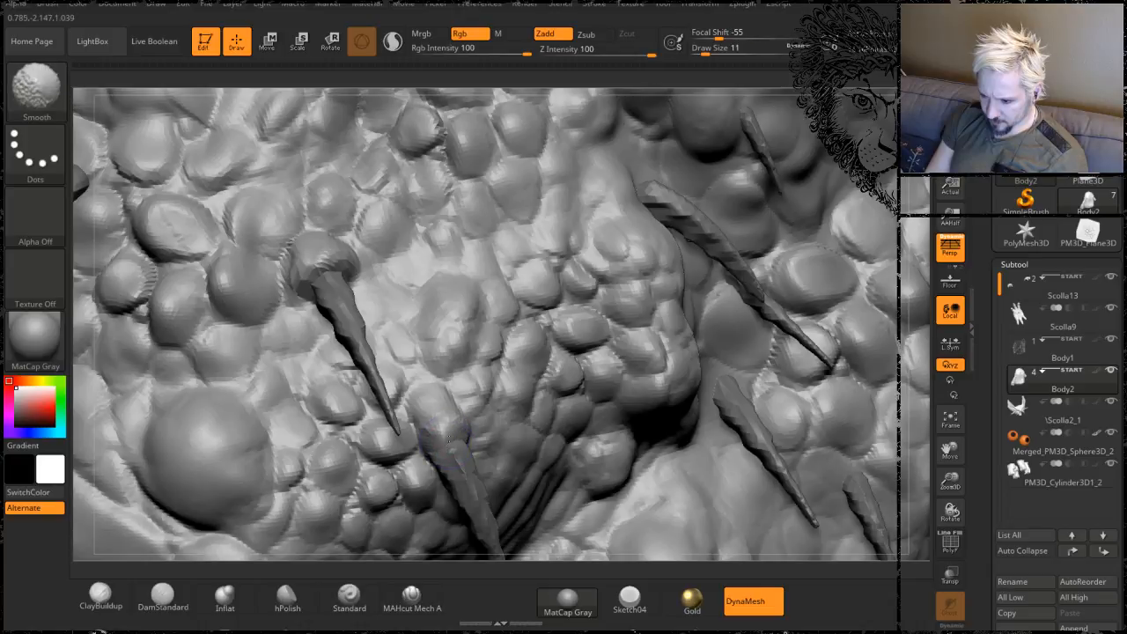
mouse_move(905, 284)
left_mouse_down()
mouse_move(916, 198)
mouse_move(921, 252)
mouse_move(936, 208)
mouse_move(578, 315)
left_mouse_up()
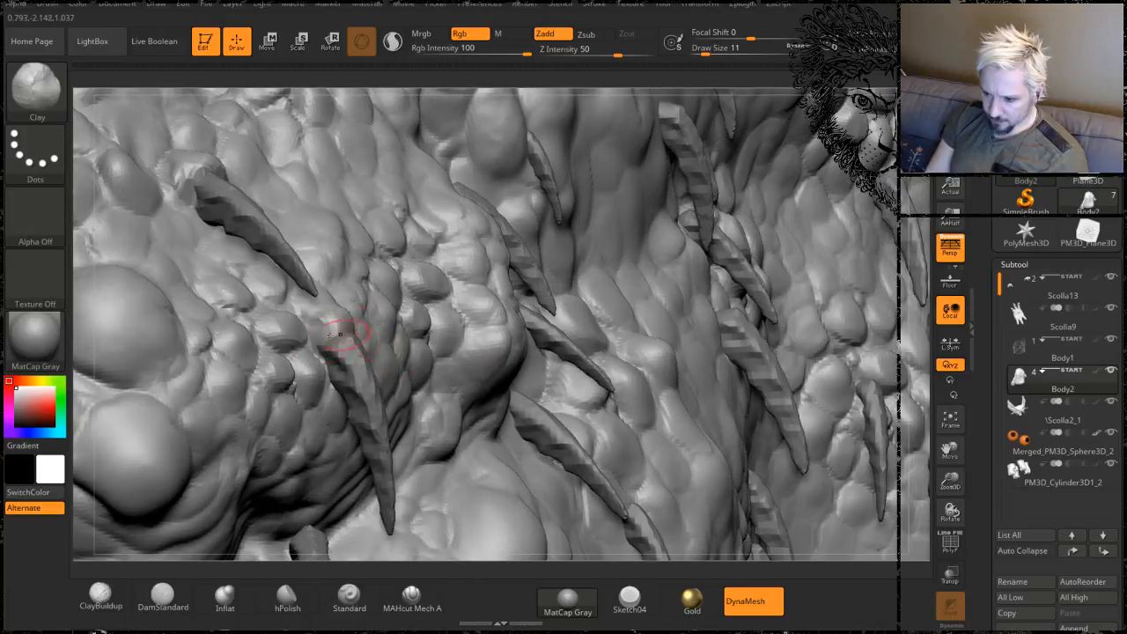
key("shift")
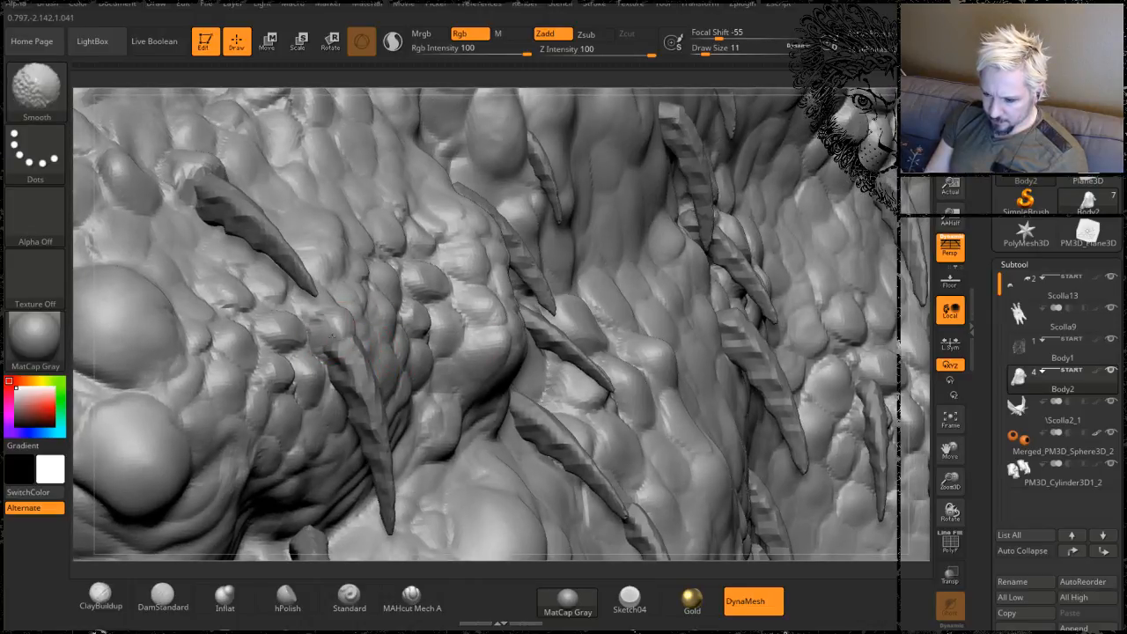
- Inflate the built-up skin around the lower spine's root with the Inflat brush at Z Intensity 10
left_click(224, 596)
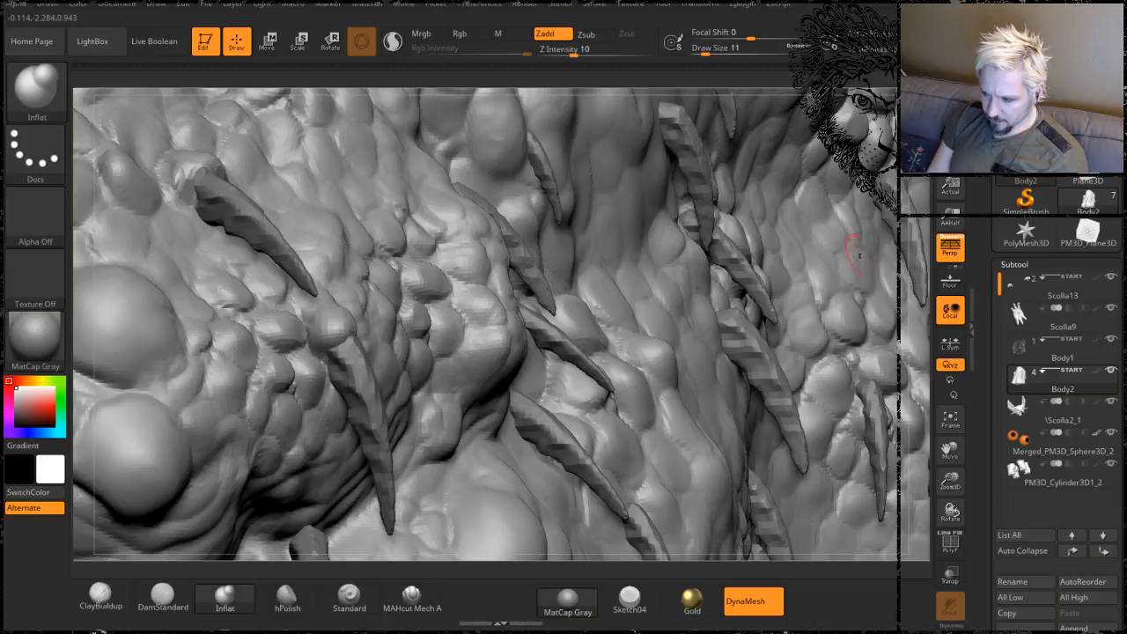
mouse_move(916, 238)
left_mouse_down()
mouse_move(903, 277)
mouse_move(413, 309)
left_mouse_up()
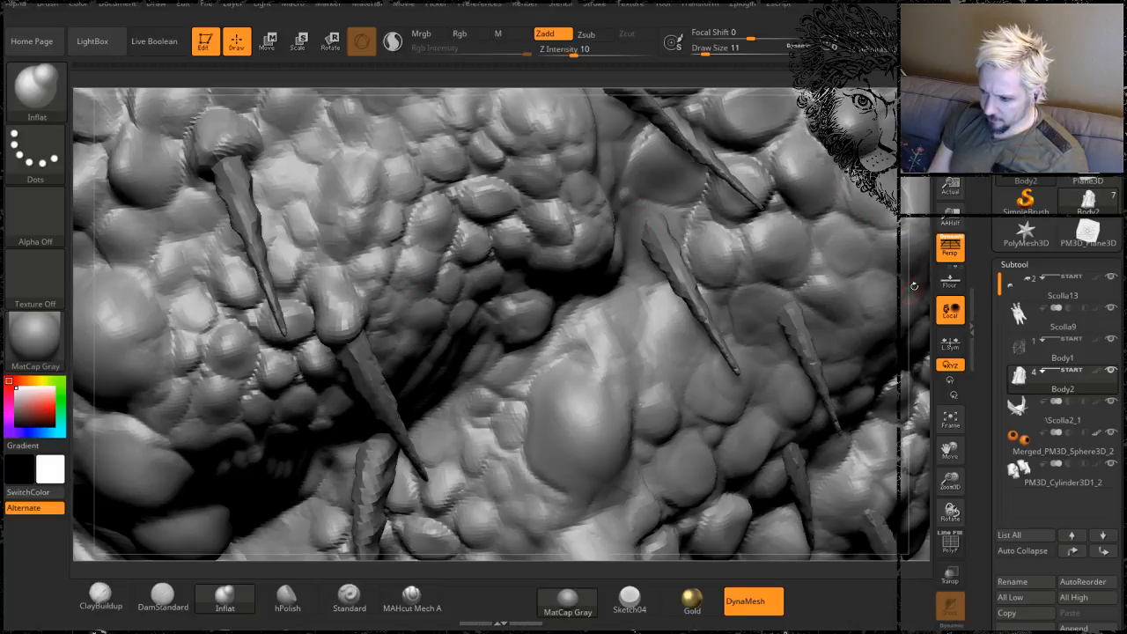
mouse_move(914, 286)
left_mouse_down("alt")
mouse_move(885, 306)
mouse_move(953, 198)
mouse_move(969, 202)
mouse_move(649, 302)
mouse_move(667, 382)
mouse_move(584, 382)
mouse_move(679, 330)
mouse_move(394, 346)
left_mouse_up("alt")
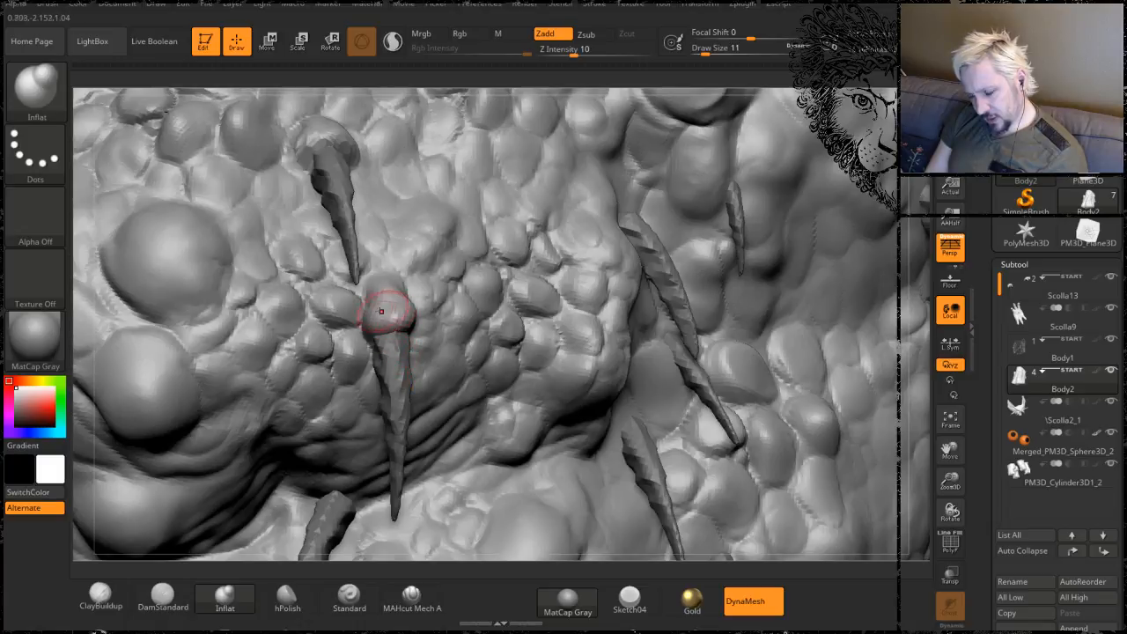
mouse_move(394, 348)
right_mouse_down()
mouse_move(350, 319)
mouse_move(368, 301)
right_mouse_up()
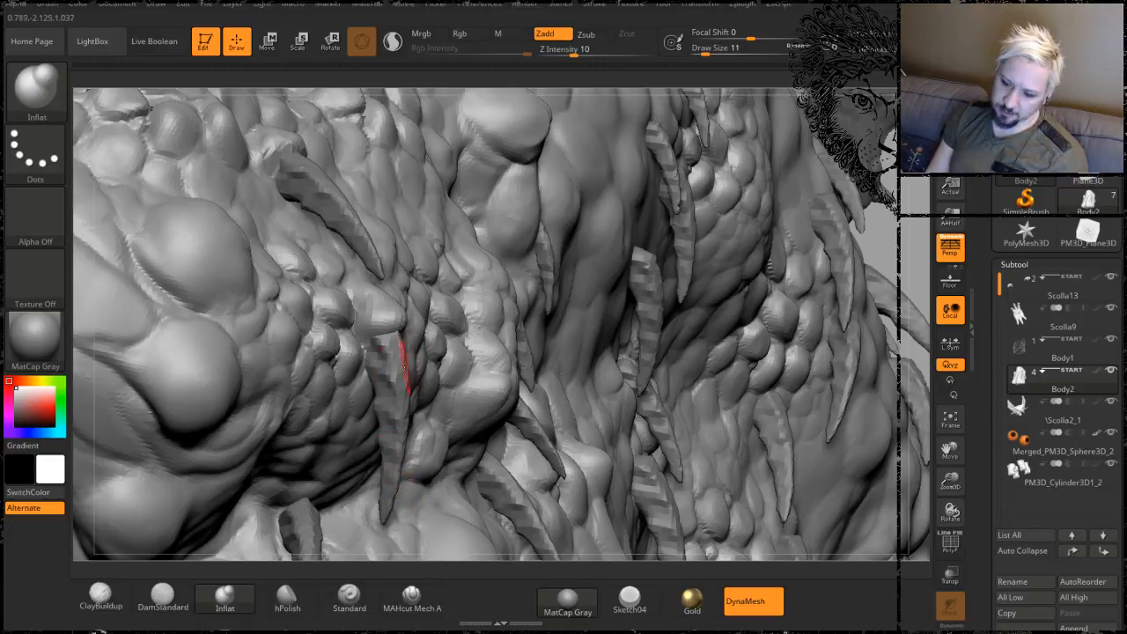
- Examine the reworked spine roots and surrounding scales from several angles, both close up and in profile
mouse_move(918, 202)
left_mouse_down()
mouse_move(793, 207)
mouse_move(898, 251)
mouse_move(819, 215)
mouse_move(841, 211)
left_mouse_up()
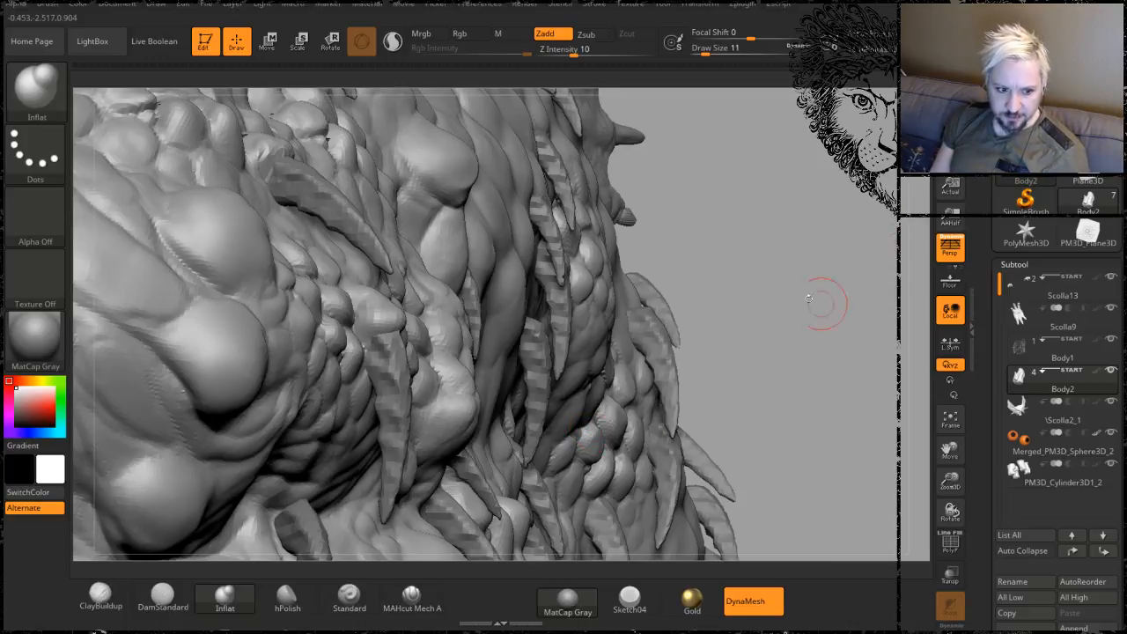
left_click_drag(805, 294, 872, 300)
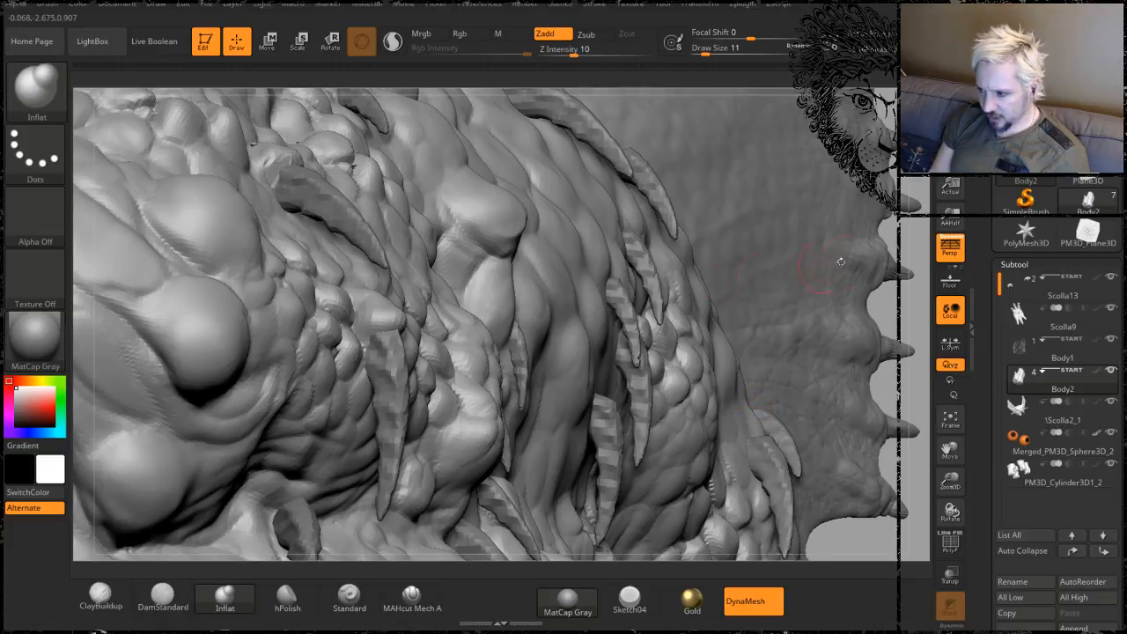
left_click_drag(909, 223, 736, 282)
left_click_drag(691, 329, 561, 198)
mouse_move(493, 160)
left_mouse_down()
mouse_move(505, 158)
mouse_move(549, 297)
left_mouse_up()
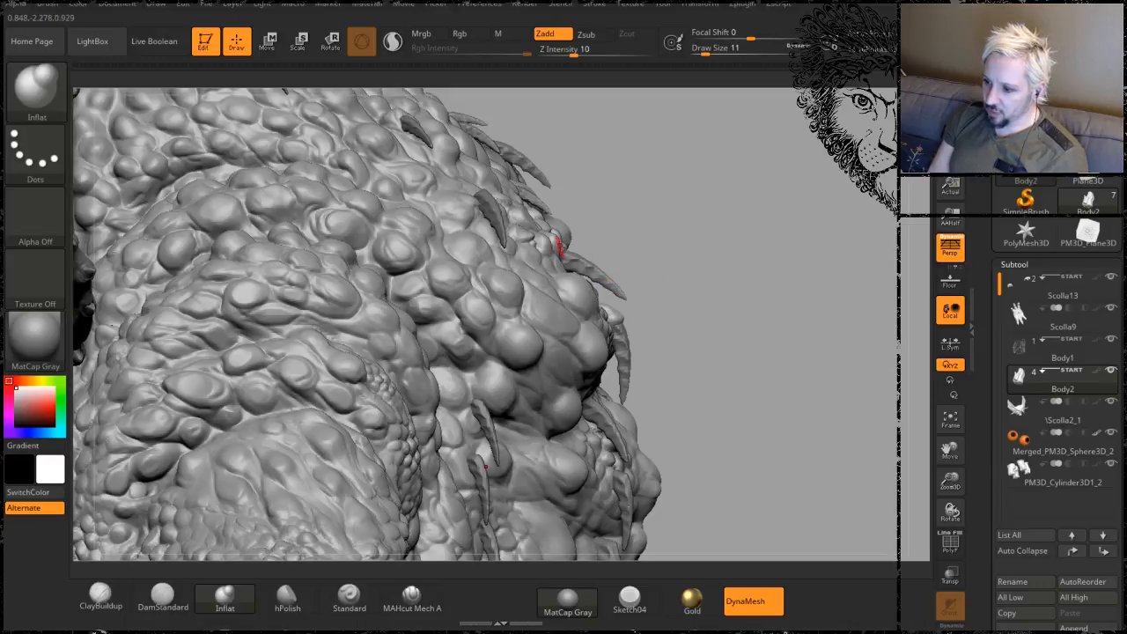
mouse_move(710, 263)
left_mouse_down()
mouse_move(743, 258)
mouse_move(837, 190)
mouse_move(777, 261)
mouse_move(714, 284)
left_mouse_up()
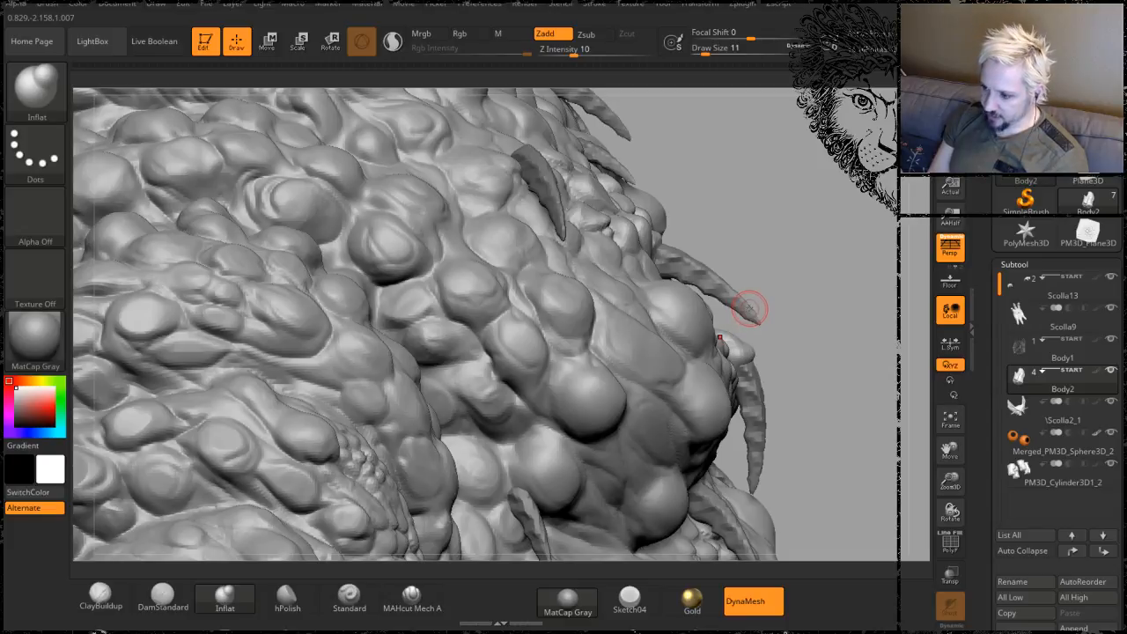
left_click_drag(803, 236, 664, 316)
mouse_move(715, 289)
left_mouse_down()
mouse_move(757, 264)
mouse_move(384, 273)
left_mouse_up()
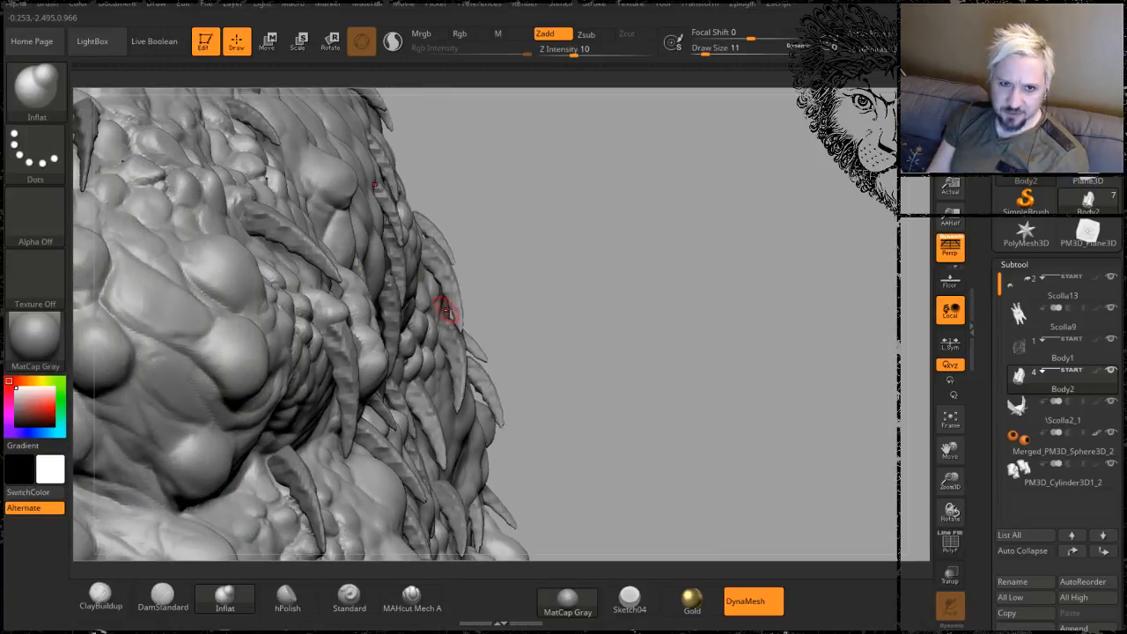
mouse_move(681, 310)
left_mouse_down()
mouse_move(666, 269)
mouse_move(536, 329)
mouse_move(730, 276)
mouse_move(696, 238)
mouse_move(667, 244)
mouse_move(546, 302)
mouse_move(812, 223)
mouse_move(702, 245)
mouse_move(765, 268)
mouse_move(818, 145)
left_mouse_up()
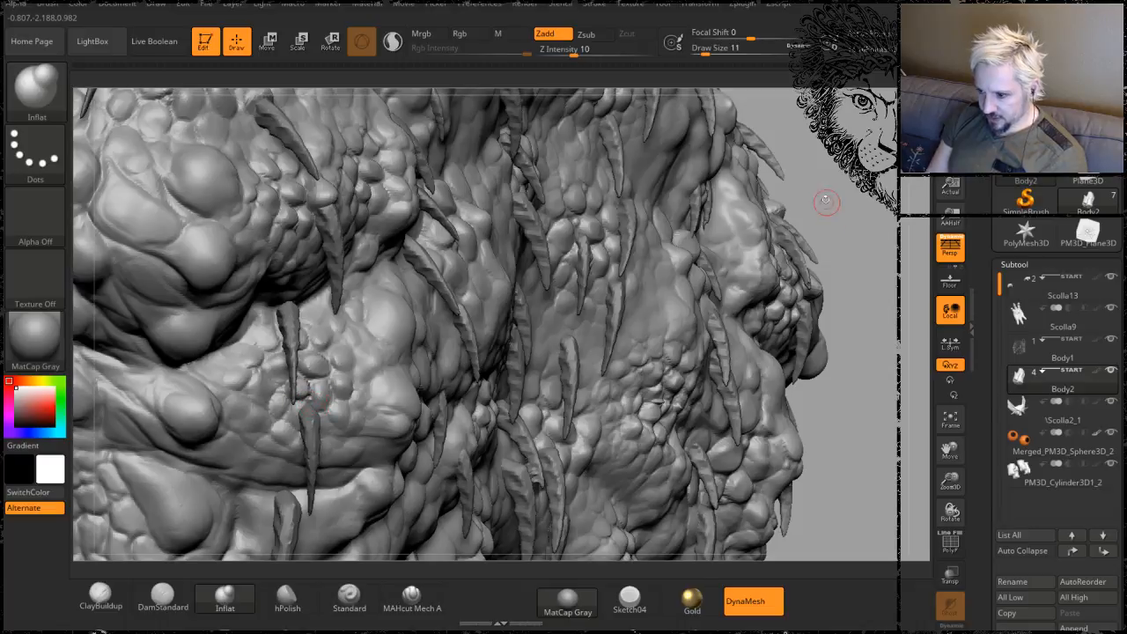
- Swell the skin over the roots of two neighbouring spines on Body2 with the Inflat brush at Z Intensity 10, and smooth it
mouse_move(823, 202)
left_mouse_down()
mouse_move(783, 222)
mouse_move(489, 243)
left_mouse_up()
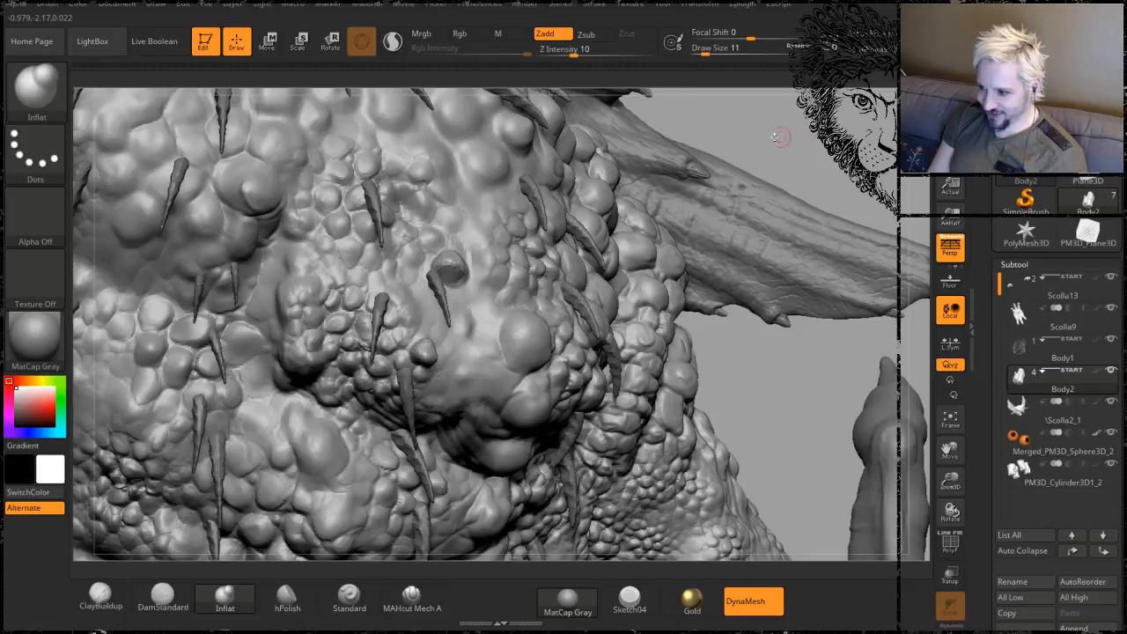
left_click_drag(780, 138, 683, 262, "alt")
left_click_drag(855, 238, 832, 67, "alt")
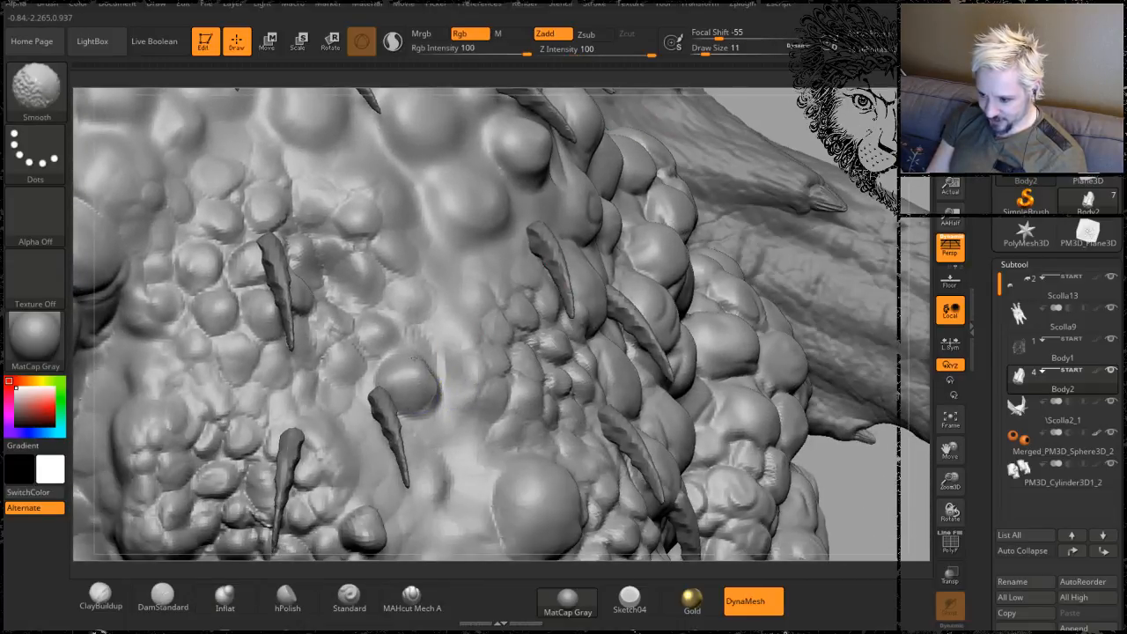
mouse_move(377, 521)
left_mouse_down("shift")
mouse_move(361, 536)
mouse_move(357, 515)
left_mouse_up("shift")
mouse_move(357, 514)
right_mouse_down("alt")
mouse_move(415, 511)
mouse_move(438, 527)
right_mouse_up("alt")
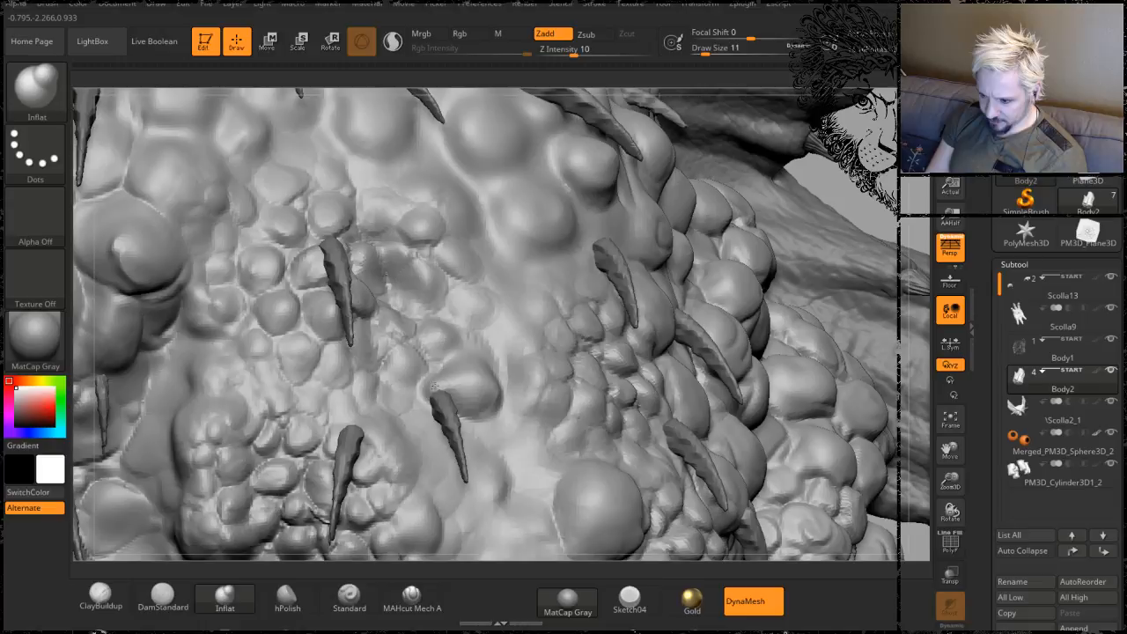
left_click_drag(434, 386, 435, 387)
mouse_move(652, 350)
right_mouse_down()
mouse_move(744, 342)
mouse_move(636, 370)
mouse_move(548, 362)
right_mouse_up()
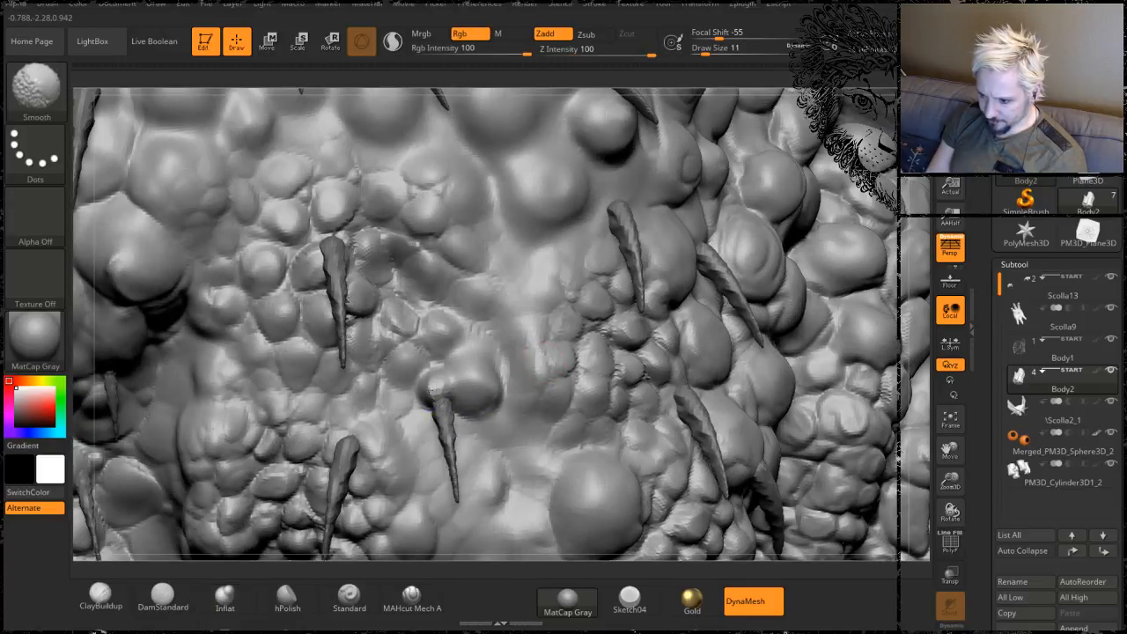
left_click_drag(431, 392, 435, 381, "shift")
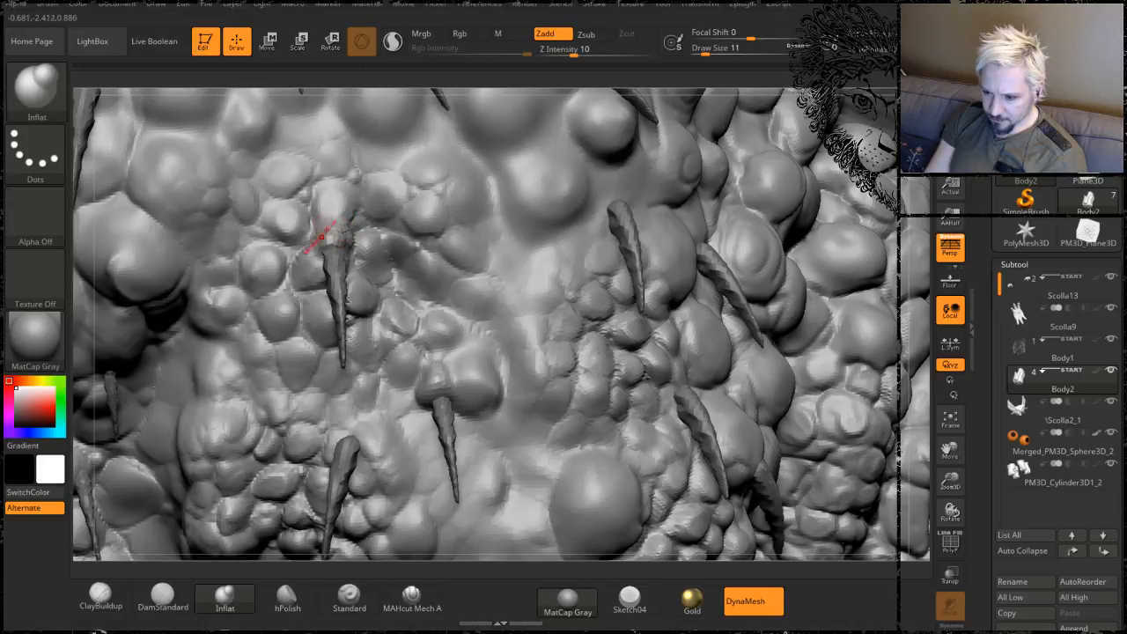
mouse_move(322, 237)
left_mouse_down("shift")
mouse_move(338, 238)
mouse_move(330, 233)
left_mouse_up("shift")
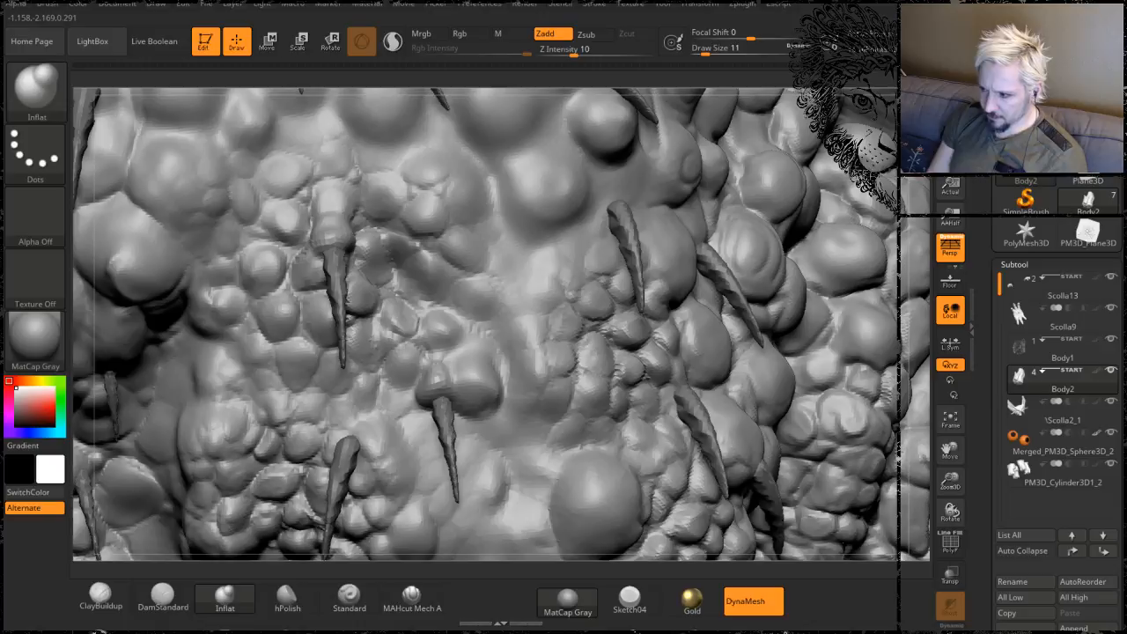
mouse_move(324, 236)
right_mouse_down()
mouse_move(497, 242)
mouse_move(300, 242)
mouse_move(295, 263)
mouse_move(282, 265)
right_mouse_up()
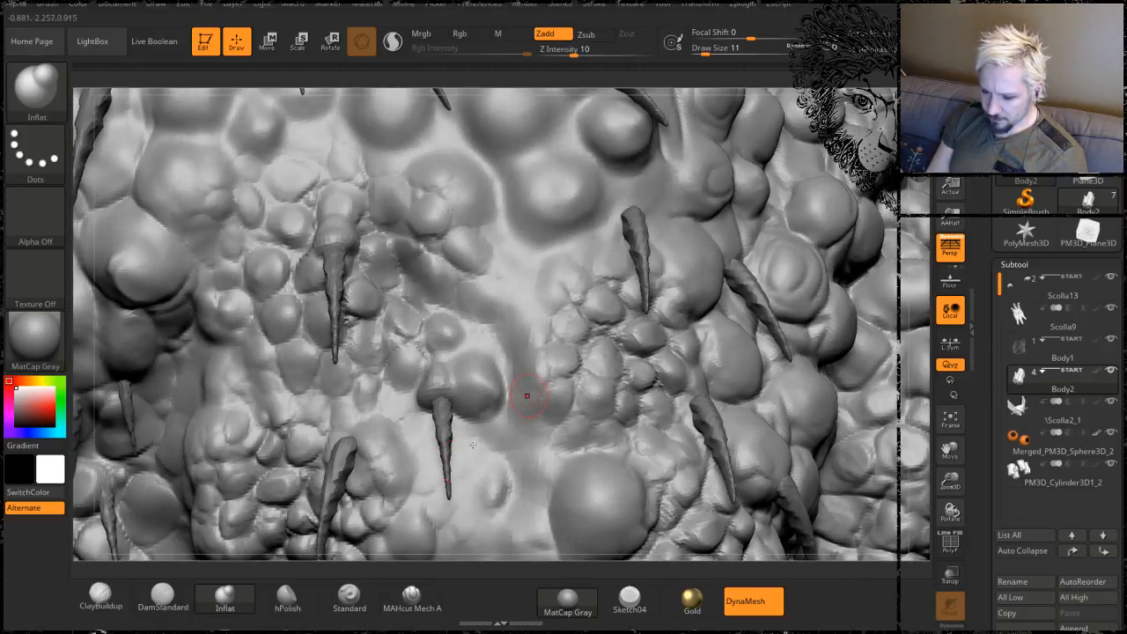
- Carve creases around the swollen root of the upper of the two spines with the DamStandard brush at Z Intensity 33 and Draw Size 11
left_click(163, 597)
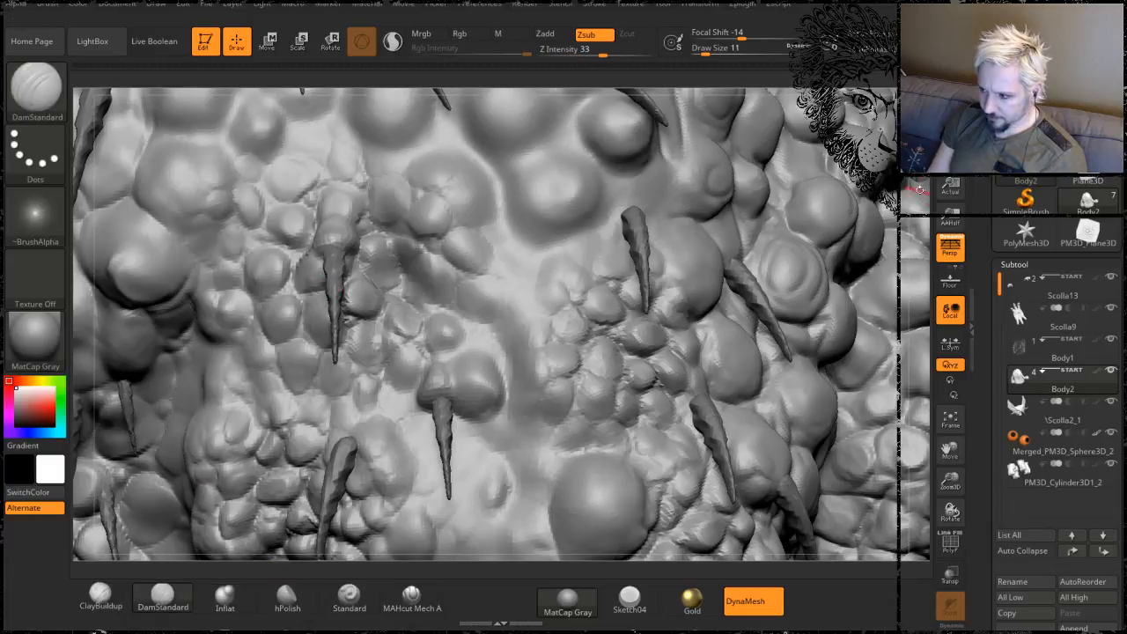
mouse_move(916, 204)
right_mouse_down()
mouse_move(916, 190)
mouse_move(920, 210)
mouse_move(980, 211)
right_mouse_up()
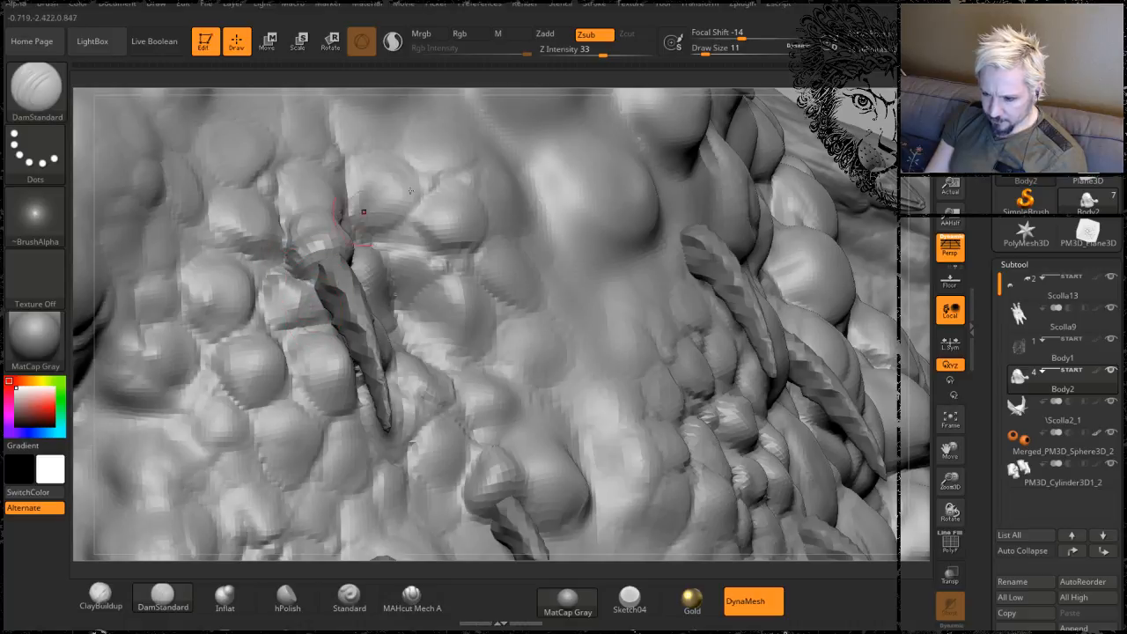
mouse_move(673, 88)
right_mouse_down()
mouse_move(538, 119)
mouse_move(493, 154)
right_mouse_up()
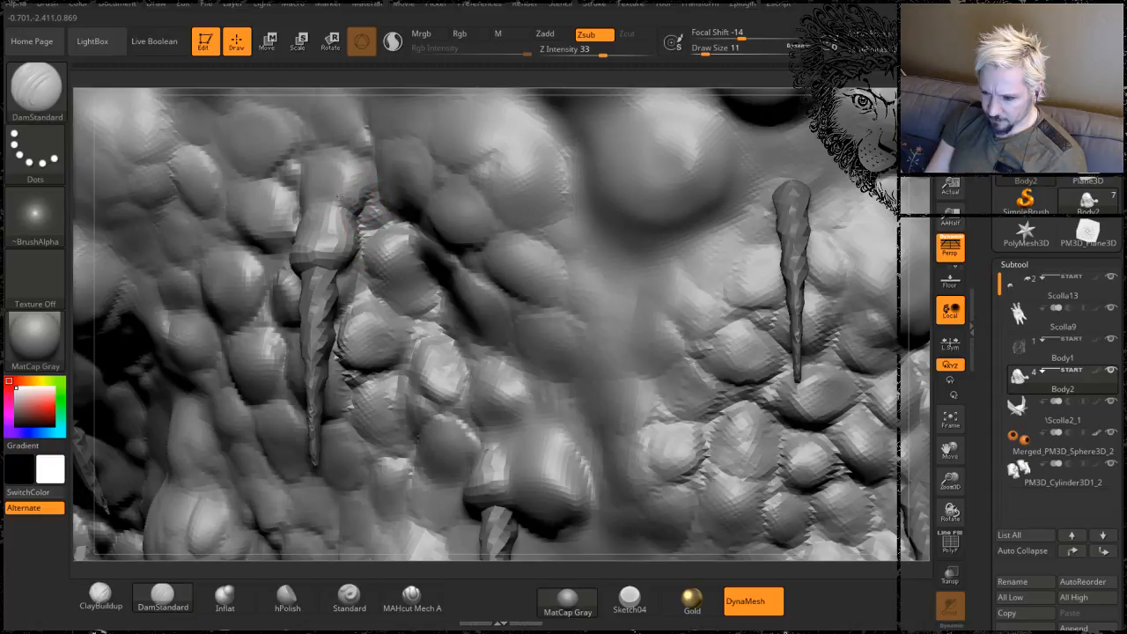
left_click_drag(351, 212, 326, 142)
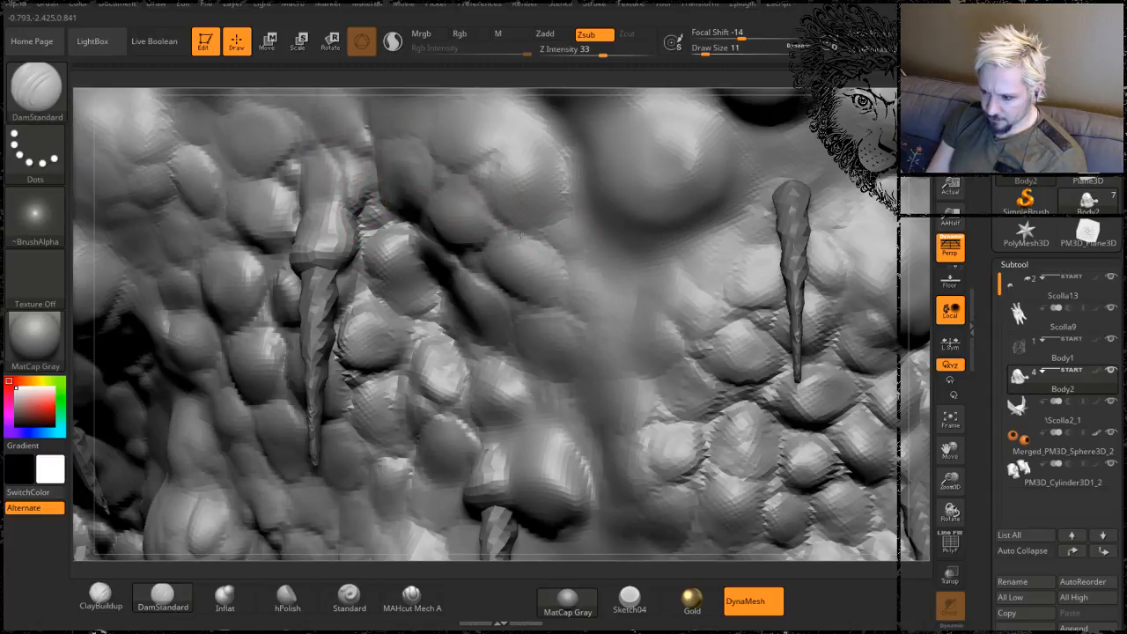
mouse_move(922, 203)
left_mouse_down()
mouse_move(1004, 198)
mouse_move(990, 194)
left_mouse_up()
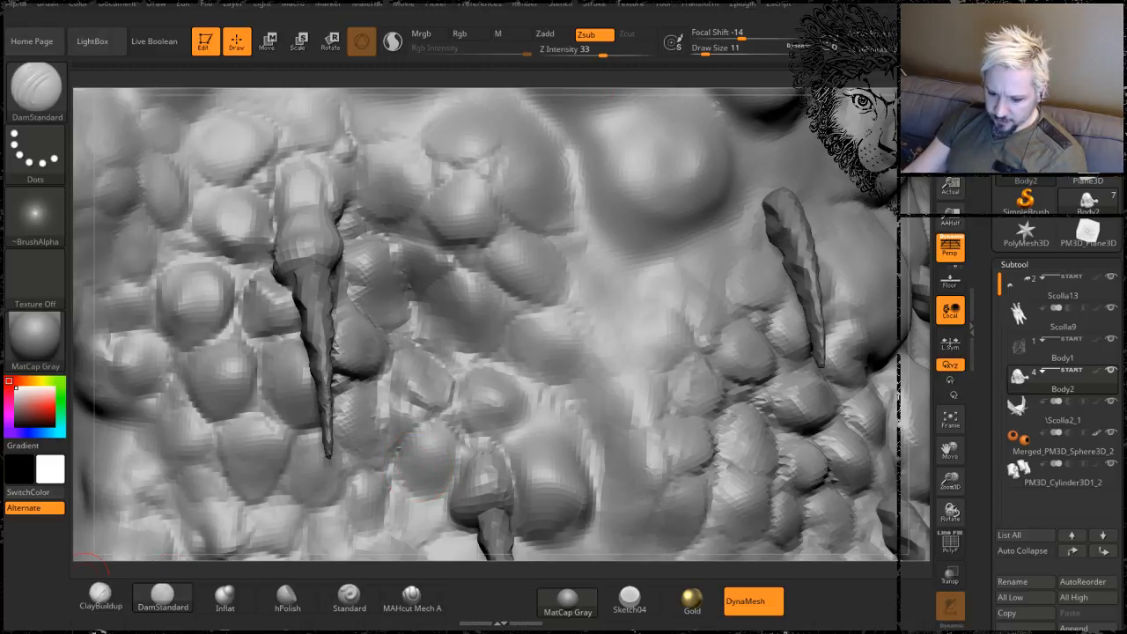
- Switch to the web browser, search Google for the Dreams PS4 game and open its TGA 2017 Trailer on YouTube
key("alt+Tab")
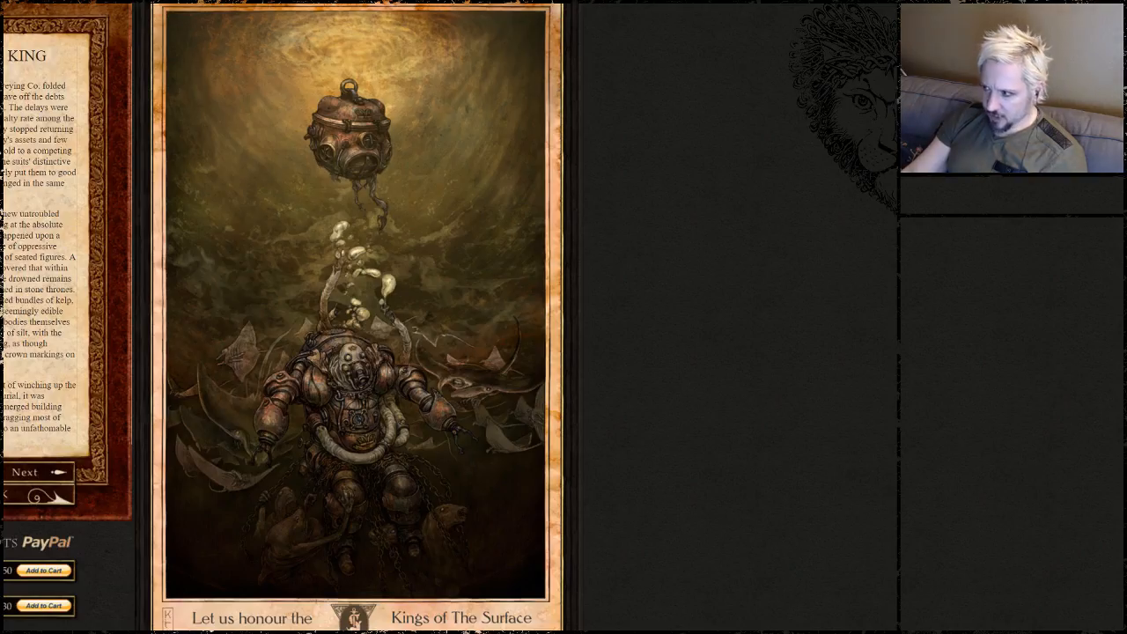
key("ctrl+t")
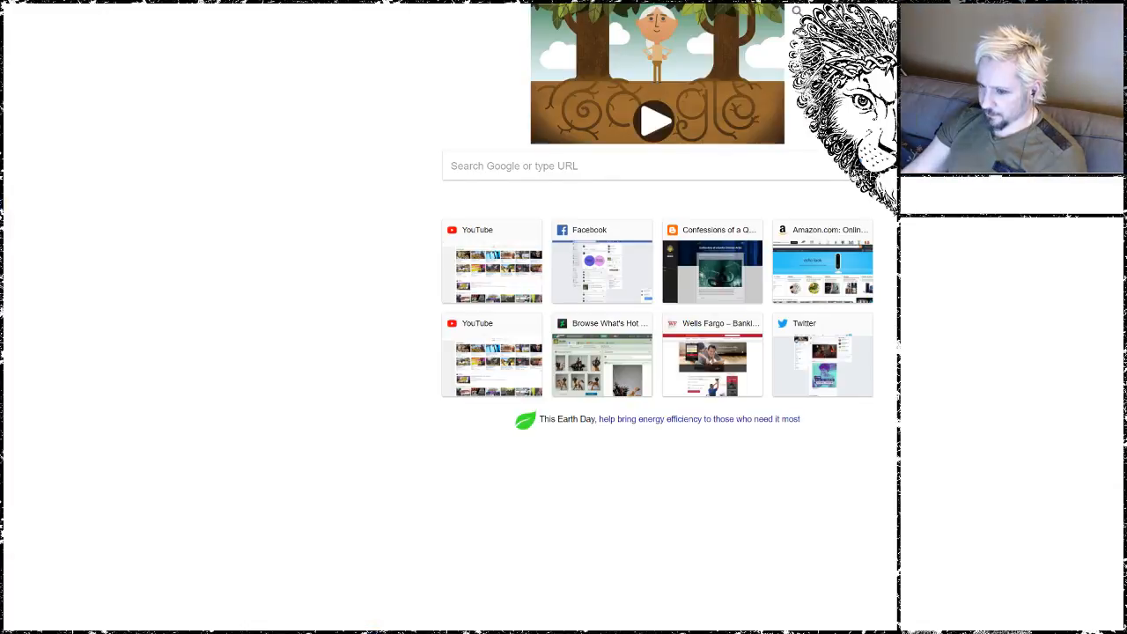
type("dream")
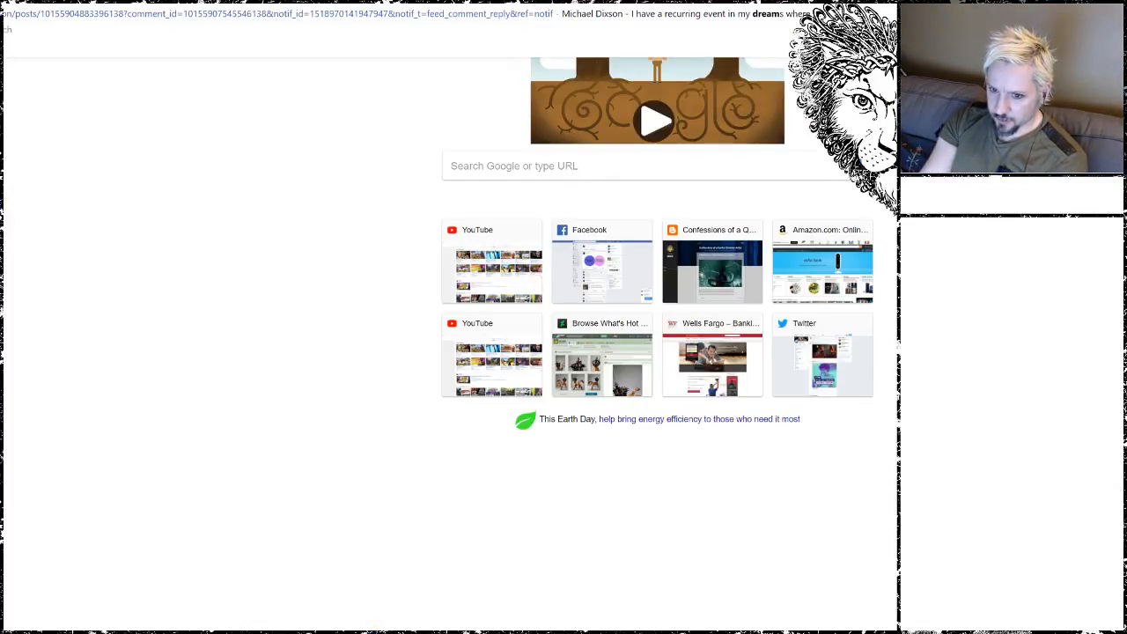
type("w")
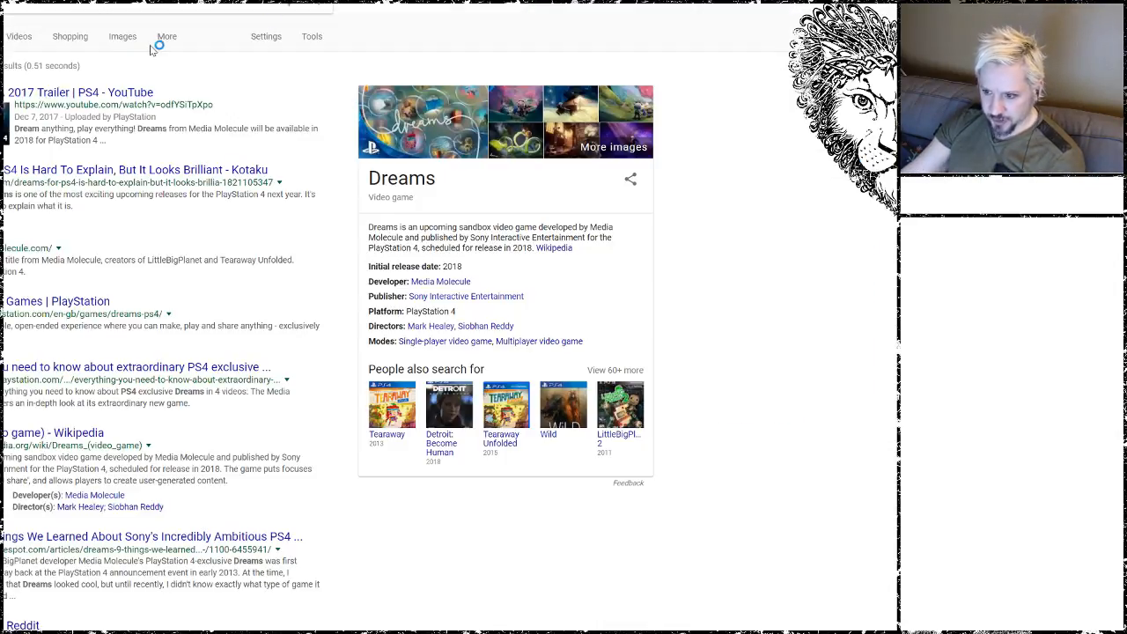
left_click(154, 96)
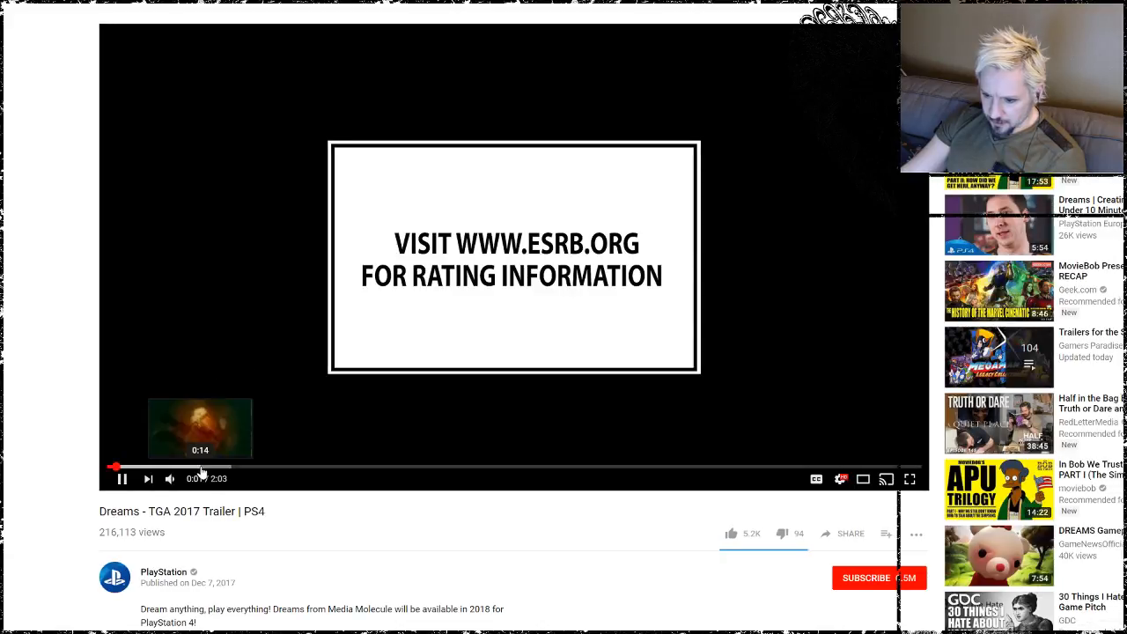
- Skim through the Dreams trailer by skipping ahead to examine its art style, and pause it
left_click(203, 467)
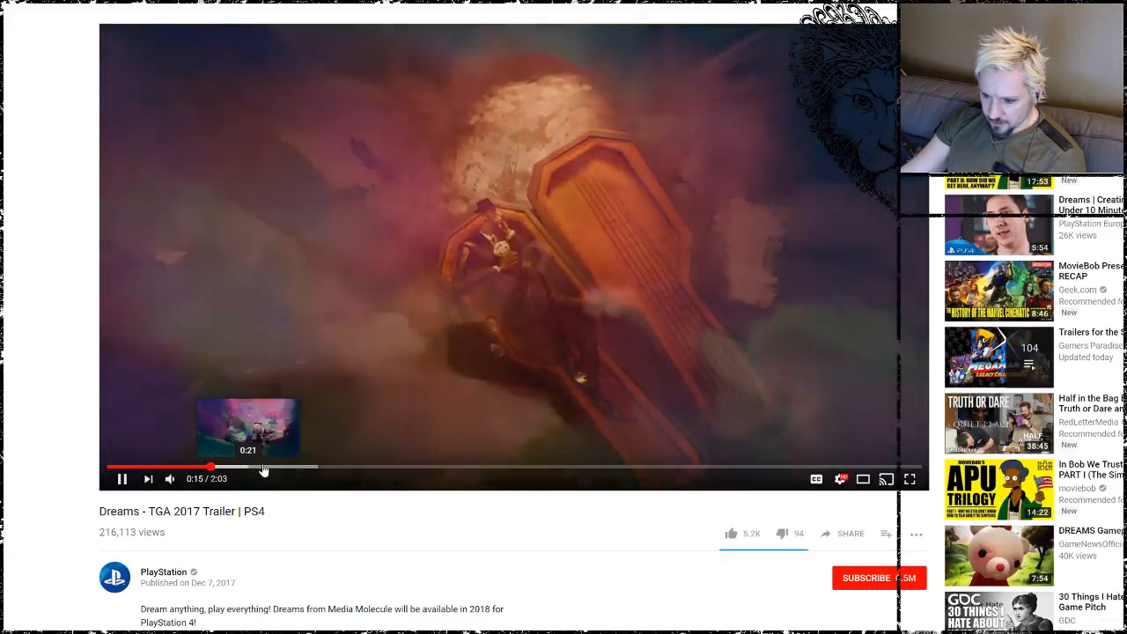
left_click(260, 467)
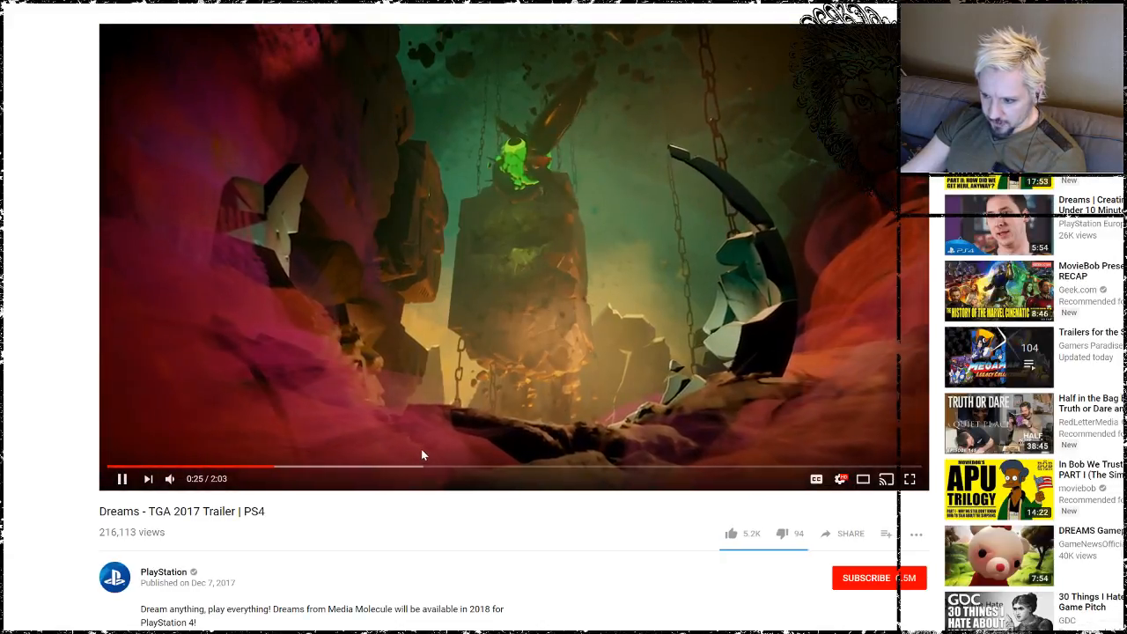
left_click(352, 468)
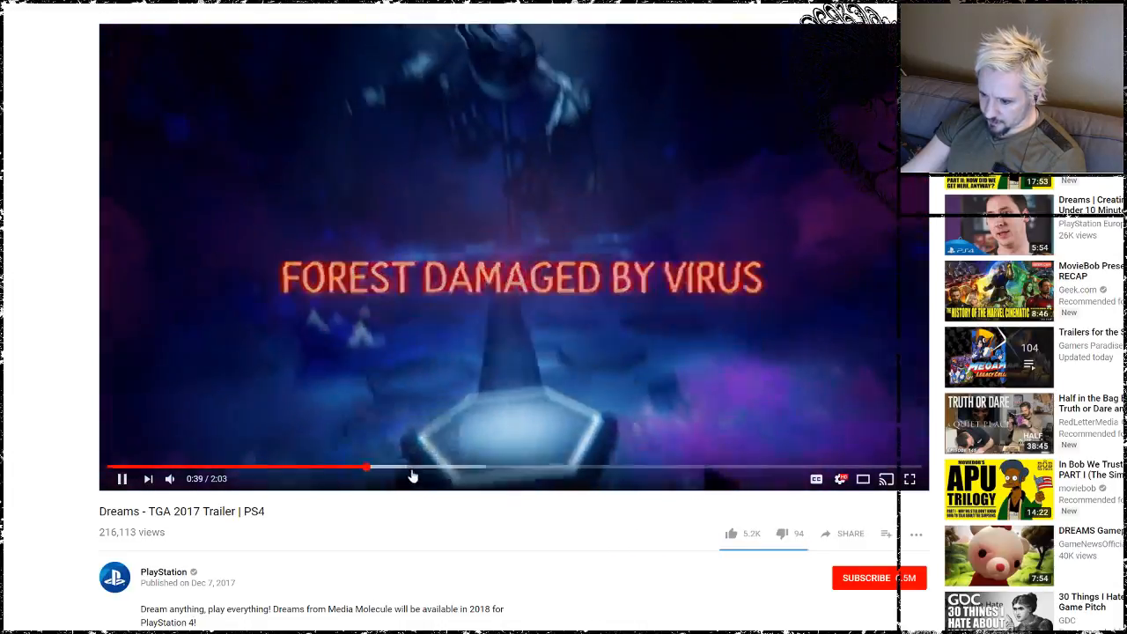
left_click(417, 472)
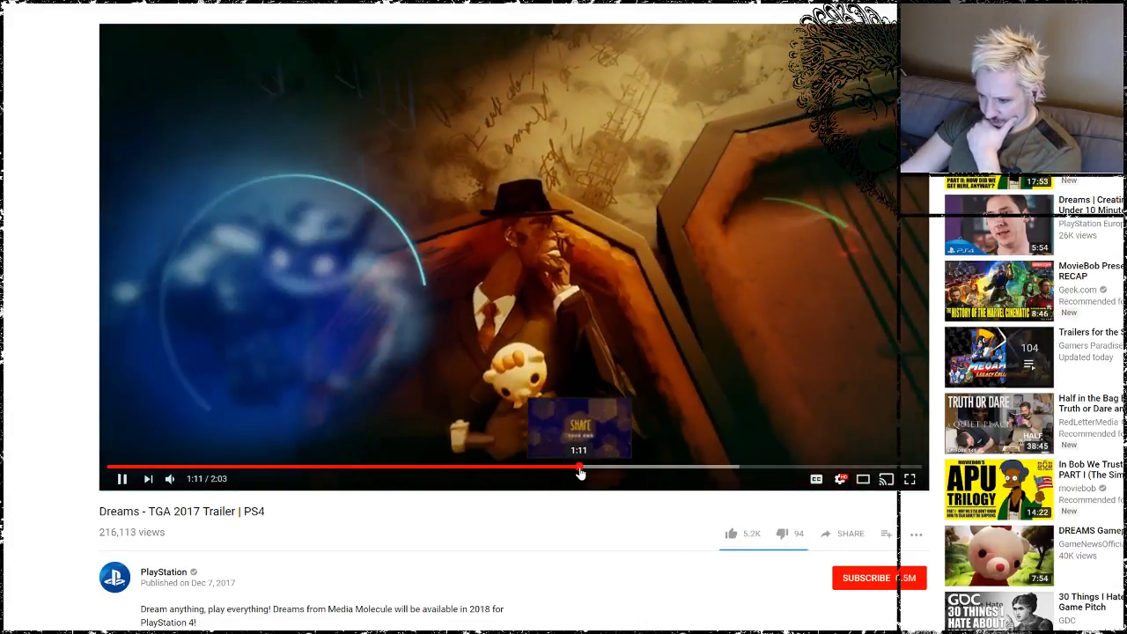
left_click(579, 468)
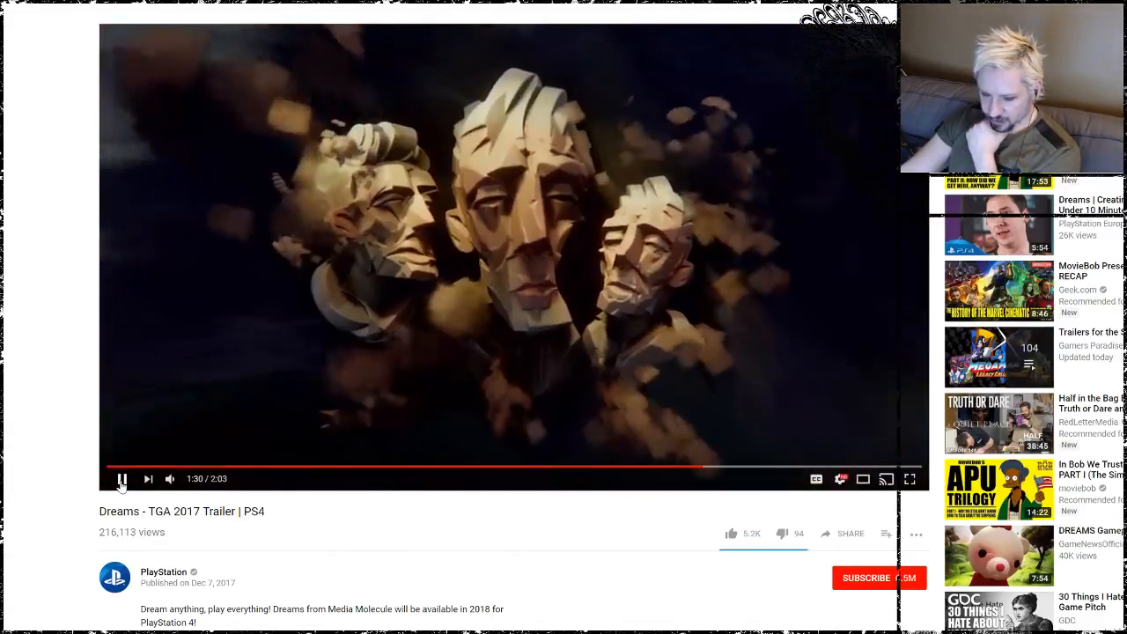
left_click(498, 291)
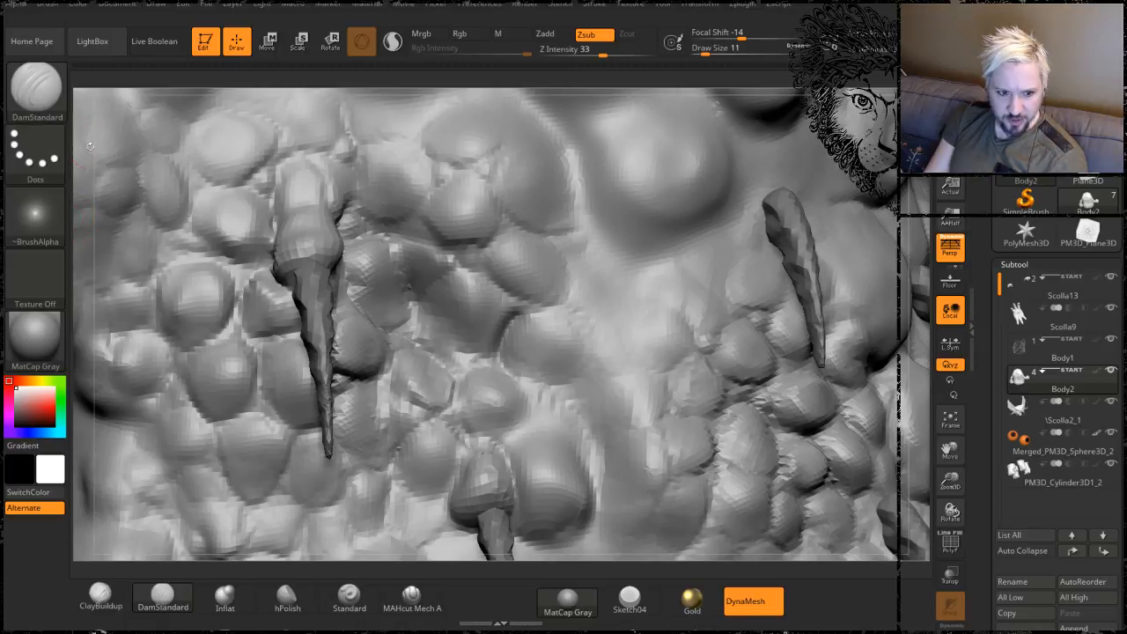
- Return to ZBrush and deepen the creases around the scales between the spines with the DamStandard brush at Z Intensity 33
mouse_move(90, 150)
left_mouse_down()
mouse_move(68, 165)
mouse_move(79, 130)
mouse_move(99, 161)
left_mouse_up()
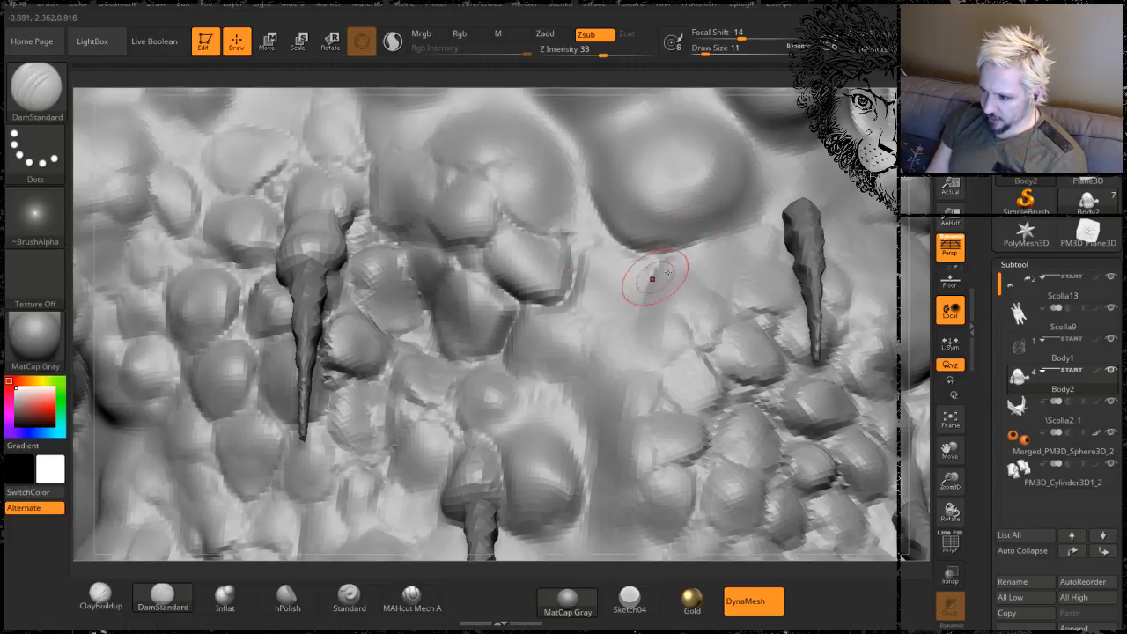
mouse_move(646, 281)
right_mouse_down("ctrl")
mouse_move(647, 220)
mouse_move(647, 273)
mouse_move(427, 367)
mouse_move(422, 350)
right_mouse_up("ctrl")
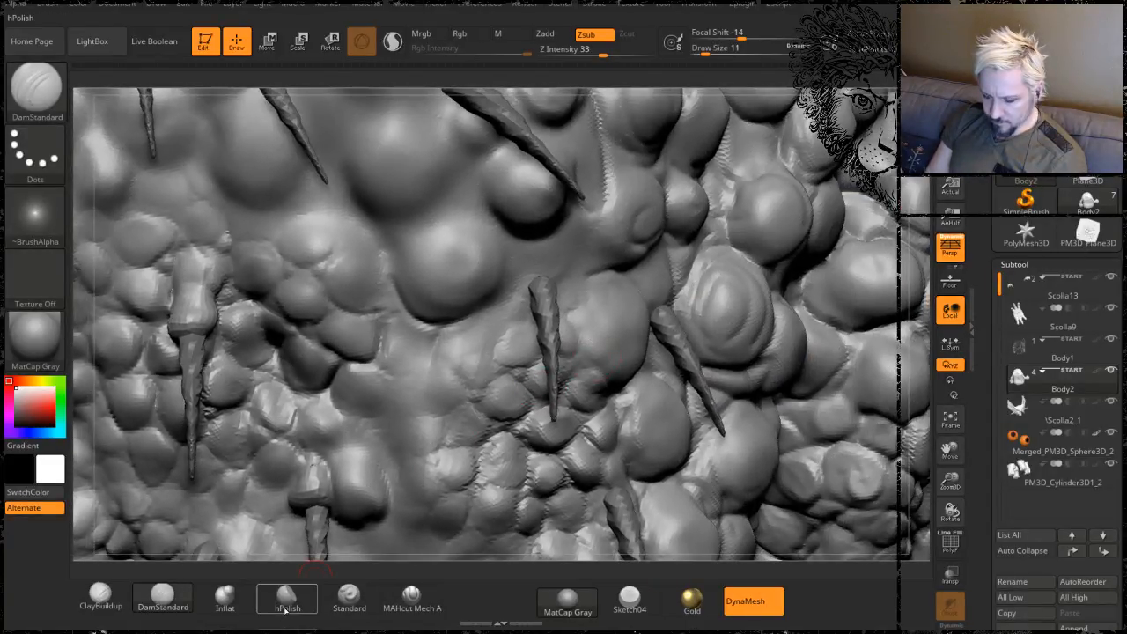
- Swell the skin over the root of the next spine, below the large round bumps, with the Inflat brush at Z Intensity 10
left_click(224, 597)
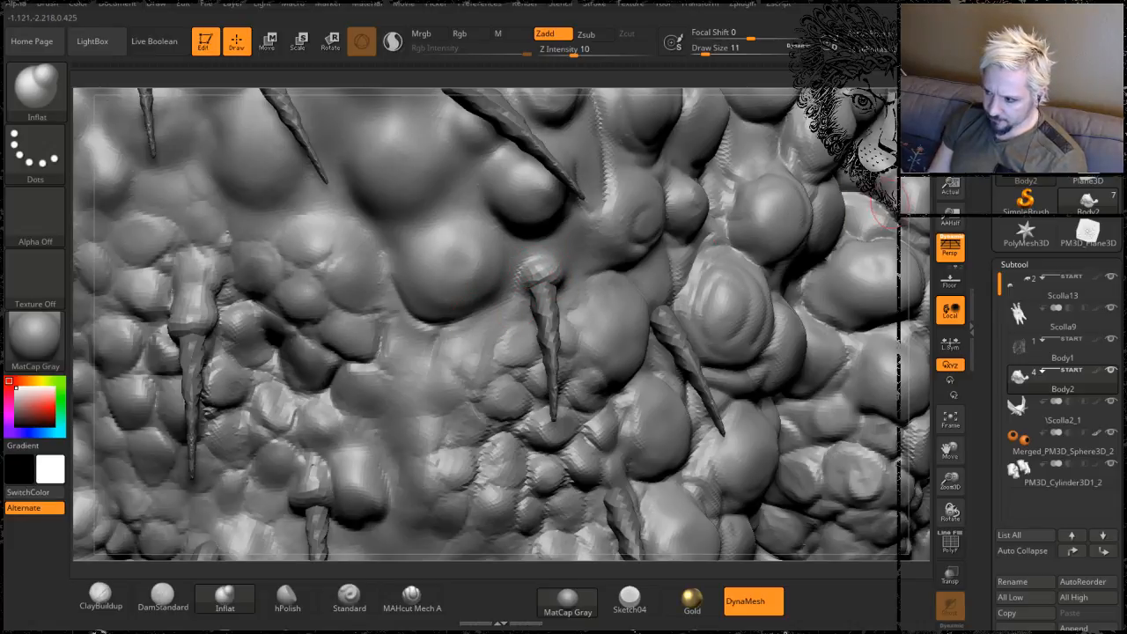
right_click_drag(531, 285, 514, 370, "alt")
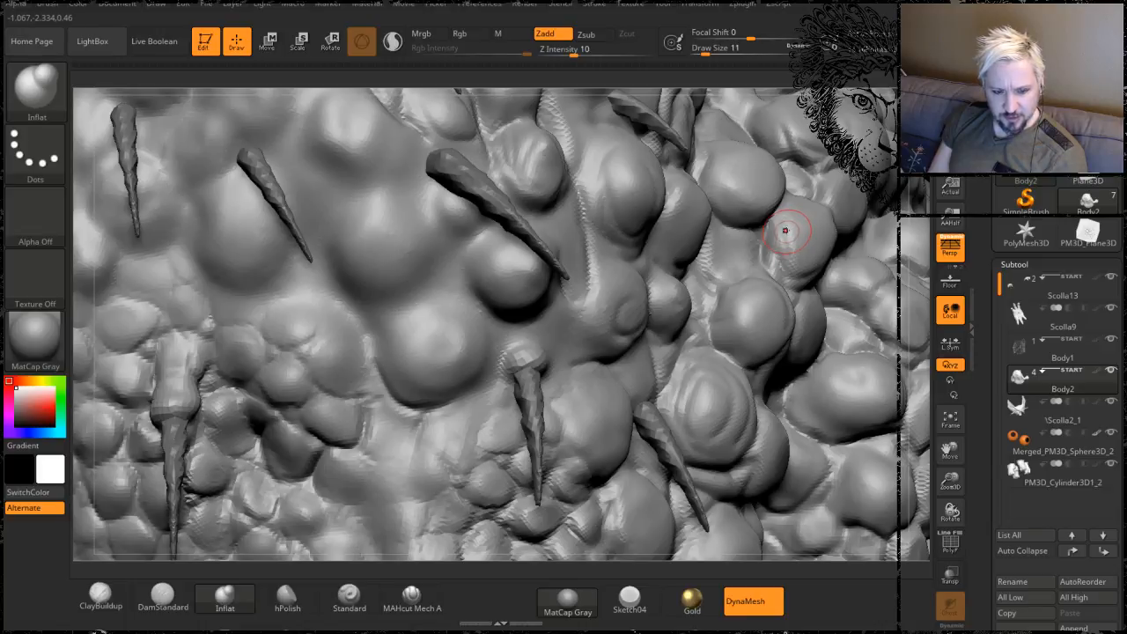
mouse_move(920, 228)
left_mouse_down("alt")
mouse_move(916, 180)
mouse_move(915, 226)
left_mouse_up("alt")
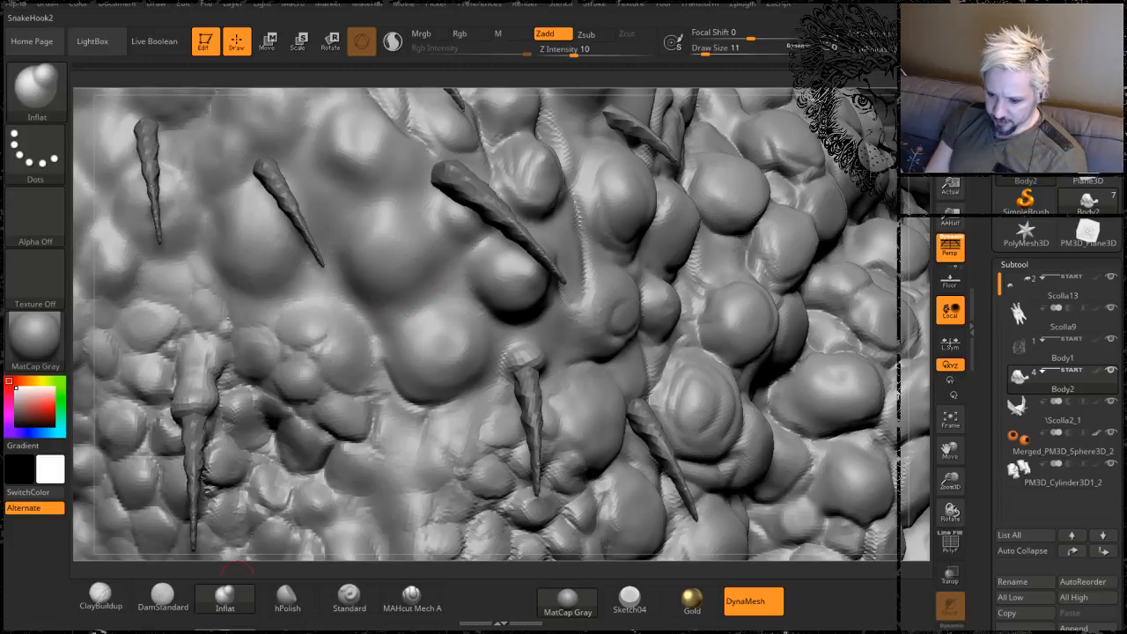
- Carve outlines around the large round bumps and the small scales between the spines with the DamStandard brush at Z Intensity 33
left_click(163, 597)
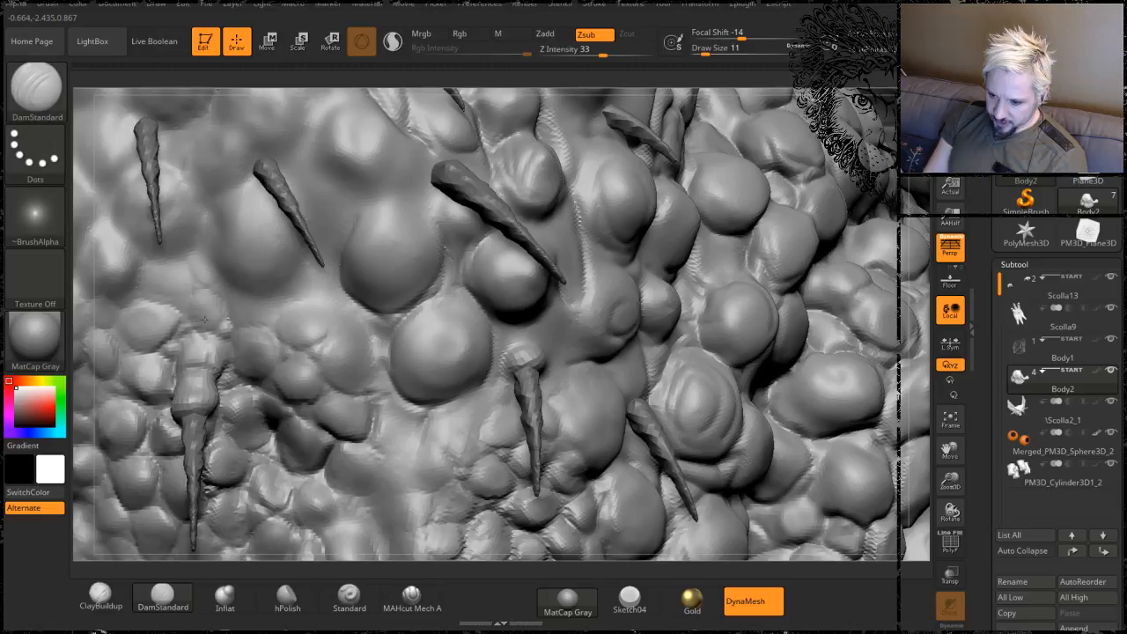
mouse_move(188, 328)
left_mouse_down()
mouse_move(211, 286)
mouse_move(260, 283)
mouse_move(276, 292)
mouse_move(263, 324)
left_mouse_up()
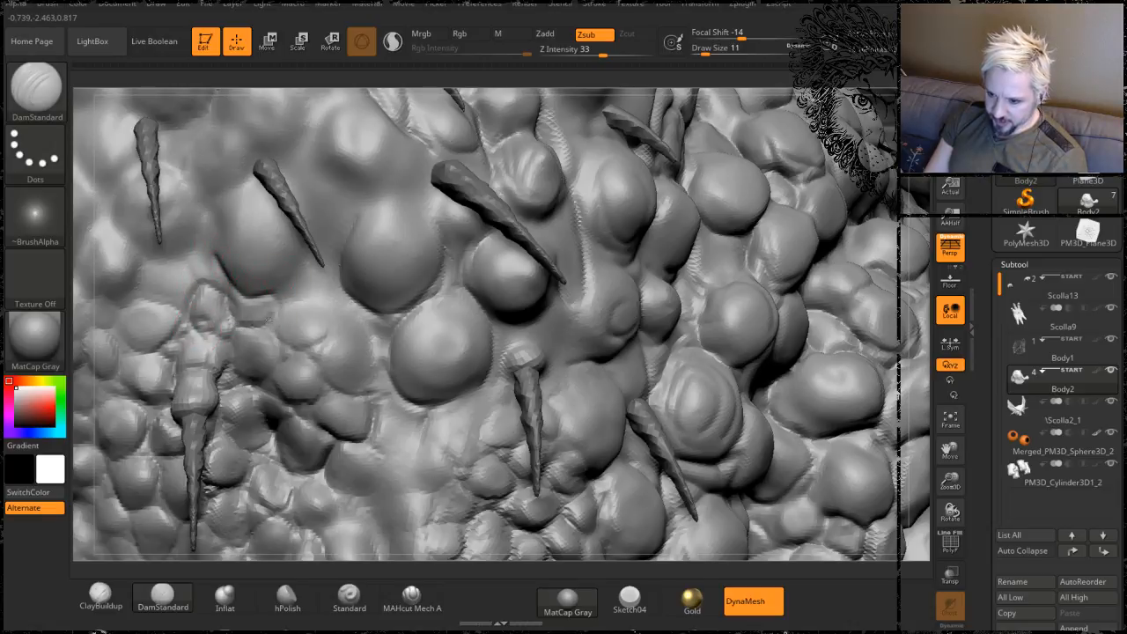
left_click_drag(84, 134, 262, 246, "alt")
left_click_drag(75, 222, 254, 244)
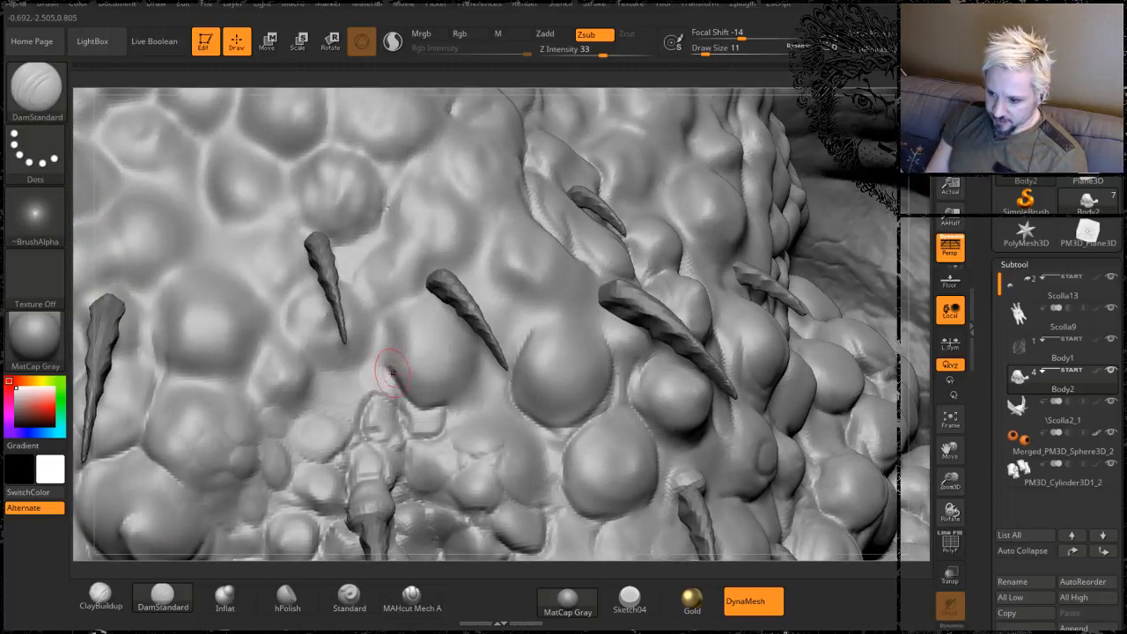
mouse_move(375, 350)
left_mouse_down()
mouse_move(391, 310)
mouse_move(441, 293)
left_mouse_up()
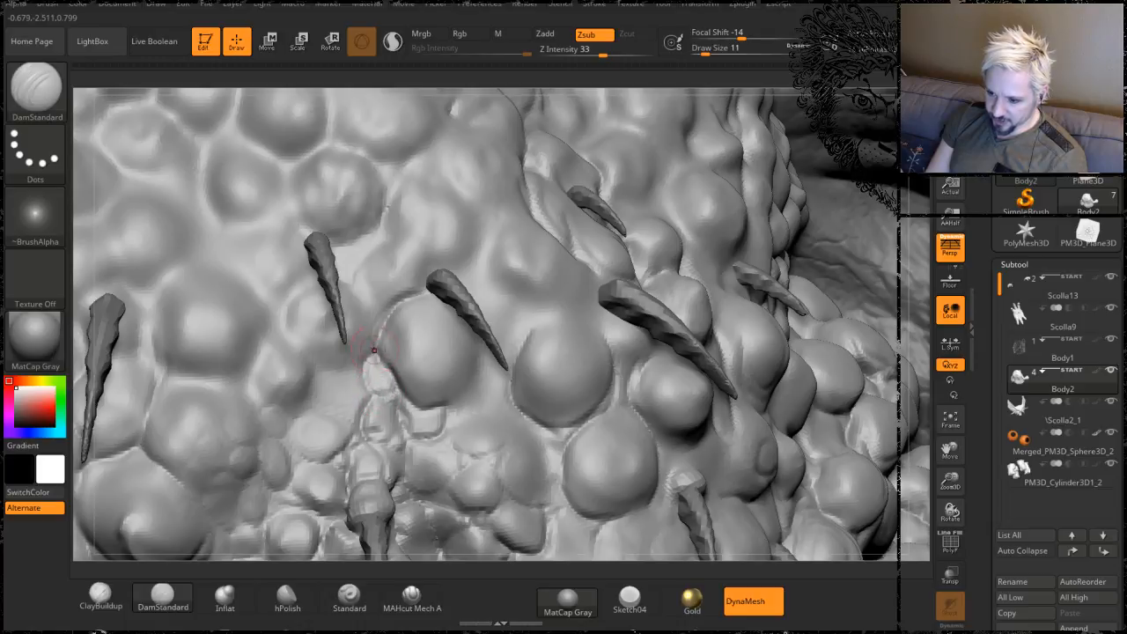
mouse_move(375, 351)
left_mouse_down()
mouse_move(290, 330)
mouse_move(294, 294)
mouse_move(318, 278)
mouse_move(384, 310)
left_mouse_up()
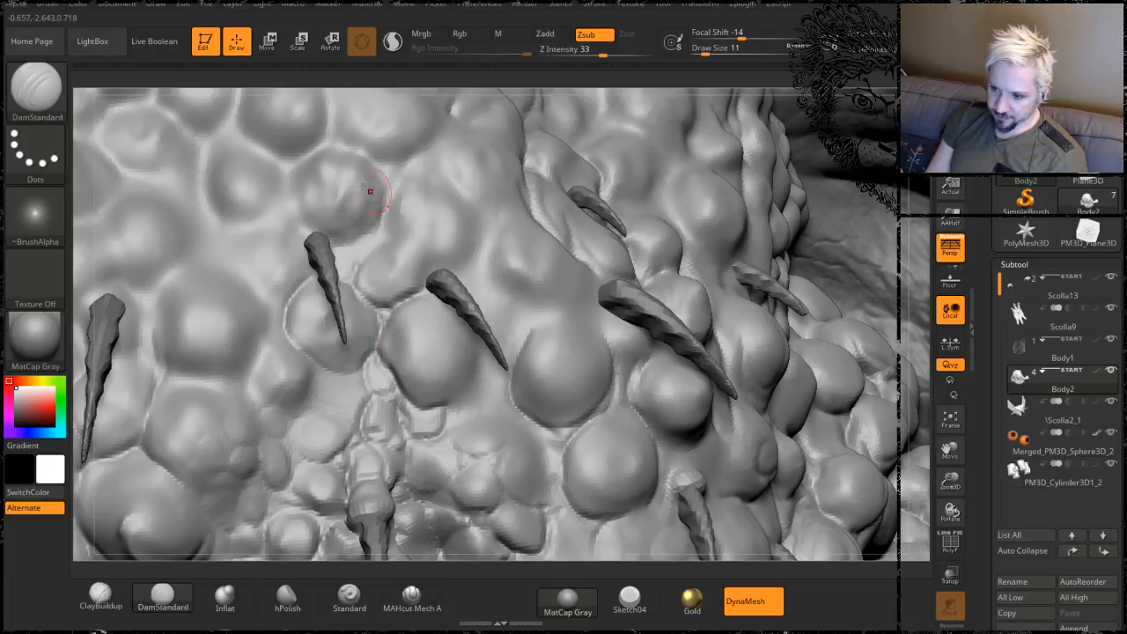
mouse_move(330, 81)
left_mouse_down()
mouse_move(327, 119)
mouse_move(305, 152)
left_mouse_up()
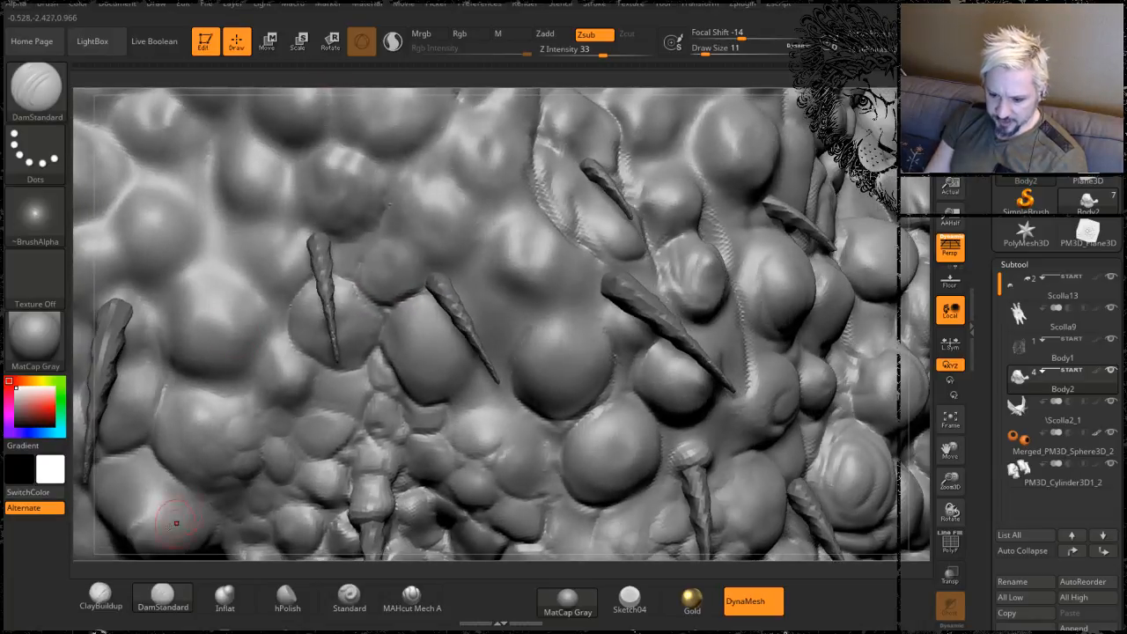
- Swell and smooth the skin over the roots of the two small spines above the small-scale cluster with the Inflat brush at Z Intensity 10
left_click(225, 597)
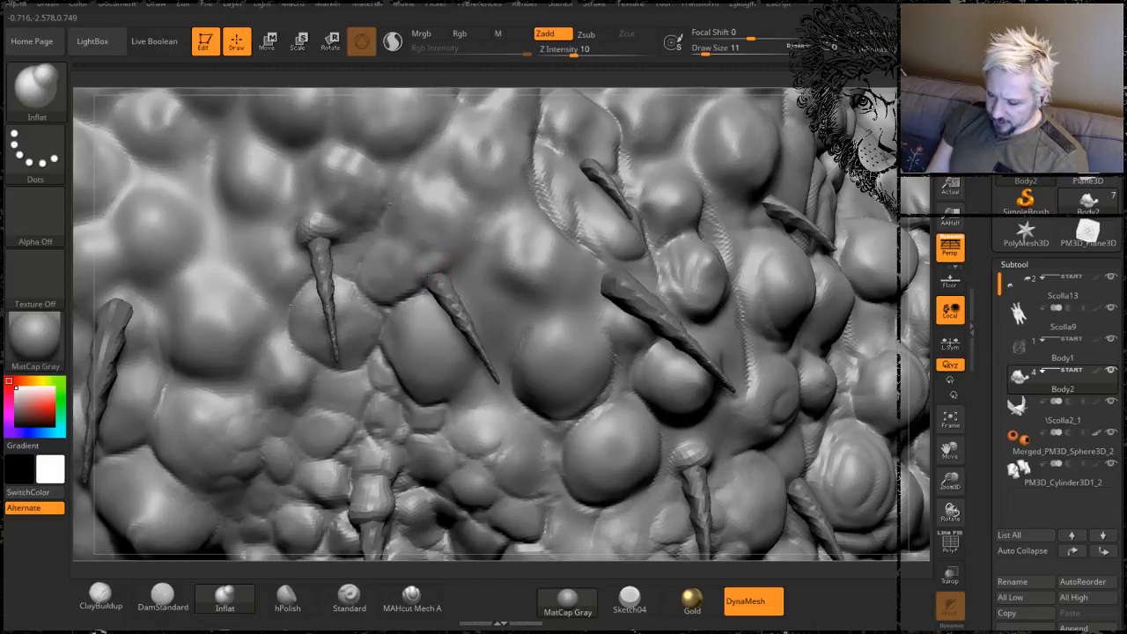
mouse_move(431, 276)
left_mouse_down()
mouse_move(446, 268)
mouse_move(413, 265)
mouse_move(442, 256)
left_mouse_up()
left_click_drag(309, 209, 305, 224)
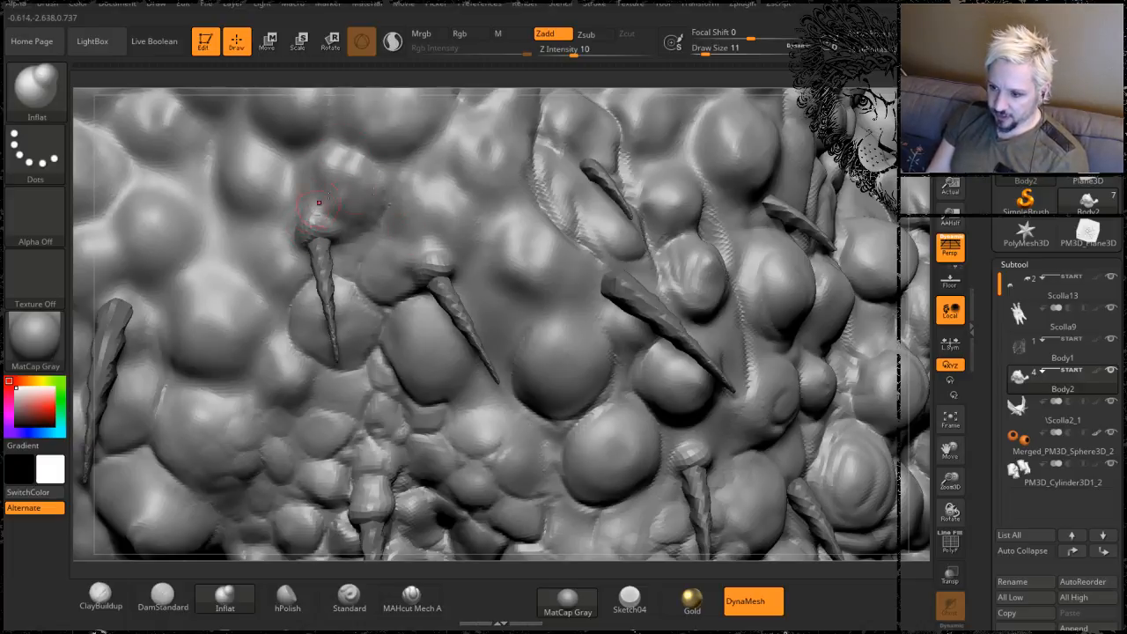
mouse_move(442, 251)
left_mouse_down("shift")
mouse_move(445, 209)
mouse_move(444, 241)
left_mouse_up("shift")
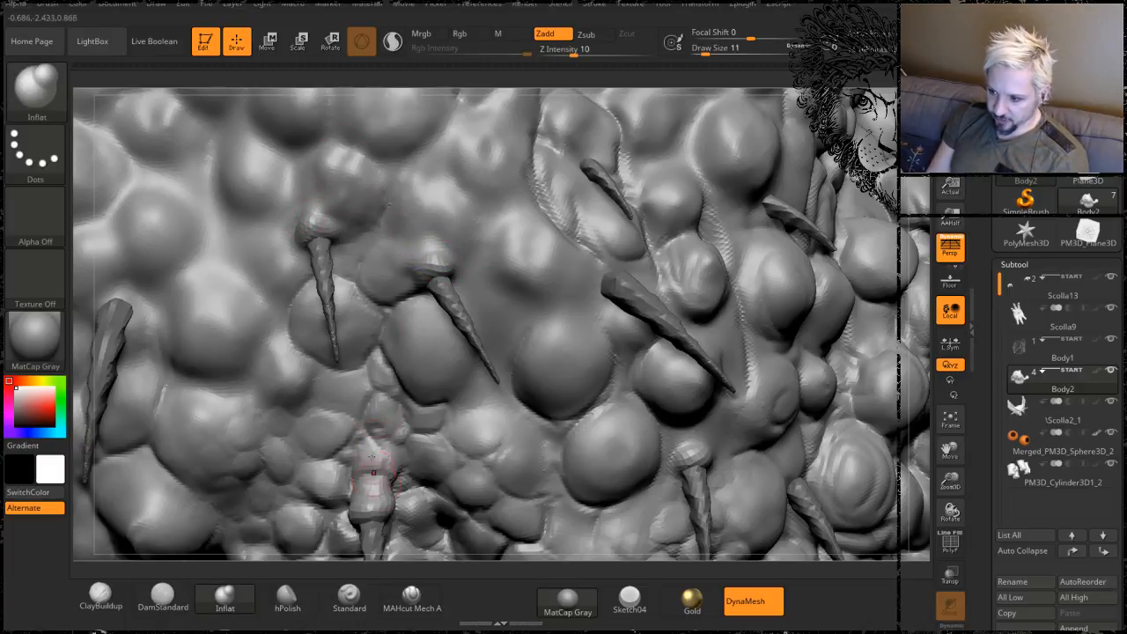
- Inflate and smooth the skin around the roots of the large slanted spine and the short spine above it
mouse_move(605, 274)
left_mouse_down()
mouse_move(604, 260)
mouse_move(617, 262)
mouse_move(601, 267)
mouse_move(608, 253)
mouse_move(603, 263)
mouse_move(644, 240)
left_mouse_up()
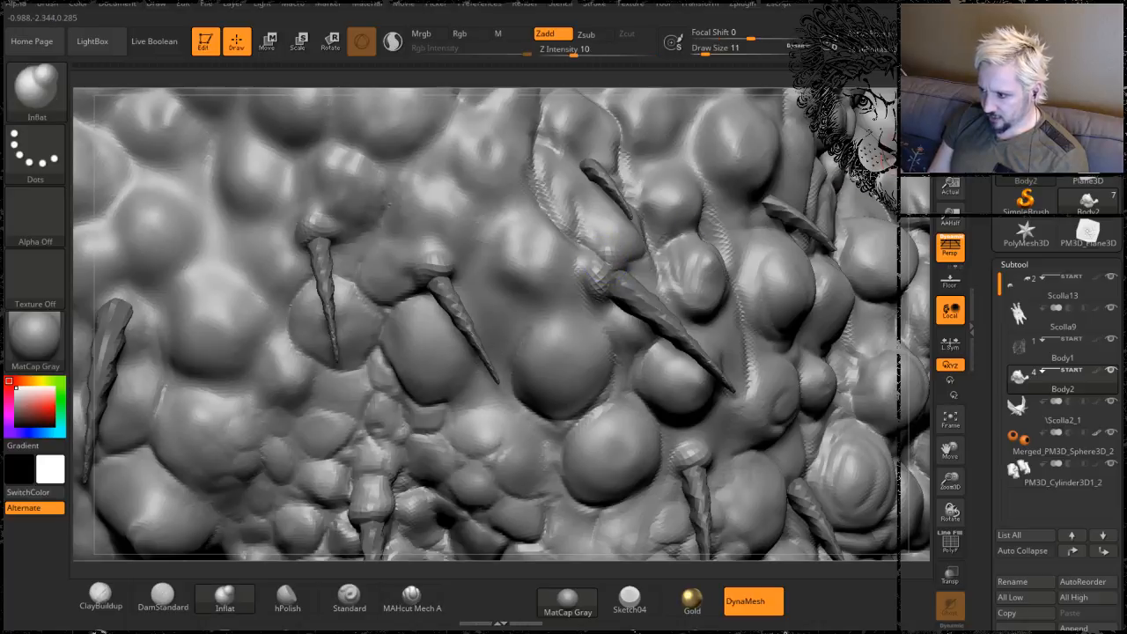
right_click_drag(645, 239, 627, 214)
mouse_move(615, 258)
left_mouse_down("shift")
mouse_move(635, 257)
mouse_move(589, 255)
mouse_move(606, 263)
left_mouse_up("shift")
left_click_drag(914, 201, 935, 159)
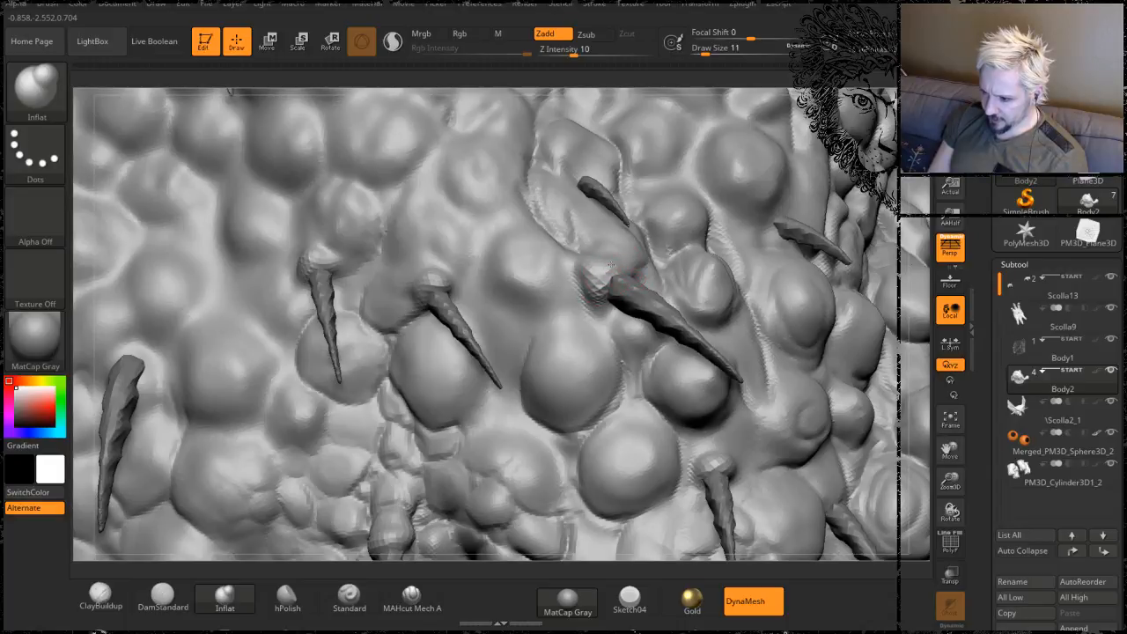
left_click_drag(914, 210, 919, 159)
left_click_drag(592, 150, 595, 147, "shift")
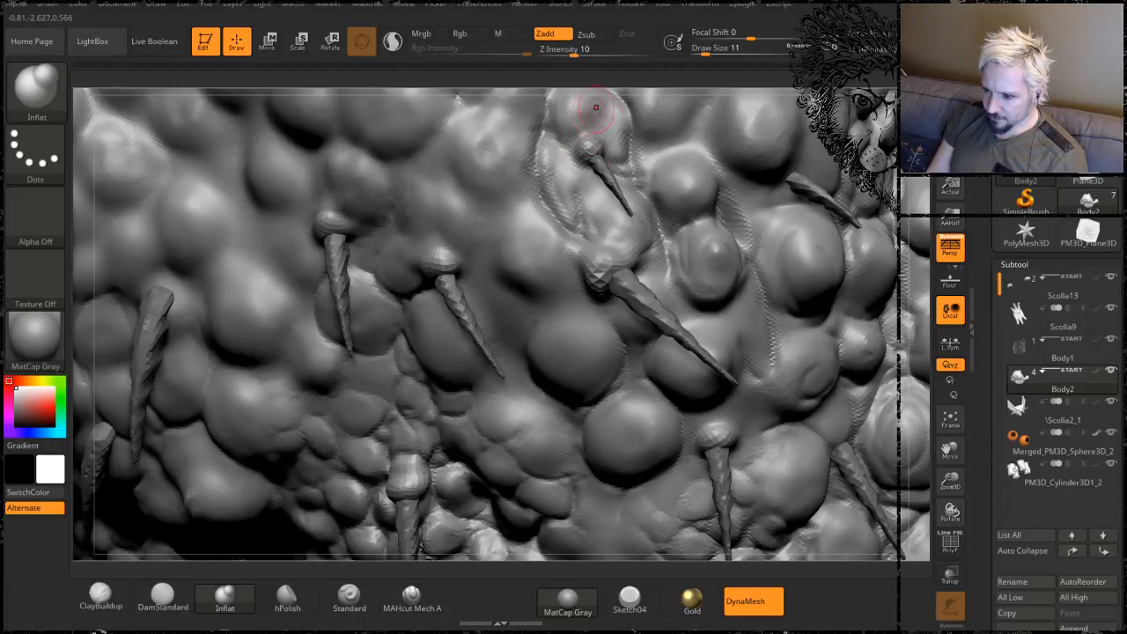
- Build up and smooth a swollen root on the spine beside the large bump with concentric rings
mouse_move(902, 242)
left_mouse_down("alt")
mouse_move(795, 113)
mouse_move(770, 41)
left_mouse_up("alt")
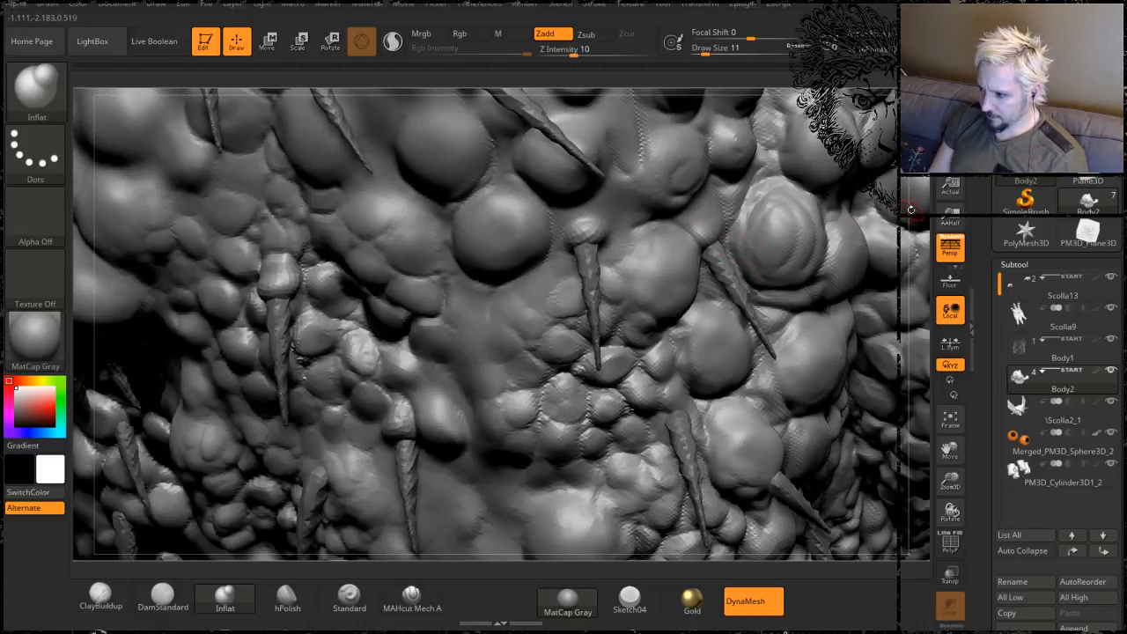
mouse_move(912, 209)
left_mouse_down()
mouse_move(775, 216)
mouse_move(711, 248)
left_mouse_up()
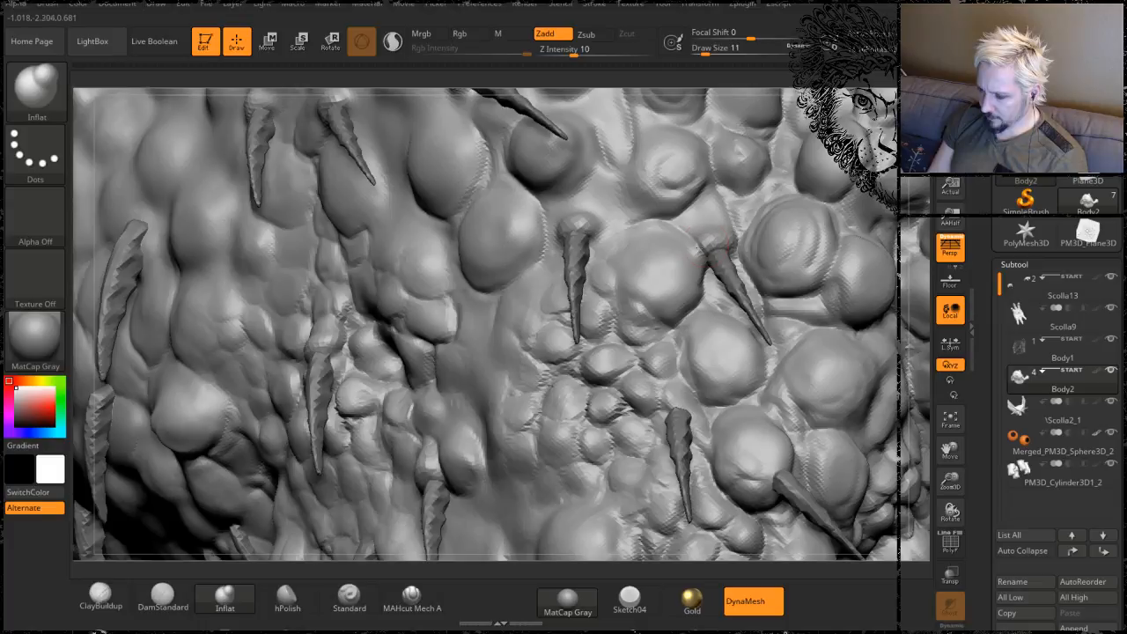
mouse_move(715, 240)
left_mouse_down("shift")
mouse_move(707, 234)
mouse_move(700, 254)
mouse_move(711, 246)
mouse_move(700, 250)
mouse_move(700, 223)
left_mouse_up("shift")
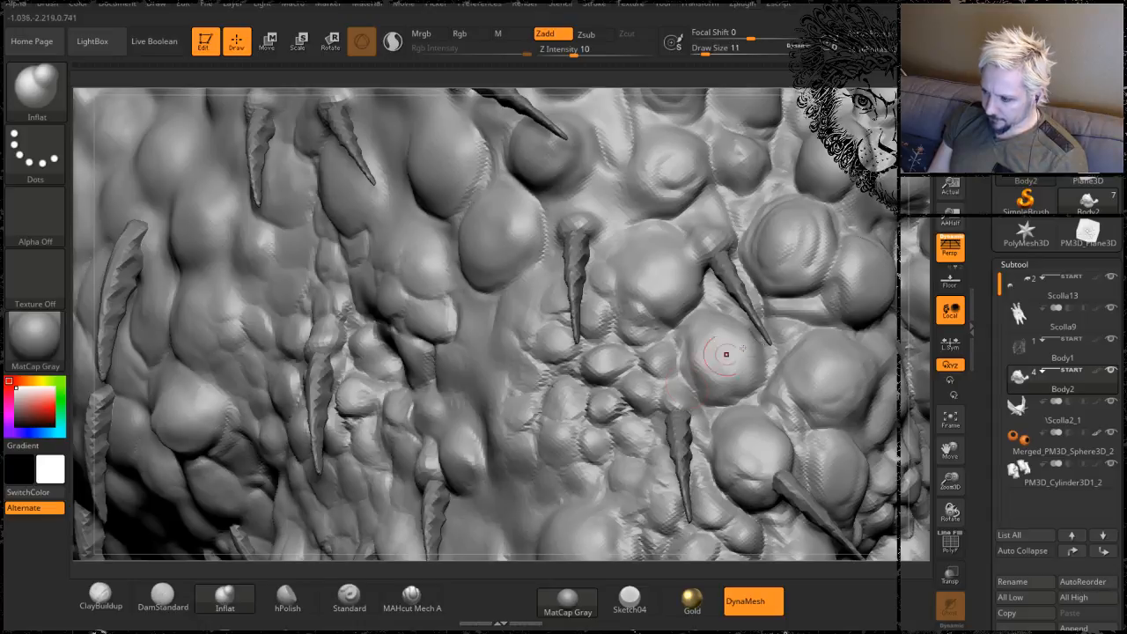
- Swell the roots of the two spines below the ringed bump, beside the small-scale patch, and smooth the first into the skin
left_click_drag(933, 339, 864, 191, "alt")
mouse_move(932, 241)
left_mouse_down()
mouse_move(923, 297)
mouse_move(732, 297)
left_mouse_up()
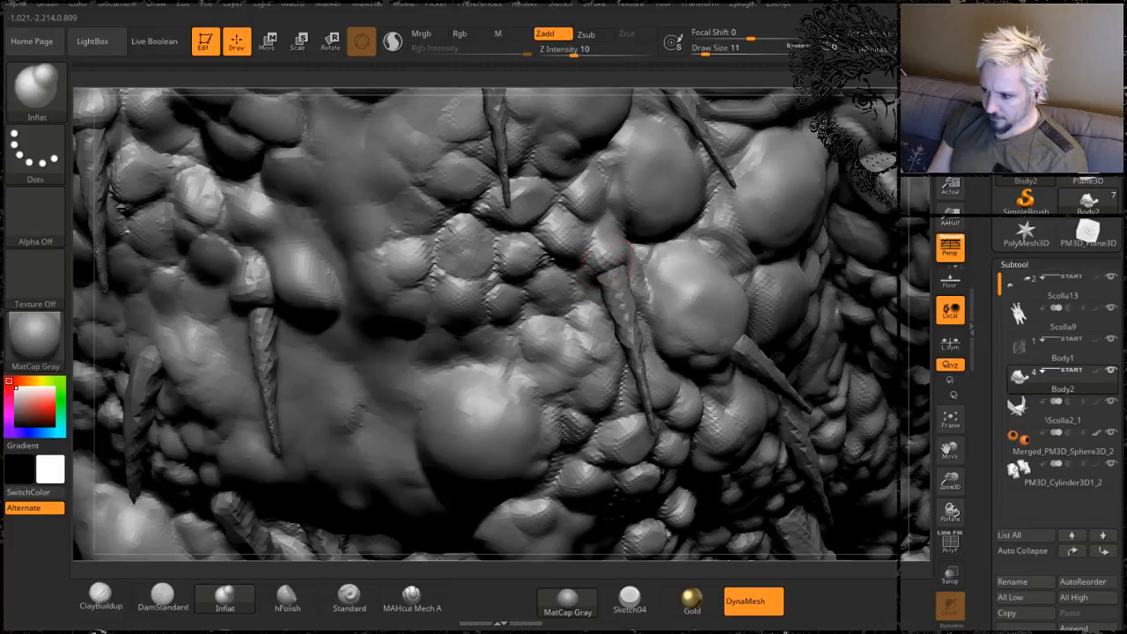
left_click_drag(611, 252, 636, 257, "shift")
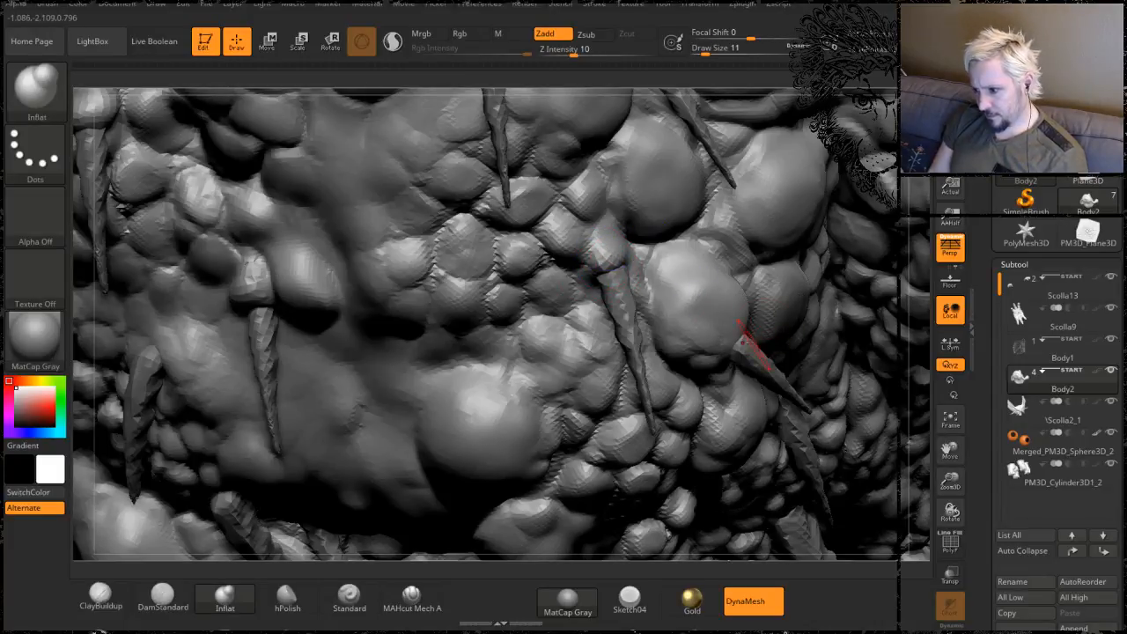
left_click_drag(746, 342, 735, 347)
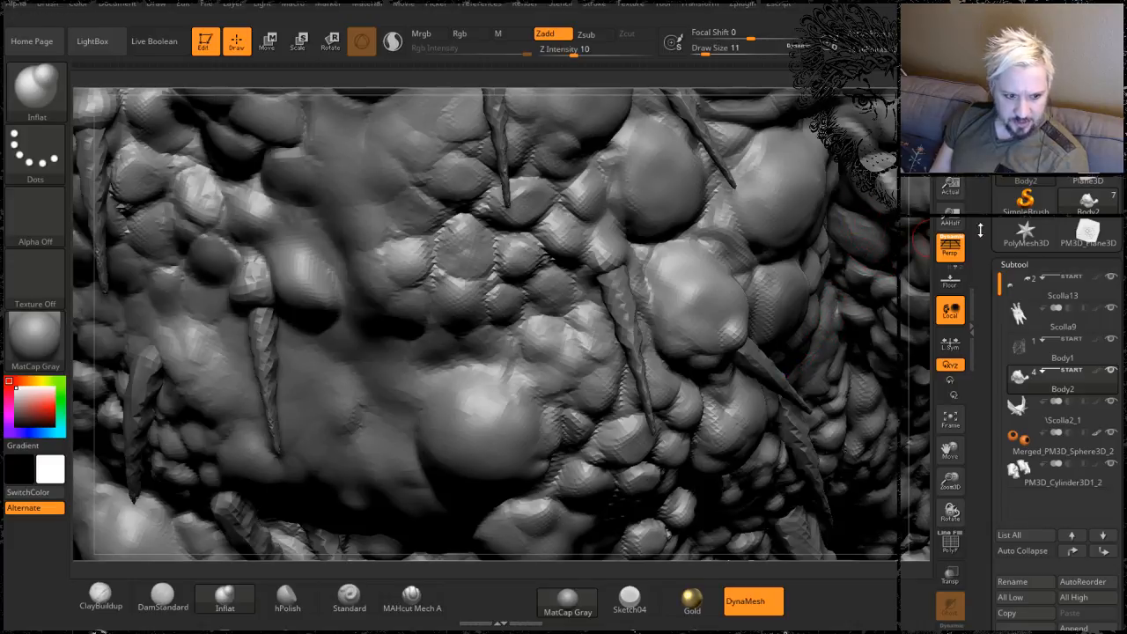
left_click_drag(920, 253, 904, 181)
mouse_move(724, 346)
left_mouse_down()
mouse_move(718, 357)
mouse_move(720, 319)
mouse_move(715, 363)
left_mouse_up()
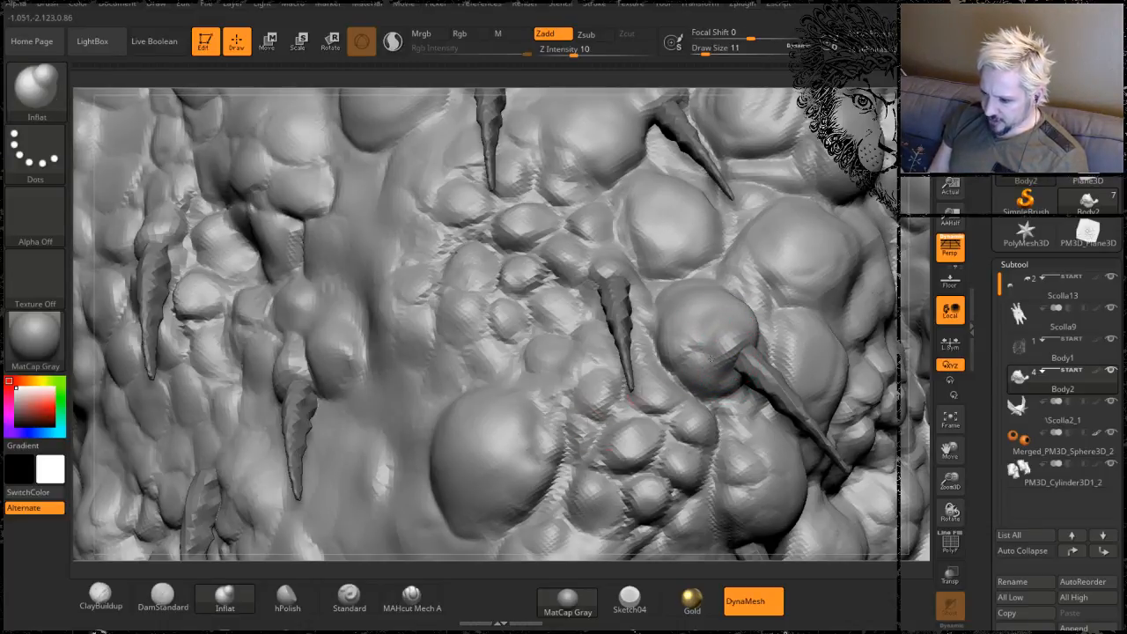
- Inflate and smooth the skin over the root of the long isolated spine on the bumpy flank
mouse_move(930, 266)
left_mouse_down()
mouse_move(923, 361)
mouse_move(925, 273)
left_mouse_up()
mouse_move(927, 133)
left_mouse_down("alt")
mouse_move(924, 275)
mouse_move(1041, 215)
left_mouse_up("alt")
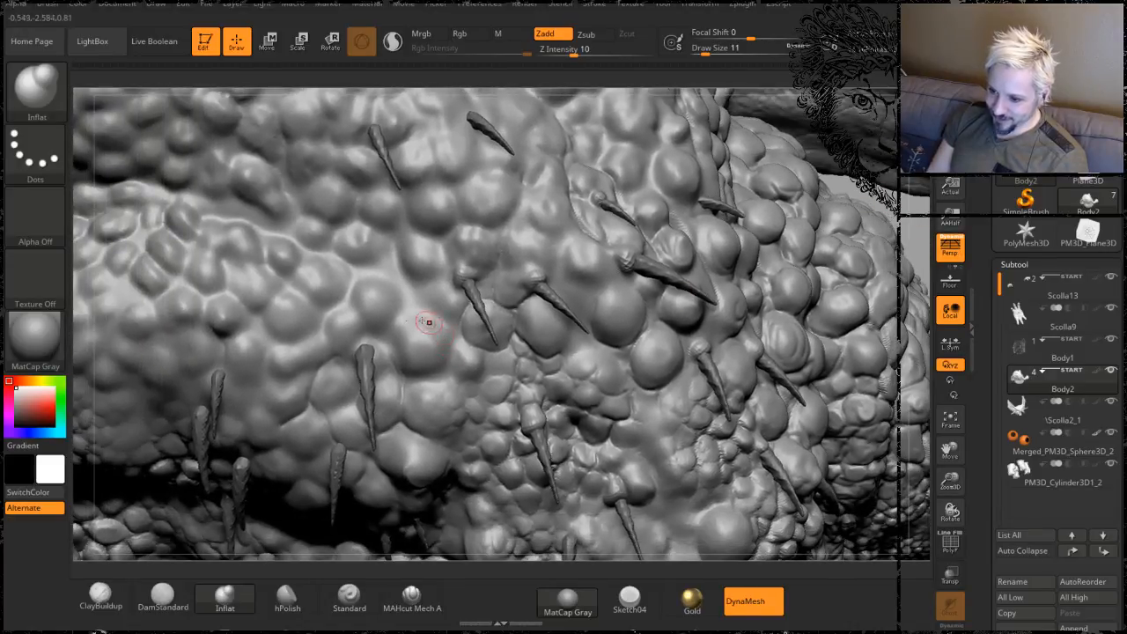
left_click_drag(918, 227, 912, 349, "alt")
left_click_drag(81, 242, 341, 311, "alt")
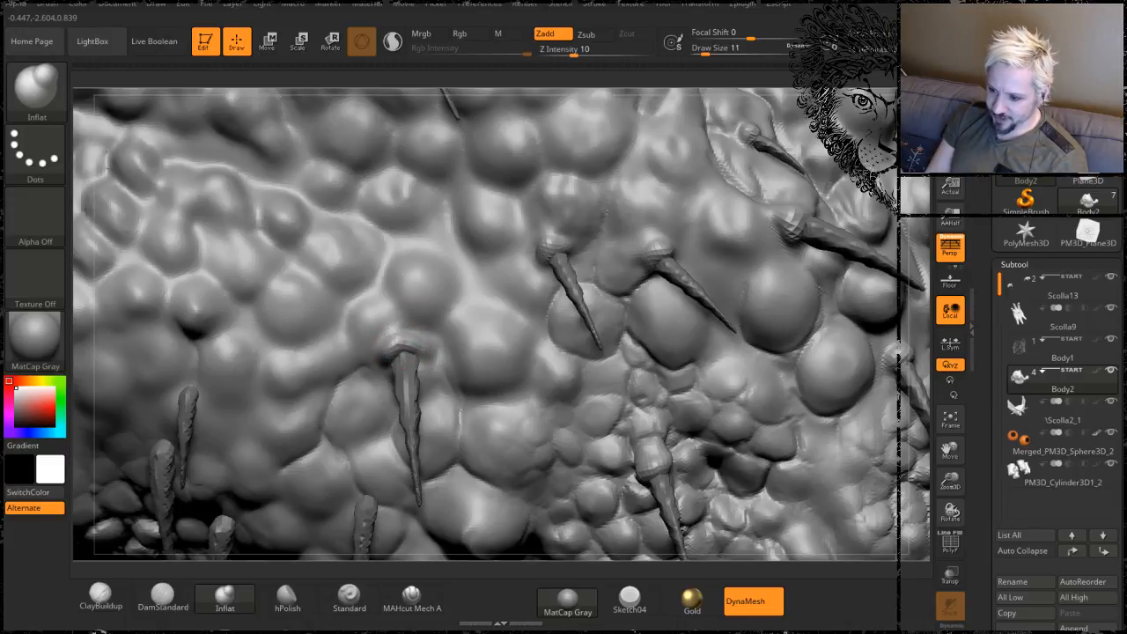
mouse_move(400, 322)
left_mouse_down("shift")
mouse_move(395, 334)
mouse_move(395, 317)
left_mouse_up("shift")
- Swell the skin over the roots of the four spines higher on the body, up to the one beside the deep fold
mouse_move(605, 214)
right_mouse_down("alt")
mouse_move(563, 443)
mouse_move(568, 518)
right_mouse_up("alt")
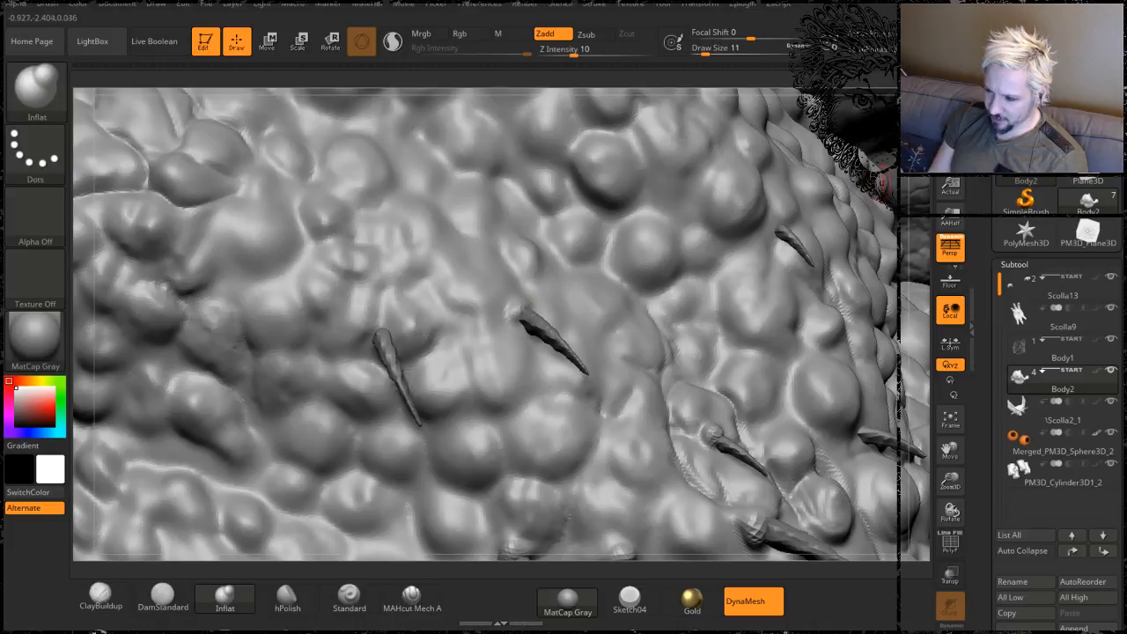
right_click_drag(608, 256, 548, 304)
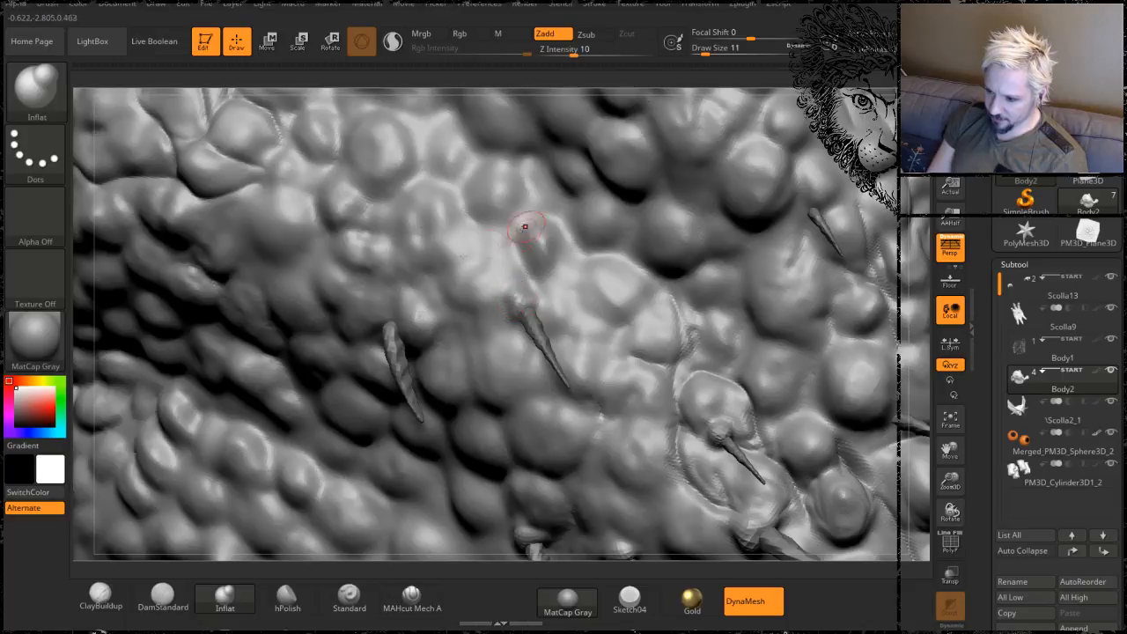
right_click_drag(369, 295, 413, 289)
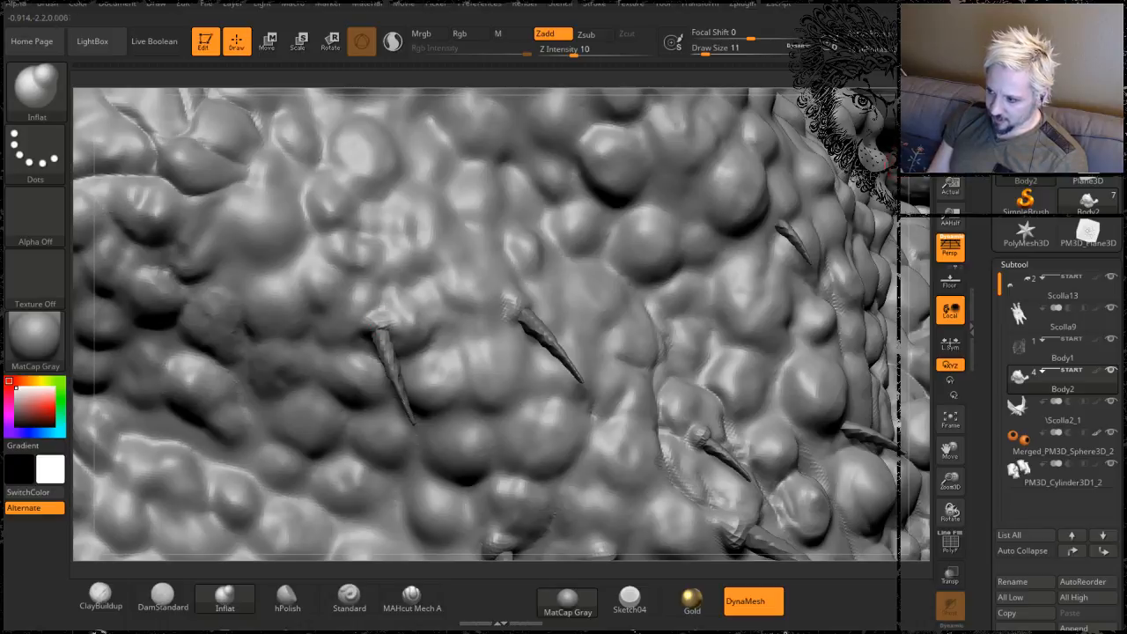
mouse_move(380, 325)
right_mouse_down()
mouse_move(414, 321)
mouse_move(358, 343)
right_mouse_up()
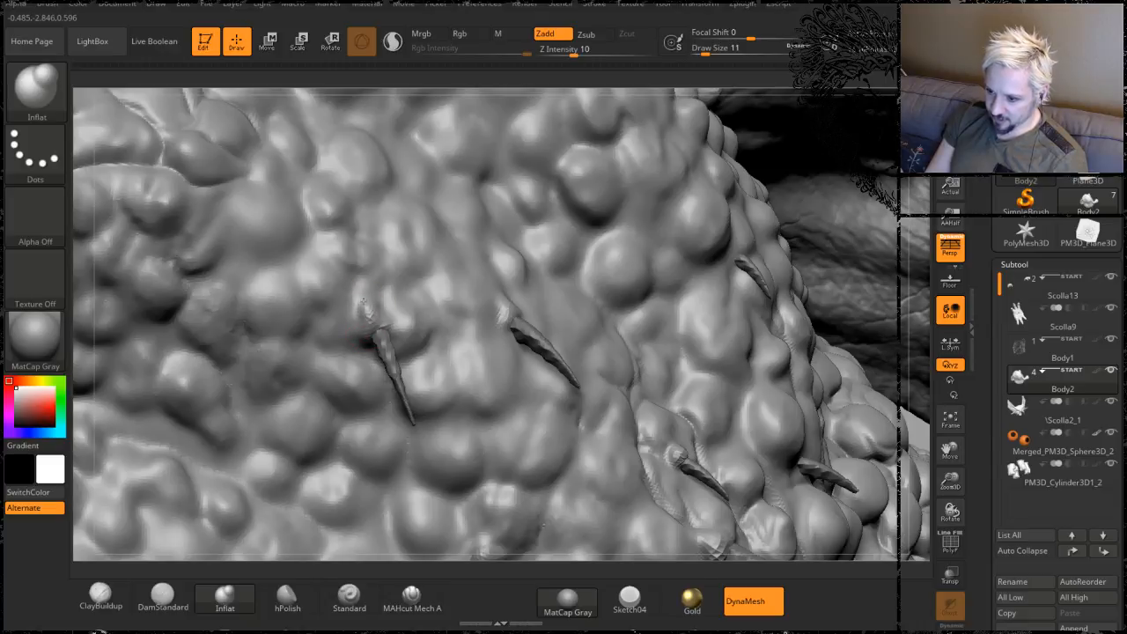
left_click_drag(915, 235, 807, 230)
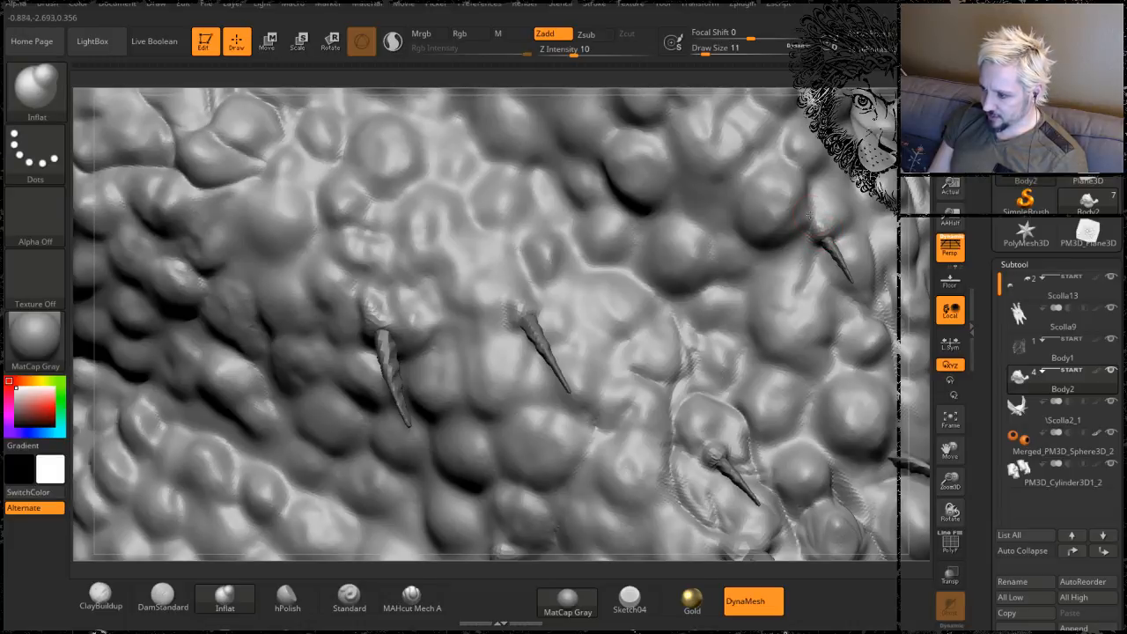
mouse_move(921, 368)
left_mouse_down()
mouse_move(921, 243)
mouse_move(922, 332)
left_mouse_up()
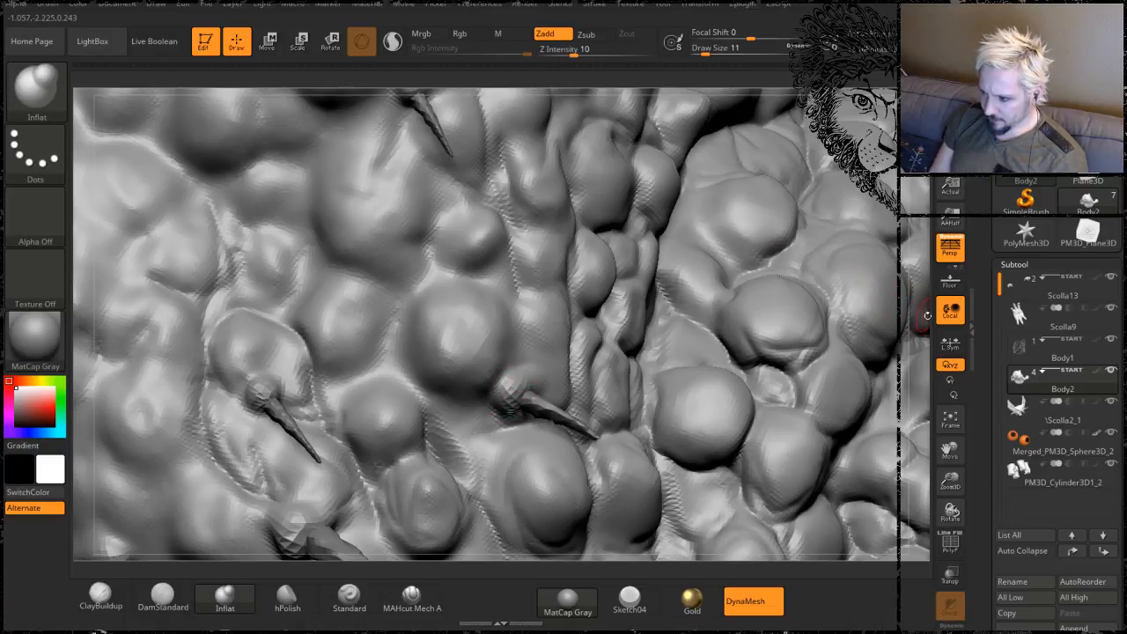
- Save the tool as Scolla13 in the Scolla folder, replacing the existing file
left_click_drag(925, 317, 867, 119, "alt")
mouse_move(867, 282)
left_mouse_down()
mouse_move(794, 212)
mouse_move(468, 432)
left_mouse_up()
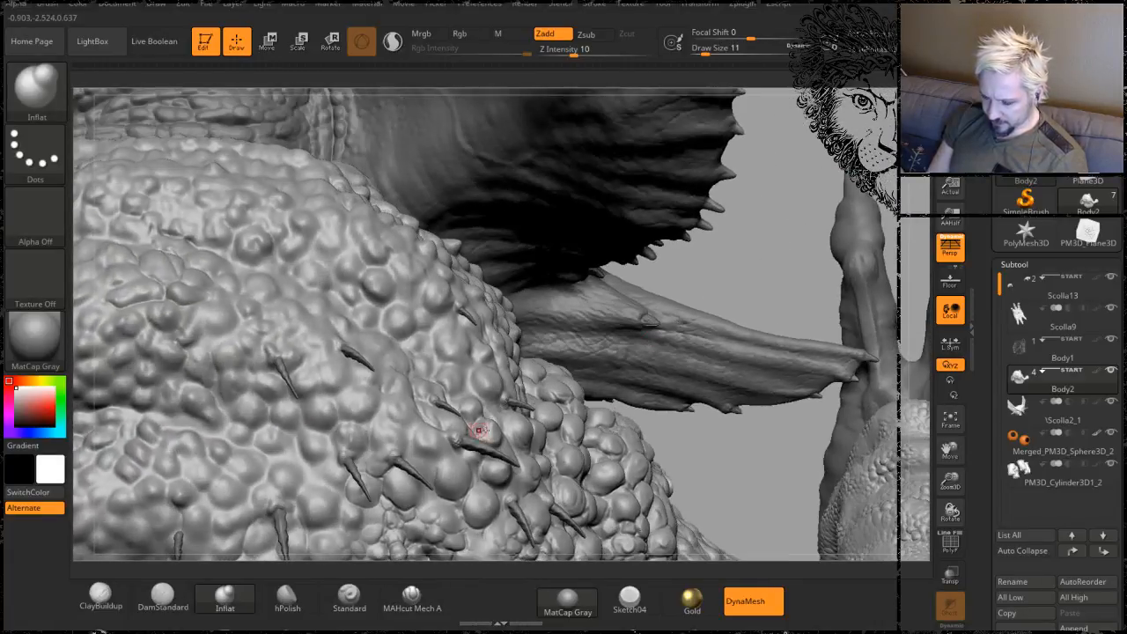
mouse_move(735, 238)
left_mouse_down()
mouse_move(756, 255)
mouse_move(727, 211)
mouse_move(722, 314)
mouse_move(661, 408)
left_mouse_up()
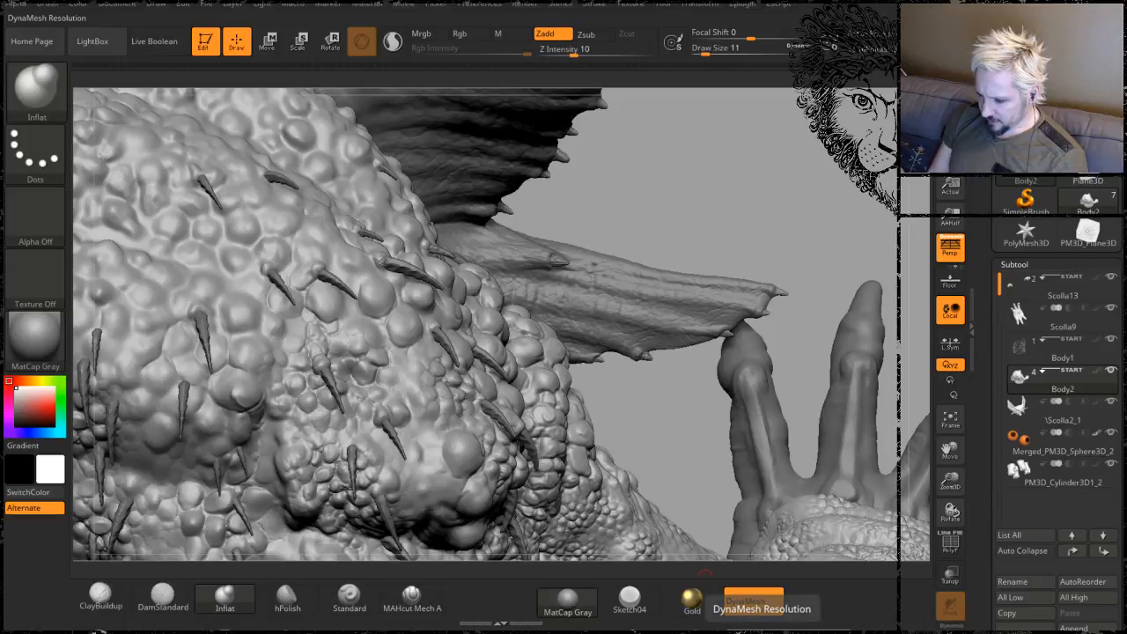
mouse_move(662, 387)
left_mouse_down()
mouse_move(662, 345)
mouse_move(707, 390)
mouse_move(692, 401)
mouse_move(679, 383)
left_mouse_up()
key("ctrl")
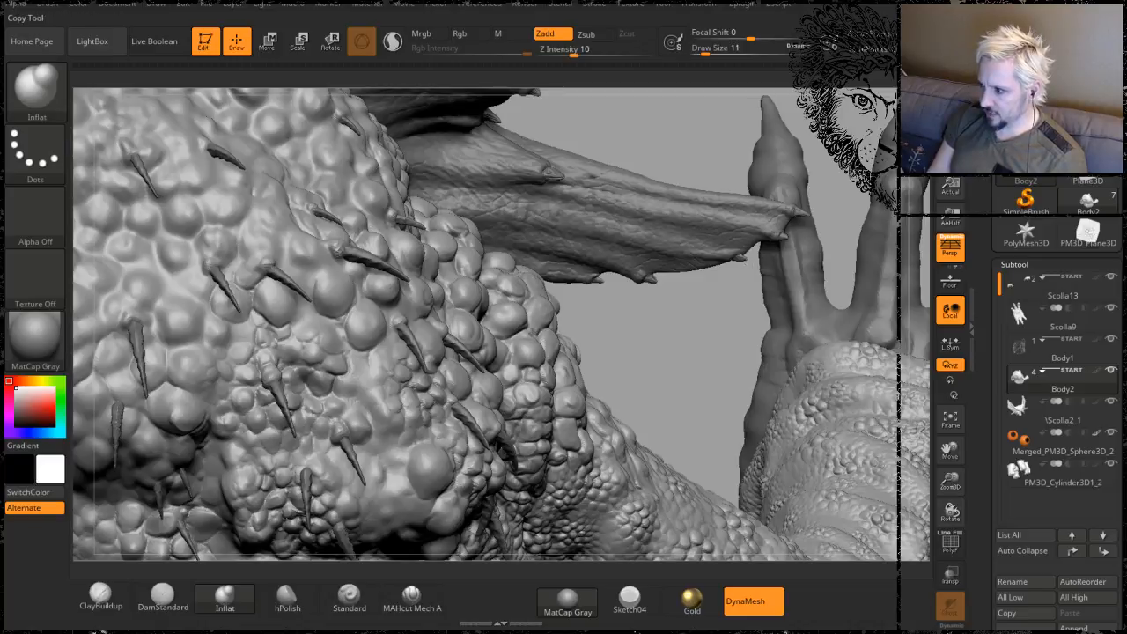
left_click(1089, 35)
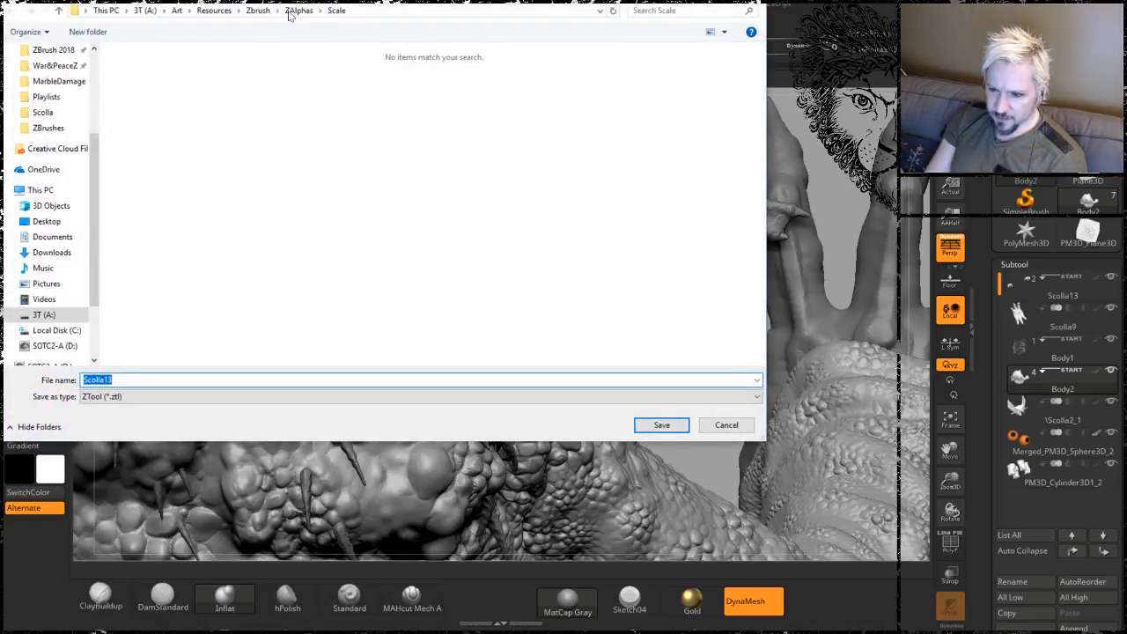
left_click(51, 115)
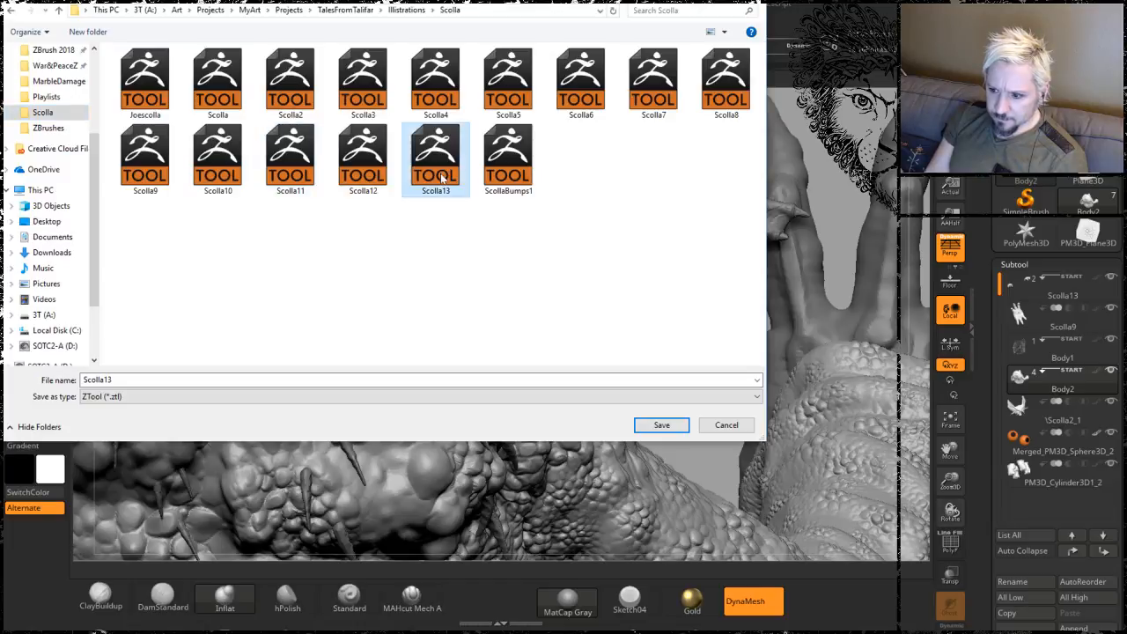
left_click(662, 425)
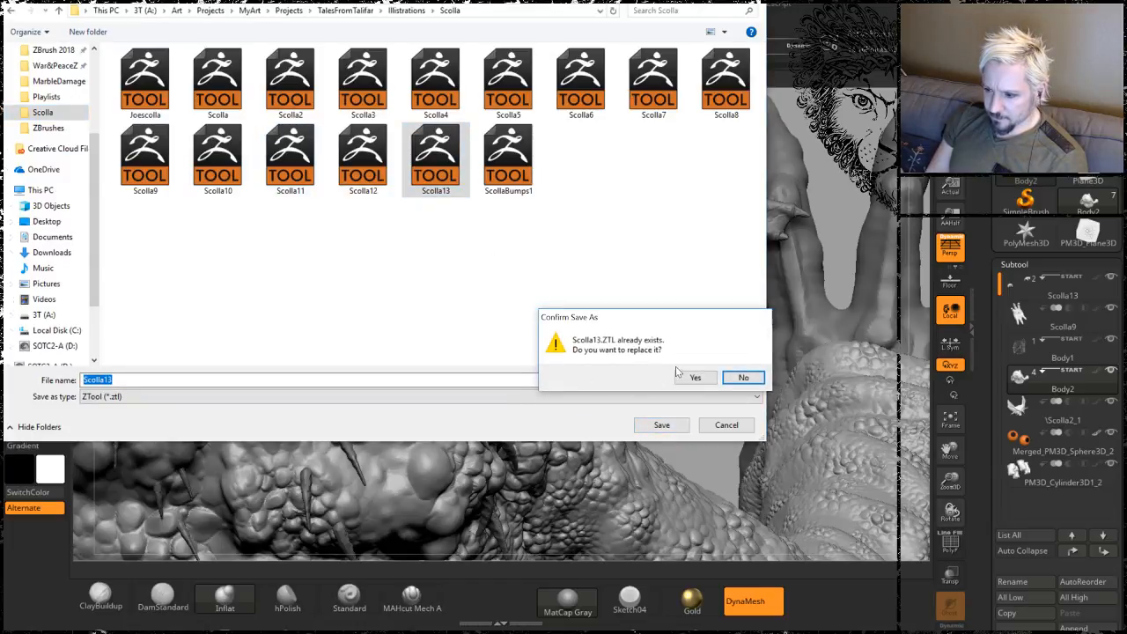
left_click(695, 377)
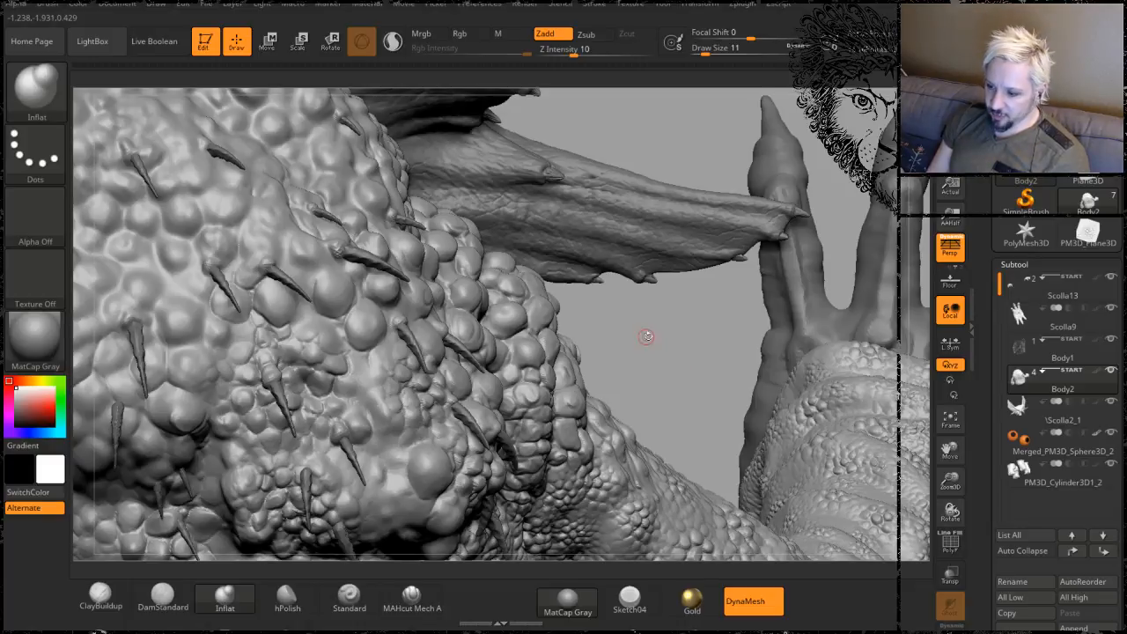
- Remesh the Body2 subtool with DynaMesh
left_click_drag(667, 330, 675, 352)
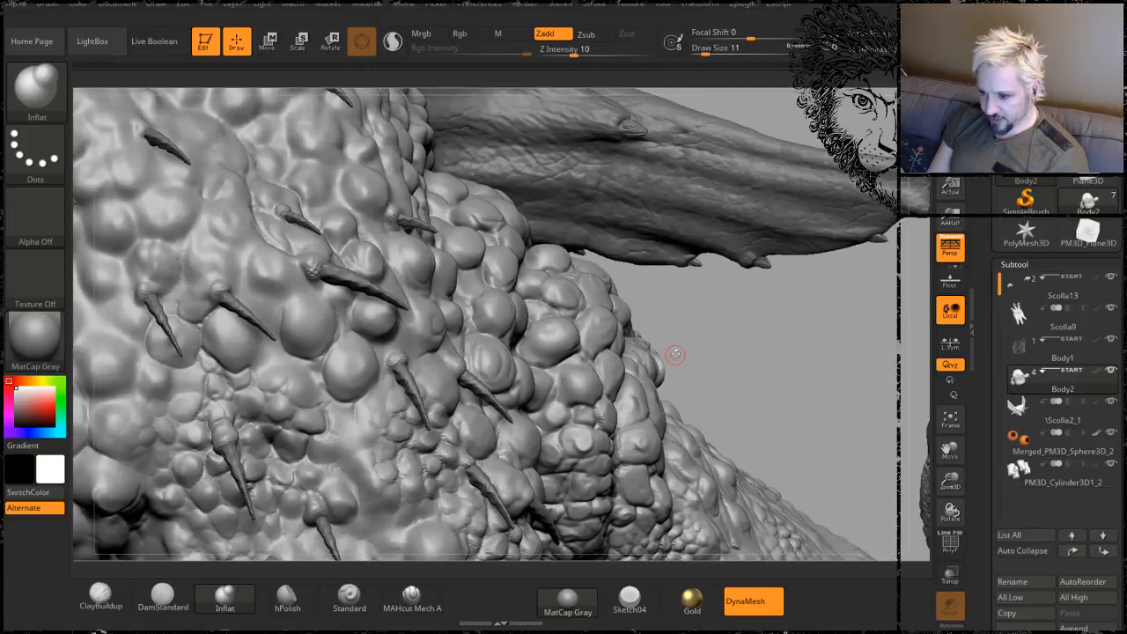
left_click_drag(760, 372, 701, 248)
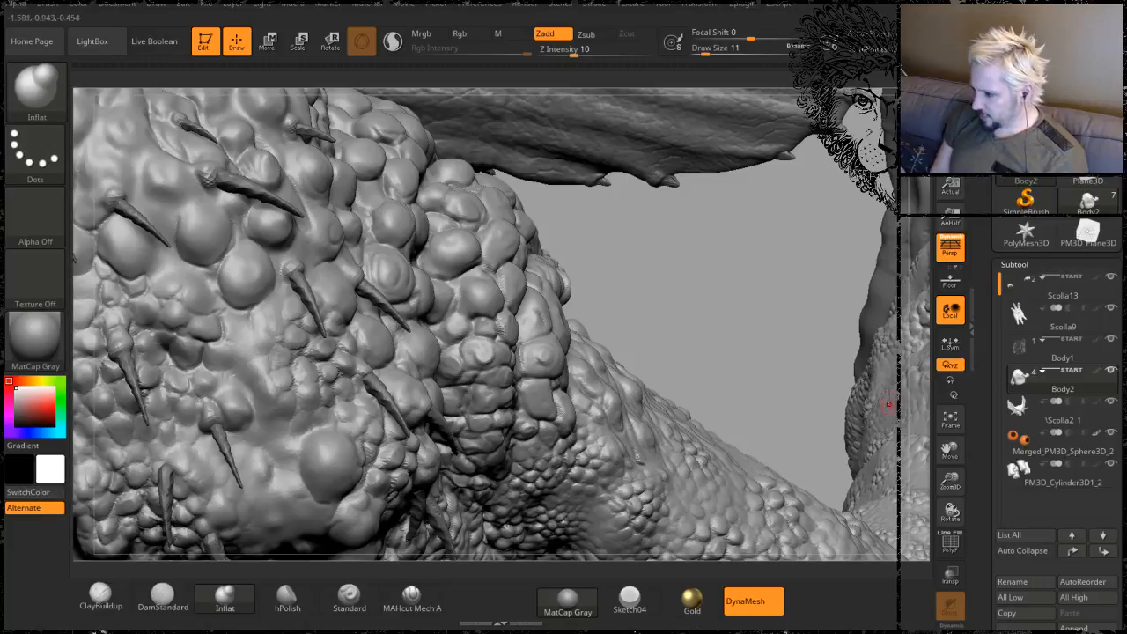
key("ctrl")
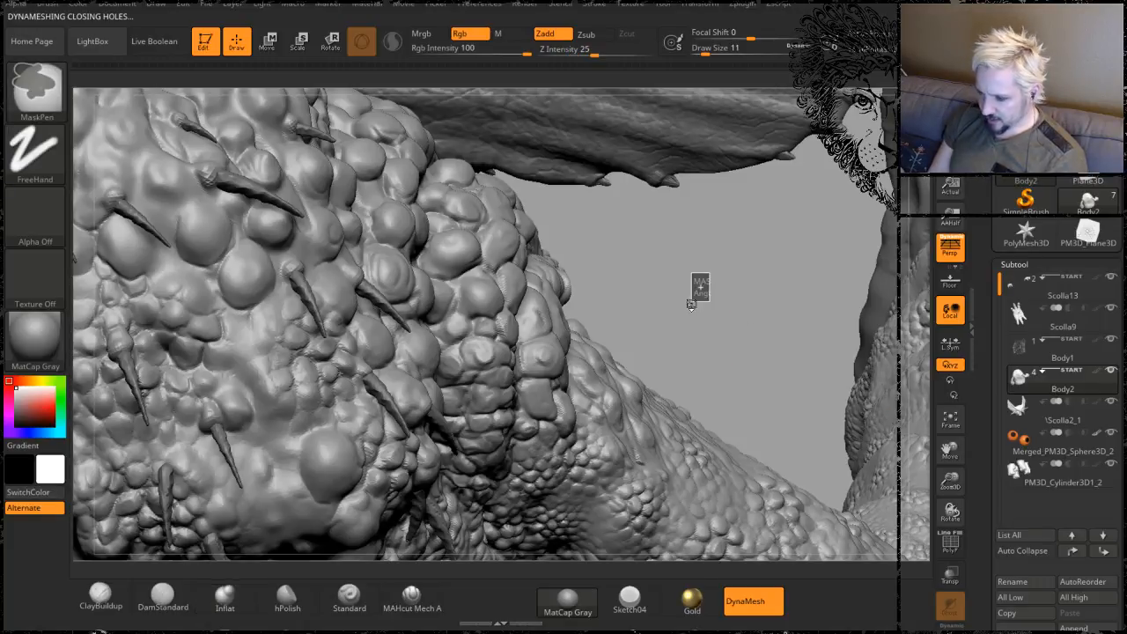
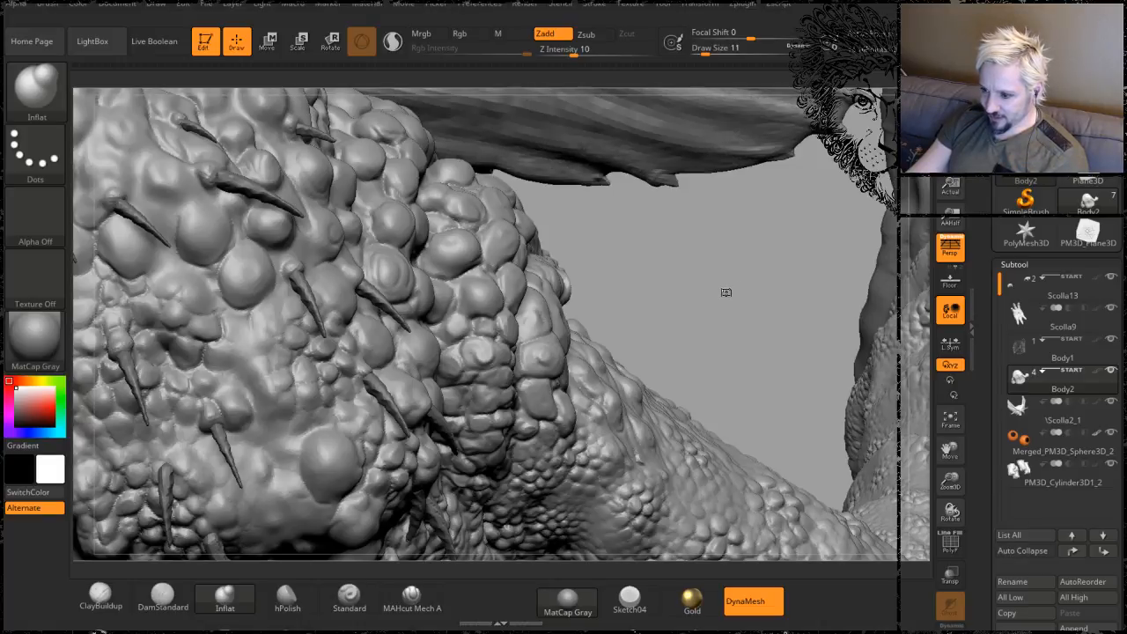
left_click_drag(725, 292, 687, 304)
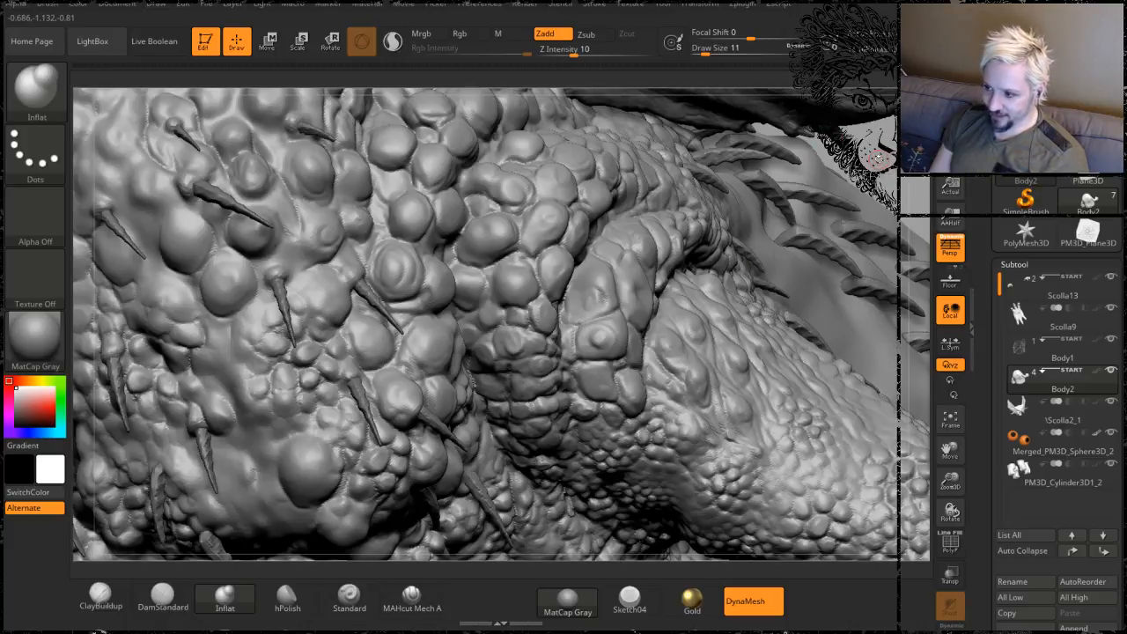
mouse_move(876, 161)
left_mouse_down()
mouse_move(757, 220)
mouse_move(641, 302)
mouse_move(526, 212)
mouse_move(614, 218)
mouse_move(581, 190)
mouse_move(800, 267)
left_mouse_up()
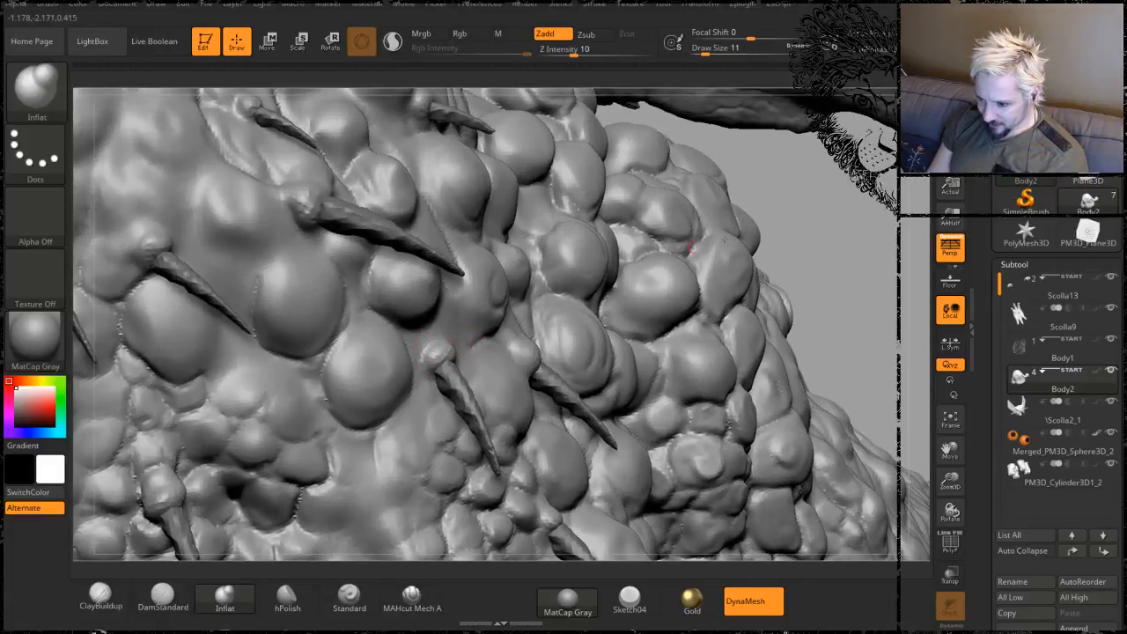
left_click_drag(868, 237, 839, 254)
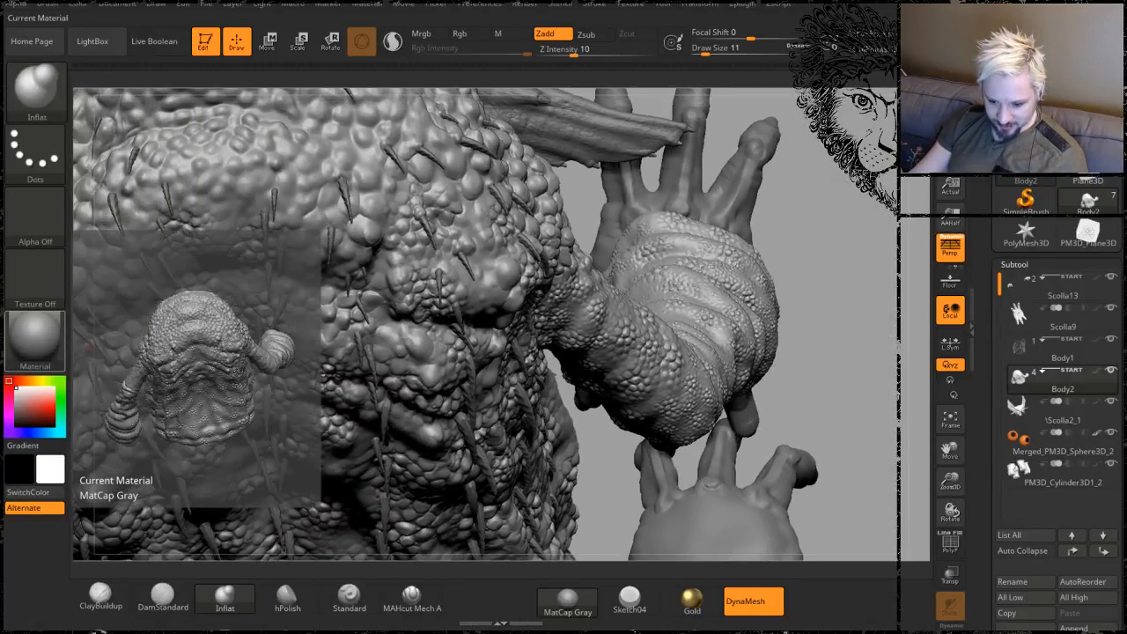
key("alt+Tab")
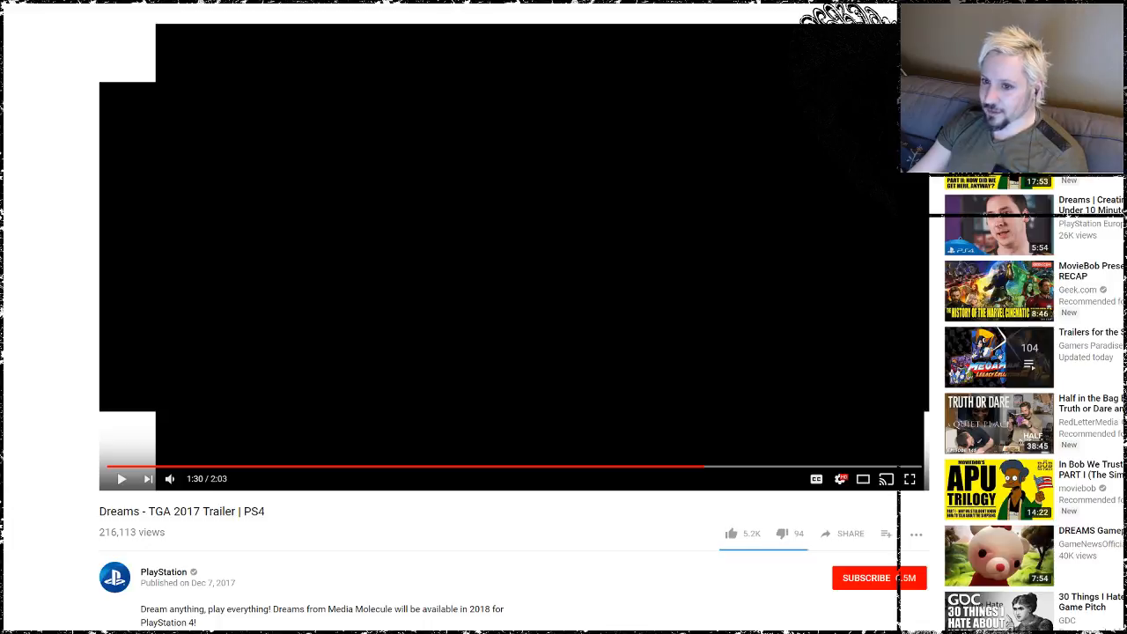
key("ctrl+Tab")
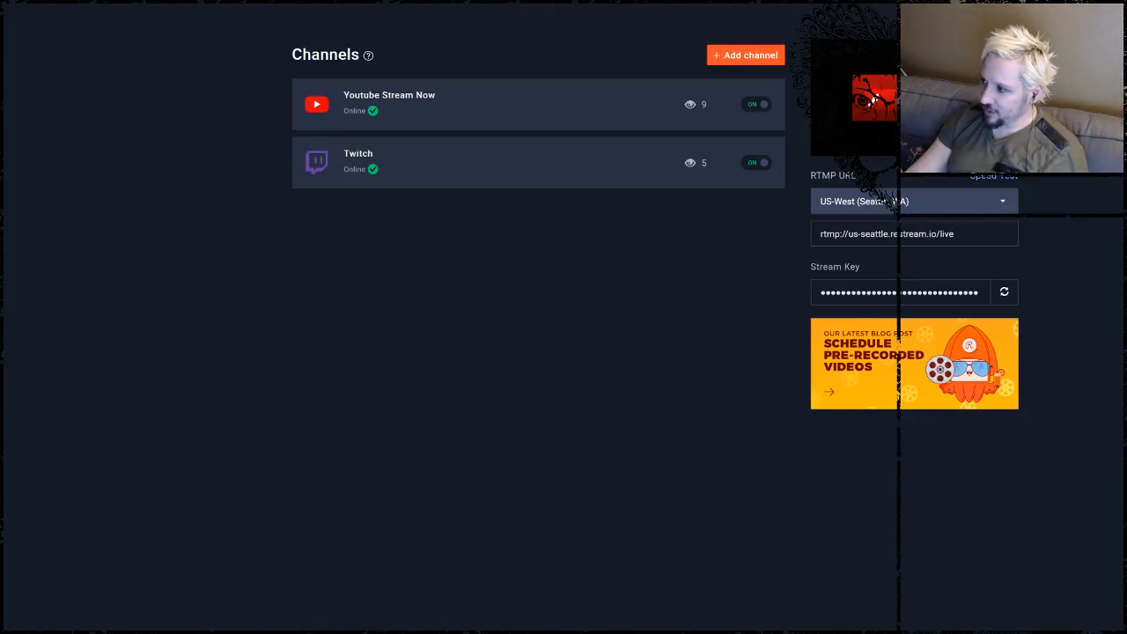
key("alt+Tab")
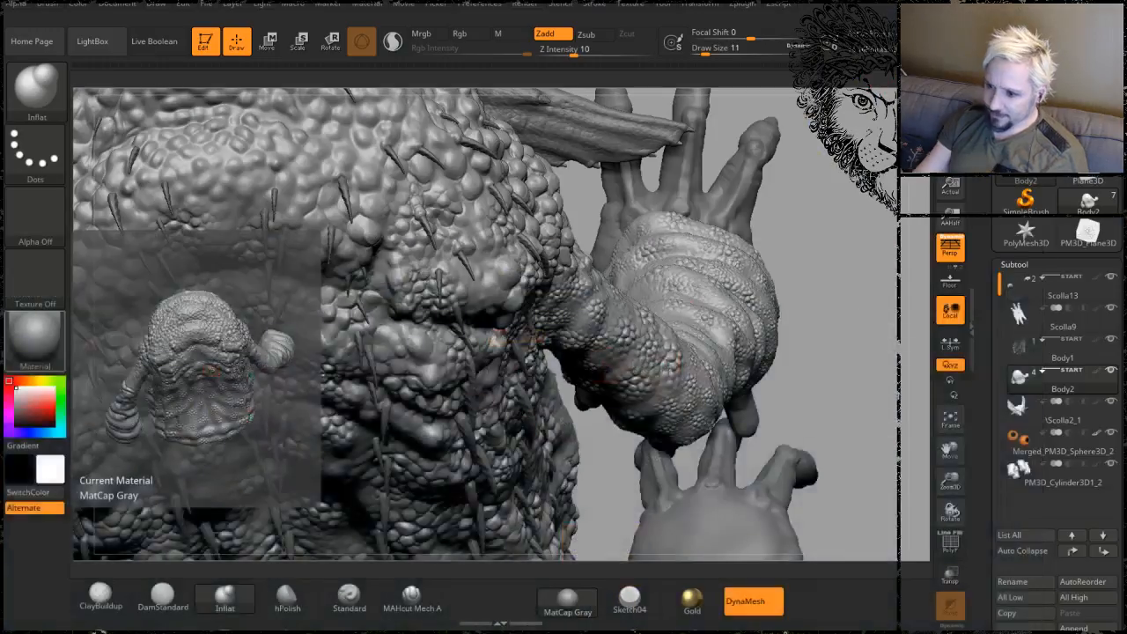
- Carve creases around the large round bump on the spiny flank with the DamStandard brush and smooth the skin beside it
left_click_drag(833, 212, 814, 192)
left_click_drag(663, 267, 659, 292, "alt")
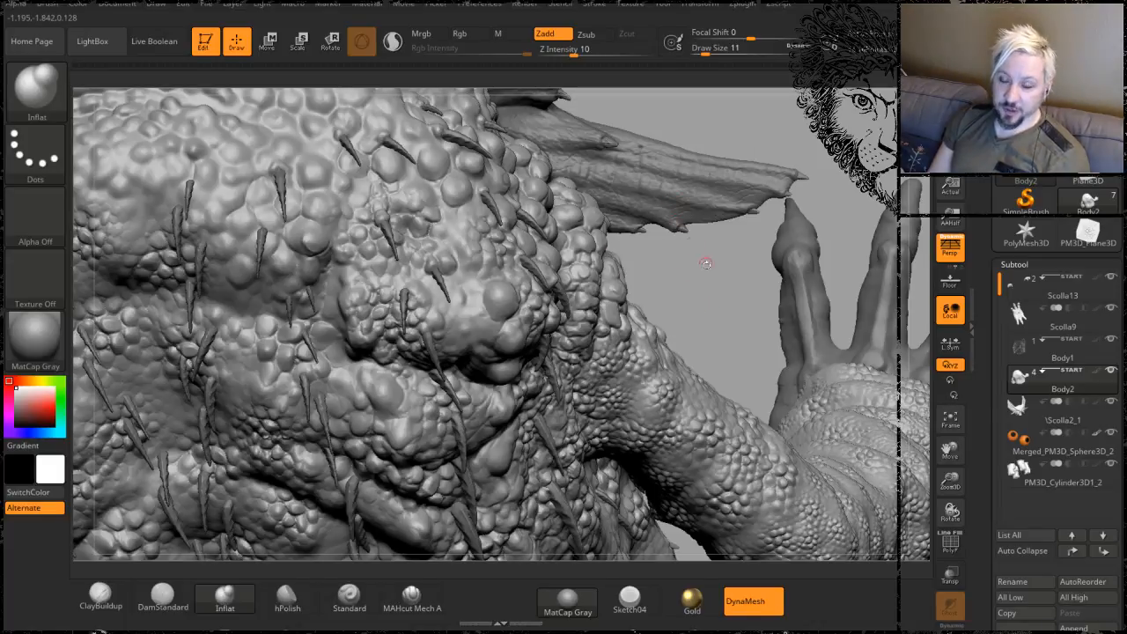
left_click_drag(707, 311, 717, 357)
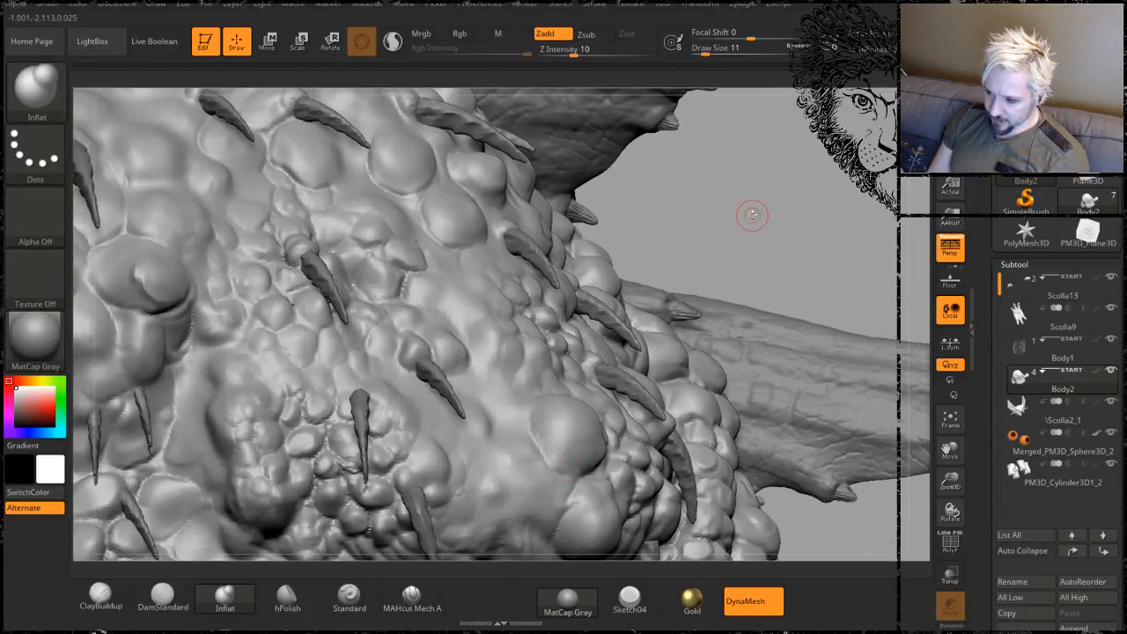
left_click_drag(753, 215, 641, 169)
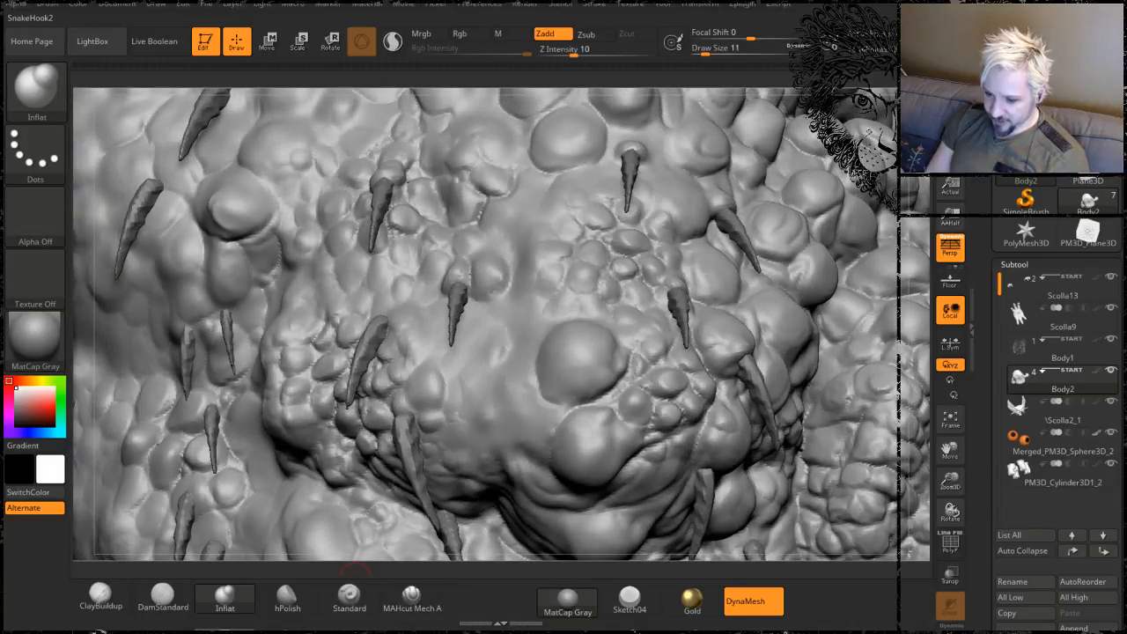
left_click(163, 597)
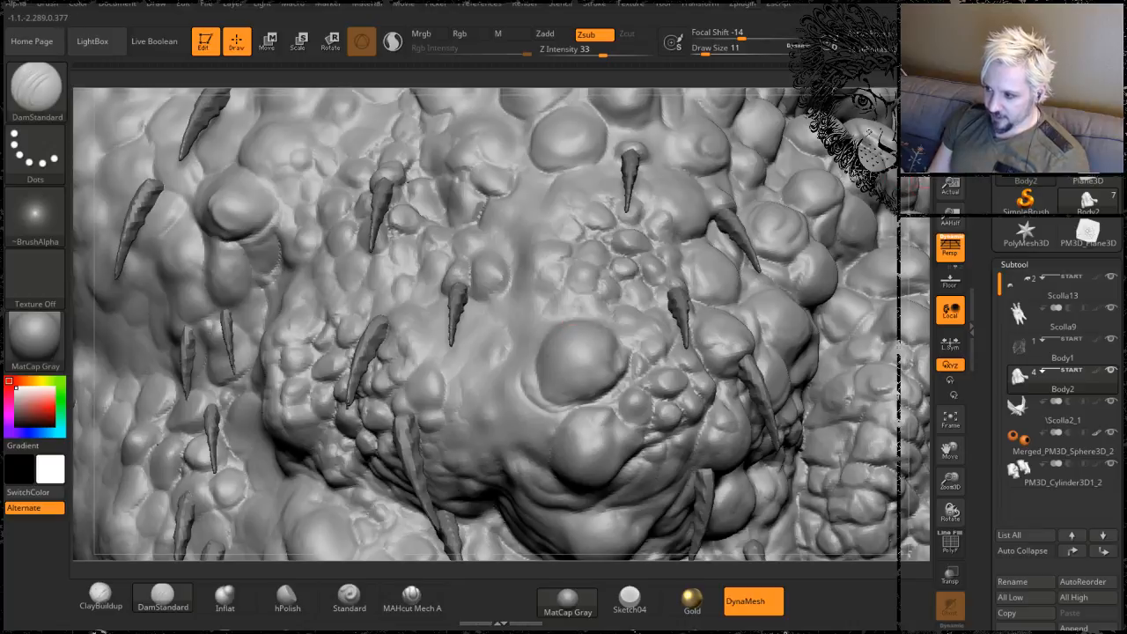
right_click_drag(621, 247, 728, 238)
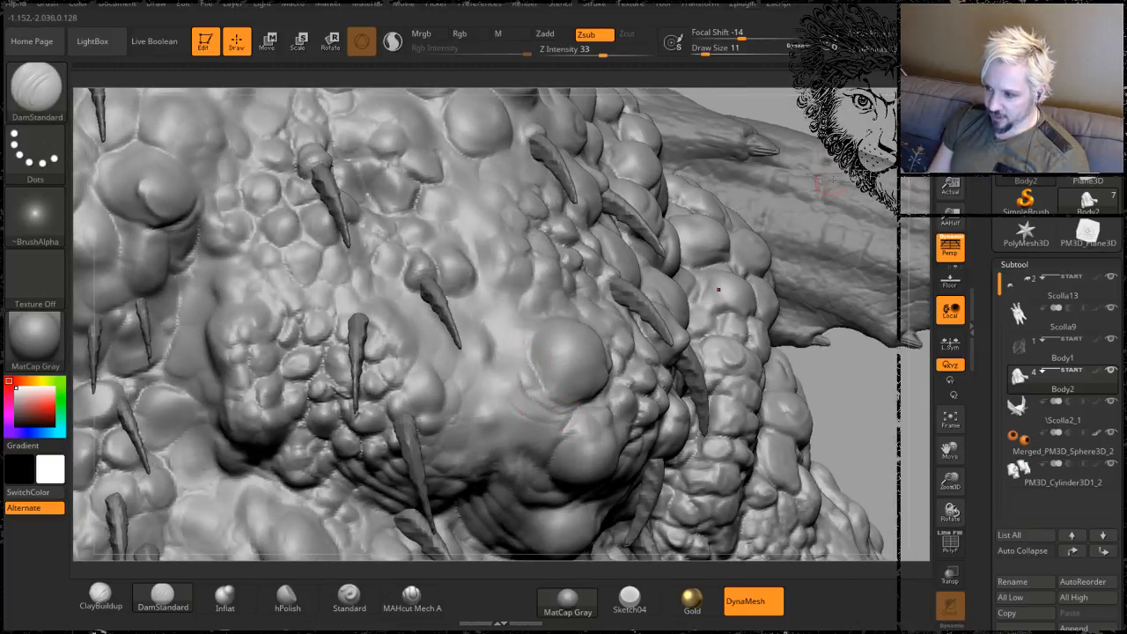
right_click_drag(705, 238, 588, 302)
left_click_drag(531, 350, 571, 302)
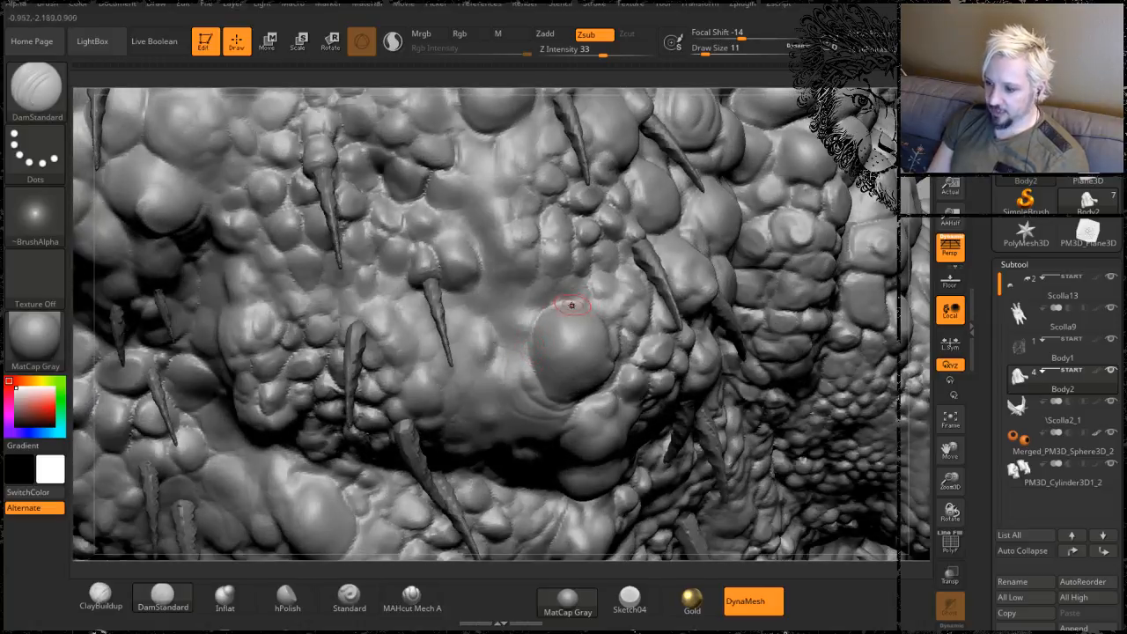
mouse_move(522, 382)
left_mouse_down("shift")
mouse_move(531, 352)
mouse_move(503, 393)
mouse_move(545, 407)
mouse_move(559, 306)
mouse_move(533, 324)
left_mouse_up("shift")
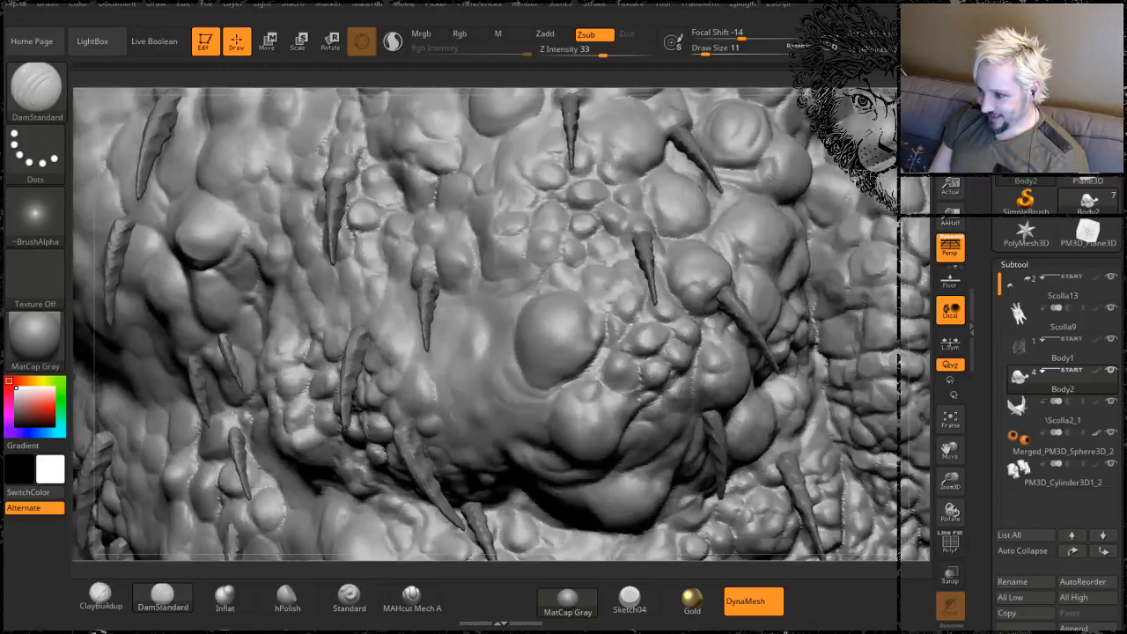
mouse_move(529, 326)
right_mouse_down()
mouse_move(662, 354)
mouse_move(621, 360)
mouse_move(646, 200)
mouse_move(686, 255)
mouse_move(705, 212)
mouse_move(732, 315)
mouse_move(687, 281)
mouse_move(644, 290)
mouse_move(676, 267)
mouse_move(755, 255)
mouse_move(756, 231)
mouse_move(743, 235)
mouse_move(690, 139)
right_mouse_up()
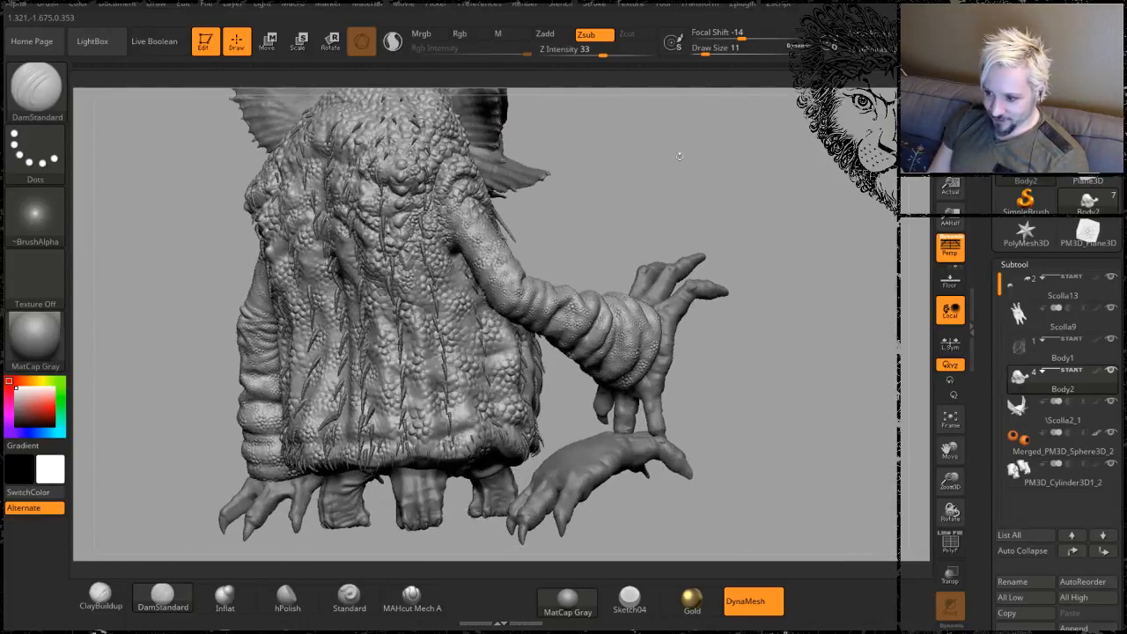
mouse_move(666, 176)
right_mouse_down()
mouse_move(663, 230)
mouse_move(628, 235)
mouse_move(658, 229)
mouse_move(679, 205)
mouse_move(654, 318)
mouse_move(692, 318)
mouse_move(653, 240)
right_mouse_up()
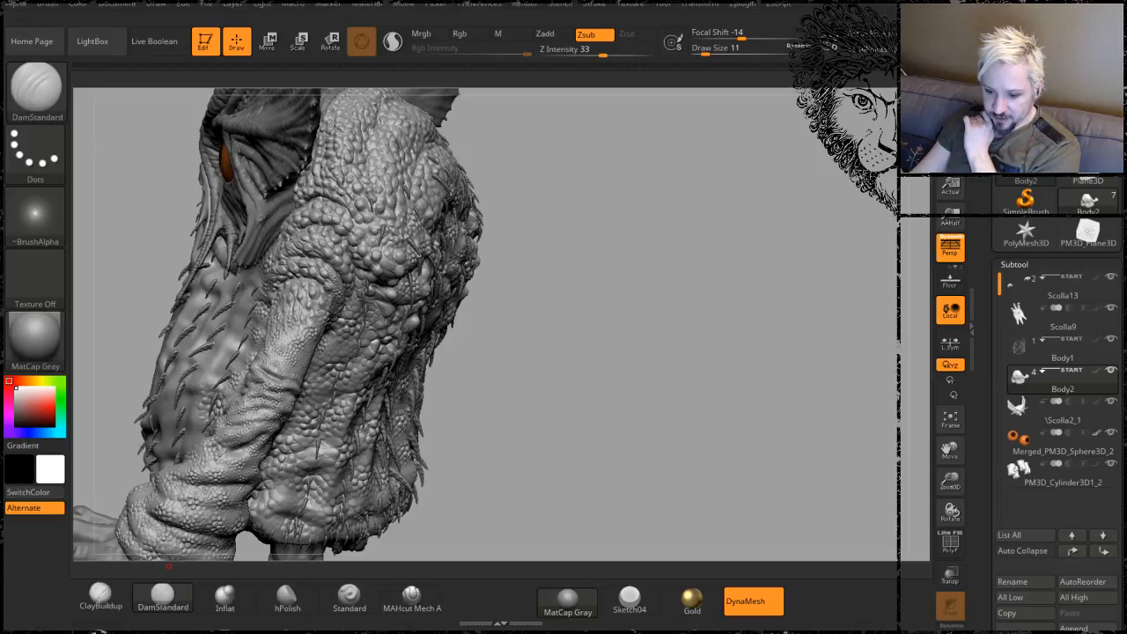
- Switch to the browser and look through the Breath of Life Art Studio Facebook page's photos, going back up to the page header
key("alt+Tab")
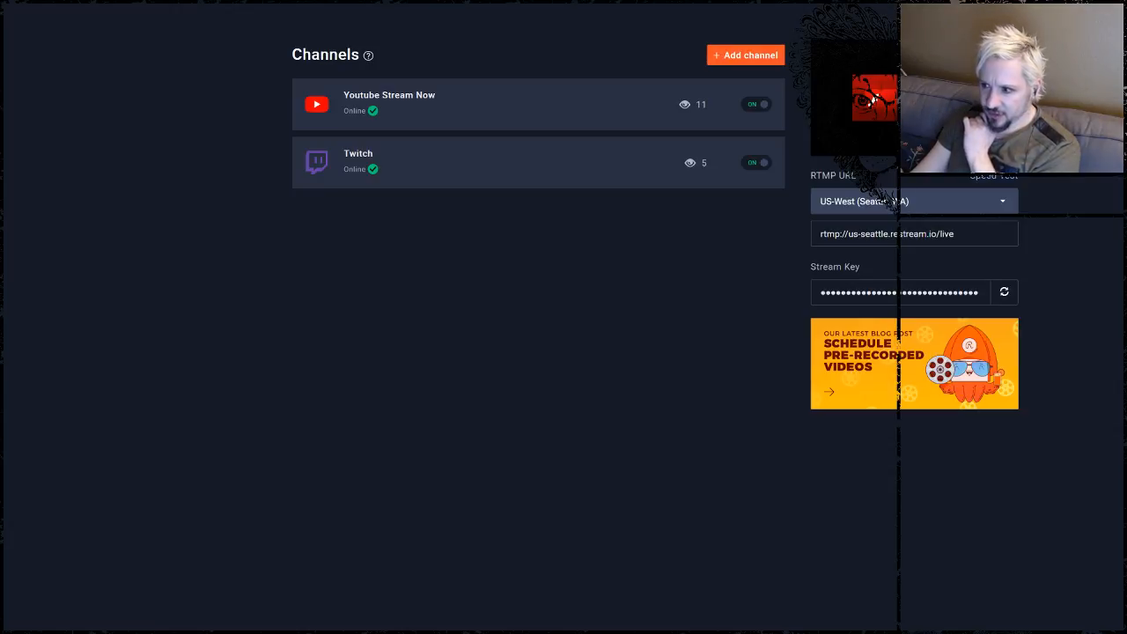
key("alt+Tab")
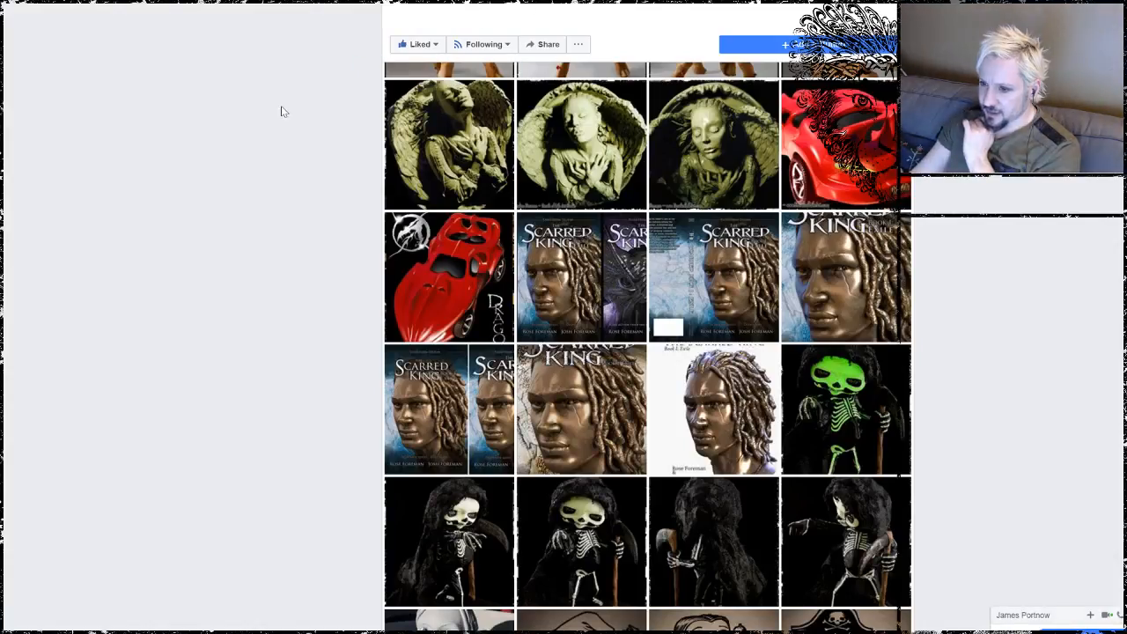
scroll(248, 129, "up", 3)
scroll(248, 130, "up", 10)
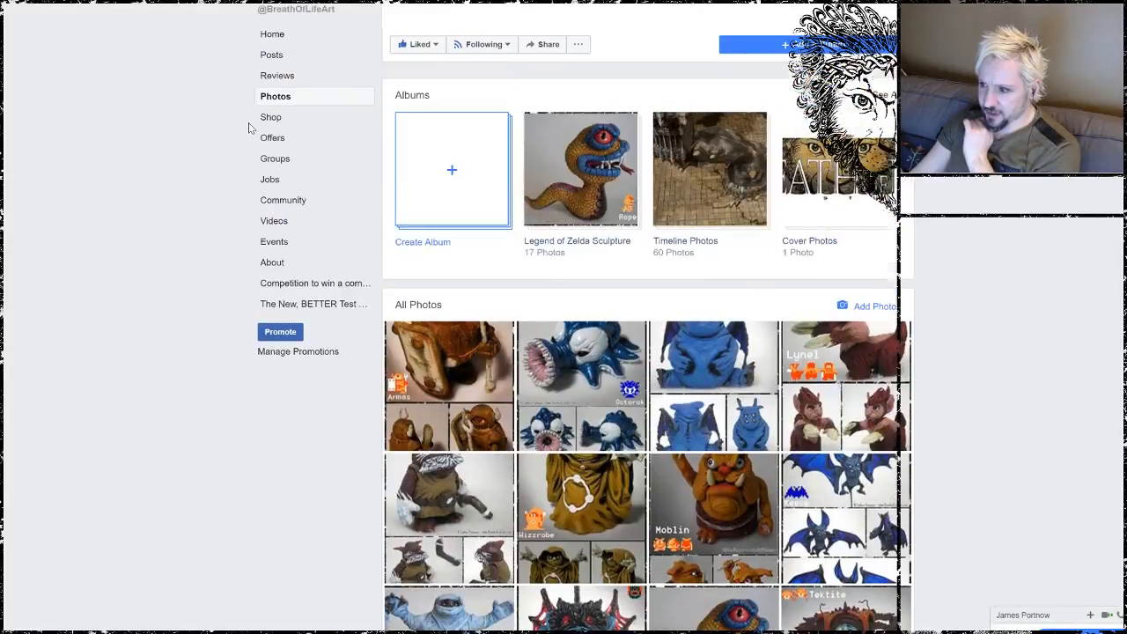
scroll(302, 167, "up", 3)
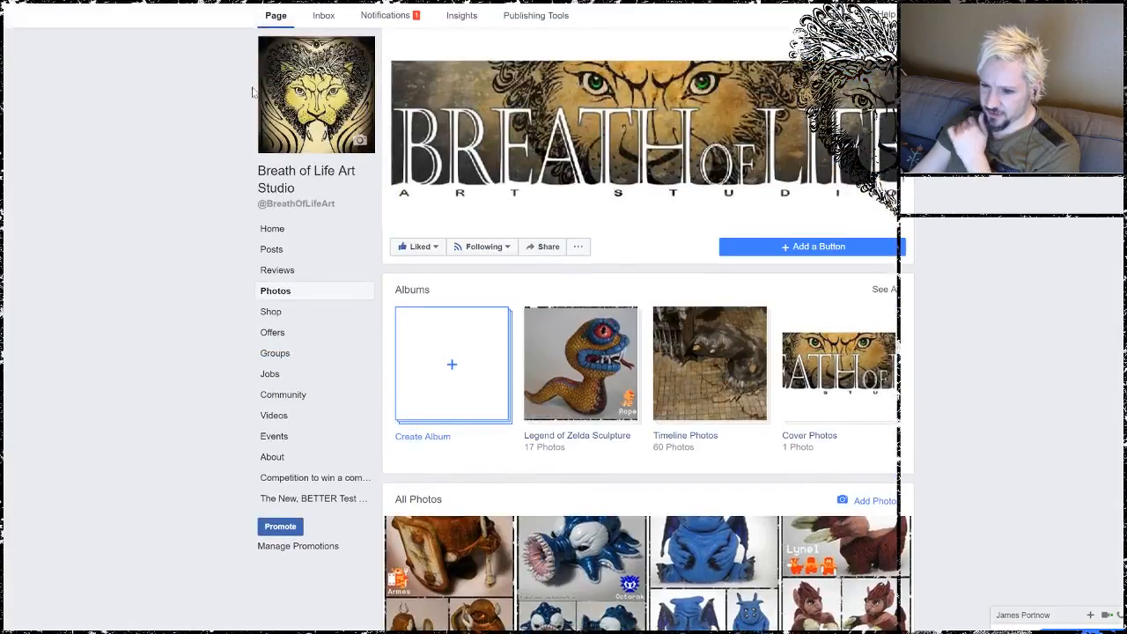